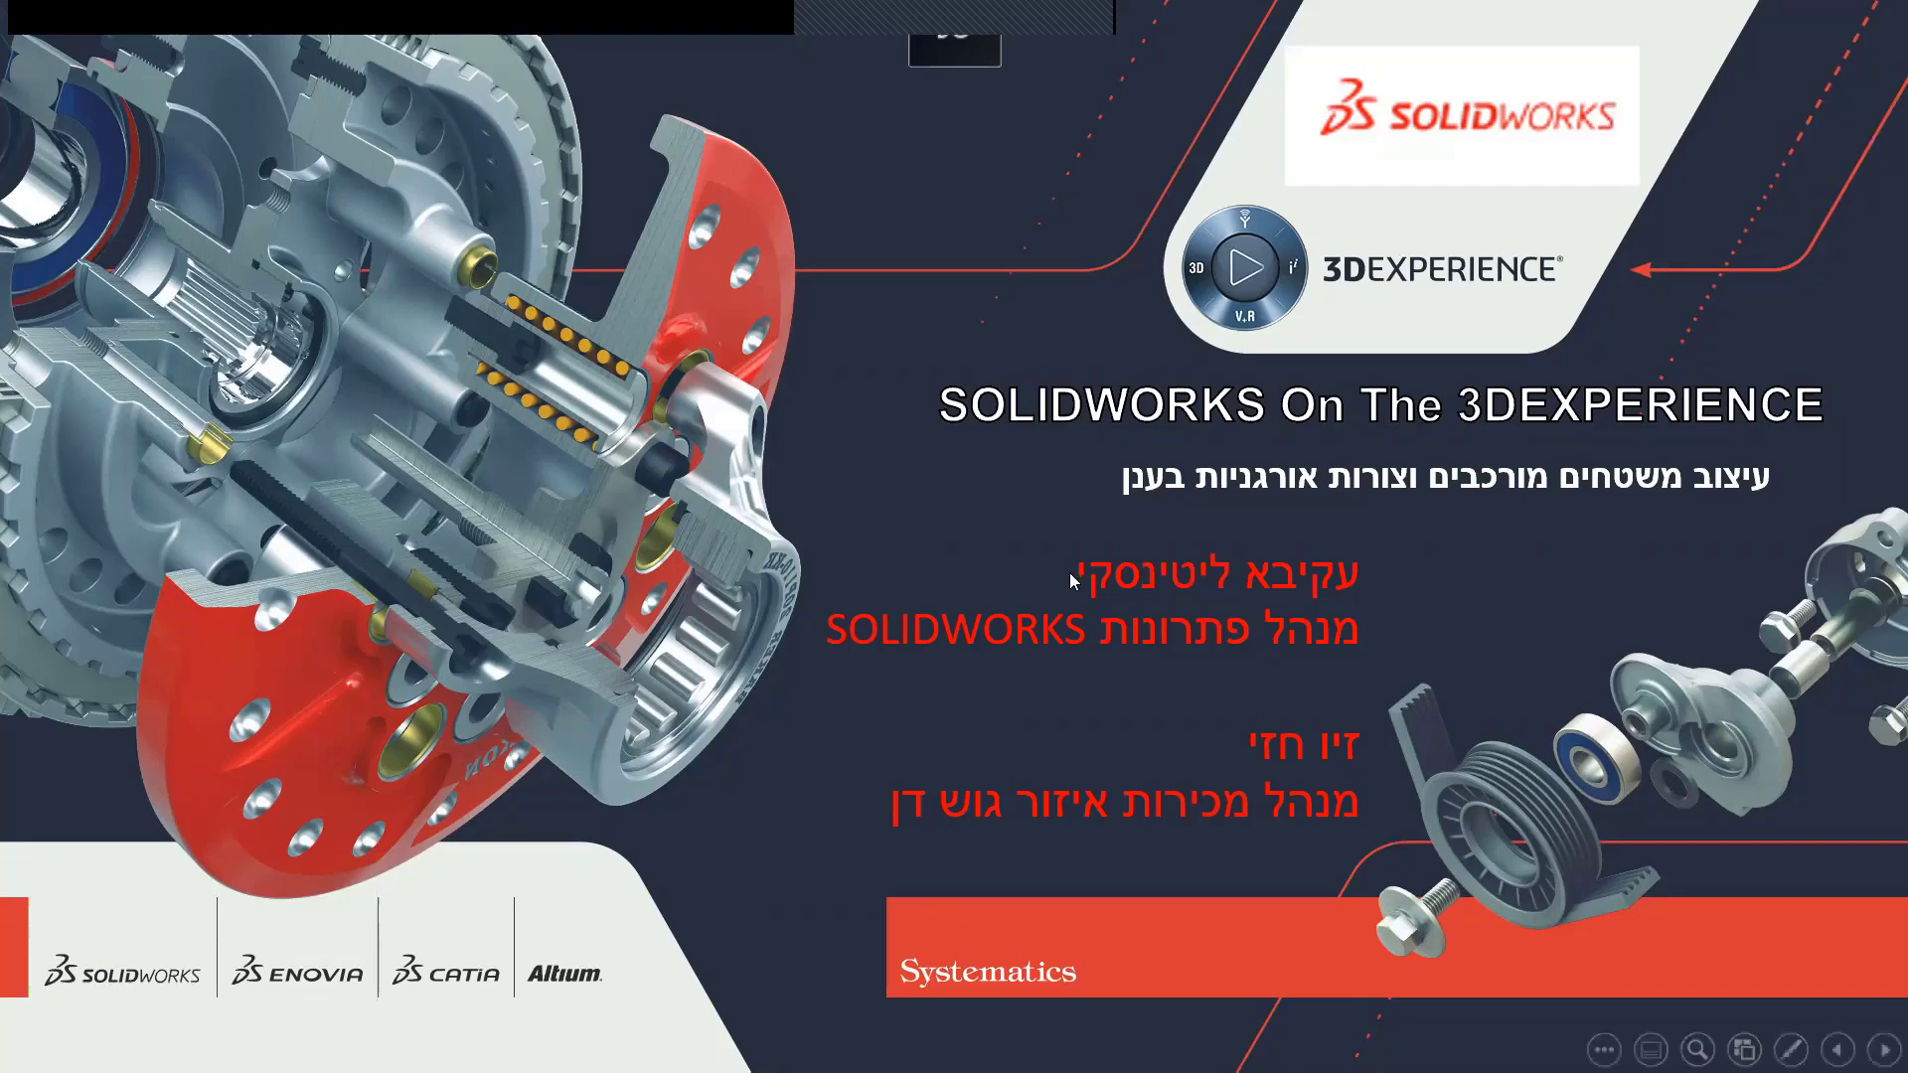
# Step: Advance past the title and job-listing slides to the six remote SOLIDWORKS course dates
pyautogui.click(984, 537)
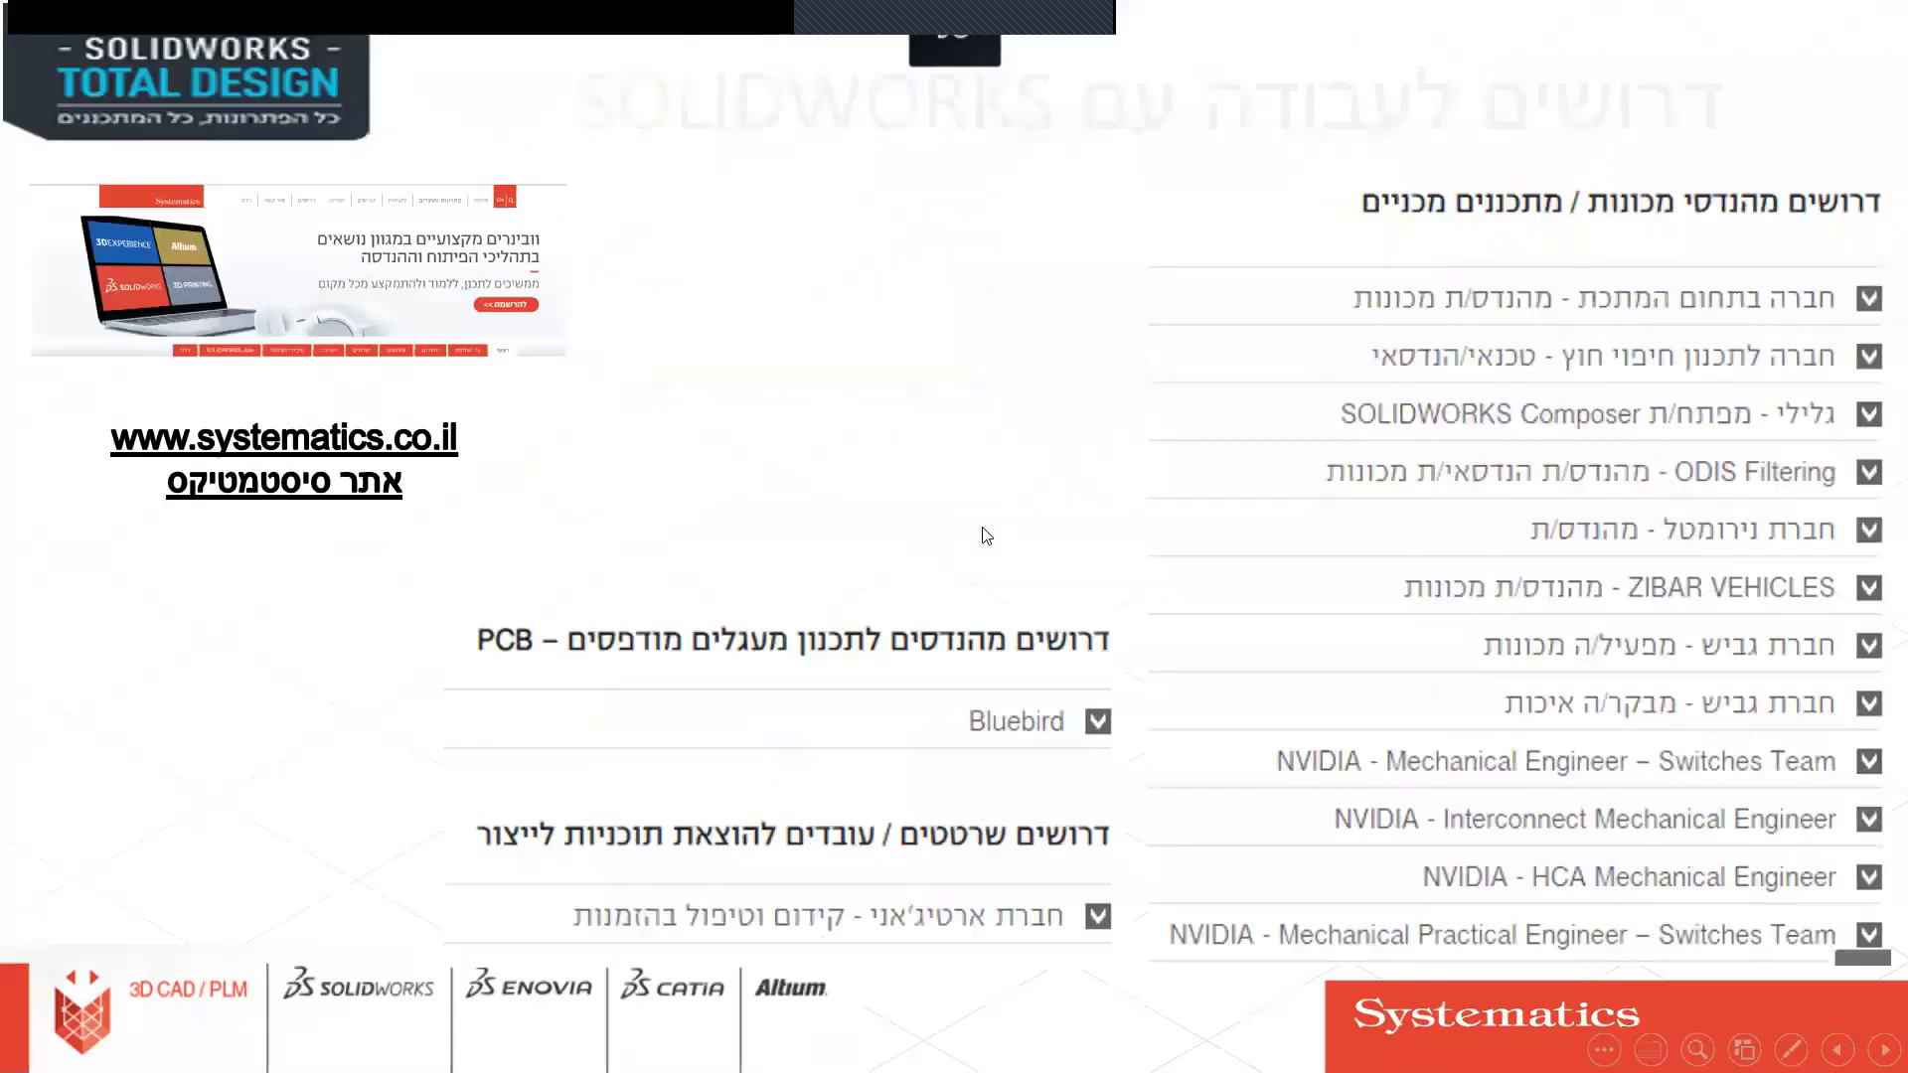
pyautogui.click(987, 537)
pyautogui.click(1431, 843)
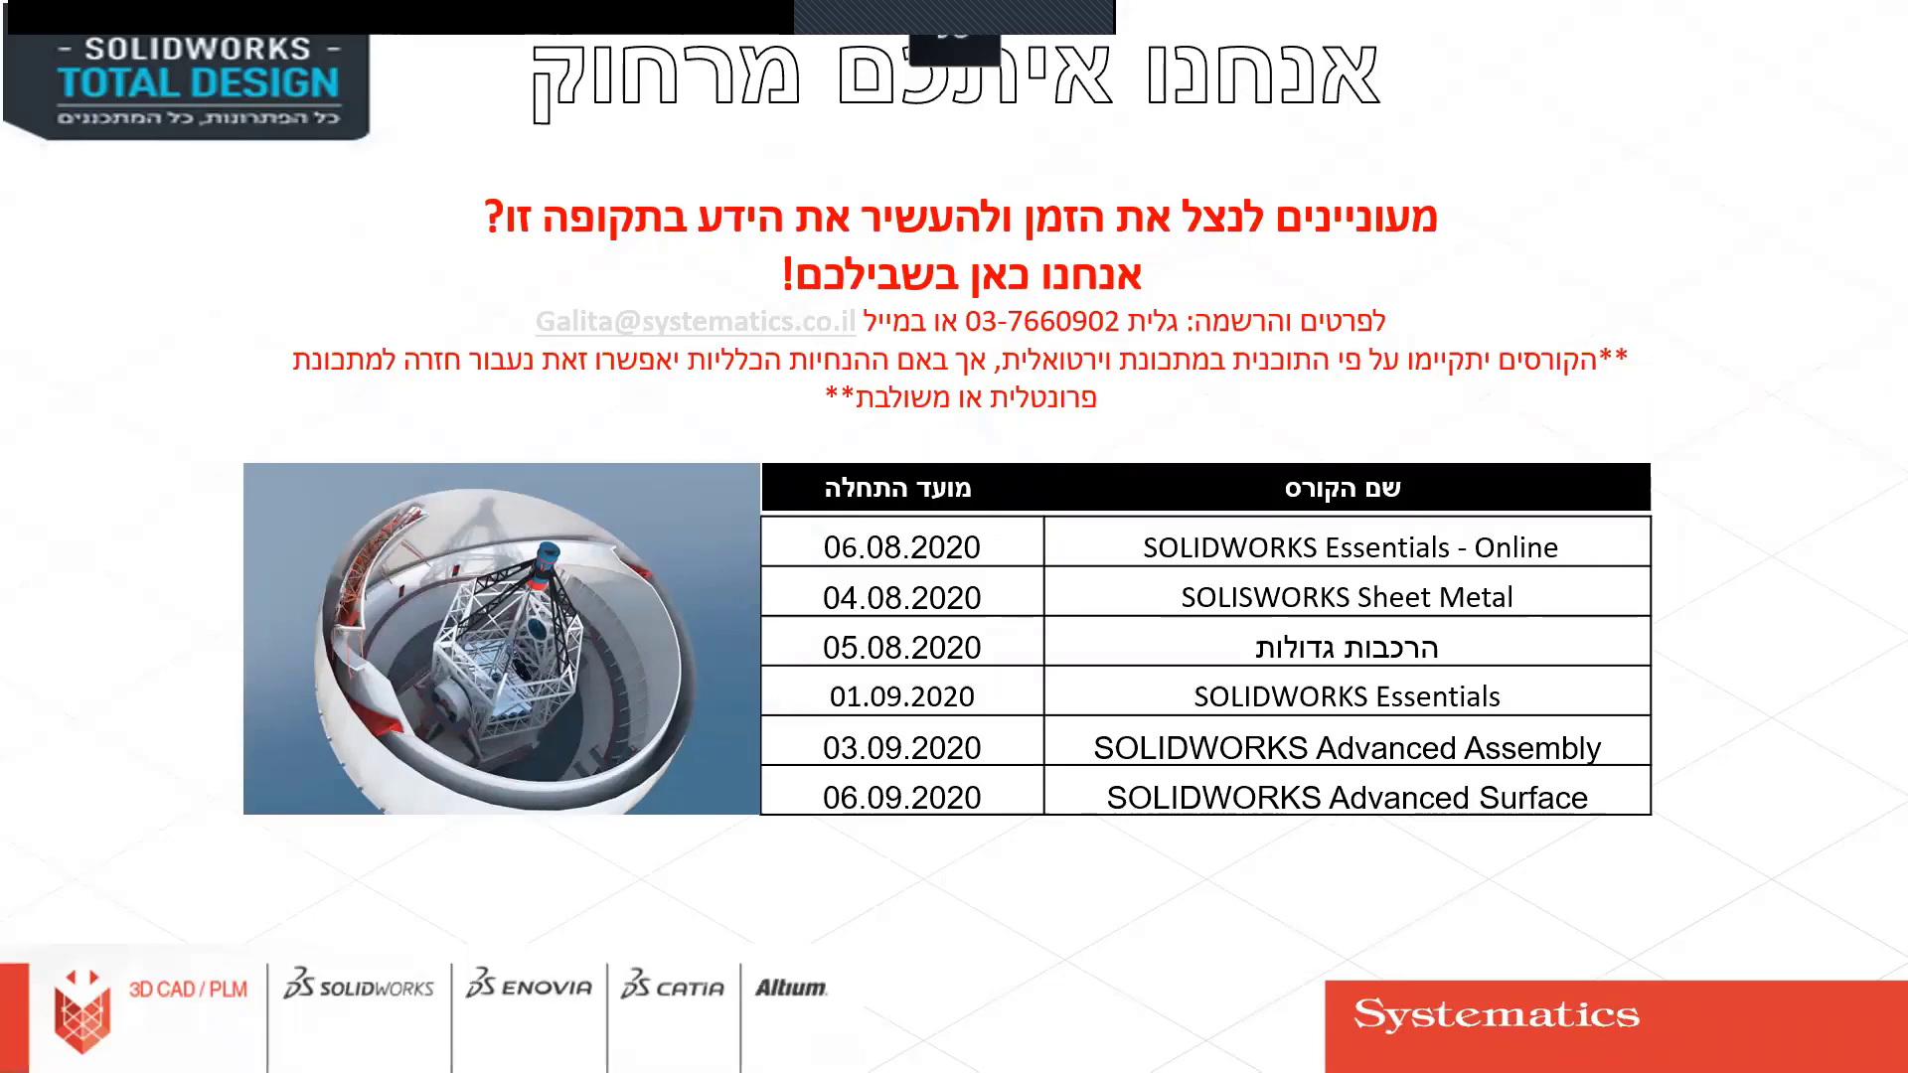
# Step: Advance through the SOLIDWORKS On The 3DEXPERIENCE slide to the xShape jerrycan slide, then bring up the window switcher
pyautogui.click(1485, 847)
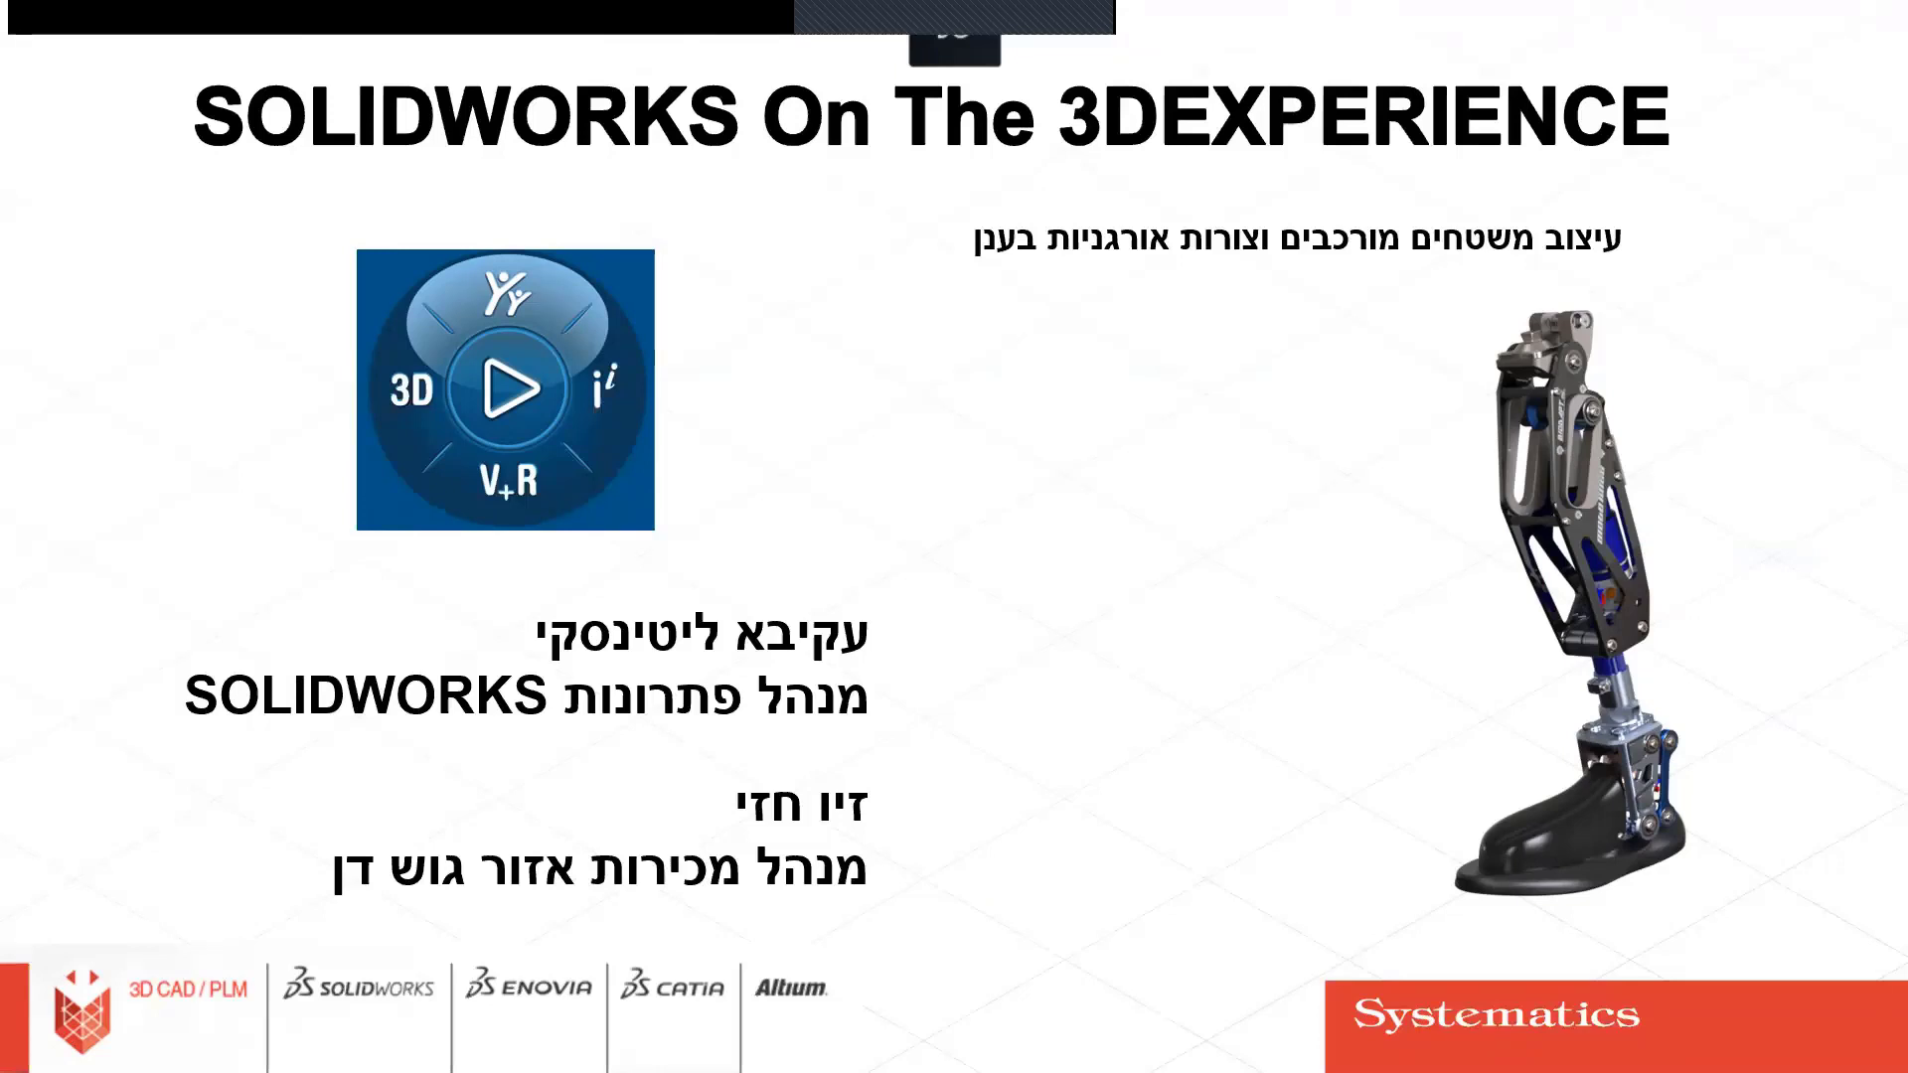
pyautogui.press('Right')
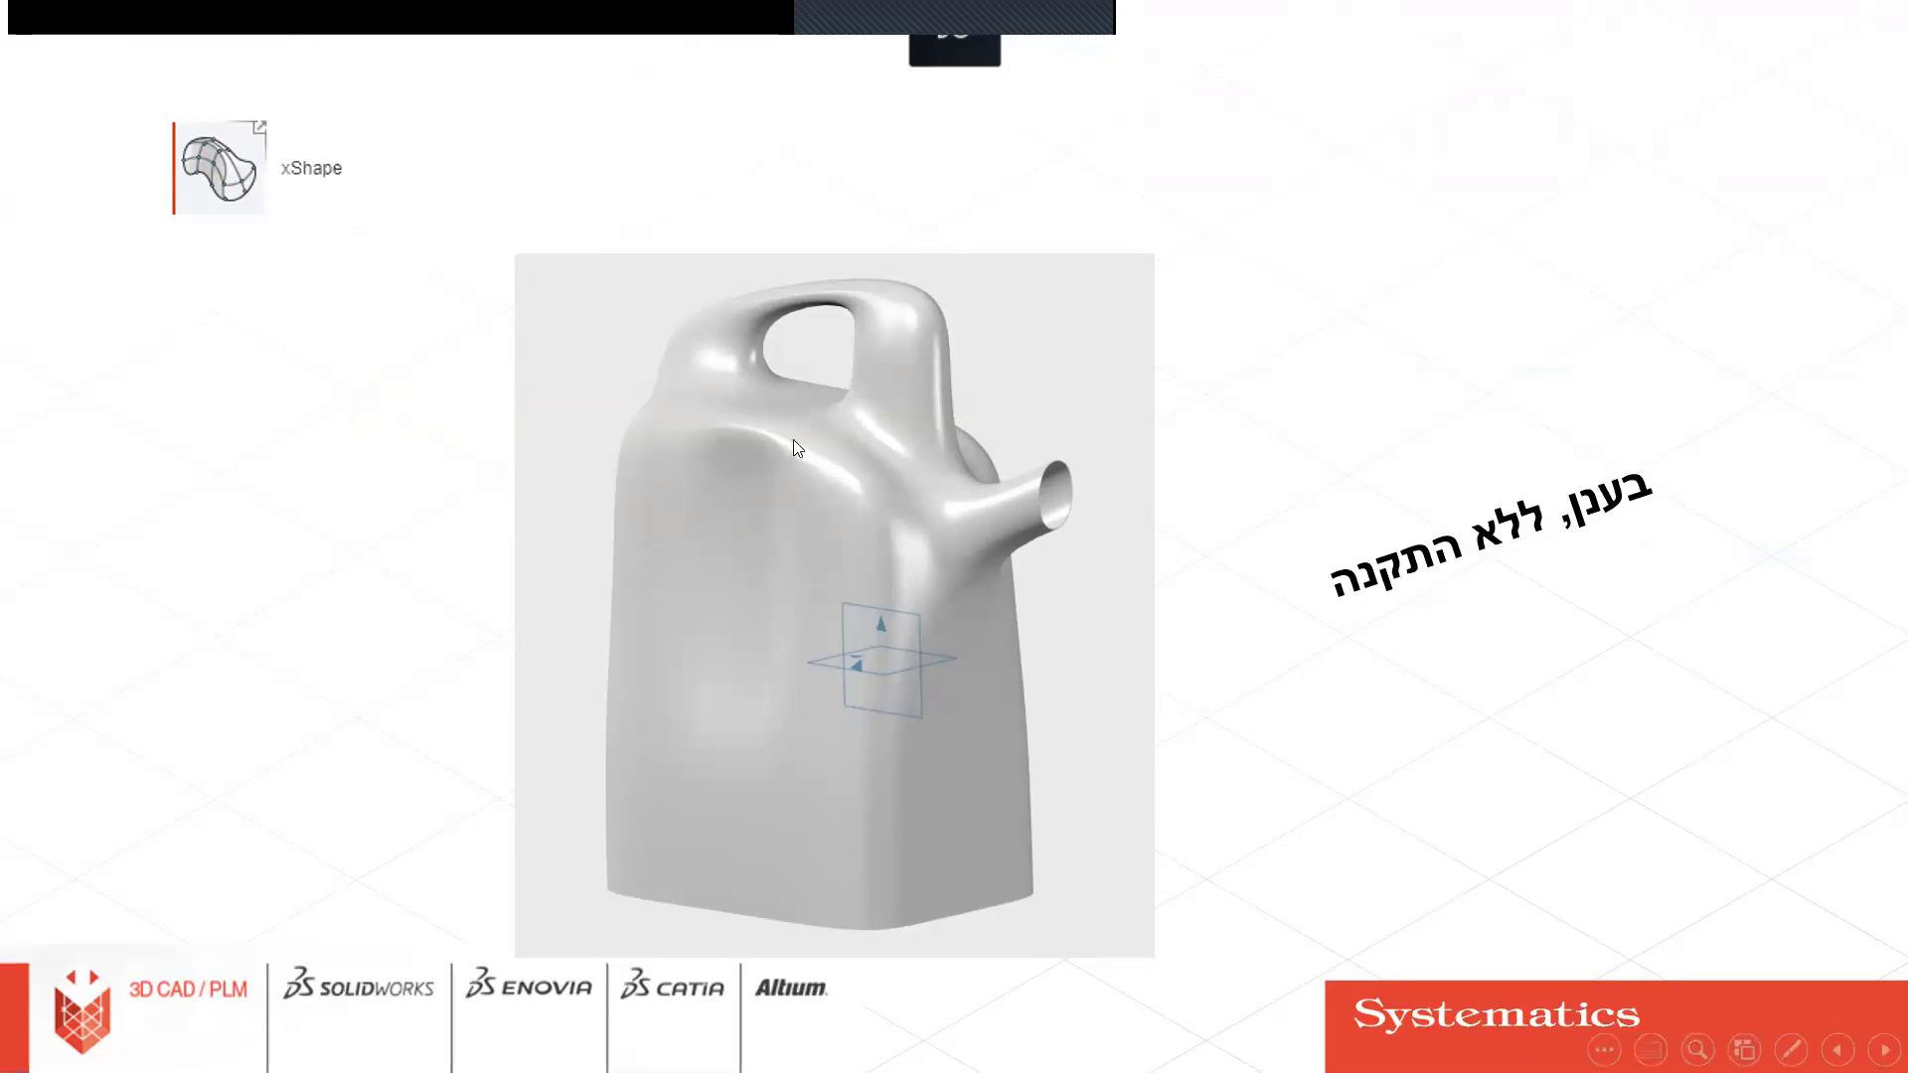
pyautogui.hotkey('alt', 'Tab')
# Step: In the dashboard's Design tab, maximize xShape and create new component Physical Product 1
pyautogui.hotkey('alt', 'Tab')
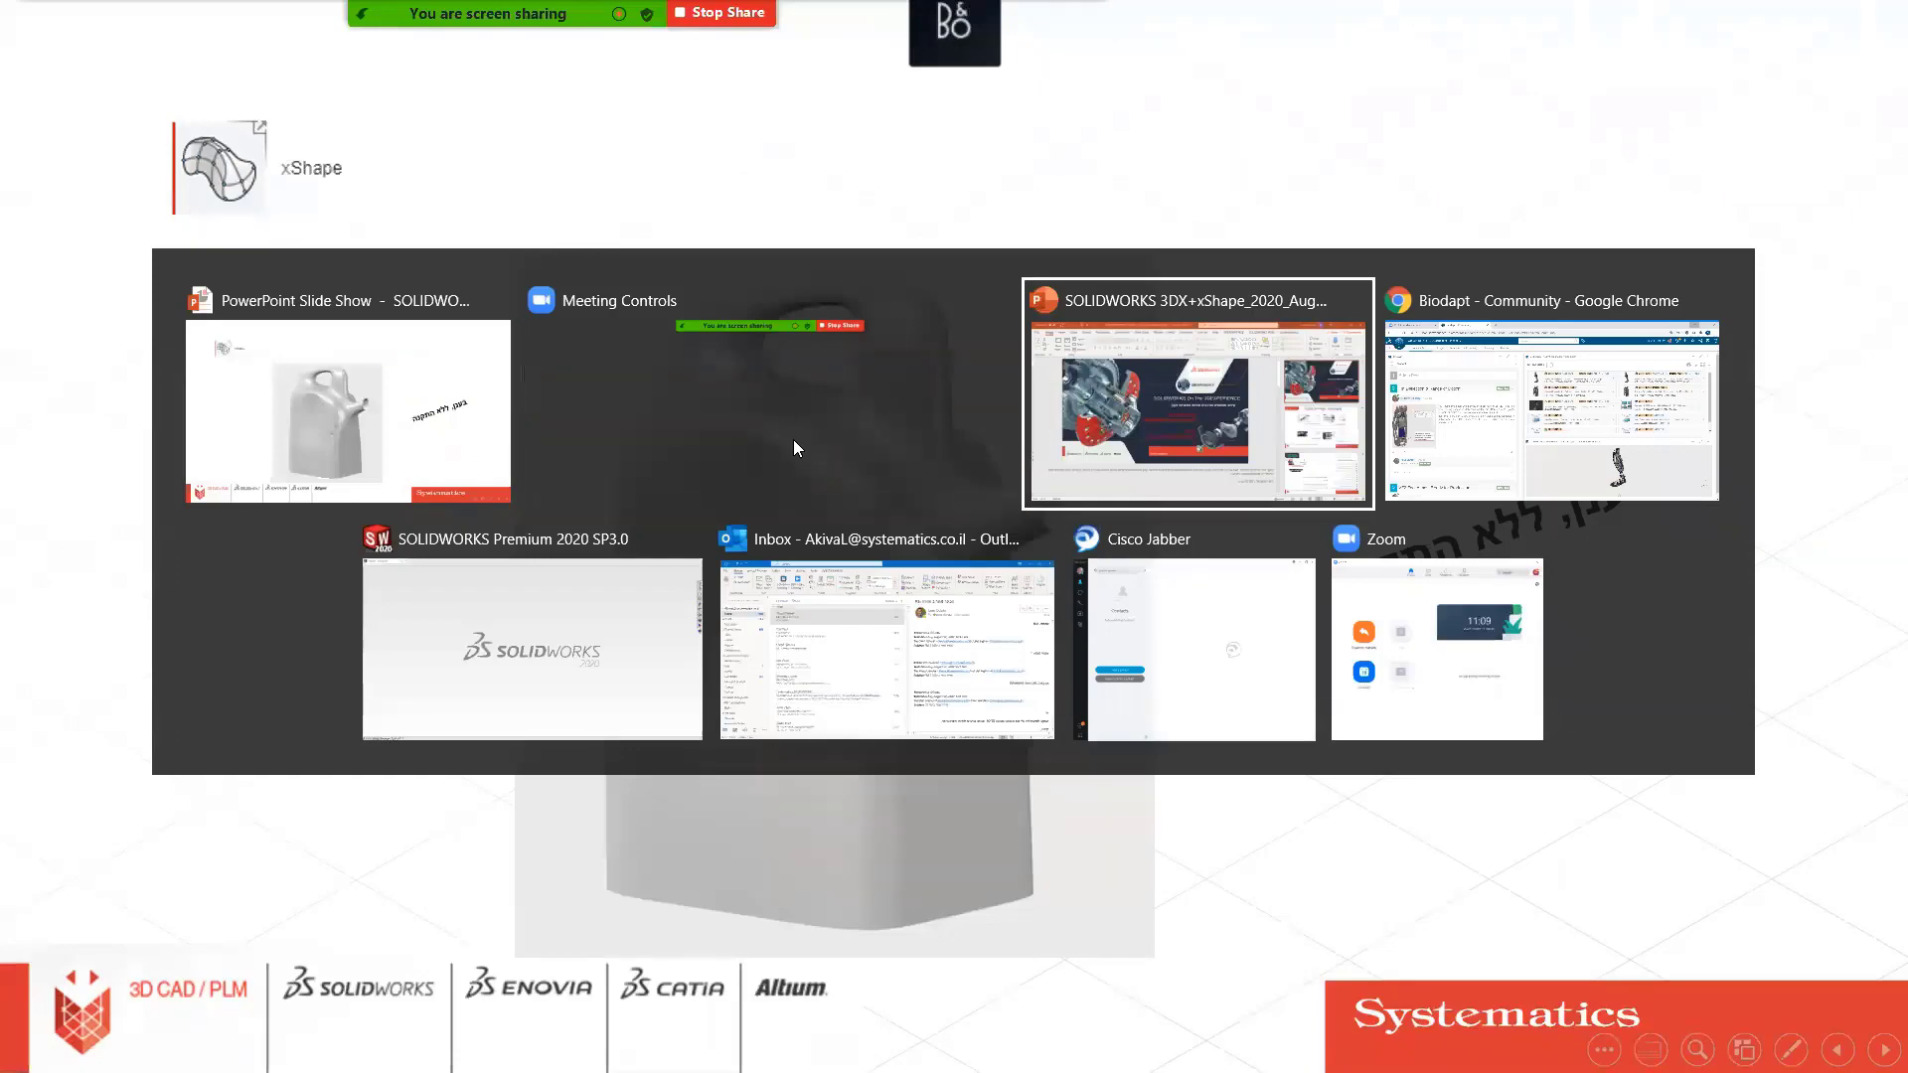
pyautogui.hotkey('alt', 'Tab')
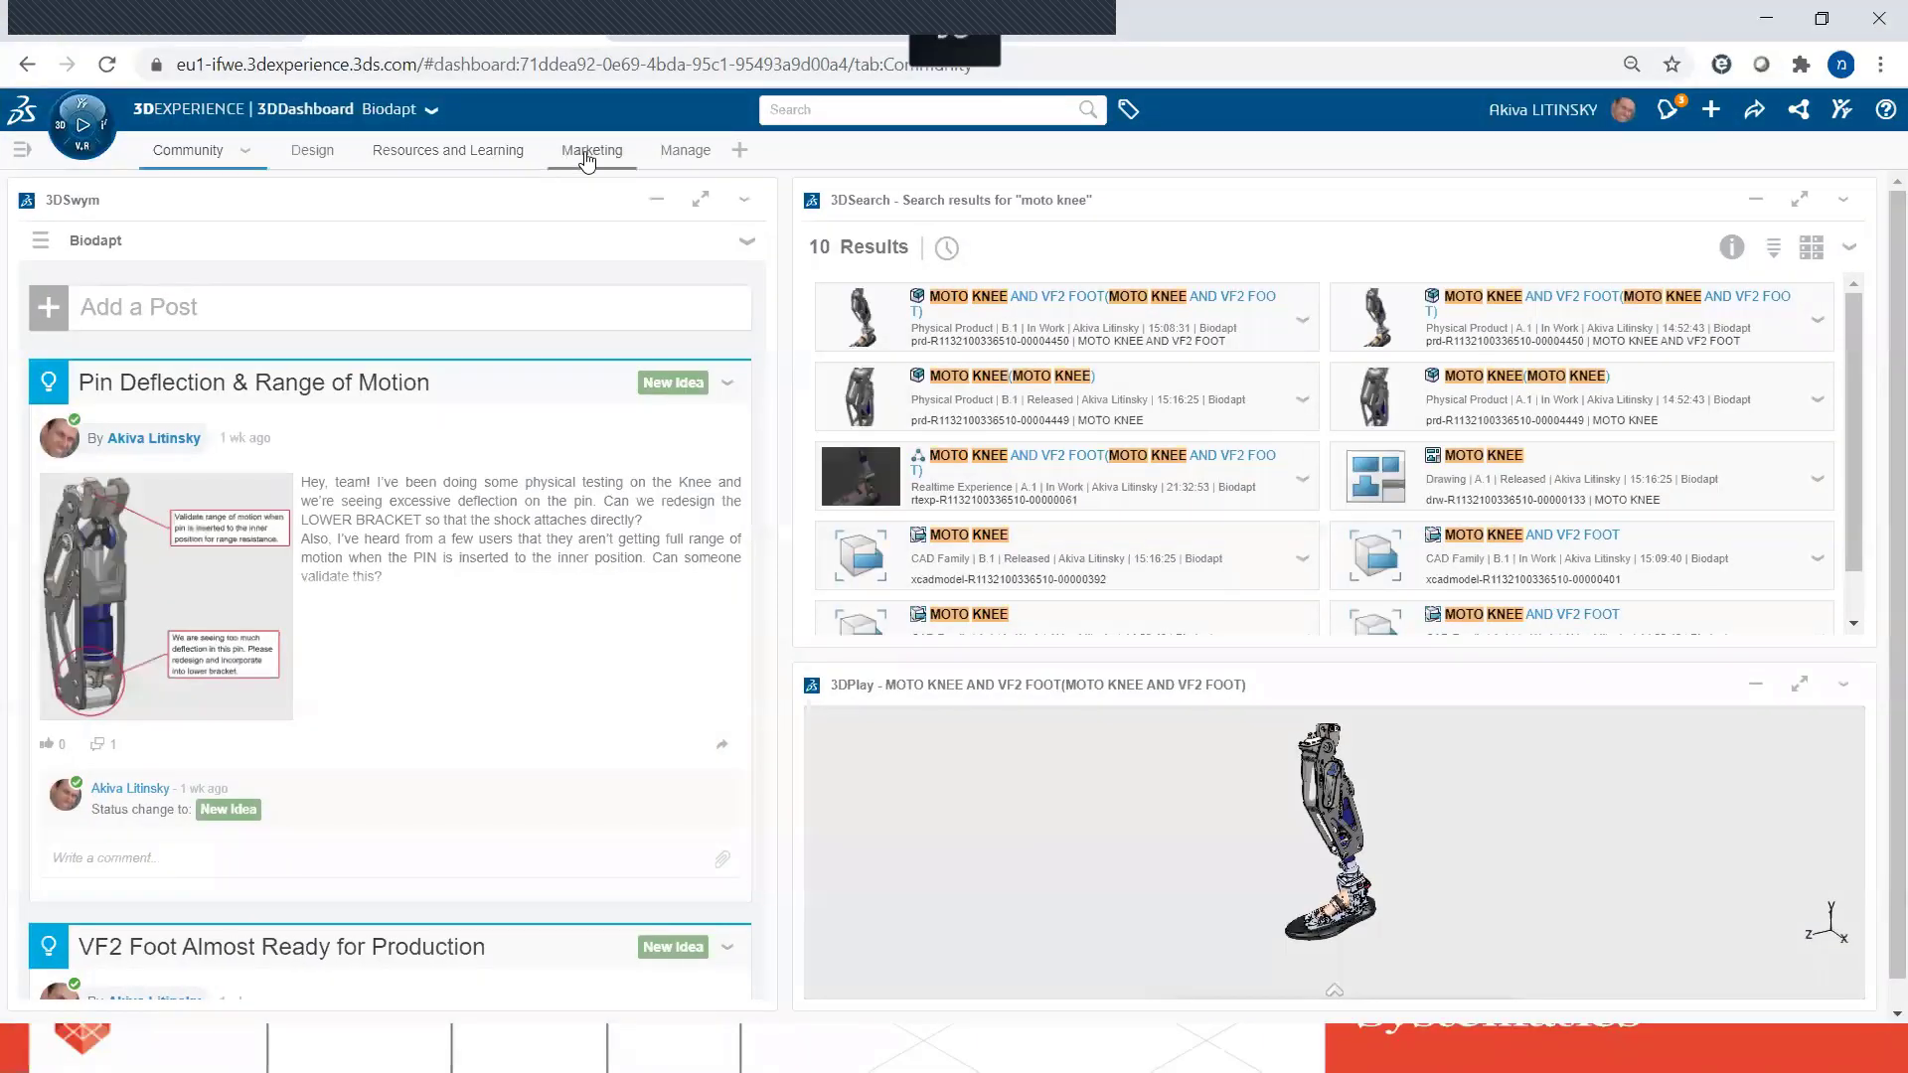
pyautogui.click(312, 151)
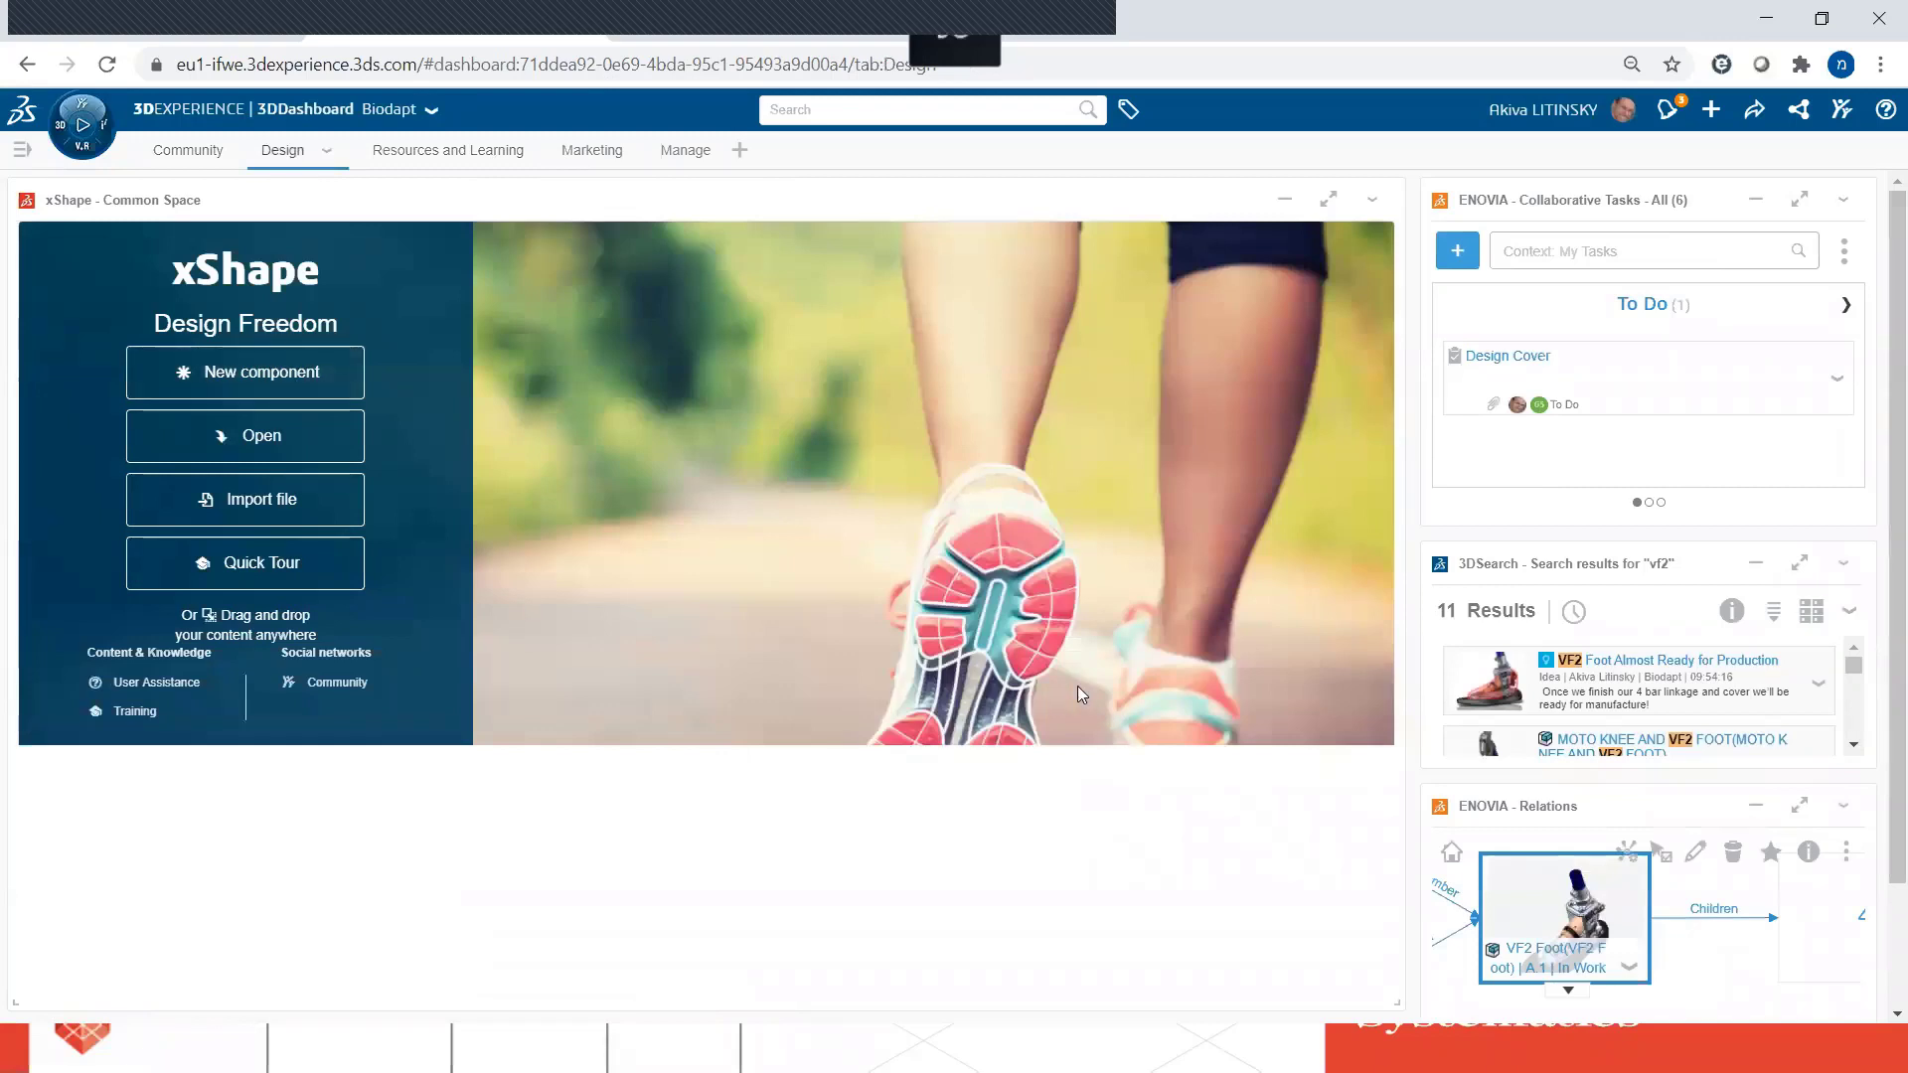
pyautogui.click(1328, 199)
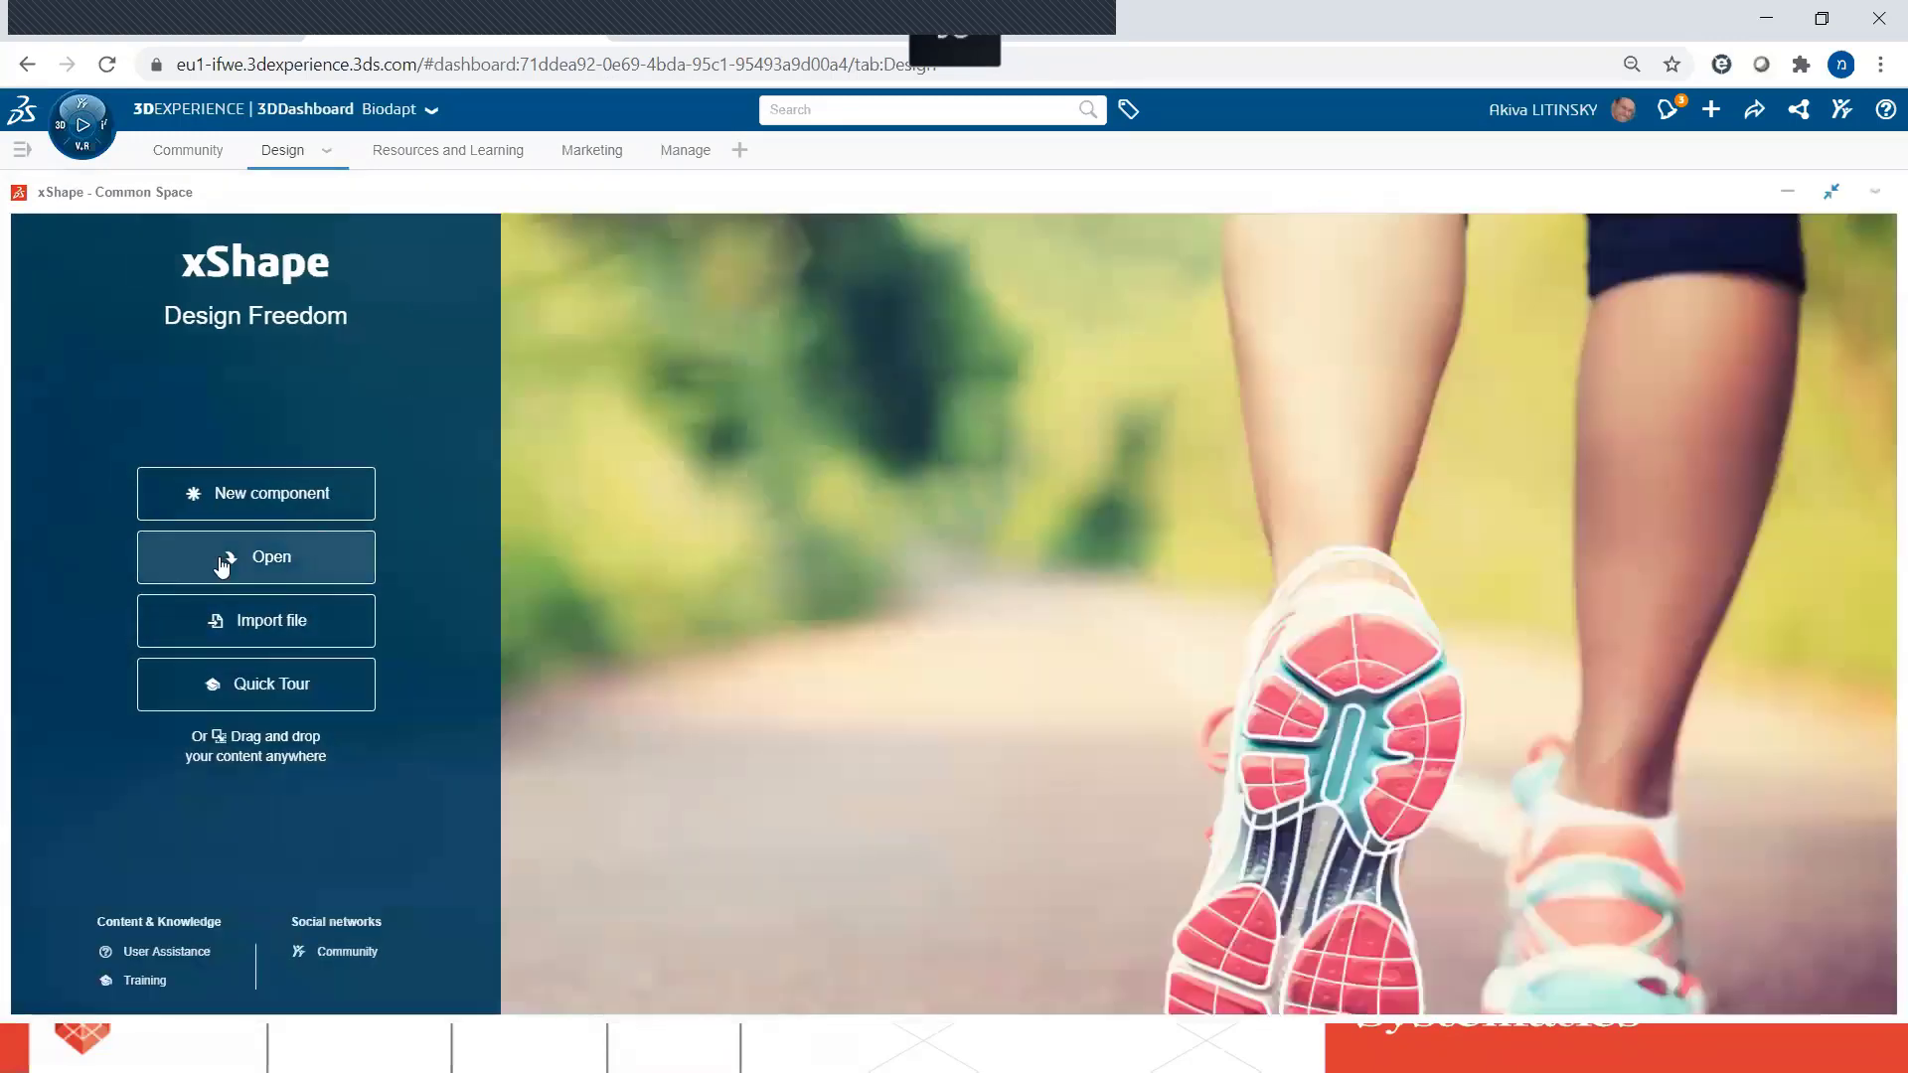
pyautogui.click(259, 495)
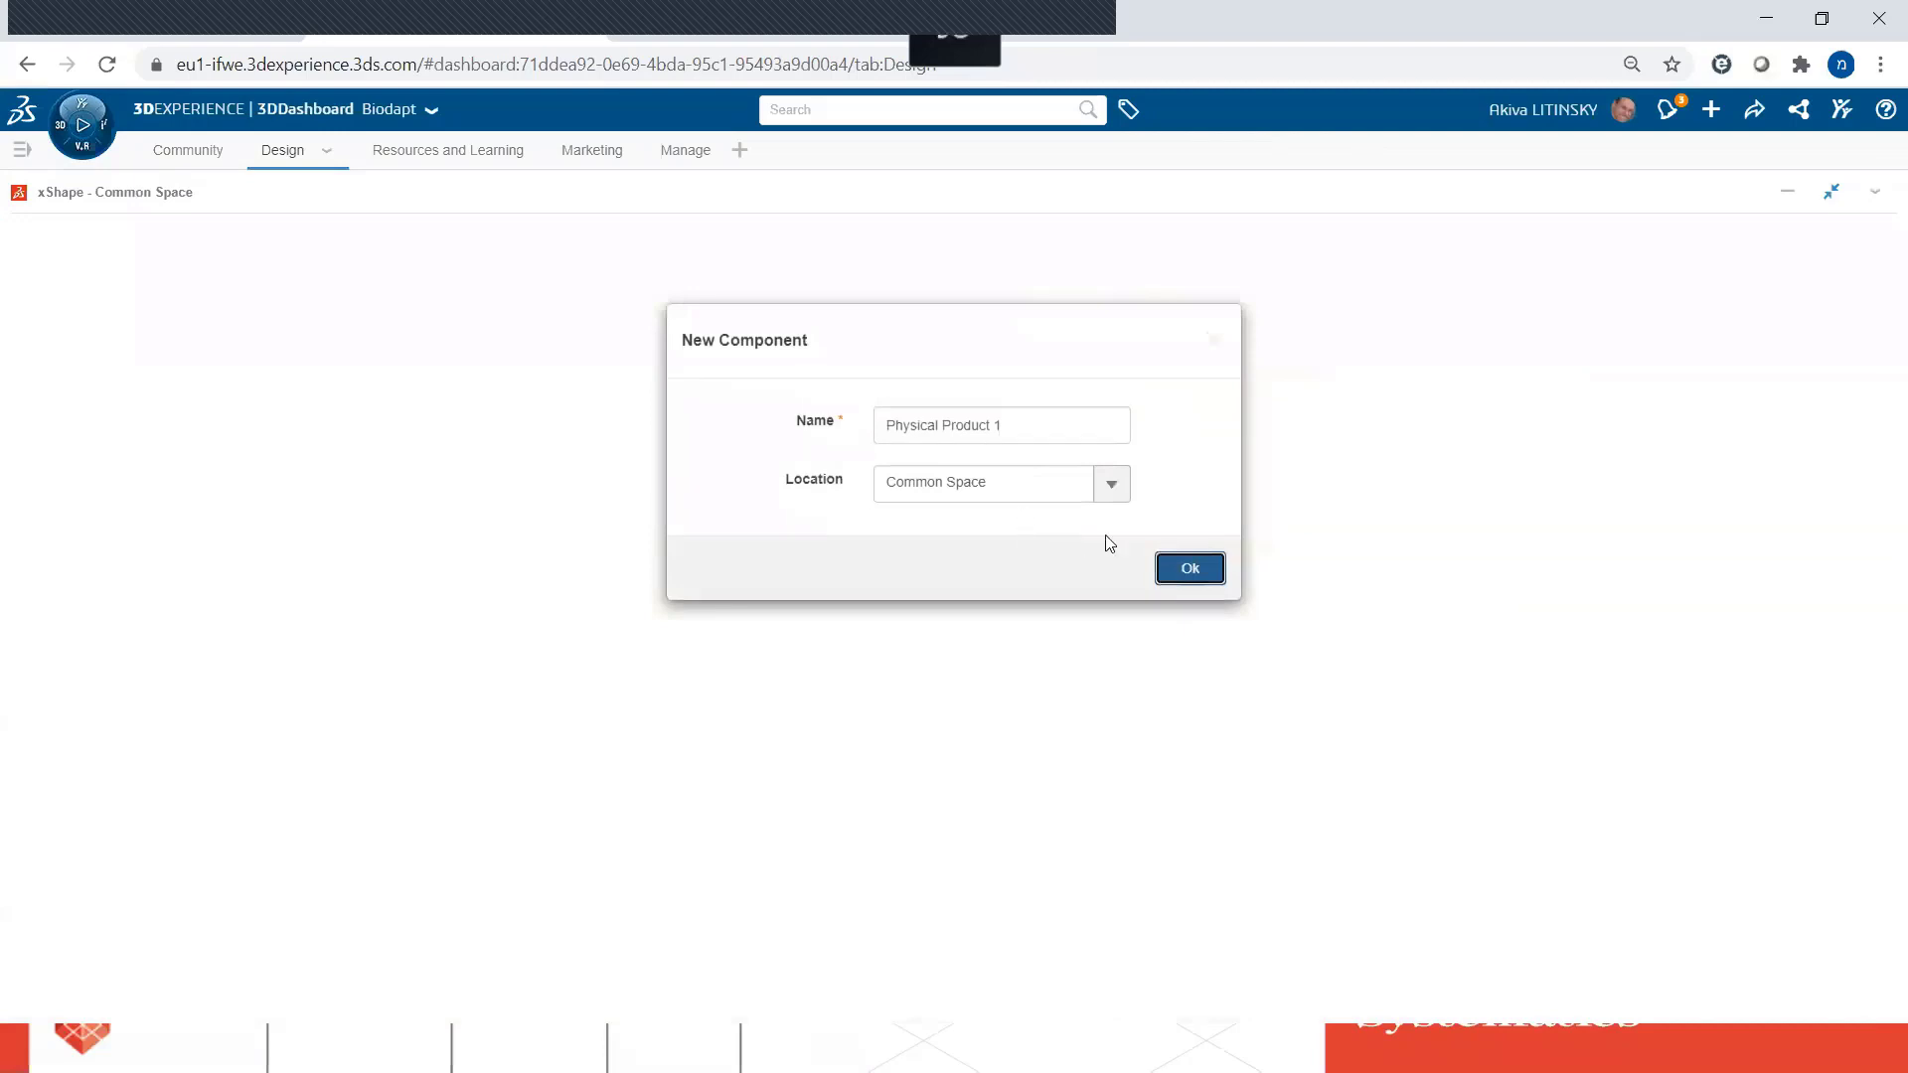
pyautogui.click(1188, 569)
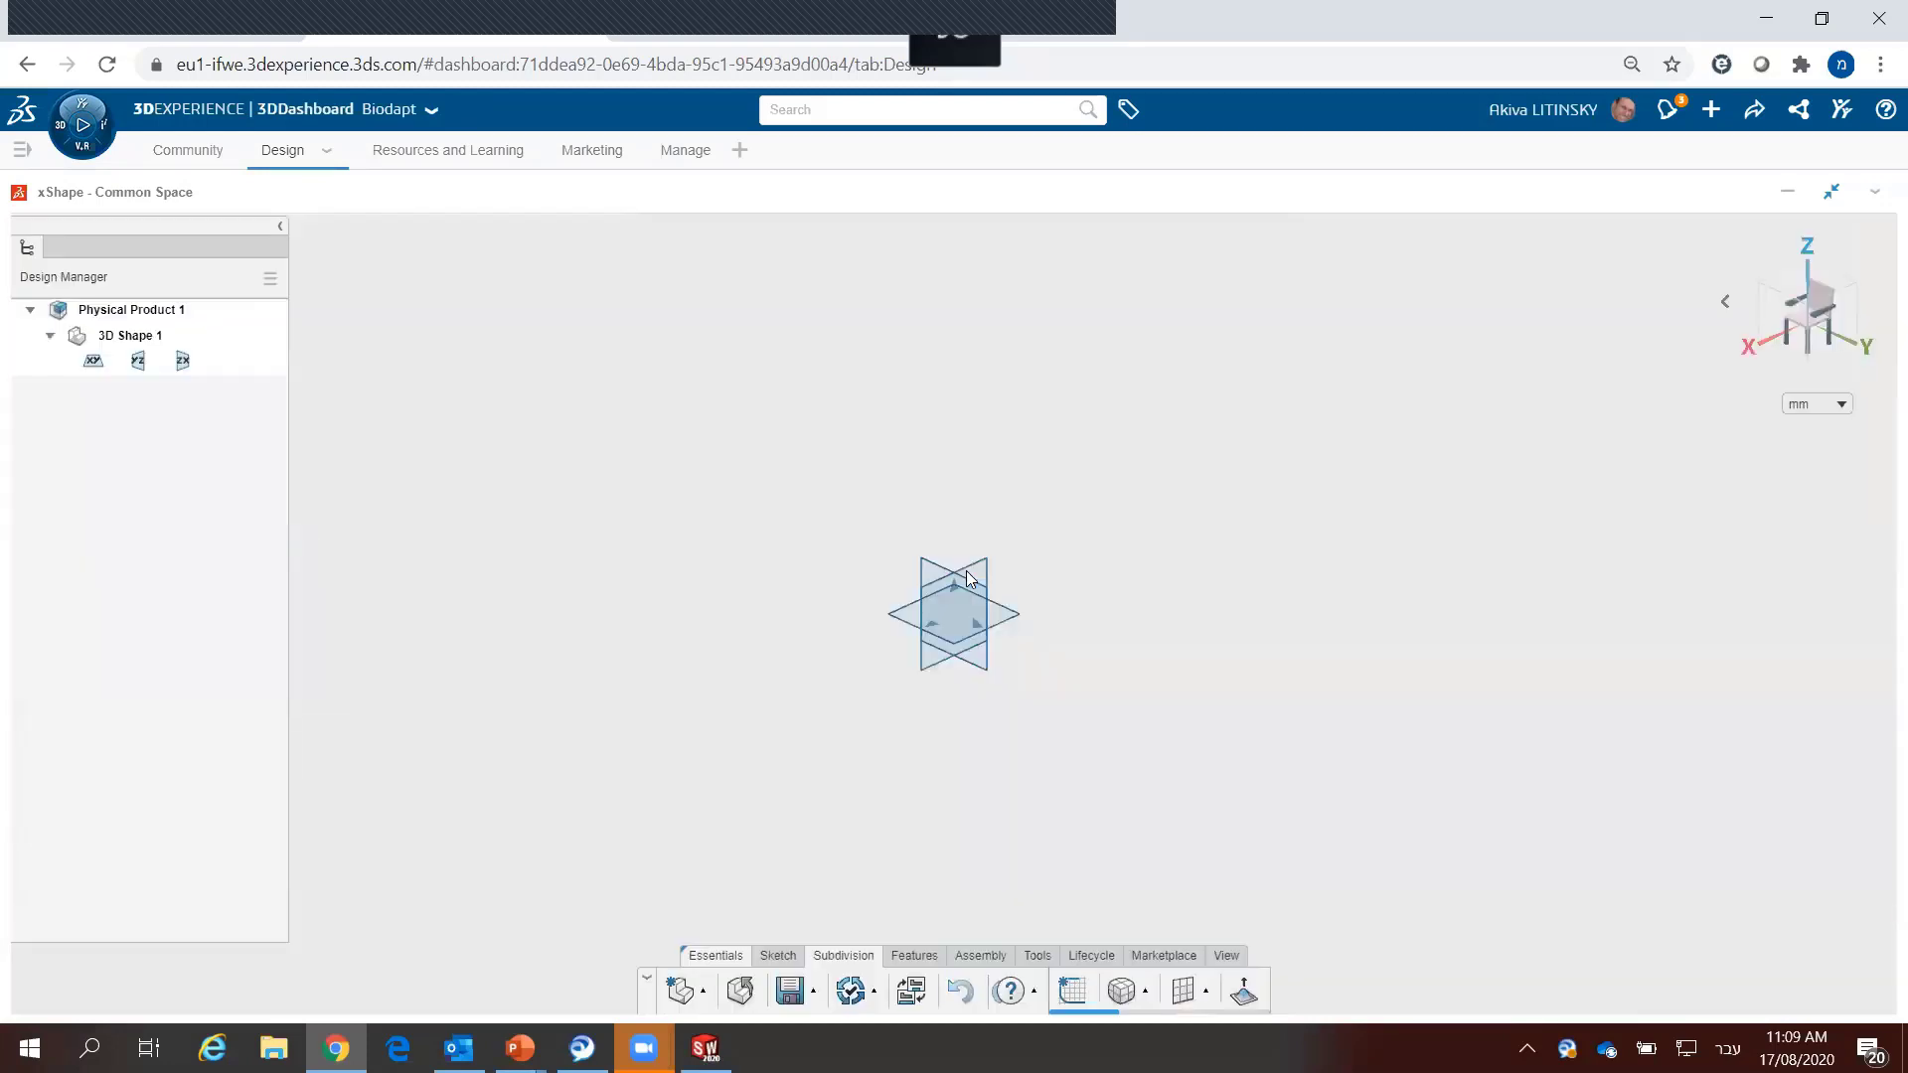
# Step: Place a Box subdivision primitive on the vertical reference plane
pyautogui.click(966, 572)
pyautogui.click(778, 956)
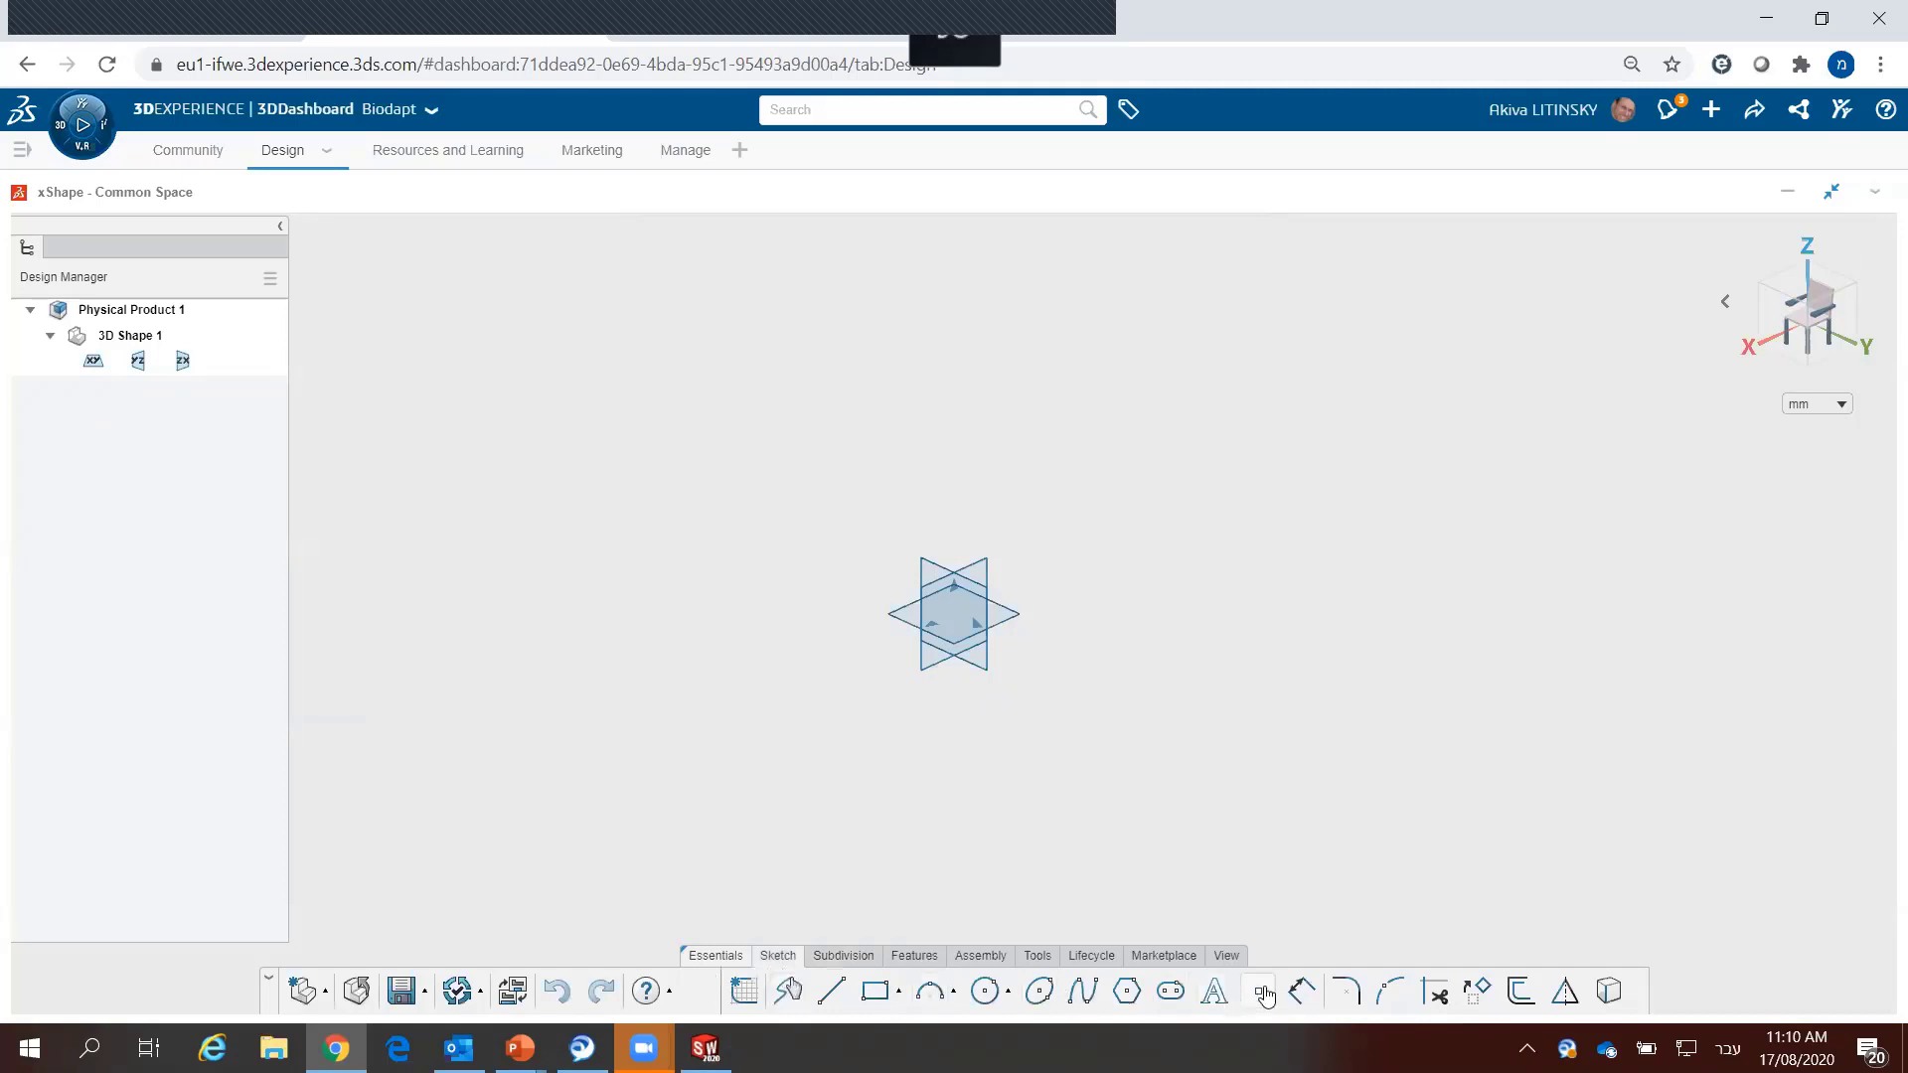
pyautogui.click(914, 956)
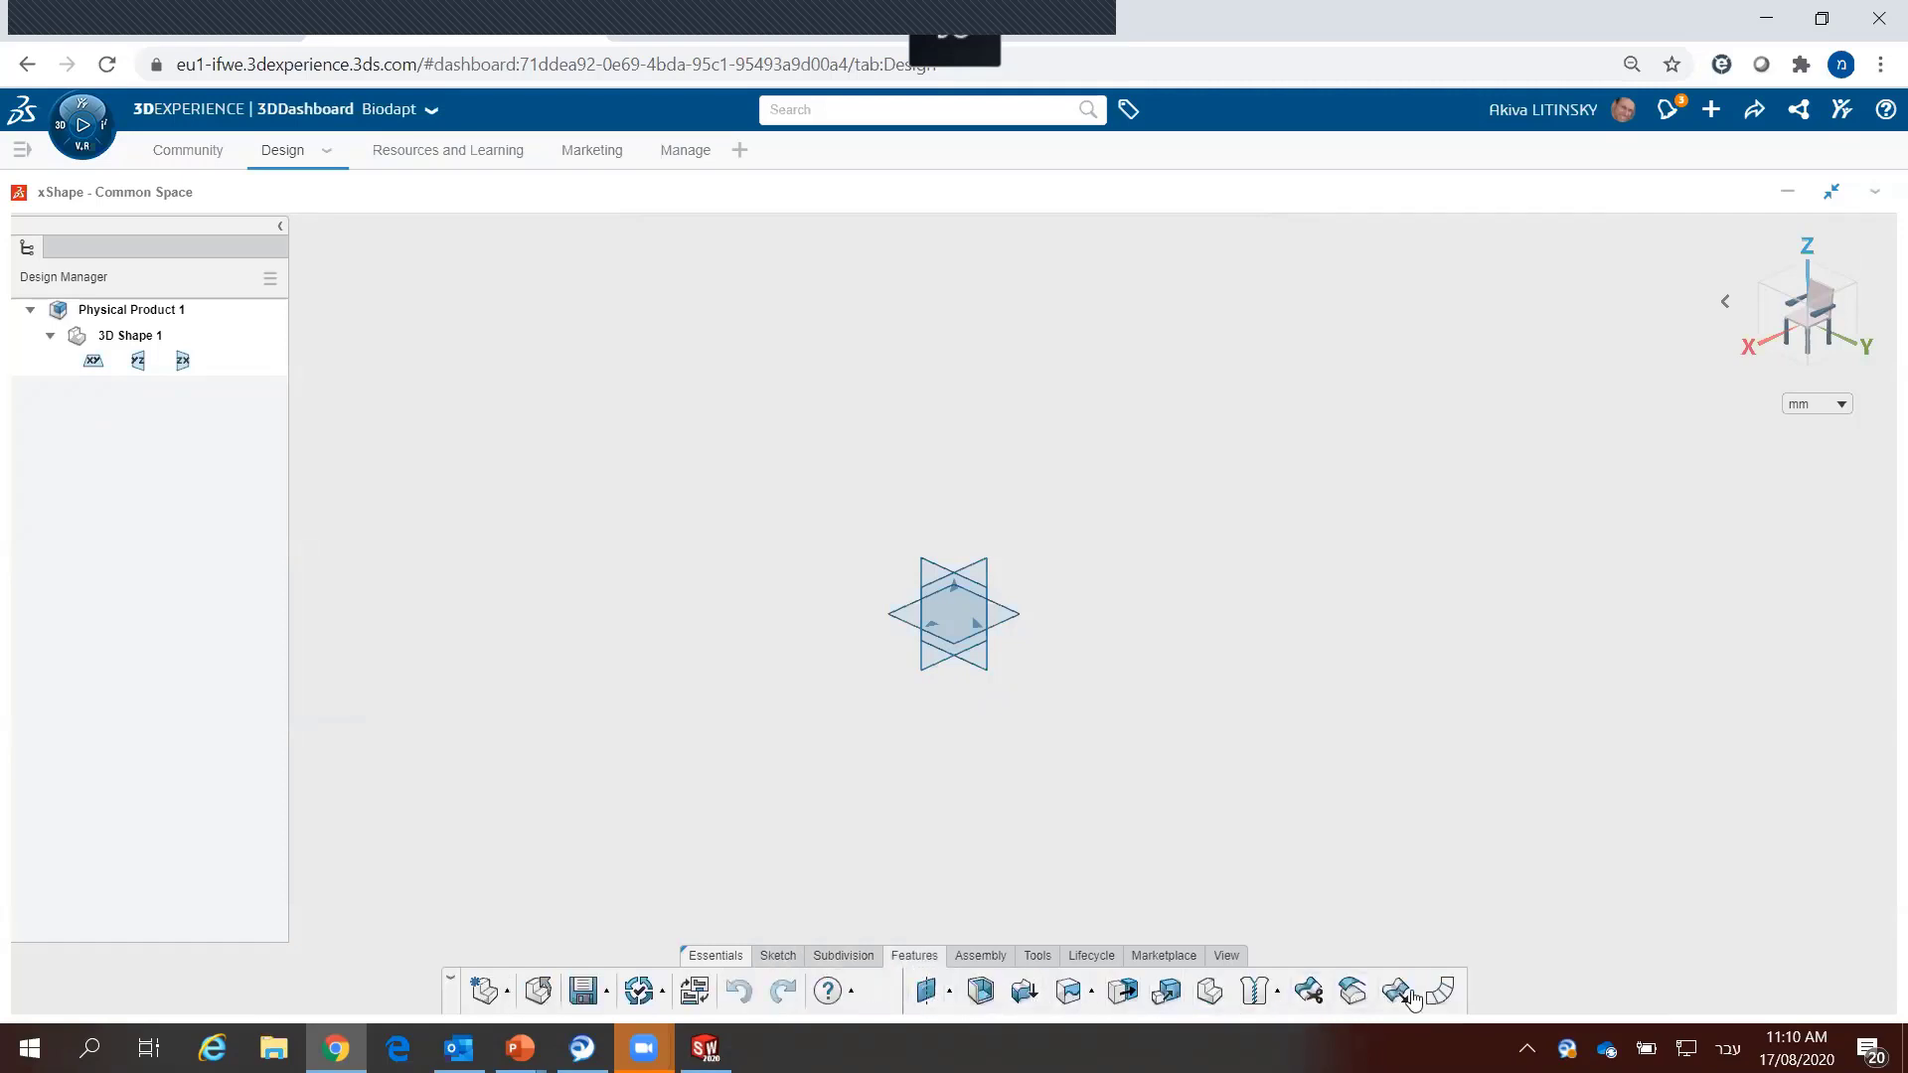
pyautogui.click(850, 957)
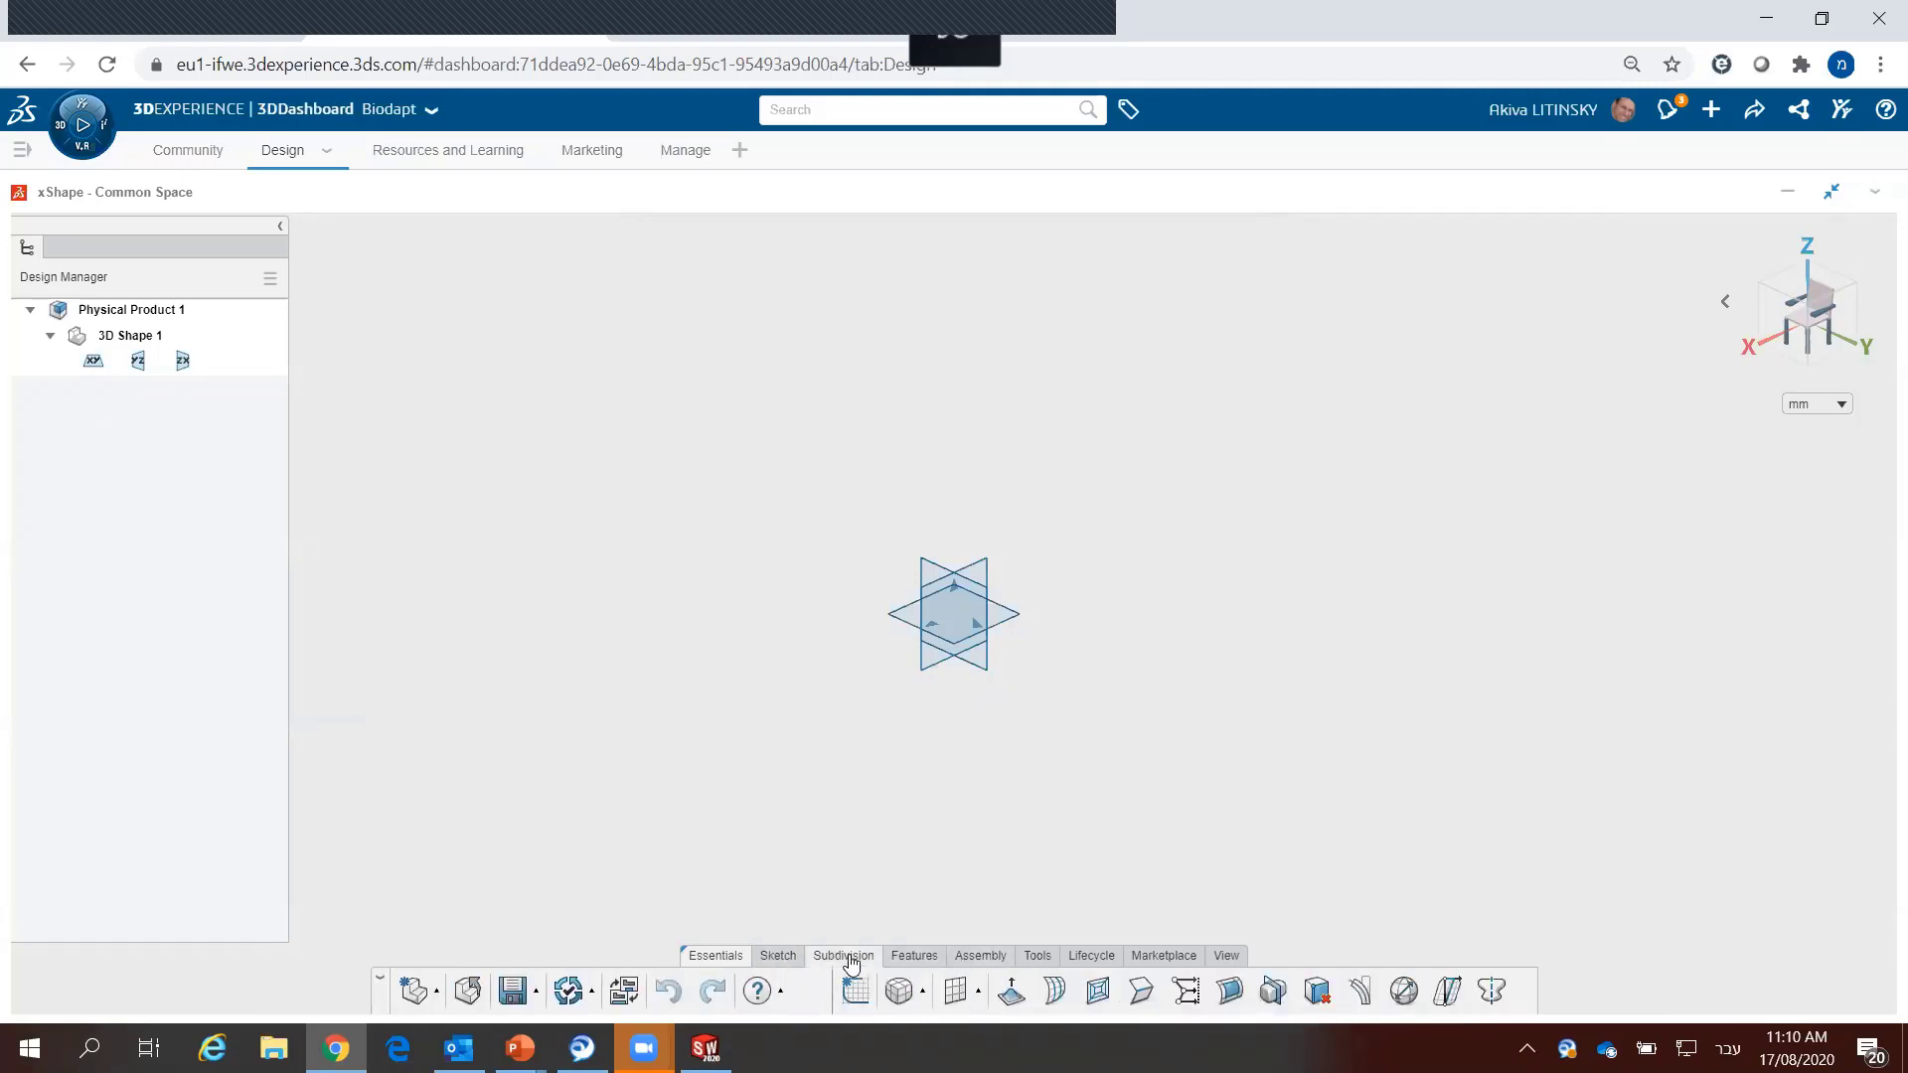
pyautogui.click(924, 994)
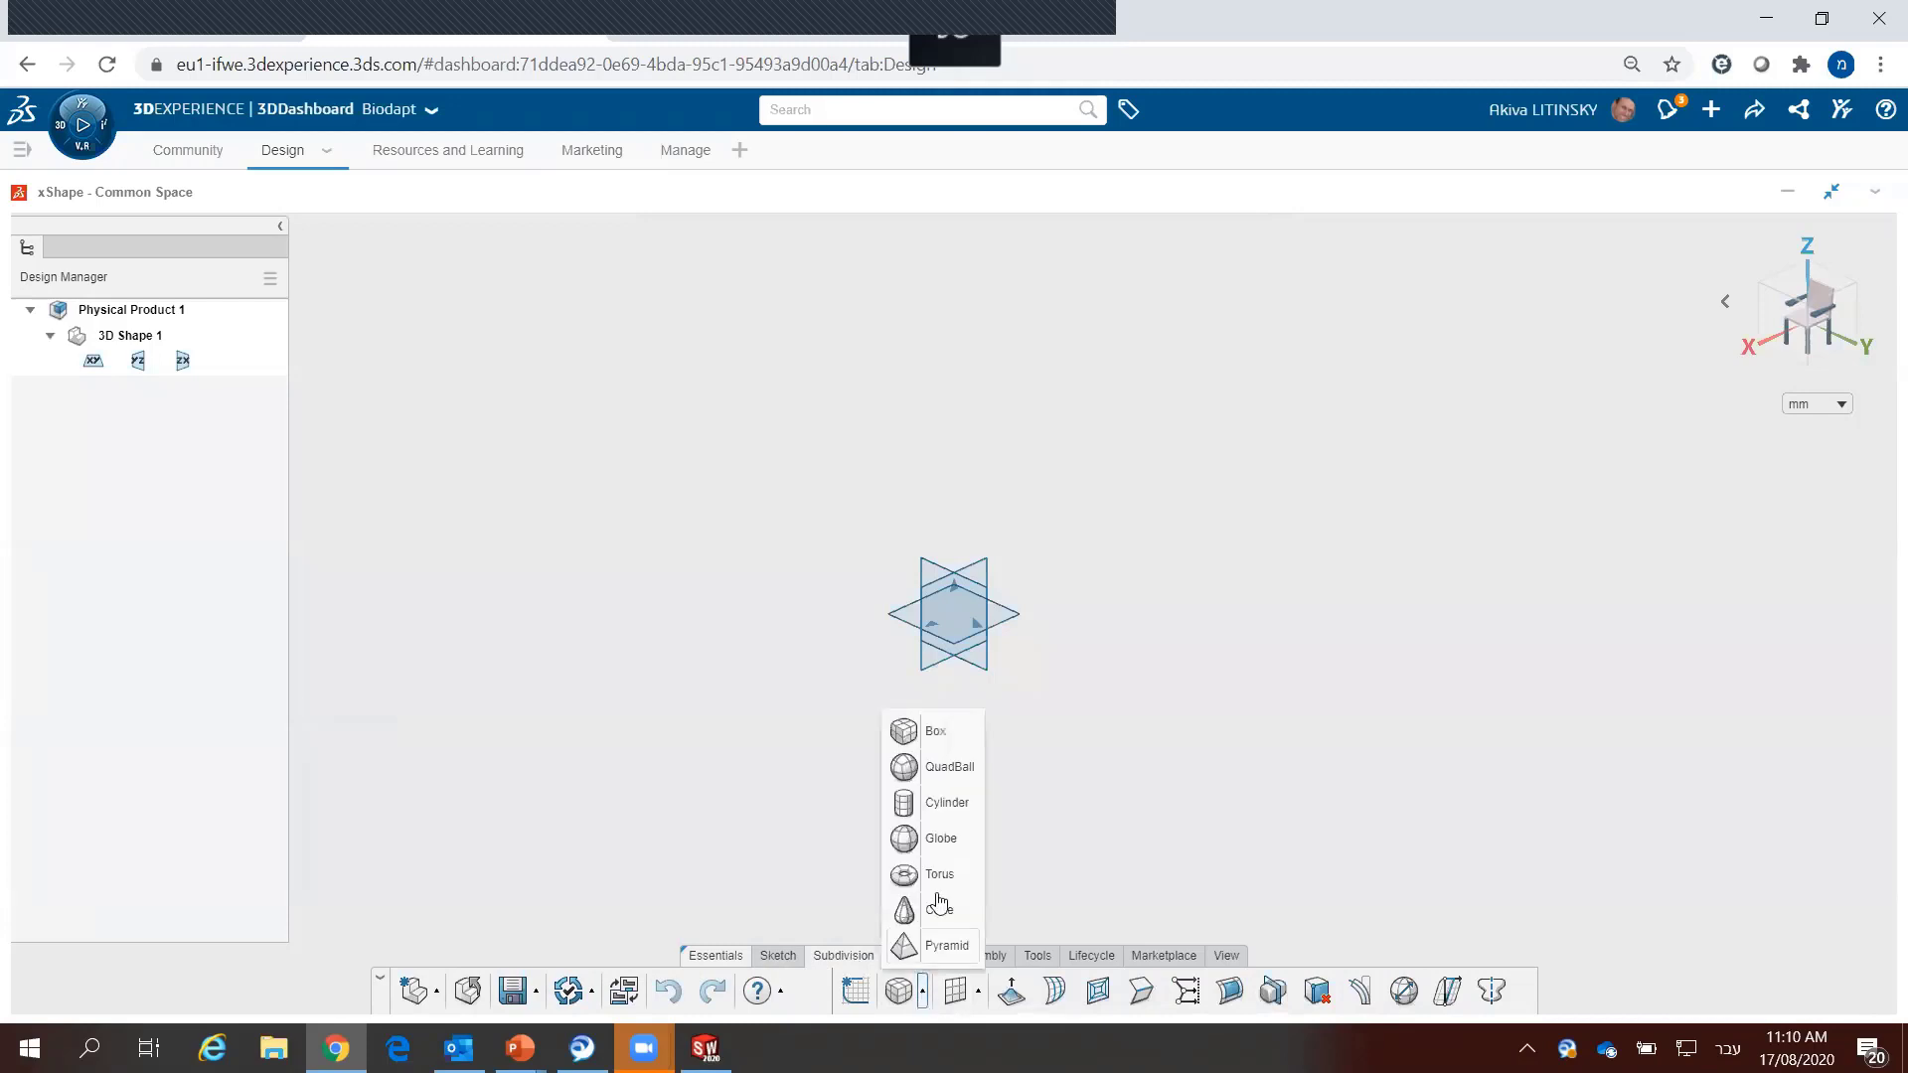
pyautogui.click(927, 735)
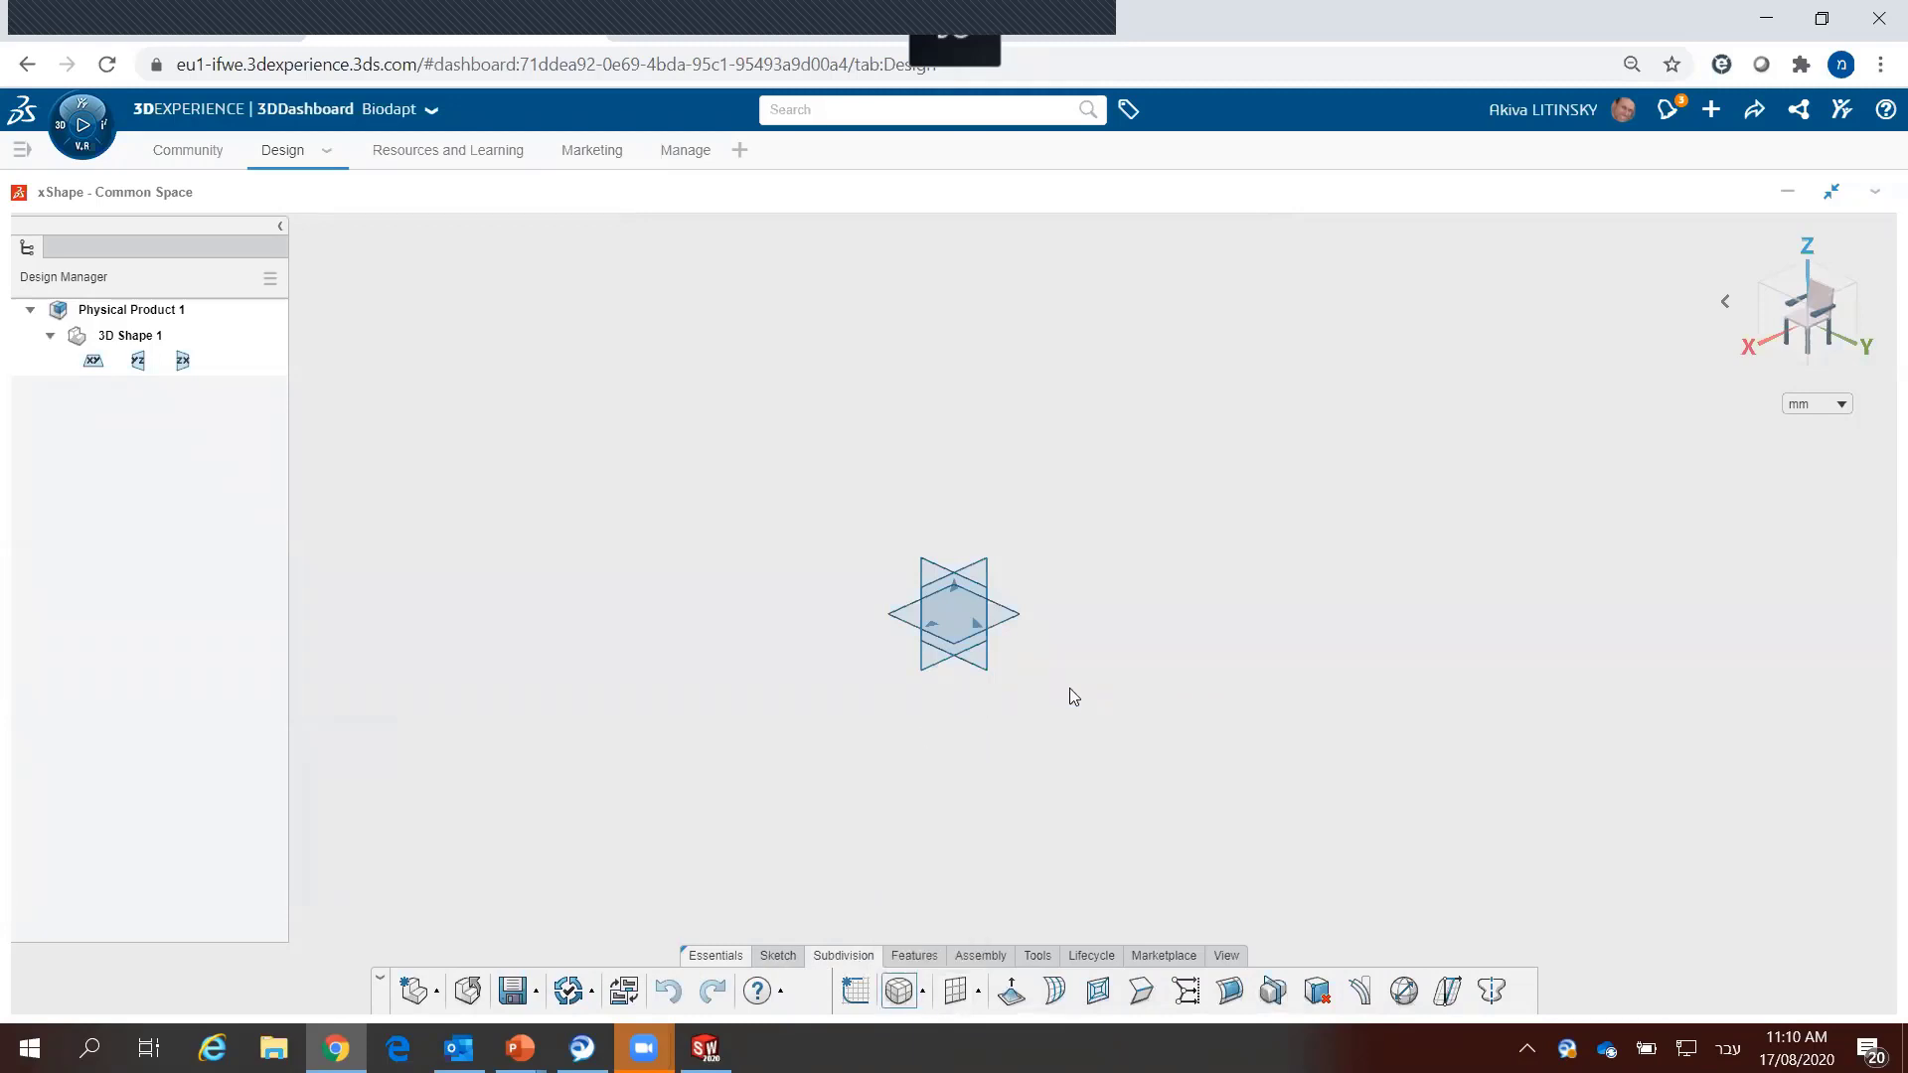
pyautogui.click(958, 598)
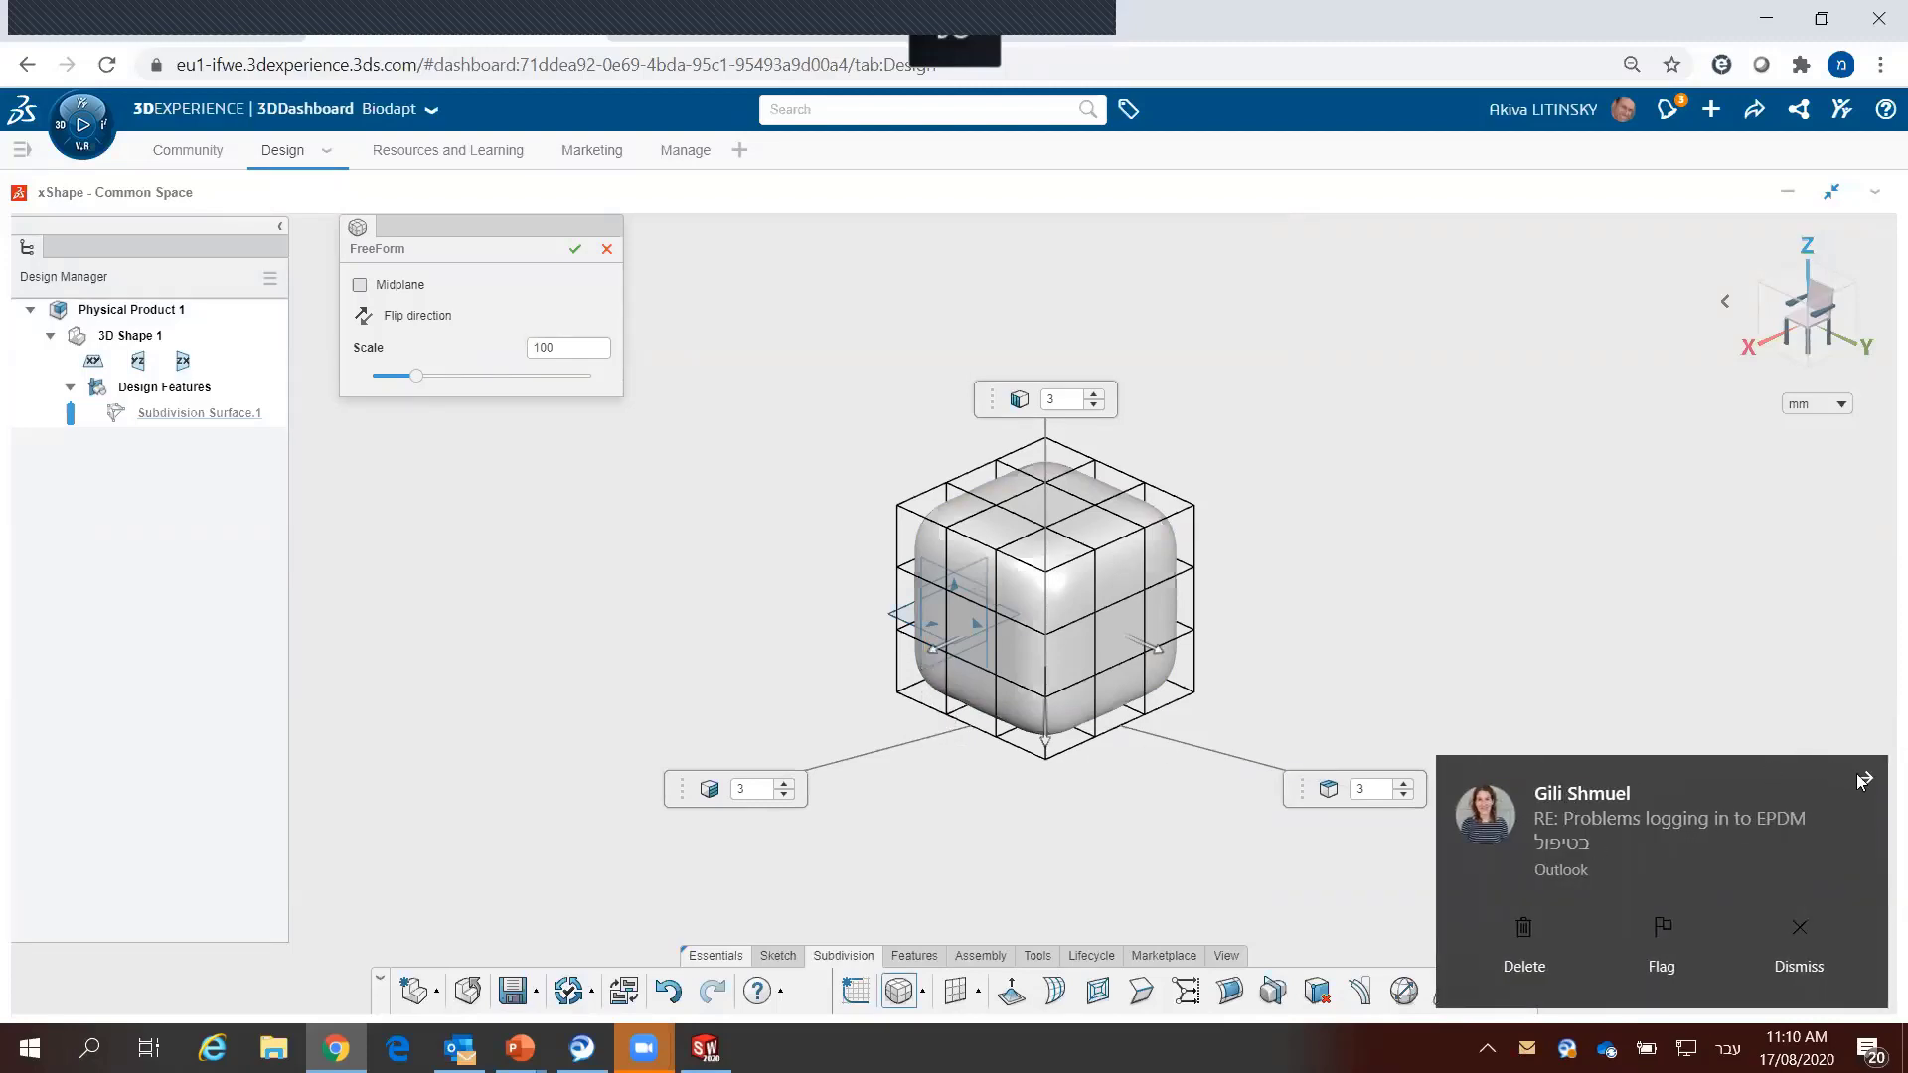
# Step: Dismiss the e-mail notification, Outlook taskbar menu and Zoom plugin update prompt
pyautogui.click(1864, 780)
pyautogui.rightClick(457, 1034)
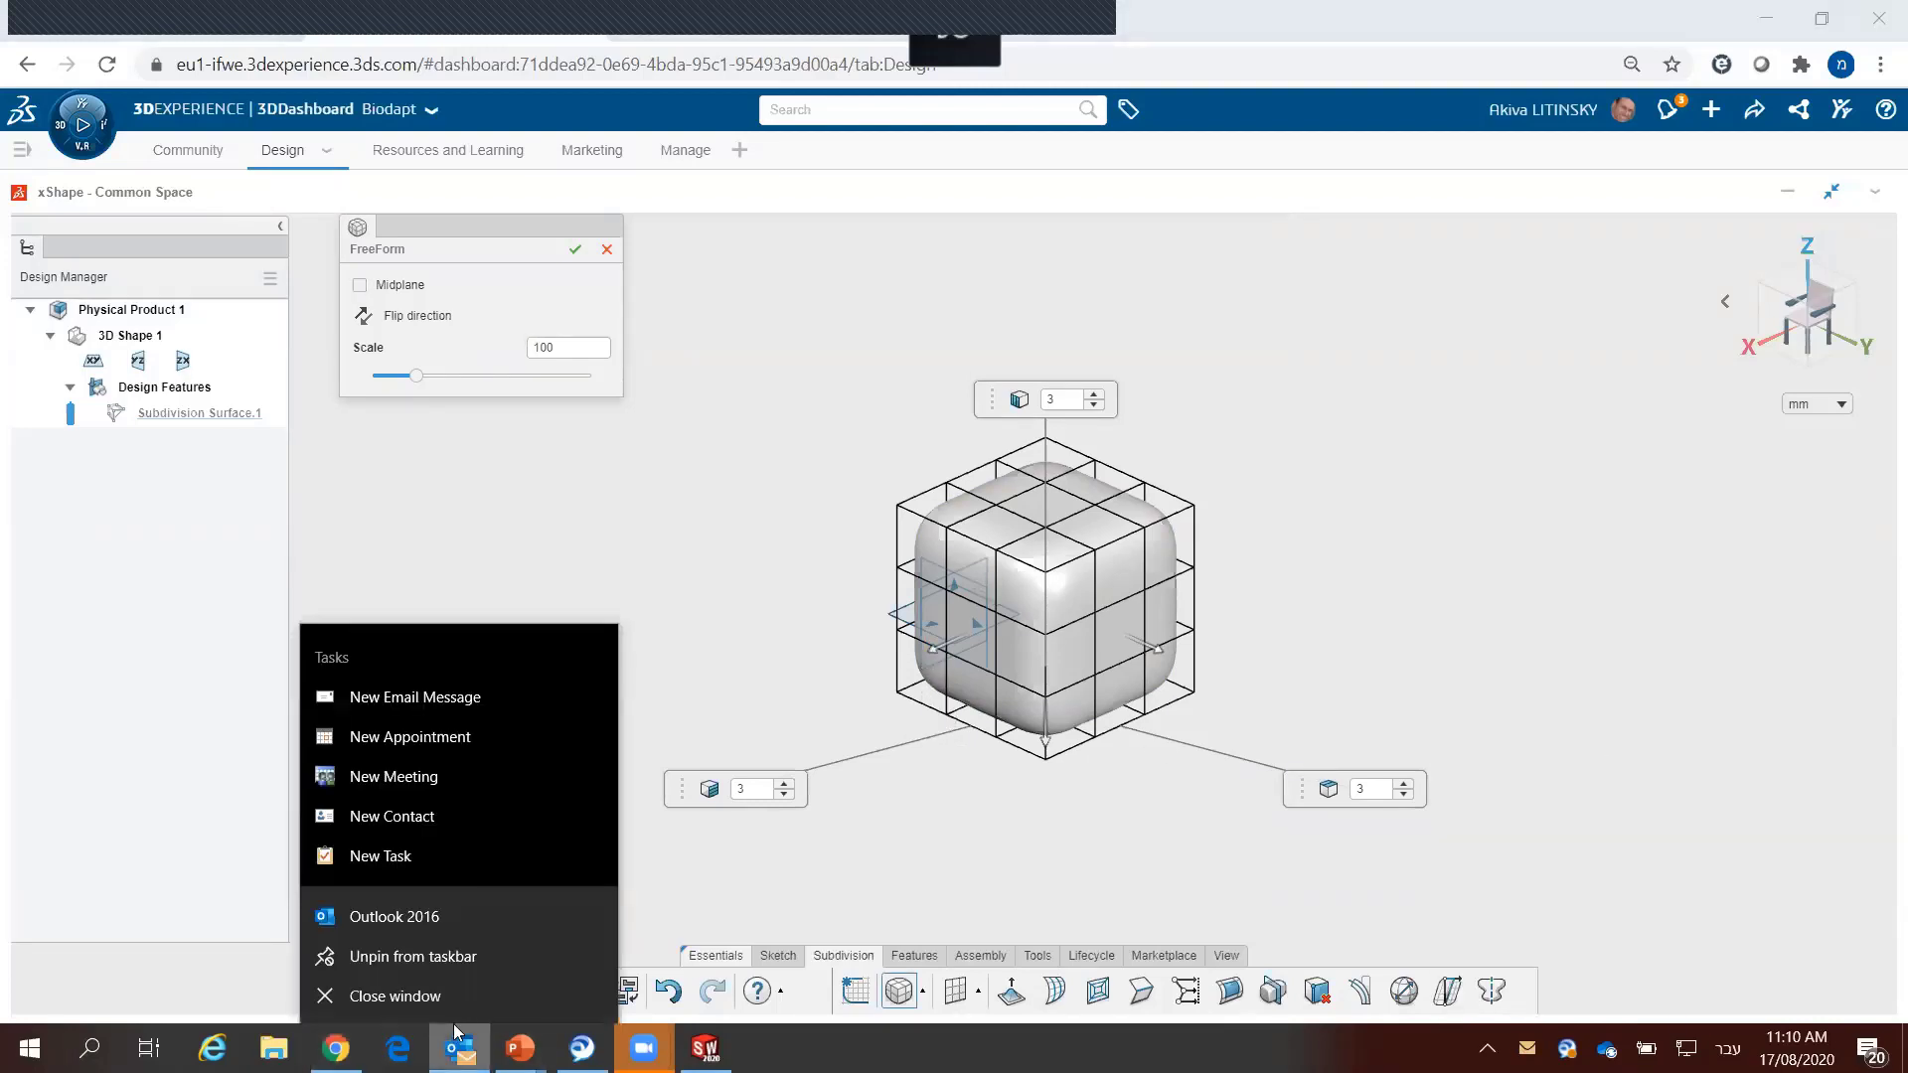
pyautogui.press('Escape')
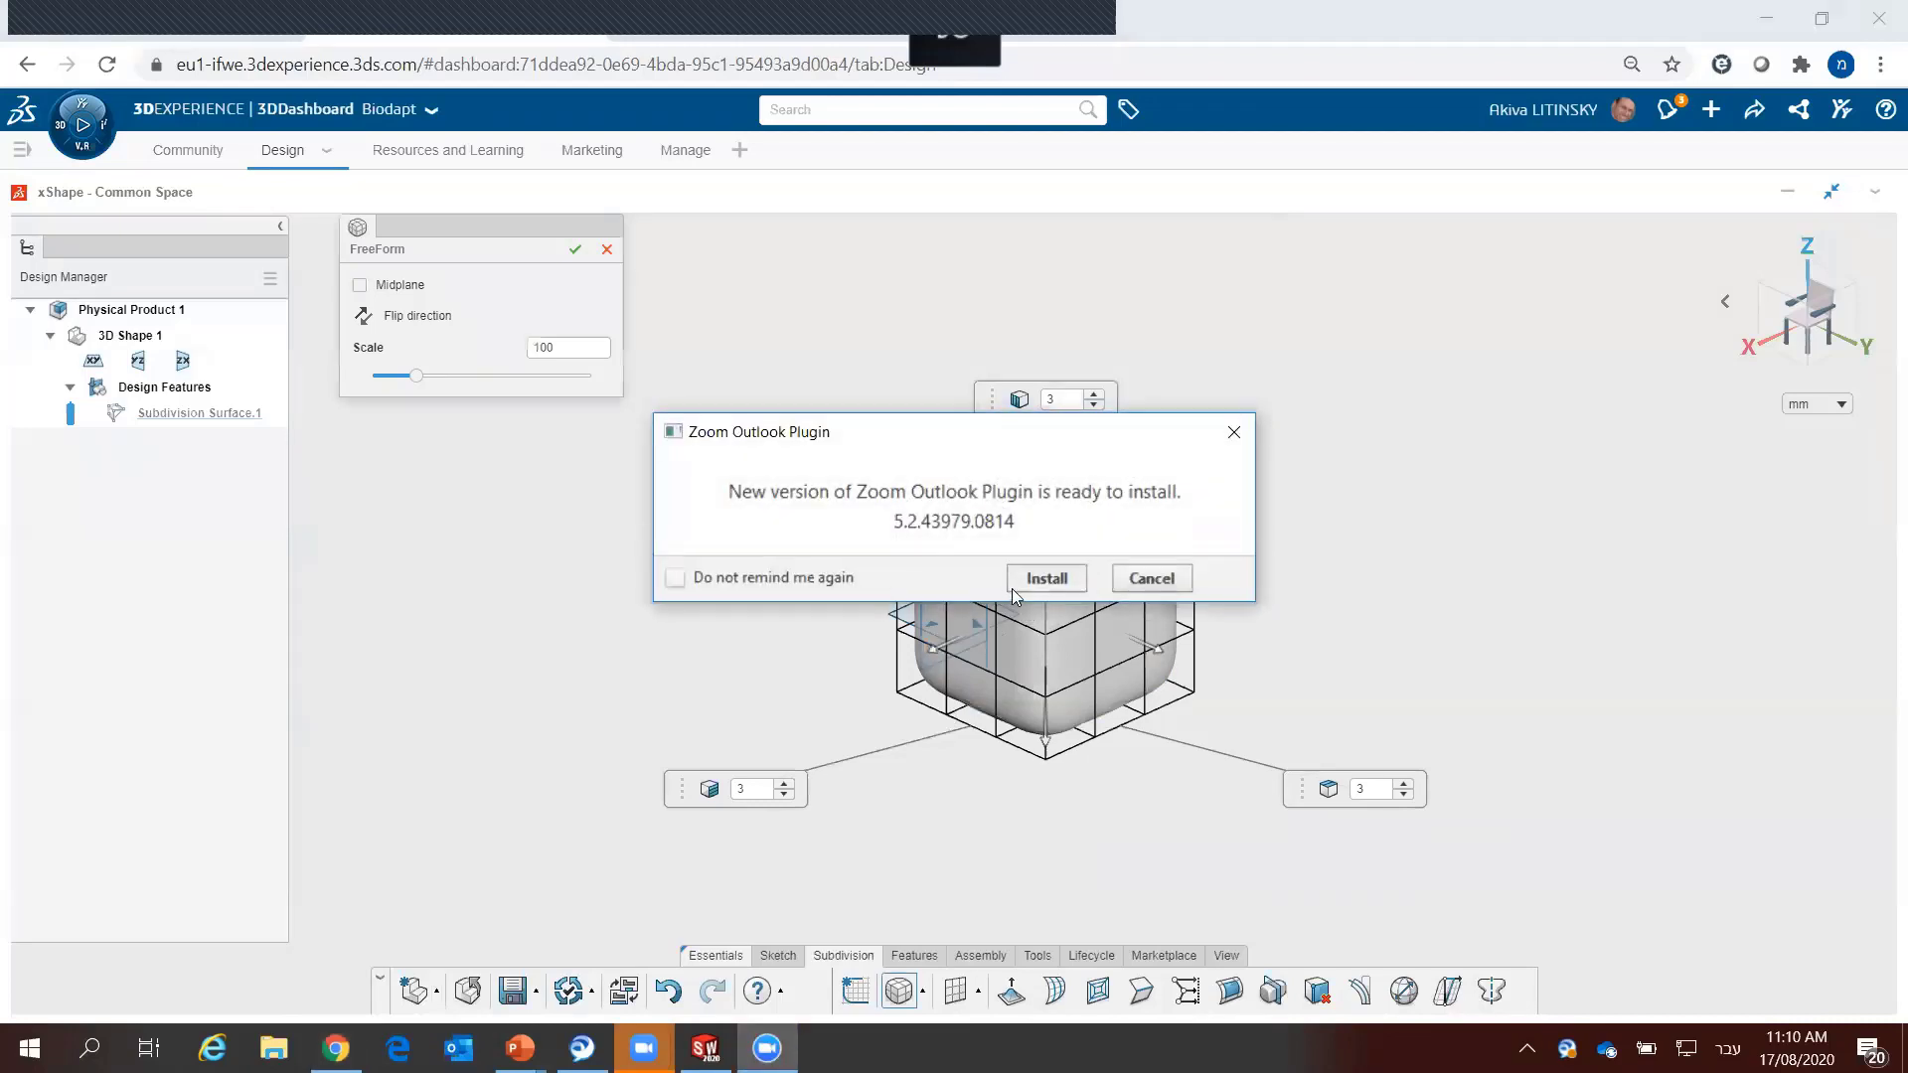
pyautogui.click(1151, 578)
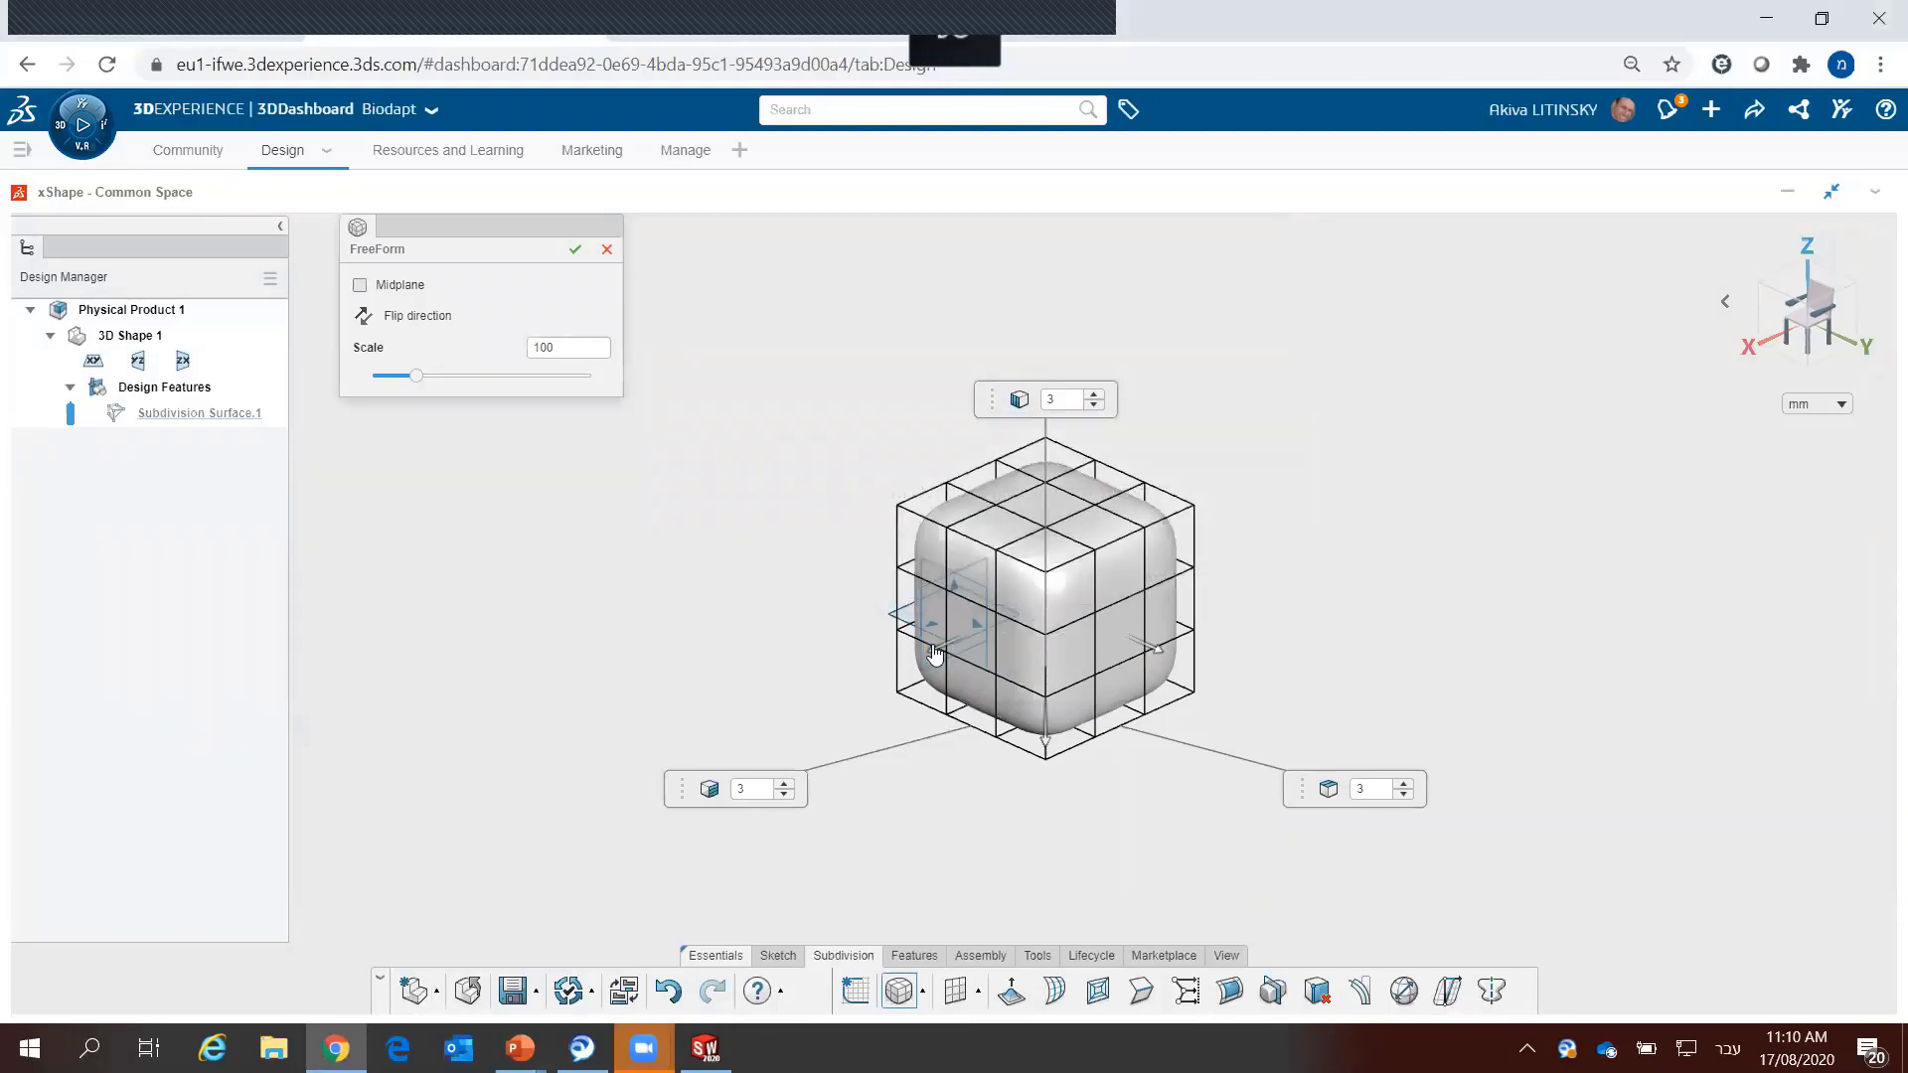
# Step: Drag the FreeForm cage handles to make the box taller and wider, then apply it
pyautogui.moveTo(934, 653); pyautogui.dragTo(854, 596)
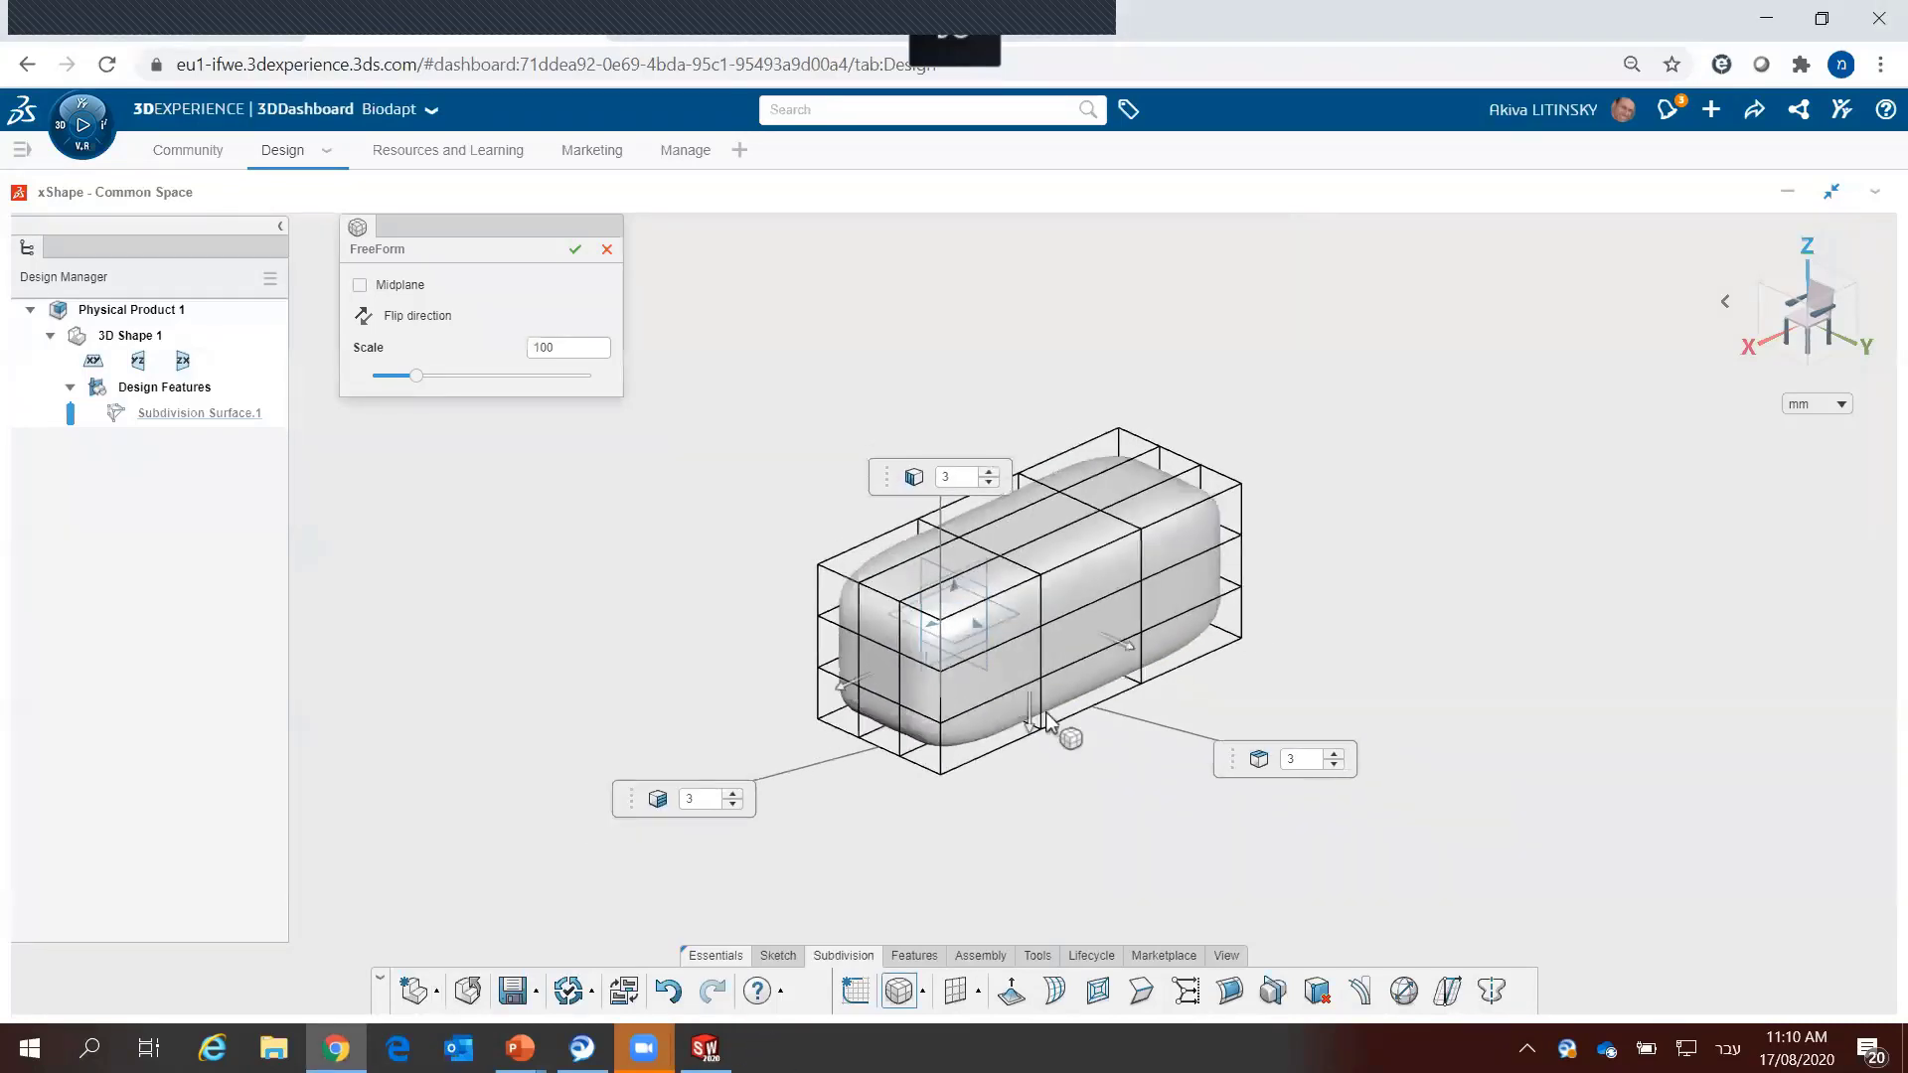
pyautogui.scroll(1, 1059, 711)
pyautogui.moveTo(1034, 730); pyautogui.dragTo(1016, 907)
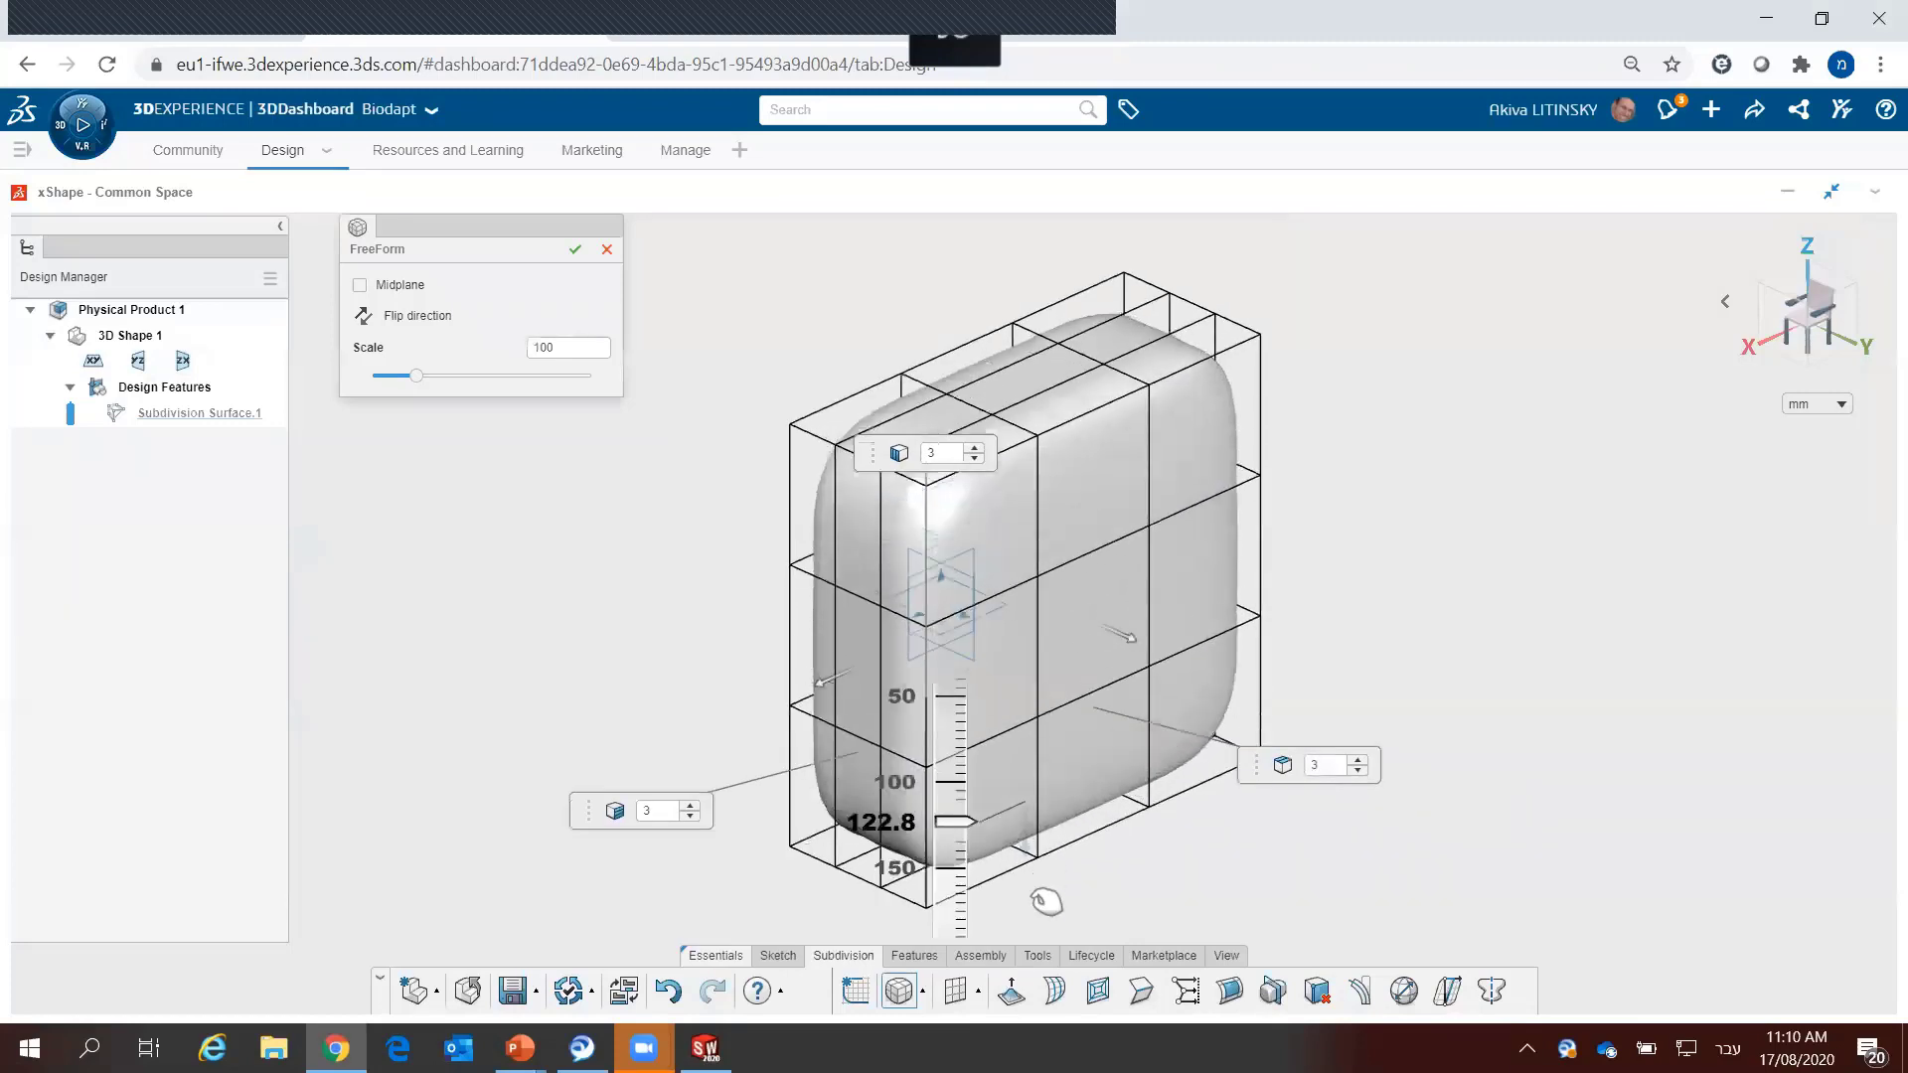
pyautogui.moveTo(1102, 648); pyautogui.dragTo(1123, 701)
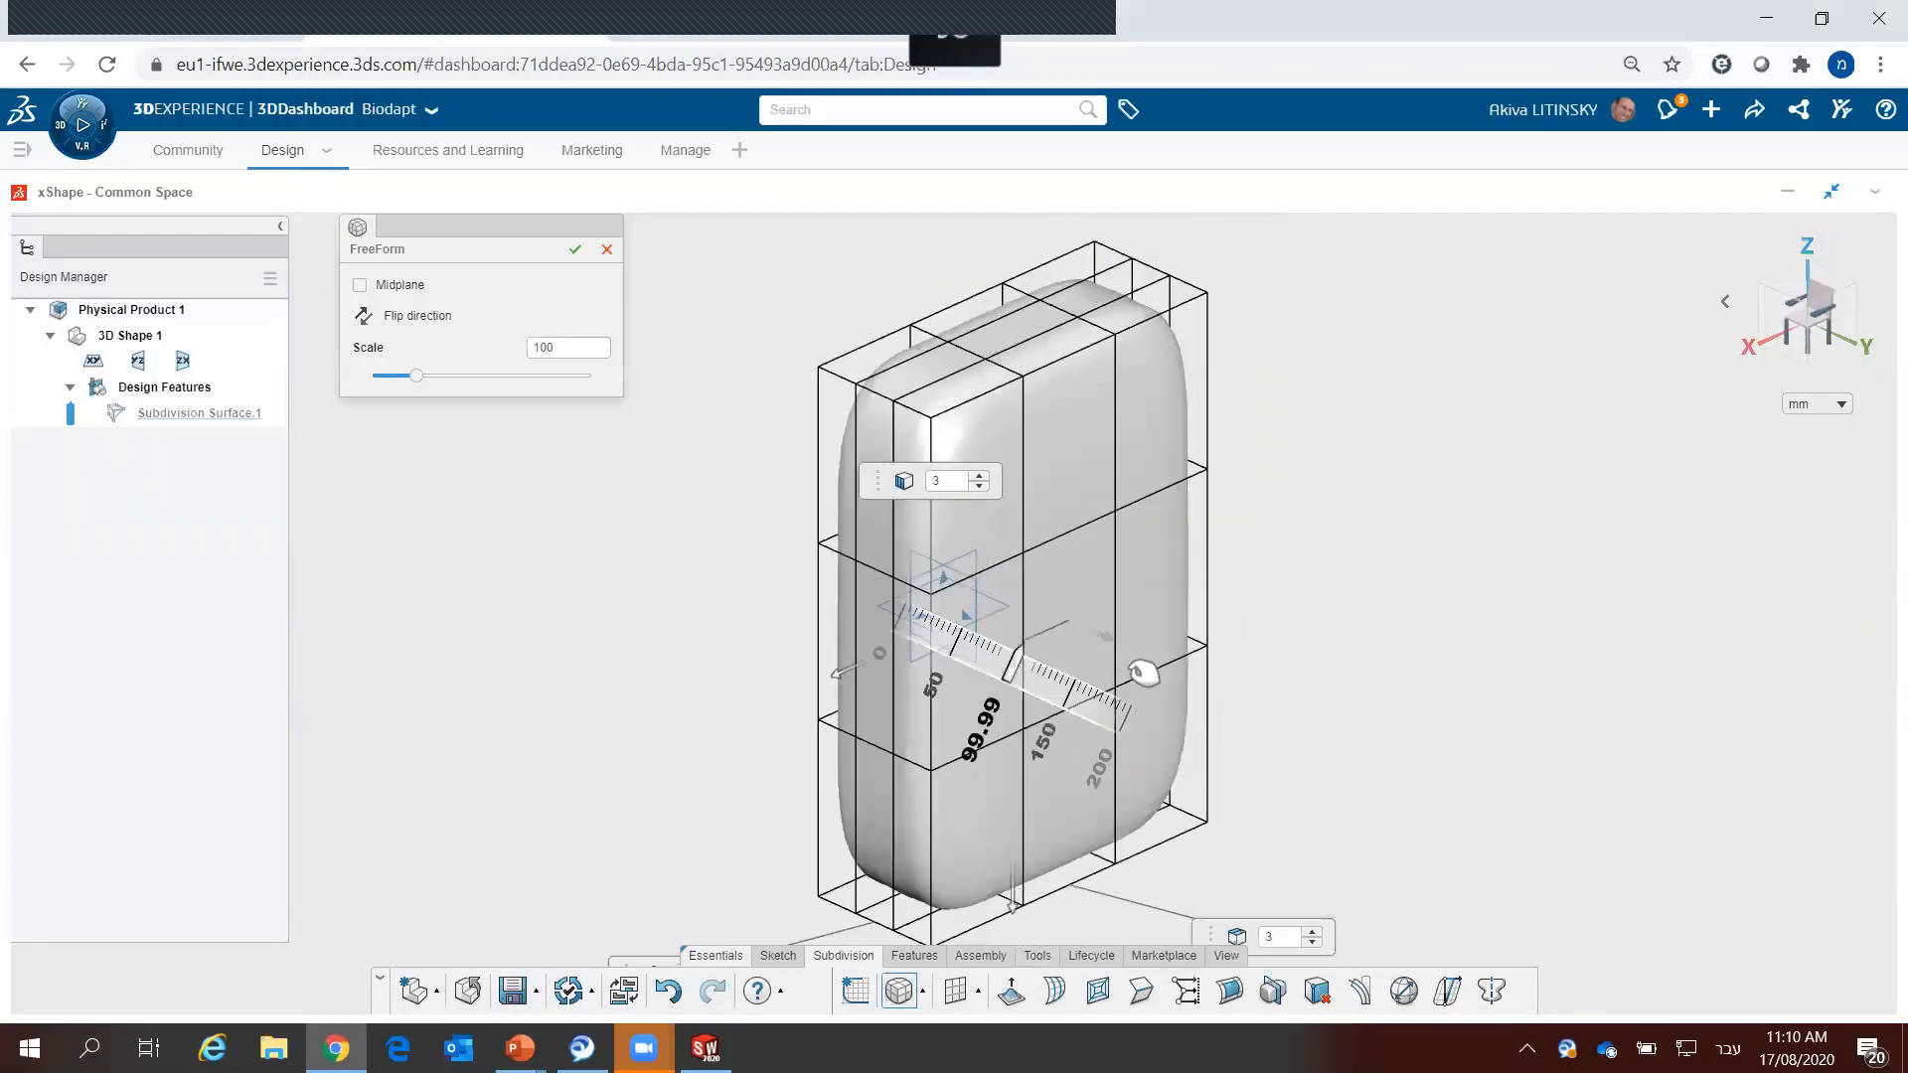
pyautogui.scroll(-1, 1121, 694)
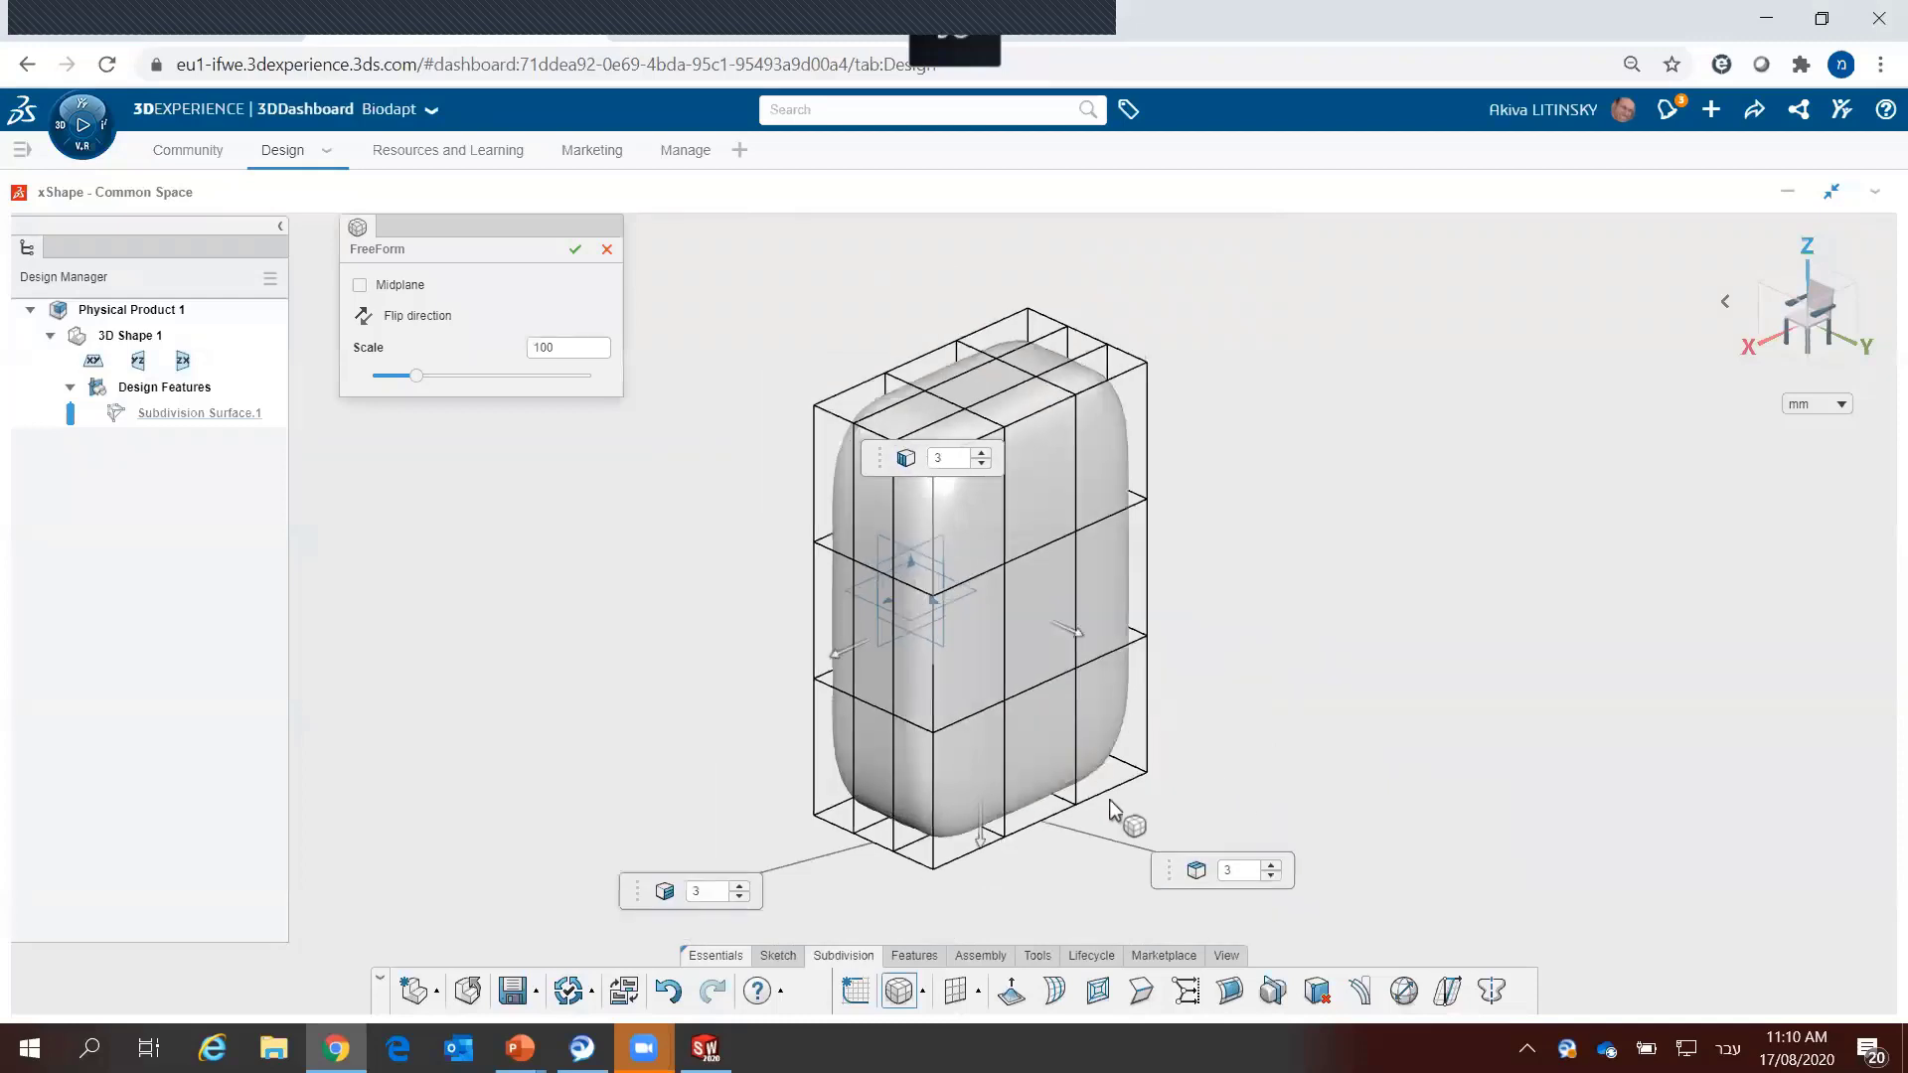
pyautogui.moveTo(1006, 871); pyautogui.dragTo(1003, 919)
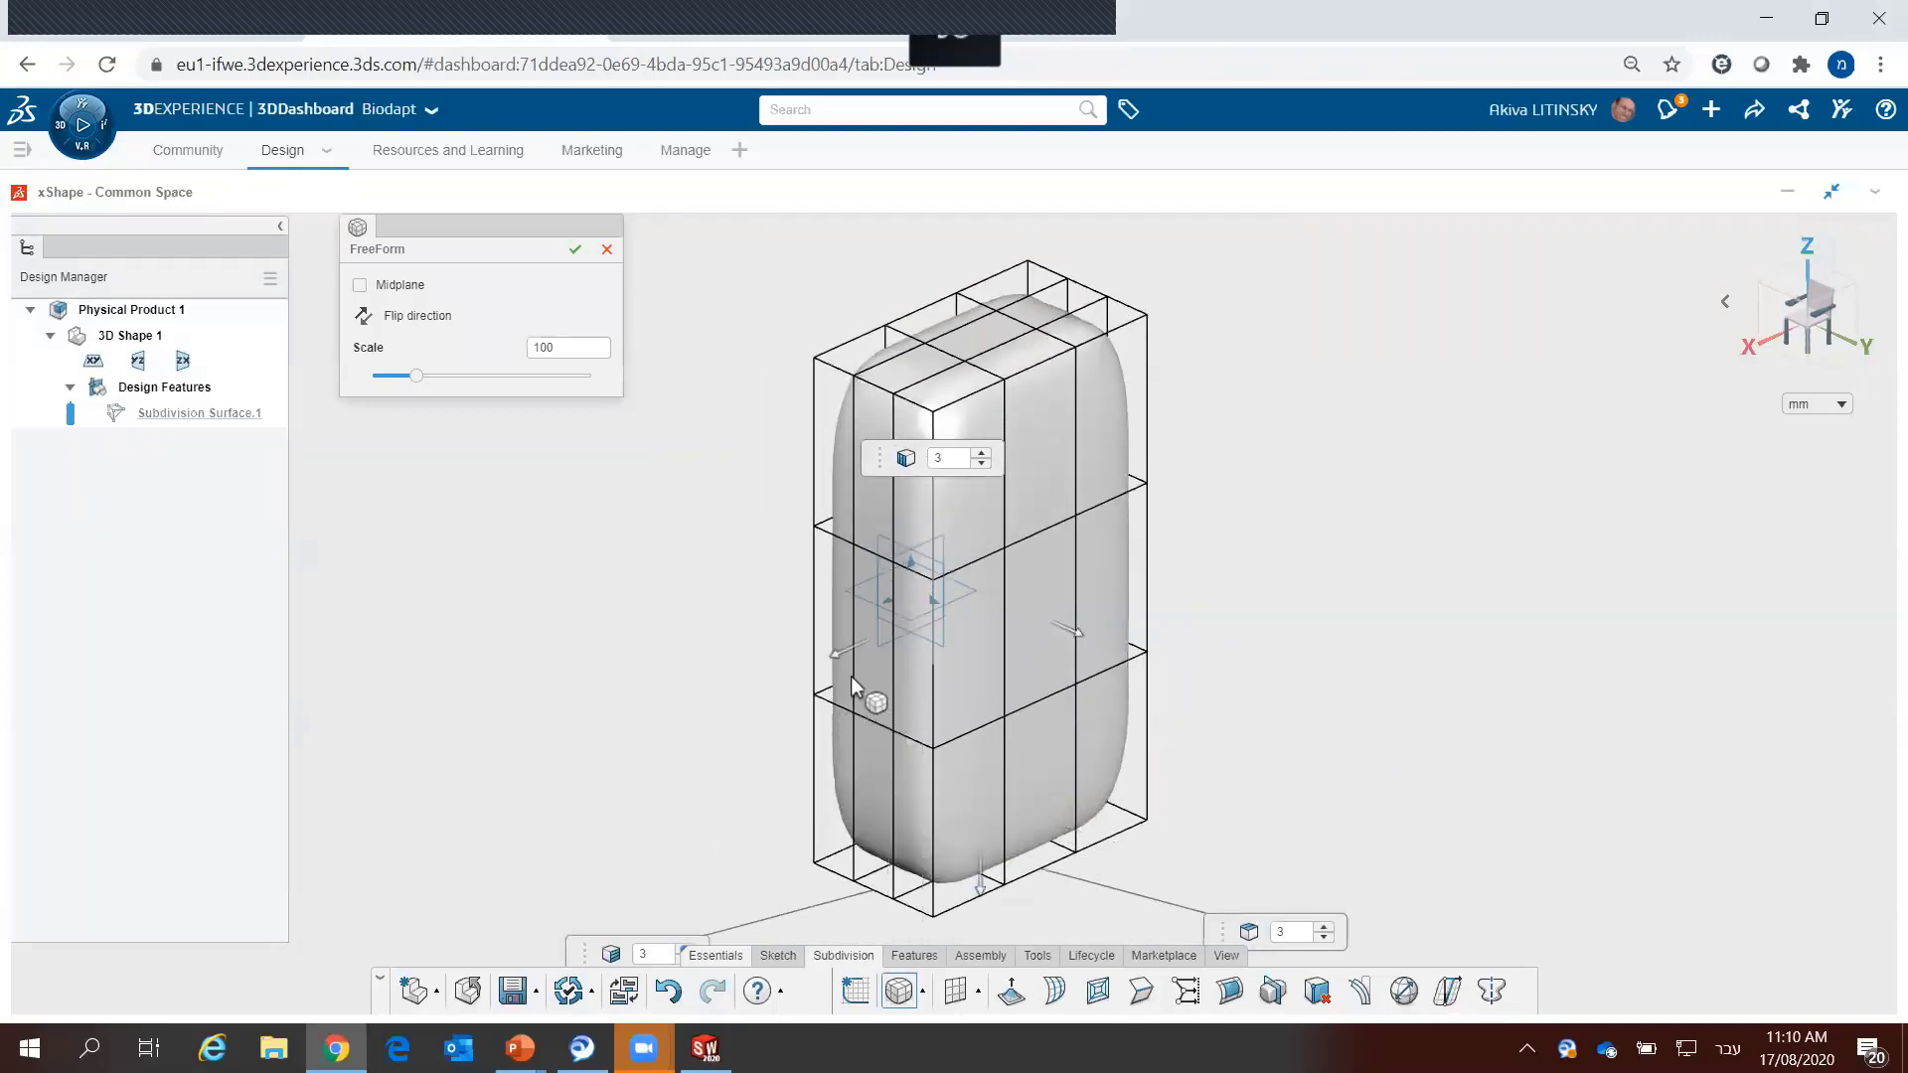
pyautogui.moveTo(855, 673); pyautogui.dragTo(795, 672)
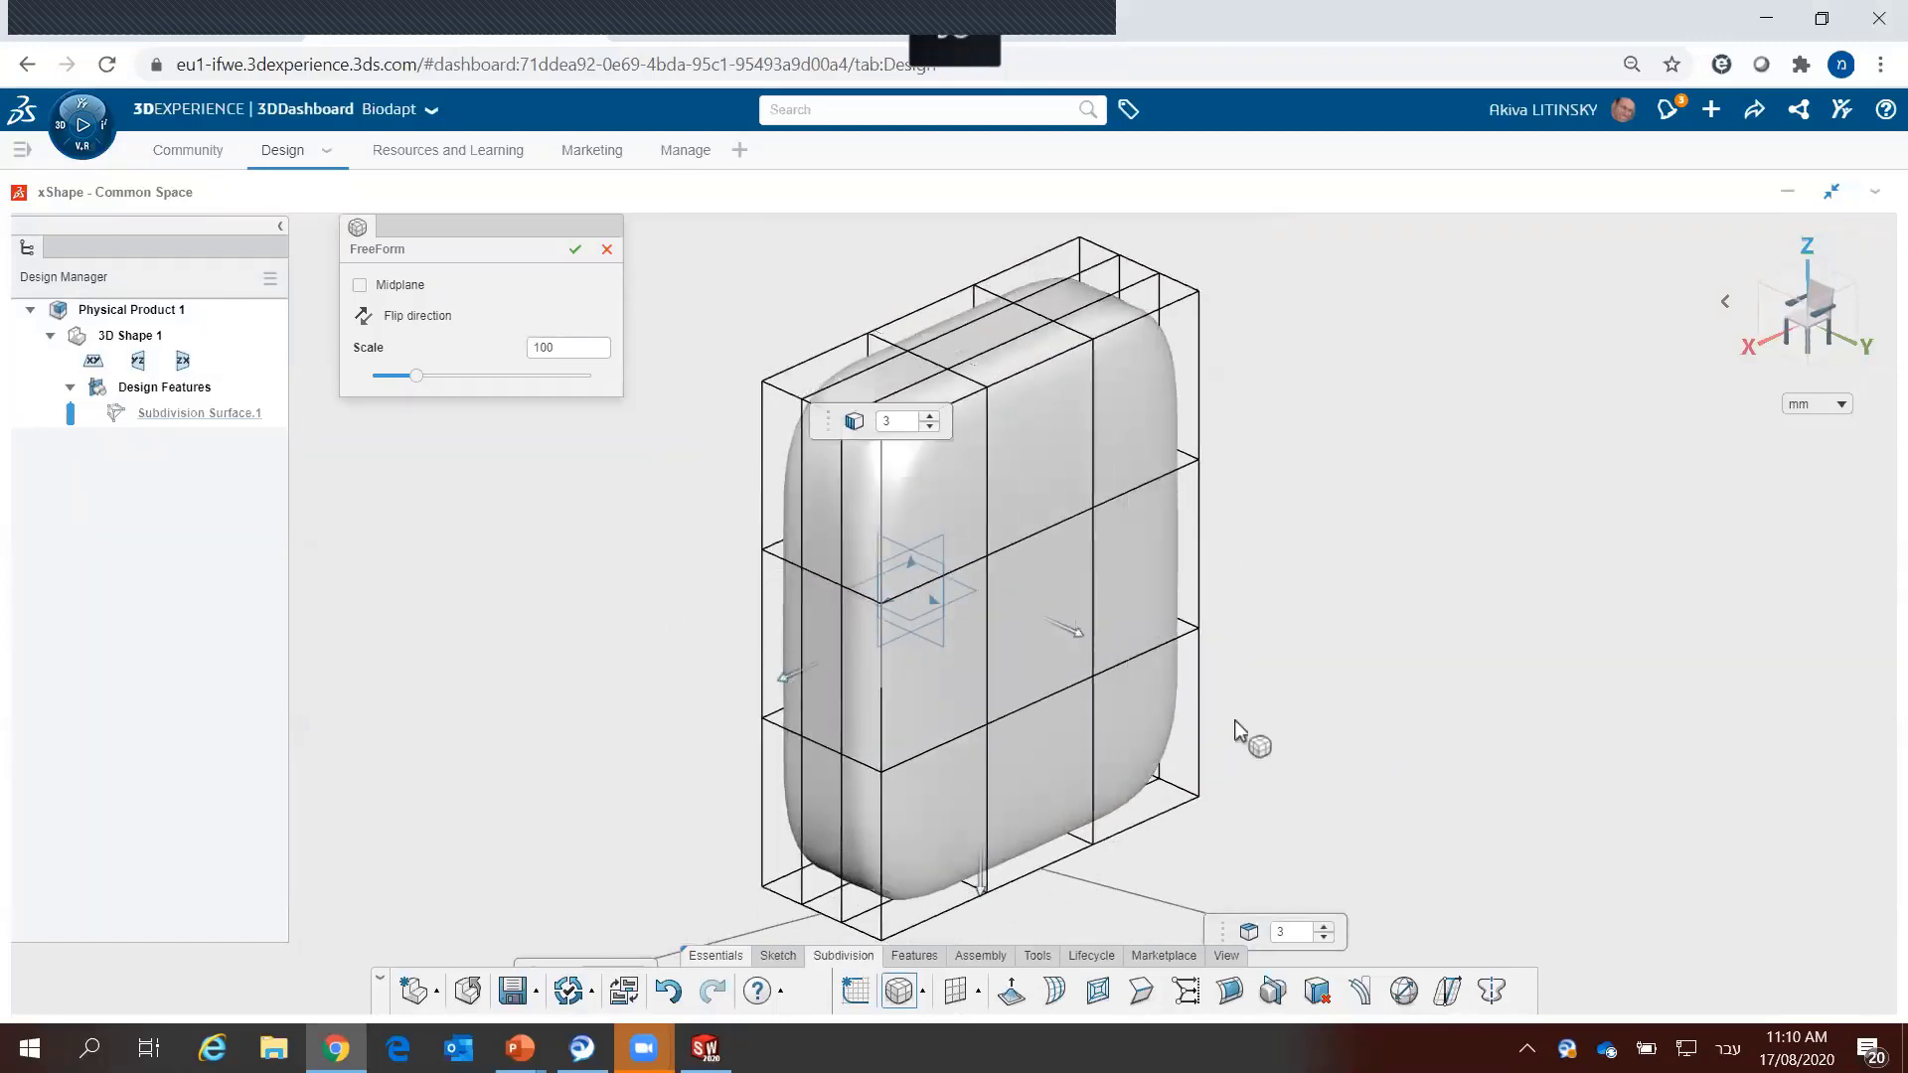
pyautogui.moveTo(1176, 742); pyautogui.dragTo(982, 704, button='middle')
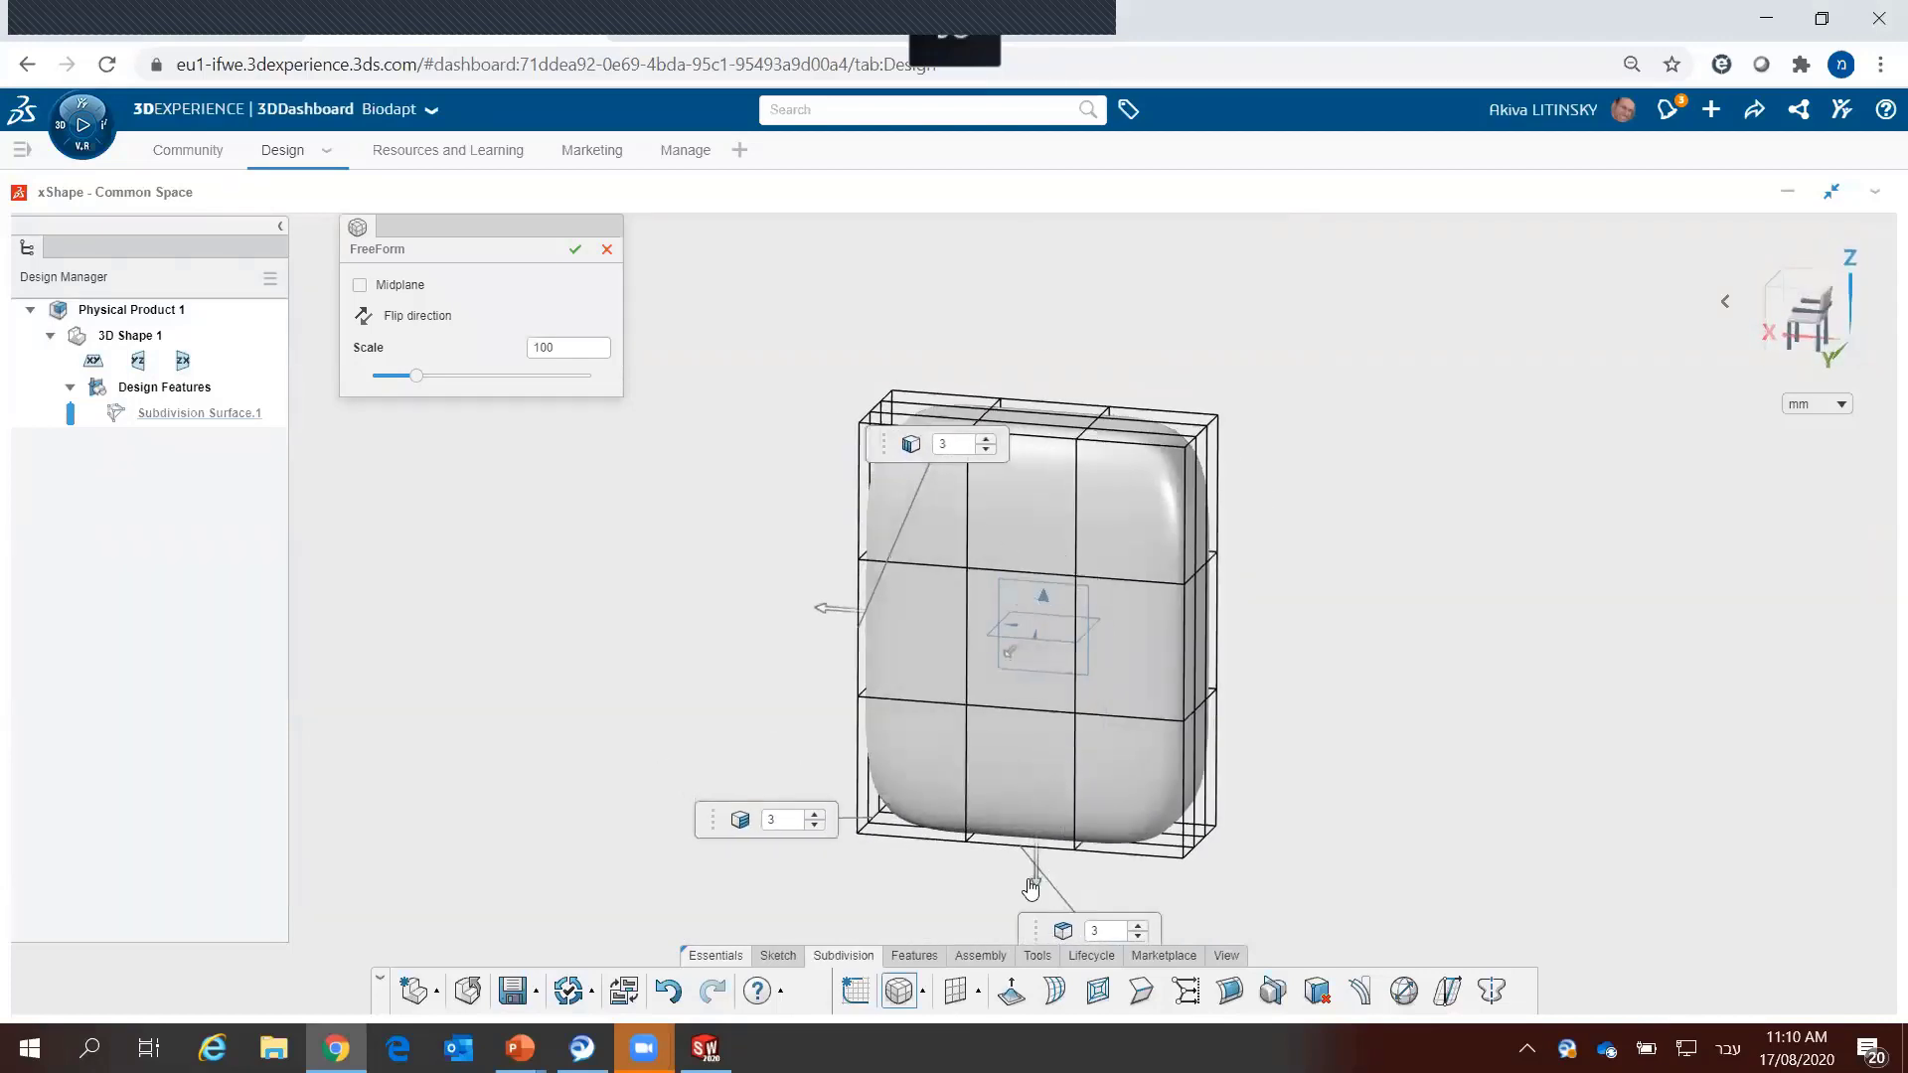
pyautogui.moveTo(1052, 900); pyautogui.dragTo(1043, 925)
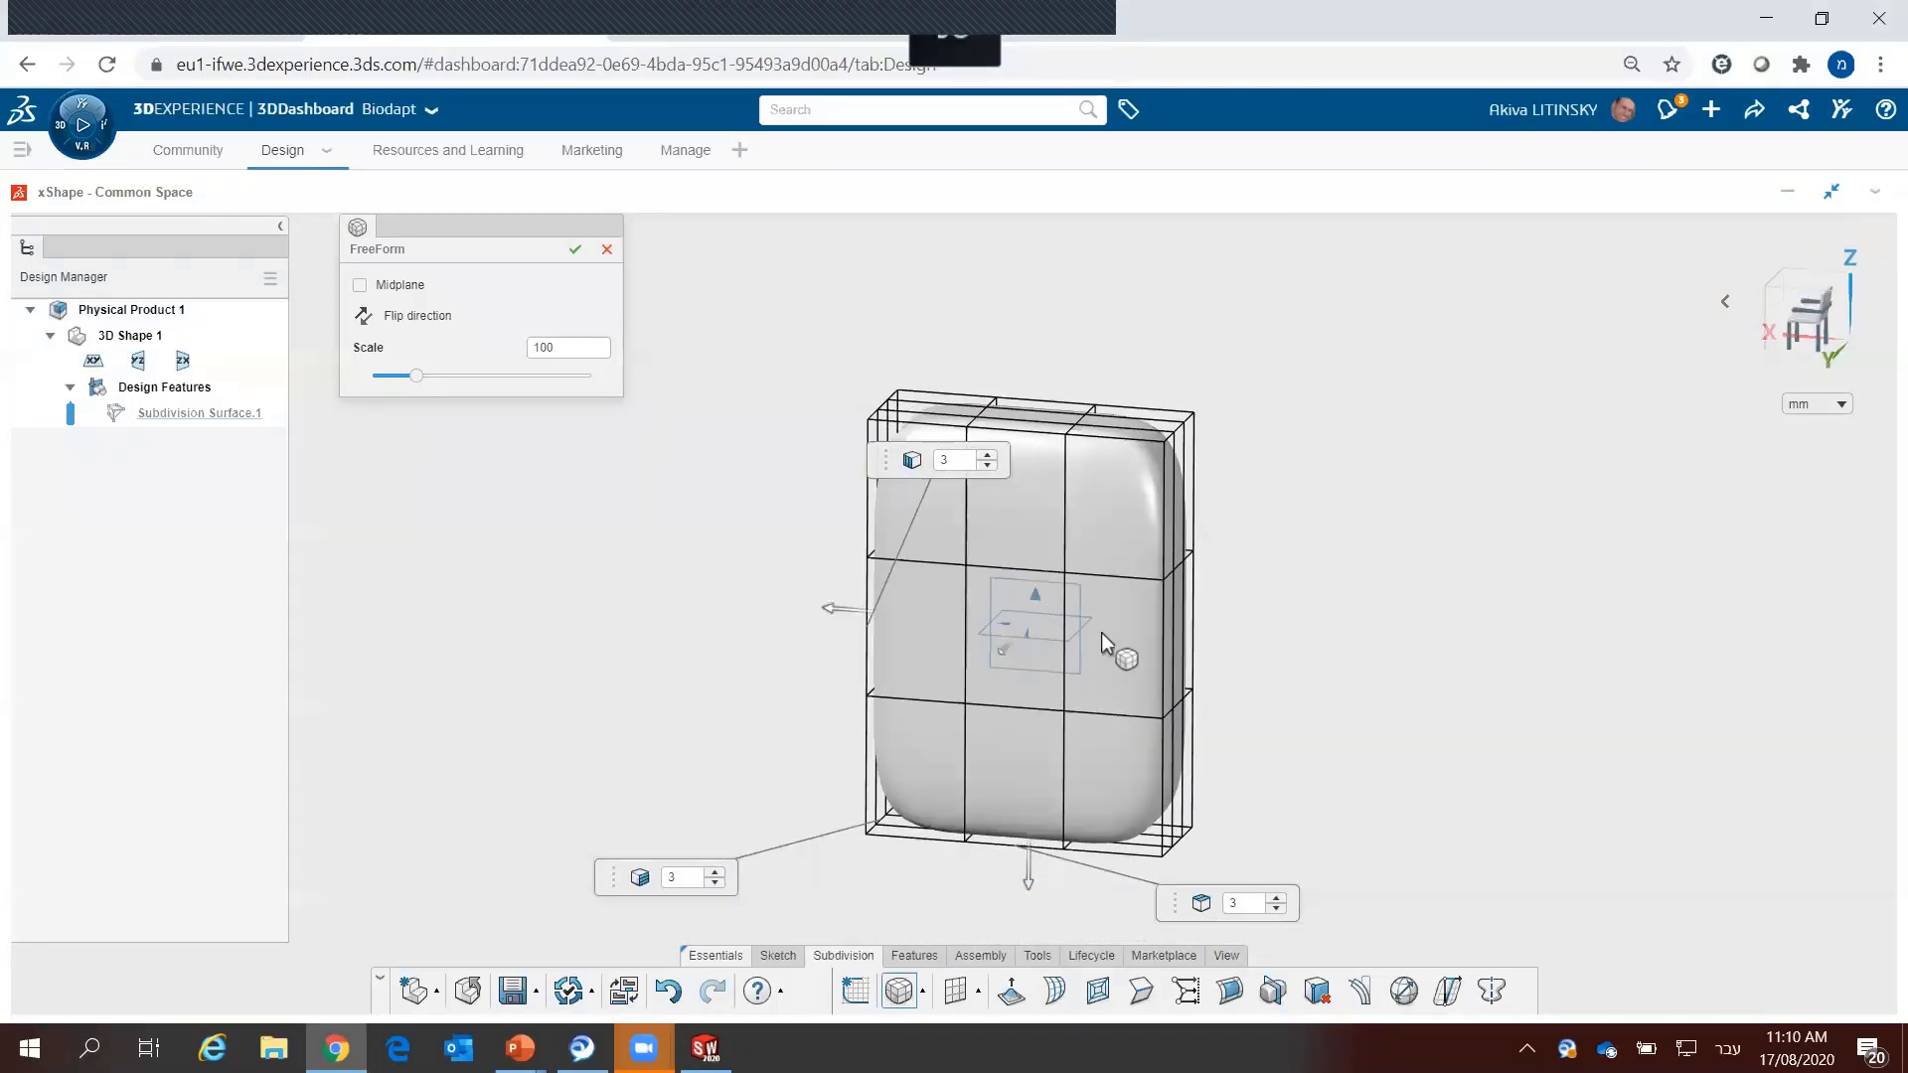
pyautogui.click(576, 250)
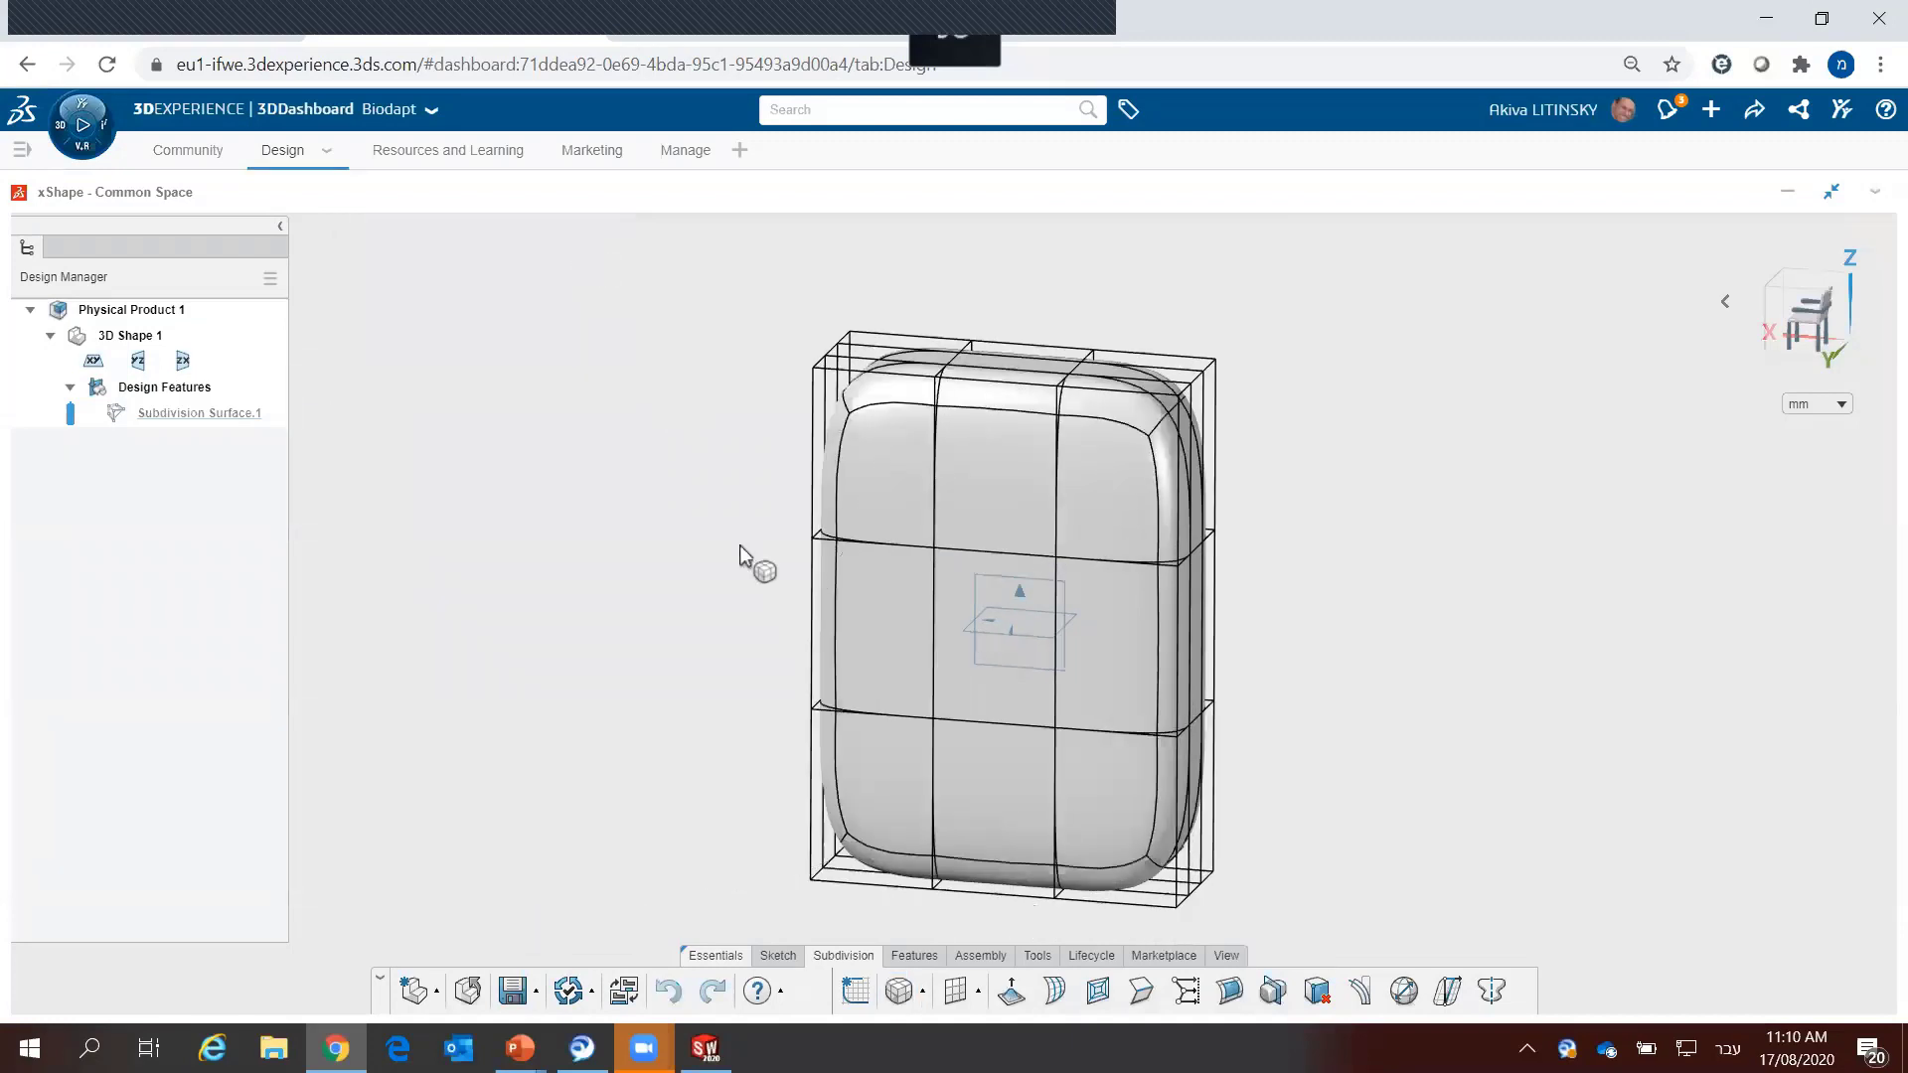
# Step: Select the bottom row of control points in front view and widen the lower end
pyautogui.moveTo(891, 550)
pyautogui.mouseDown(button='middle')
pyautogui.moveTo(723, 686)
pyautogui.moveTo(656, 635)
pyautogui.moveTo(719, 686)
pyautogui.mouseUp(button='middle')
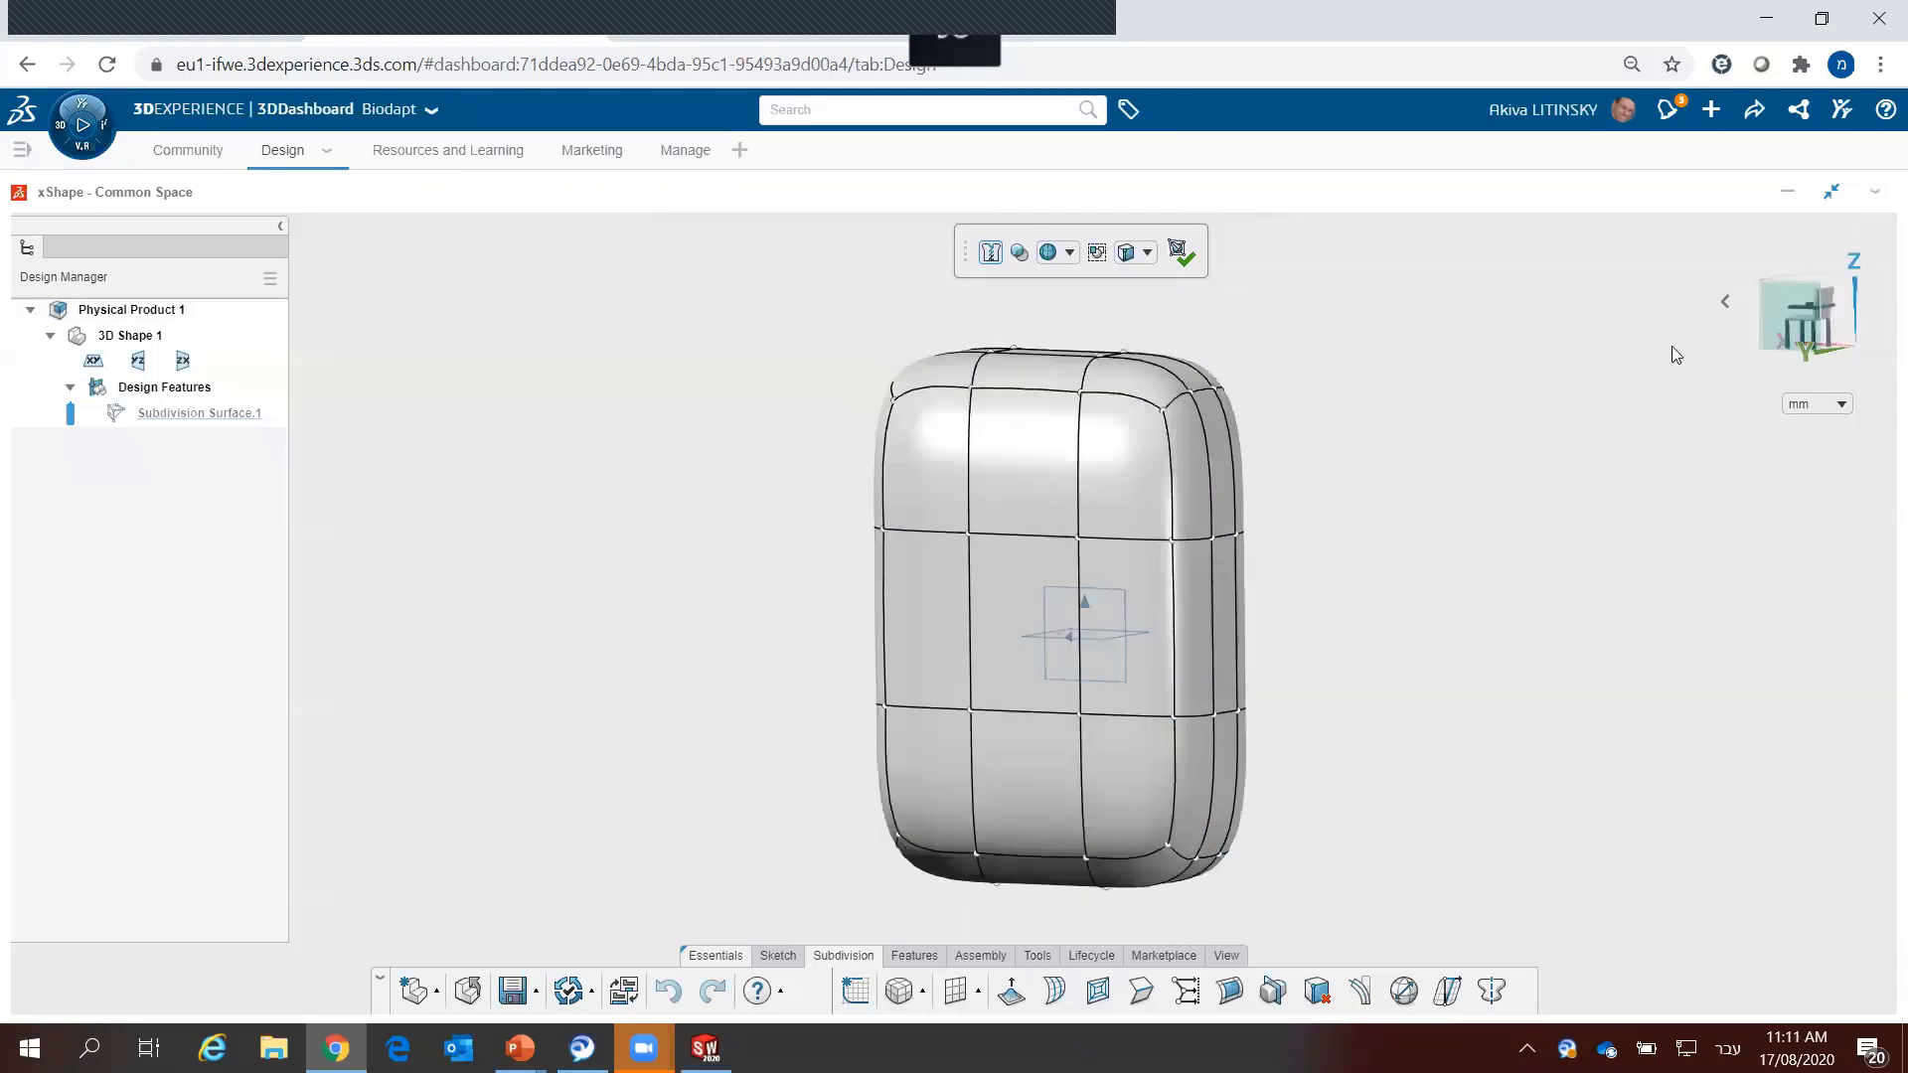
pyautogui.click(1797, 328)
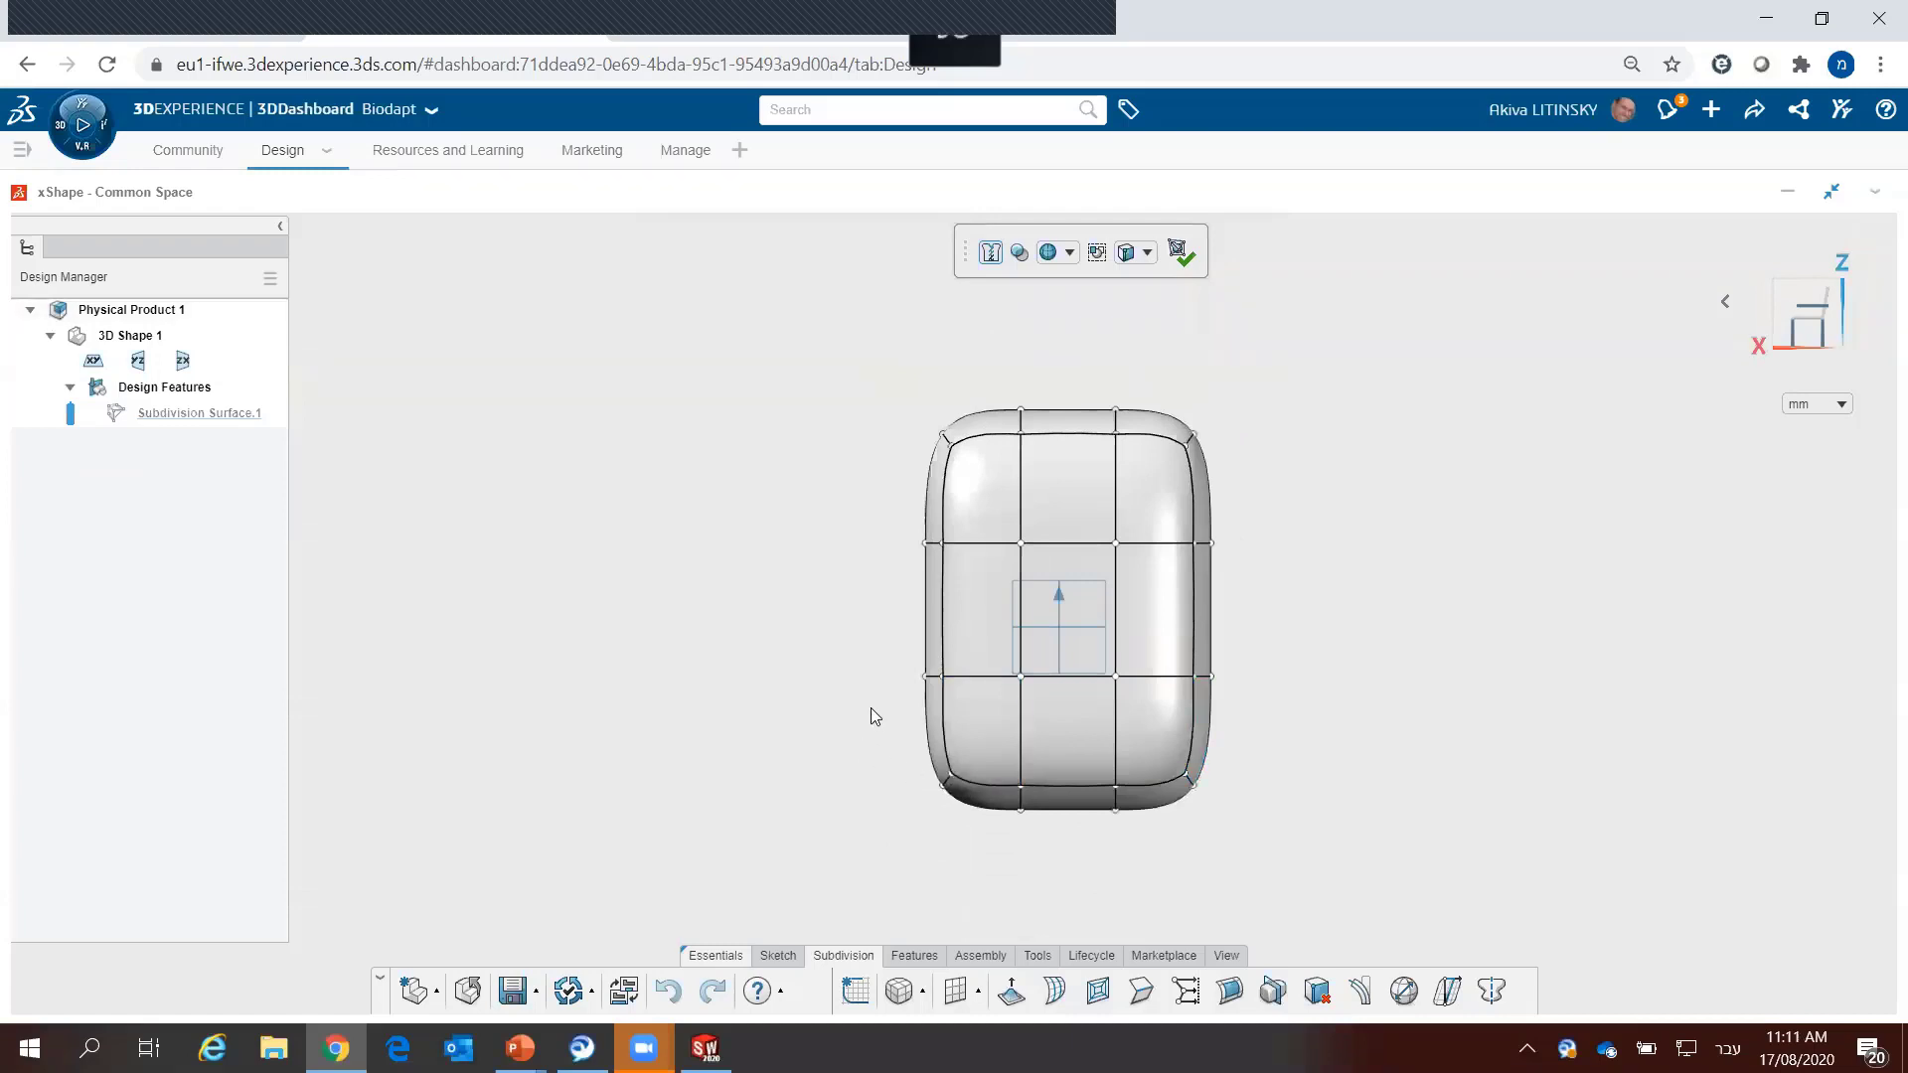
pyautogui.moveTo(870, 708); pyautogui.dragTo(1294, 862)
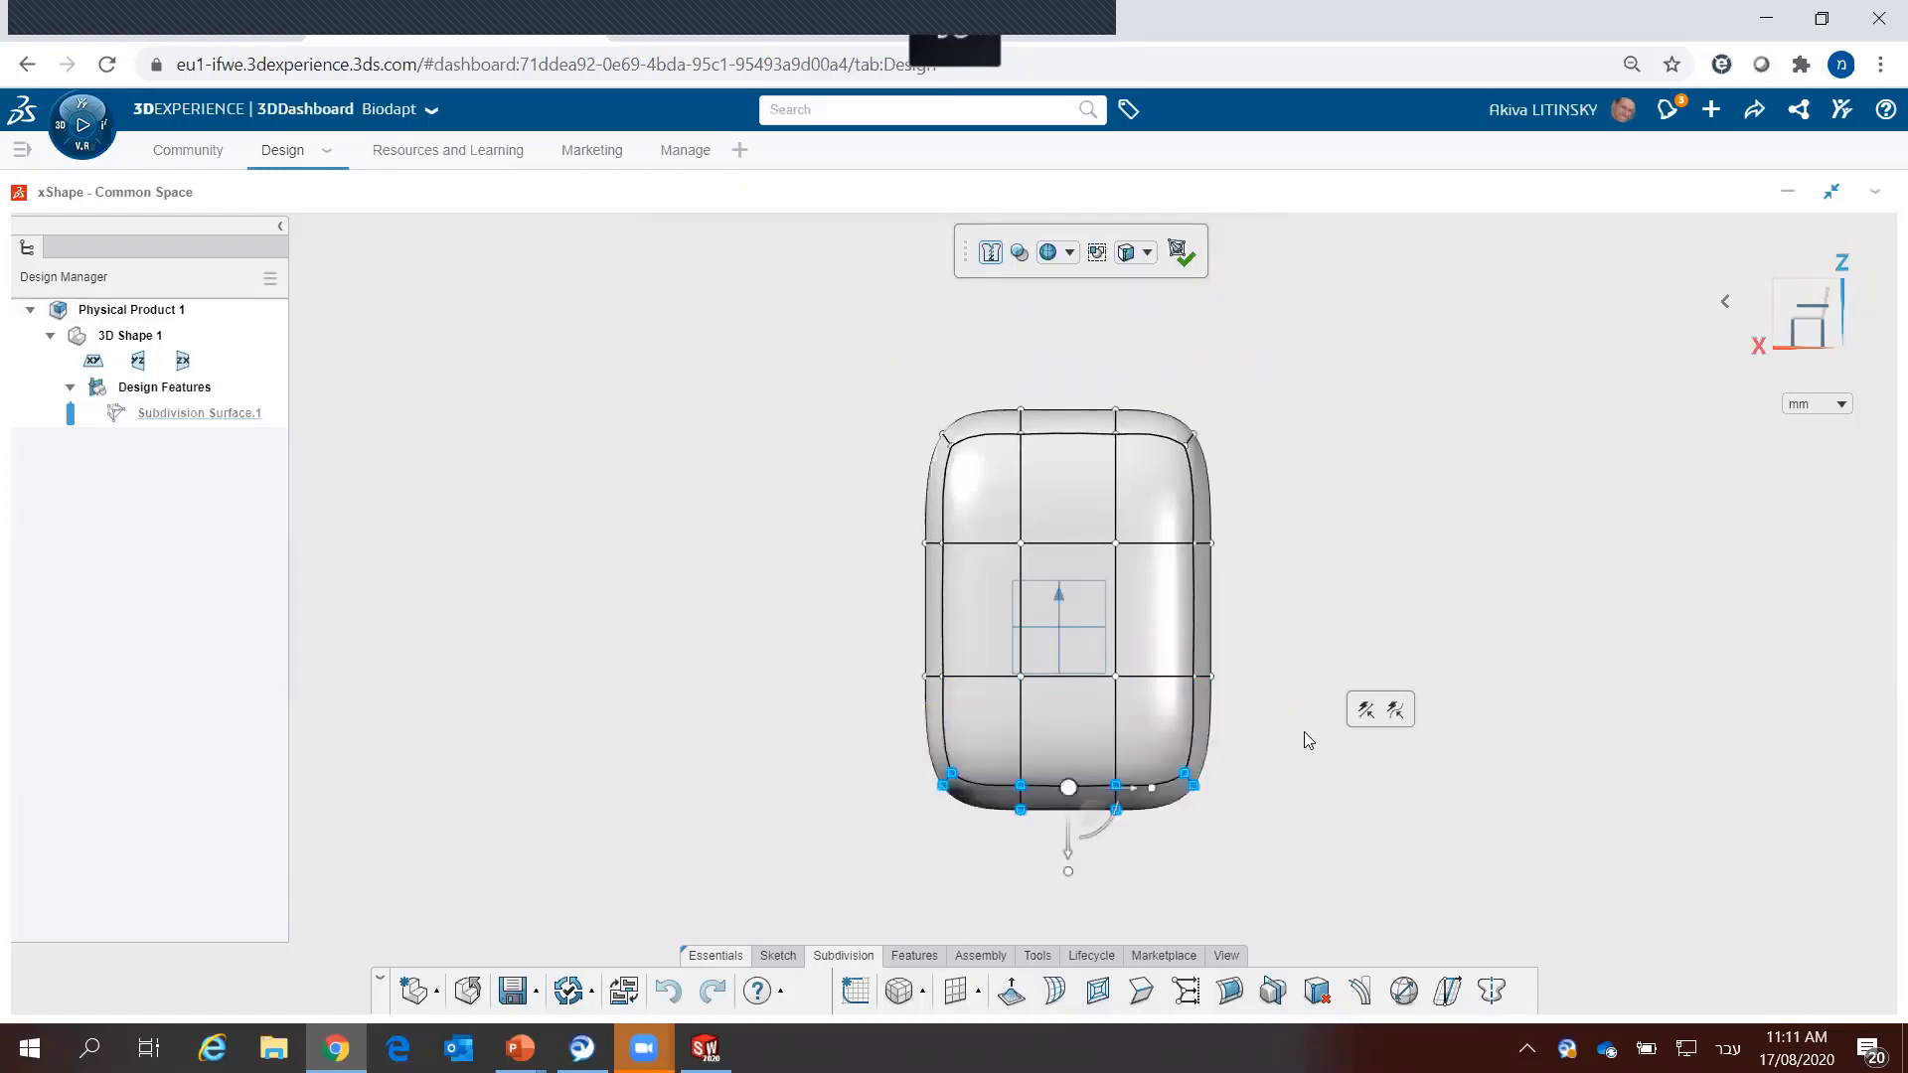
pyautogui.moveTo(1308, 741); pyautogui.dragTo(1057, 813, button='middle')
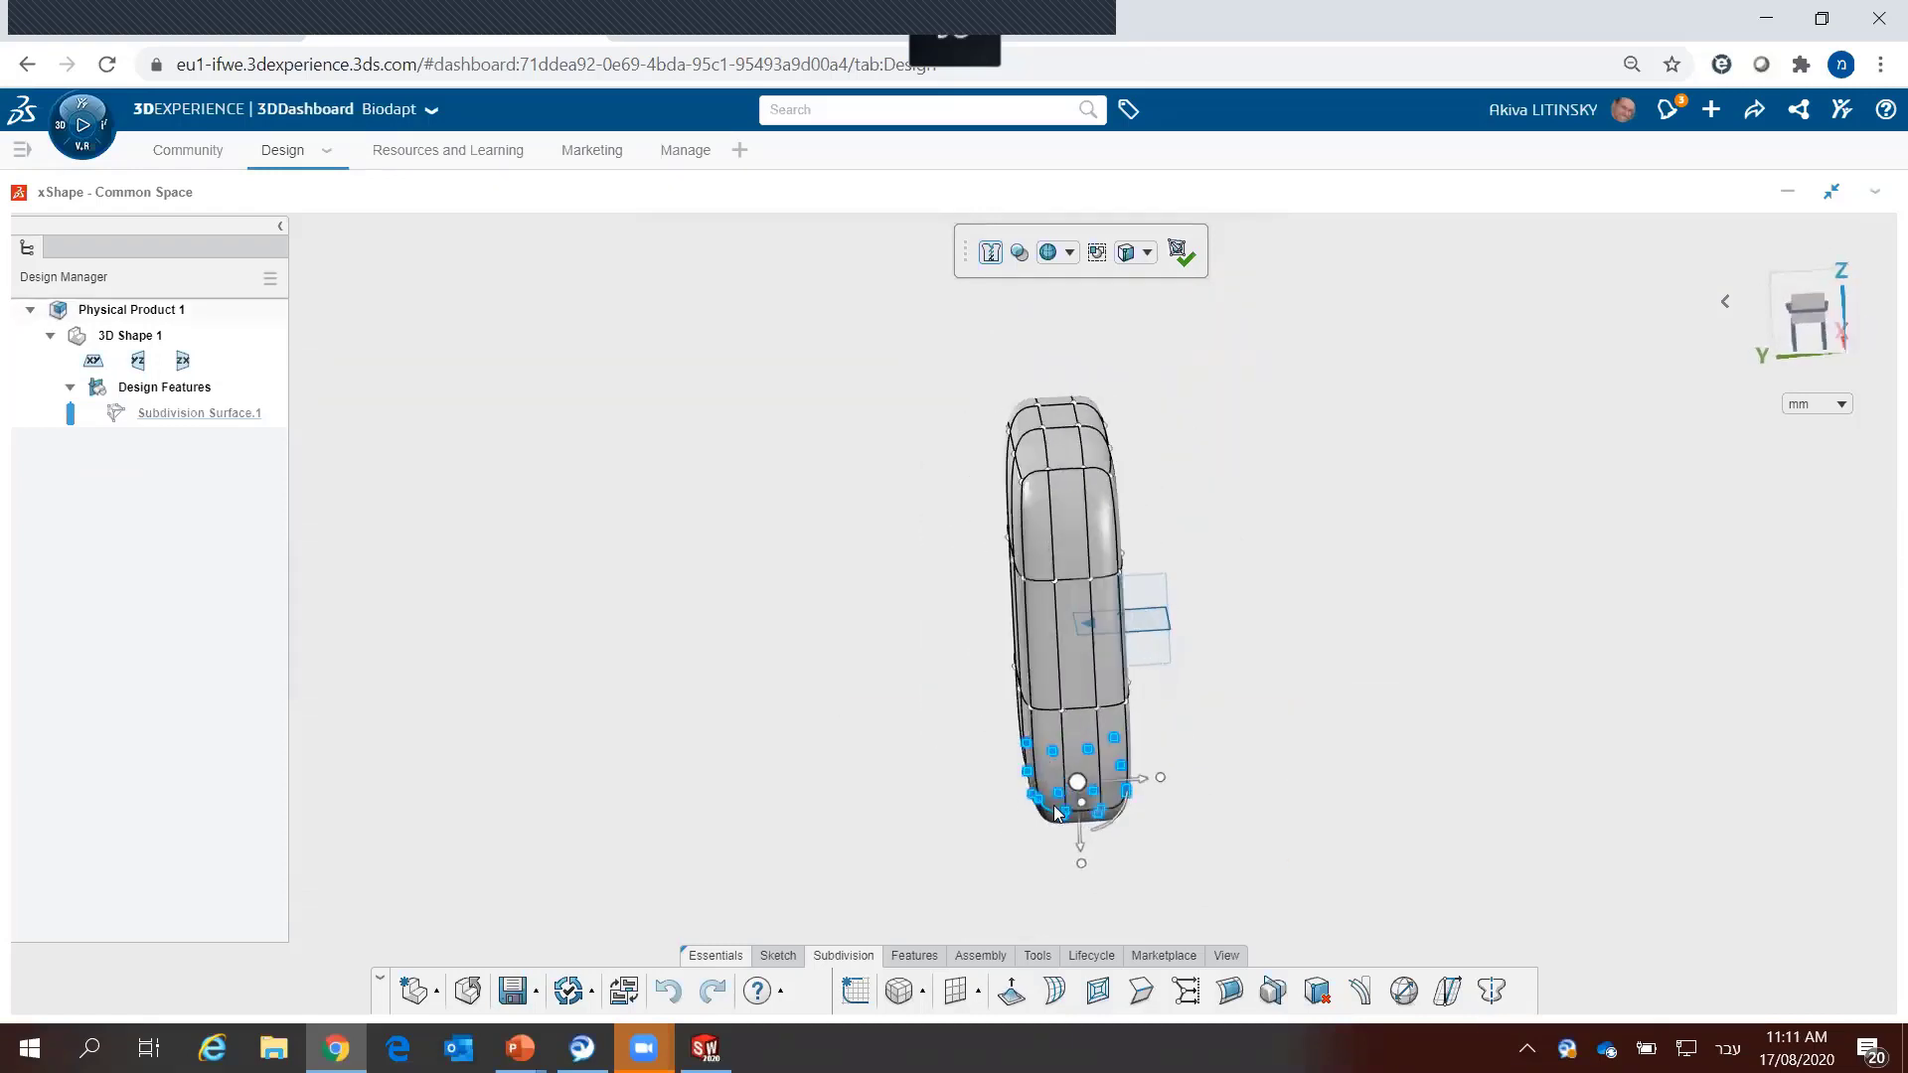
pyautogui.moveTo(1161, 781); pyautogui.dragTo(1242, 768)
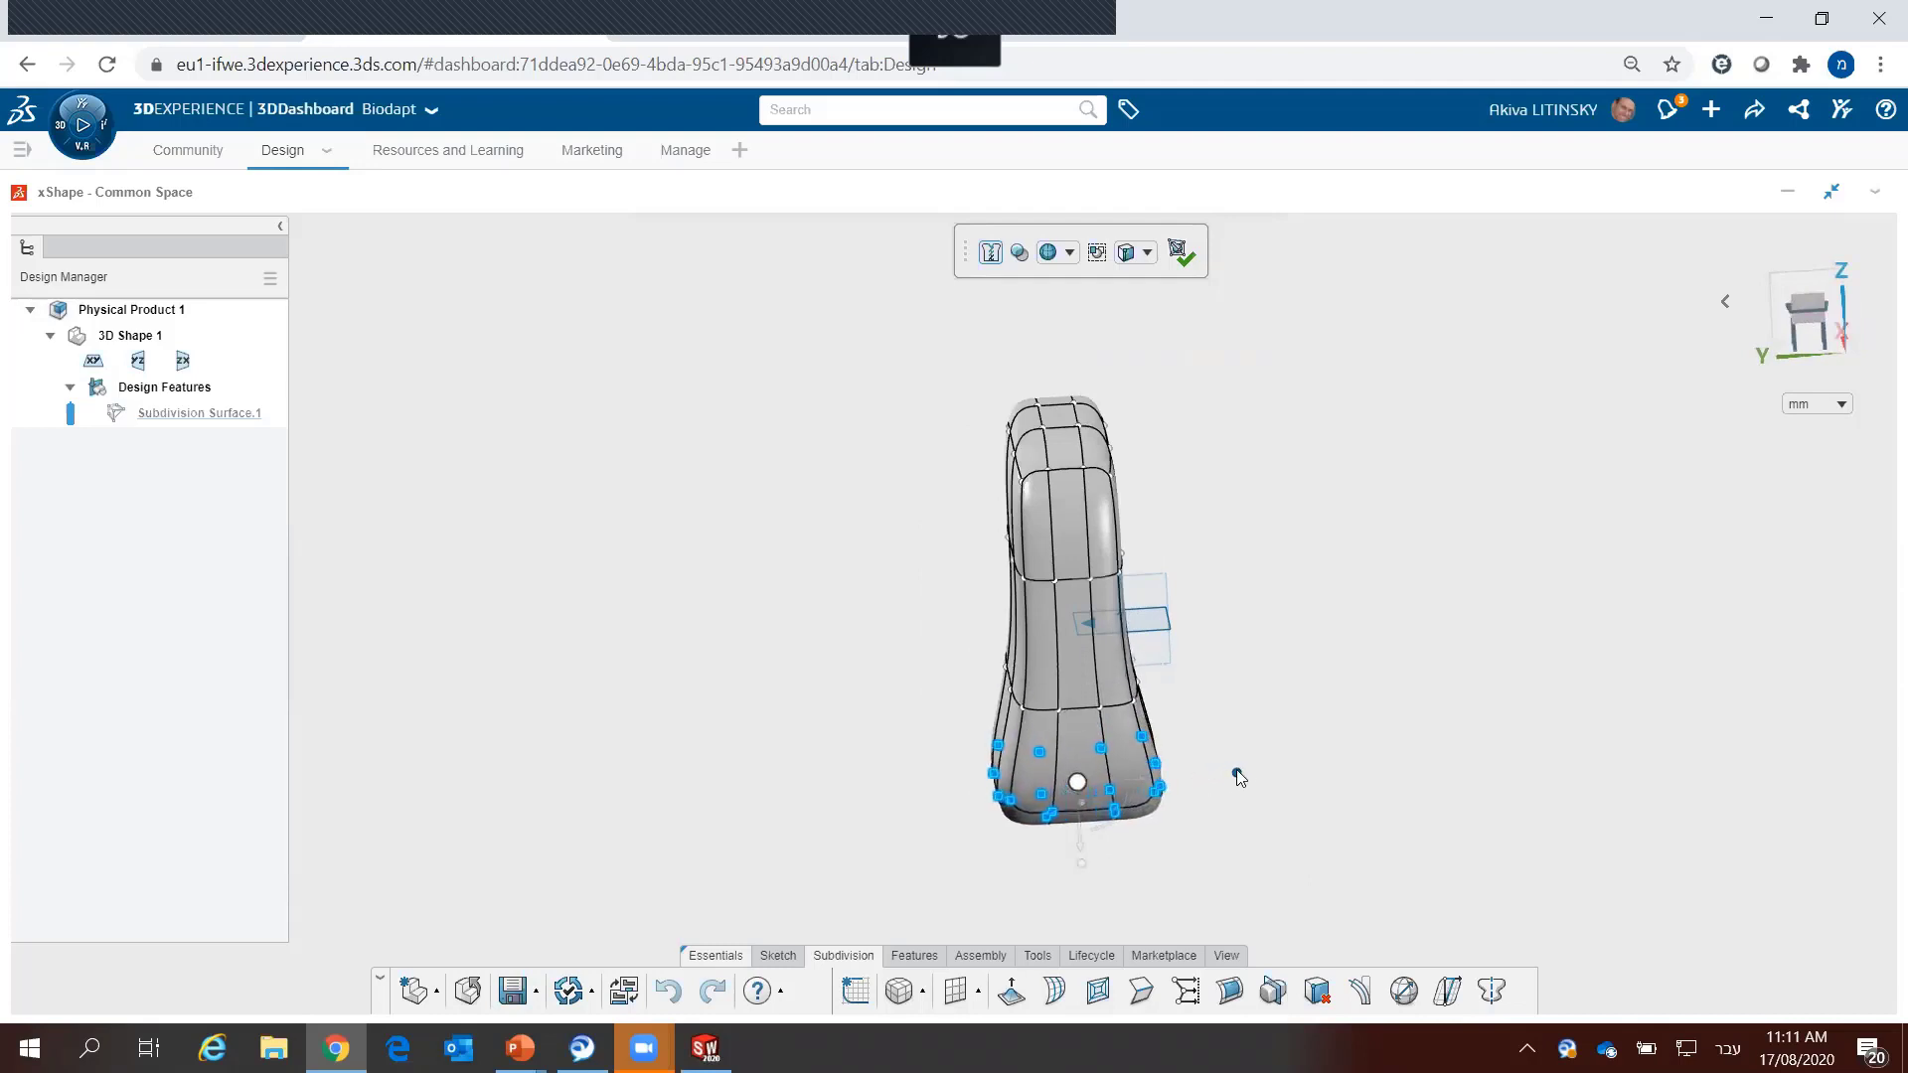
pyautogui.moveTo(924, 695)
pyautogui.mouseDown(button='middle')
pyautogui.moveTo(1094, 708)
pyautogui.moveTo(1039, 740)
pyautogui.mouseUp(button='middle')
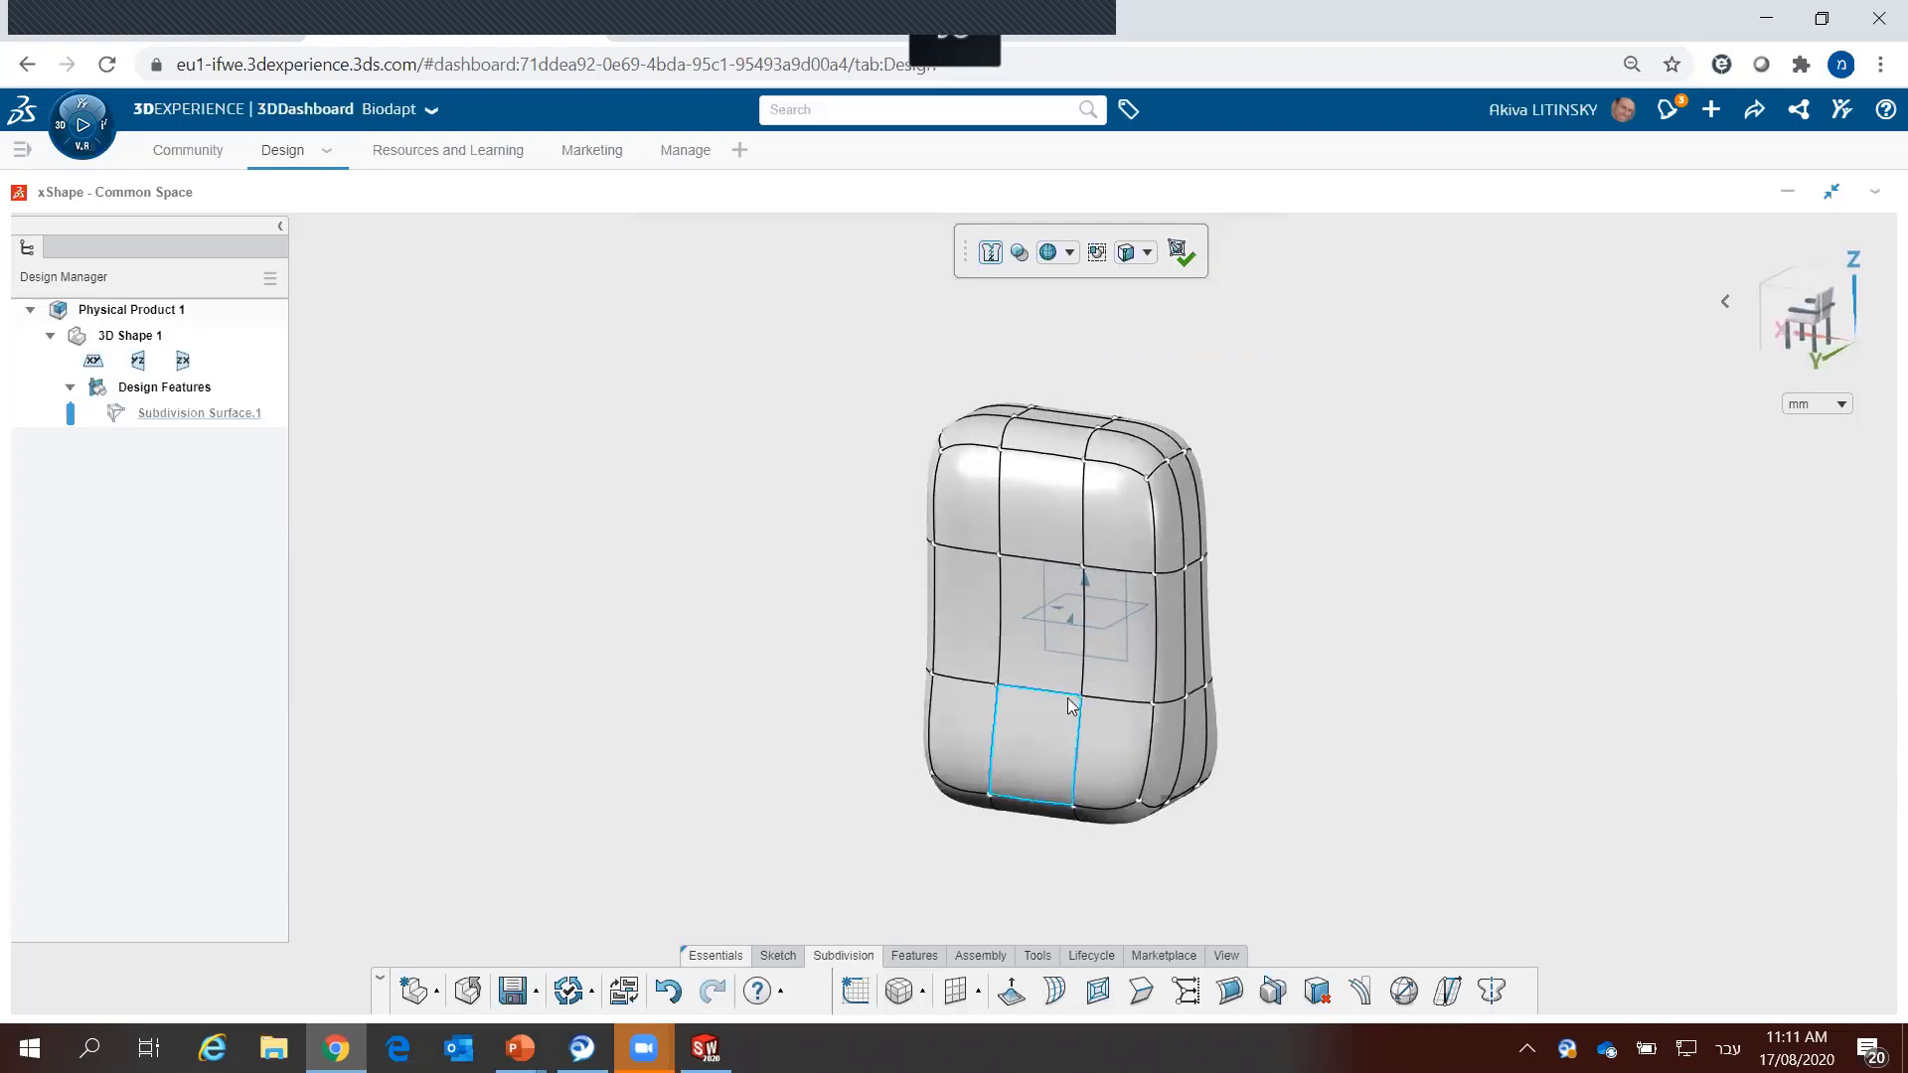
pyautogui.click(1048, 618)
pyautogui.scroll(2, 1046, 614)
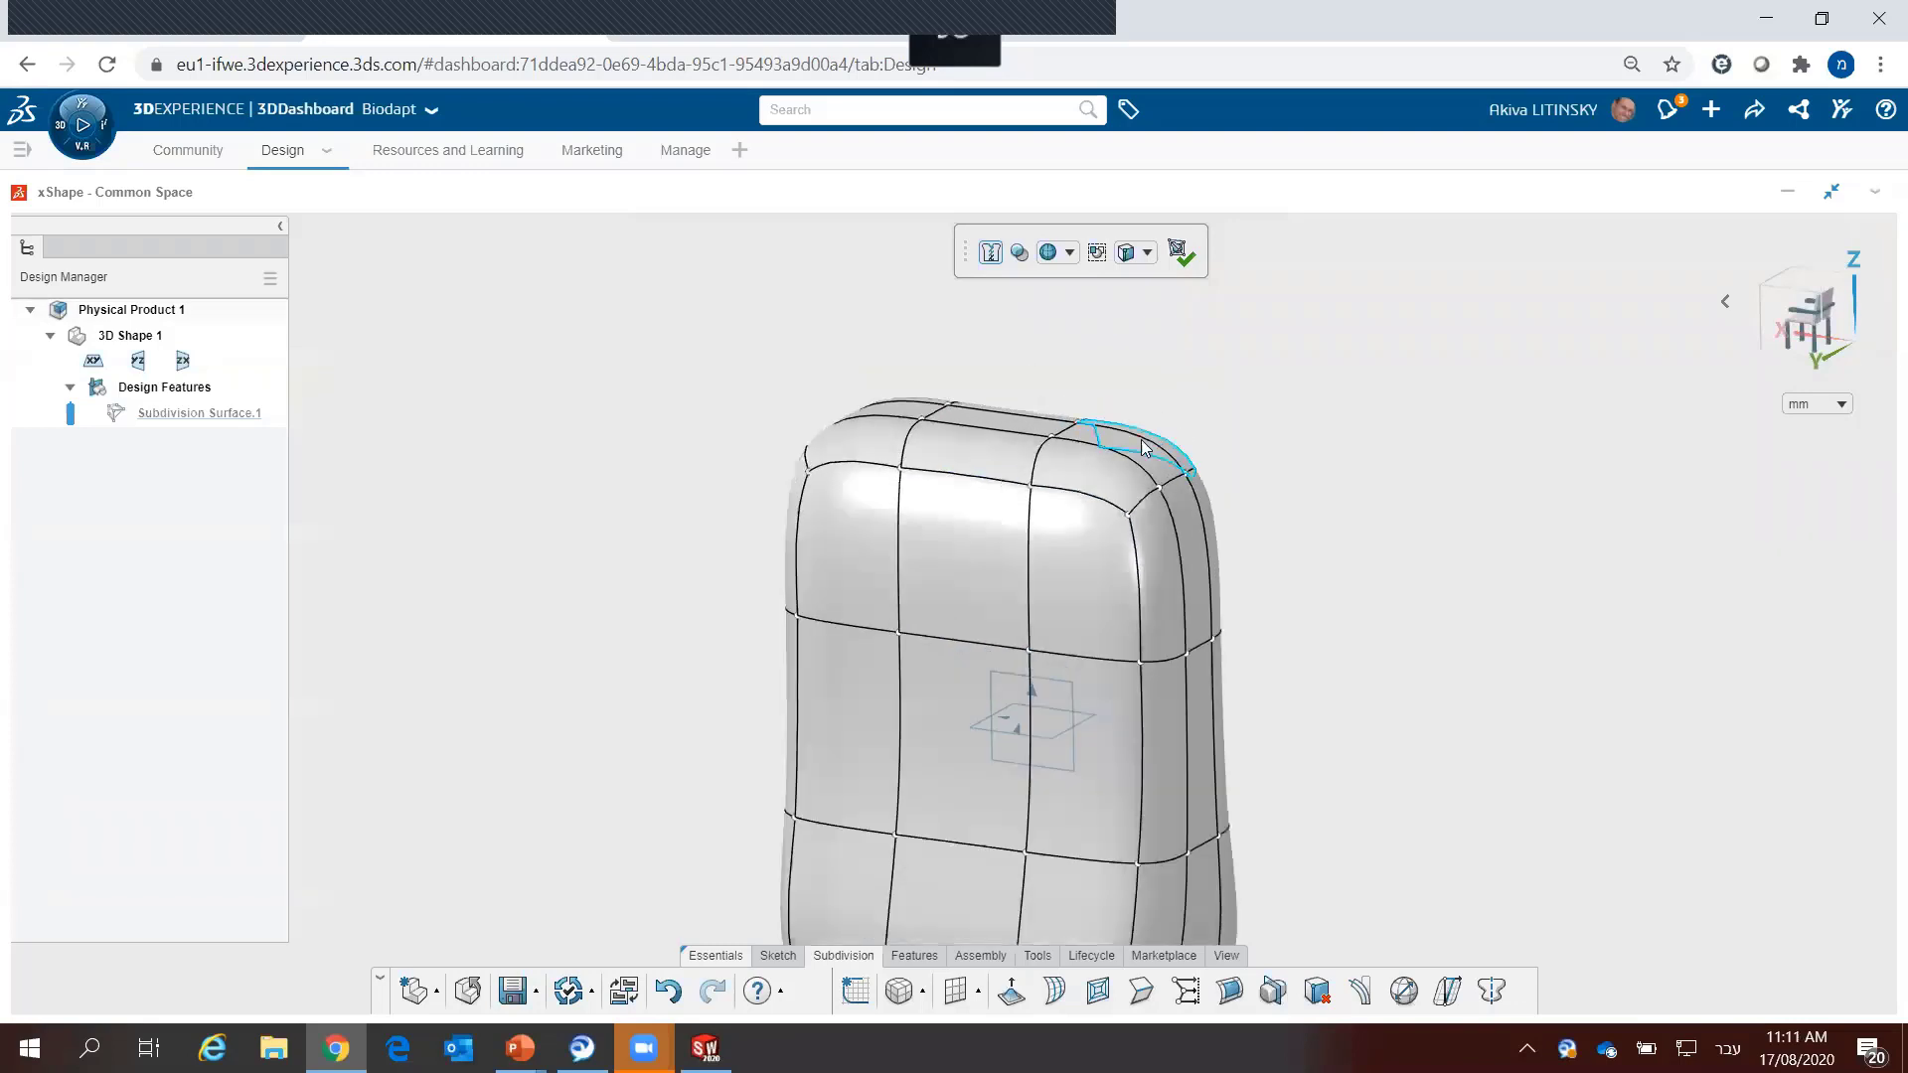
# Step: Extrude the top-right corner face twice to form a short spout
pyautogui.click(1141, 458)
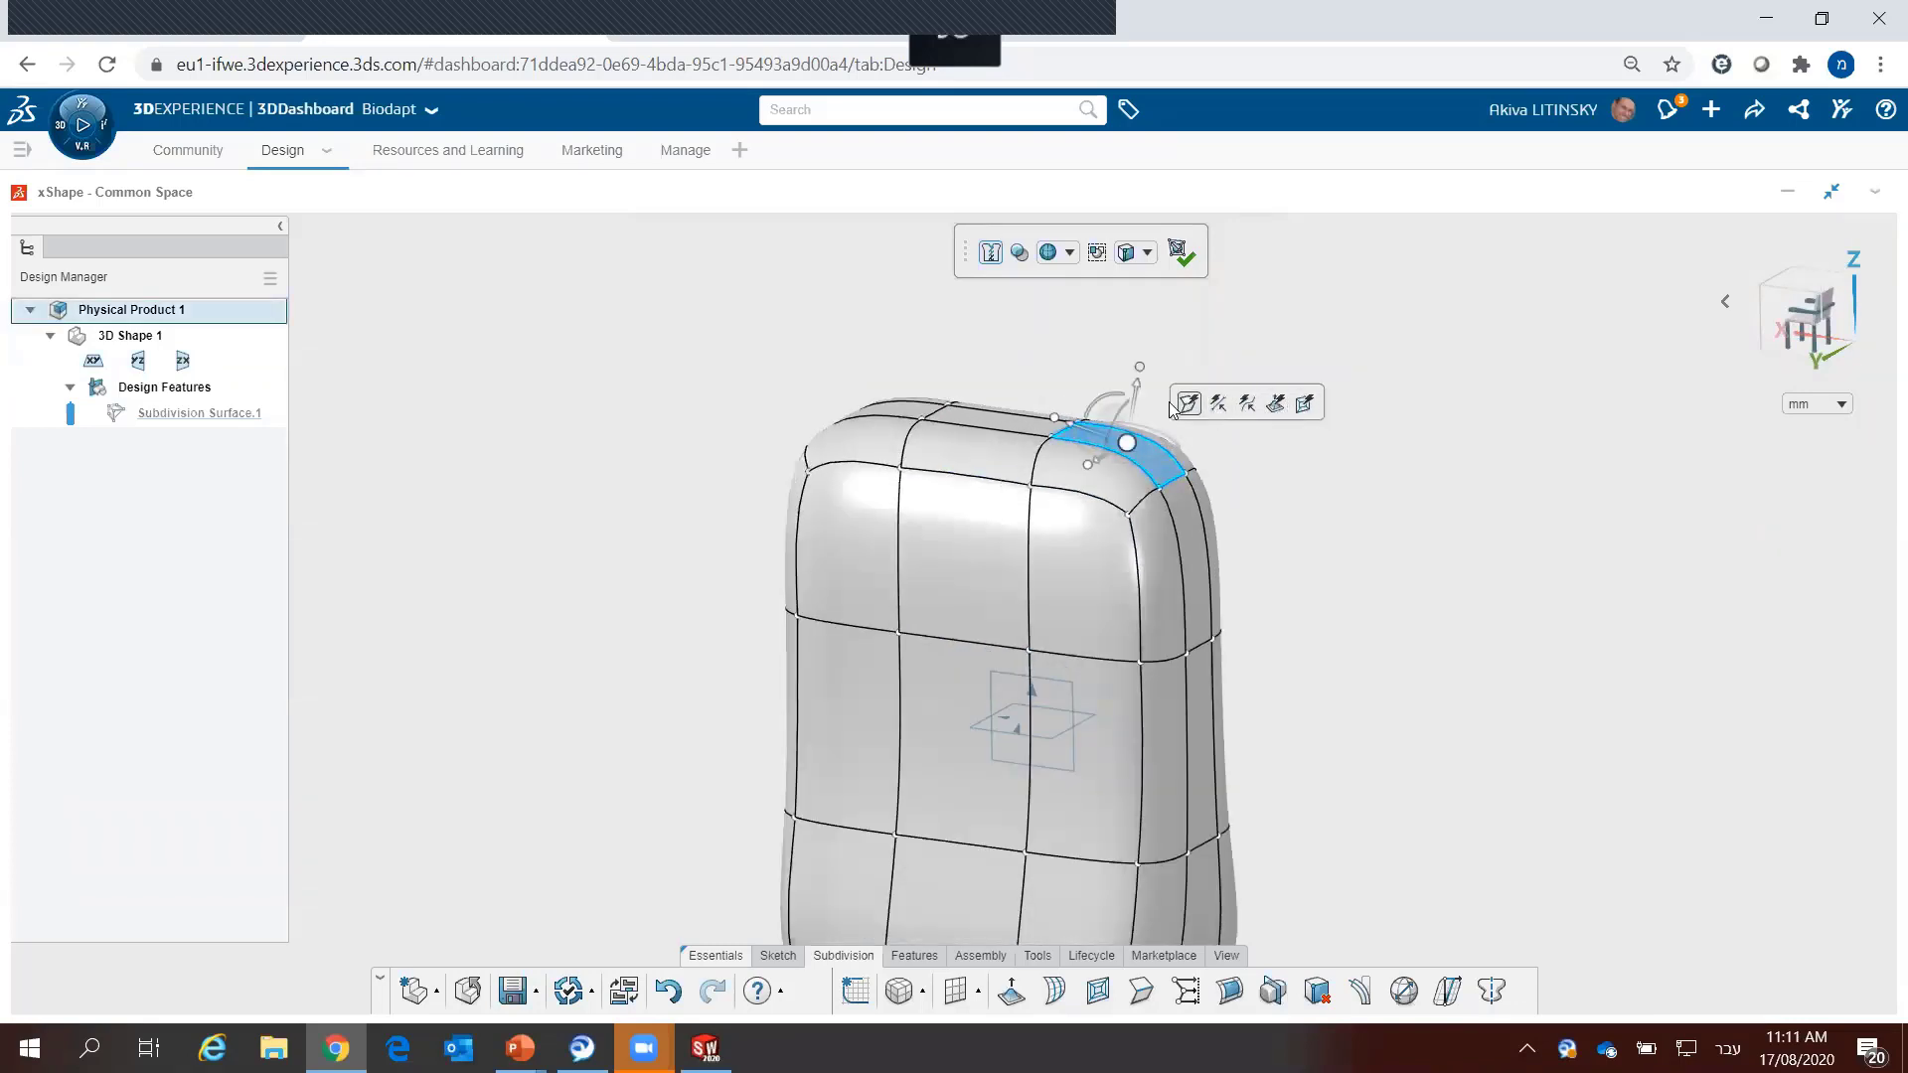
pyautogui.click(1274, 404)
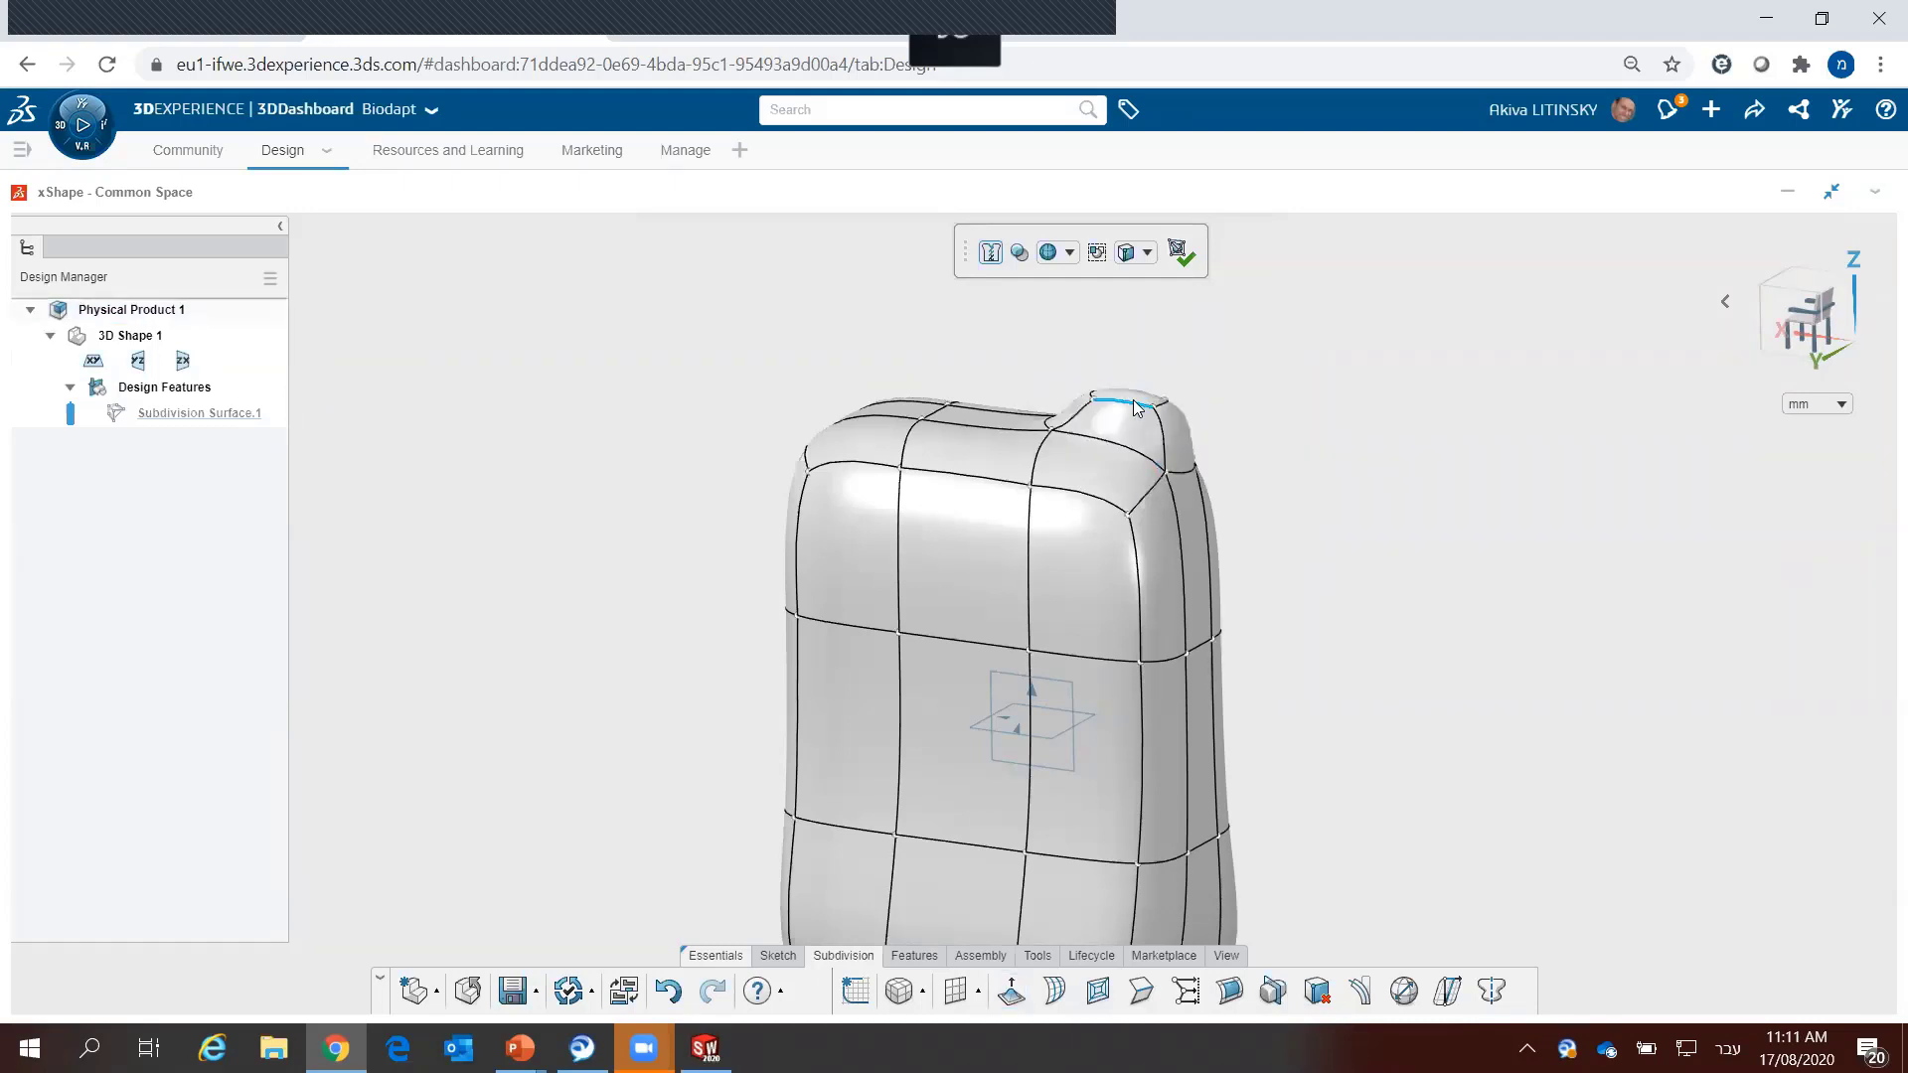
pyautogui.click(1133, 399)
pyautogui.moveTo(1360, 411)
pyautogui.mouseDown(button='middle')
pyautogui.moveTo(1248, 429)
pyautogui.moveTo(1150, 486)
pyautogui.mouseUp(button='middle')
pyautogui.click(1132, 502)
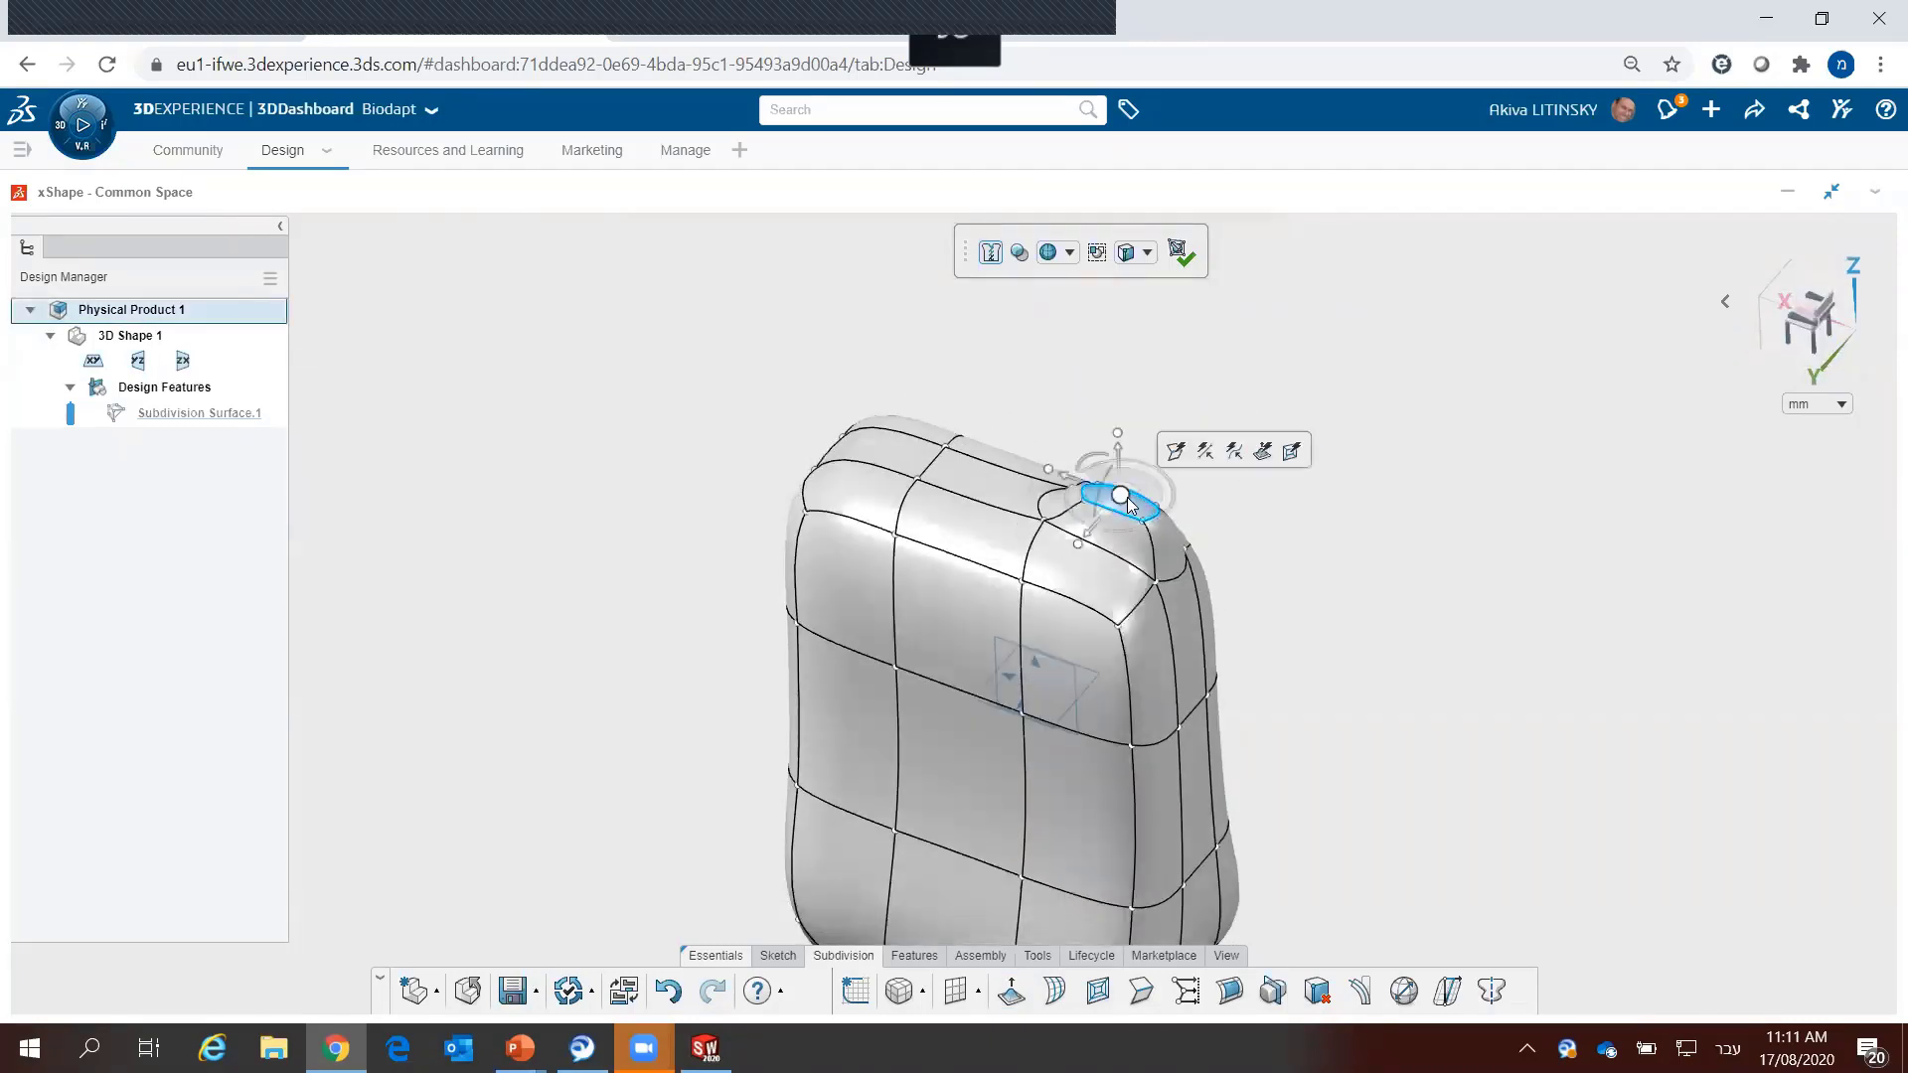
pyautogui.click(1263, 452)
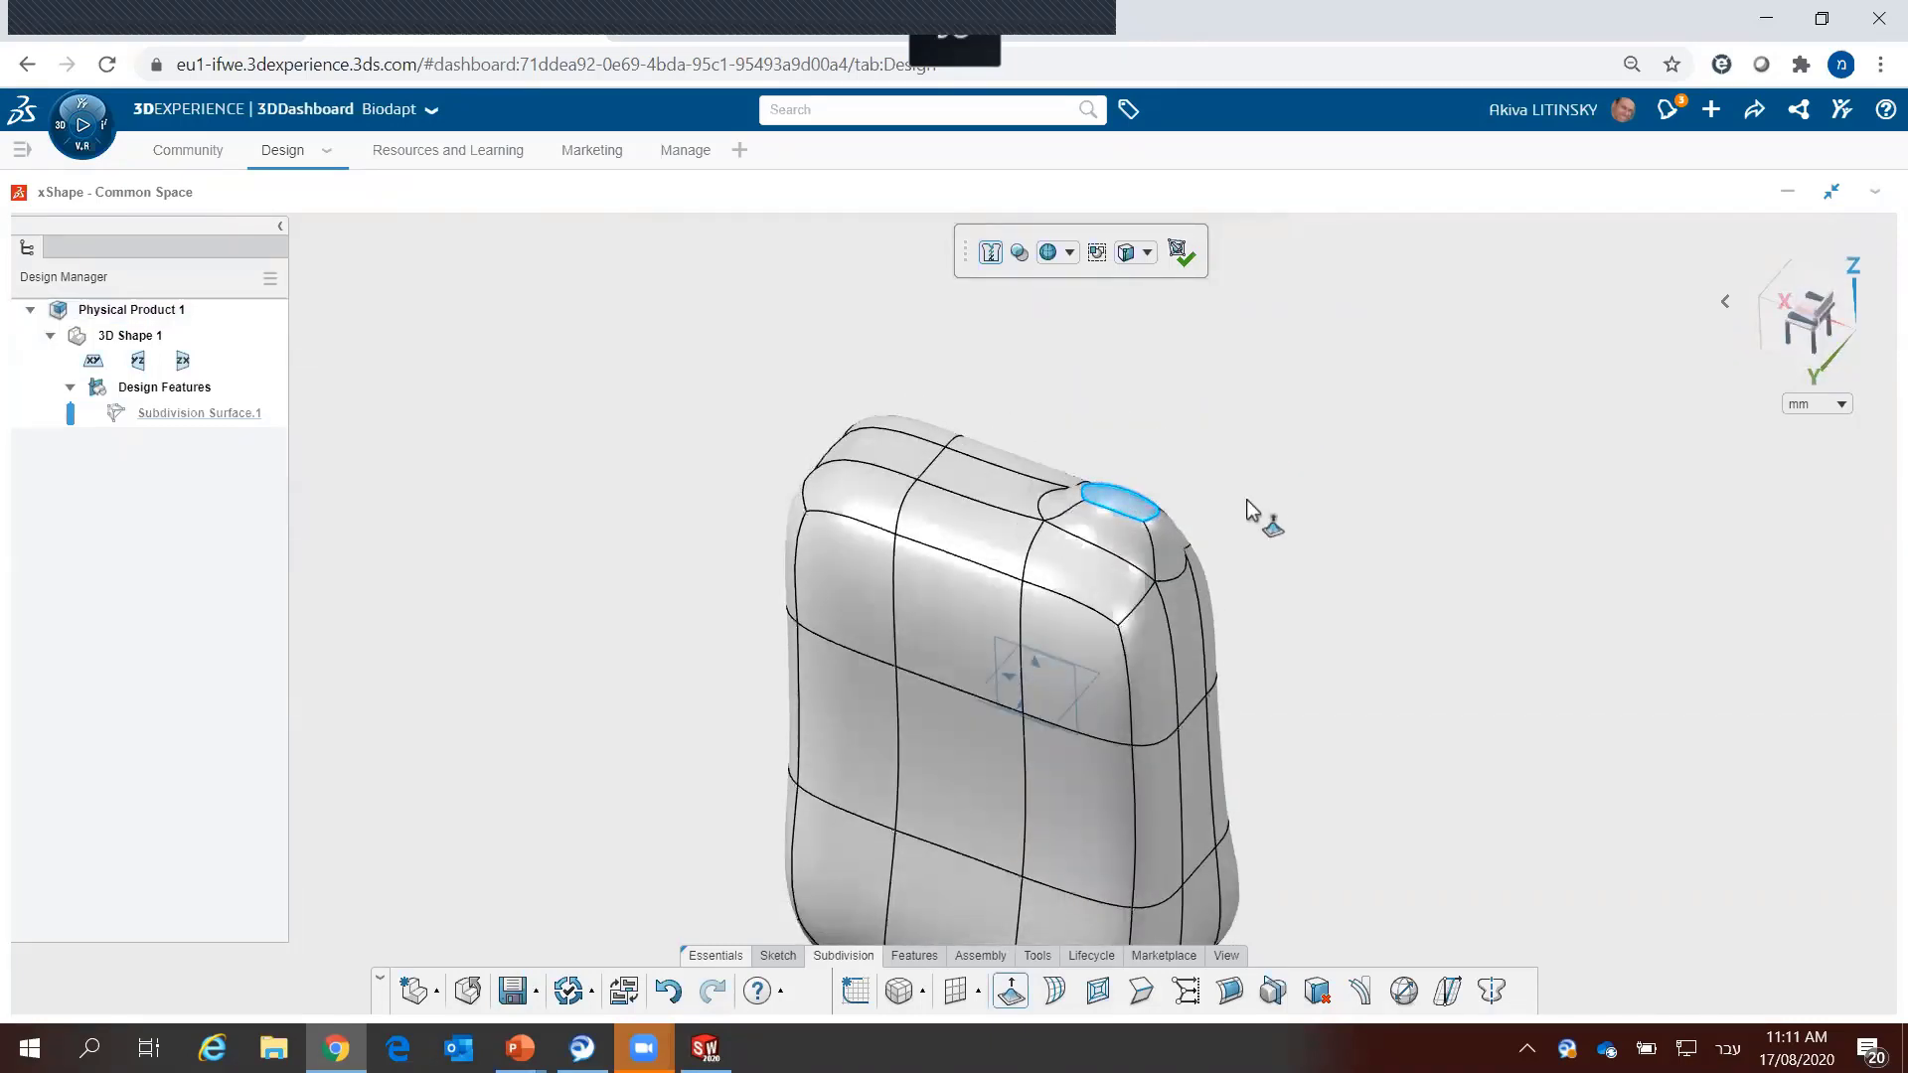
pyautogui.moveTo(1203, 579)
pyautogui.mouseDown(button='middle')
pyautogui.moveTo(1316, 473)
pyautogui.moveTo(1368, 550)
pyautogui.moveTo(1332, 531)
pyautogui.mouseUp(button='middle')
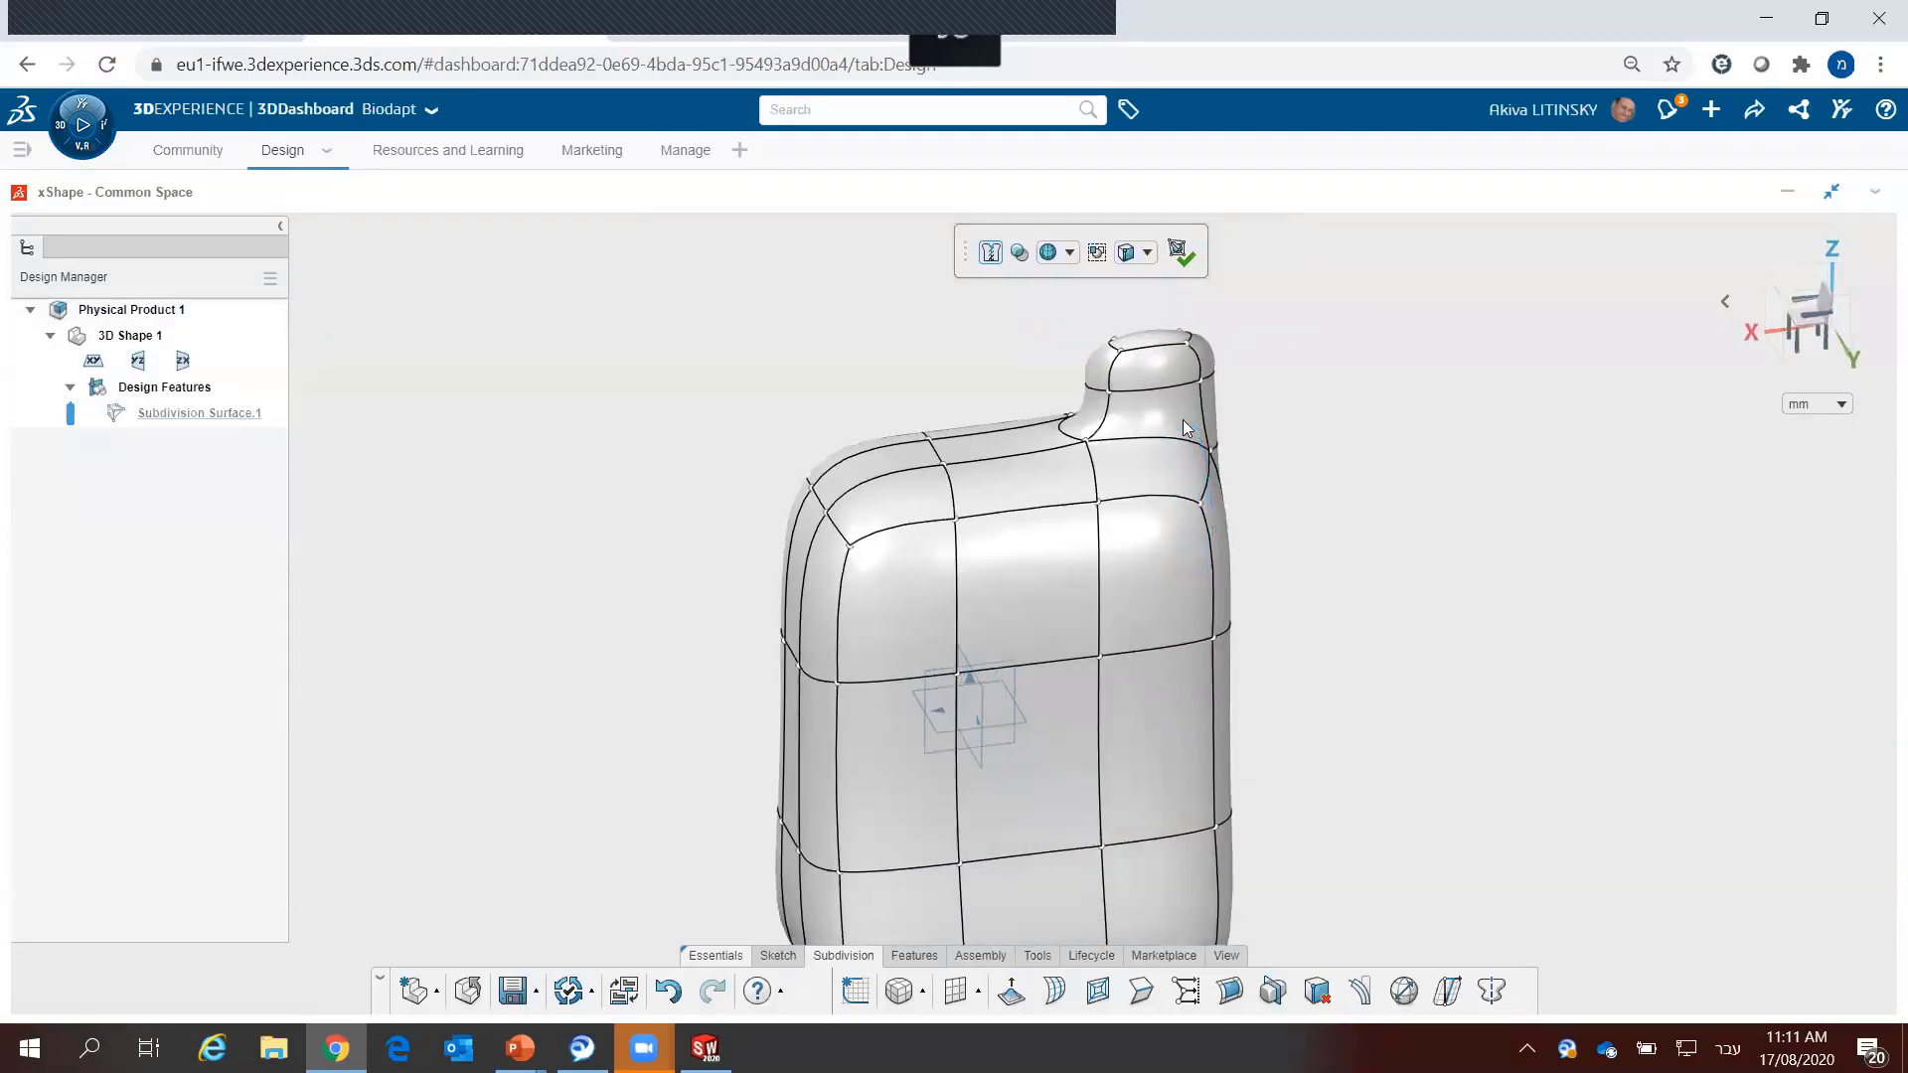
# Step: Extrude the top-left corner face into a bump and tilt the spout's top face 36°
pyautogui.click(900, 465)
pyautogui.click(1027, 422)
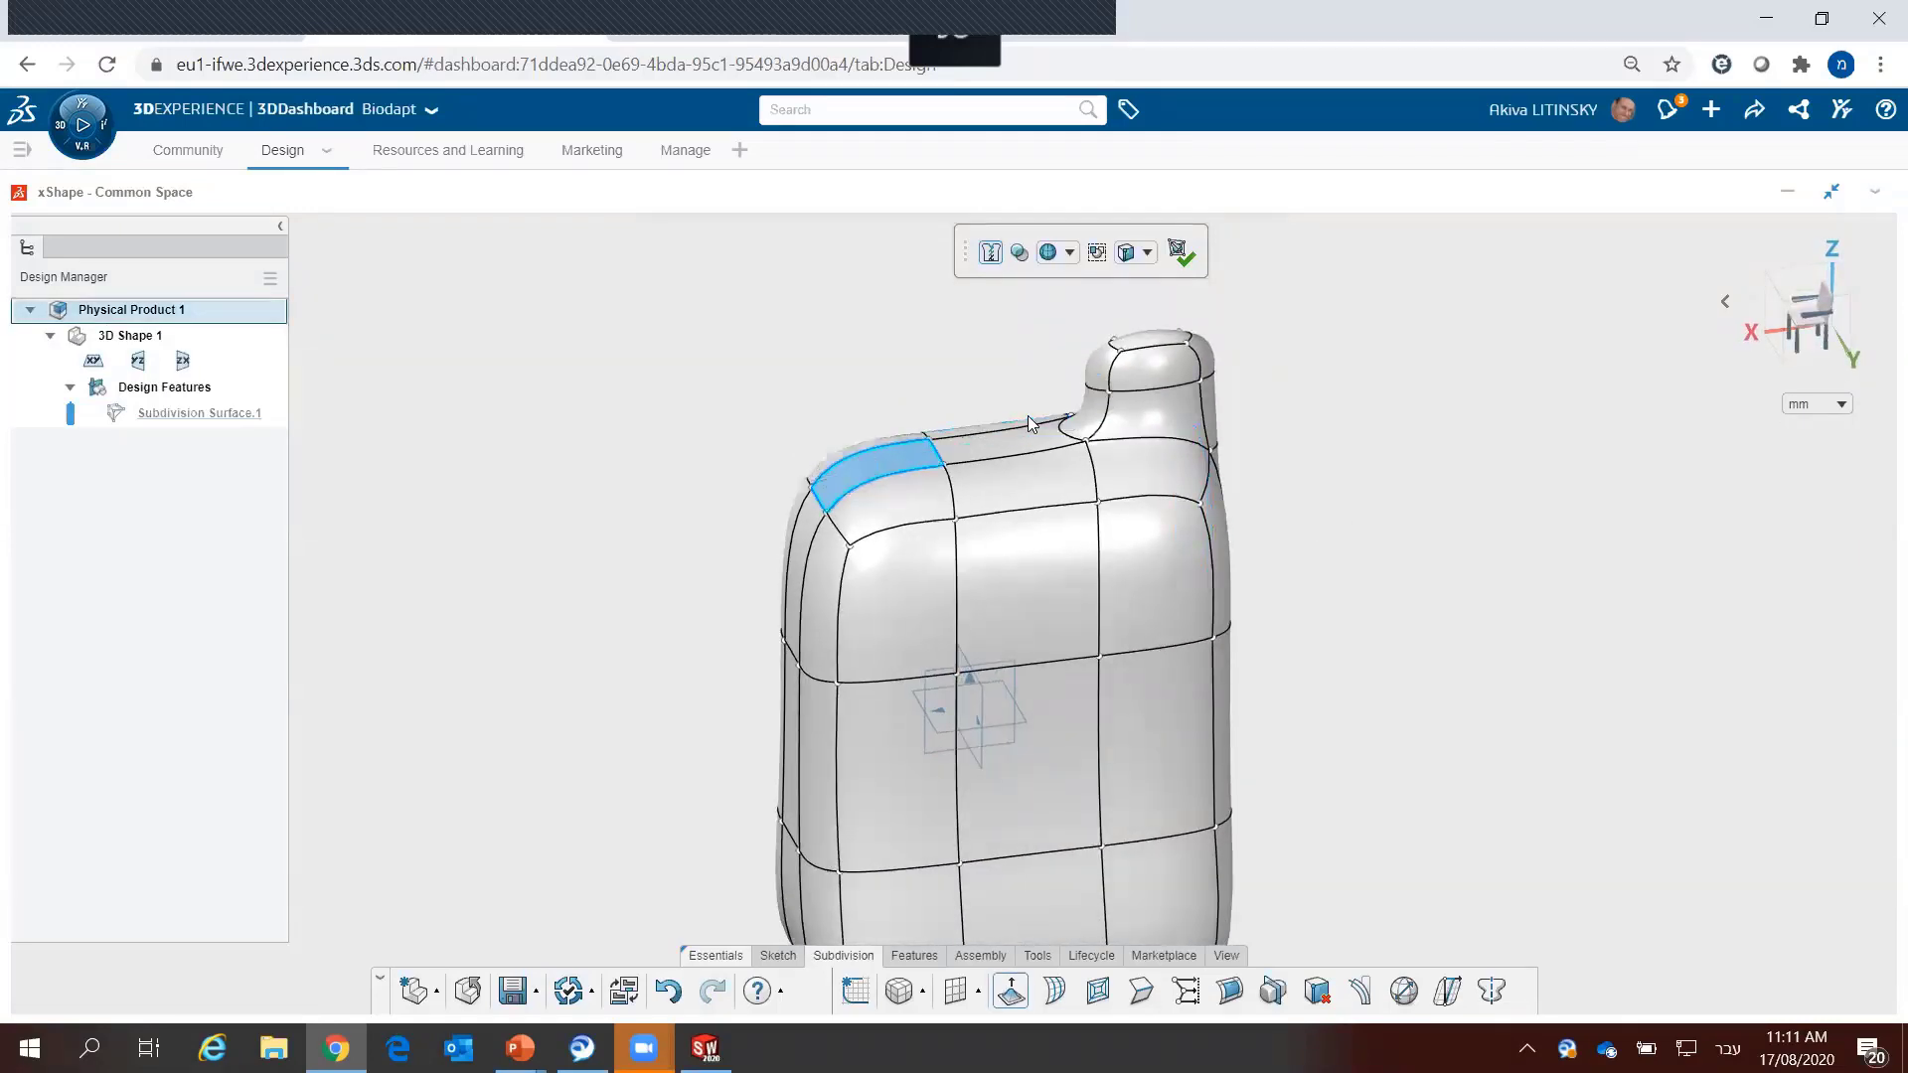
pyautogui.click(1150, 343)
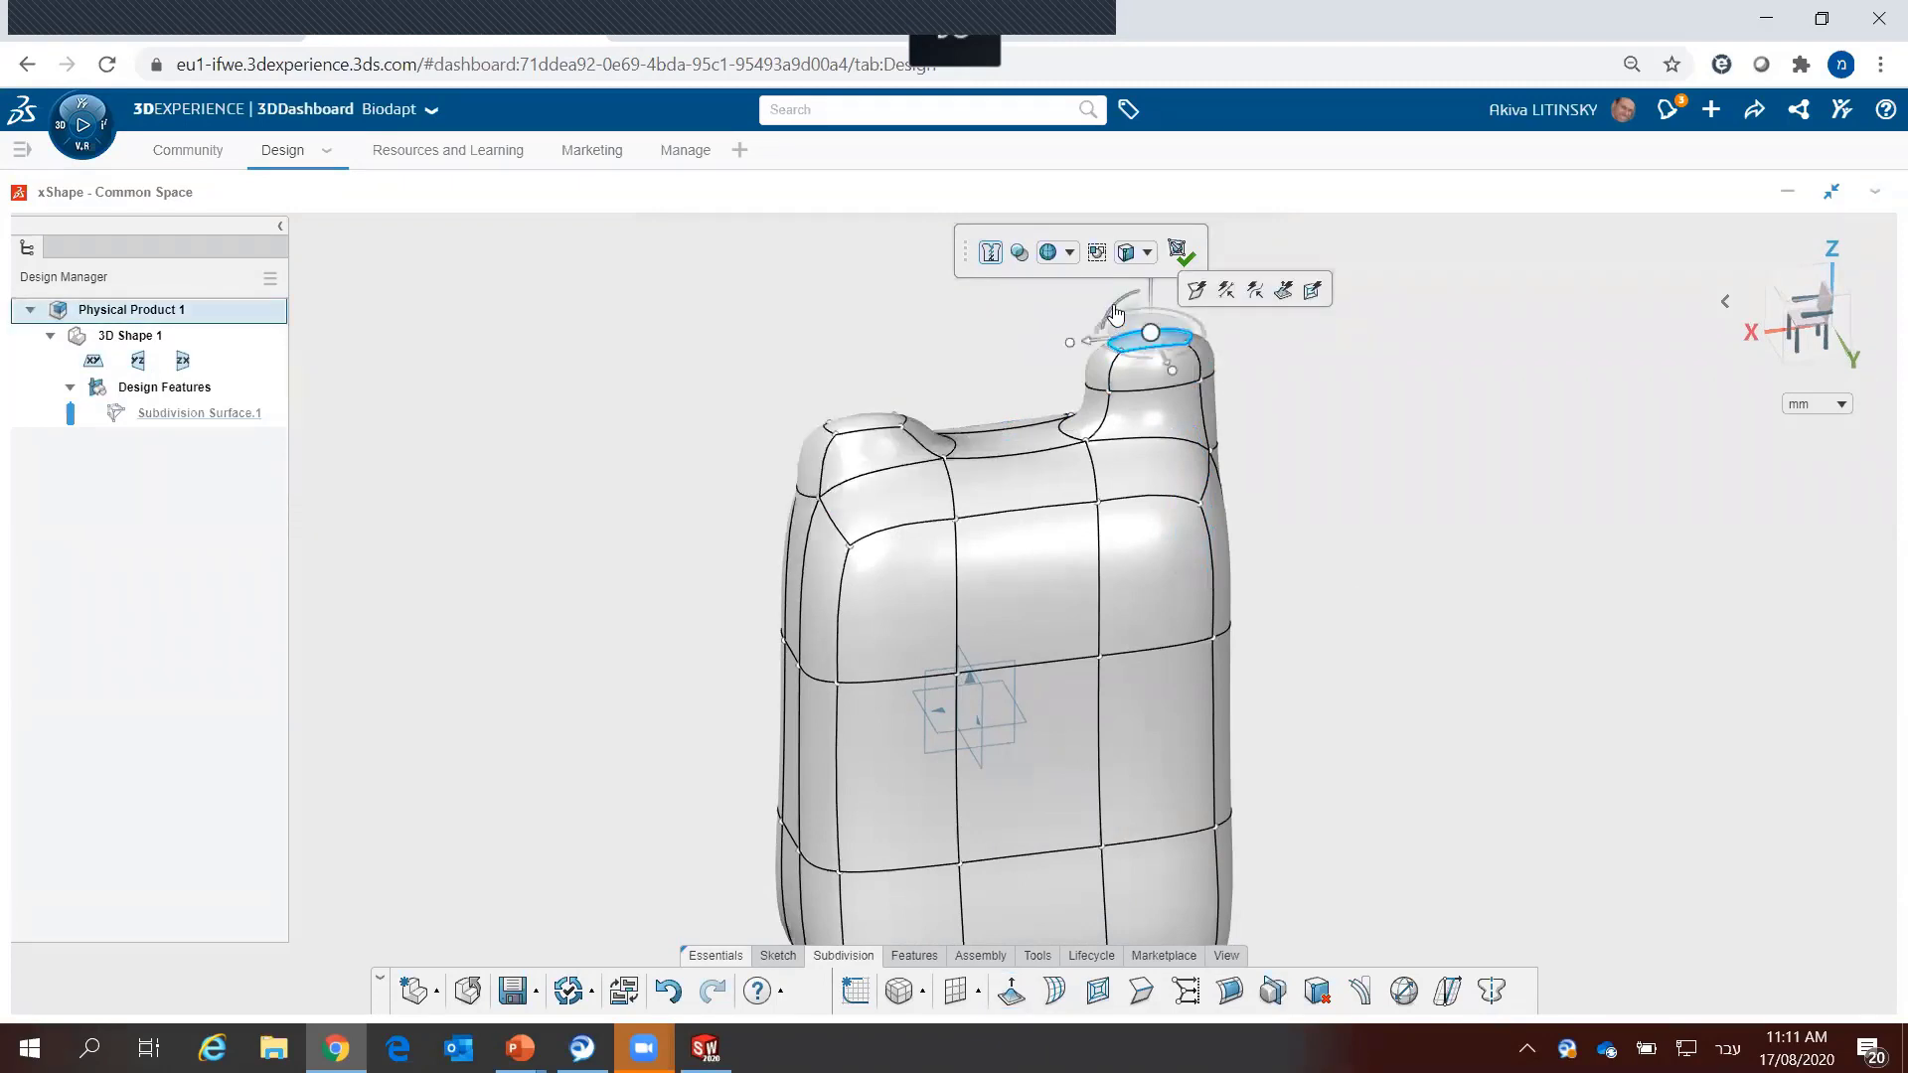
pyautogui.moveTo(1114, 314); pyautogui.dragTo(1076, 339)
# Step: Bridge the spout's top face to the top-left bump to form a carry handle
pyautogui.moveTo(1076, 339); pyautogui.dragTo(1087, 390, button='middle')
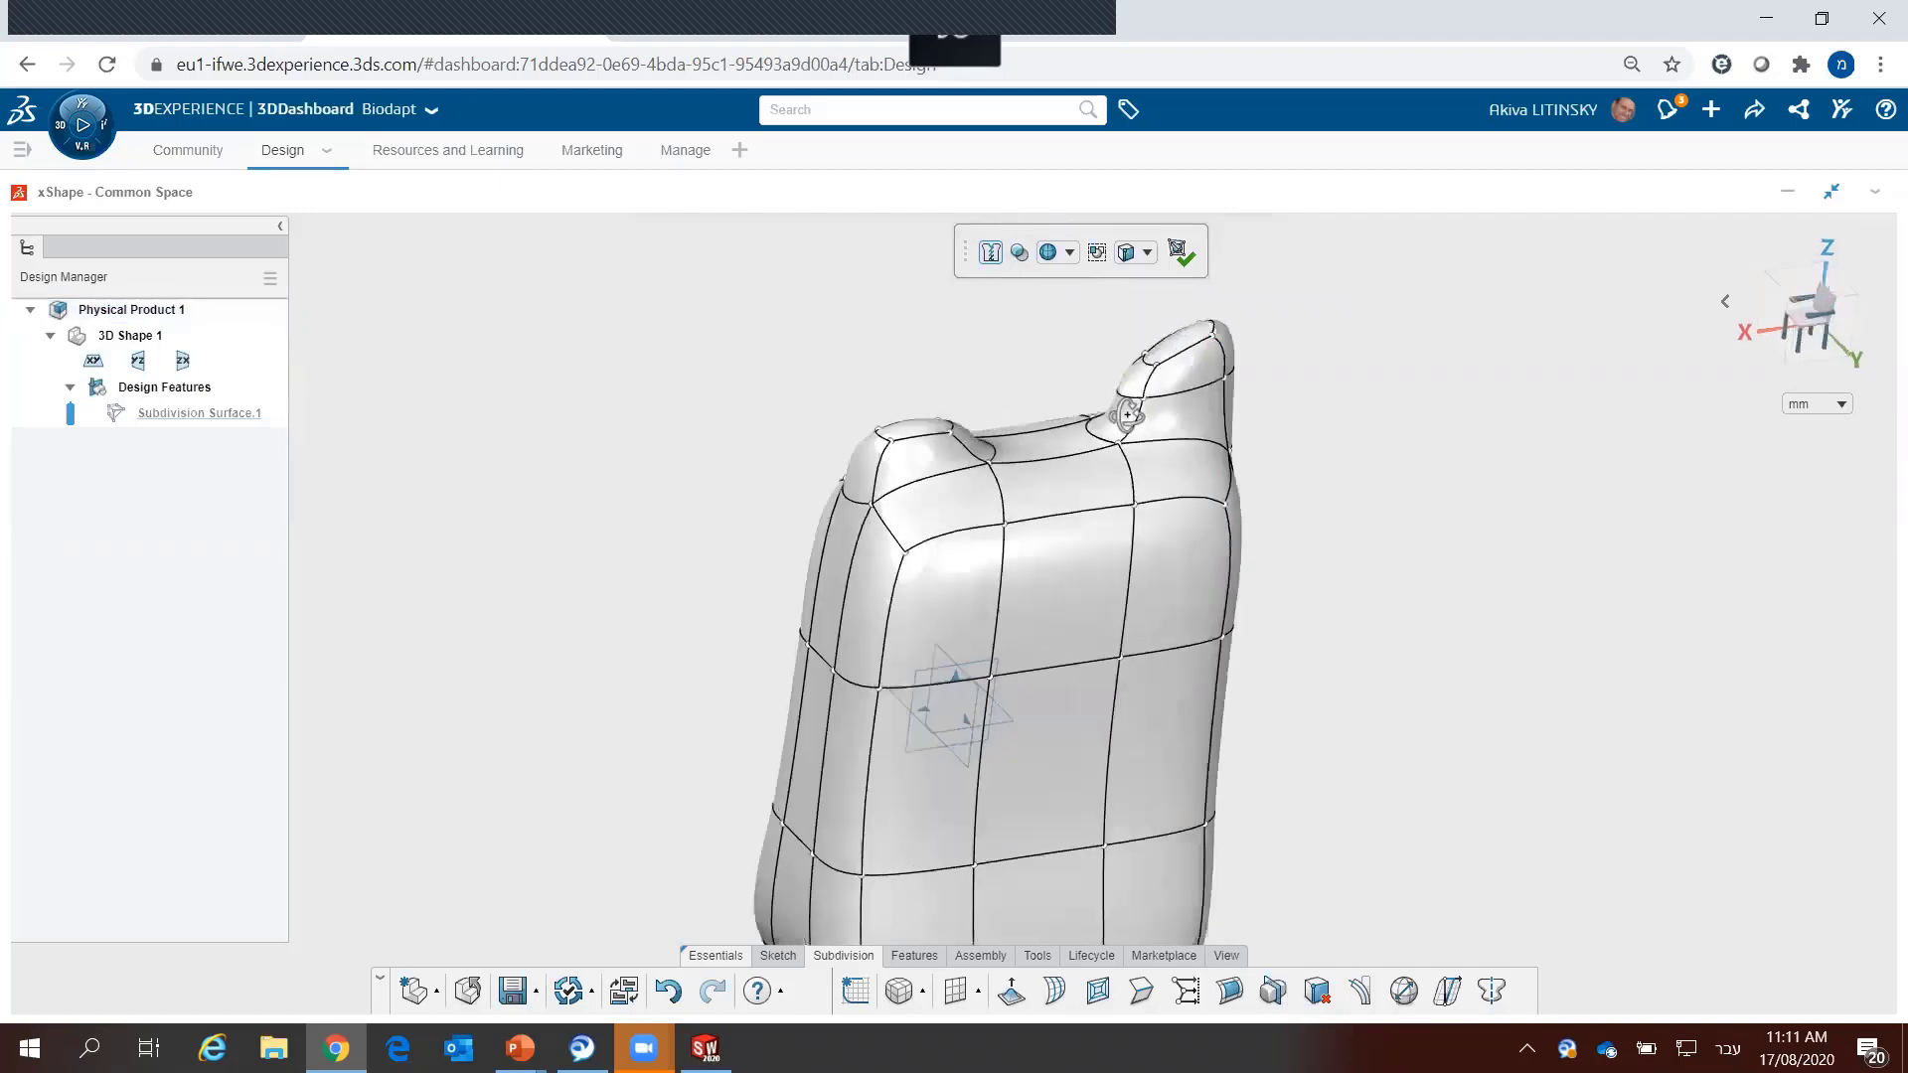
pyautogui.click(1182, 366)
pyautogui.keyDown('ctrl'); pyautogui.click(897, 459); pyautogui.keyUp('ctrl')
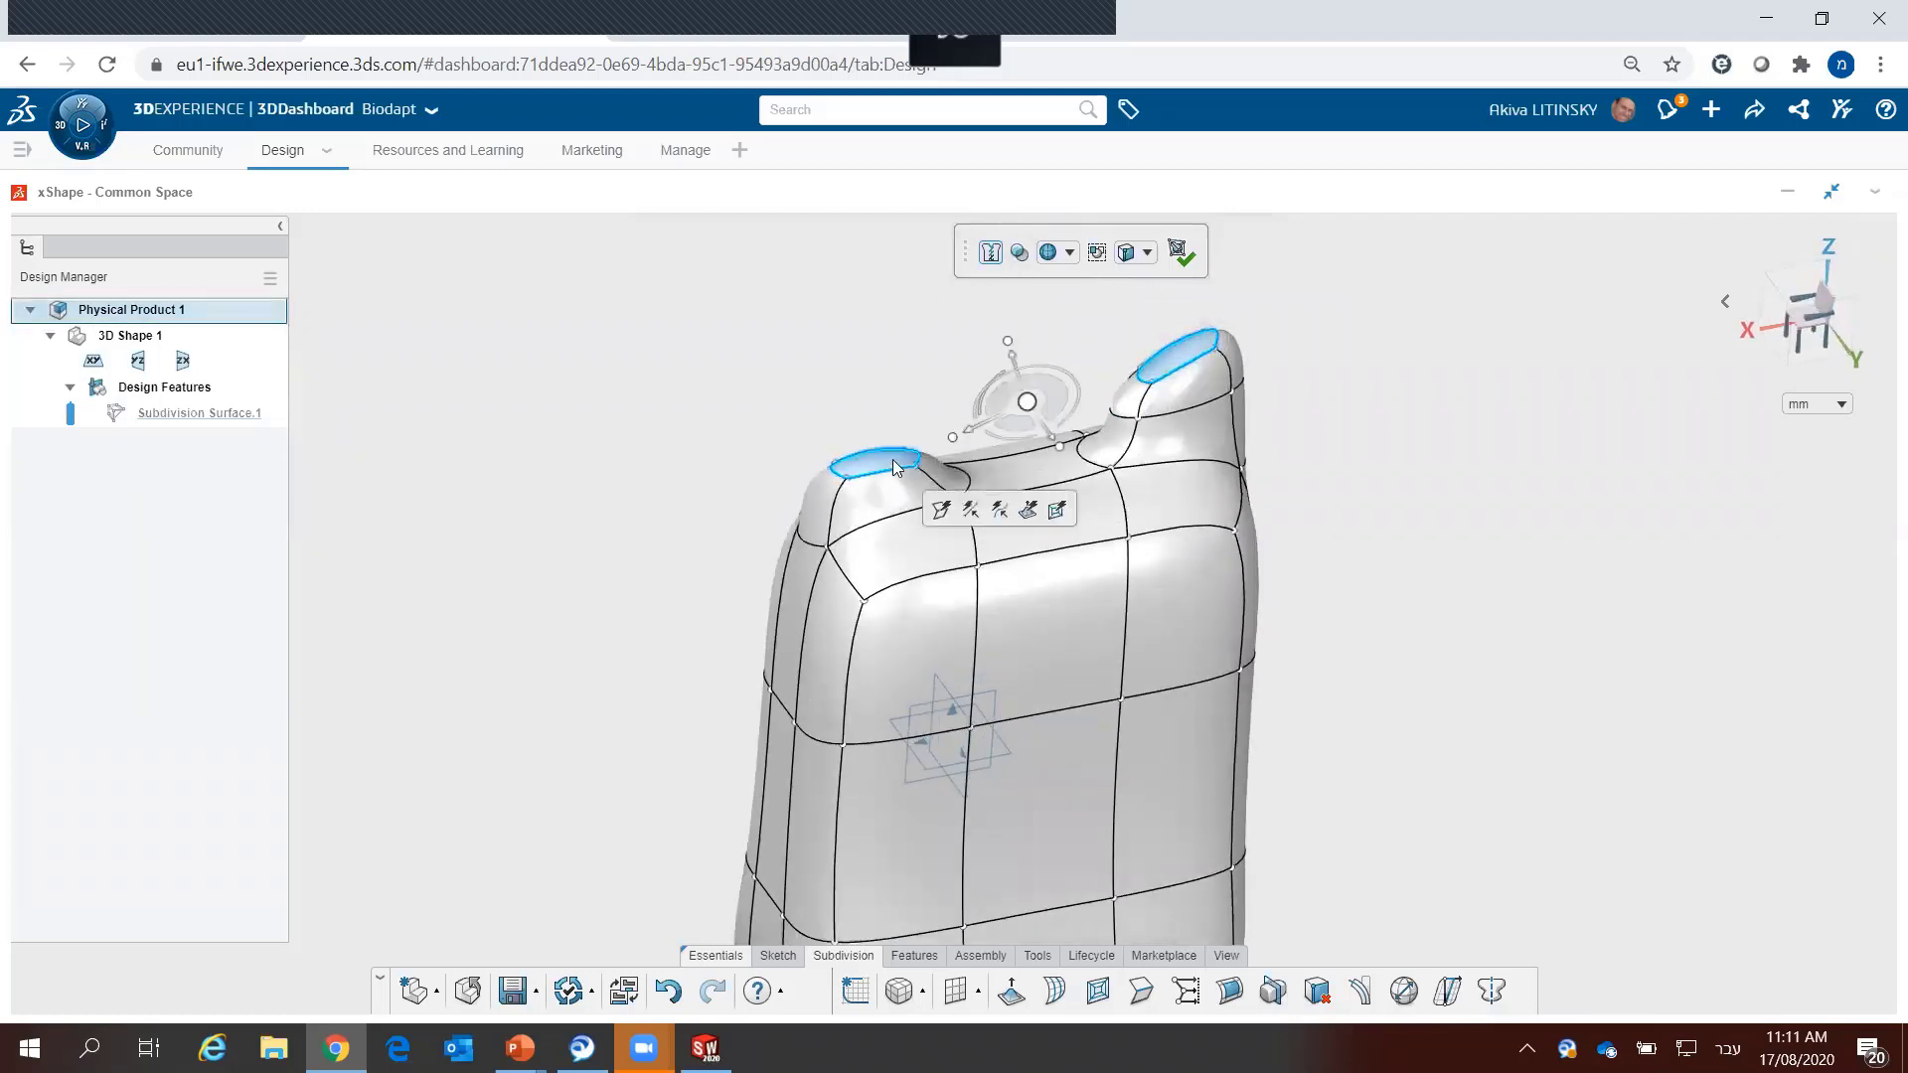
pyautogui.click(1028, 509)
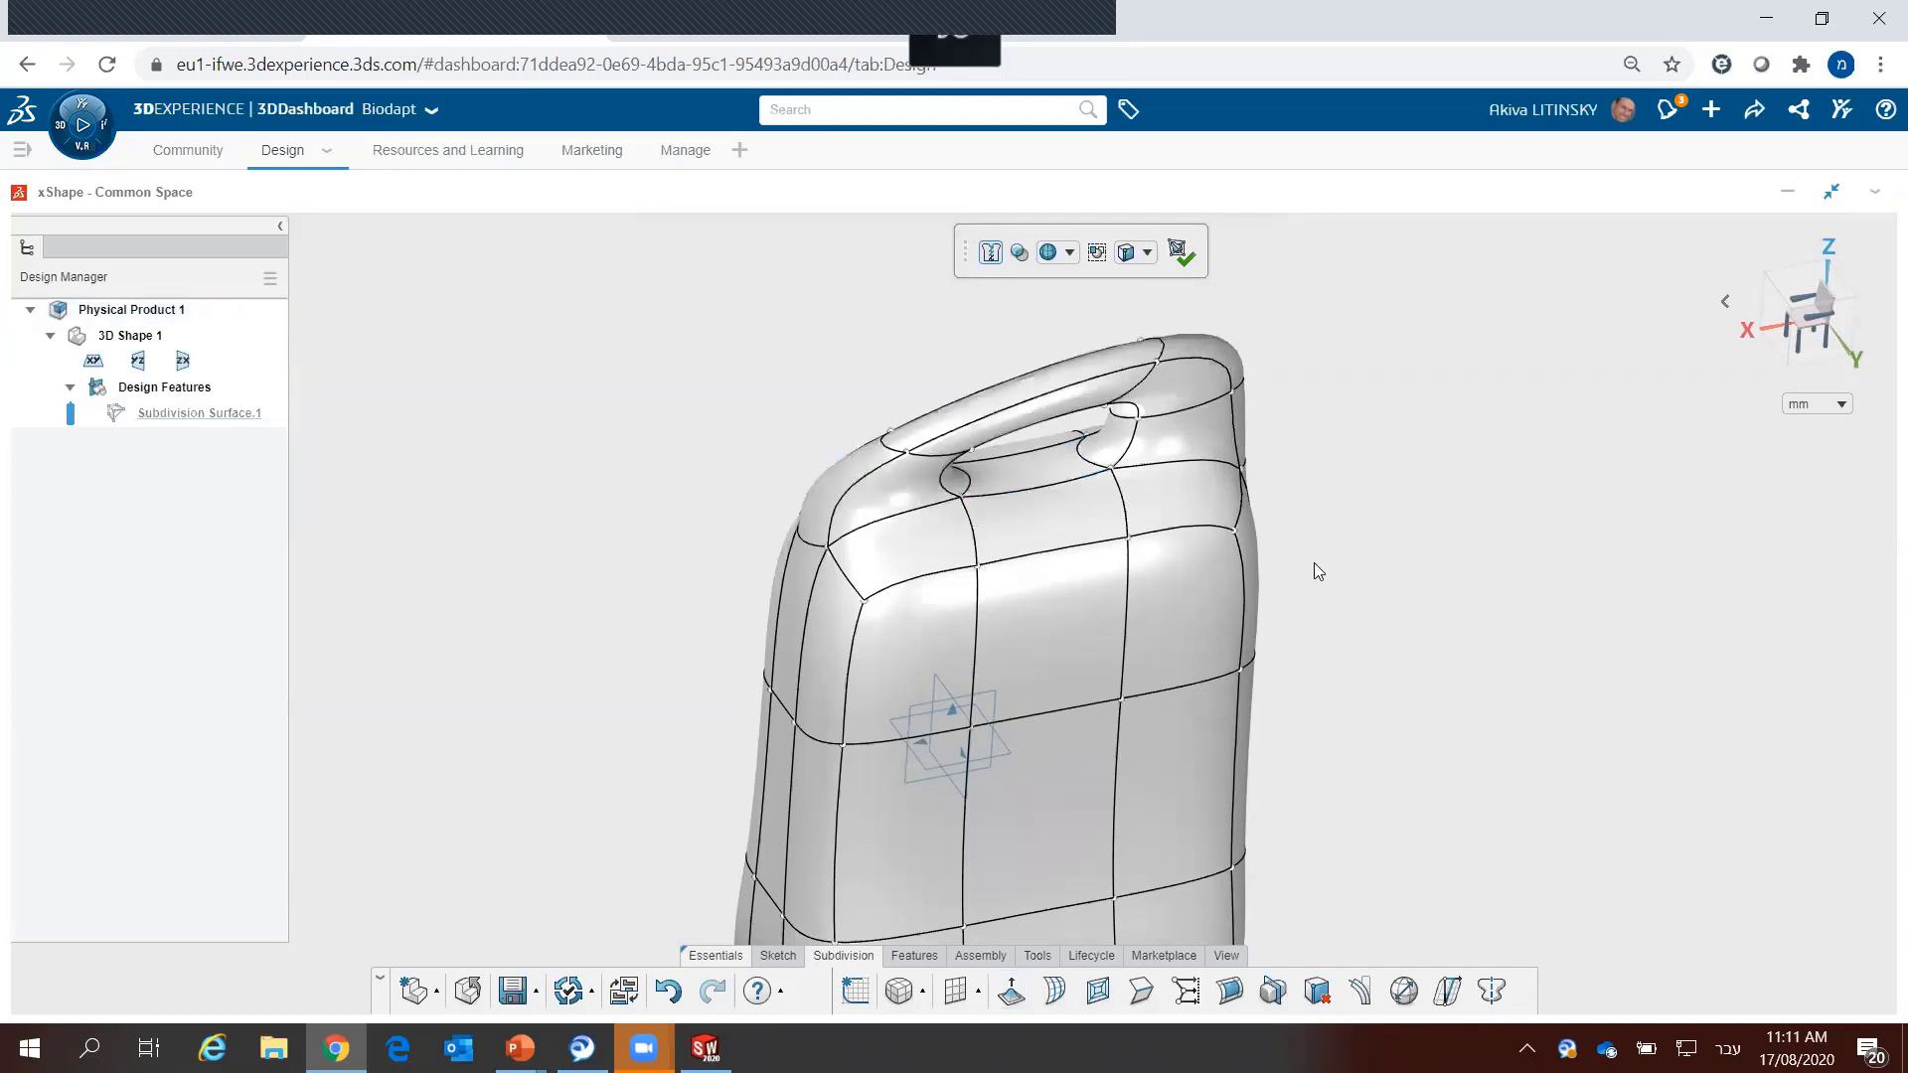
pyautogui.moveTo(1314, 572); pyautogui.dragTo(1249, 542, button='middle')
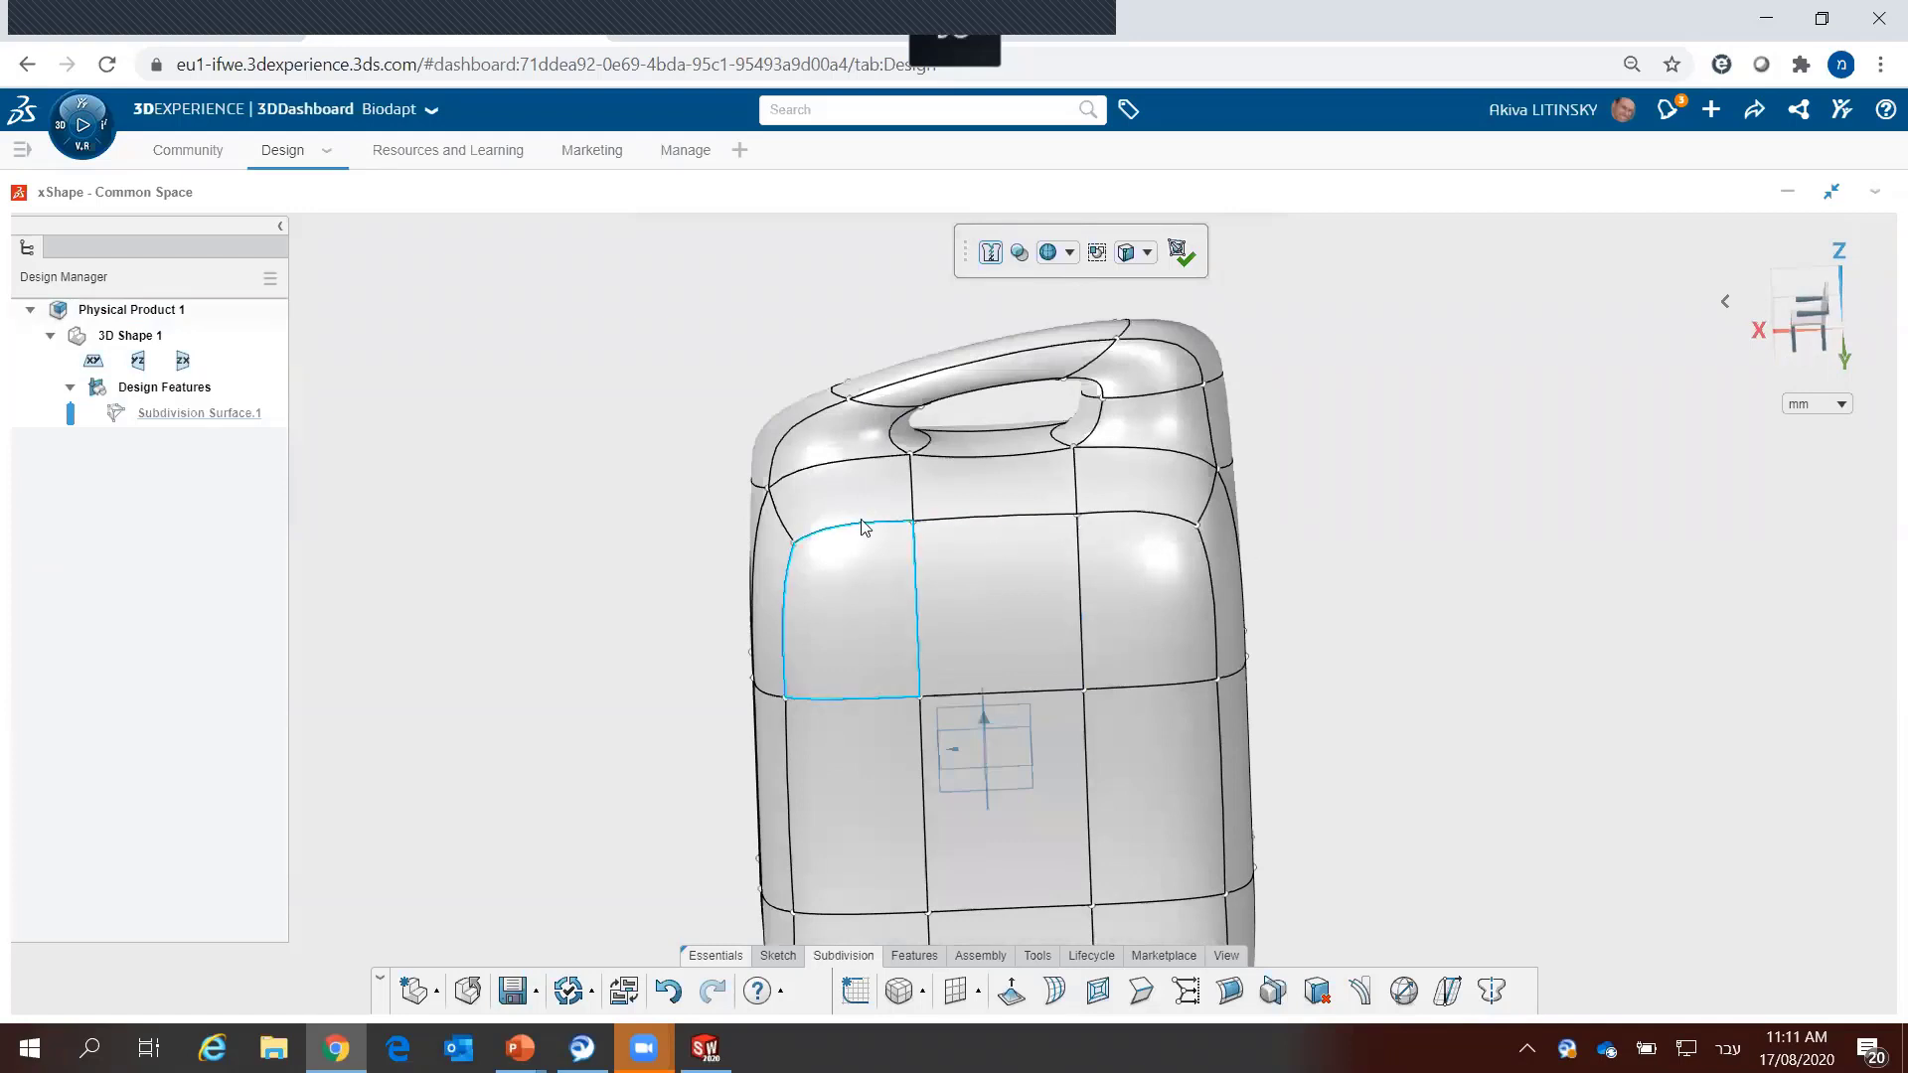
pyautogui.moveTo(865, 524)
pyautogui.mouseDown(button='middle')
pyautogui.moveTo(1013, 430)
pyautogui.moveTo(999, 417)
pyautogui.moveTo(1135, 368)
pyautogui.mouseUp(button='middle')
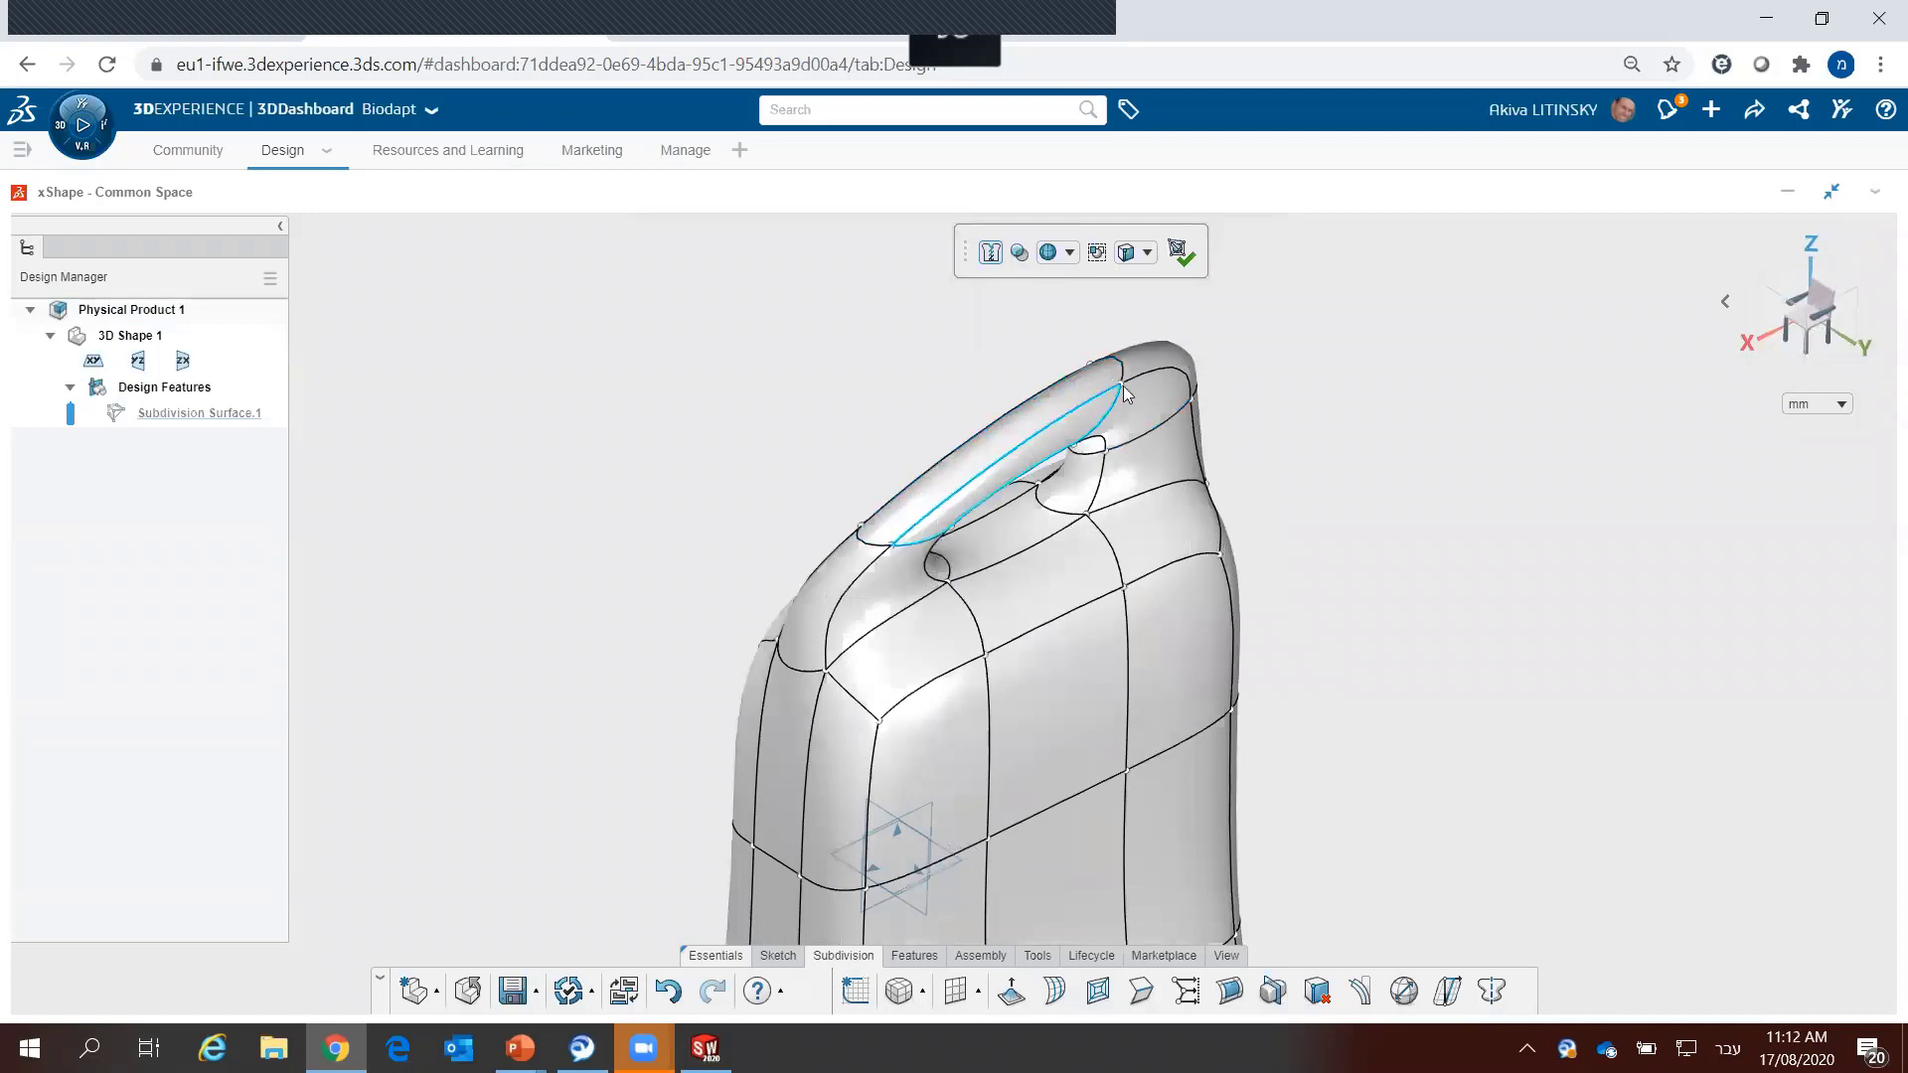
pyautogui.click(1150, 260)
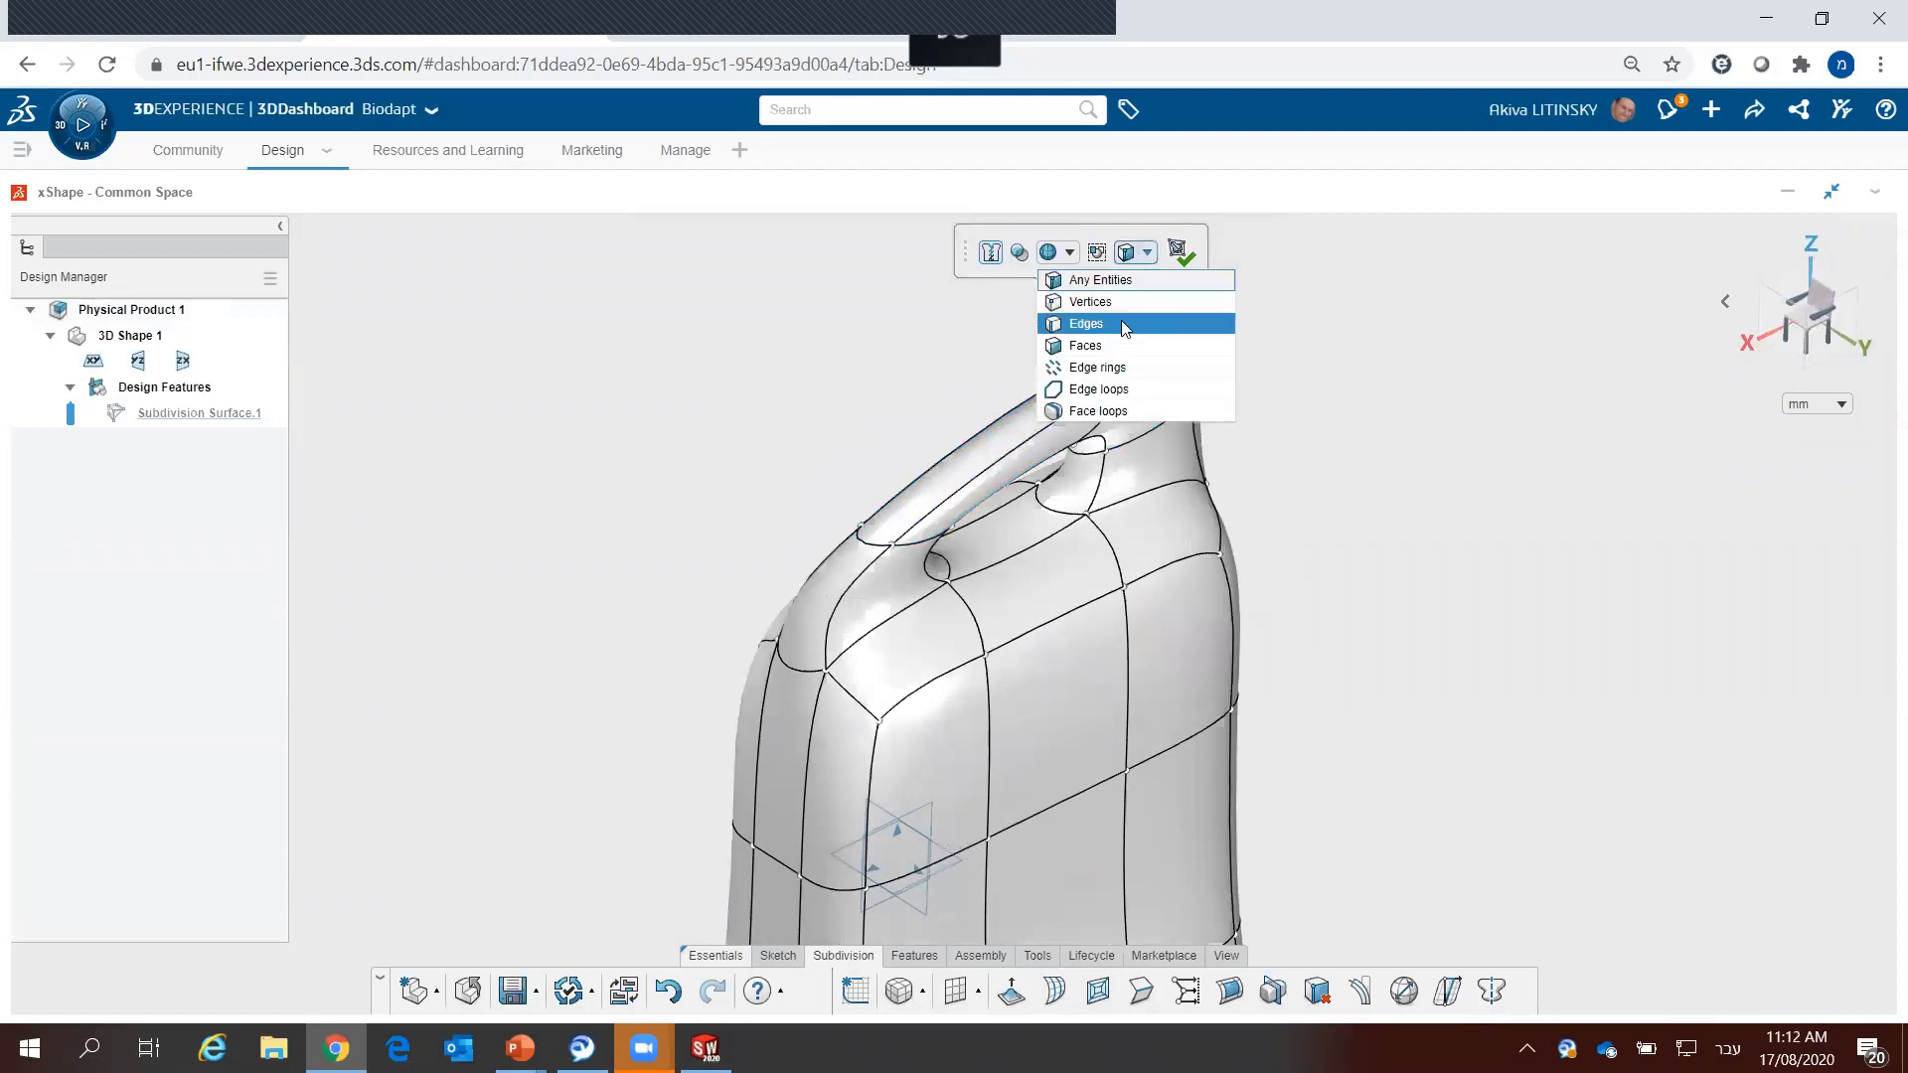
# Step: Switch the selection filter to Face loops and select the handle's top loop
pyautogui.click(1083, 411)
pyautogui.click(1043, 452)
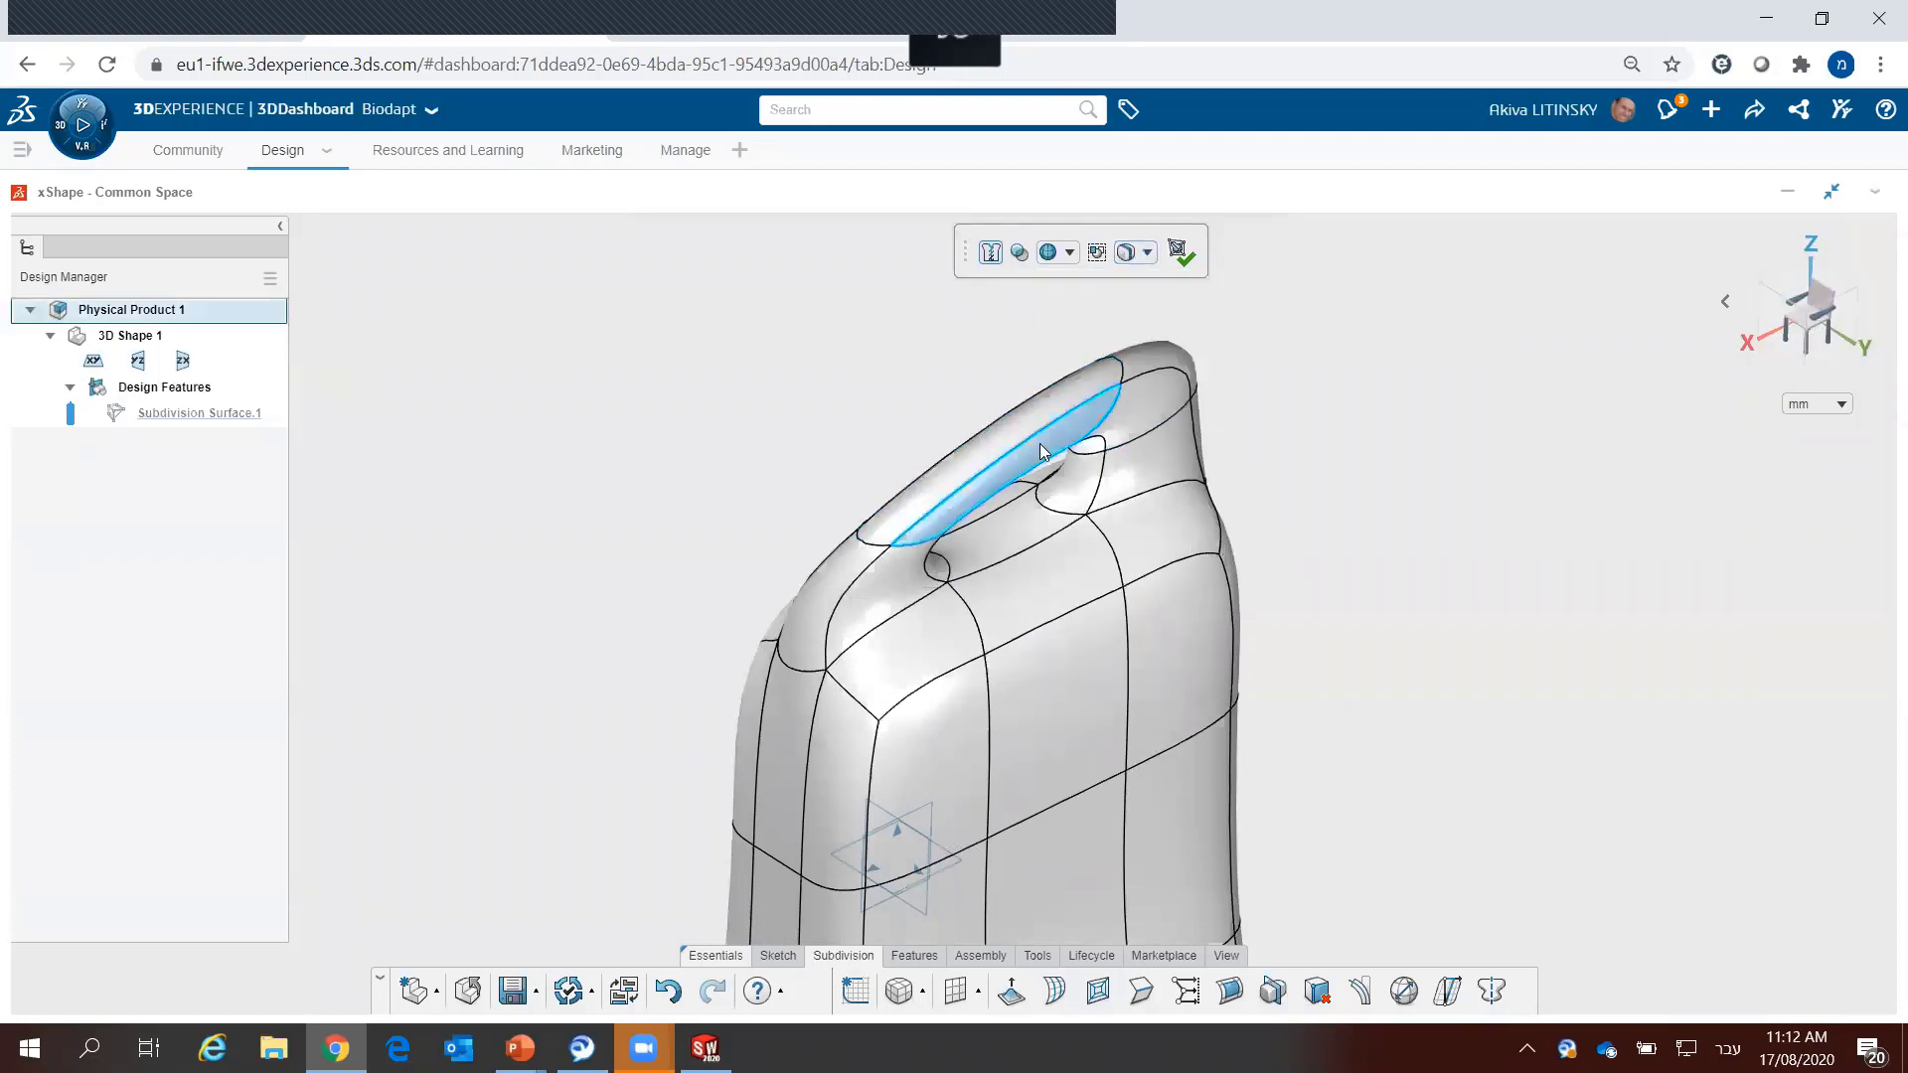
pyautogui.moveTo(1042, 524); pyautogui.dragTo(1150, 467, button='middle')
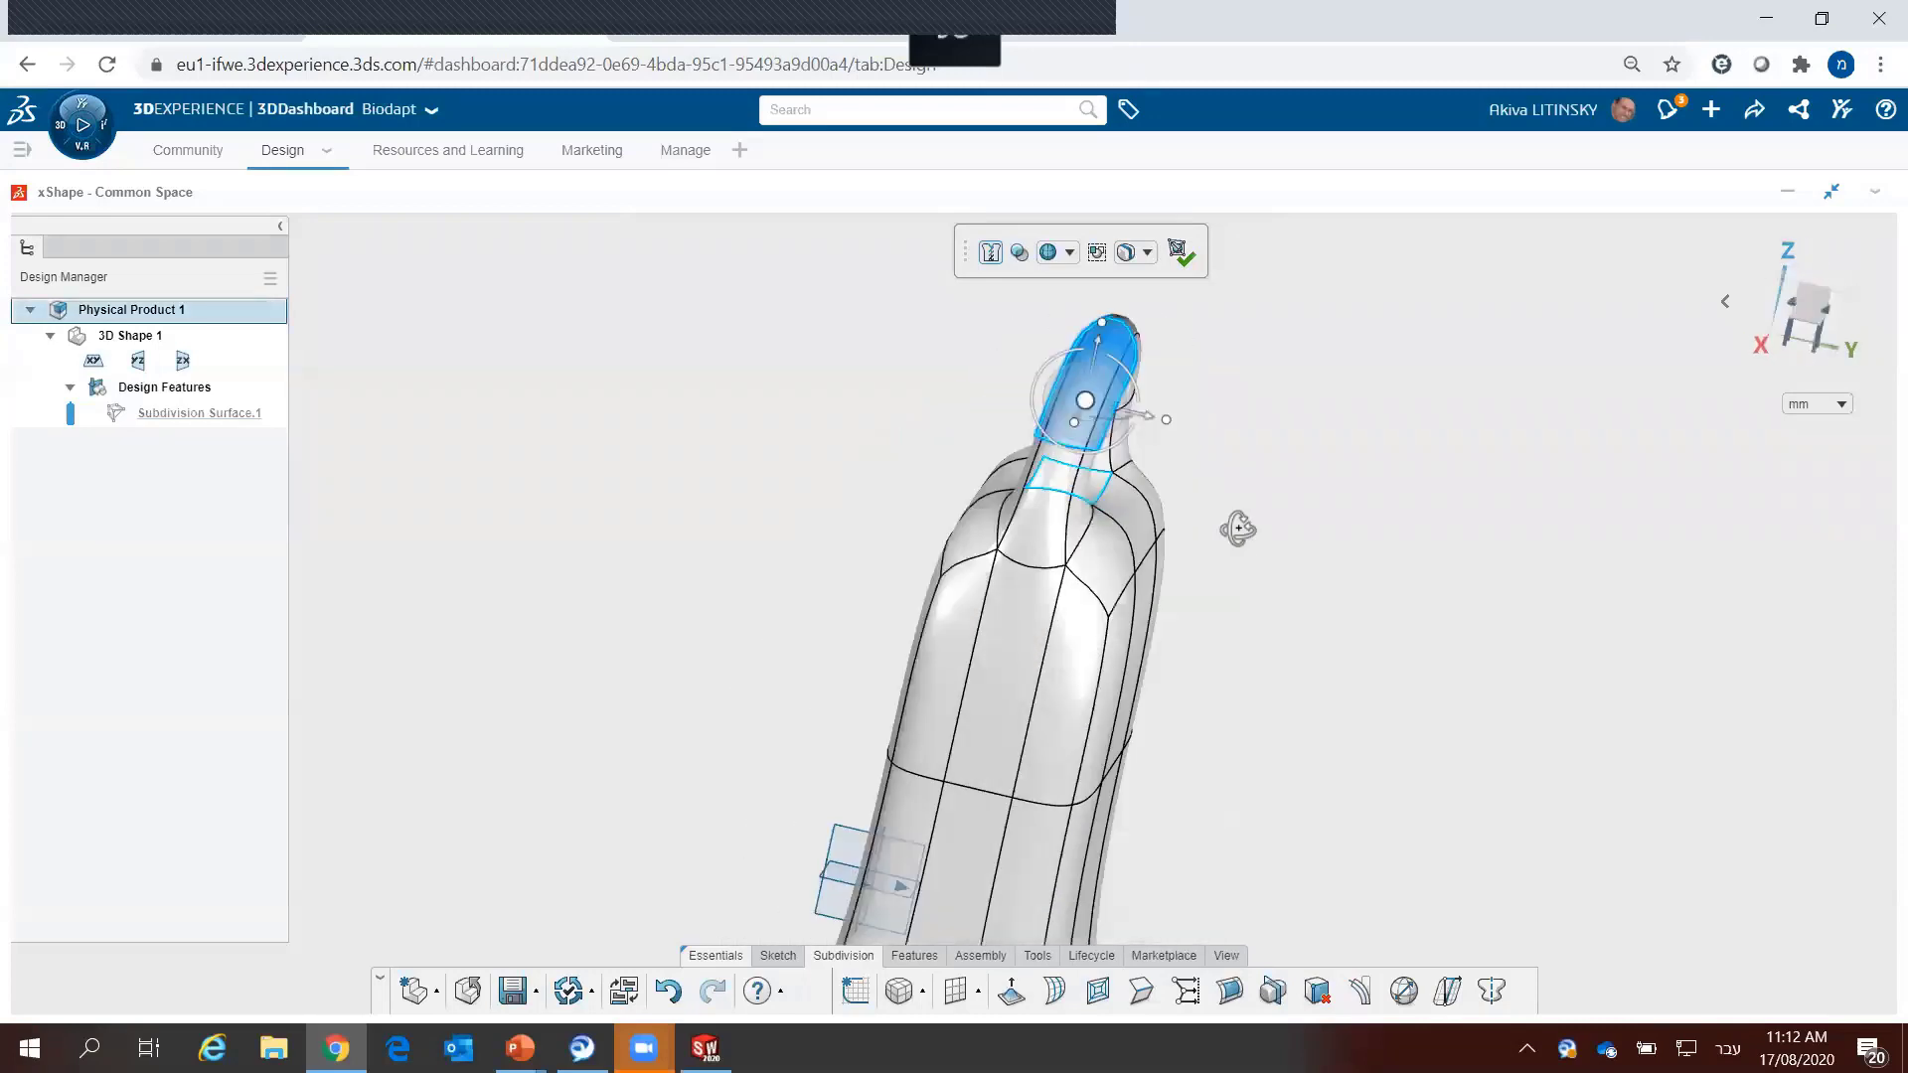
pyautogui.scroll(2, 1139, 407)
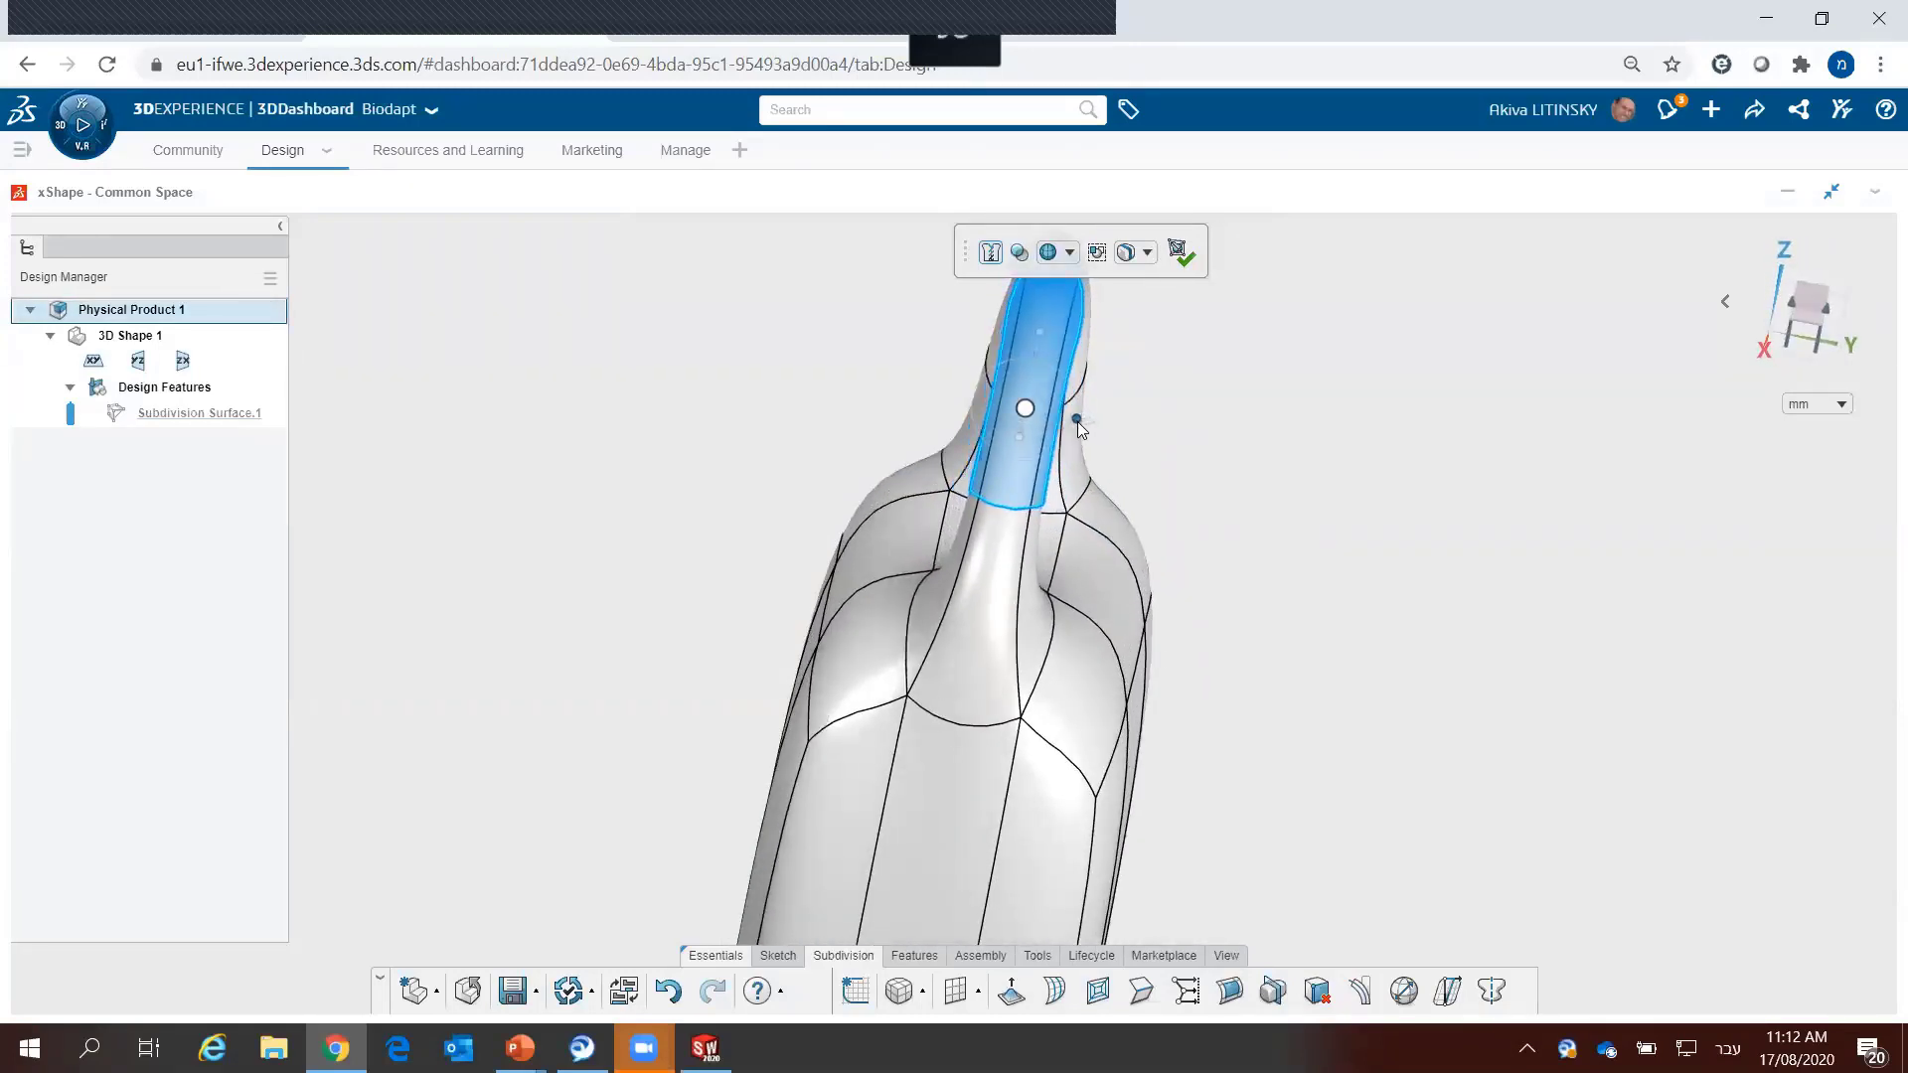
pyautogui.moveTo(1123, 497)
pyautogui.mouseDown(button='middle')
pyautogui.moveTo(938, 417)
pyautogui.moveTo(1036, 354)
pyautogui.mouseUp(button='middle')
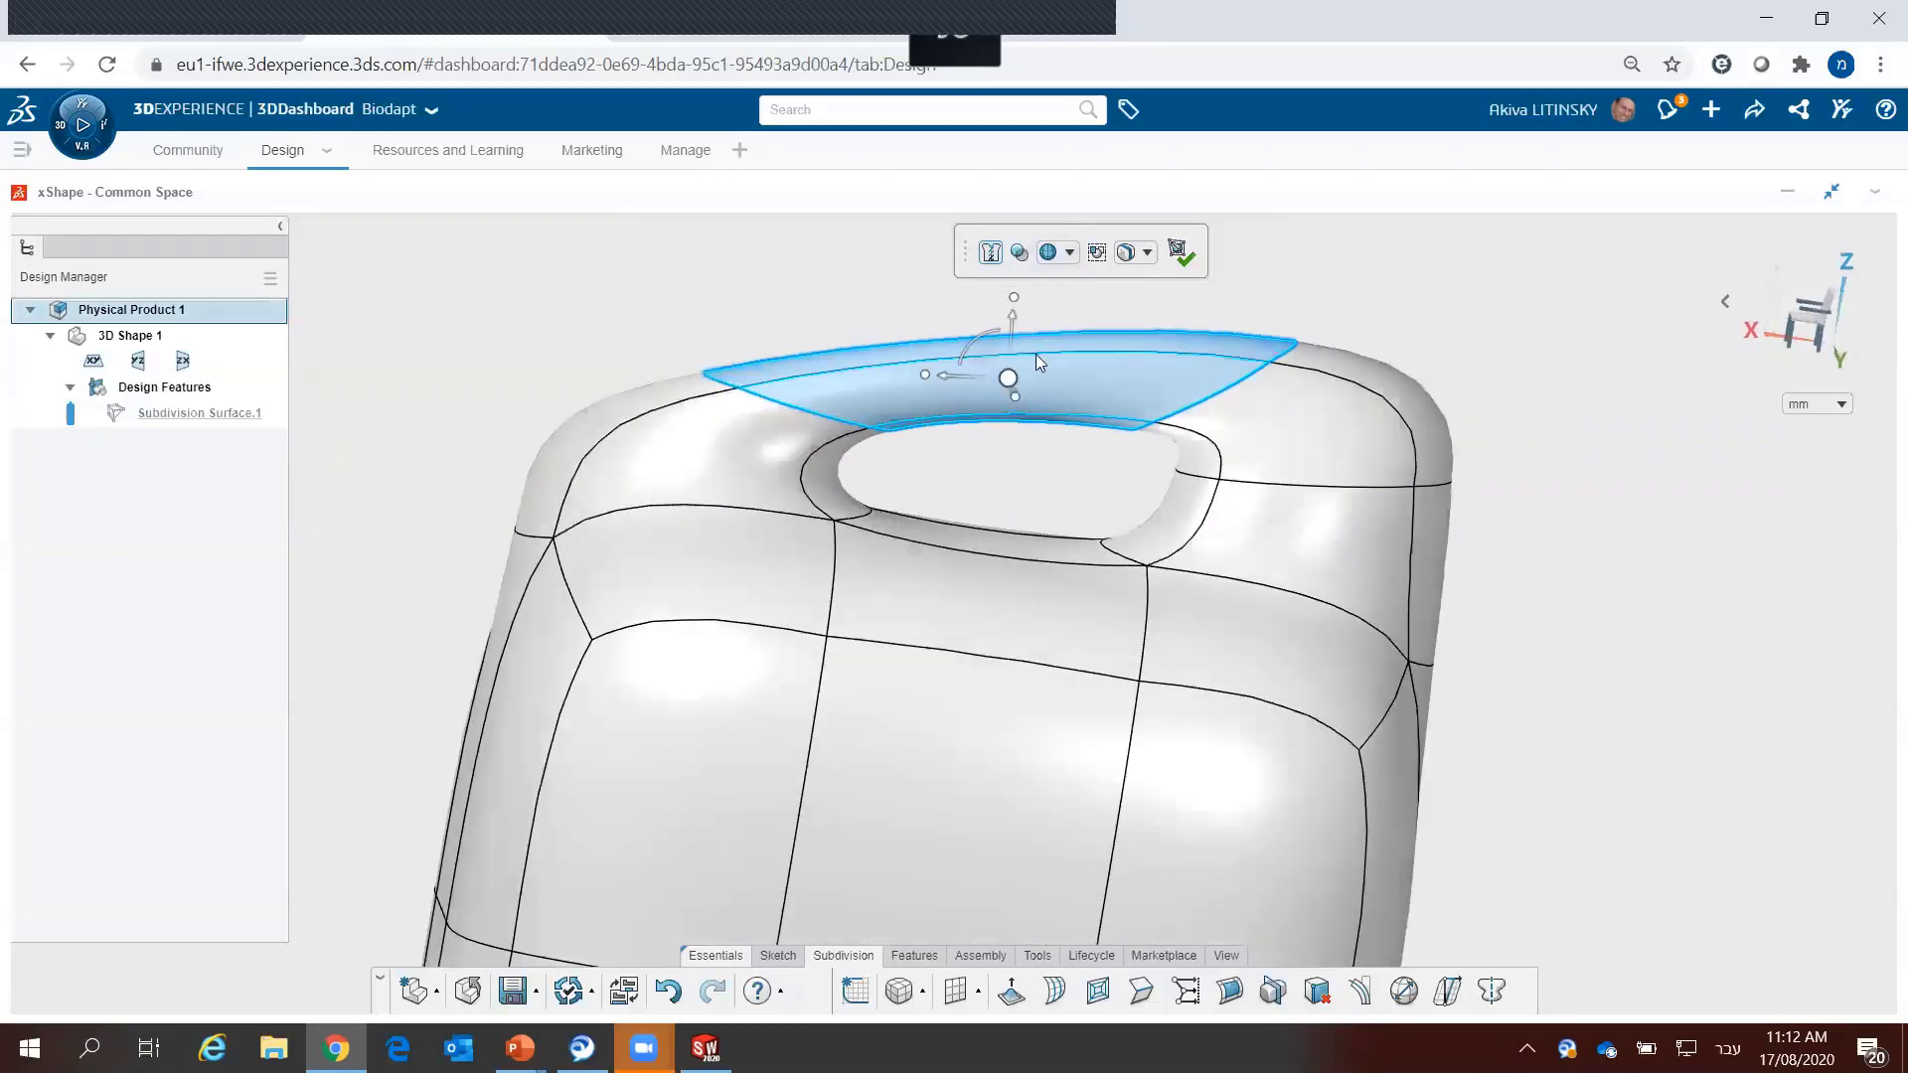
pyautogui.scroll(2, 1016, 331)
# Step: Drag the handle's top loop down to flatten it, then orbit around the body
pyautogui.moveTo(1013, 323); pyautogui.dragTo(1014, 350)
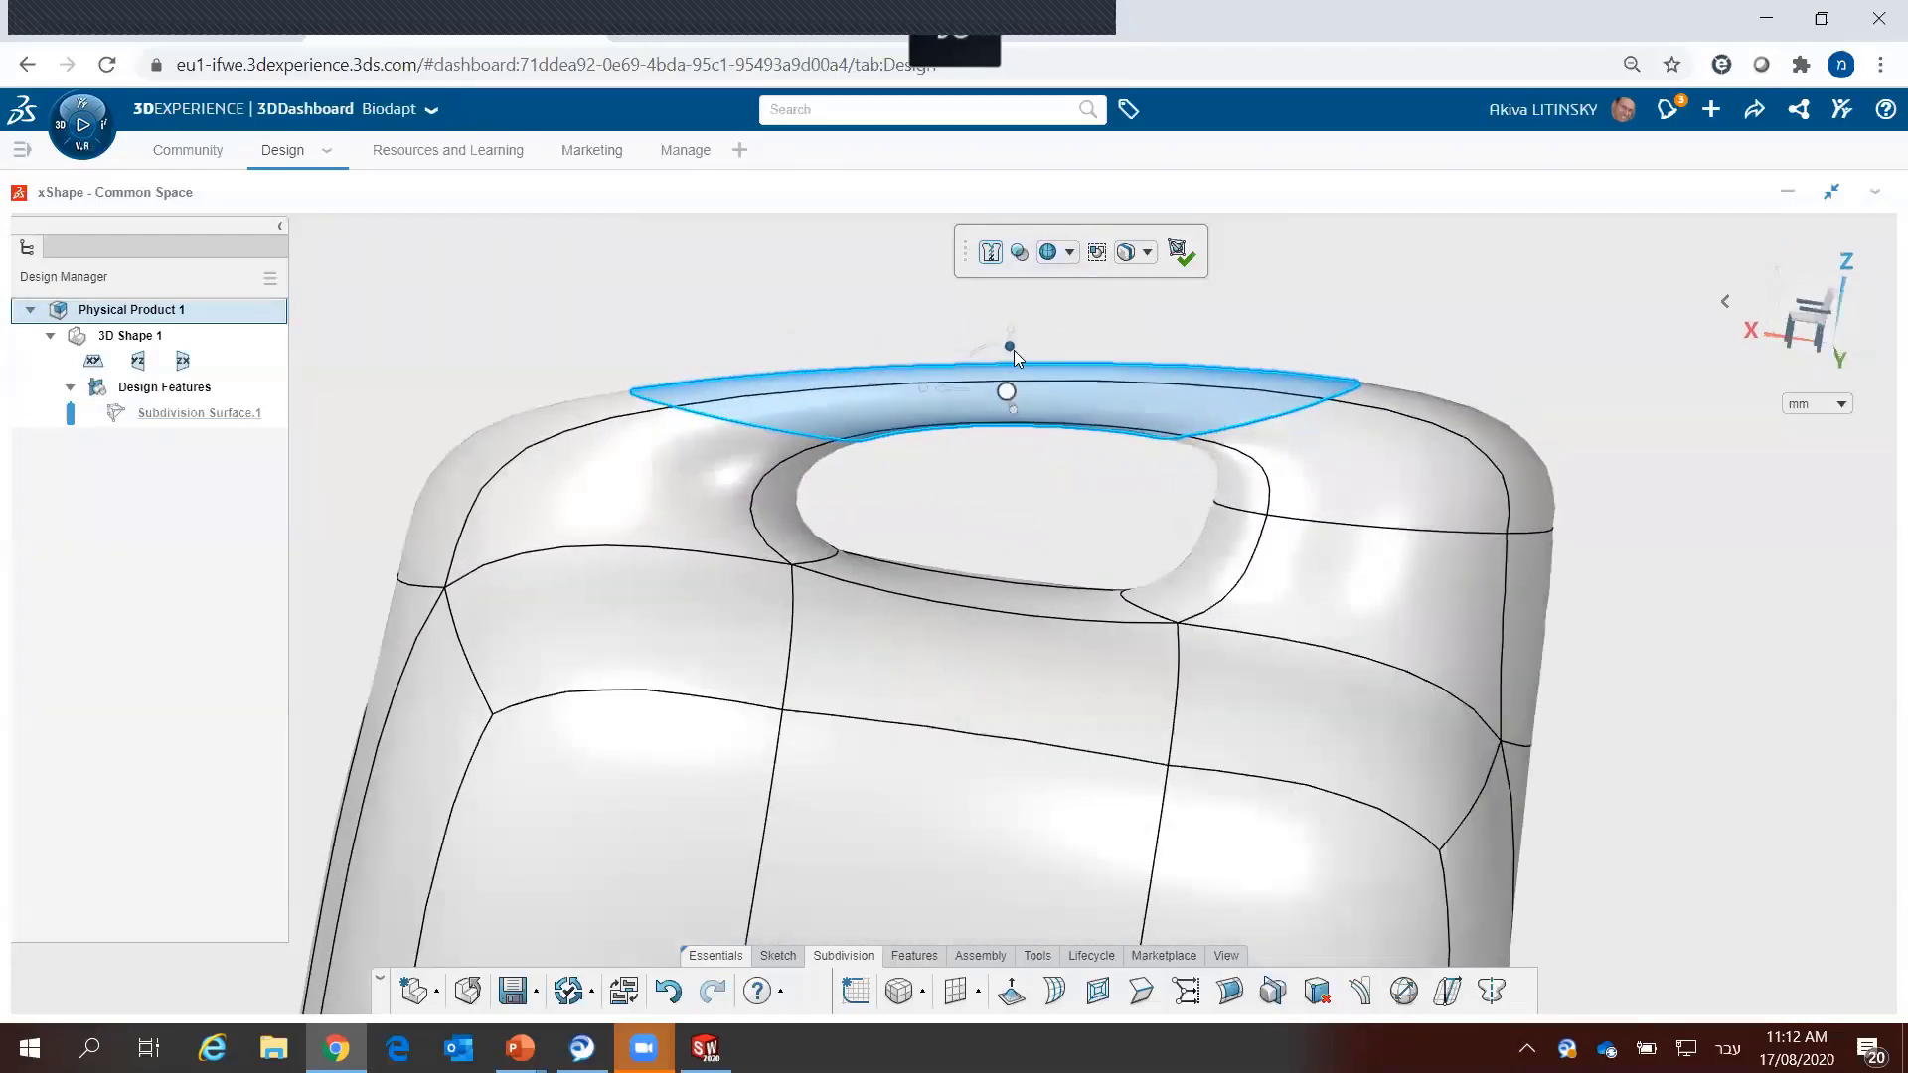
pyautogui.click(1246, 306)
pyautogui.scroll(-3, 1204, 489)
pyautogui.click(1204, 489)
pyautogui.moveTo(1205, 489)
pyautogui.mouseDown(button='middle')
pyautogui.moveTo(1005, 576)
pyautogui.moveTo(967, 630)
pyautogui.moveTo(1213, 473)
pyautogui.moveTo(1249, 406)
pyautogui.moveTo(994, 596)
pyautogui.moveTo(906, 763)
pyautogui.moveTo(915, 725)
pyautogui.moveTo(945, 767)
pyautogui.moveTo(945, 737)
pyautogui.mouseUp(button='middle')
pyautogui.scroll(-3, 994, 596)
pyautogui.scroll(-2, 934, 726)
pyautogui.scroll(3, 944, 724)
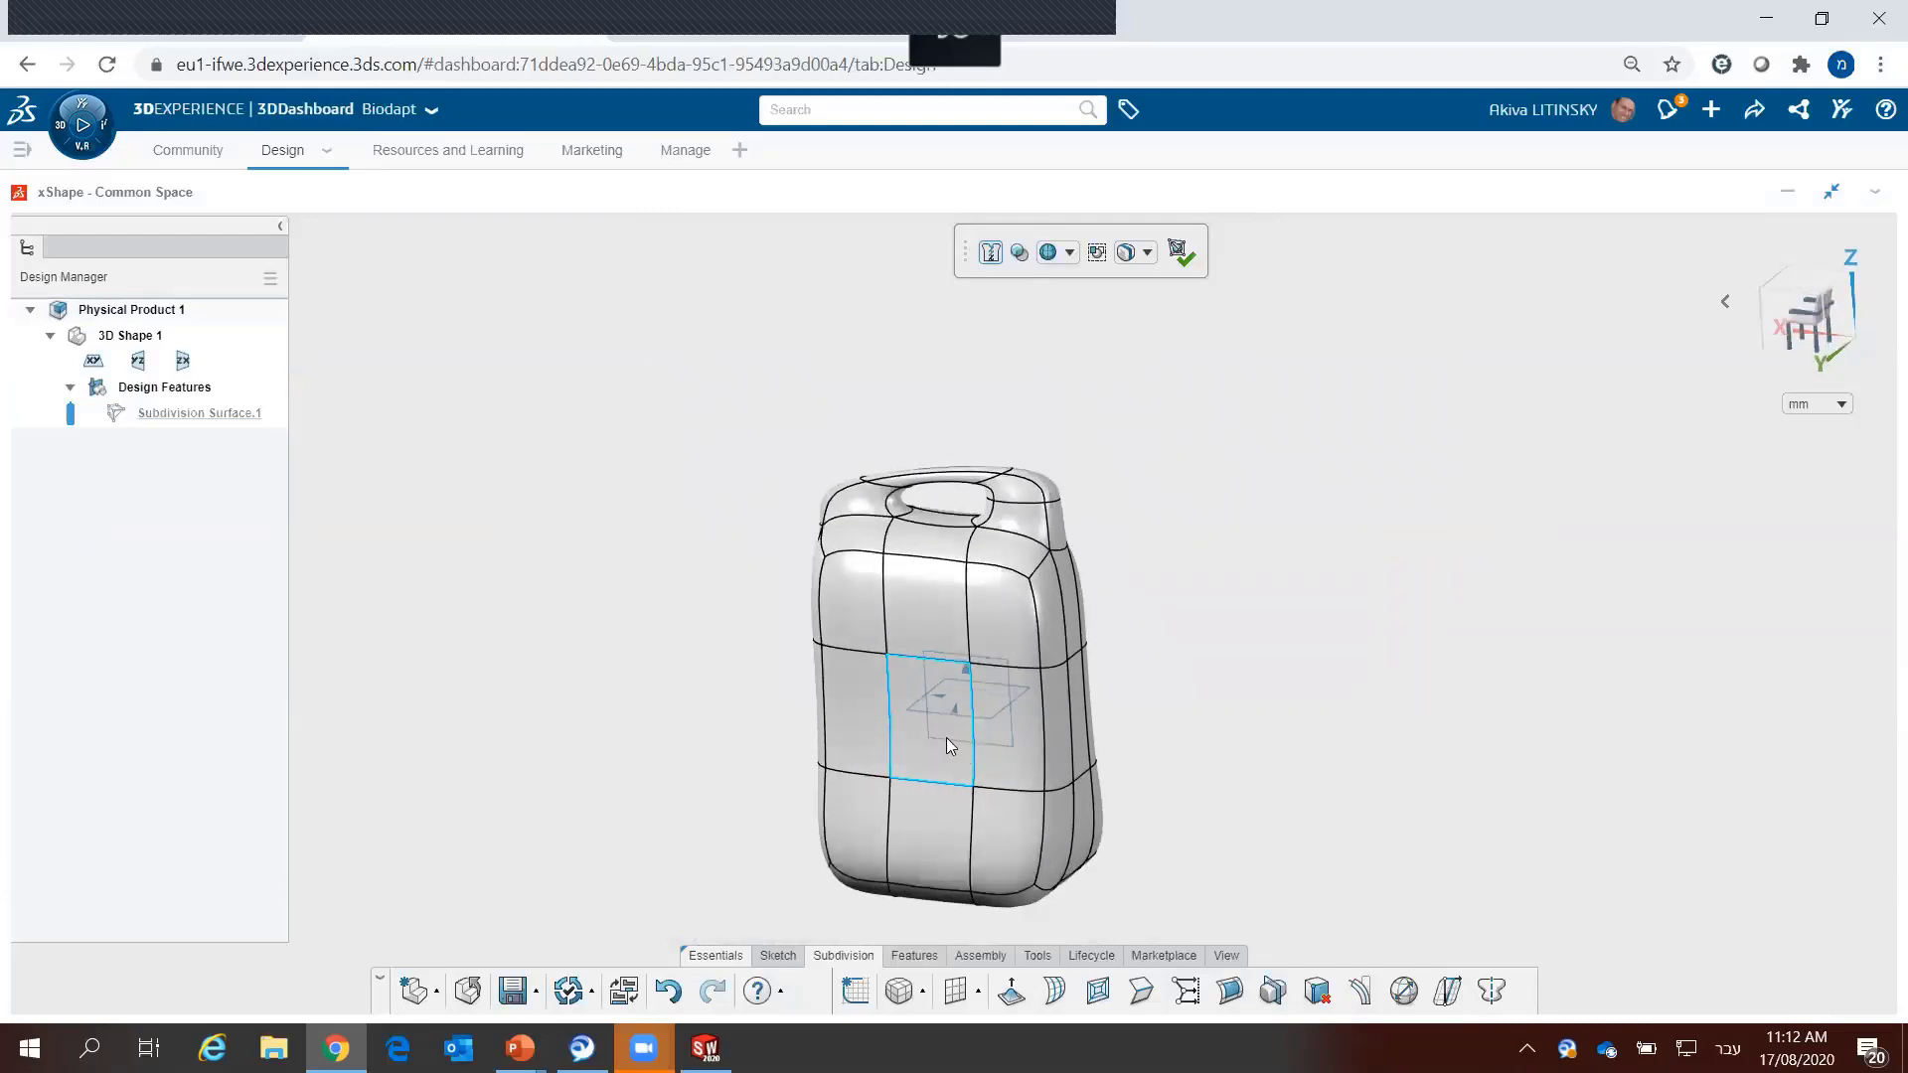
# Step: Insert one vertical edge loop through the box's front faces and confirm it
pyautogui.click(1062, 989)
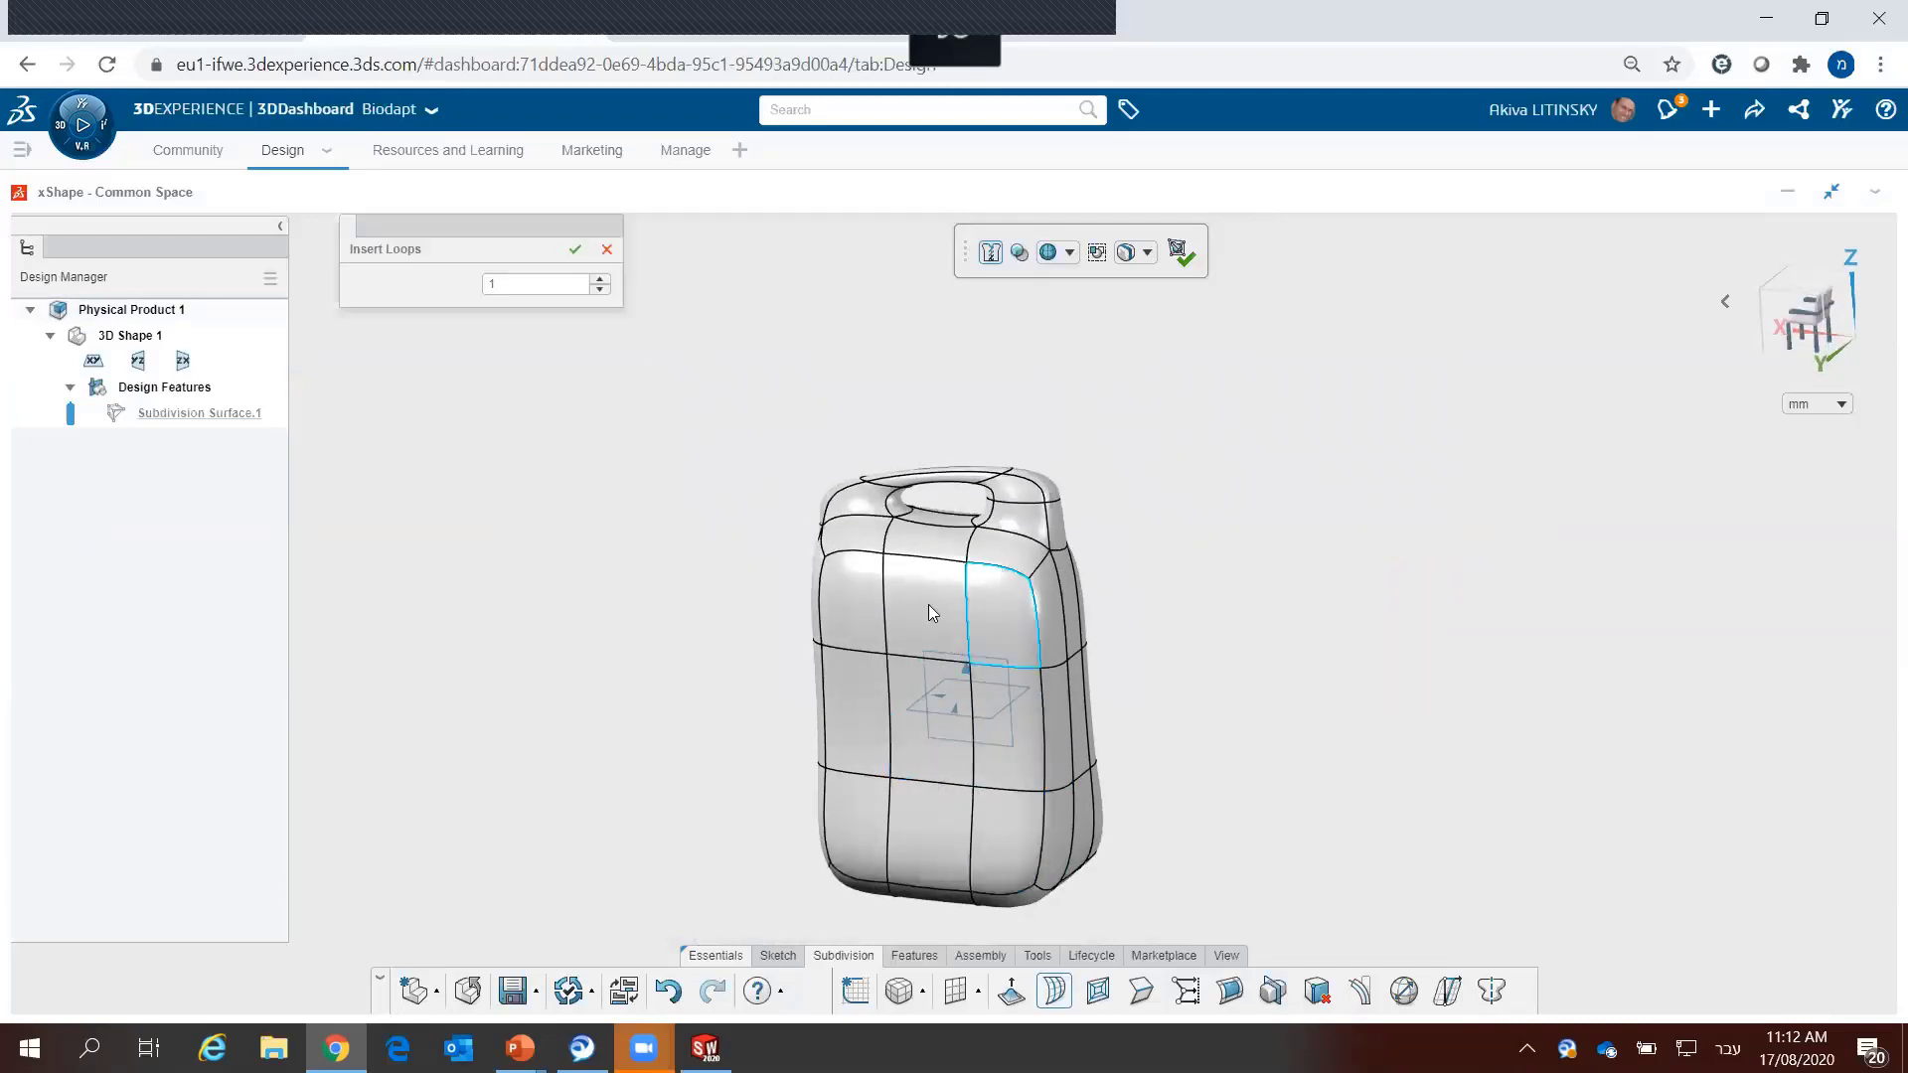
pyautogui.click(930, 564)
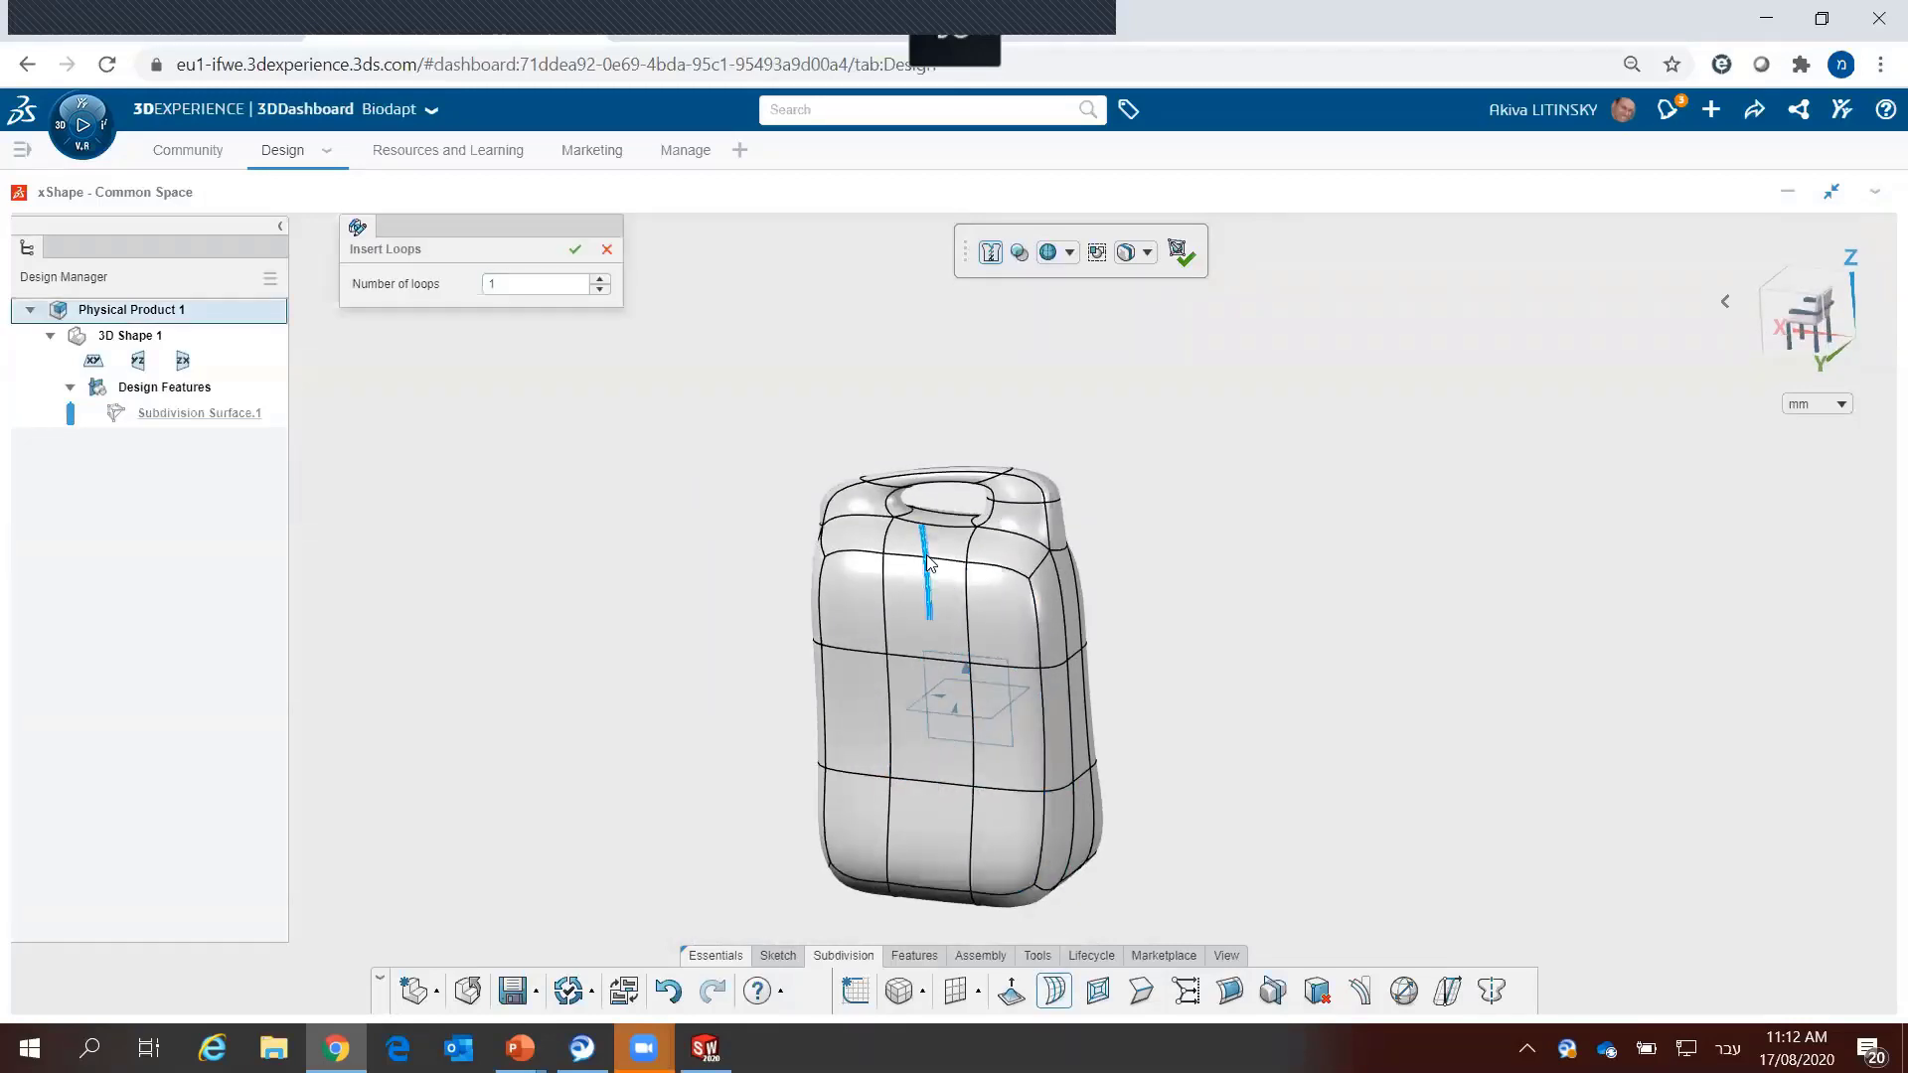
pyautogui.click(935, 668)
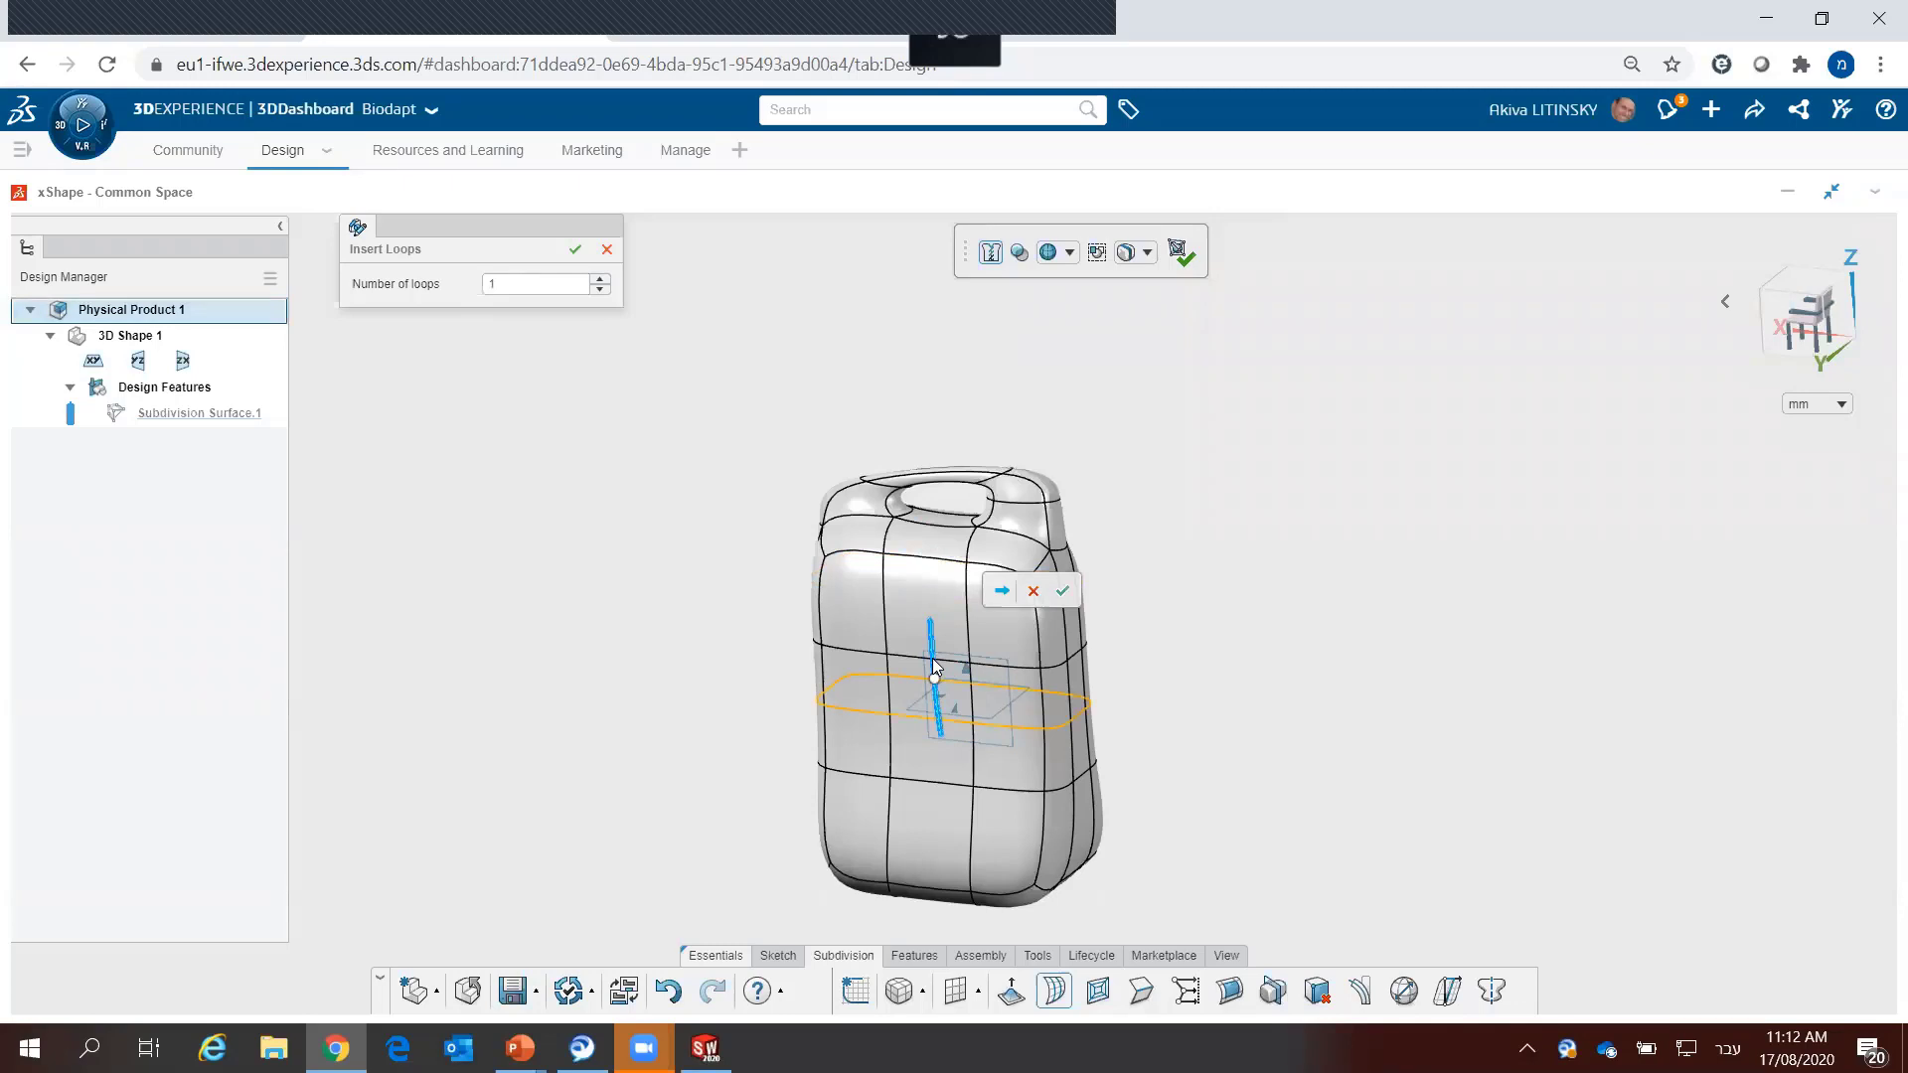
pyautogui.moveTo(1025, 712); pyautogui.dragTo(914, 651, button='middle')
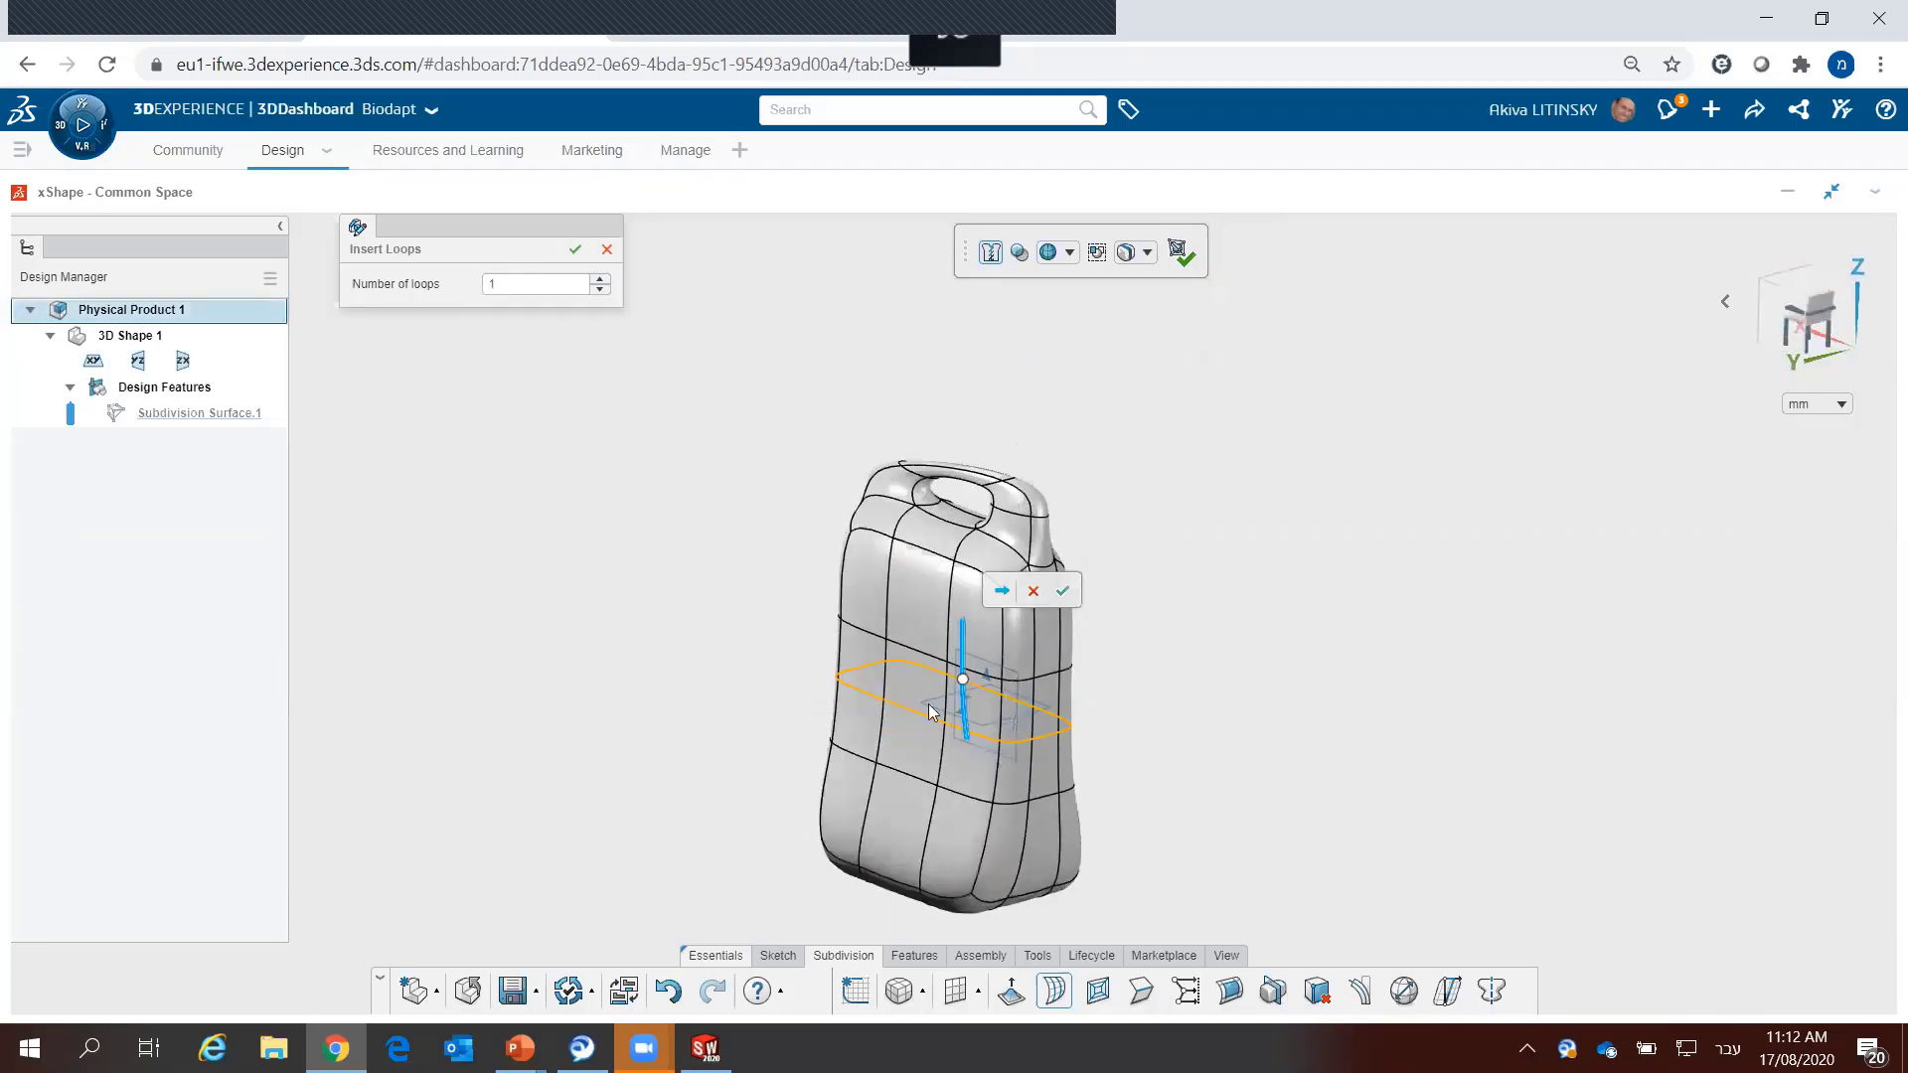
pyautogui.click(919, 657)
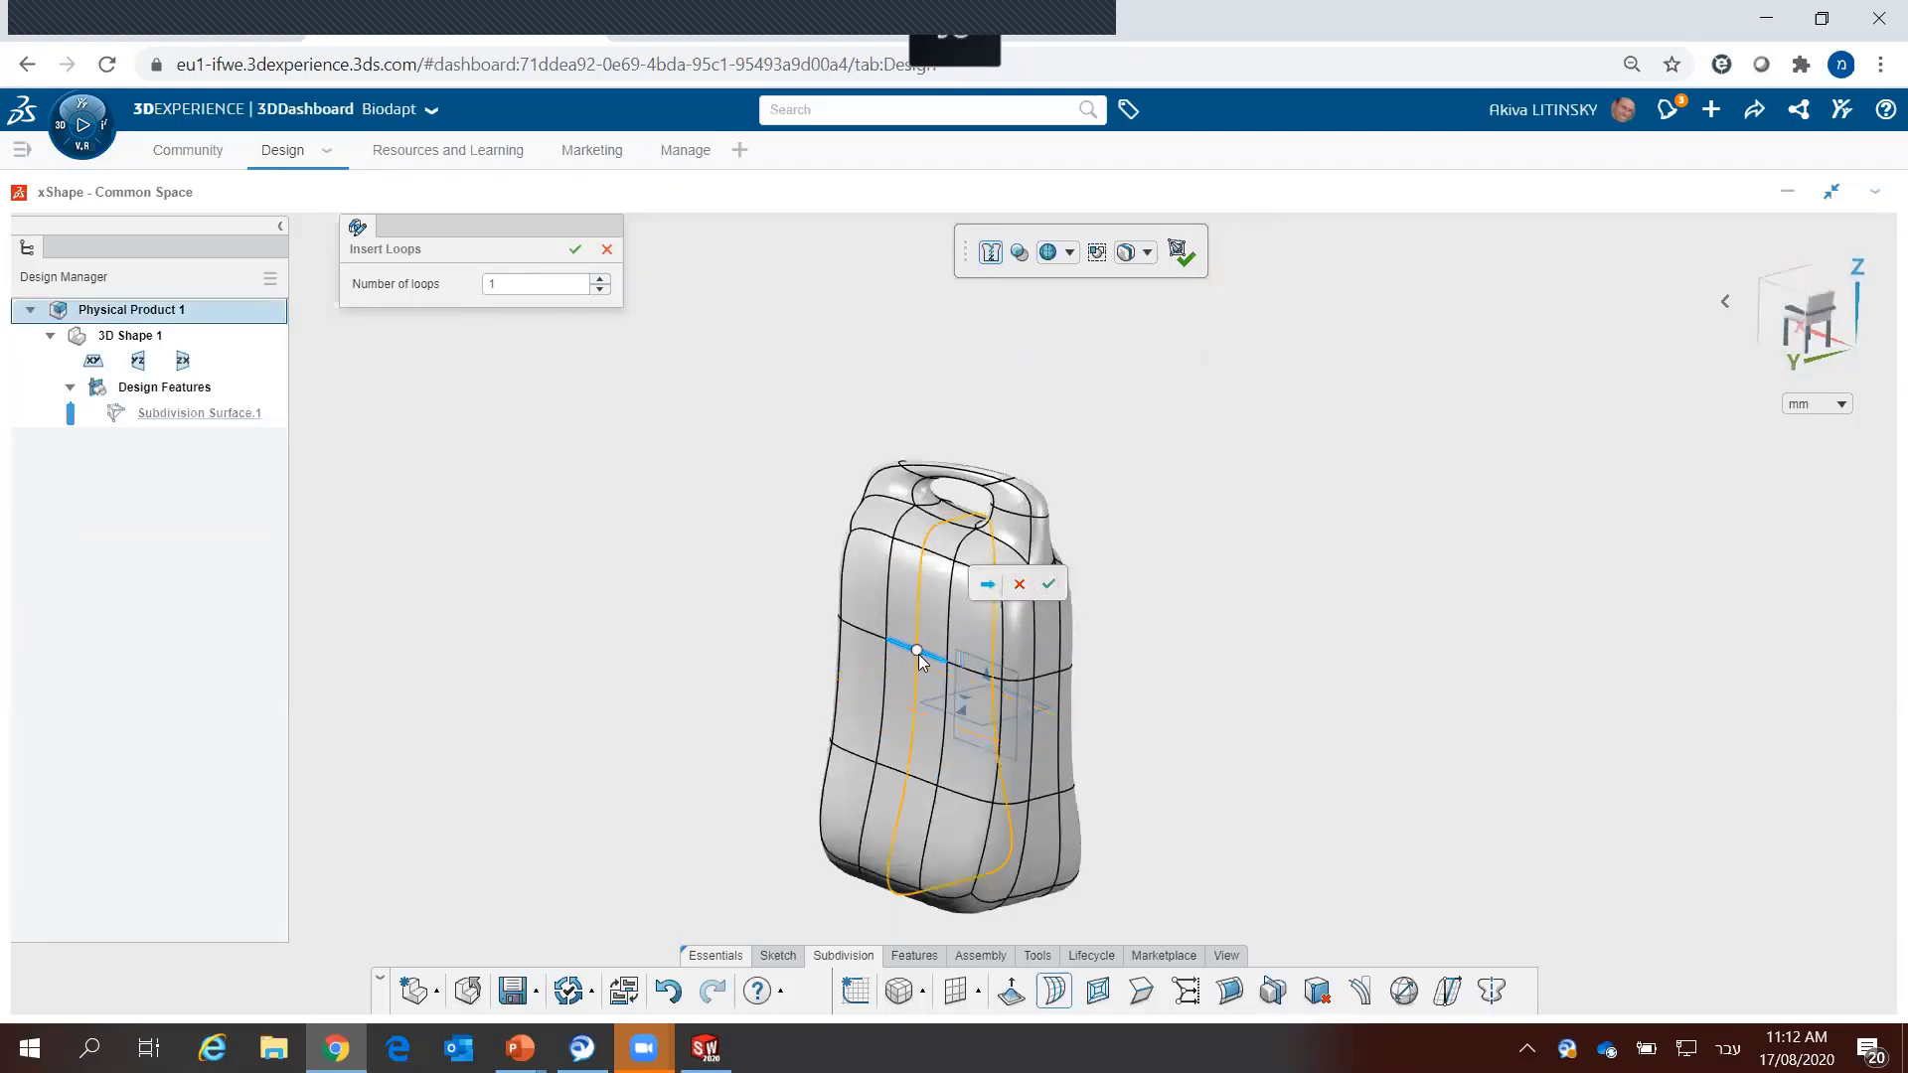
pyautogui.click(1049, 583)
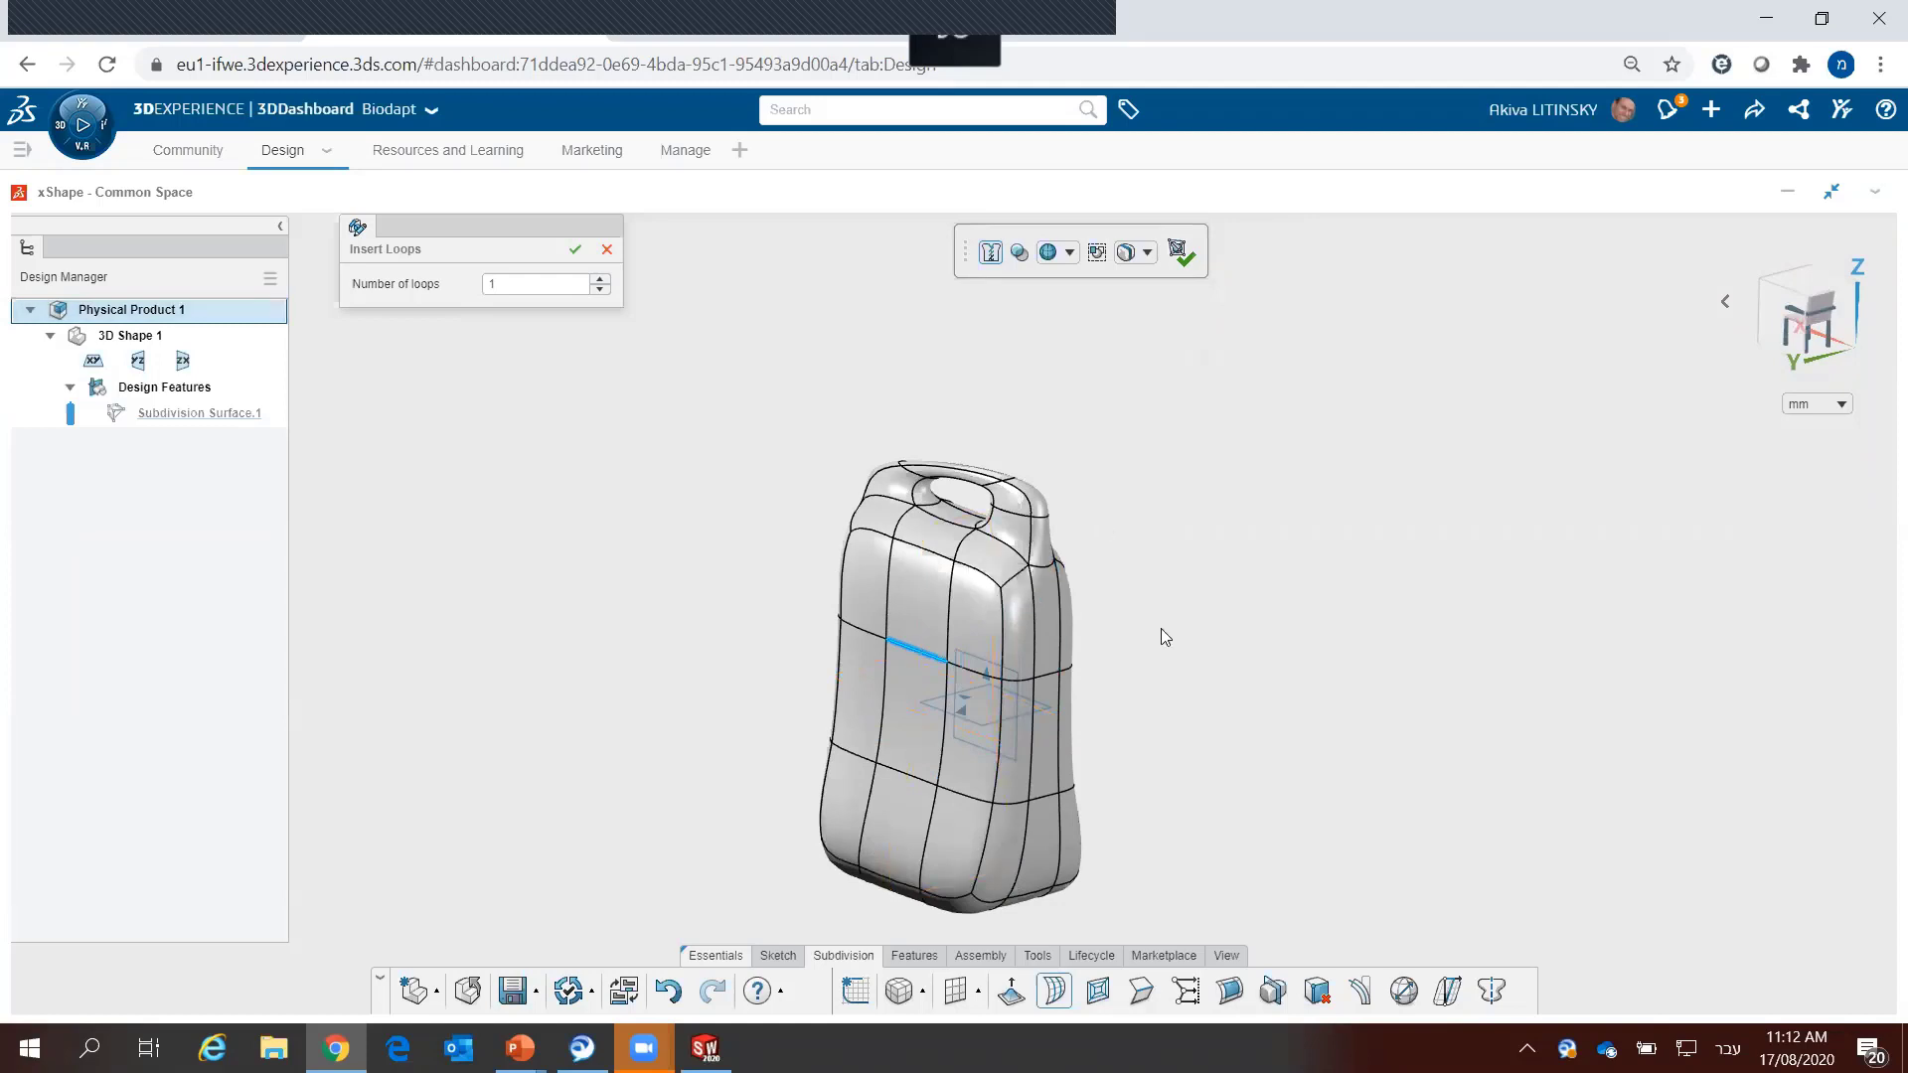
pyautogui.moveTo(1160, 608)
pyautogui.mouseDown(button='middle')
pyautogui.moveTo(1133, 669)
pyautogui.moveTo(1189, 669)
pyautogui.moveTo(1154, 715)
pyautogui.mouseUp(button='middle')
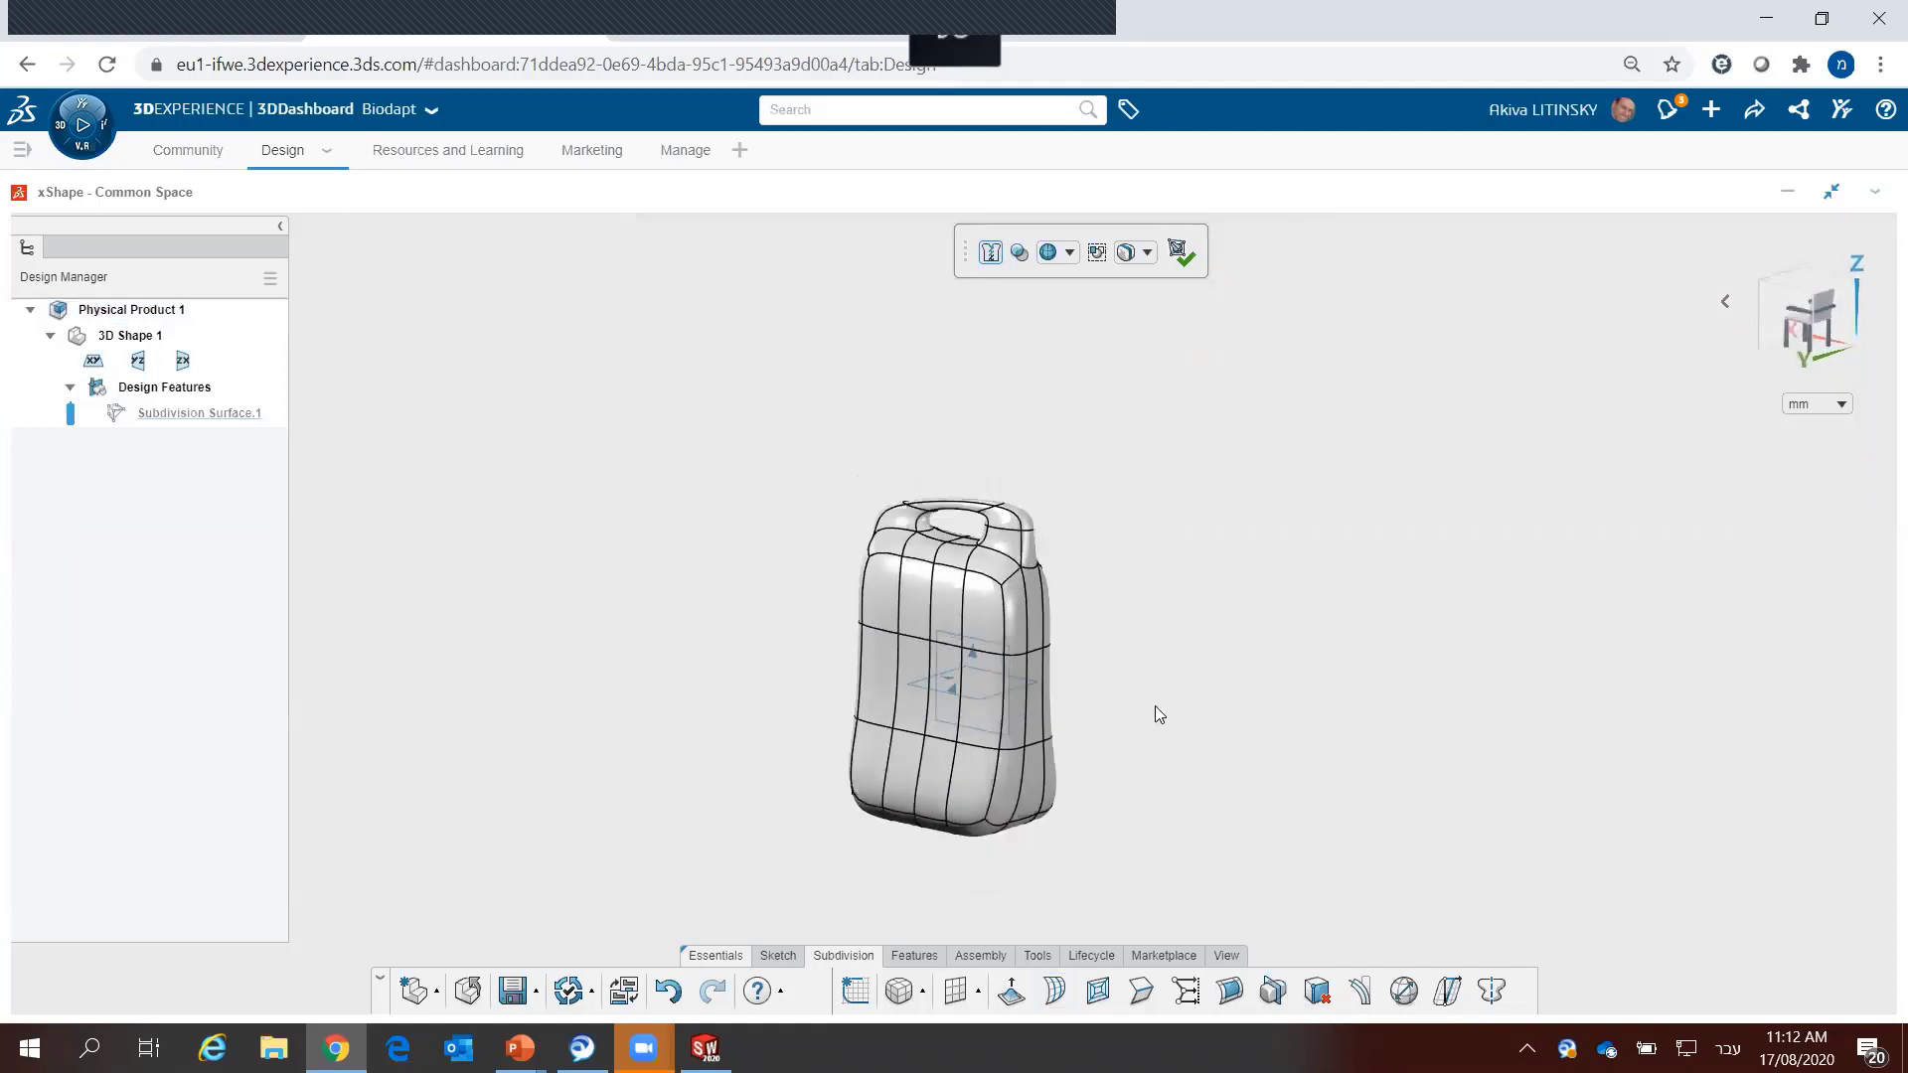
# Step: Switch to individual face selection and subdivide a block of front faces
pyautogui.click(949, 577)
pyautogui.click(907, 676)
pyautogui.doubleClick(907, 676)
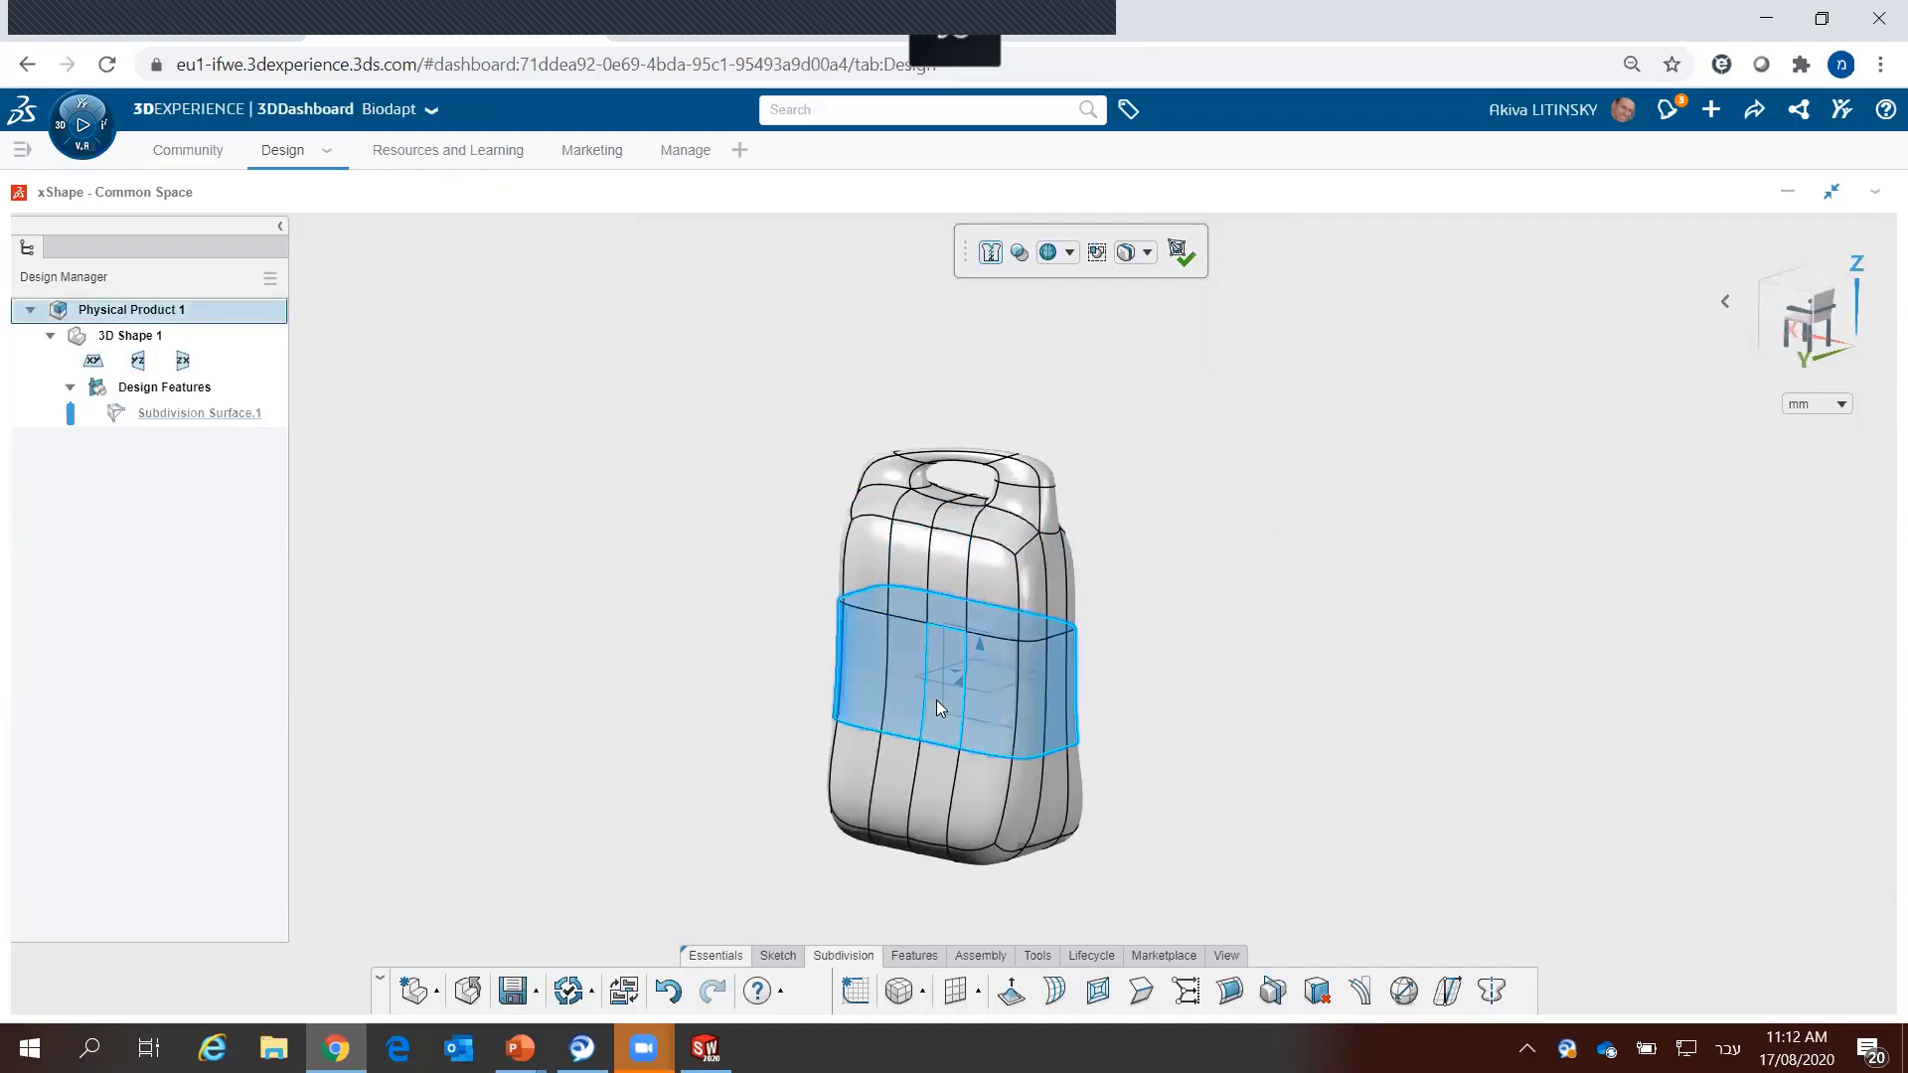
pyautogui.click(1292, 600)
pyautogui.click(1150, 253)
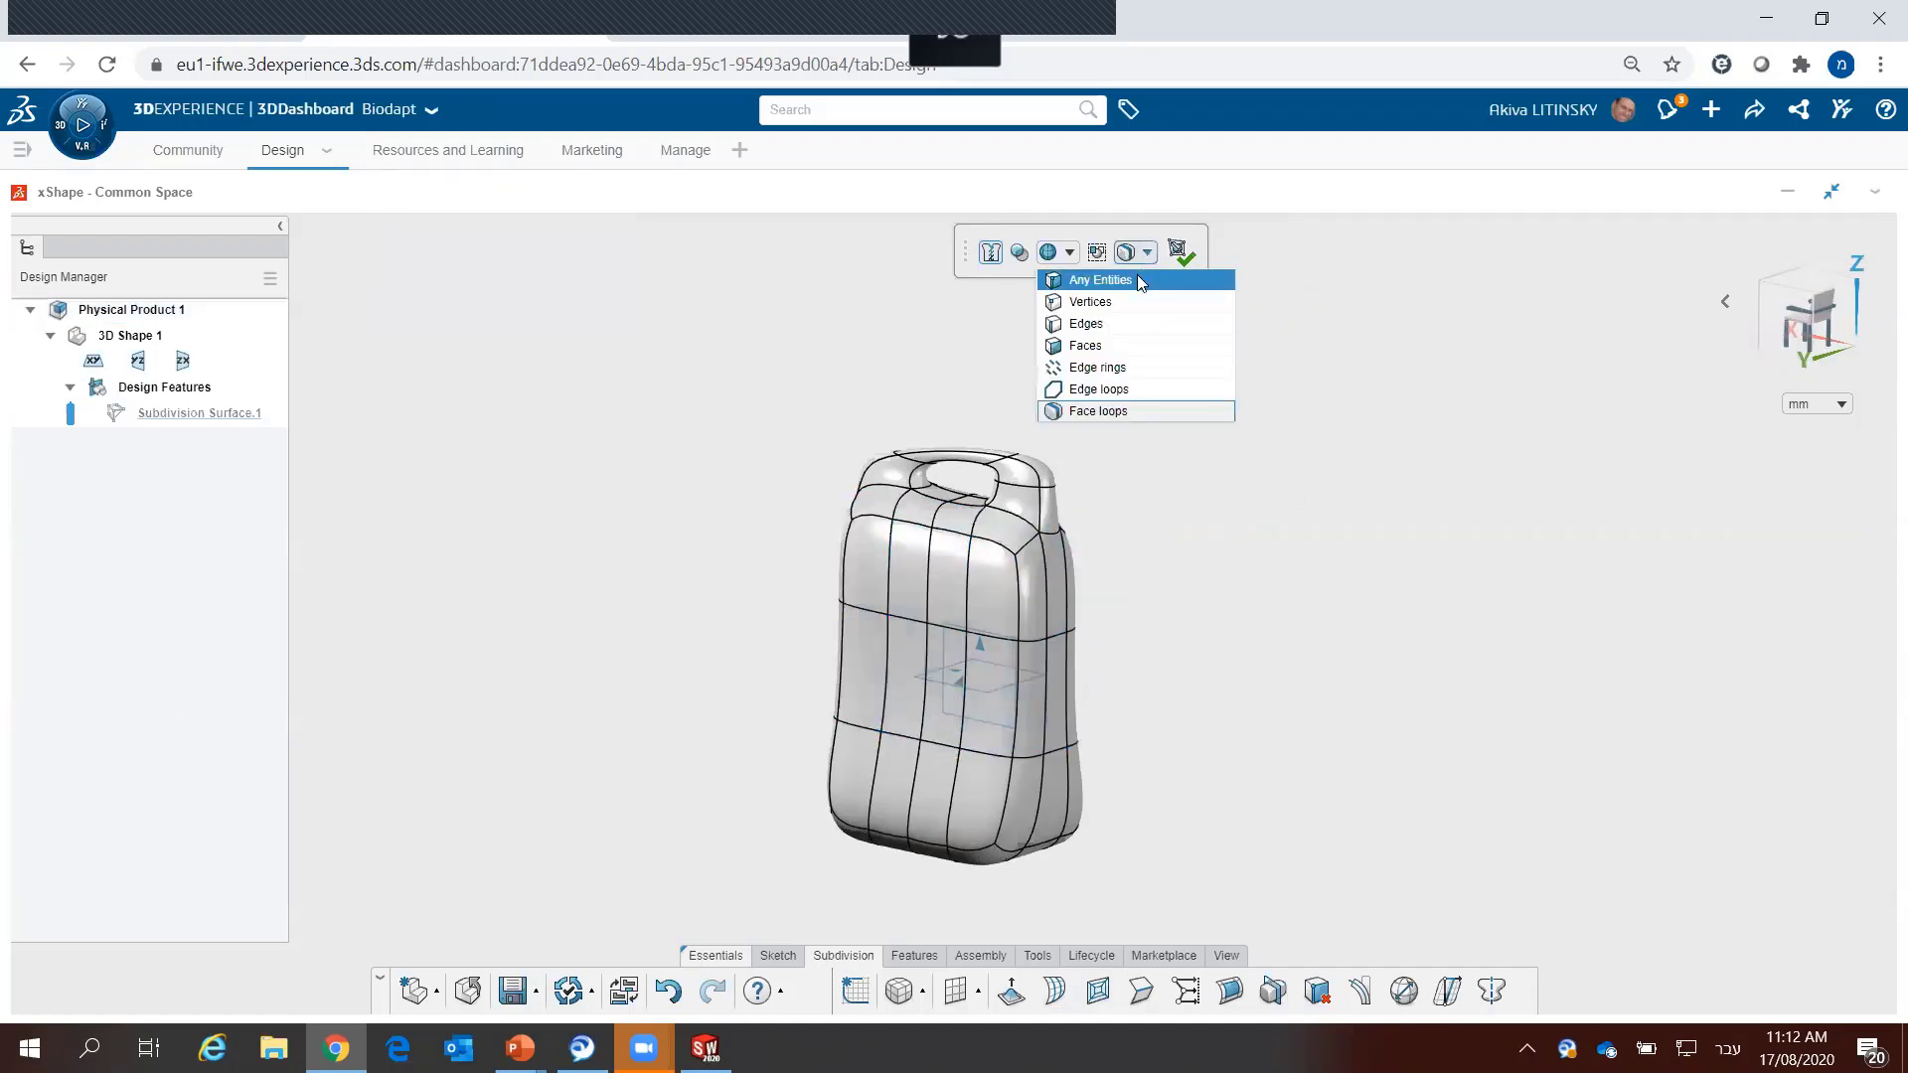
pyautogui.click(1083, 349)
pyautogui.click(949, 577)
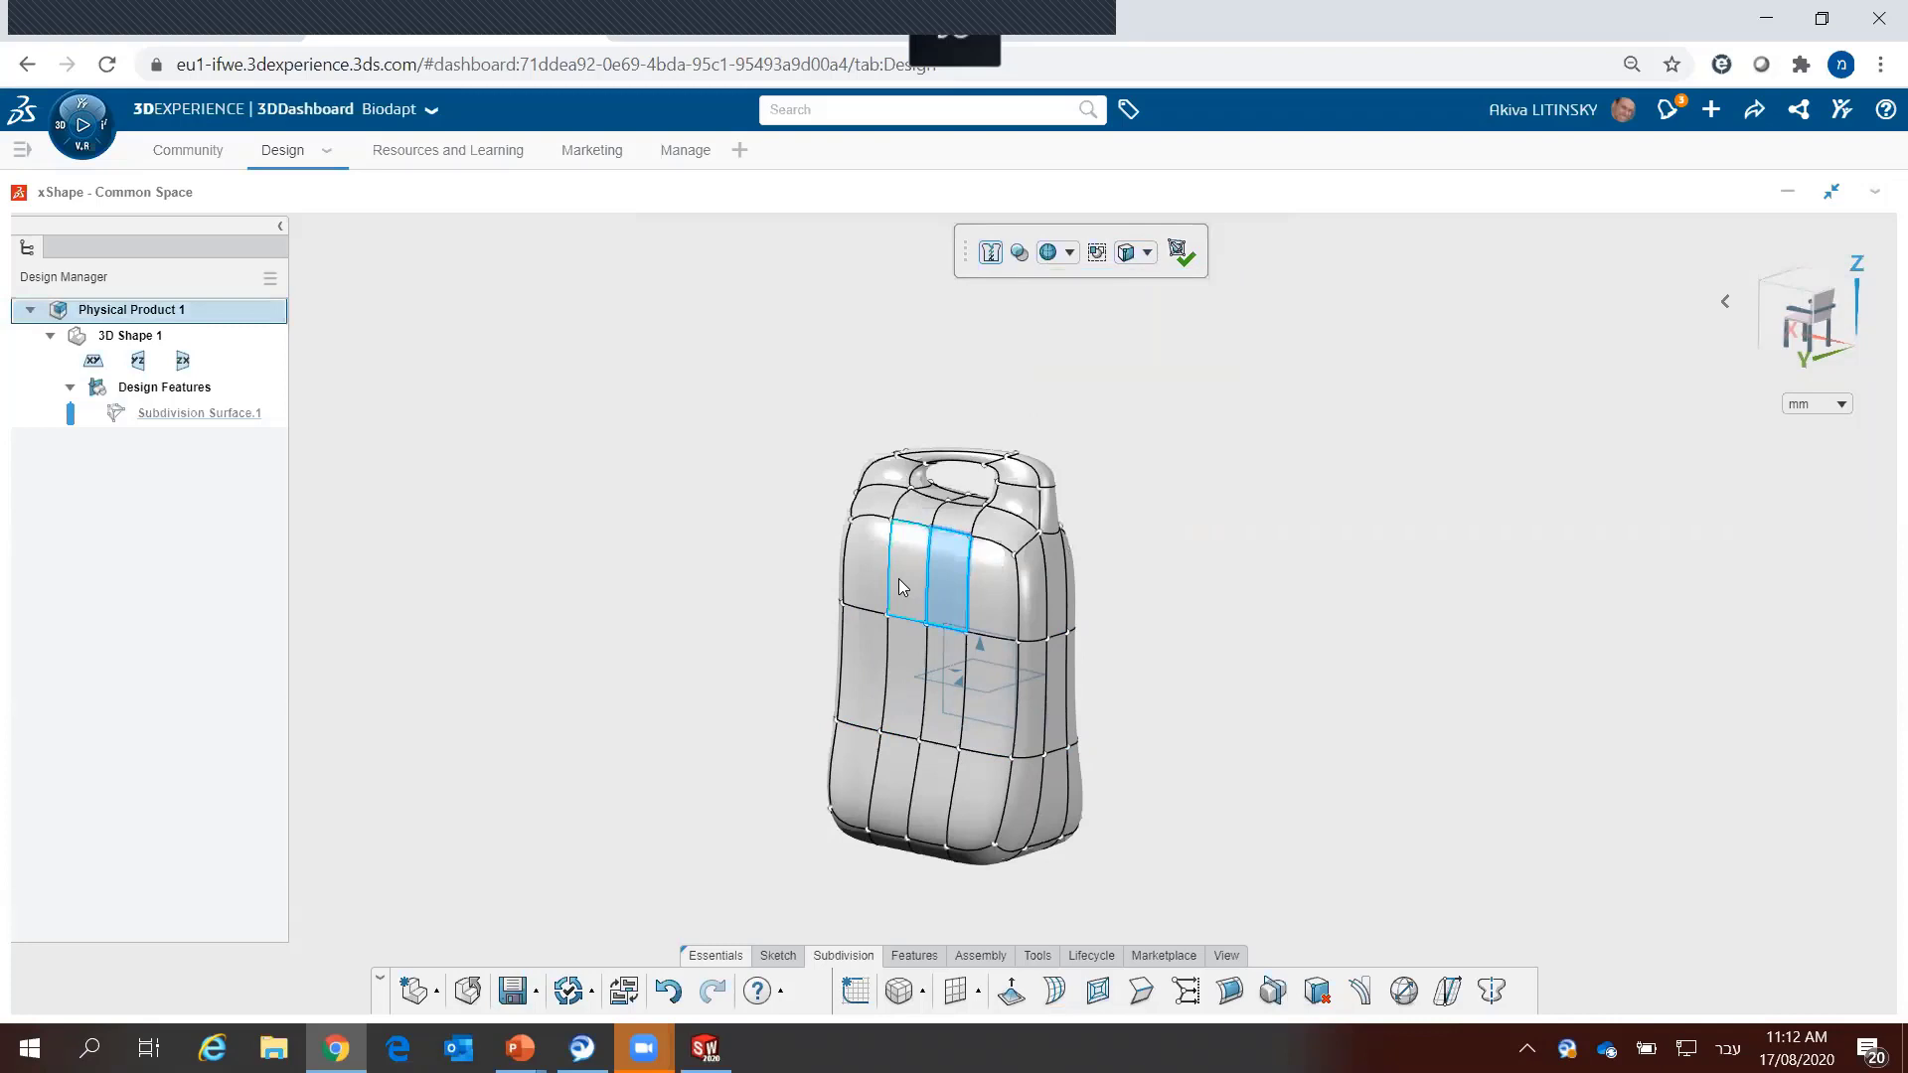
pyautogui.keyDown('ctrl'); pyautogui.click(899, 676); pyautogui.keyUp('ctrl')
pyautogui.keyDown('ctrl'); pyautogui.click(955, 696); pyautogui.keyUp('ctrl')
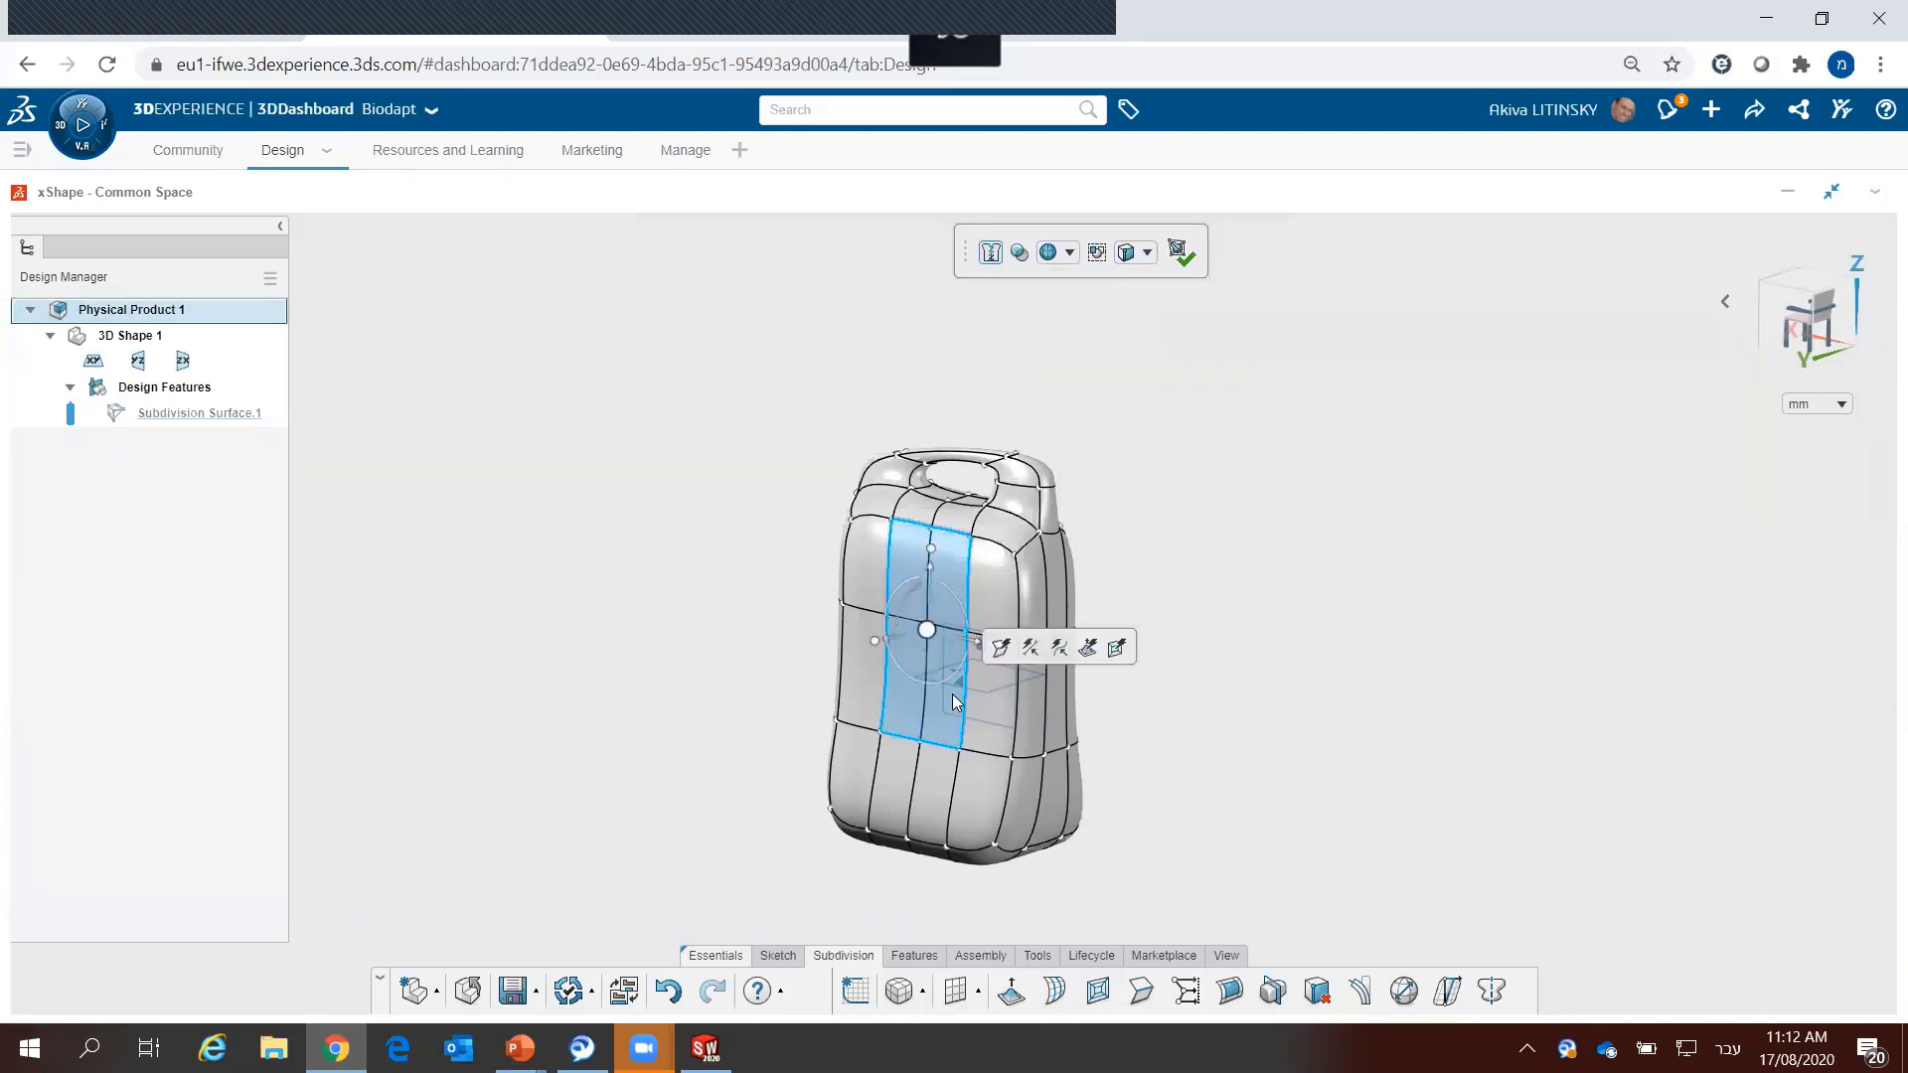
pyautogui.keyDown('ctrl'); pyautogui.click(989, 695); pyautogui.keyUp('ctrl')
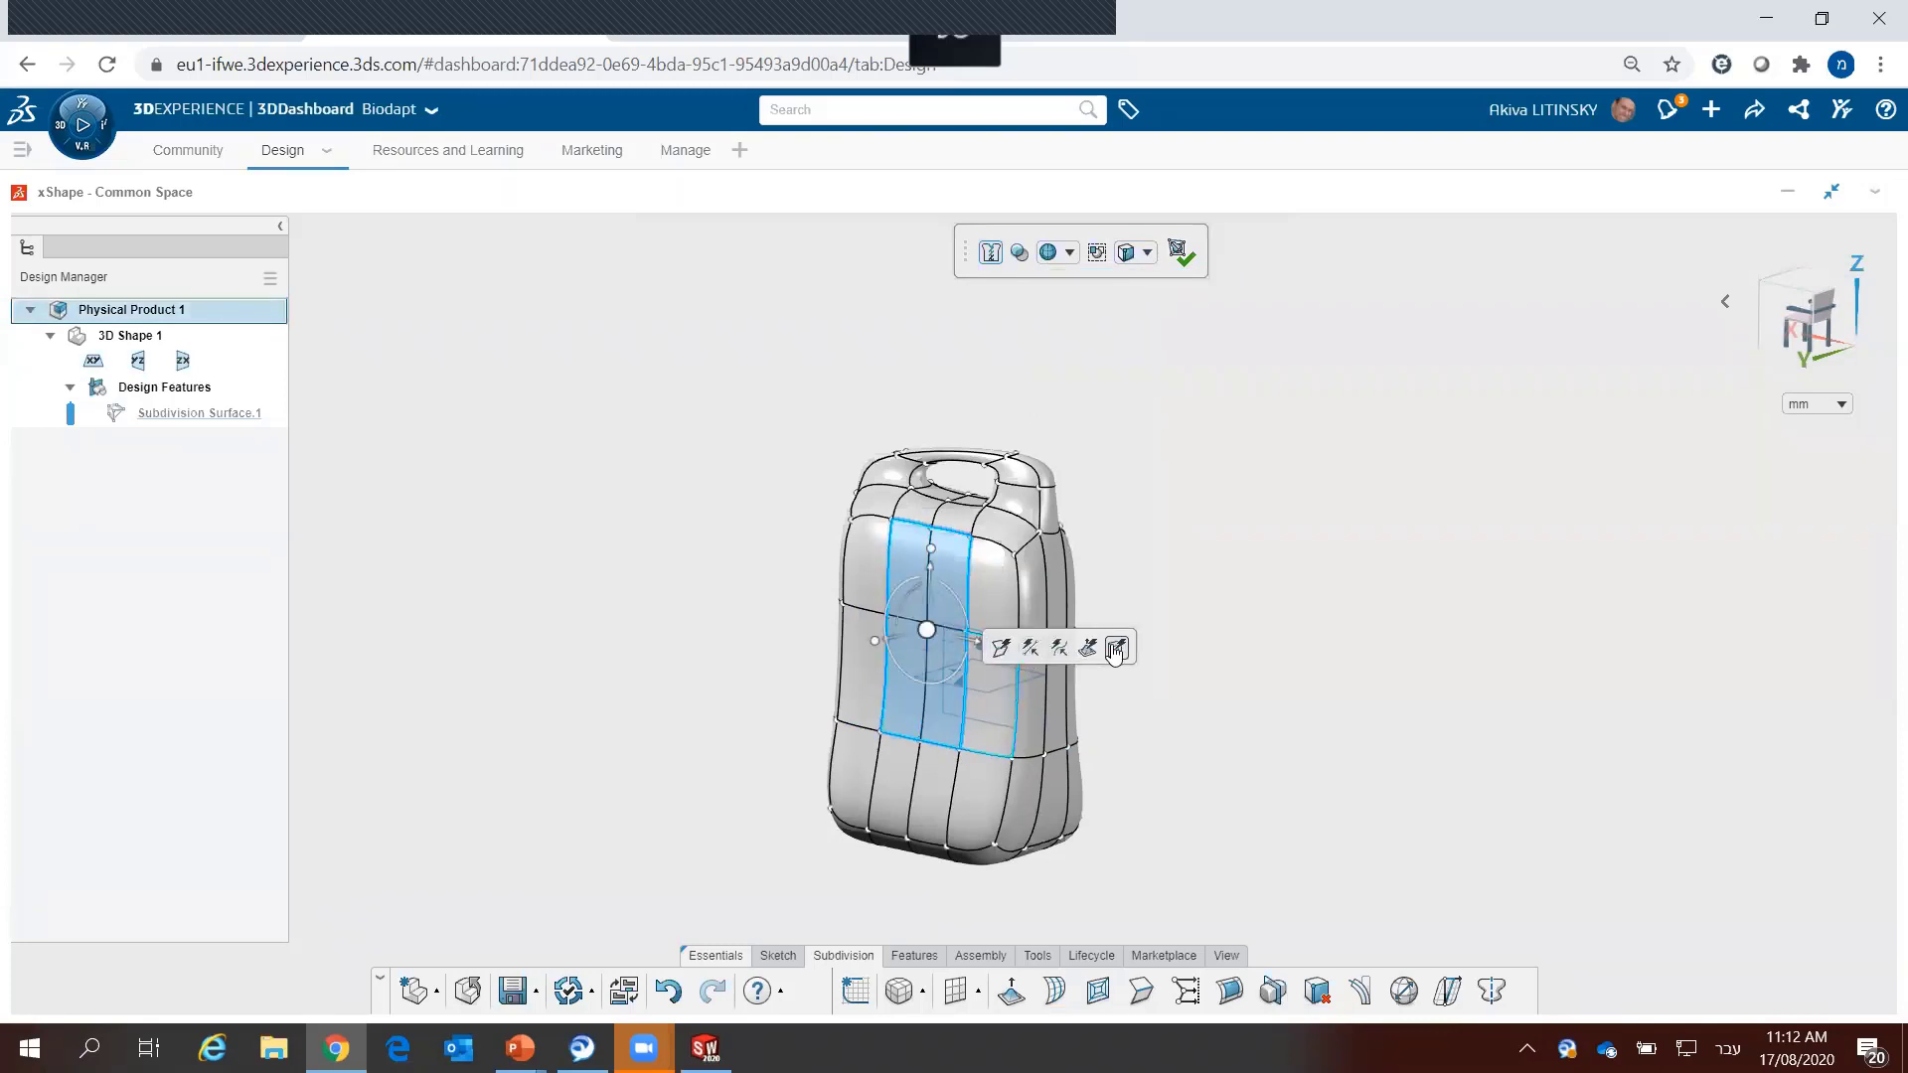
pyautogui.click(1115, 649)
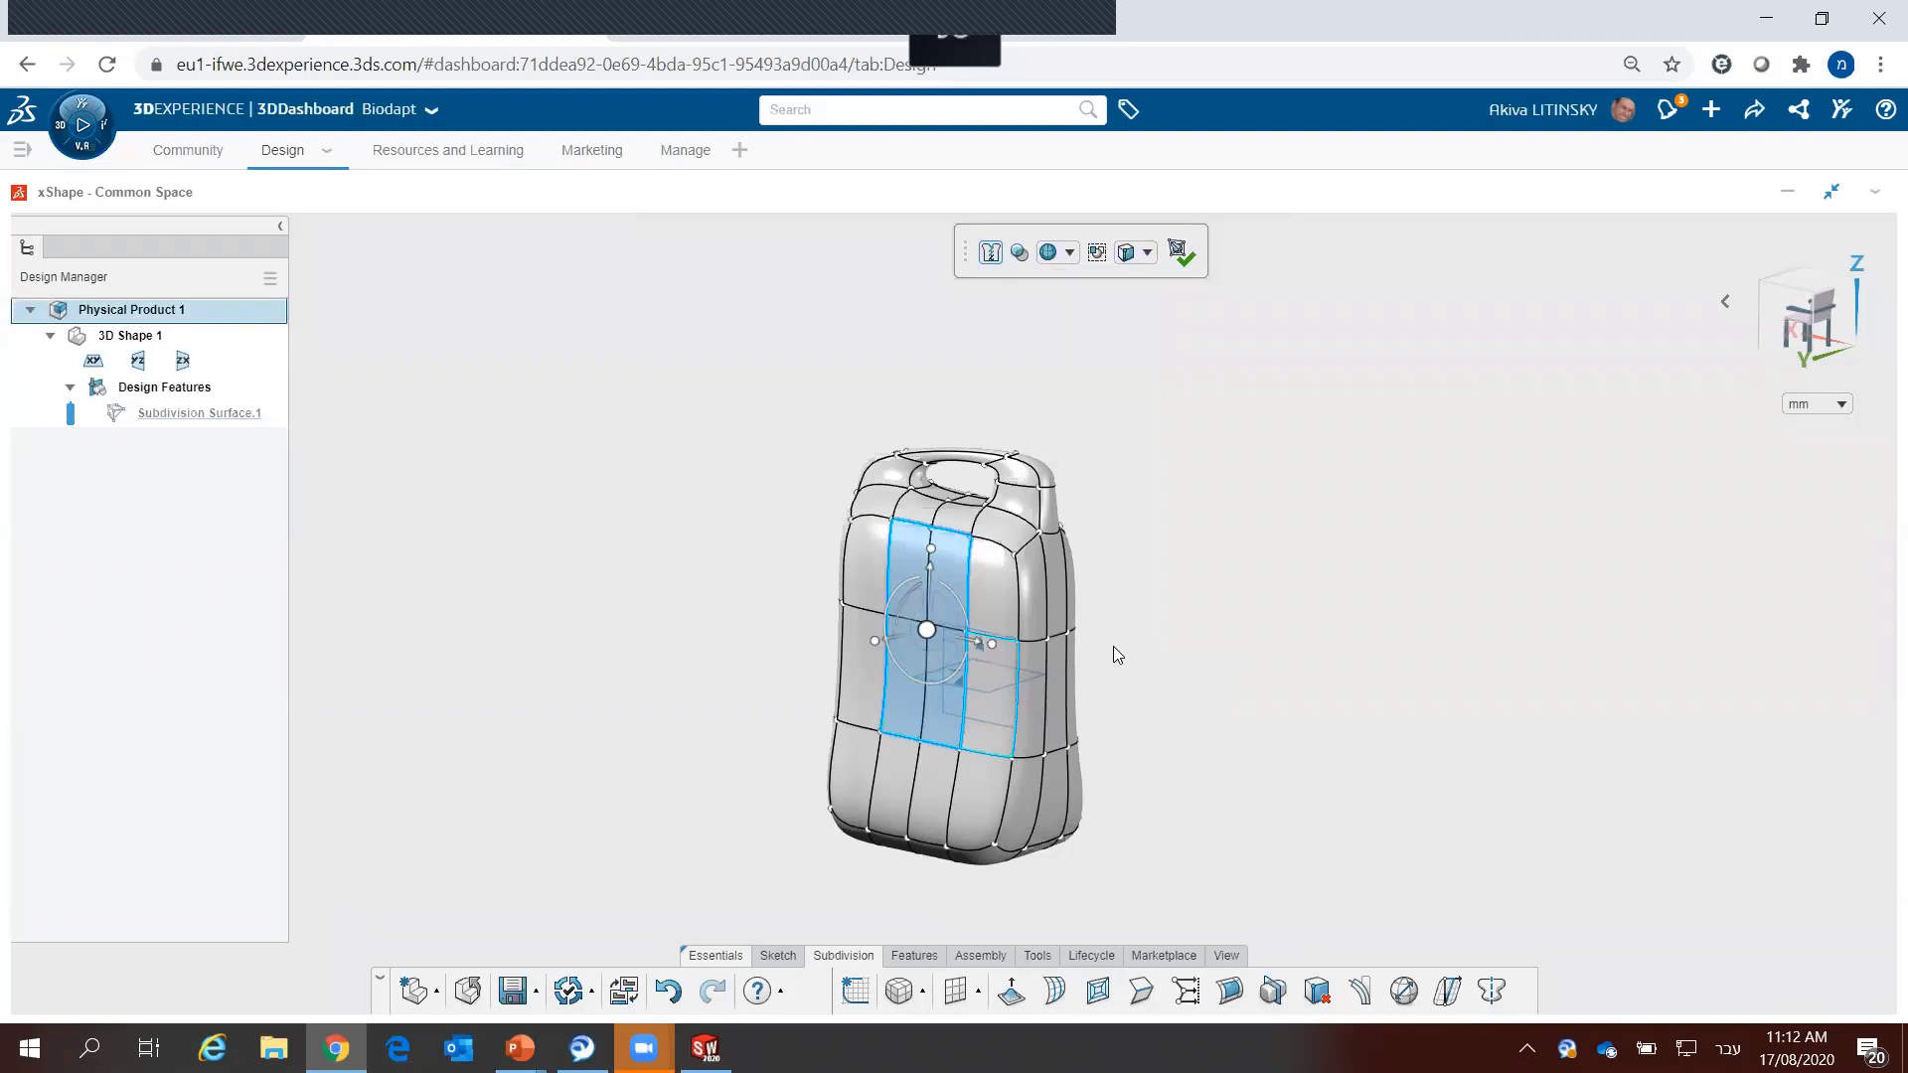
pyautogui.press('Escape')
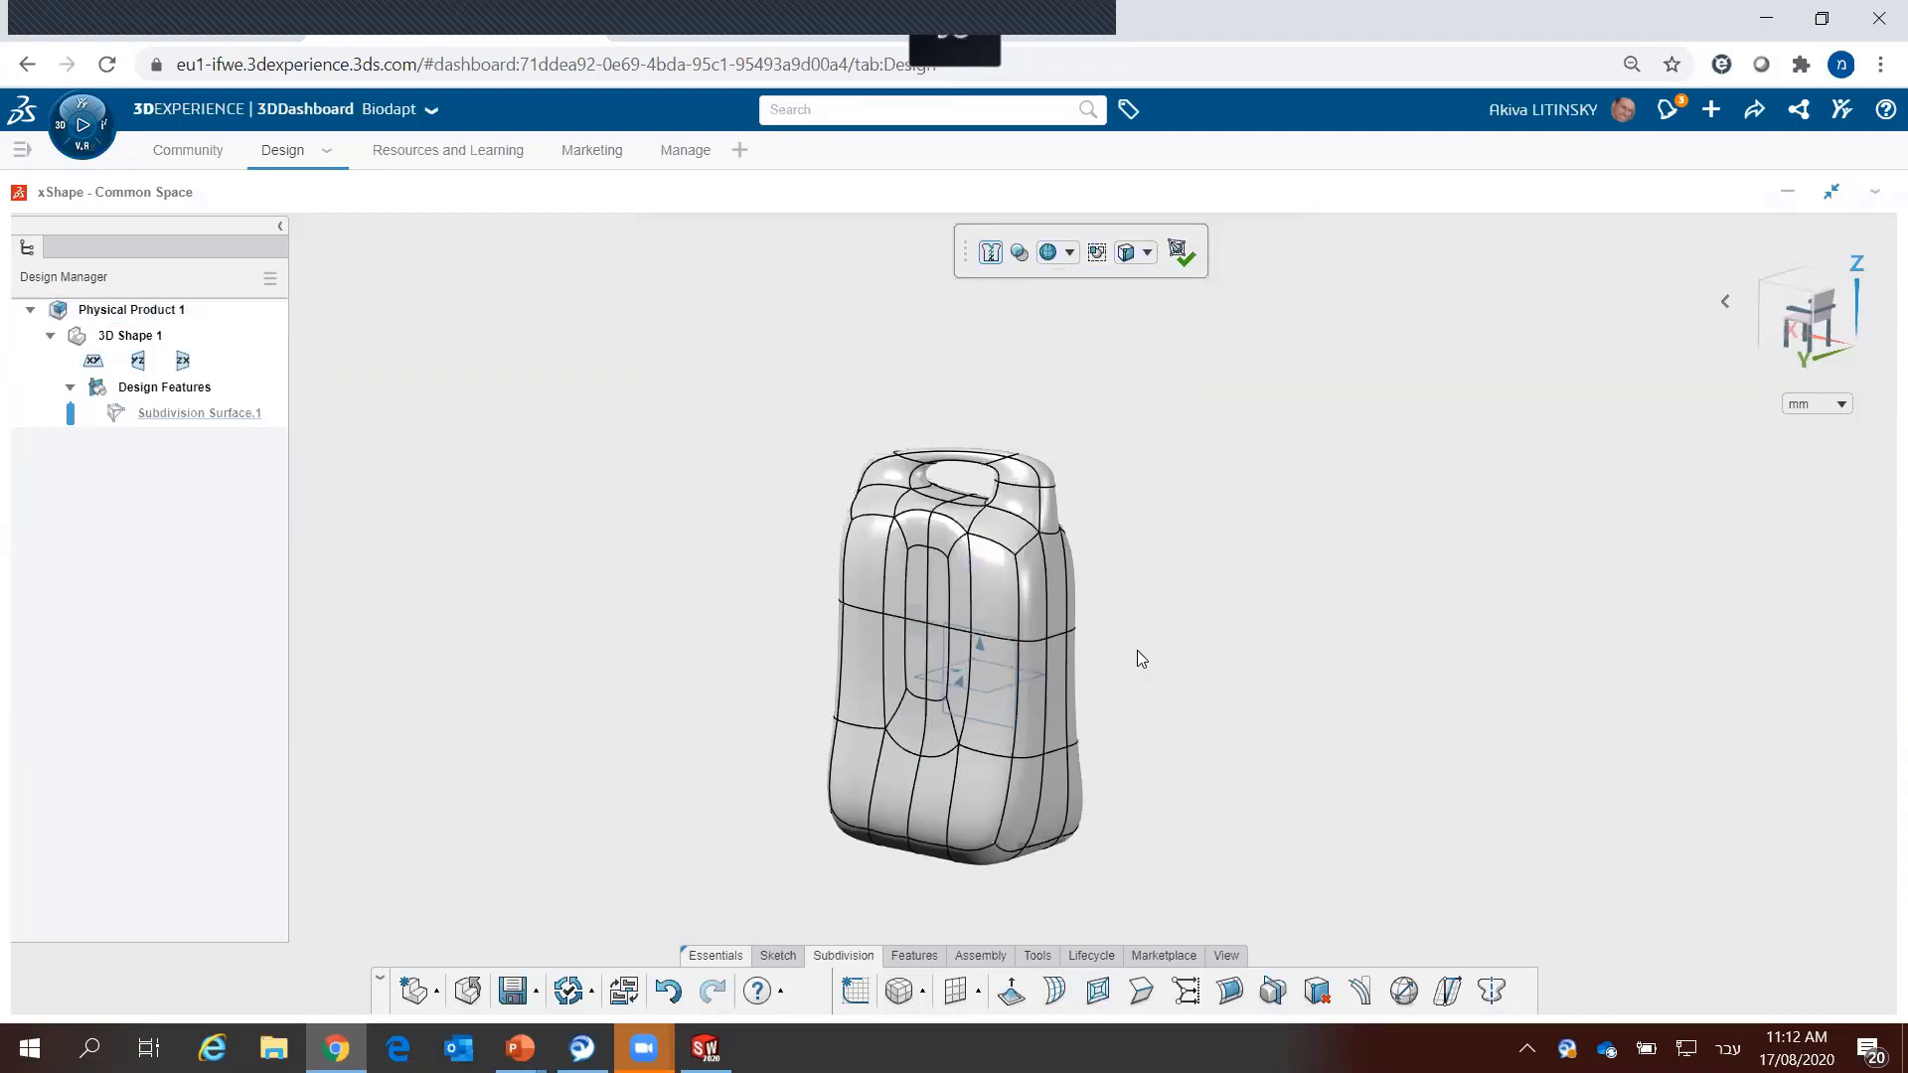
# Step: Select the left strip of the front panel faces and rotate it 36.12
pyautogui.moveTo(1207, 729); pyautogui.dragTo(964, 701, button='middle')
pyautogui.scroll(2, 964, 701)
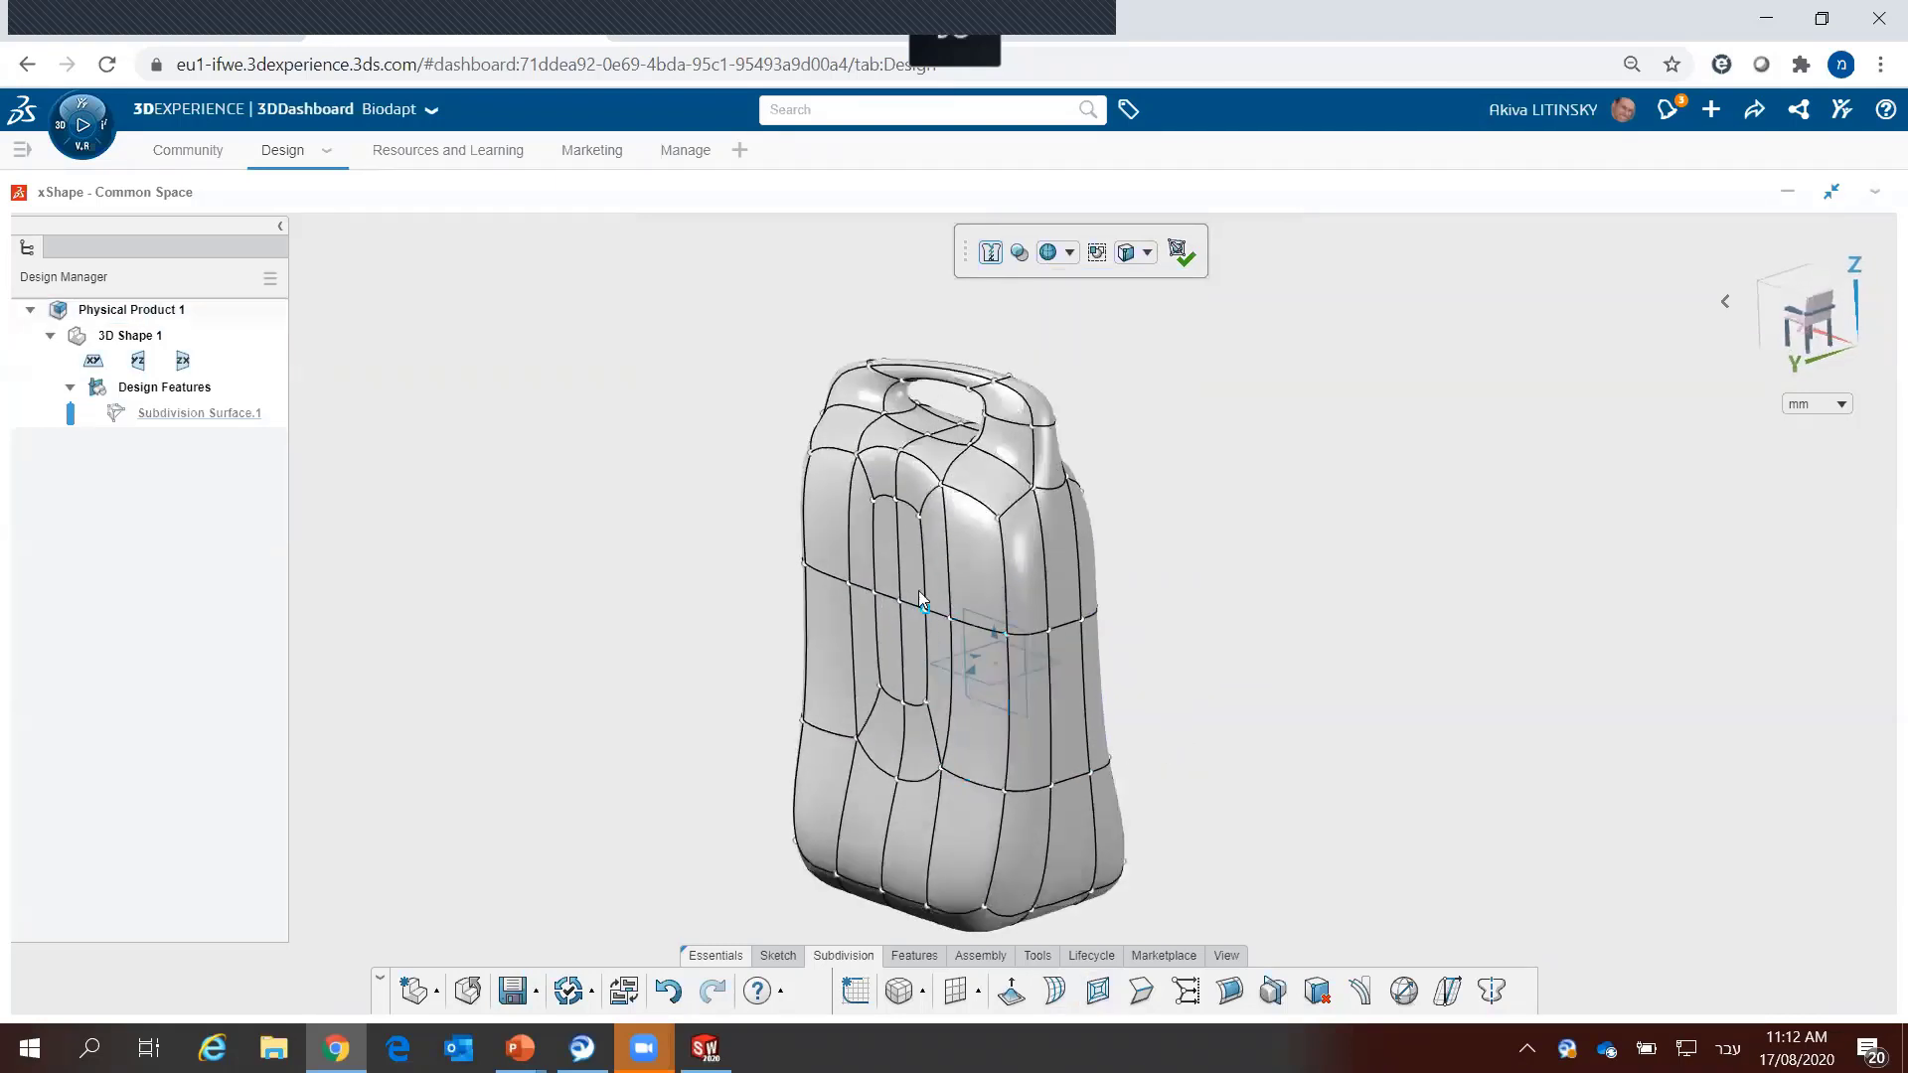
pyautogui.click(911, 581)
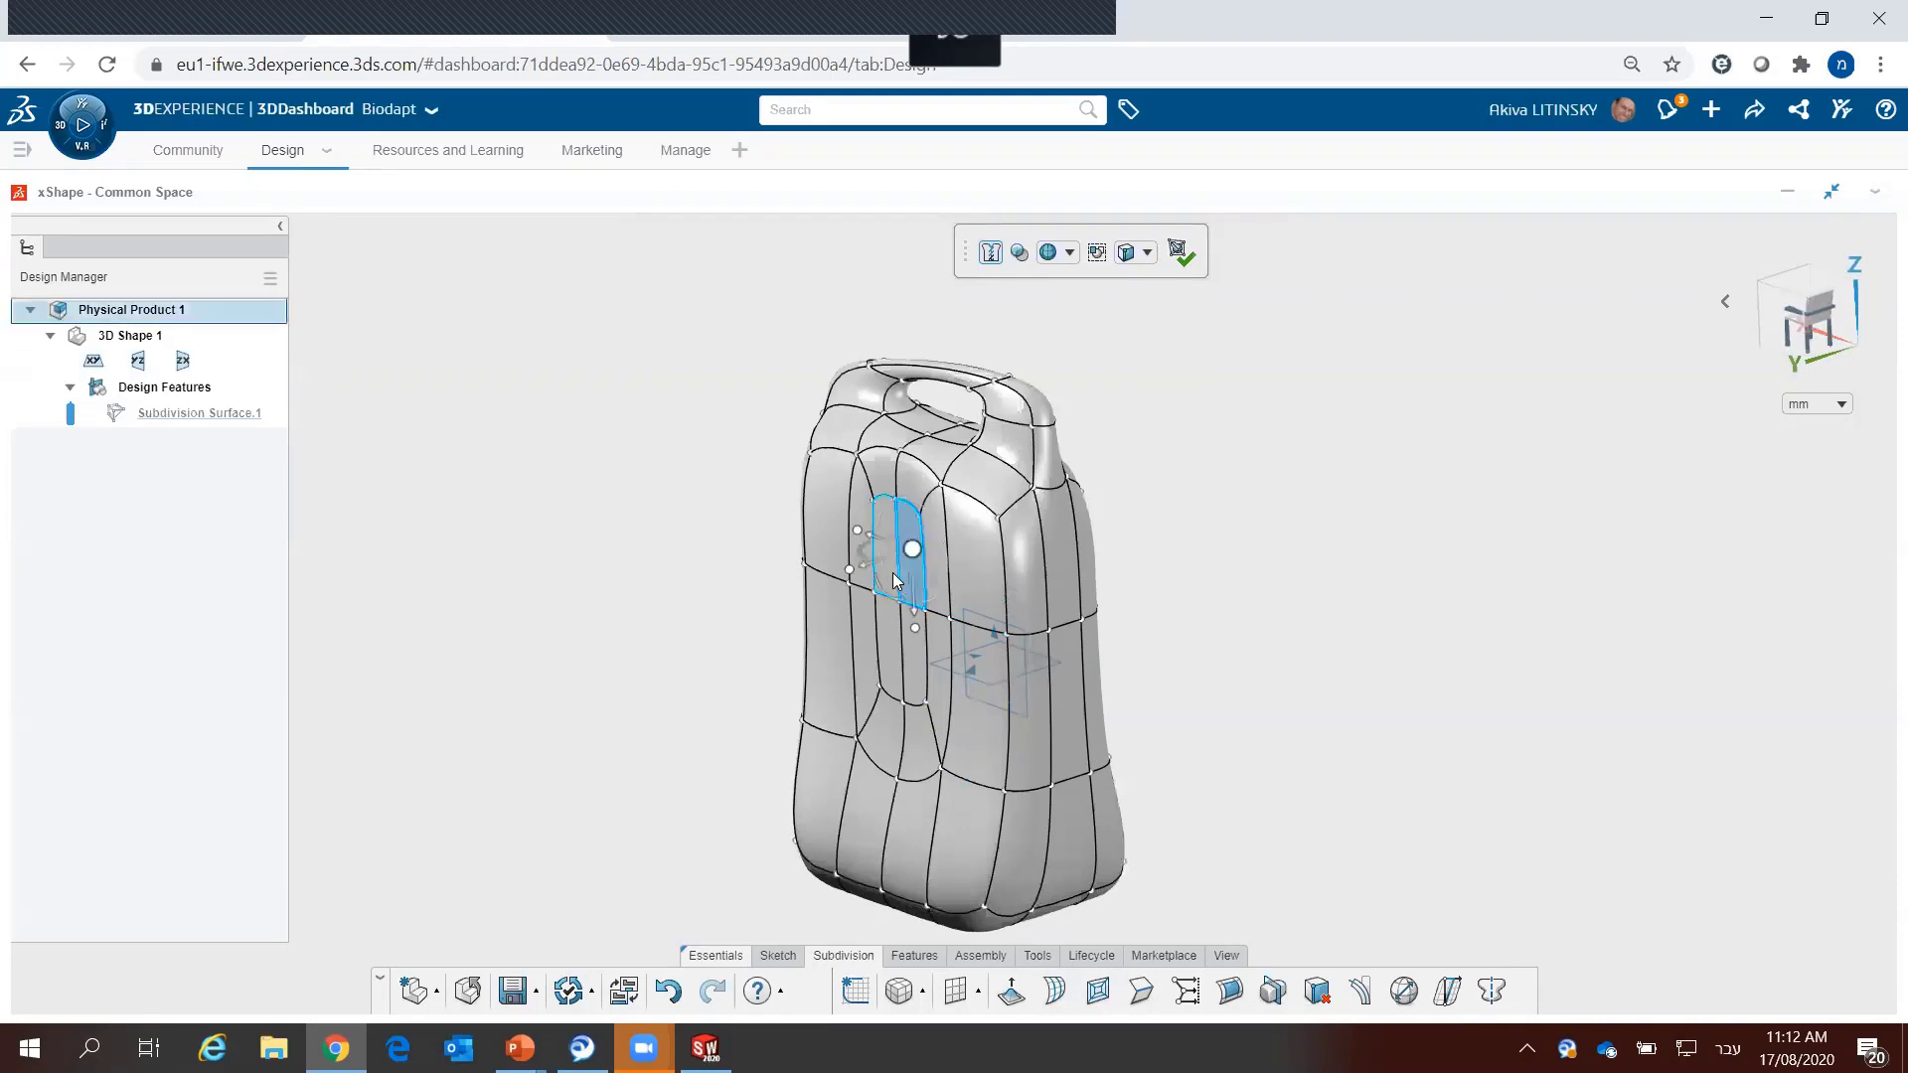
pyautogui.keyDown('ctrl'); pyautogui.click(897, 654); pyautogui.keyUp('ctrl')
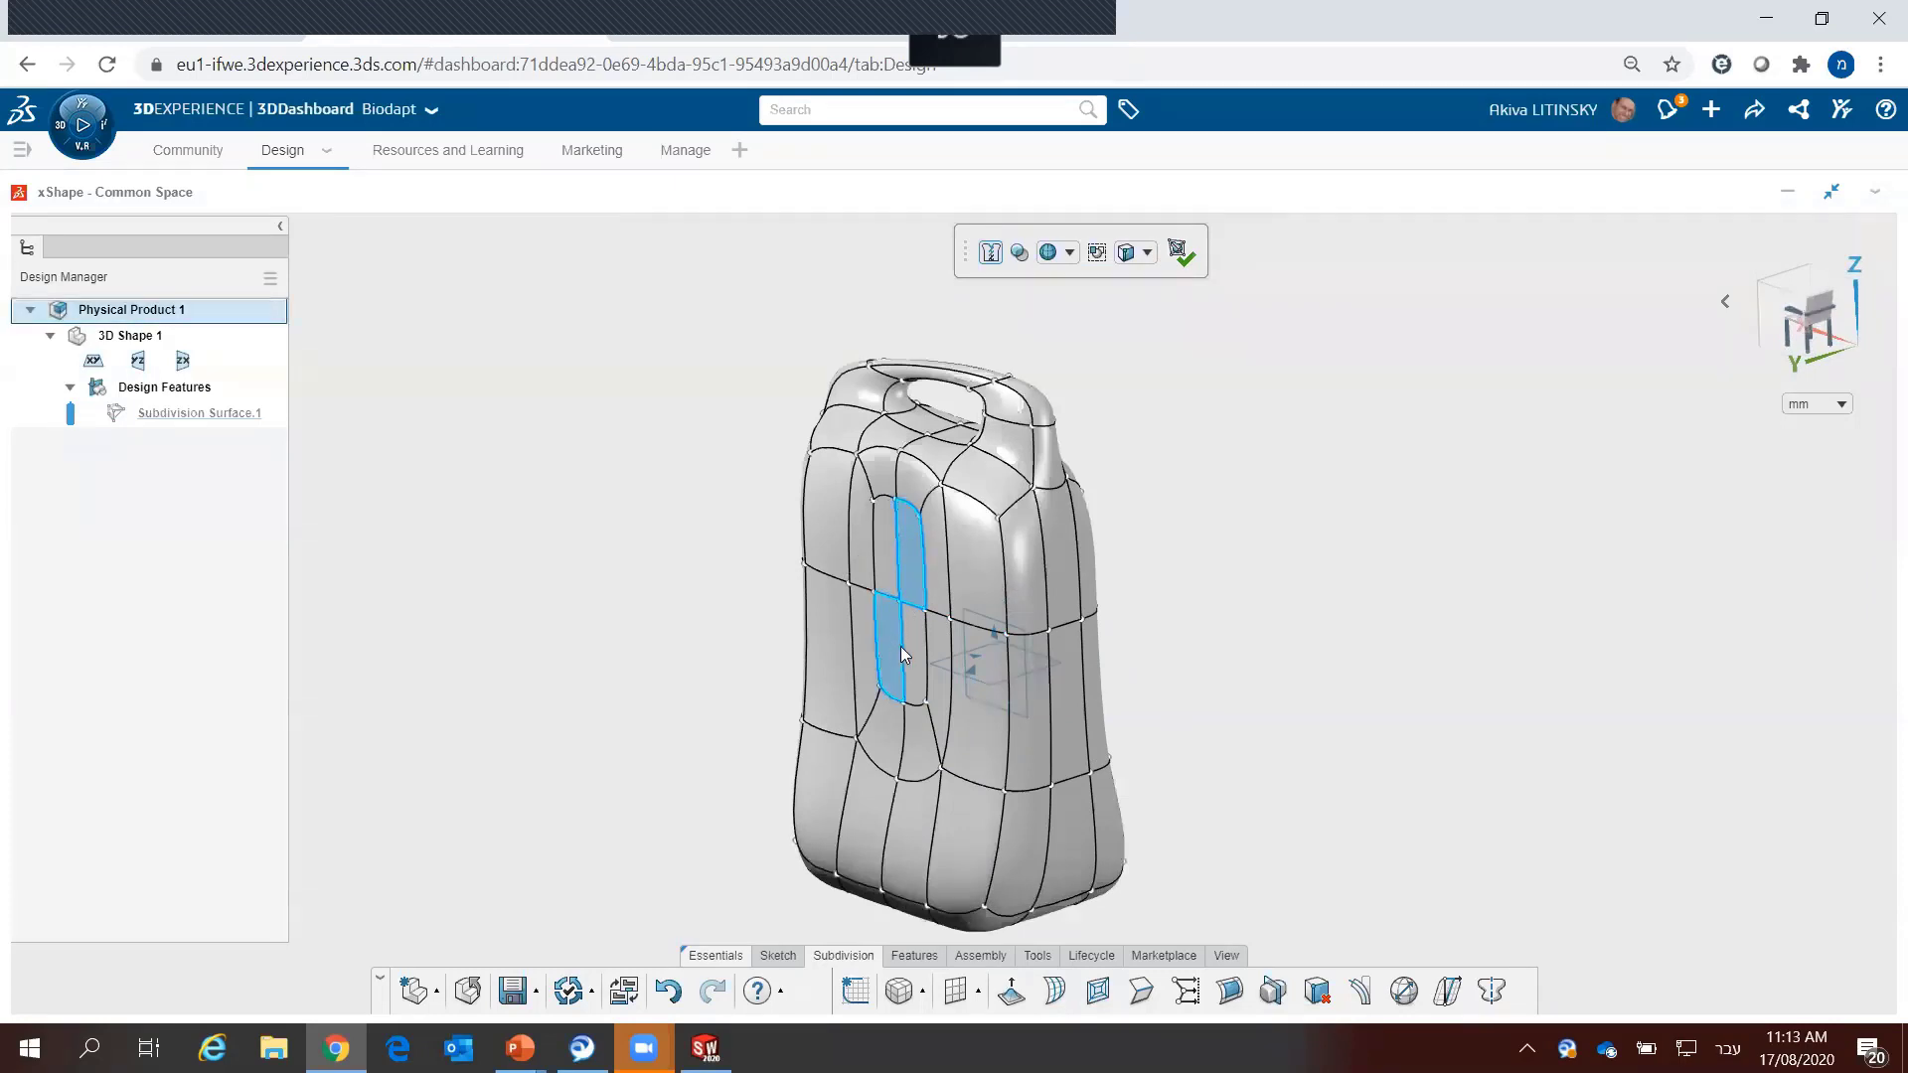
pyautogui.keyDown('ctrl'); pyautogui.click(890, 572); pyautogui.keyUp('ctrl')
pyautogui.moveTo(890, 577); pyautogui.dragTo(854, 676, button='middle')
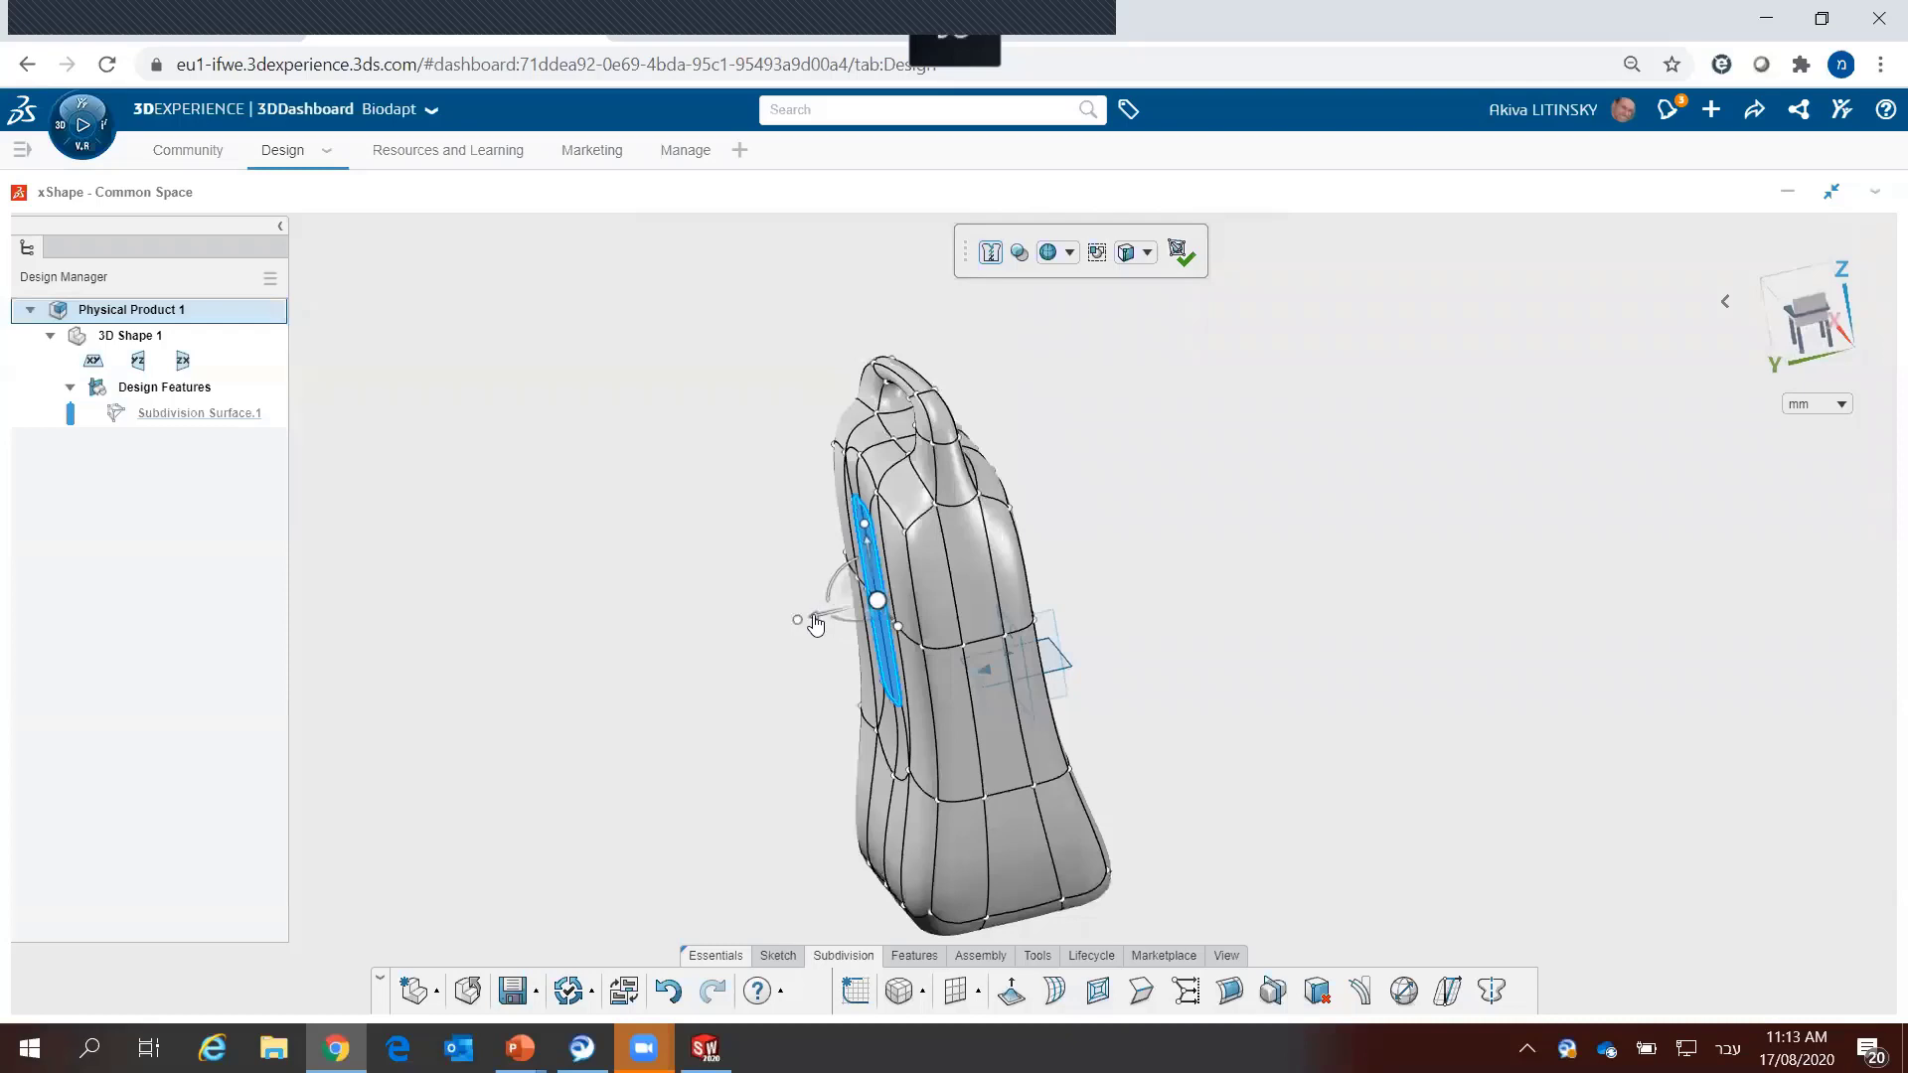
pyautogui.moveTo(815, 623); pyautogui.dragTo(838, 607)
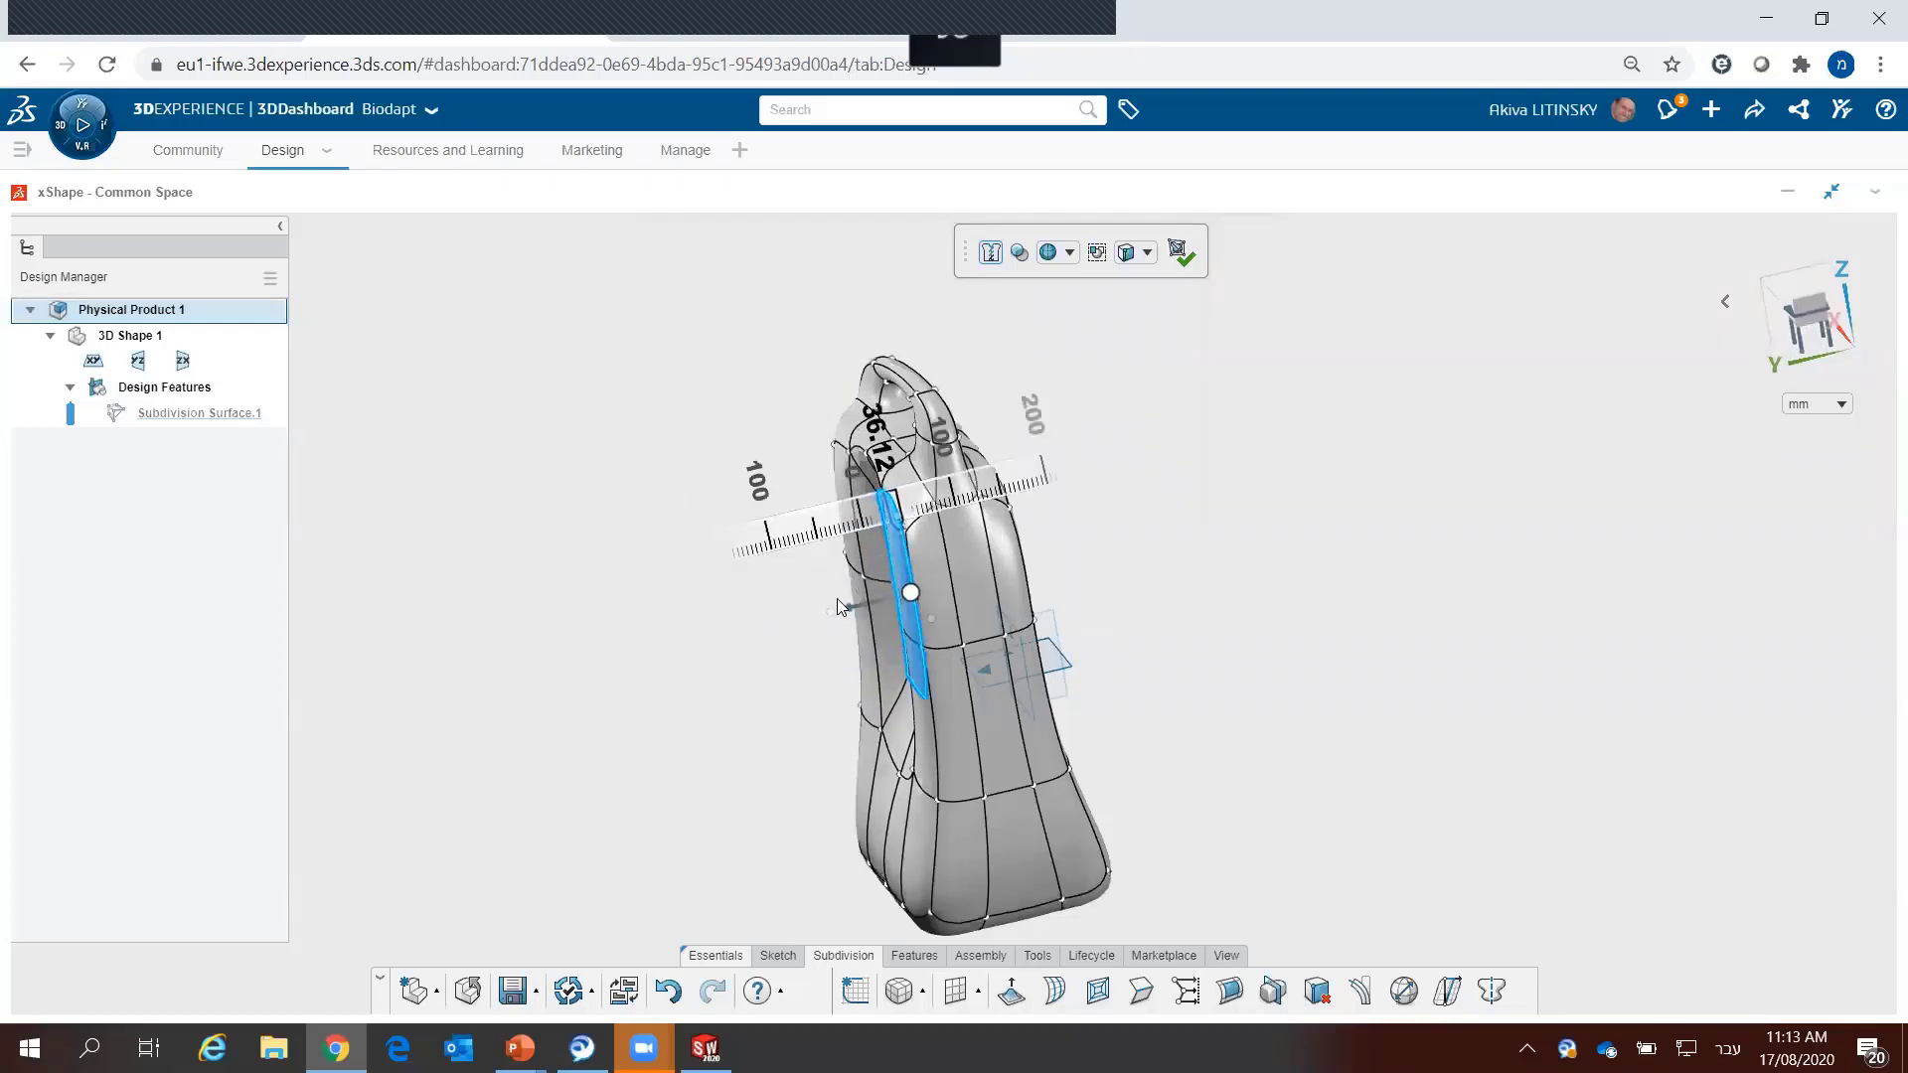
pyautogui.moveTo(838, 607); pyautogui.dragTo(838, 609)
pyautogui.click(801, 763)
pyautogui.moveTo(801, 763)
pyautogui.mouseDown(button='middle')
pyautogui.moveTo(860, 703)
pyautogui.moveTo(1185, 559)
pyautogui.mouseUp(button='middle')
pyautogui.scroll(2, 1185, 559)
pyautogui.scroll(2, 1155, 589)
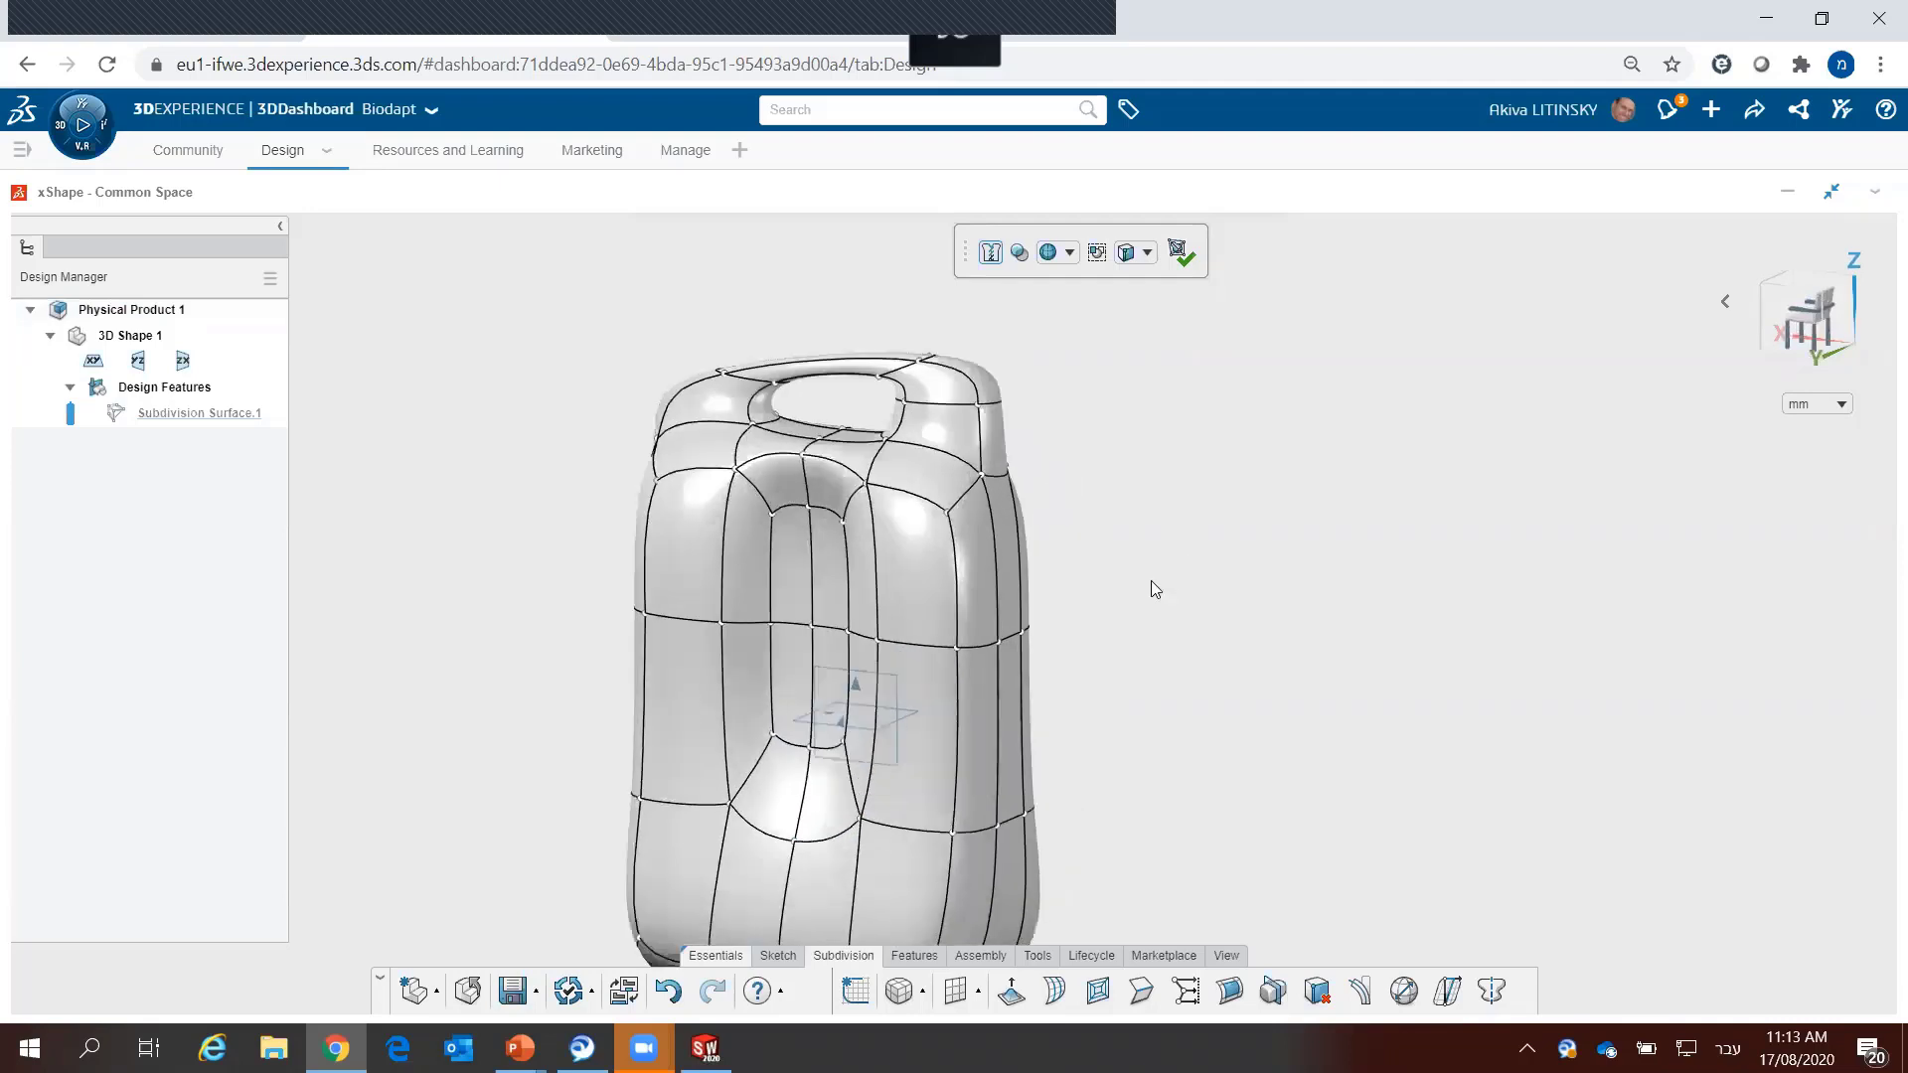
pyautogui.scroll(2, 1048, 472)
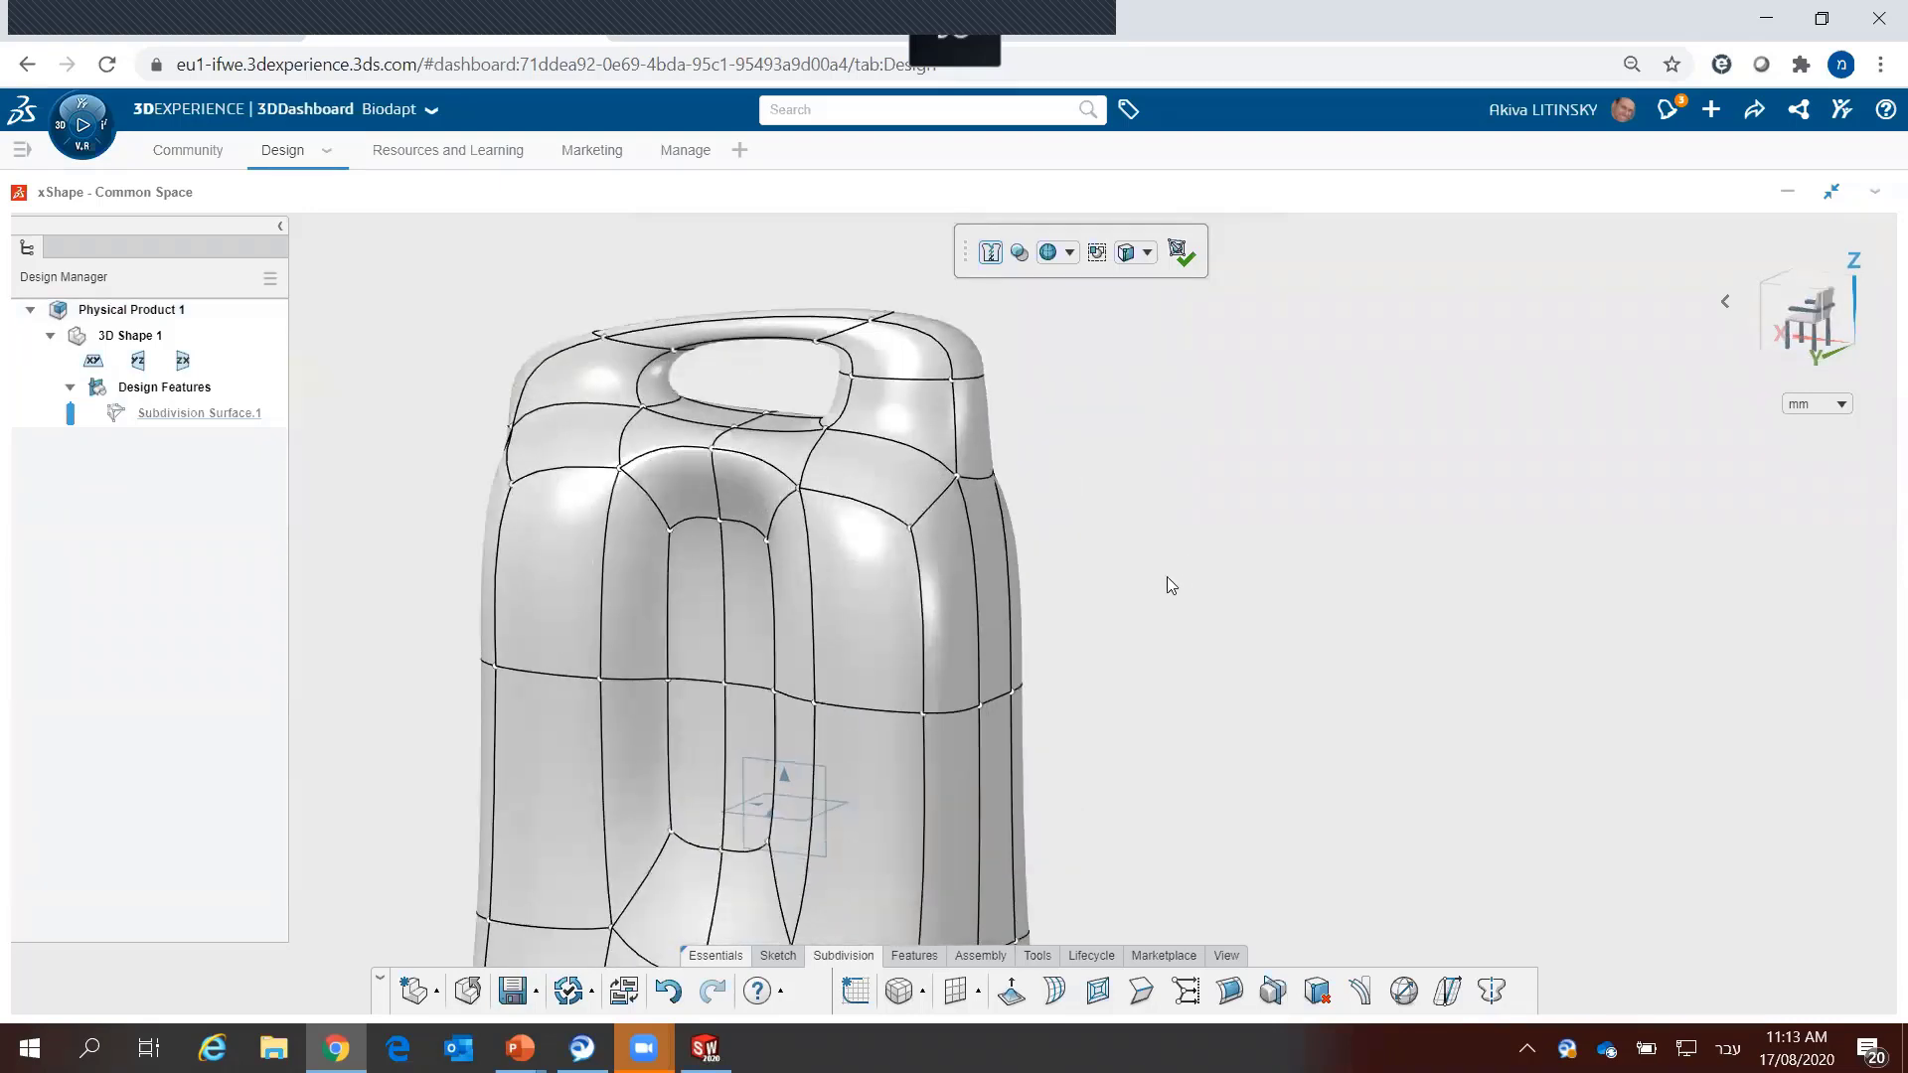
# Step: Push a side face of the box outward into a bulge and crease its edges sharply
pyautogui.click(998, 584)
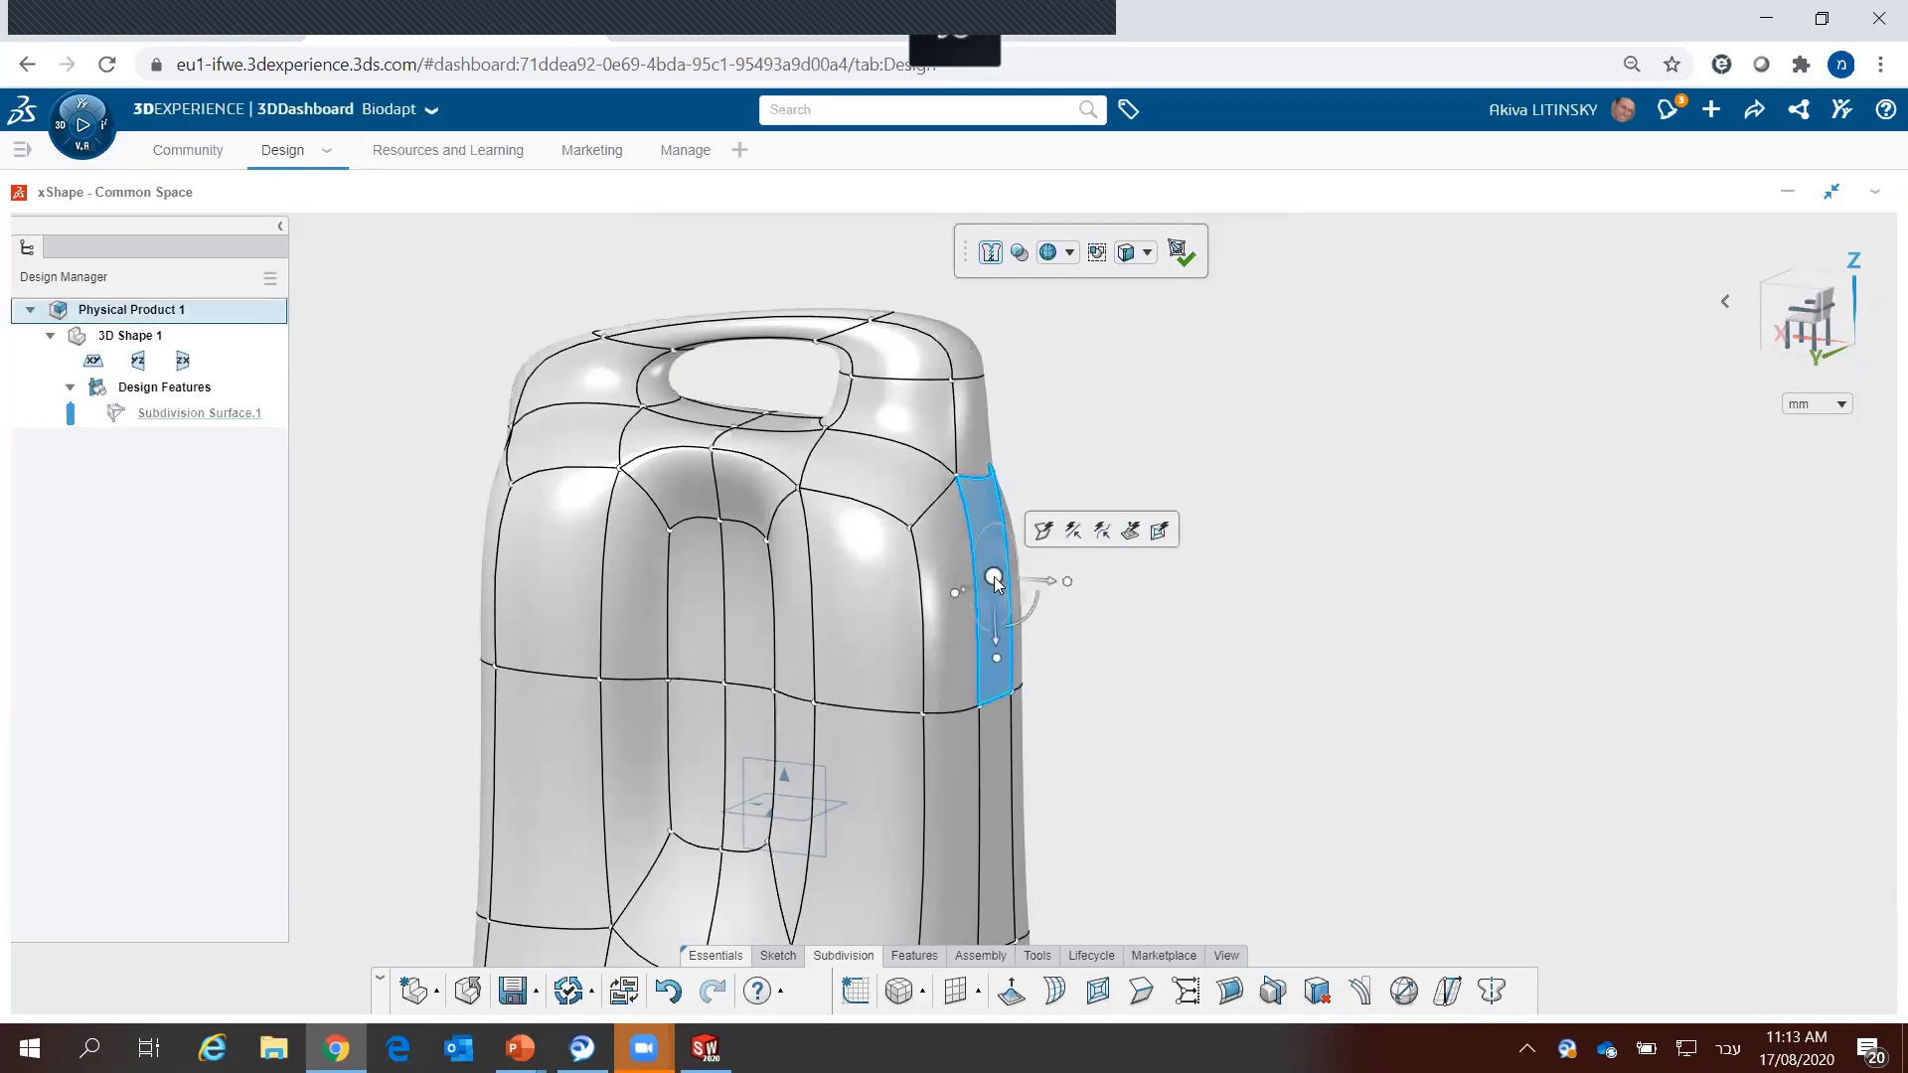
pyautogui.click(1131, 531)
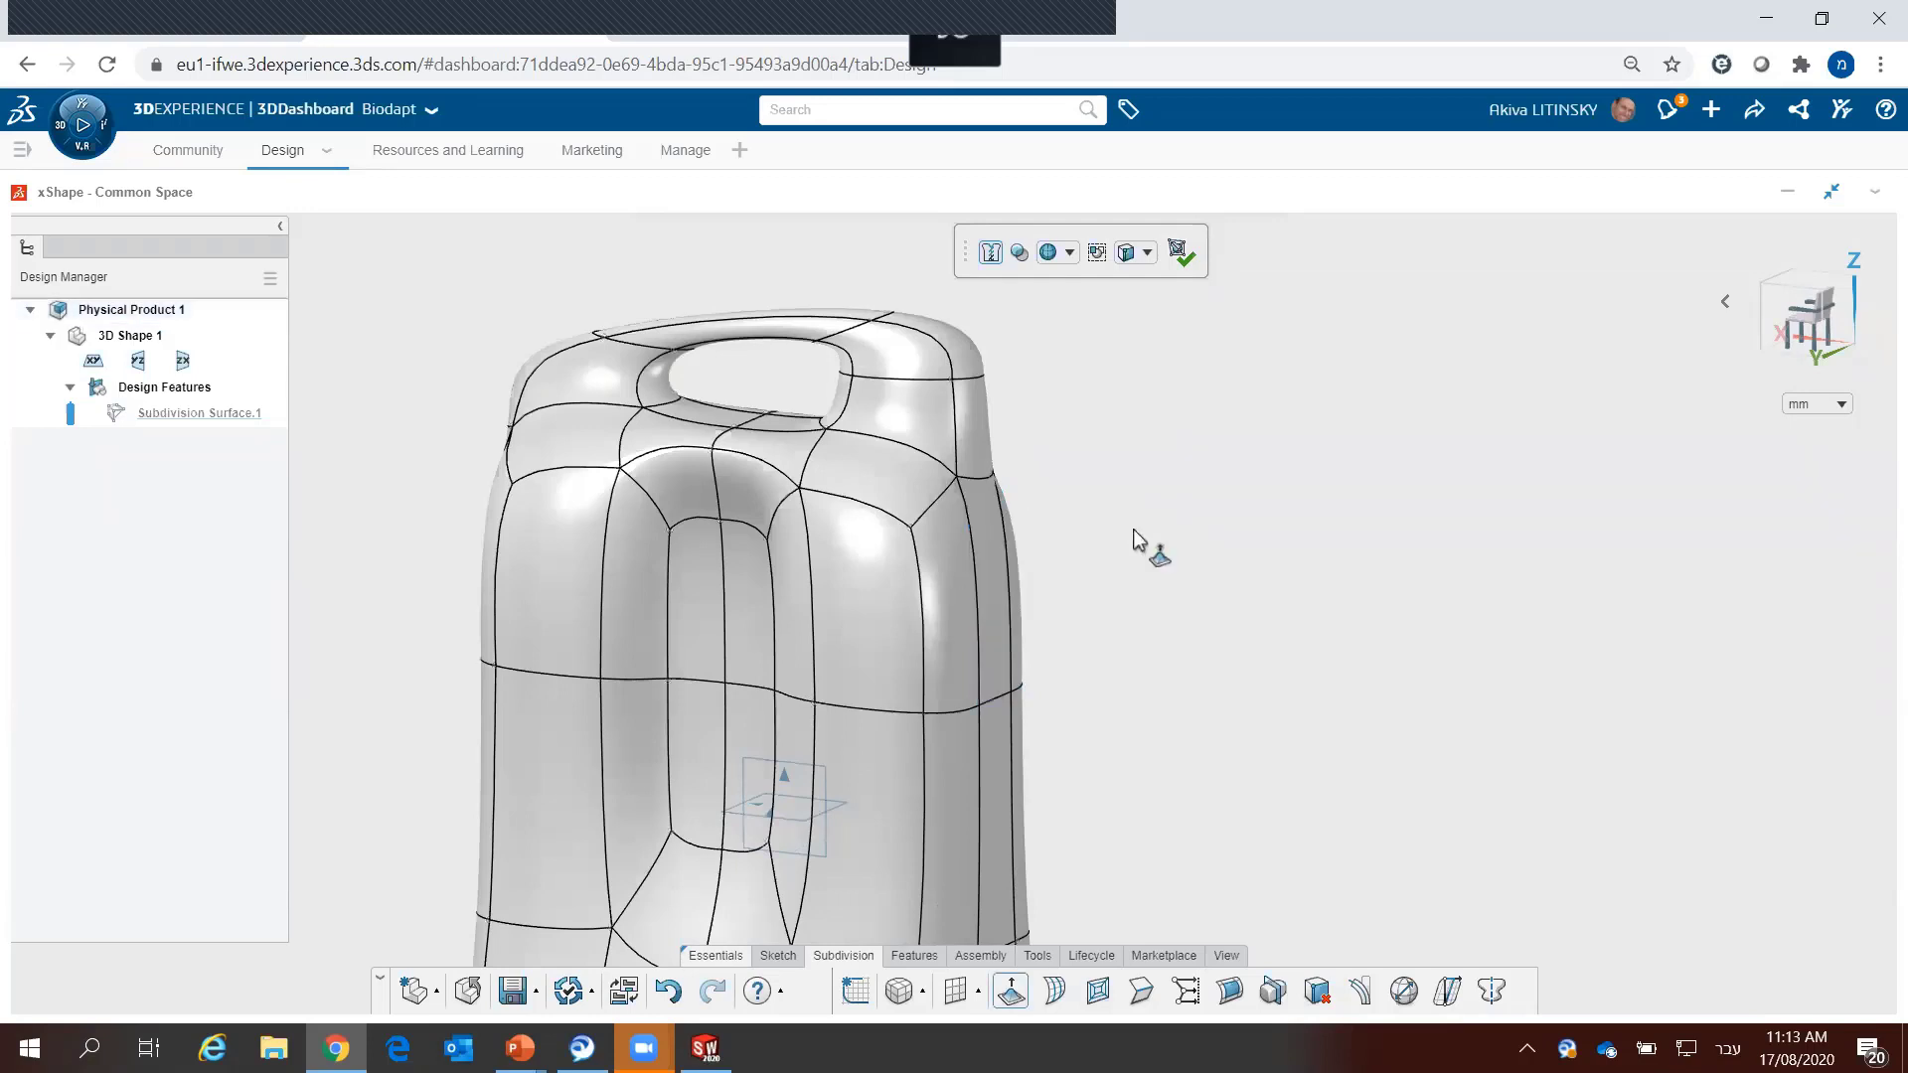
pyautogui.click(1119, 600)
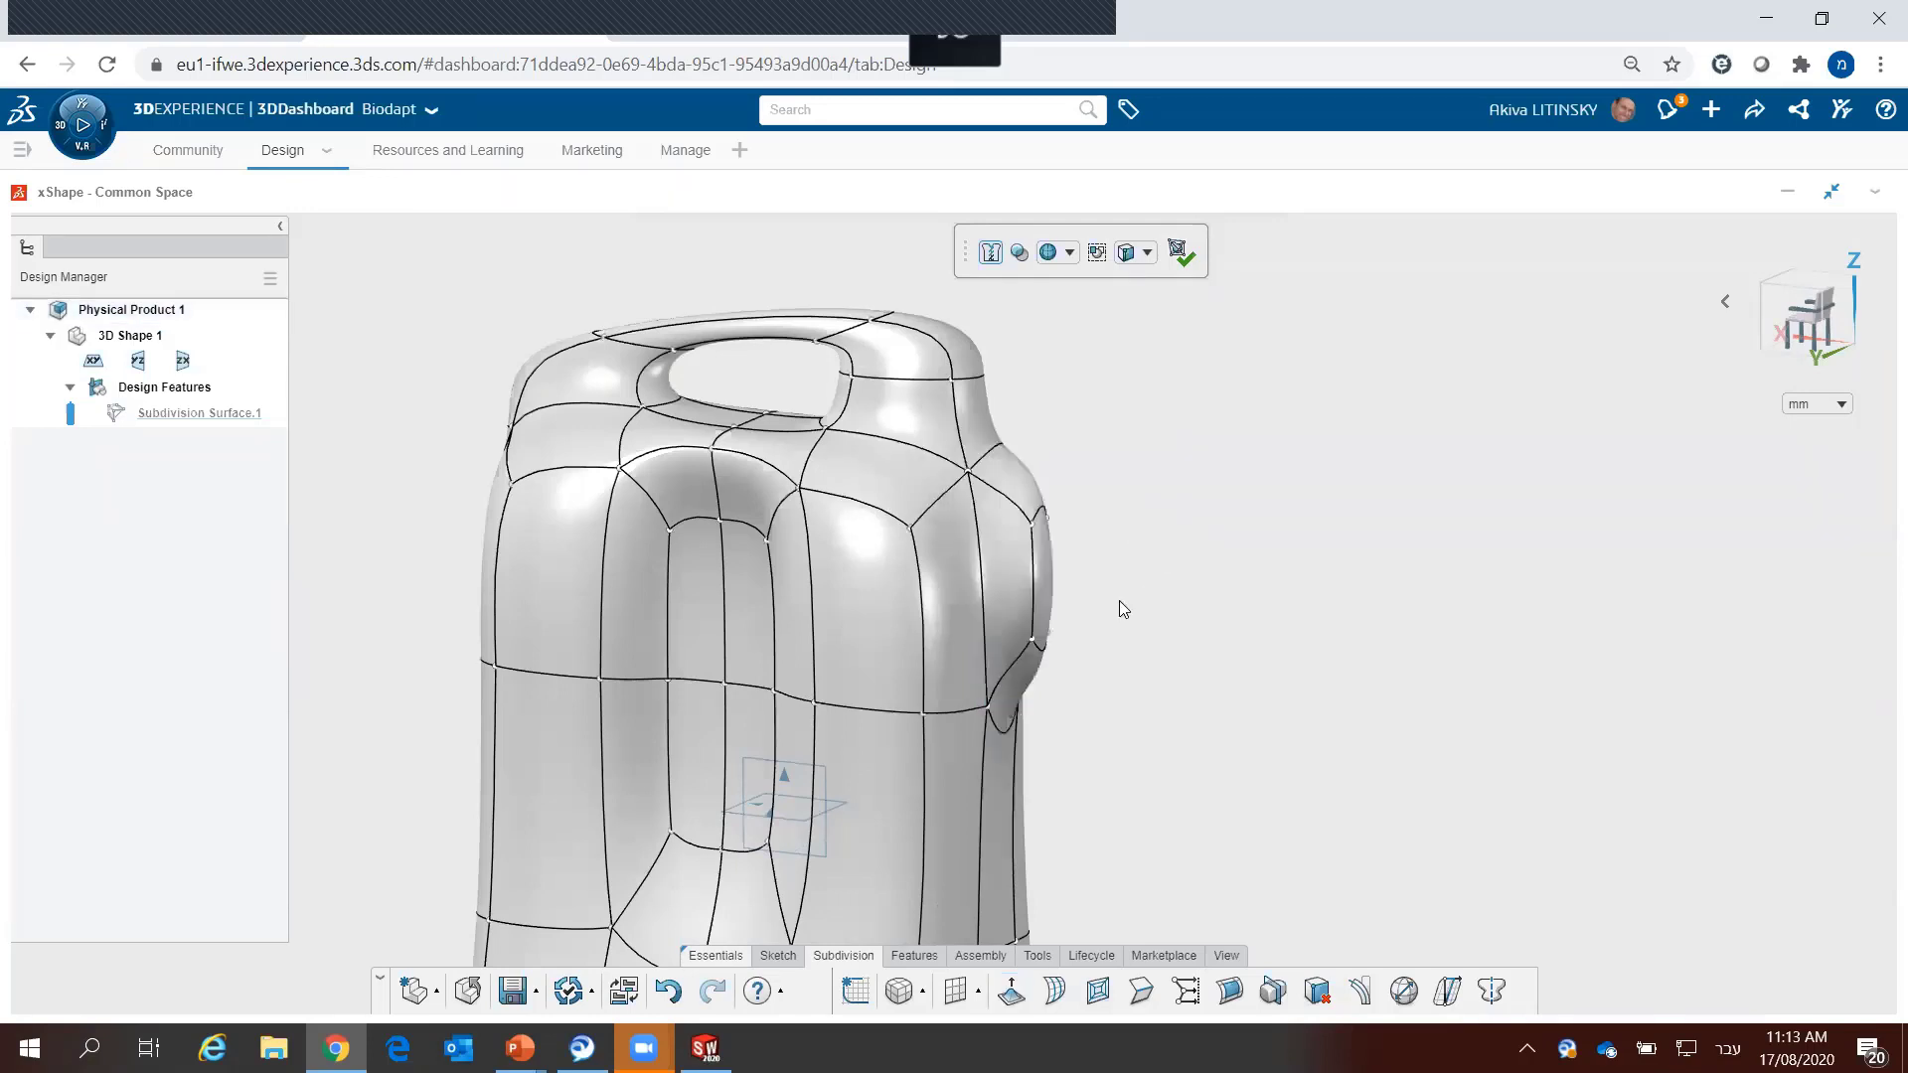
pyautogui.click(1043, 569)
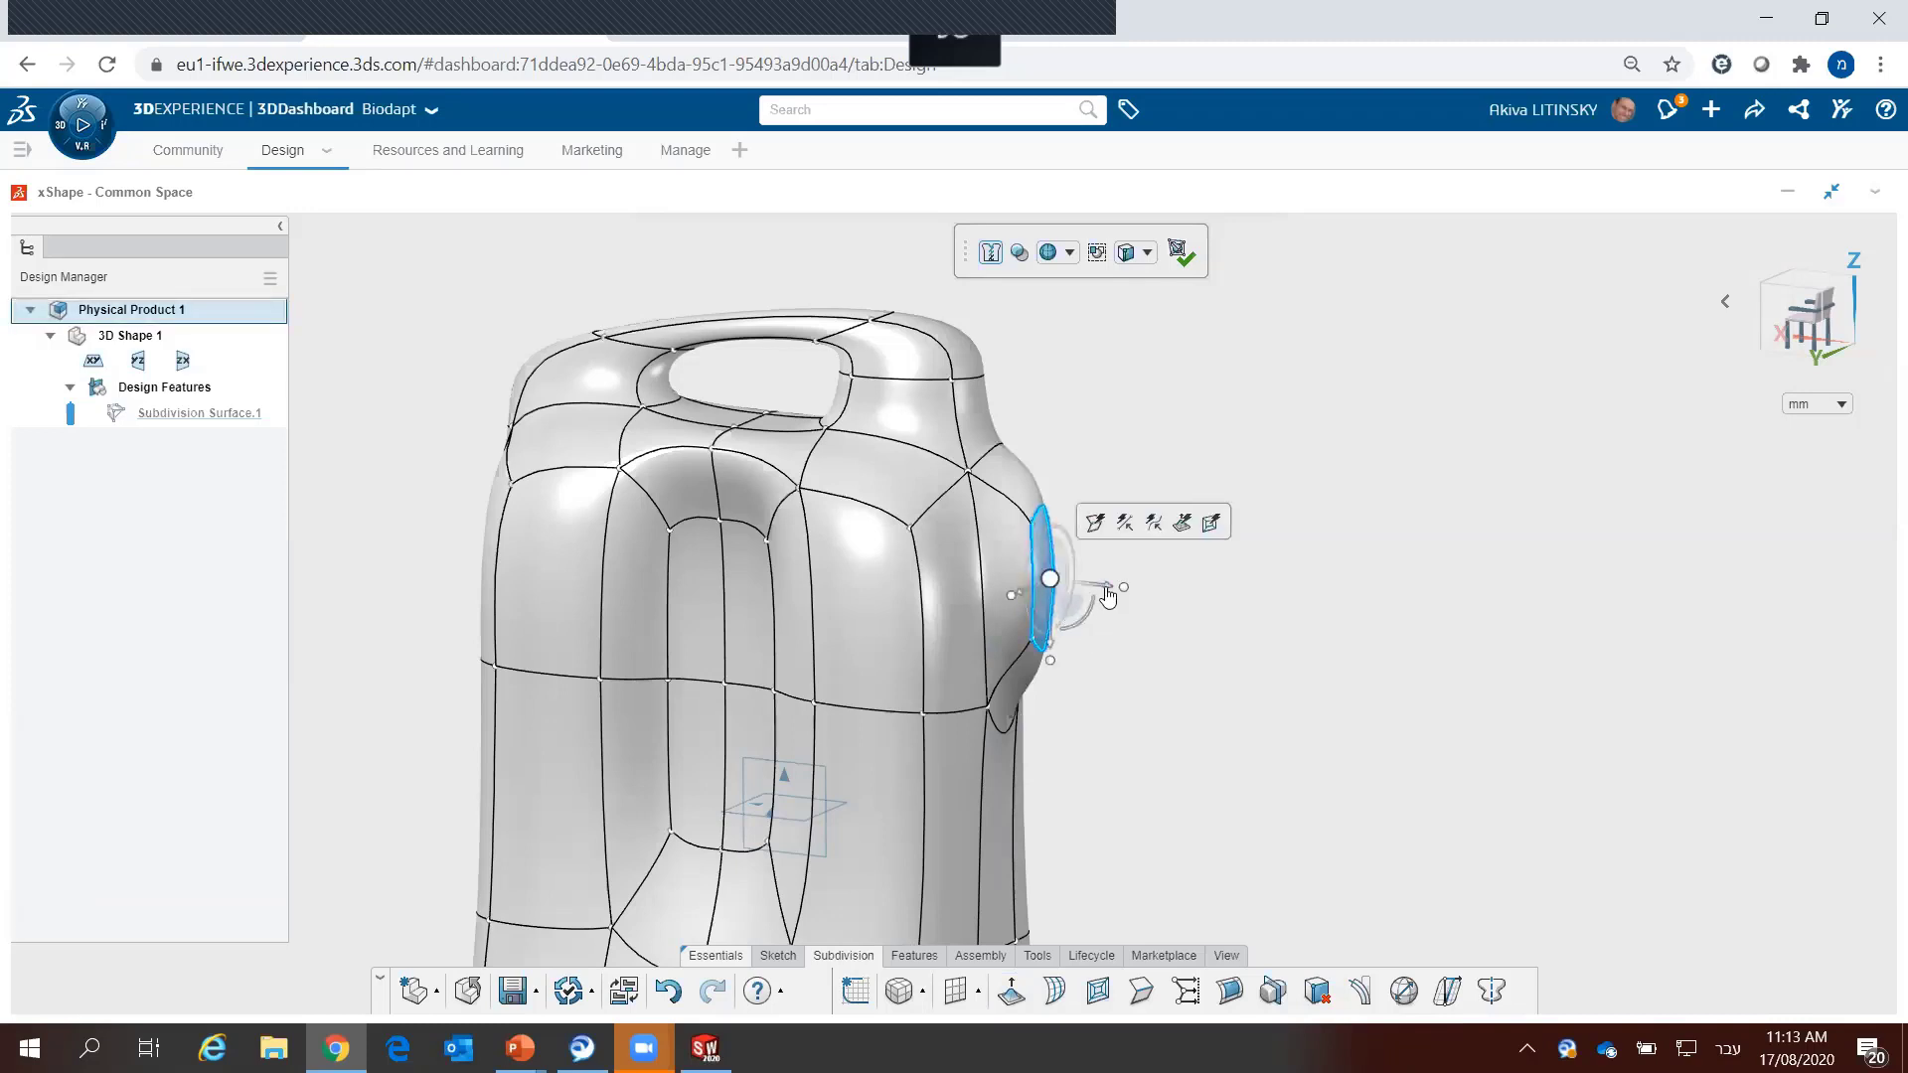
pyautogui.moveTo(1100, 589); pyautogui.dragTo(1191, 586)
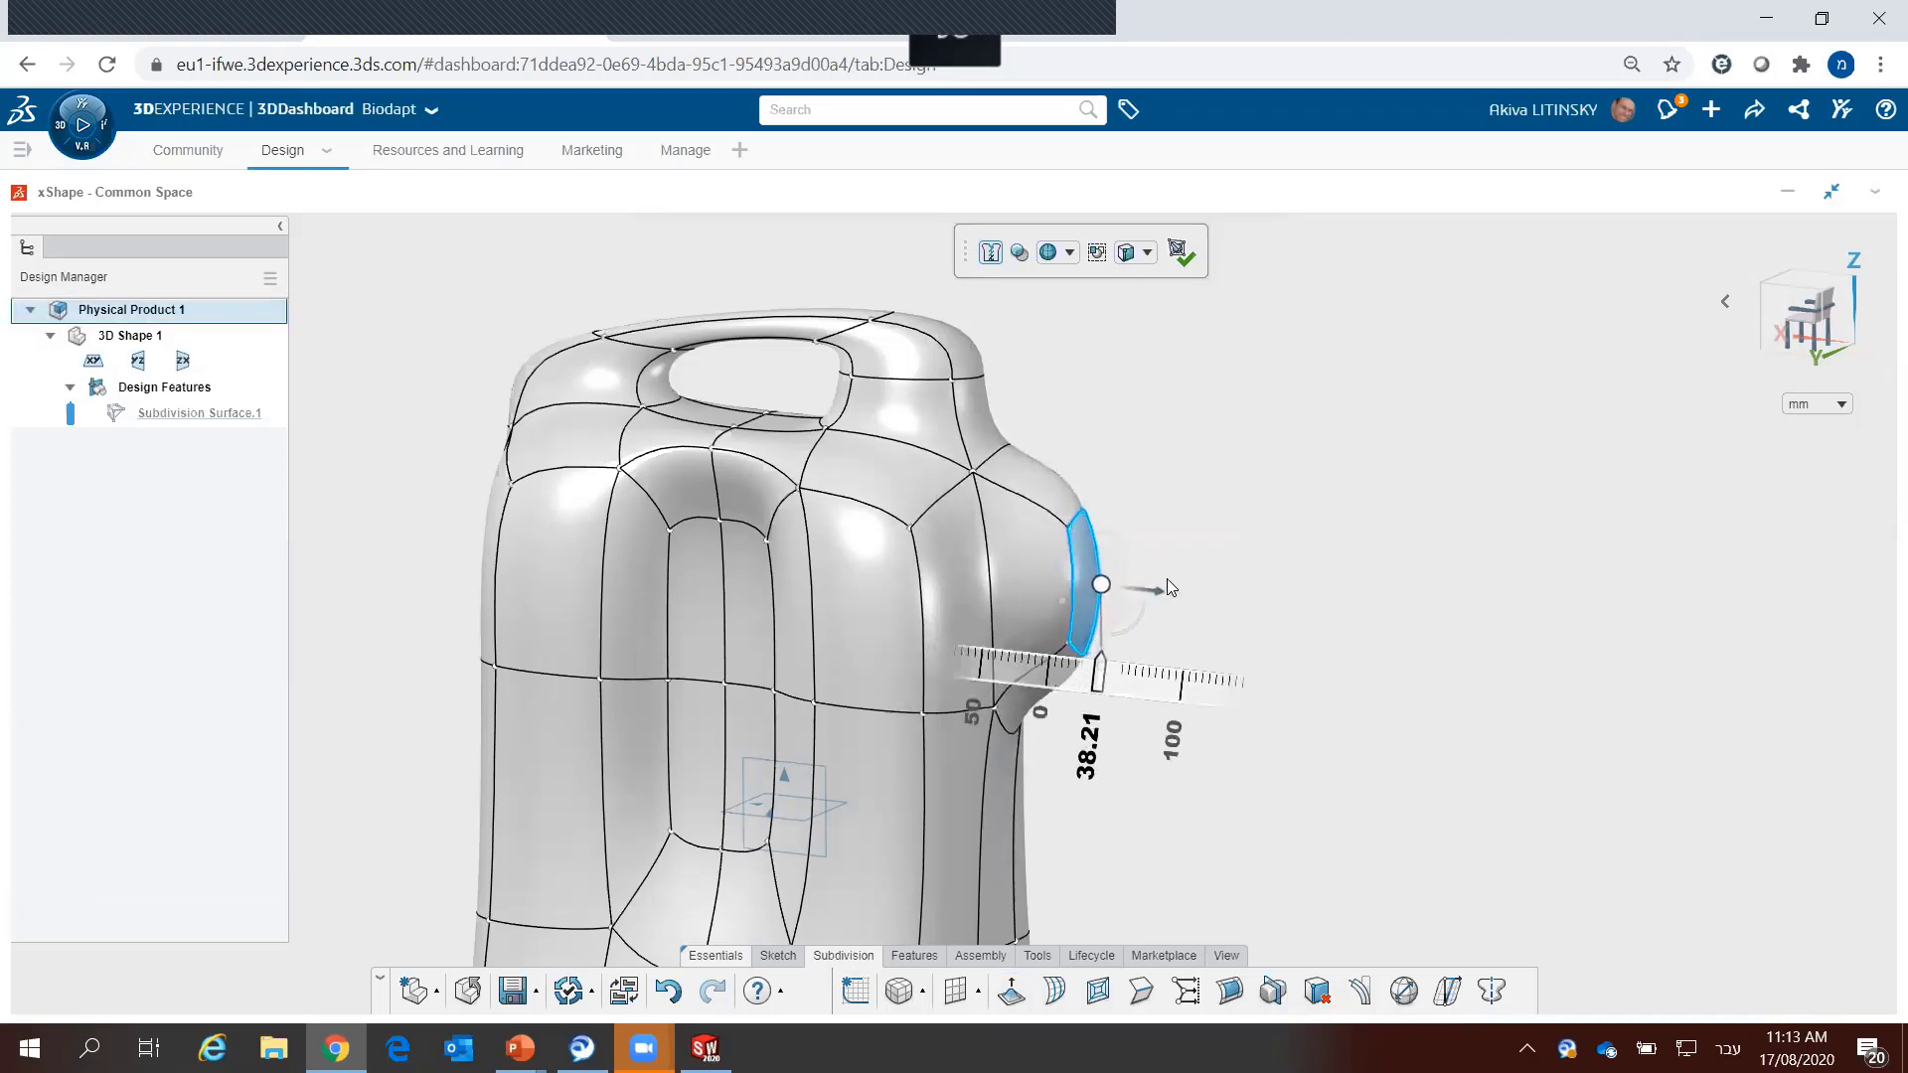
pyautogui.moveTo(1189, 578); pyautogui.dragTo(1139, 576)
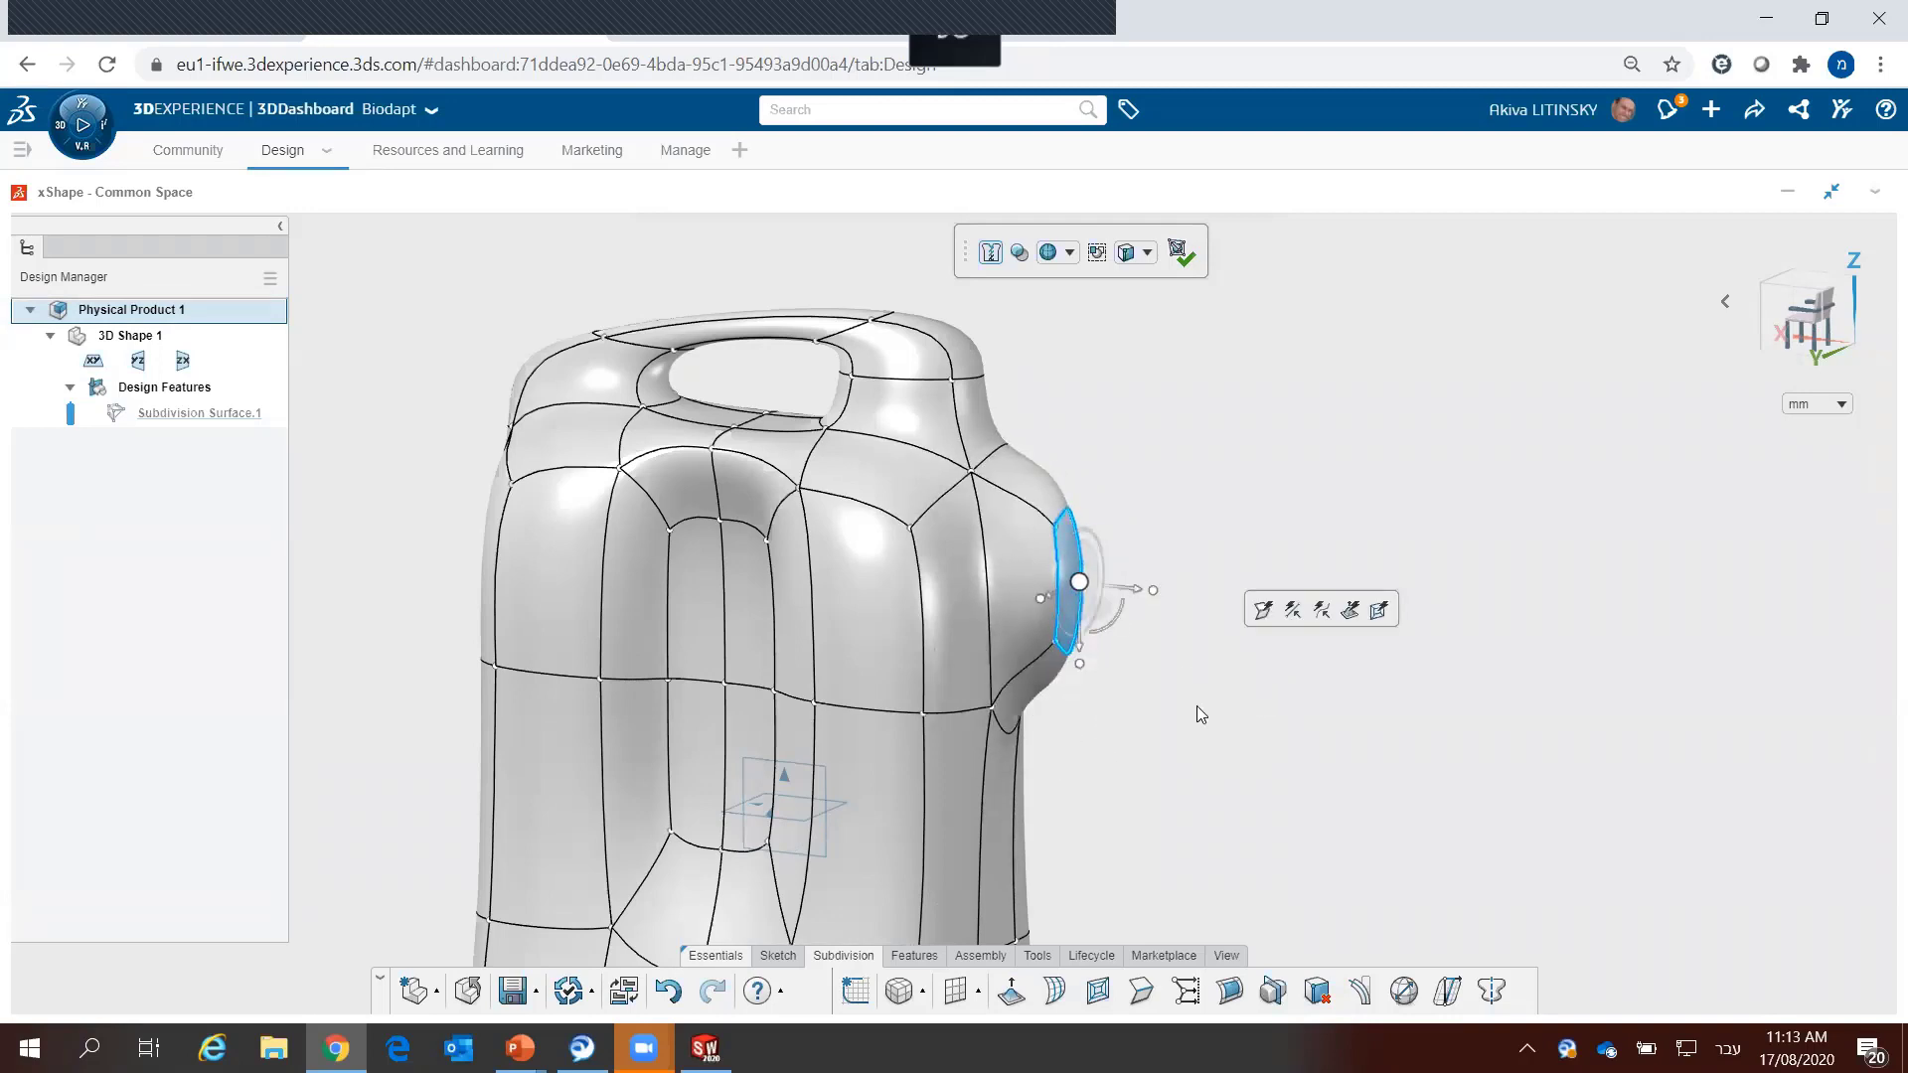
pyautogui.click(1262, 612)
# Step: Extrude the bulging side face outward into a cylindrical spout
pyautogui.moveTo(1222, 656)
pyautogui.mouseDown(button='middle')
pyautogui.moveTo(1039, 721)
pyautogui.moveTo(803, 562)
pyautogui.moveTo(1094, 715)
pyautogui.mouseUp(button='middle')
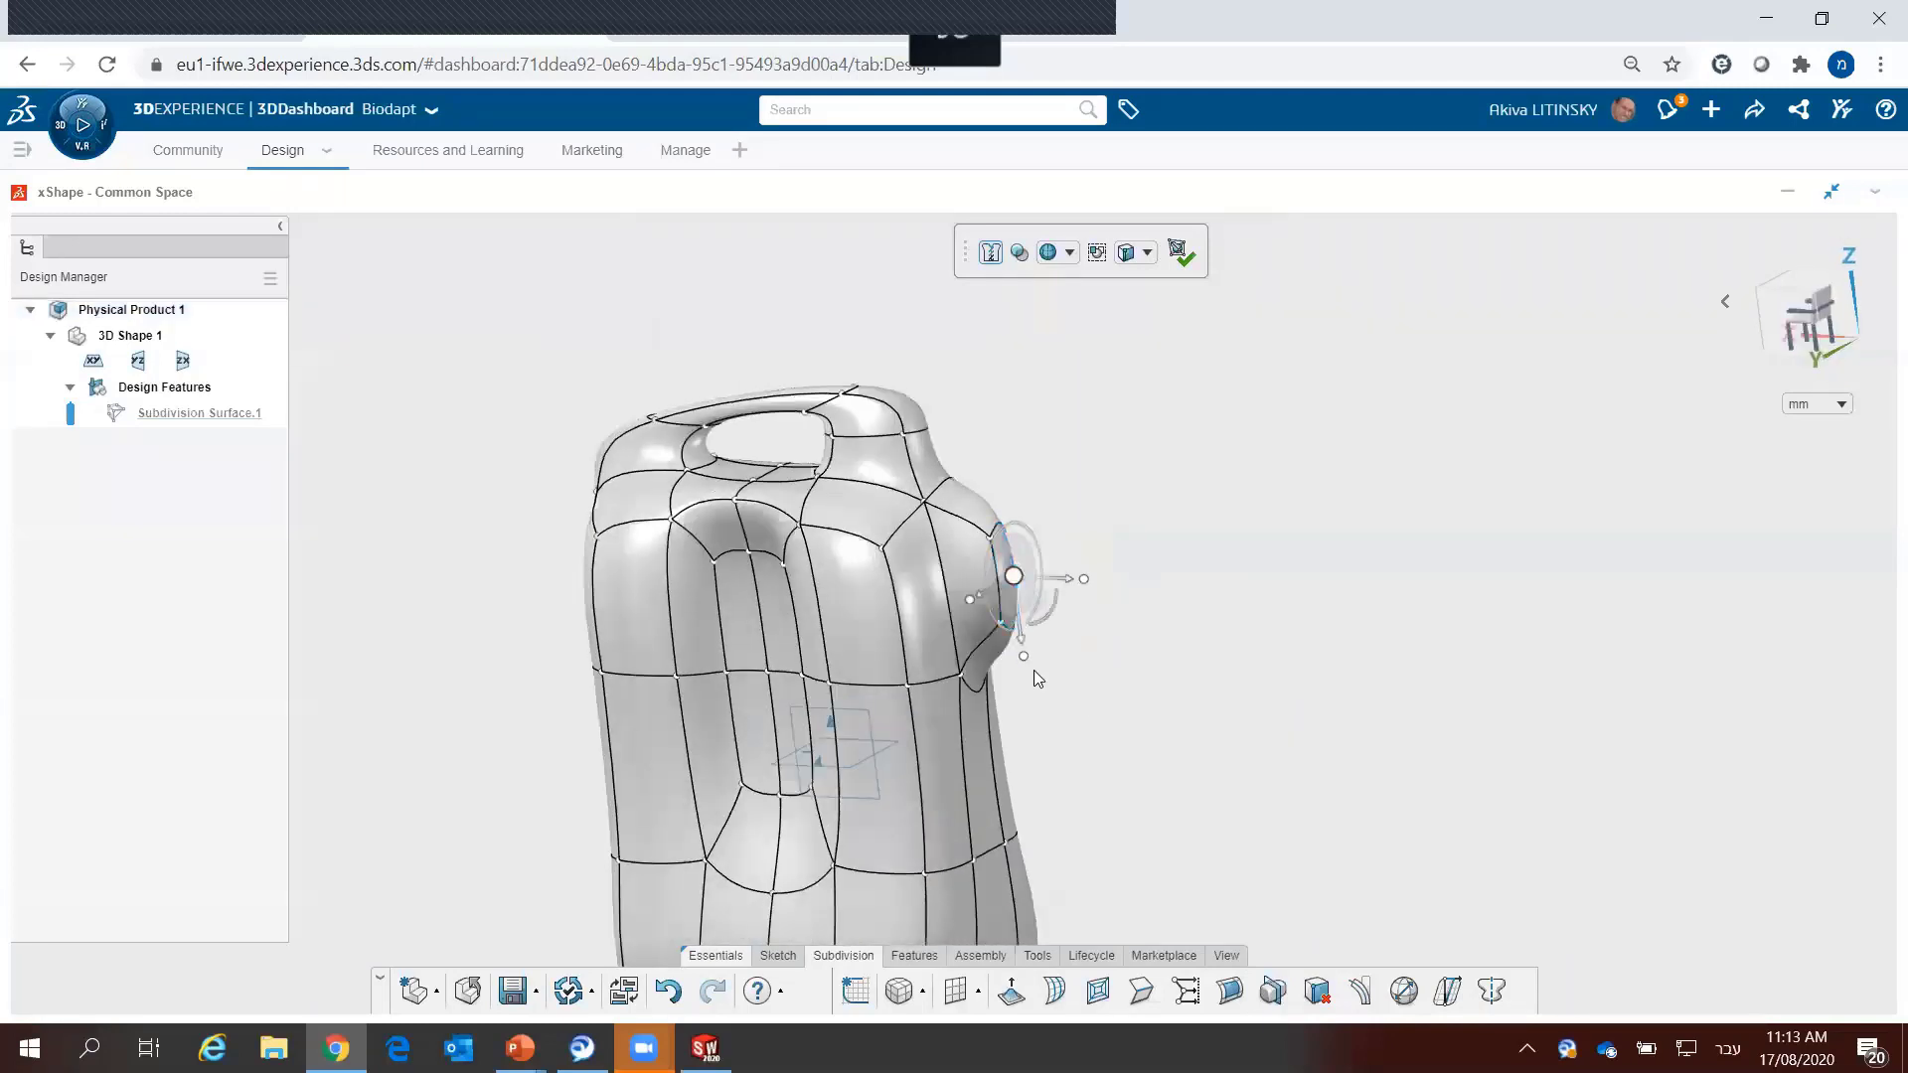
pyautogui.scroll(3, 977, 552)
pyautogui.click(1012, 555)
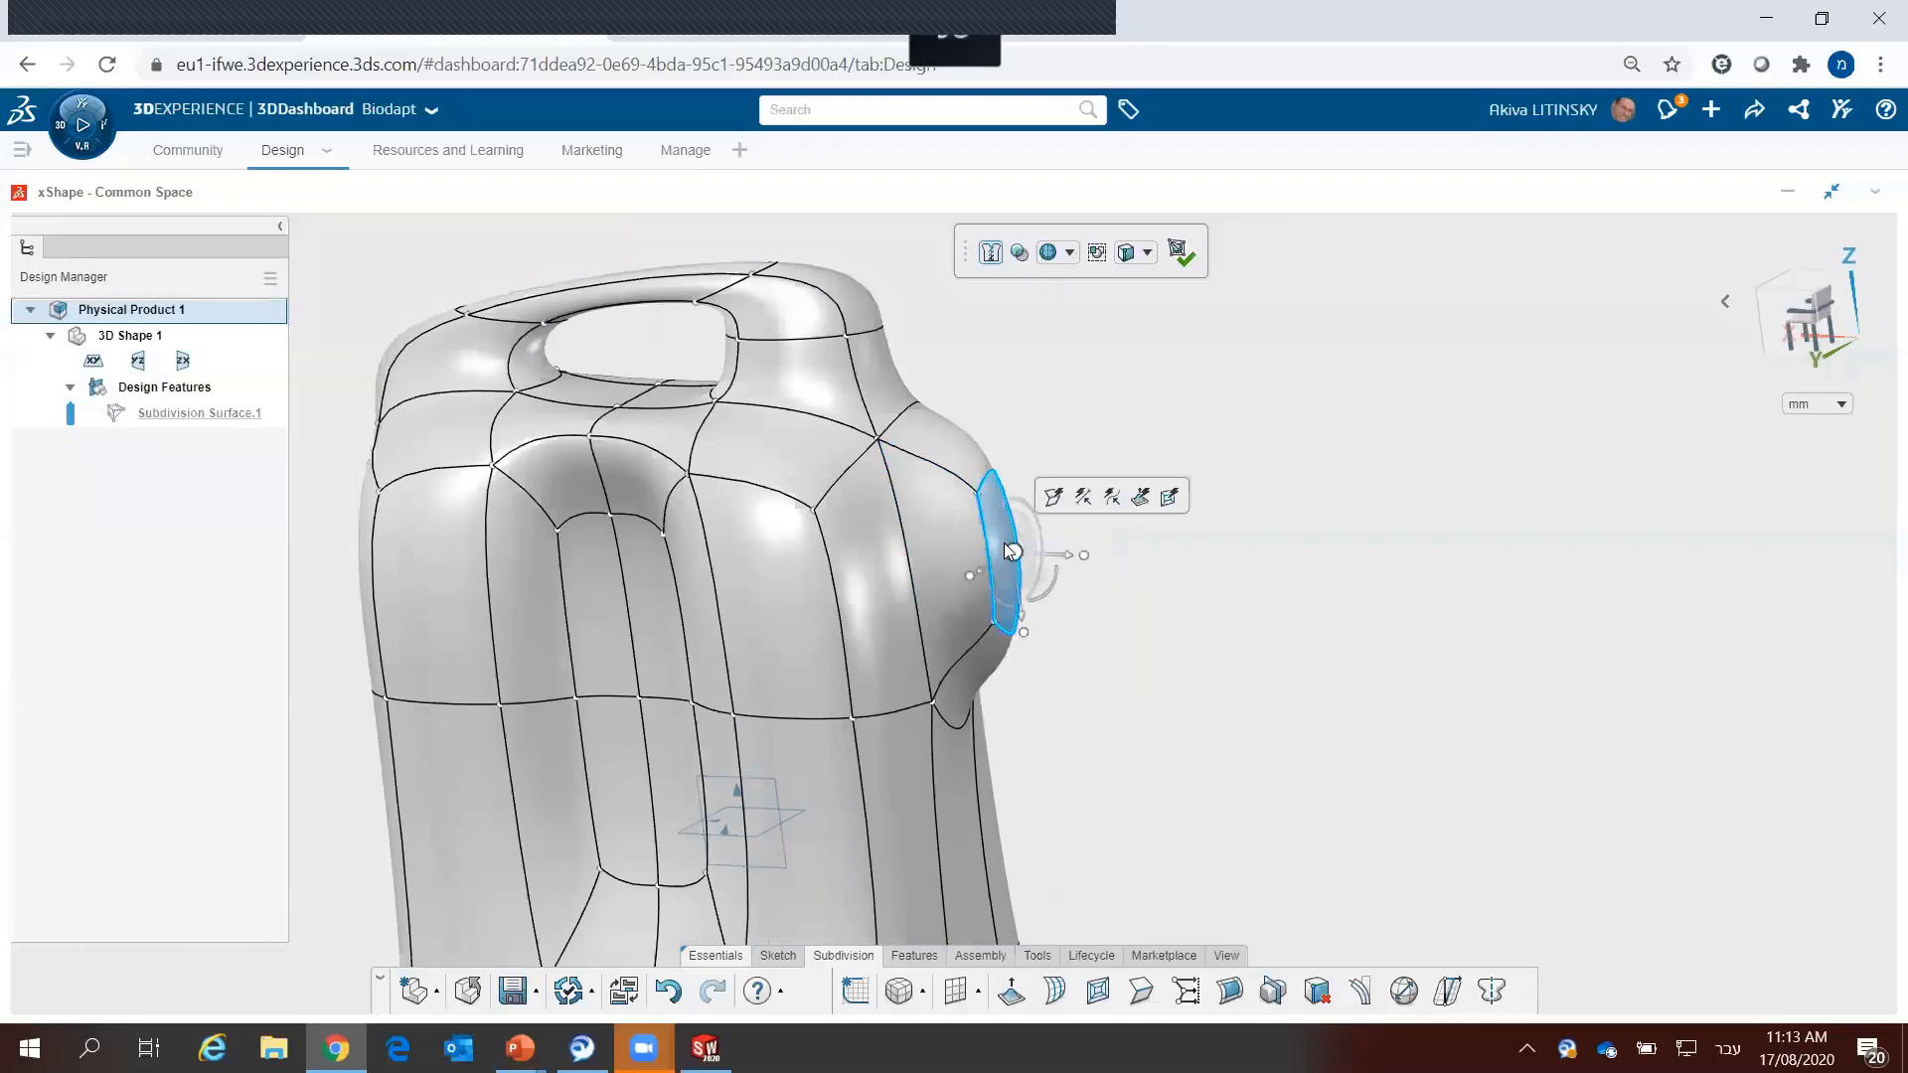
pyautogui.click(1054, 497)
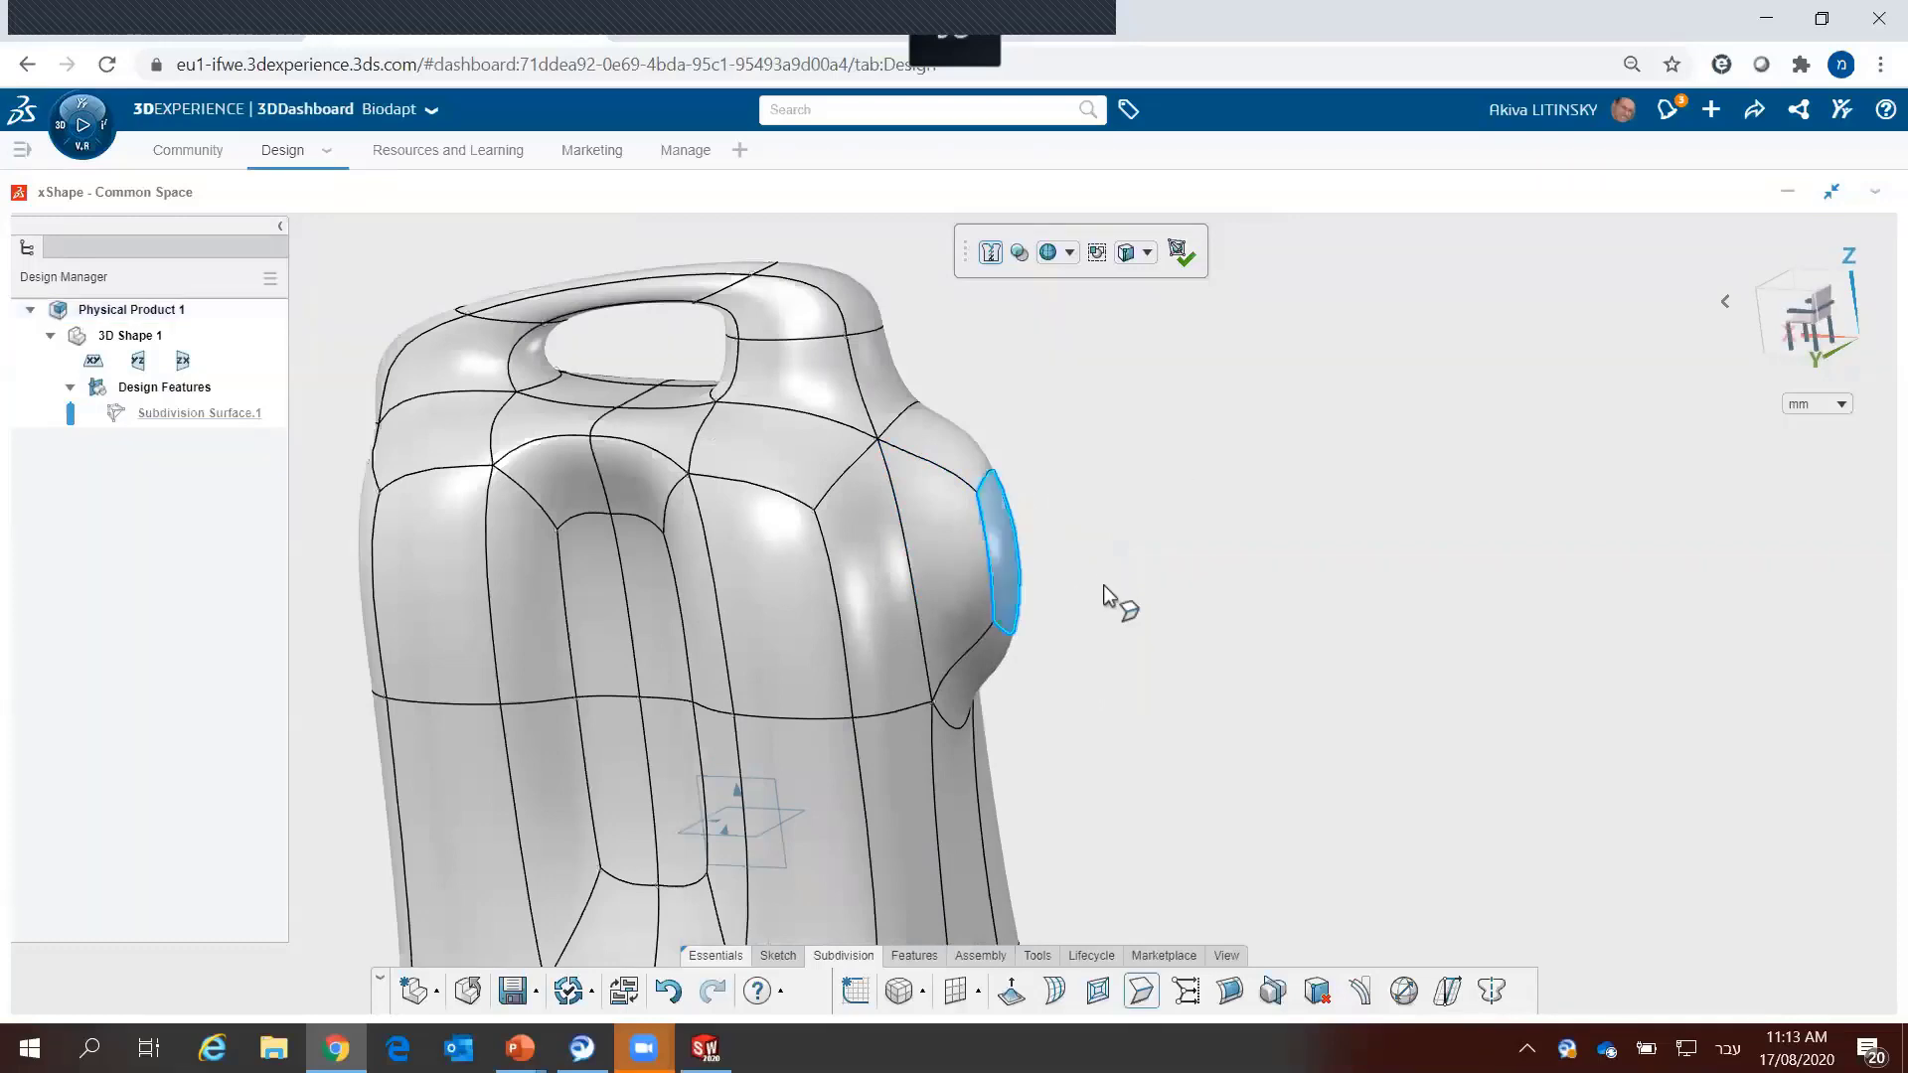
pyautogui.moveTo(1105, 577)
pyautogui.mouseDown(button='middle')
pyautogui.moveTo(1097, 618)
pyautogui.moveTo(1029, 557)
pyautogui.mouseUp(button='middle')
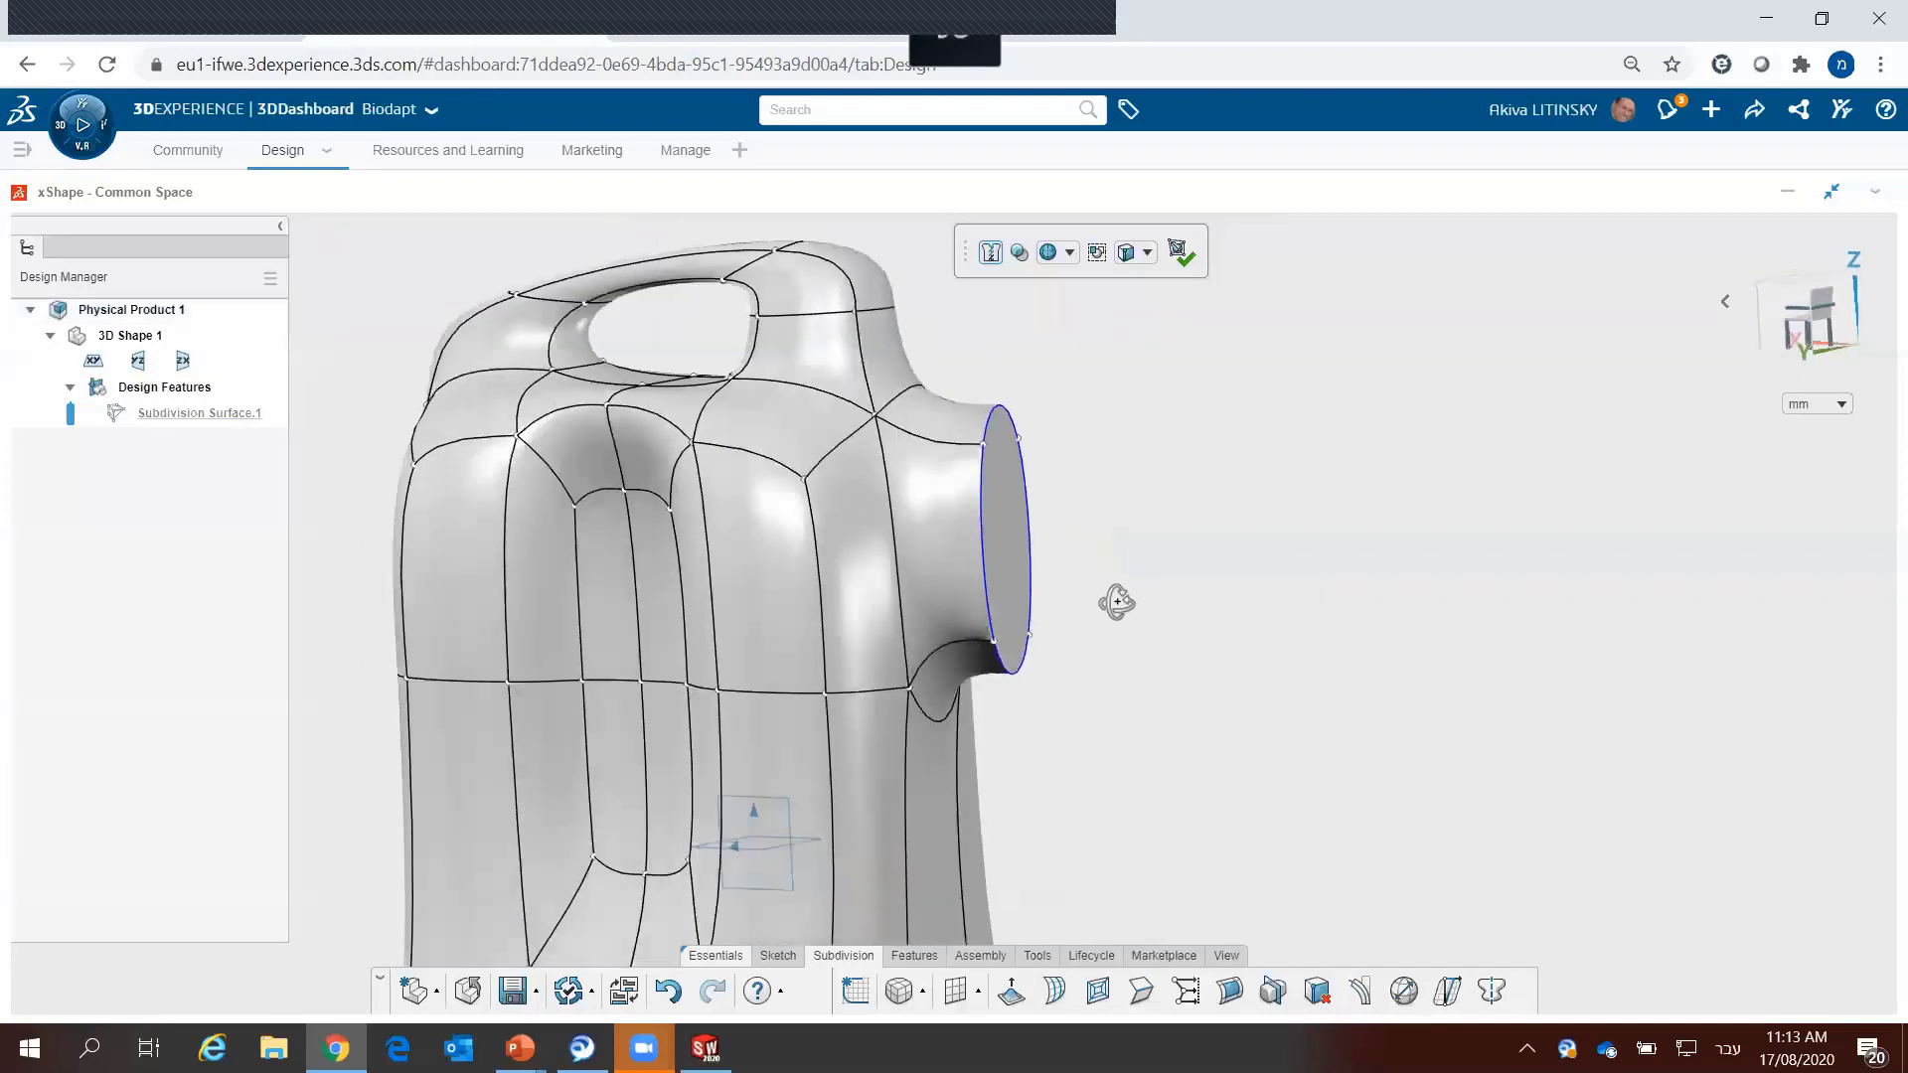
# Step: Shrink the spout's end face to a small oval and move it to taper the tip
pyautogui.click(1029, 554)
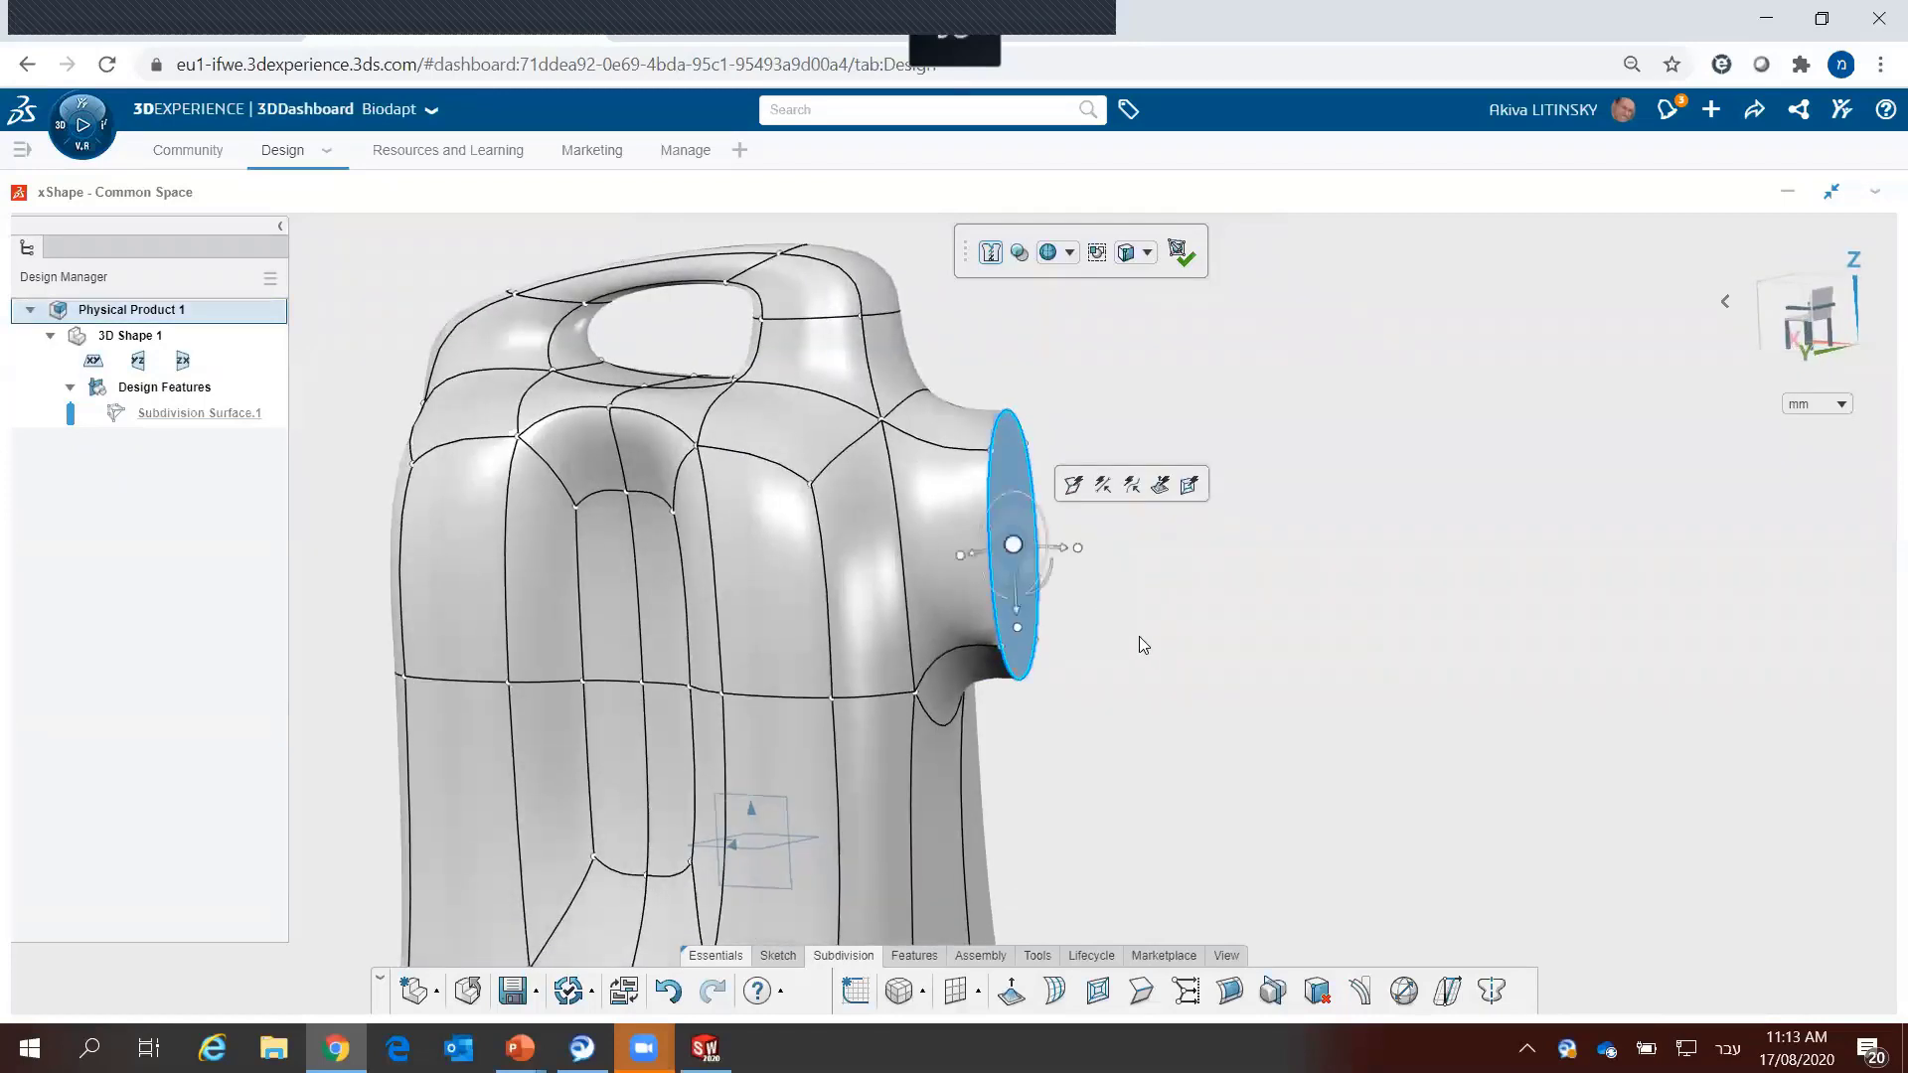
pyautogui.moveTo(1143, 646)
pyautogui.mouseDown(button='middle')
pyautogui.moveTo(1005, 651)
pyautogui.moveTo(895, 686)
pyautogui.mouseUp(button='middle')
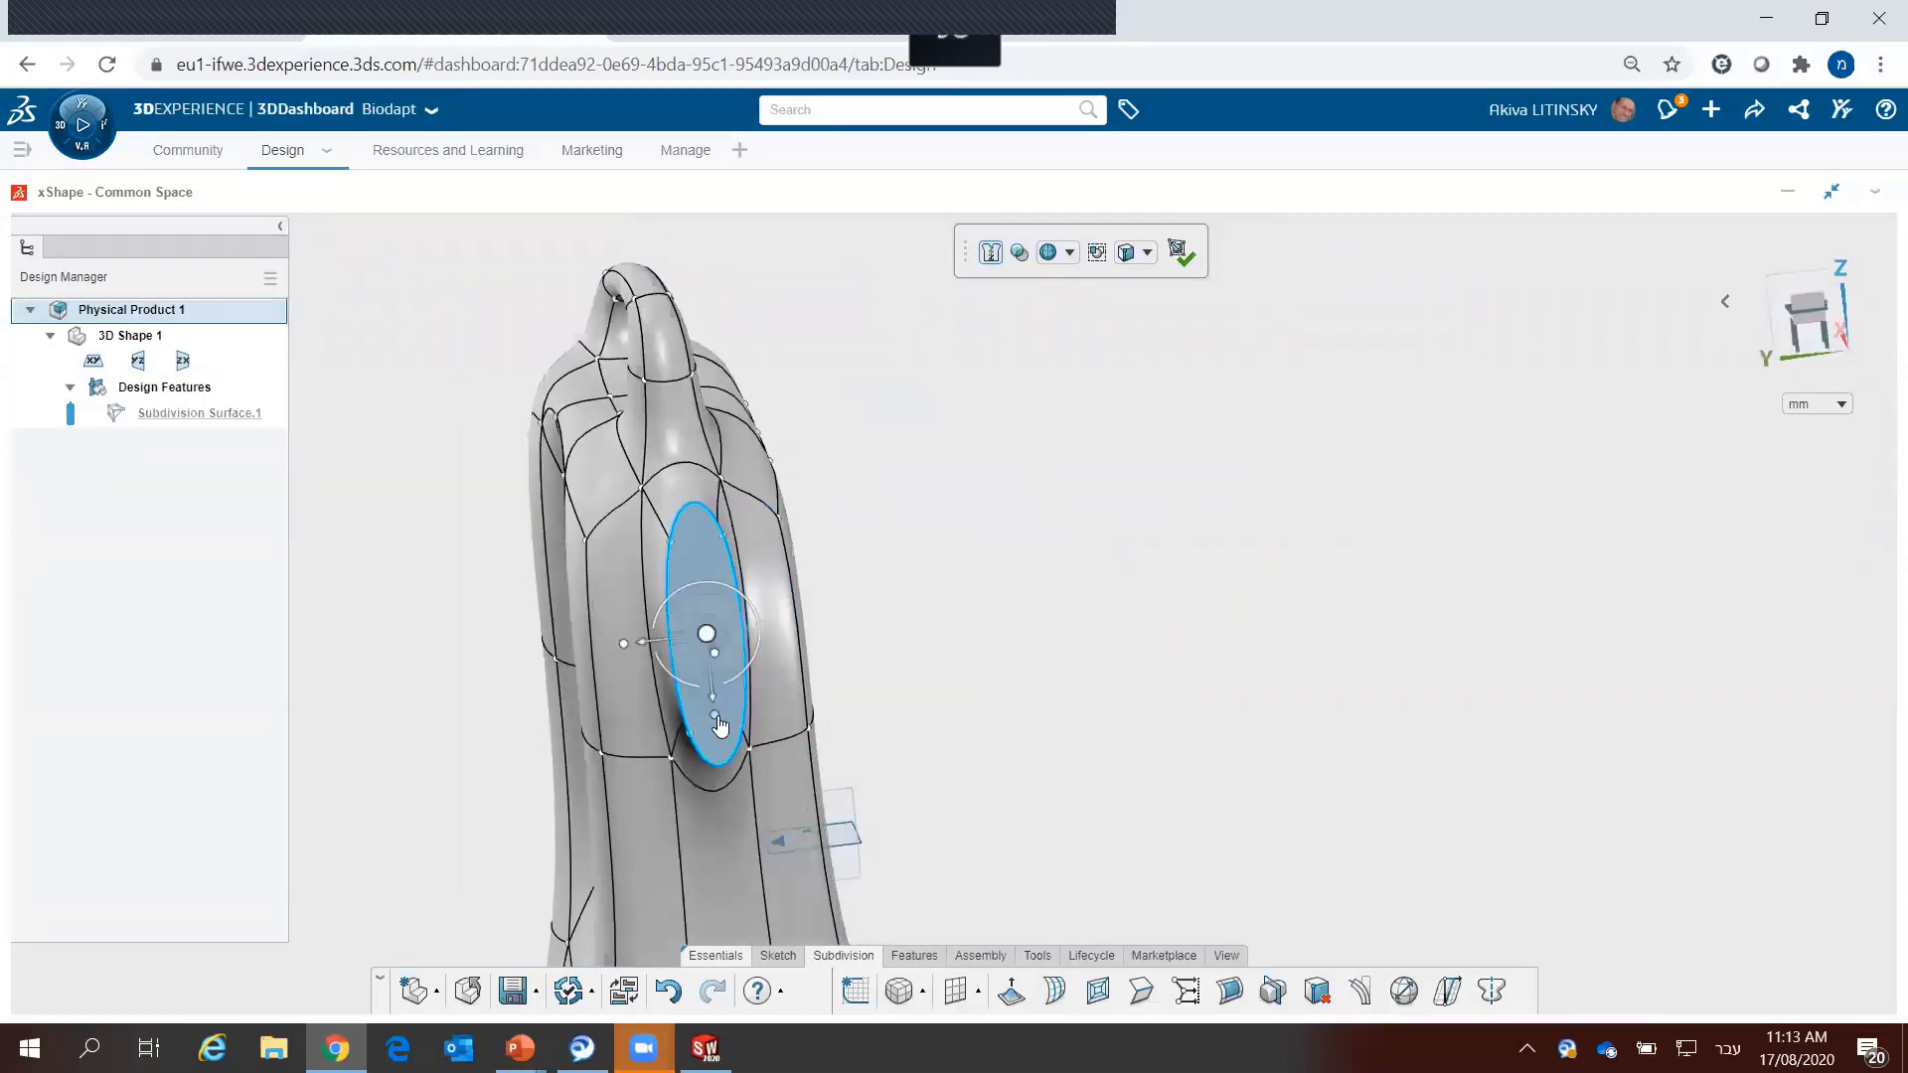
pyautogui.moveTo(719, 726); pyautogui.dragTo(711, 671)
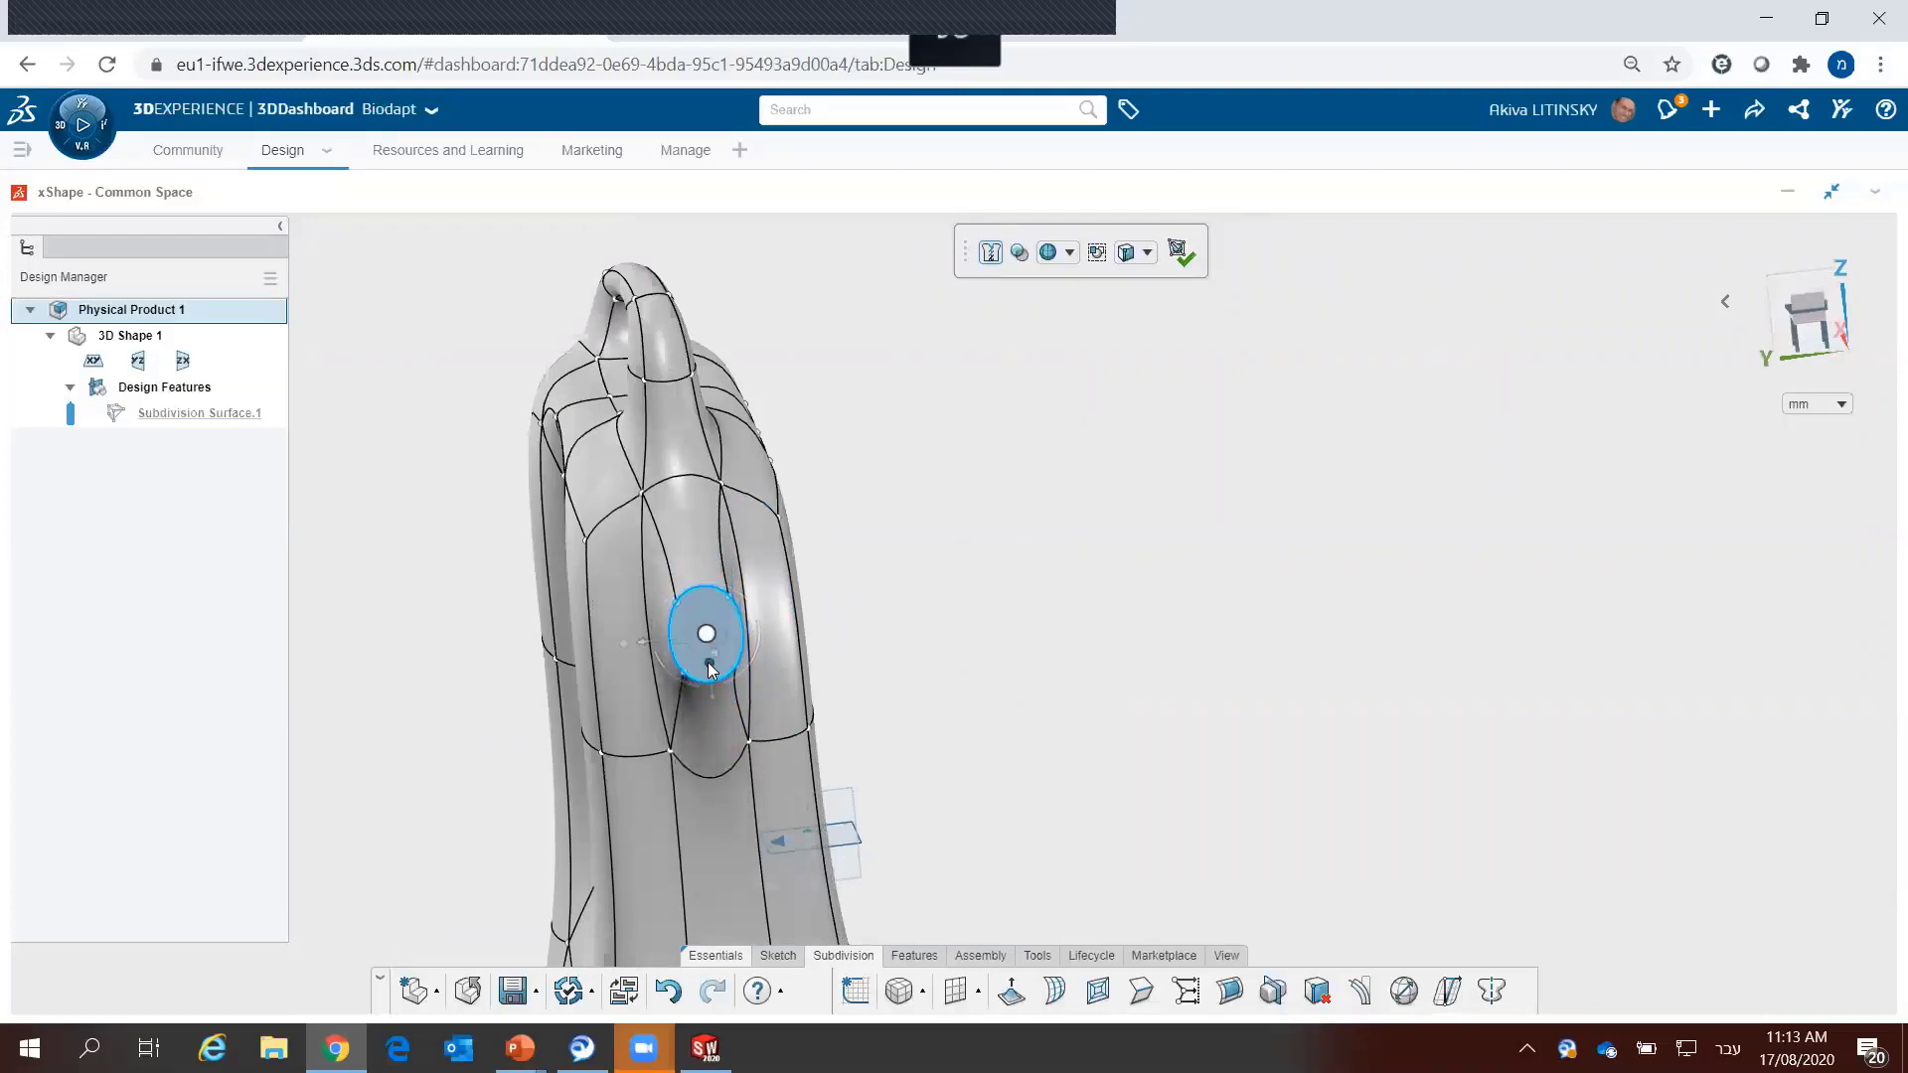
pyautogui.moveTo(994, 691); pyautogui.dragTo(1165, 701, button='middle')
pyautogui.moveTo(1232, 636); pyautogui.dragTo(1267, 626)
pyautogui.scroll(-2, 1169, 485)
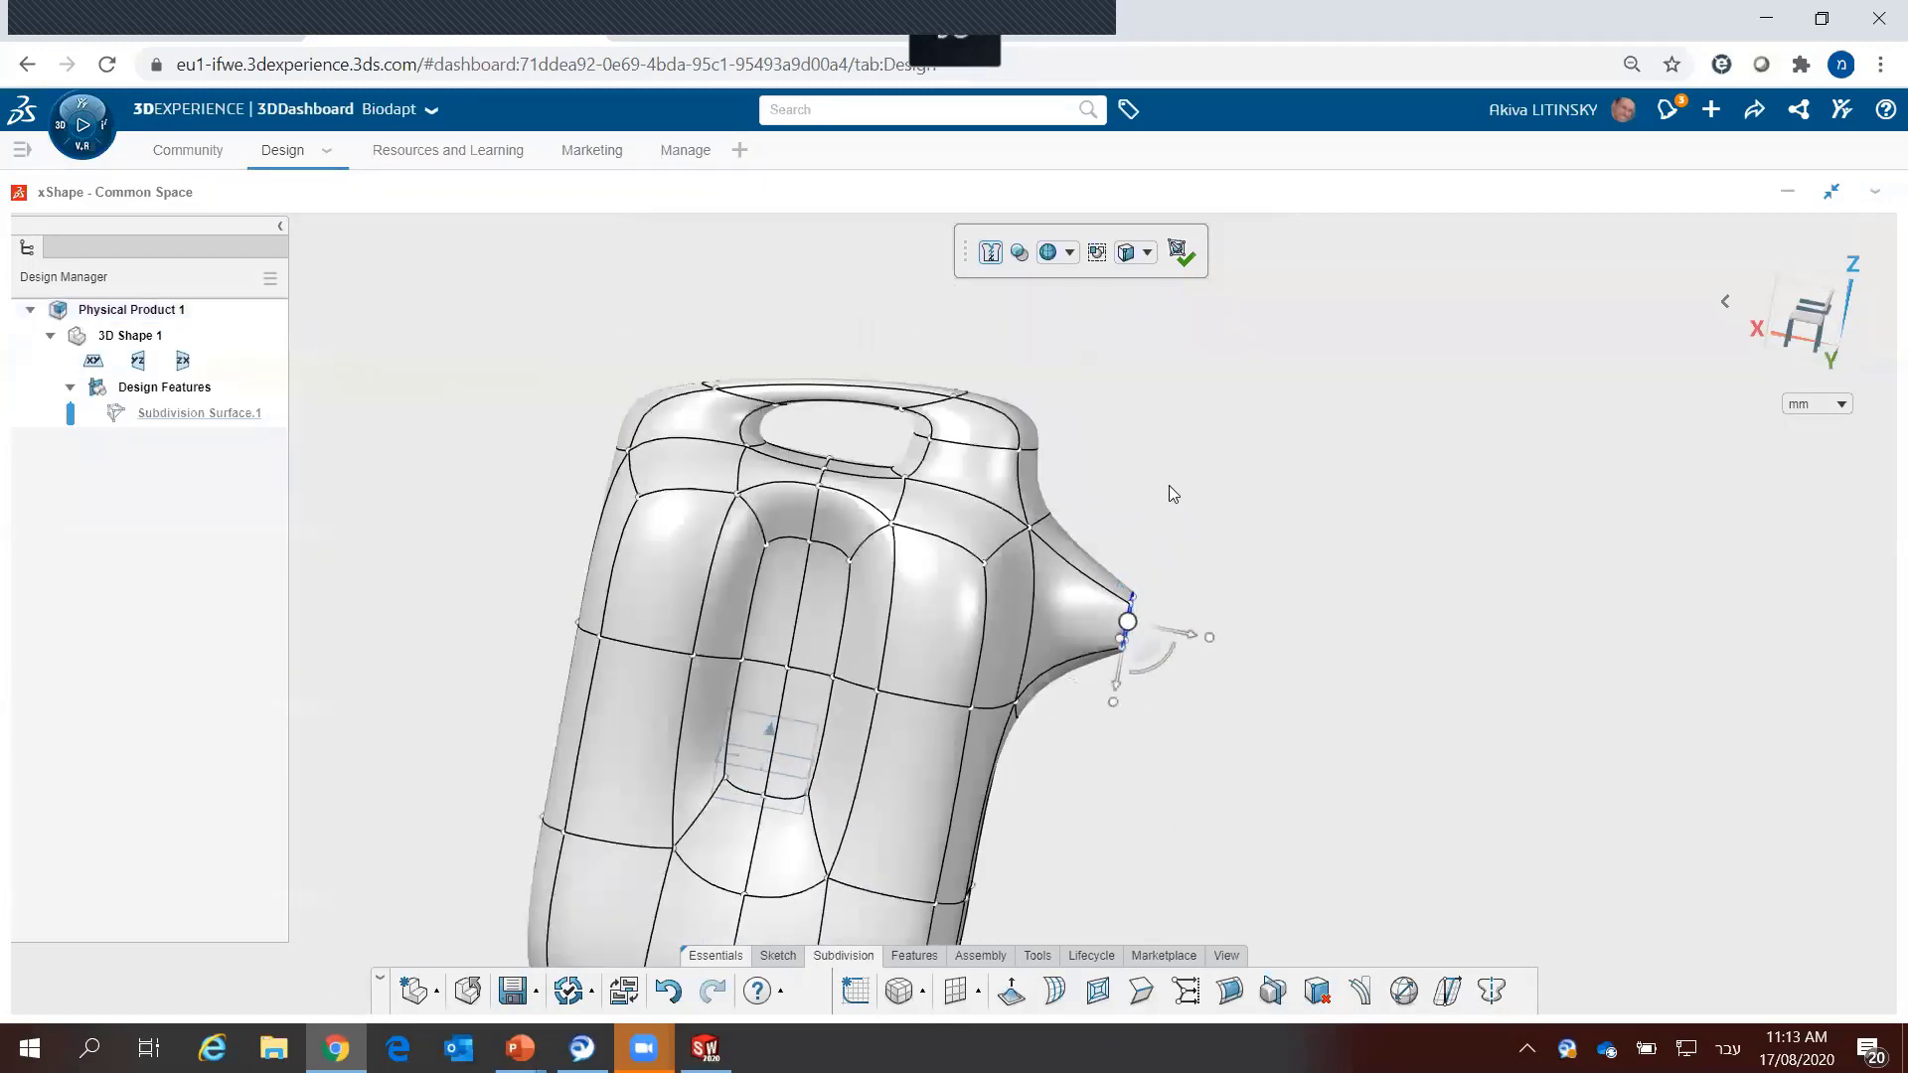
pyautogui.moveTo(1168, 485); pyautogui.dragTo(1167, 563, button='middle')
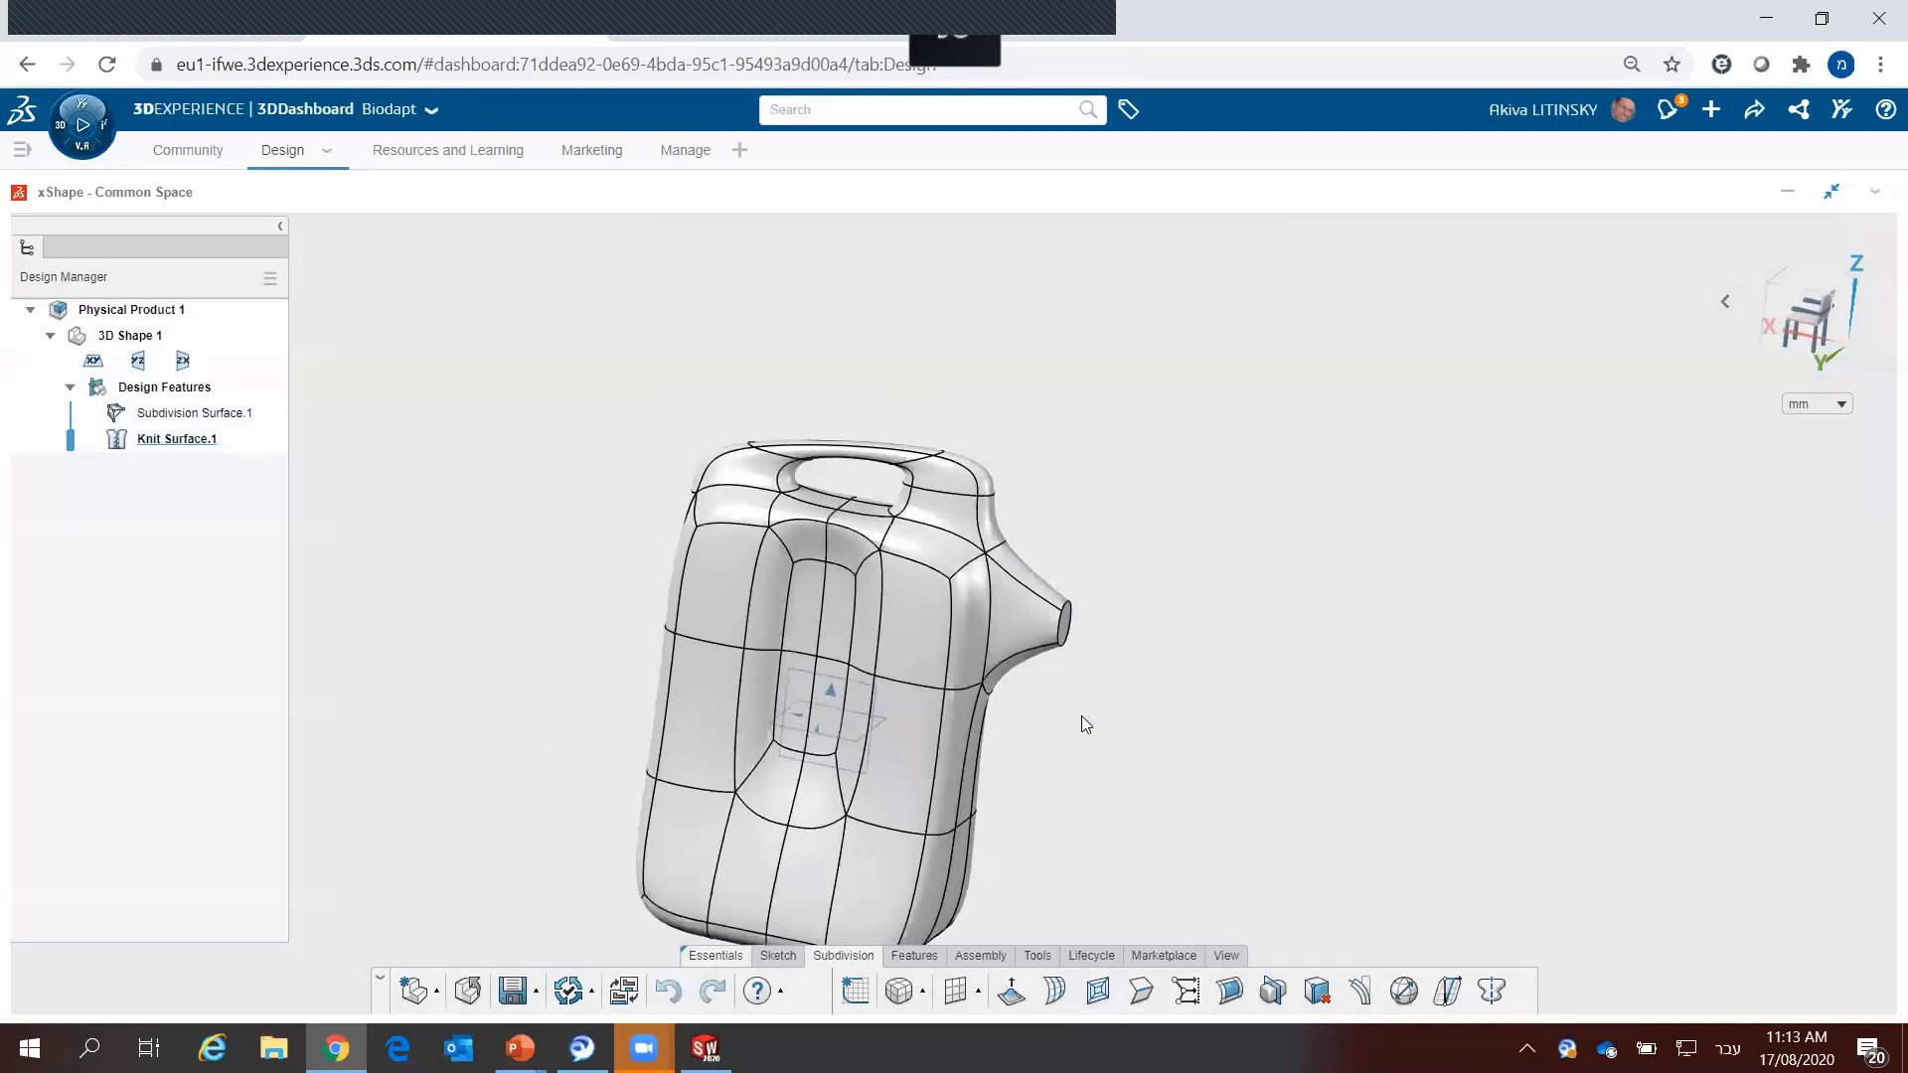
pyautogui.moveTo(1081, 716)
pyautogui.mouseDown(button='middle')
pyautogui.moveTo(1031, 741)
pyautogui.moveTo(954, 855)
pyautogui.mouseUp(button='middle')
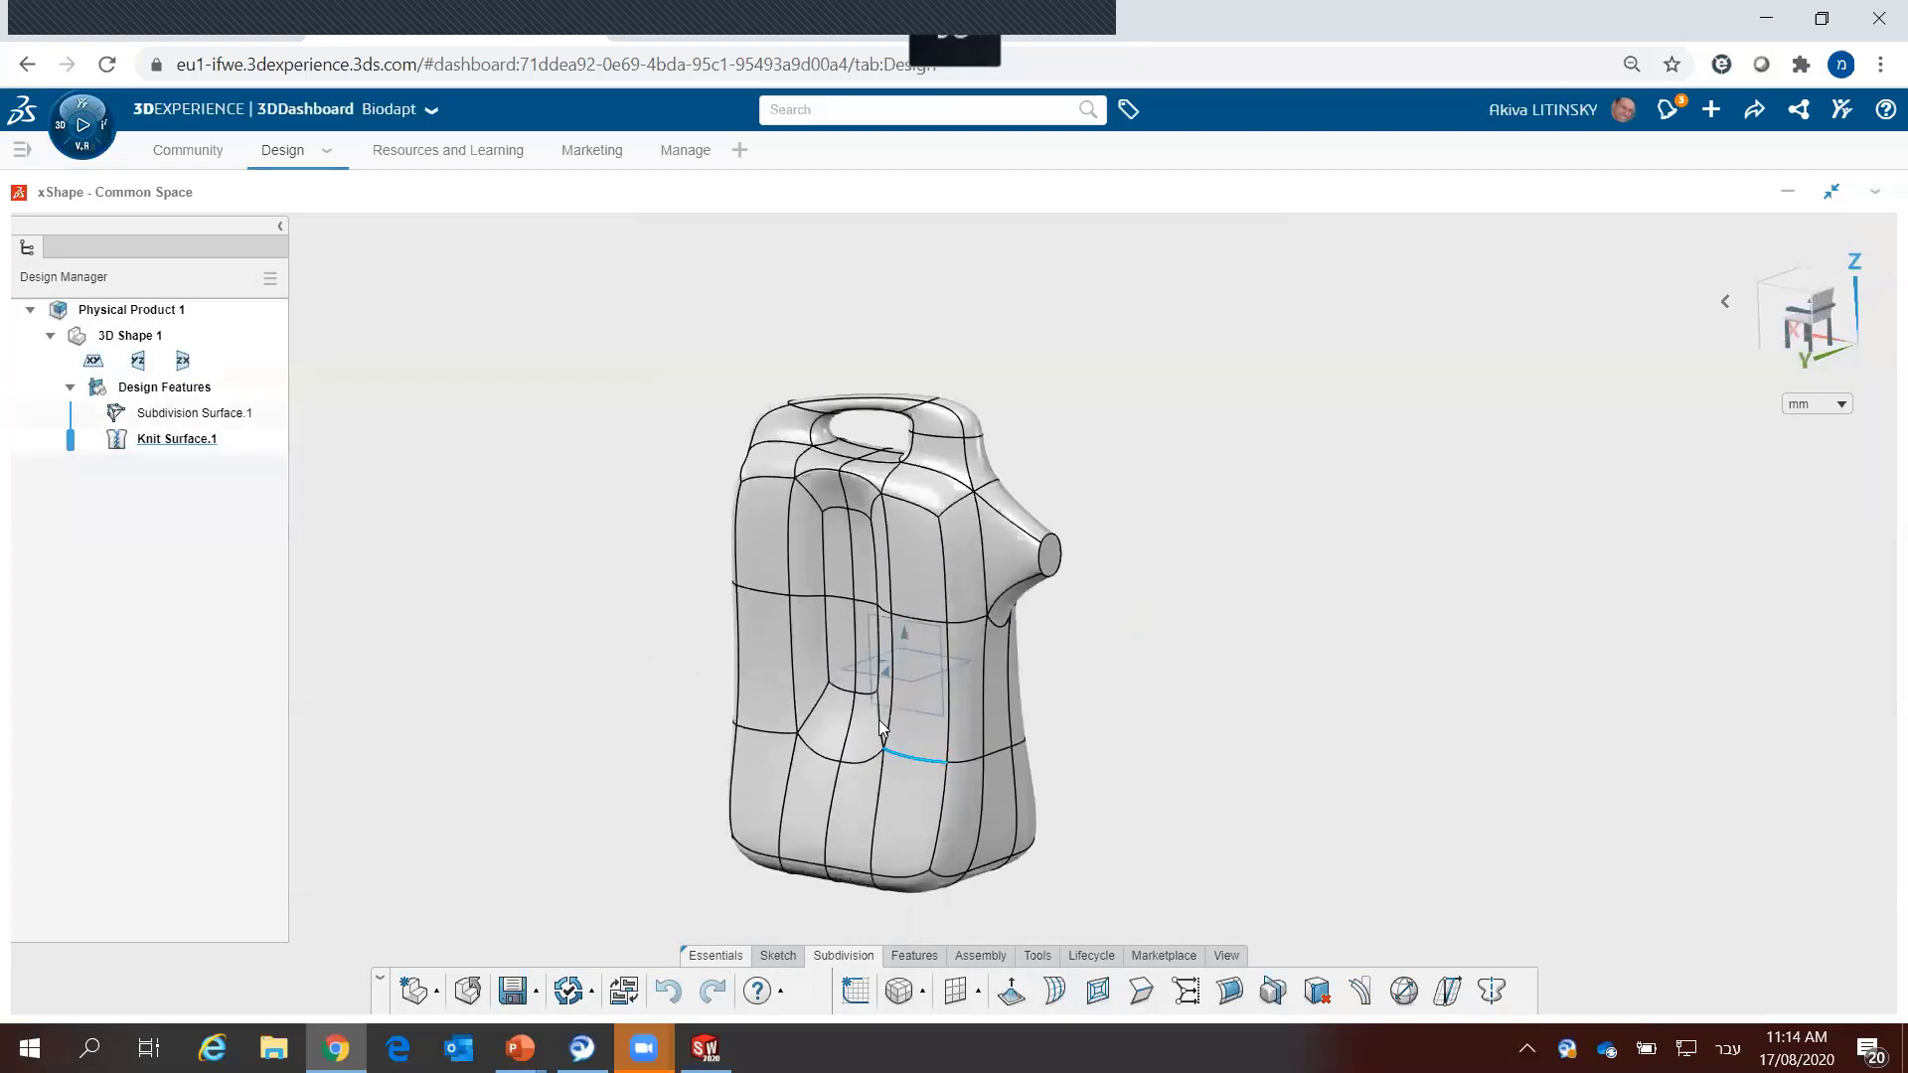
# Step: Shell the jug at 1 mm thickness, removing the spout end face to leave it open
pyautogui.click(909, 957)
pyautogui.click(980, 992)
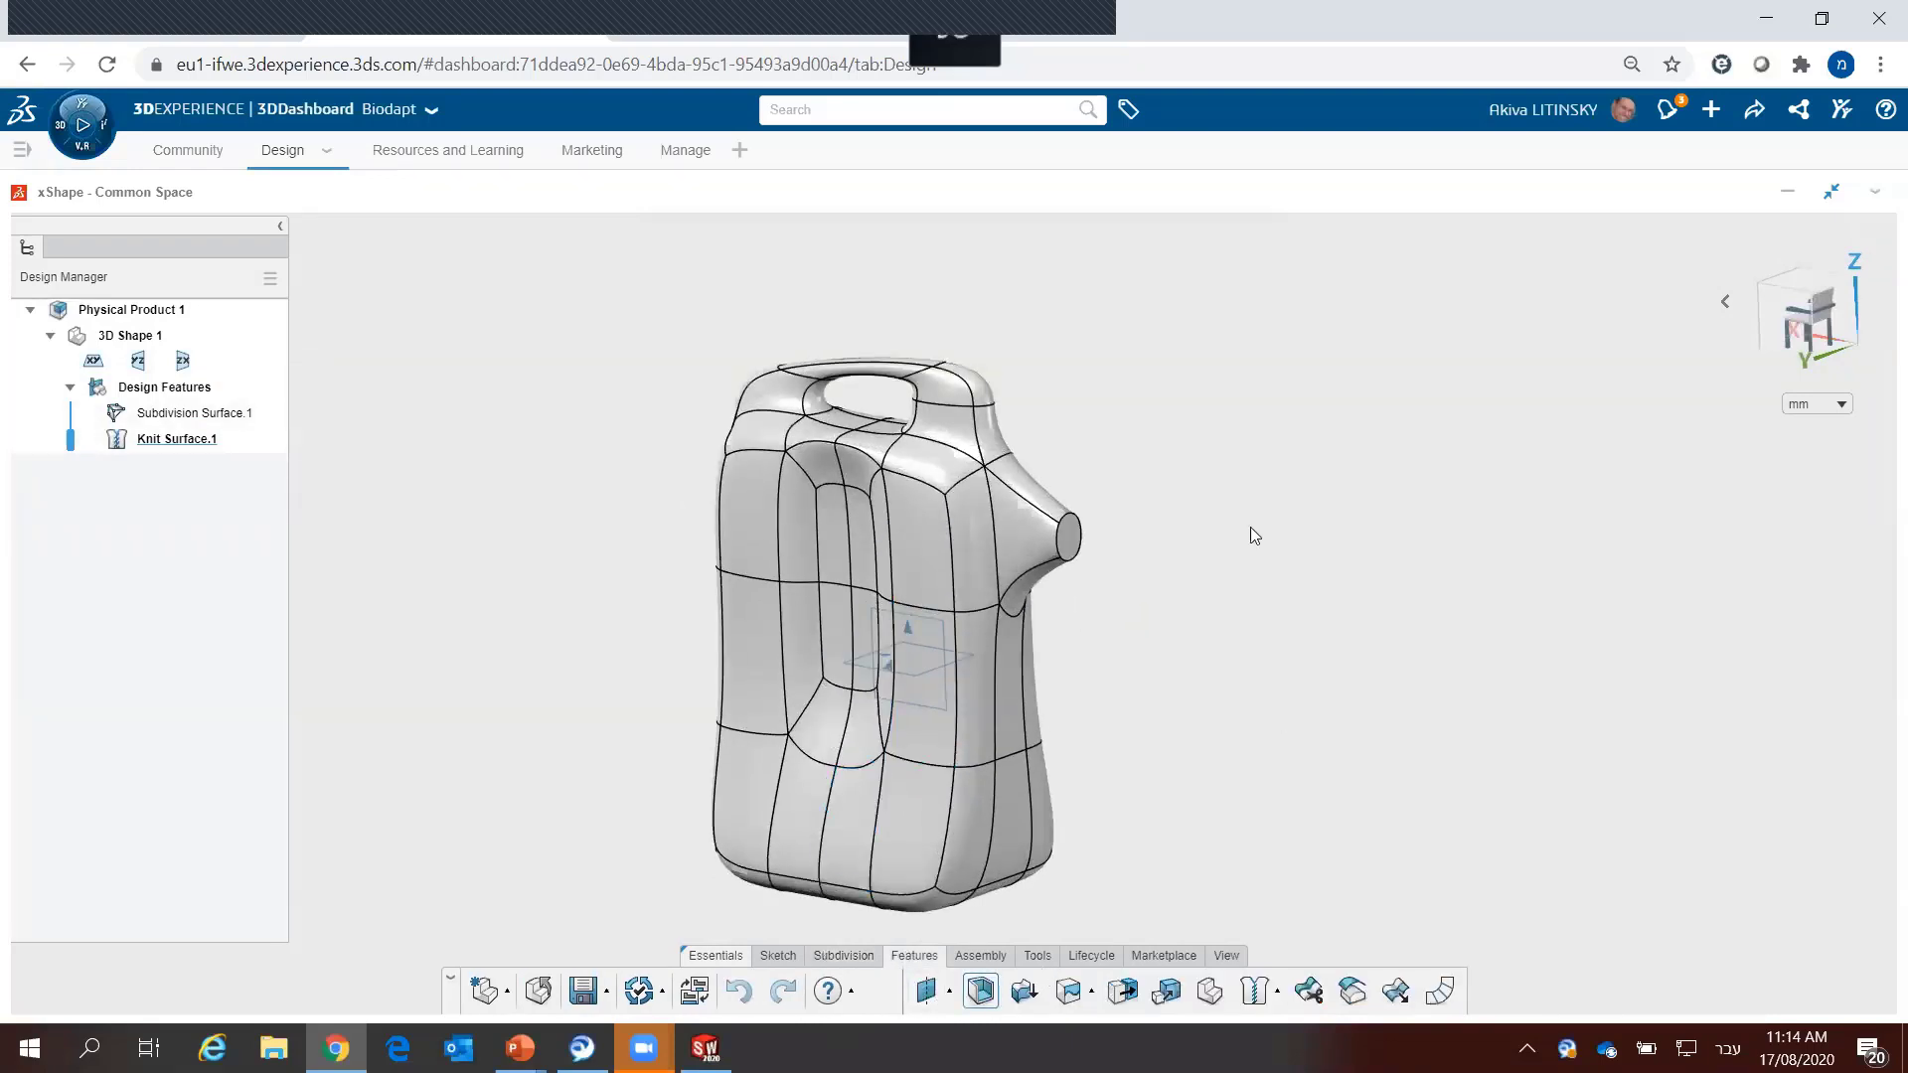
pyautogui.click(1071, 540)
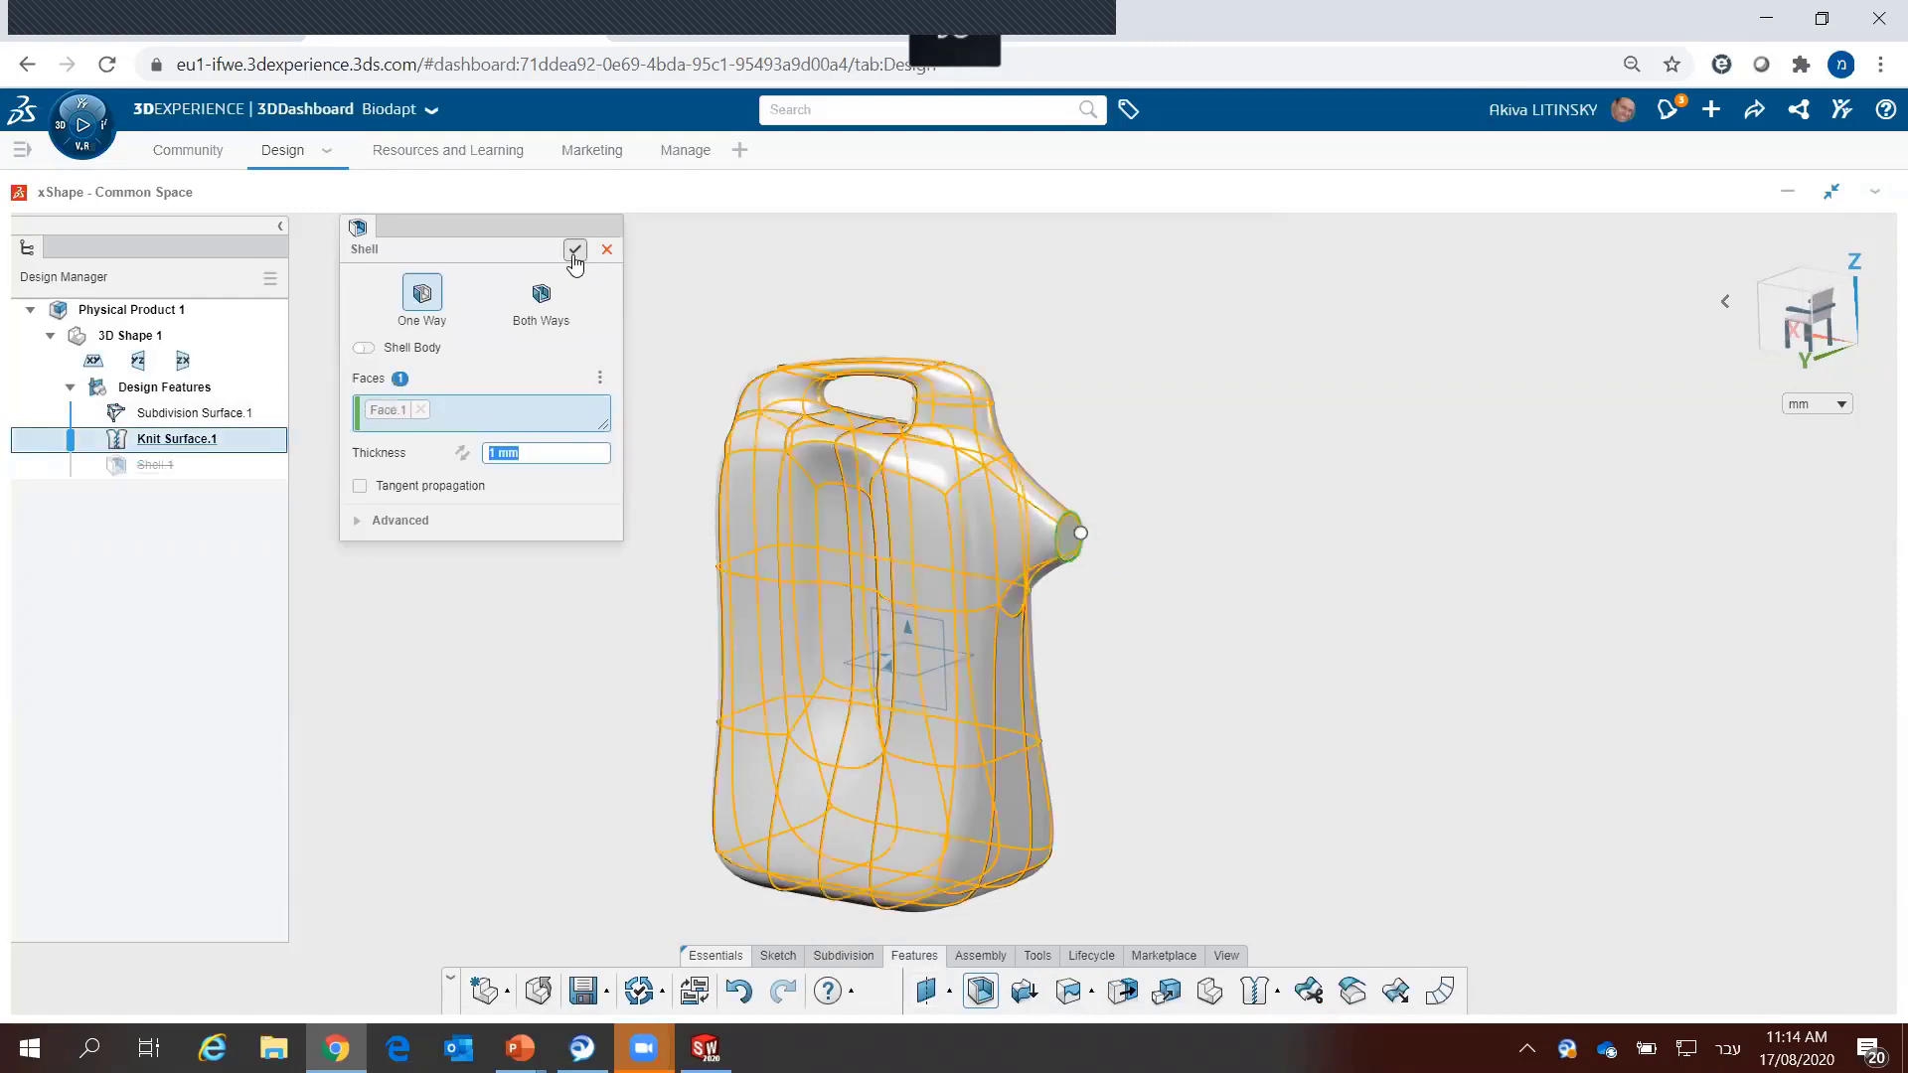
pyautogui.press('Return')
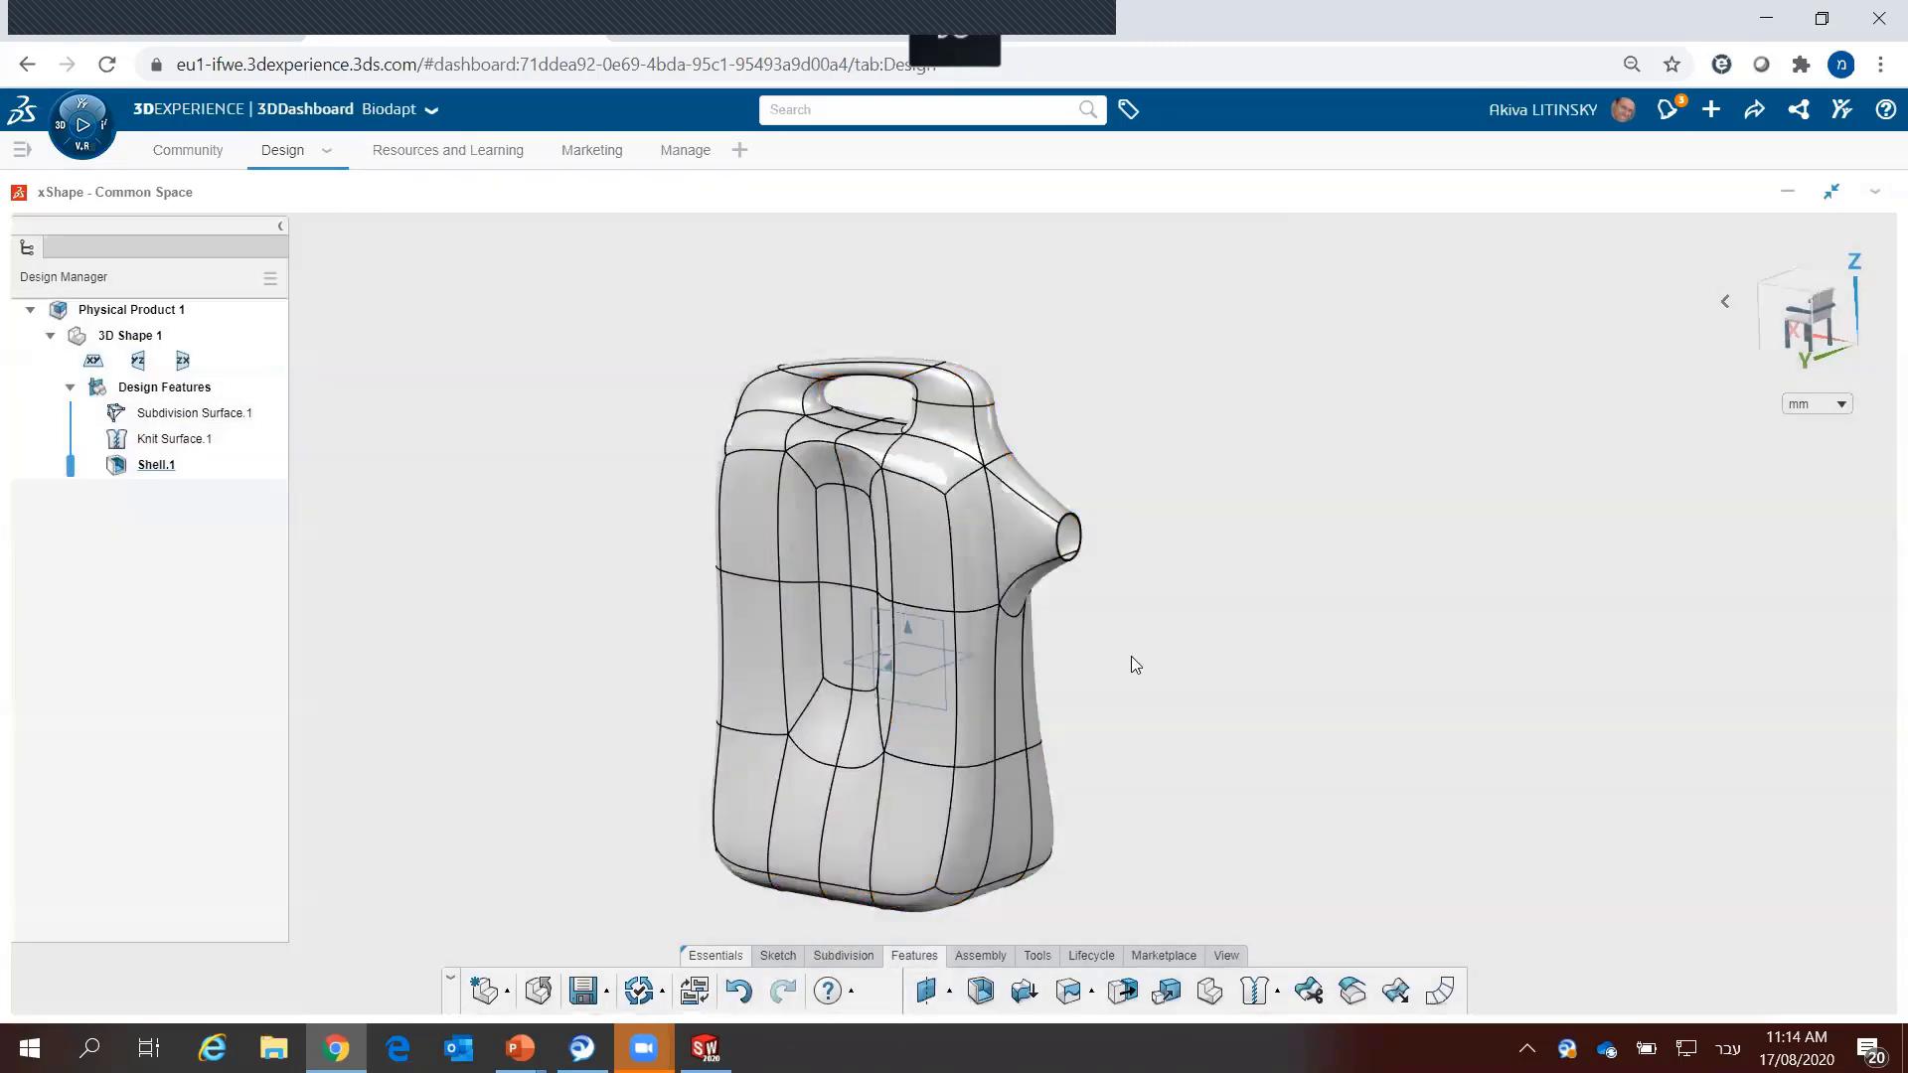
pyautogui.moveTo(1131, 656)
pyautogui.mouseDown(button='middle')
pyautogui.moveTo(1006, 594)
pyautogui.moveTo(907, 619)
pyautogui.moveTo(1142, 652)
pyautogui.mouseUp(button='middle')
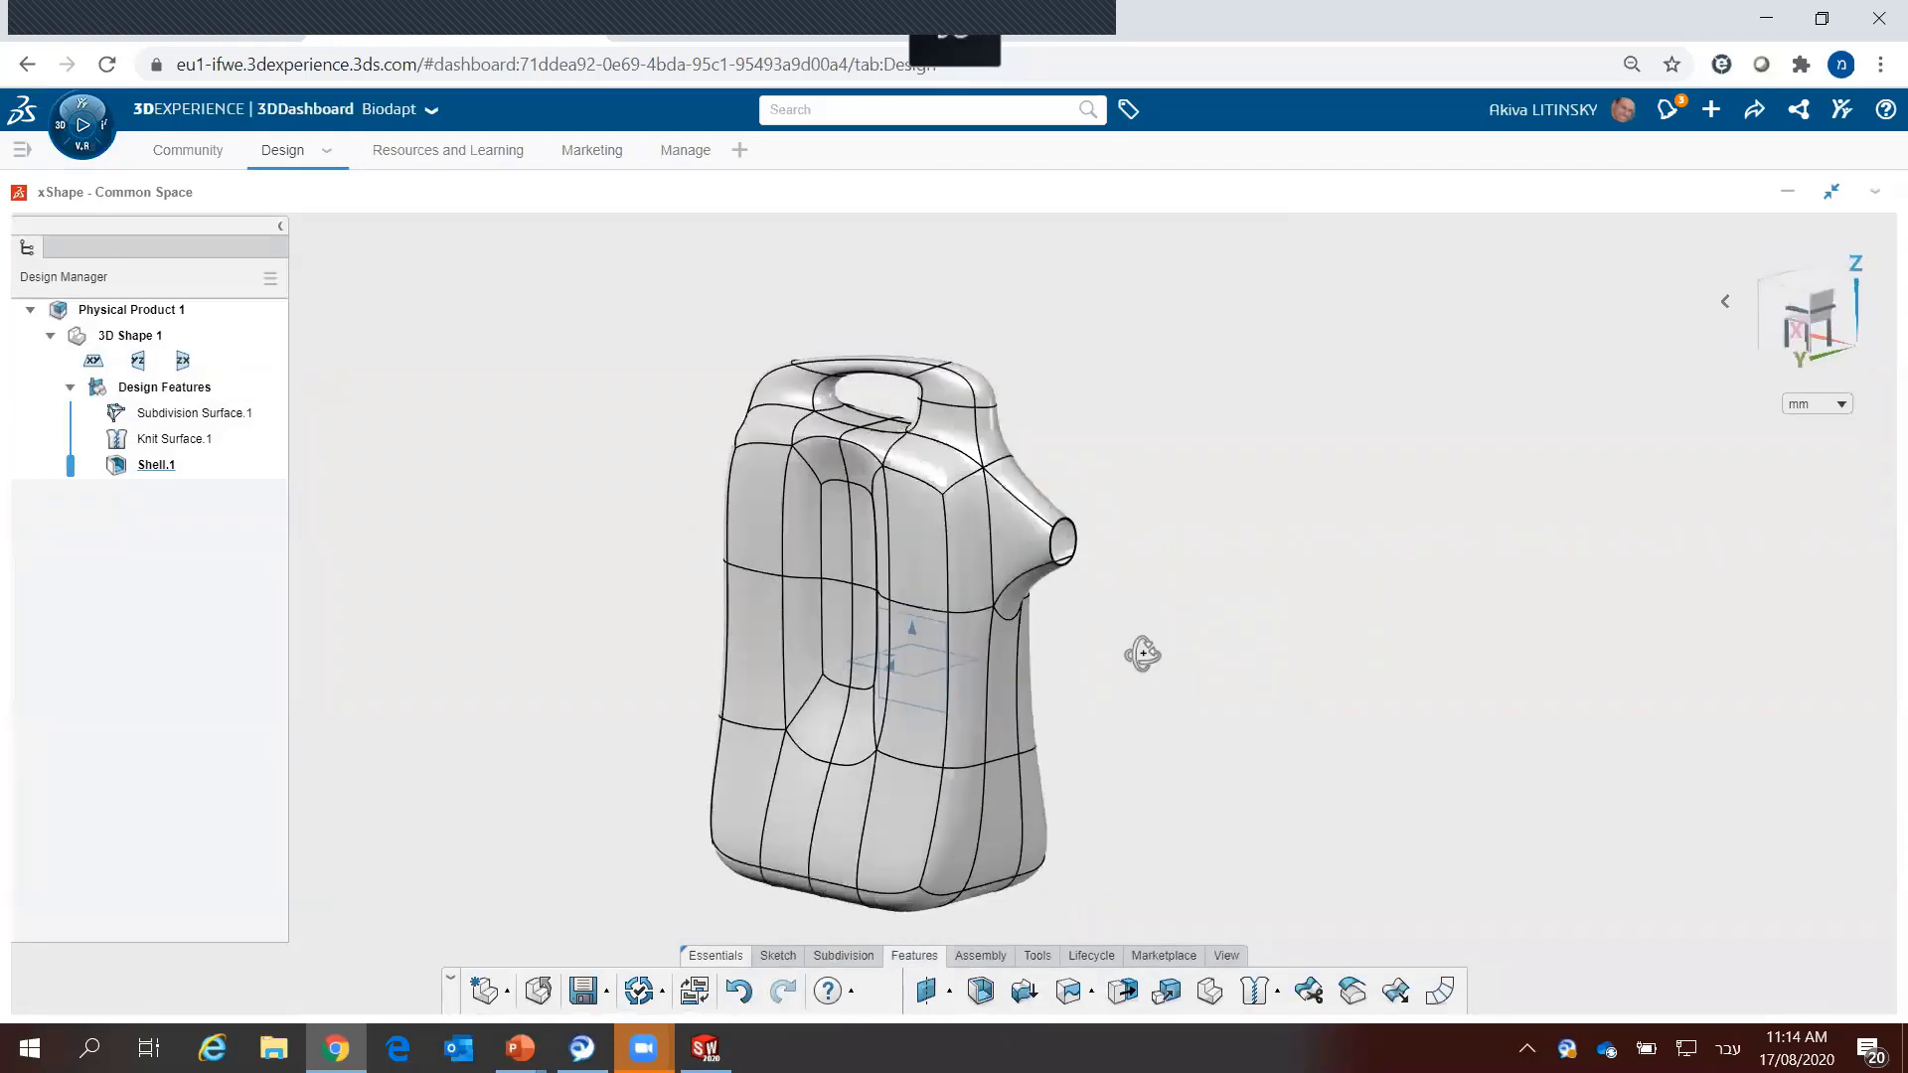
pyautogui.moveTo(898, 668); pyautogui.dragTo(1207, 709, button='middle')
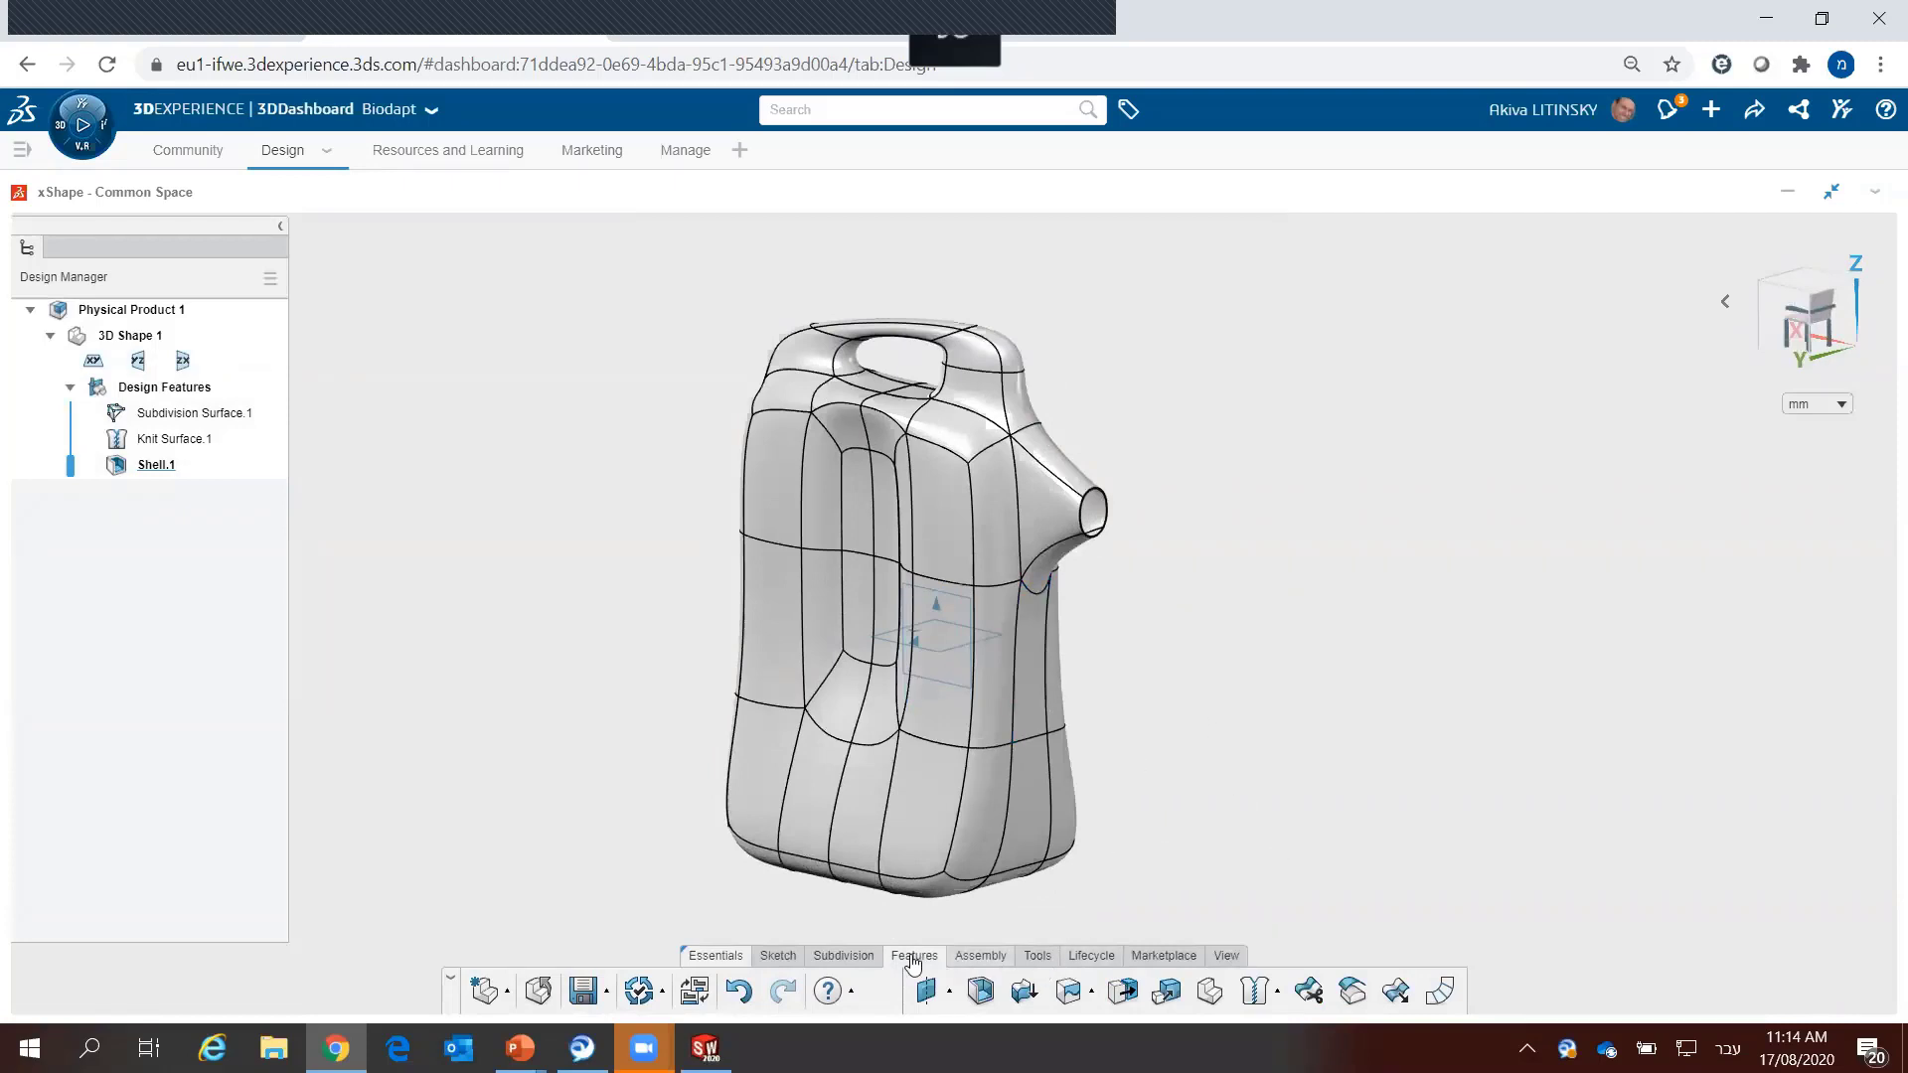
# Step: Set the render style to Shading with Edges without Smooth Edges, then rotate the jug
pyautogui.click(1228, 956)
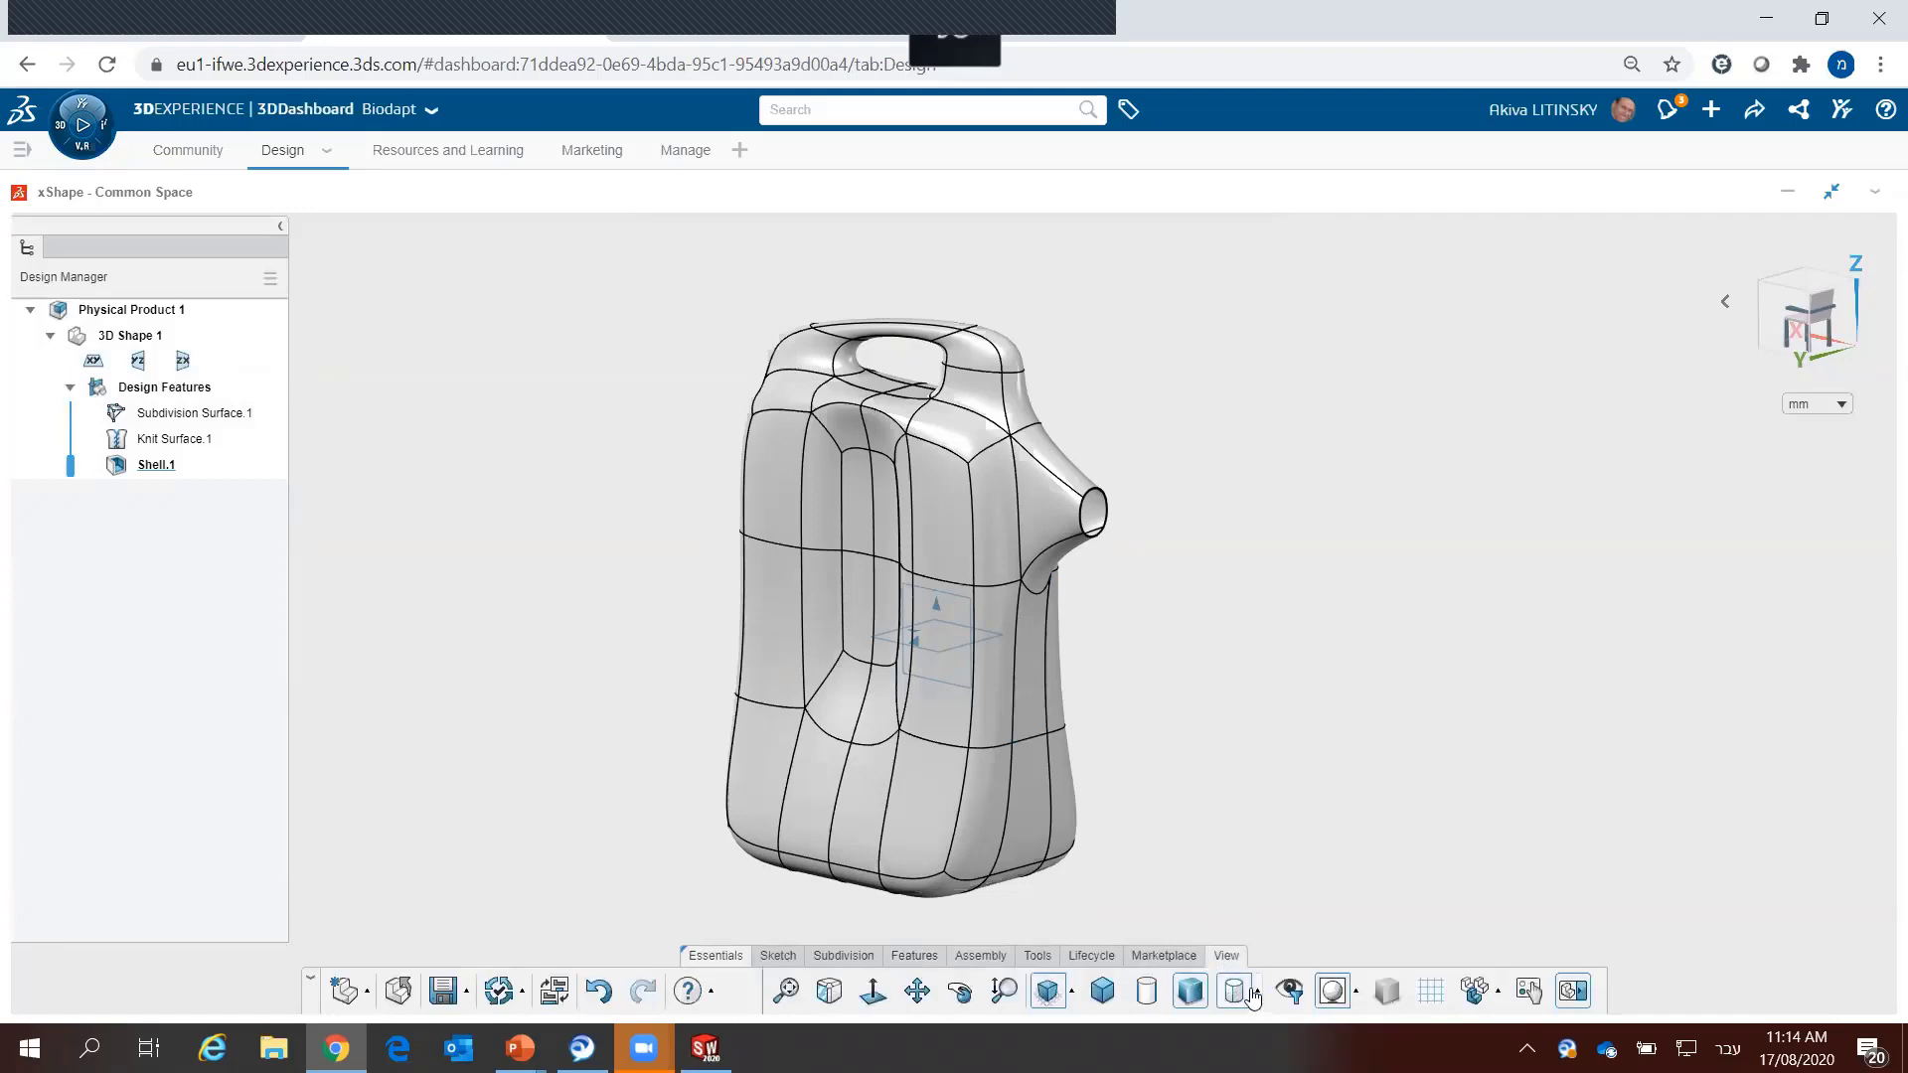
pyautogui.click(1254, 992)
pyautogui.click(1280, 840)
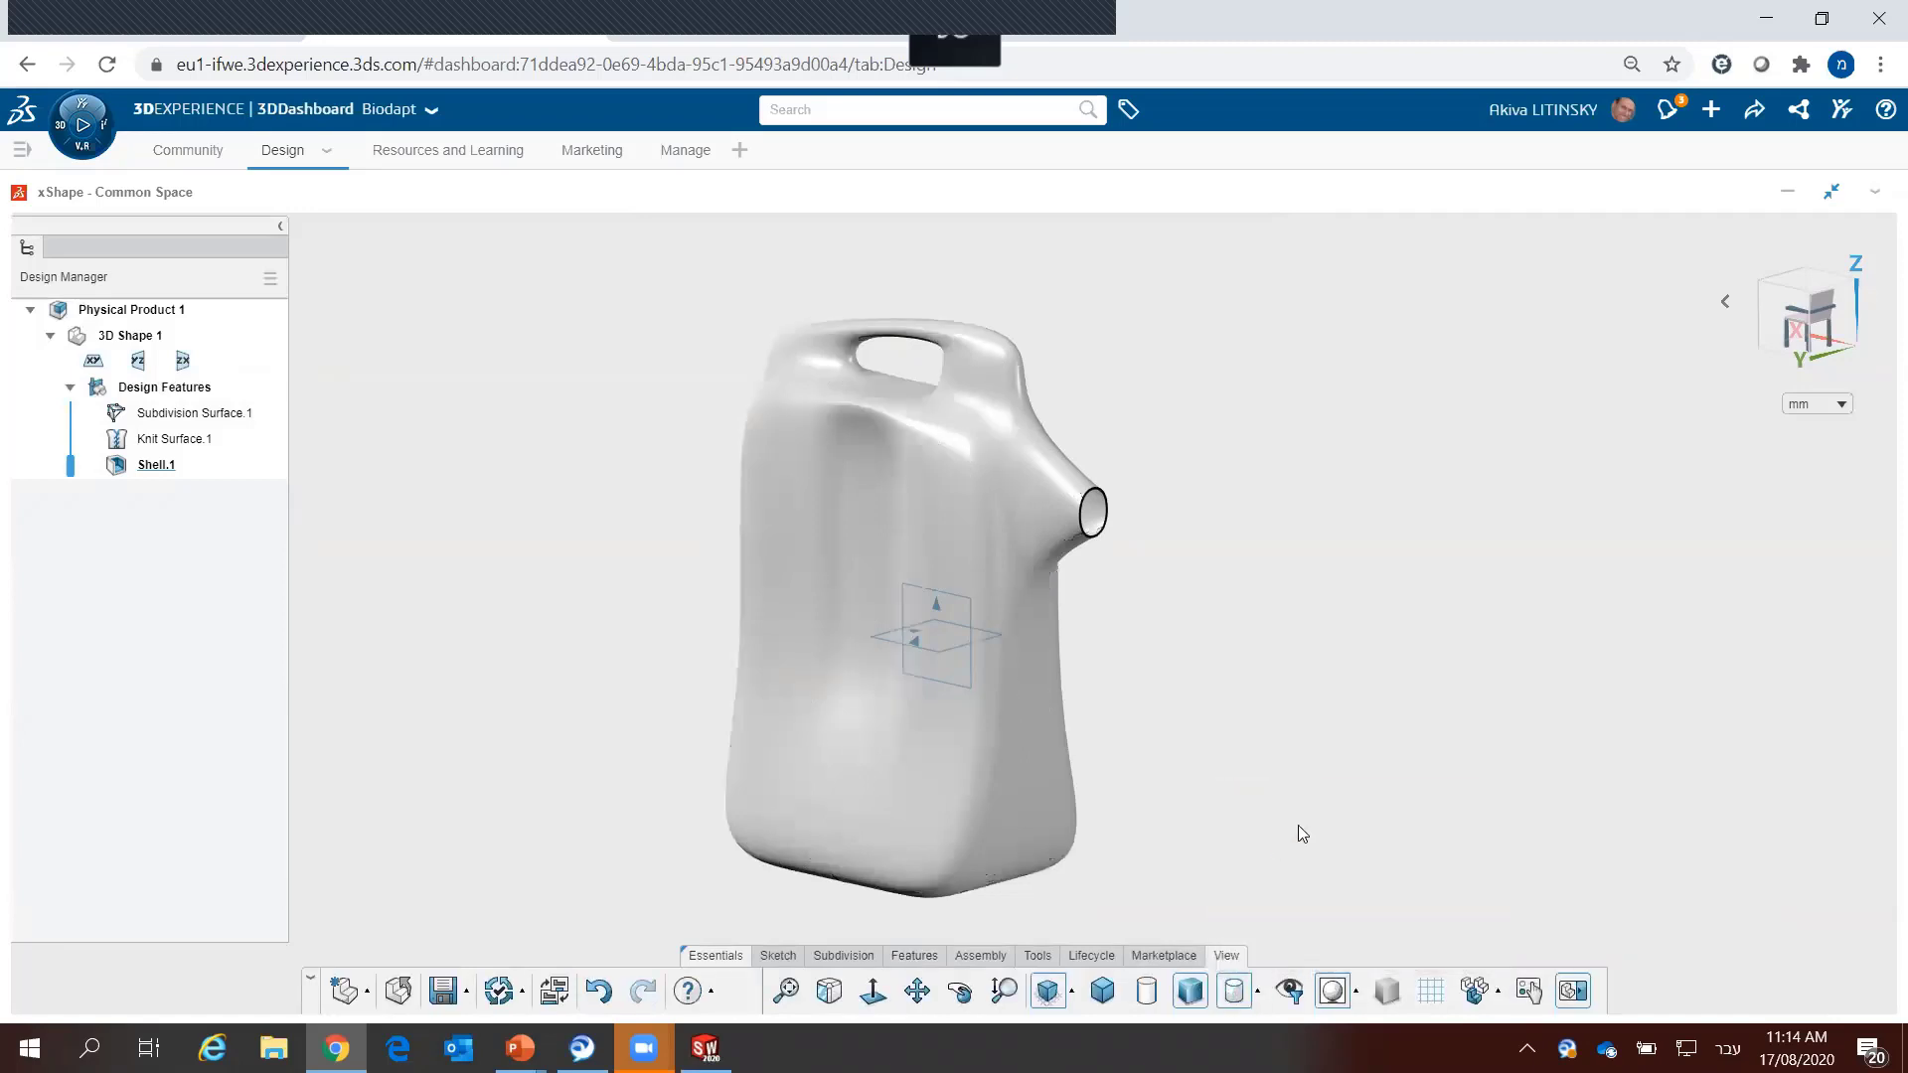
pyautogui.moveTo(1177, 724)
pyautogui.mouseDown(button='middle')
pyautogui.moveTo(1171, 680)
pyautogui.moveTo(1427, 669)
pyautogui.moveTo(1325, 656)
pyautogui.moveTo(1241, 727)
pyautogui.moveTo(1227, 690)
pyautogui.mouseUp(button='middle')
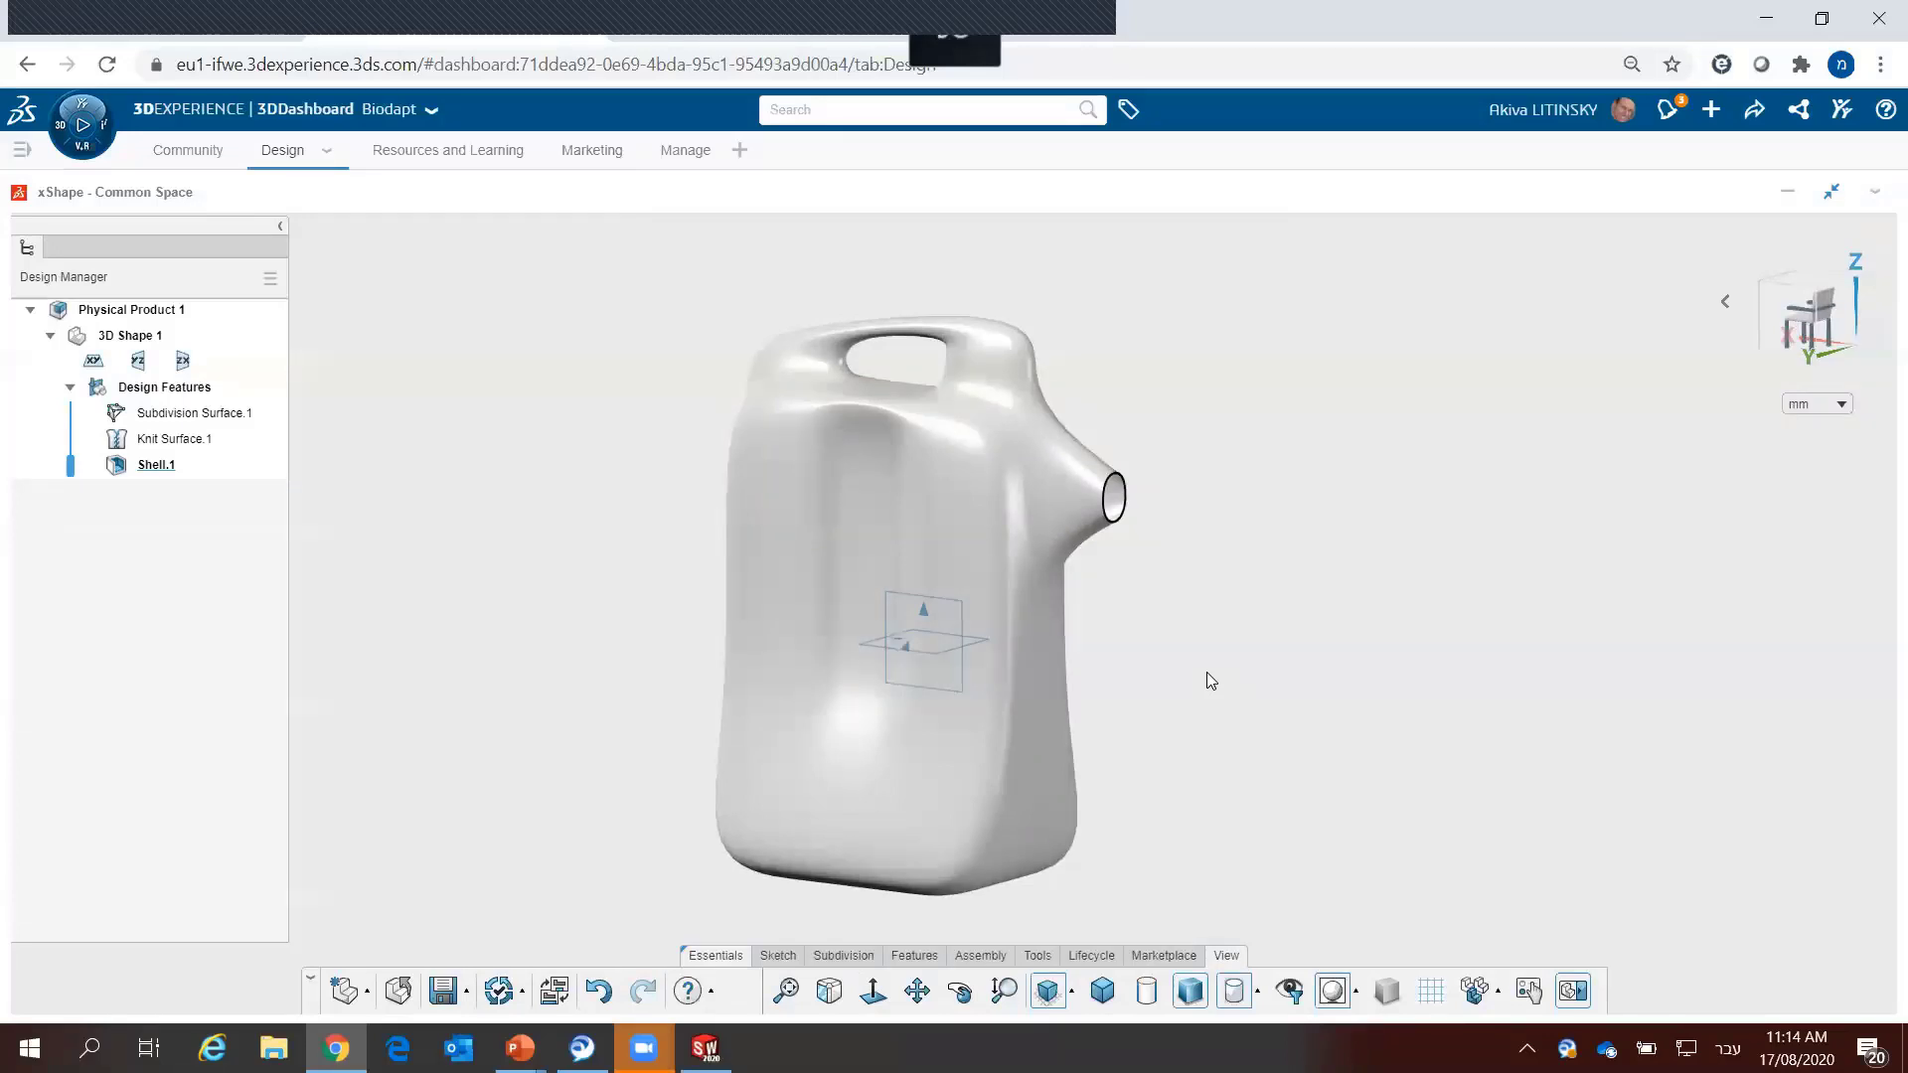
pyautogui.moveTo(1244, 669)
pyautogui.mouseDown(button='middle')
pyautogui.moveTo(1129, 490)
pyautogui.moveTo(1112, 622)
pyautogui.moveTo(1141, 613)
pyautogui.mouseUp(button='middle')
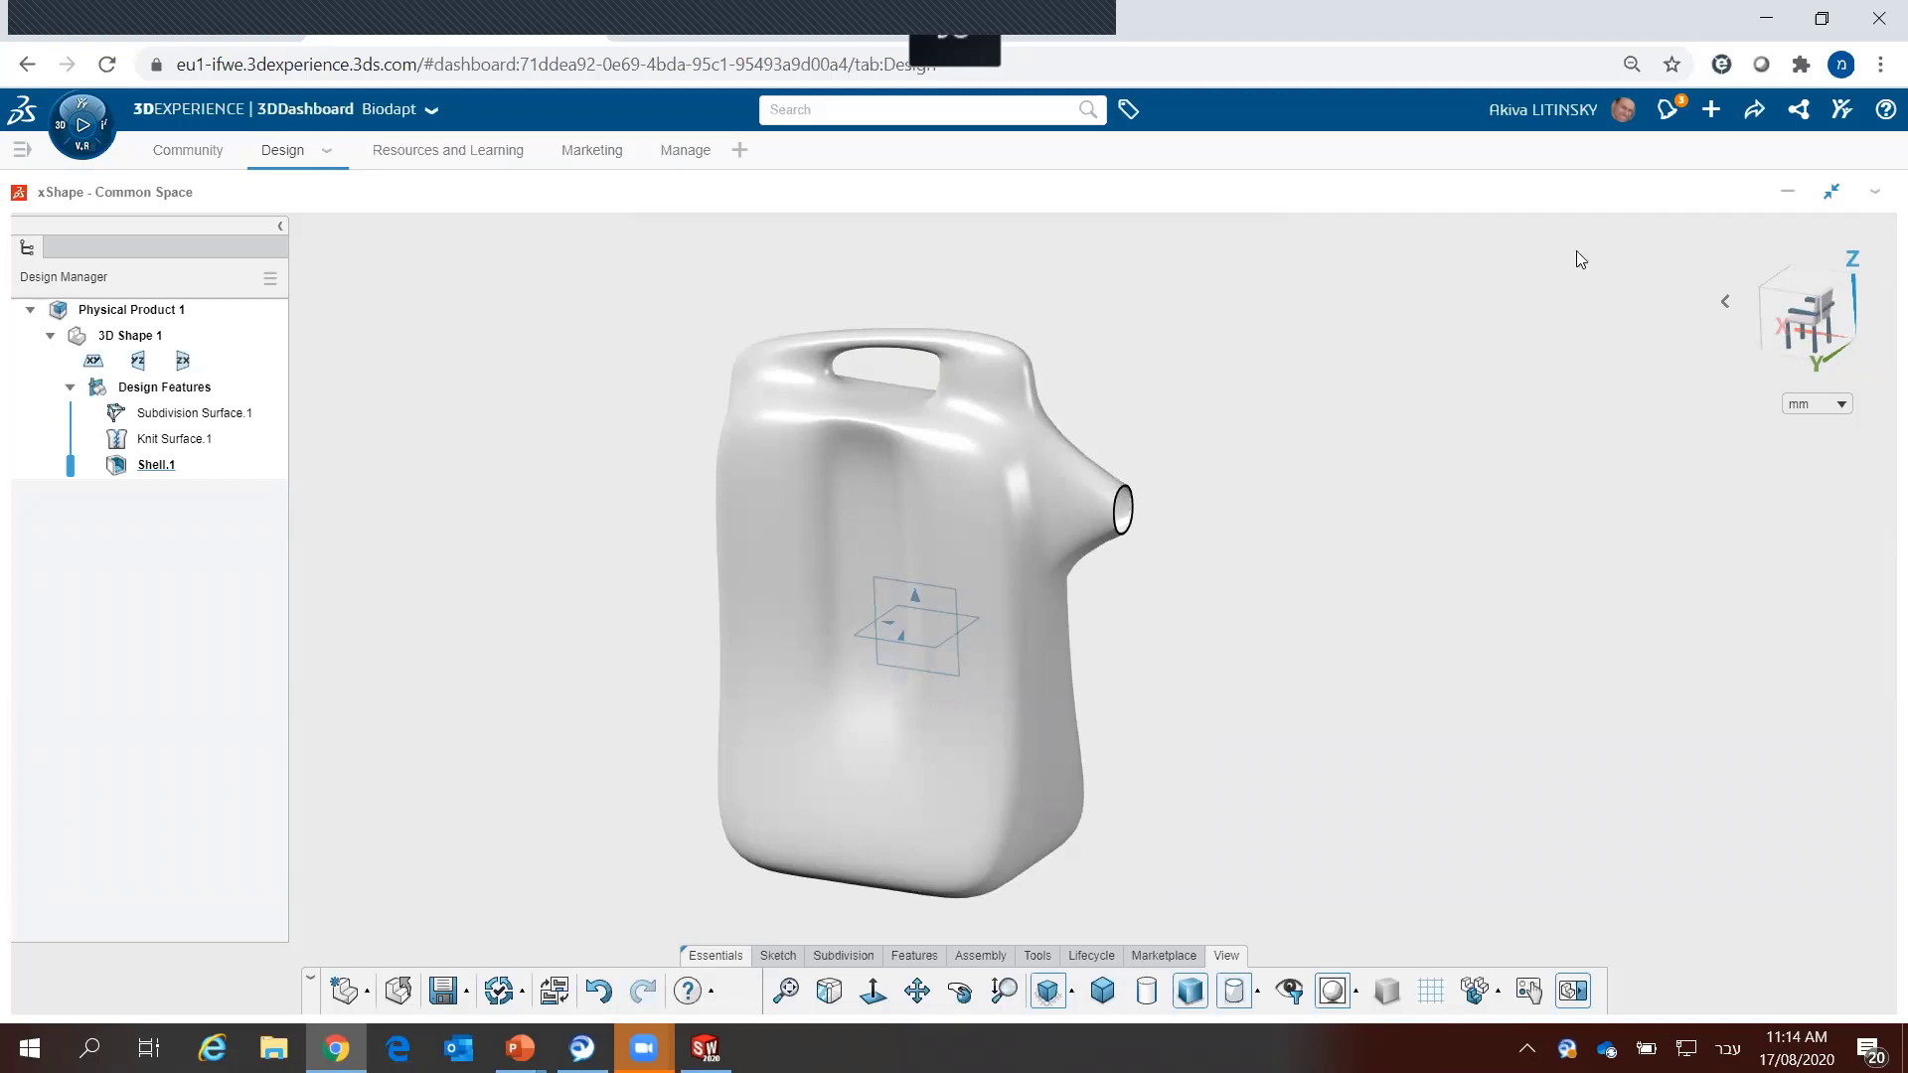
# Step: Close the xShape model with Don't Save, restore the widget, and switch to Community
pyautogui.click(753, 698)
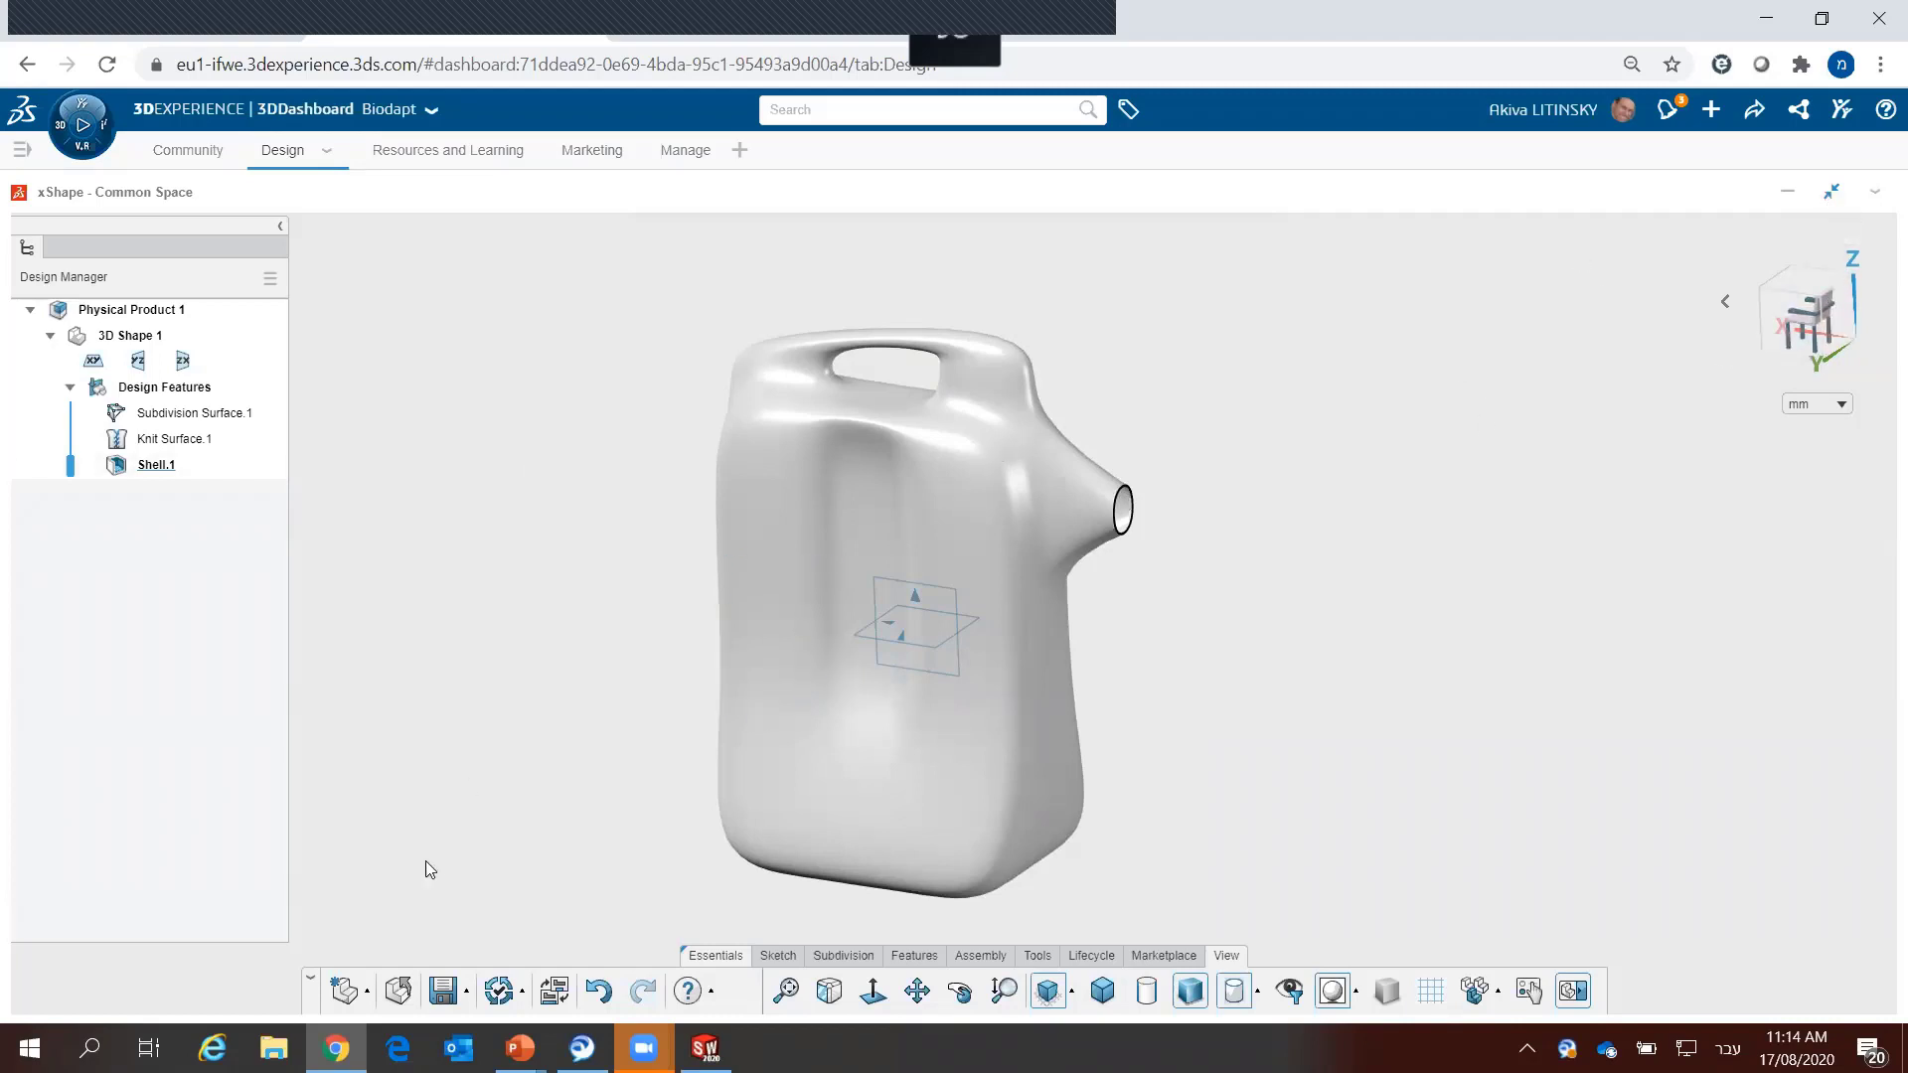
pyautogui.click(398, 990)
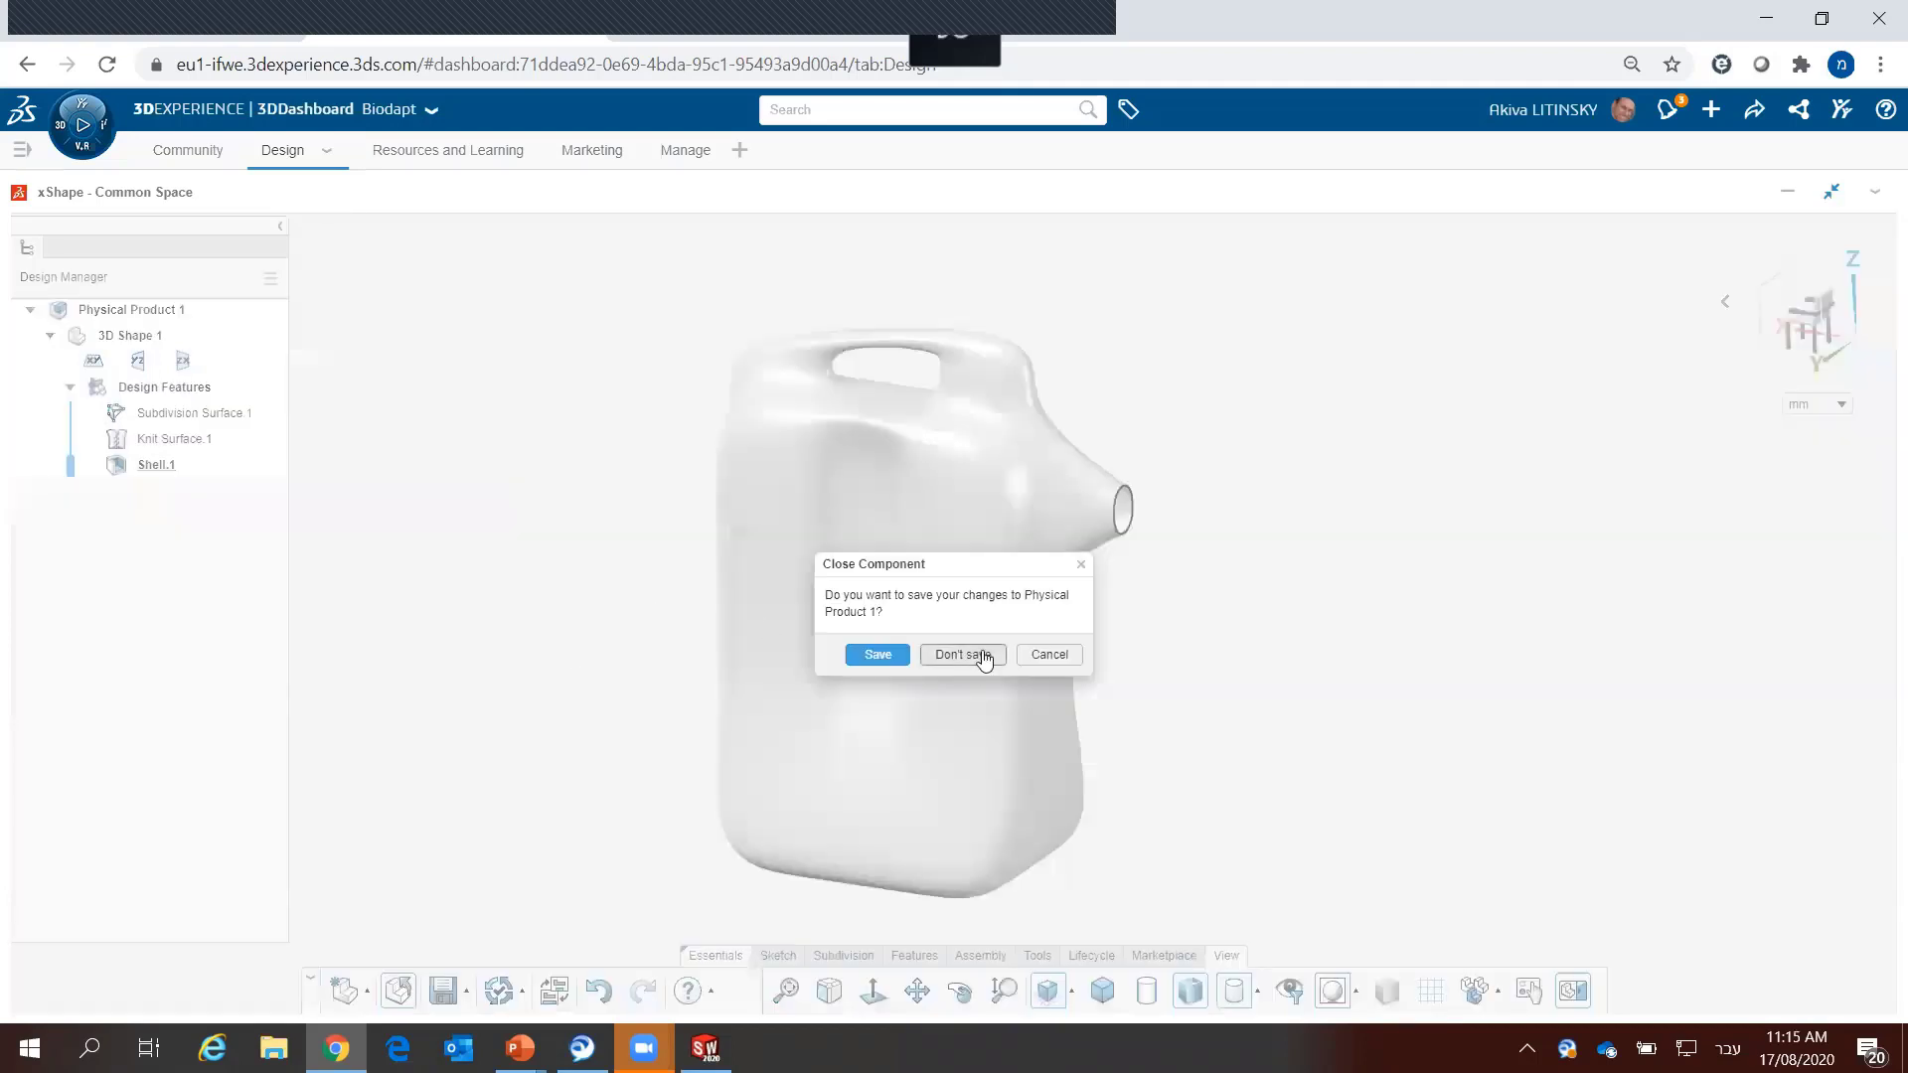
pyautogui.click(979, 654)
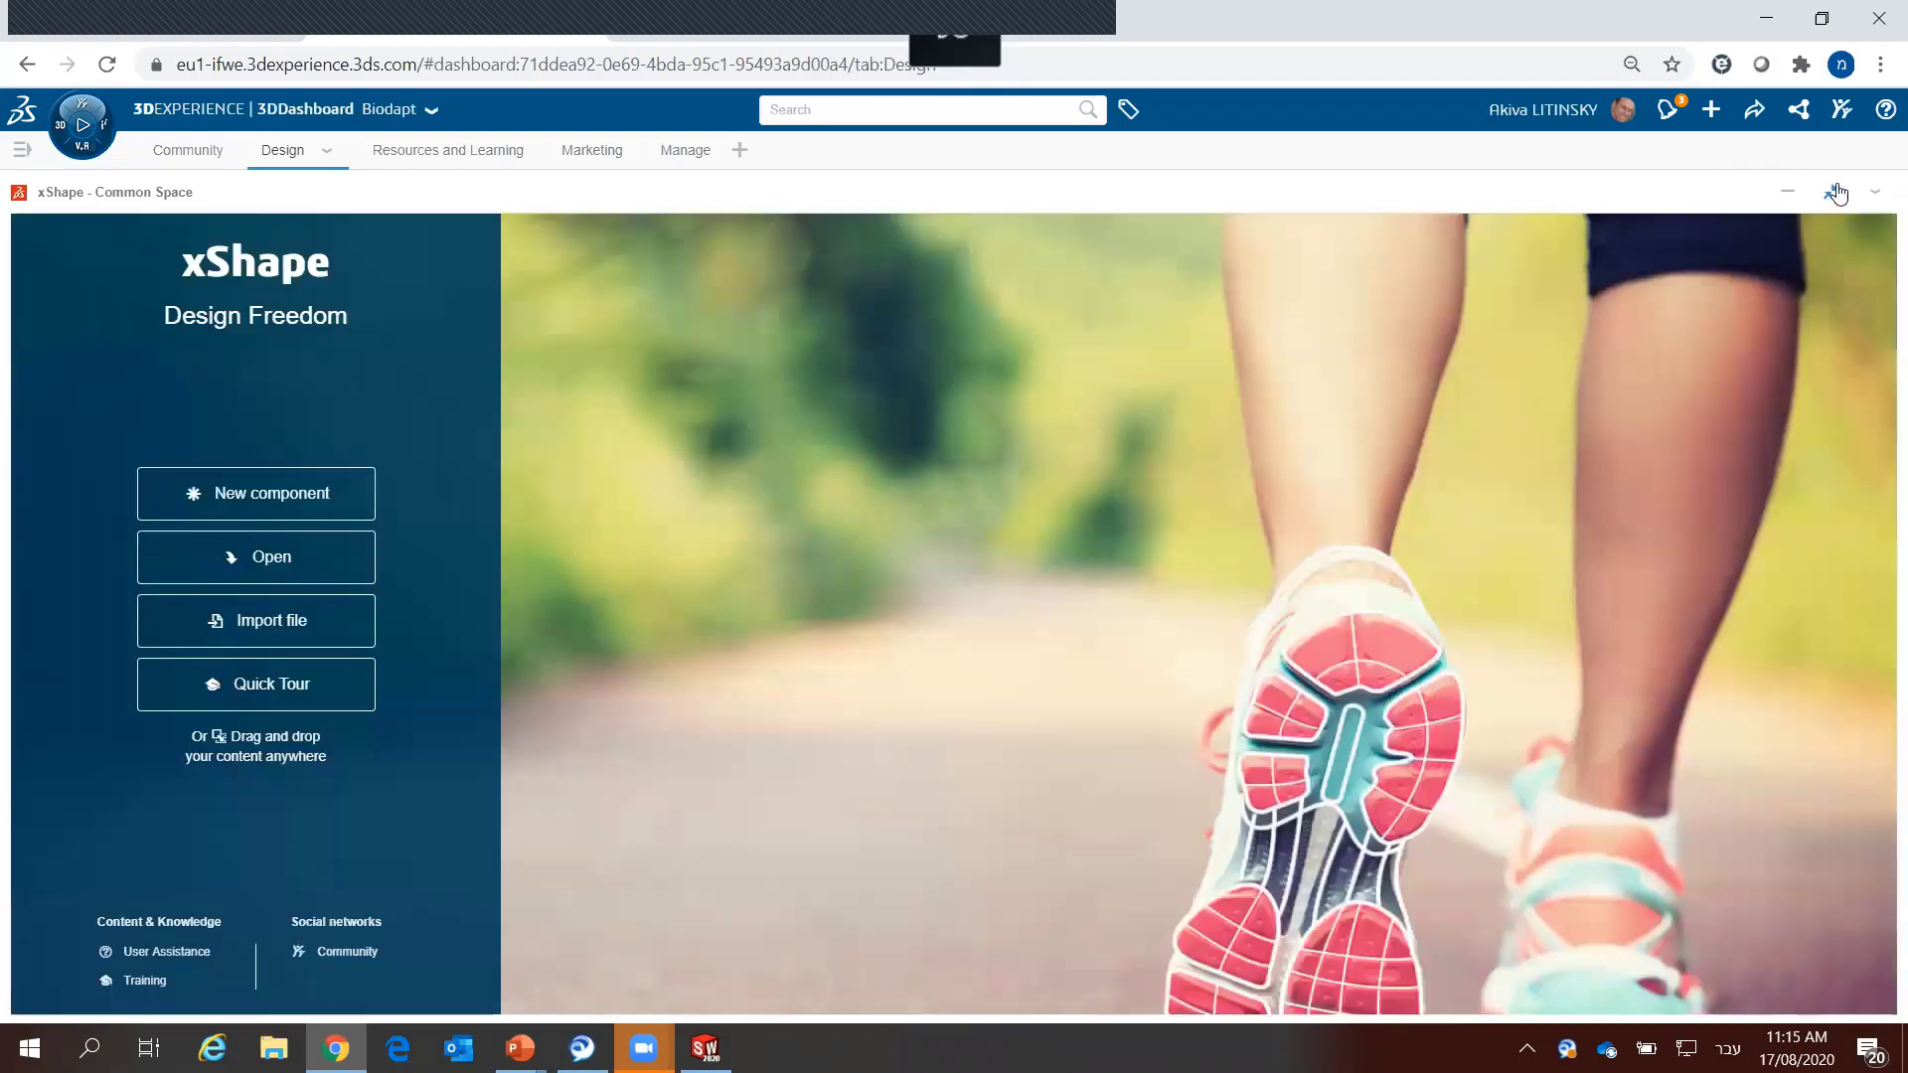
pyautogui.click(1837, 193)
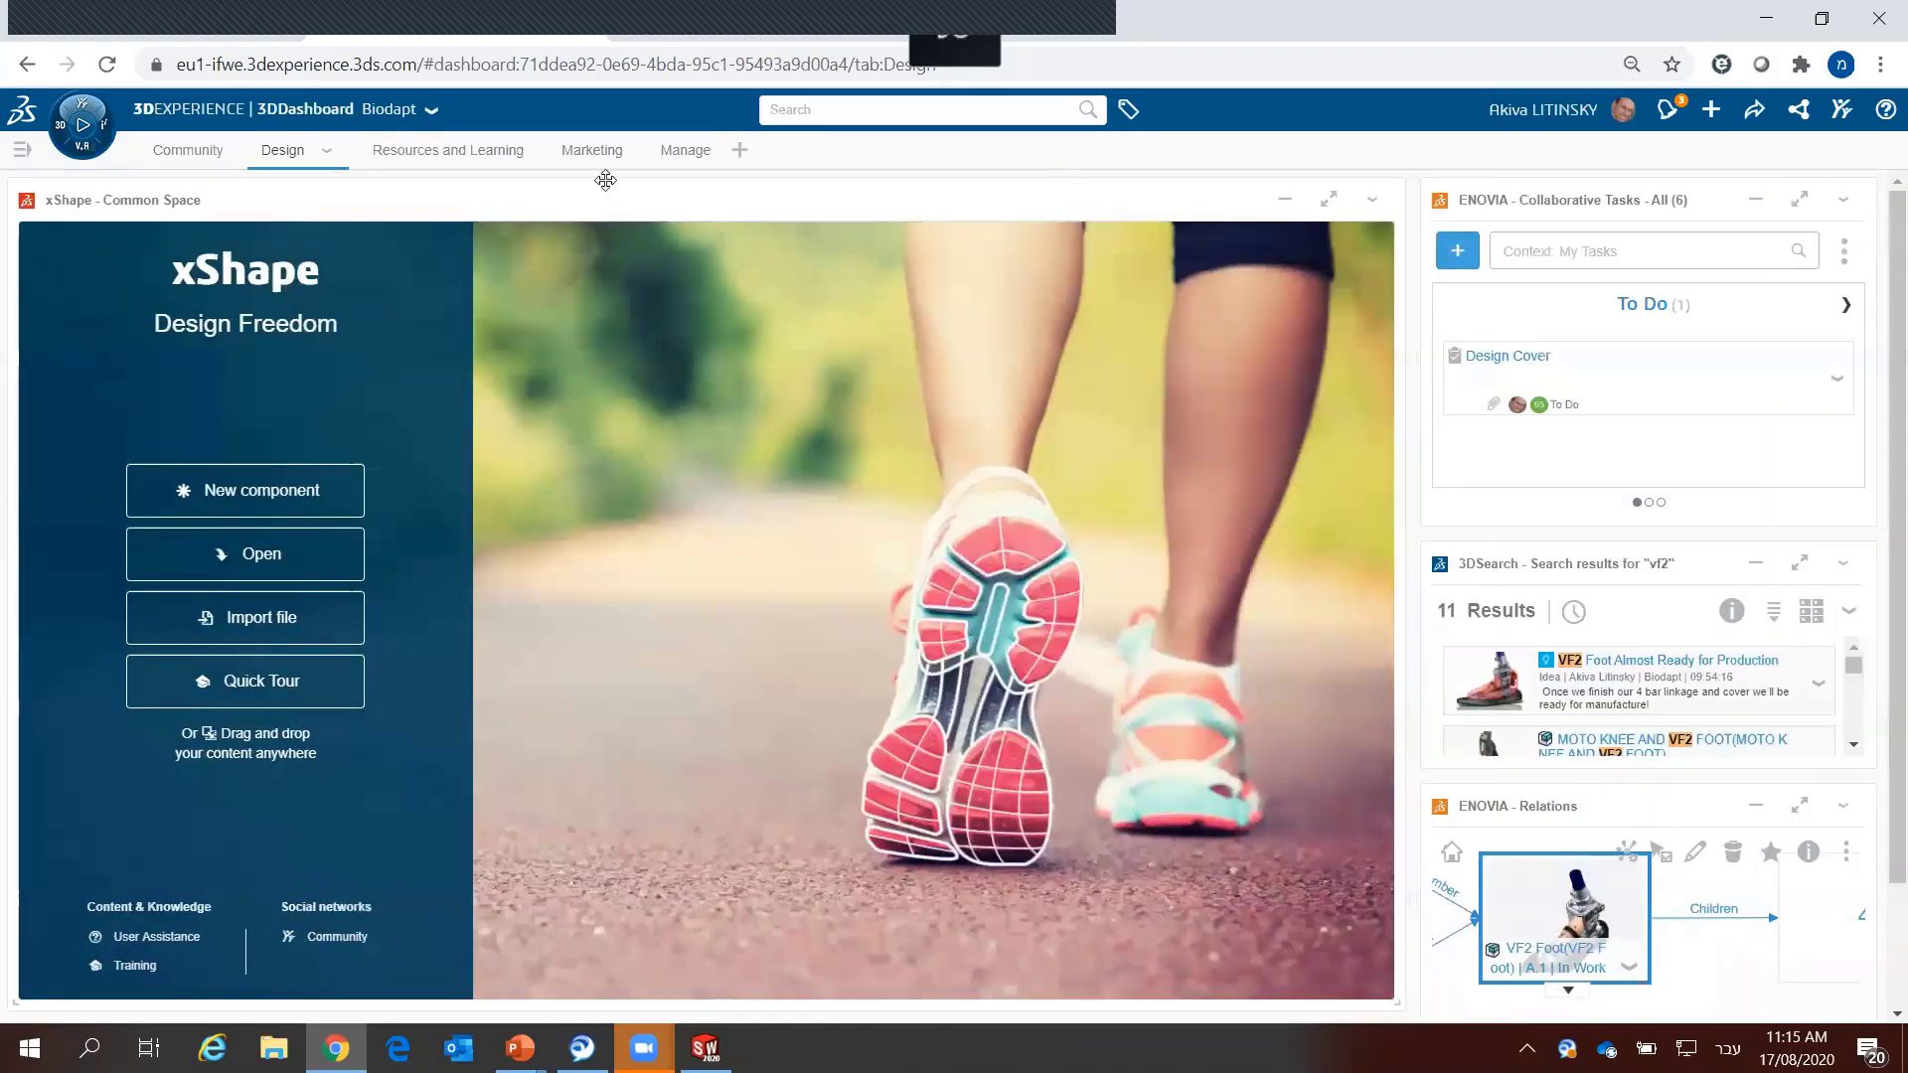
pyautogui.click(177, 160)
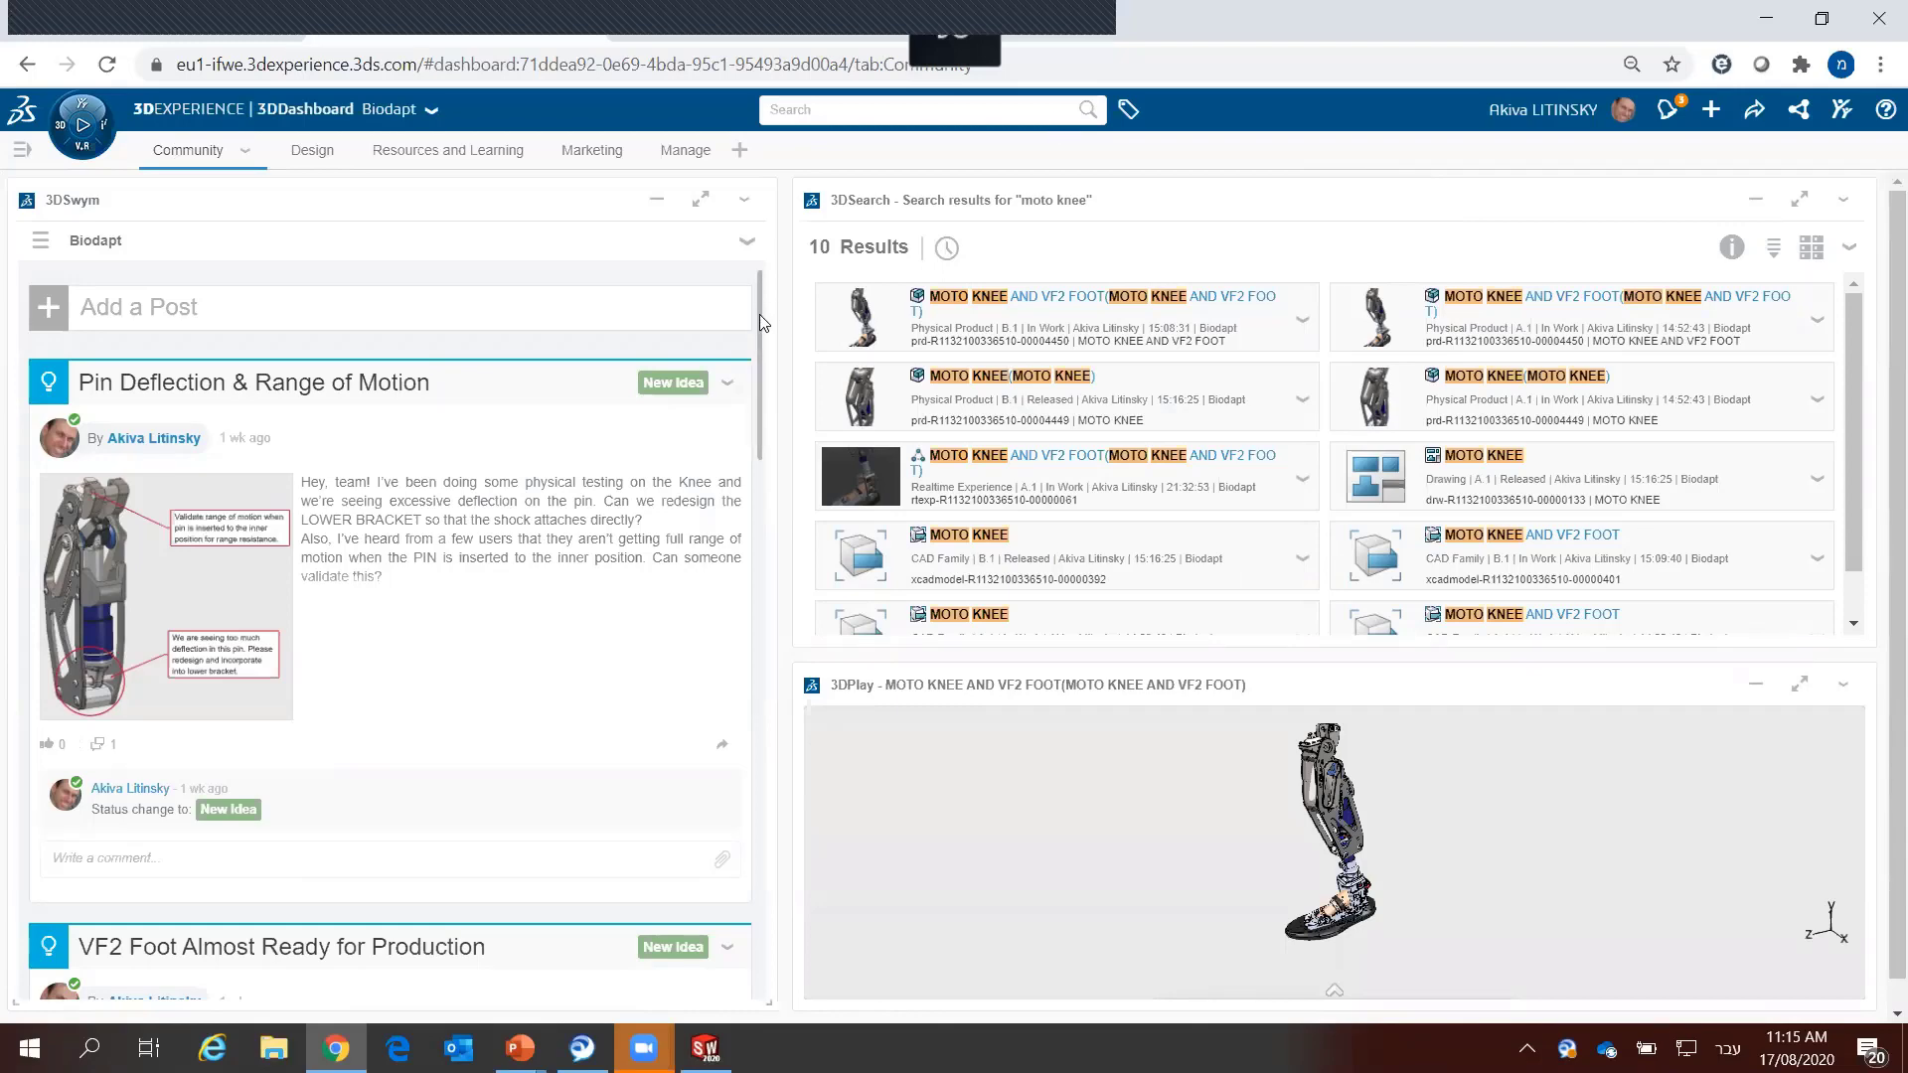
# Step: Delete the 3DPlay widget from the Community dashboard
pyautogui.moveTo(759, 314)
pyautogui.mouseDown()
pyautogui.moveTo(751, 751)
pyautogui.moveTo(755, 636)
pyautogui.mouseUp()
pyautogui.moveTo(753, 365); pyautogui.dragTo(755, 865)
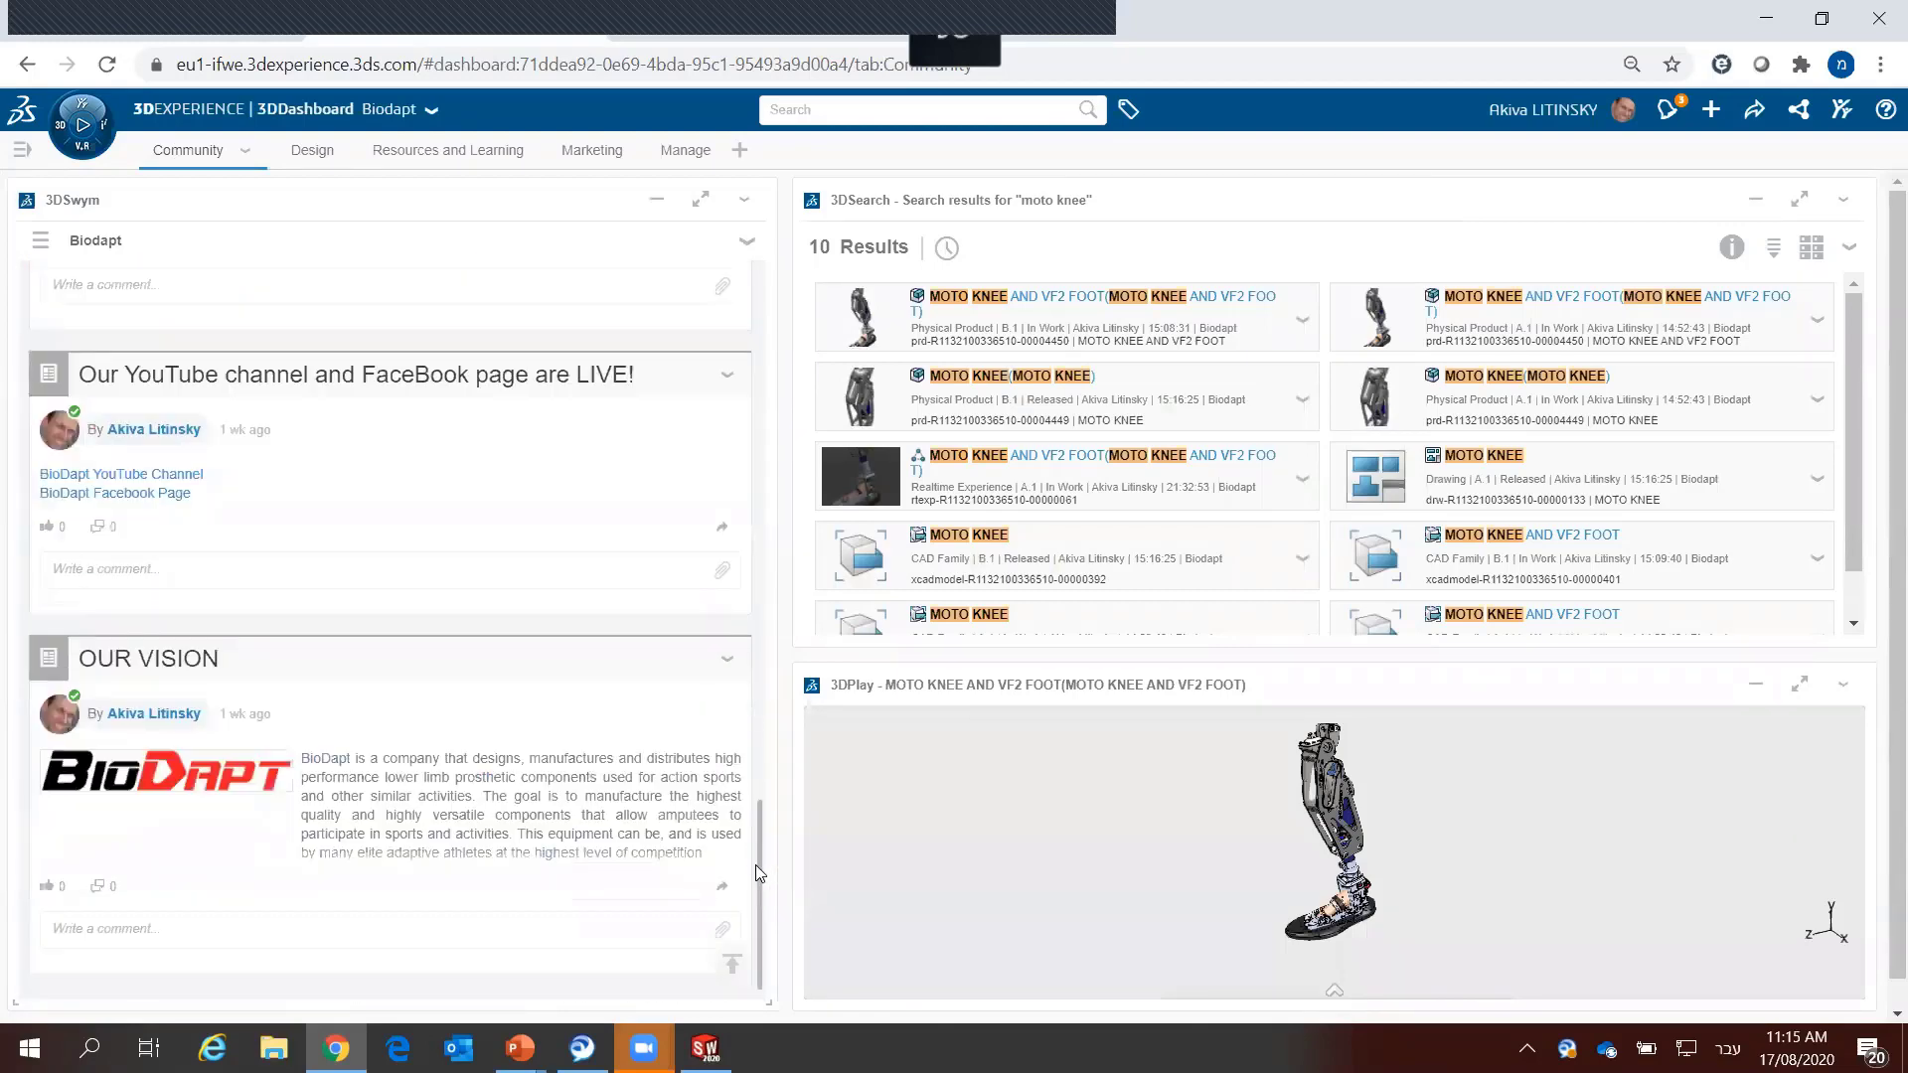
pyautogui.click(1845, 691)
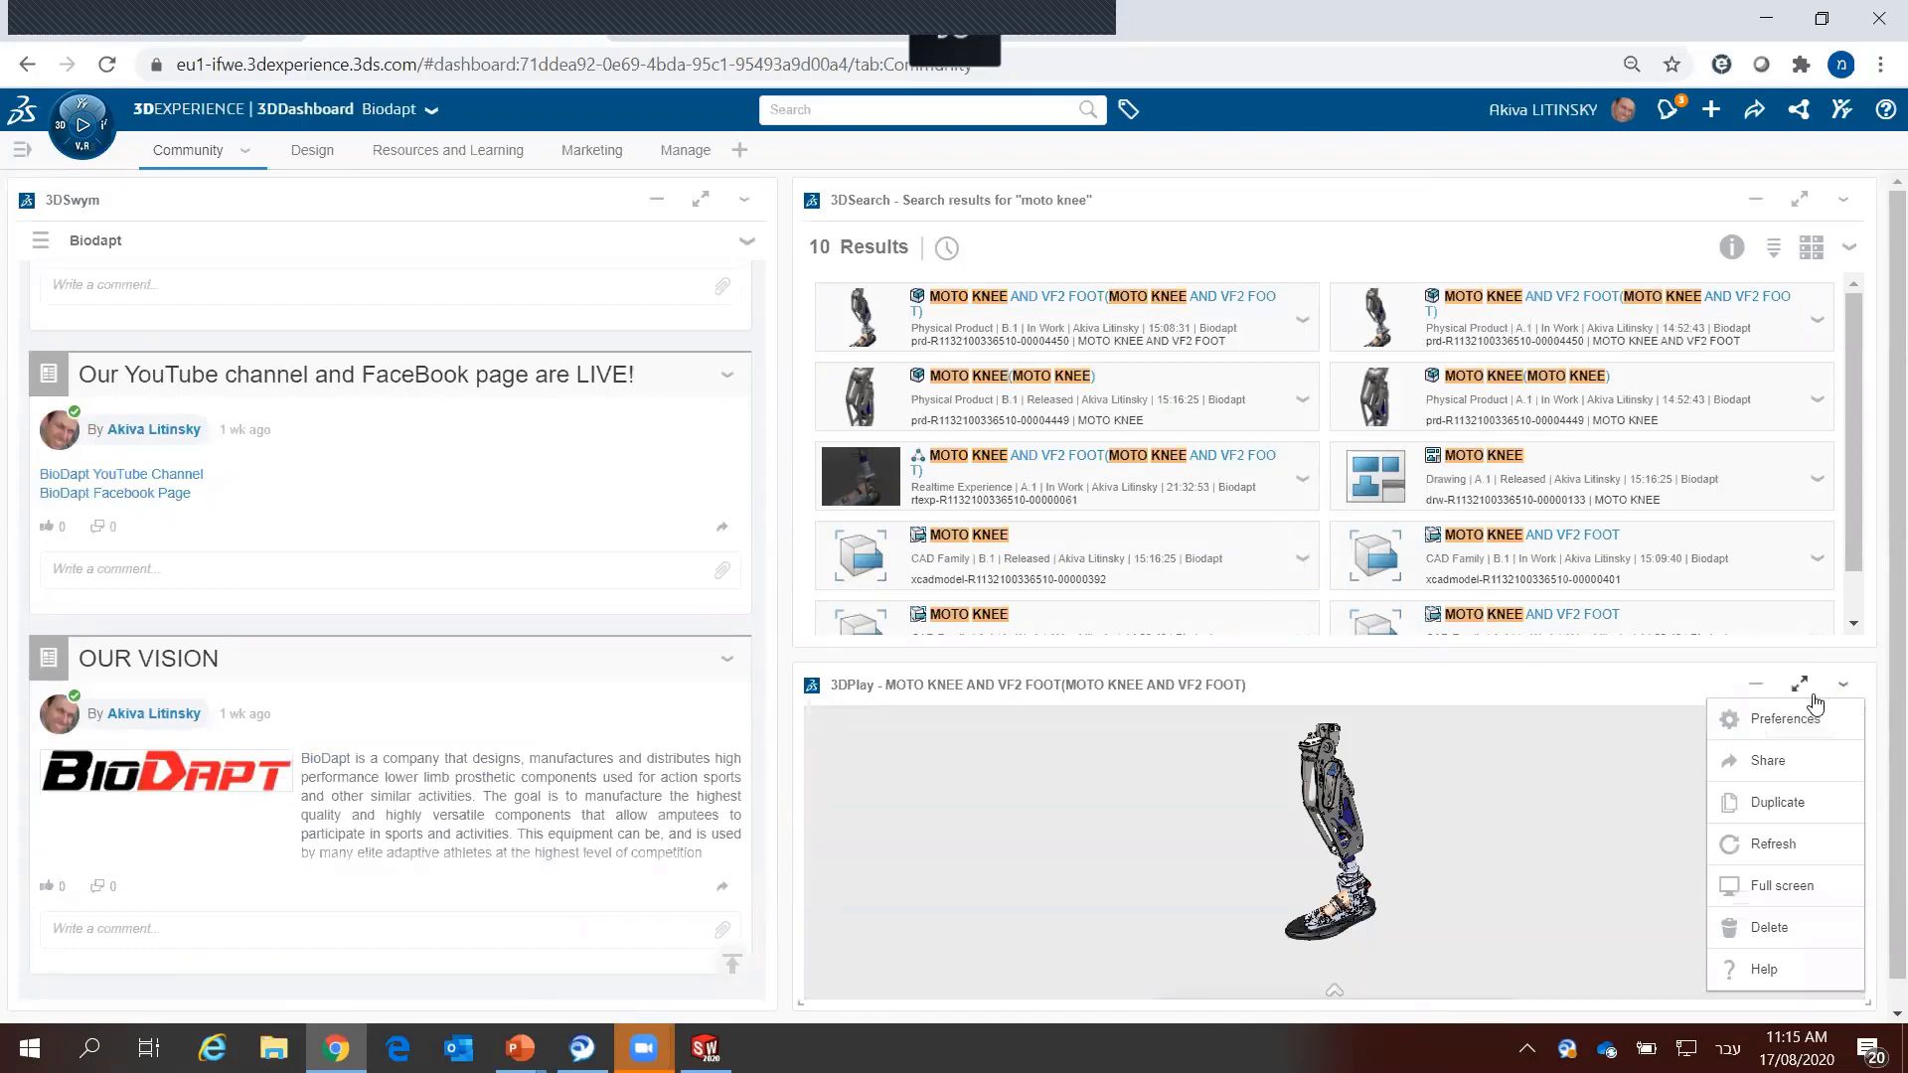
pyautogui.click(1769, 928)
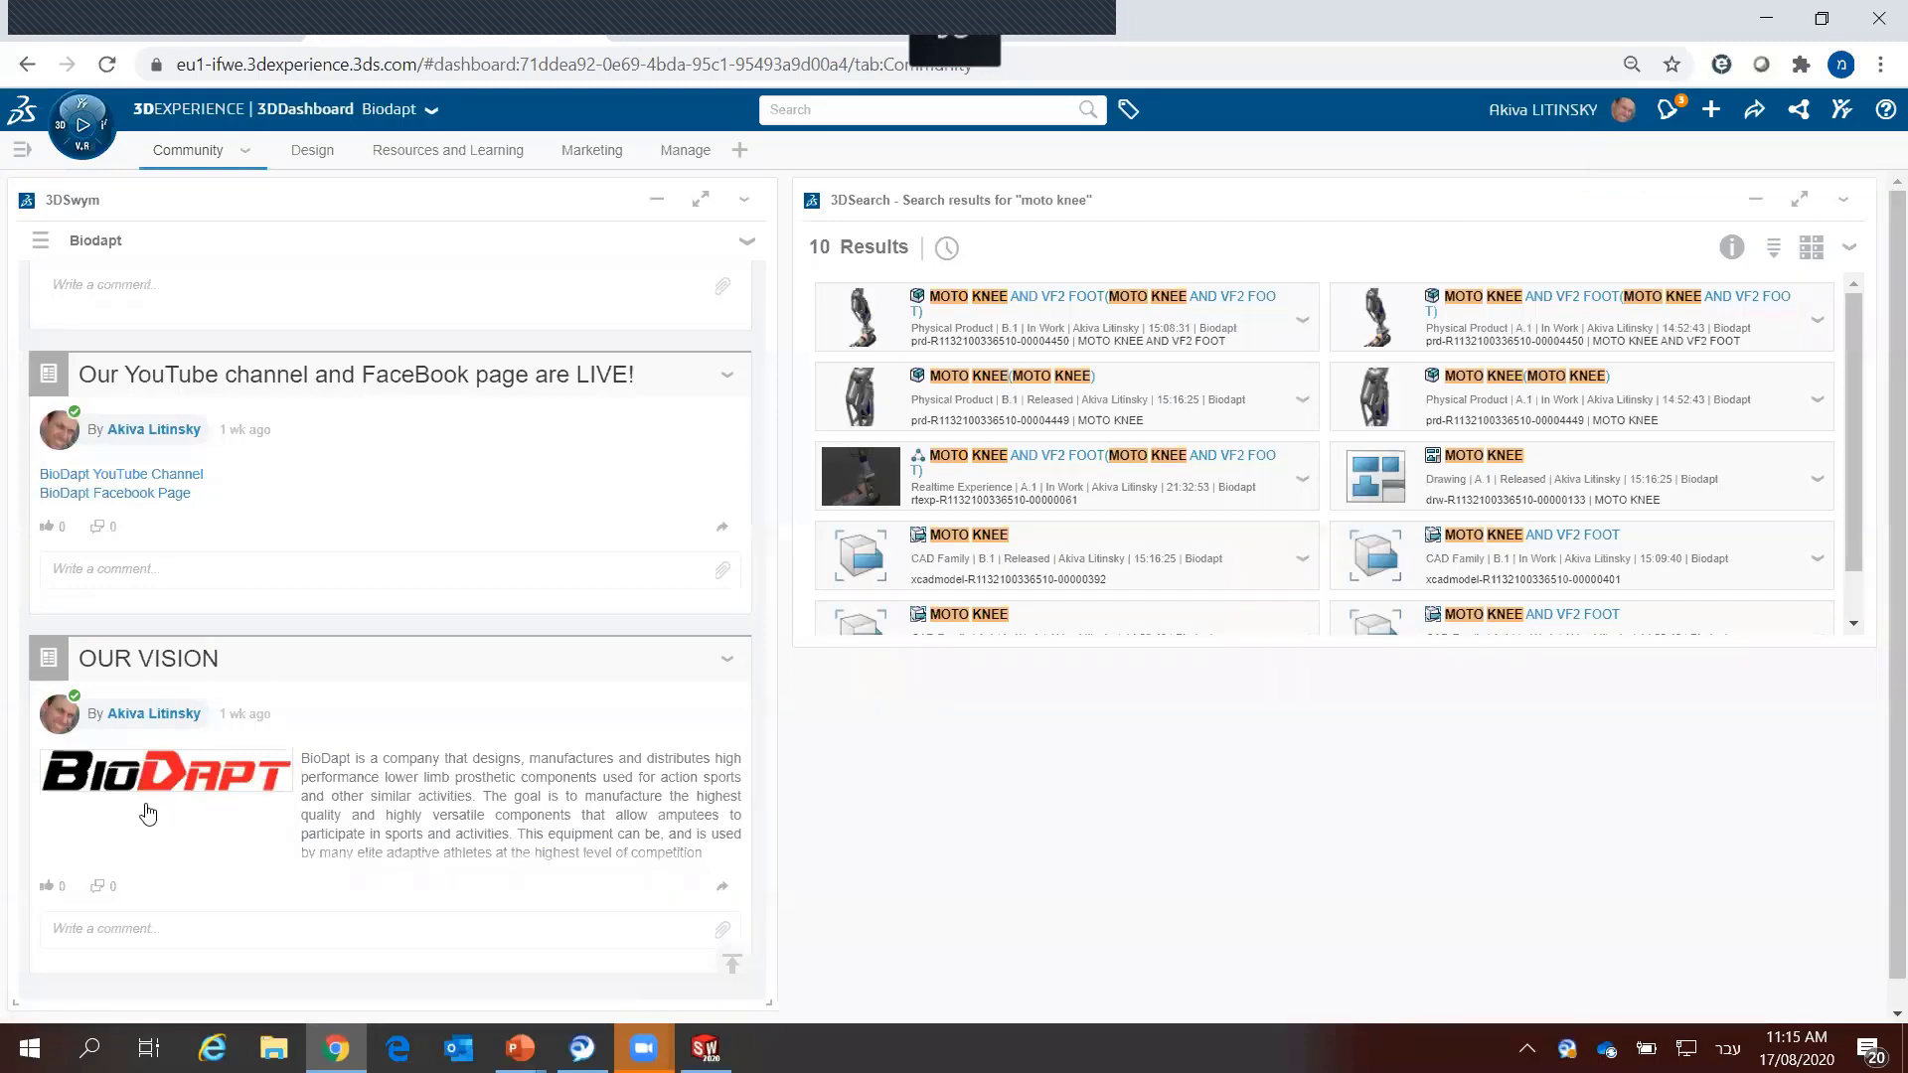
# Step: Scroll the 3DSwym feed back to the top, clearing an accidental text selection
pyautogui.hotkey('ctrl', 'a')
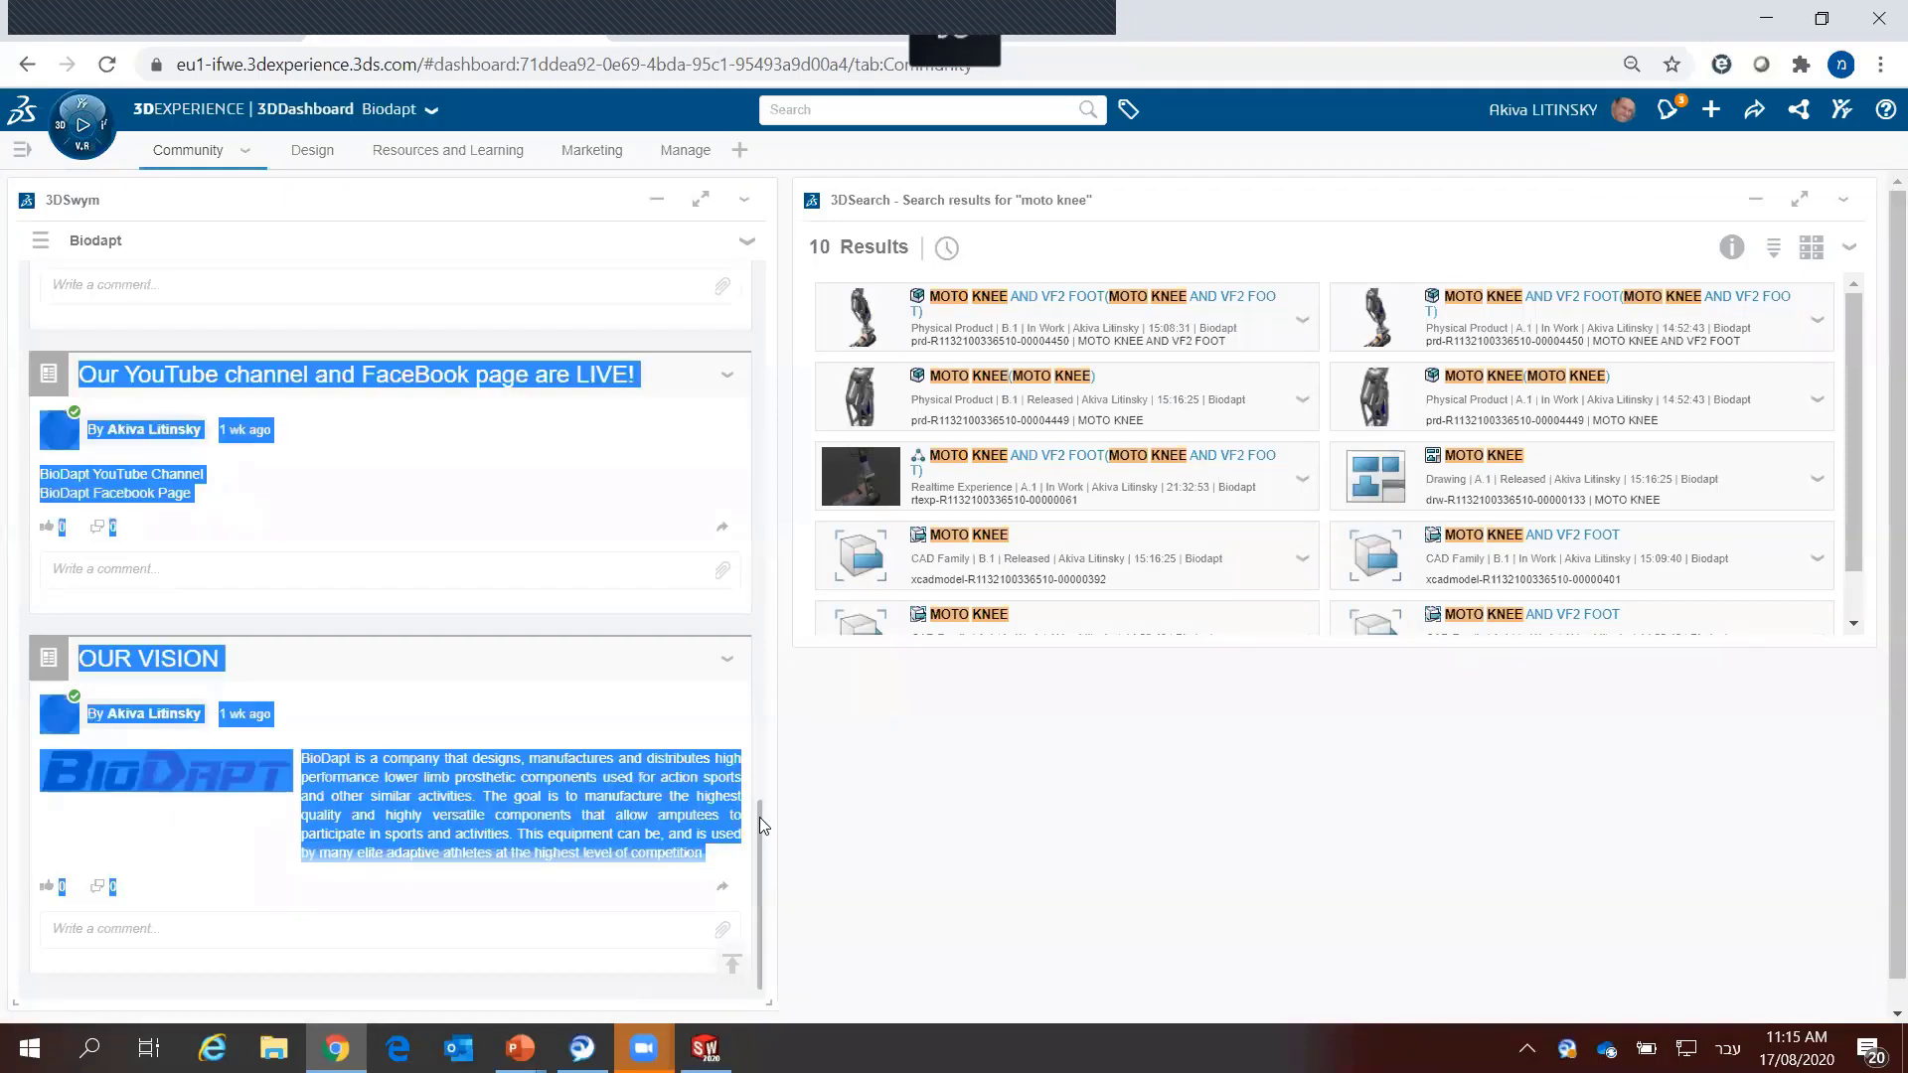
pyautogui.moveTo(759, 817); pyautogui.dragTo(752, 751)
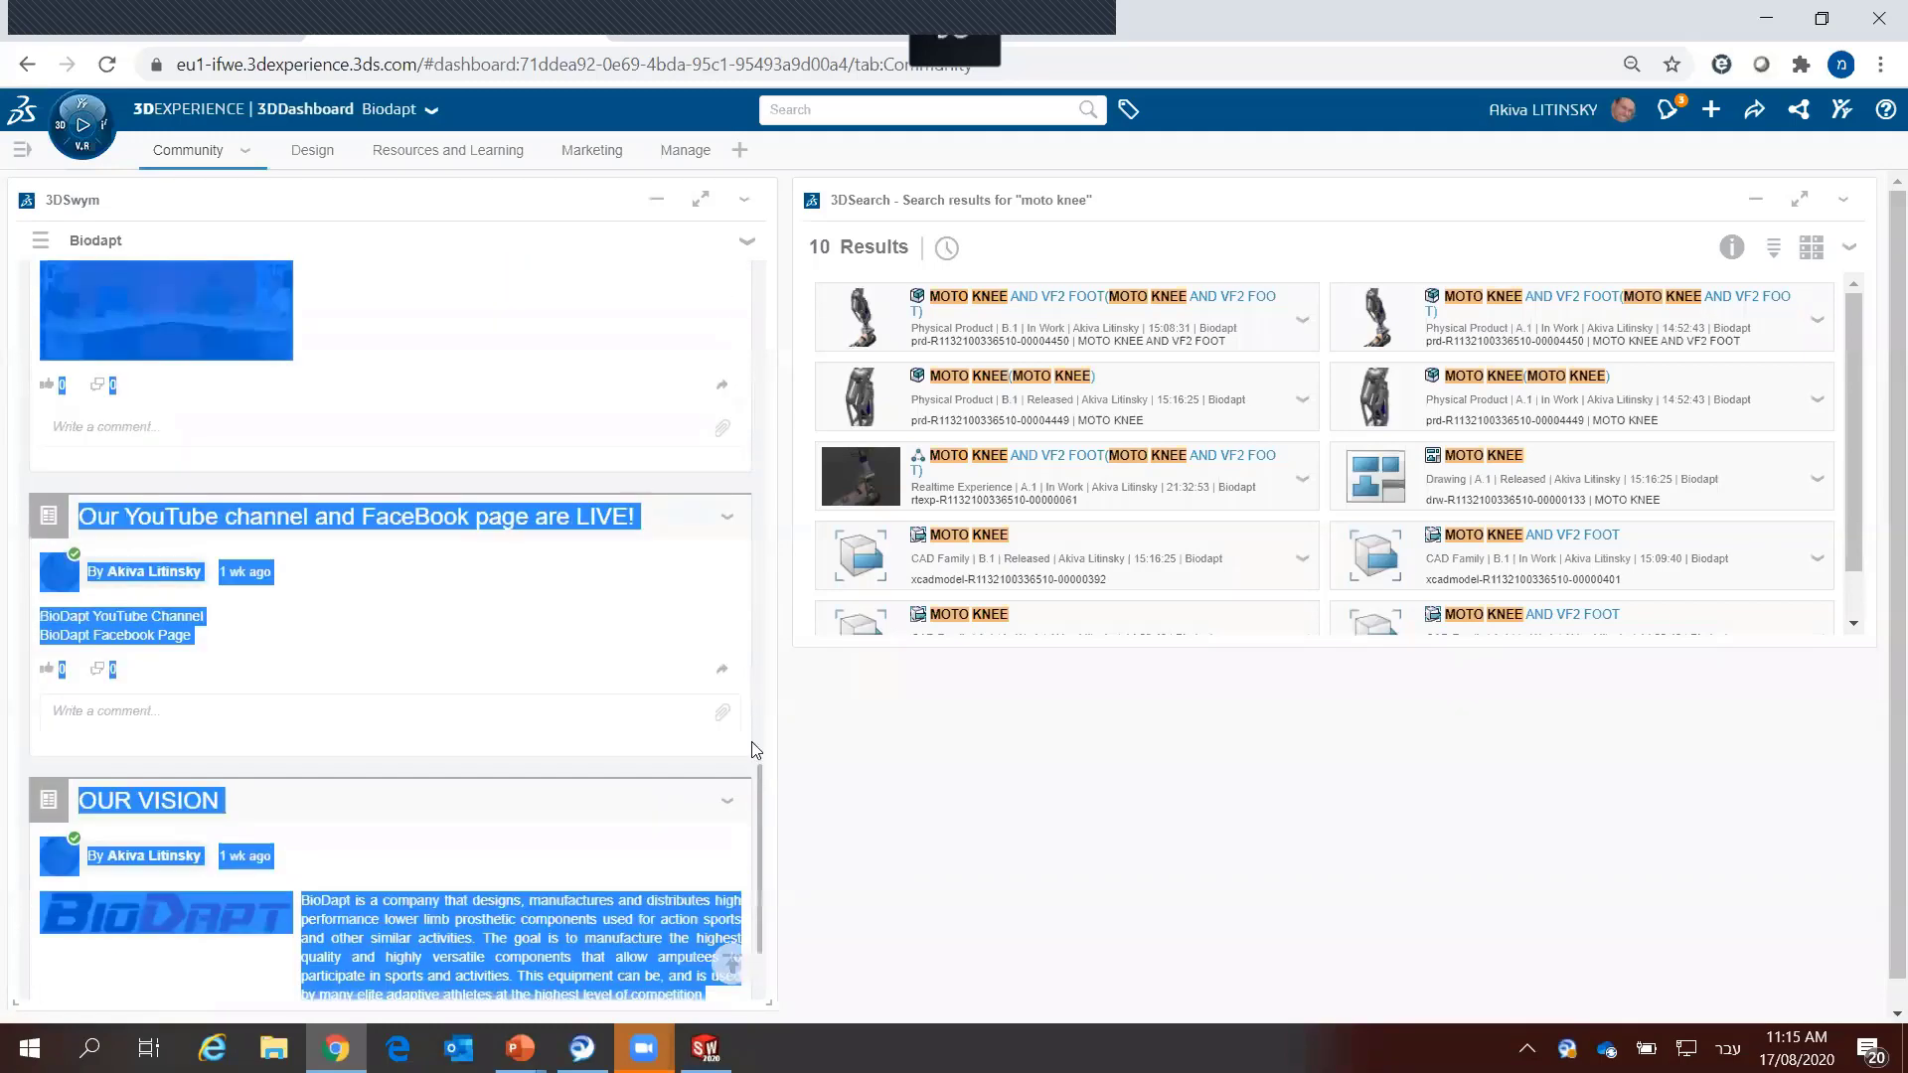
pyautogui.scroll(4, 752, 751)
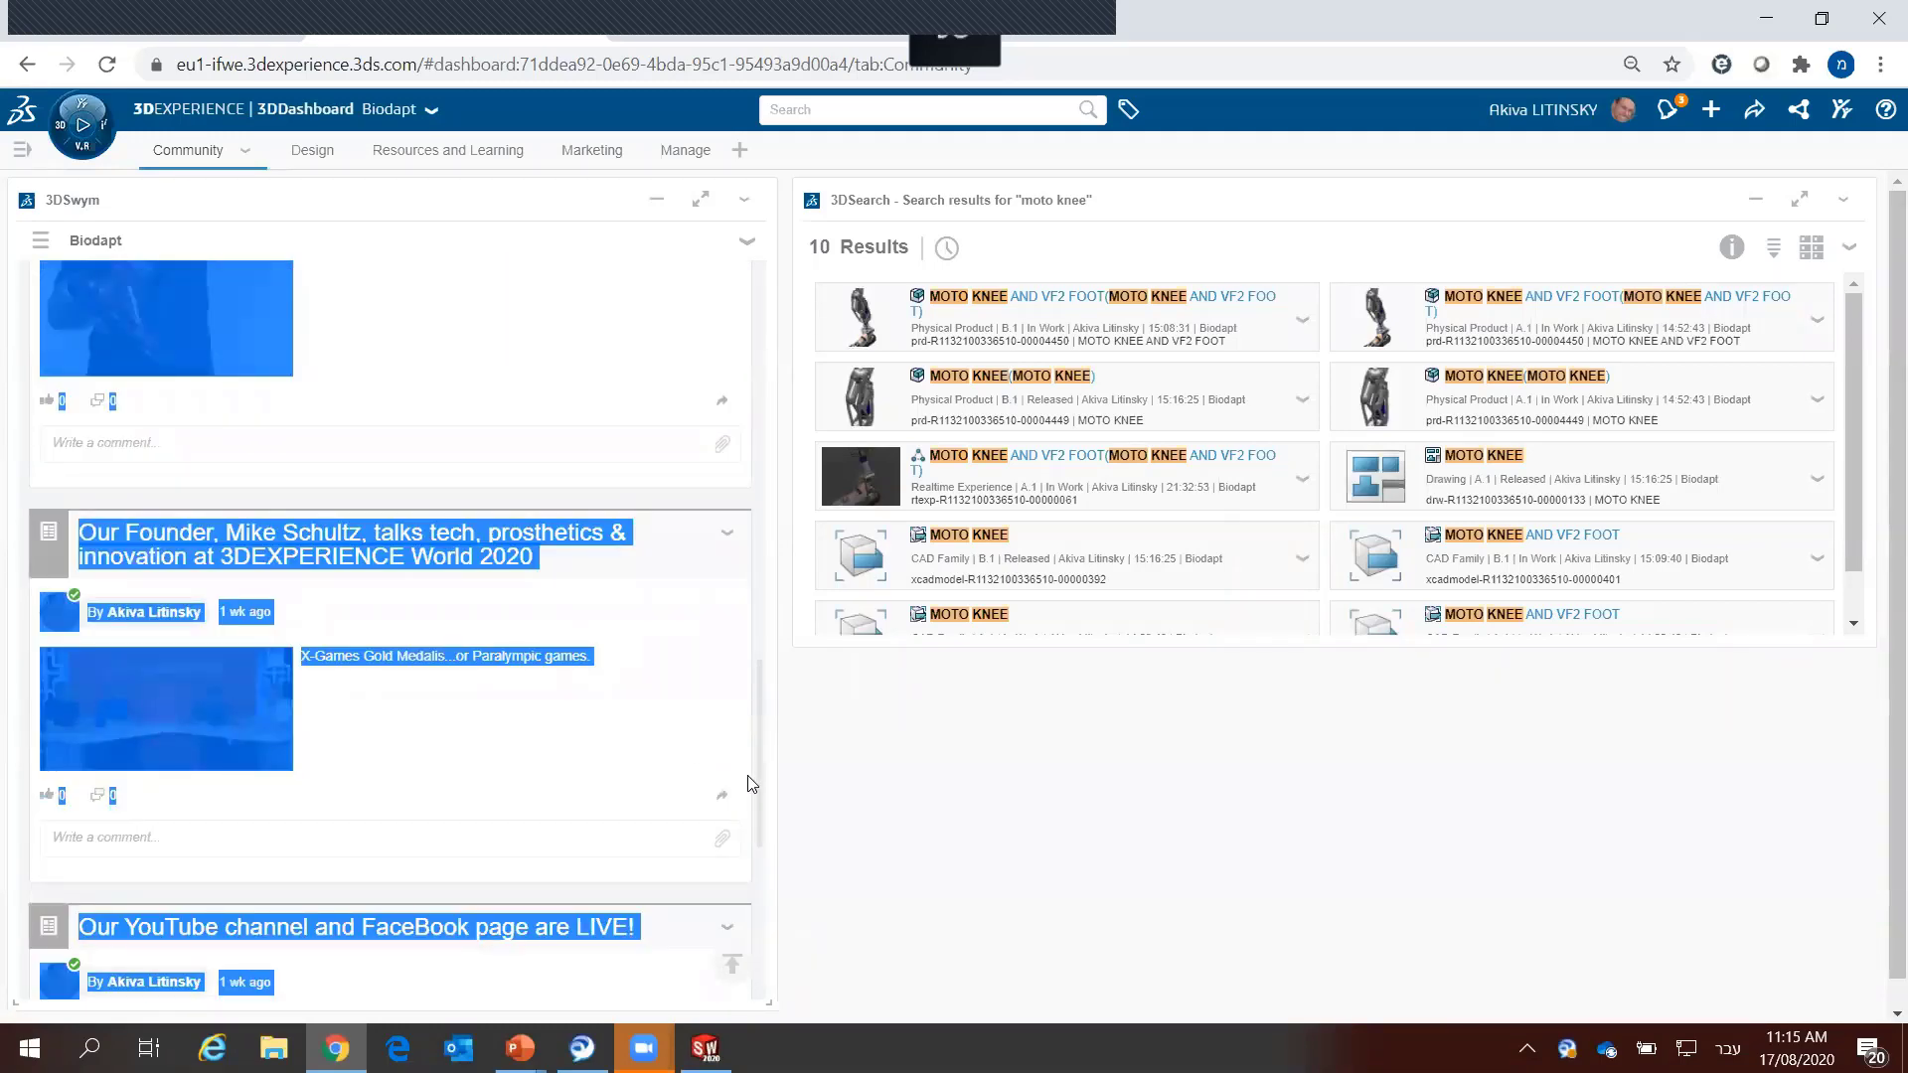
pyautogui.click(681, 777)
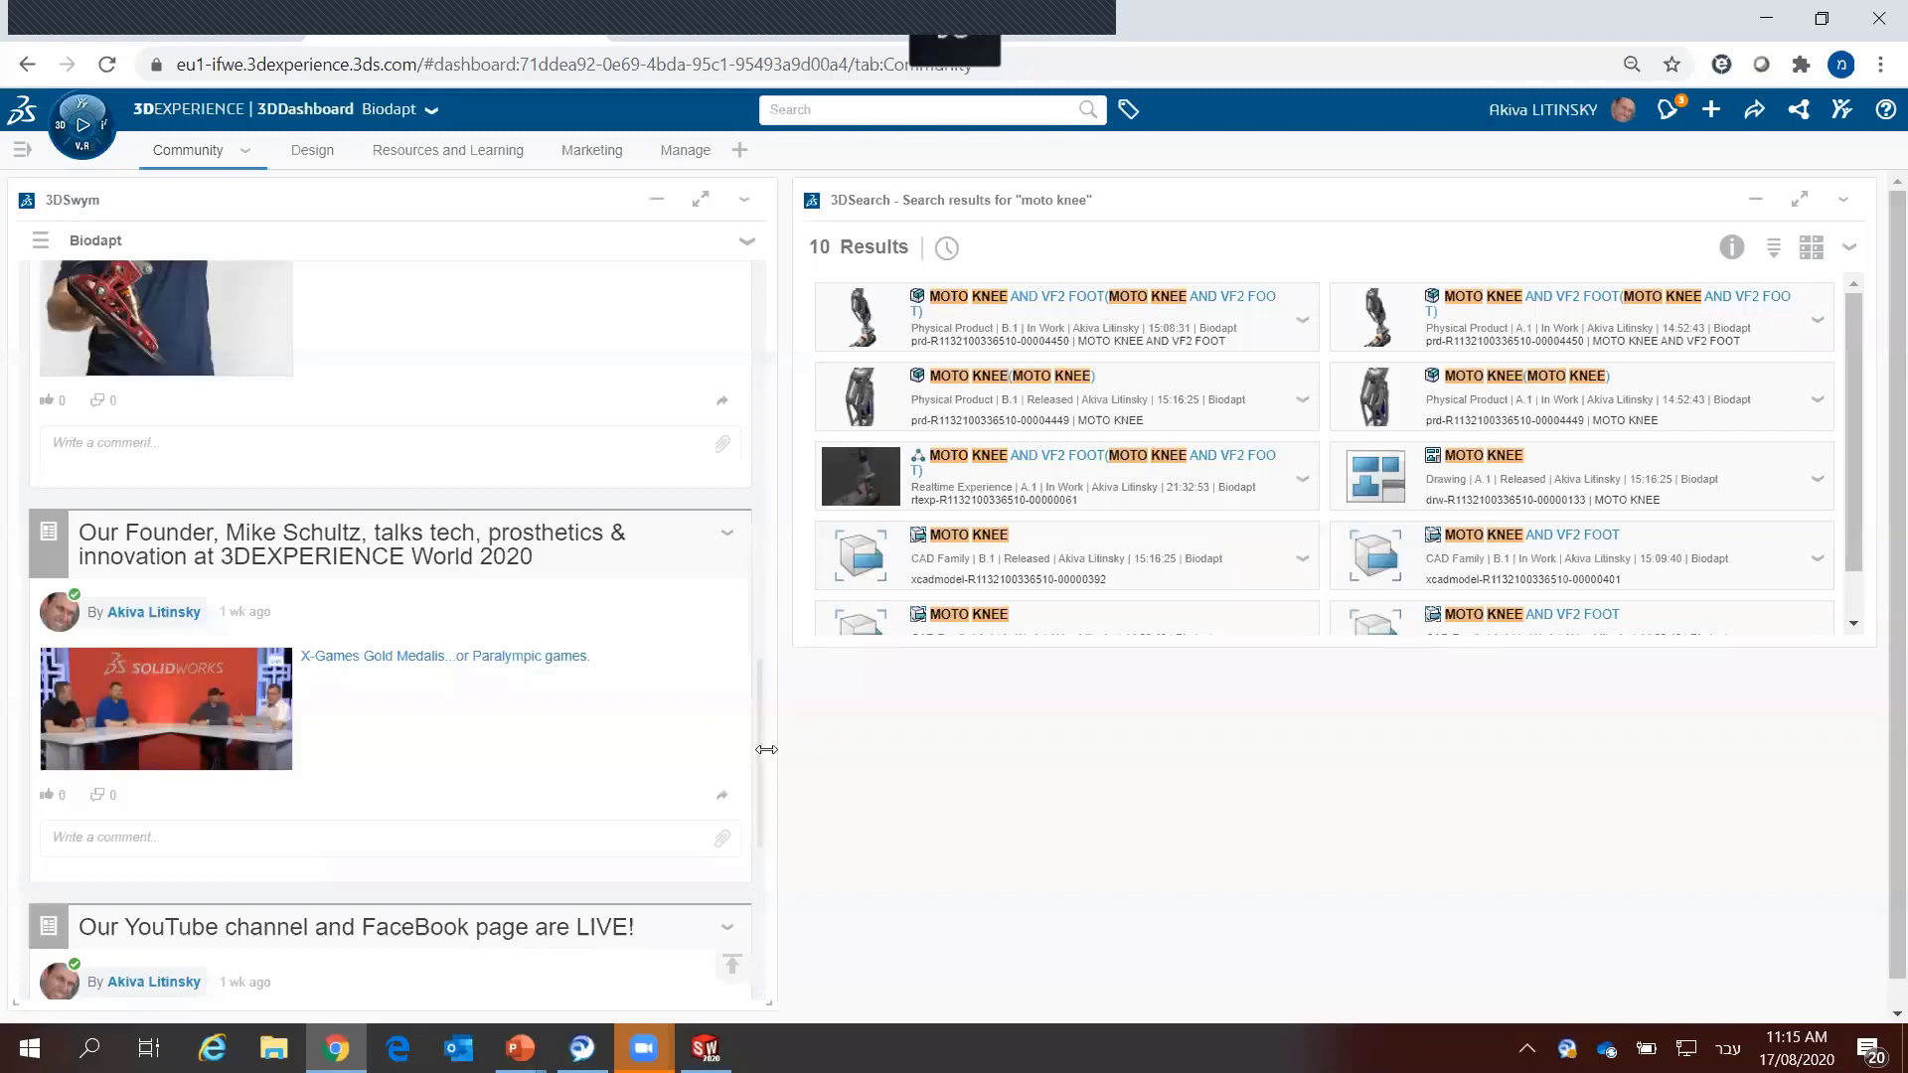
pyautogui.scroll(1, 765, 732)
pyautogui.scroll(2, 751, 668)
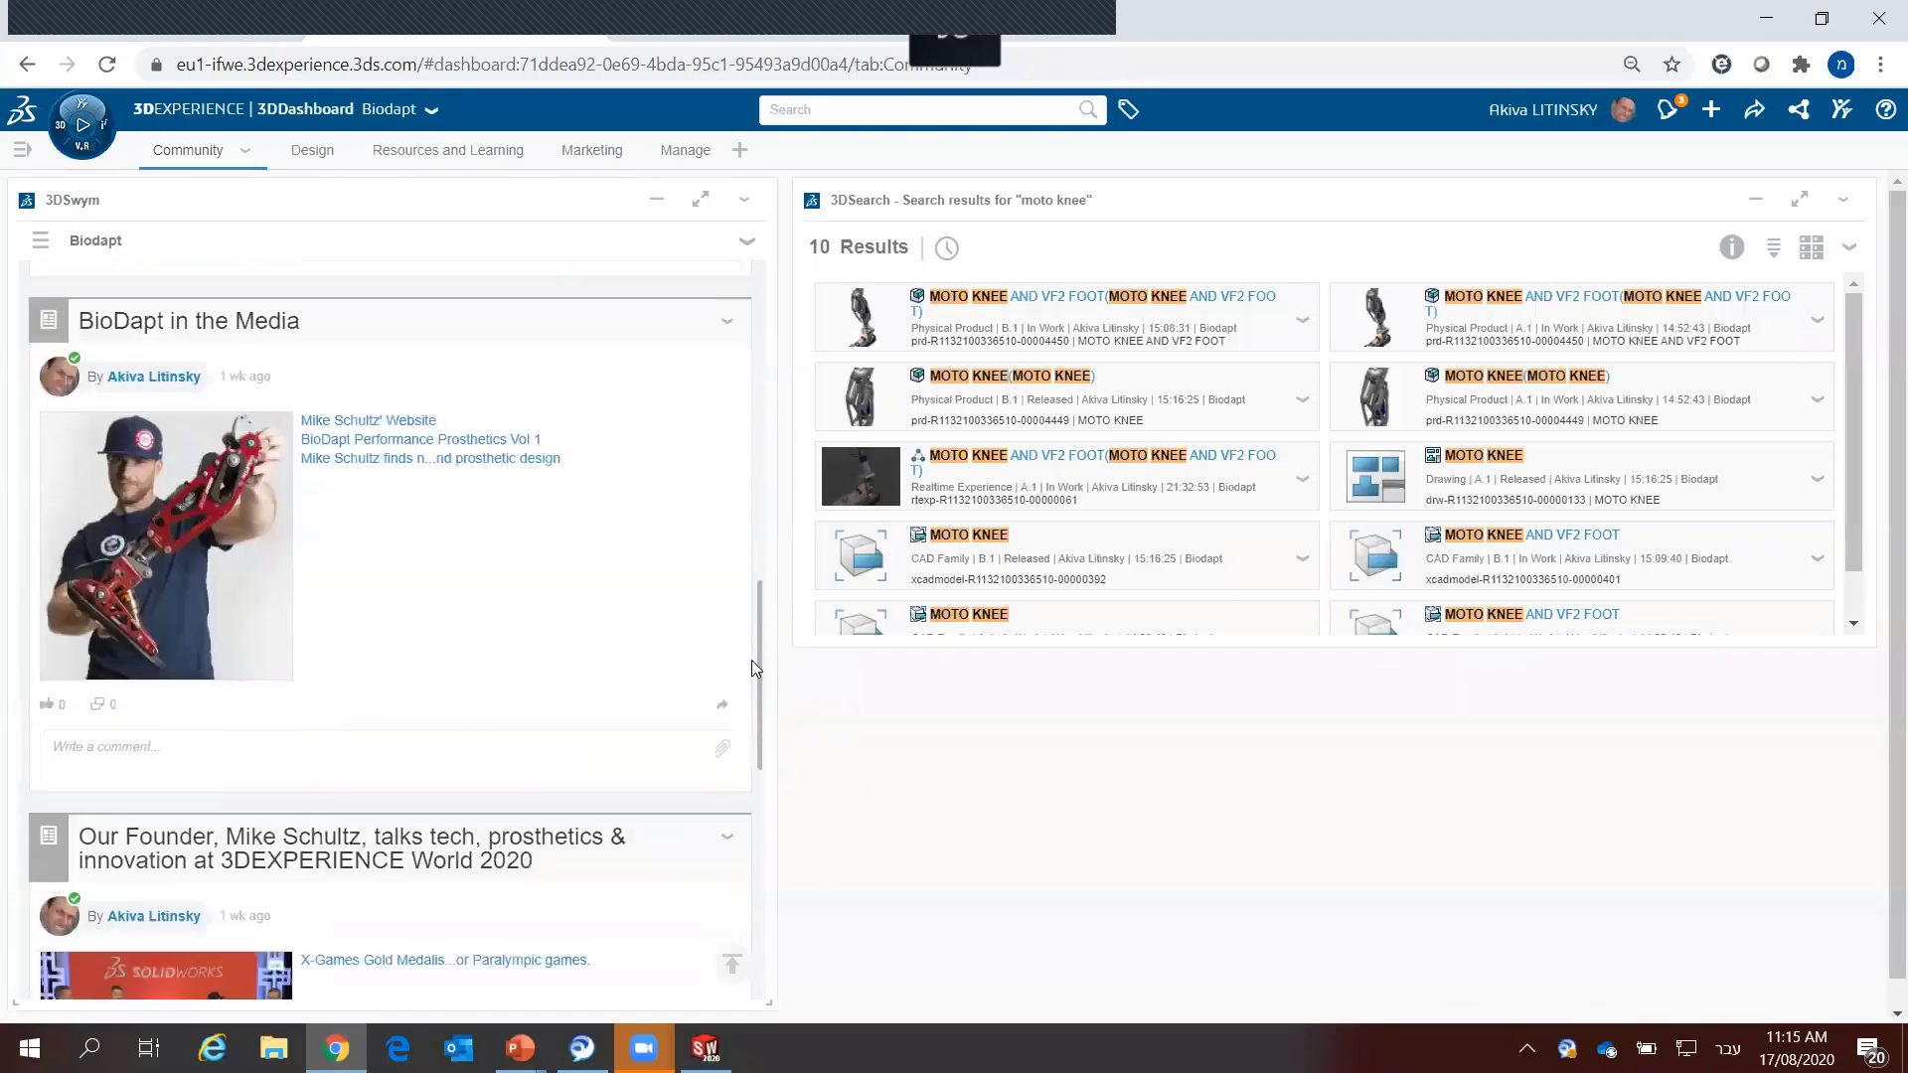
pyautogui.scroll(2, 752, 660)
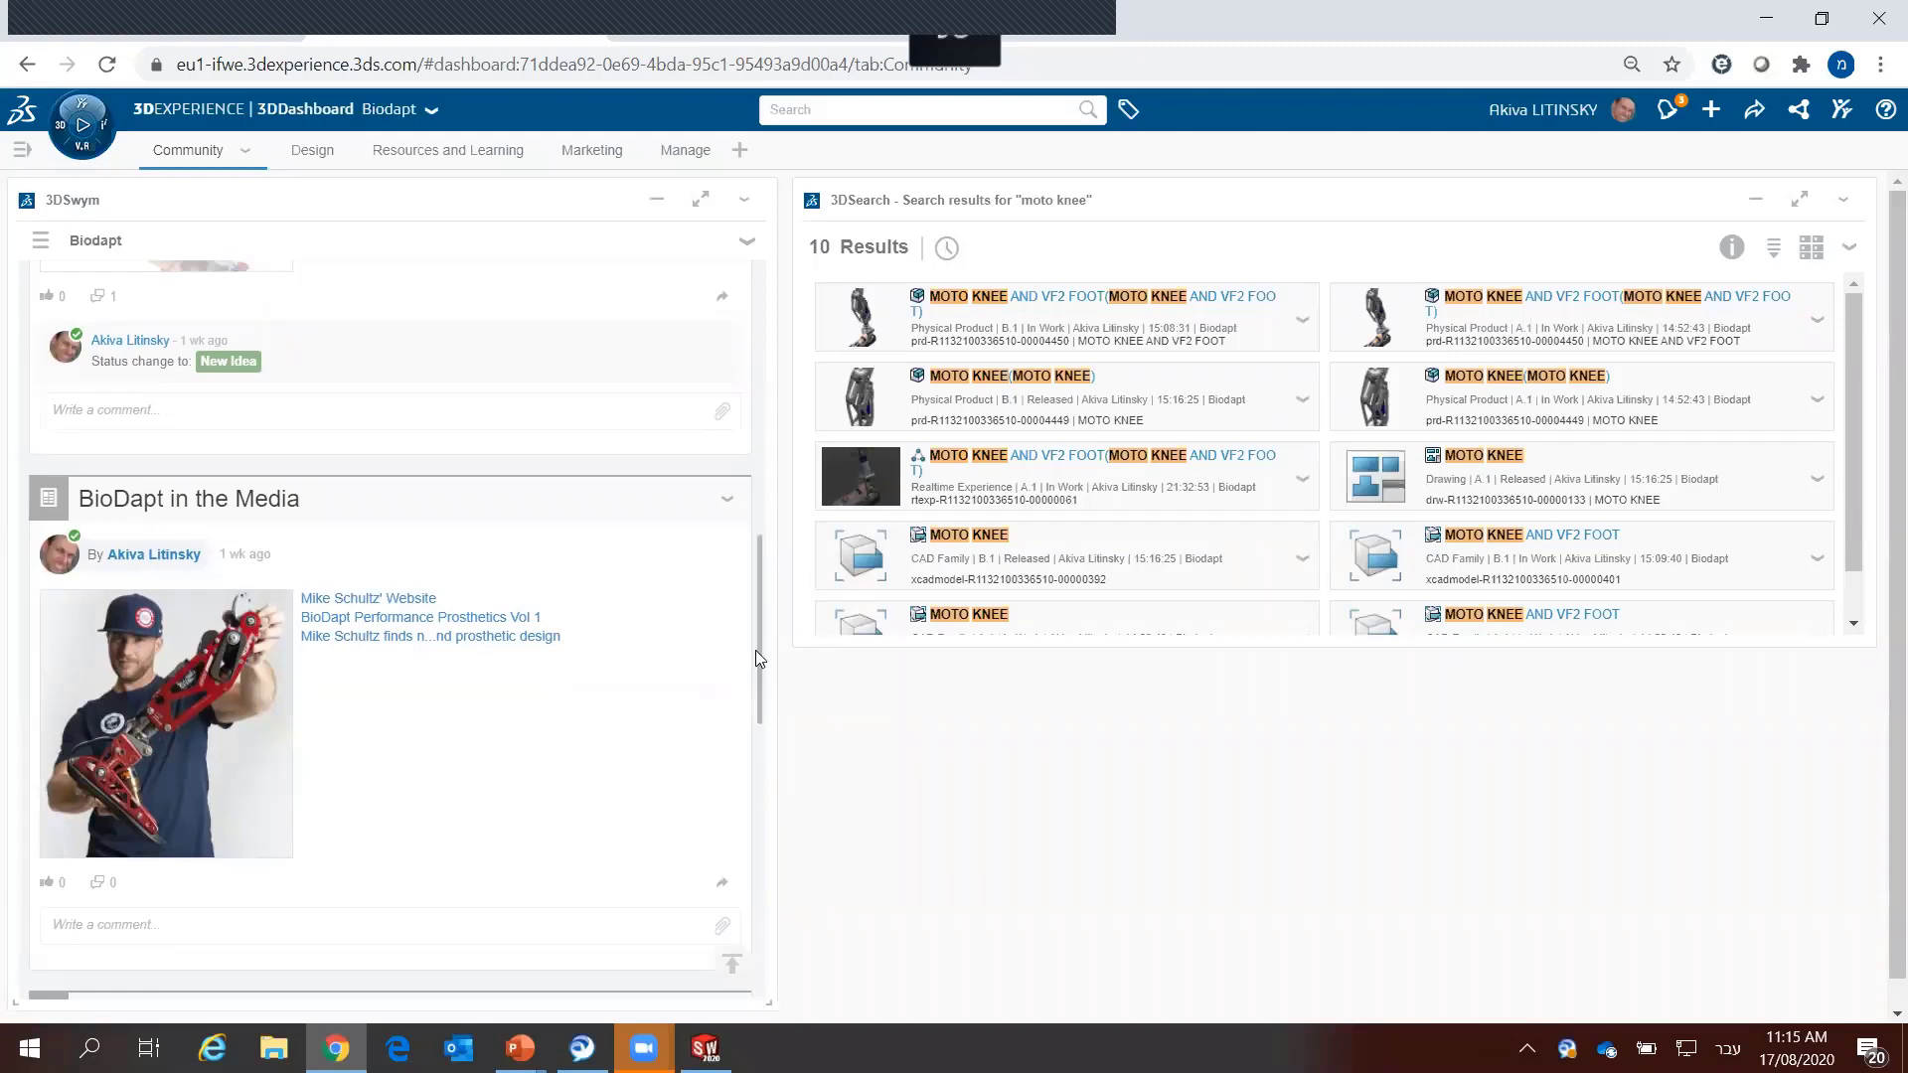
pyautogui.moveTo(760, 594)
pyautogui.mouseDown()
pyautogui.moveTo(761, 417)
pyautogui.moveTo(721, 484)
pyautogui.mouseUp()
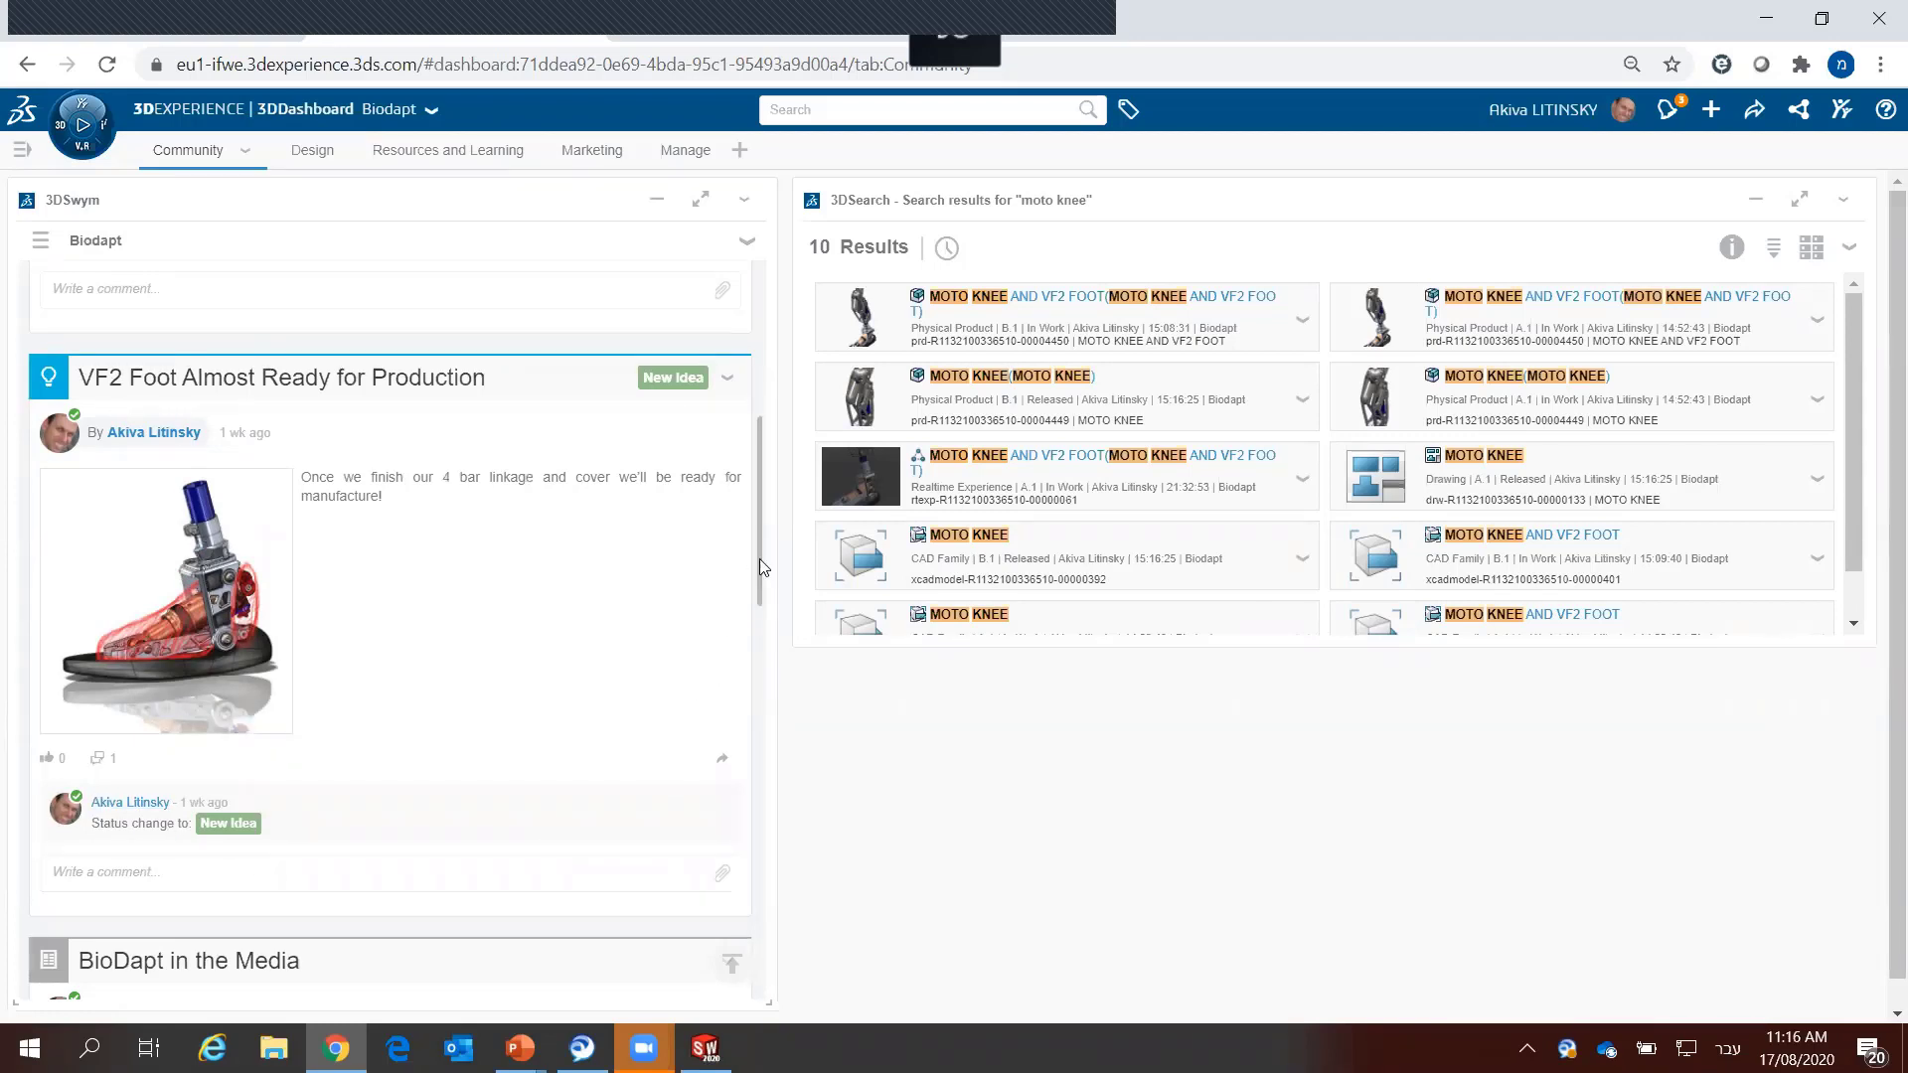
pyautogui.moveTo(761, 558); pyautogui.dragTo(765, 405)
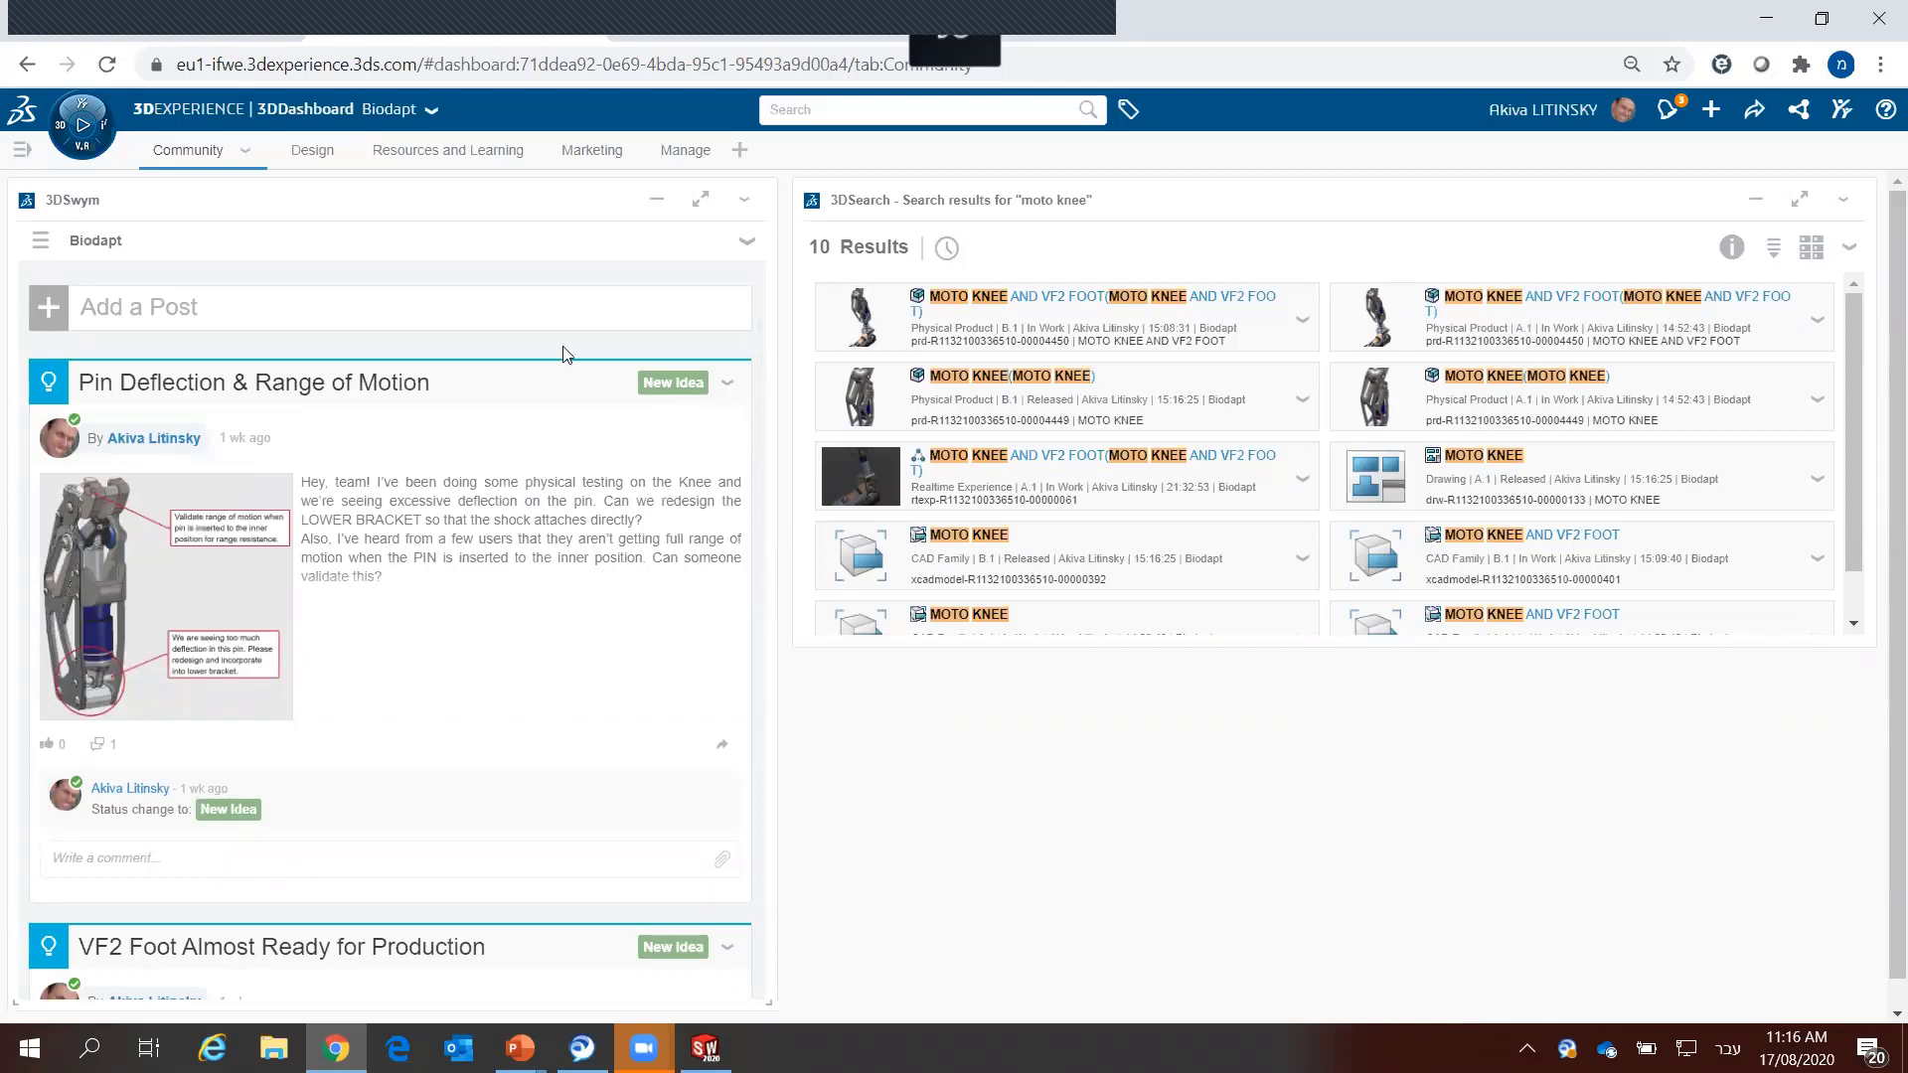
pyautogui.click(671, 386)
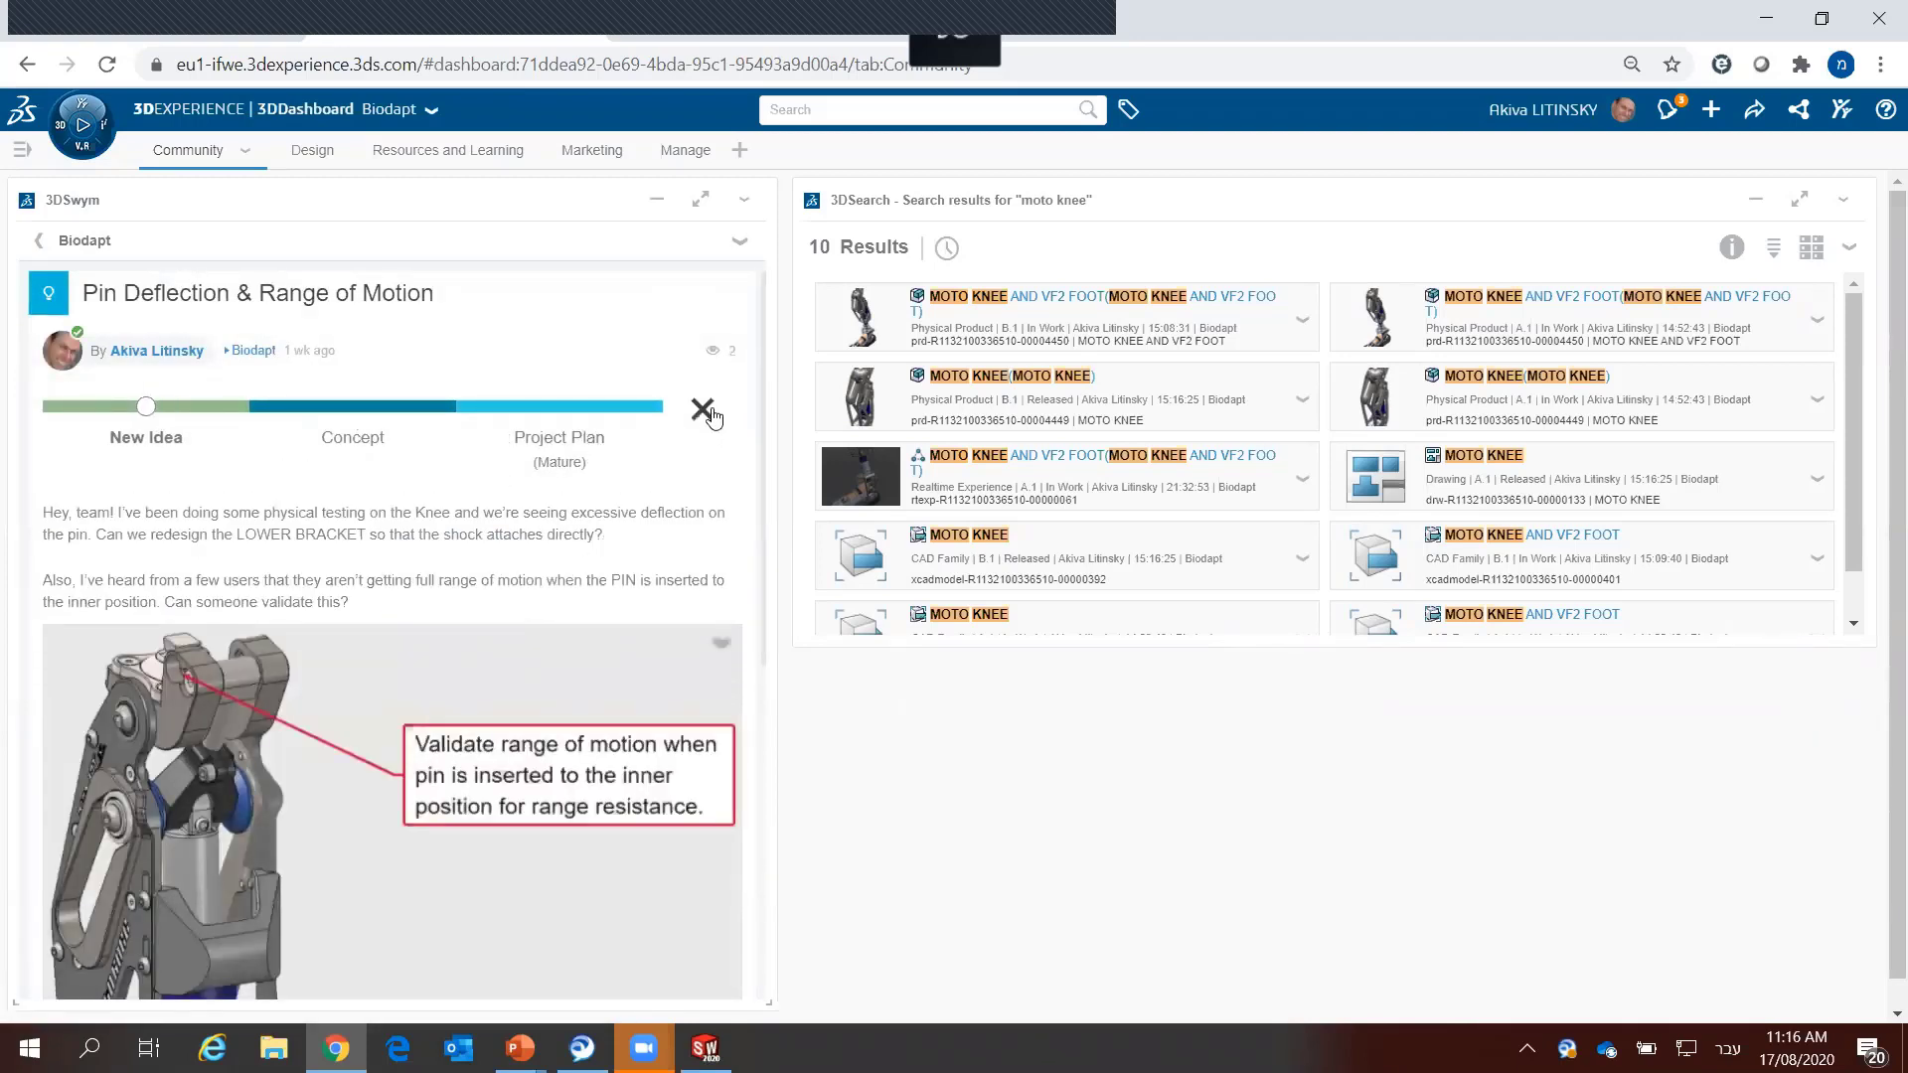
pyautogui.click(39, 245)
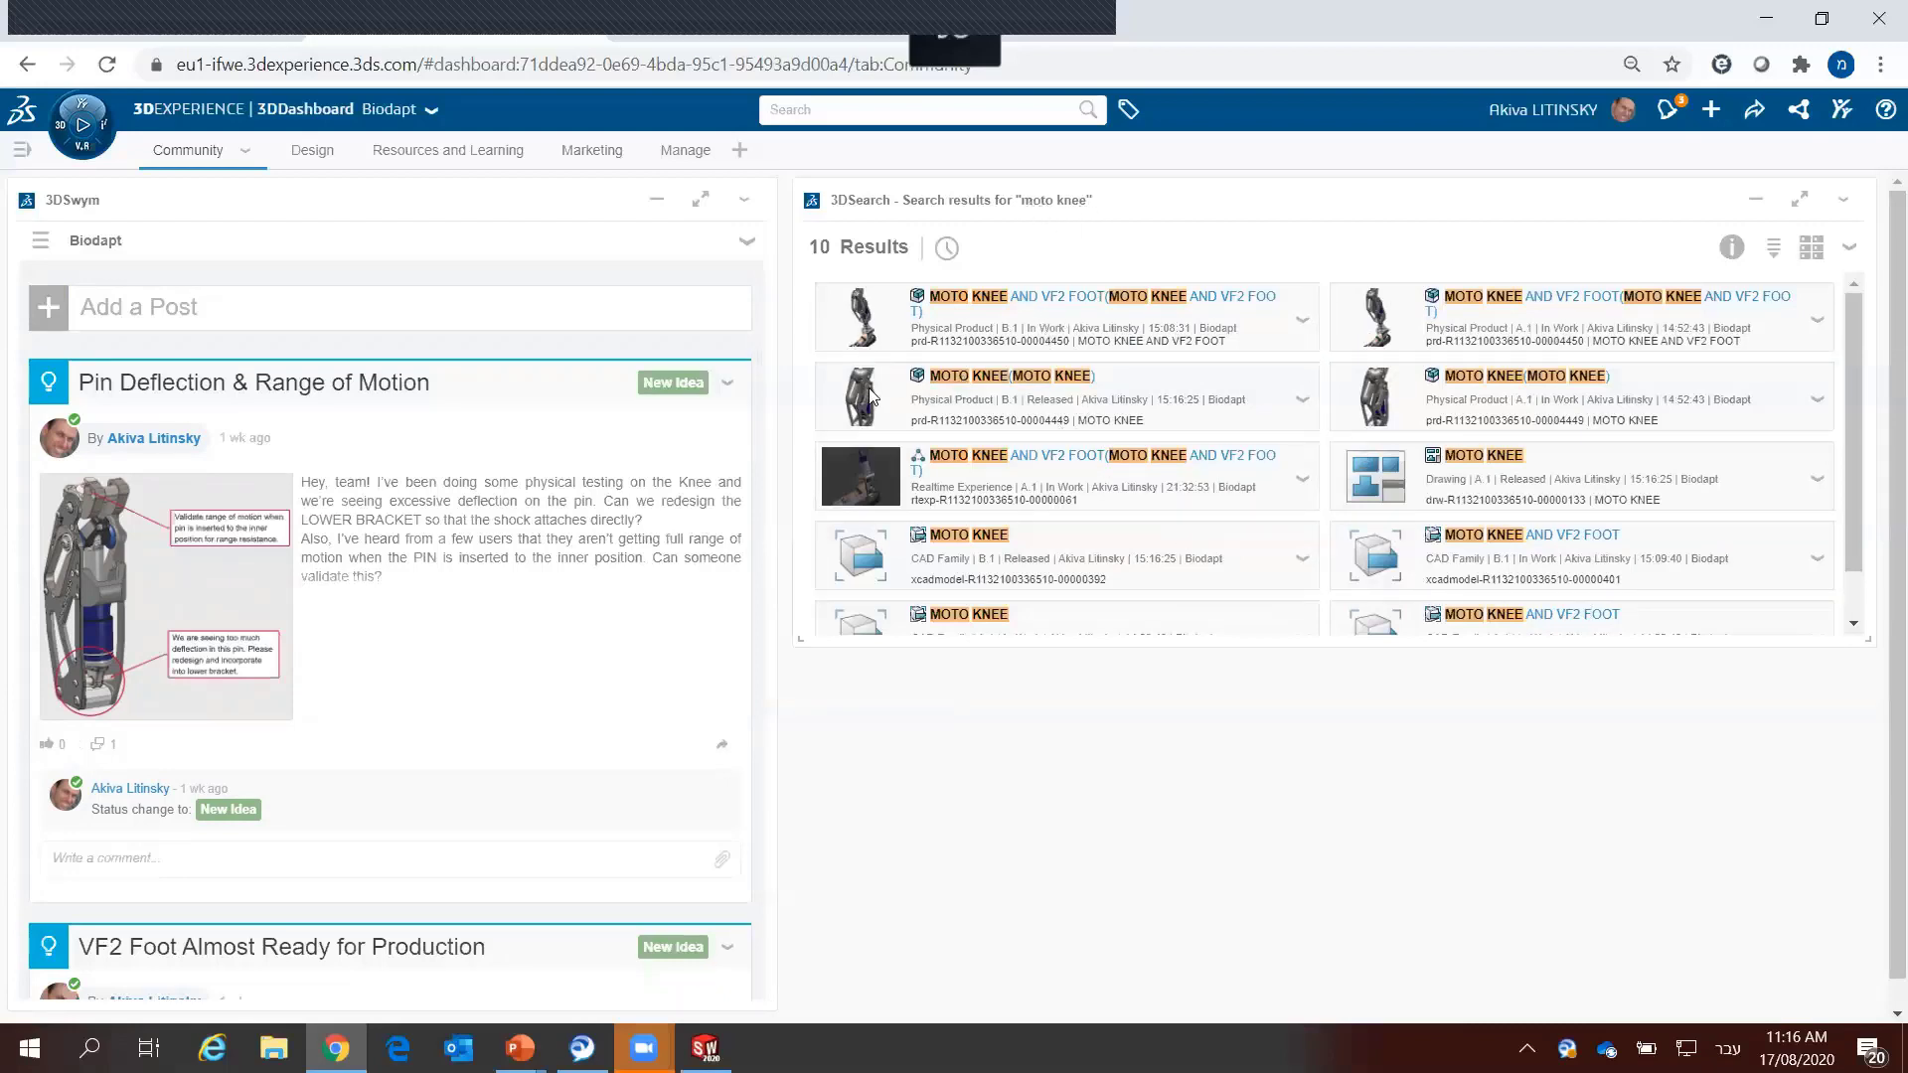
pyautogui.scroll(-1, 1847, 399)
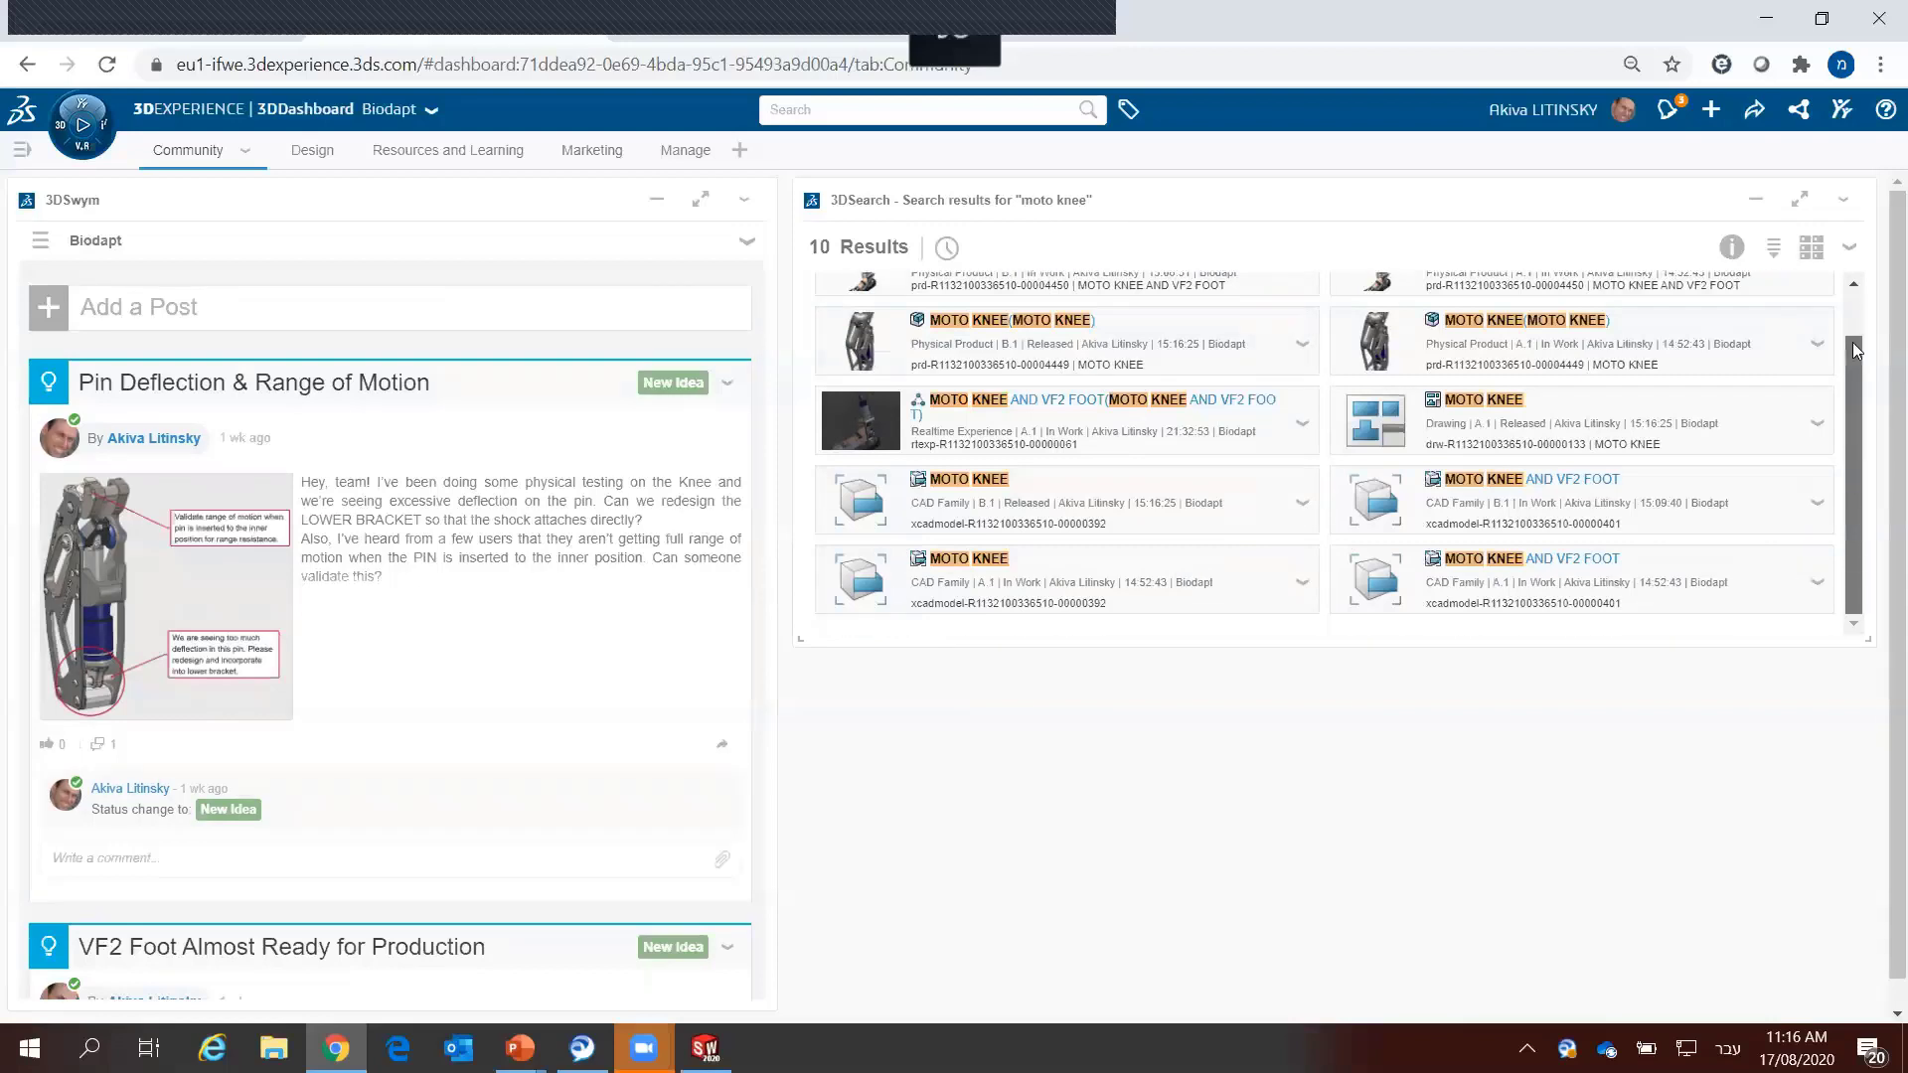
pyautogui.scroll(1, 1022, 368)
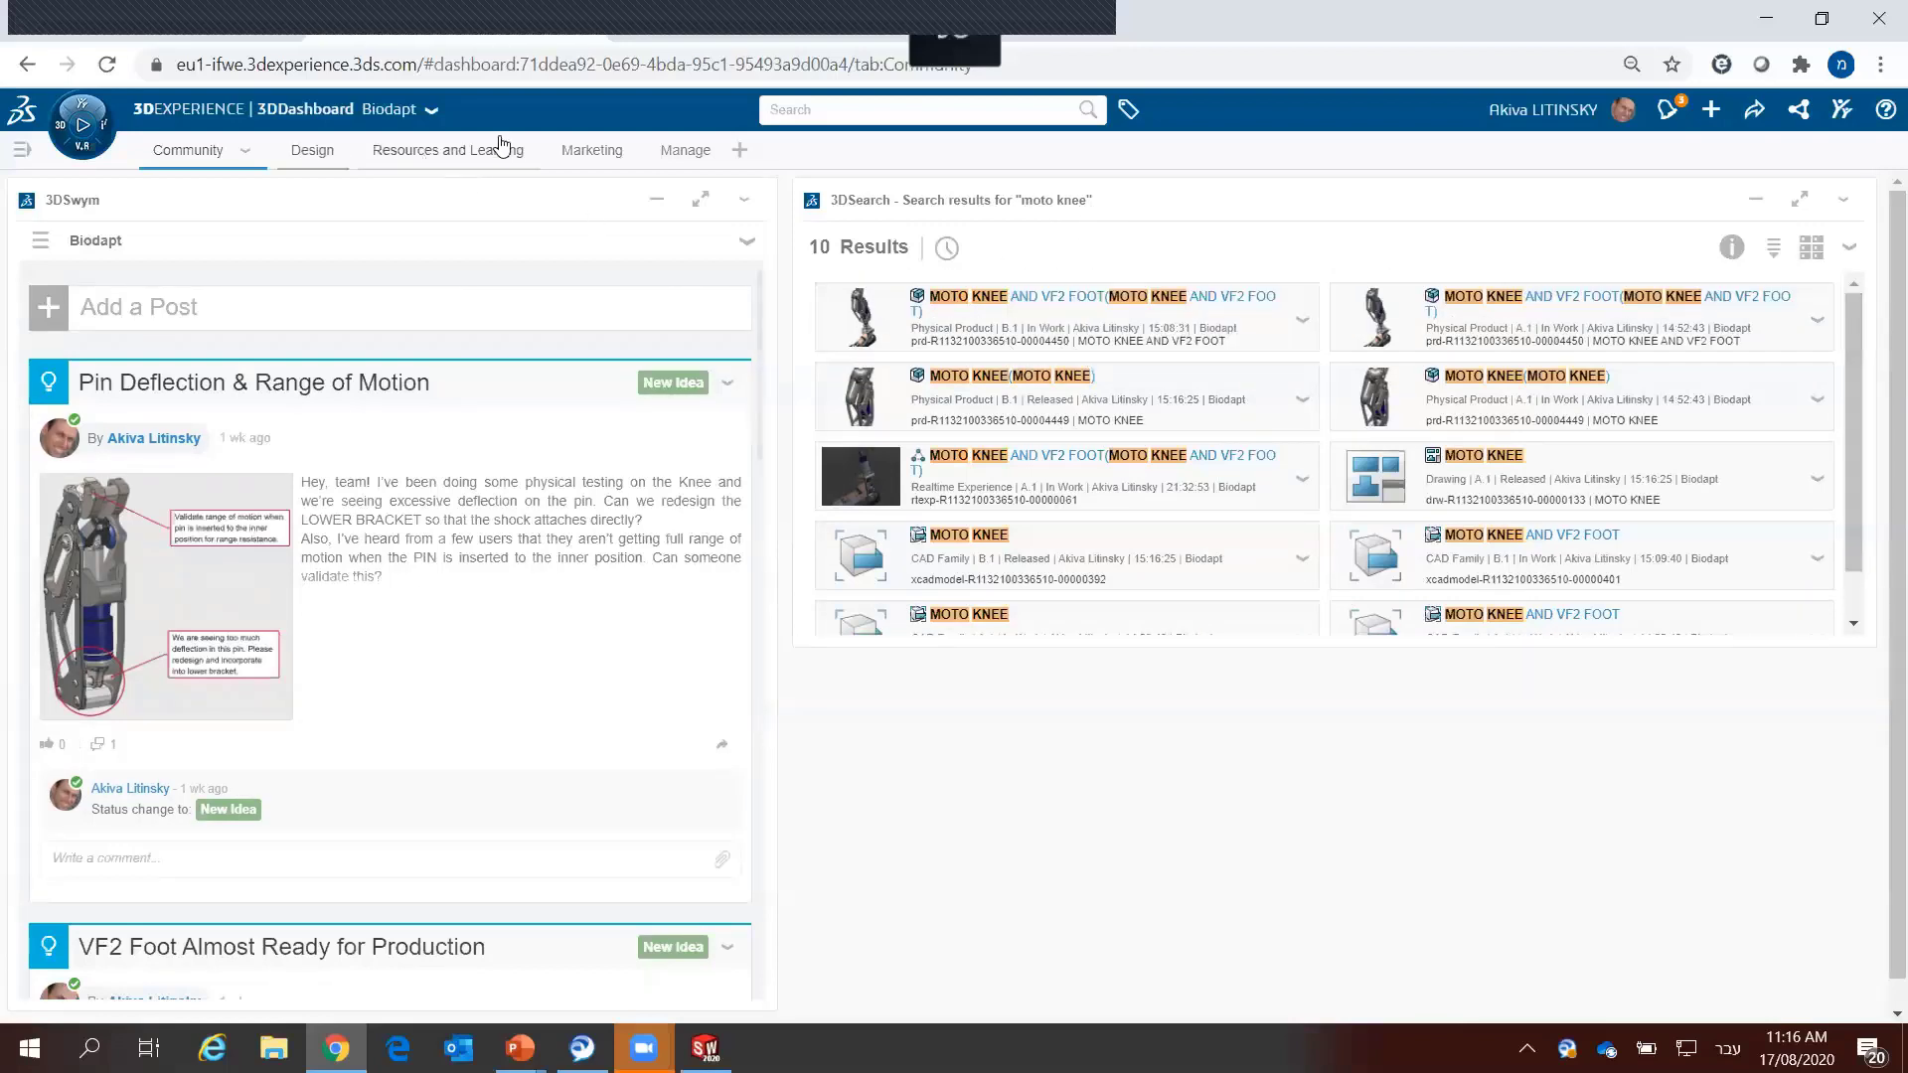
# Step: Add a 3DPlay widget from the Compass to the dashboard and widen it across the right column
pyautogui.click(57, 137)
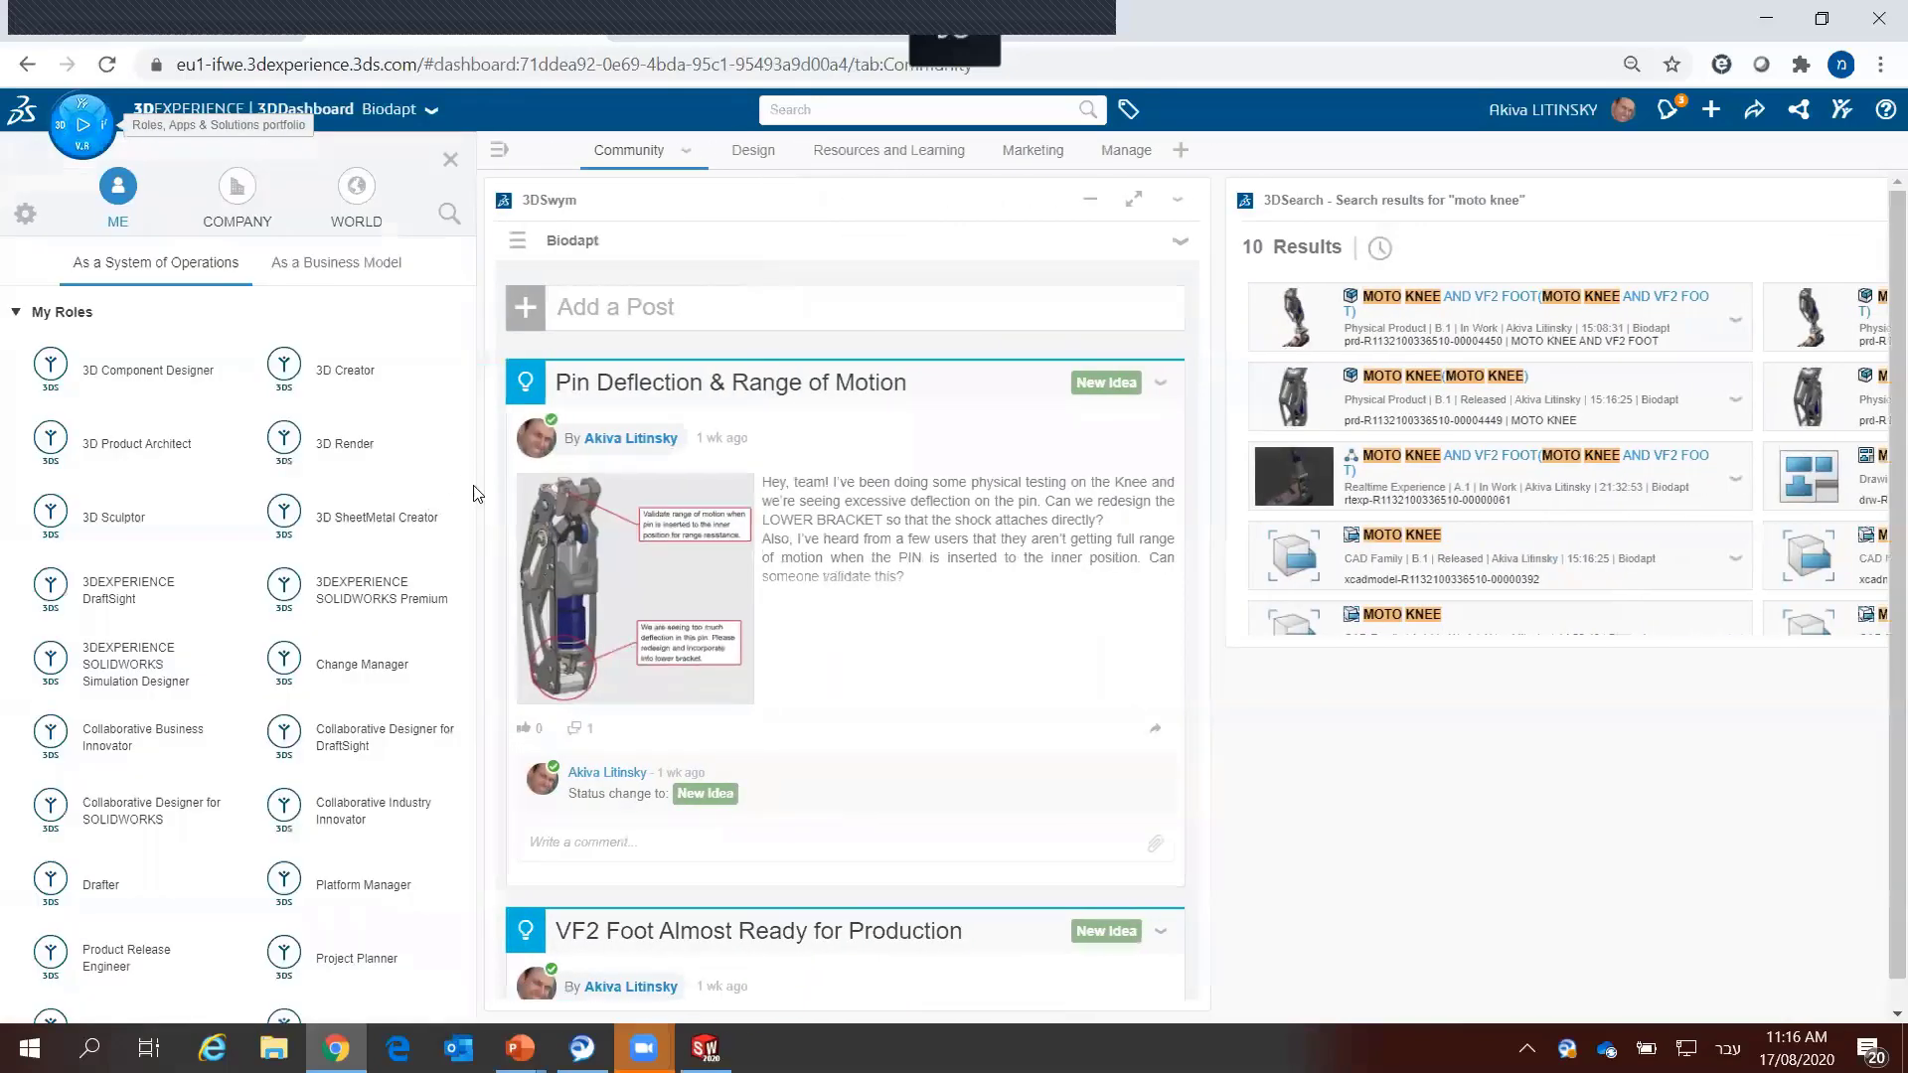
pyautogui.moveTo(468, 370); pyautogui.dragTo(467, 487)
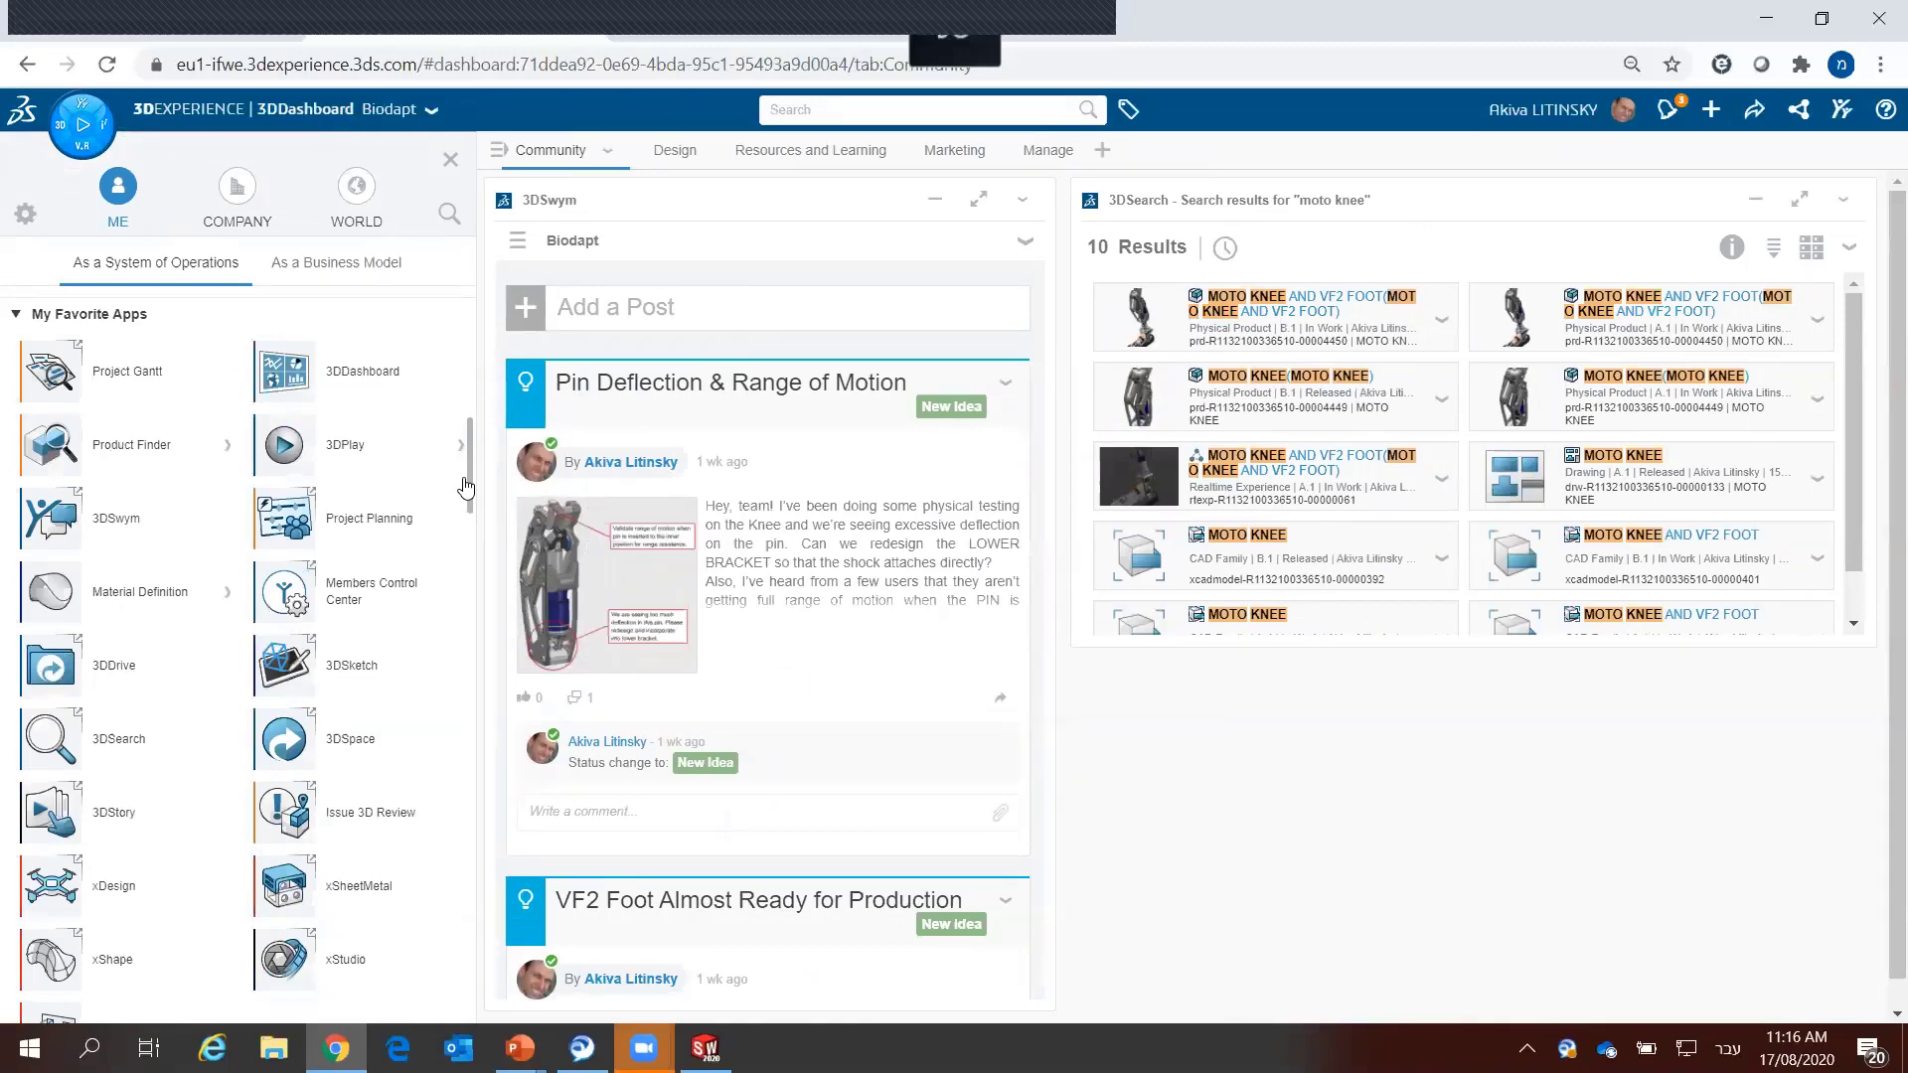
pyautogui.moveTo(466, 487); pyautogui.dragTo(463, 574)
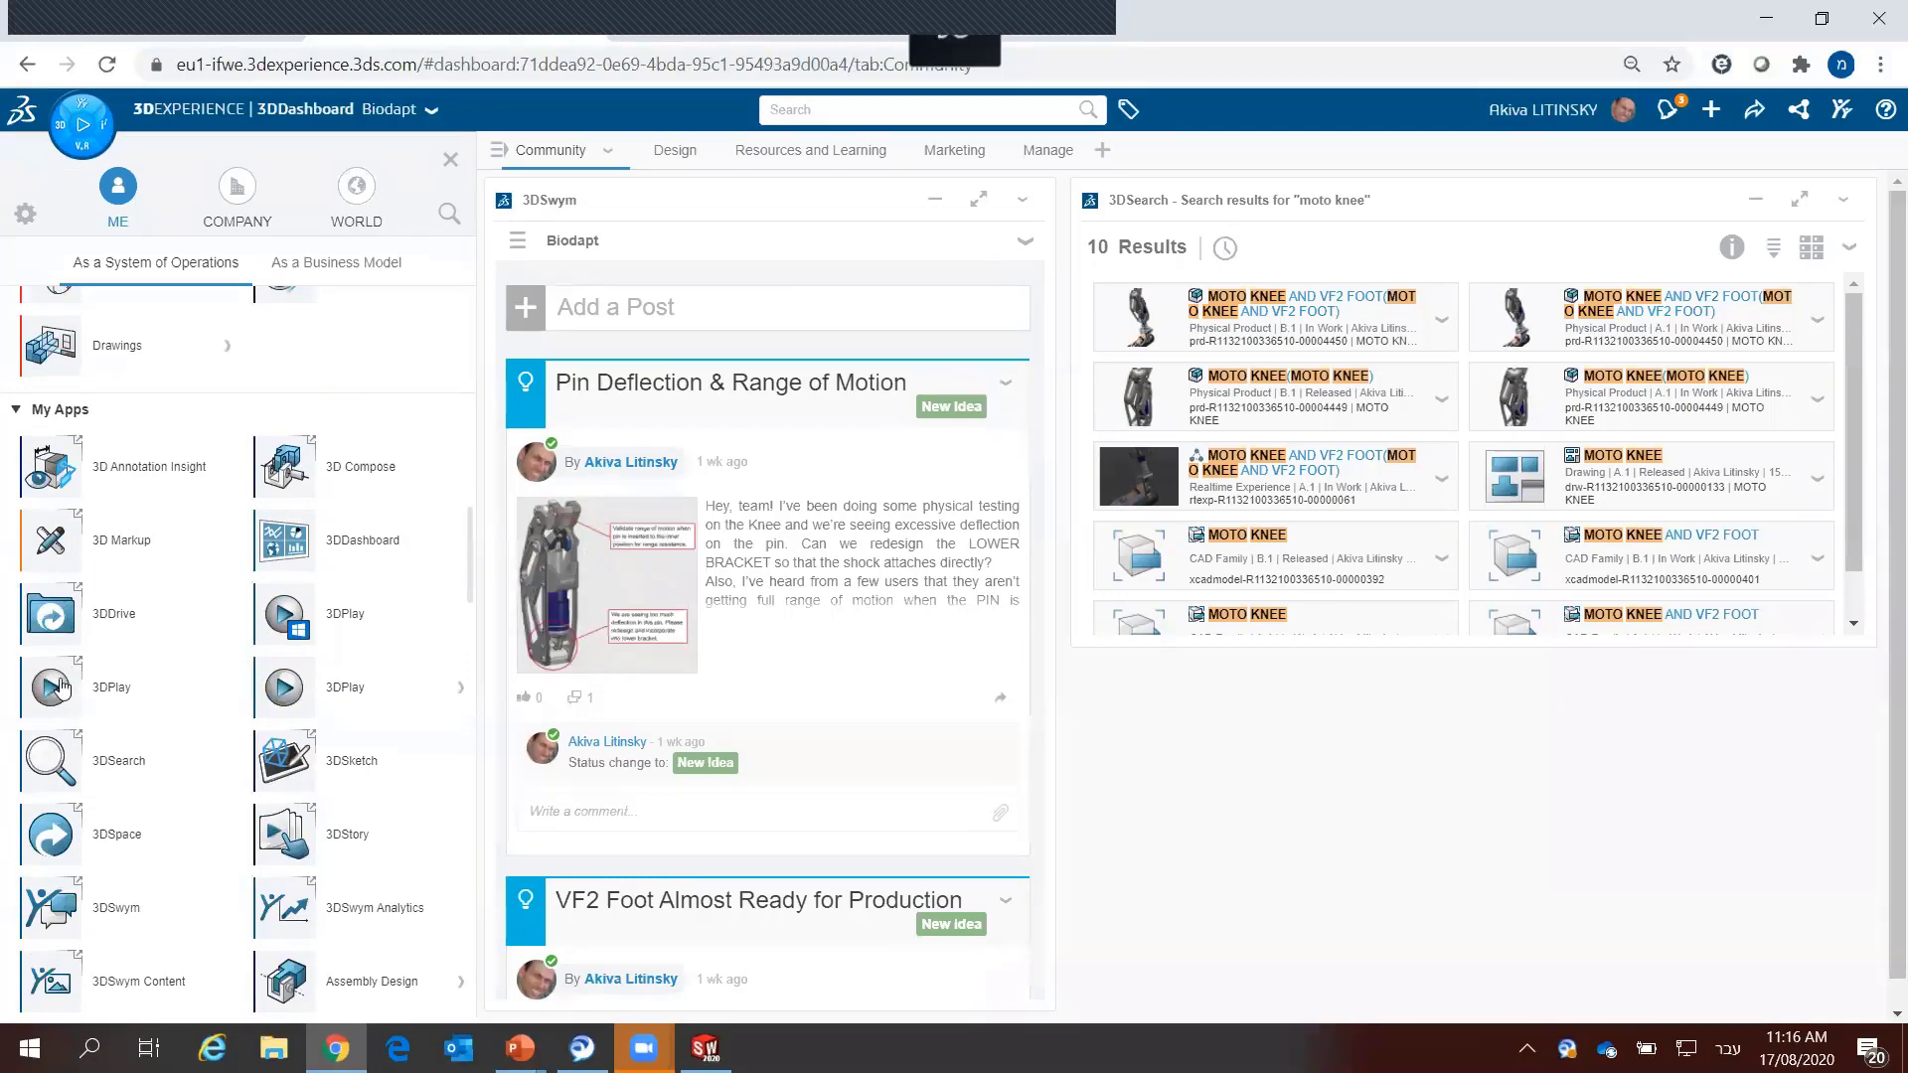
pyautogui.moveTo(59, 688); pyautogui.dragTo(1302, 813)
pyautogui.moveTo(1525, 841); pyautogui.dragTo(1786, 844)
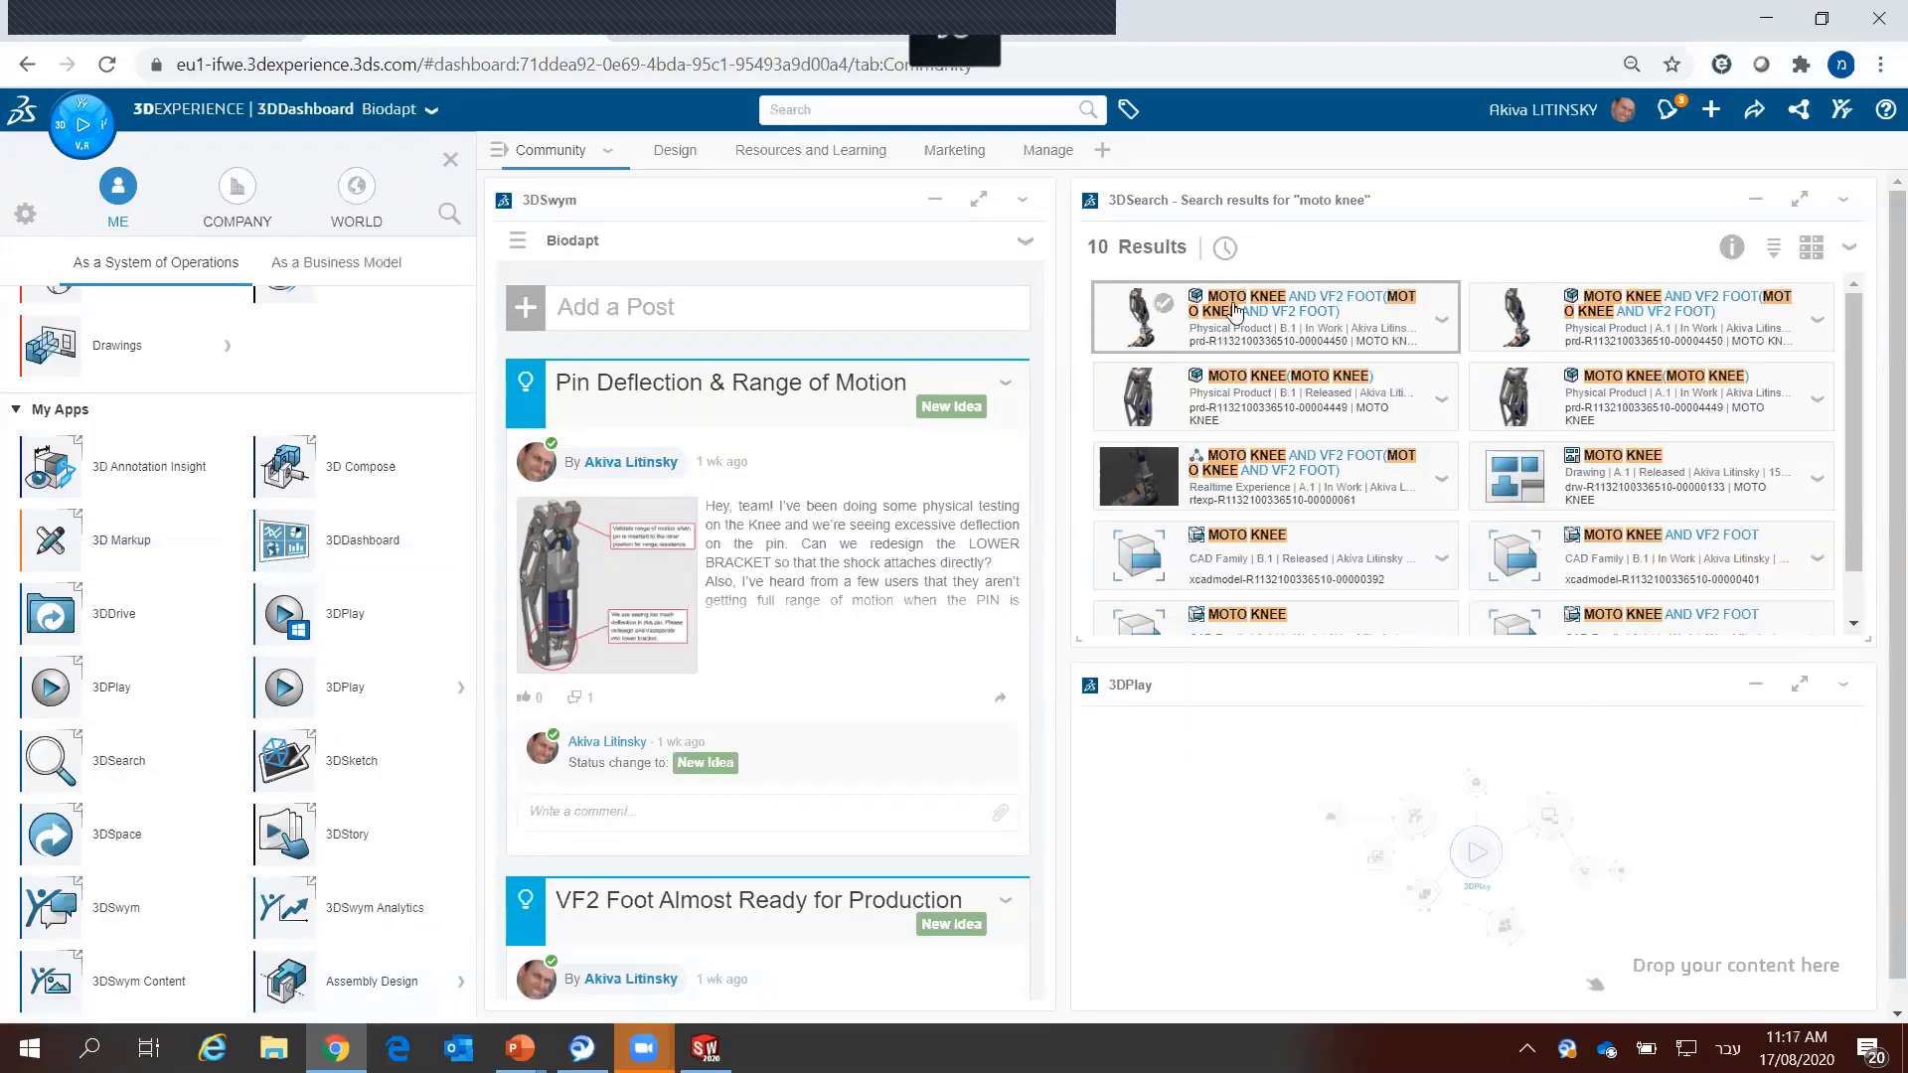
pyautogui.moveTo(1297, 316)
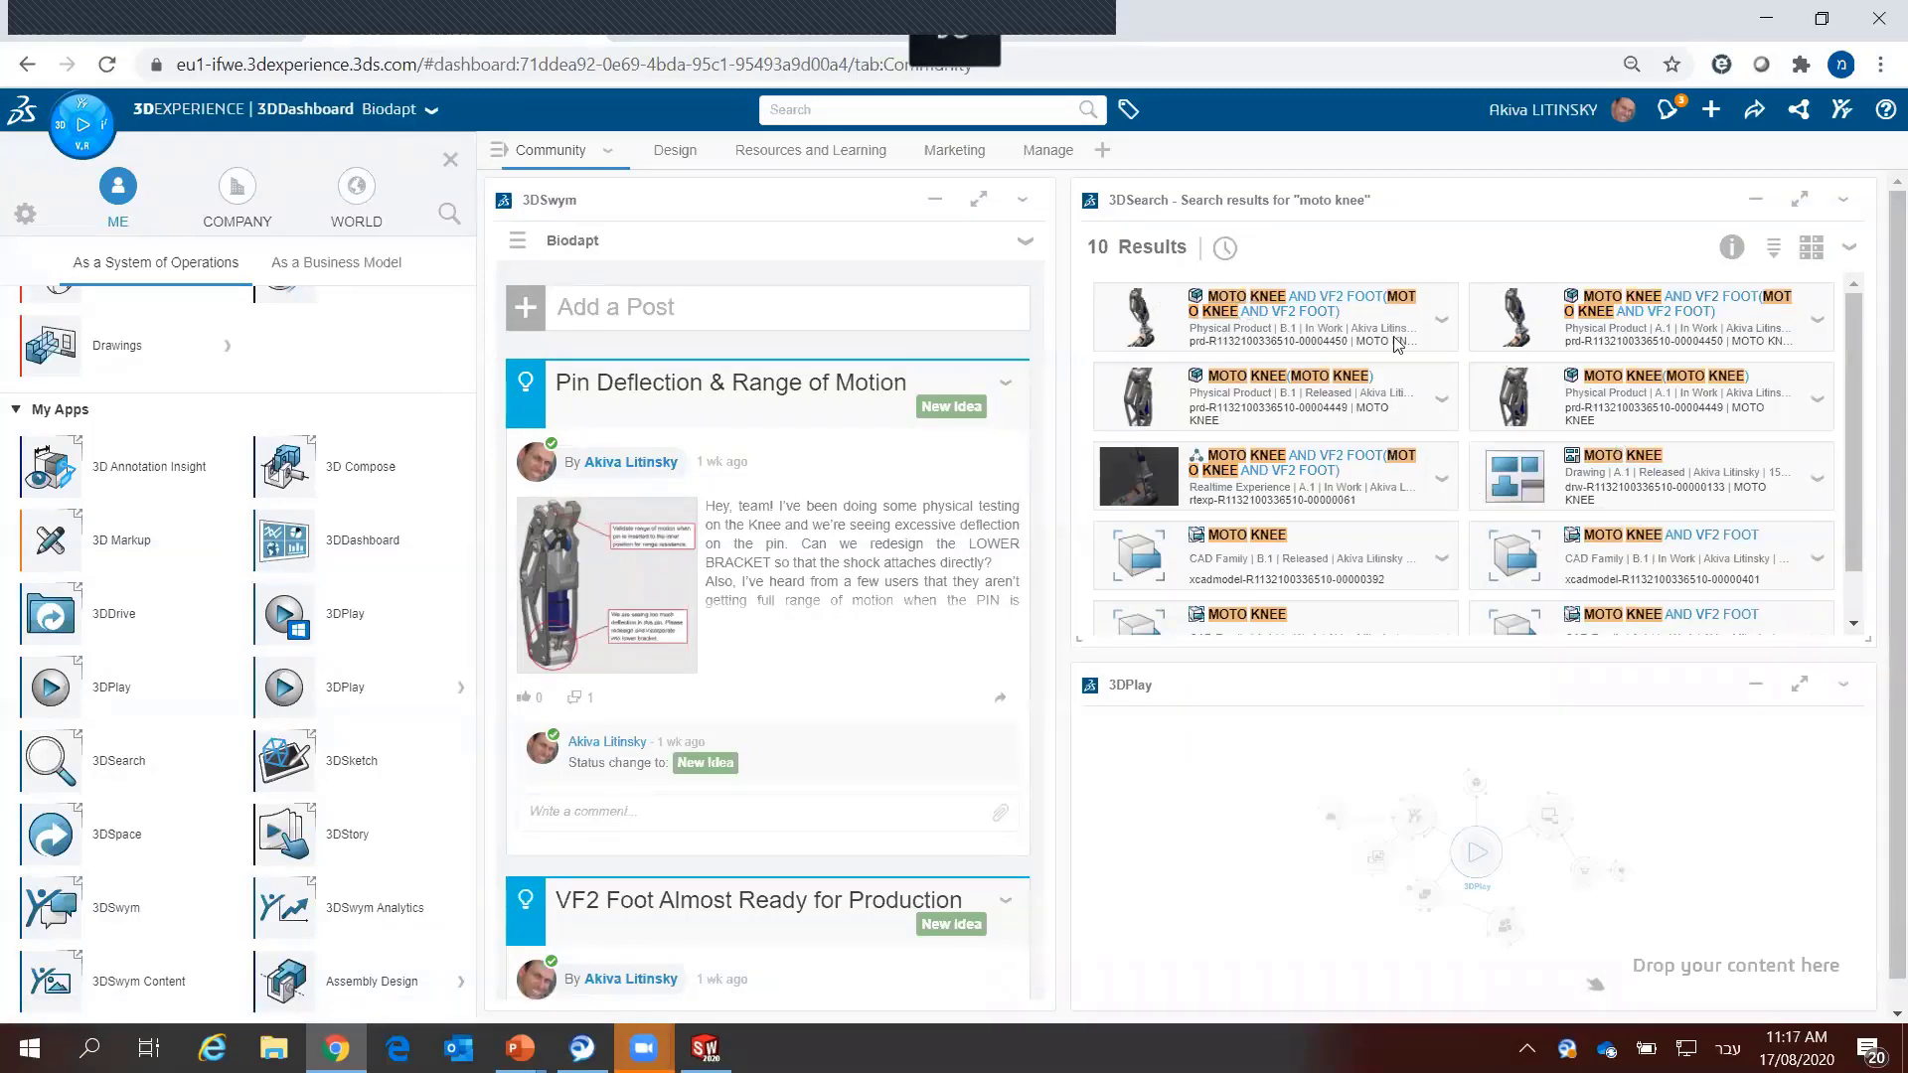
# Step: Load the MOTO KNEE AND VF2 FOOT search result into 3DPlay and maximize the viewer
pyautogui.moveTo(1287, 300); pyautogui.dragTo(1506, 844)
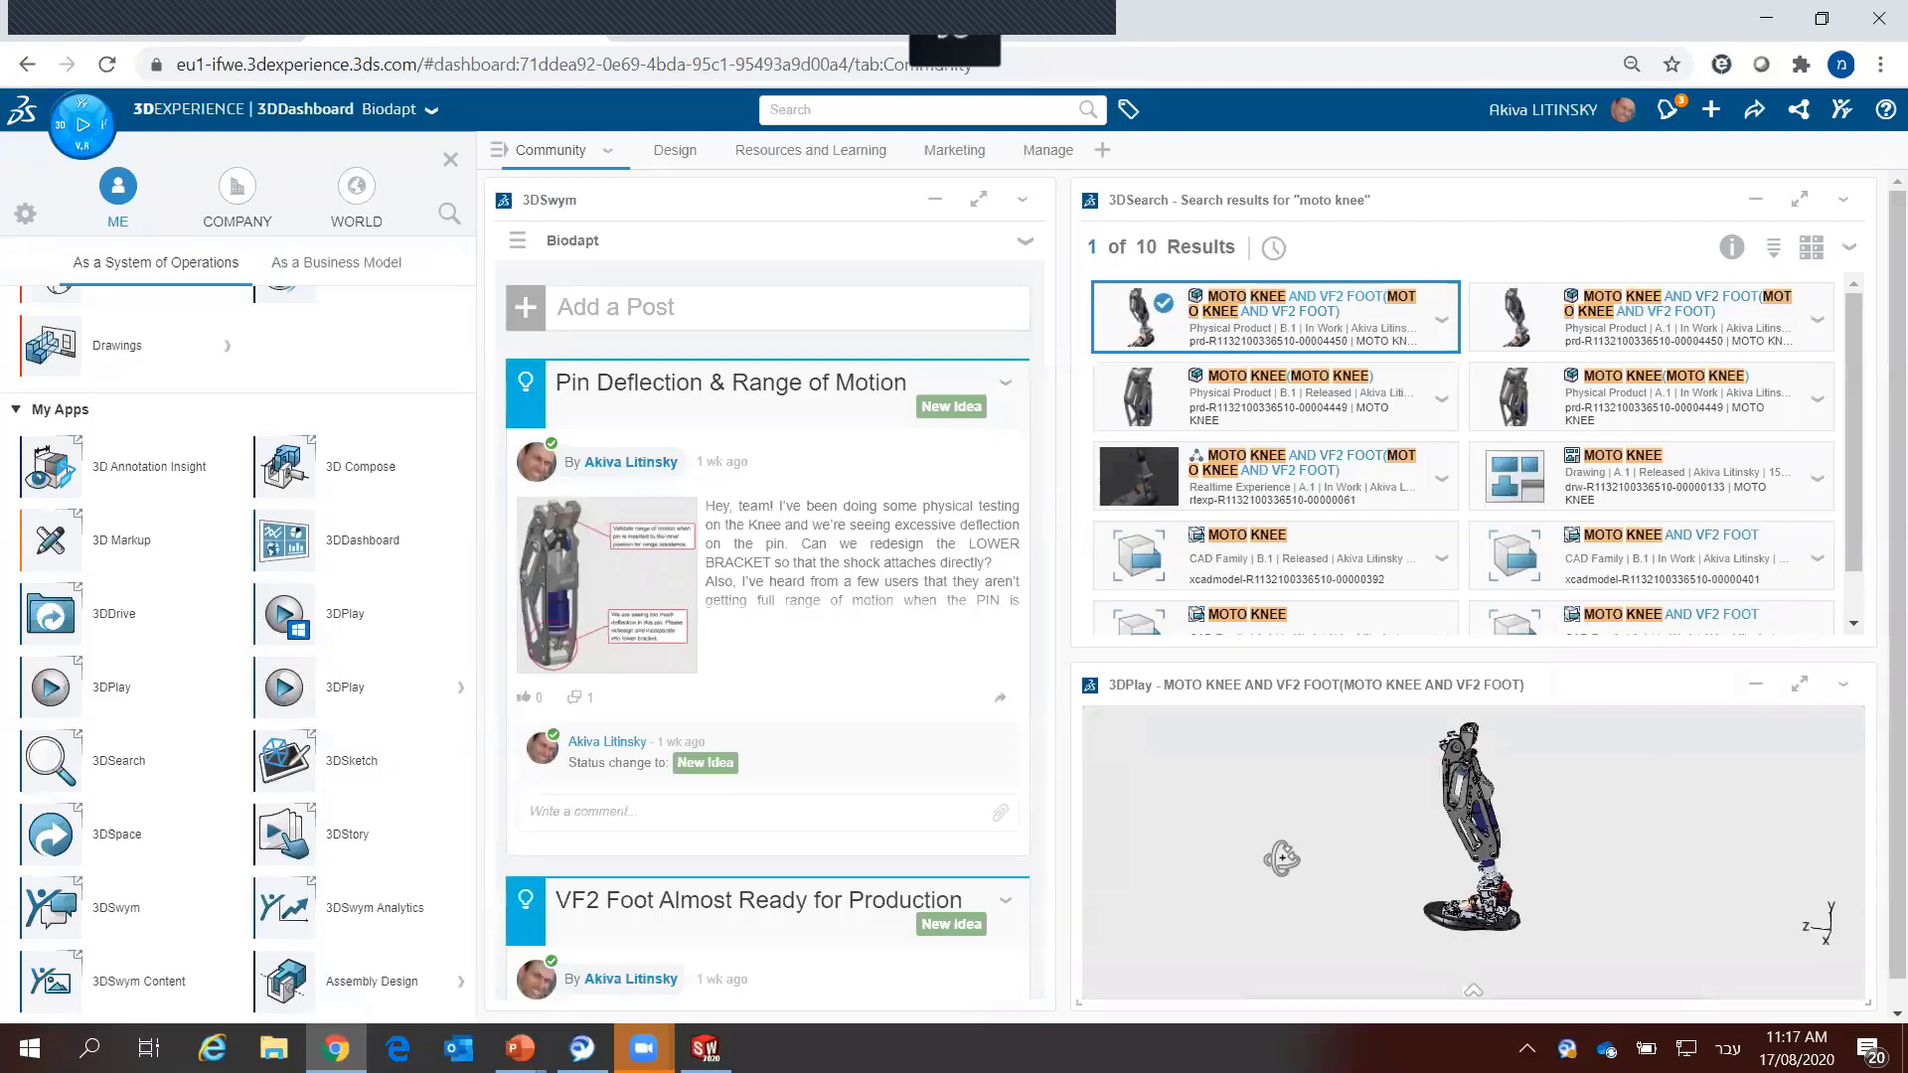
pyautogui.moveTo(1559, 850); pyautogui.dragTo(1565, 852)
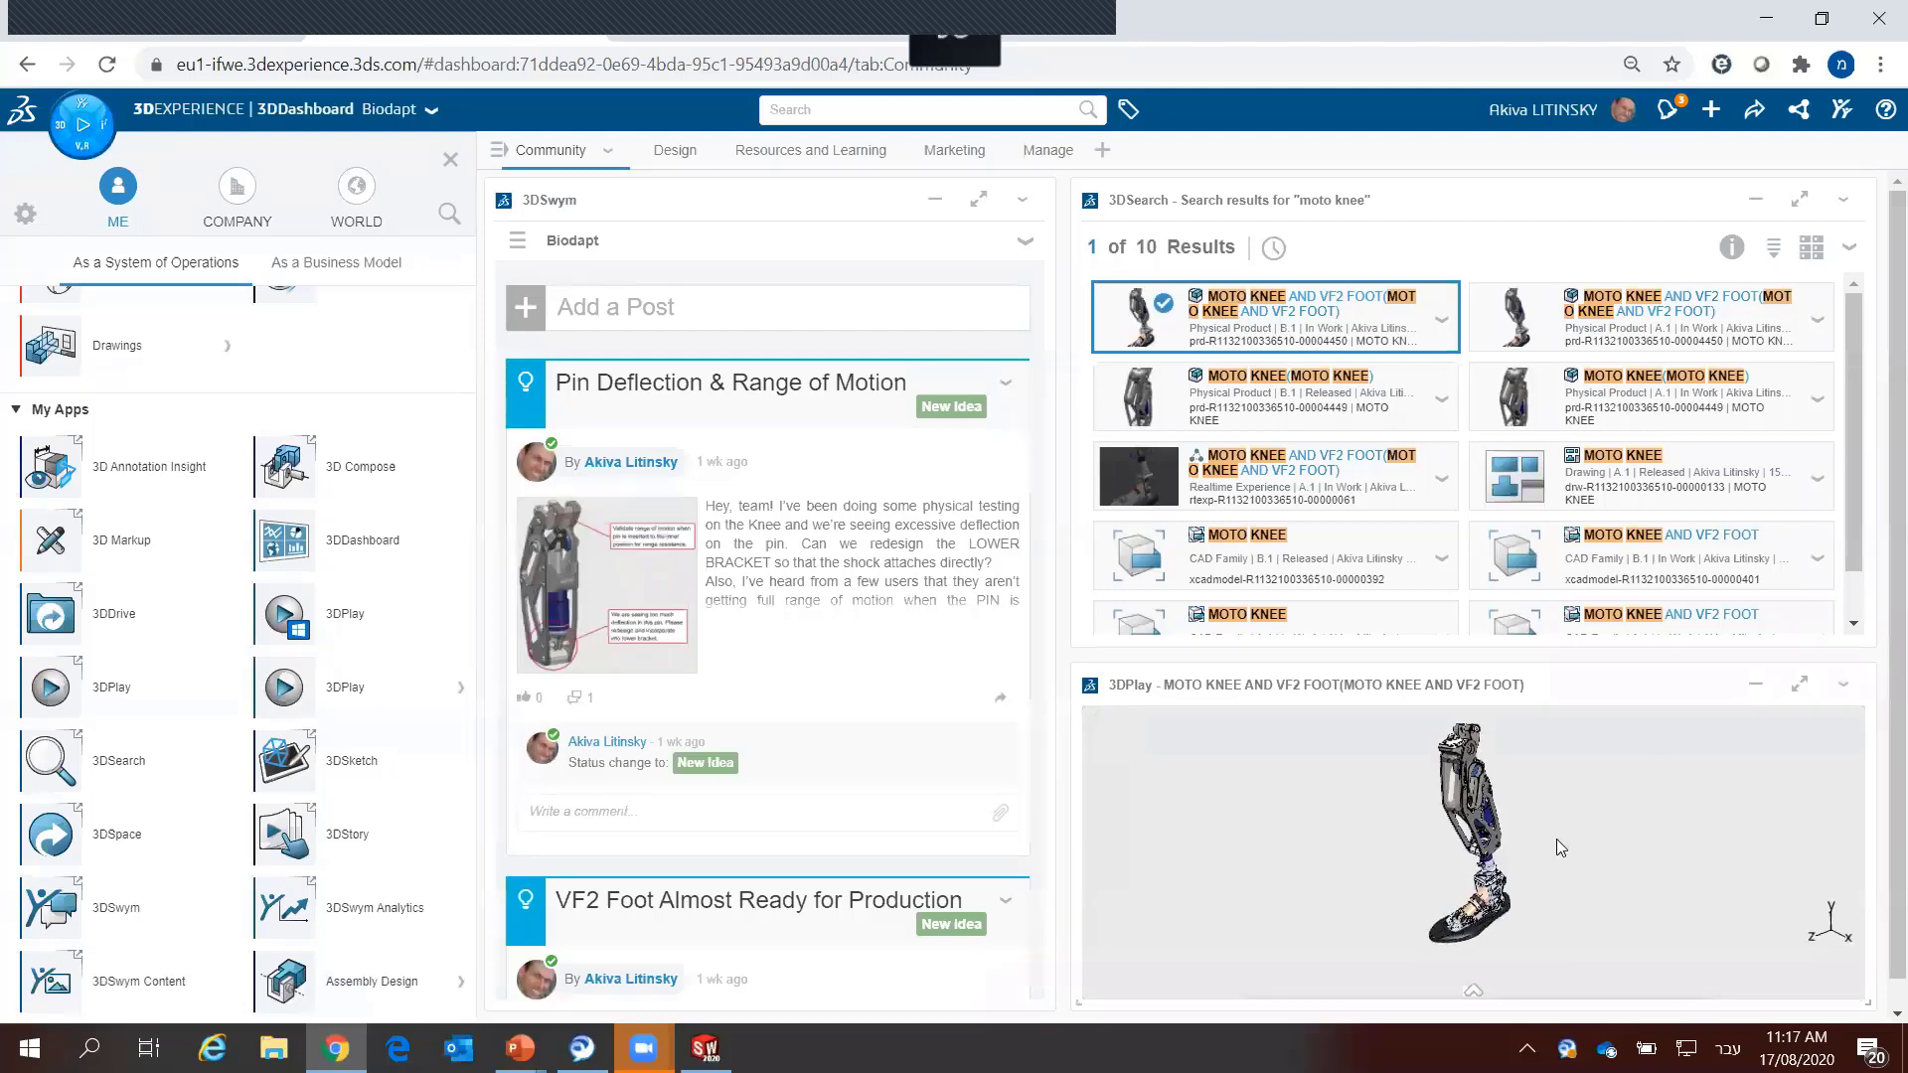
pyautogui.click(1800, 687)
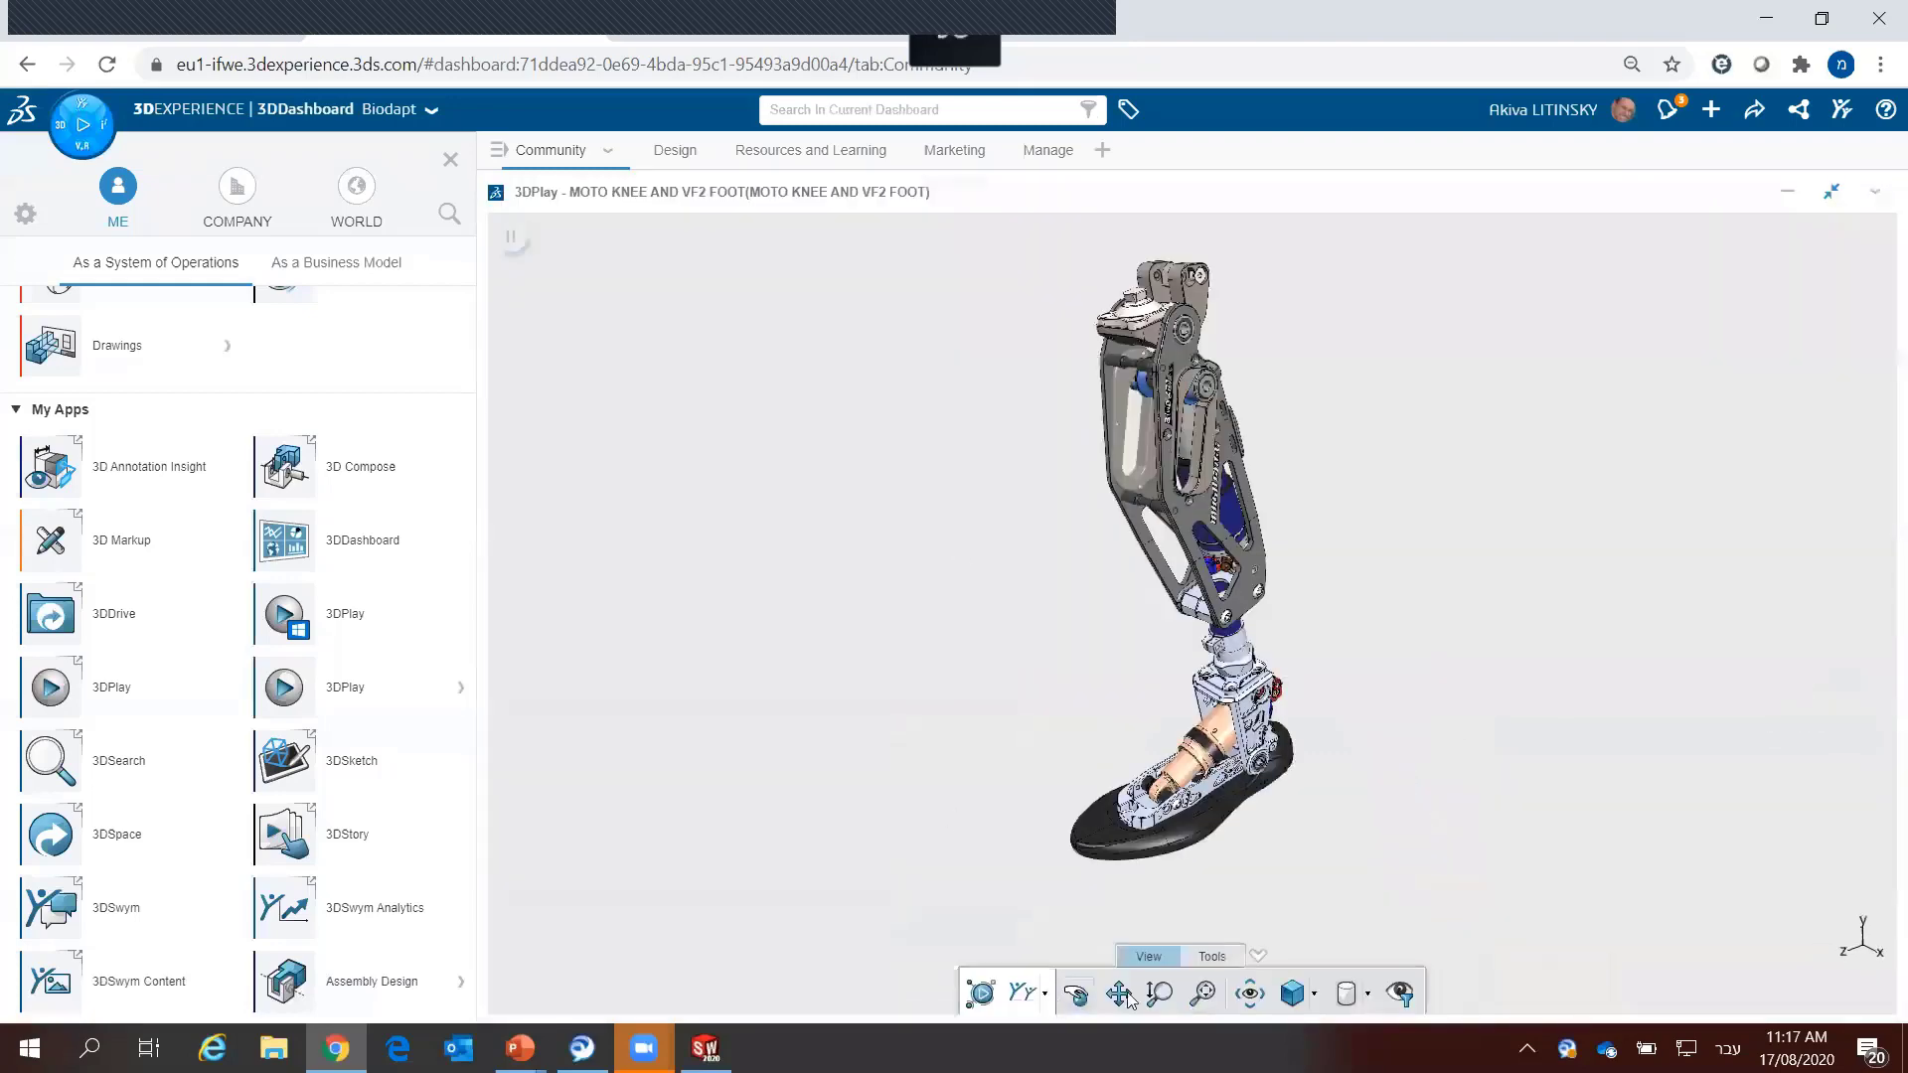
# Step: Explode the knee and foot assembly, spreading the parts further apart with the slider
pyautogui.click(1212, 957)
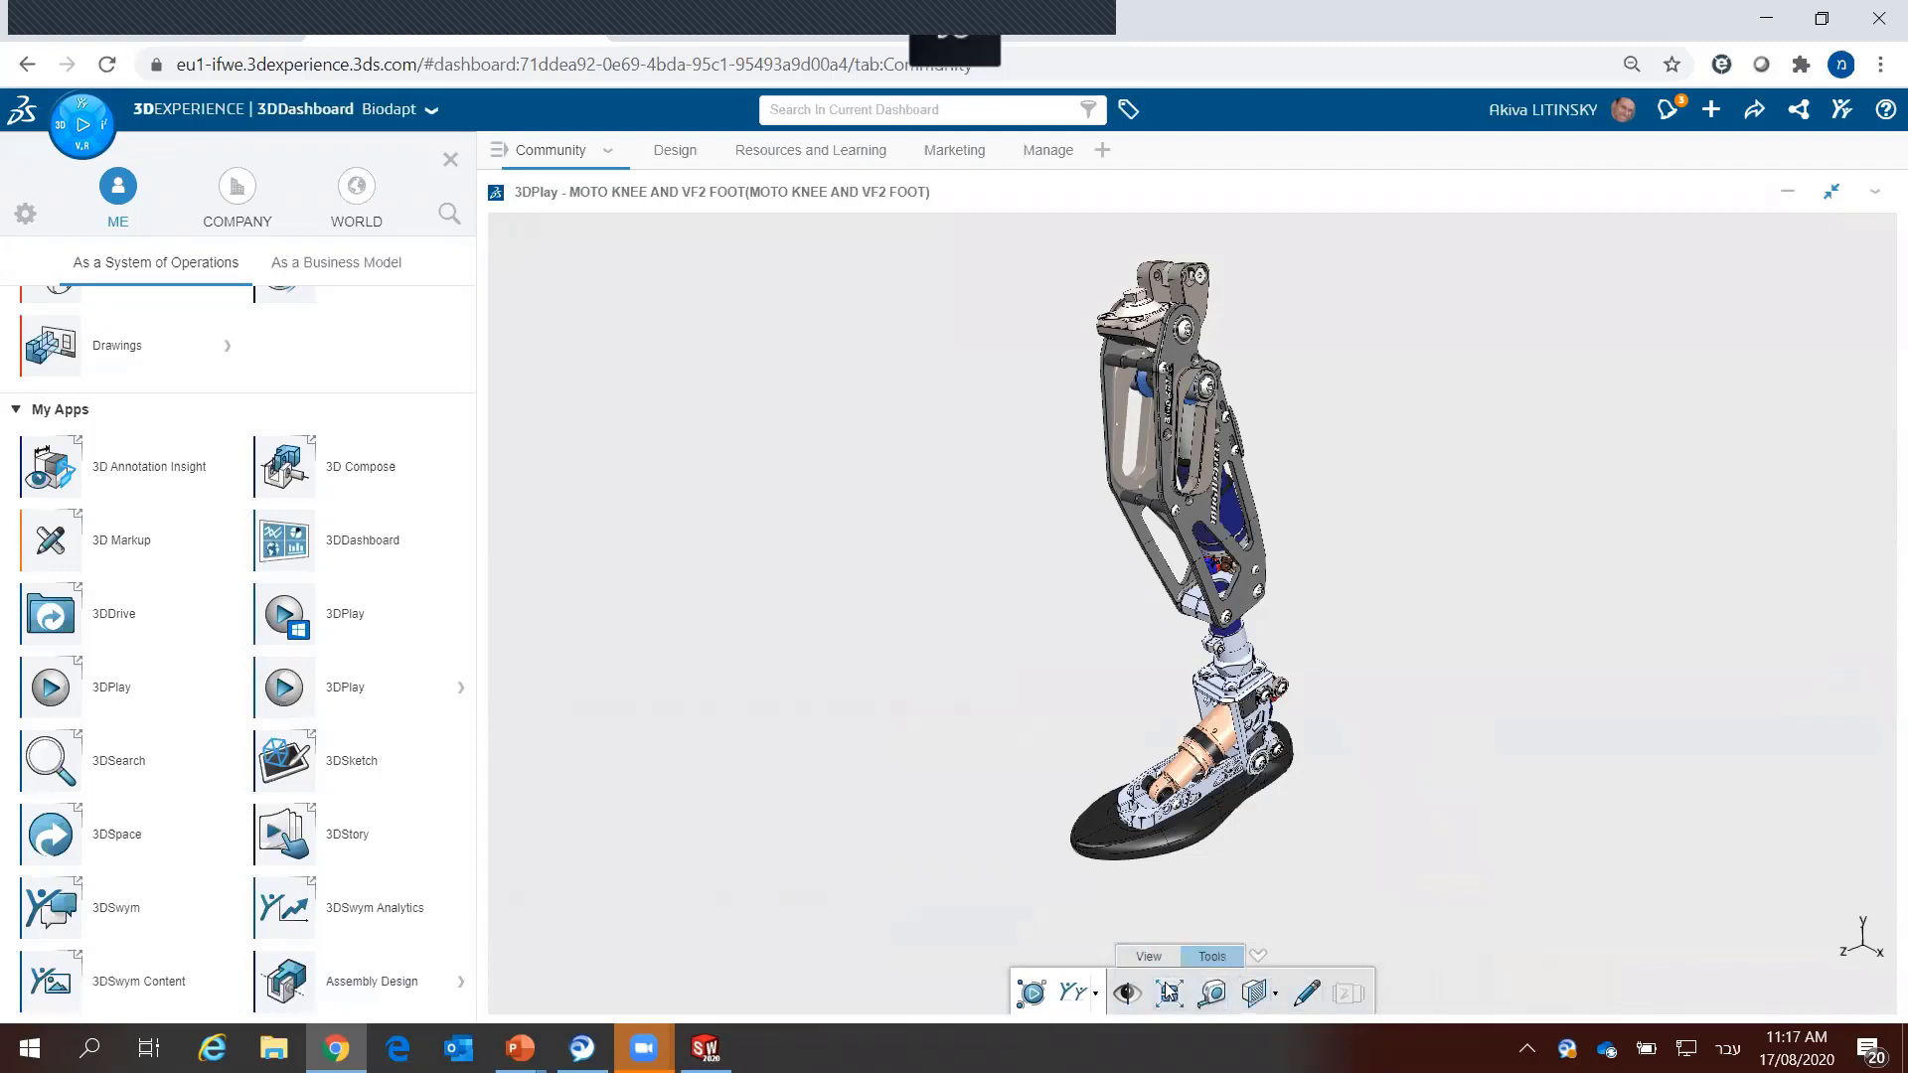
pyautogui.click(1170, 993)
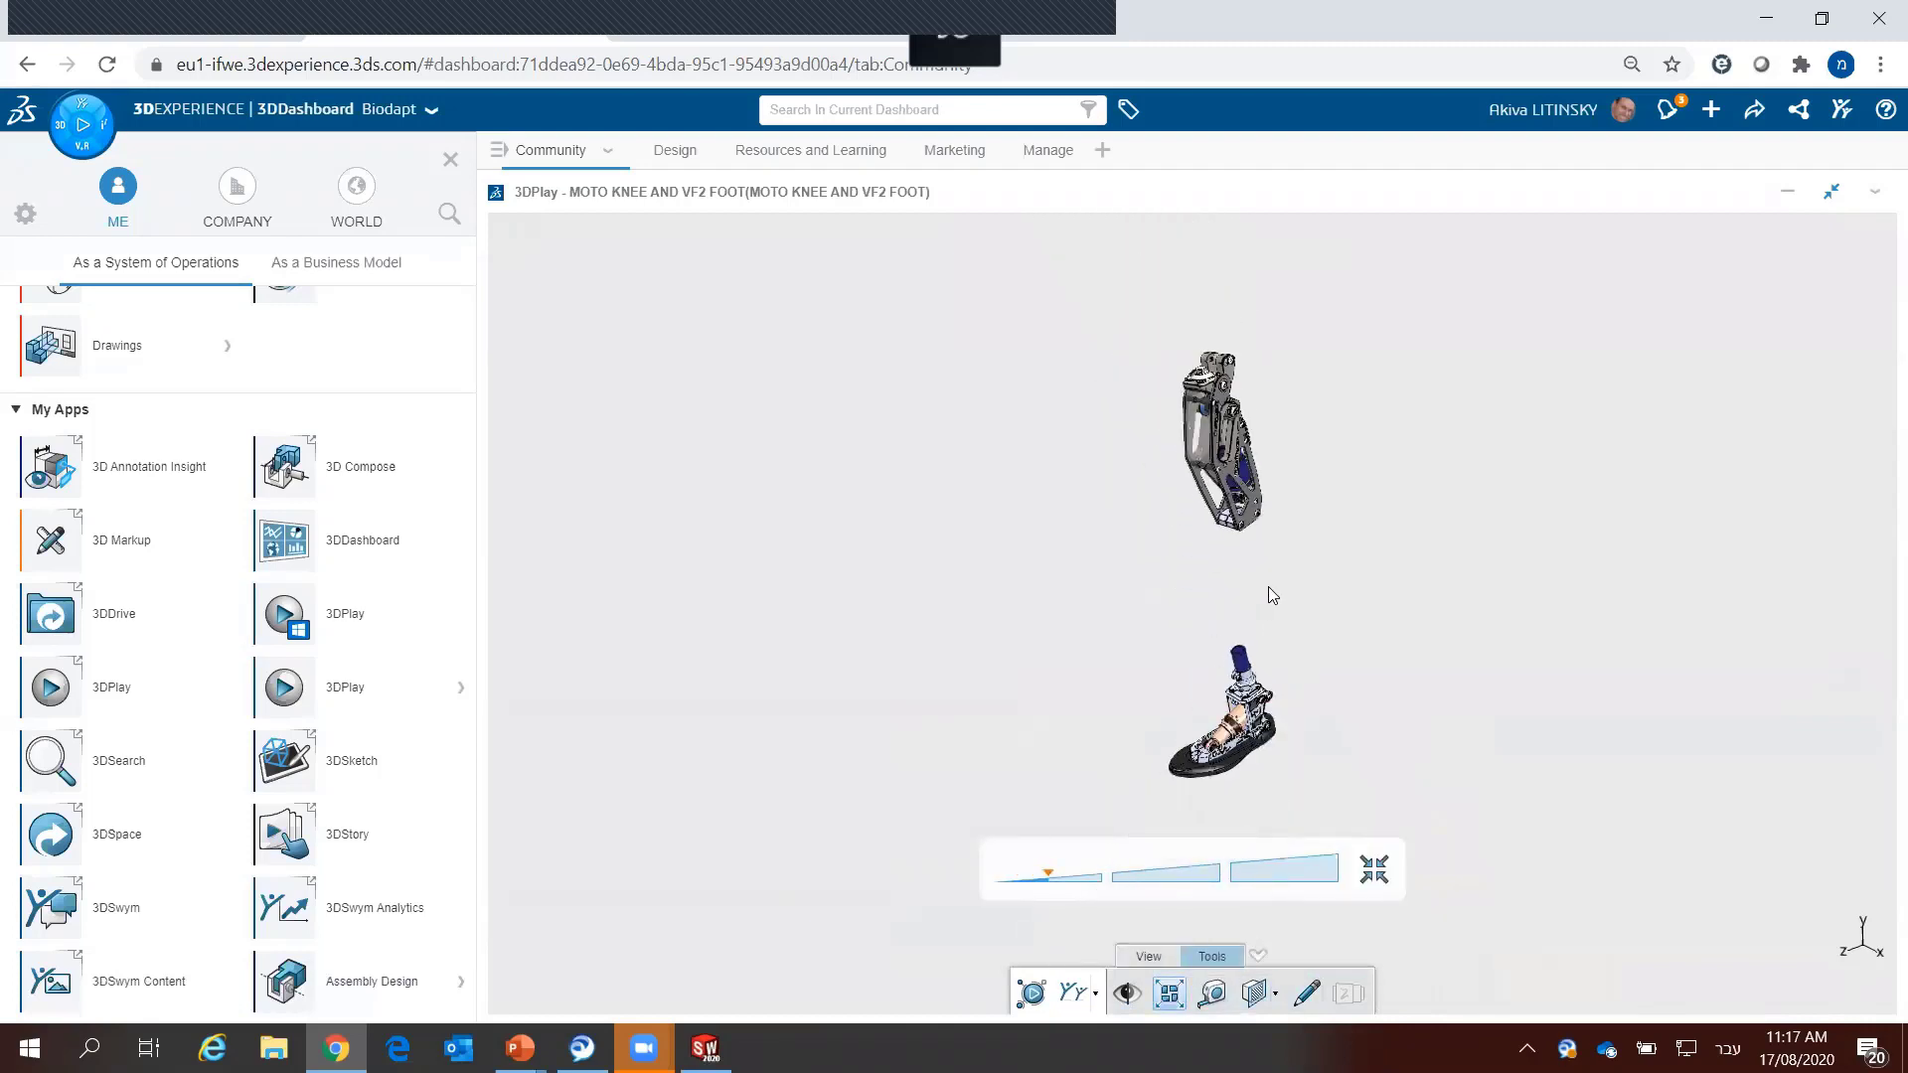
pyautogui.moveTo(1055, 881)
pyautogui.mouseDown()
pyautogui.moveTo(1246, 868)
pyautogui.moveTo(988, 865)
pyautogui.moveTo(1300, 868)
pyautogui.moveTo(998, 880)
pyautogui.mouseUp()
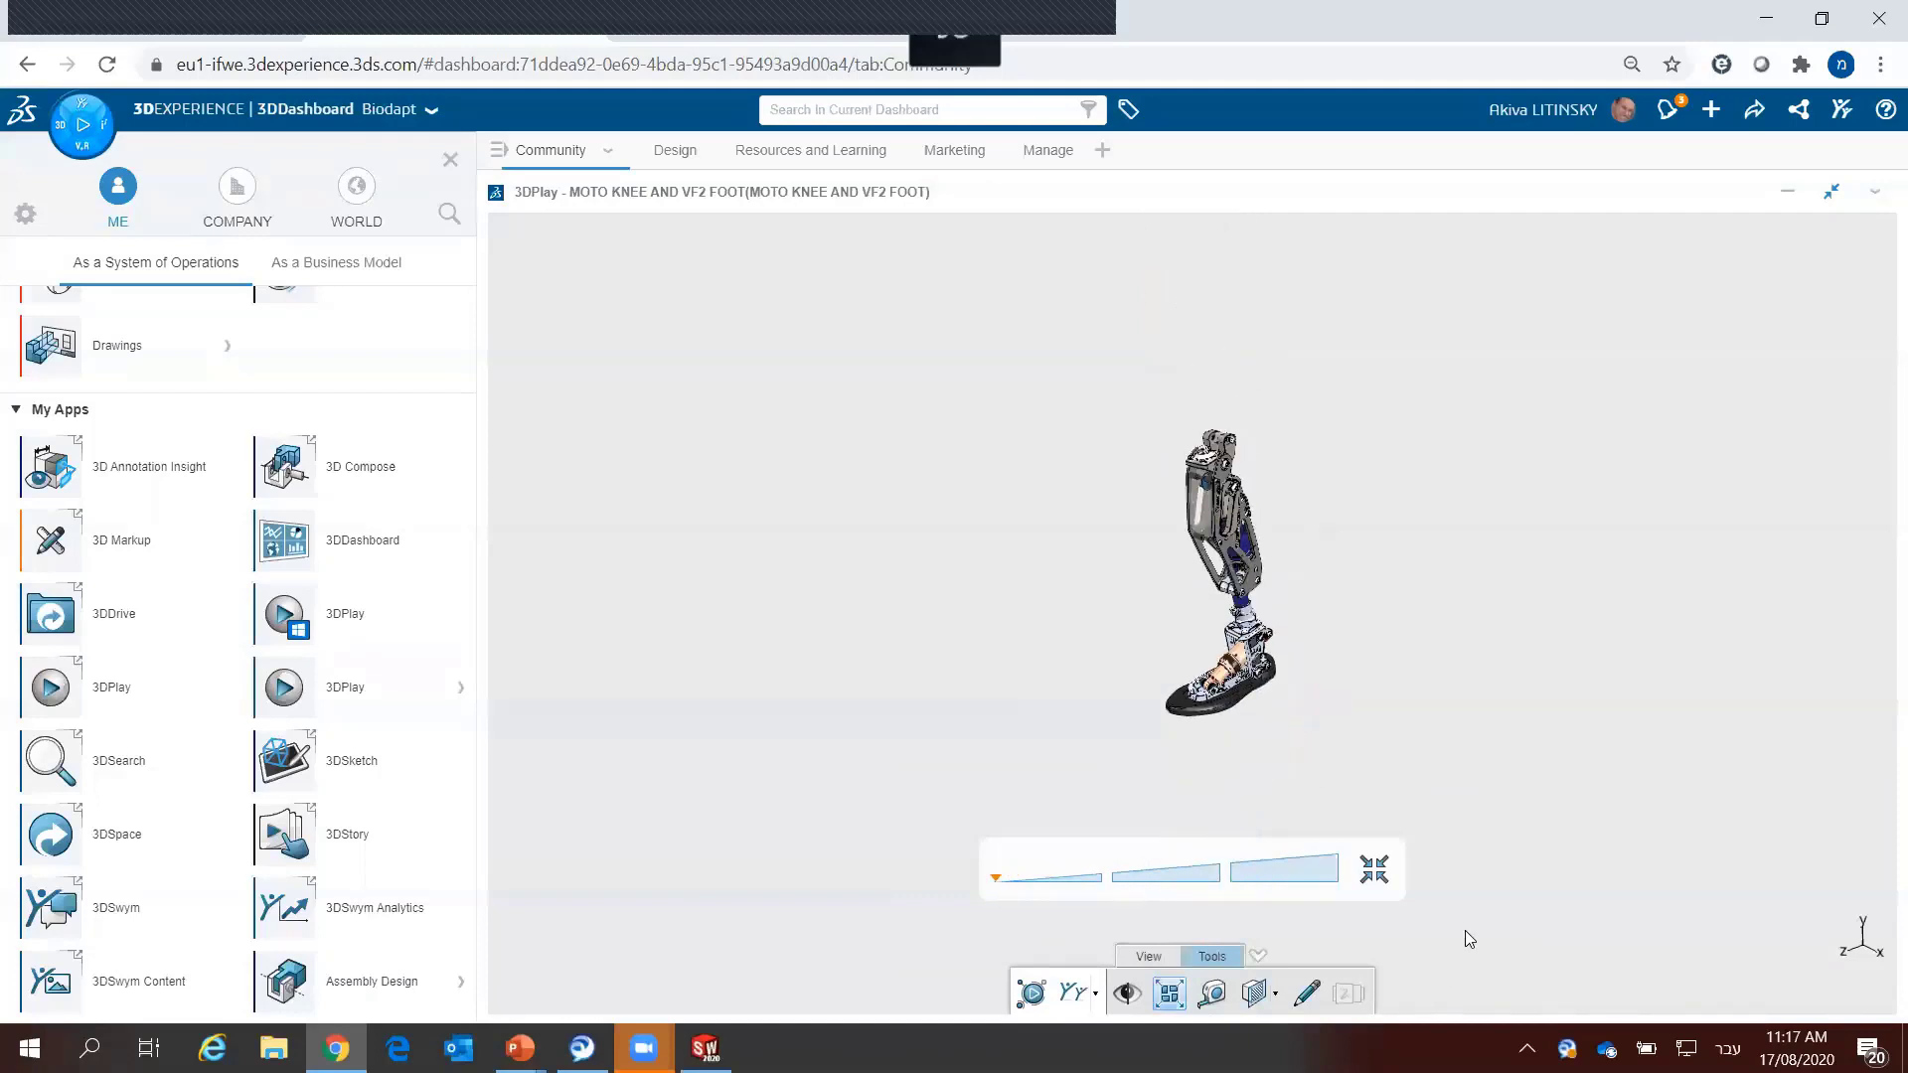
# Step: Close Explode to reassemble the parts, zoom in, and restore the viewer to normal size
pyautogui.click(1145, 956)
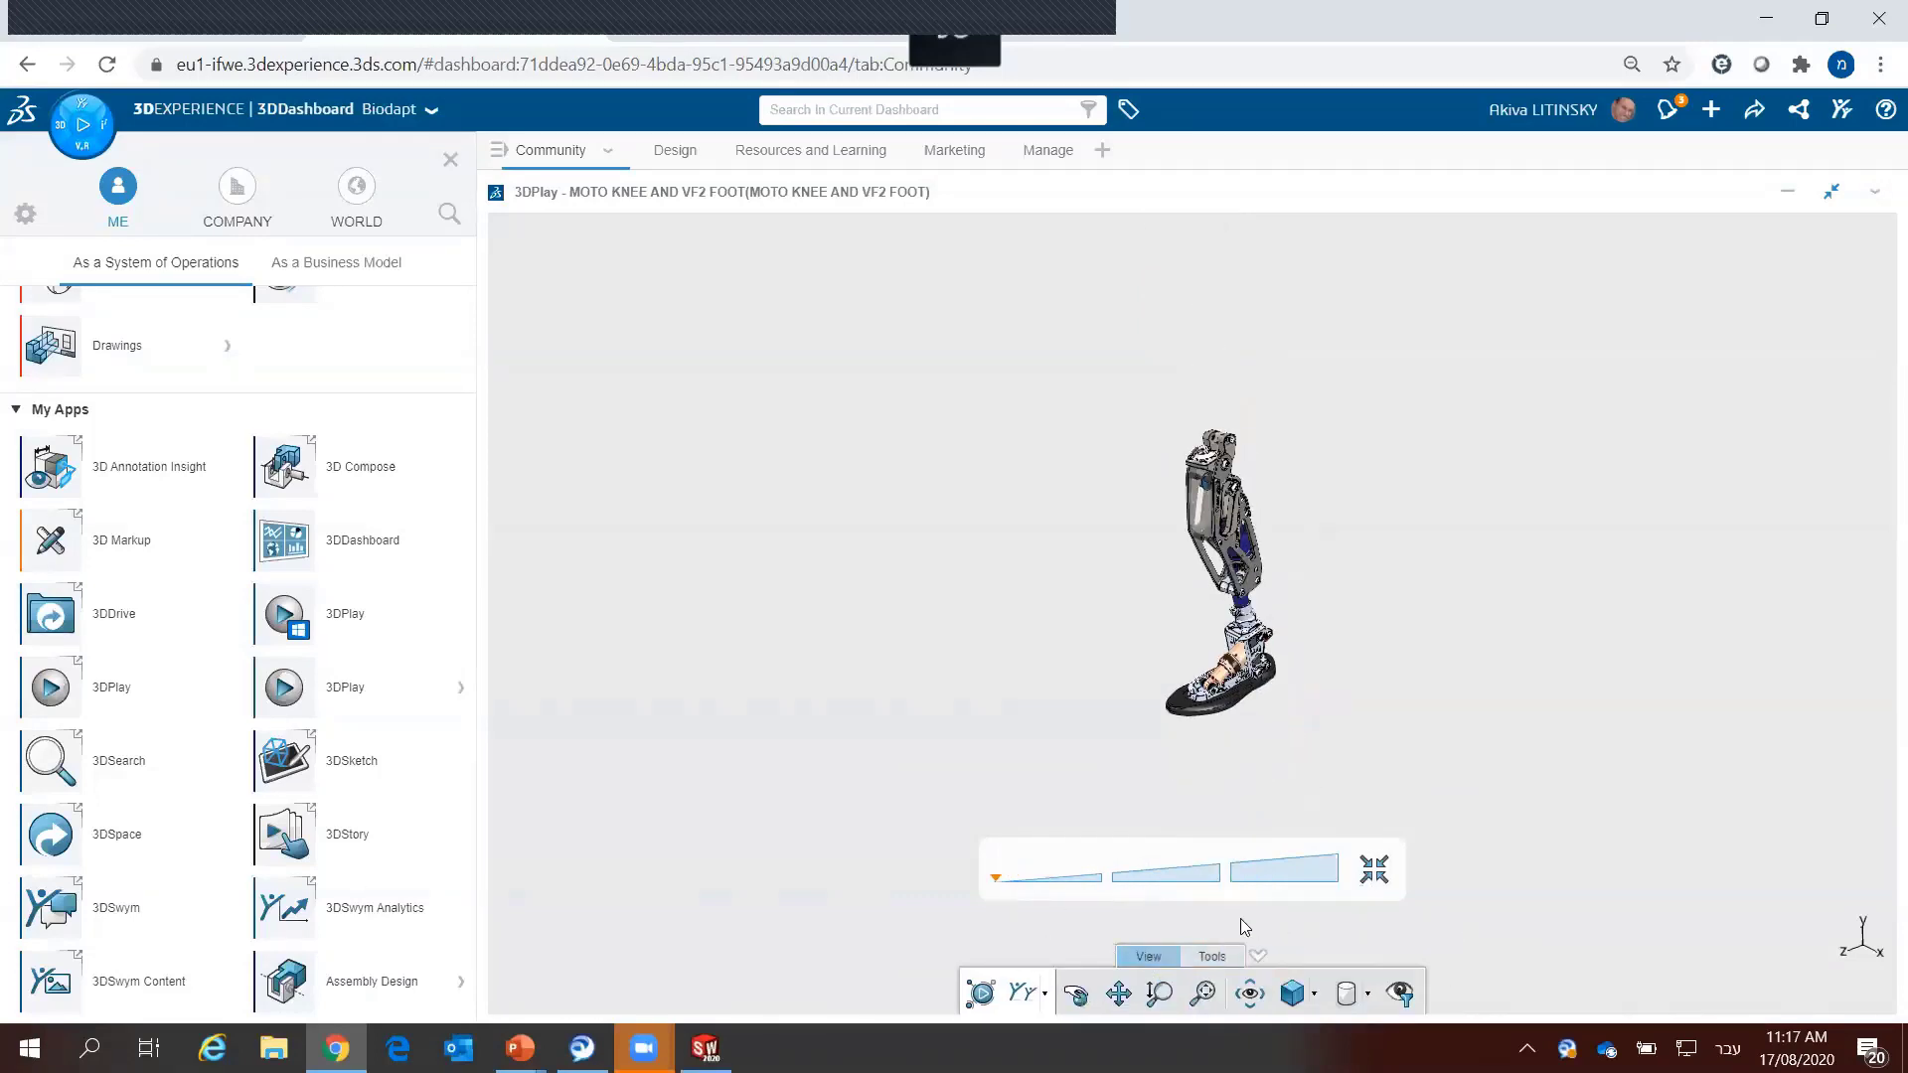
pyautogui.click(1226, 956)
pyautogui.click(1170, 995)
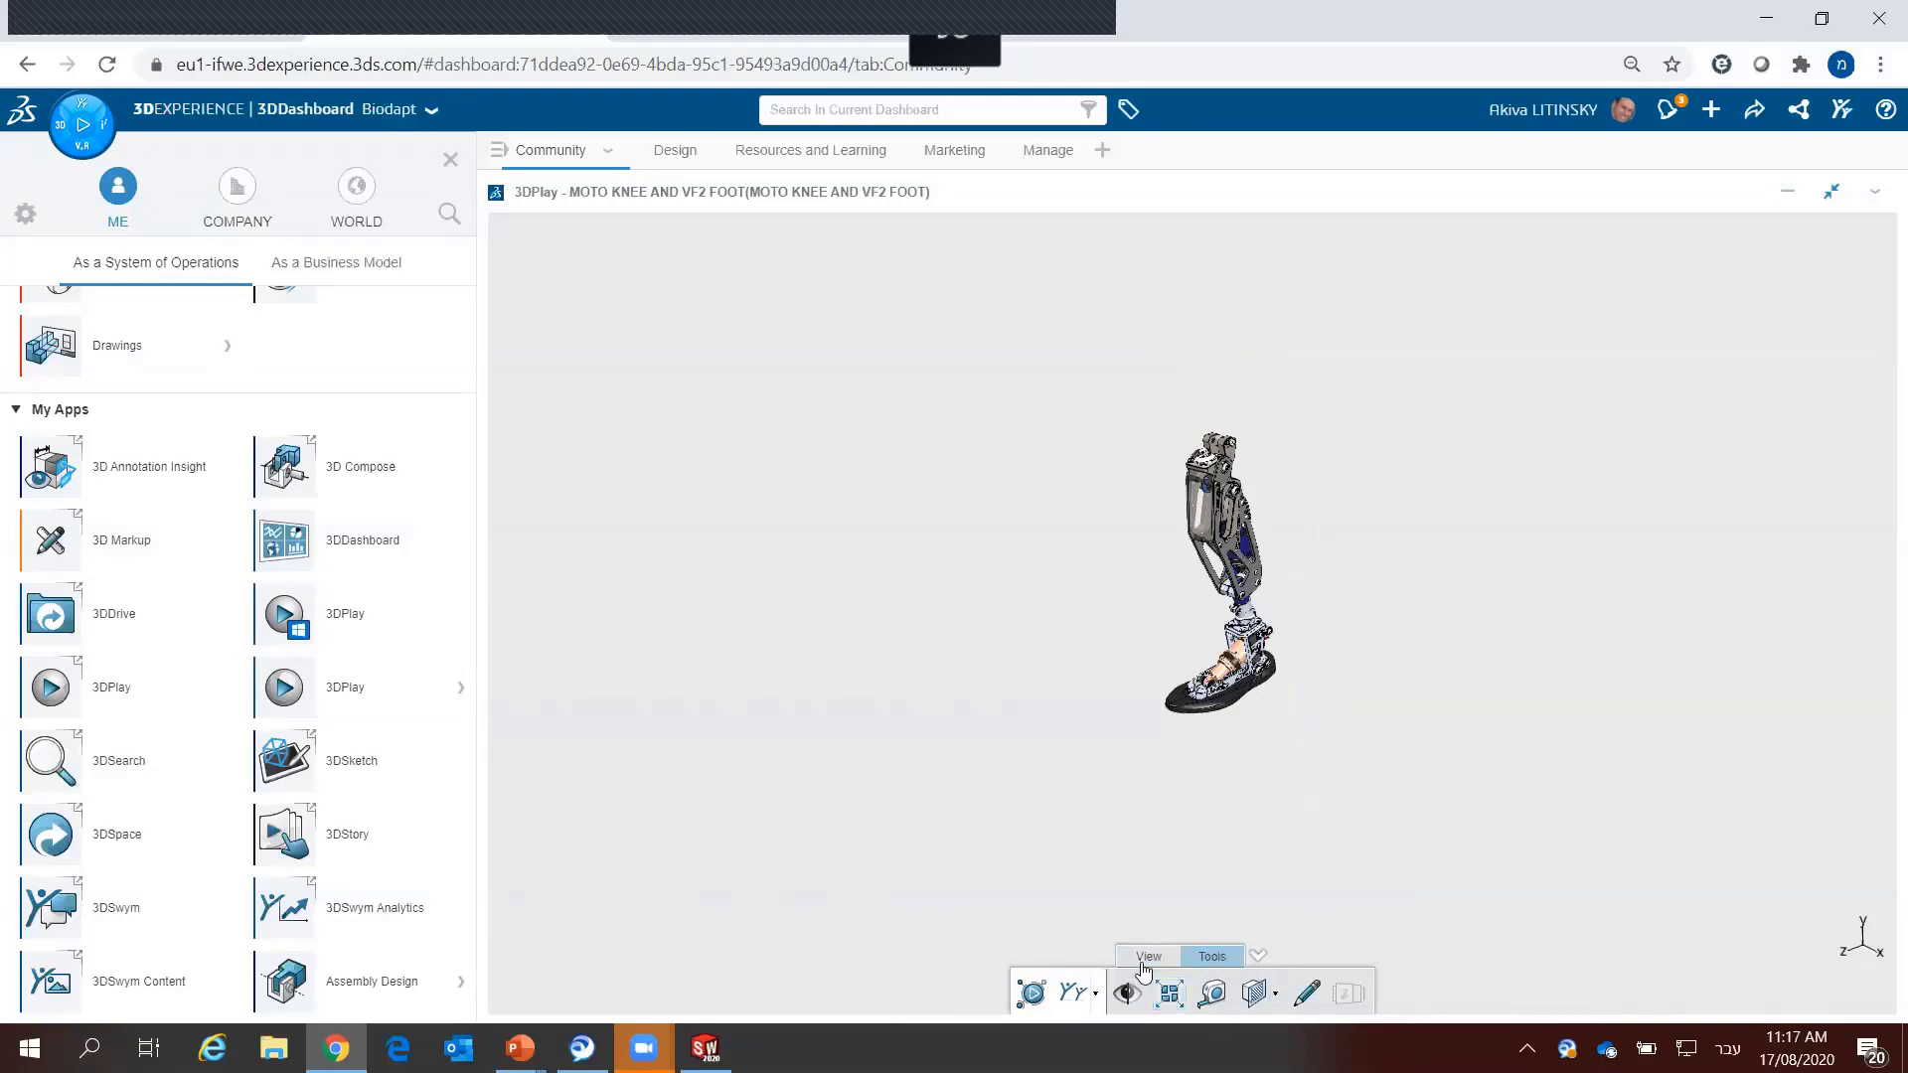
pyautogui.click(1148, 957)
pyautogui.scroll(2, 1275, 533)
pyautogui.scroll(2, 1274, 533)
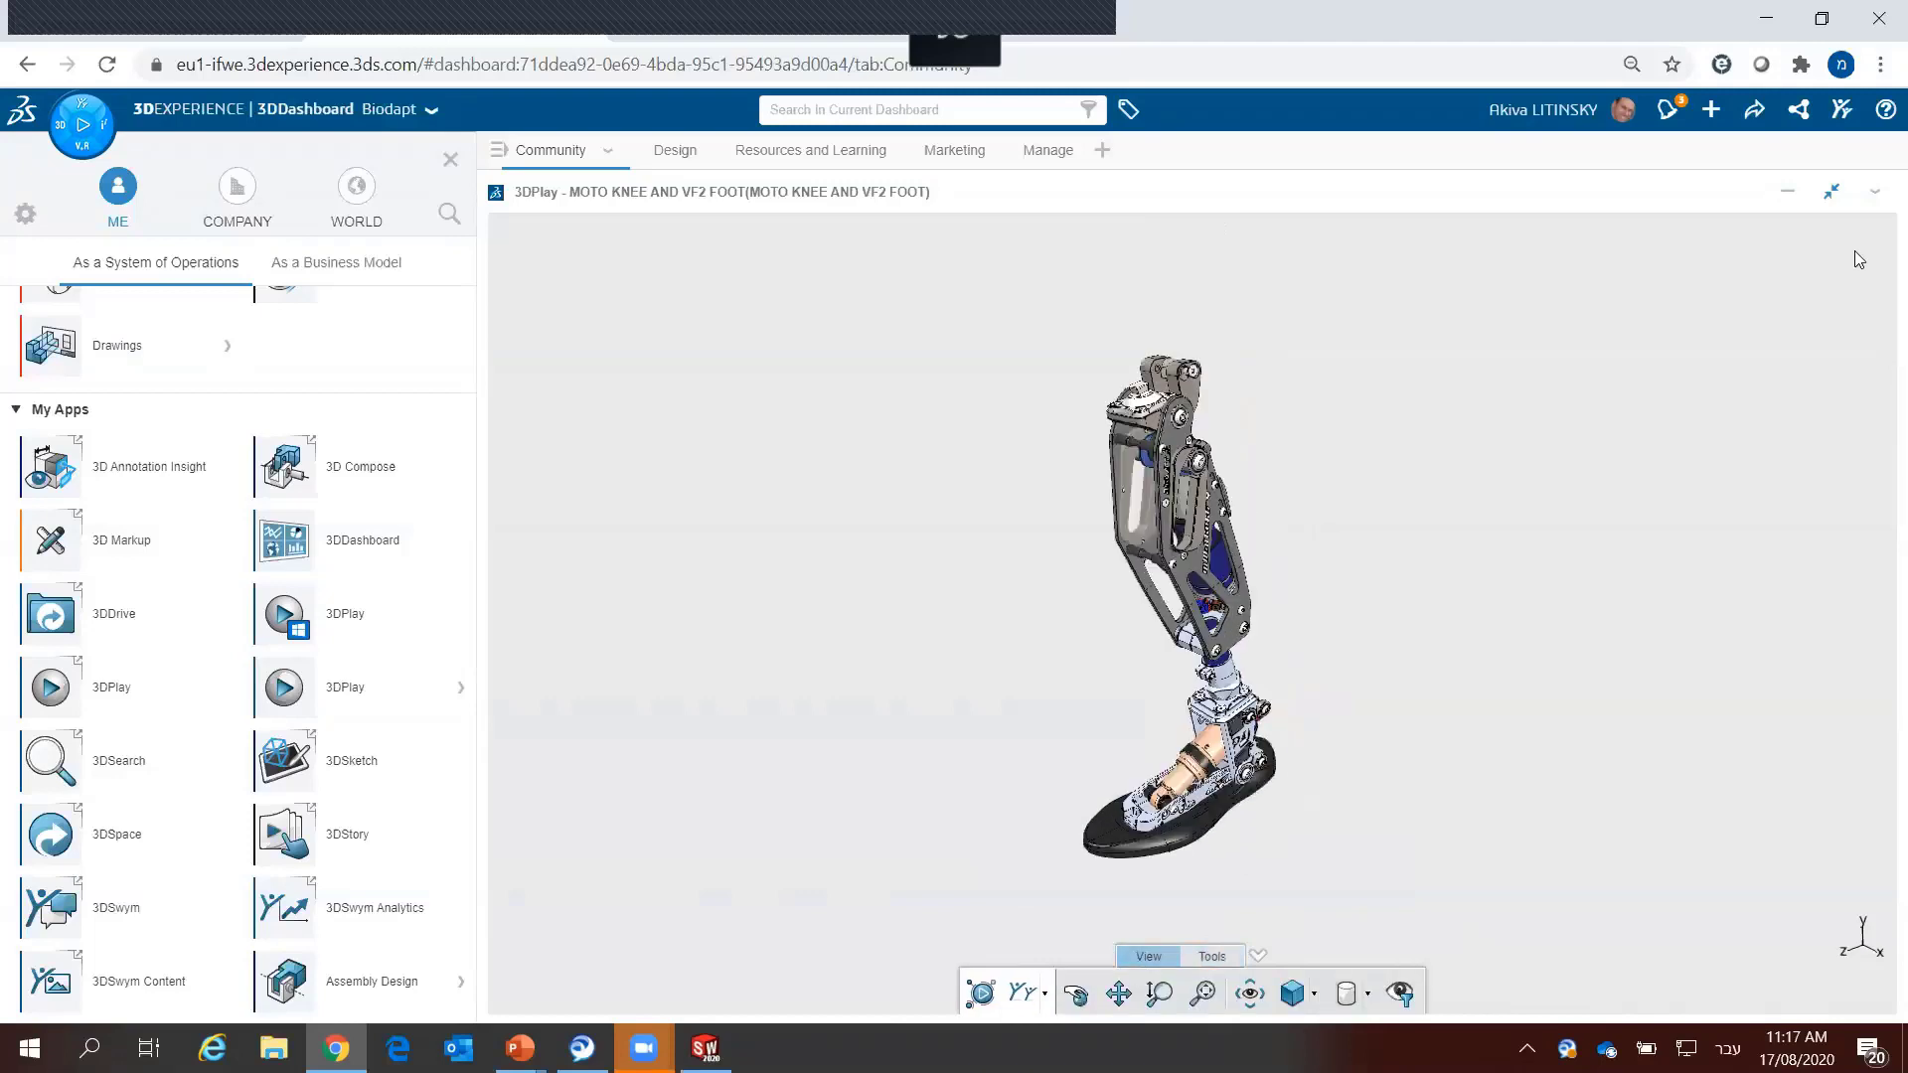
pyautogui.click(1834, 198)
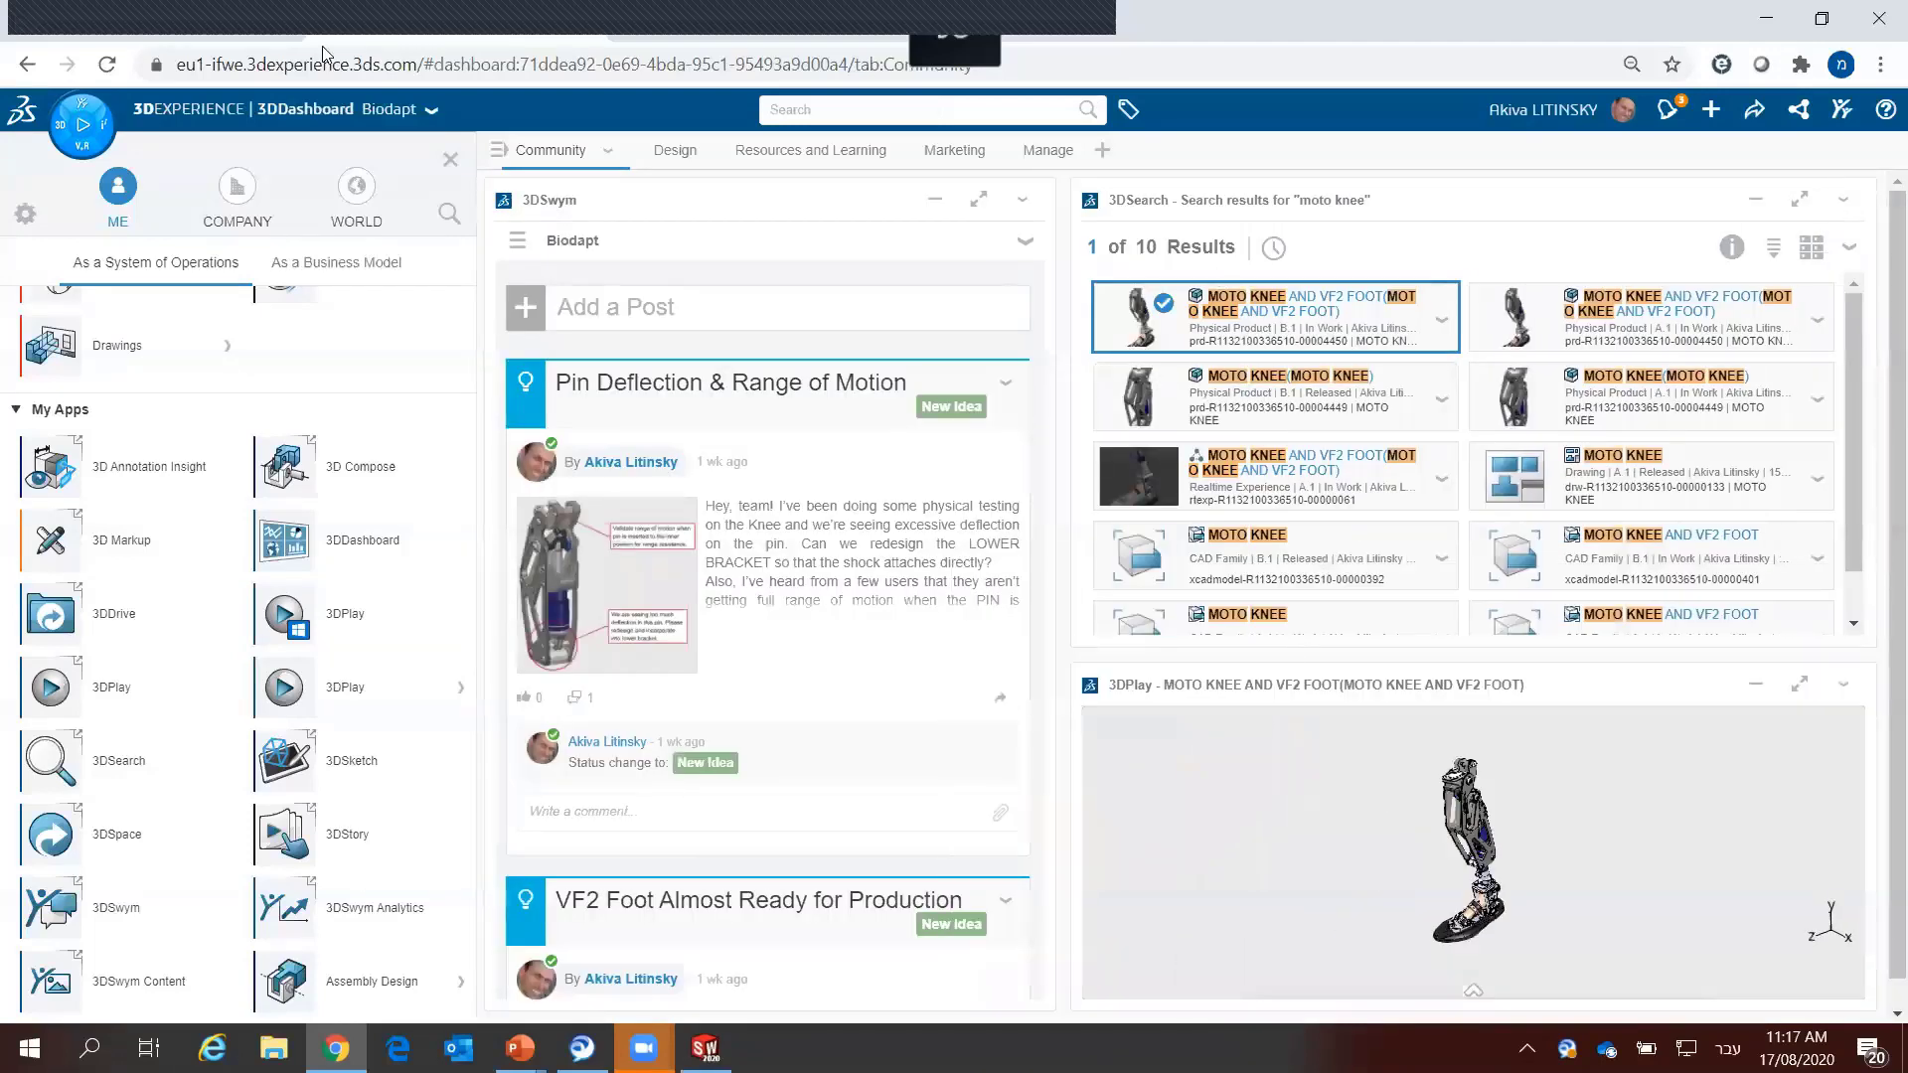
# Step: Close the Compass panel, glance at a search result's actions, and go to Resources and Learning
pyautogui.click(450, 159)
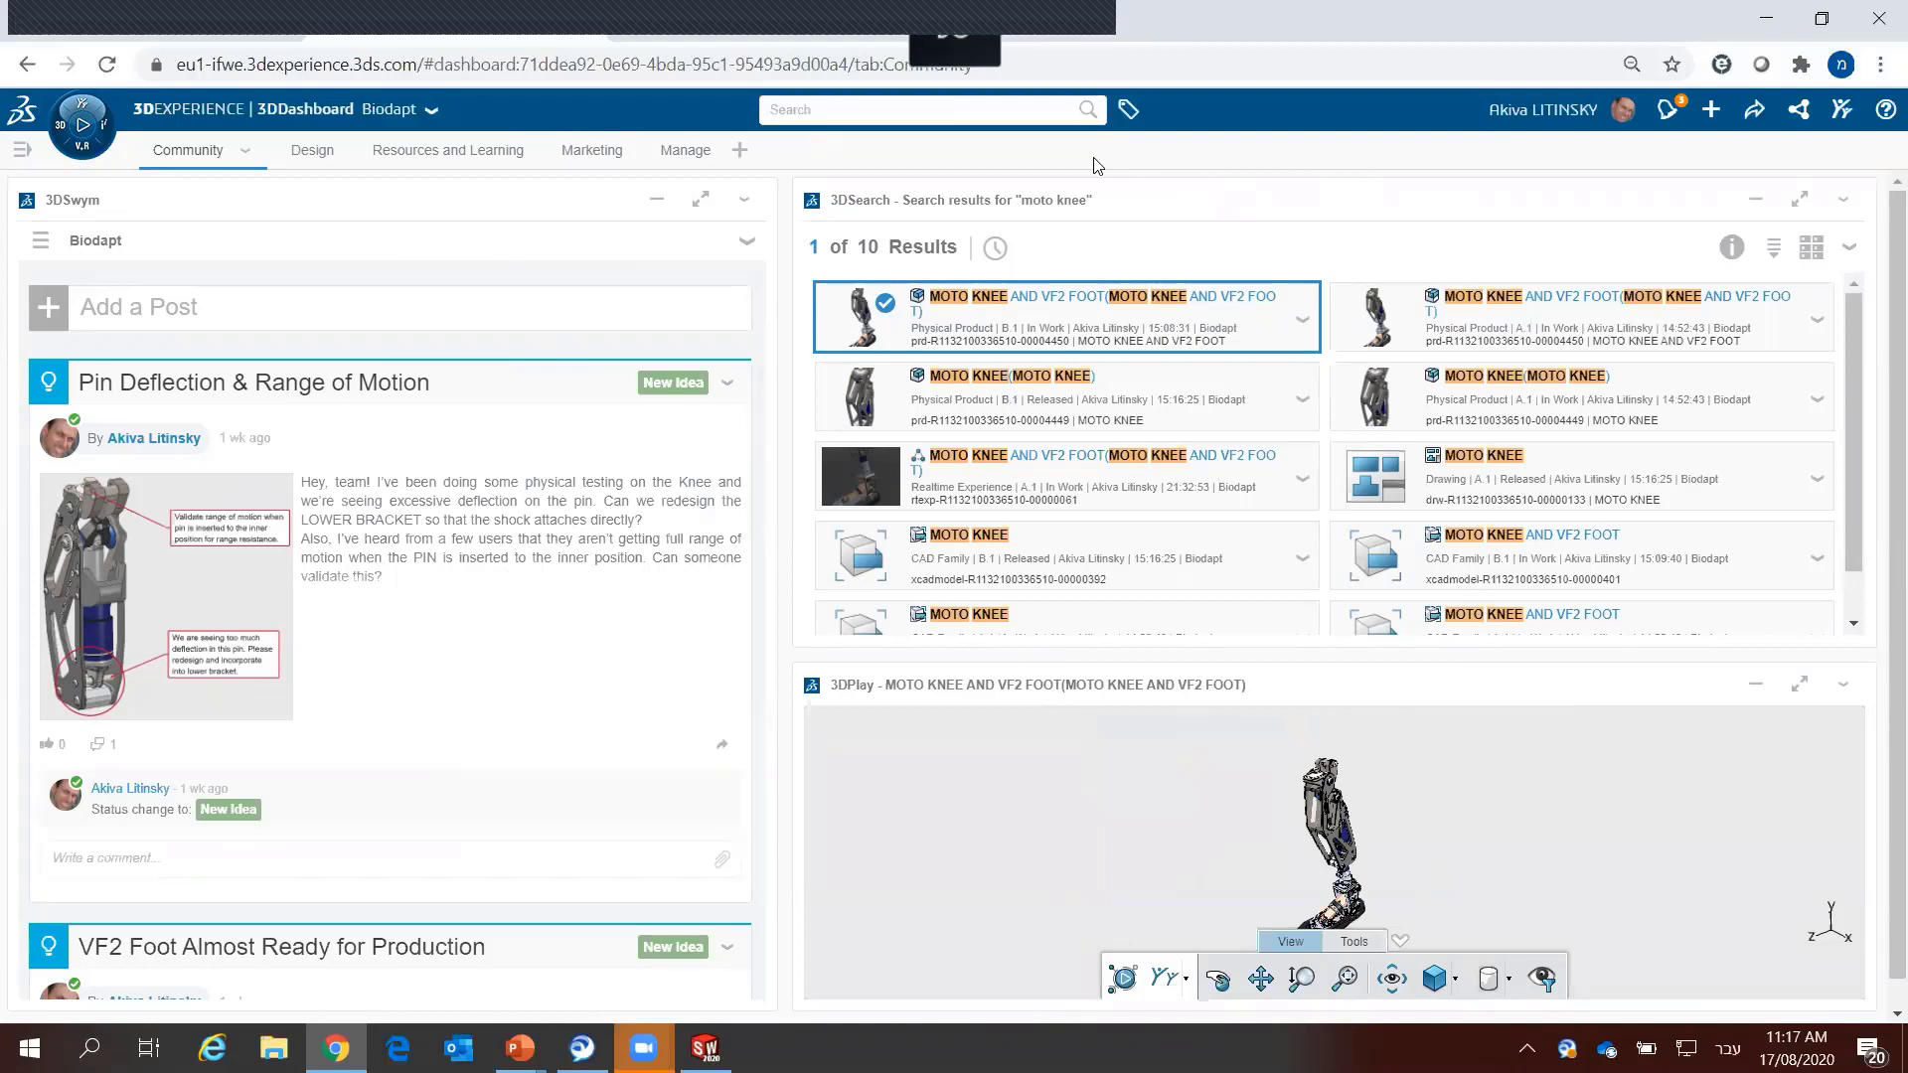
pyautogui.click(1302, 322)
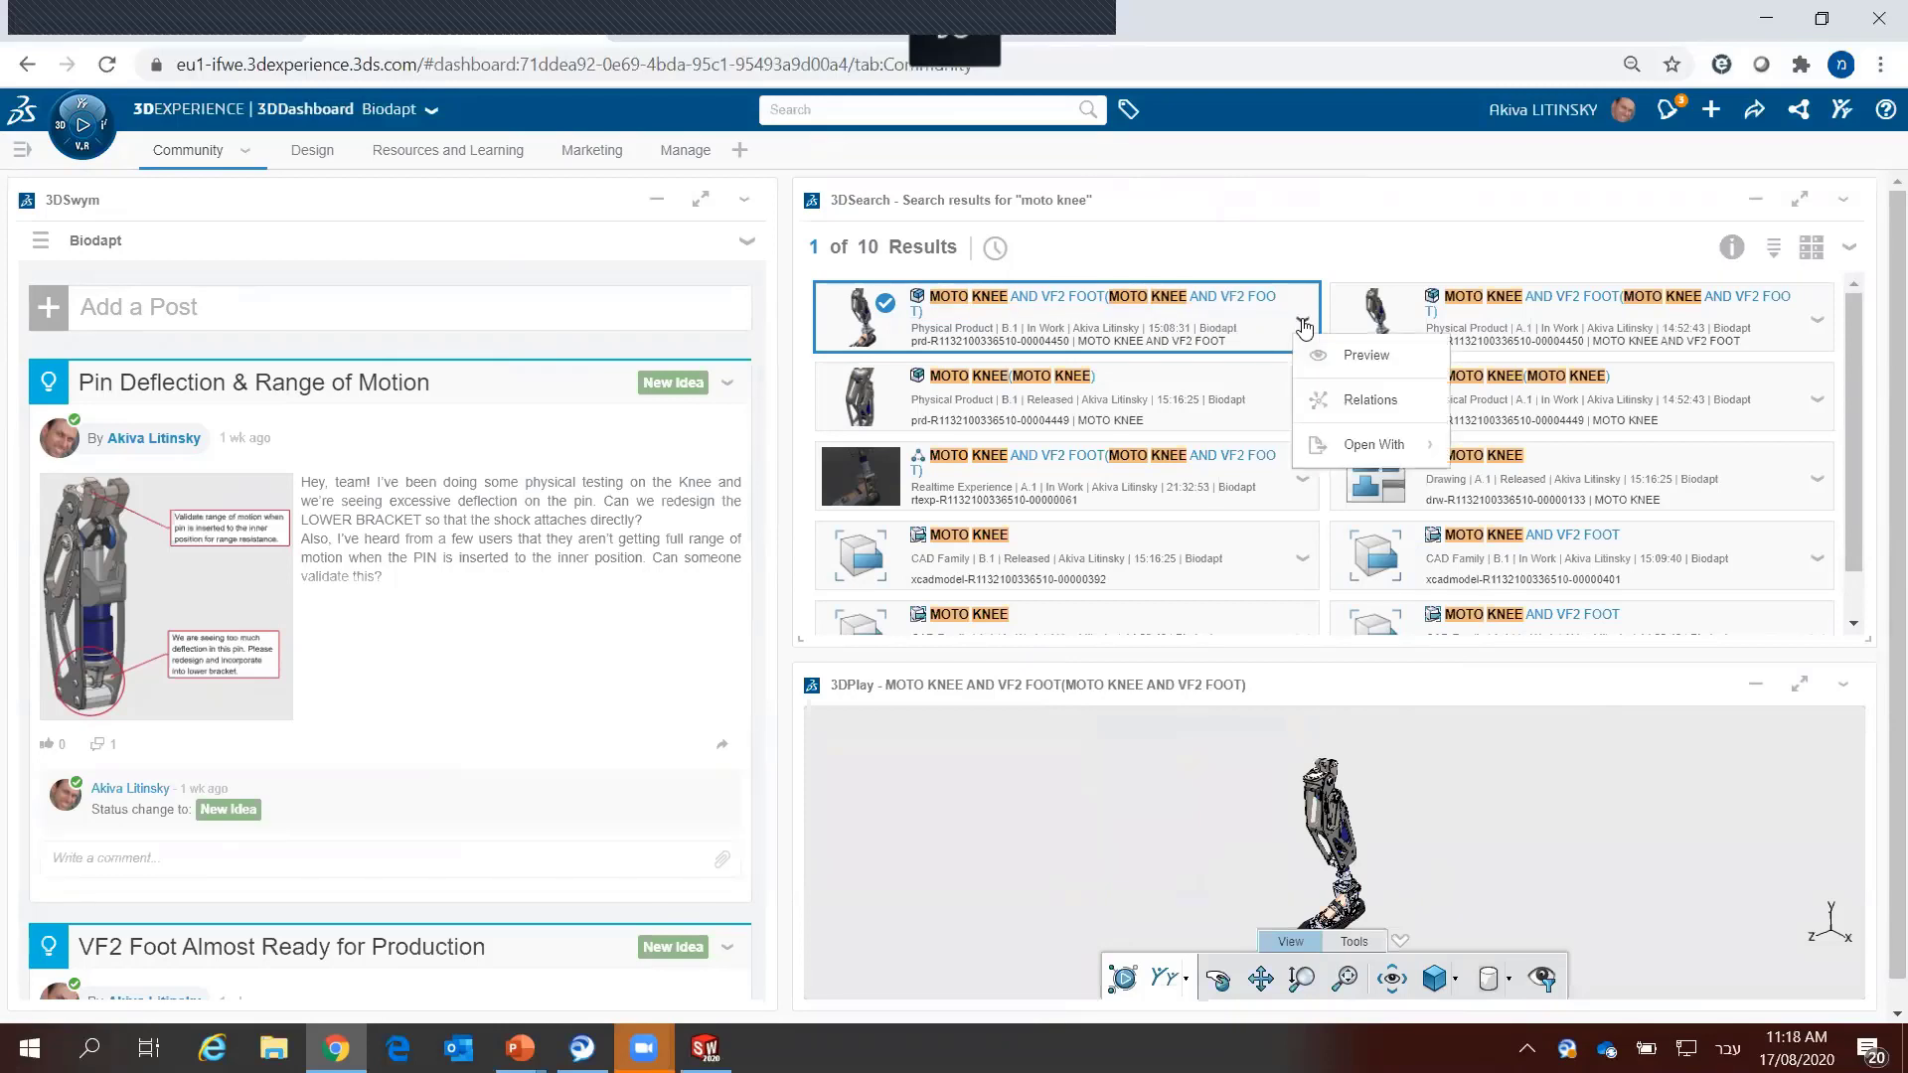
pyautogui.click(1306, 244)
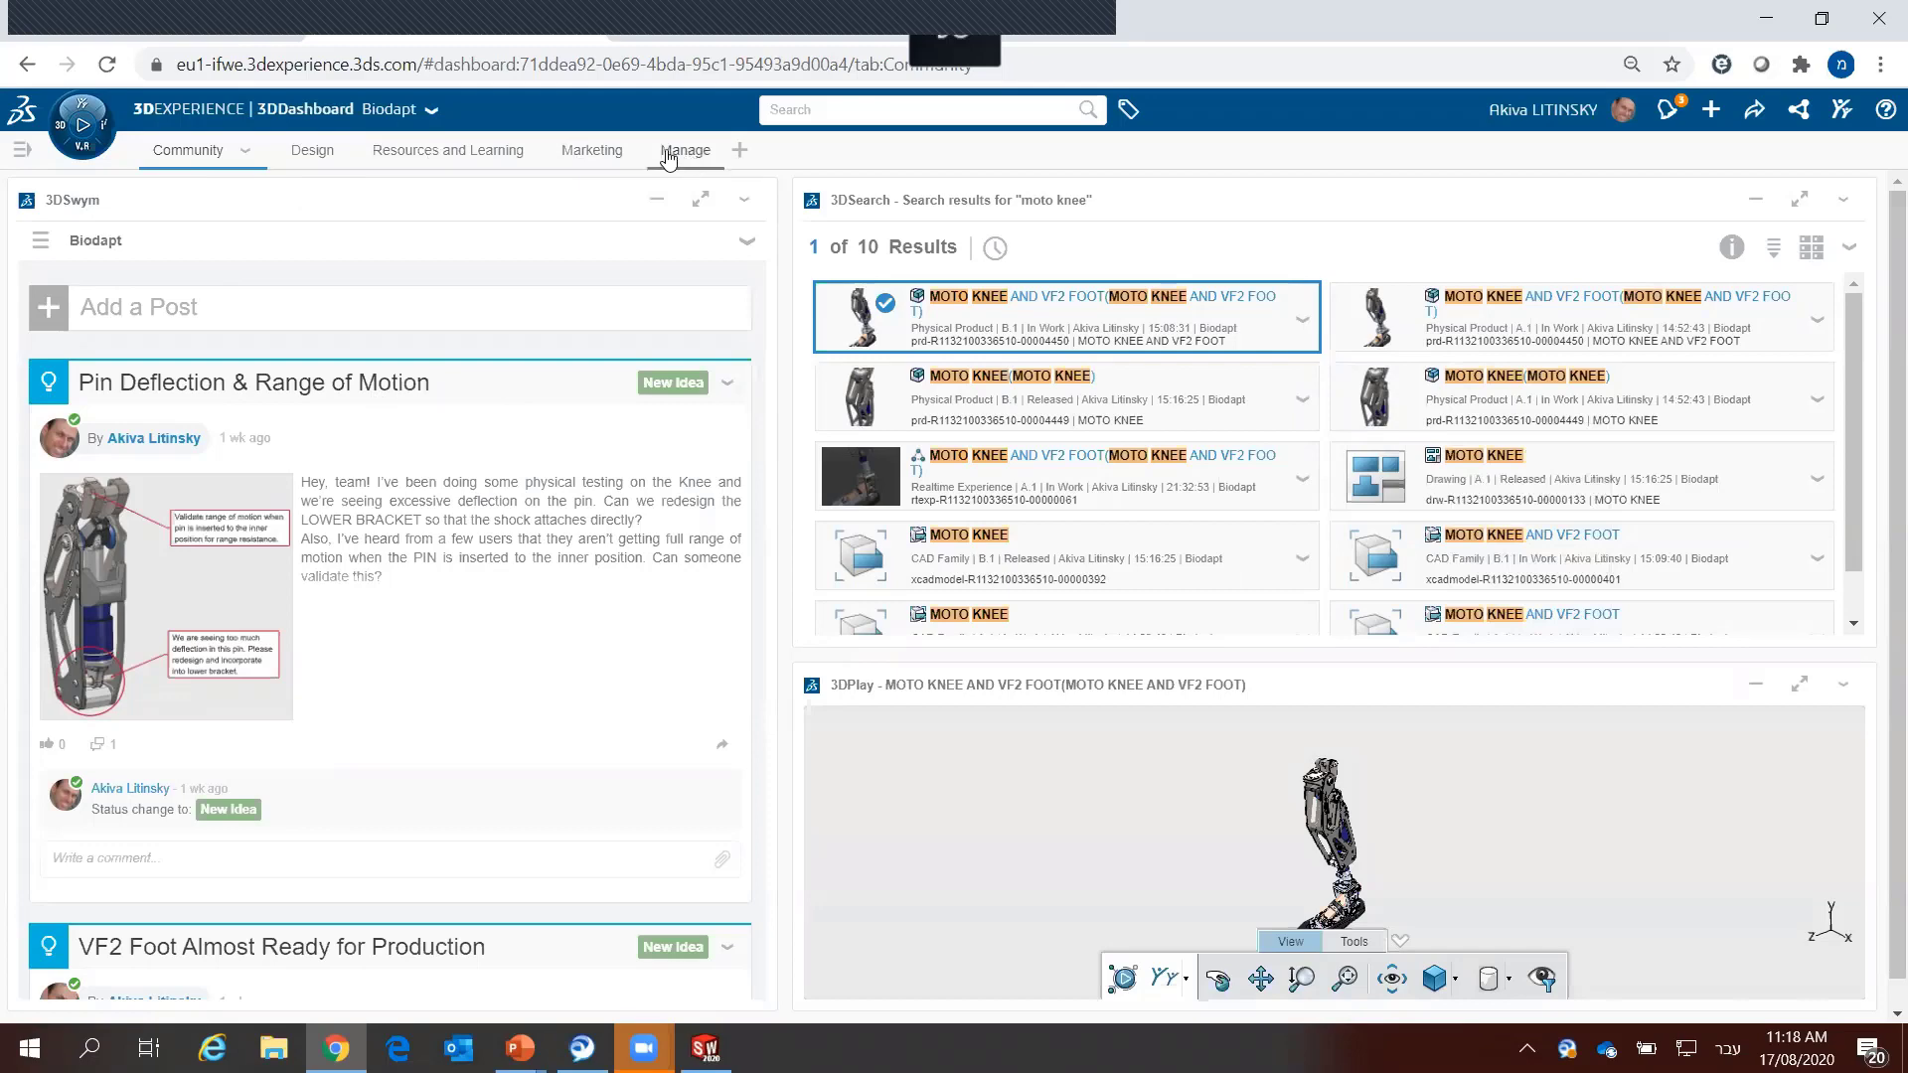
pyautogui.click(591, 151)
pyautogui.click(437, 151)
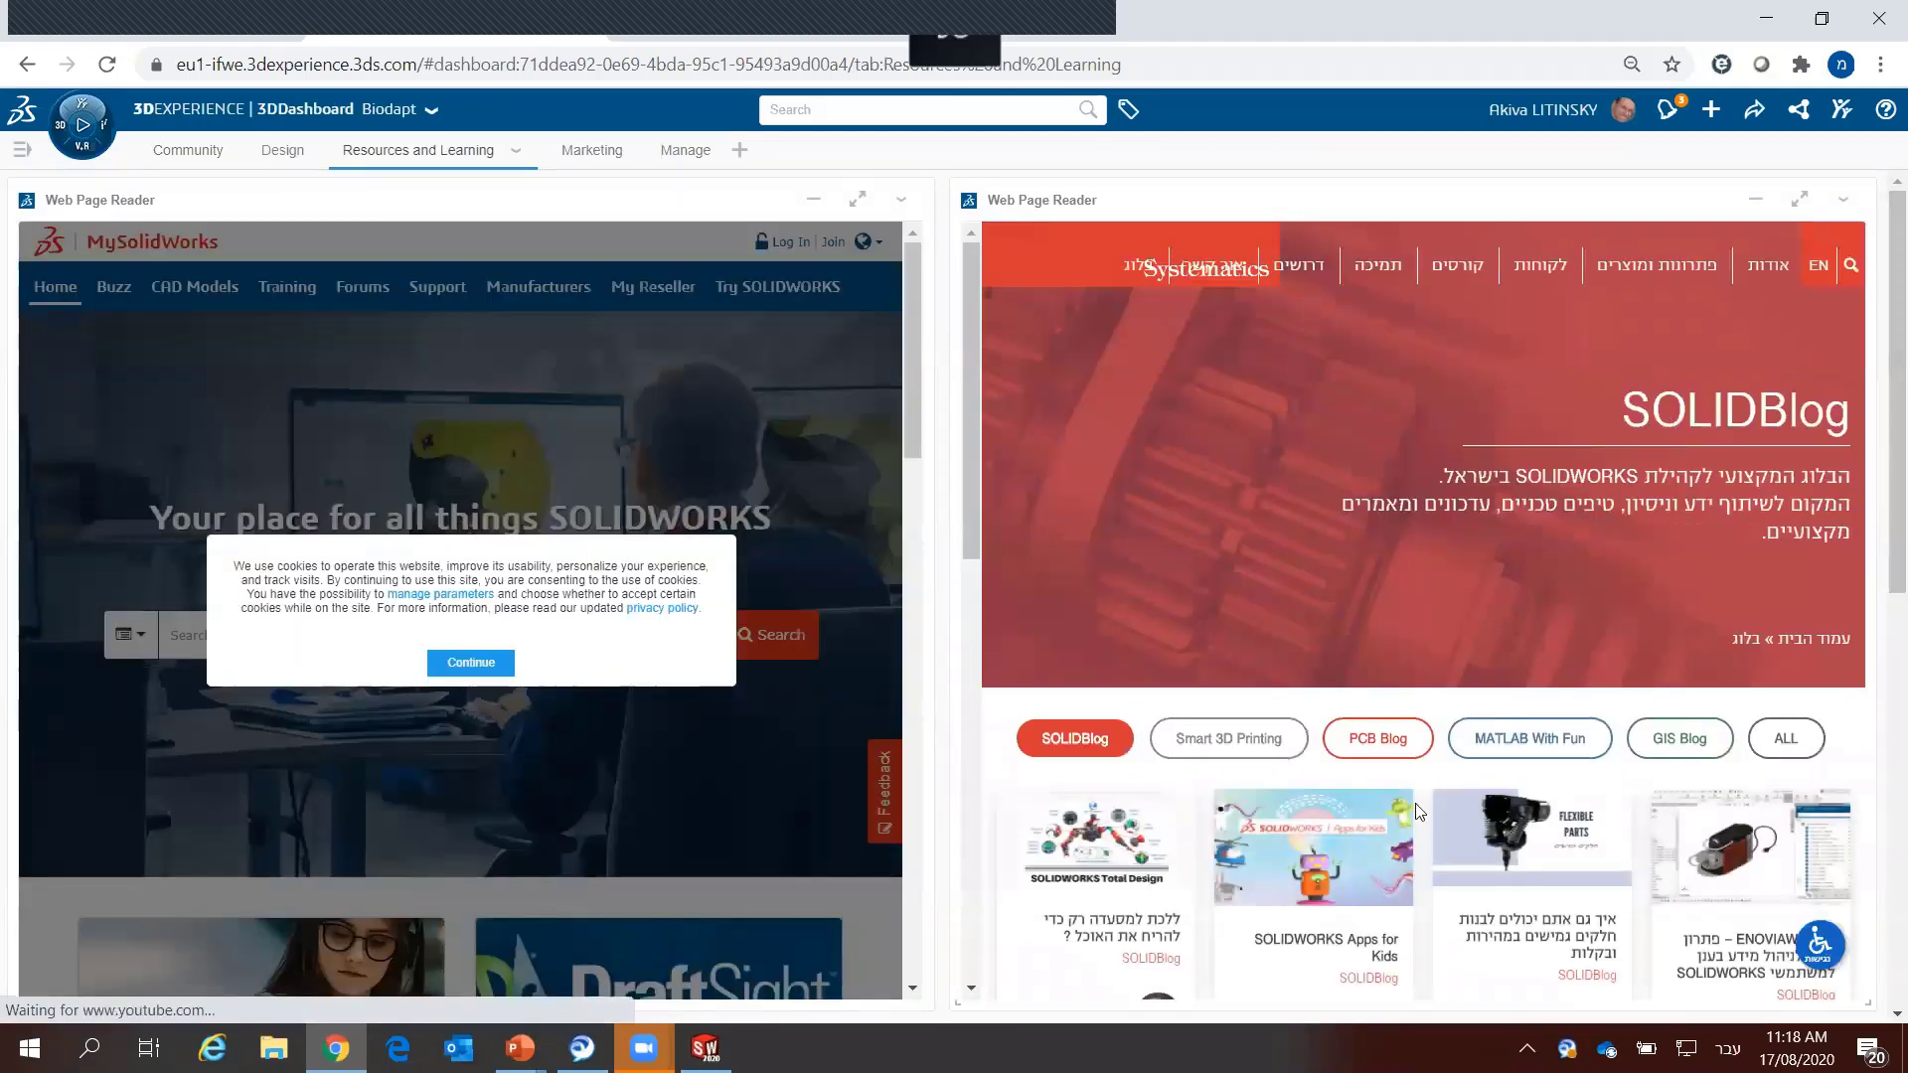
# Step: Scroll through the MySolidWorks and SOLIDBlog web page widgets, then return to Community
pyautogui.moveTo(1882, 356); pyautogui.dragTo(1881, 863)
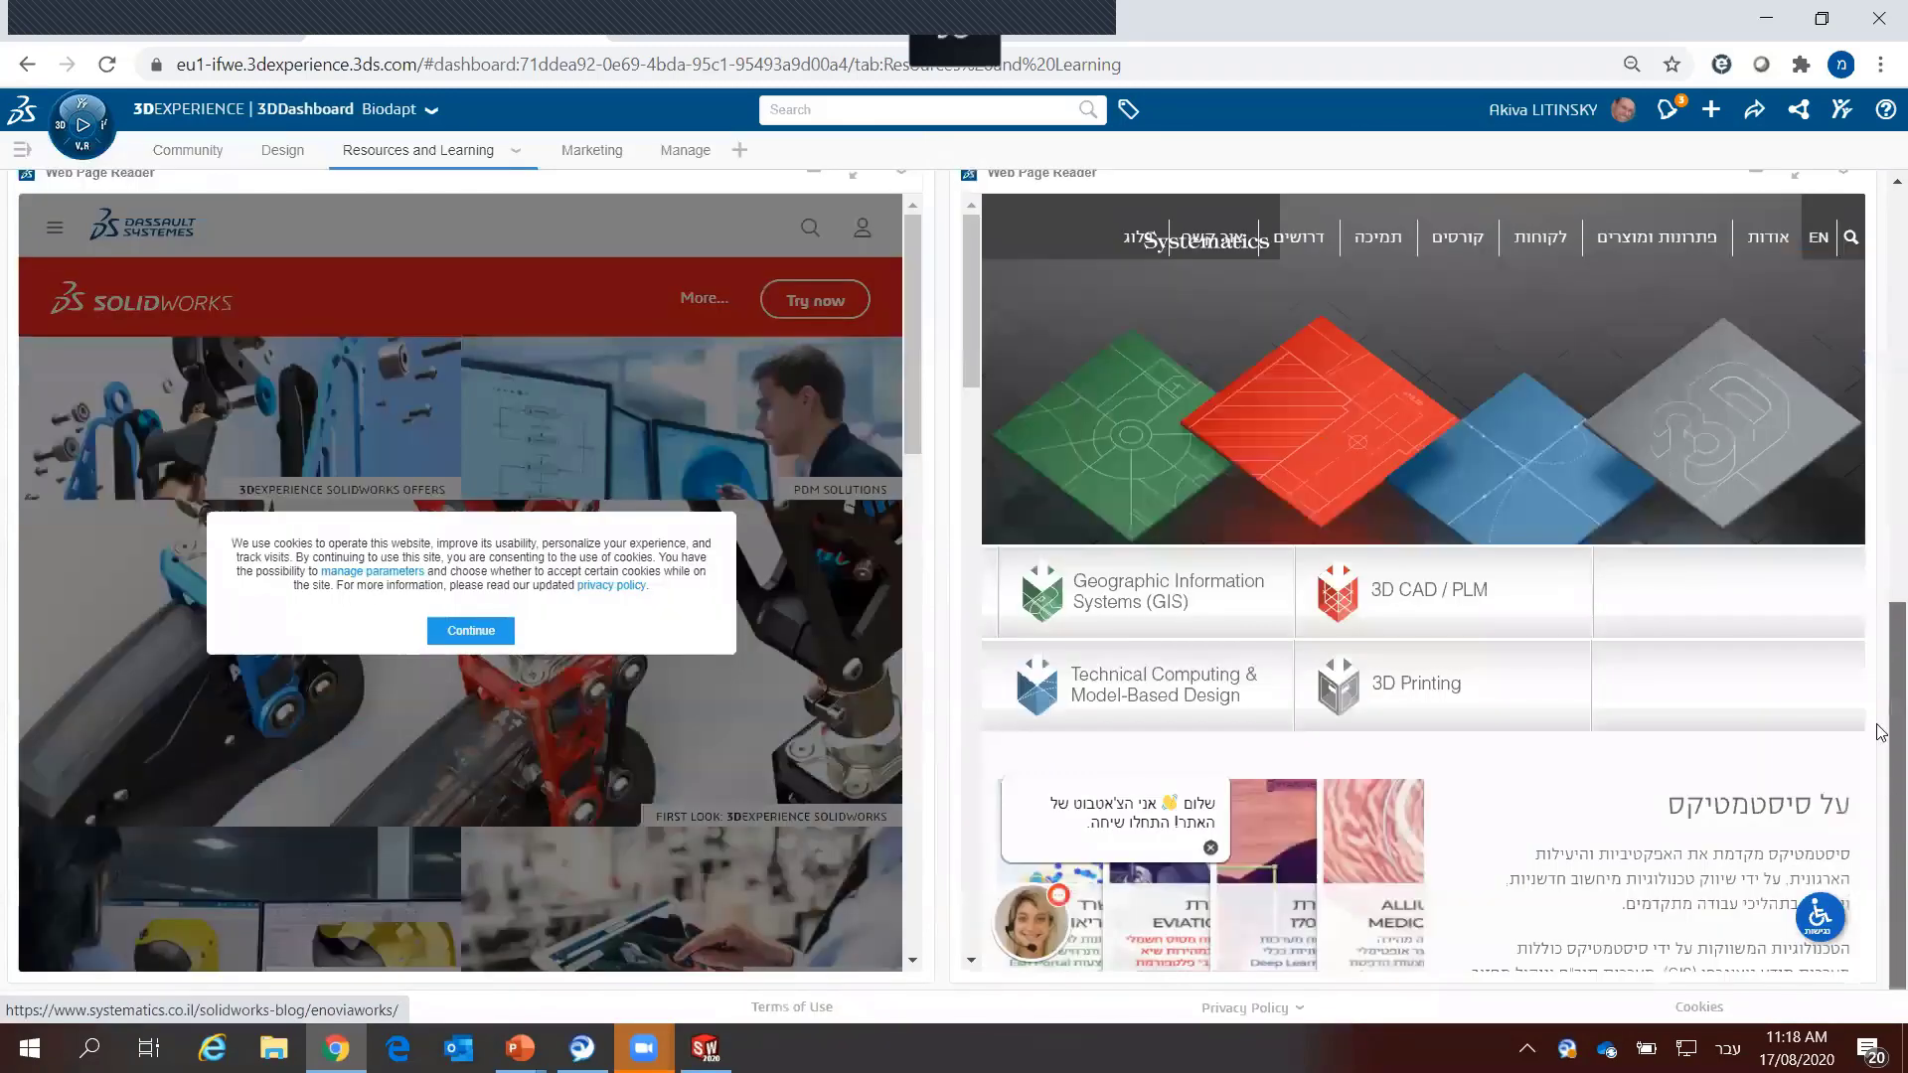
pyautogui.moveTo(1882, 733); pyautogui.dragTo(1881, 256)
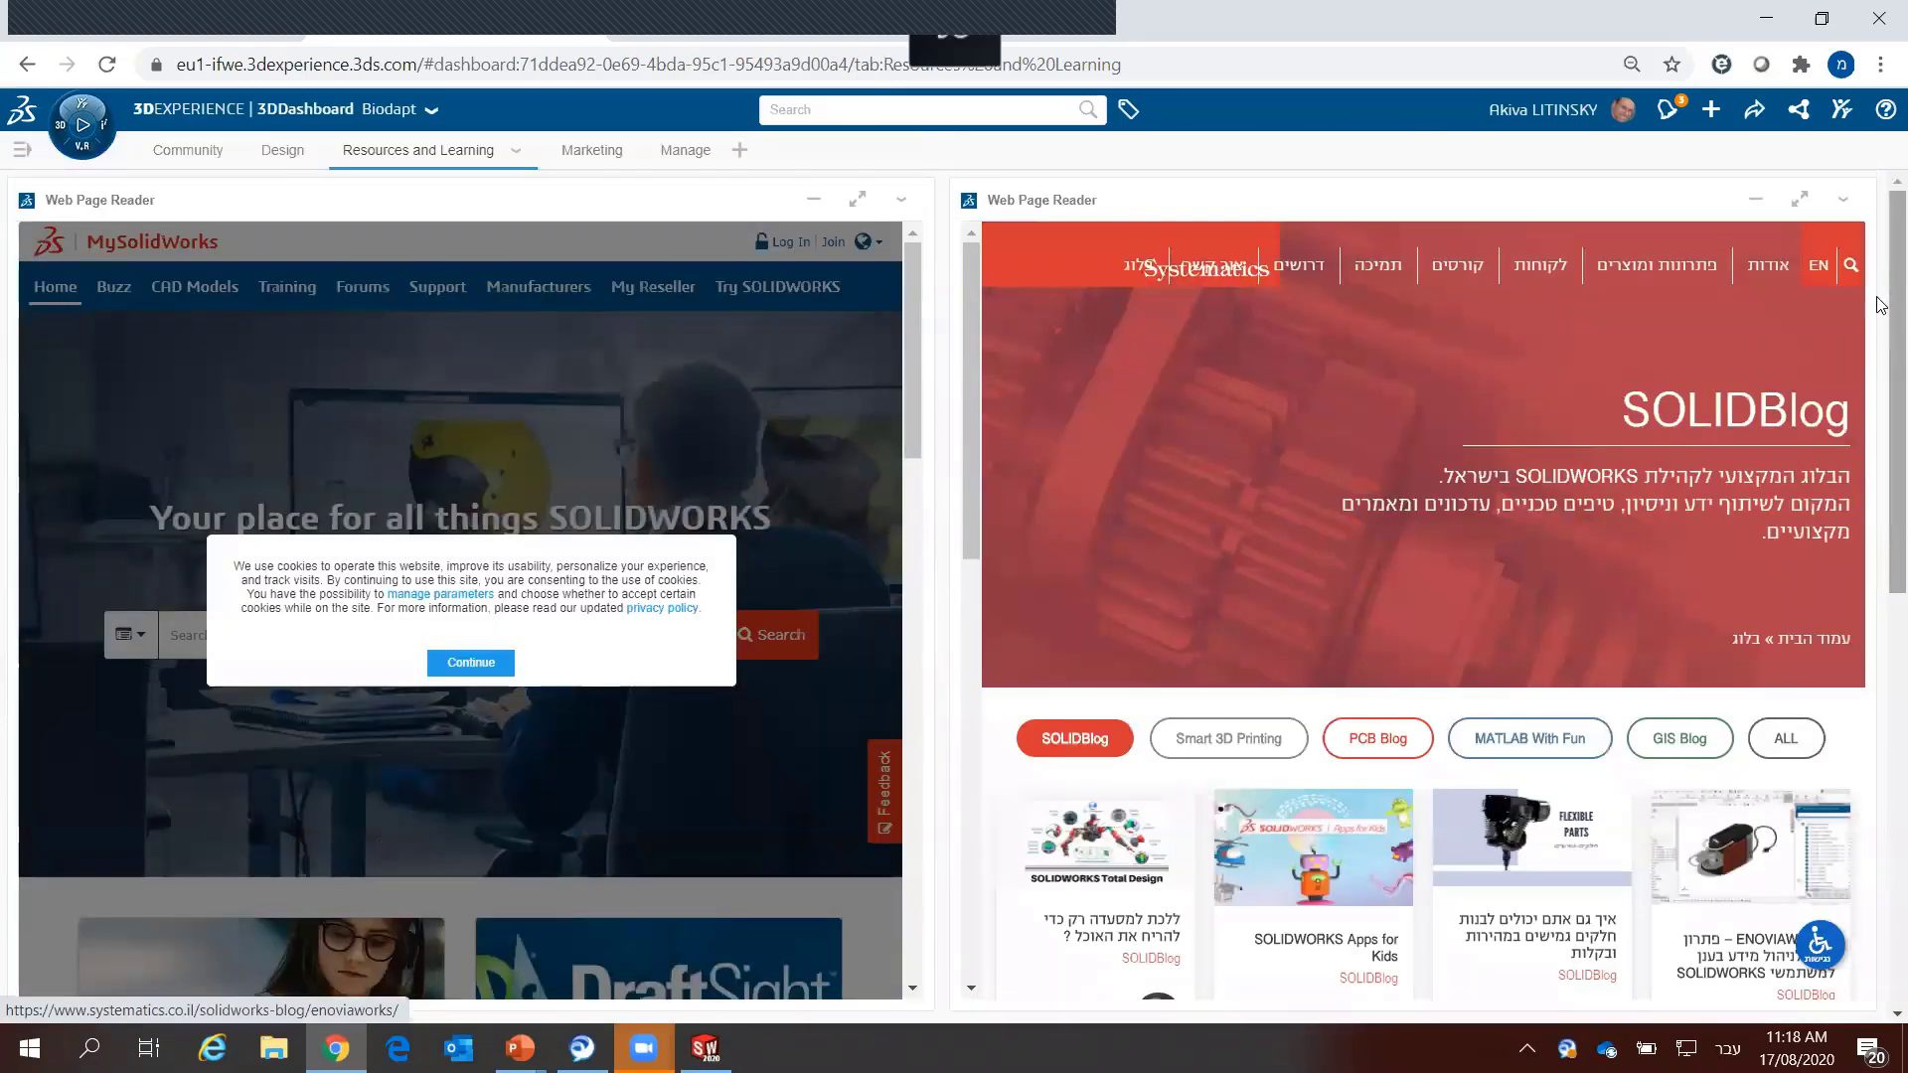
pyautogui.moveTo(1881, 256); pyautogui.dragTo(1881, 659)
pyautogui.click(1882, 396)
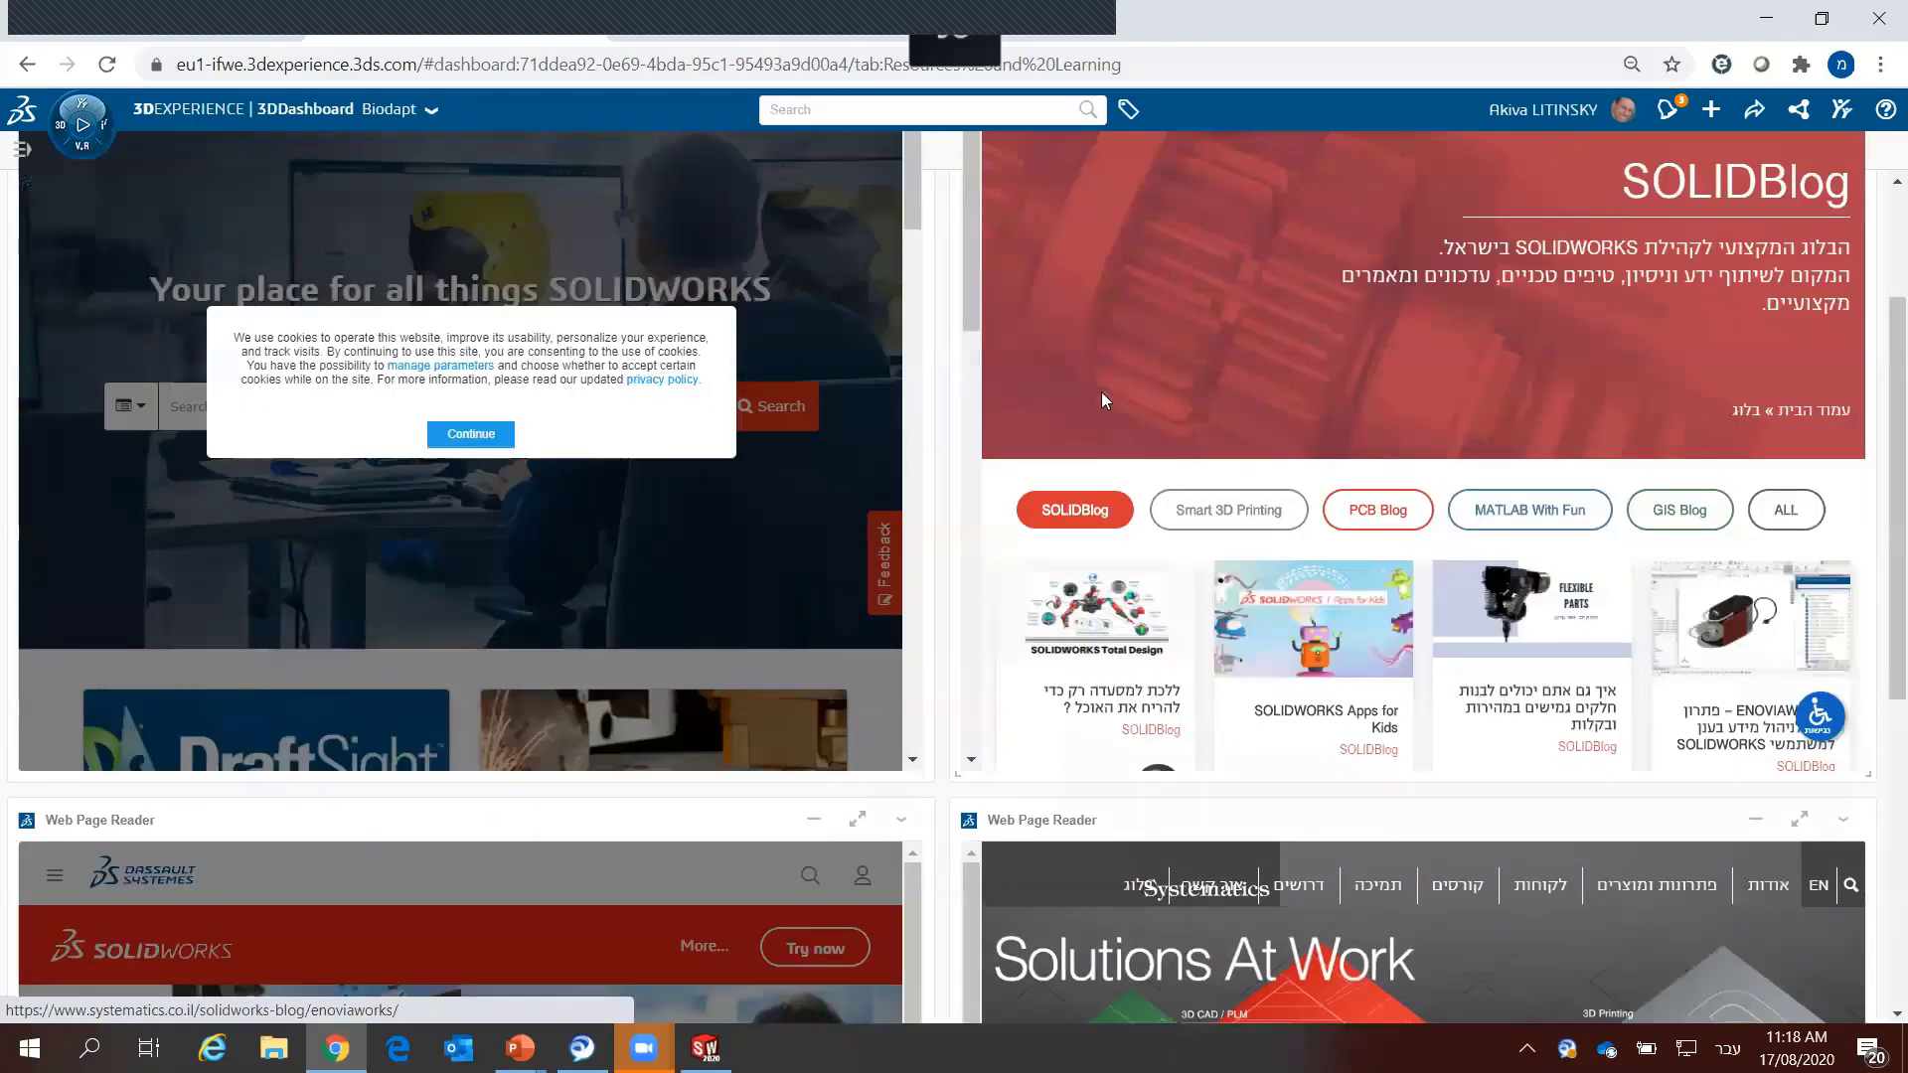
pyautogui.moveTo(969, 328)
pyautogui.mouseDown()
pyautogui.moveTo(969, 716)
pyautogui.moveTo(969, 328)
pyautogui.mouseUp()
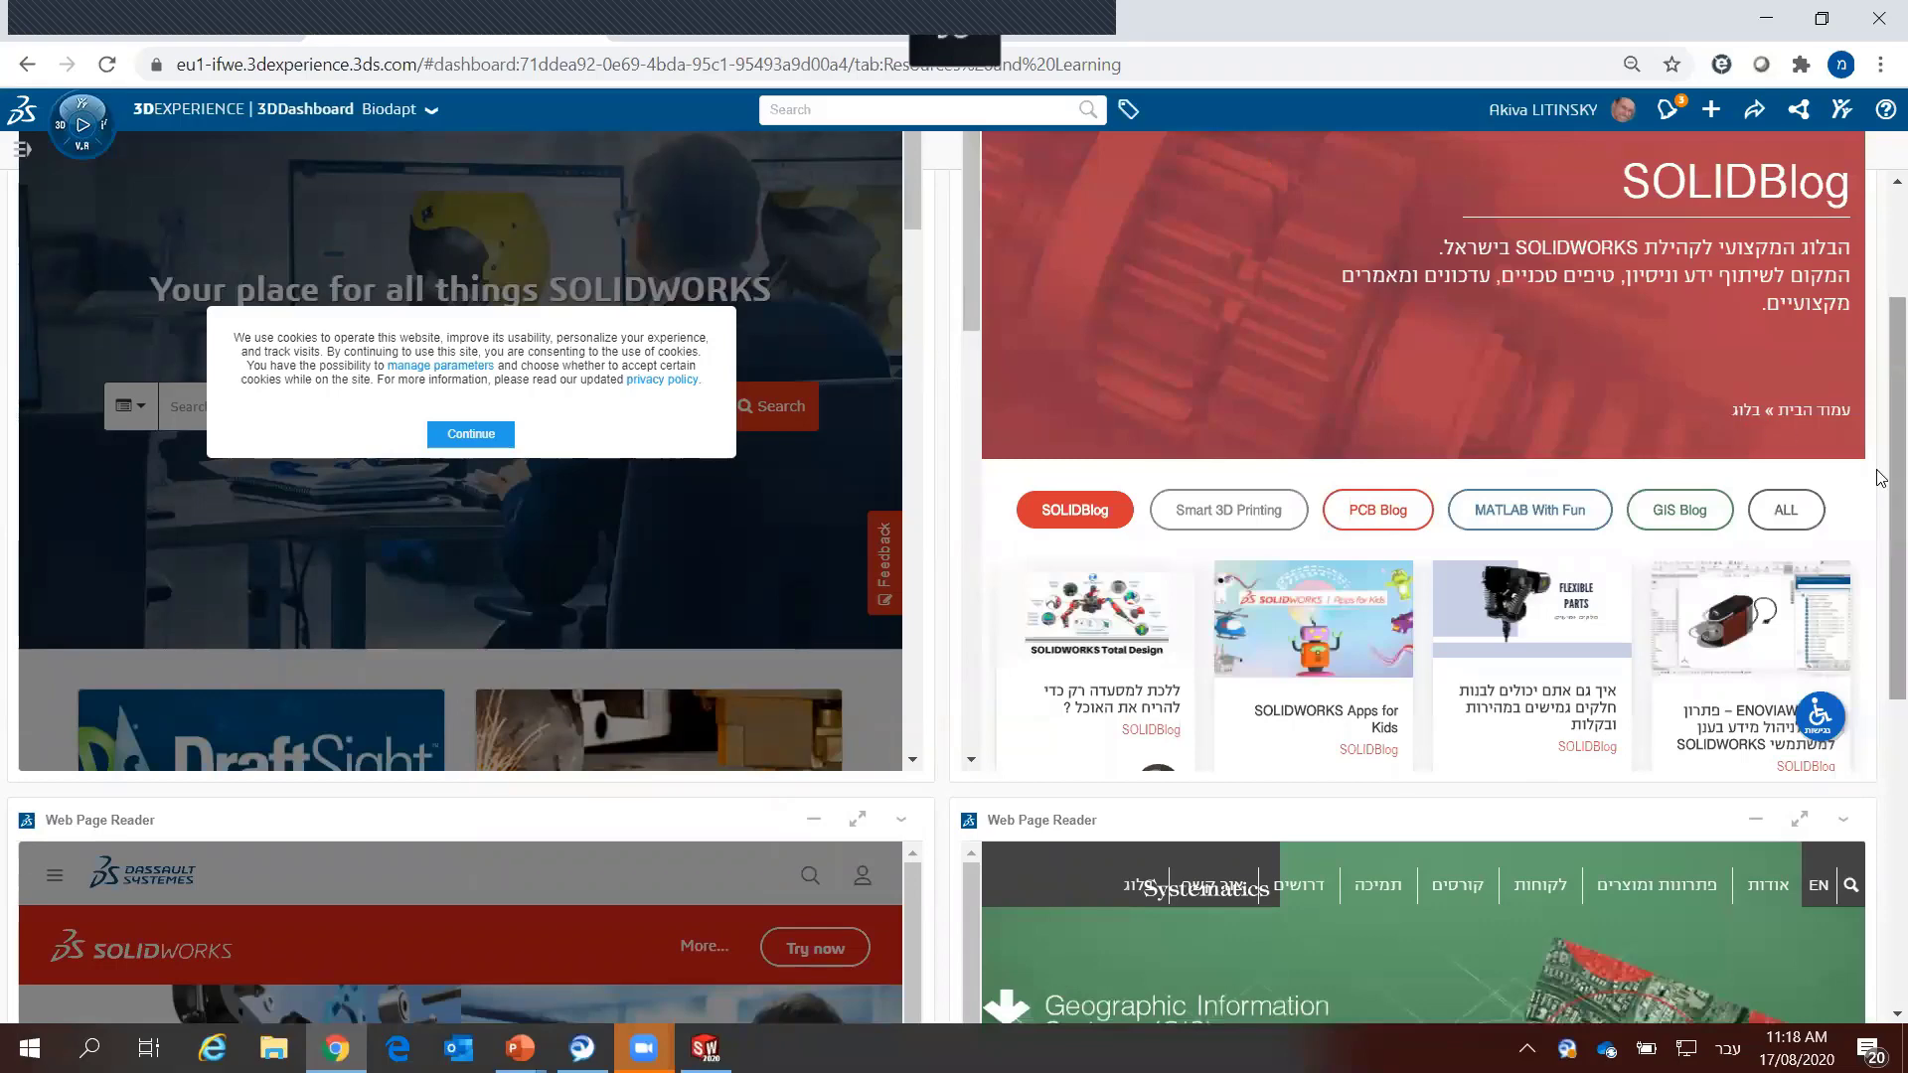
pyautogui.moveTo(972, 283)
pyautogui.mouseDown()
pyautogui.moveTo(971, 322)
pyautogui.moveTo(970, 282)
pyautogui.mouseUp()
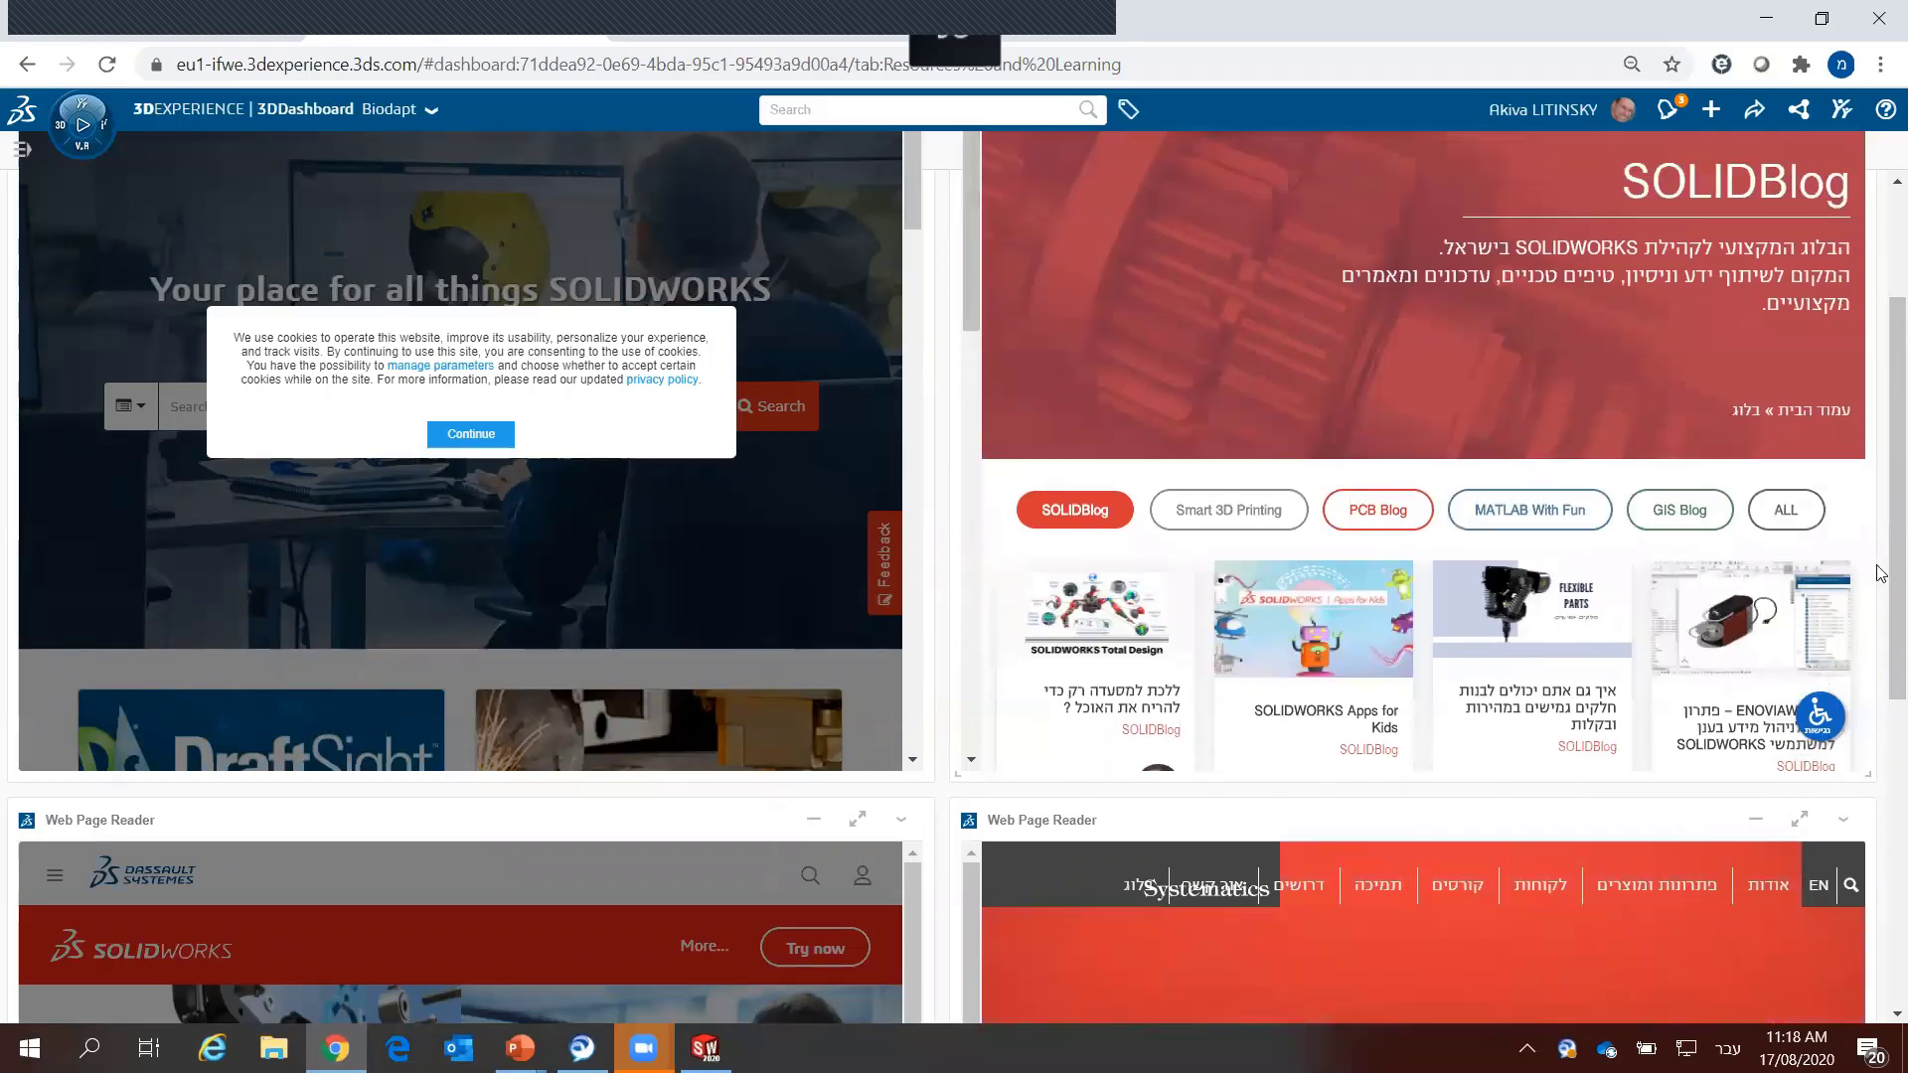
pyautogui.moveTo(1881, 573); pyautogui.dragTo(1882, 466)
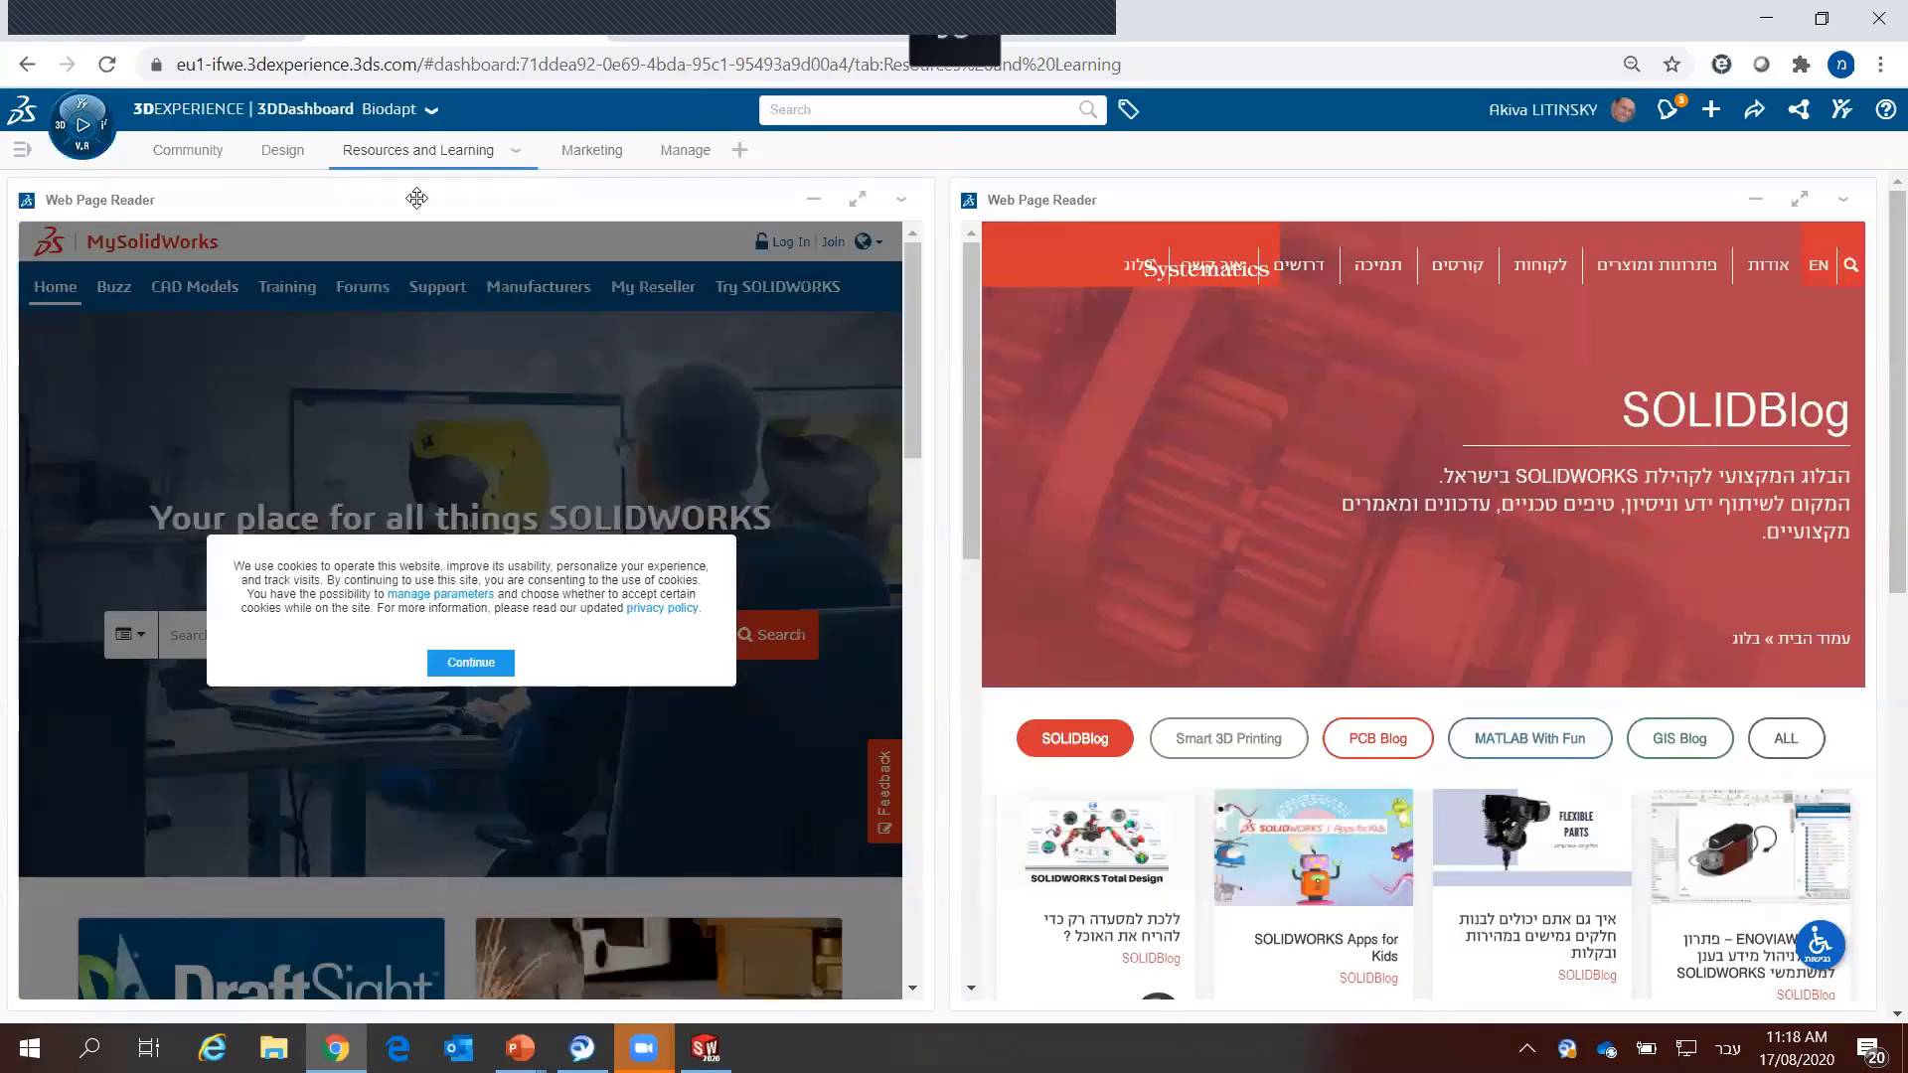
pyautogui.click(189, 152)
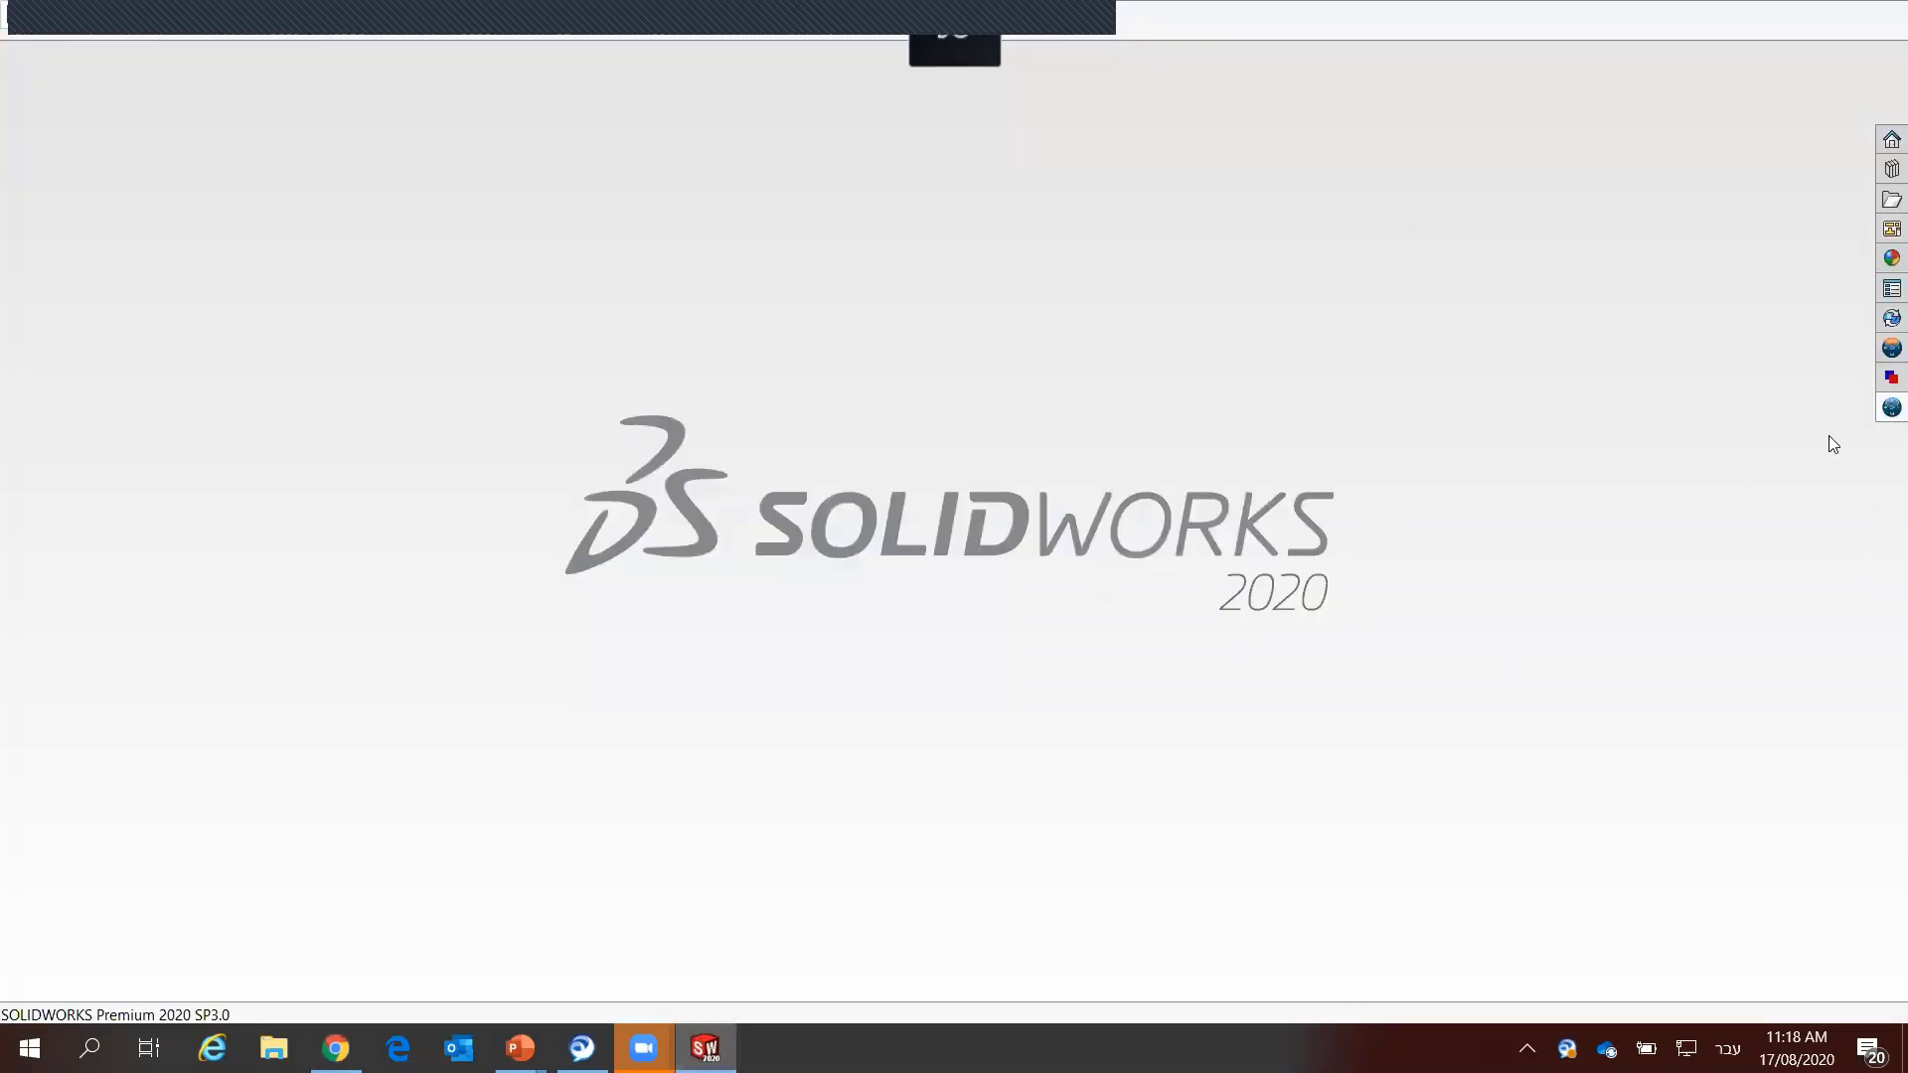
# Step: Bring up the 3DEXPERIENCE task pane in SOLIDWORKS and scroll through it
pyautogui.click(1892, 407)
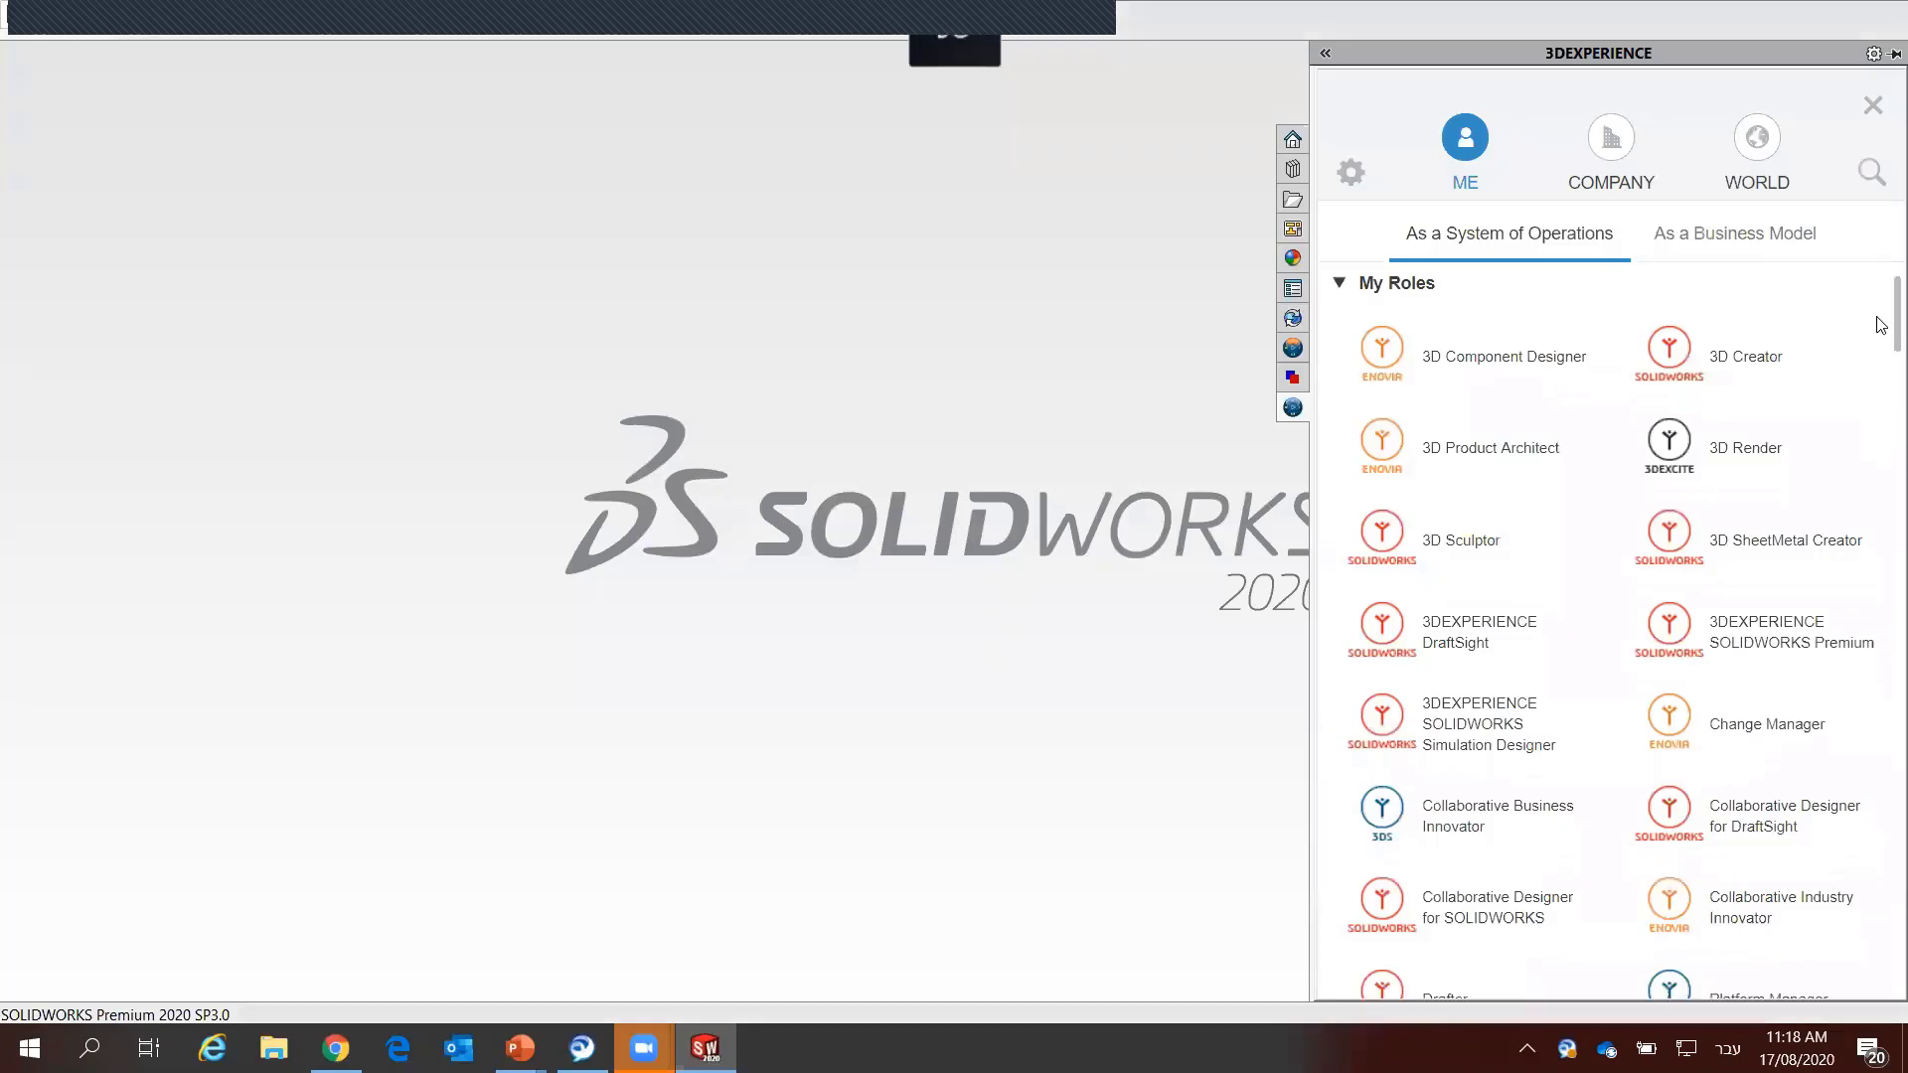
pyautogui.moveTo(1882, 323); pyautogui.dragTo(1885, 457)
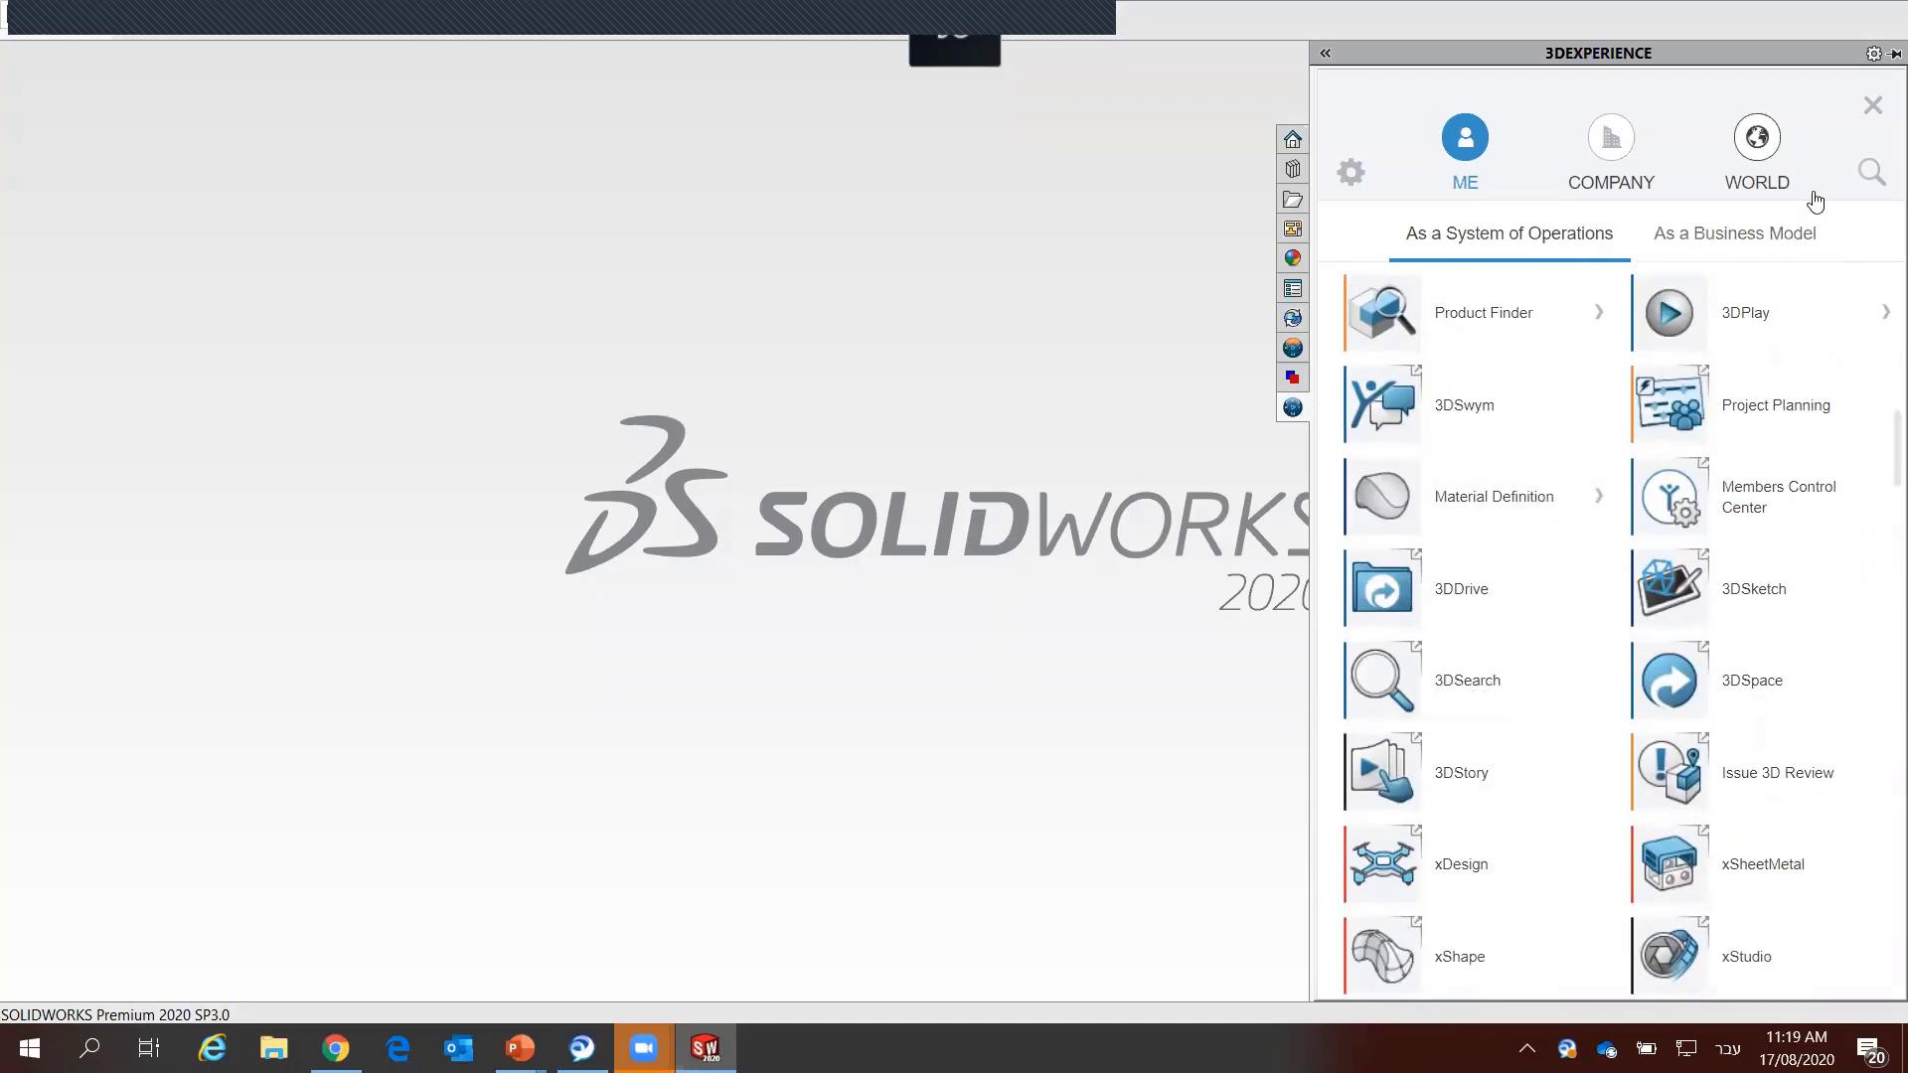
pyautogui.scroll(5, 1461, 686)
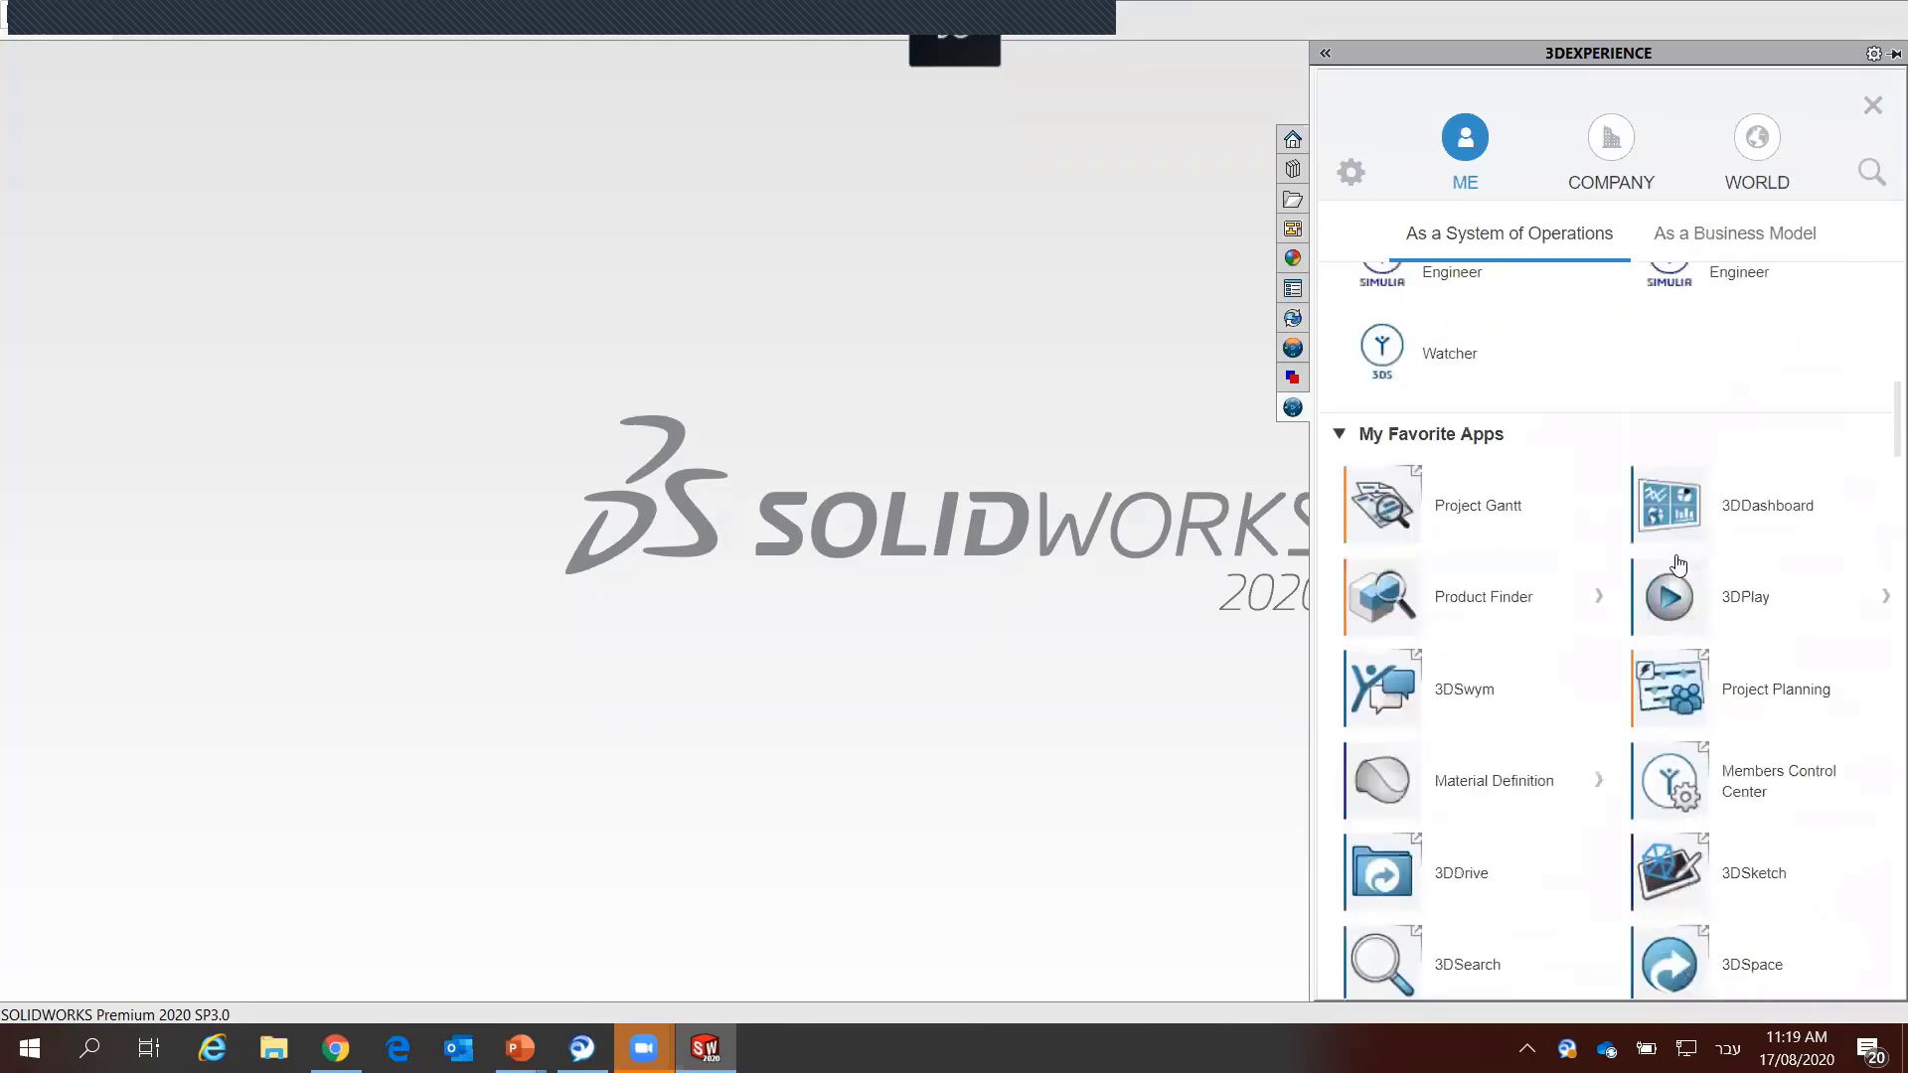
pyautogui.scroll(-1, 1576, 559)
pyautogui.scroll(-1, 1531, 597)
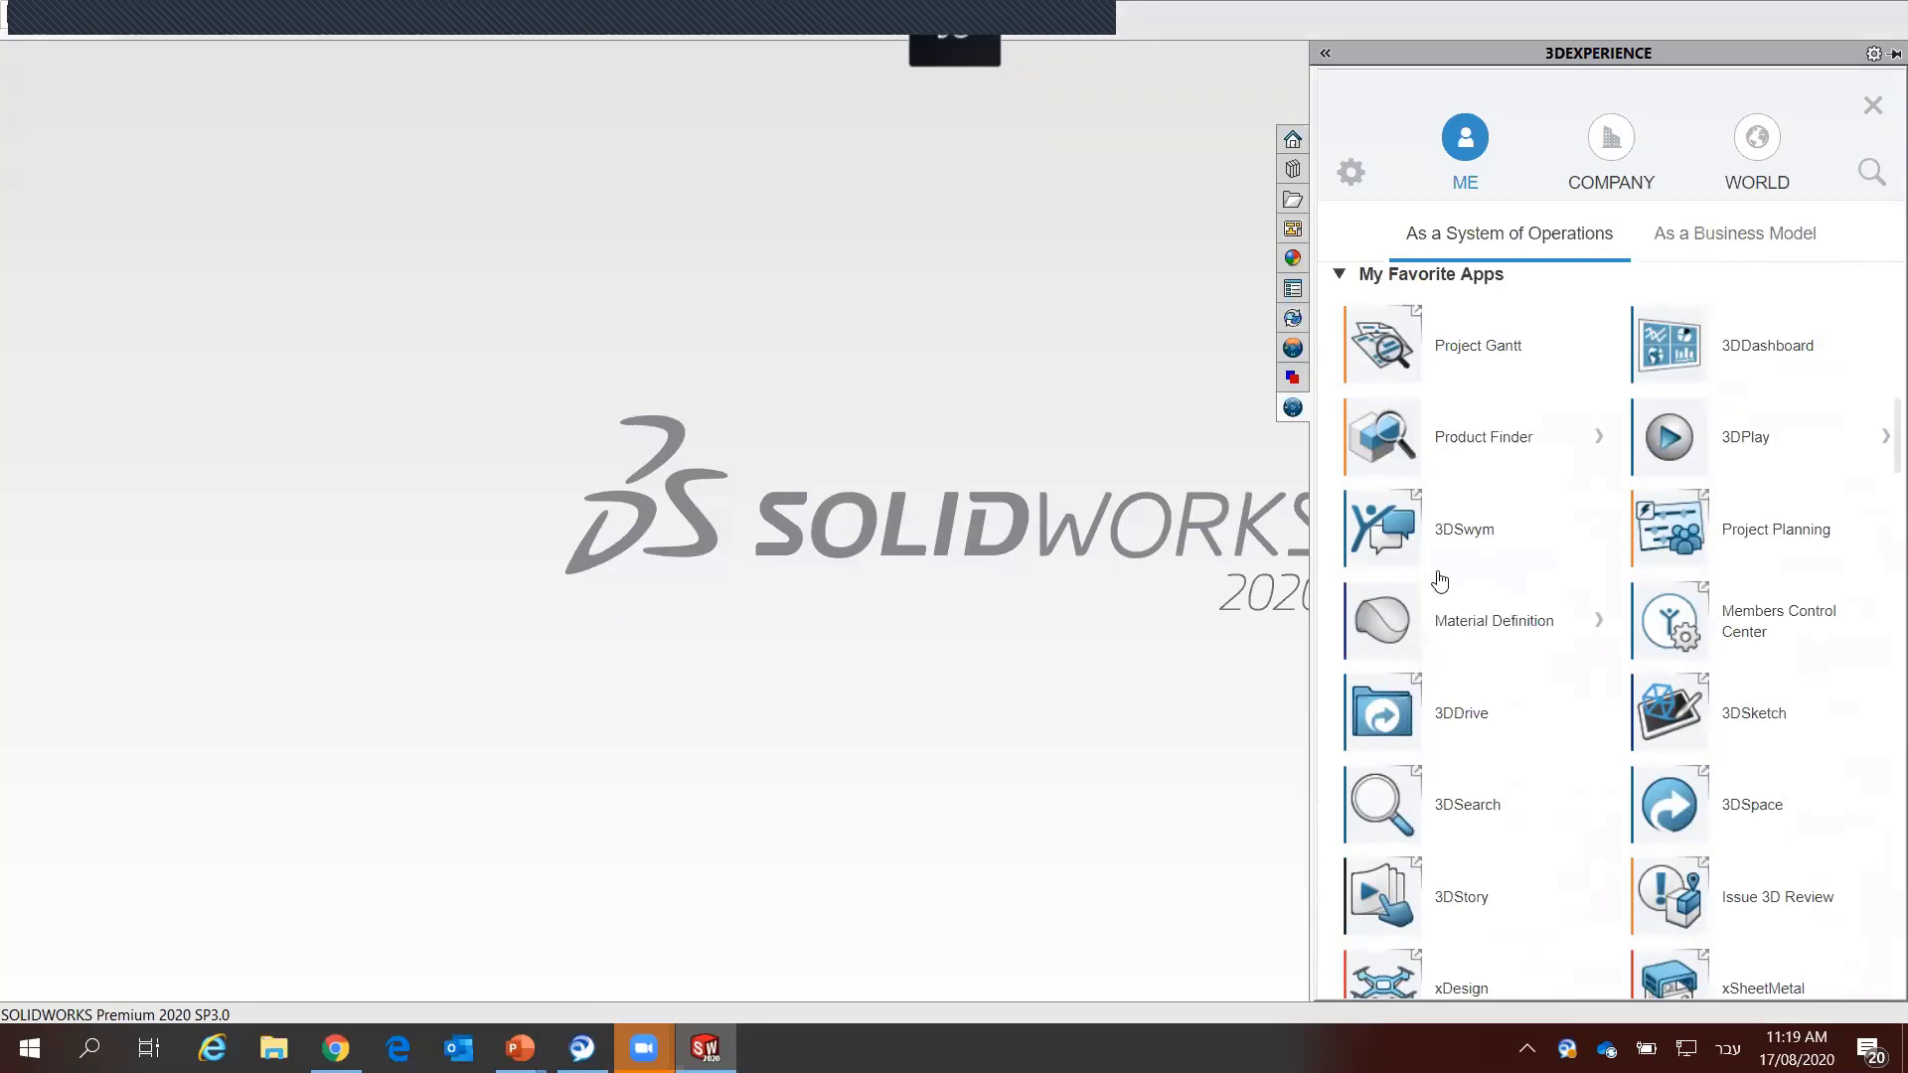
pyautogui.scroll(5, 1605, 622)
pyautogui.scroll(5, 1649, 497)
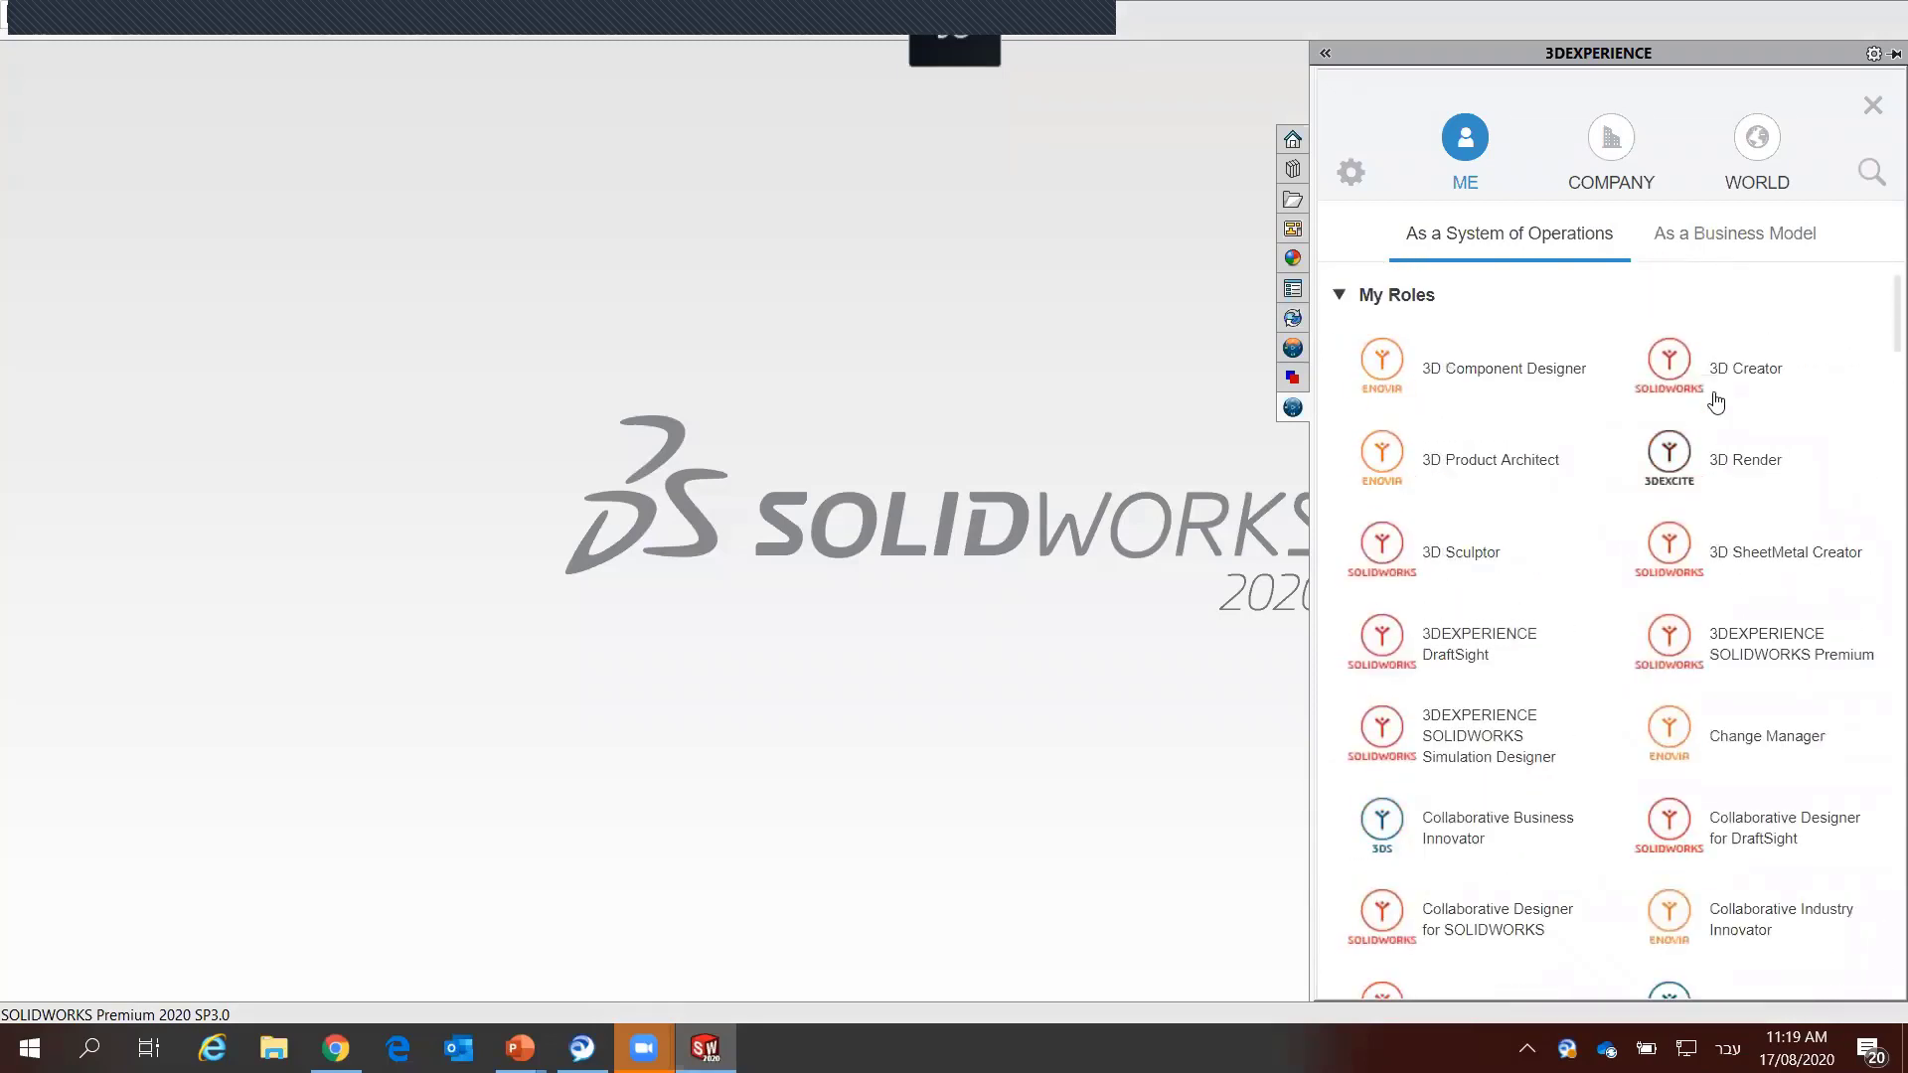
pyautogui.scroll(-10, 1715, 377)
pyautogui.scroll(-5, 1720, 402)
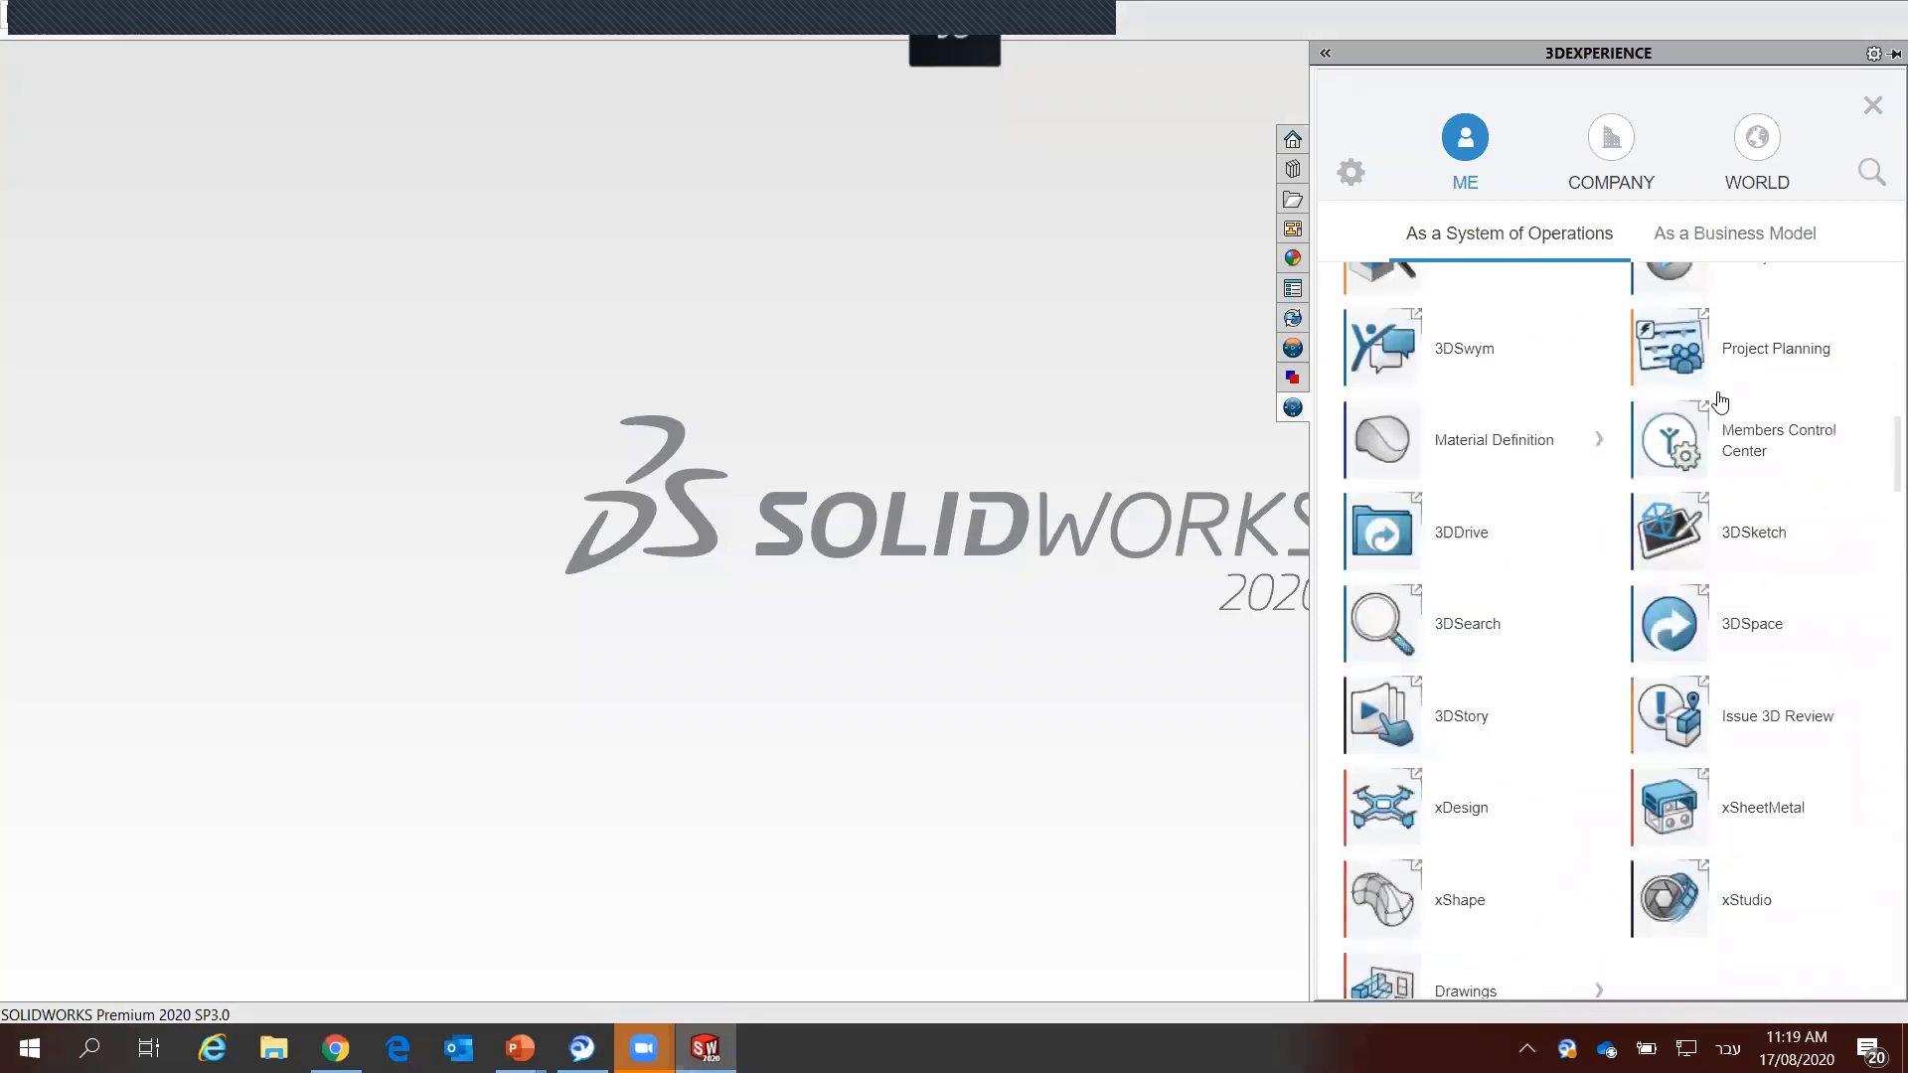
# Step: Connect SOLIDWORKS to the 3DEXPERIENCE platform in the Biodapt space with the Owner role
pyautogui.click(1292, 377)
pyautogui.click(1293, 349)
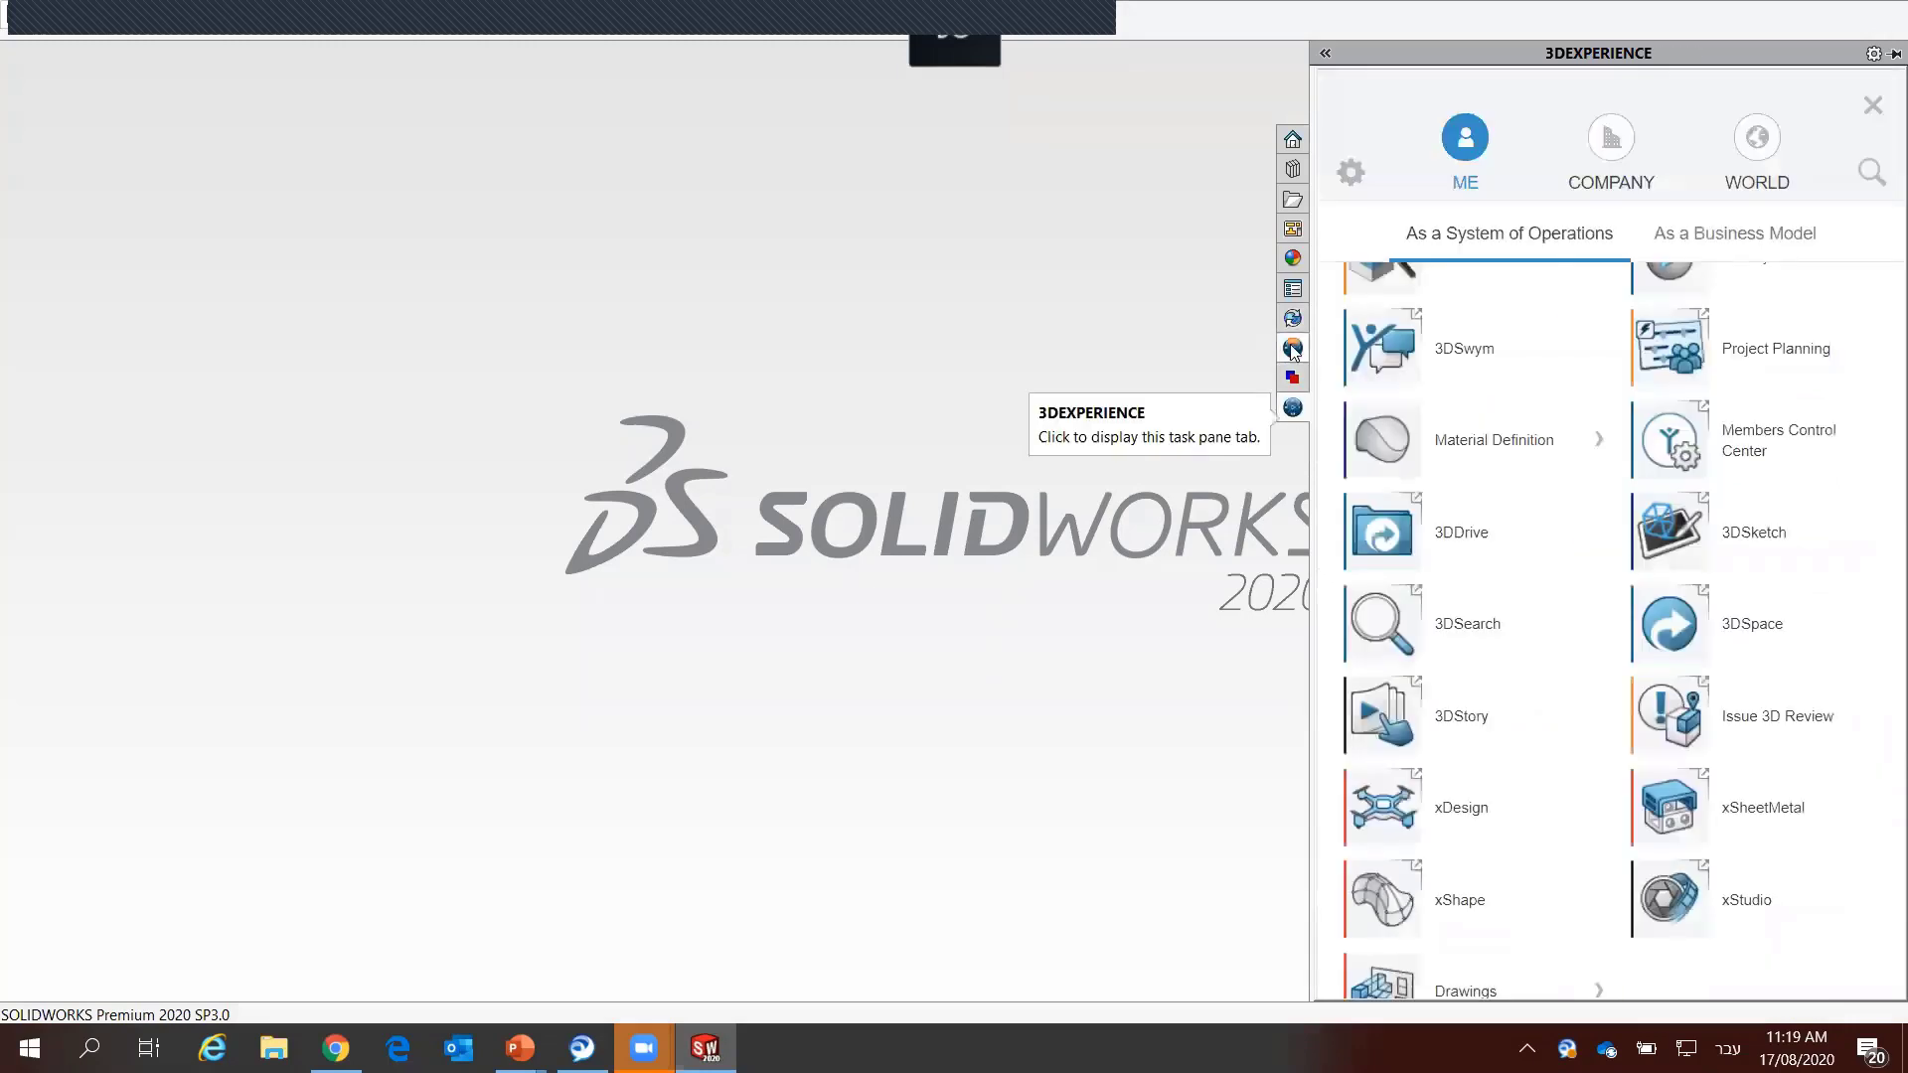
pyautogui.click(1631, 628)
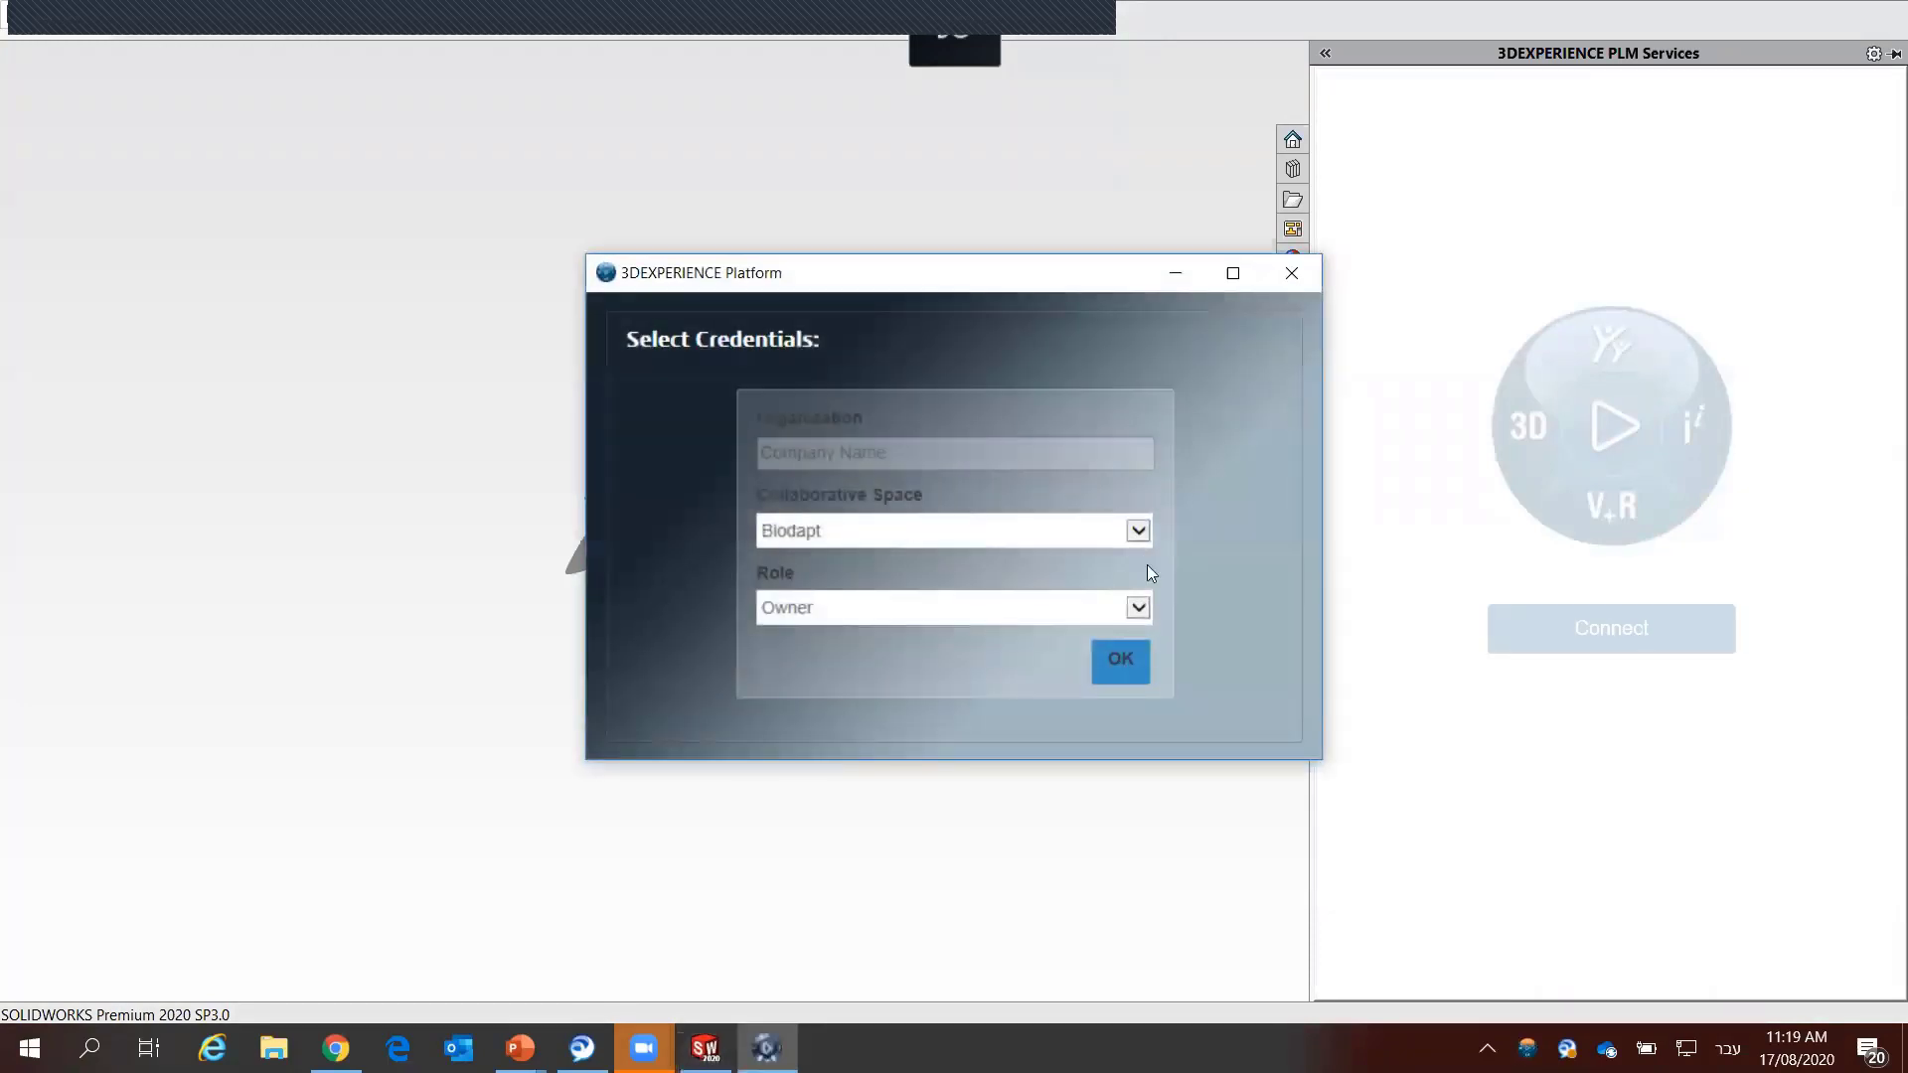
pyautogui.click(1113, 656)
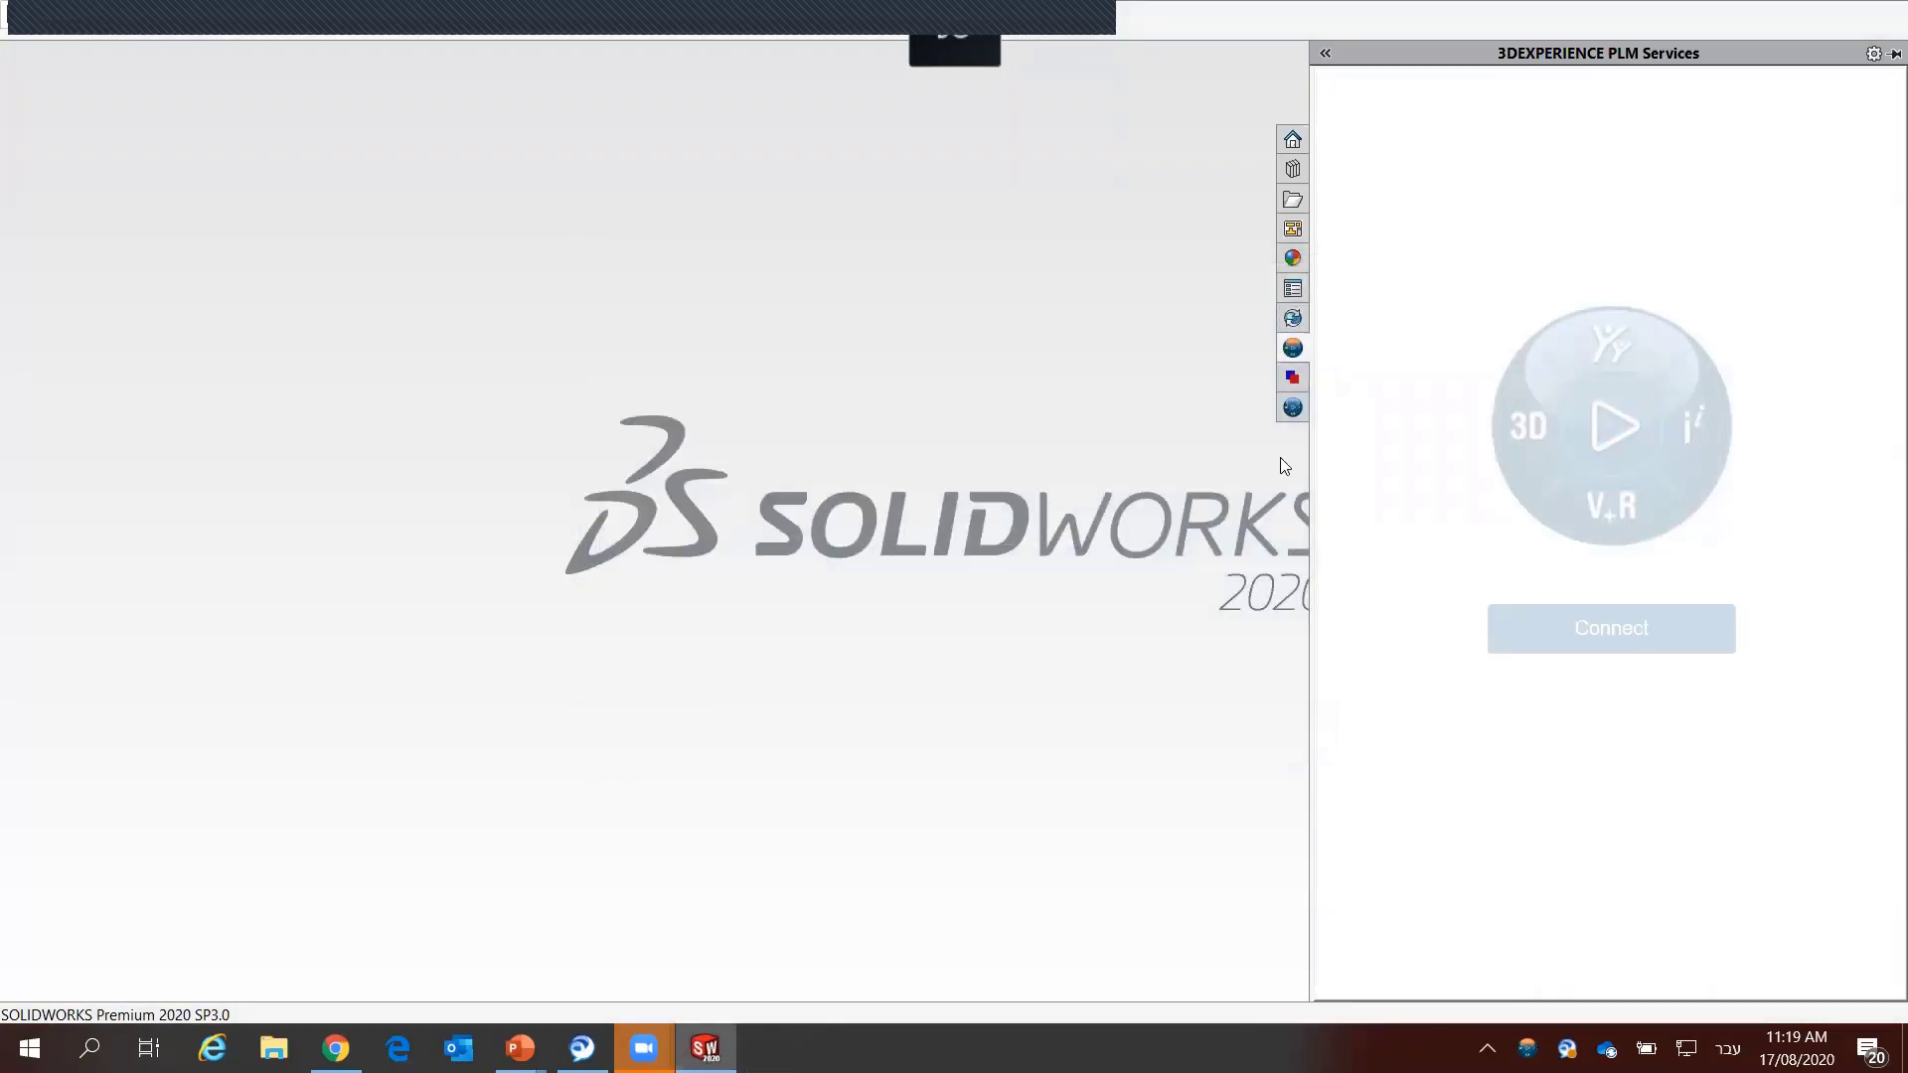
pyautogui.click(1292, 408)
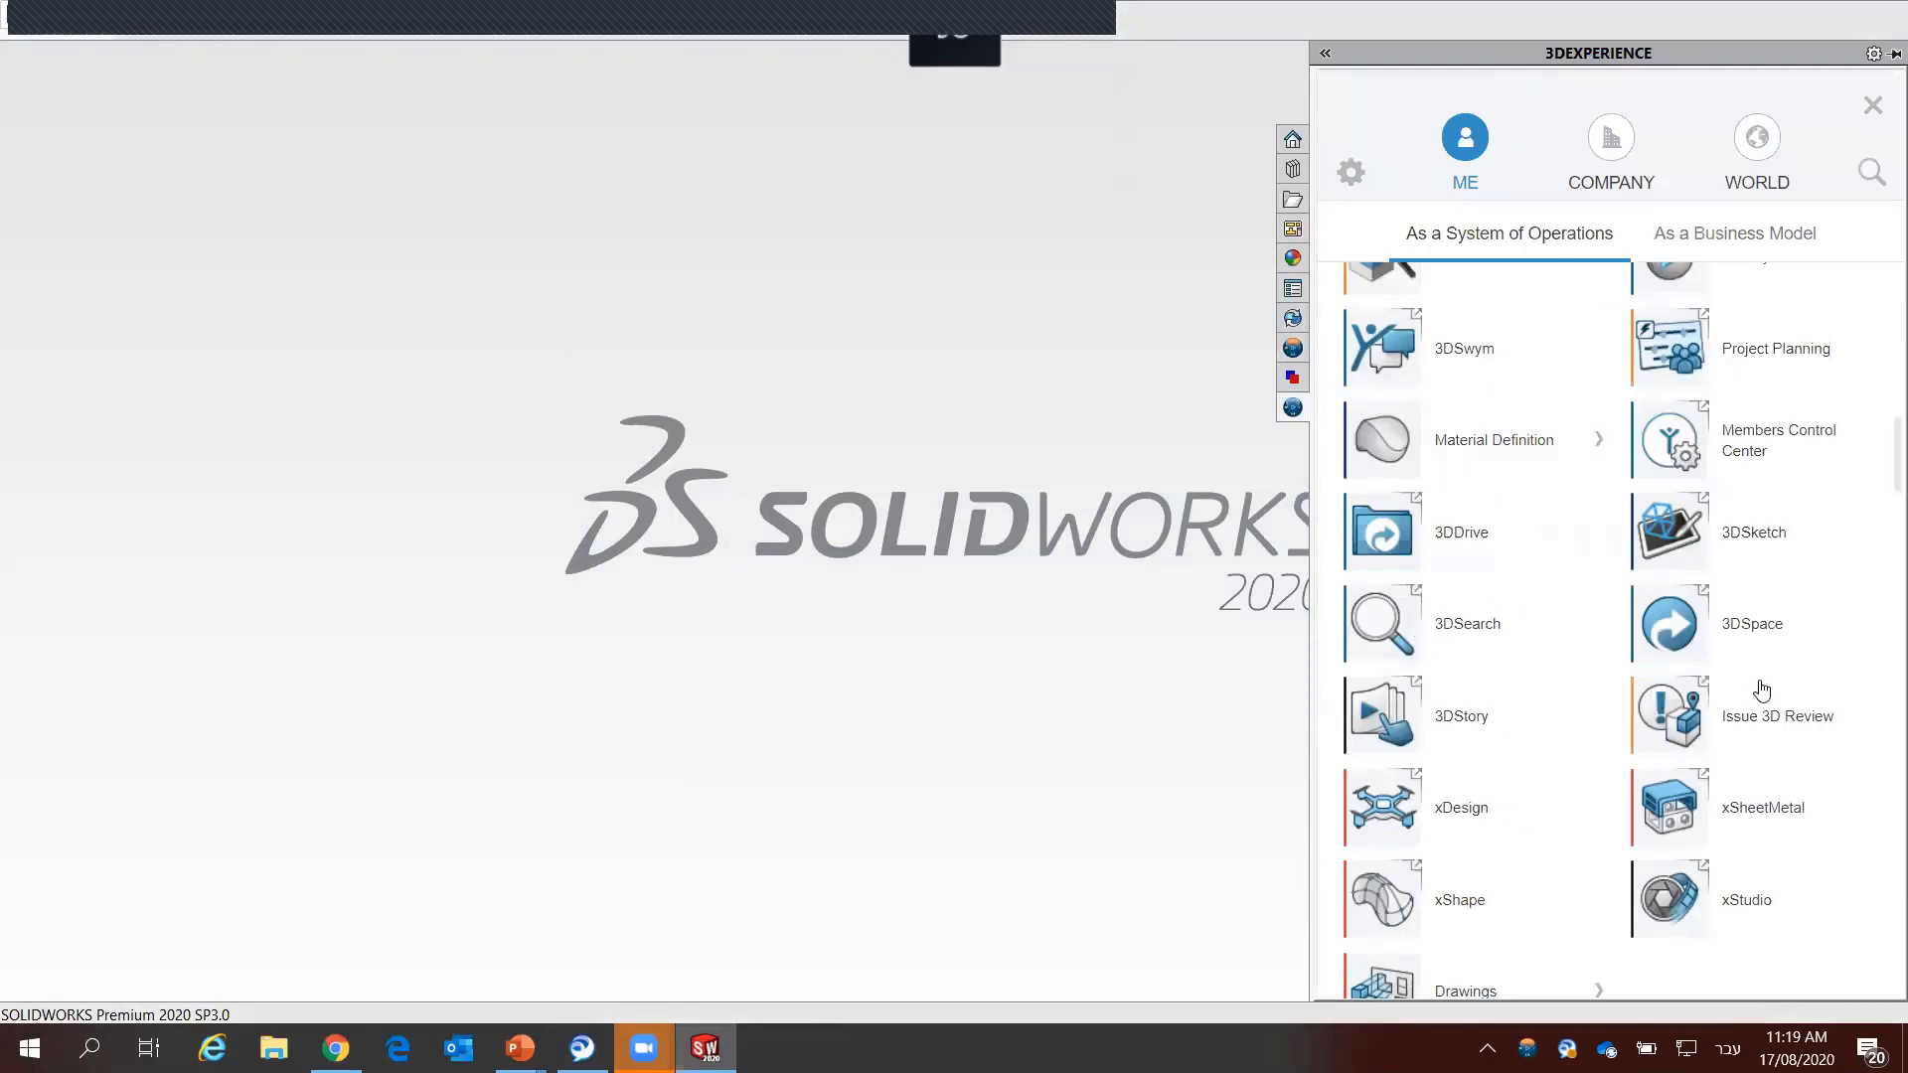
# Step: Launch 3DSpace in the browser, return to the app list, then bring the 3DDashboard forward
pyautogui.click(1724, 626)
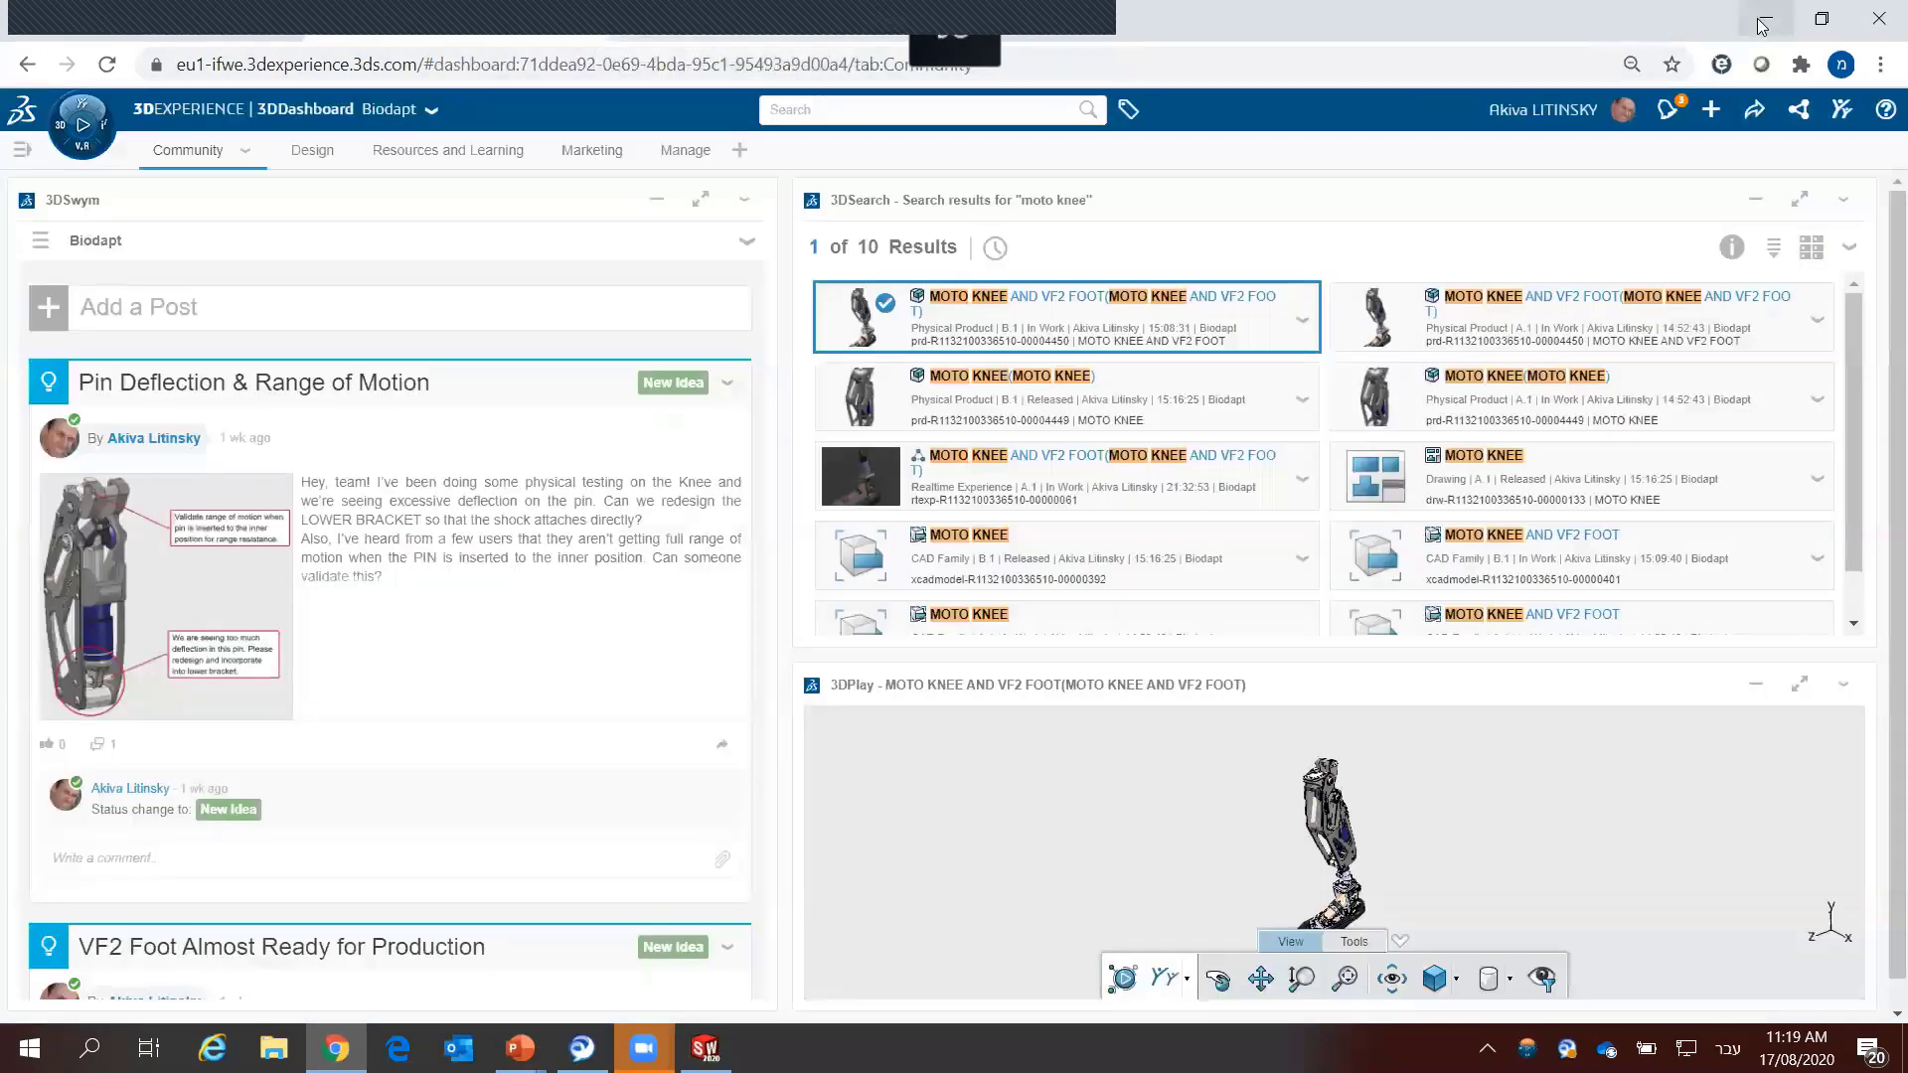
pyautogui.click(1762, 25)
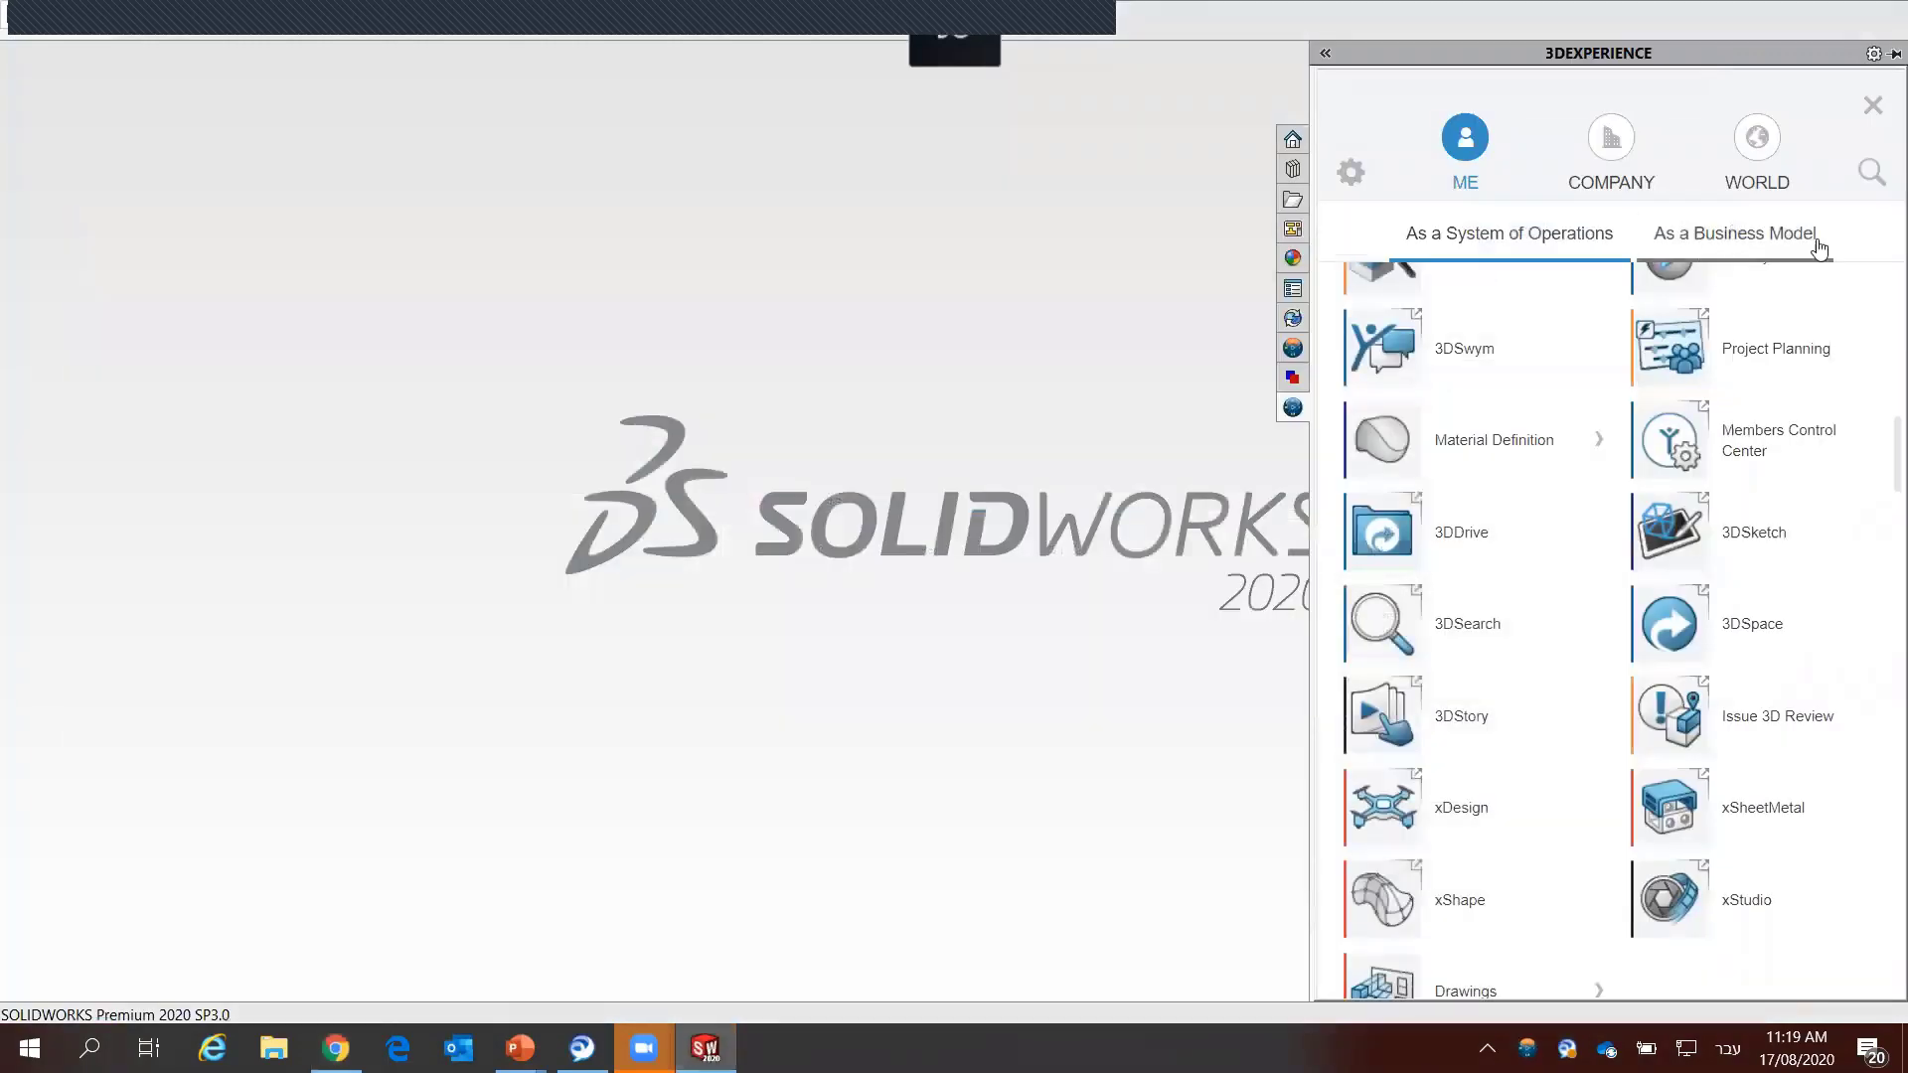
pyautogui.click(1297, 369)
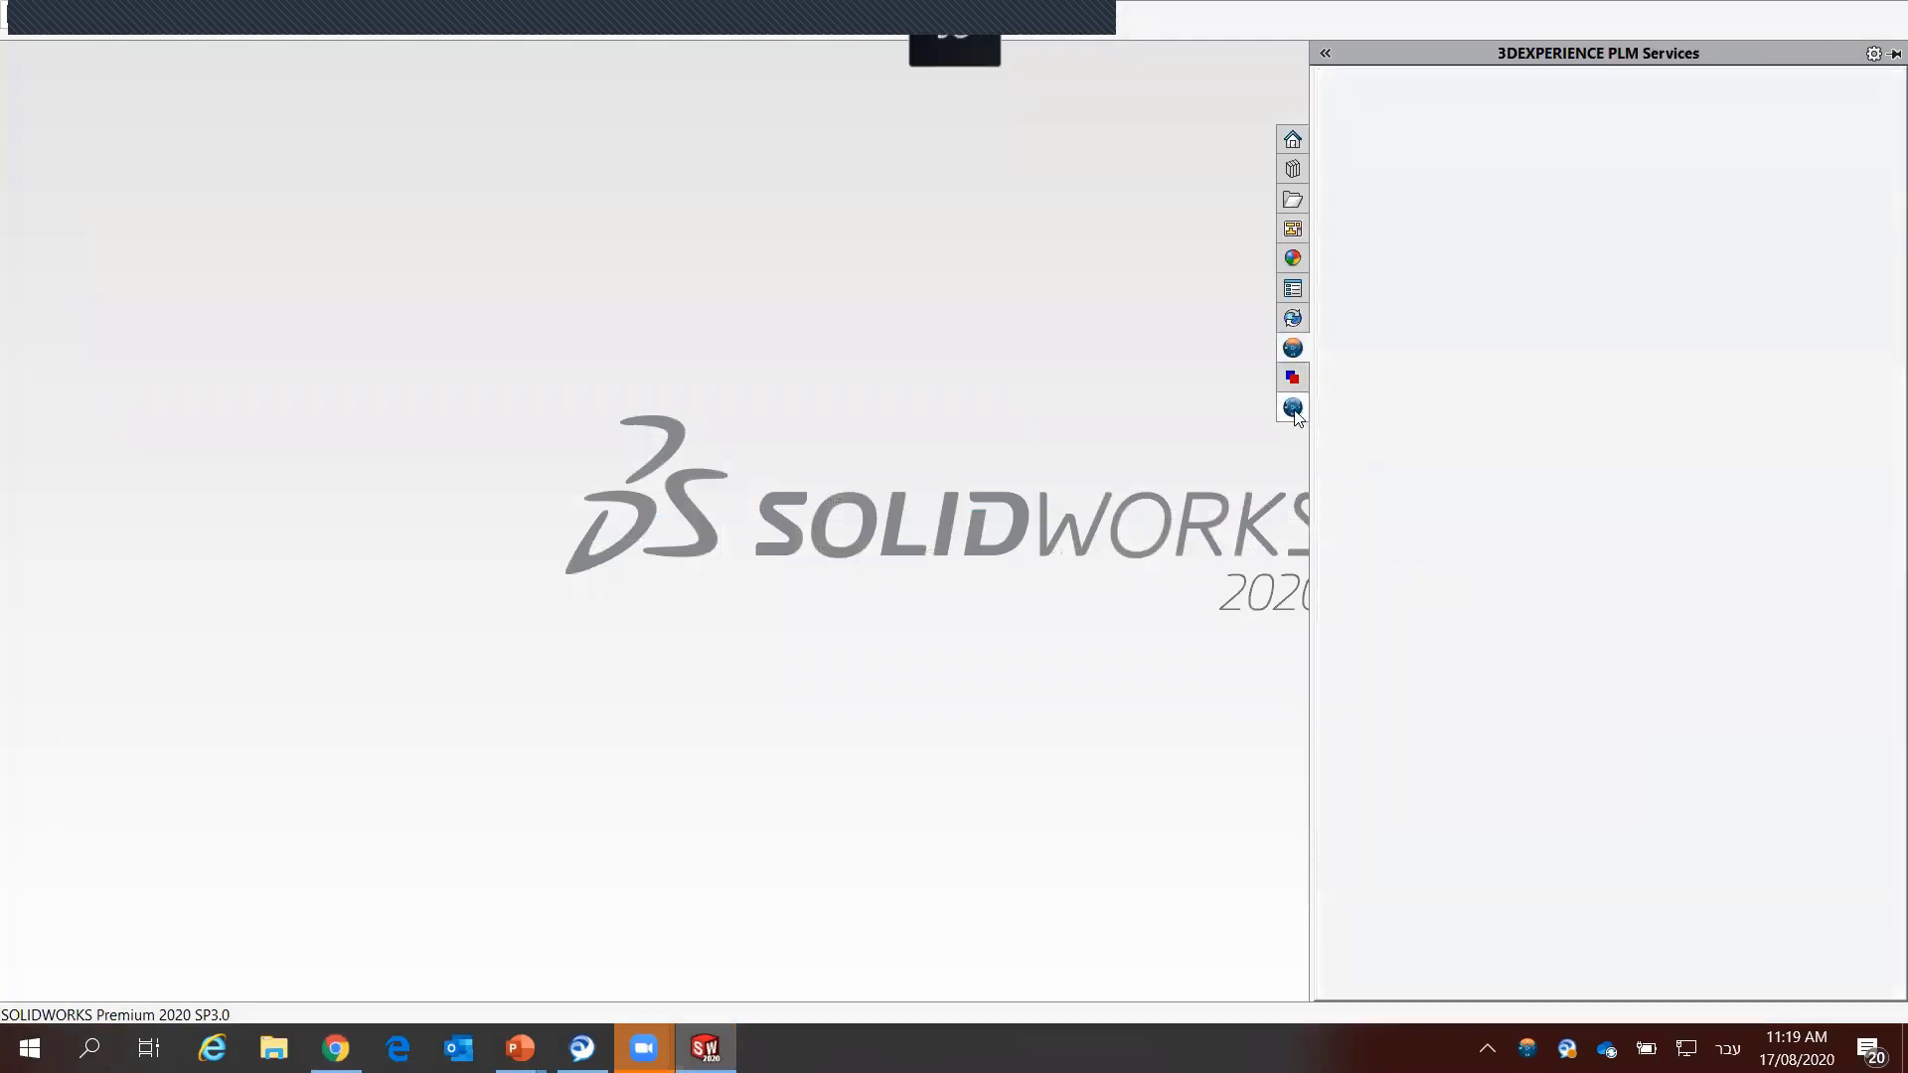
pyautogui.click(1293, 376)
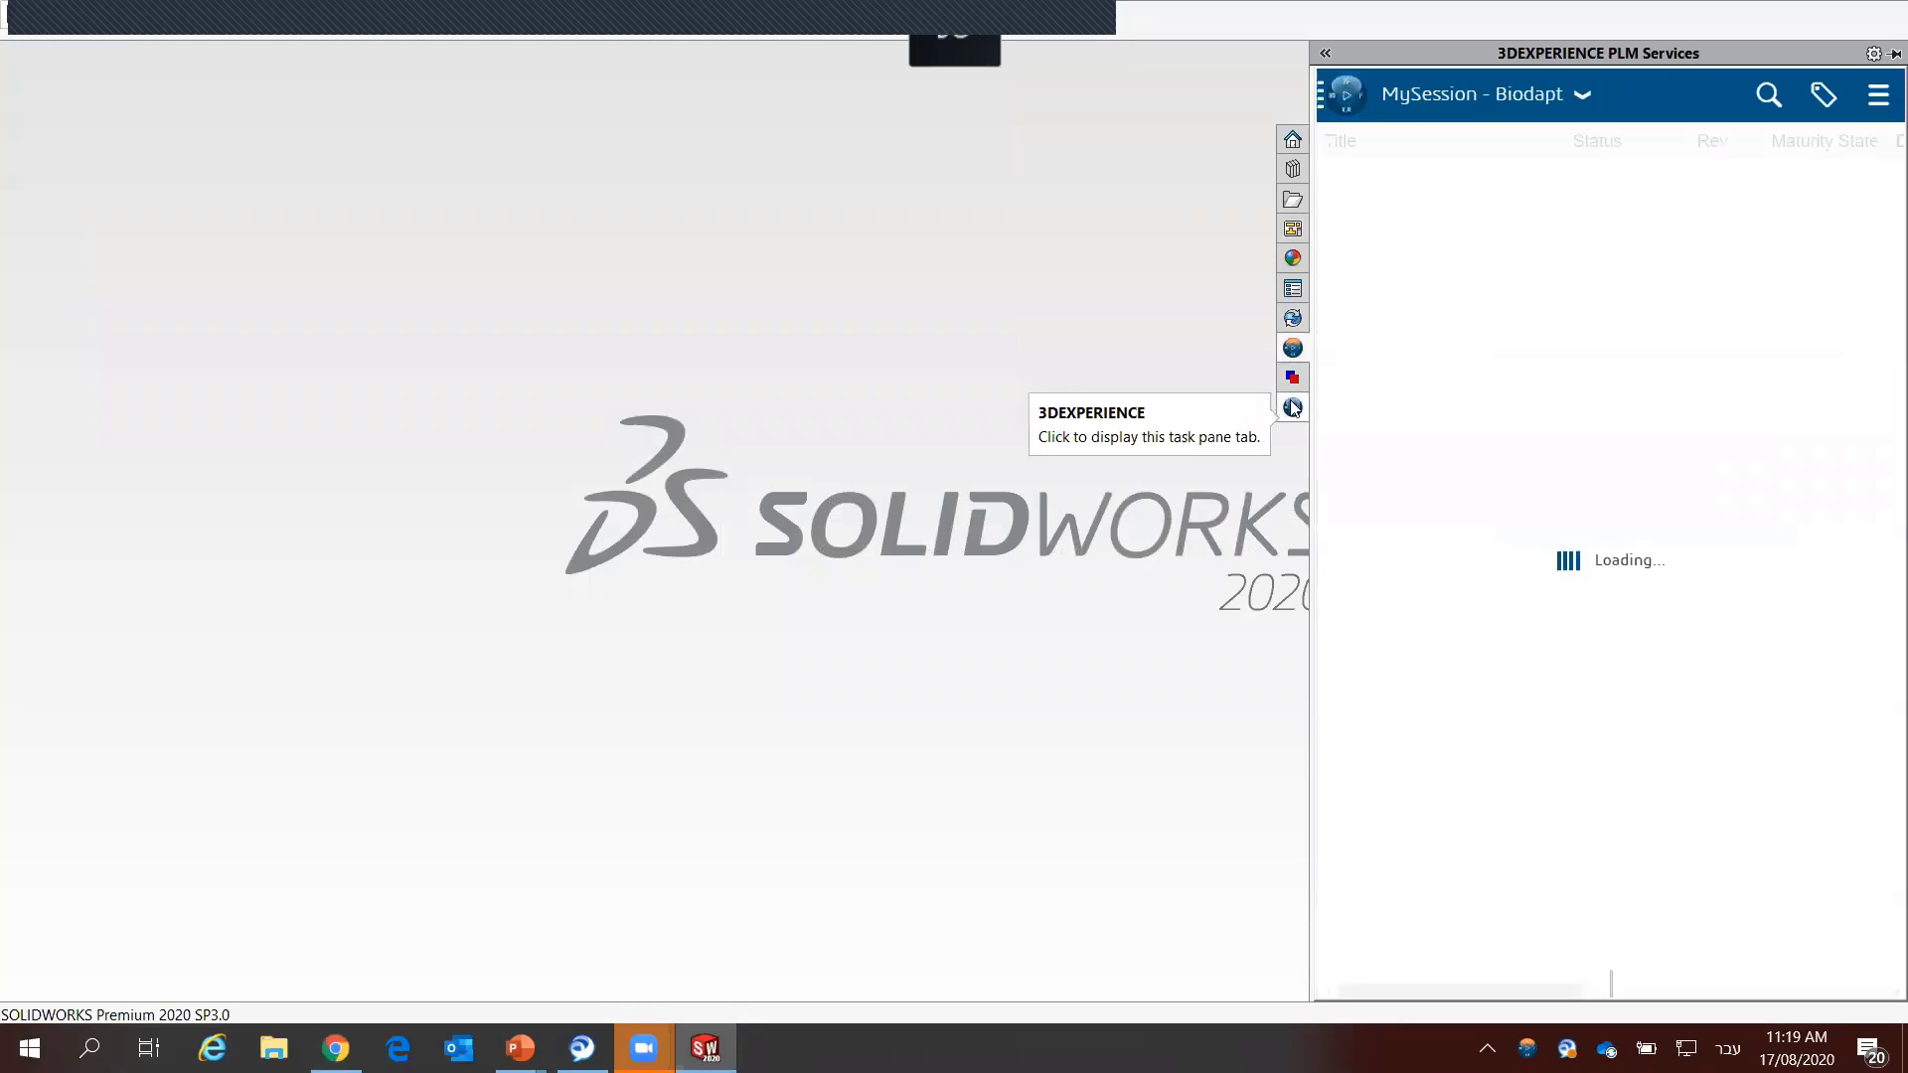
pyautogui.click(1293, 377)
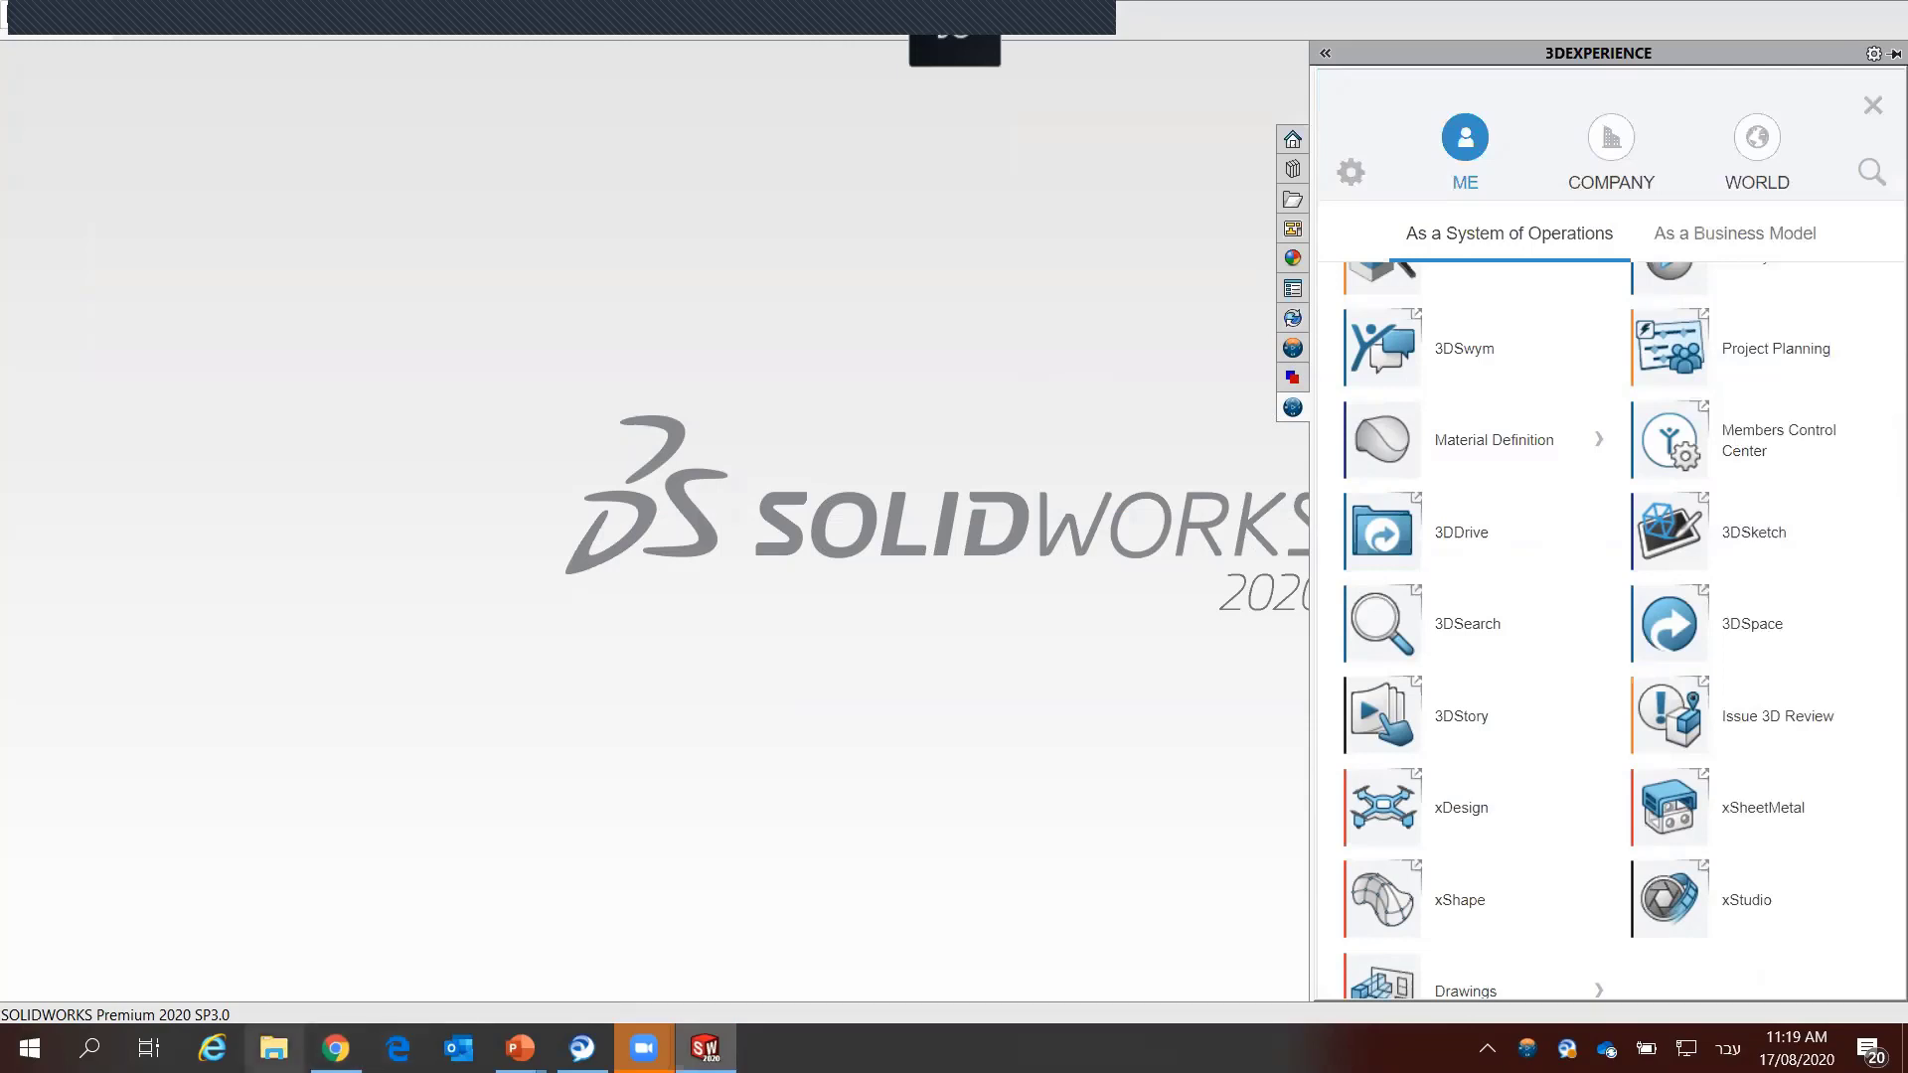
pyautogui.click(336, 1049)
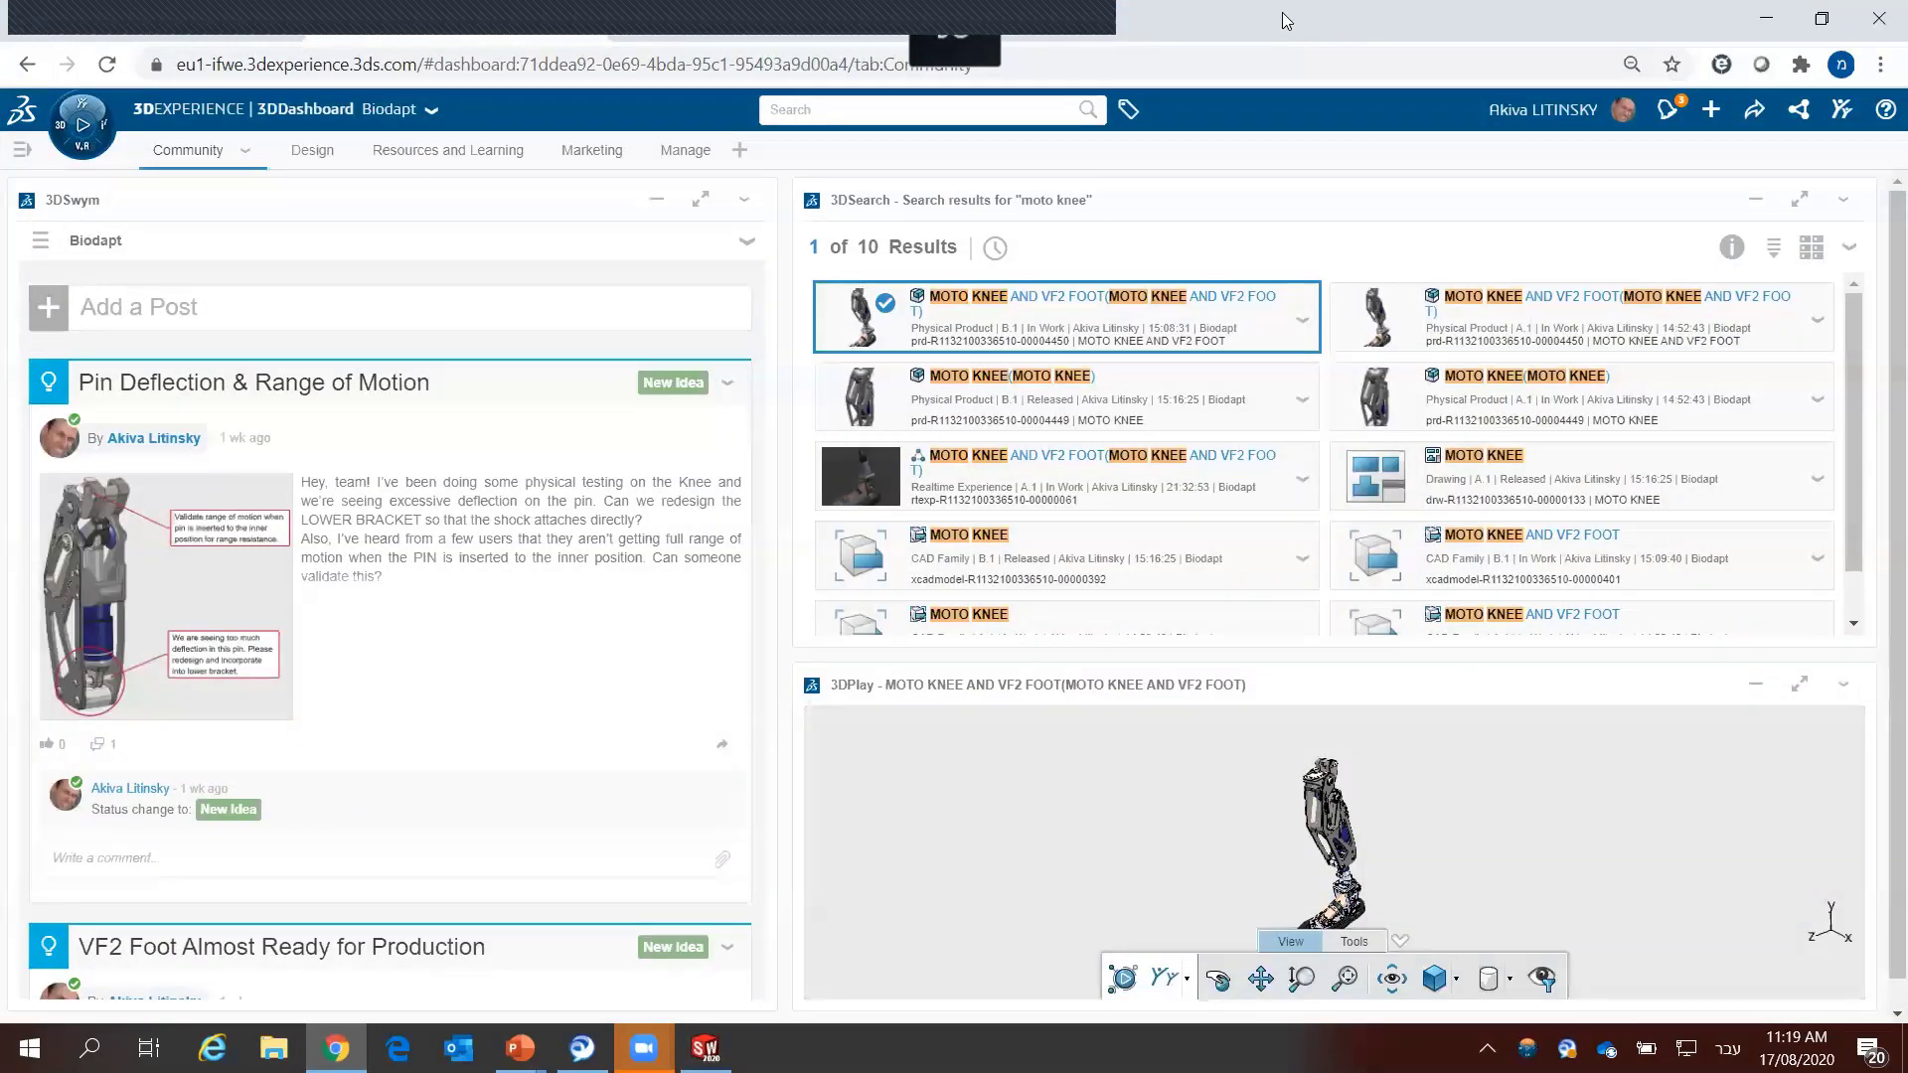
# Step: Drag the MOTO KNEE AND VF2 FOOT search result into SOLIDWORKS to open the assembly
pyautogui.moveTo(1282, 12); pyautogui.dragTo(1360, 474)
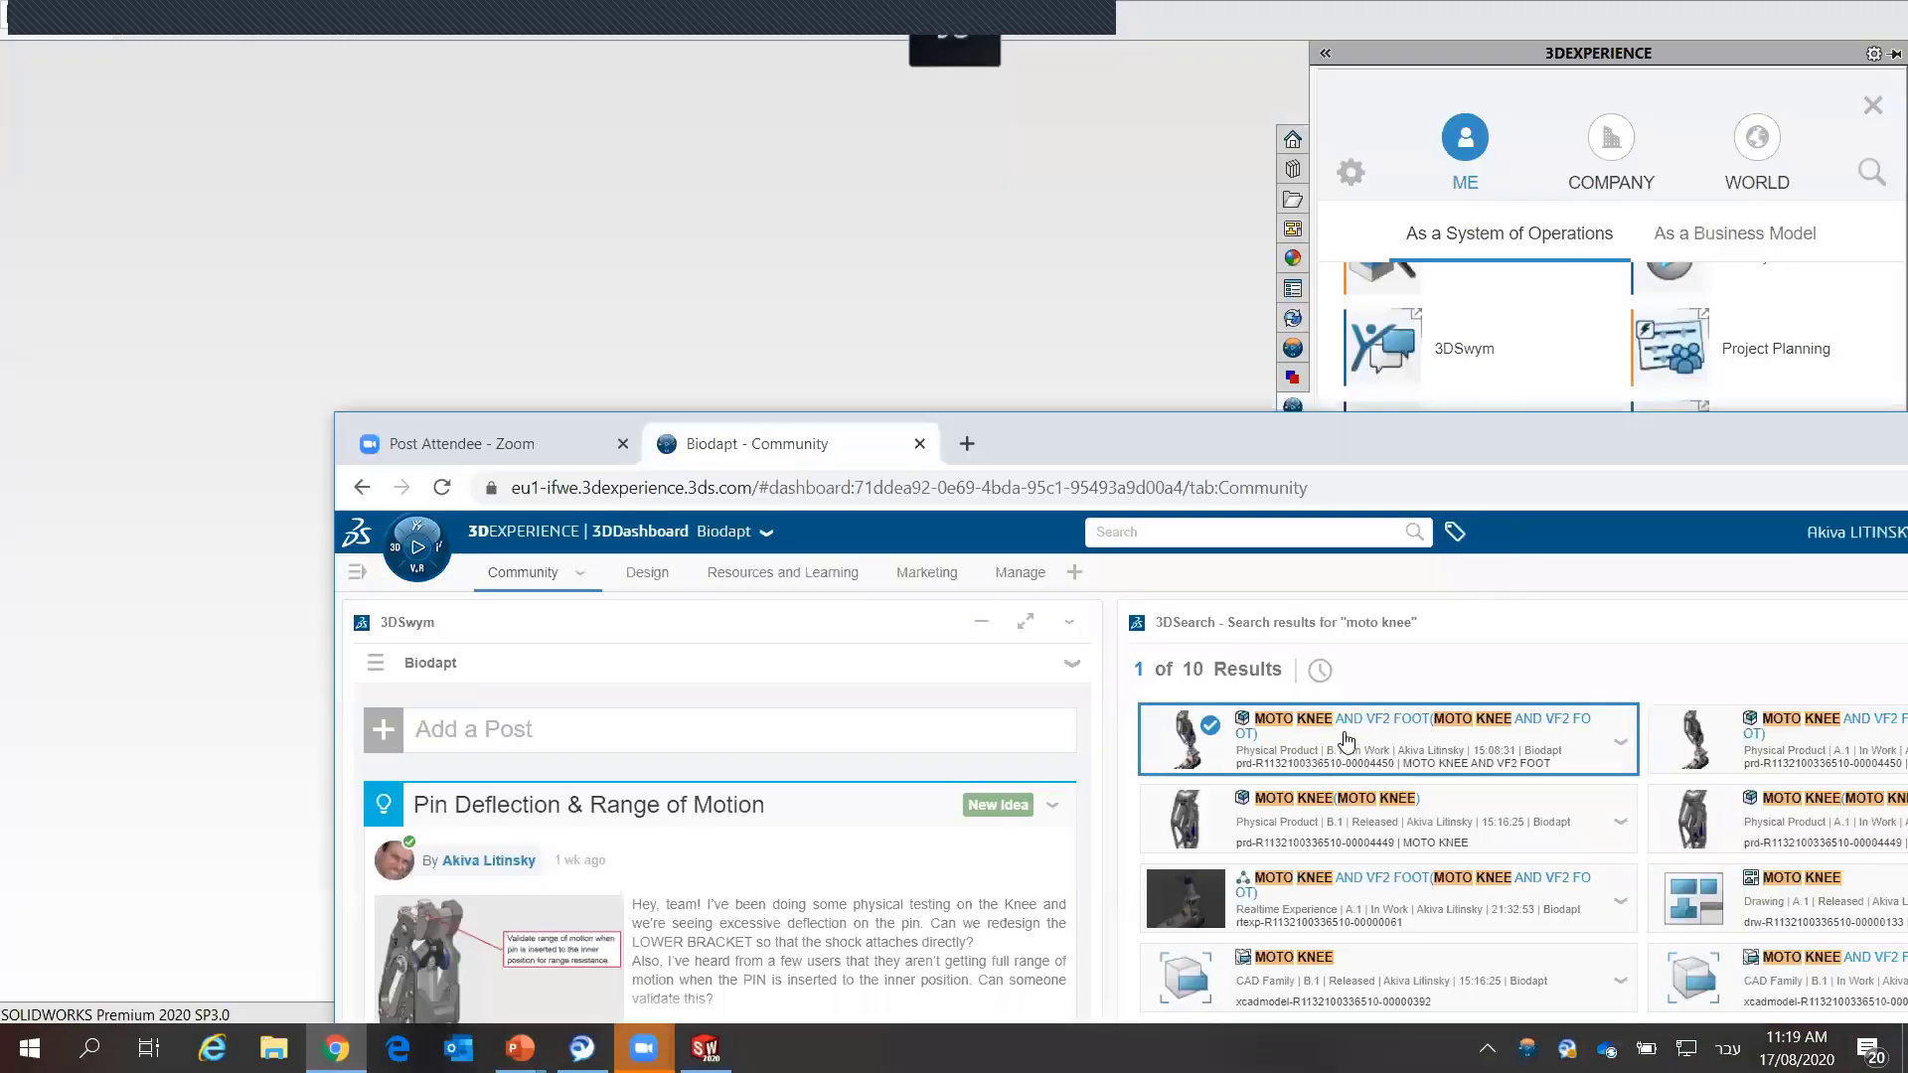
pyautogui.moveTo(1352, 719)
pyautogui.mouseDown()
pyautogui.moveTo(975, 425)
pyautogui.moveTo(597, 249)
pyautogui.mouseUp()
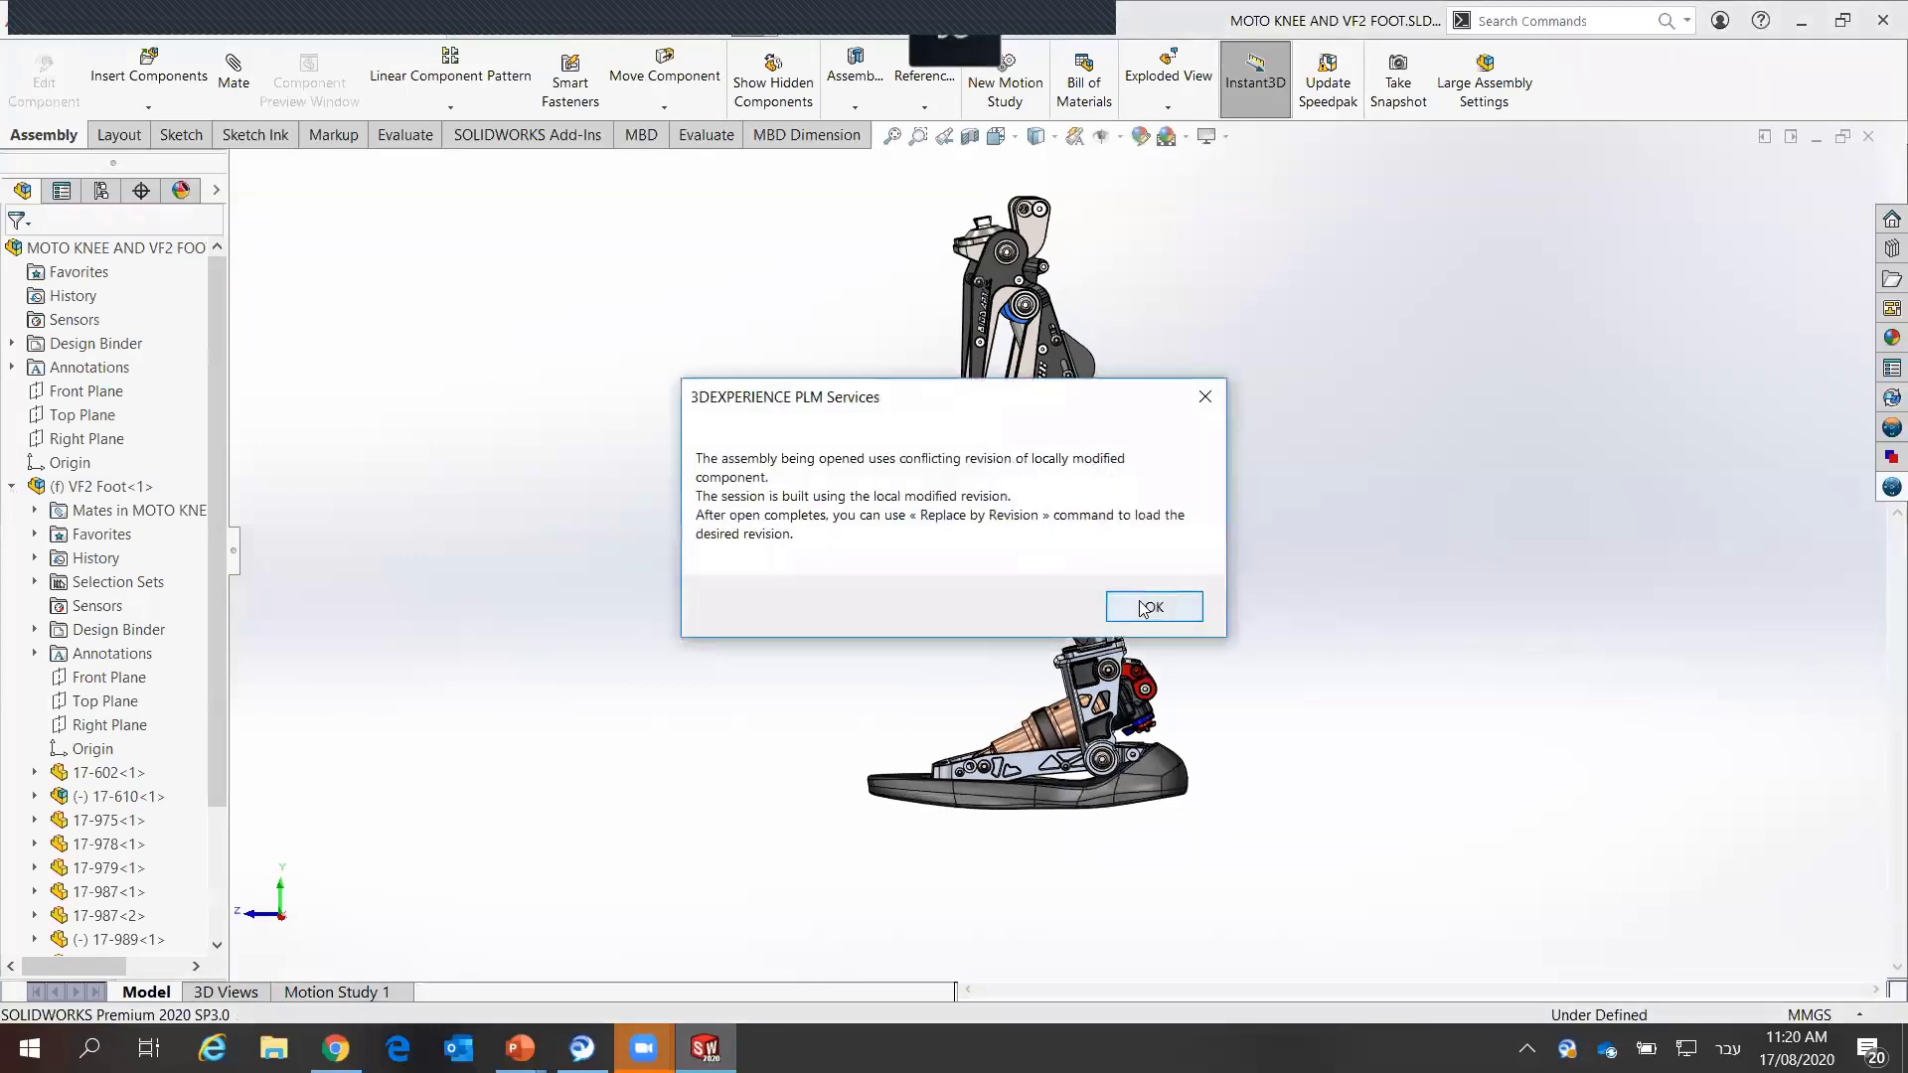
# Step: Dismiss the conflicting-revision notice and collapse the VF2 Foot branch in the FeatureManager tree
pyautogui.click(1143, 606)
pyautogui.click(11, 487)
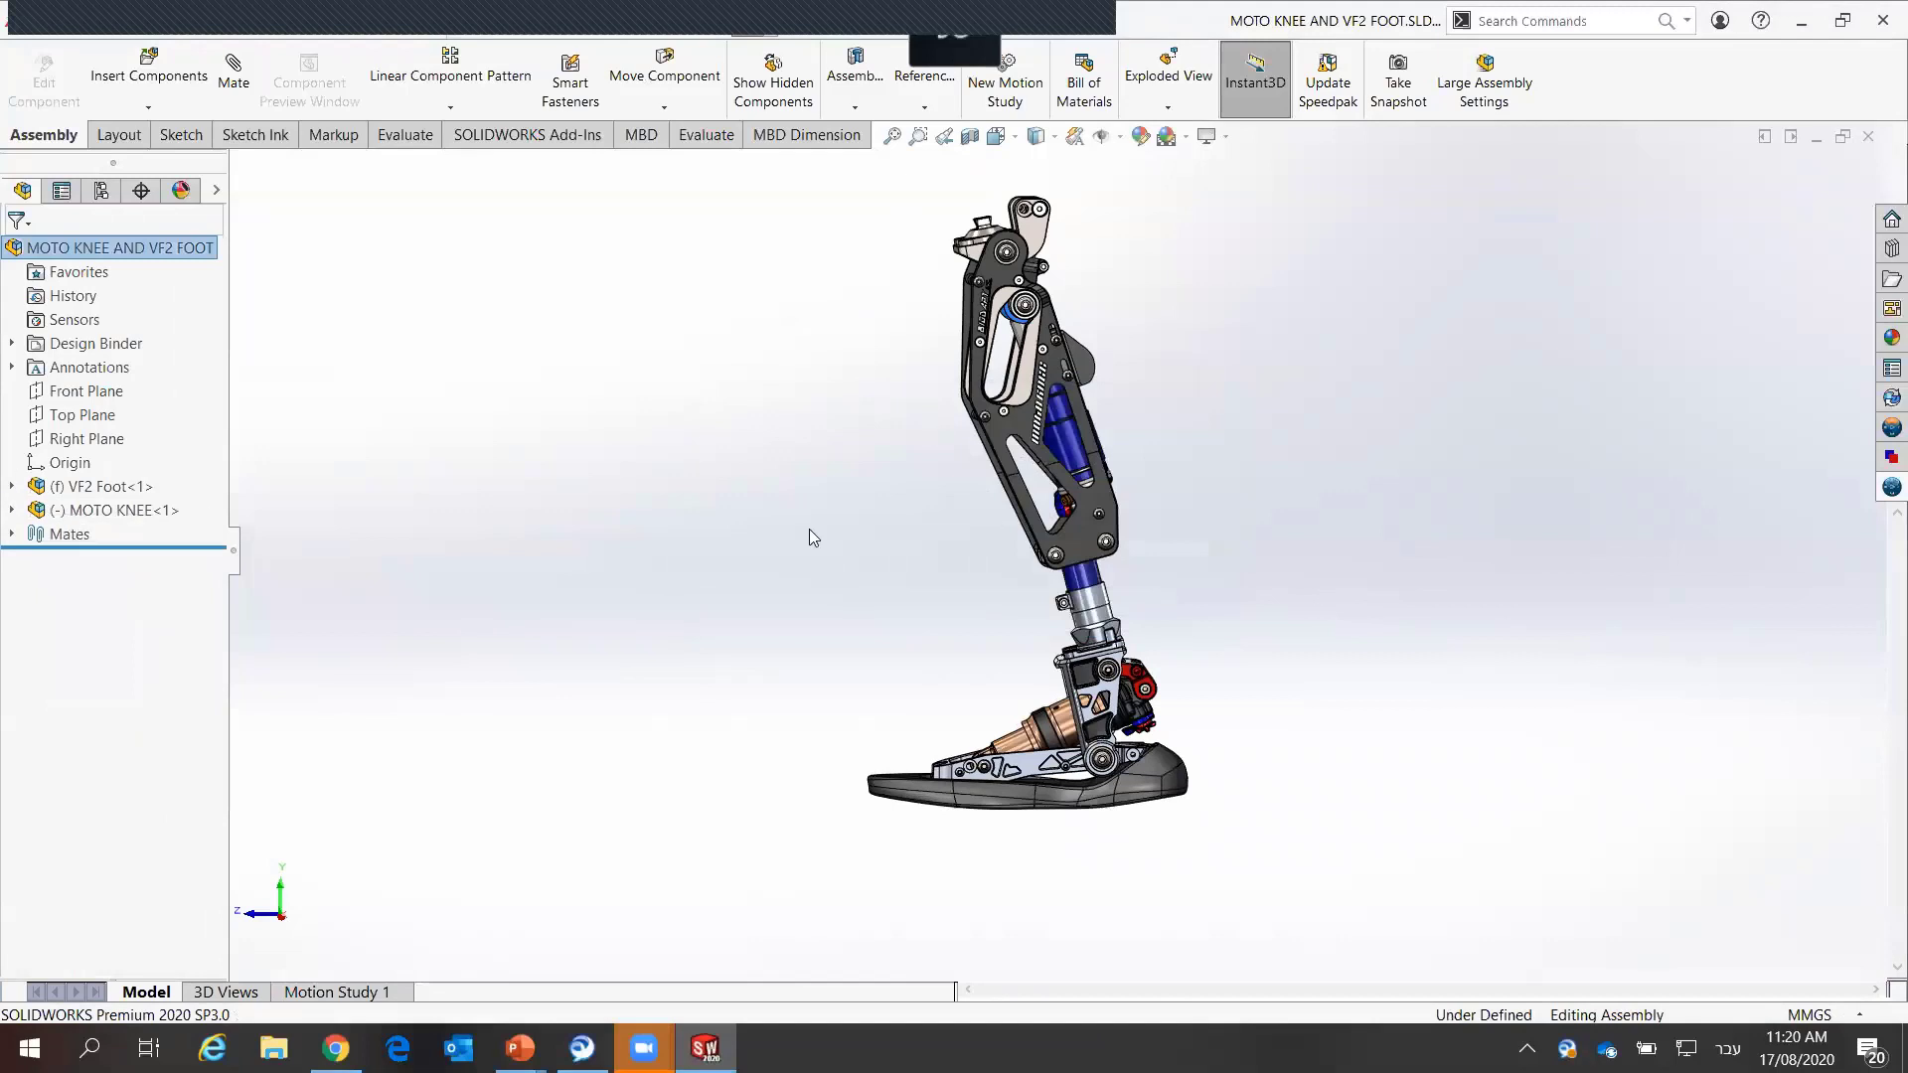
pyautogui.moveTo(809, 529)
pyautogui.mouseDown(button='middle')
pyautogui.moveTo(1166, 528)
pyautogui.moveTo(924, 537)
pyautogui.moveTo(1797, 400)
pyautogui.mouseUp(button='middle')
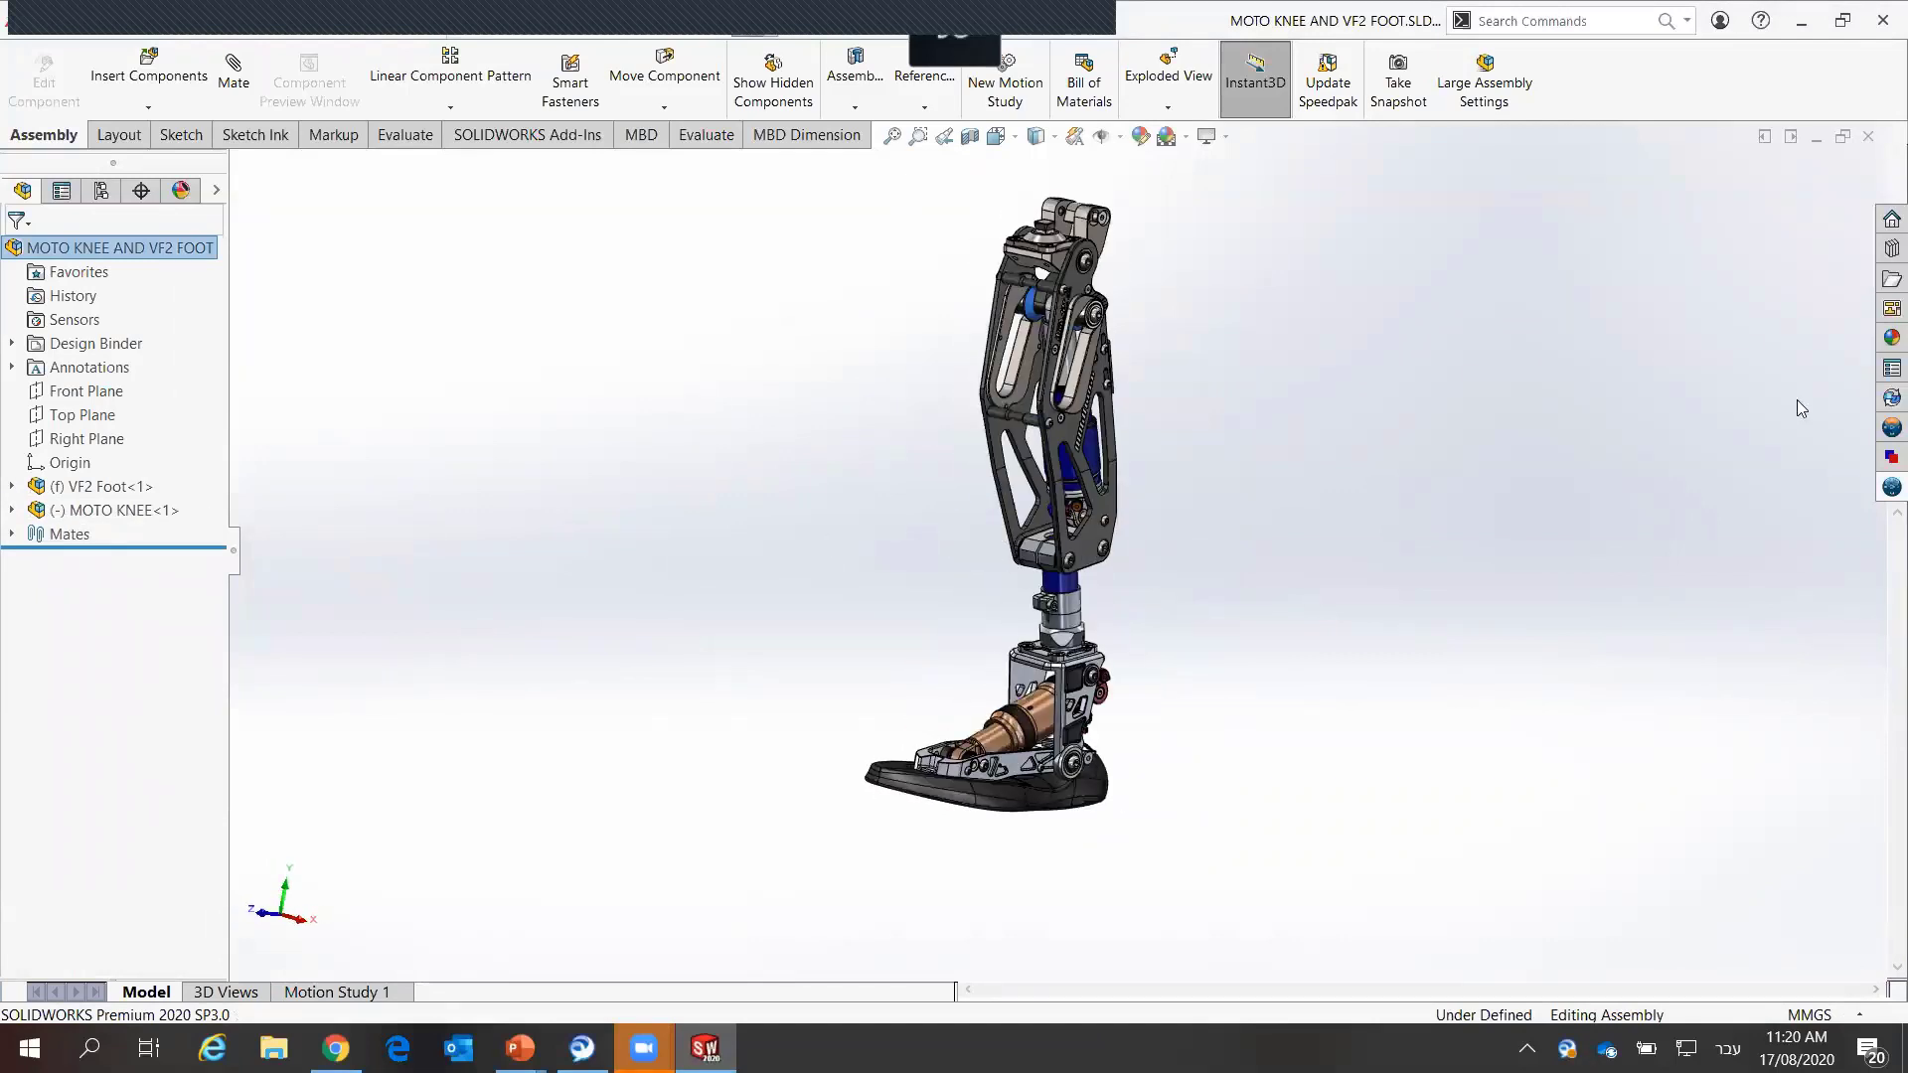
# Step: Review the assembly's parts in the MySession list, widening it to see more columns
pyautogui.click(1890, 425)
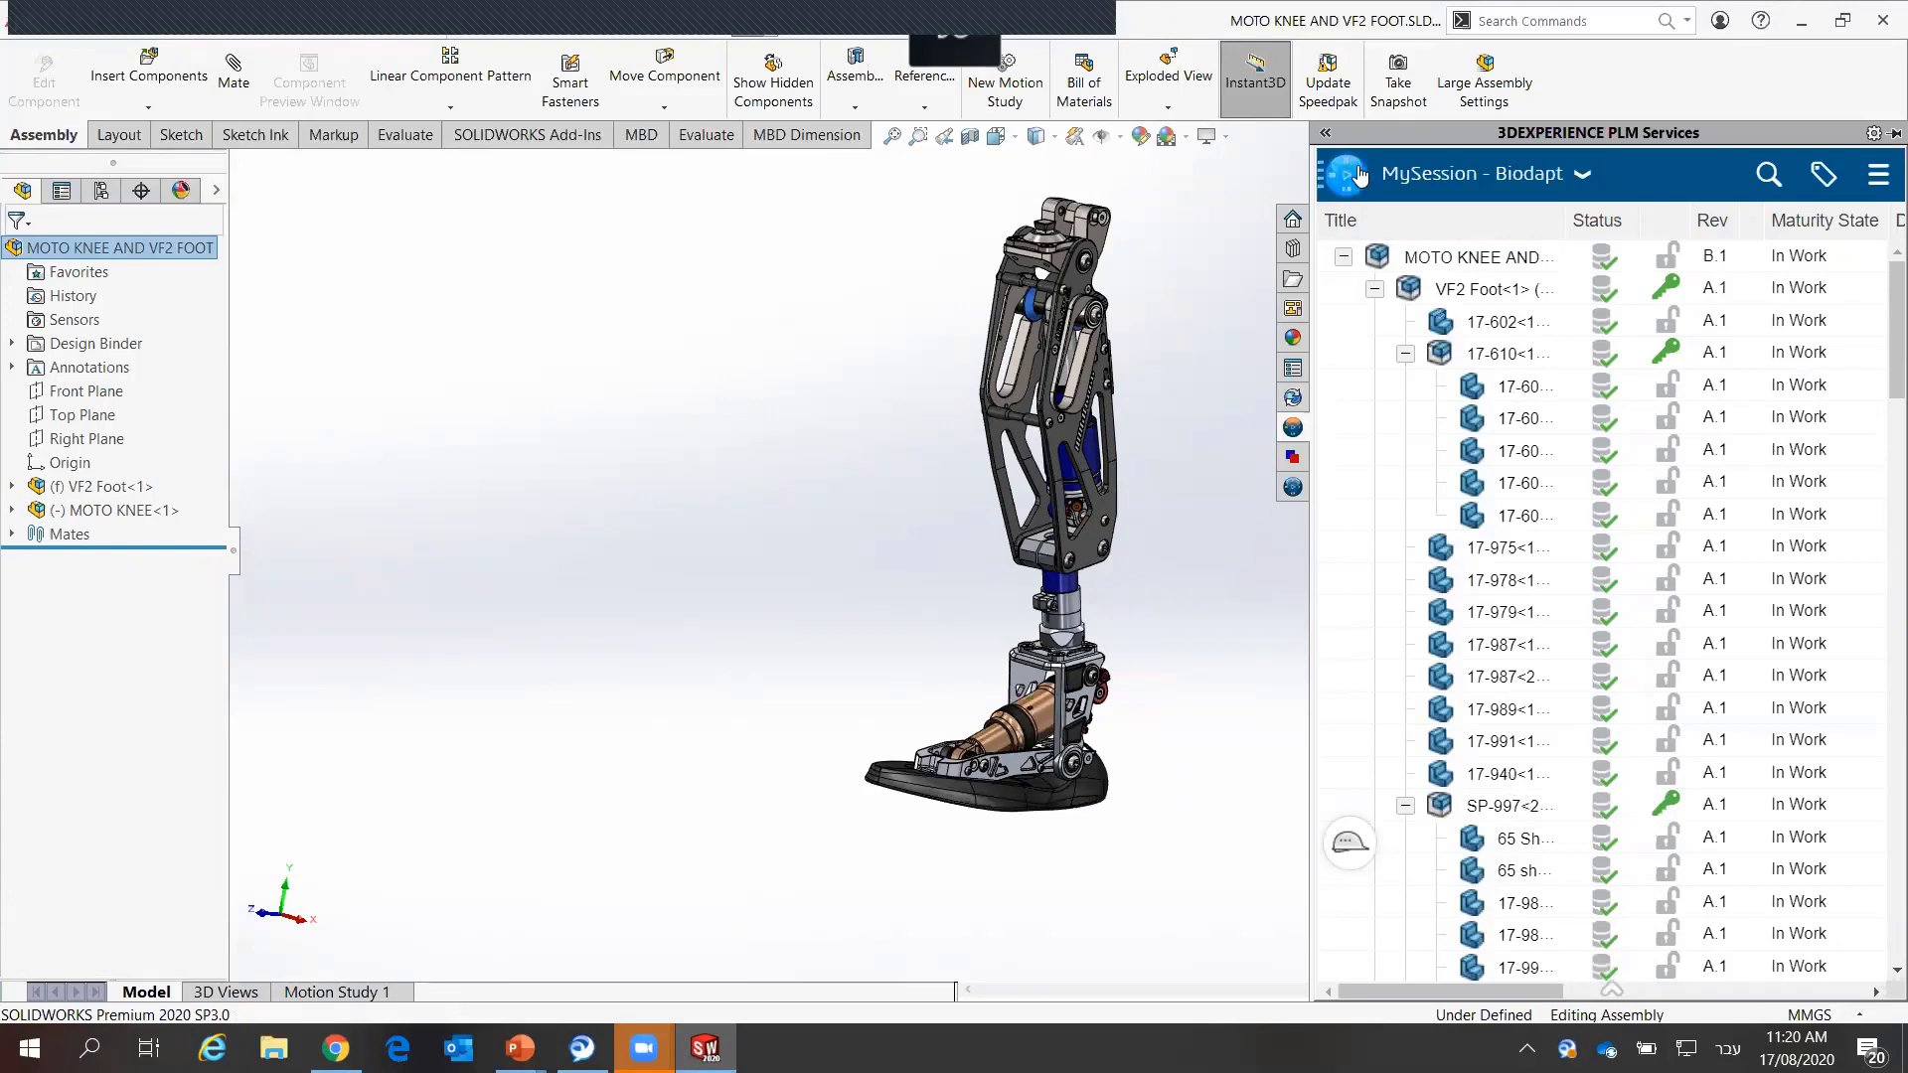
pyautogui.click(1324, 135)
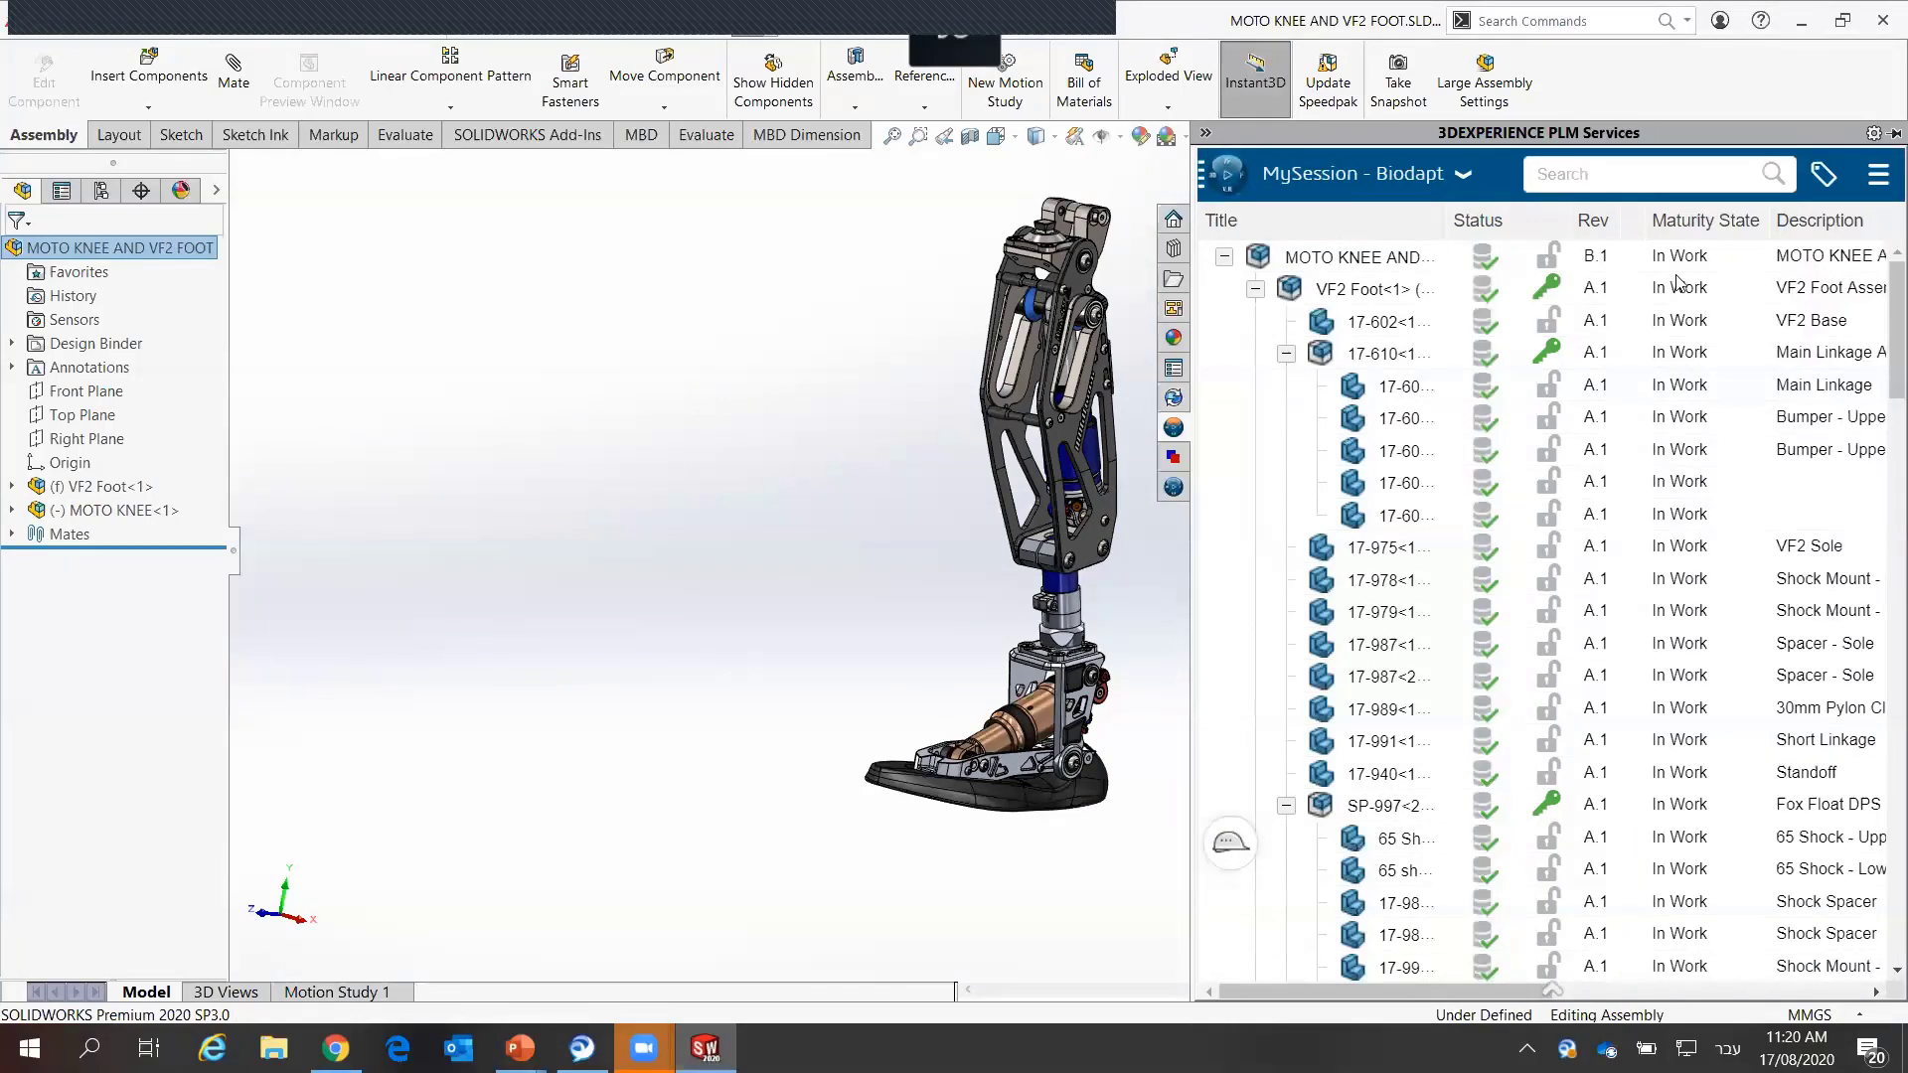
pyautogui.moveTo(1495, 991)
pyautogui.mouseDown()
pyautogui.moveTo(1612, 993)
pyautogui.moveTo(1462, 992)
pyautogui.mouseUp()
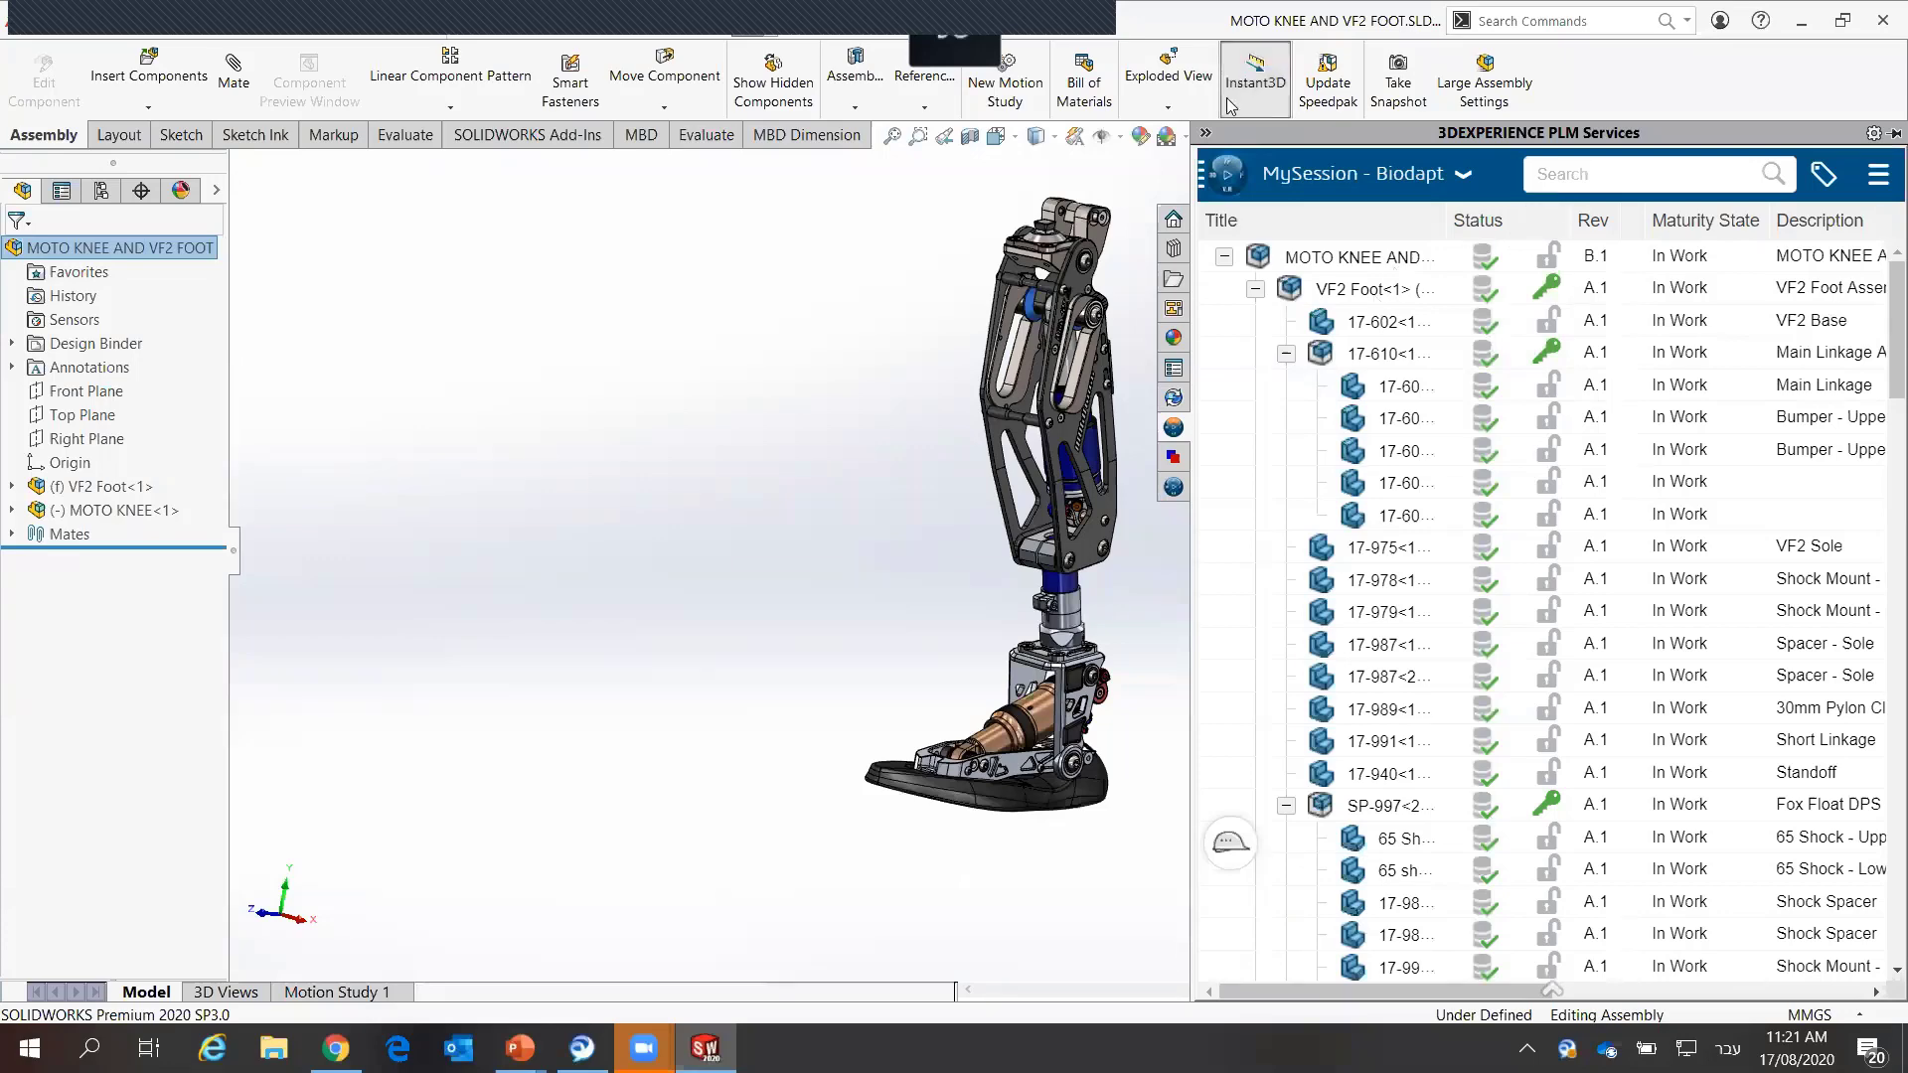
pyautogui.click(1207, 134)
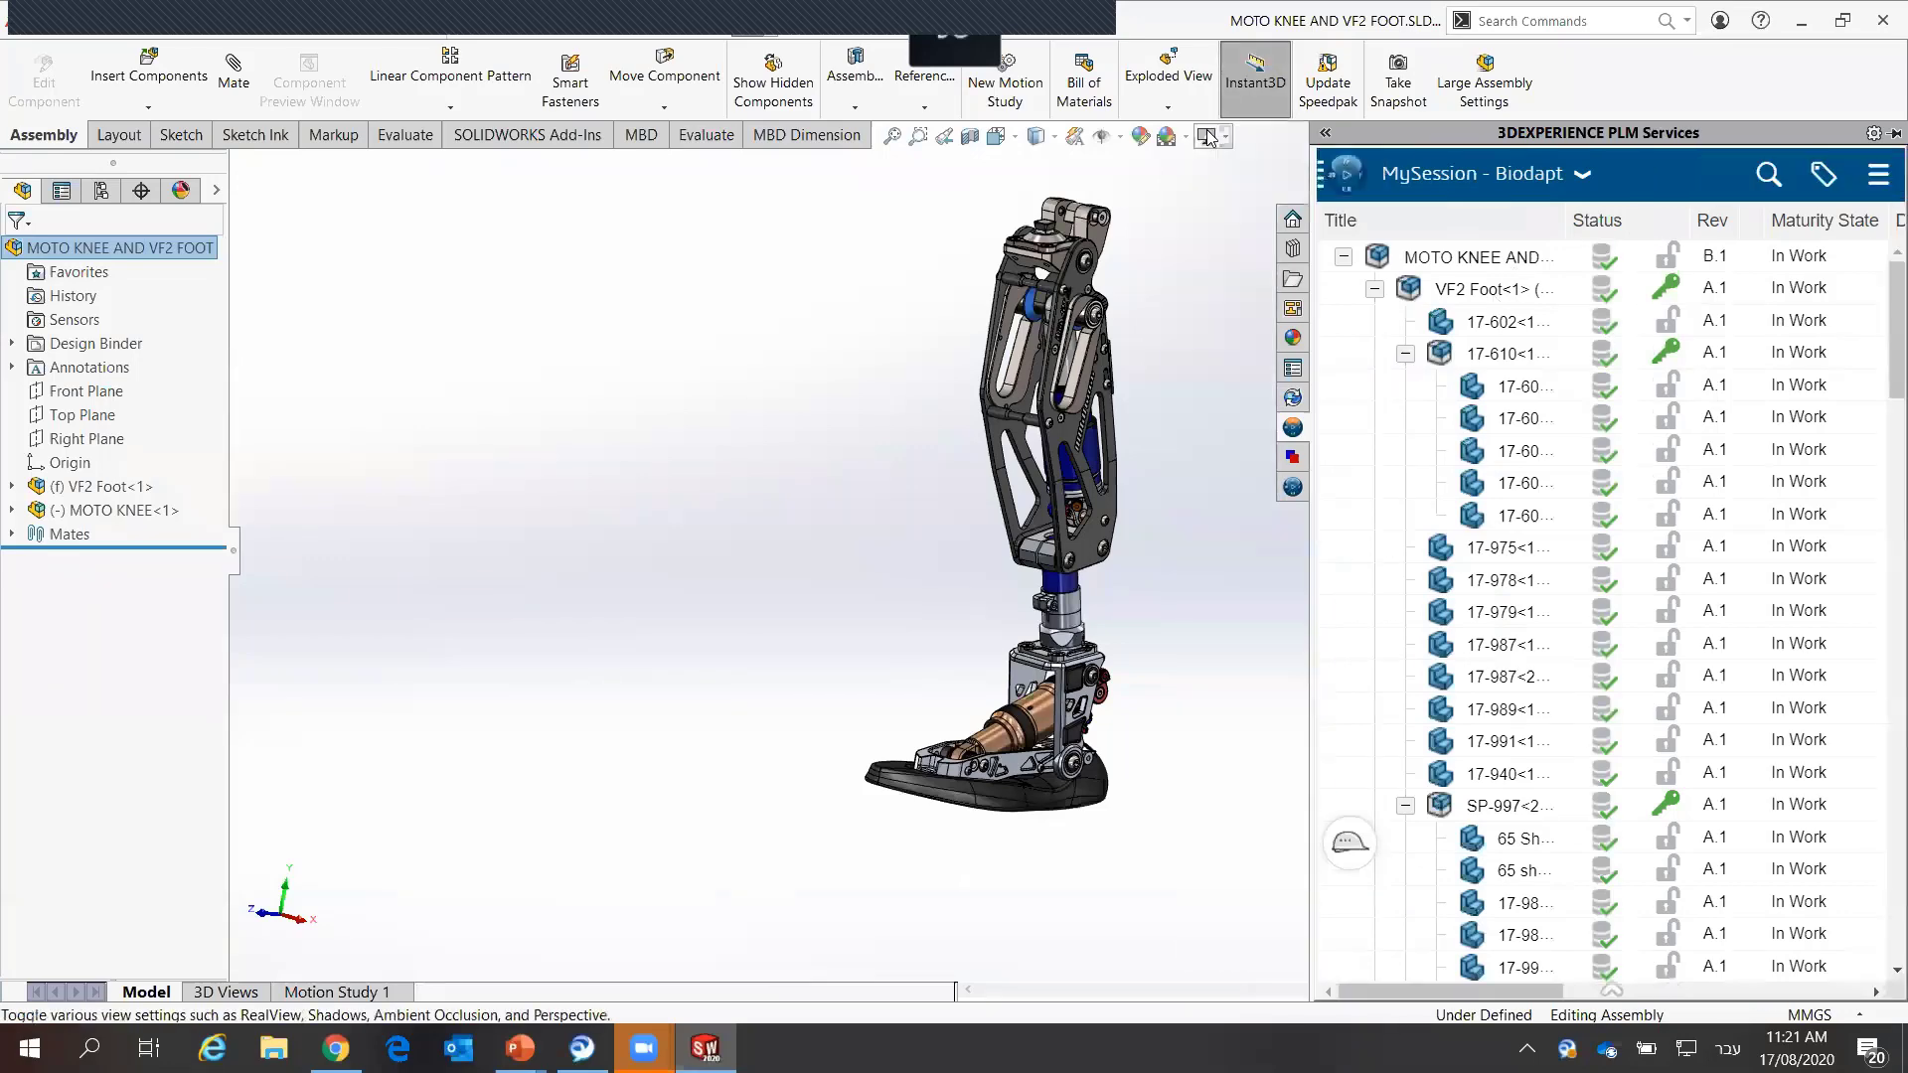
pyautogui.moveTo(1184, 473)
pyautogui.mouseDown(button='middle')
pyautogui.moveTo(1185, 498)
pyautogui.moveTo(1200, 477)
pyautogui.moveTo(1049, 536)
pyautogui.mouseUp(button='middle')
pyautogui.scroll(2, 1143, 566)
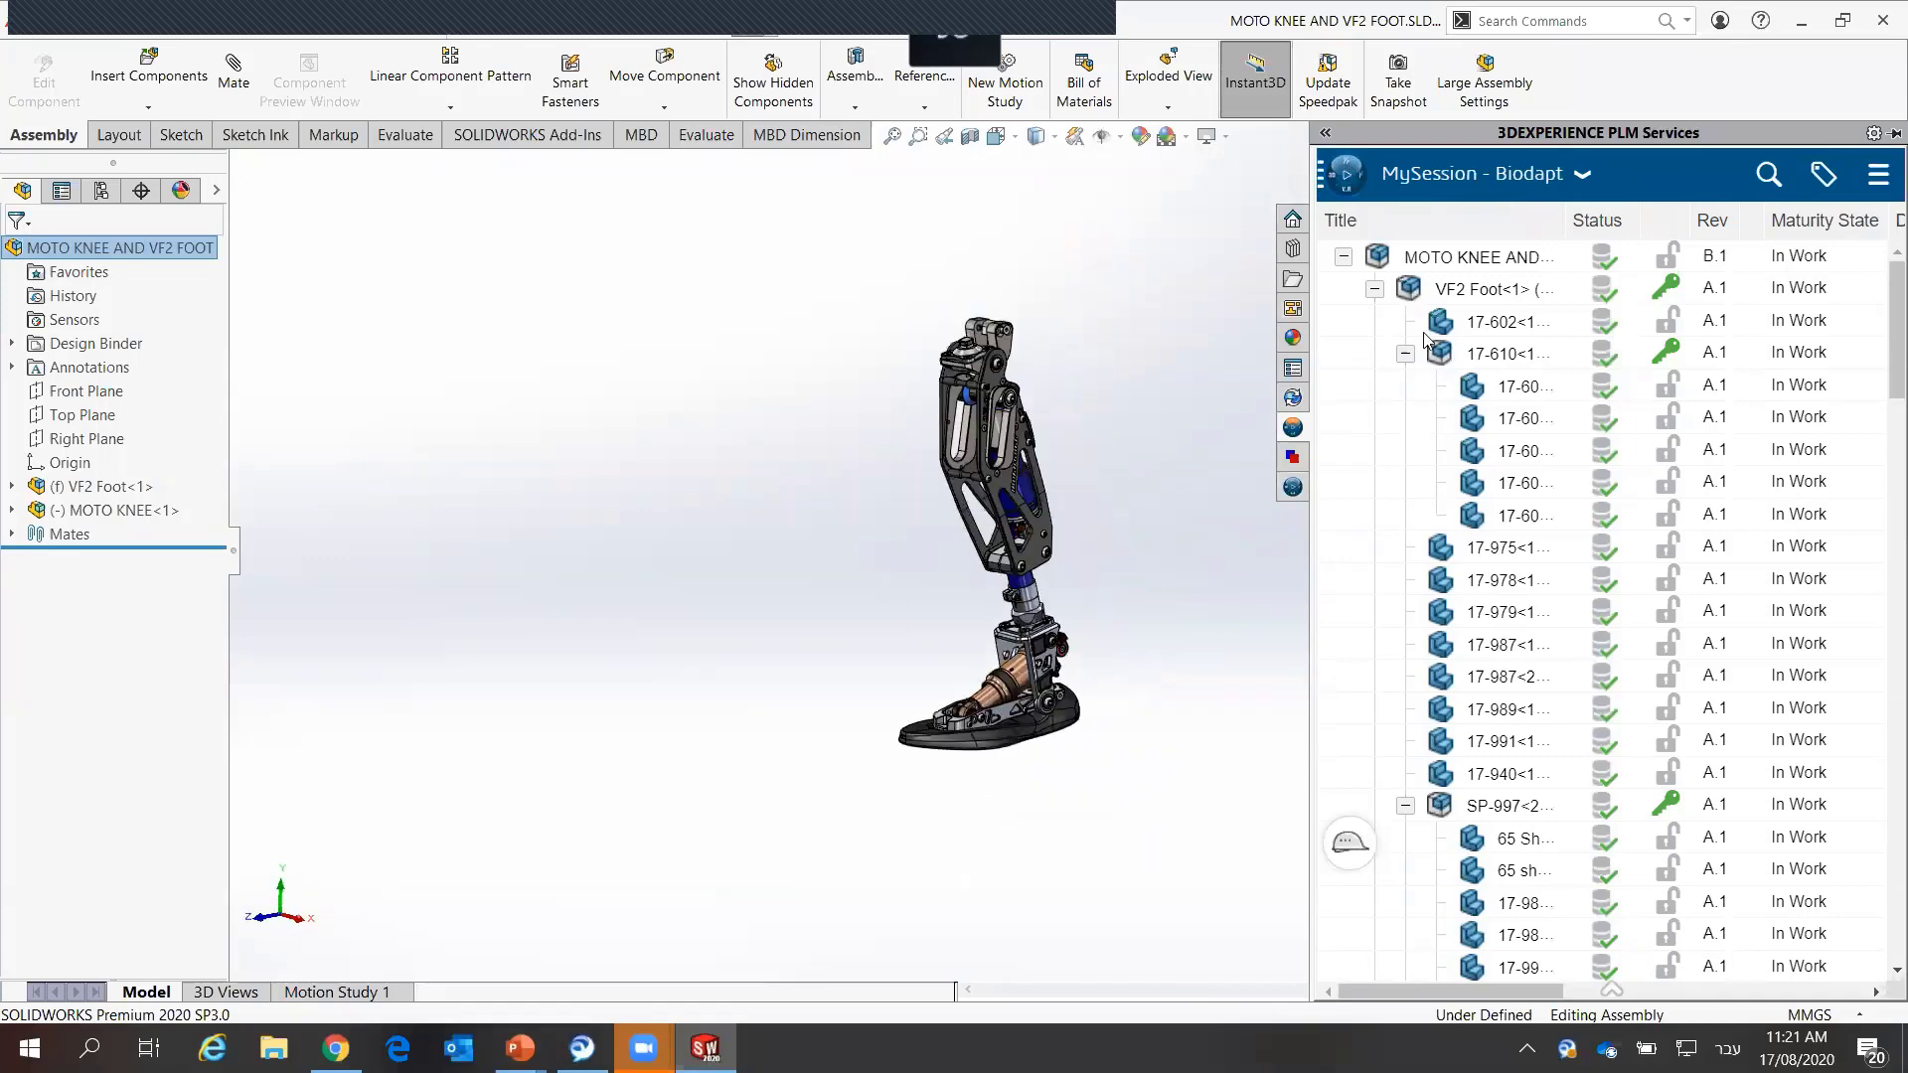
pyautogui.scroll(-2, 1048, 558)
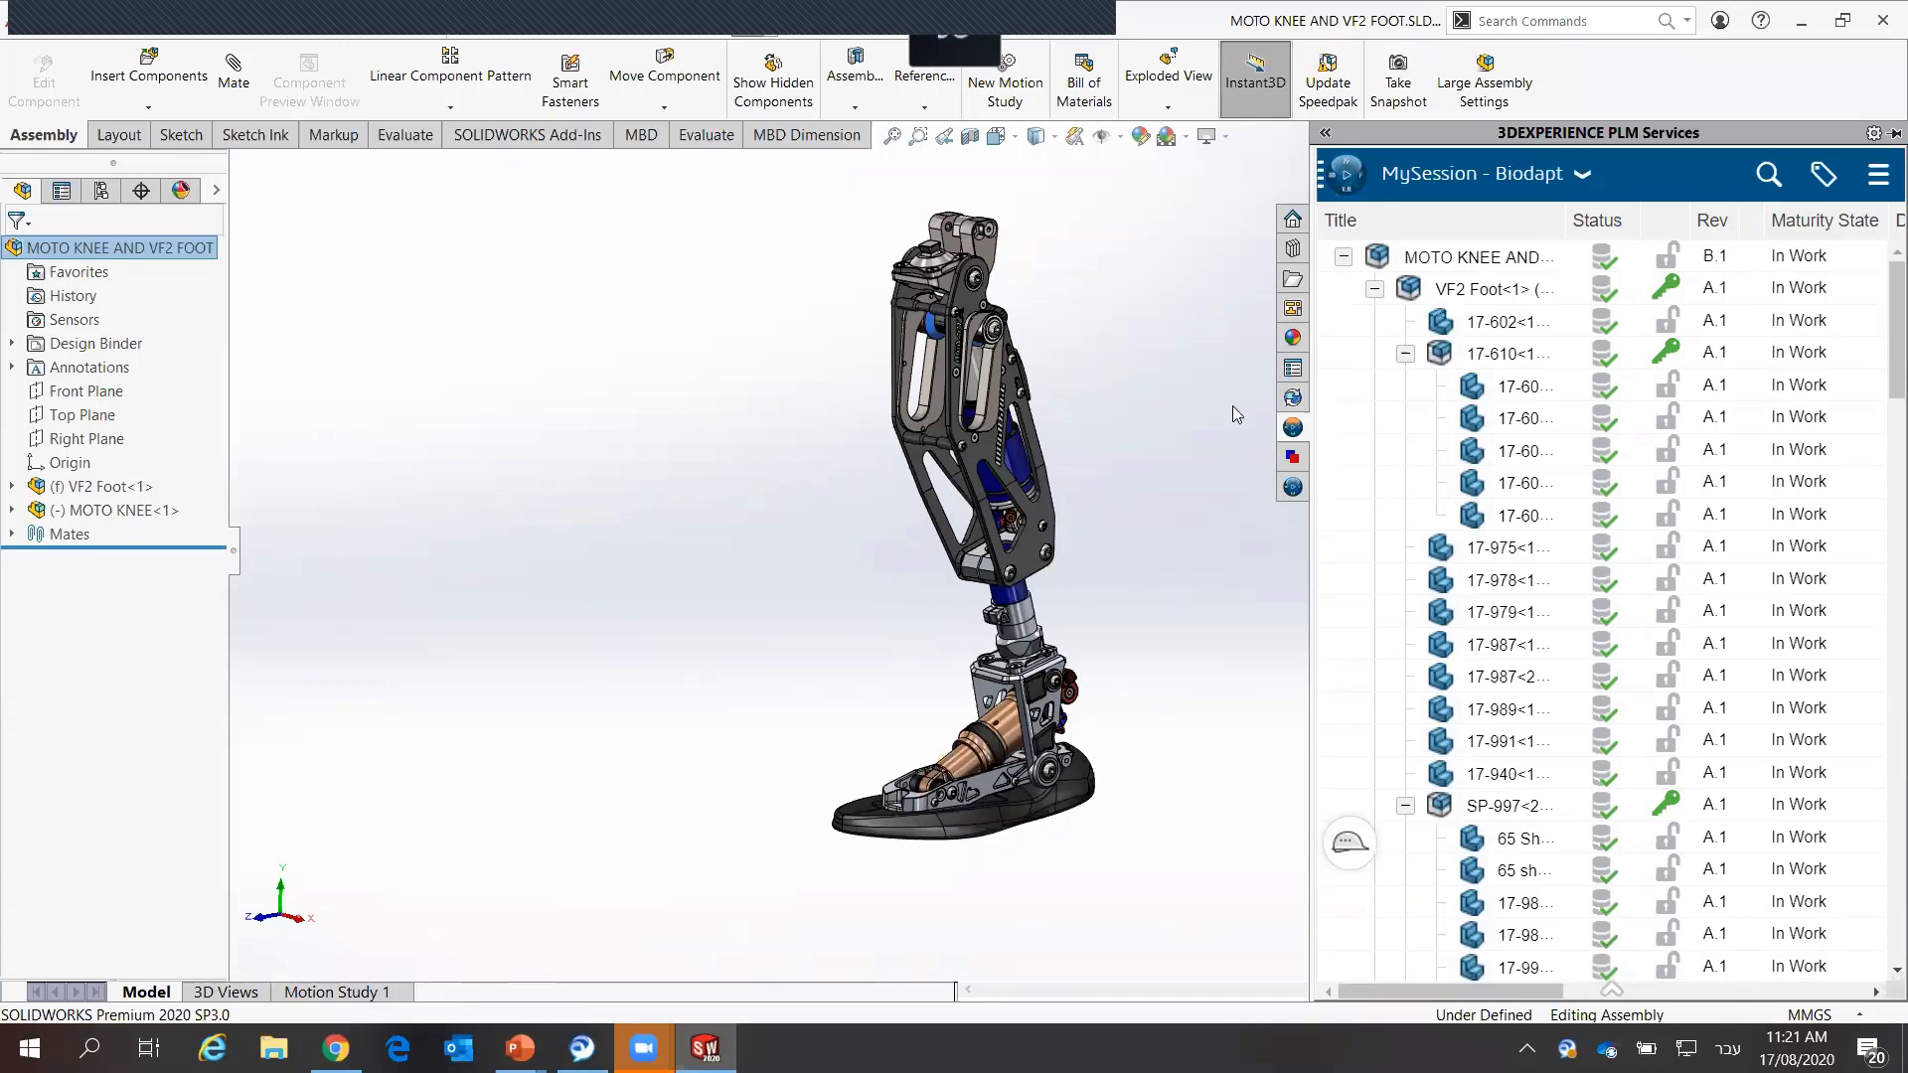
# Step: Close the MySession pane and orbit the knee-and-foot model back into view
pyautogui.click(1118, 216)
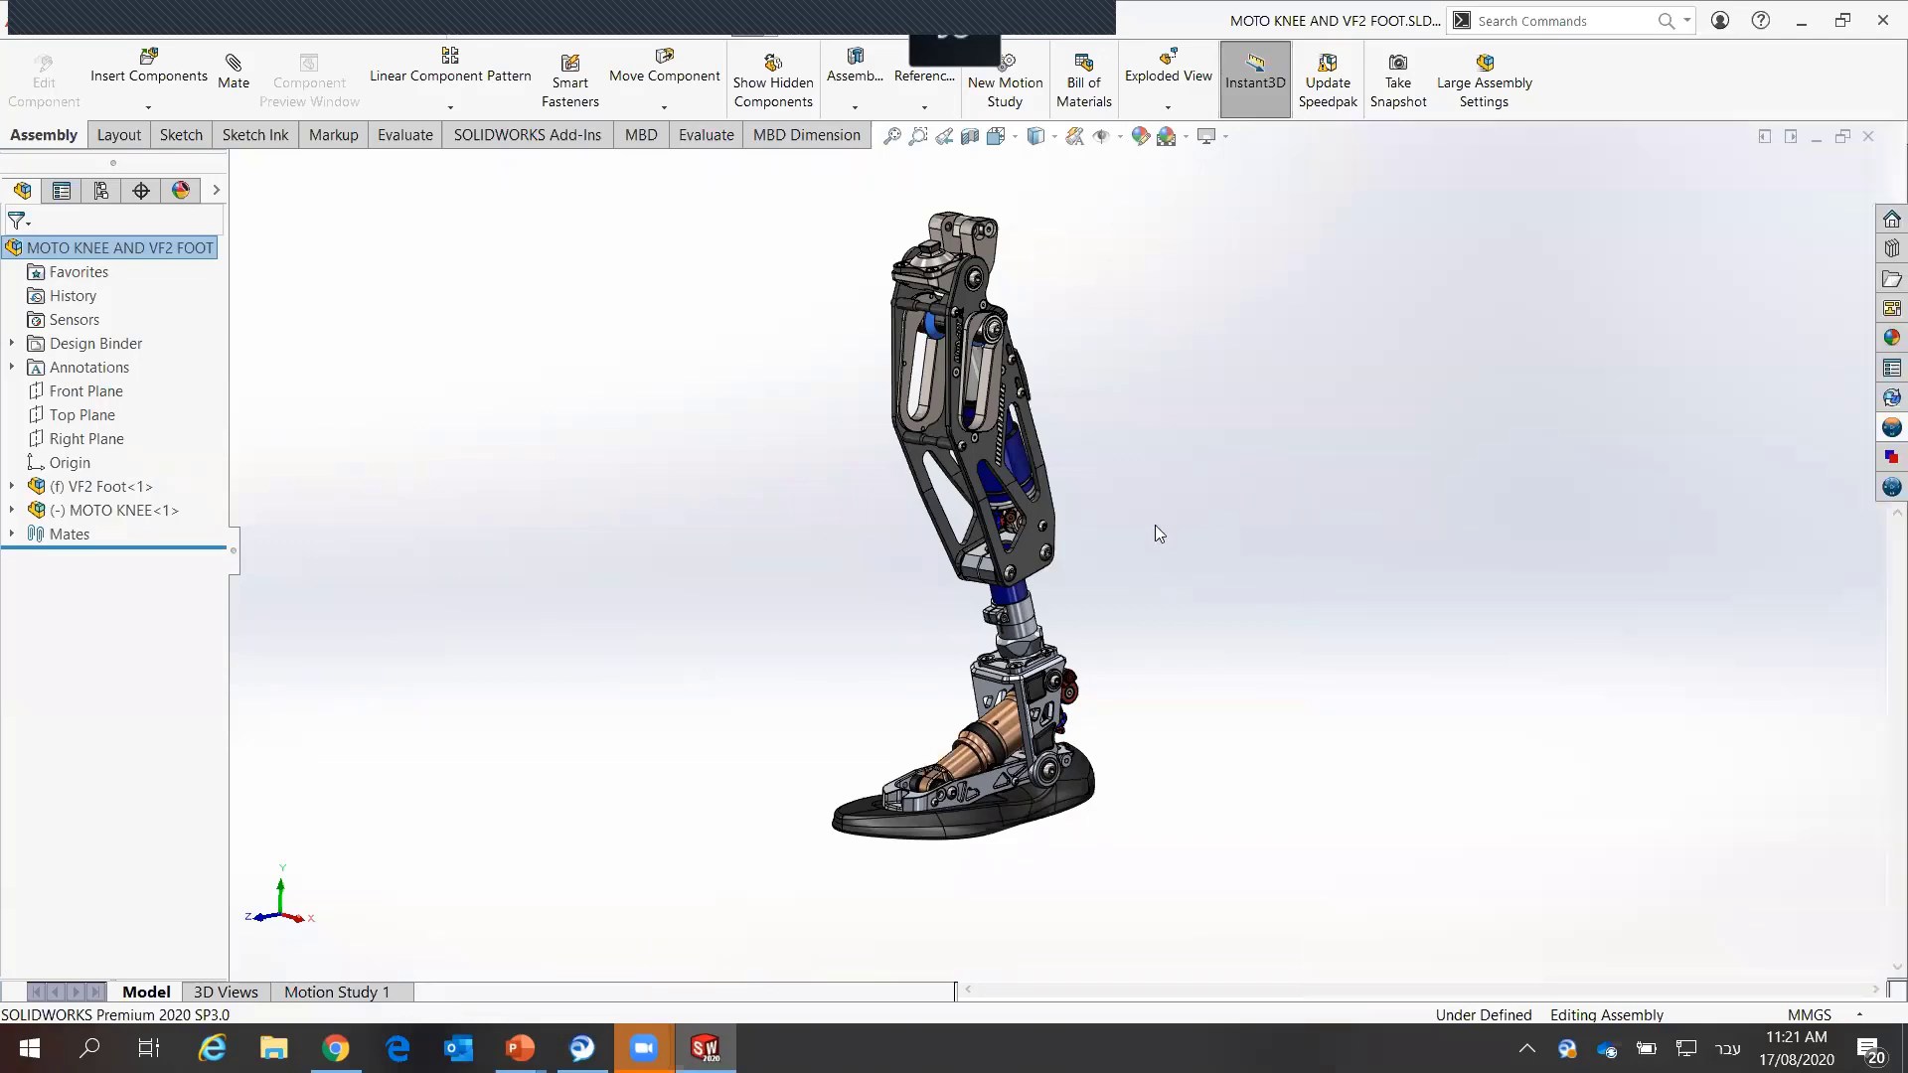
pyautogui.moveTo(1155, 525); pyautogui.dragTo(1153, 636, button='middle')
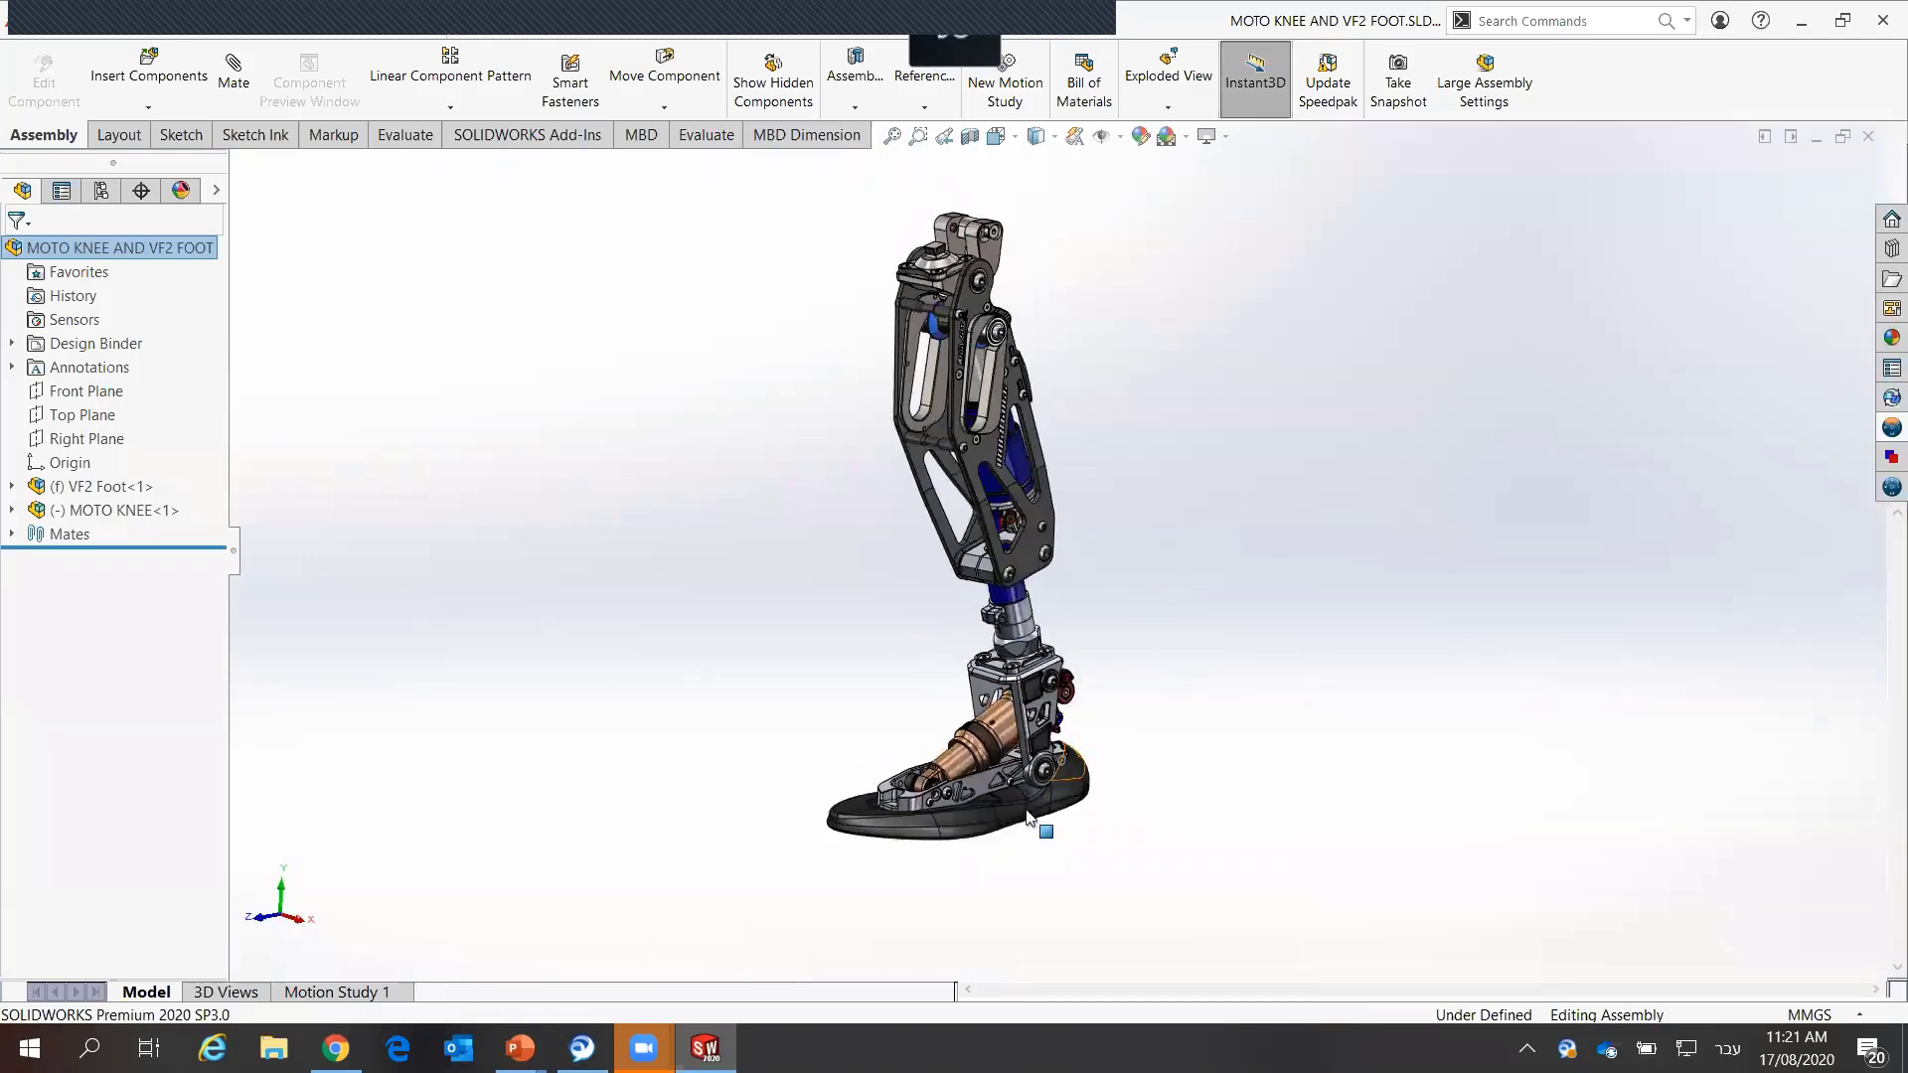
pyautogui.scroll(-3, 1029, 817)
pyautogui.scroll(-3, 1029, 817)
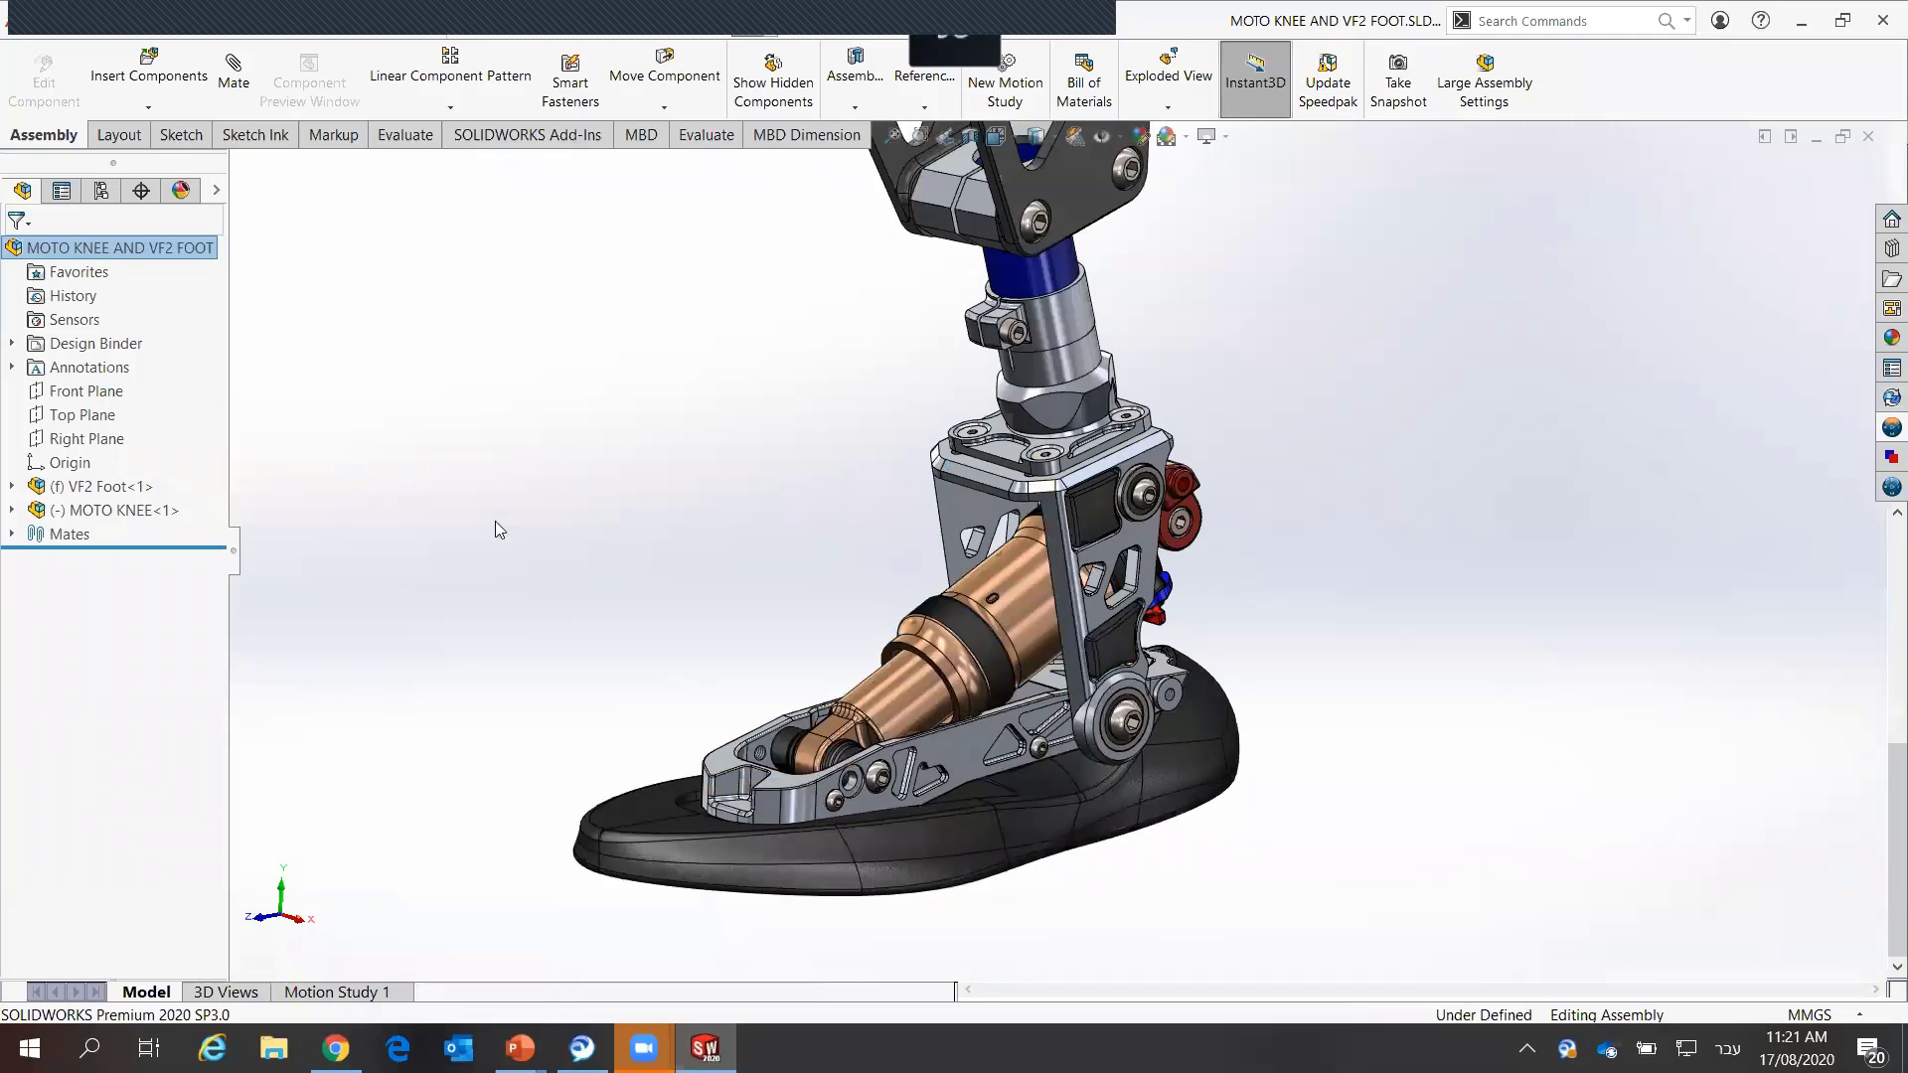
# Step: Maximize the 3DEXPERIENCE dashboard and open the Design Cover task on the Design tab
pyautogui.click(336, 1049)
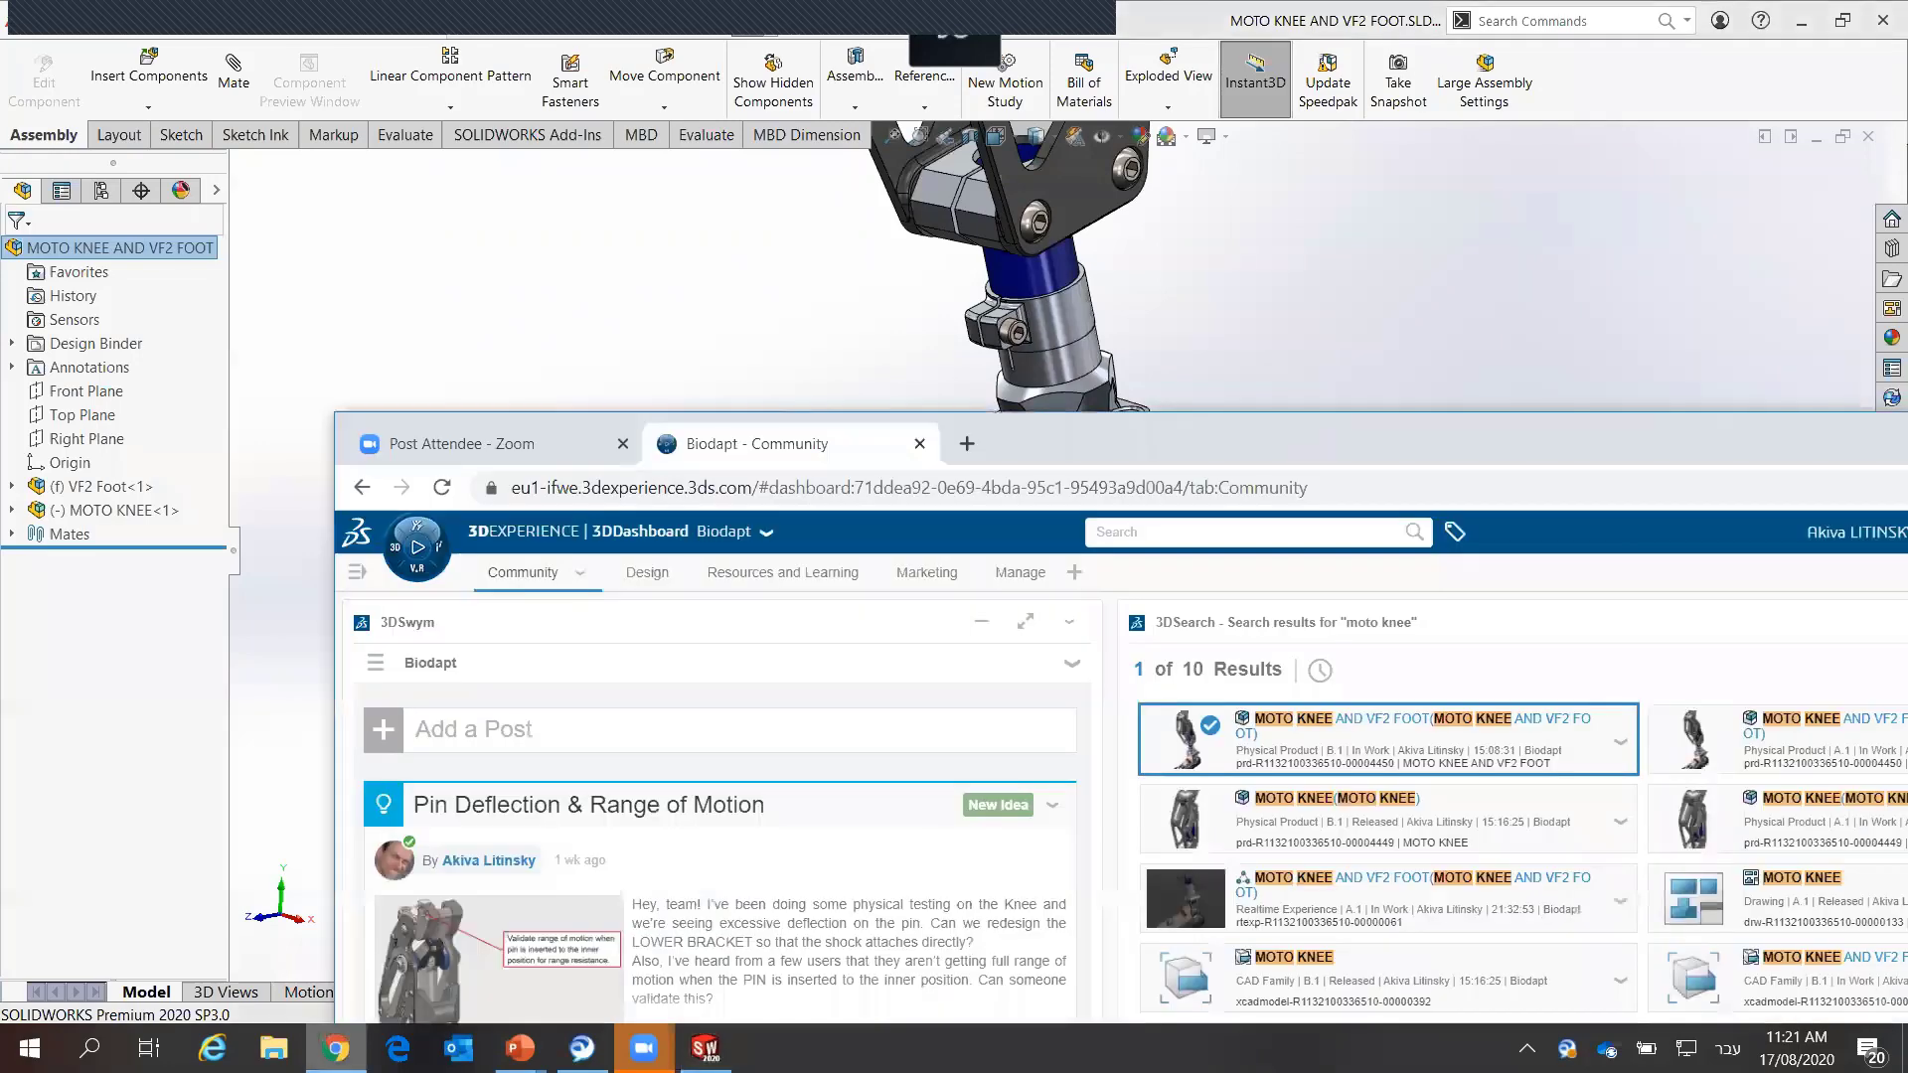
pyautogui.doubleClick(1248, 437)
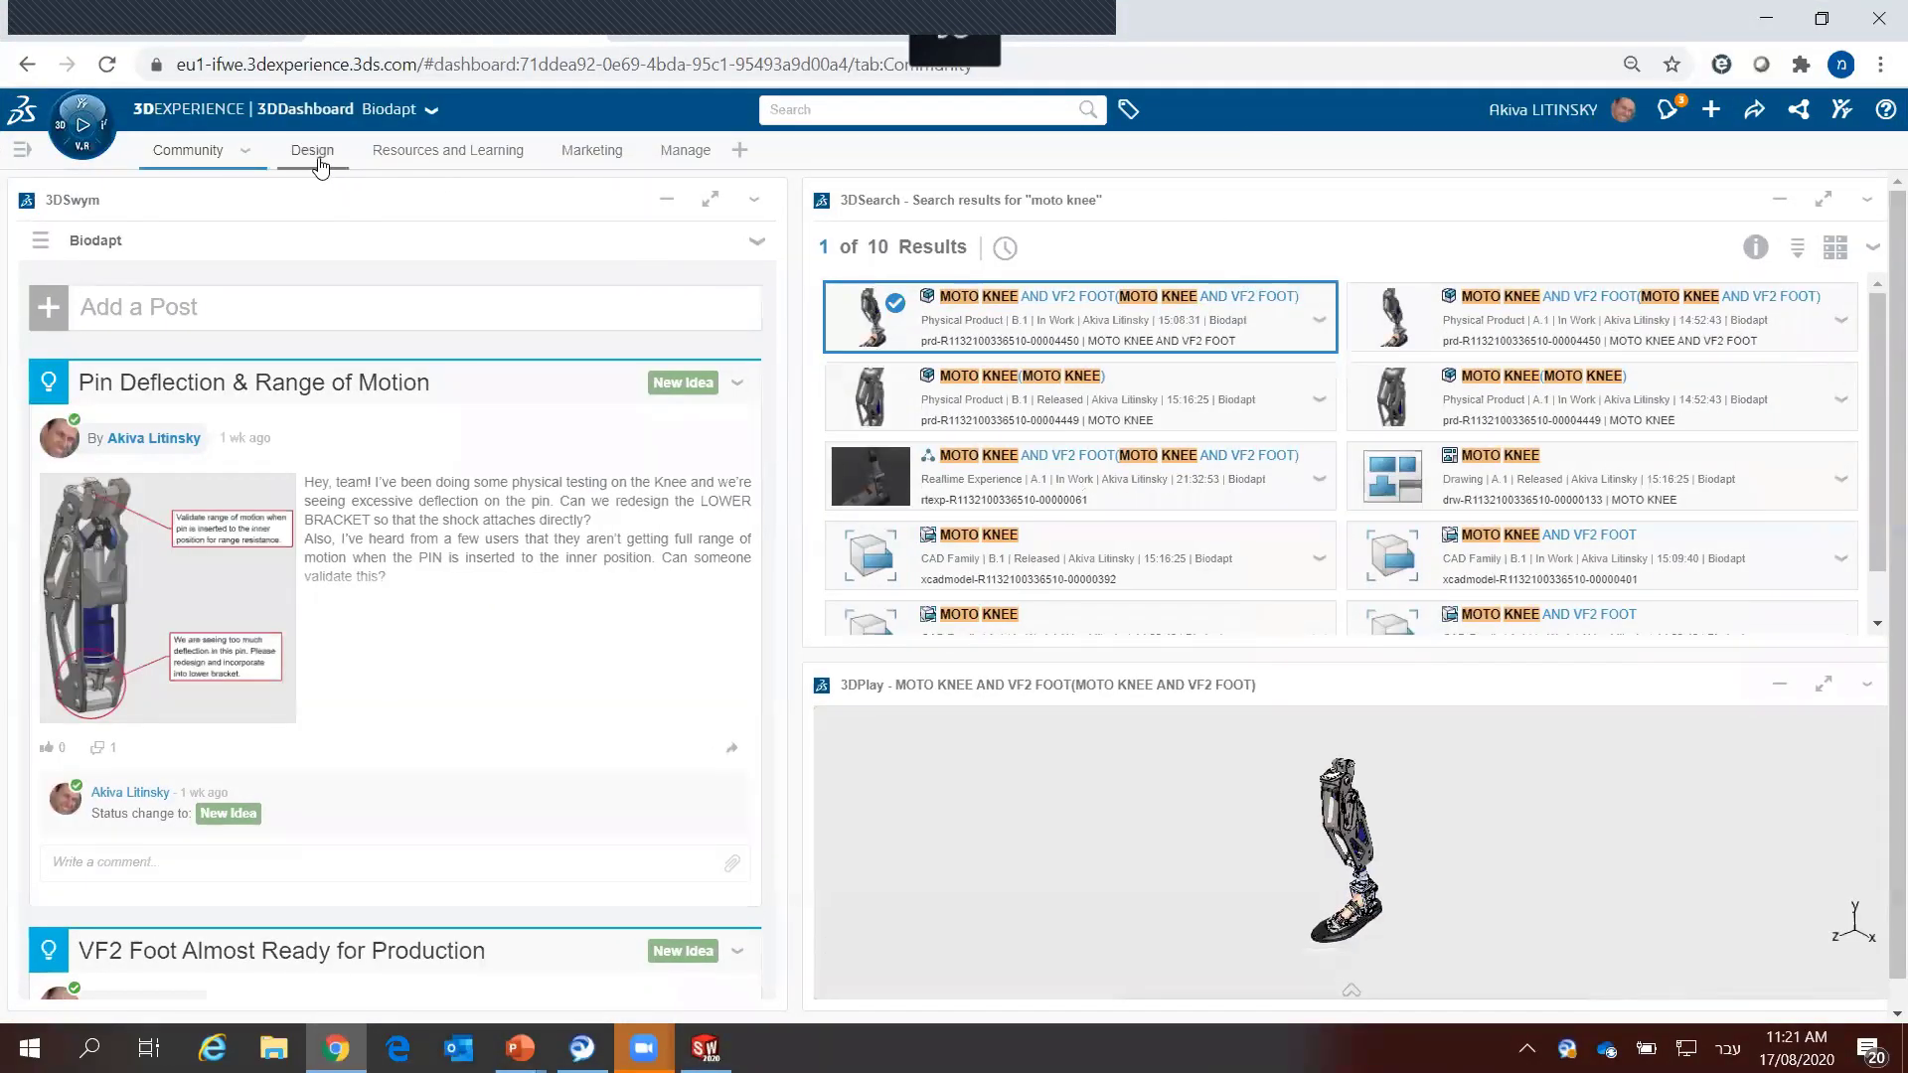
pyautogui.click(312, 150)
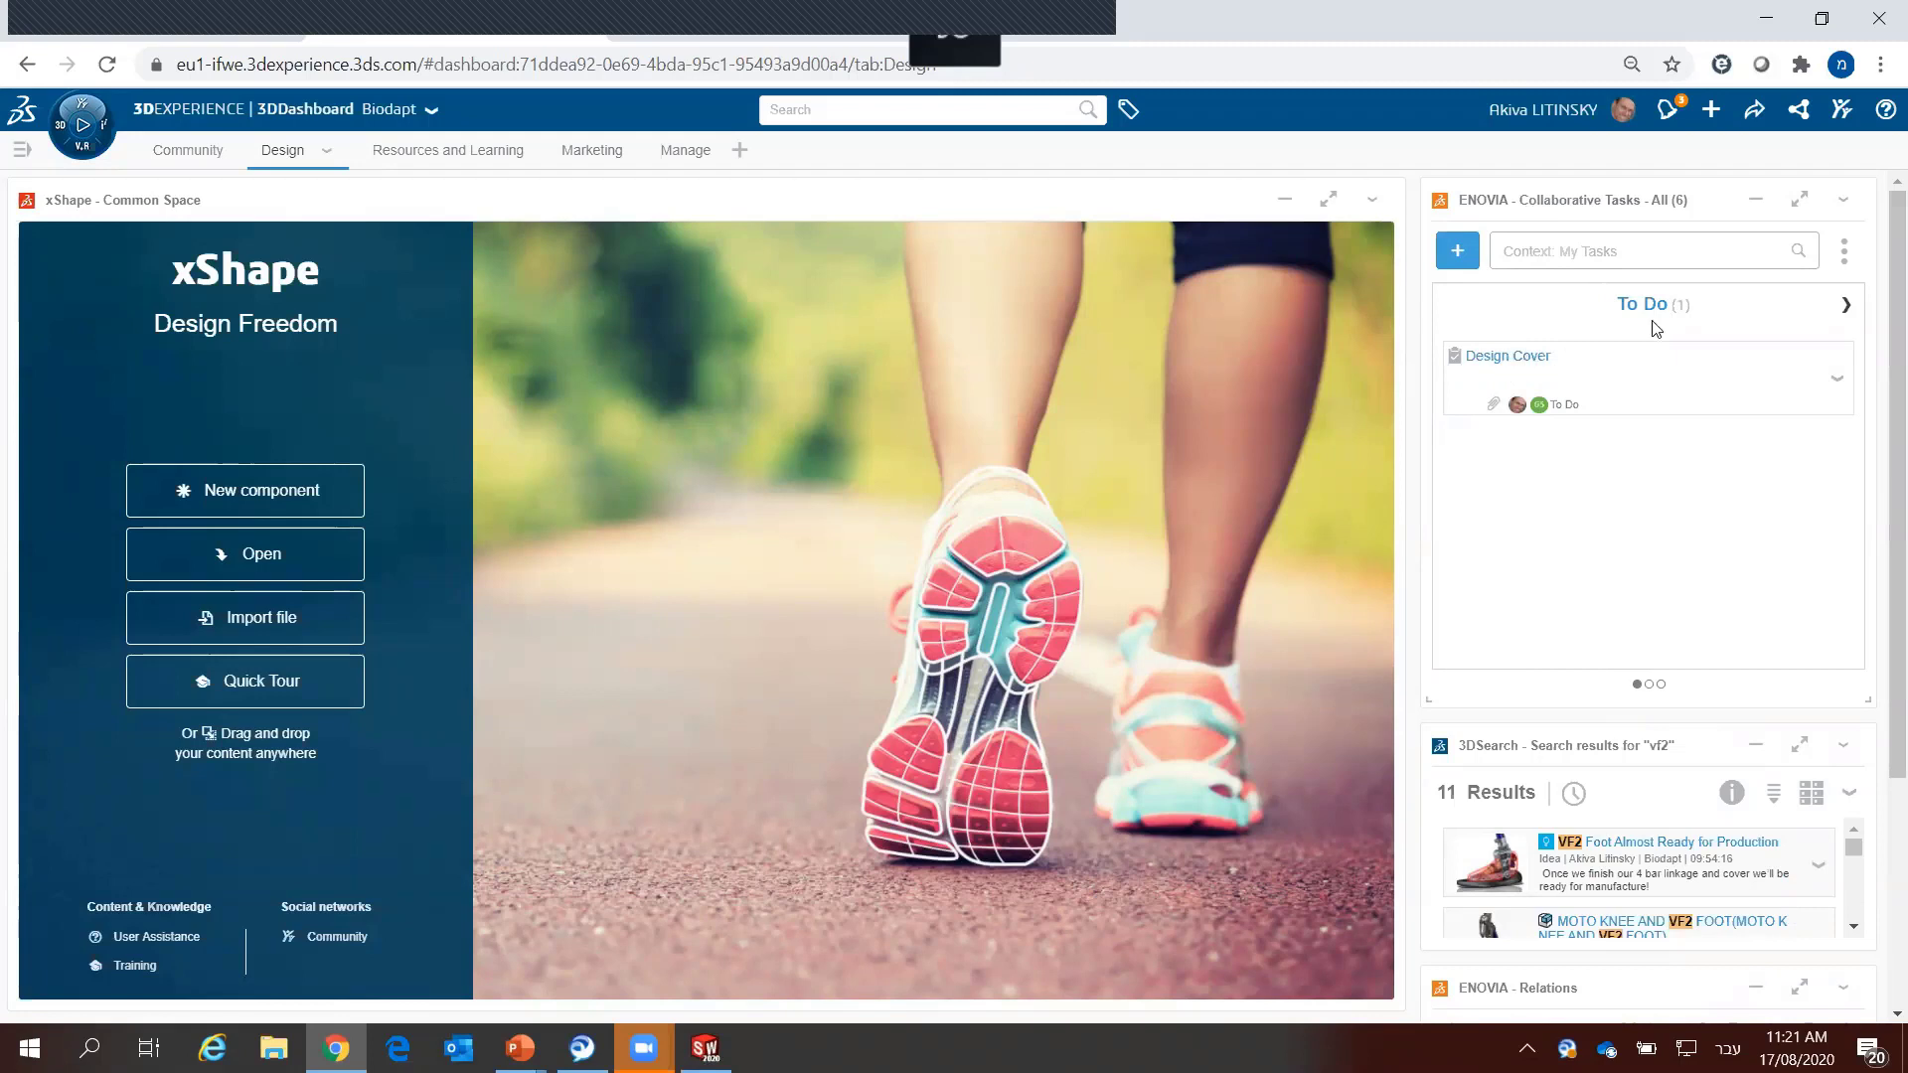
pyautogui.click(1527, 360)
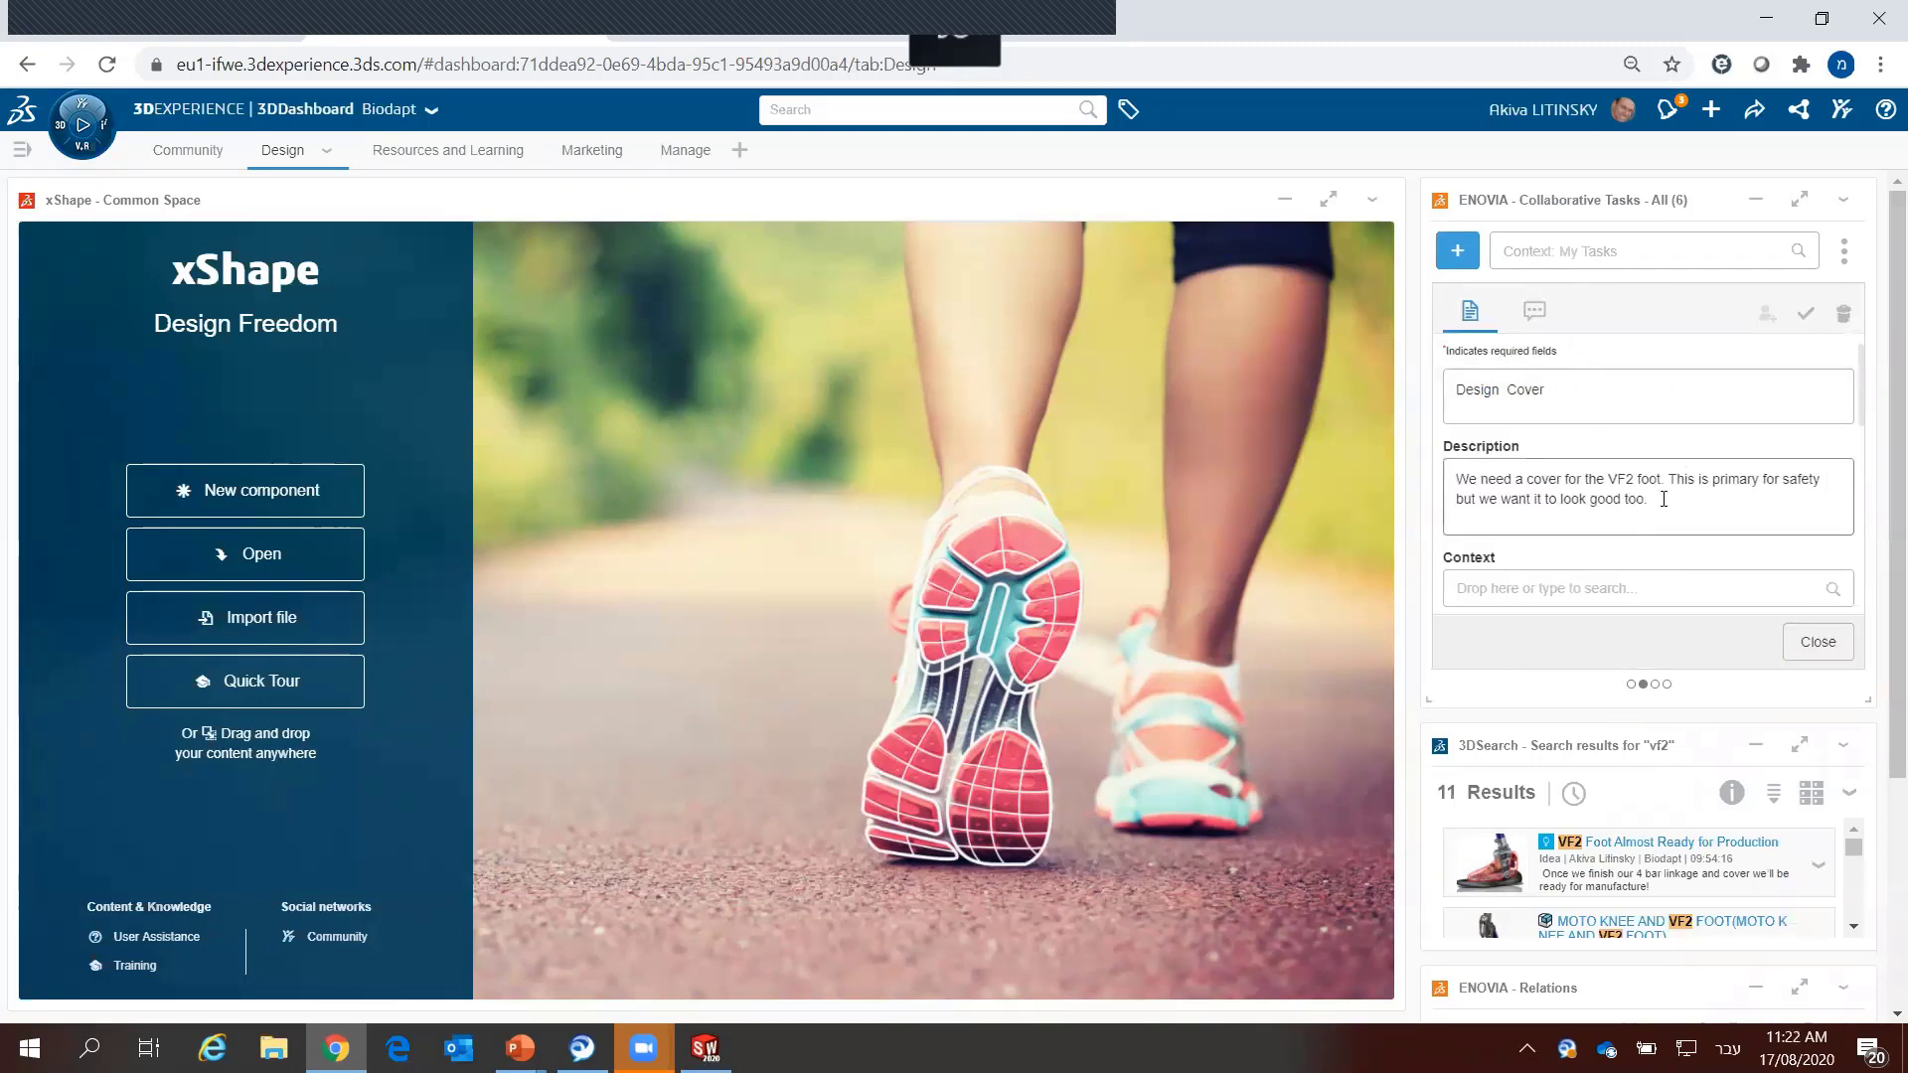
# Step: Review the Design Cover description, assignees and VF2 Foot attachment, then scroll back up
pyautogui.moveTo(1663, 499); pyautogui.dragTo(1435, 481)
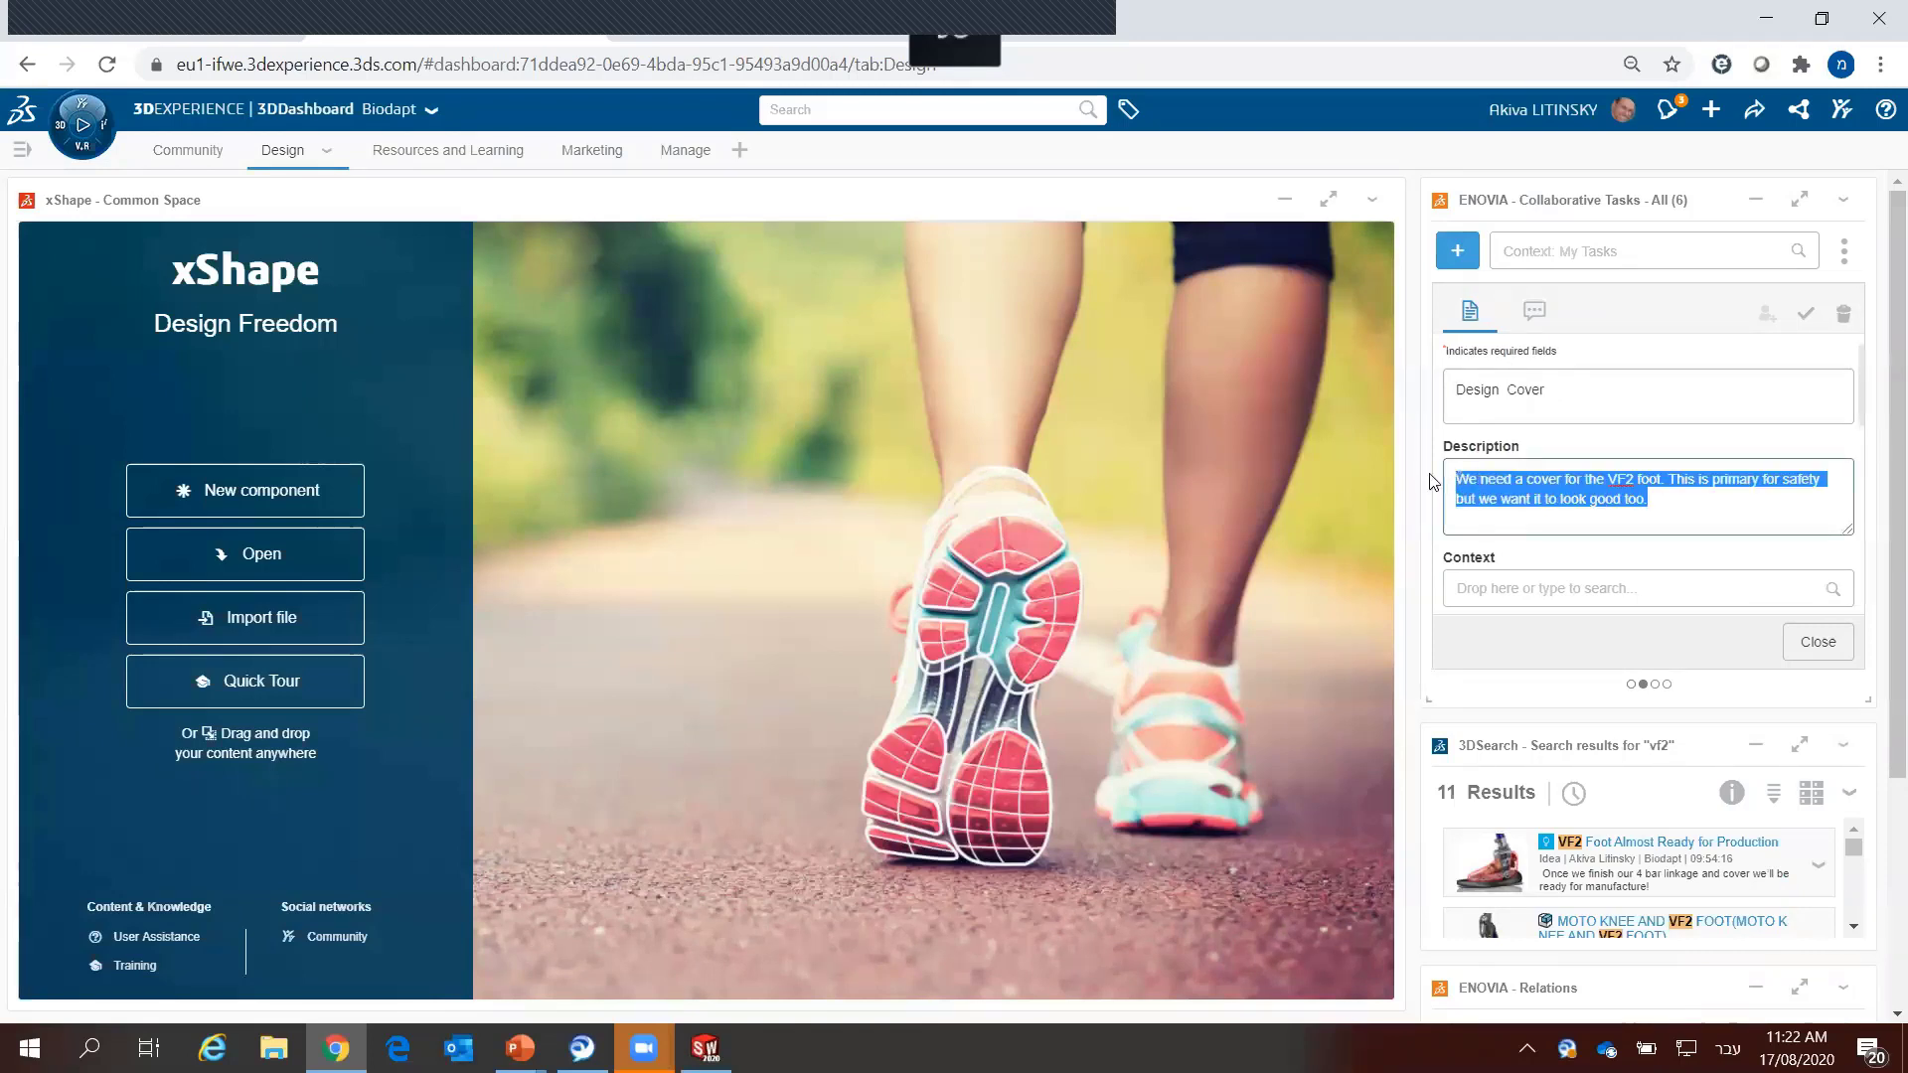
pyautogui.click(1652, 499)
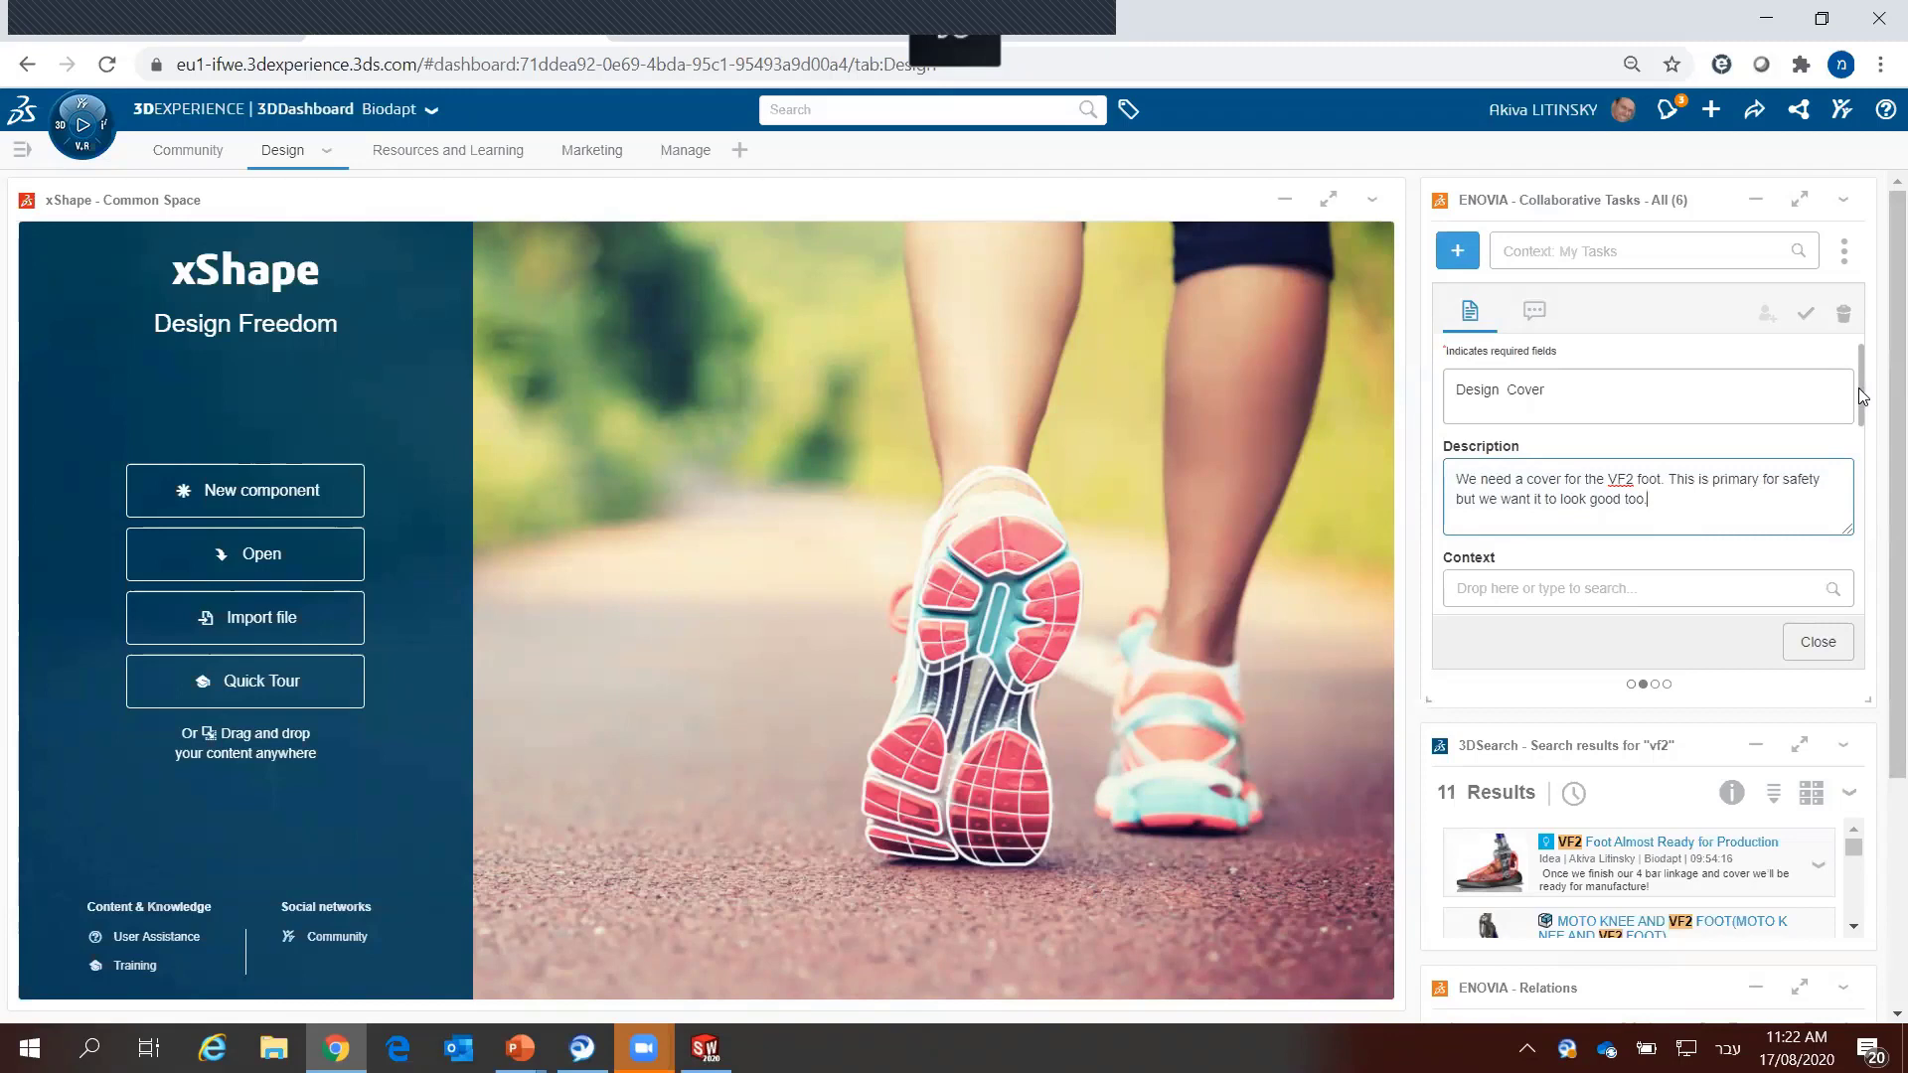
pyautogui.moveTo(1861, 396); pyautogui.dragTo(1853, 507)
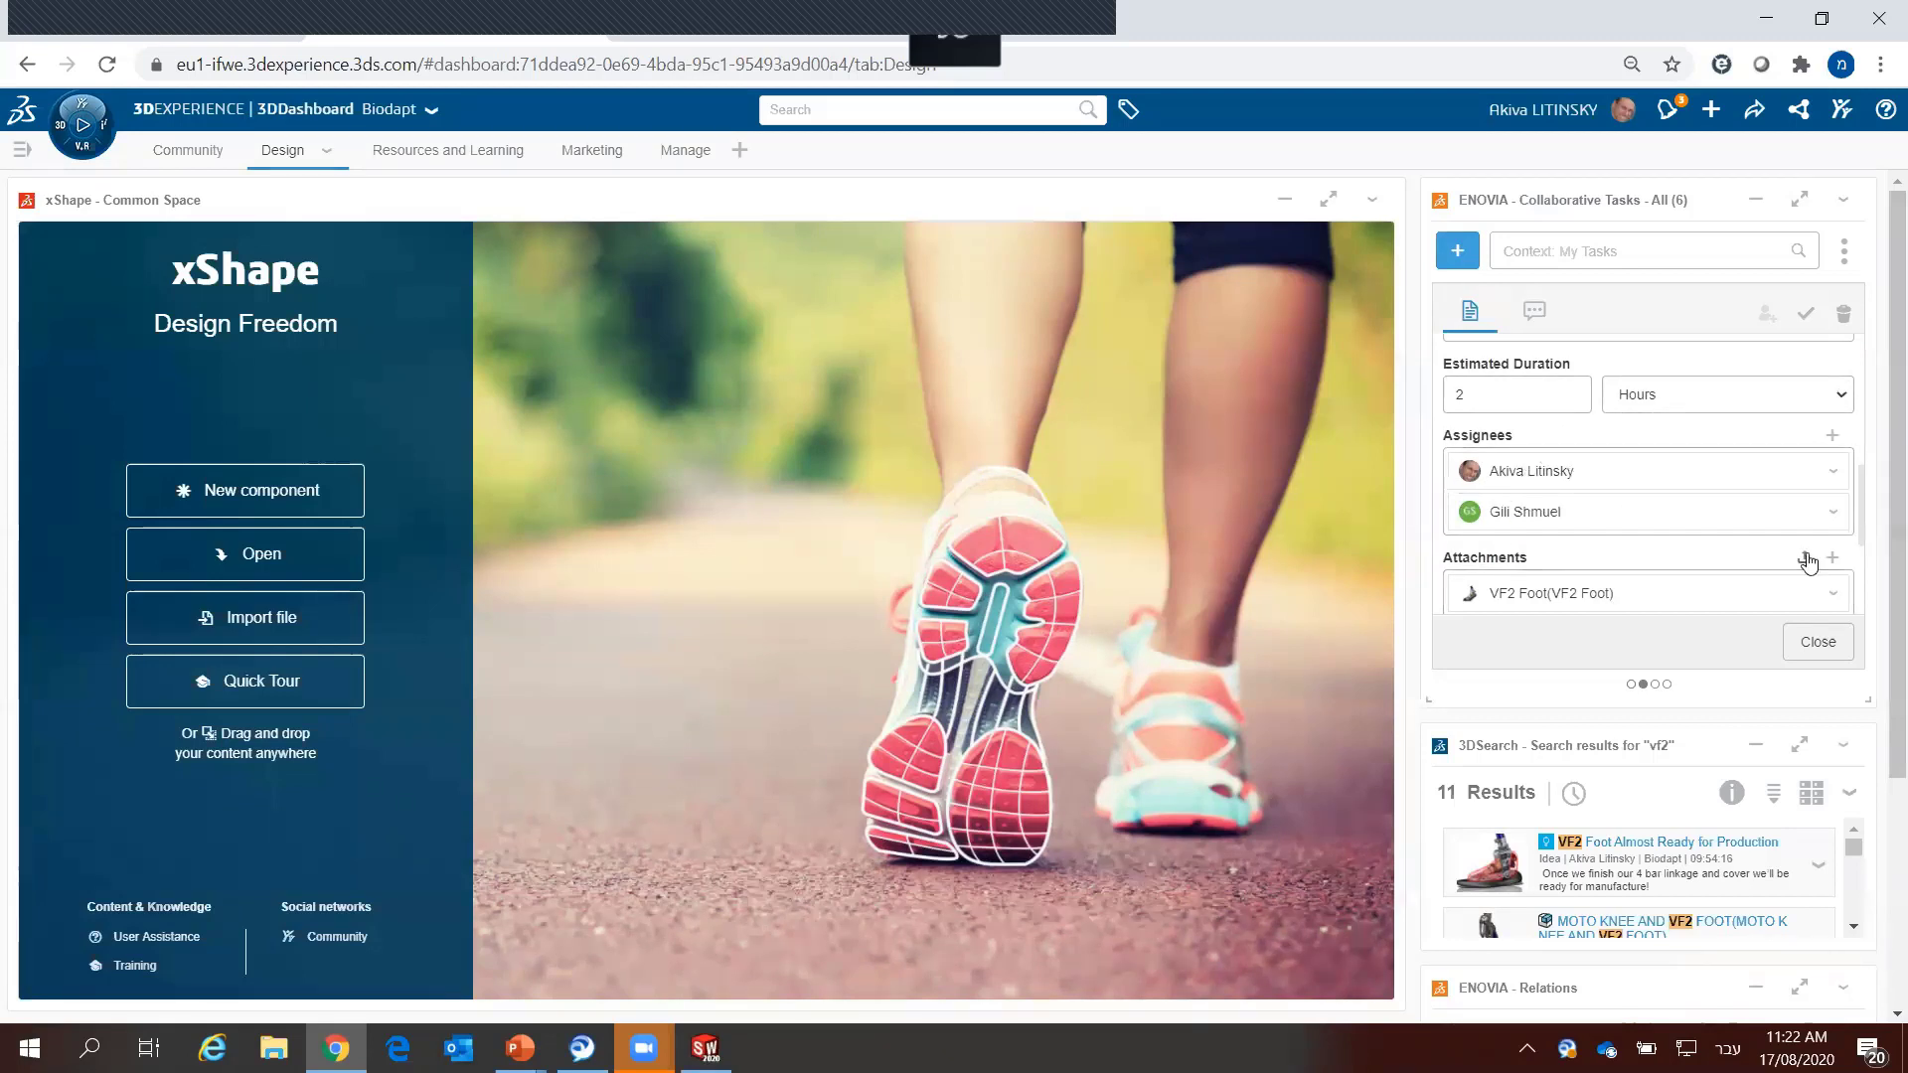
pyautogui.moveTo(1861, 502); pyautogui.dragTo(1861, 512)
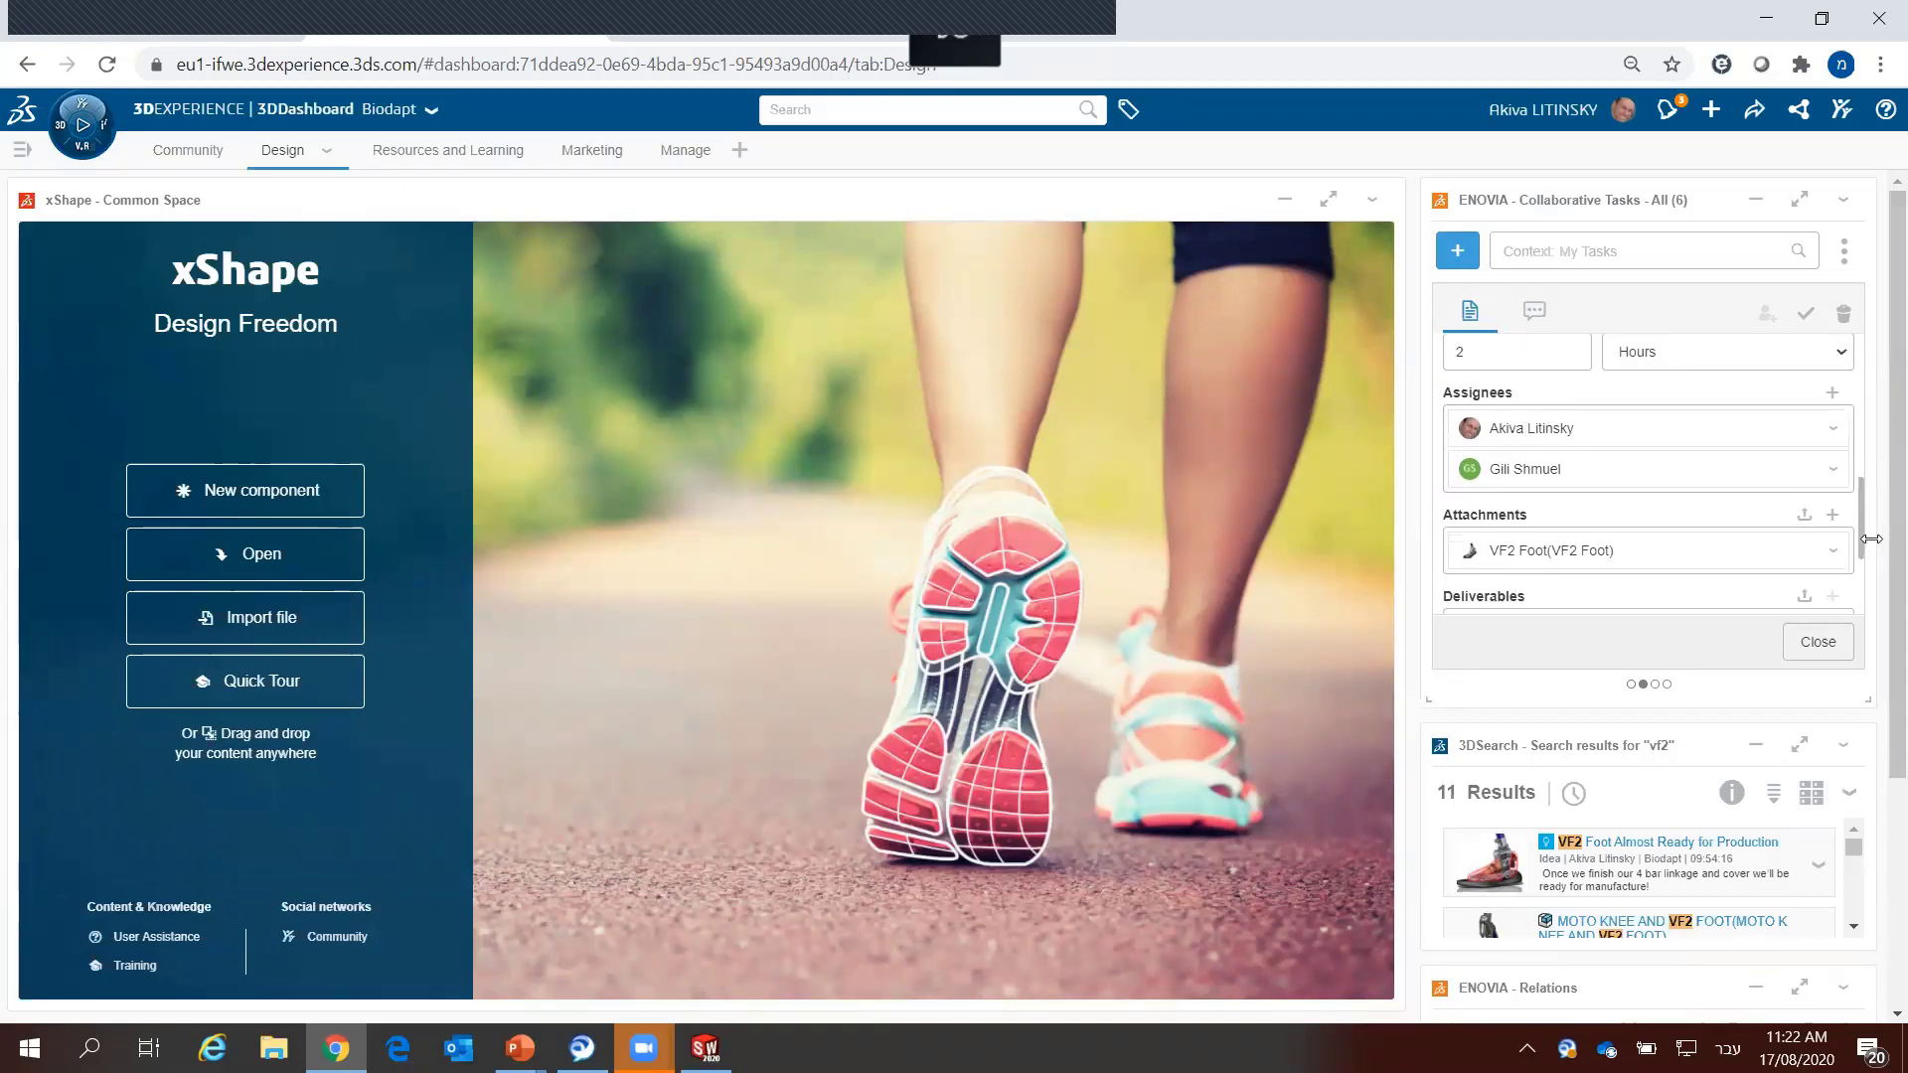
pyautogui.scroll(-3, 1510, 596)
pyautogui.scroll(1, 1577, 503)
pyautogui.scroll(-1, 1599, 529)
pyautogui.scroll(3, 1598, 529)
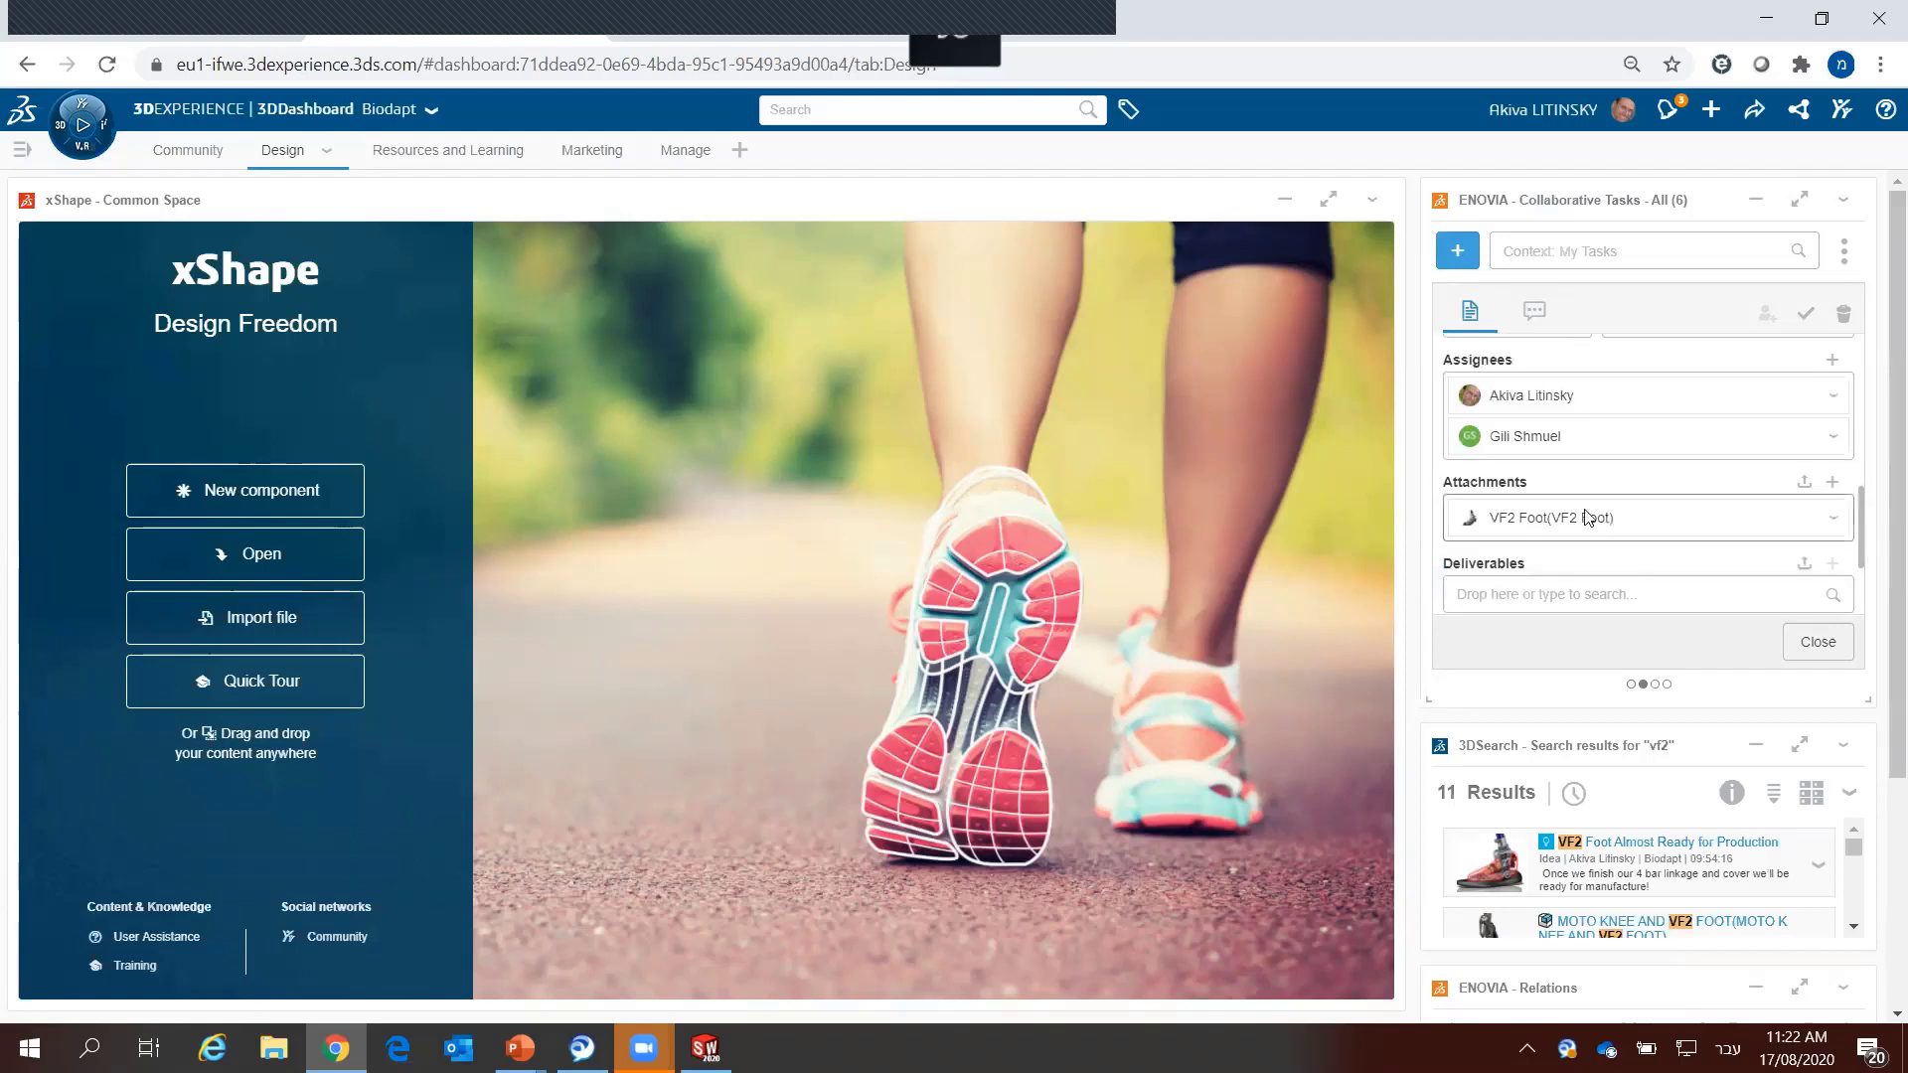
pyautogui.scroll(-1, 1590, 508)
pyautogui.scroll(-2, 1689, 537)
pyautogui.scroll(-1, 1768, 562)
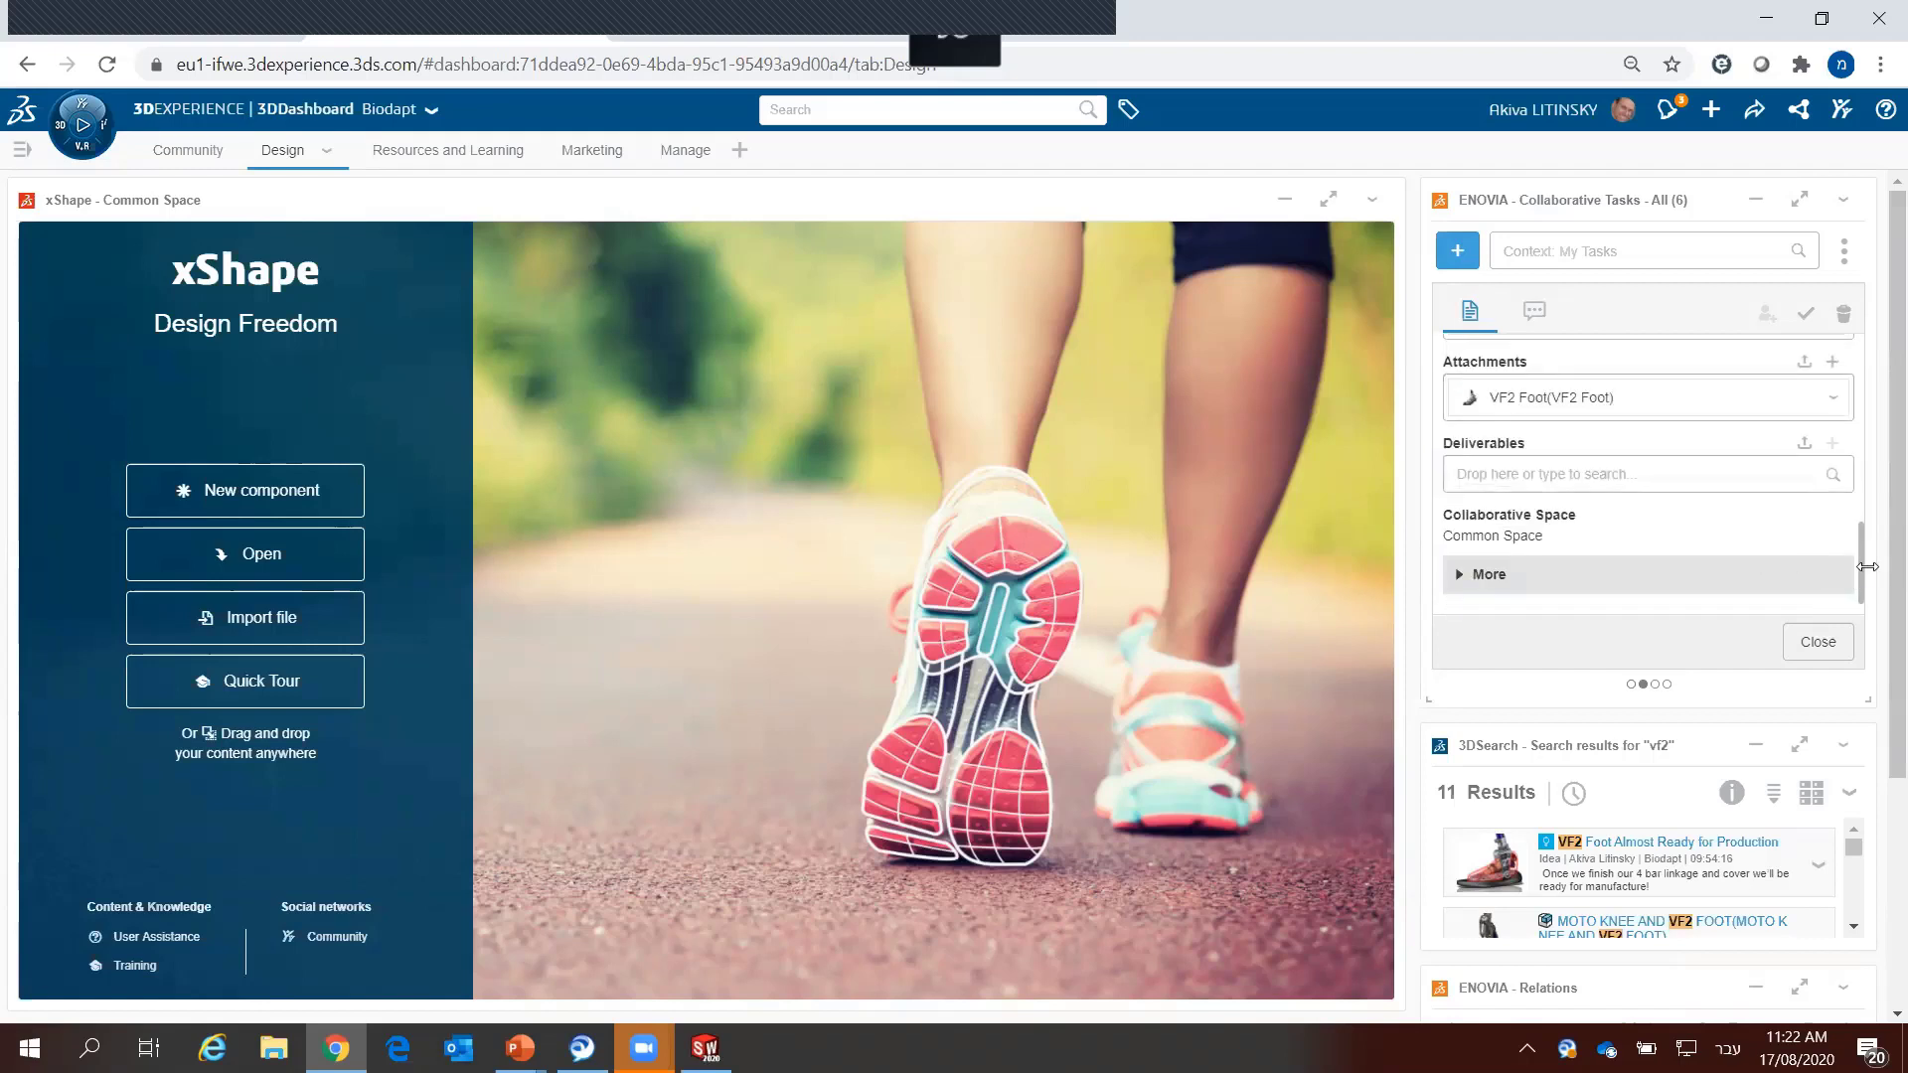
pyautogui.moveTo(1867, 549); pyautogui.dragTo(1866, 332)
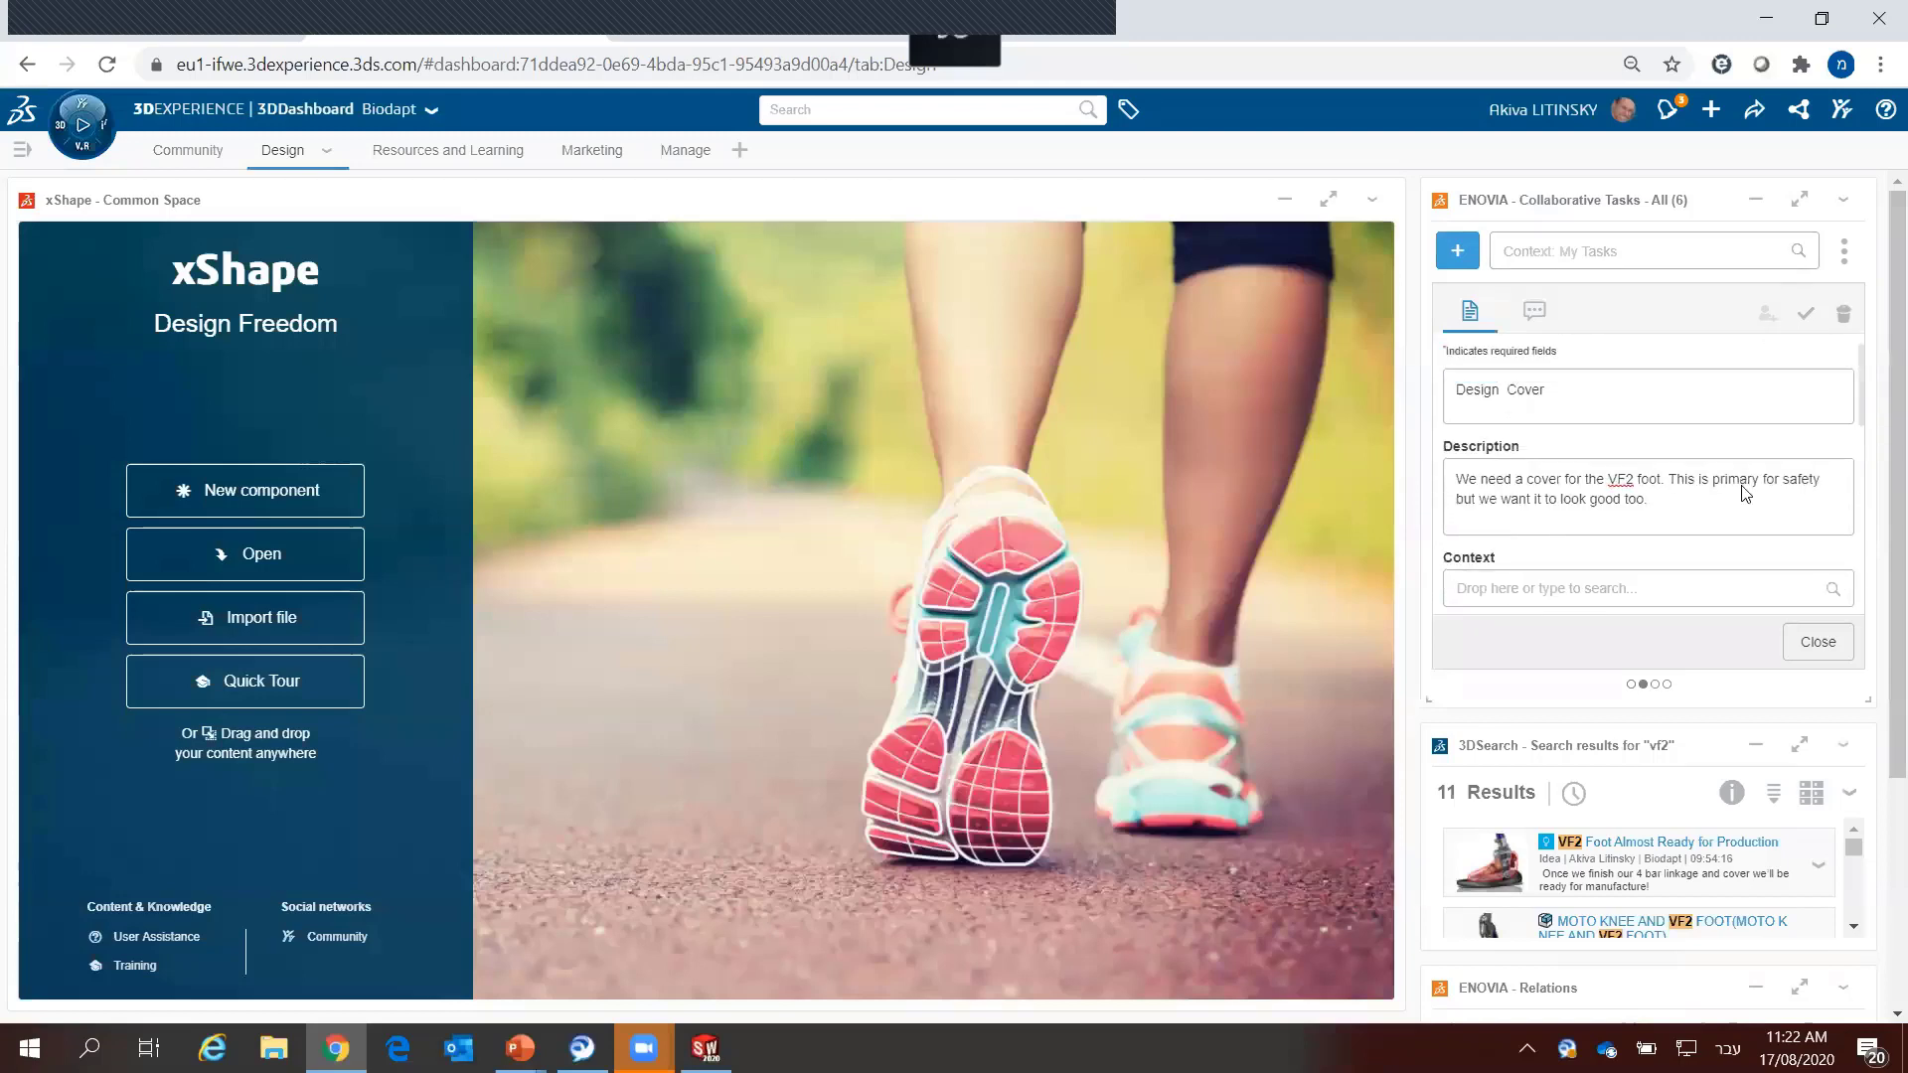
# Step: Close the task form, shorten the tasks panel, and bring the VF2 Foot search result into view
pyautogui.click(1818, 641)
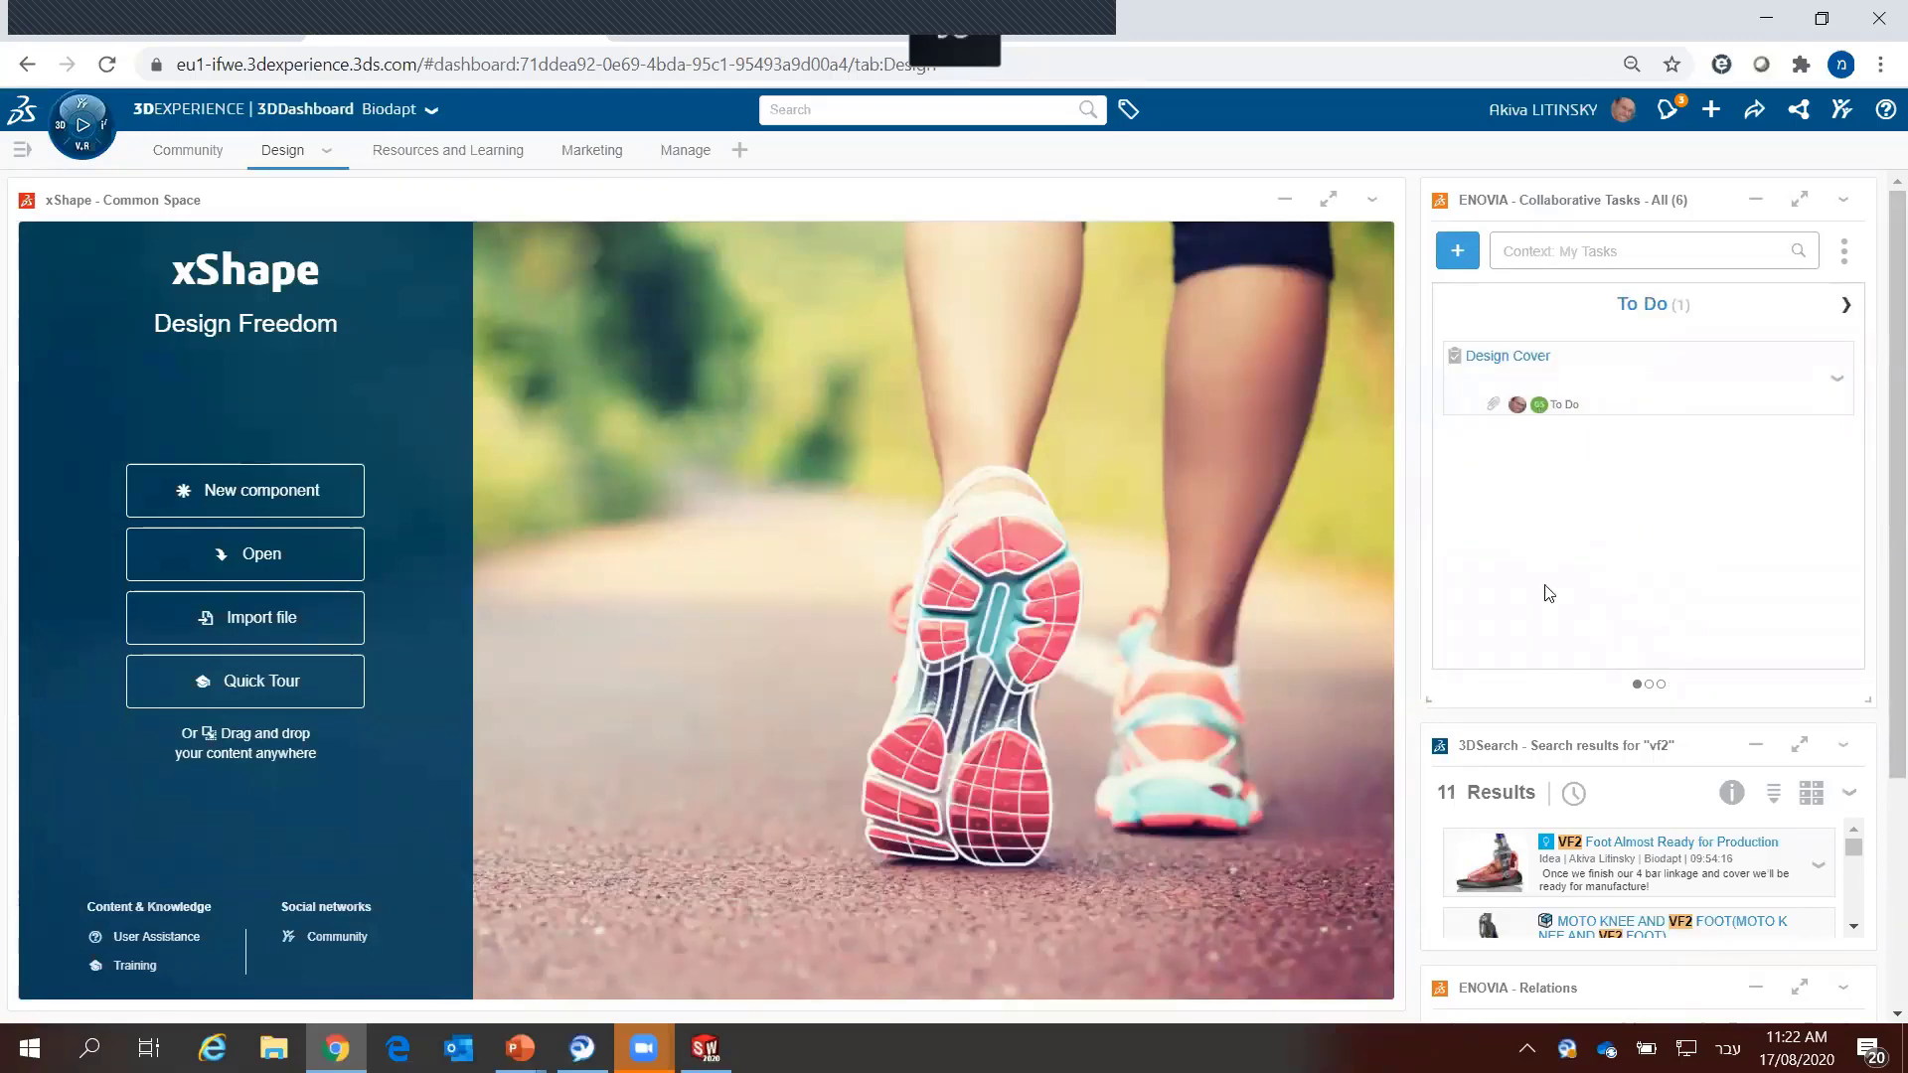
pyautogui.click(1799, 199)
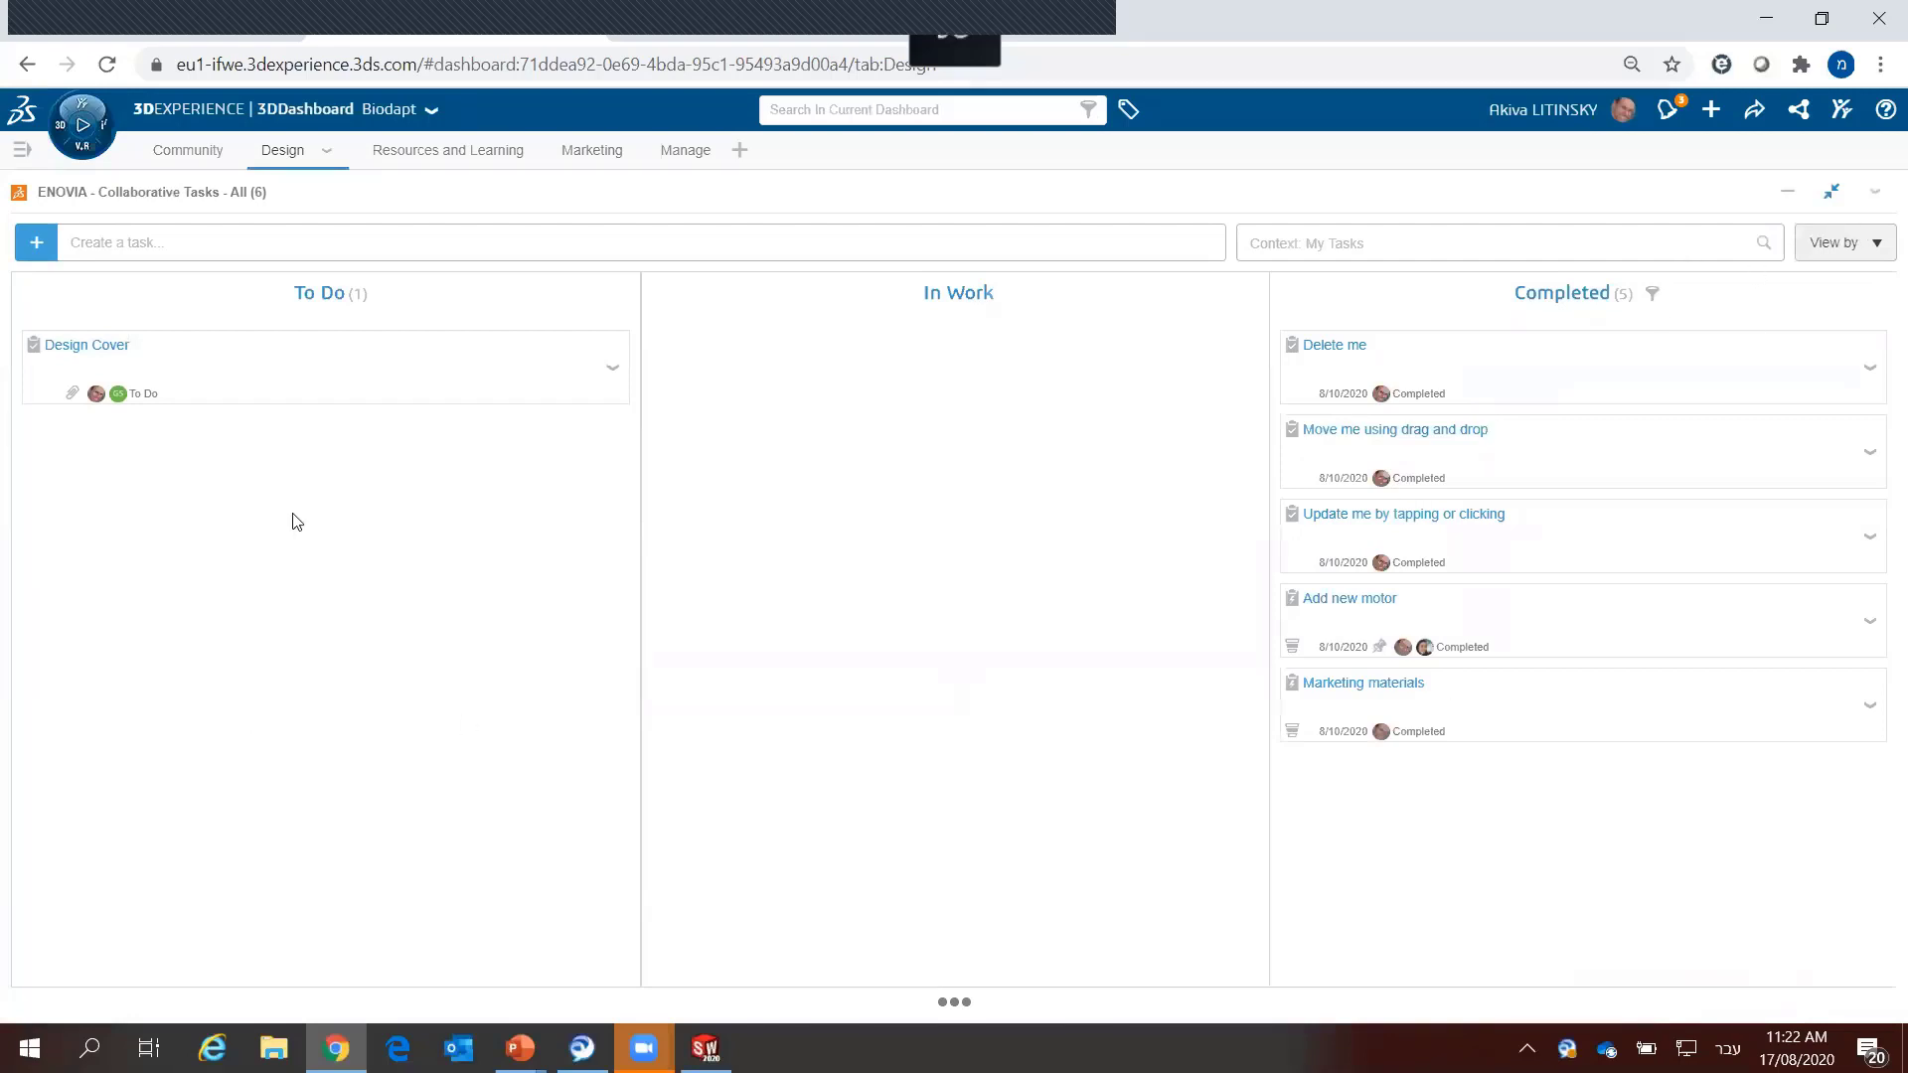
pyautogui.click(1832, 191)
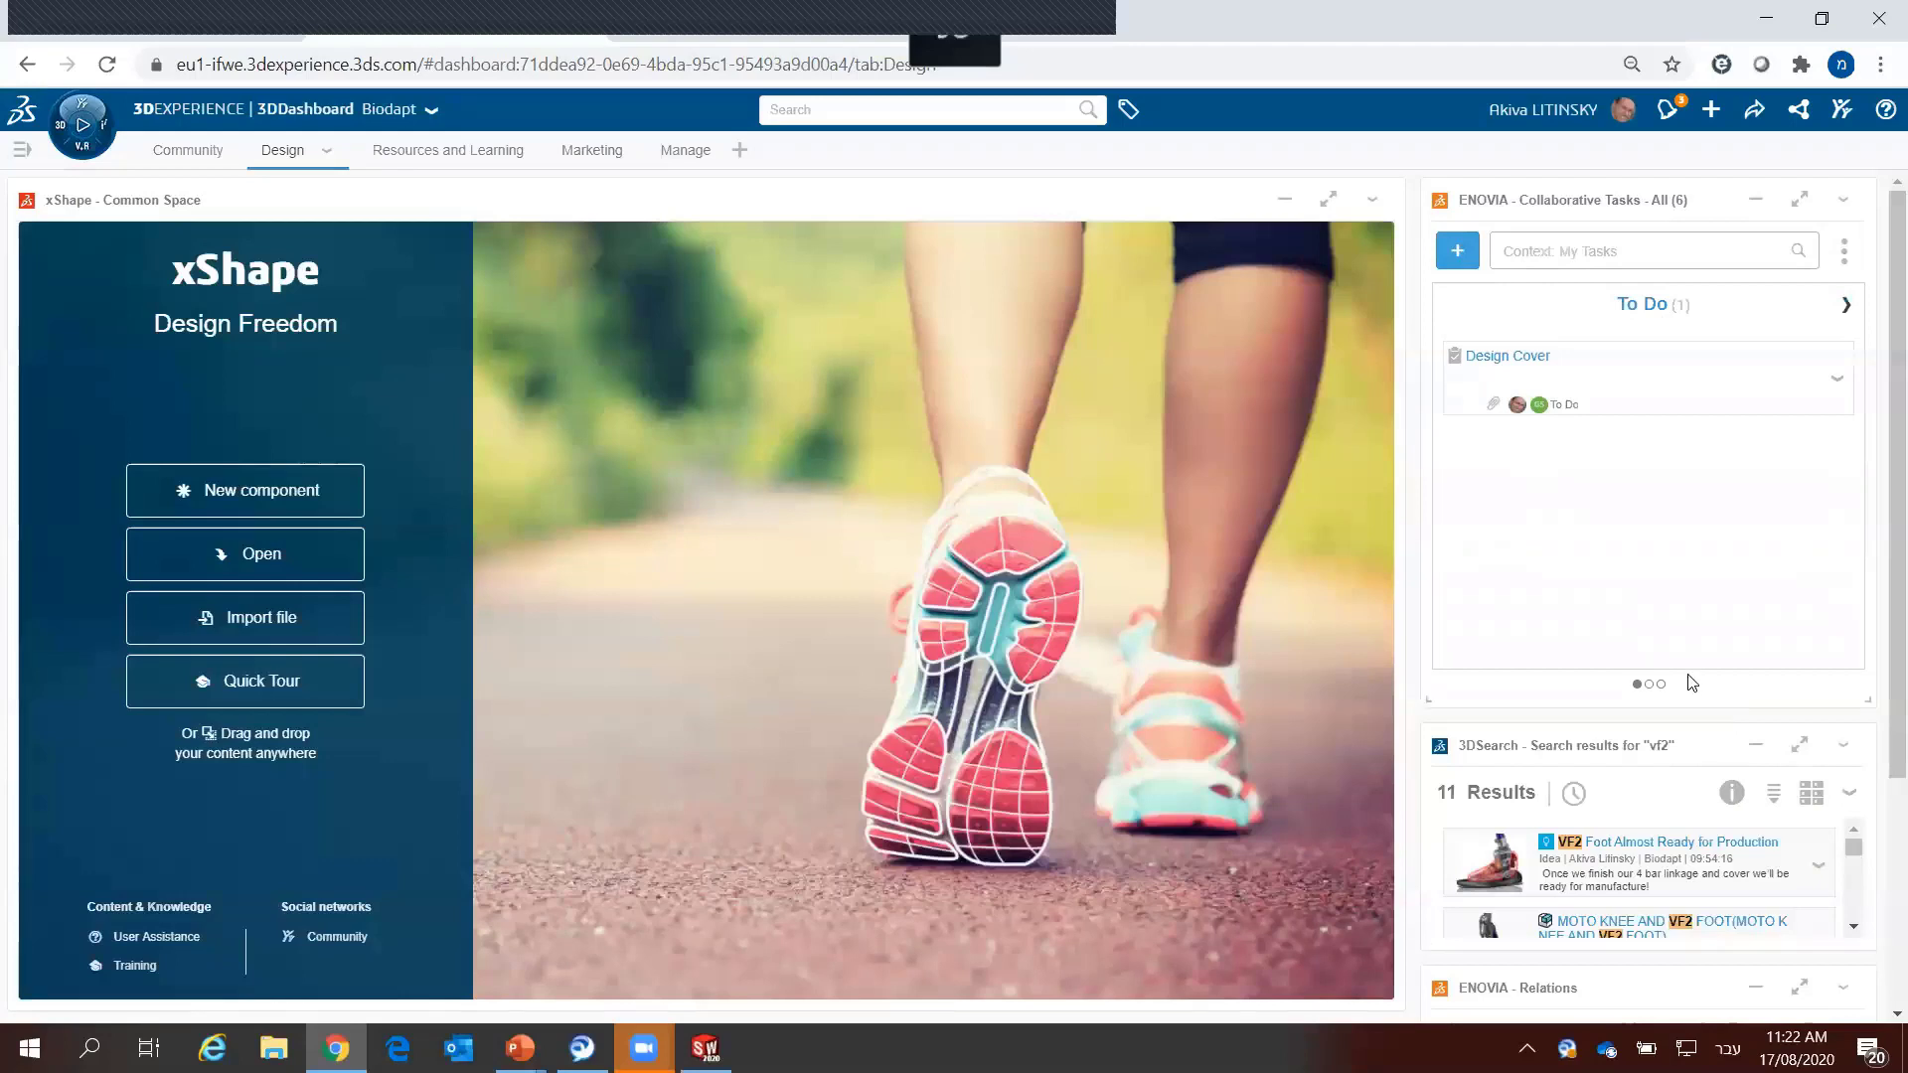
pyautogui.moveTo(1682, 706); pyautogui.dragTo(1684, 586)
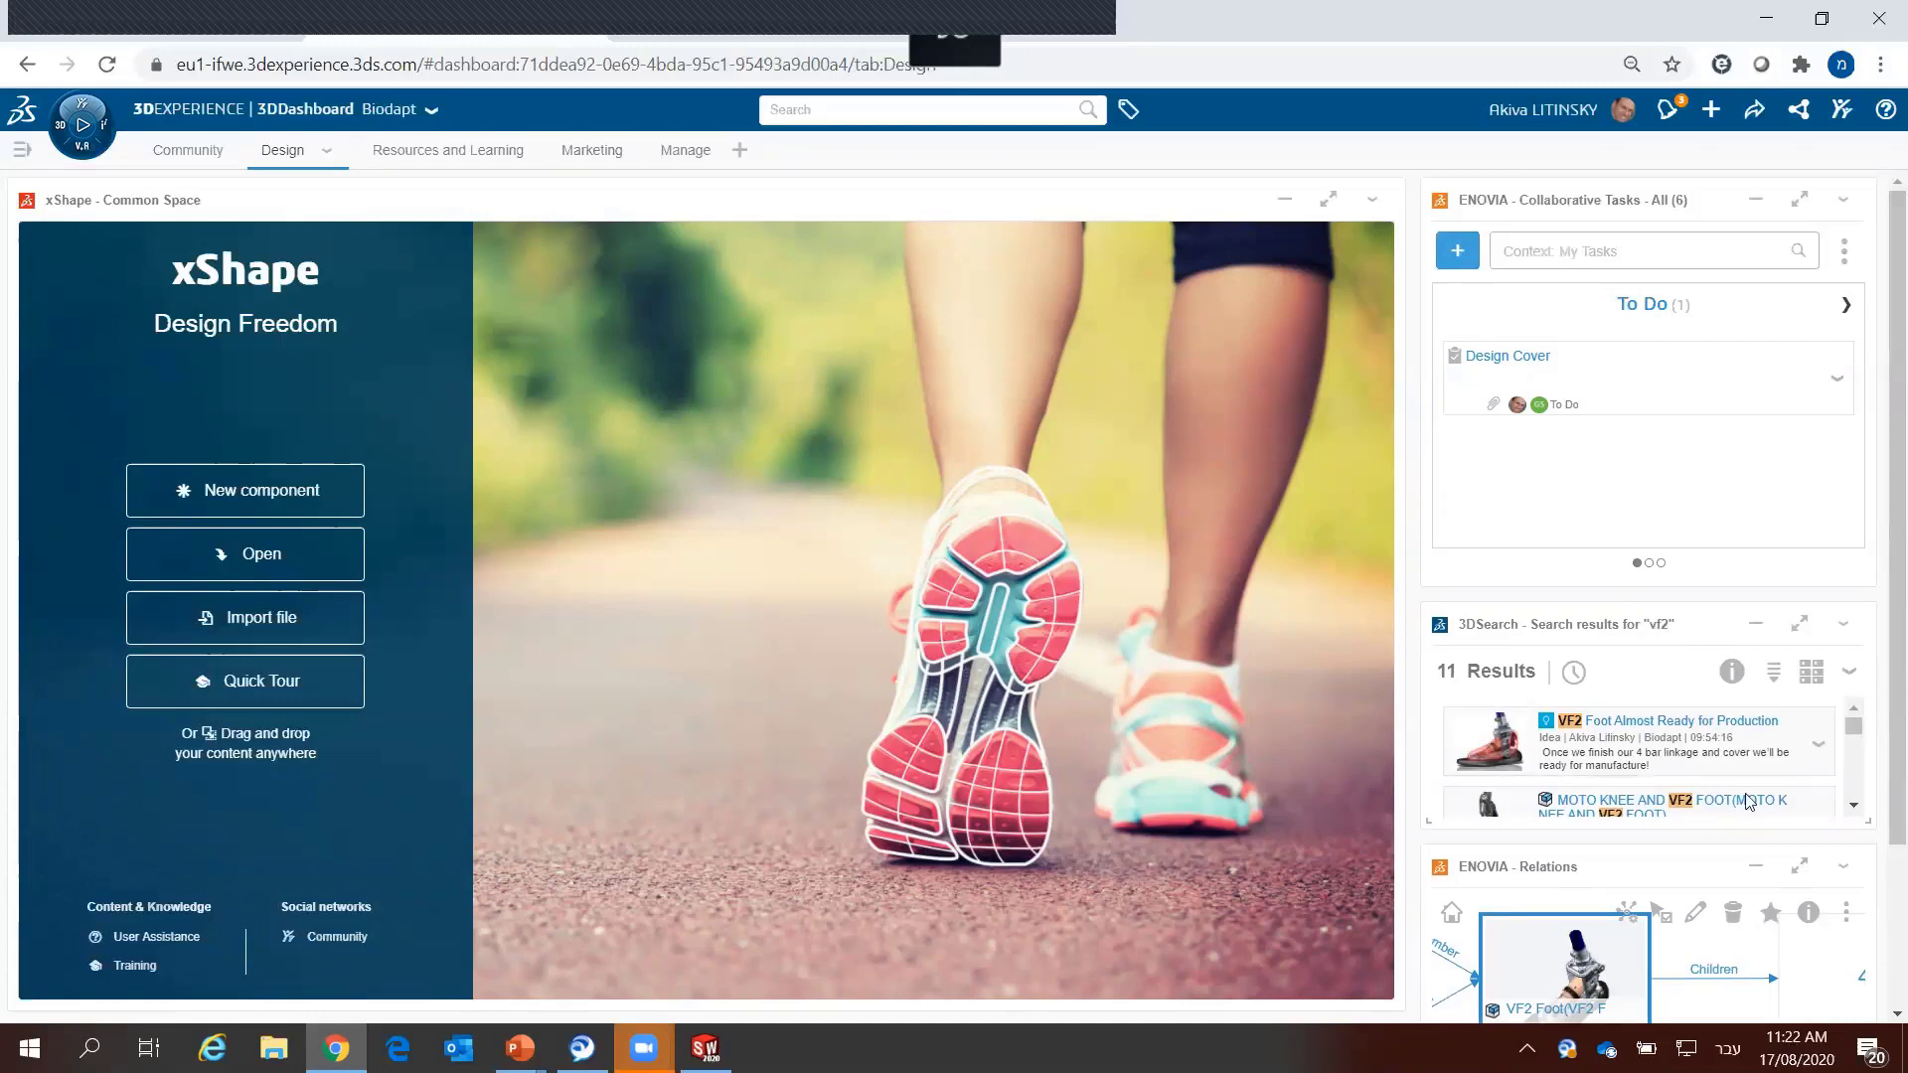
pyautogui.click(1855, 806)
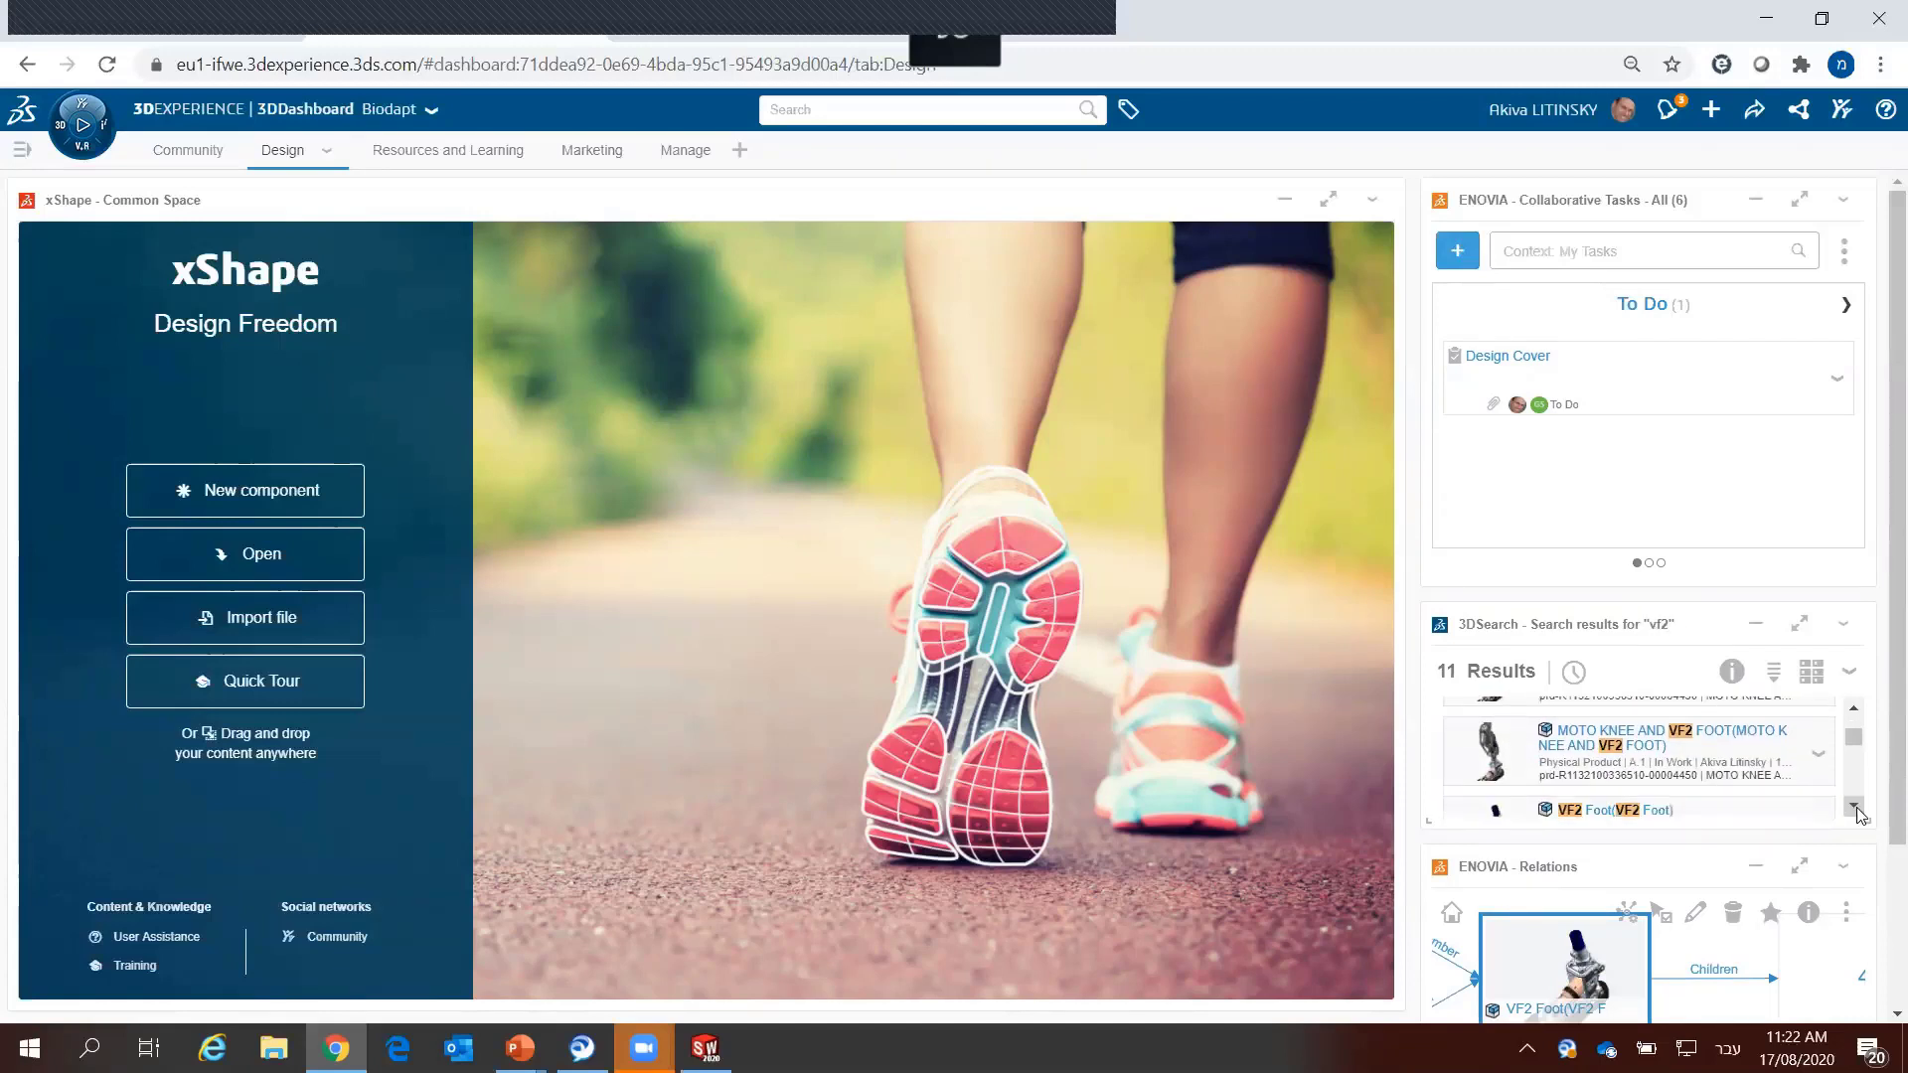
# Step: Load the VF2 Foot assembly into xShape and orbit and zoom to a side view
pyautogui.moveTo(1590, 726); pyautogui.dragTo(875, 566)
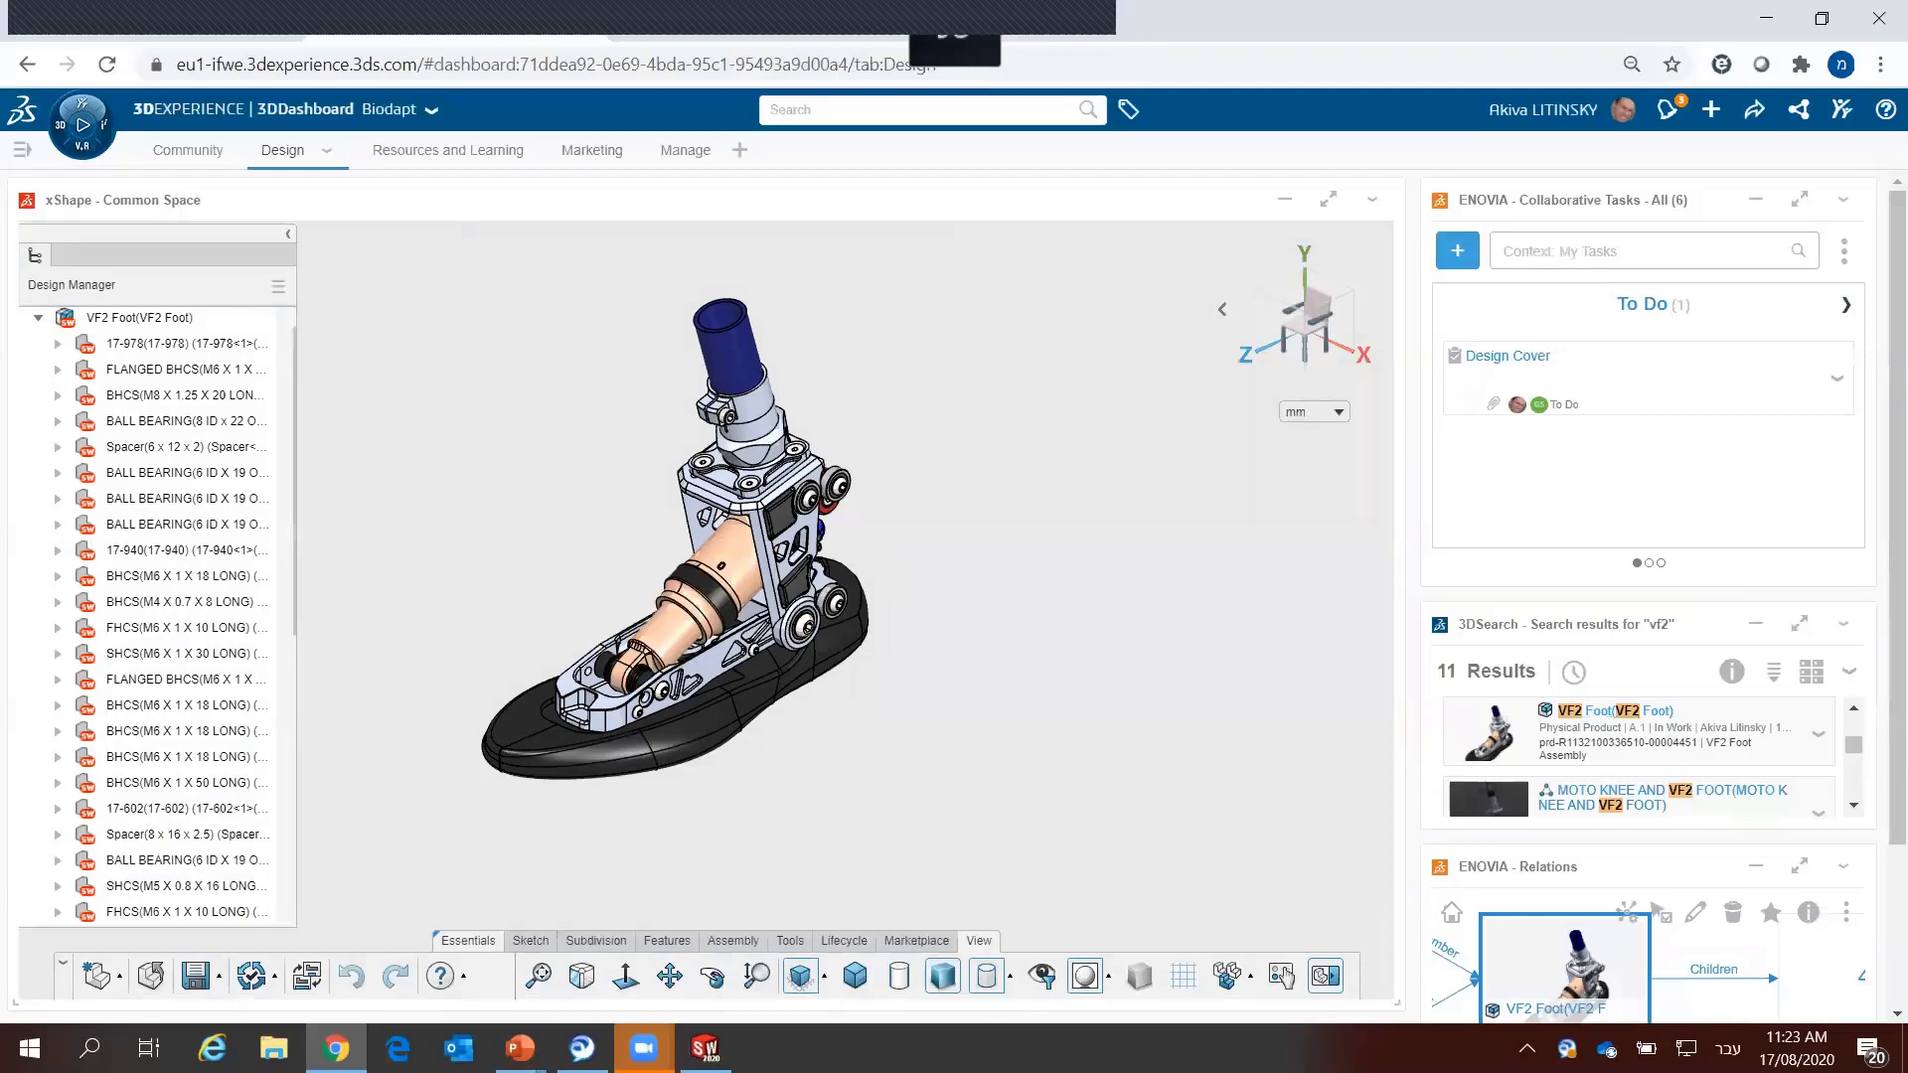
pyautogui.moveTo(875, 497); pyautogui.dragTo(904, 690, button='middle')
pyautogui.moveTo(873, 451)
pyautogui.mouseDown(button='middle')
pyautogui.moveTo(899, 644)
pyautogui.moveTo(852, 681)
pyautogui.moveTo(971, 707)
pyautogui.moveTo(913, 722)
pyautogui.mouseUp(button='middle')
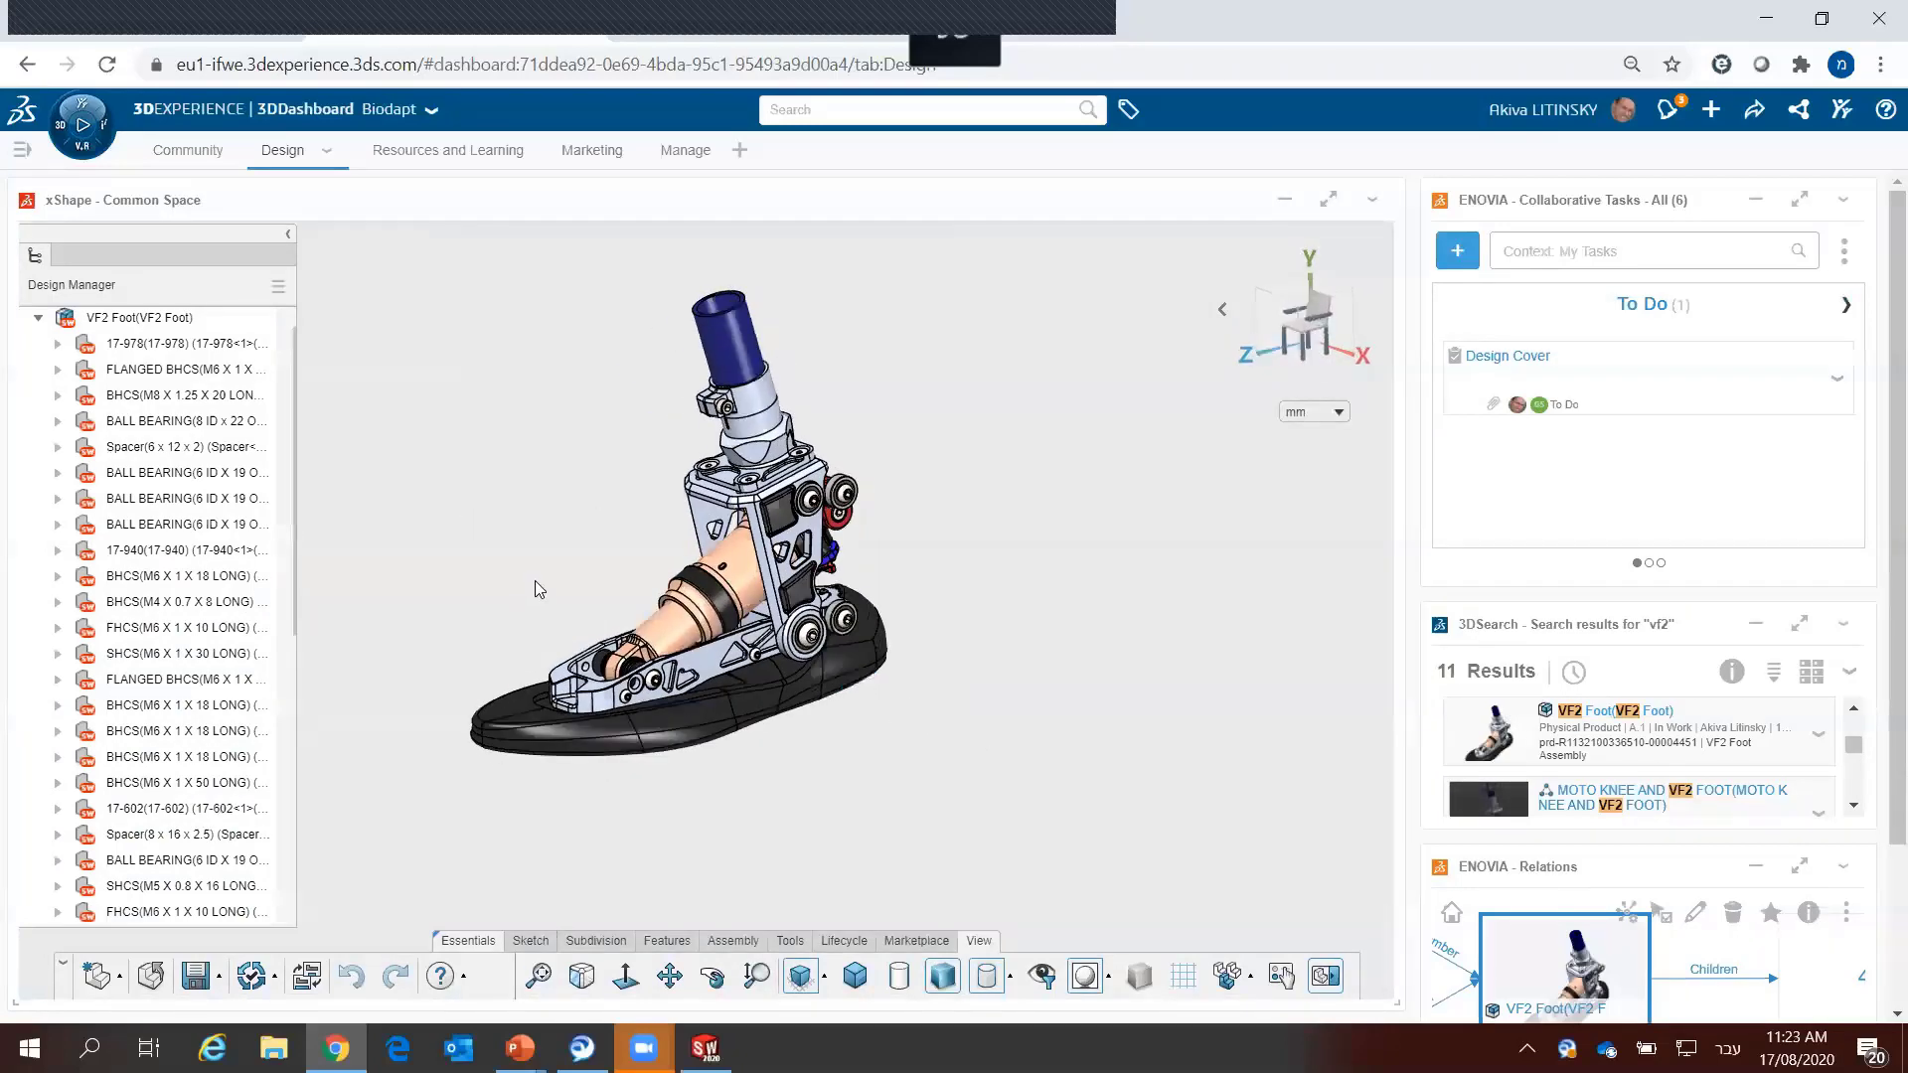
pyautogui.scroll(1, 606, 590)
pyautogui.scroll(1, 606, 590)
pyautogui.scroll(1, 606, 589)
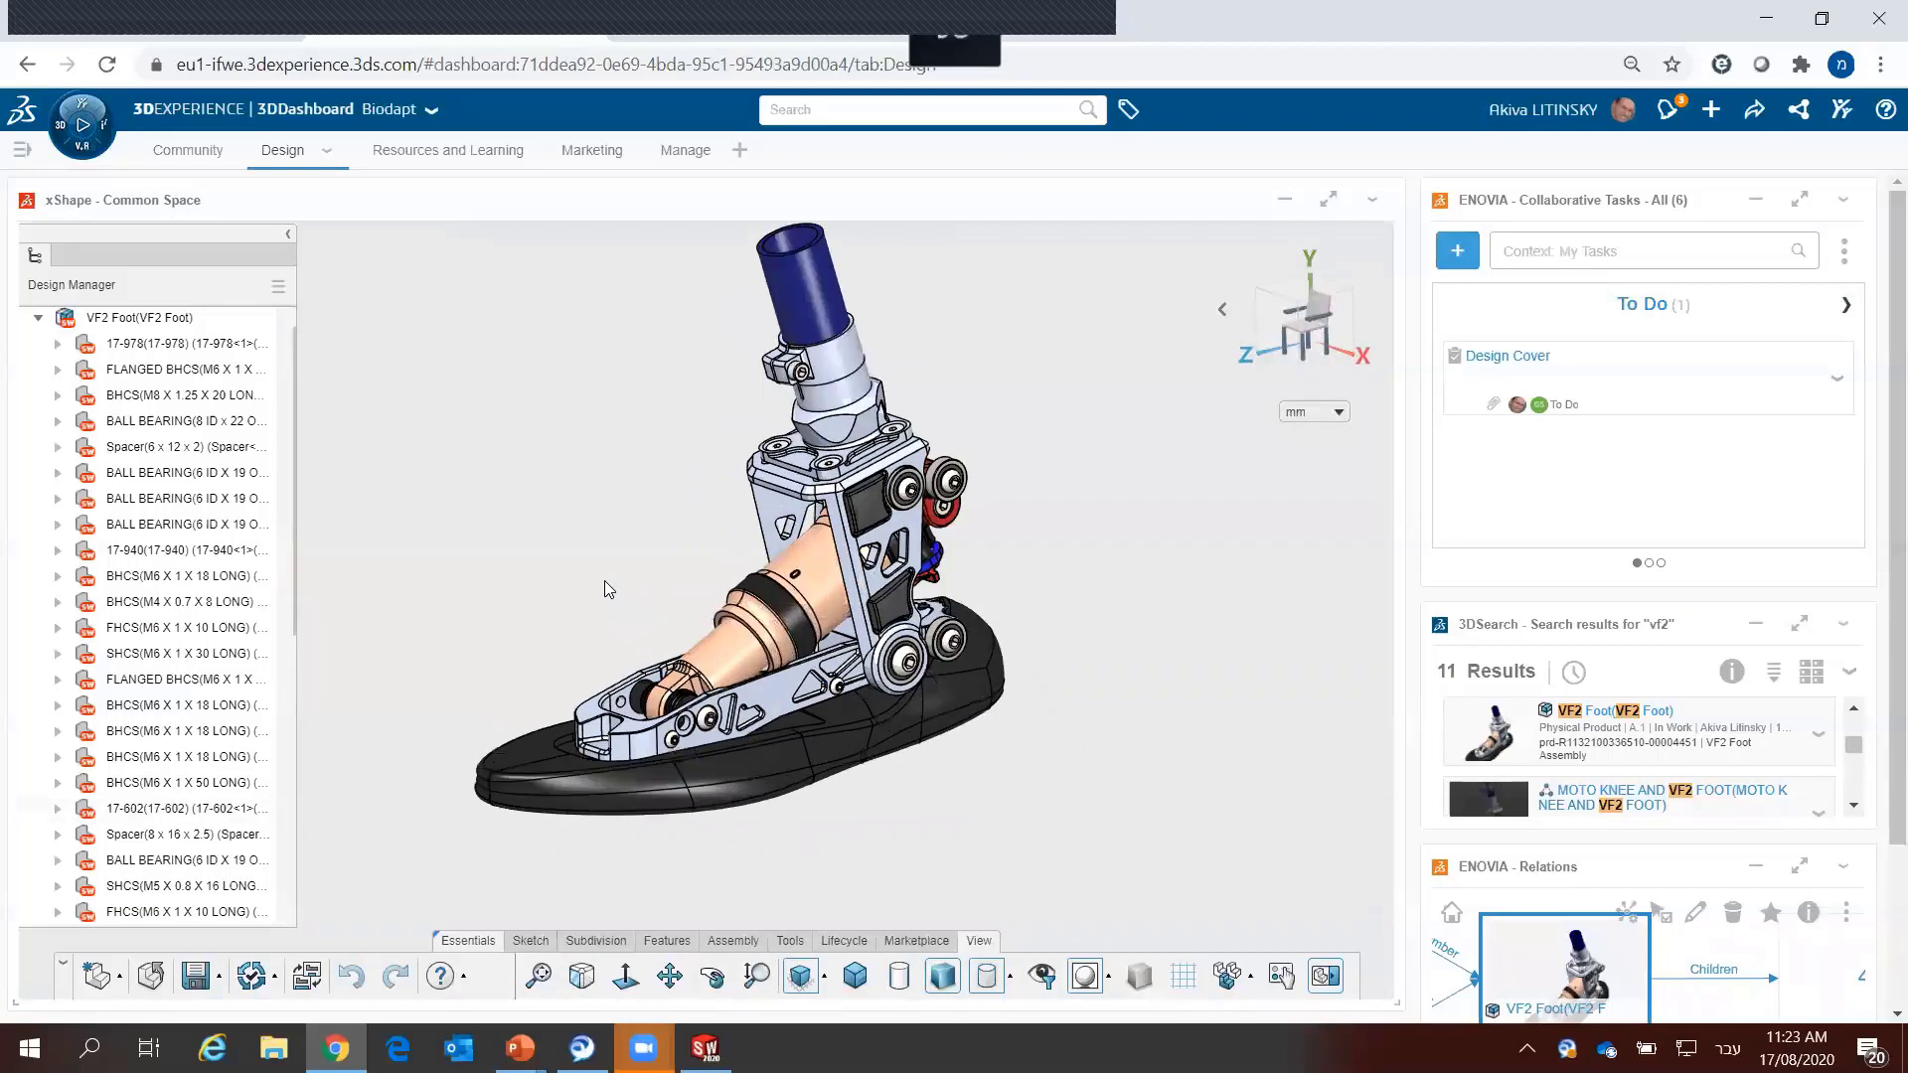
pyautogui.moveTo(604, 581)
pyautogui.mouseDown(button='middle')
pyautogui.moveTo(600, 541)
pyautogui.moveTo(580, 597)
pyautogui.moveTo(557, 581)
pyautogui.mouseUp(button='middle')
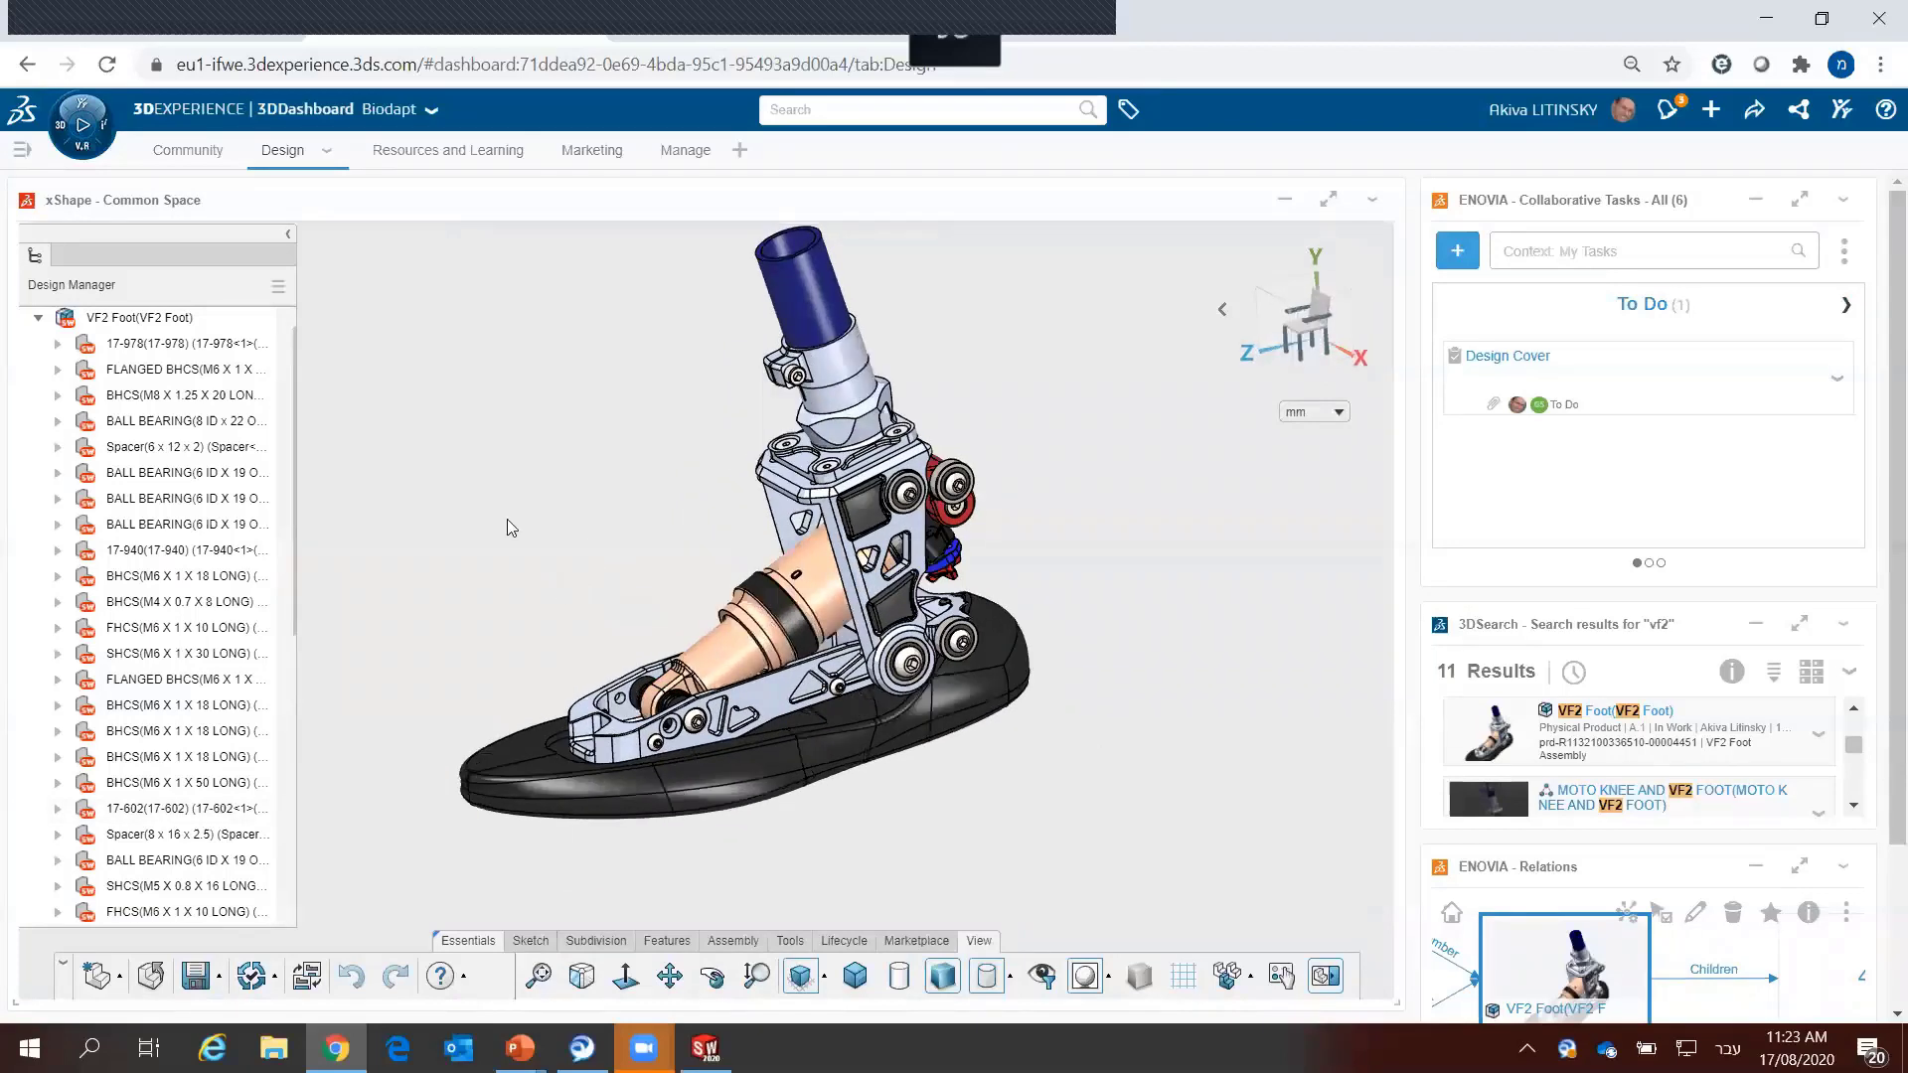
# Step: Insert a new assembly component, rename it Cover, and activate it for editing
pyautogui.click(732, 940)
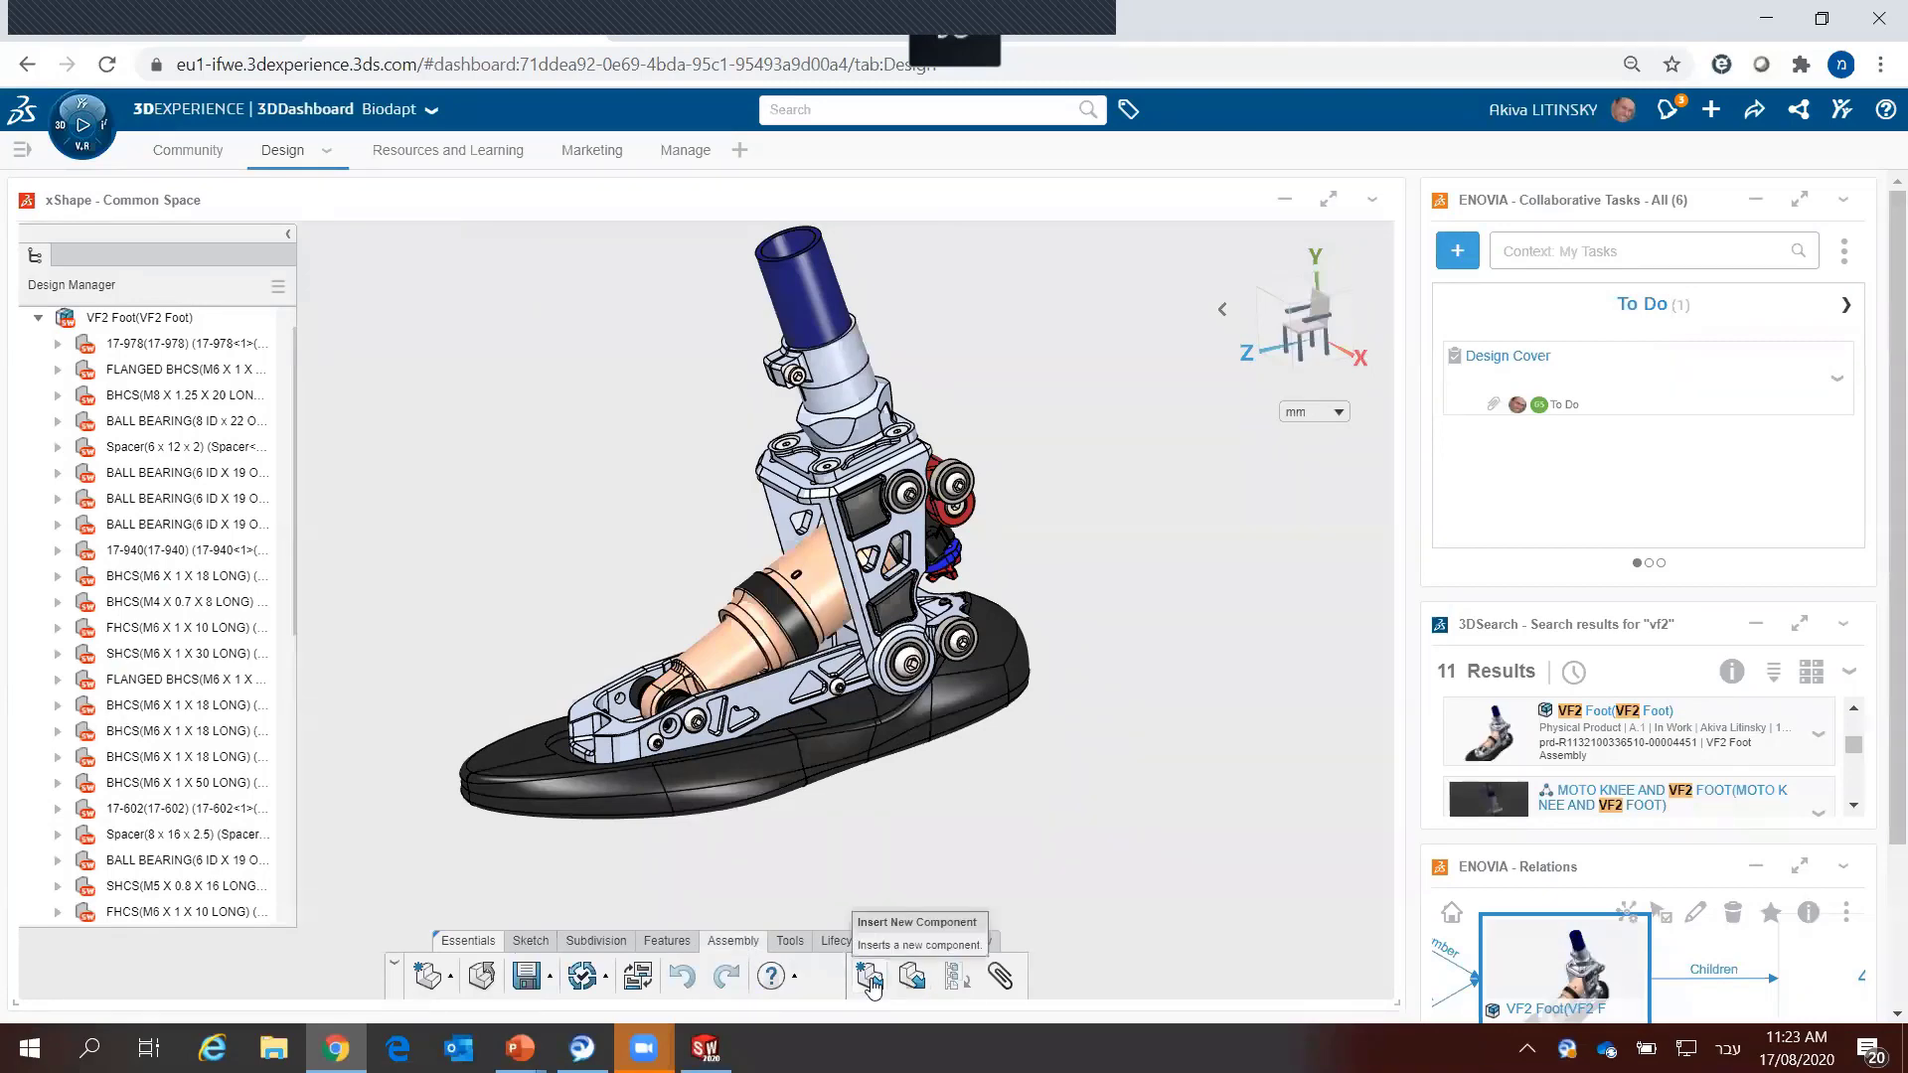
pyautogui.click(872, 982)
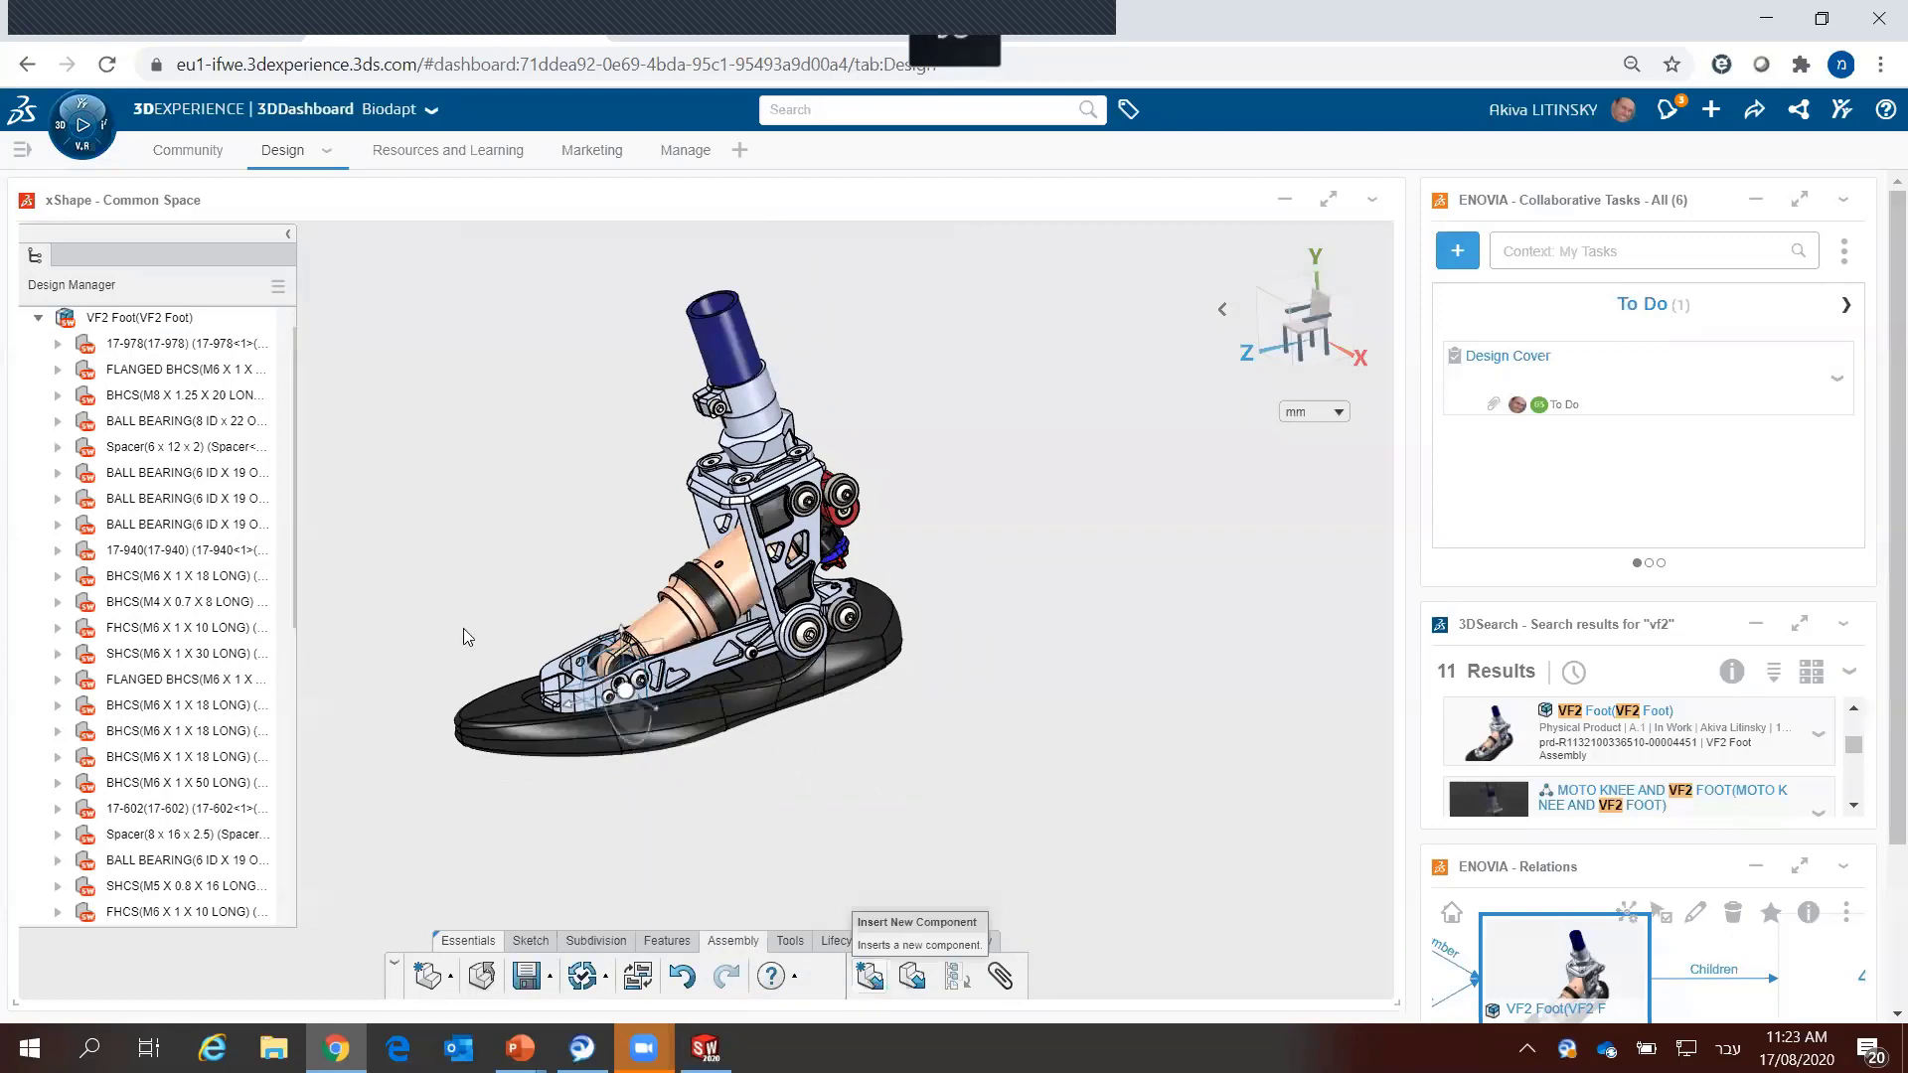
pyautogui.moveTo(287, 618); pyautogui.dragTo(264, 910)
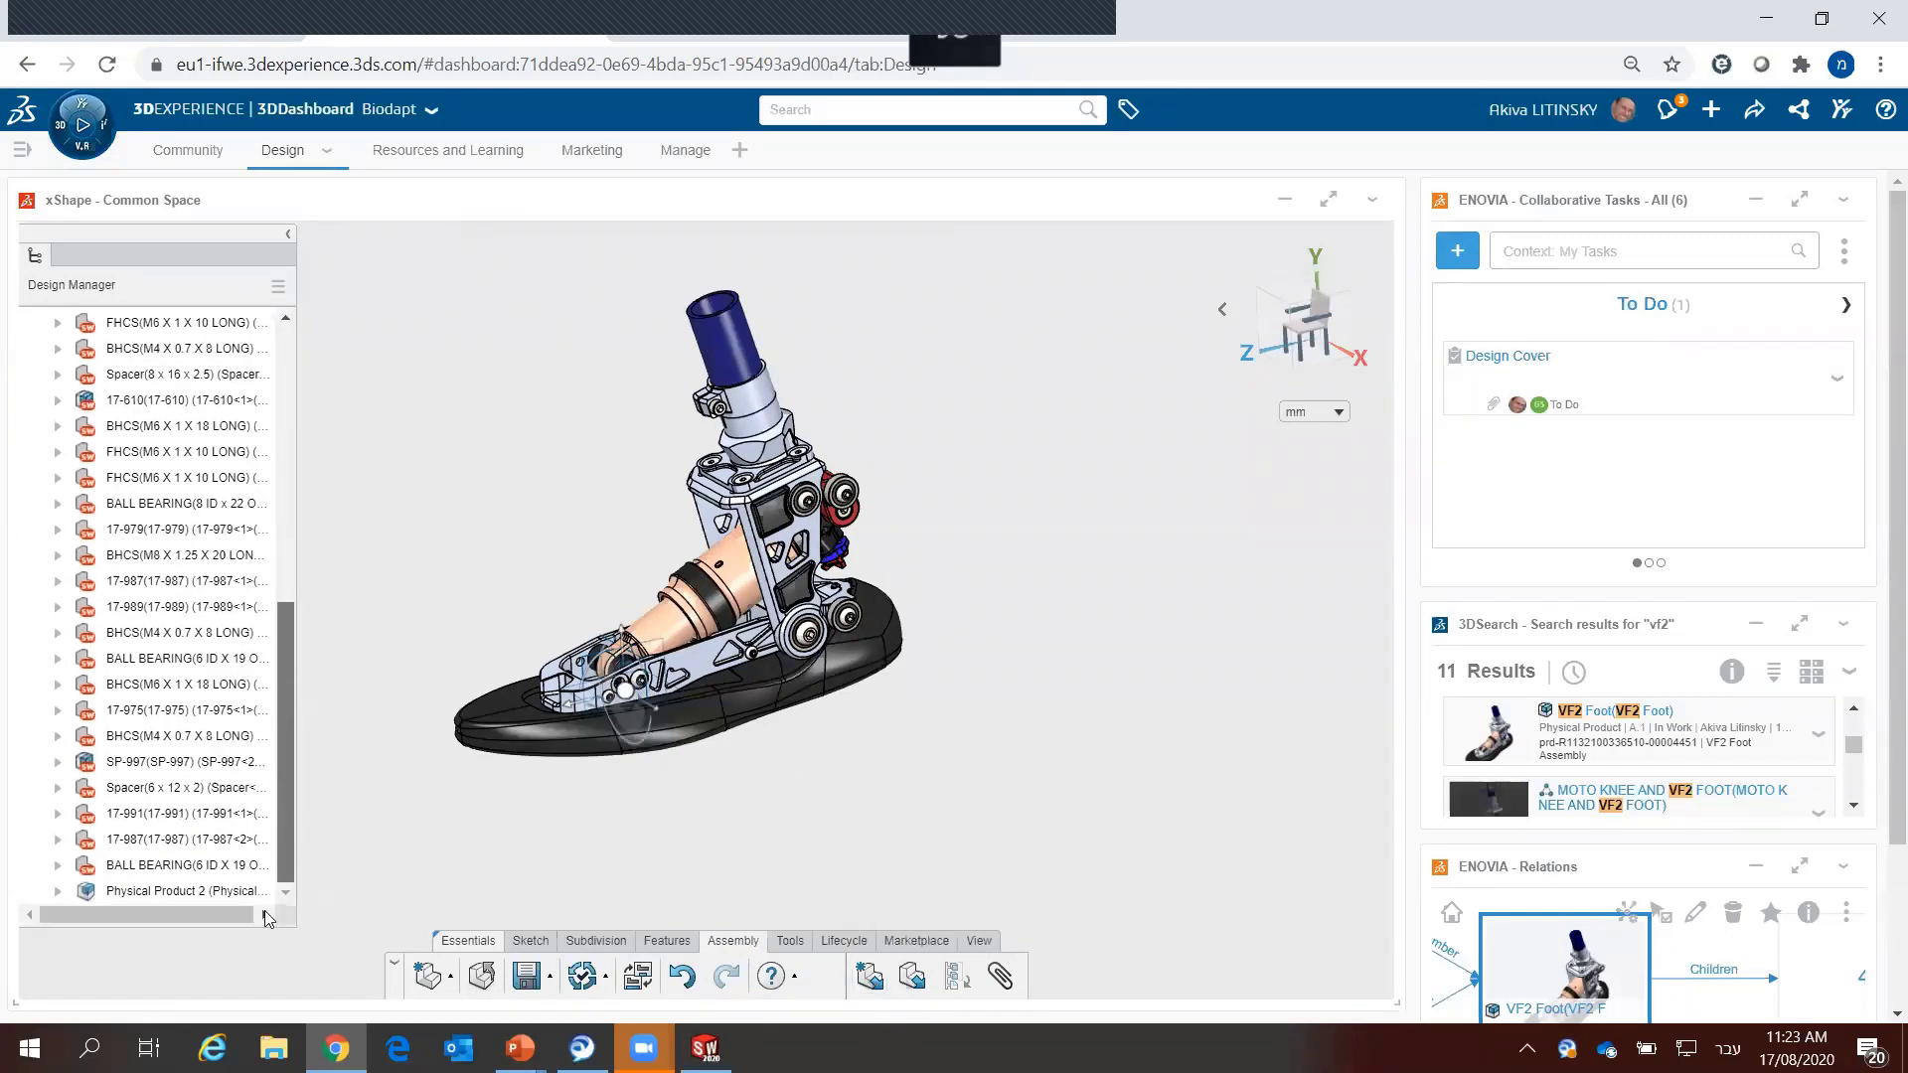
pyautogui.click(157, 894)
pyautogui.click(156, 893)
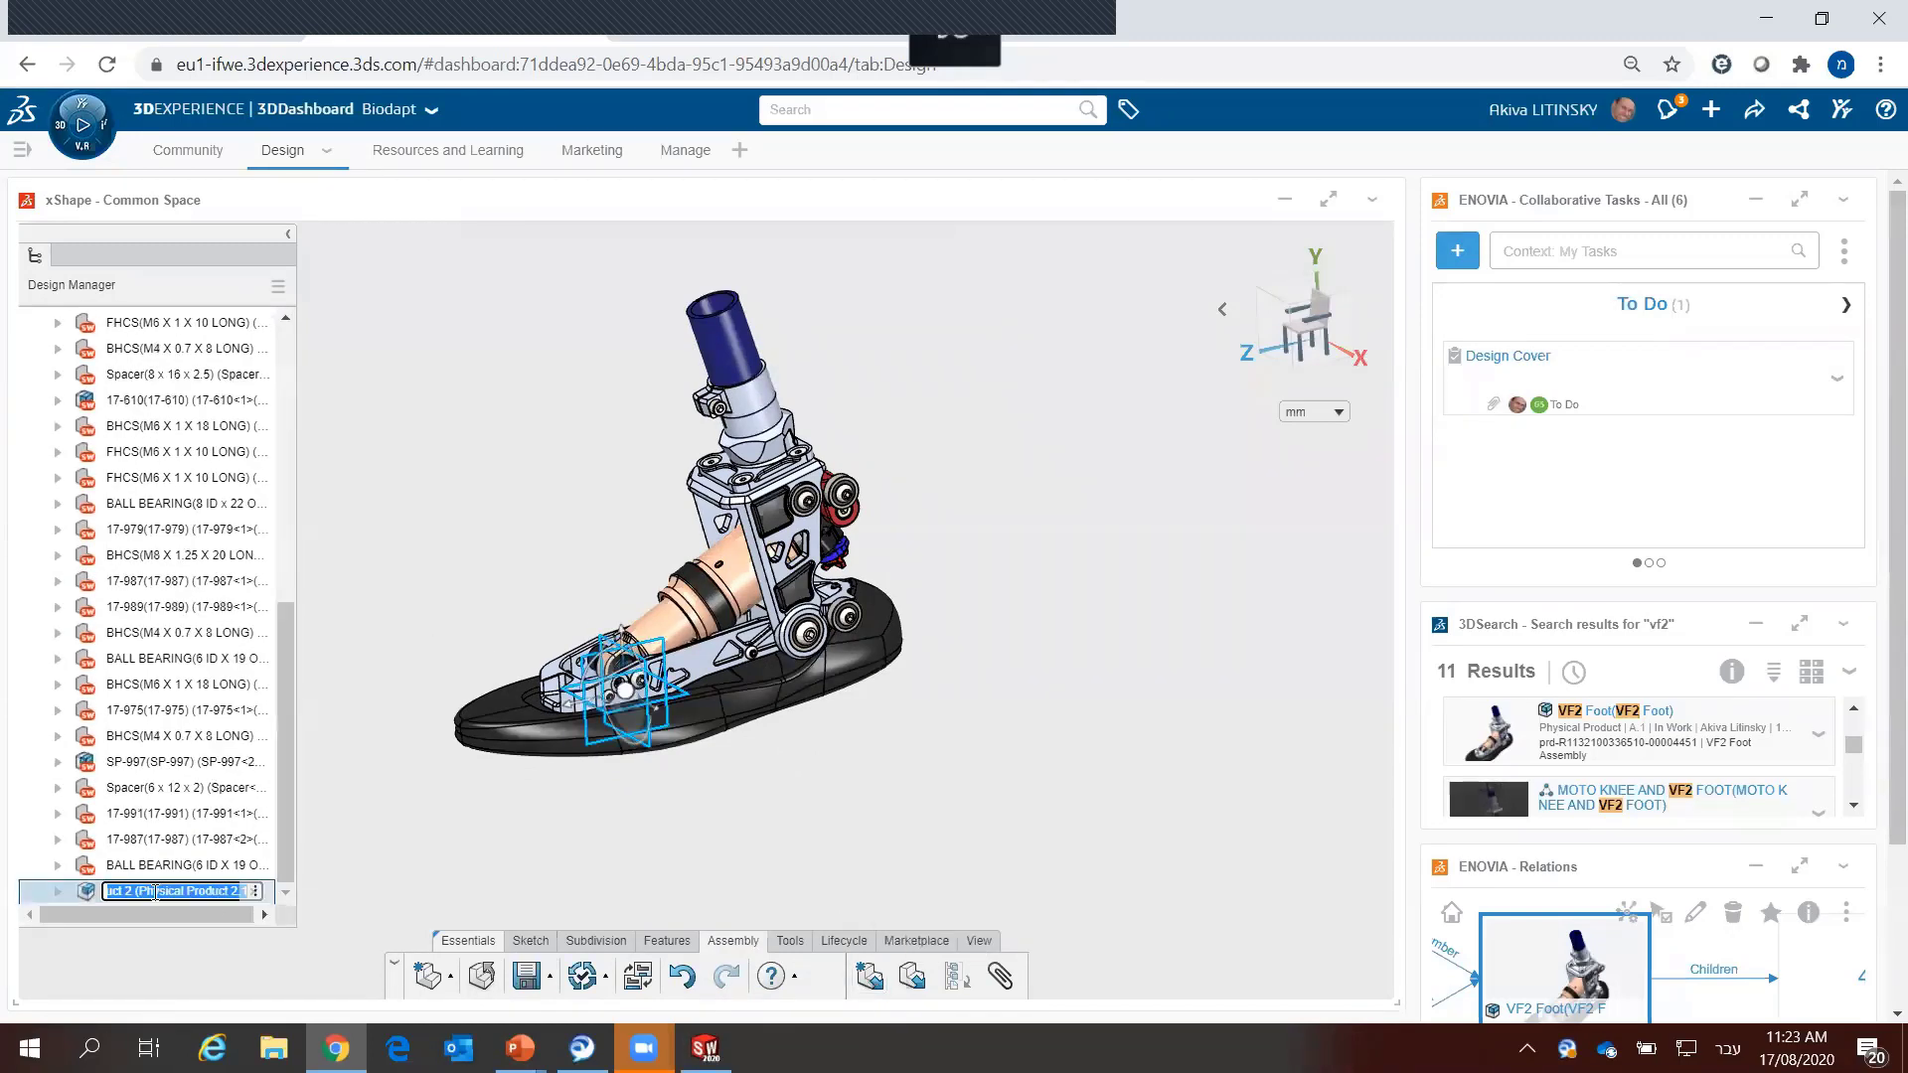
pyautogui.write('Cnd')
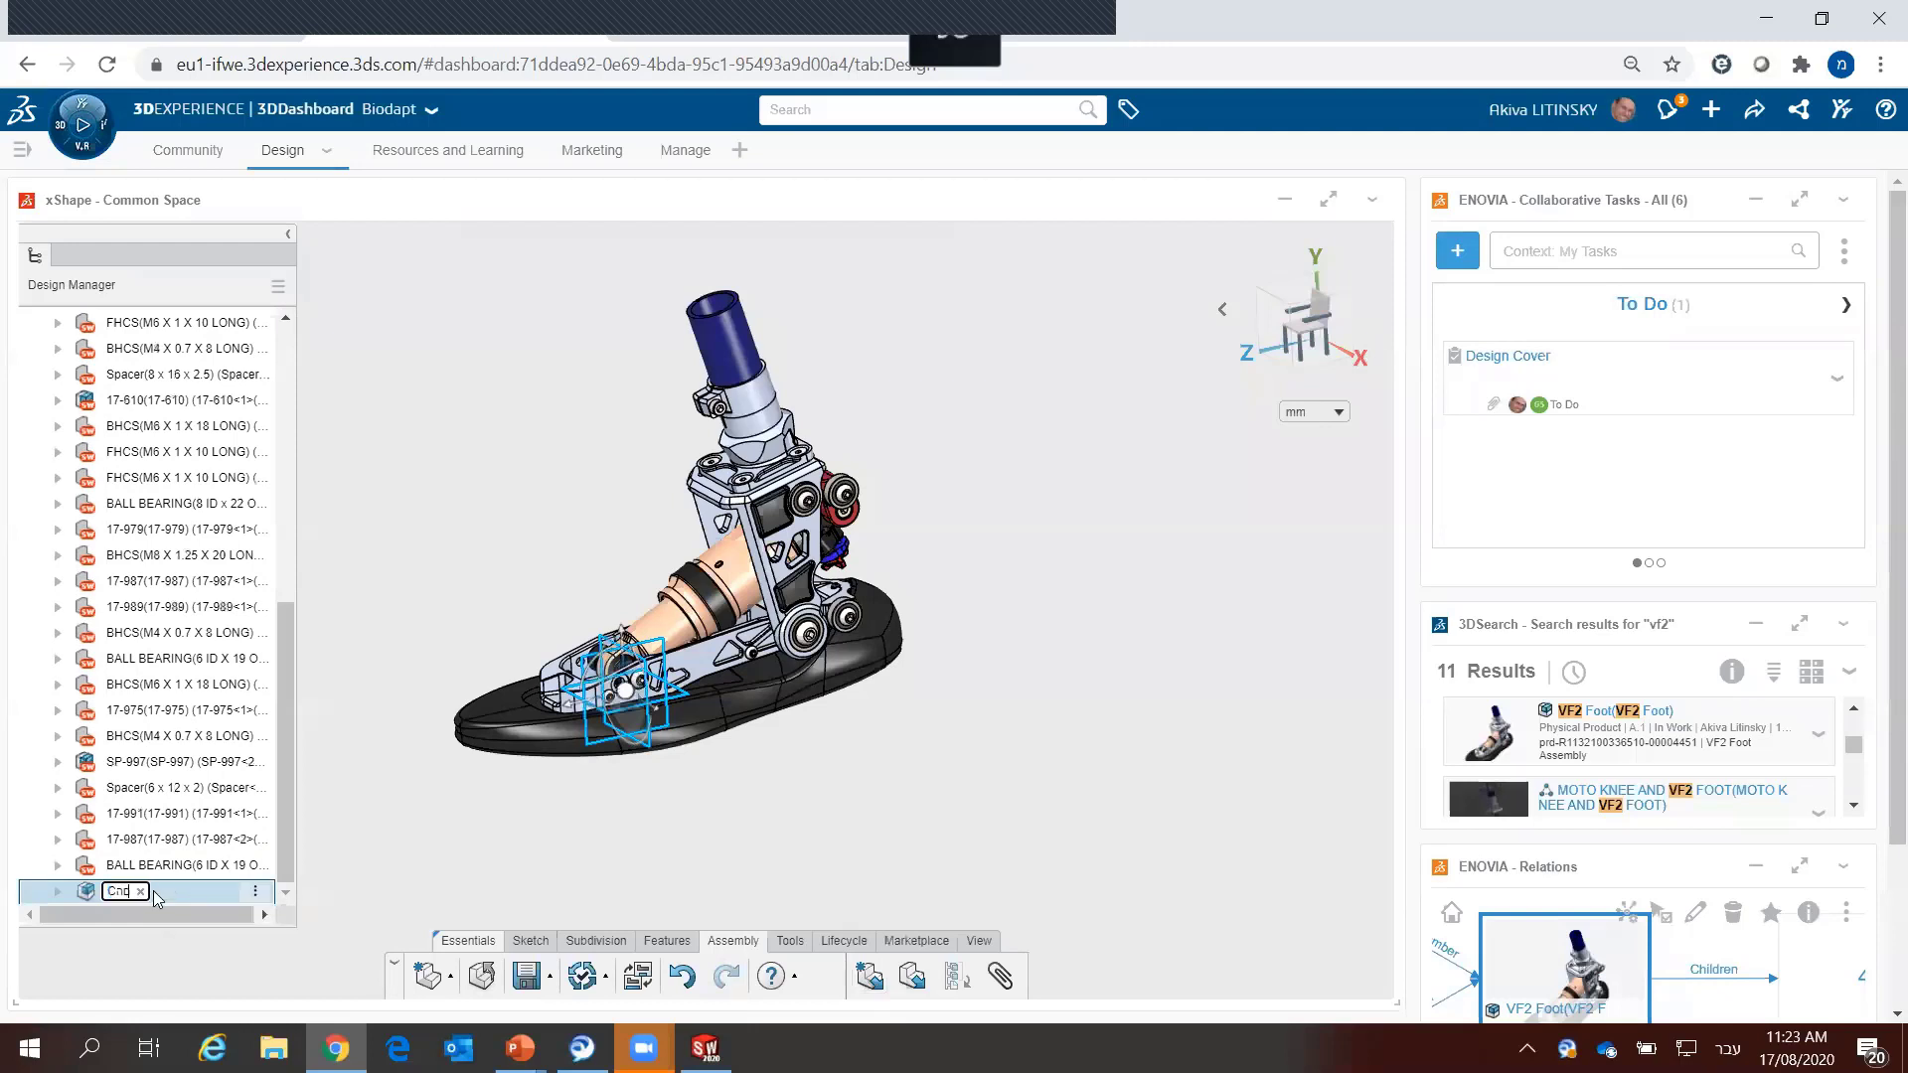
pyautogui.write('p')
pyautogui.write('over')
pyautogui.press('Return')
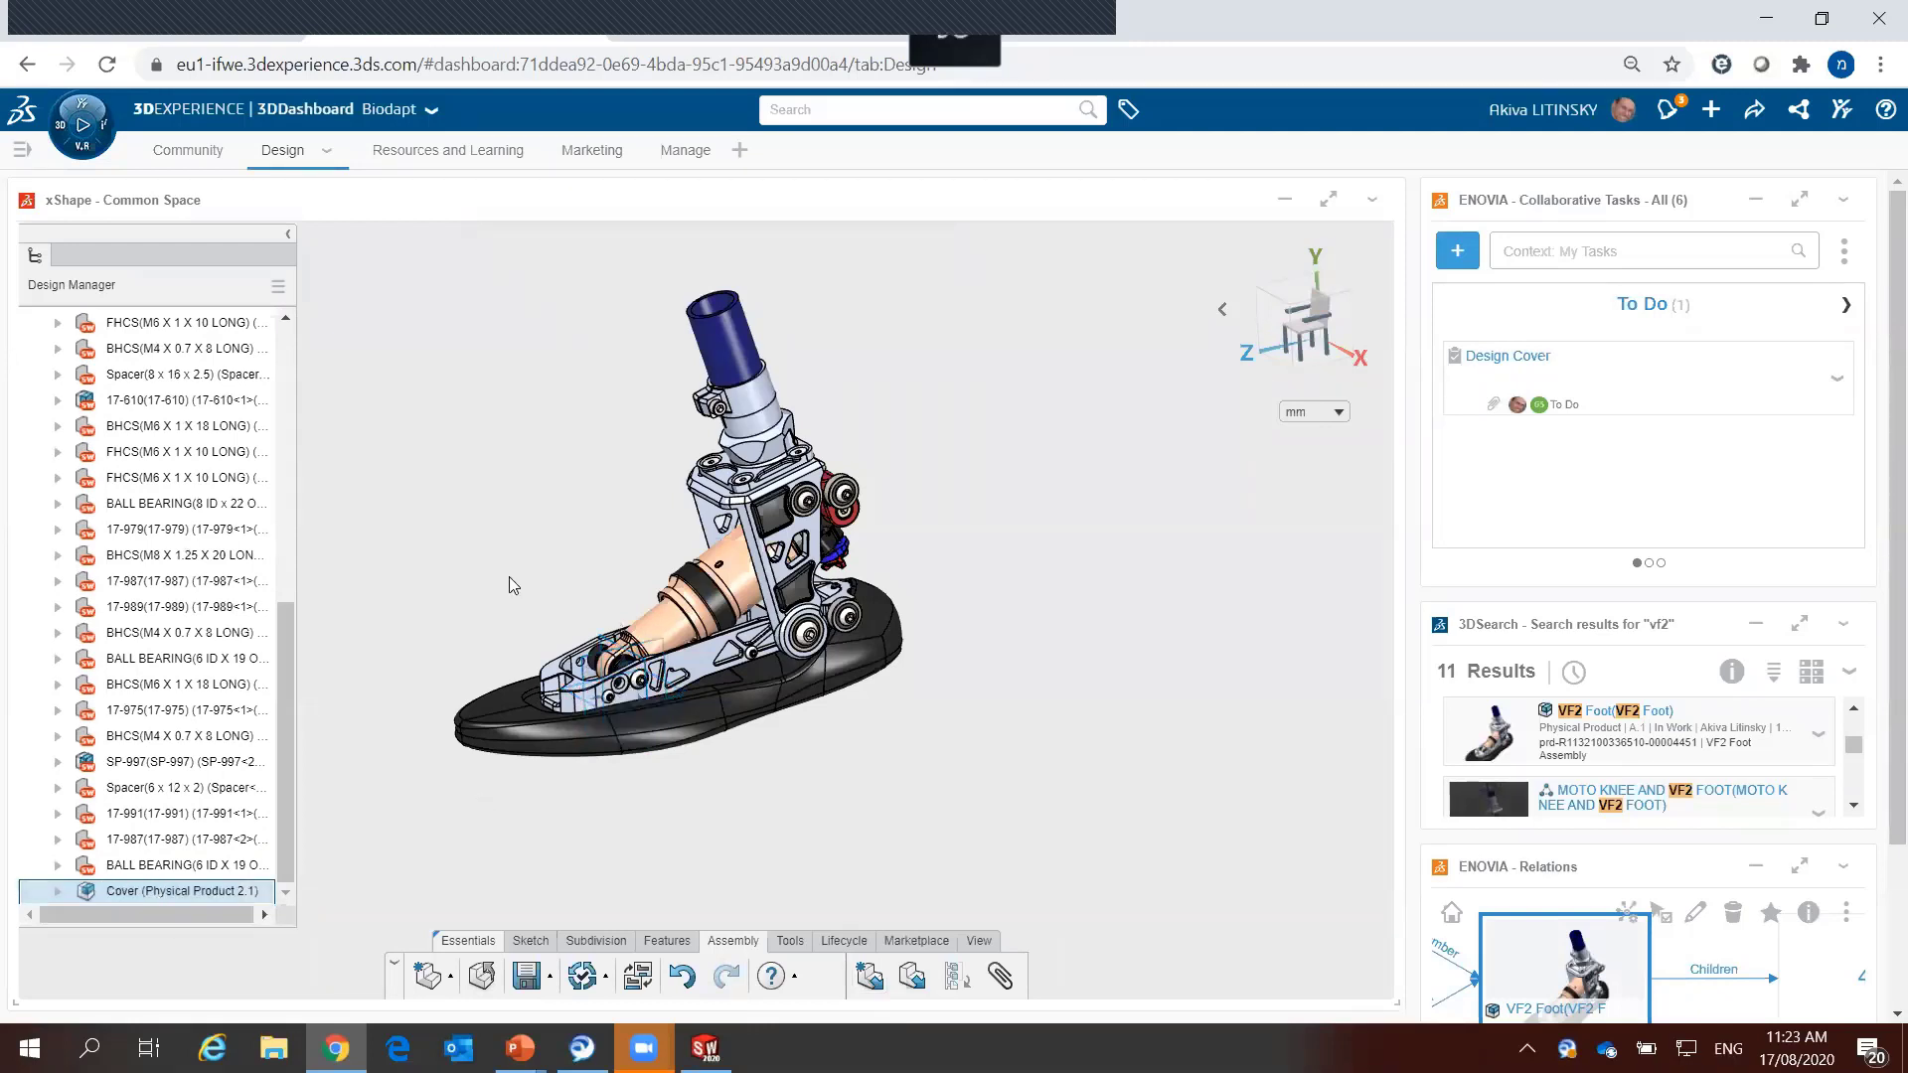
pyautogui.doubleClick(92, 895)
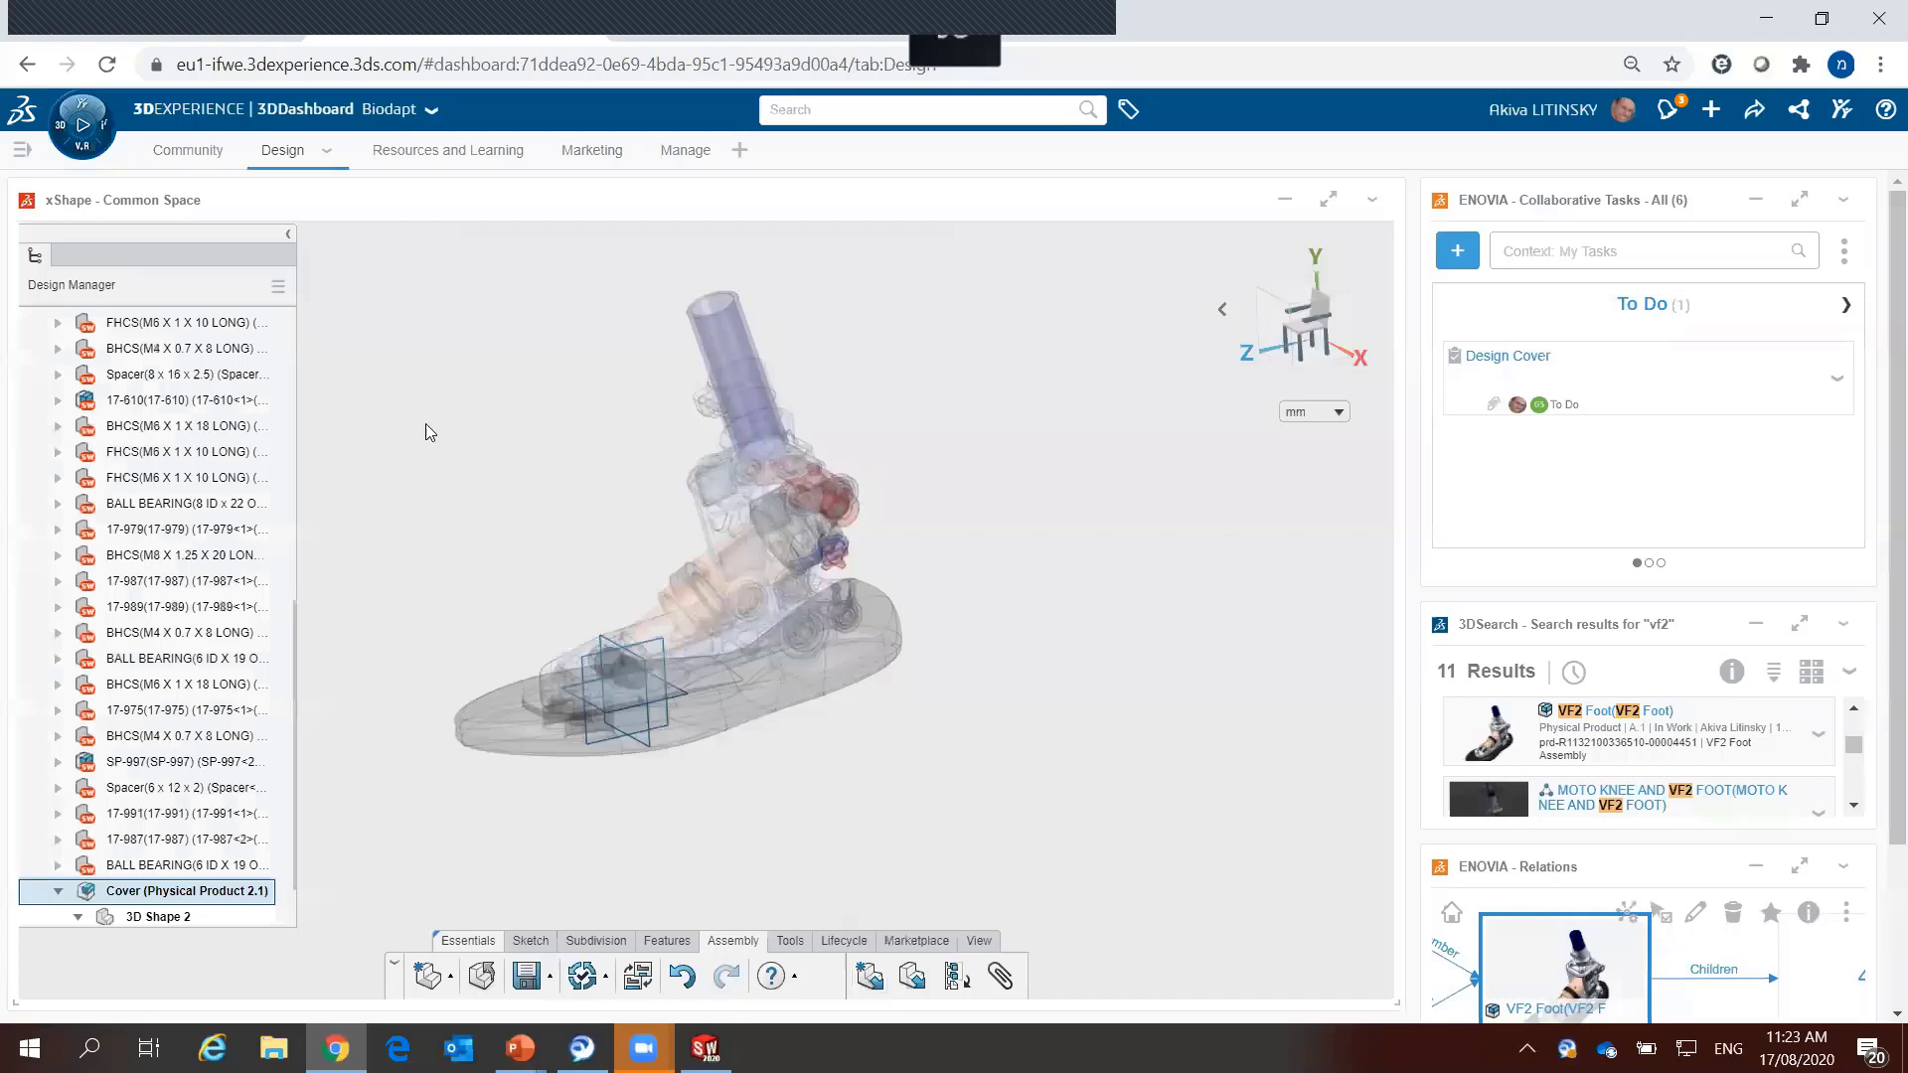
# Step: Place a subdivision Box primitive sized over the foot mechanism, giving a 3×3×3 cage
pyautogui.moveTo(430, 433)
pyautogui.mouseDown(button='middle')
pyautogui.moveTo(576, 486)
pyautogui.moveTo(528, 396)
pyautogui.moveTo(460, 473)
pyautogui.moveTo(587, 686)
pyautogui.moveTo(616, 618)
pyautogui.mouseUp(button='middle')
pyautogui.scroll(3, 616, 618)
pyautogui.moveTo(874, 847); pyautogui.dragTo(825, 801, button='middle')
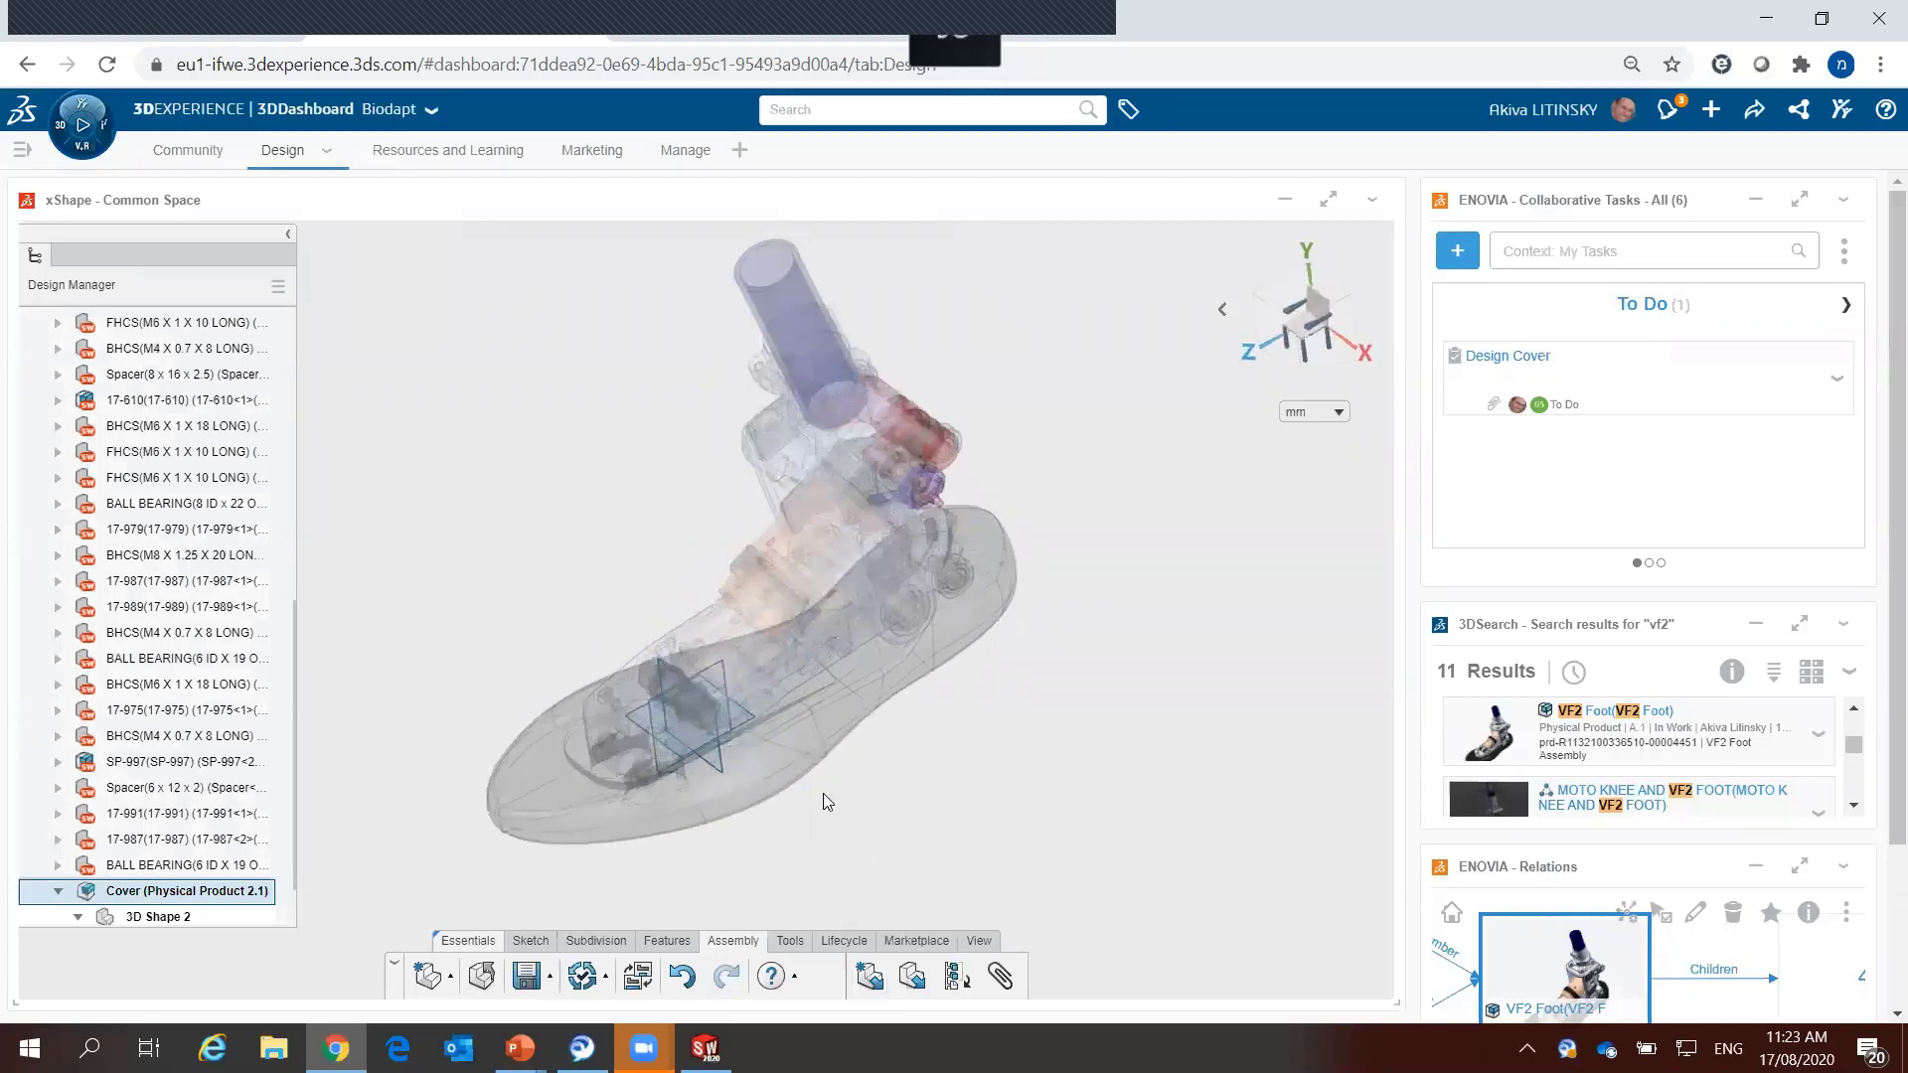
pyautogui.click(819, 759)
pyautogui.click(666, 941)
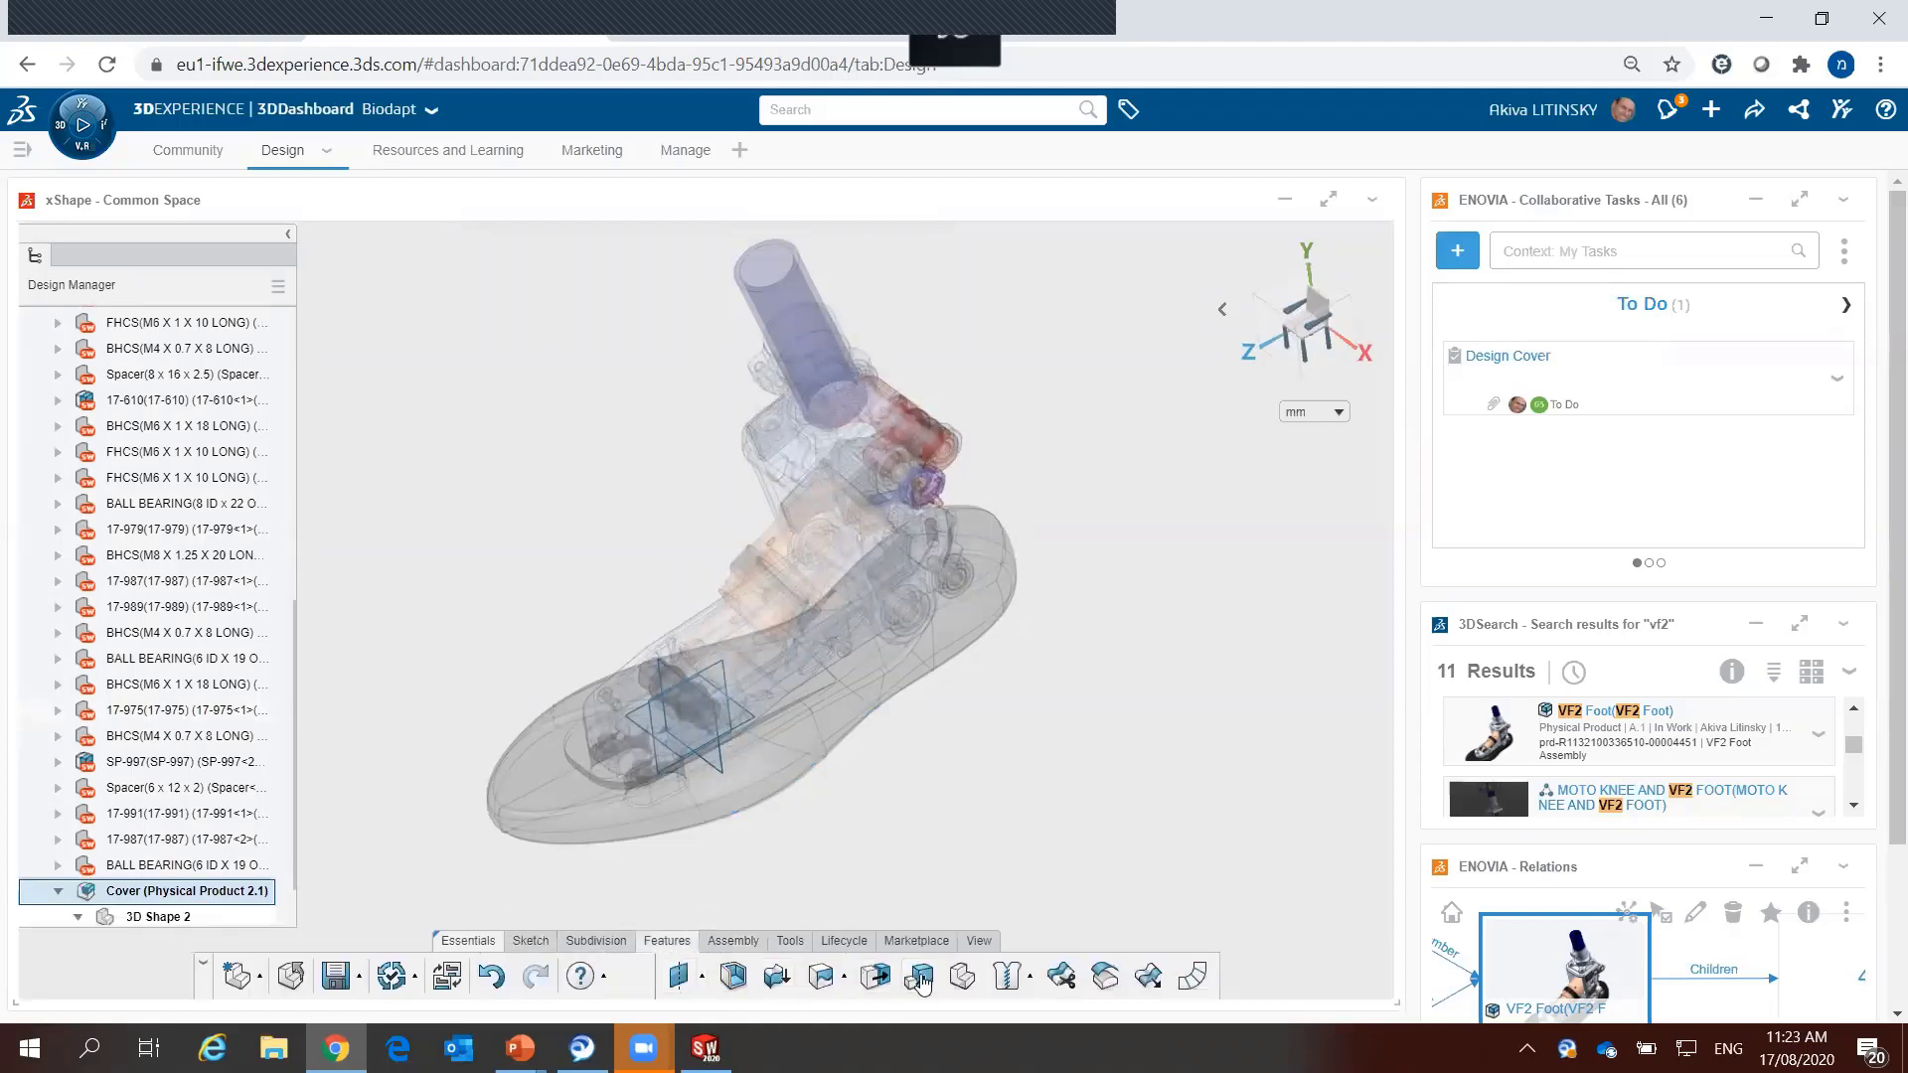
pyautogui.click(603, 943)
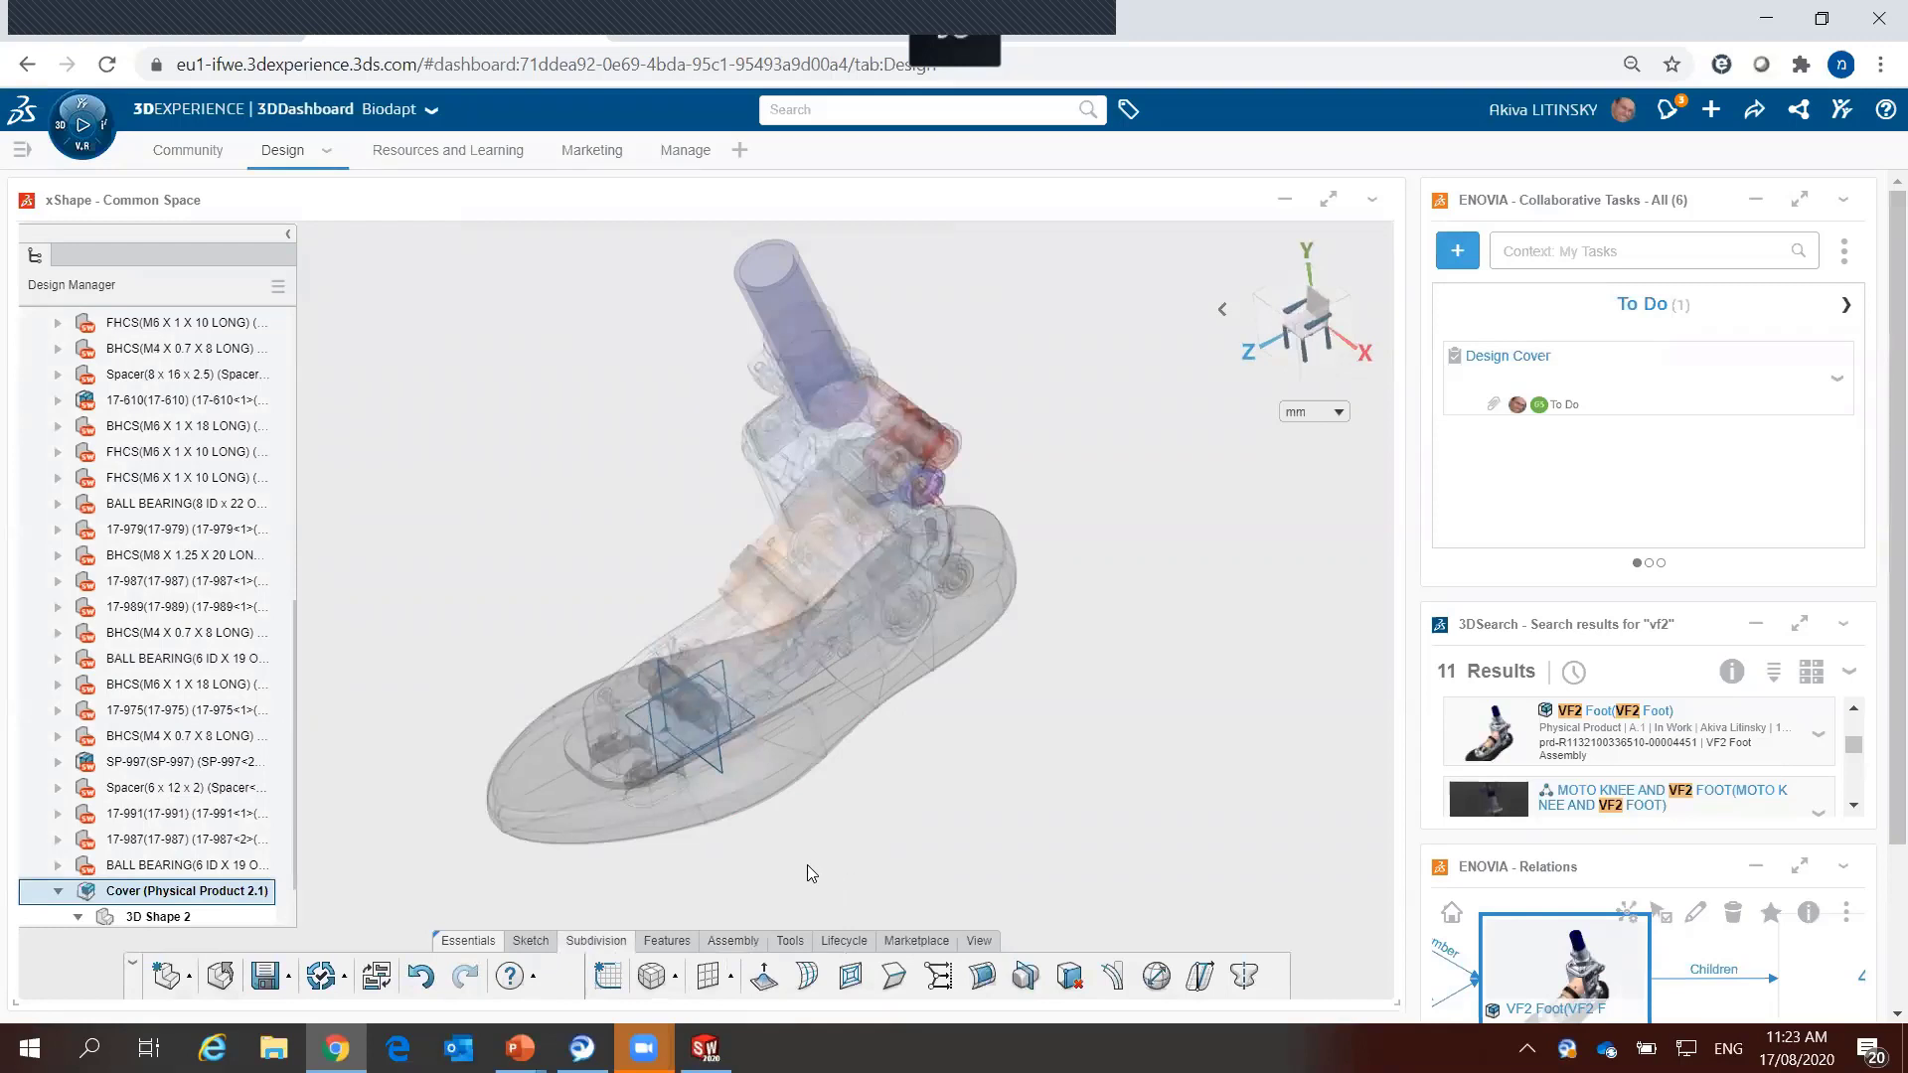
pyautogui.click(675, 976)
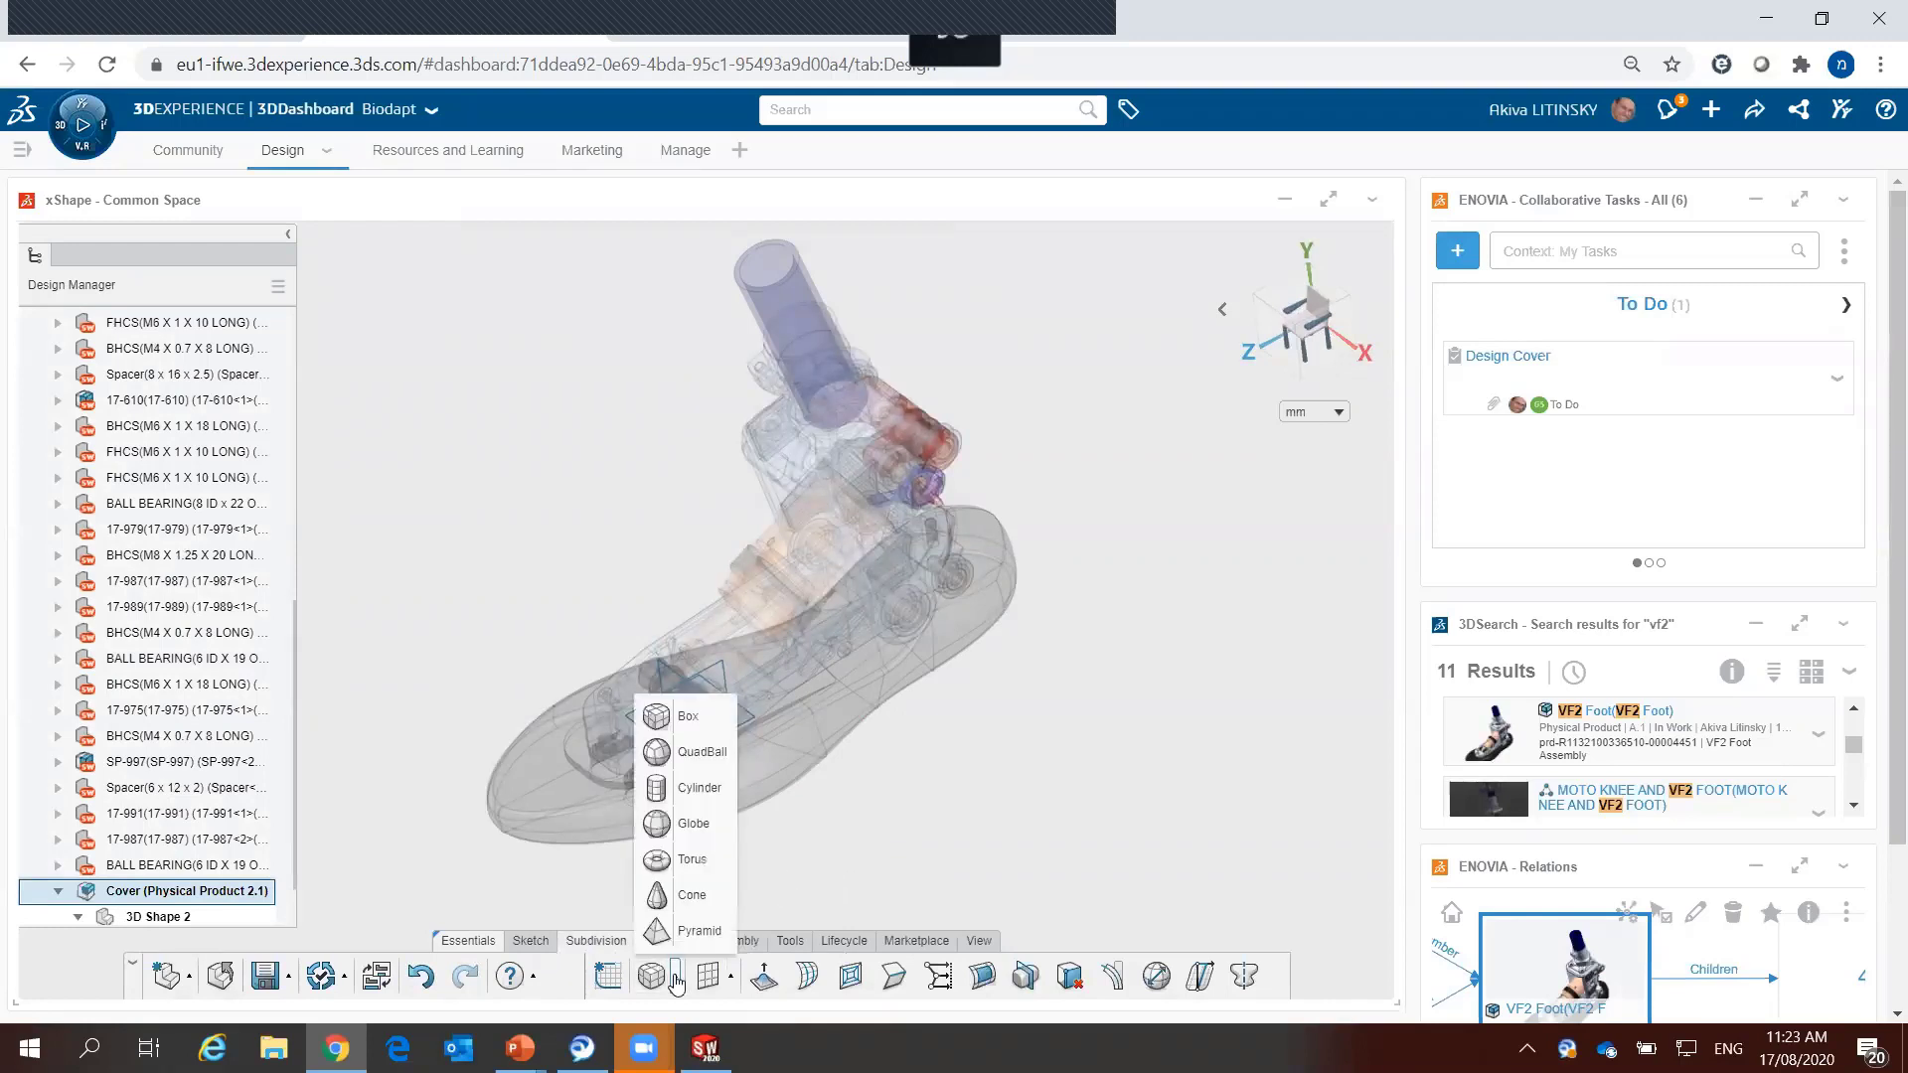
pyautogui.click(686, 718)
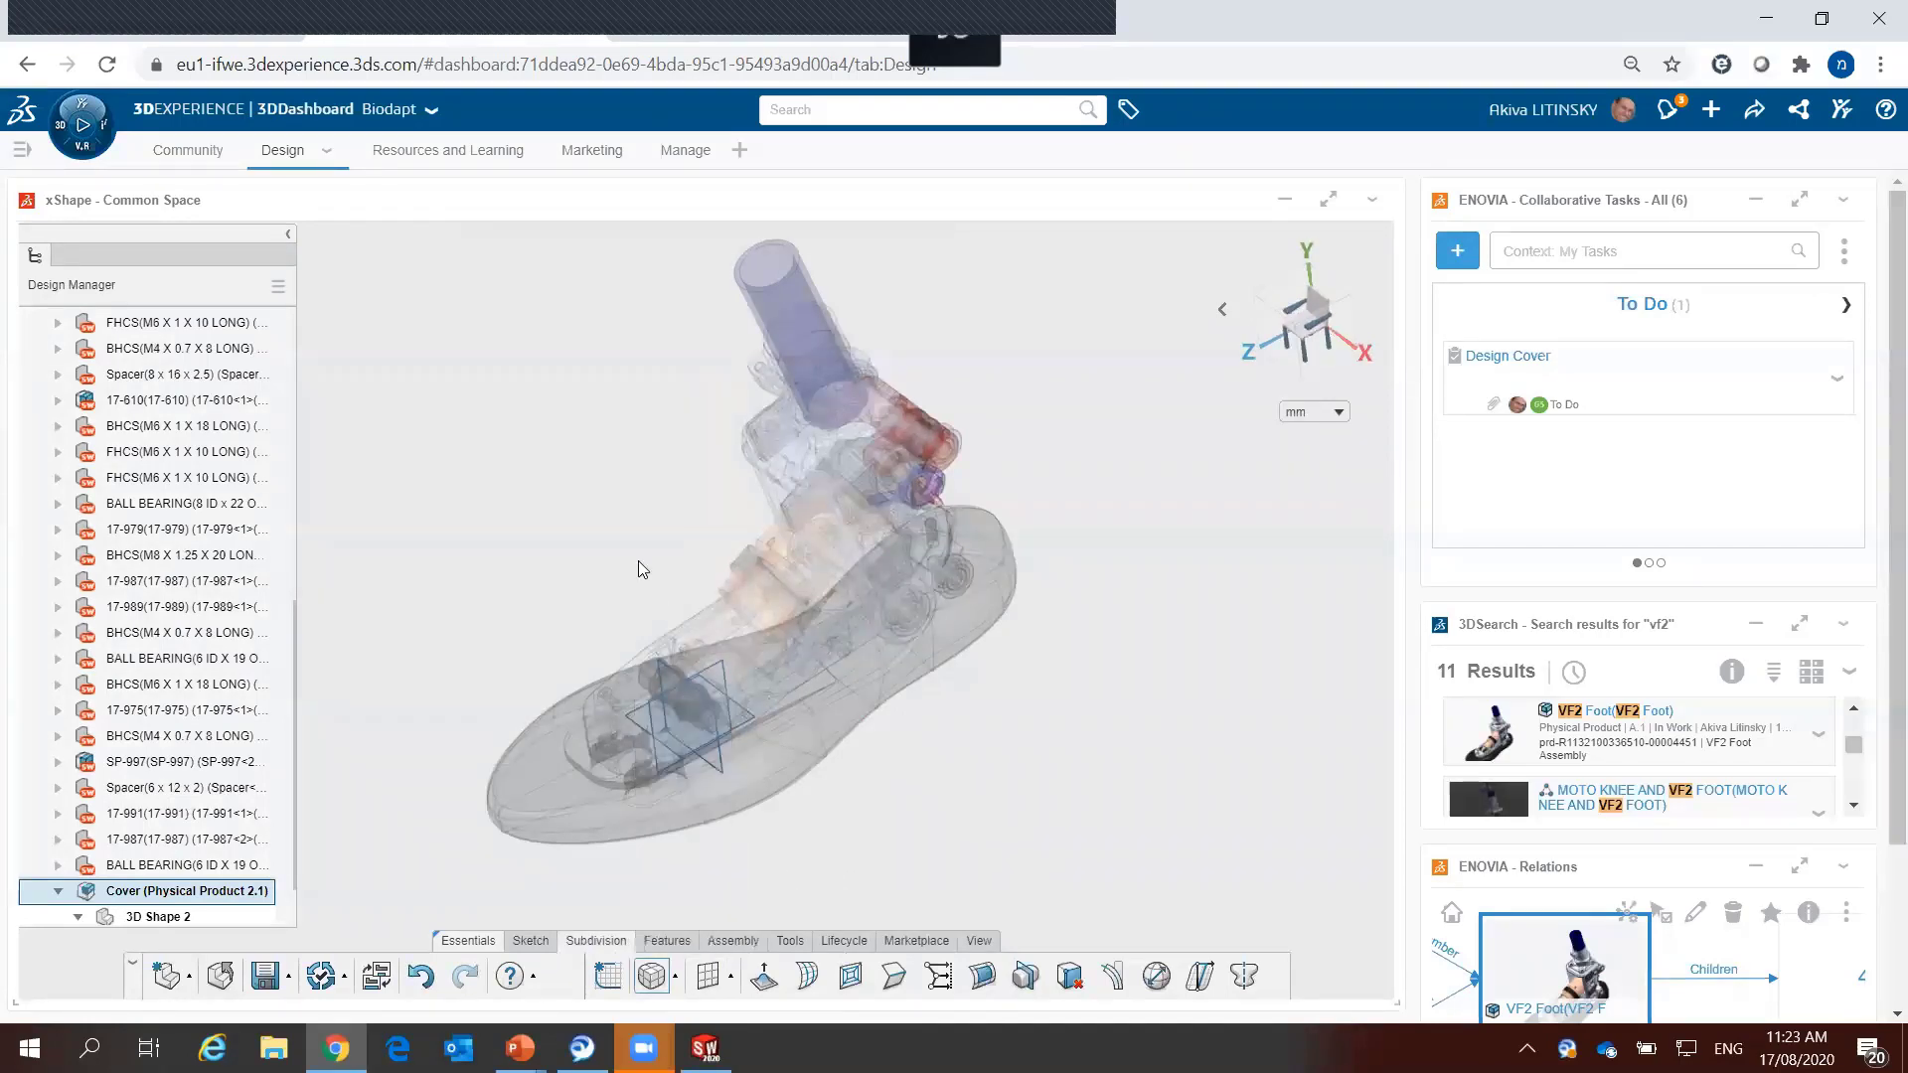
pyautogui.click(653, 626)
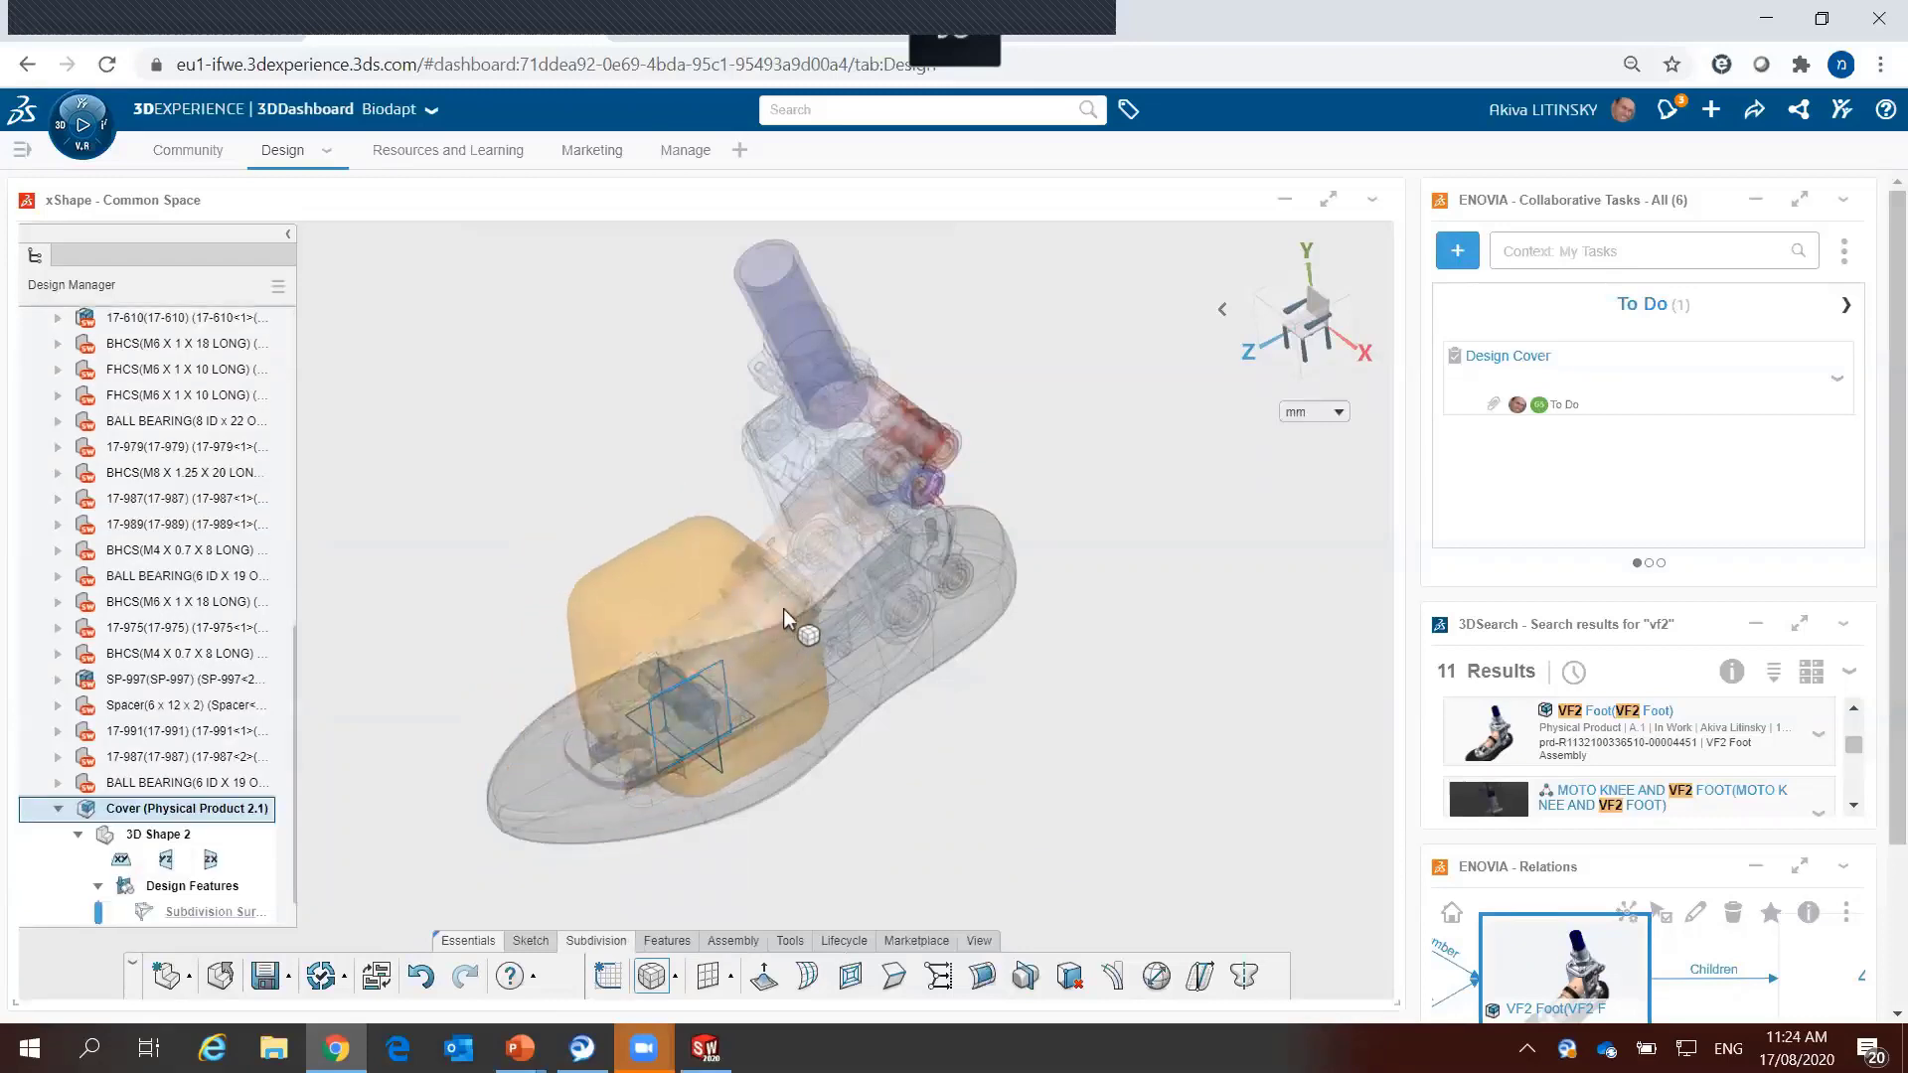
pyautogui.moveTo(783, 608); pyautogui.dragTo(776, 592)
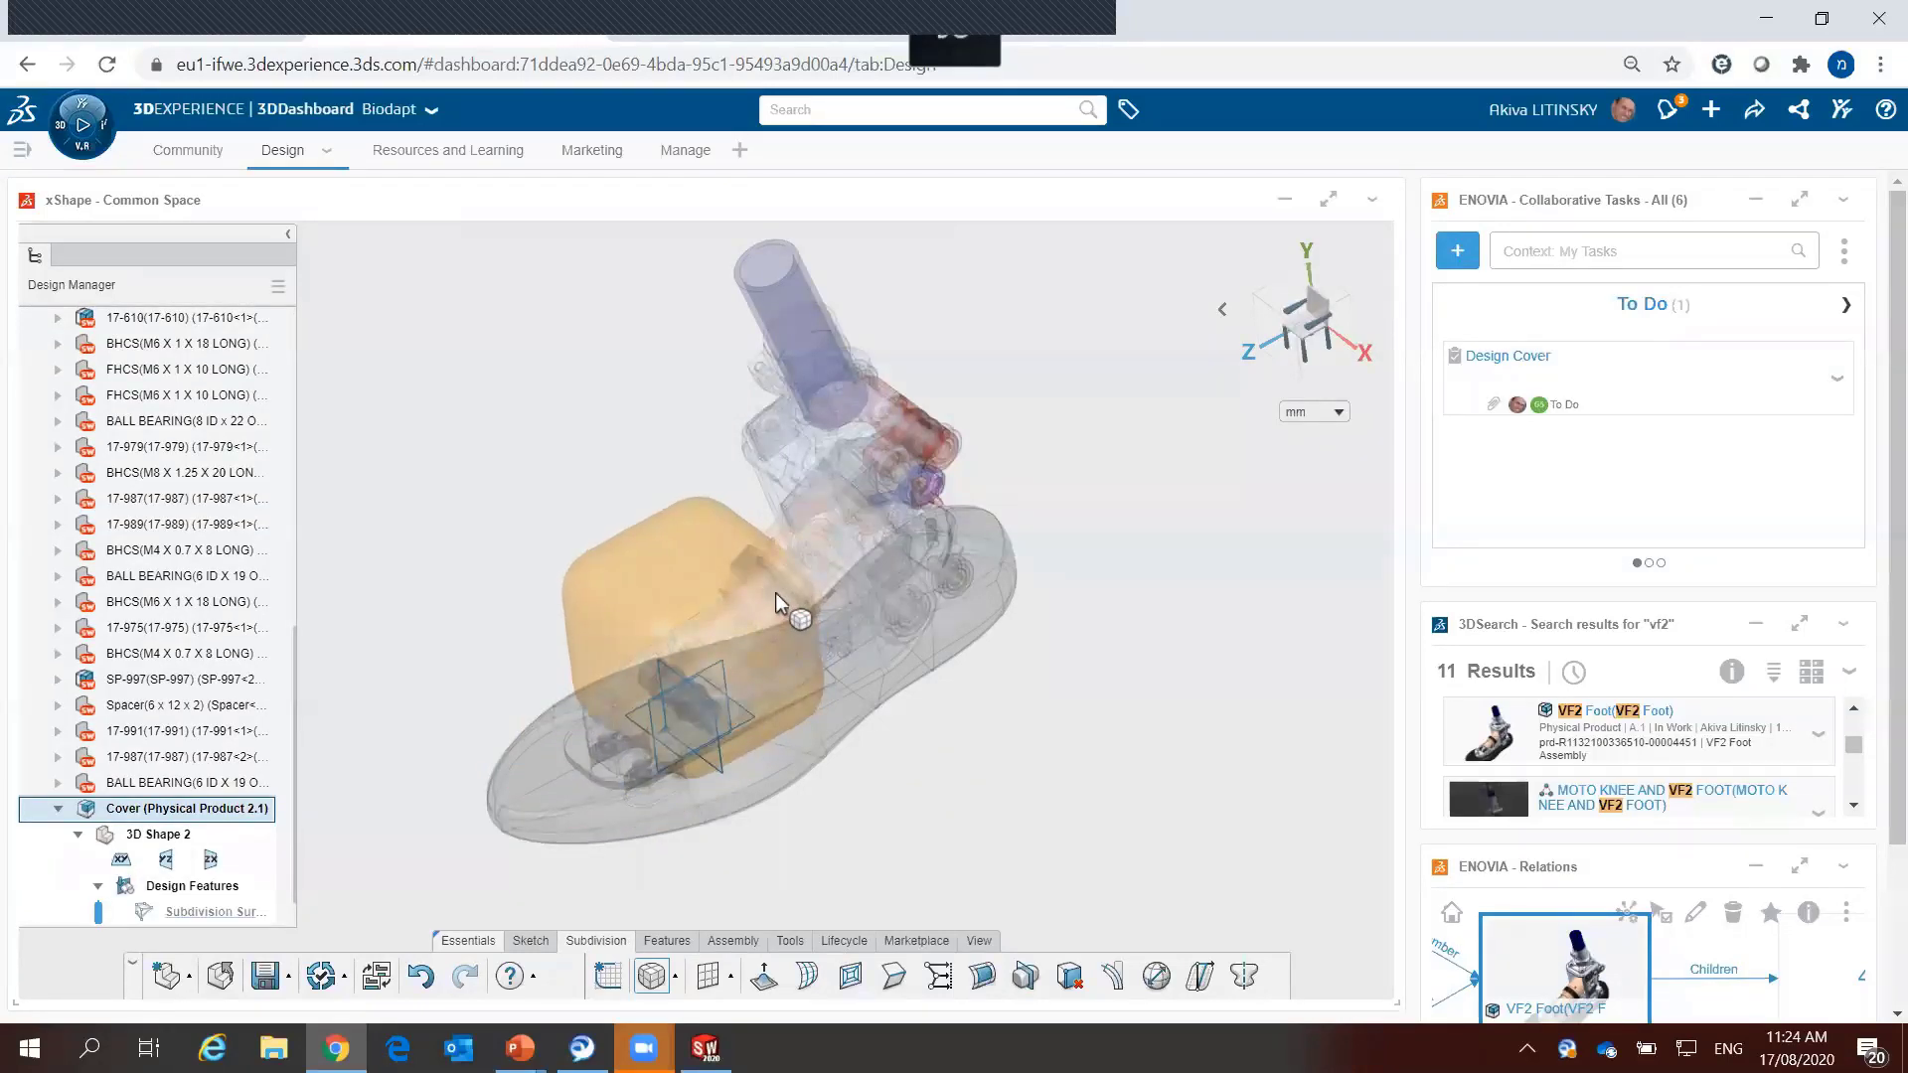
pyautogui.click(775, 592)
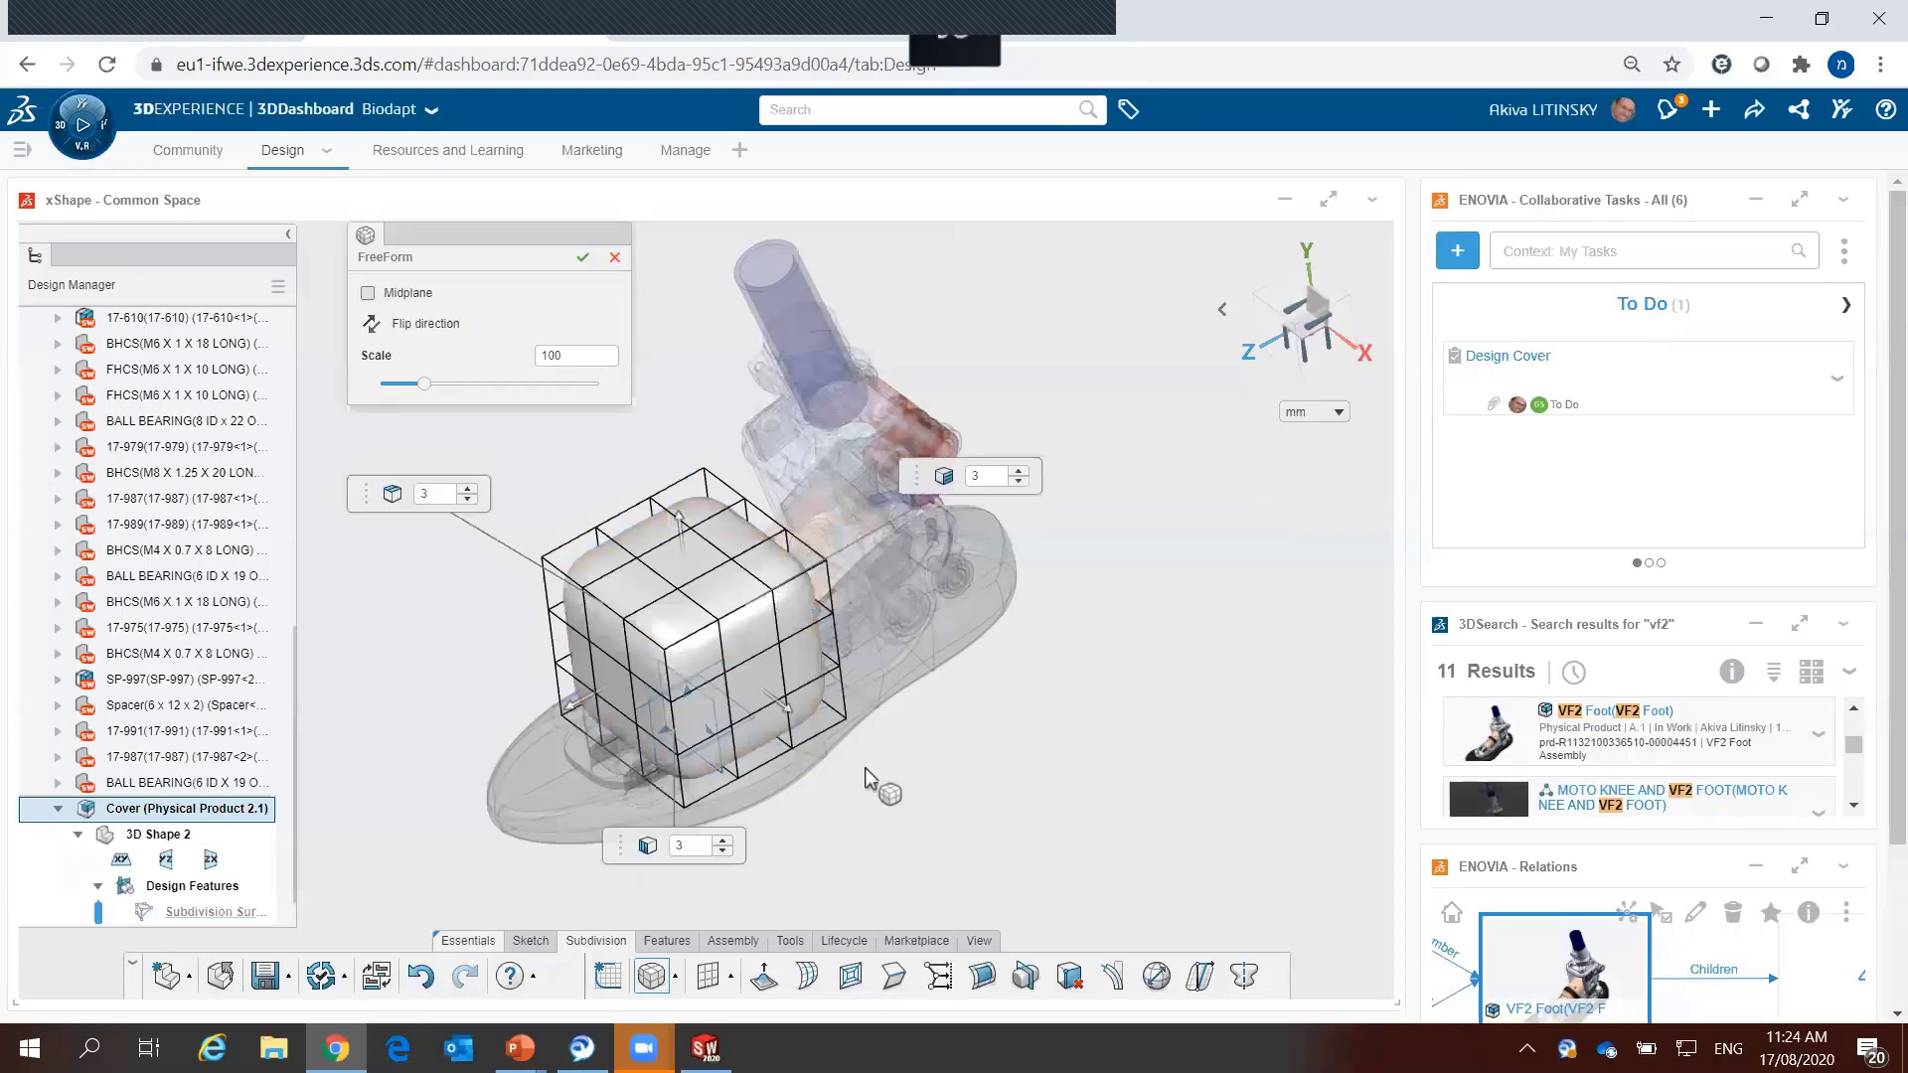
# Step: Set the cage scale to 103, reduce bottom and left subdivisions to 1, and confirm
pyautogui.moveTo(875, 790); pyautogui.dragTo(914, 787, button='middle')
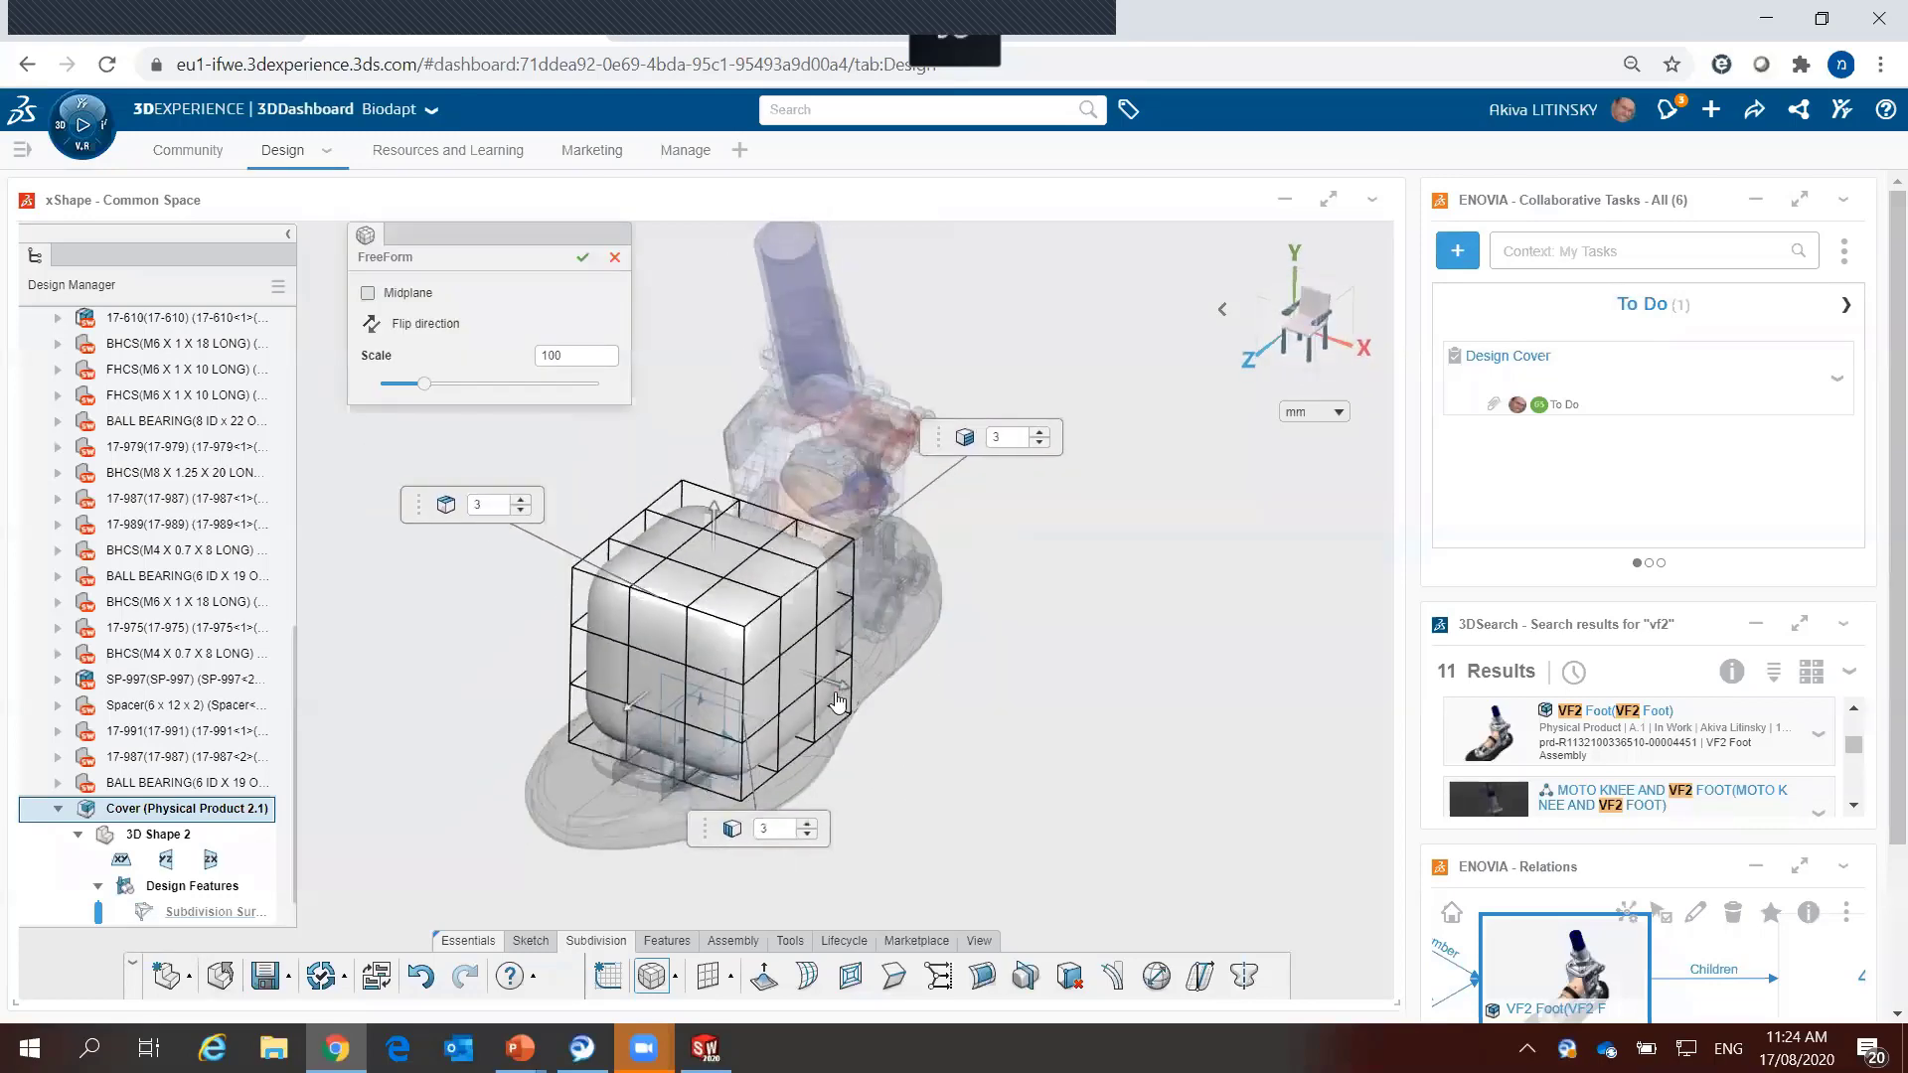
pyautogui.moveTo(838, 702); pyautogui.dragTo(854, 688)
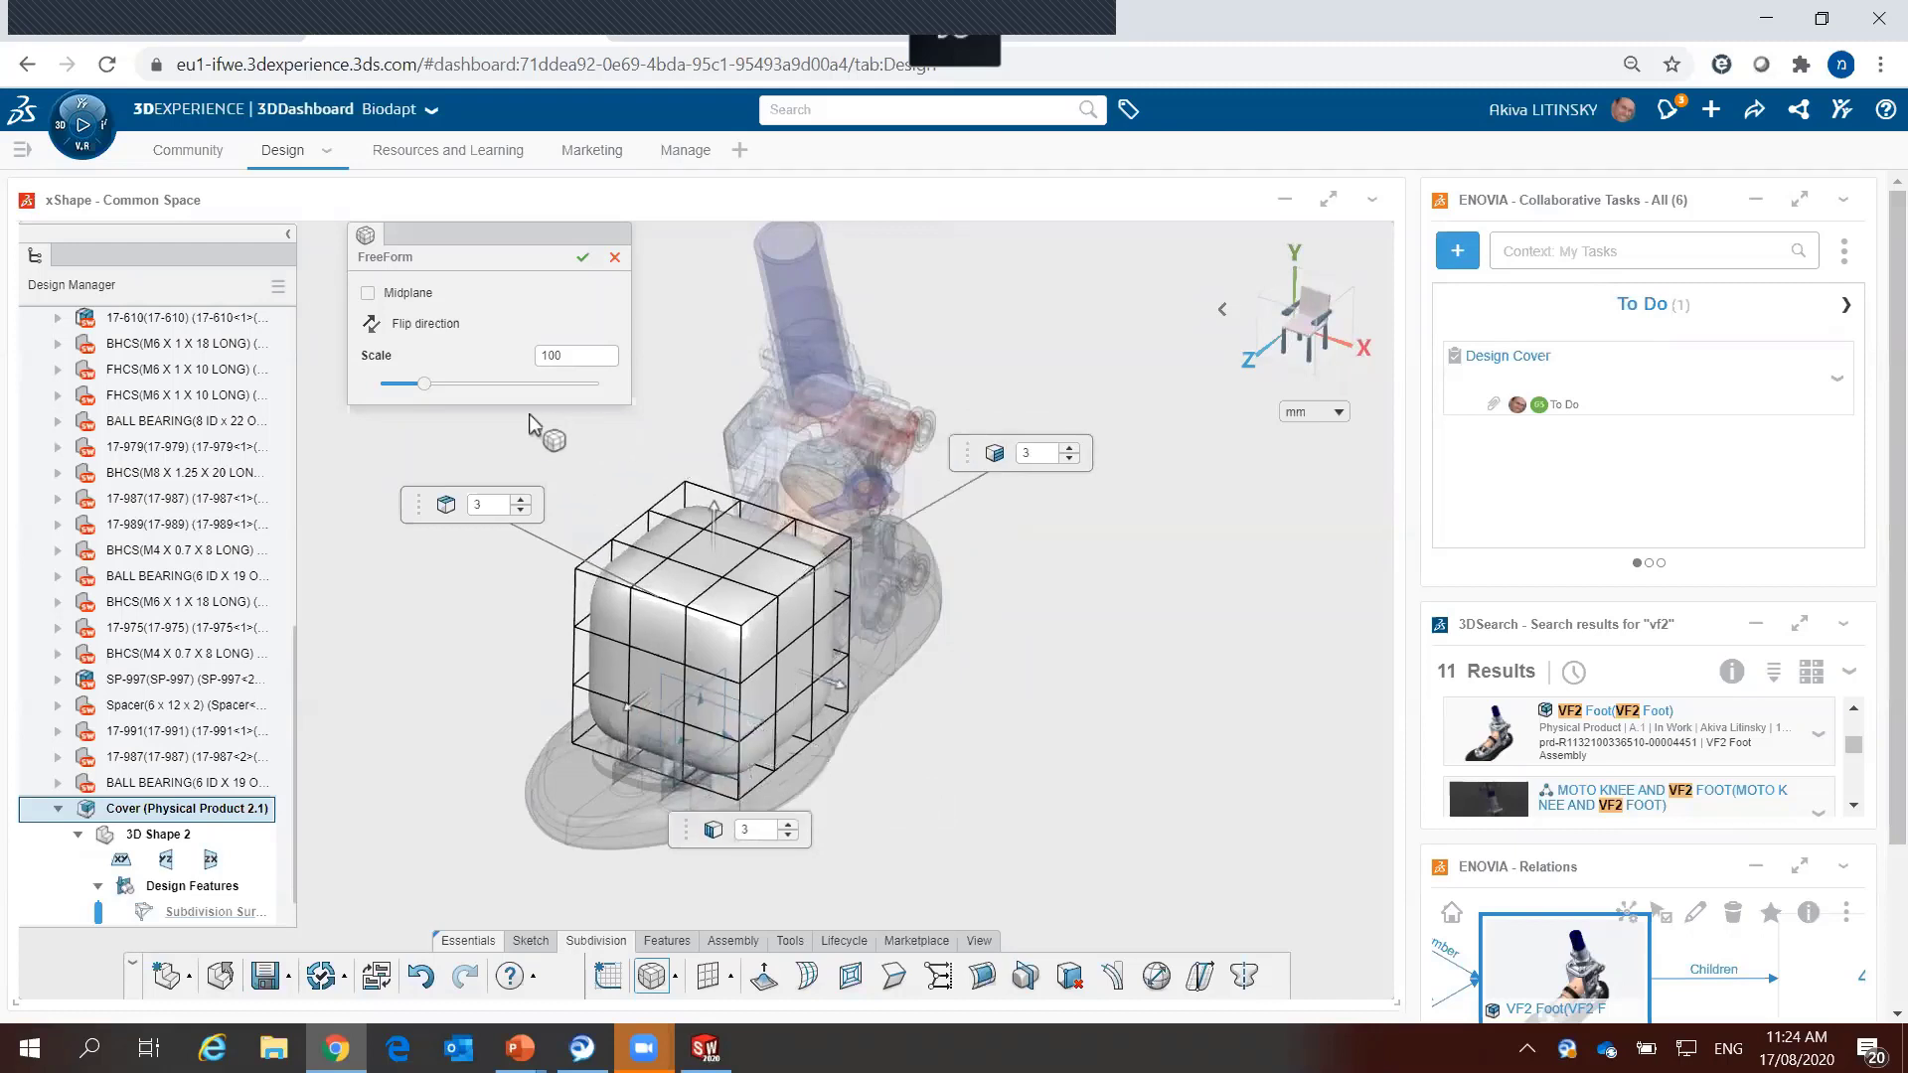
pyautogui.moveTo(425, 393); pyautogui.dragTo(425, 385)
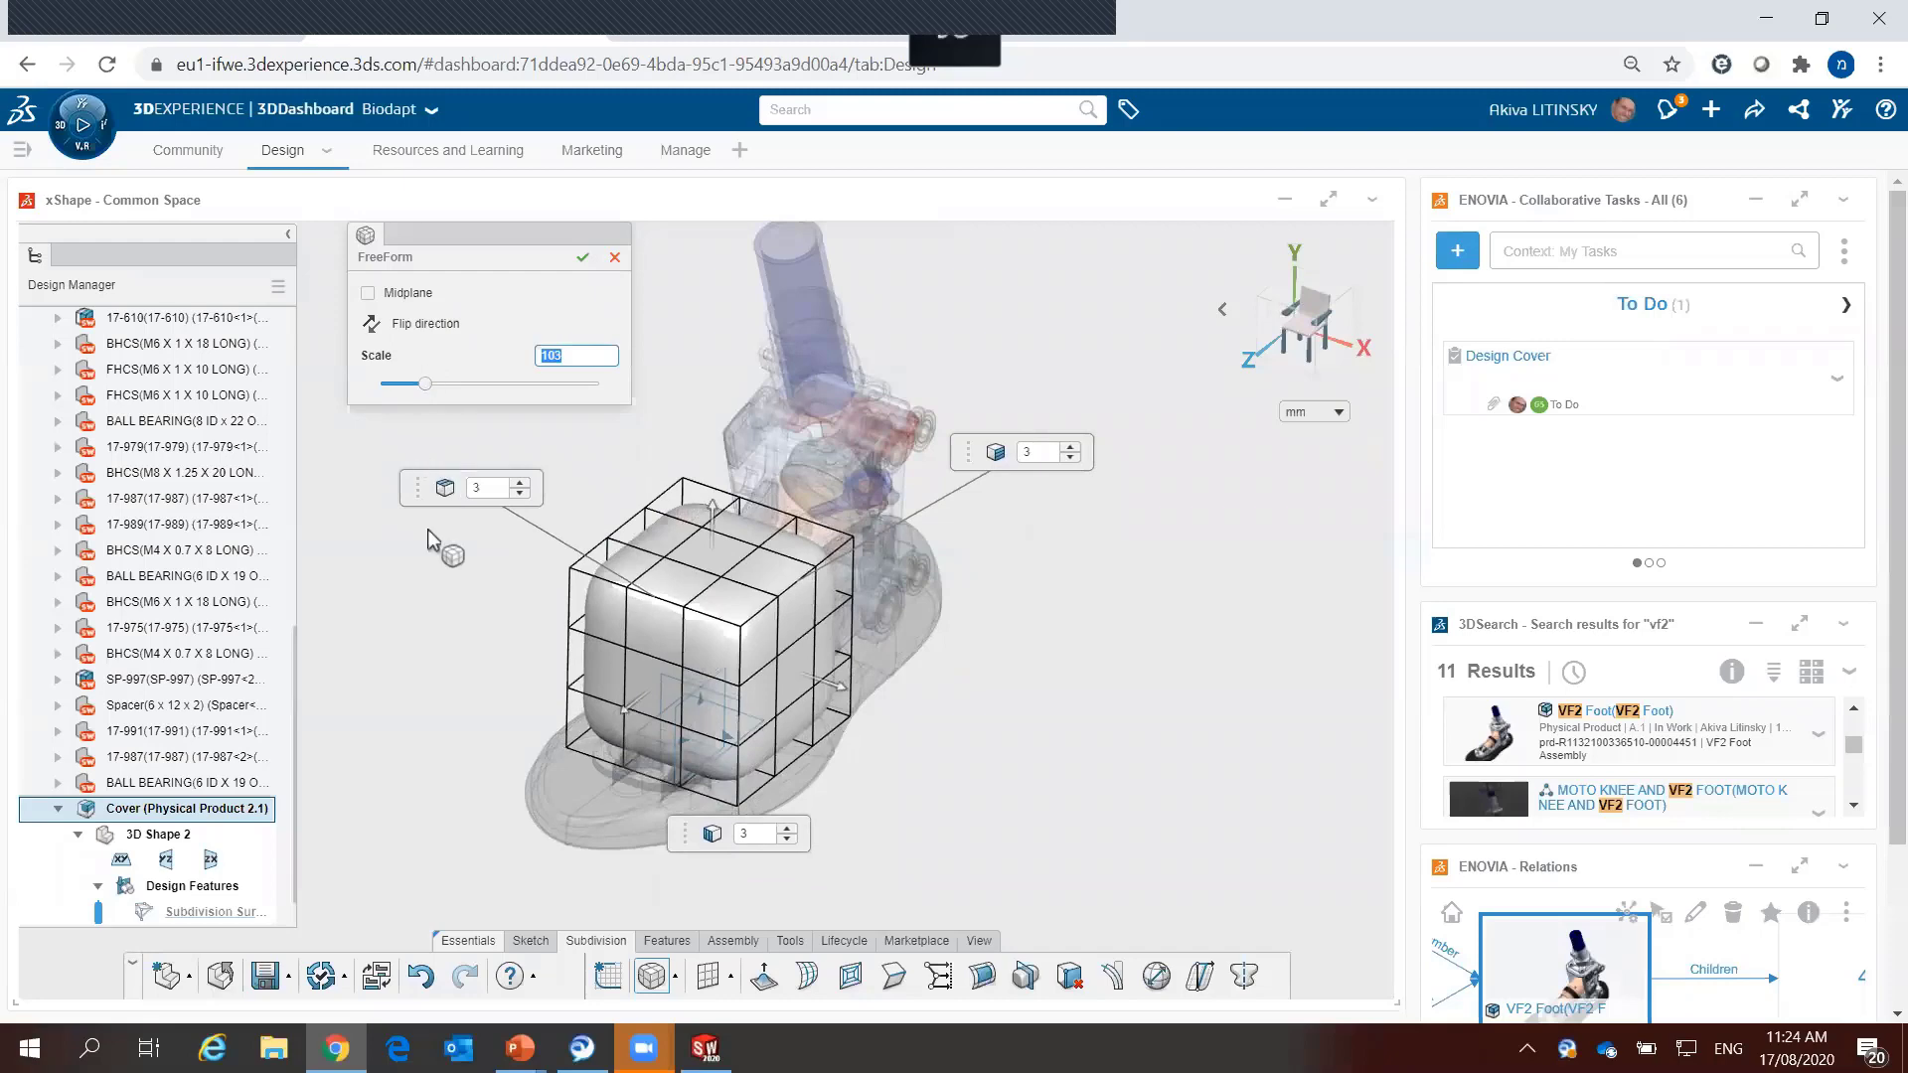
pyautogui.moveTo(469, 677)
pyautogui.mouseDown(button='middle')
pyautogui.moveTo(417, 655)
pyautogui.moveTo(427, 676)
pyautogui.mouseUp(button='middle')
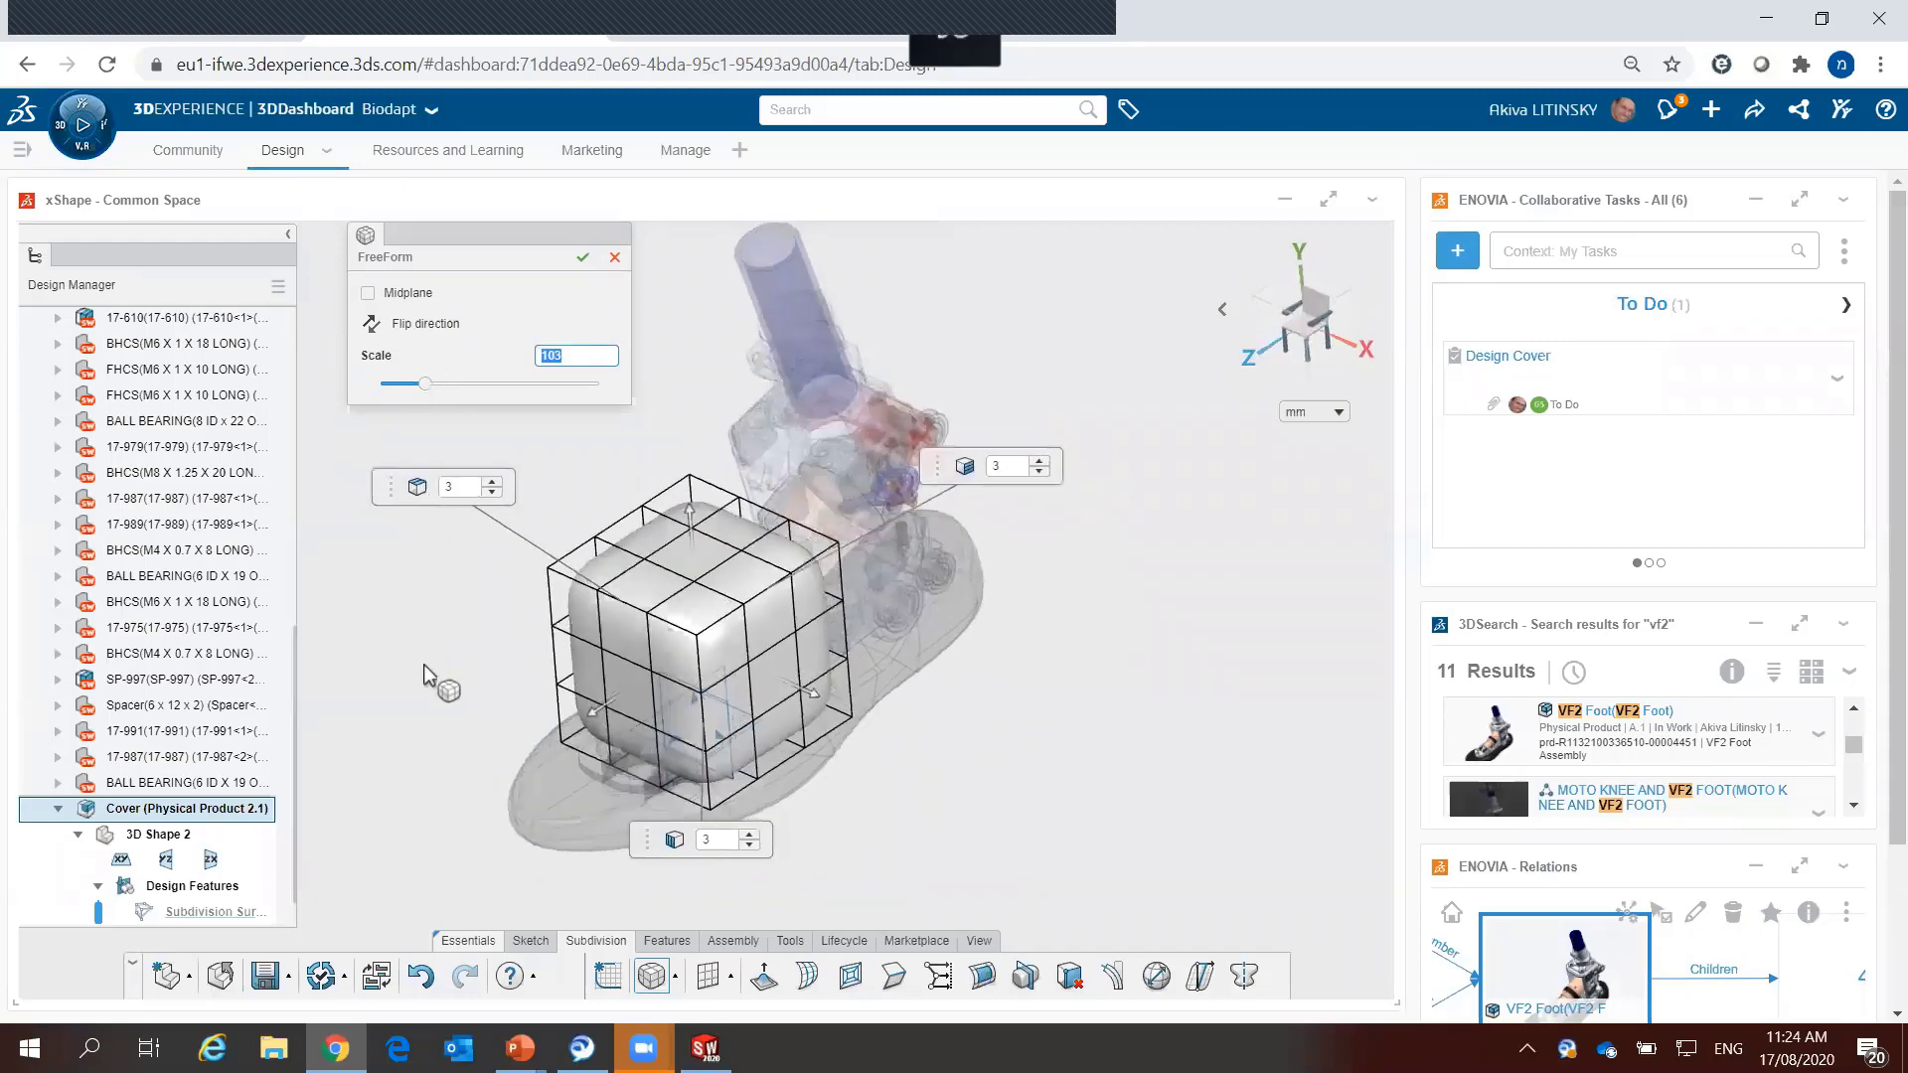
pyautogui.click(754, 846)
pyautogui.click(753, 846)
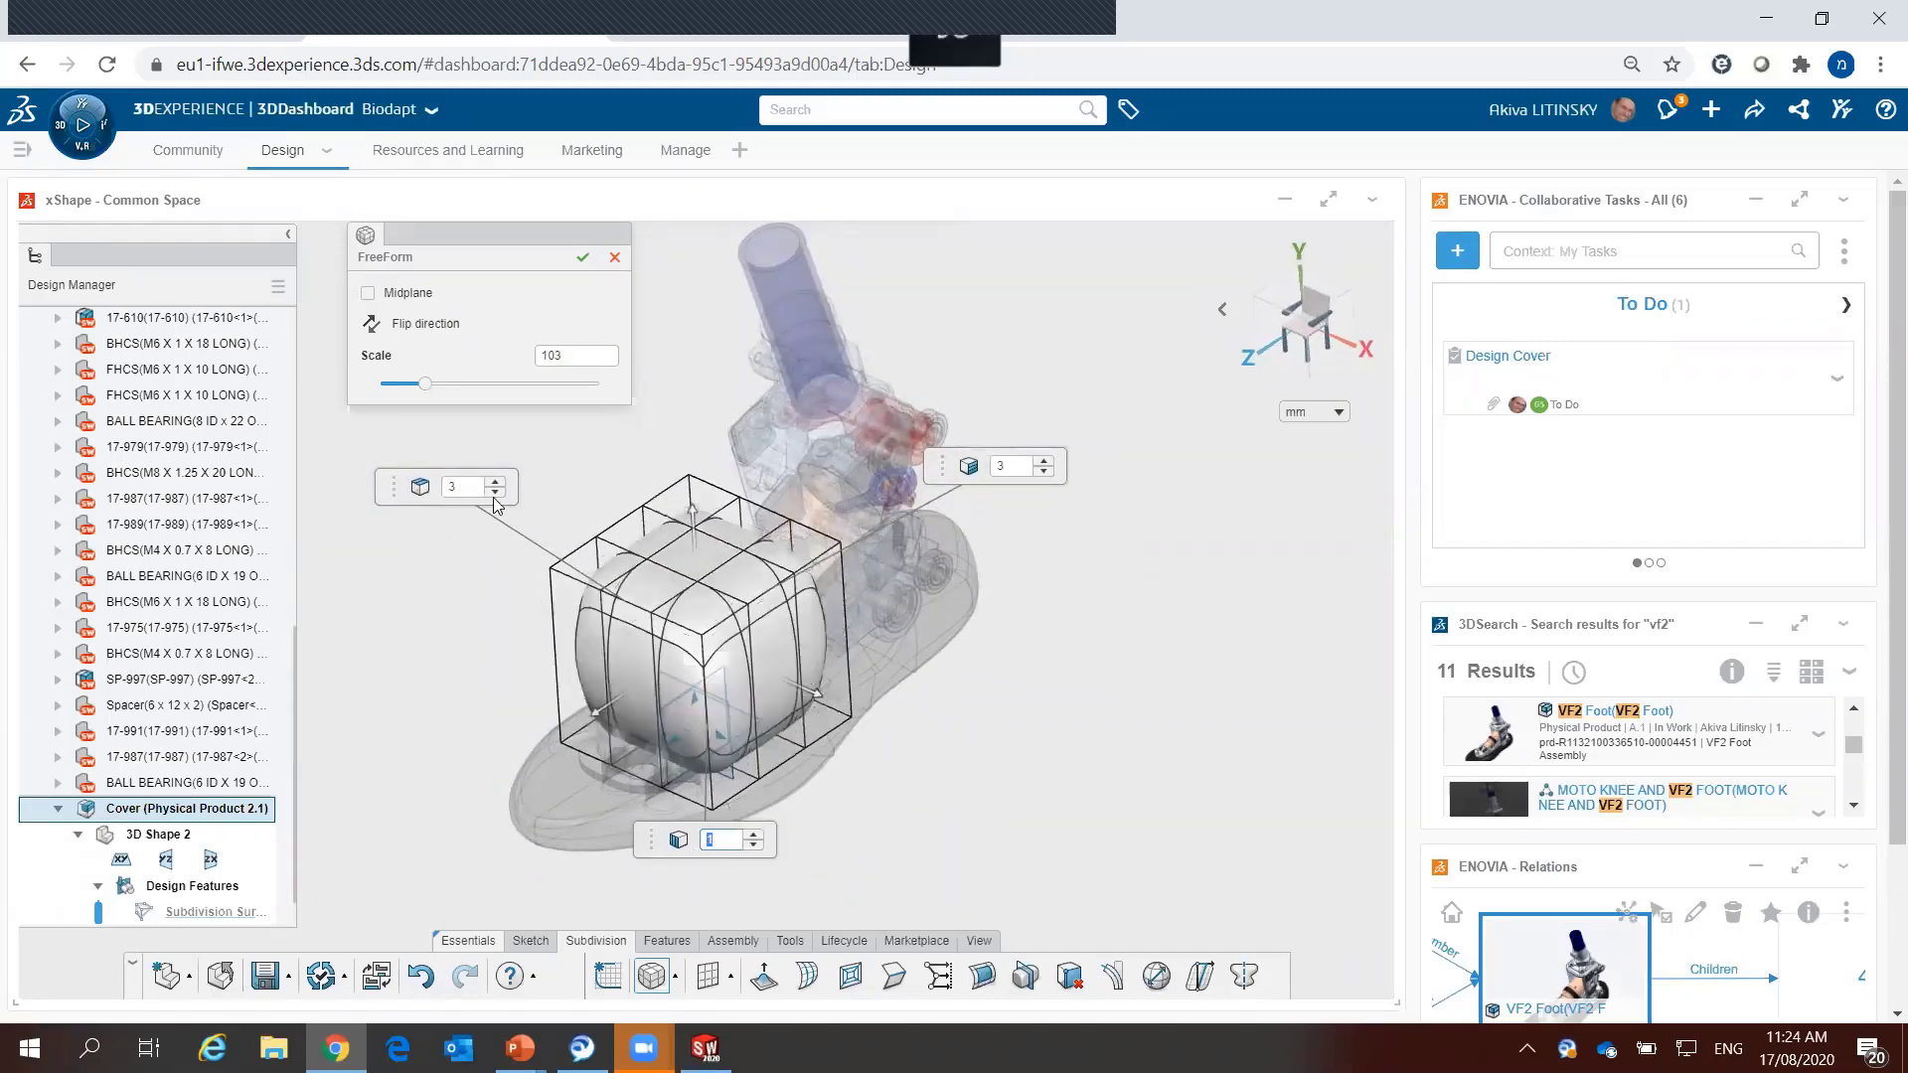
pyautogui.click(495, 493)
pyautogui.click(495, 493)
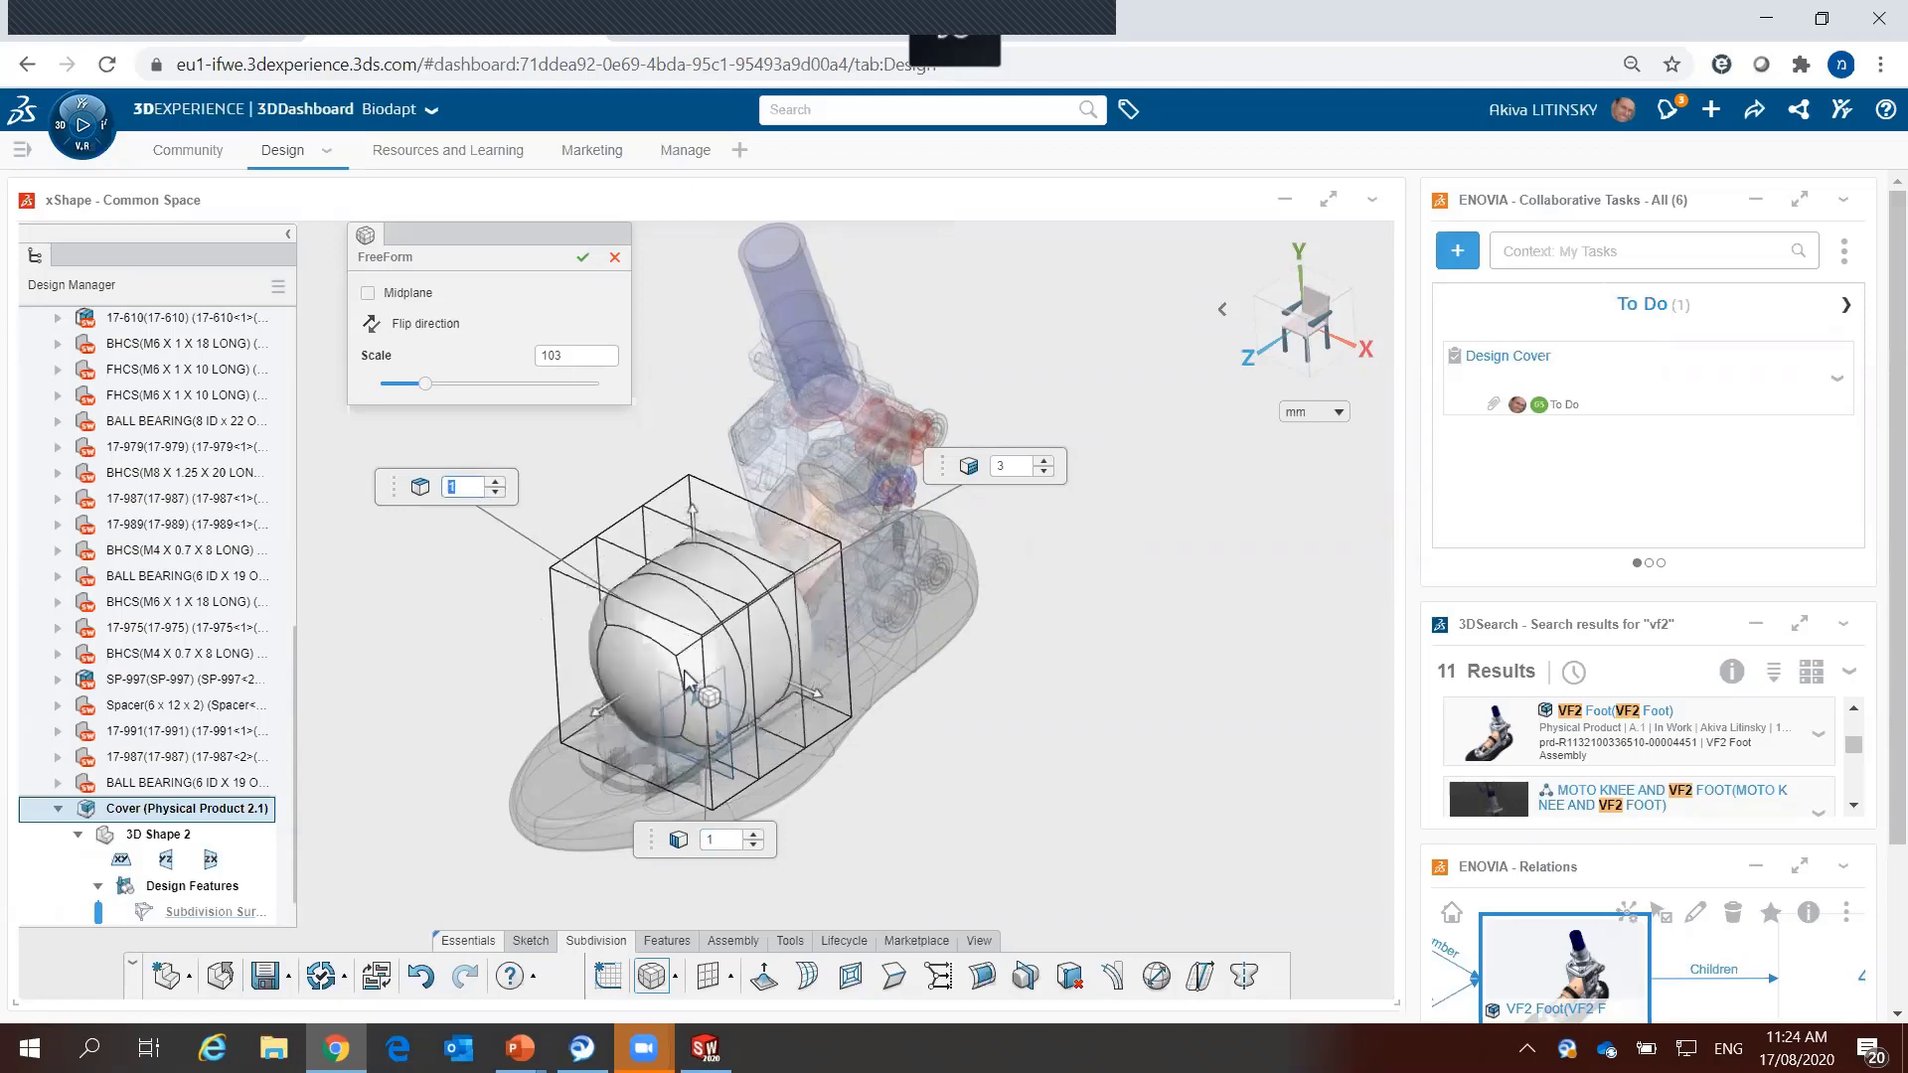
pyautogui.moveTo(907, 817)
pyautogui.mouseDown(button='middle')
pyautogui.moveTo(843, 817)
pyautogui.moveTo(872, 805)
pyautogui.mouseUp(button='middle')
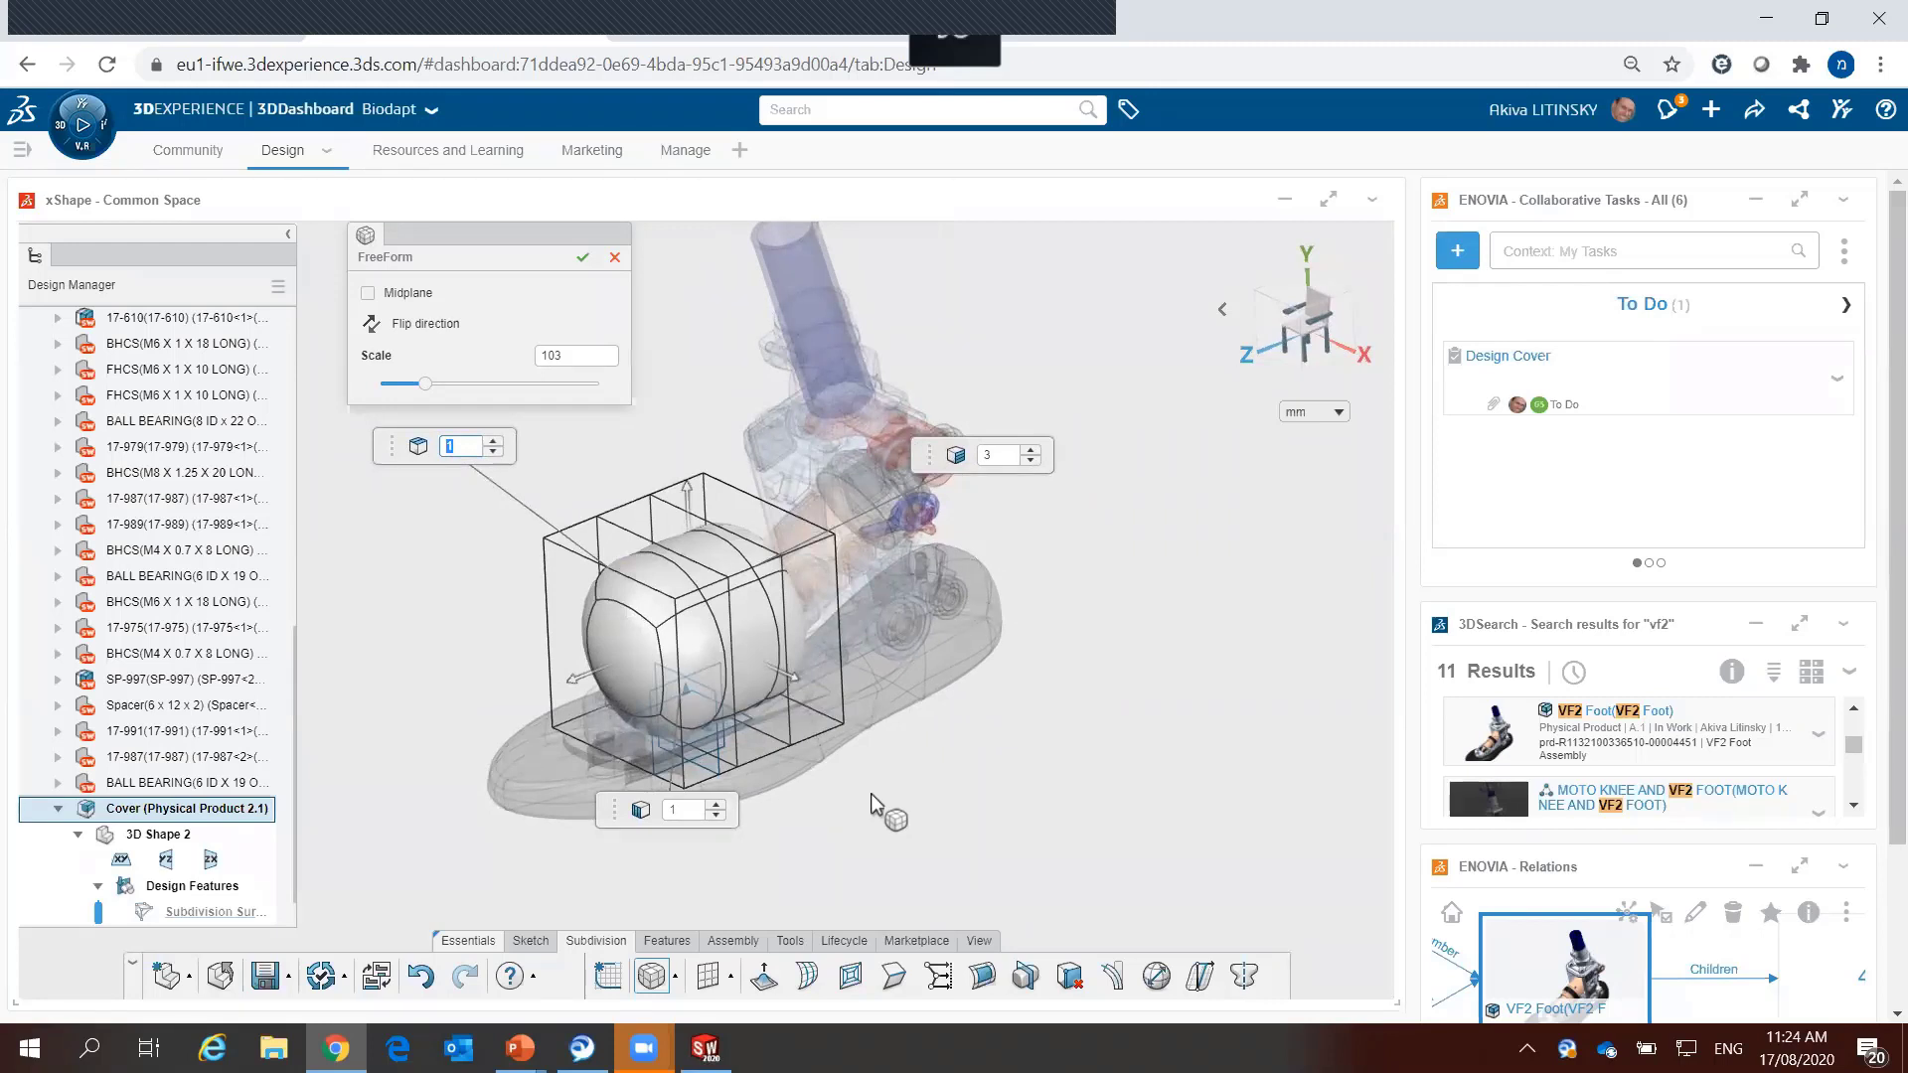
pyautogui.click(582, 257)
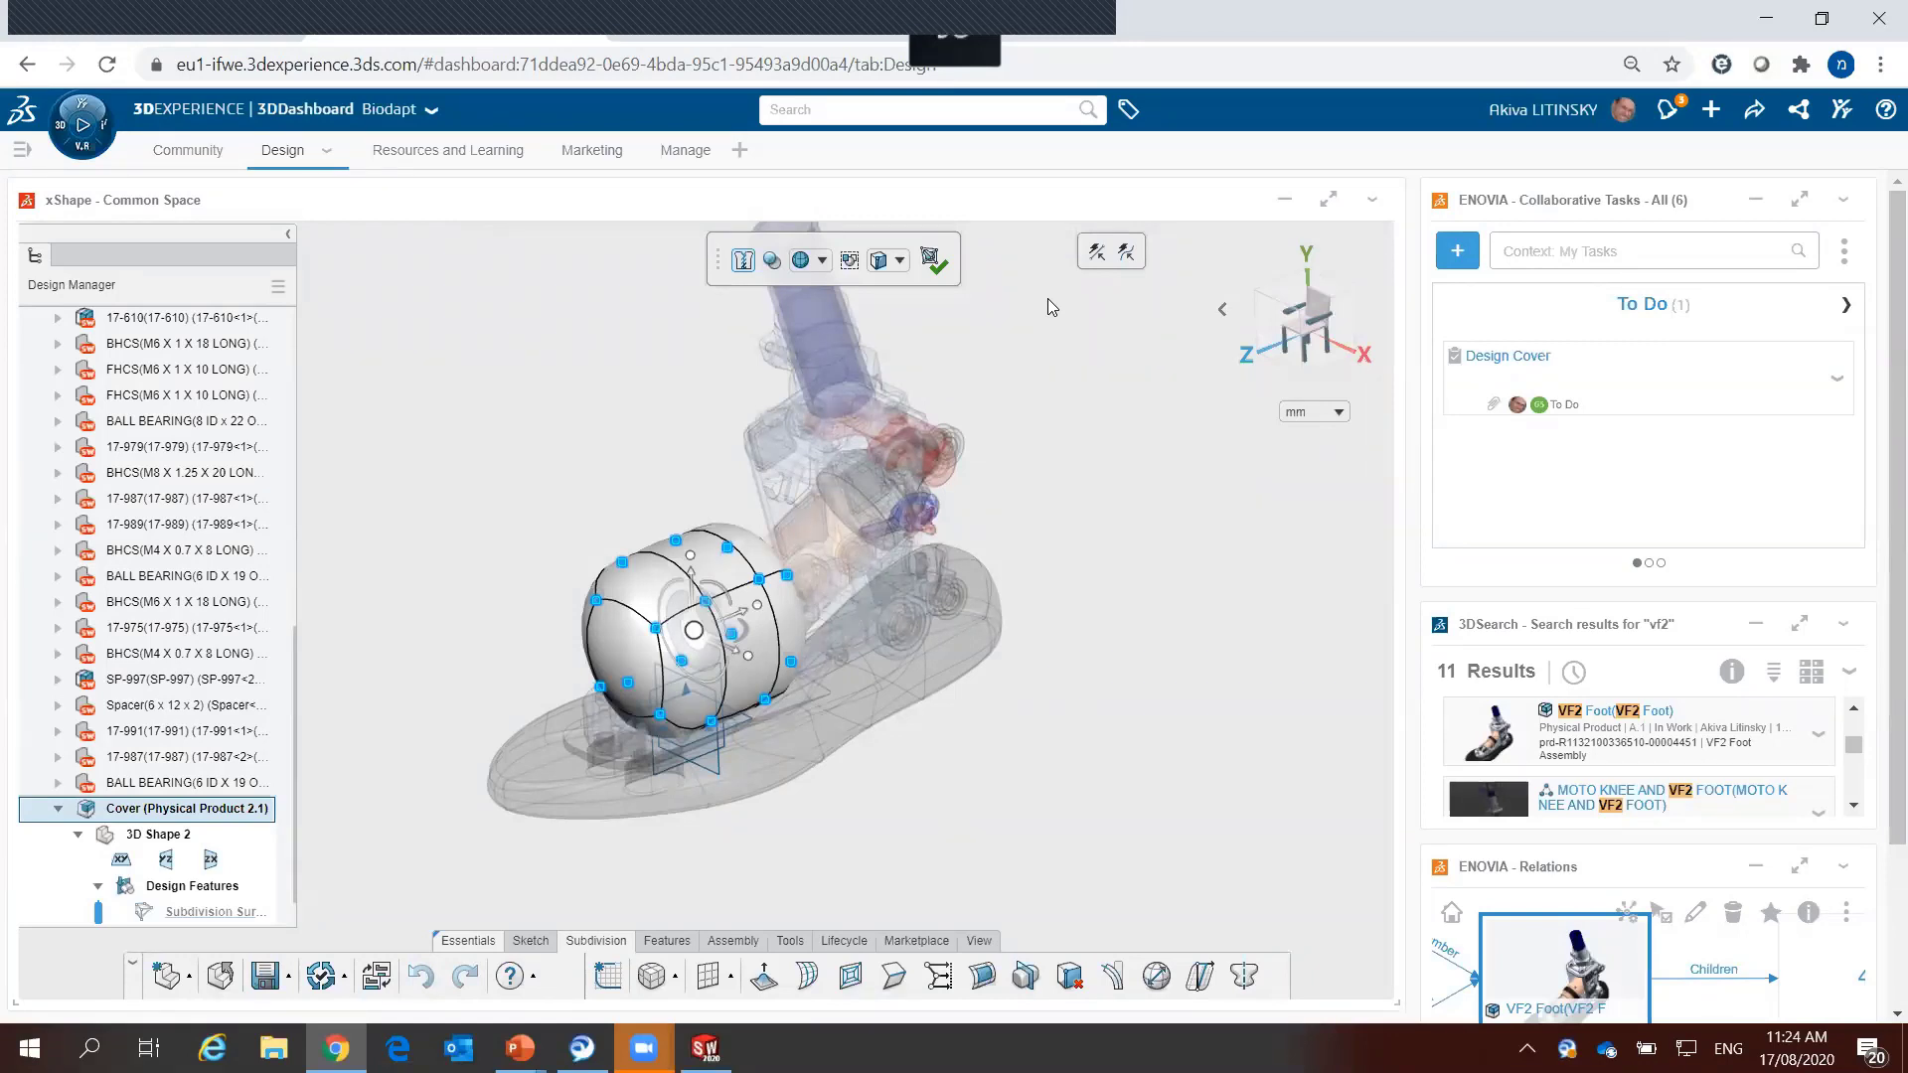
# Step: Apply symmetry to the Cover shape using the yz plane and confirm
pyautogui.click(1072, 747)
pyautogui.scroll(2, 747, 739)
pyautogui.scroll(1, 747, 740)
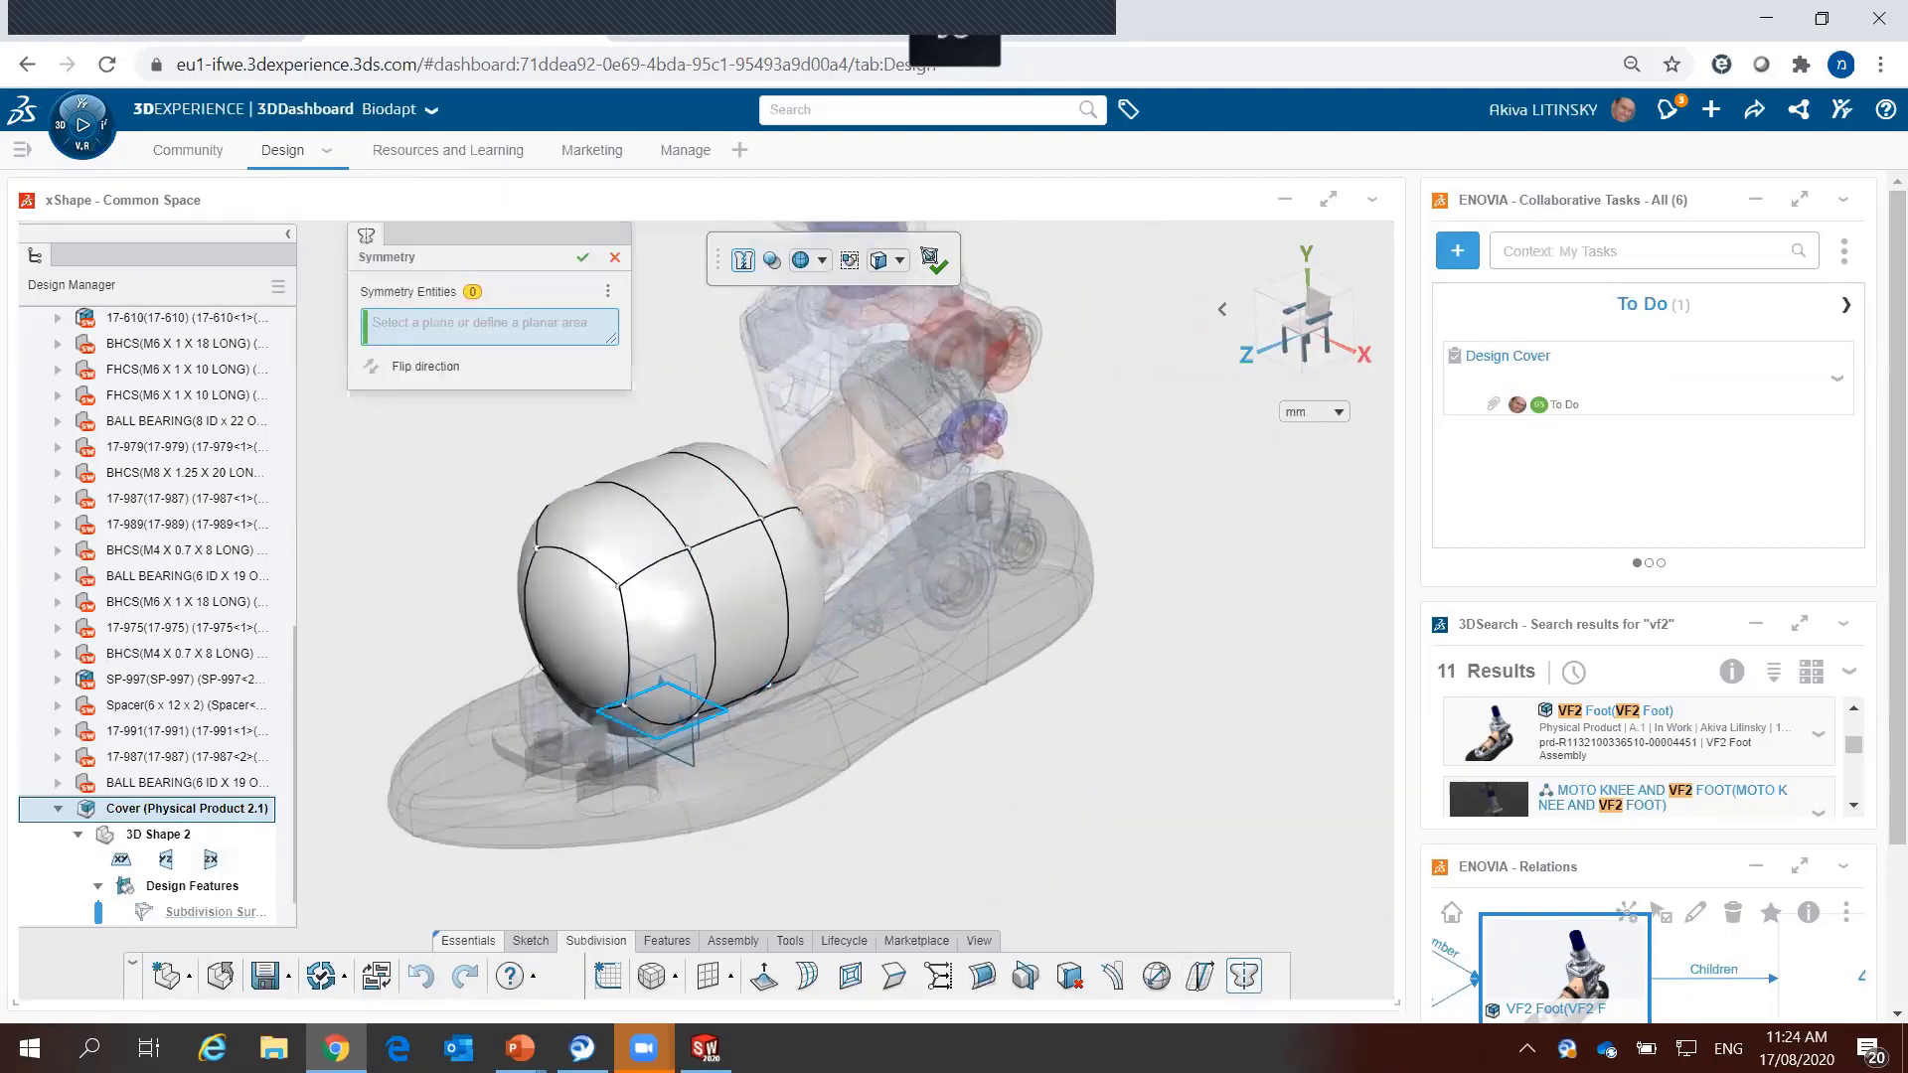
pyautogui.click(693, 668)
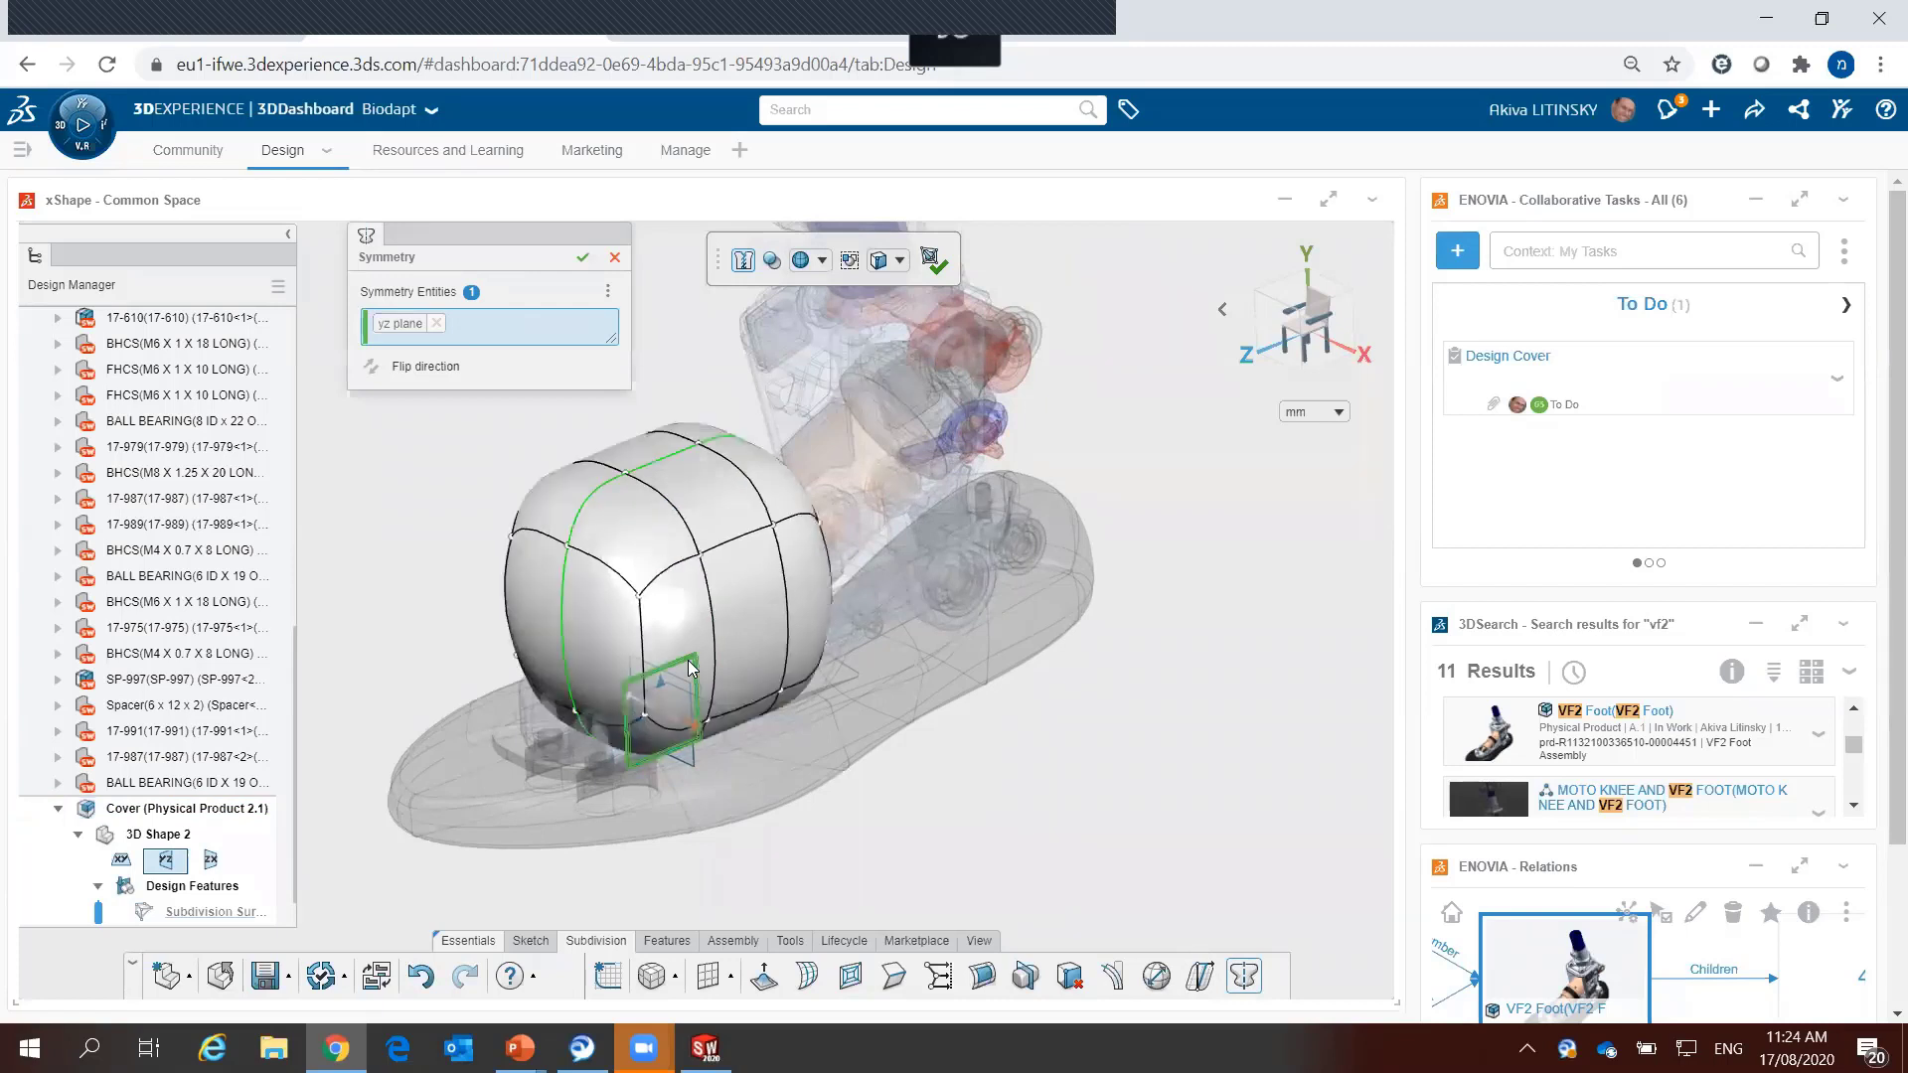
pyautogui.click(581, 262)
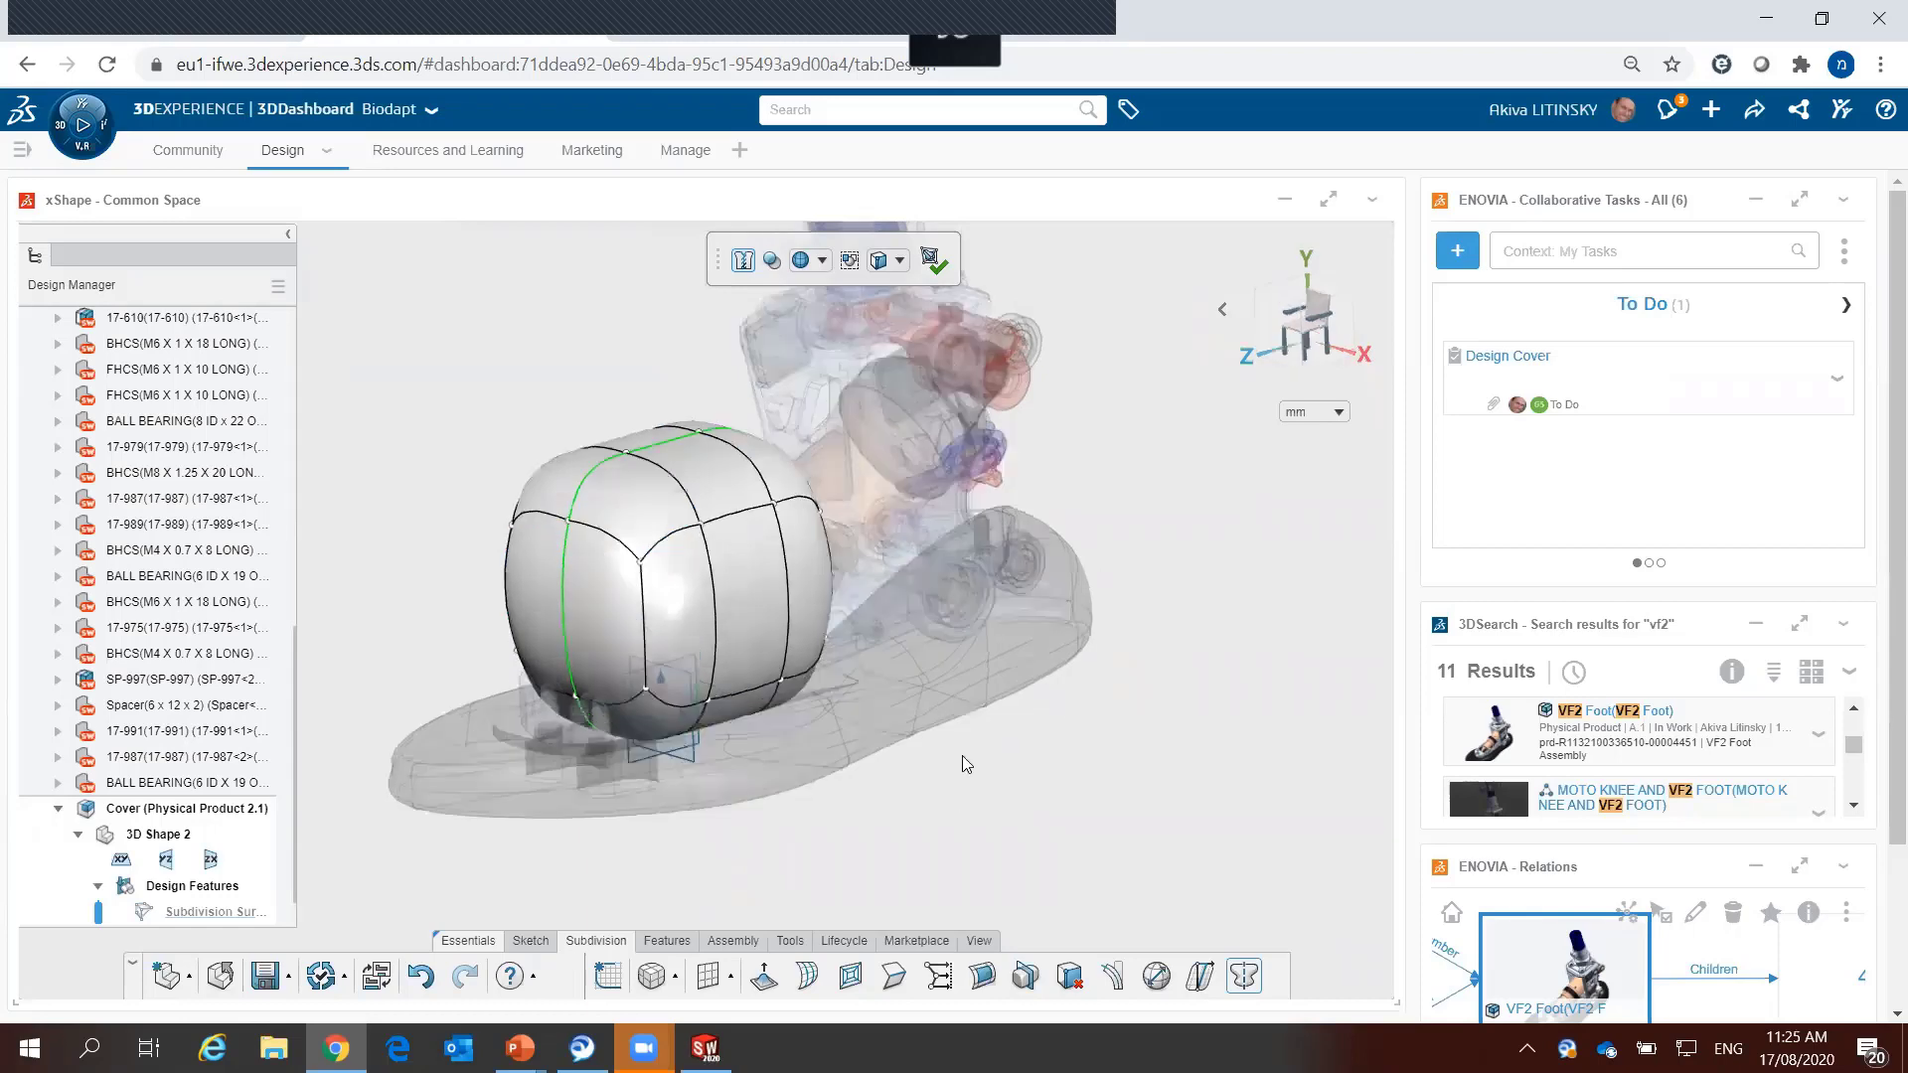
# Step: Select the Cover's lower and side edges and crease them sharp
pyautogui.moveTo(960, 815); pyautogui.dragTo(632, 761, button='middle')
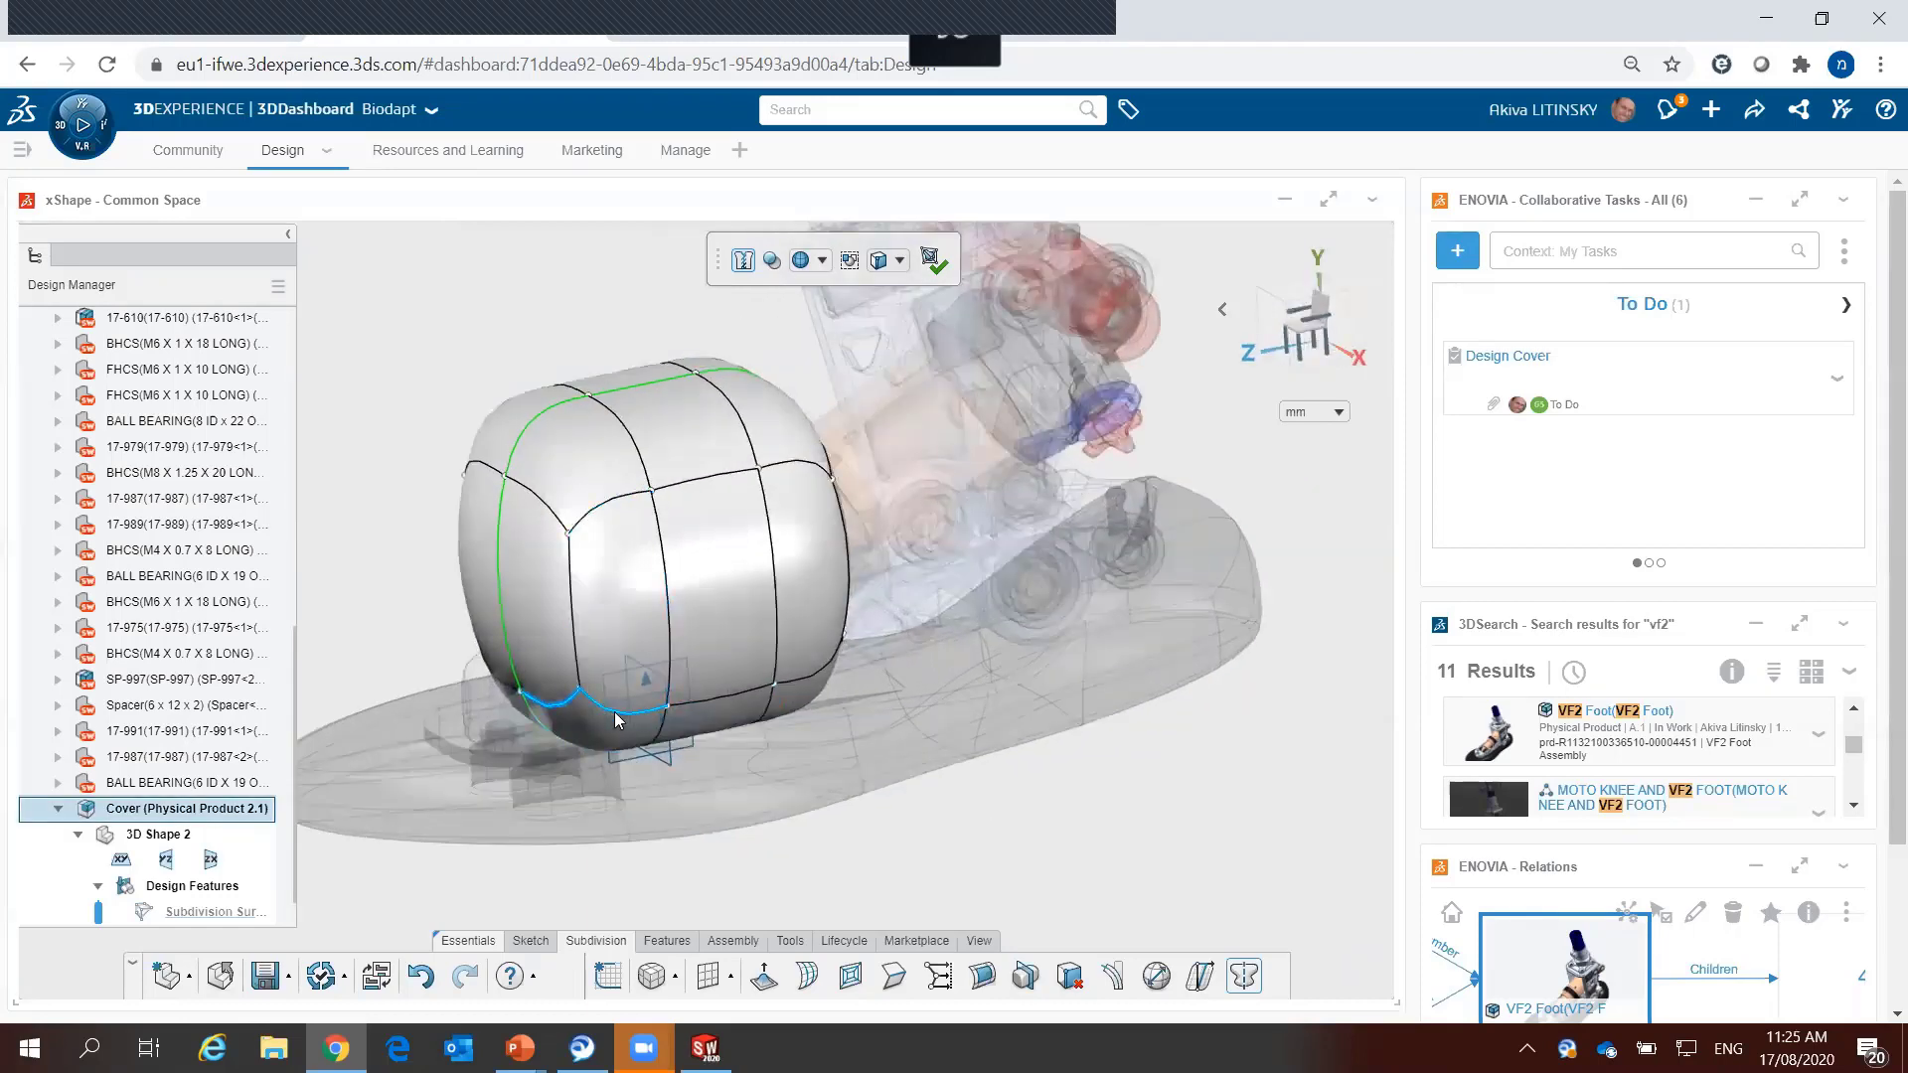
pyautogui.click(616, 720)
pyautogui.moveTo(808, 740)
pyautogui.mouseDown(button='middle')
pyautogui.moveTo(737, 810)
pyautogui.moveTo(849, 644)
pyautogui.mouseUp(button='middle')
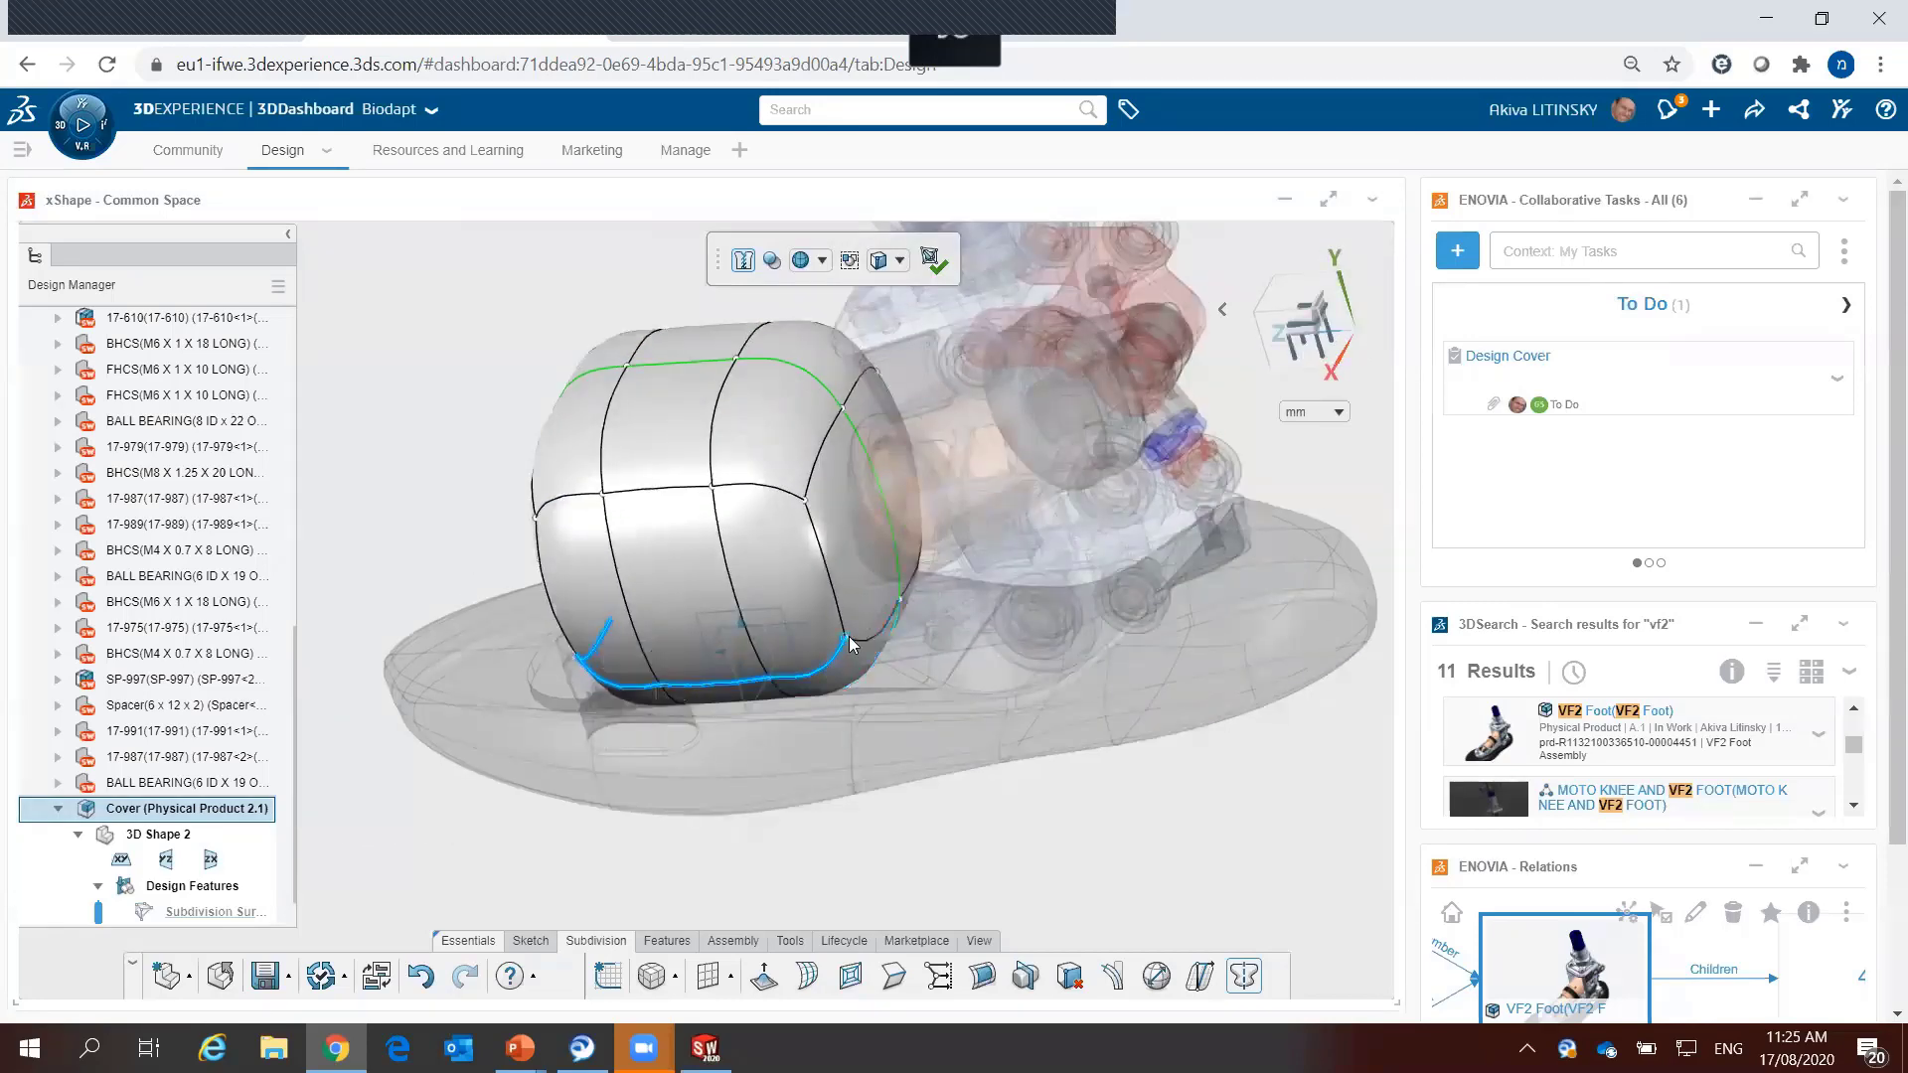
pyautogui.click(817, 464)
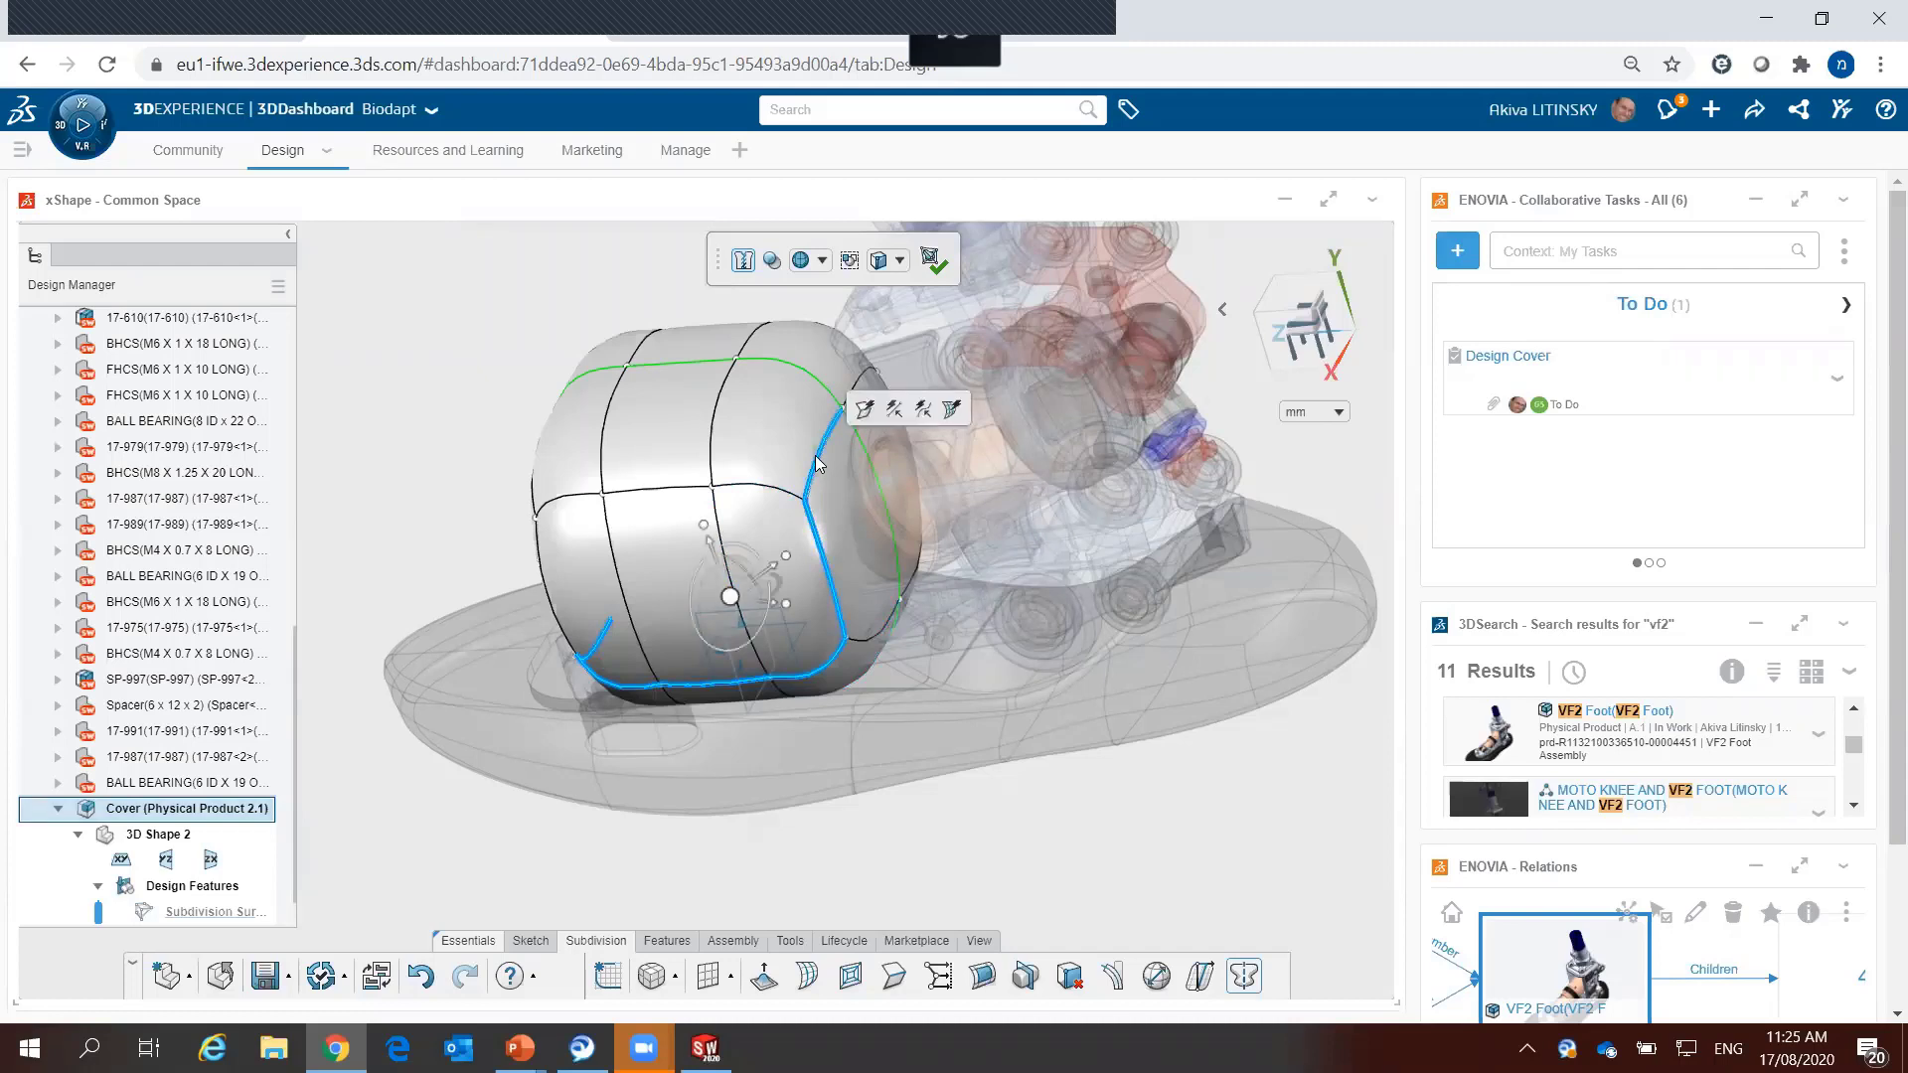
pyautogui.click(863, 415)
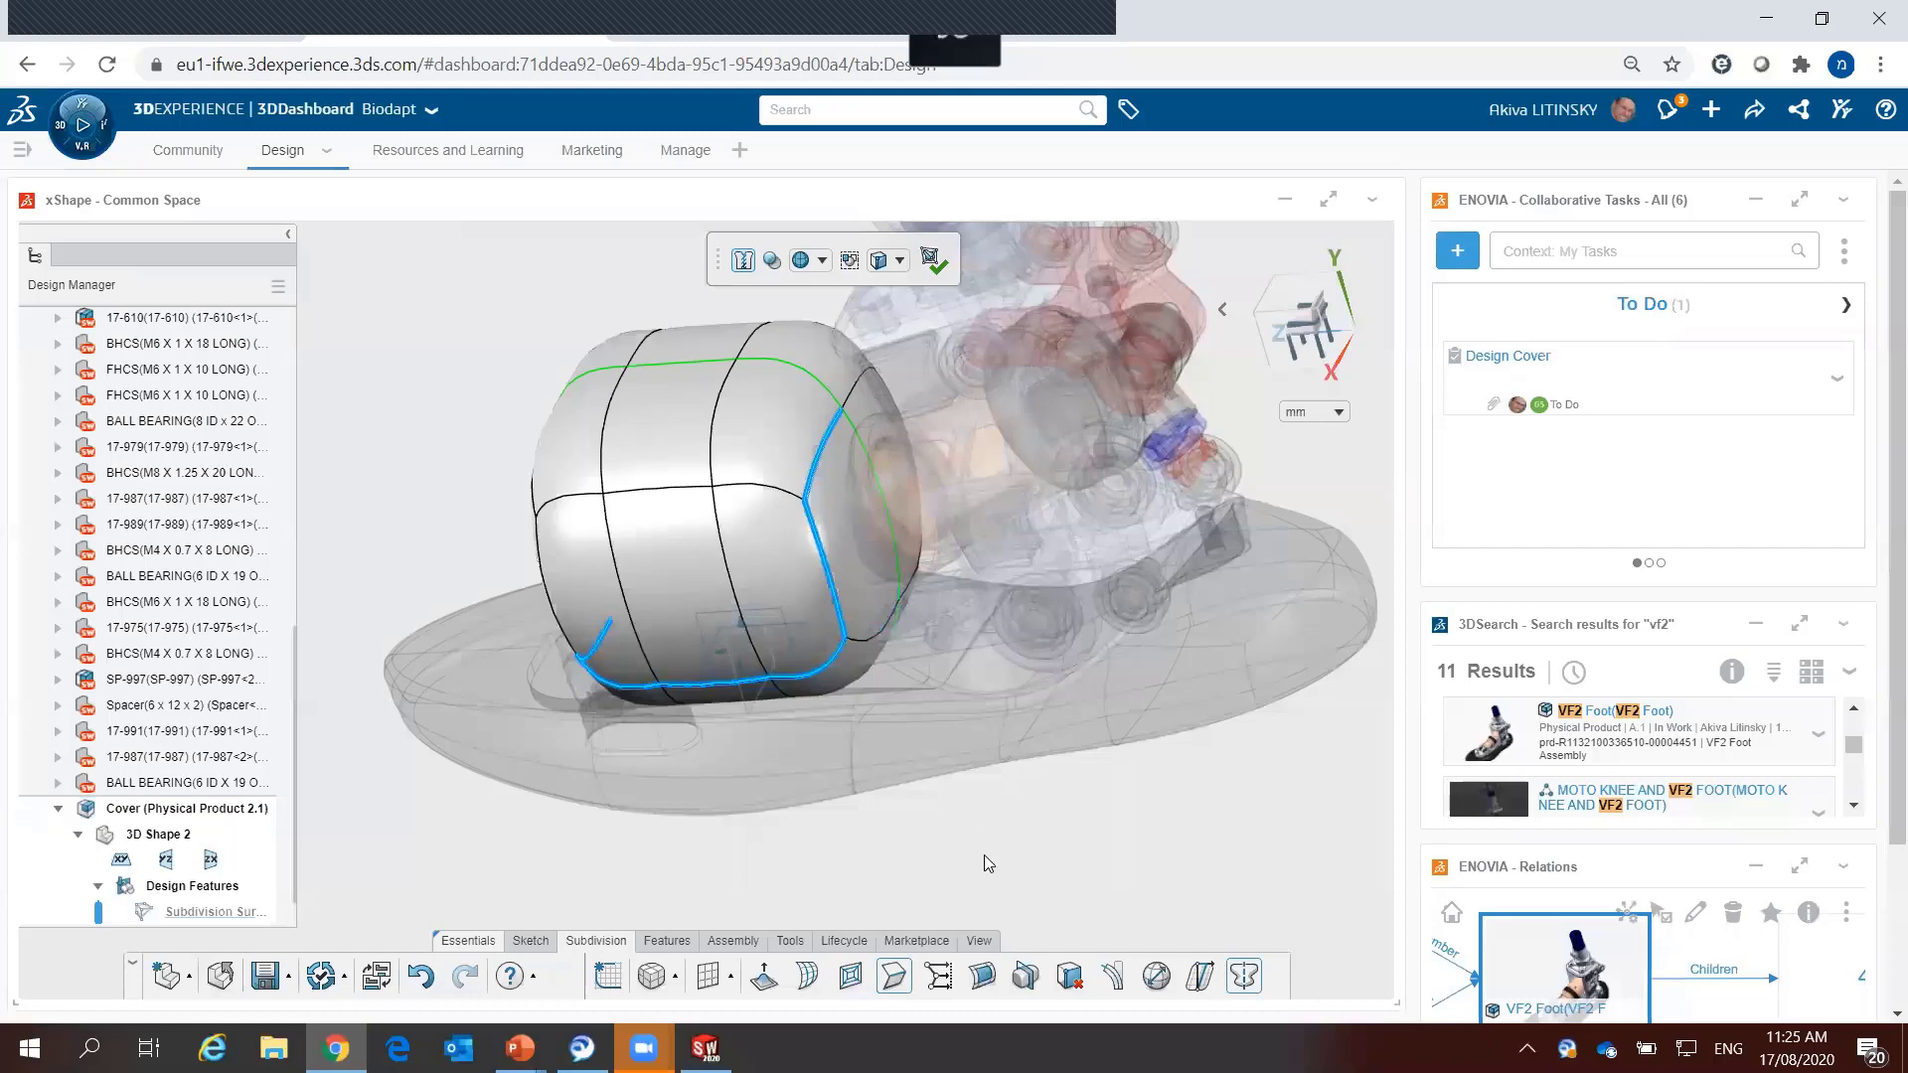
pyautogui.moveTo(982, 819)
pyautogui.mouseDown(button='middle')
pyautogui.moveTo(1058, 727)
pyautogui.moveTo(885, 771)
pyautogui.moveTo(1014, 766)
pyautogui.moveTo(995, 761)
pyautogui.mouseUp(button='middle')
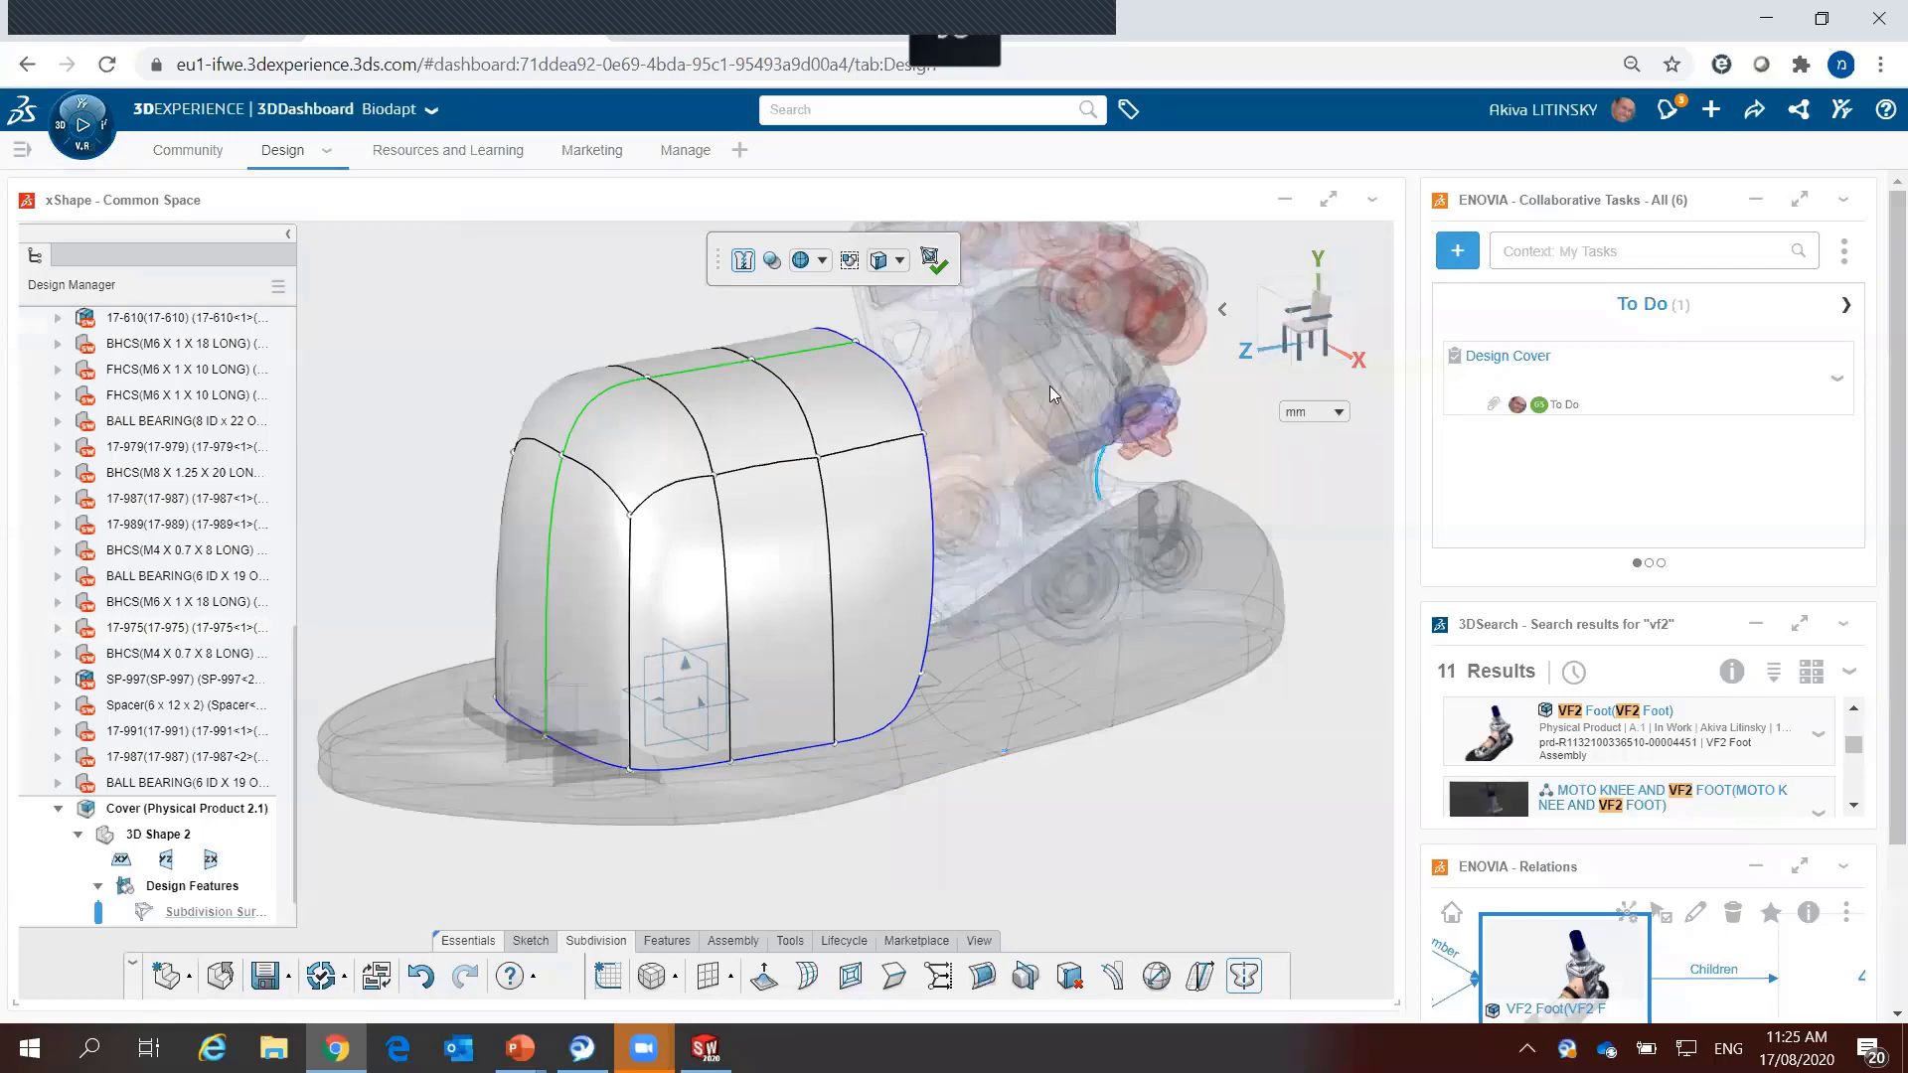
# Step: In side view, raise the Cover's bottom-edge cage vertices by 10.76 mm
pyautogui.click(1323, 328)
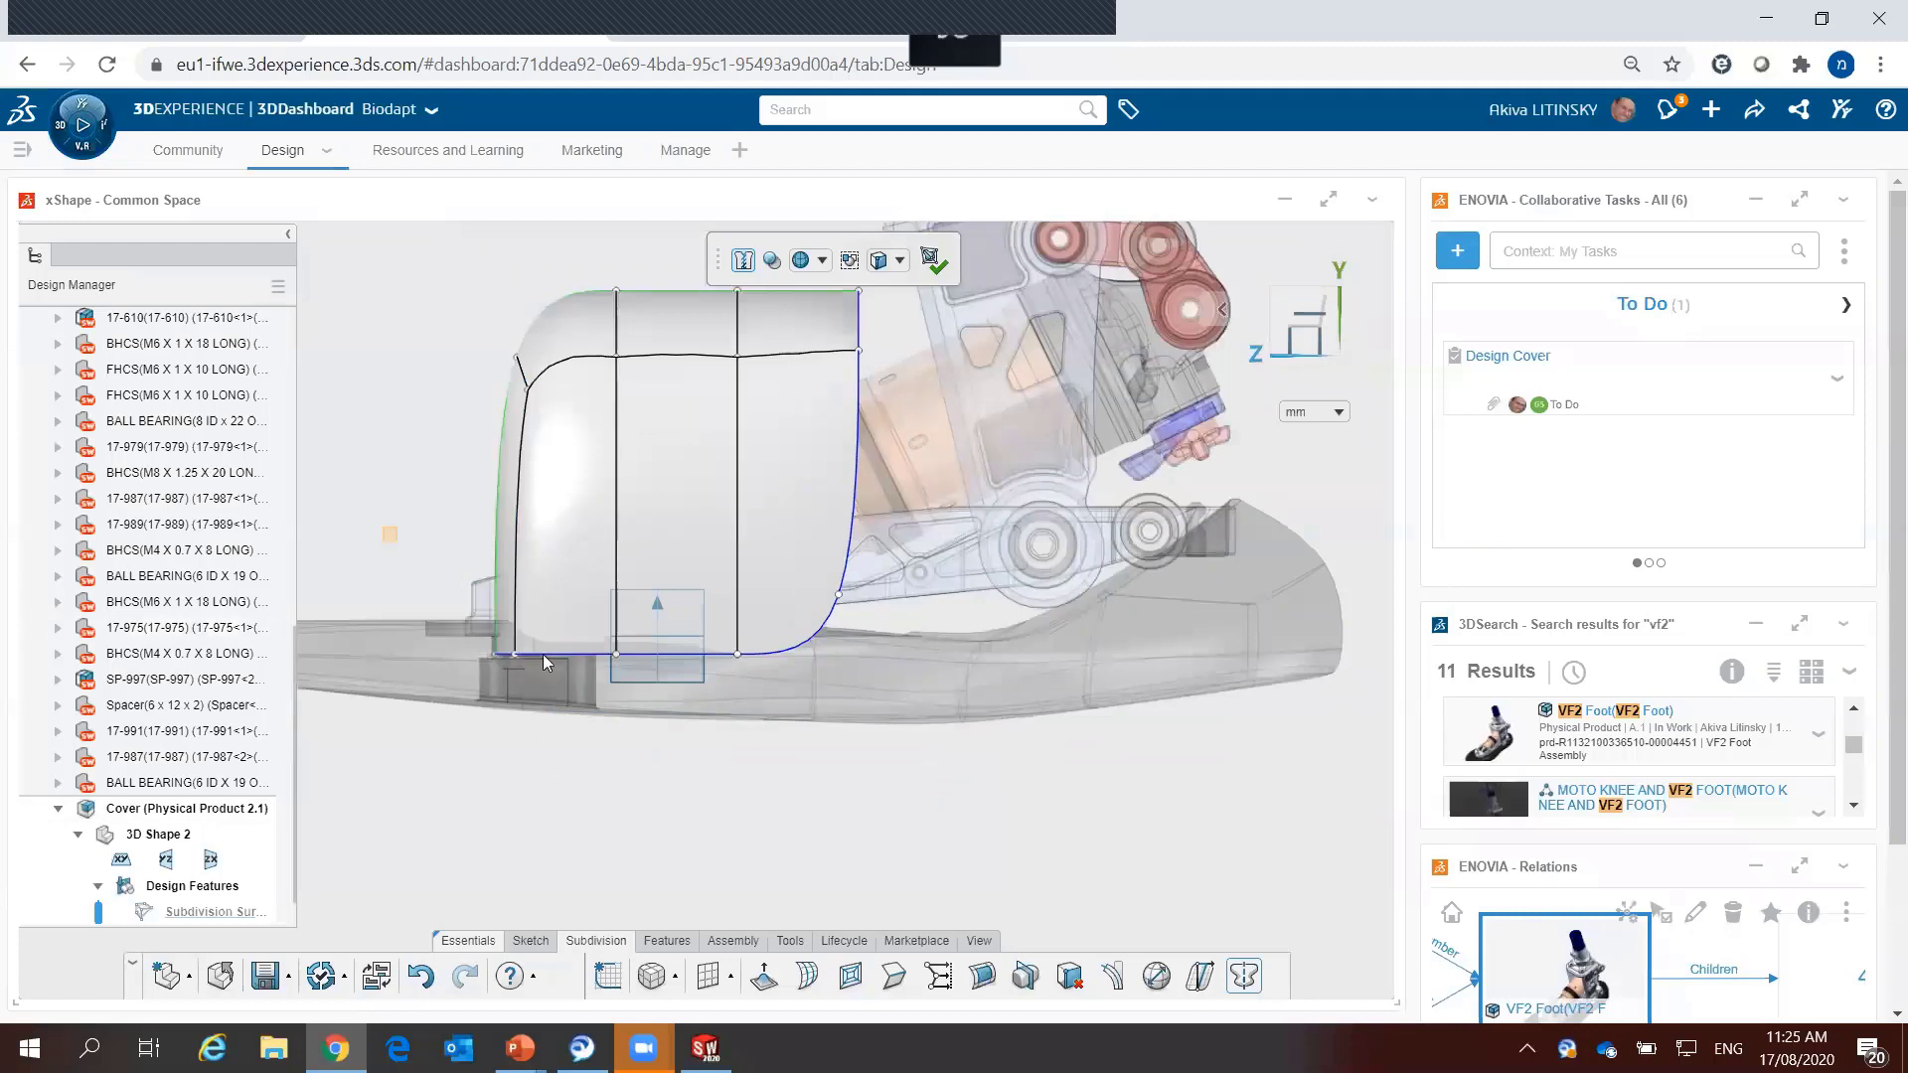
pyautogui.moveTo(993, 795); pyautogui.dragTo(407, 515)
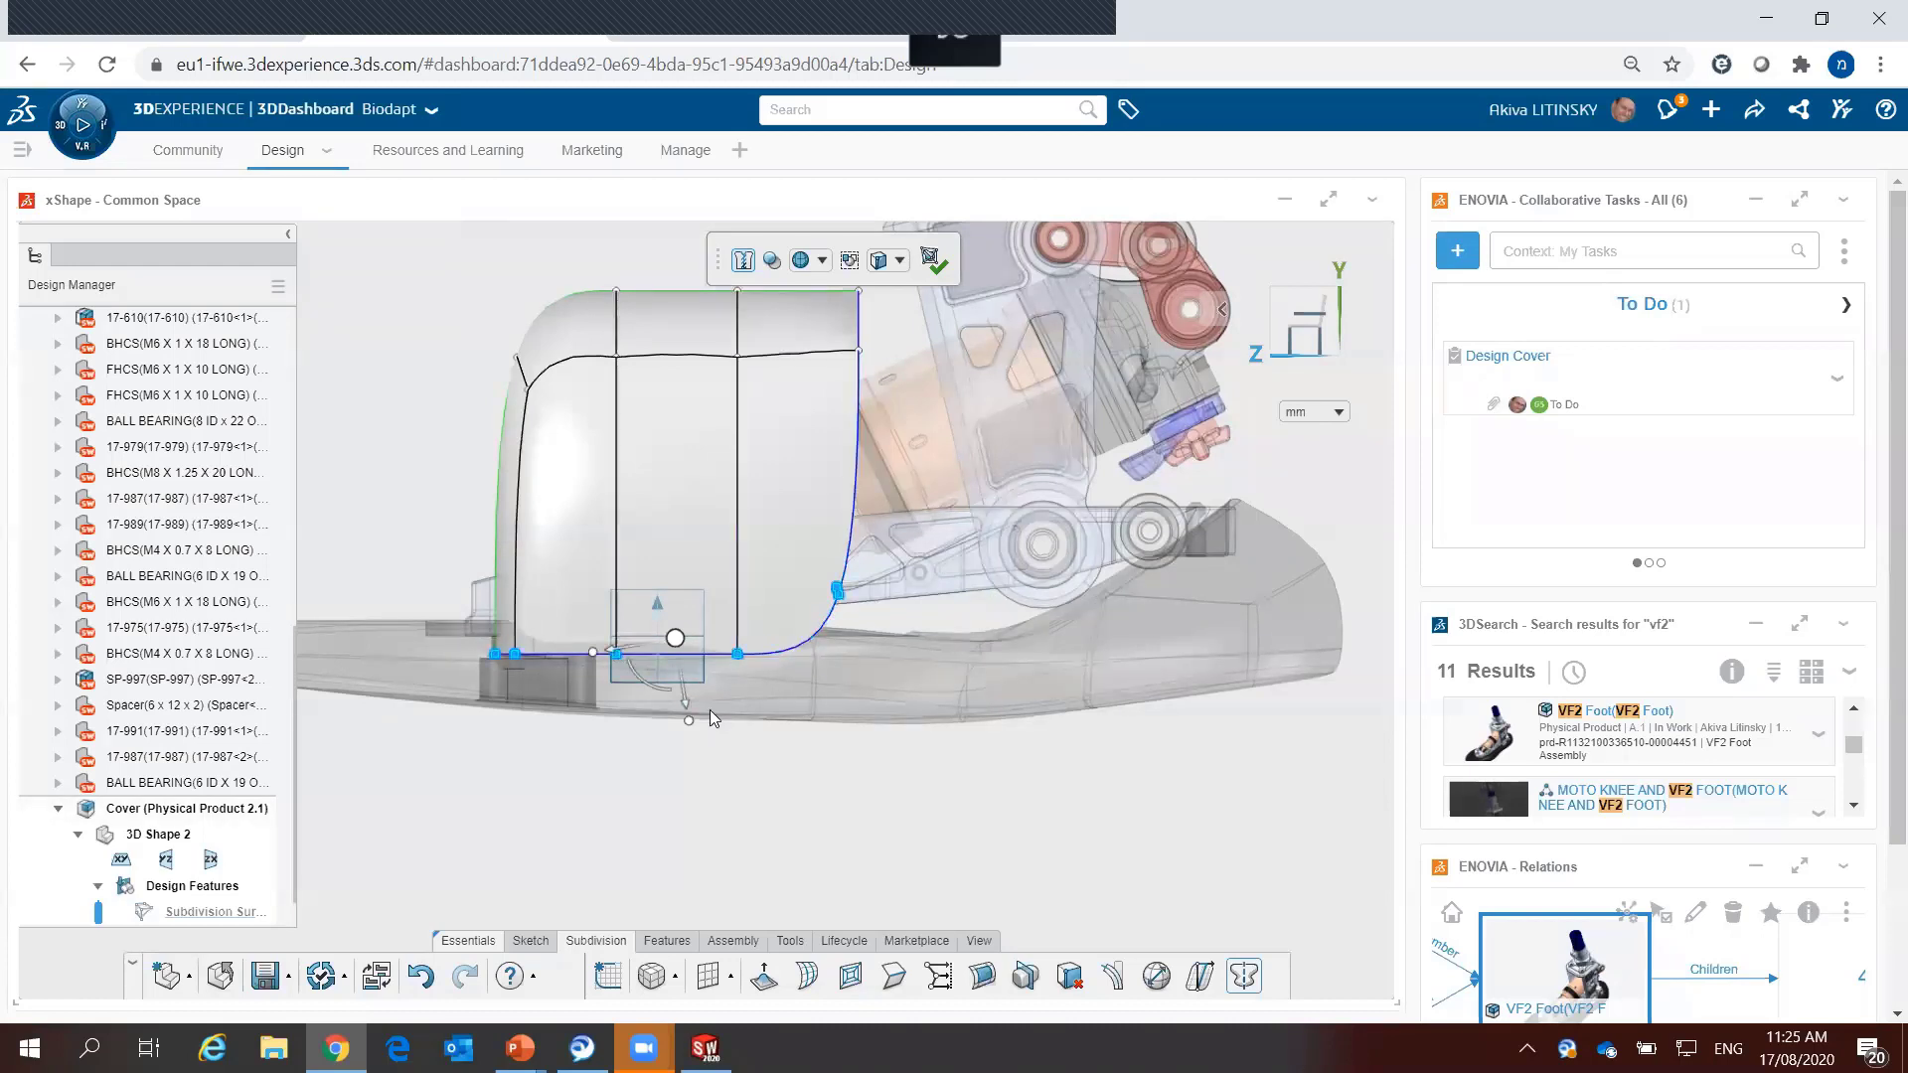
pyautogui.click(675, 641)
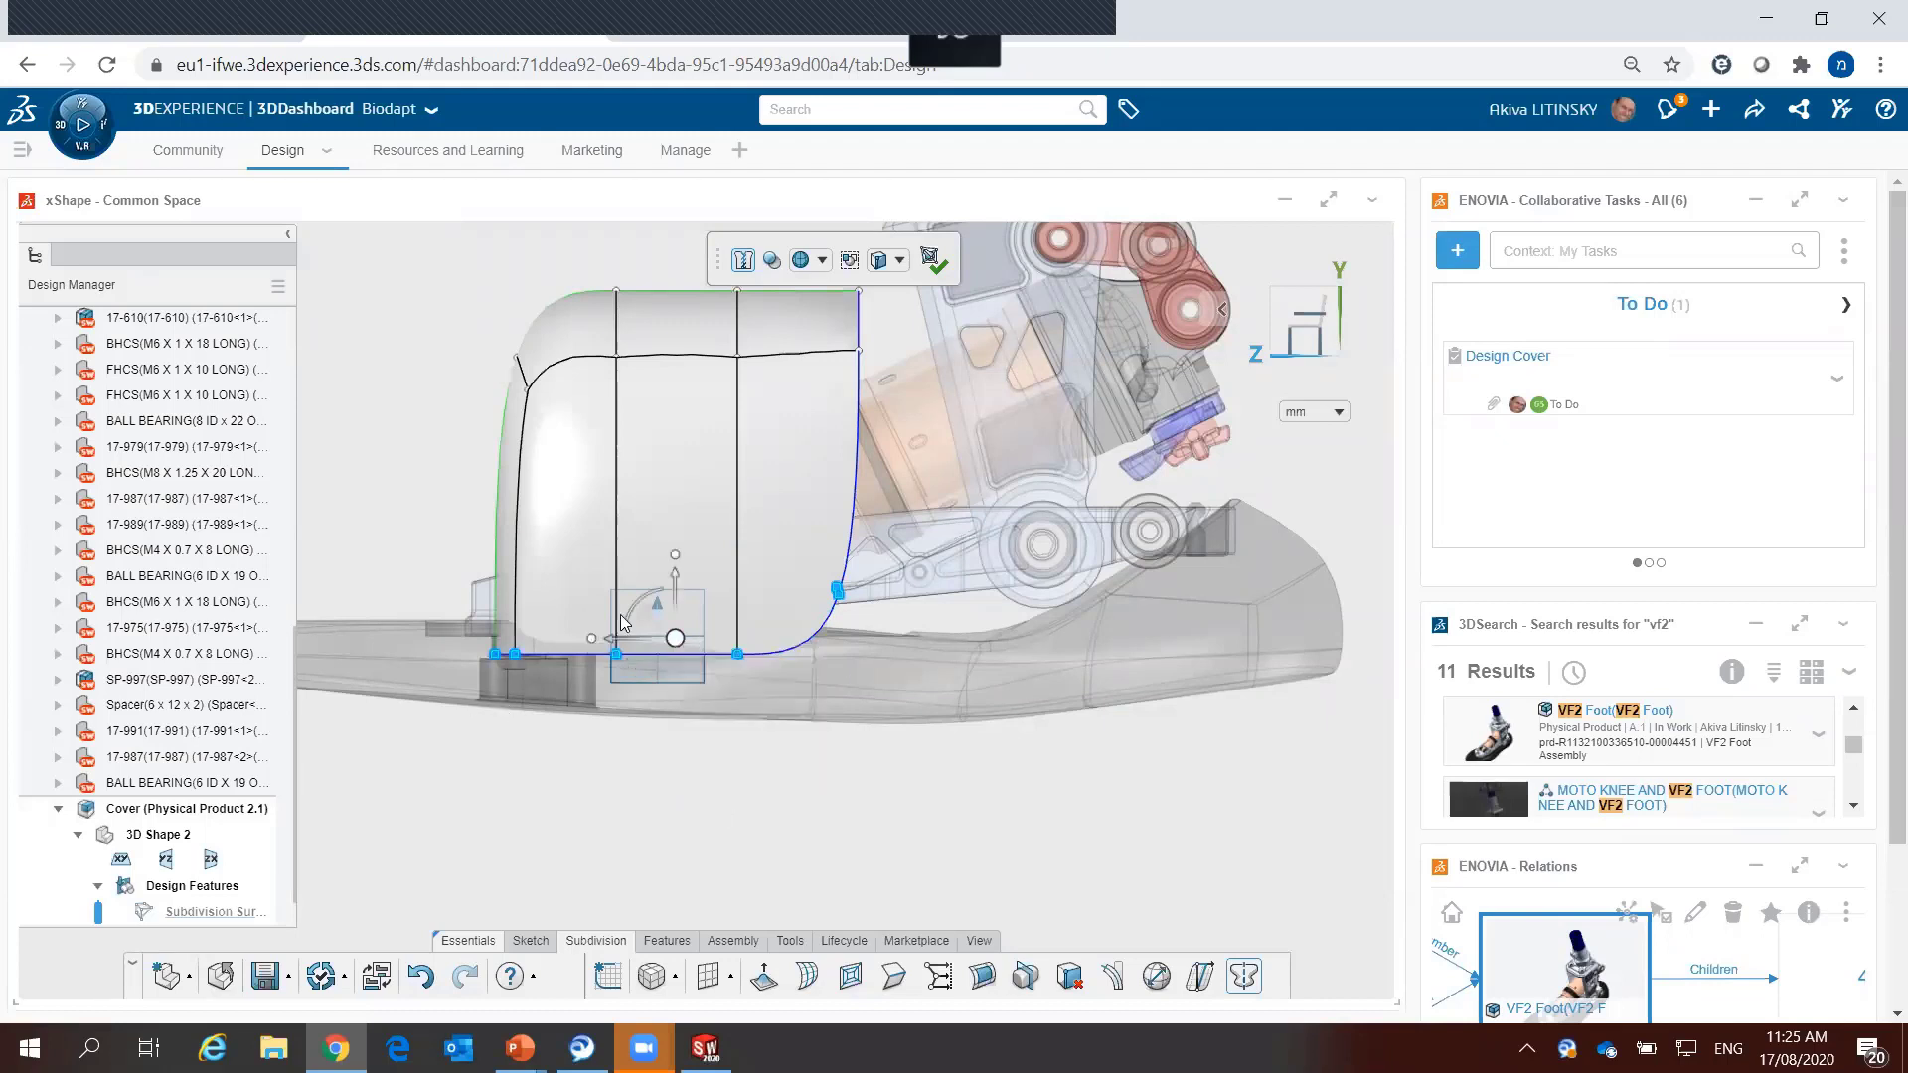
pyautogui.moveTo(675, 584); pyautogui.dragTo(666, 559)
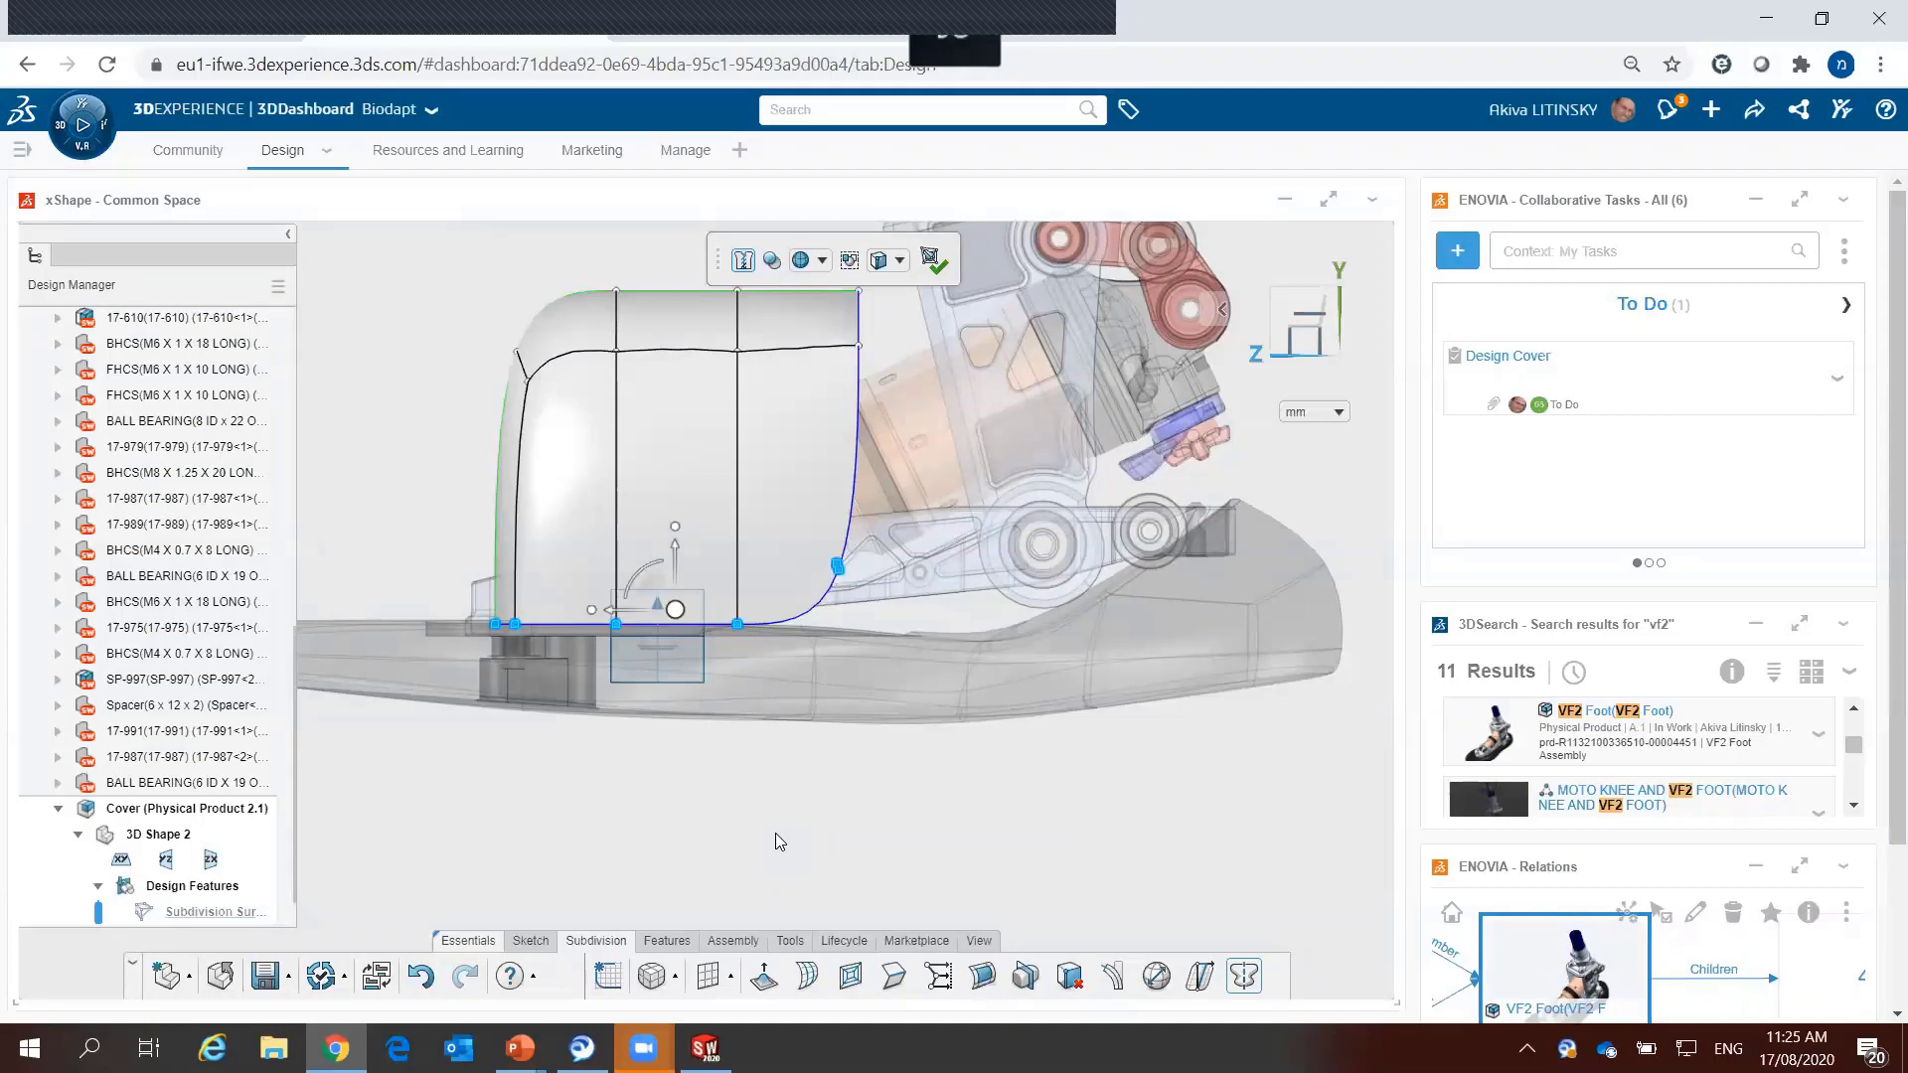
pyautogui.scroll(-2, 1064, 467)
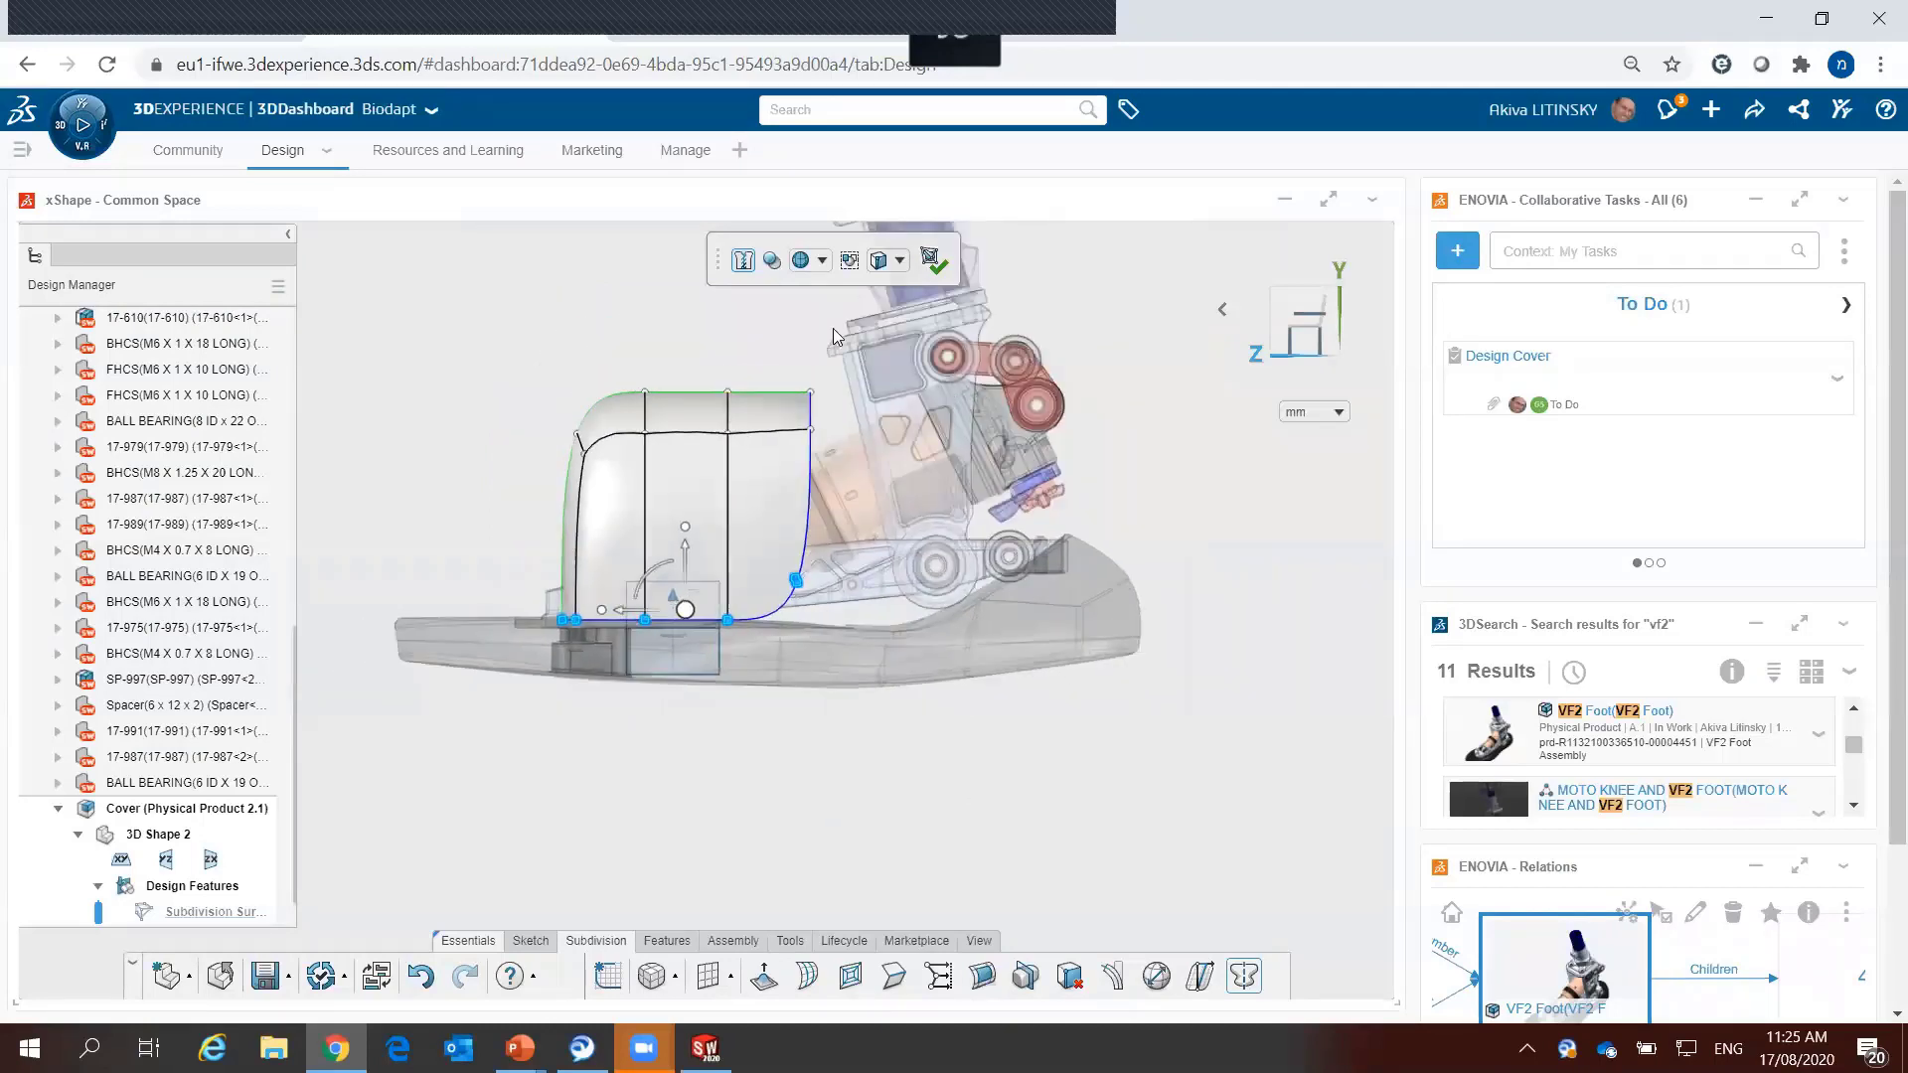
# Step: Push the Cover's right cage column out 22.71 mm, then raise its top 8.64 mm and tilt it flatter
pyautogui.moveTo(696, 330); pyautogui.dragTo(898, 762)
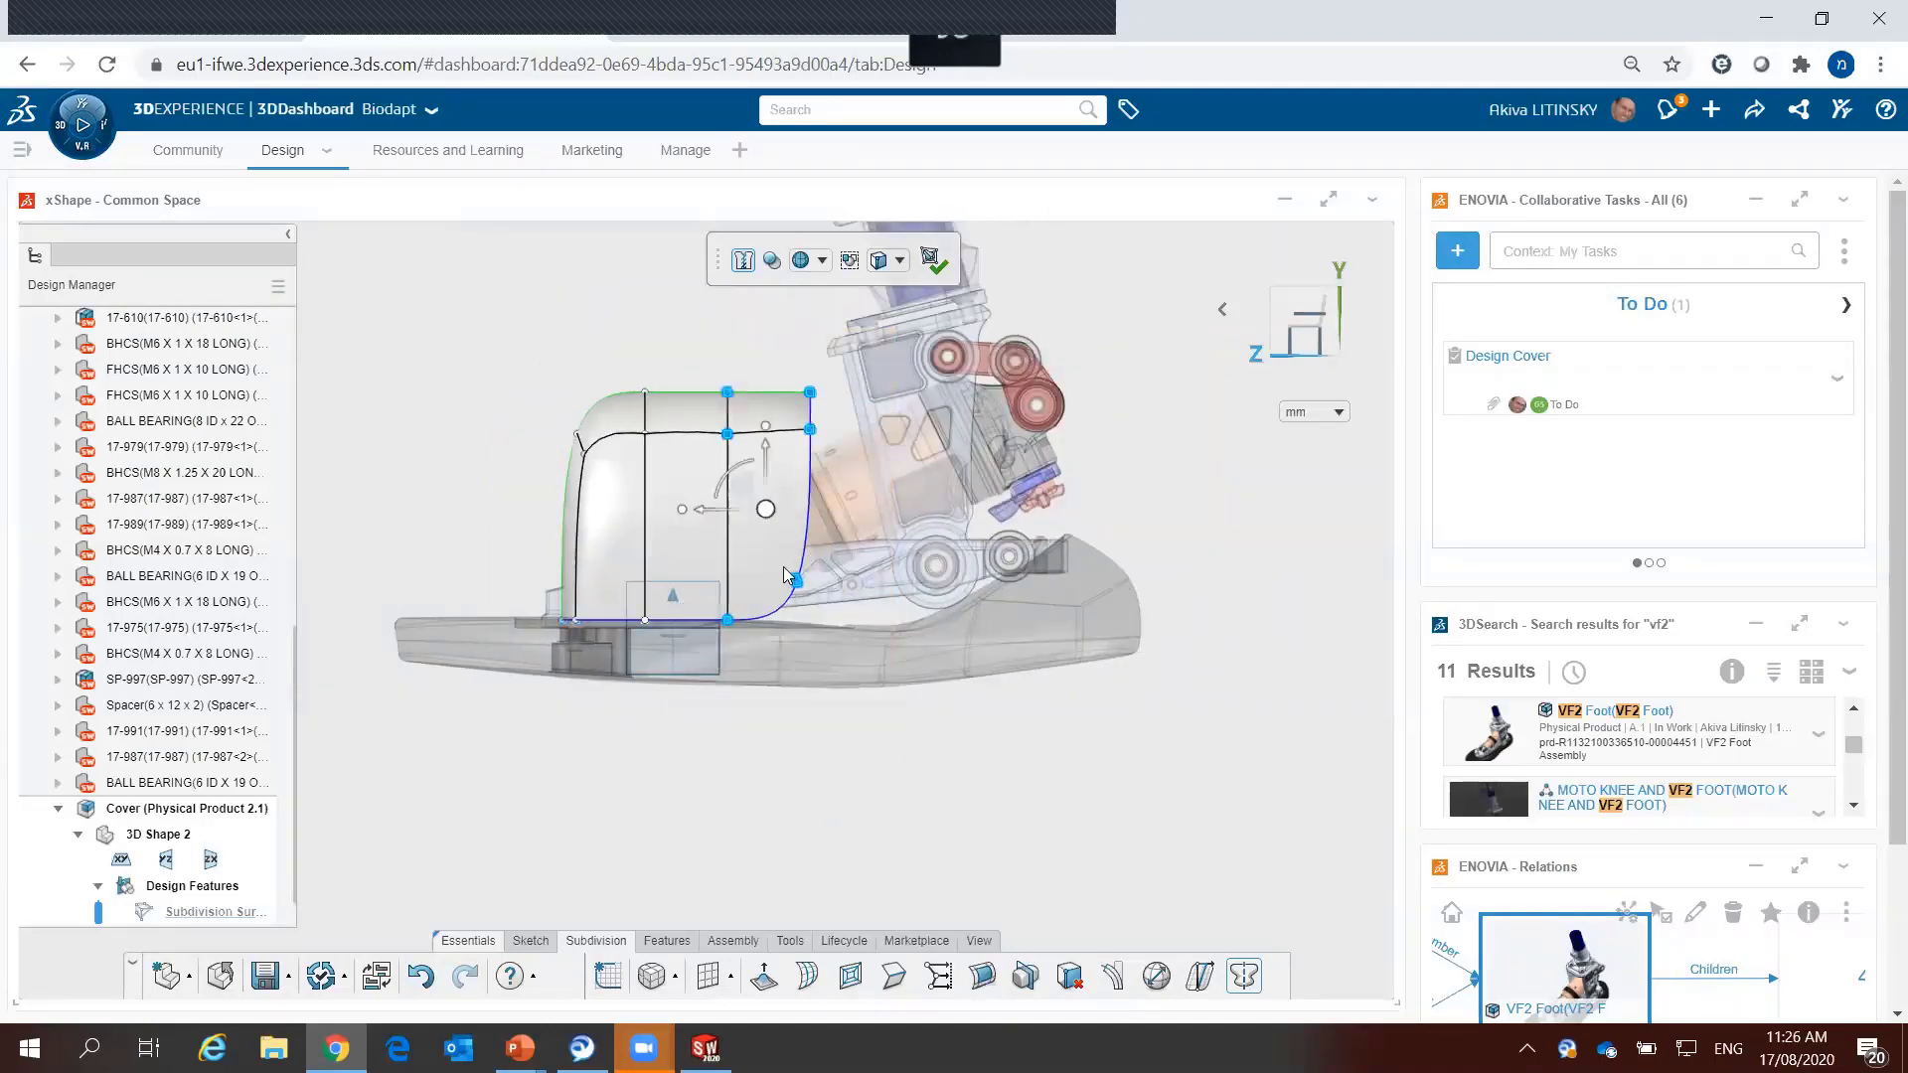
pyautogui.moveTo(733, 510); pyautogui.dragTo(807, 513)
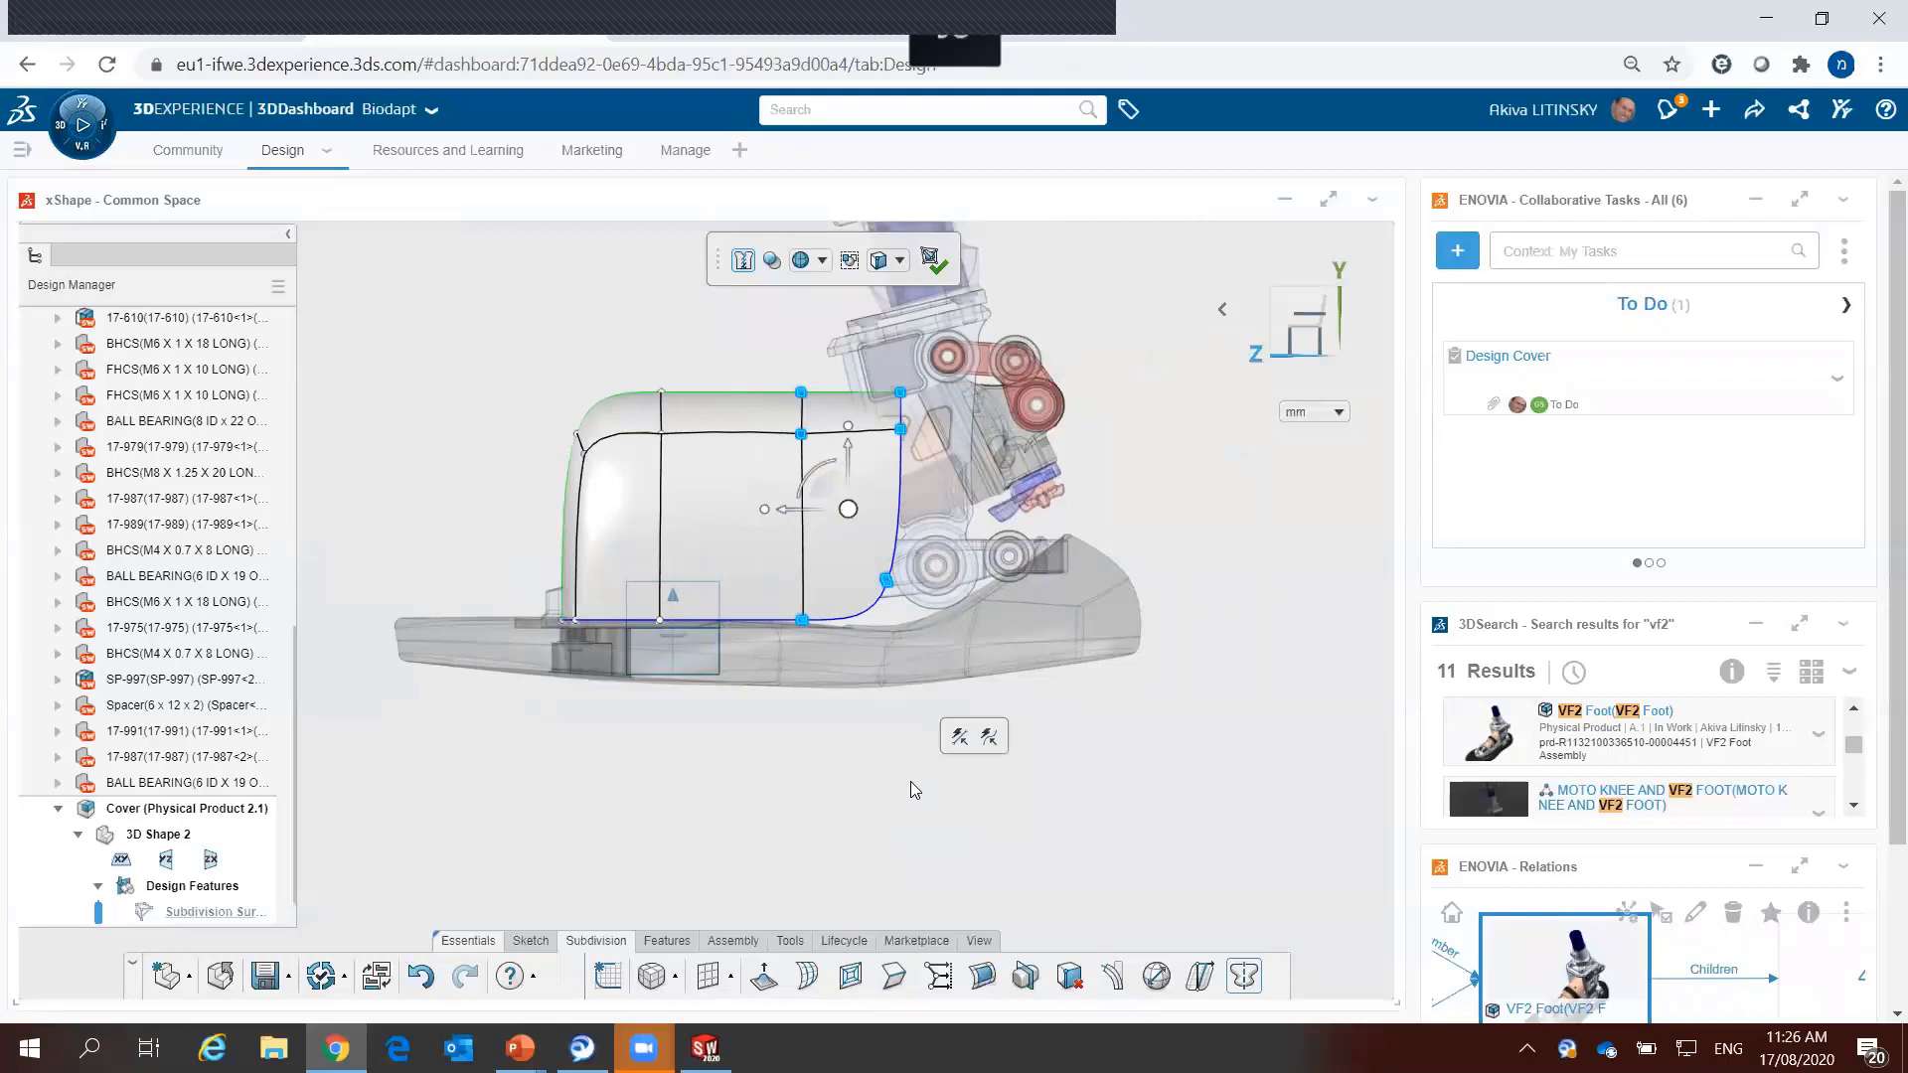
pyautogui.moveTo(500, 308); pyautogui.dragTo(952, 491)
pyautogui.scroll(2, 813, 375)
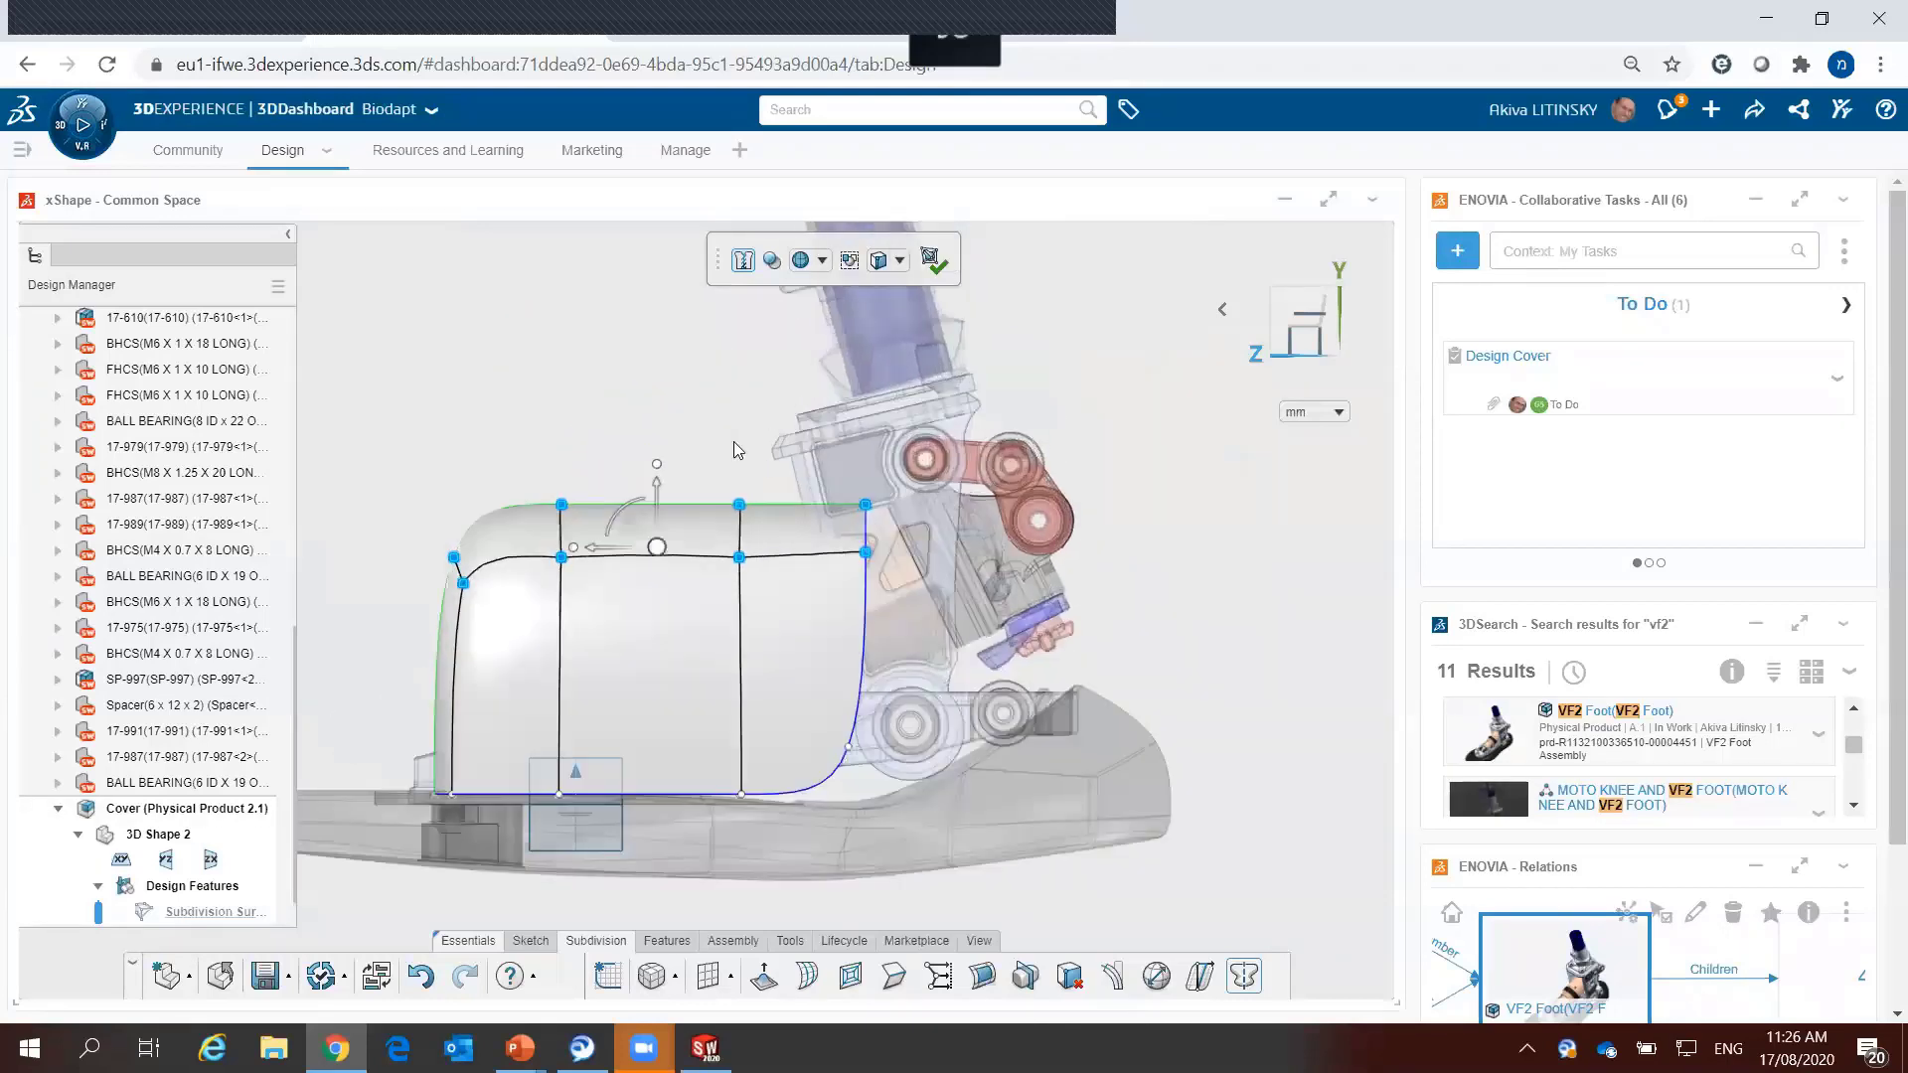
pyautogui.moveTo(657, 494); pyautogui.dragTo(660, 457)
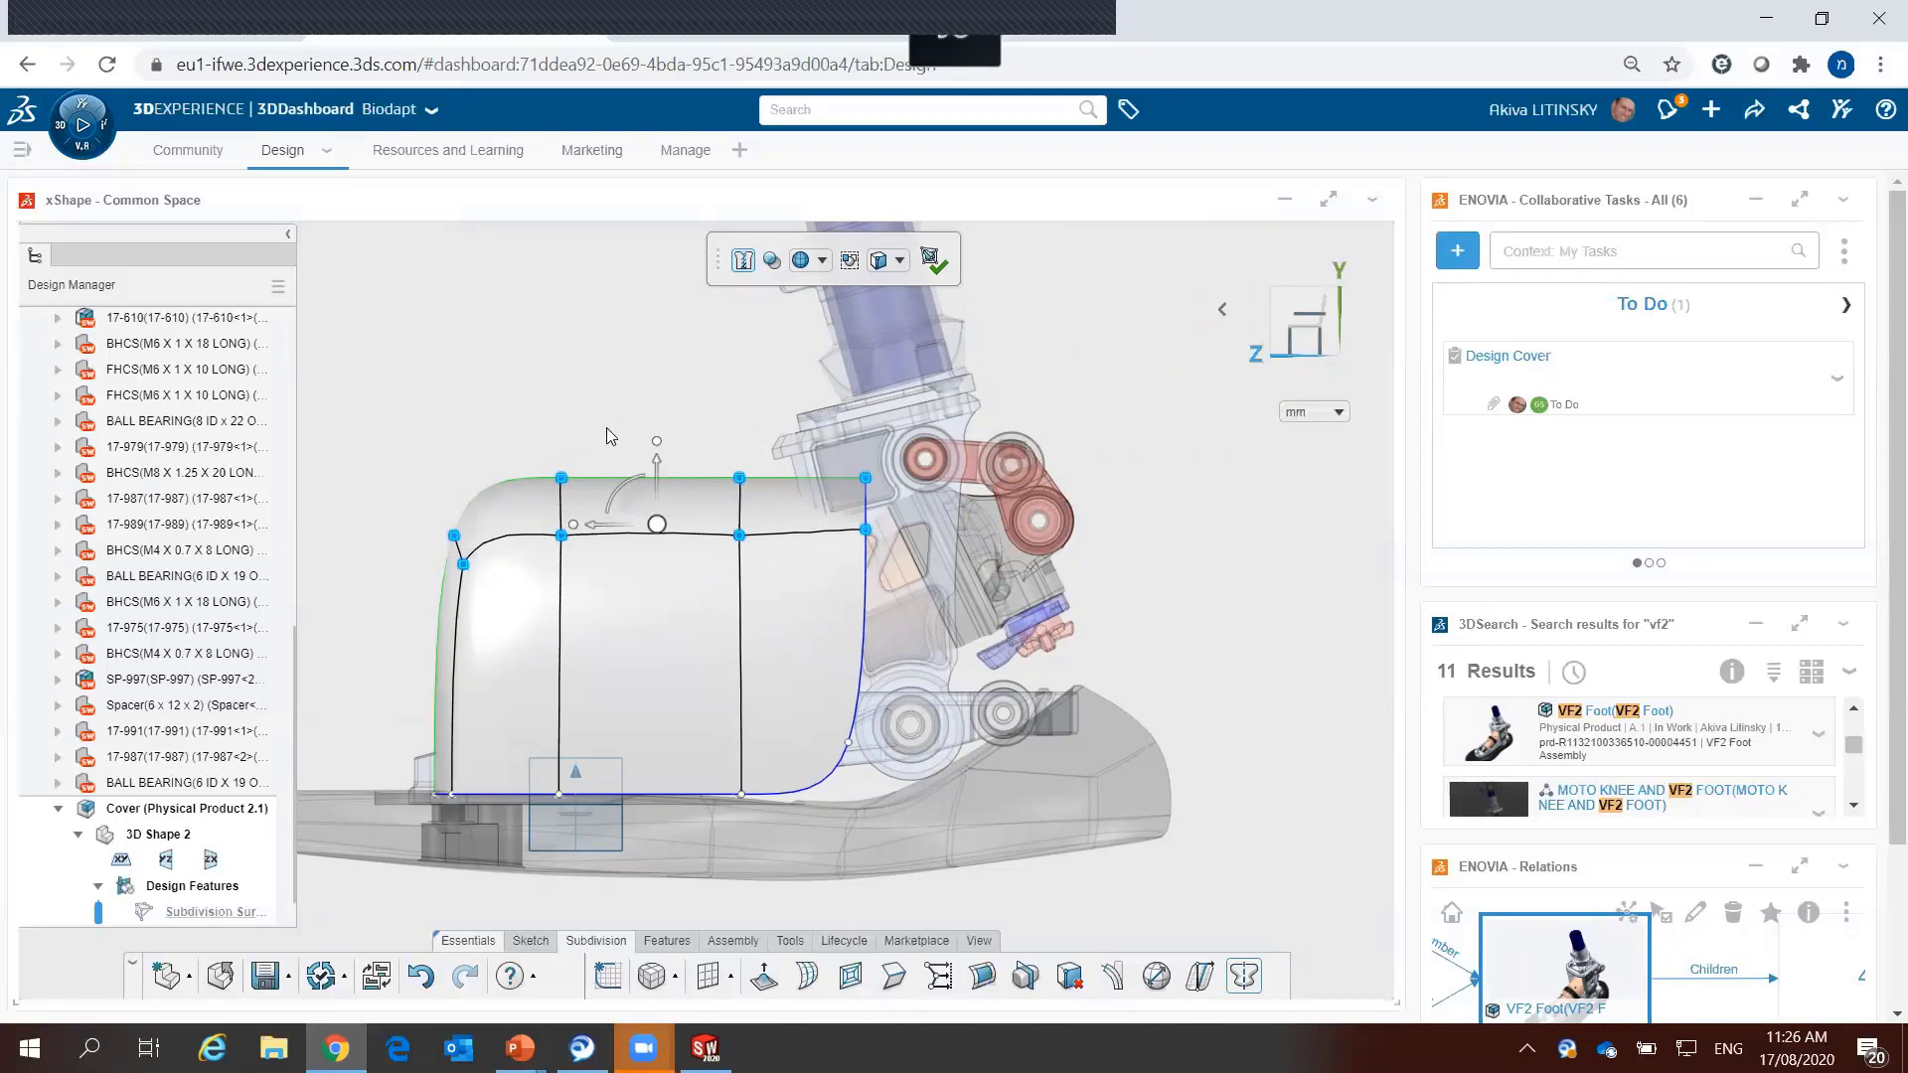
pyautogui.moveTo(604, 494); pyautogui.dragTo(619, 482)
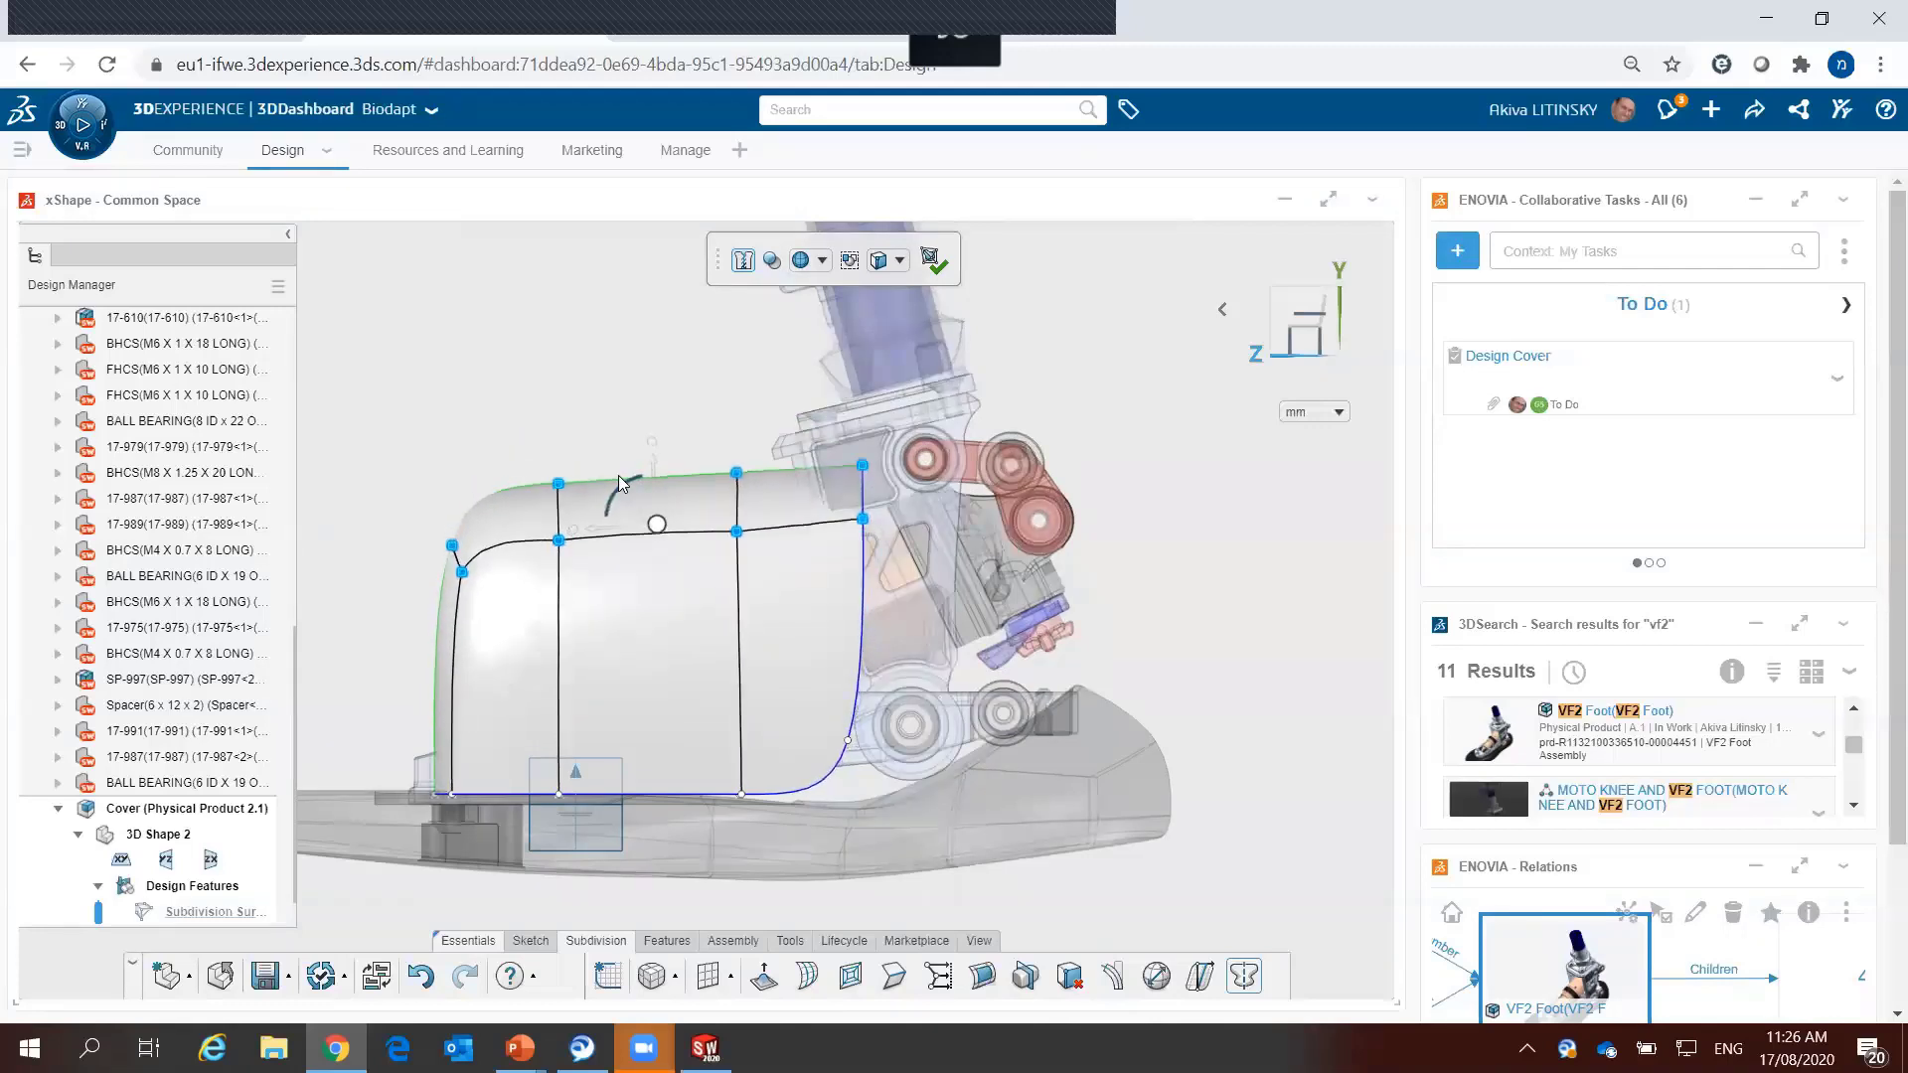
pyautogui.click(566, 388)
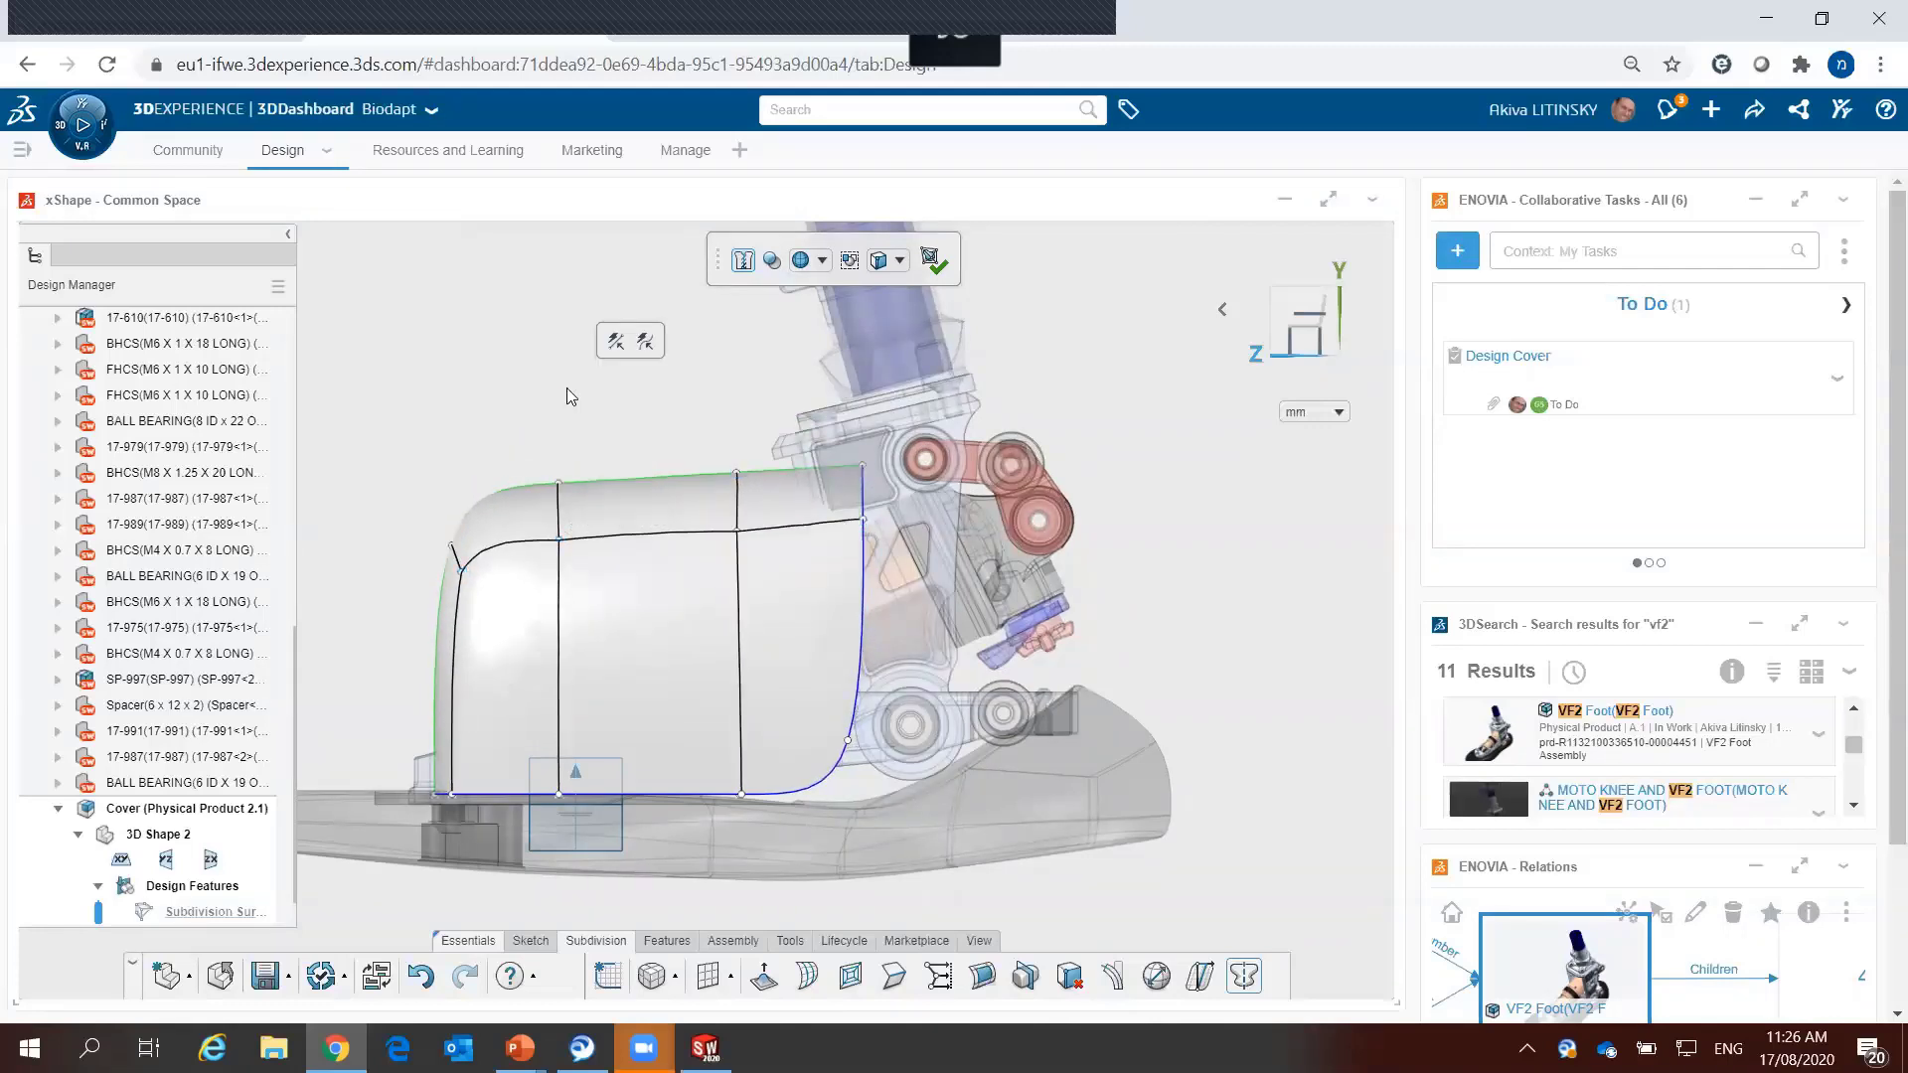
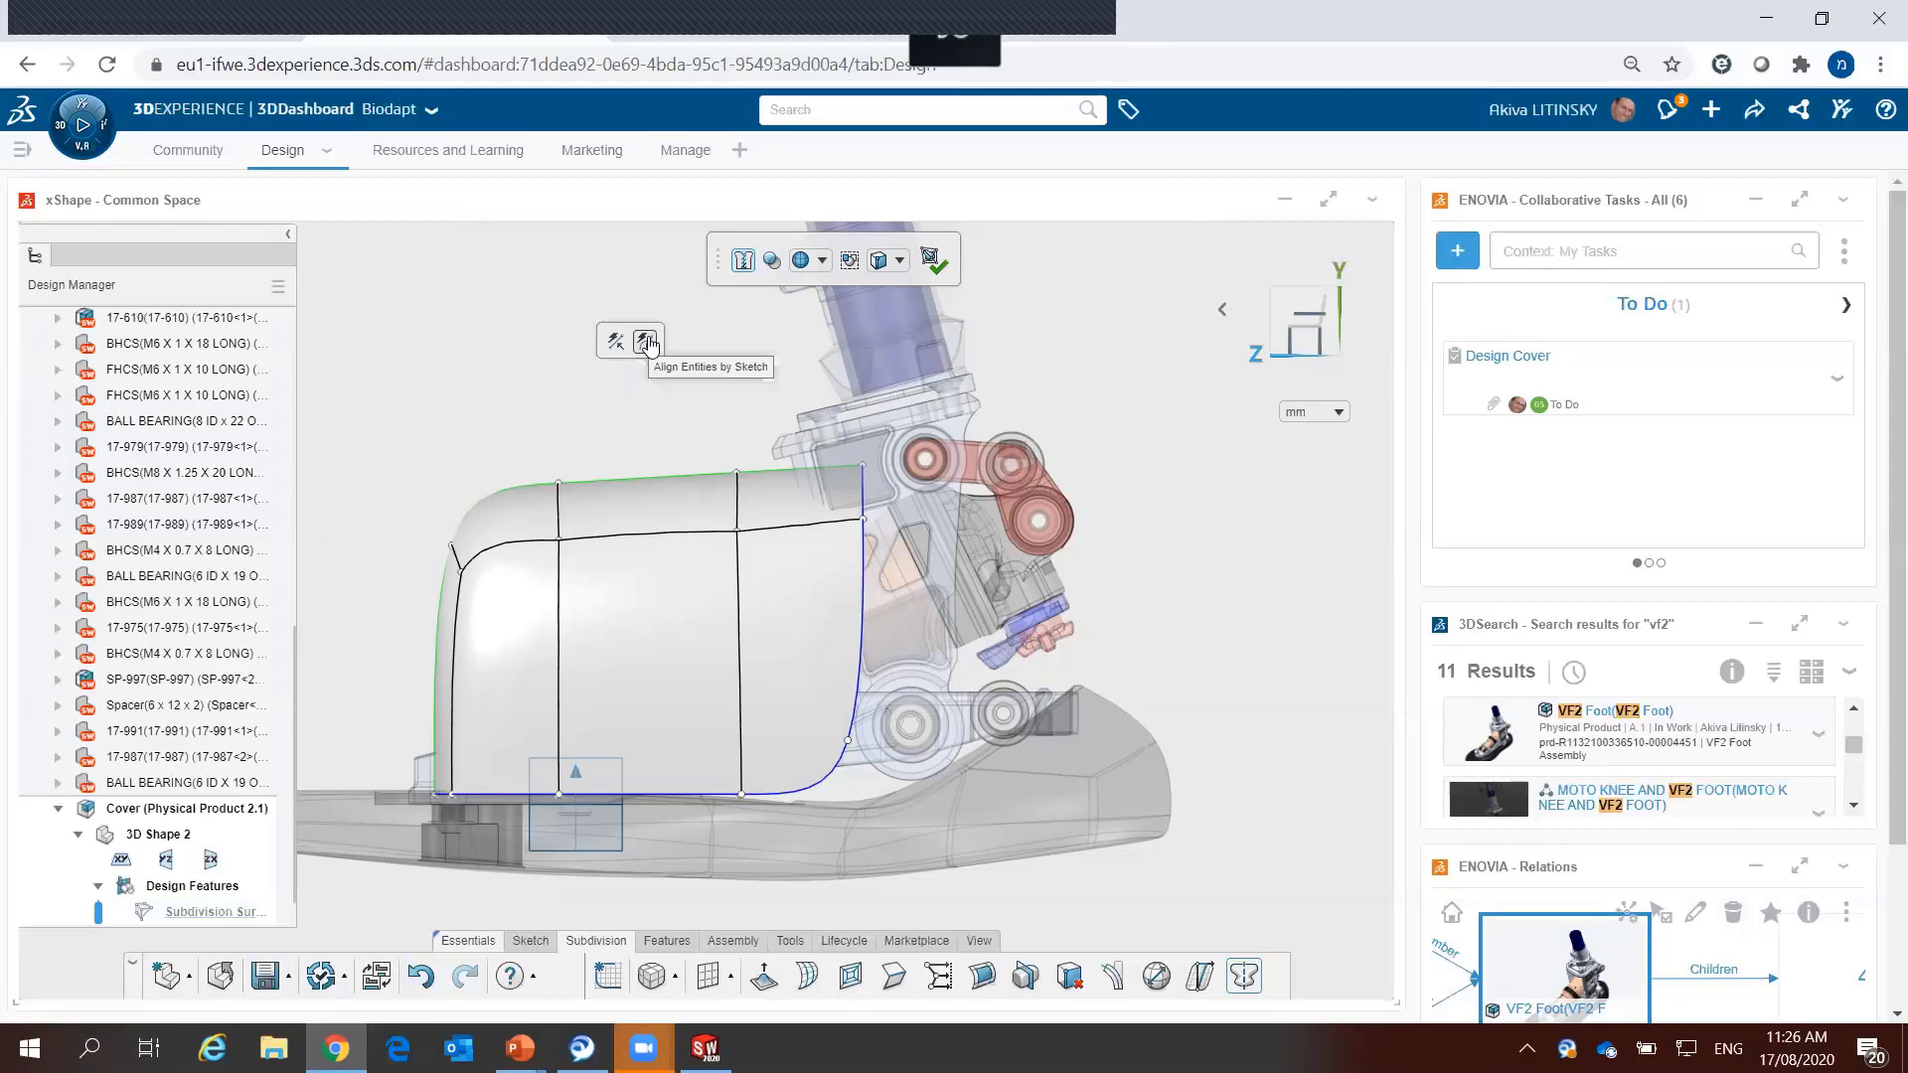
# Step: Try sketch-aligning the cover with two trial strokes, then cancel the alignment
pyautogui.click(648, 344)
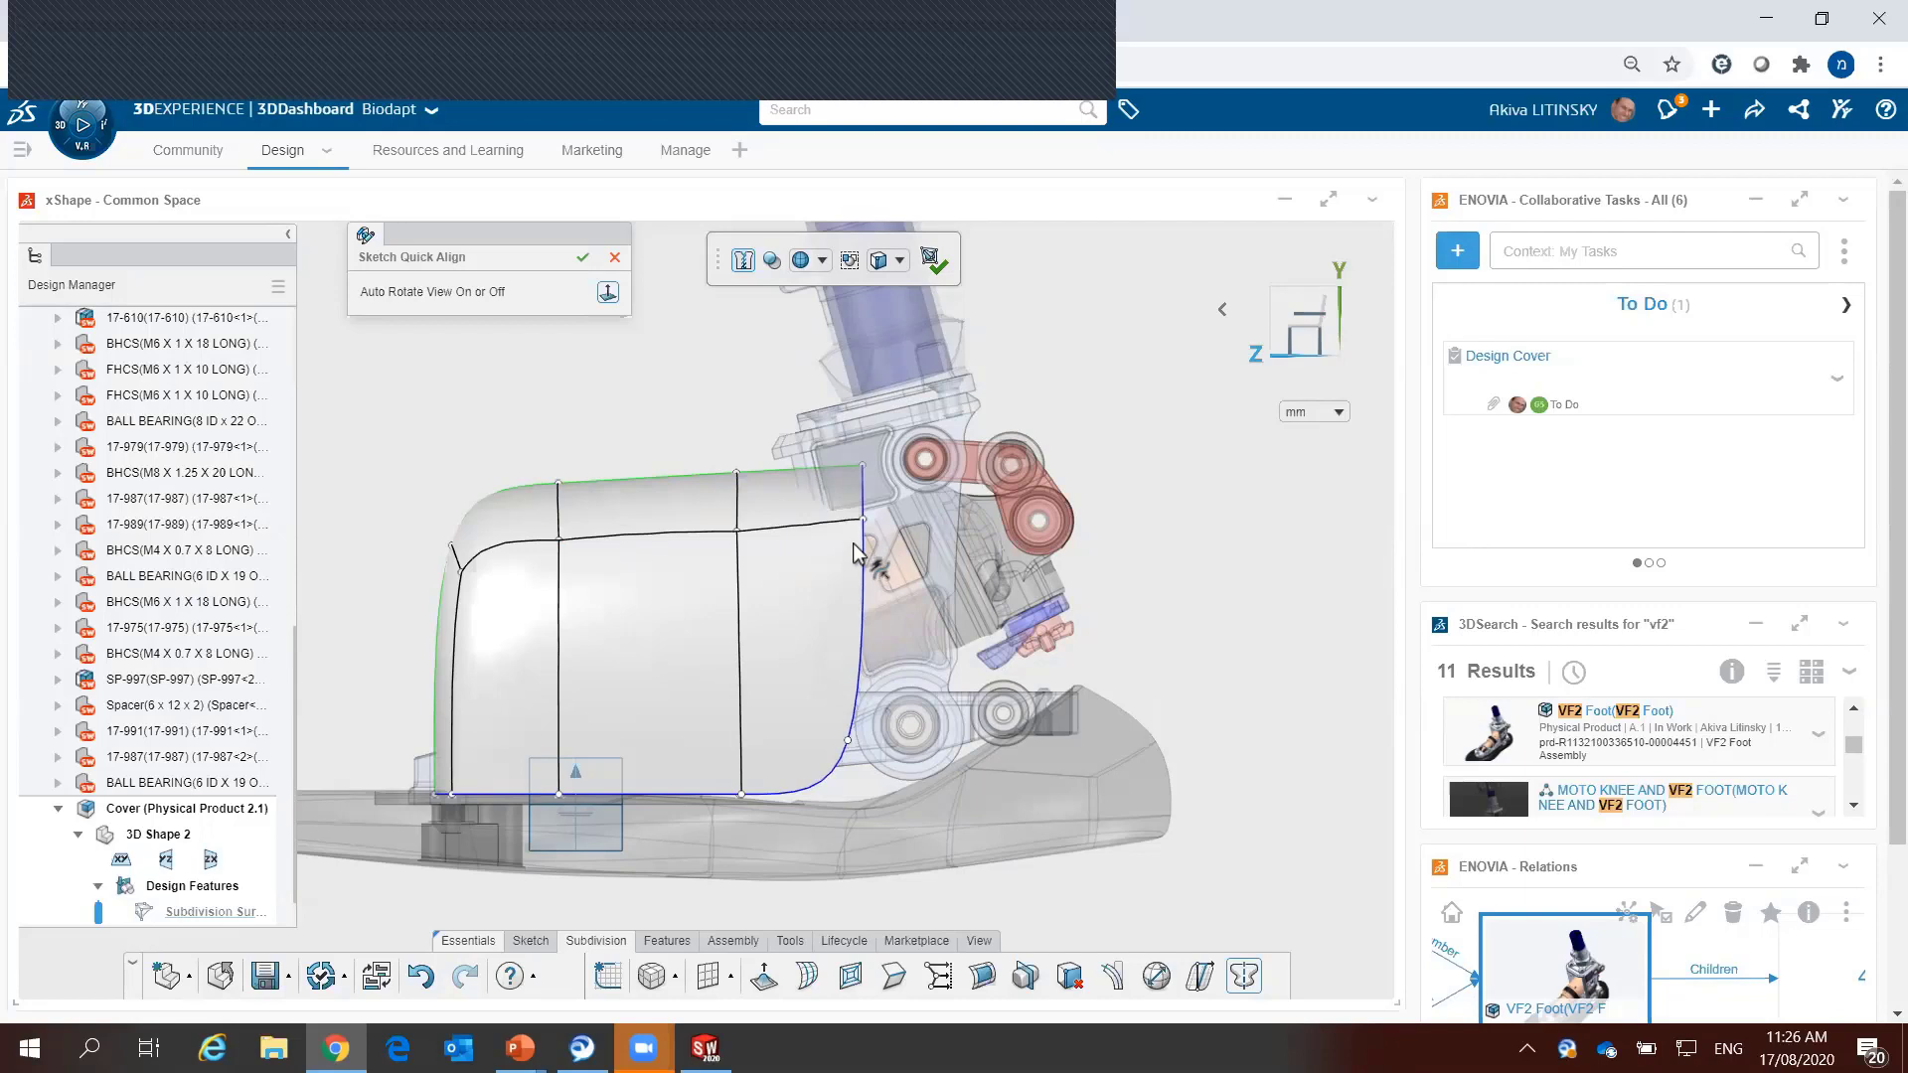
pyautogui.moveTo(853, 551); pyautogui.dragTo(437, 661)
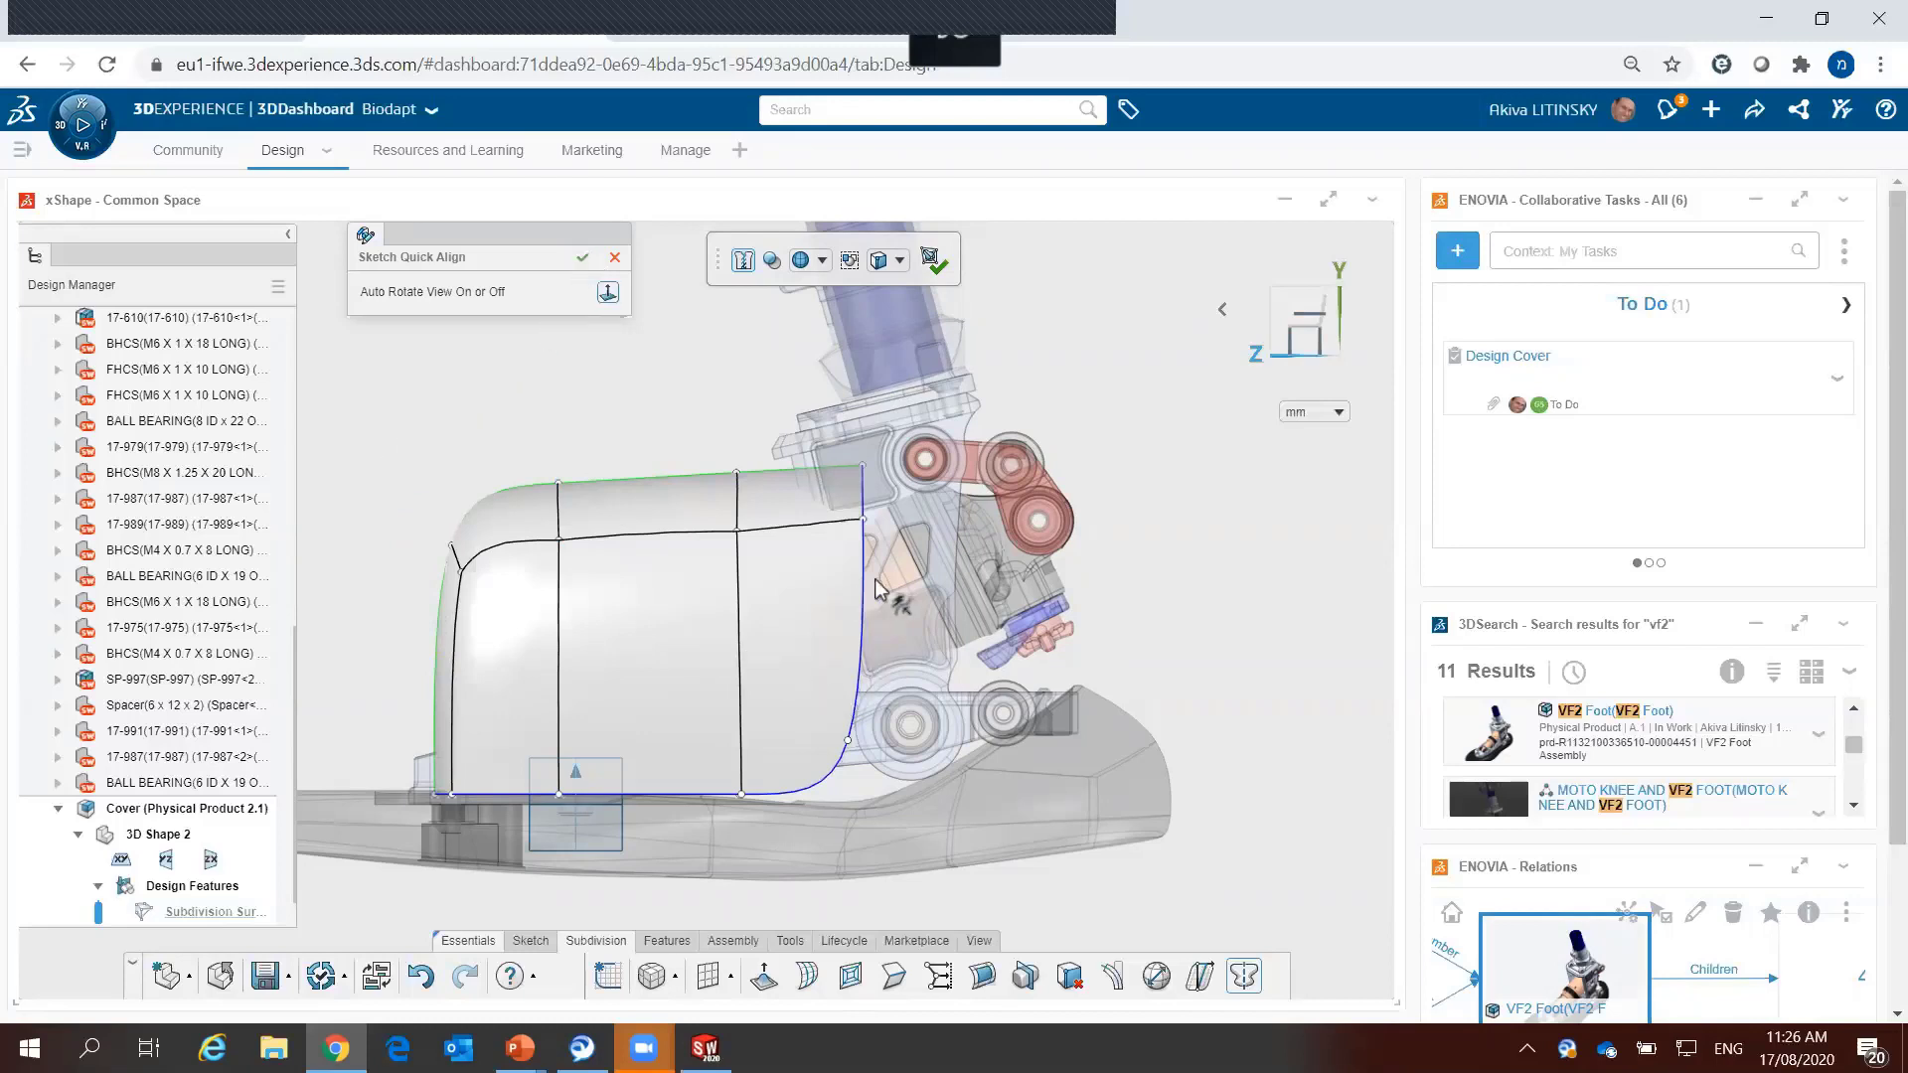
pyautogui.moveTo(875, 541)
pyautogui.mouseDown()
pyautogui.moveTo(730, 621)
pyautogui.moveTo(438, 664)
pyautogui.mouseUp()
pyautogui.press('Escape')
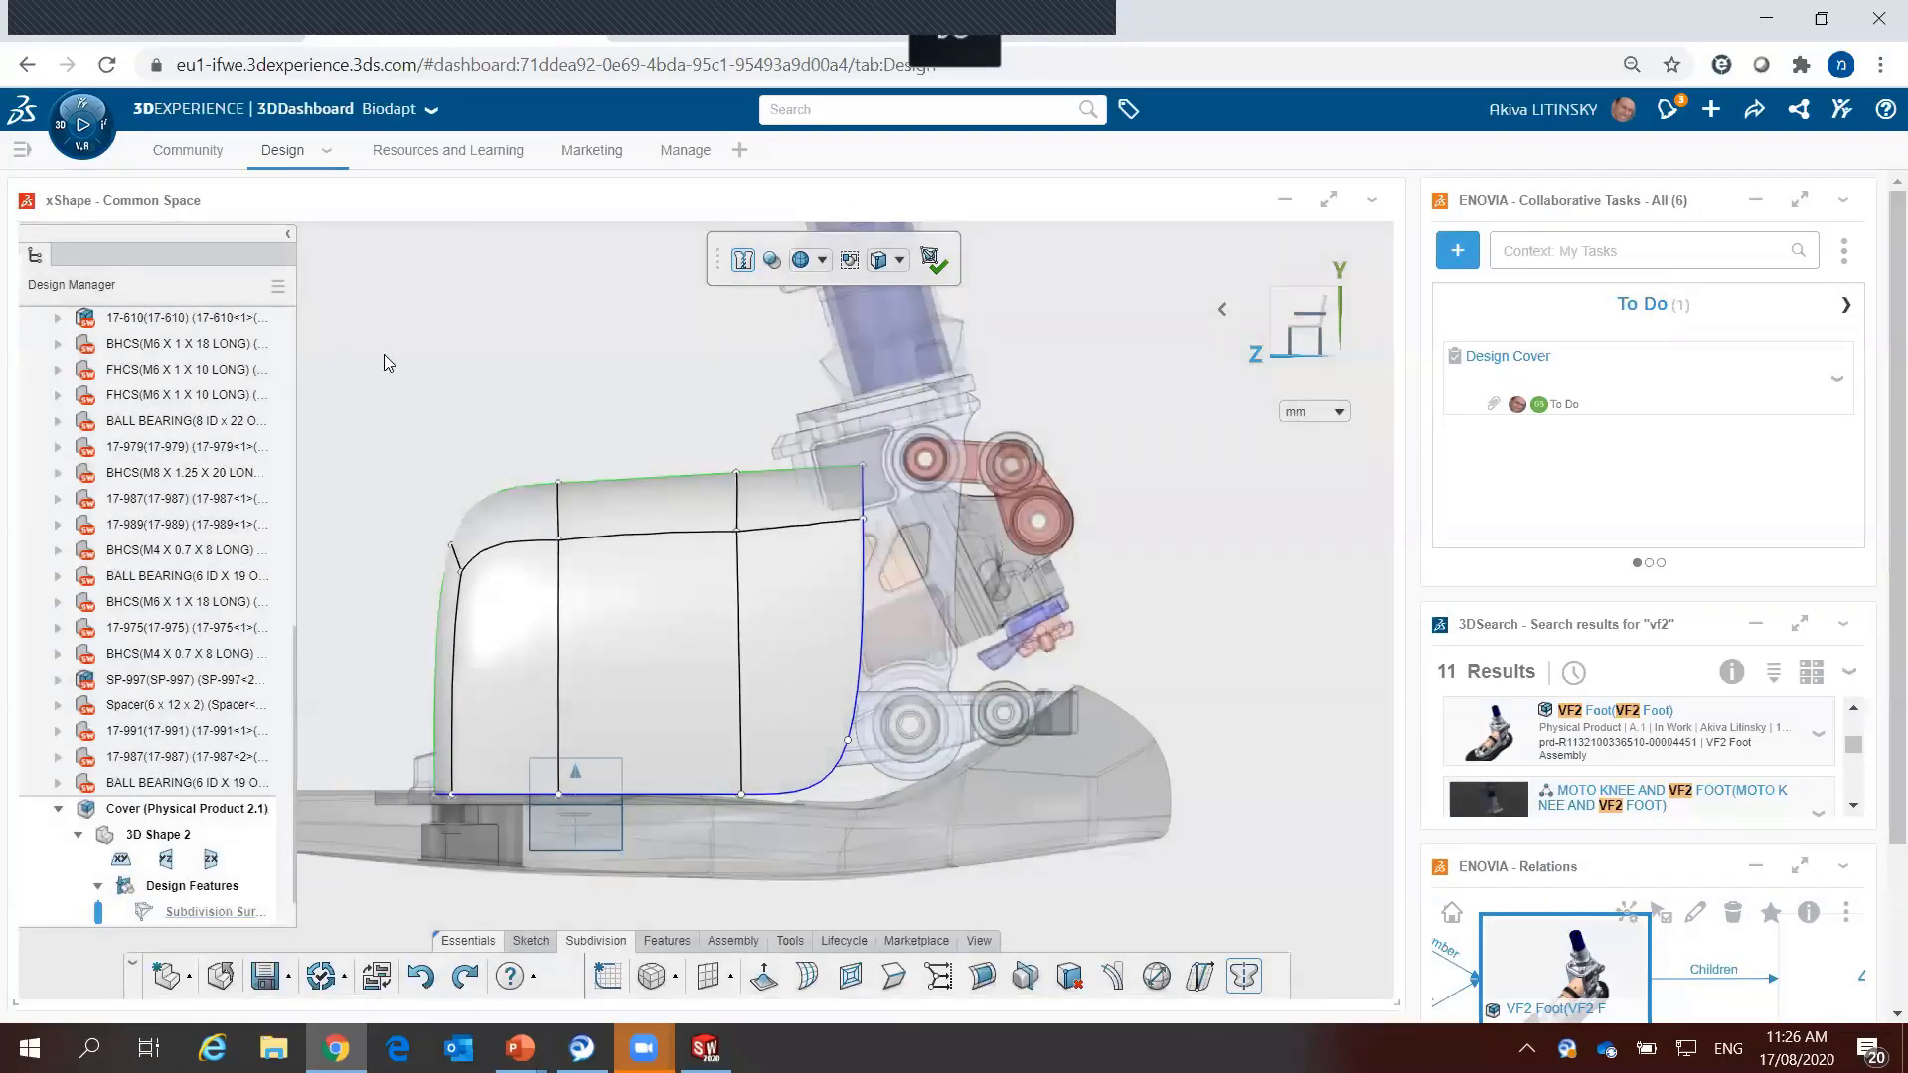
# Step: Box-select the top cage vertices and sketch a lower top profile sloping toward the toe
pyautogui.moveTo(387, 360); pyautogui.dragTo(889, 639)
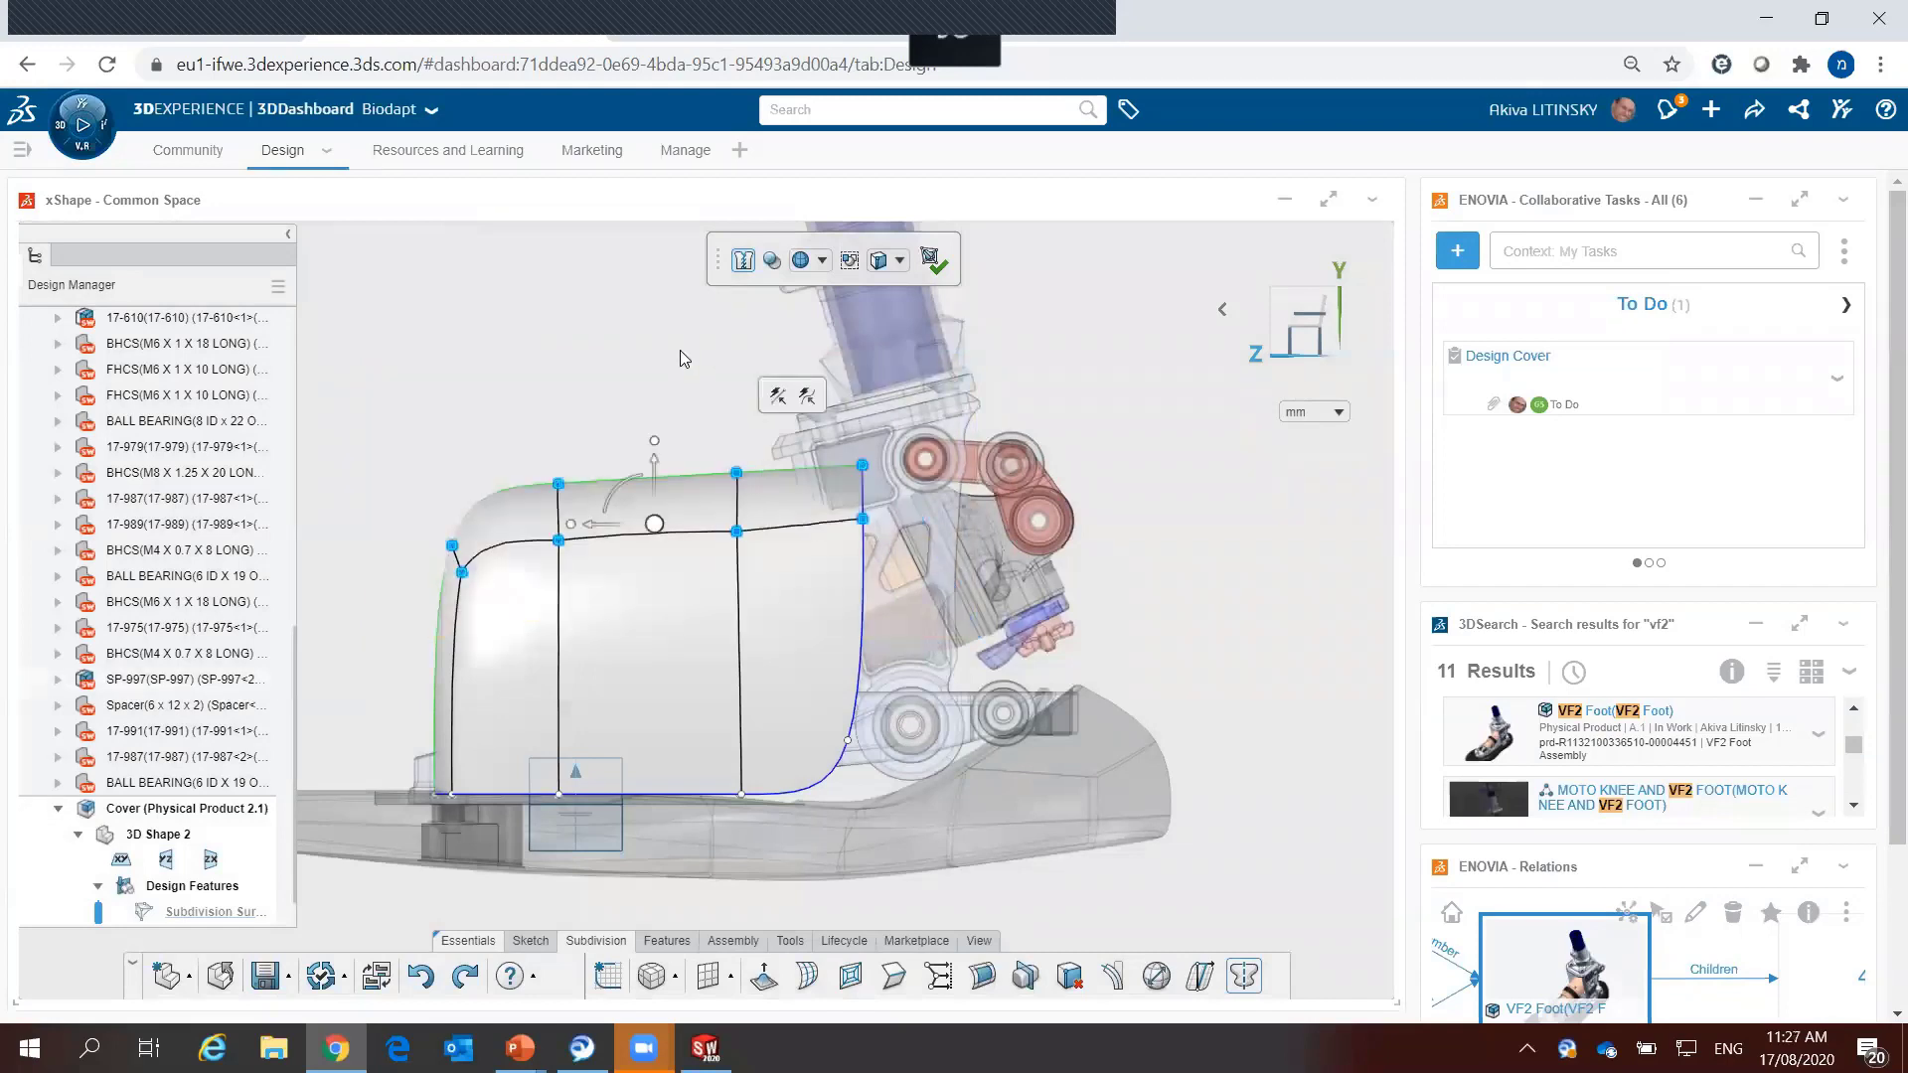
pyautogui.click(807, 395)
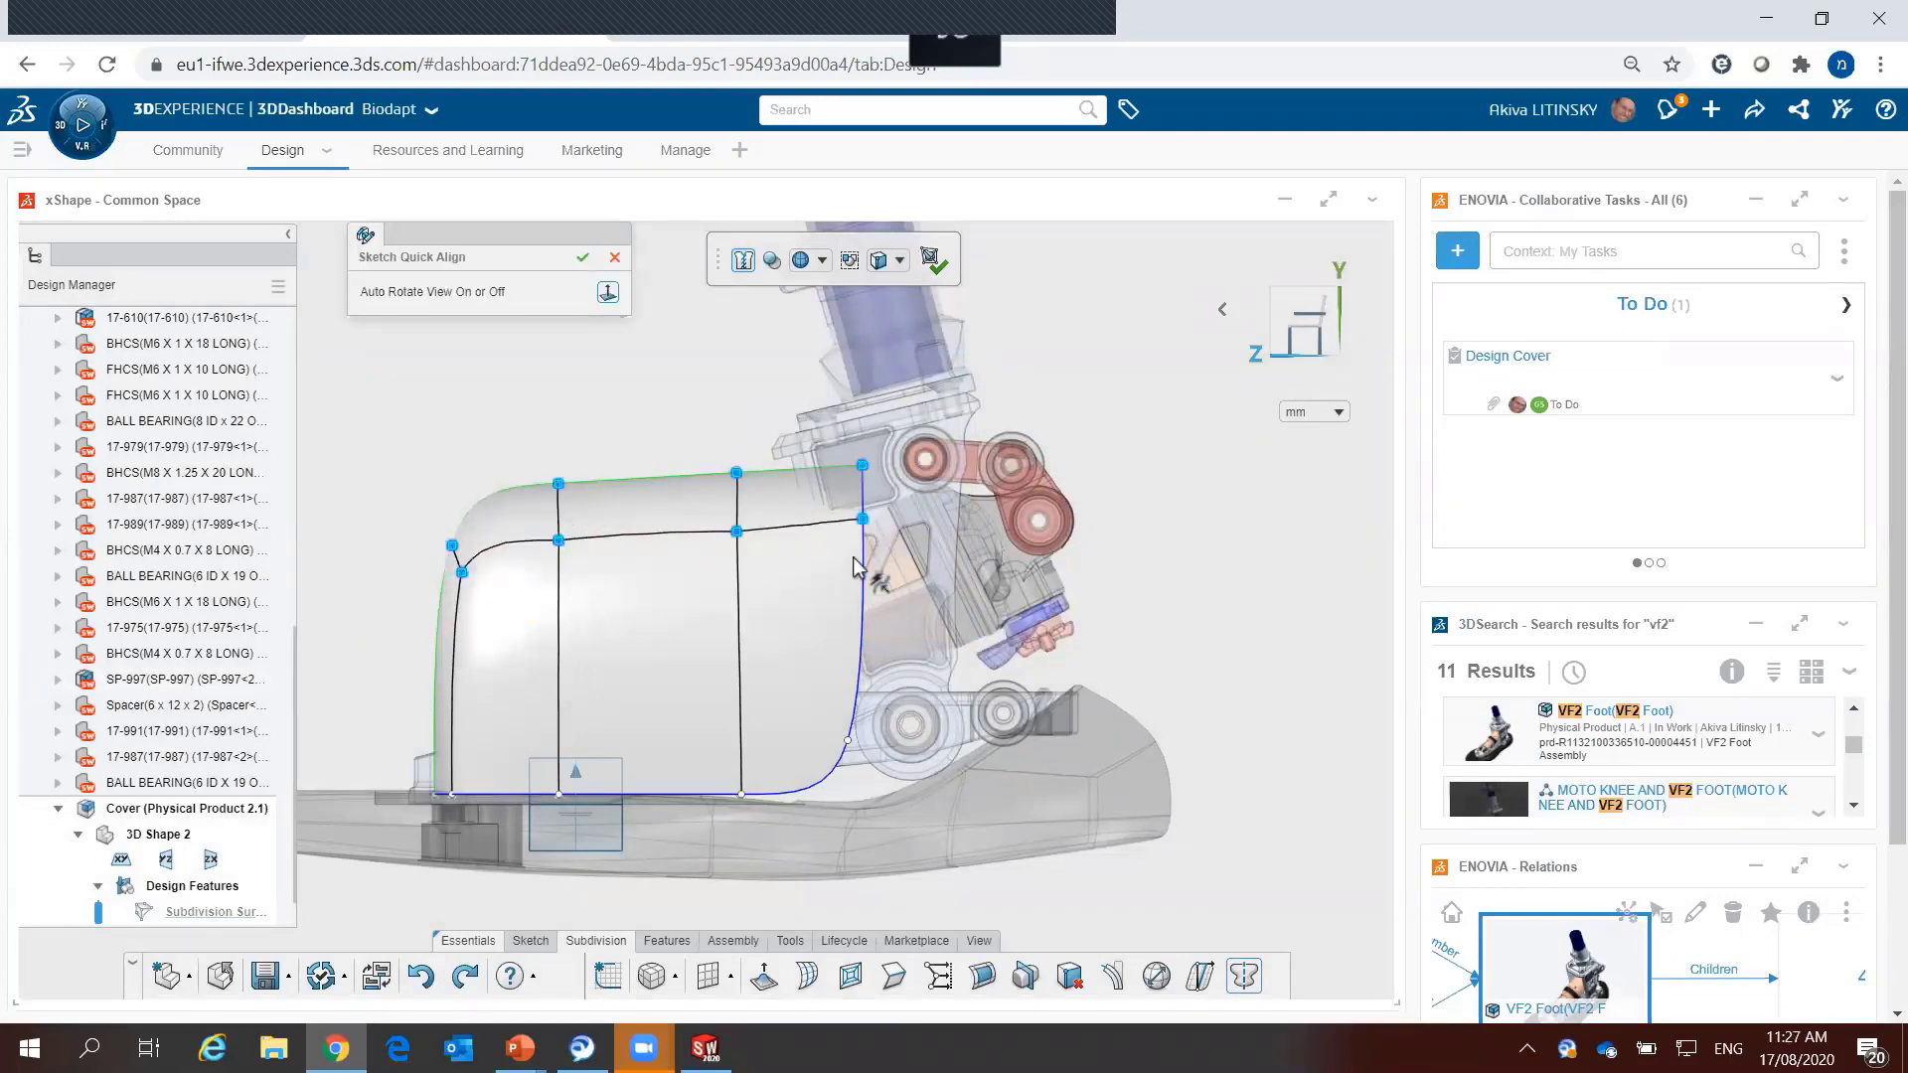
pyautogui.moveTo(843, 549); pyautogui.dragTo(437, 664)
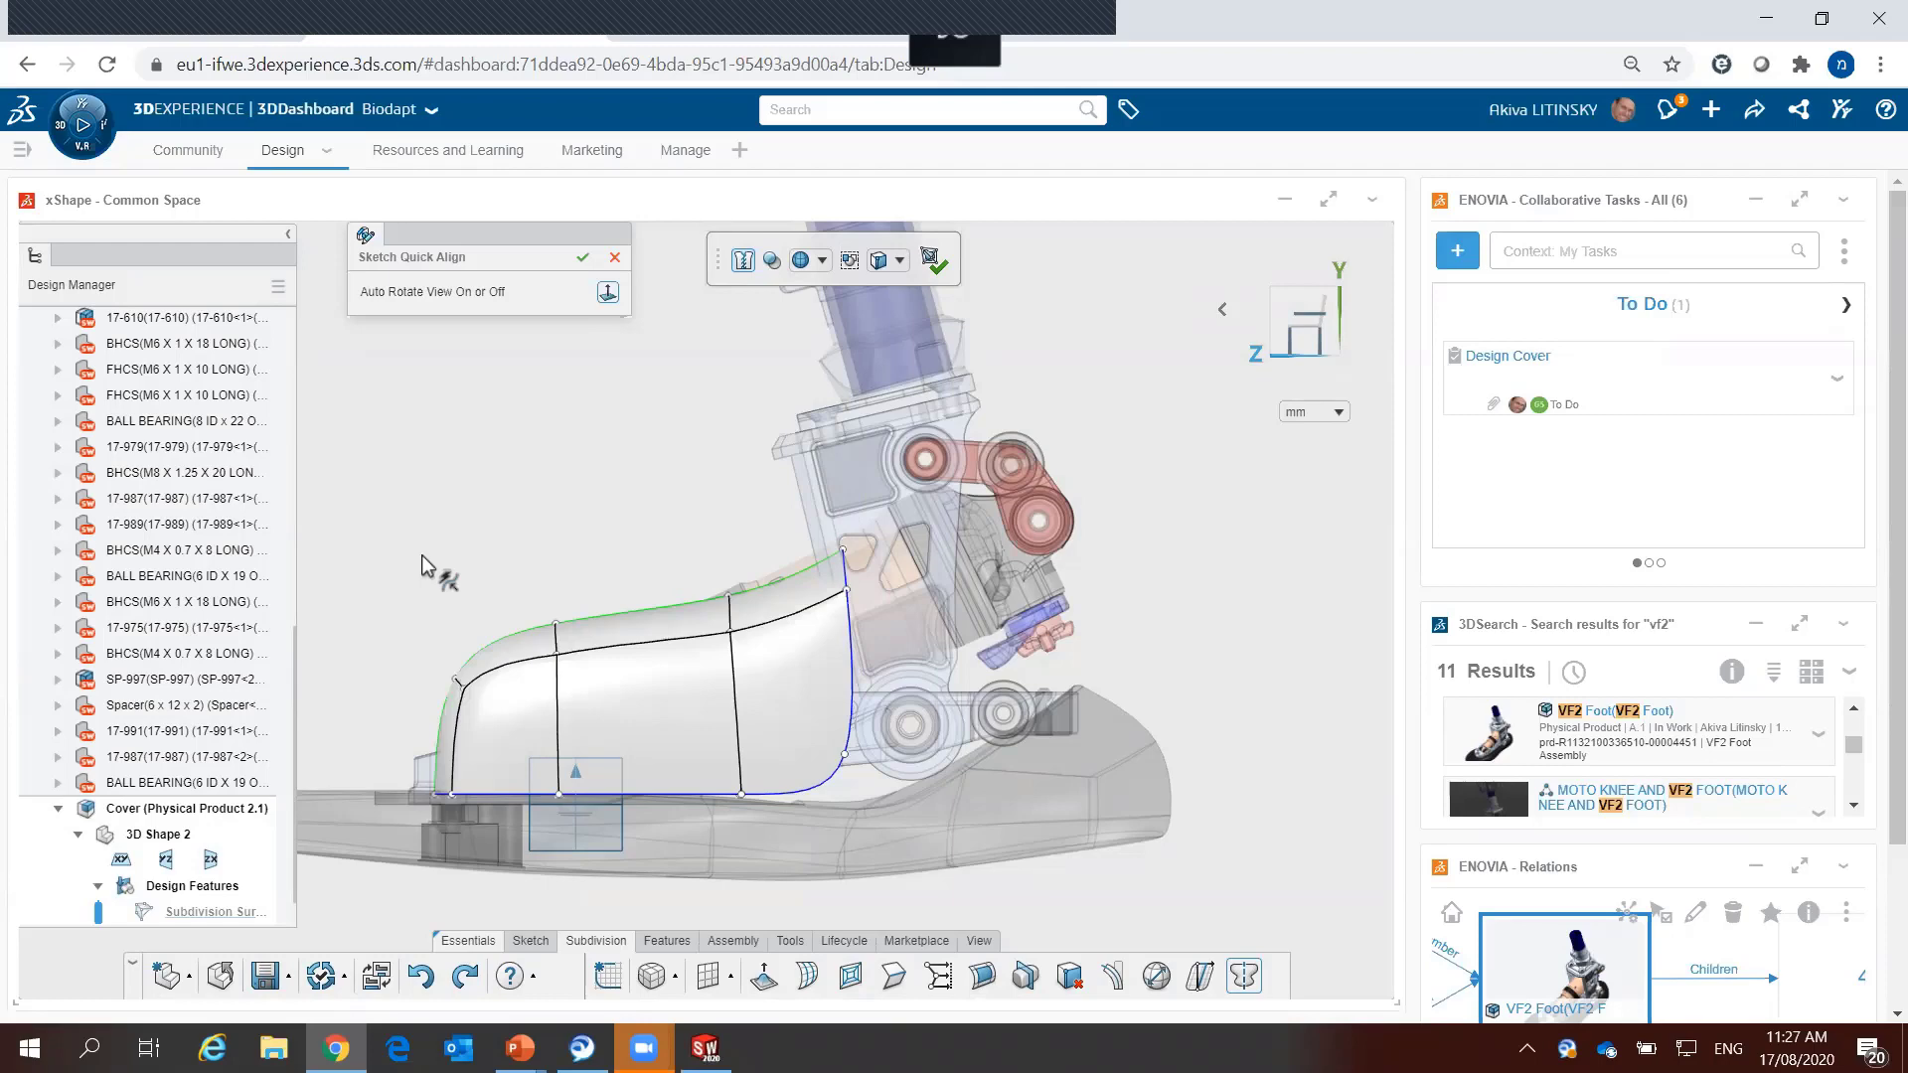
pyautogui.moveTo(616, 417); pyautogui.dragTo(1078, 351, button='middle')
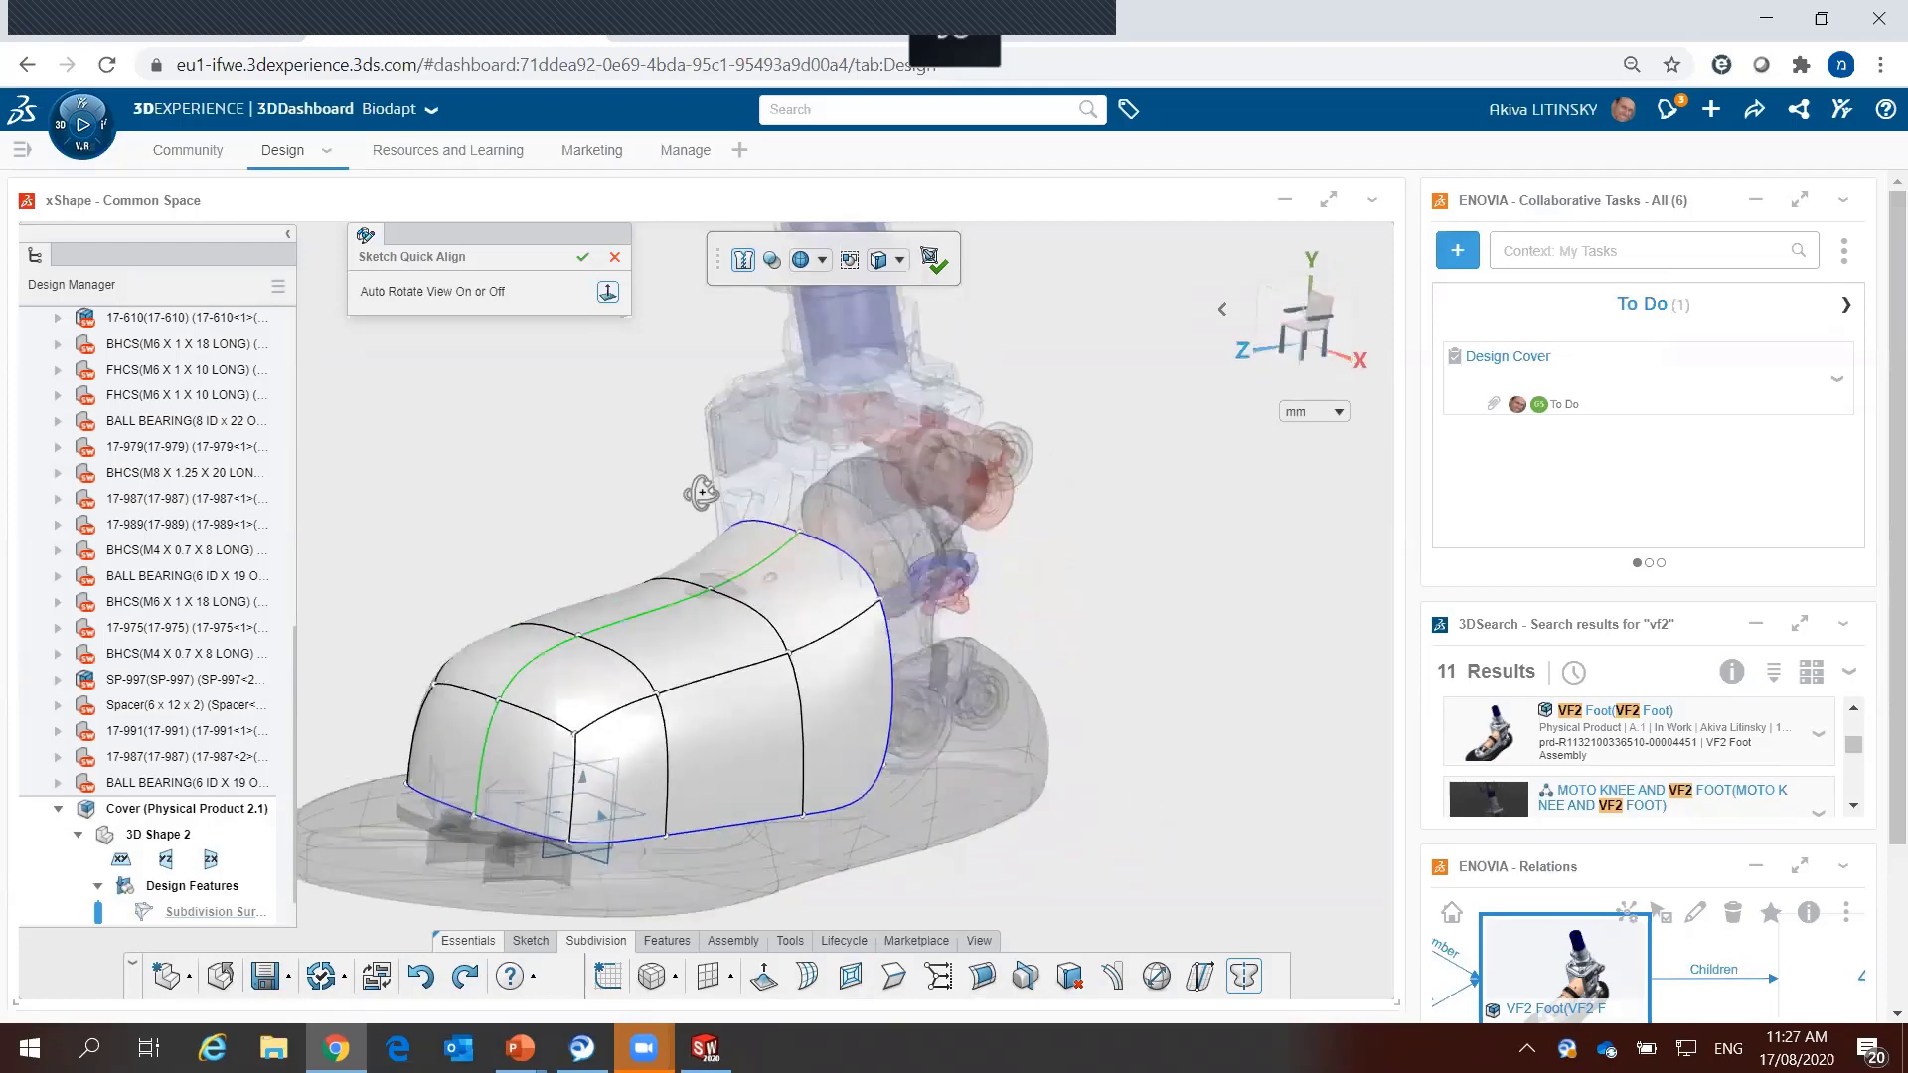
# Step: In top view, validate the sketch alignment and reshape the cover's right side outward
pyautogui.click(1284, 281)
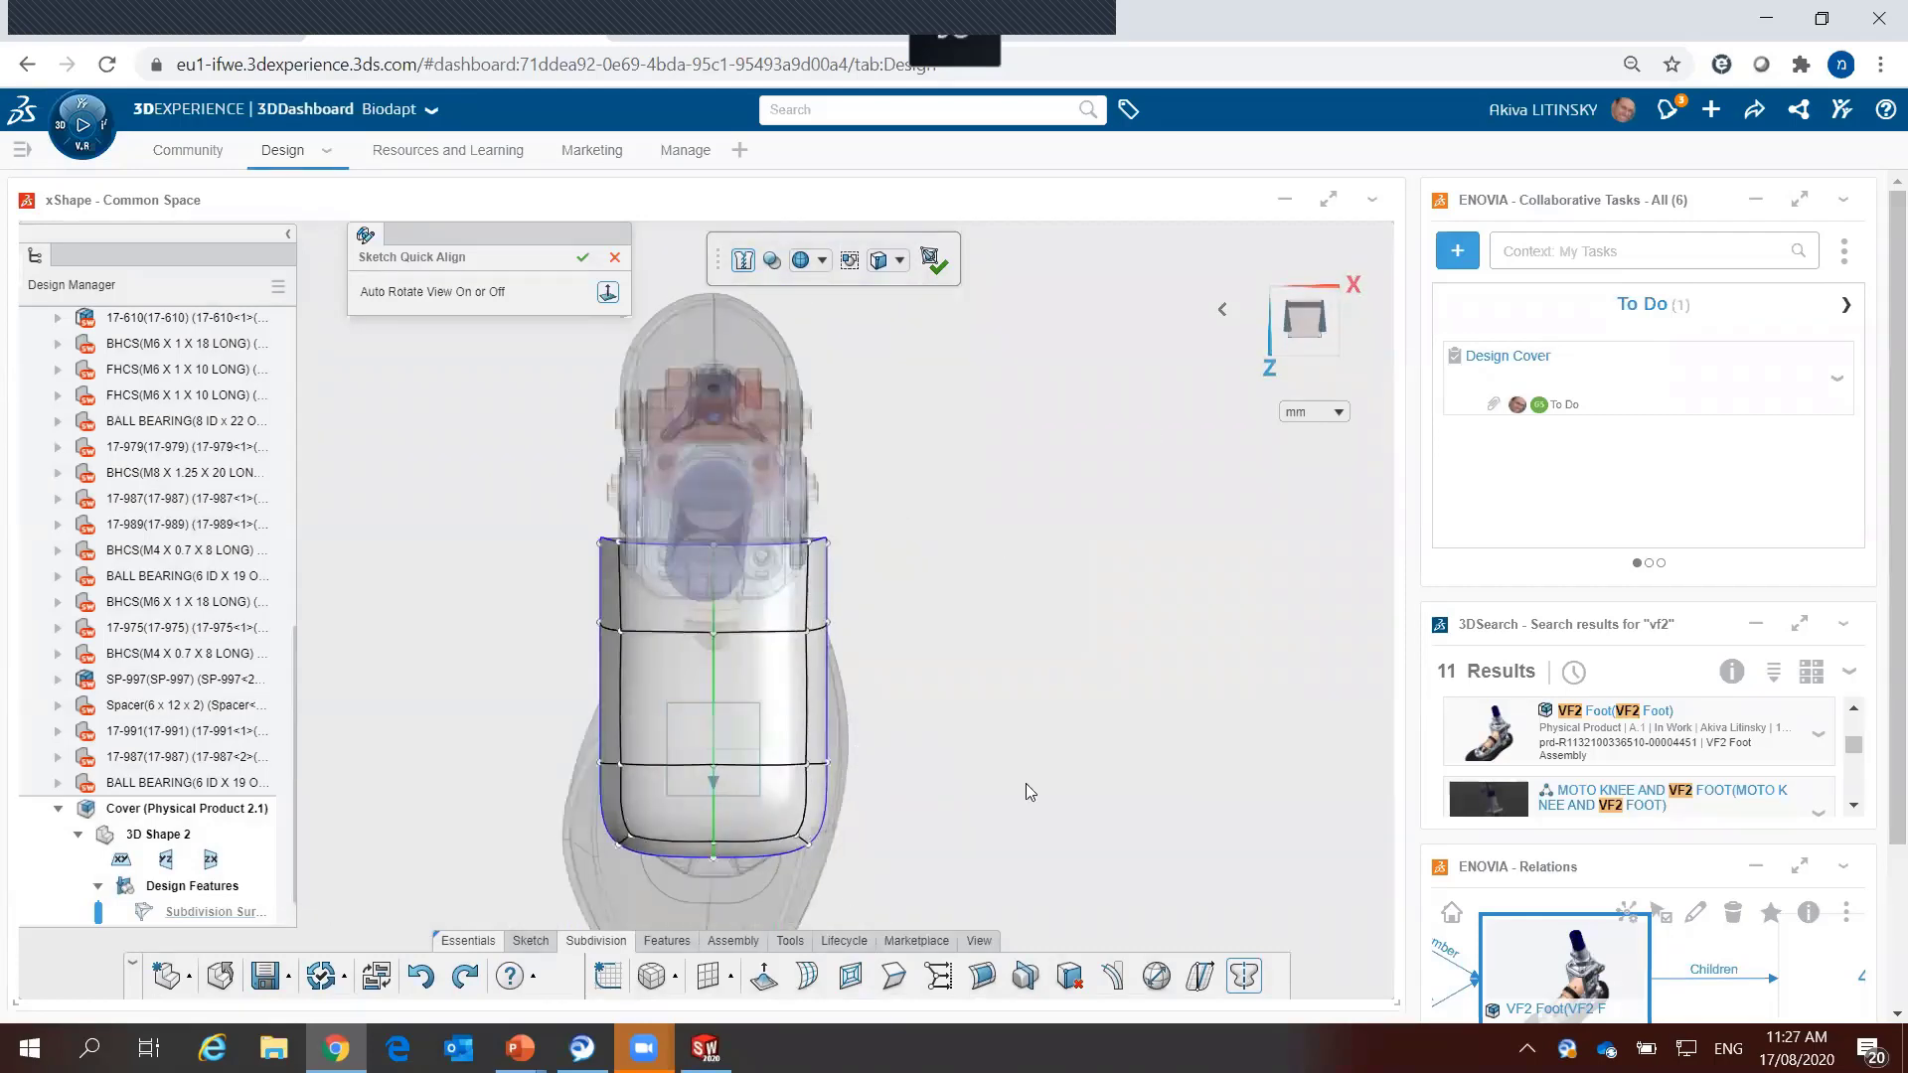
pyautogui.click(582, 256)
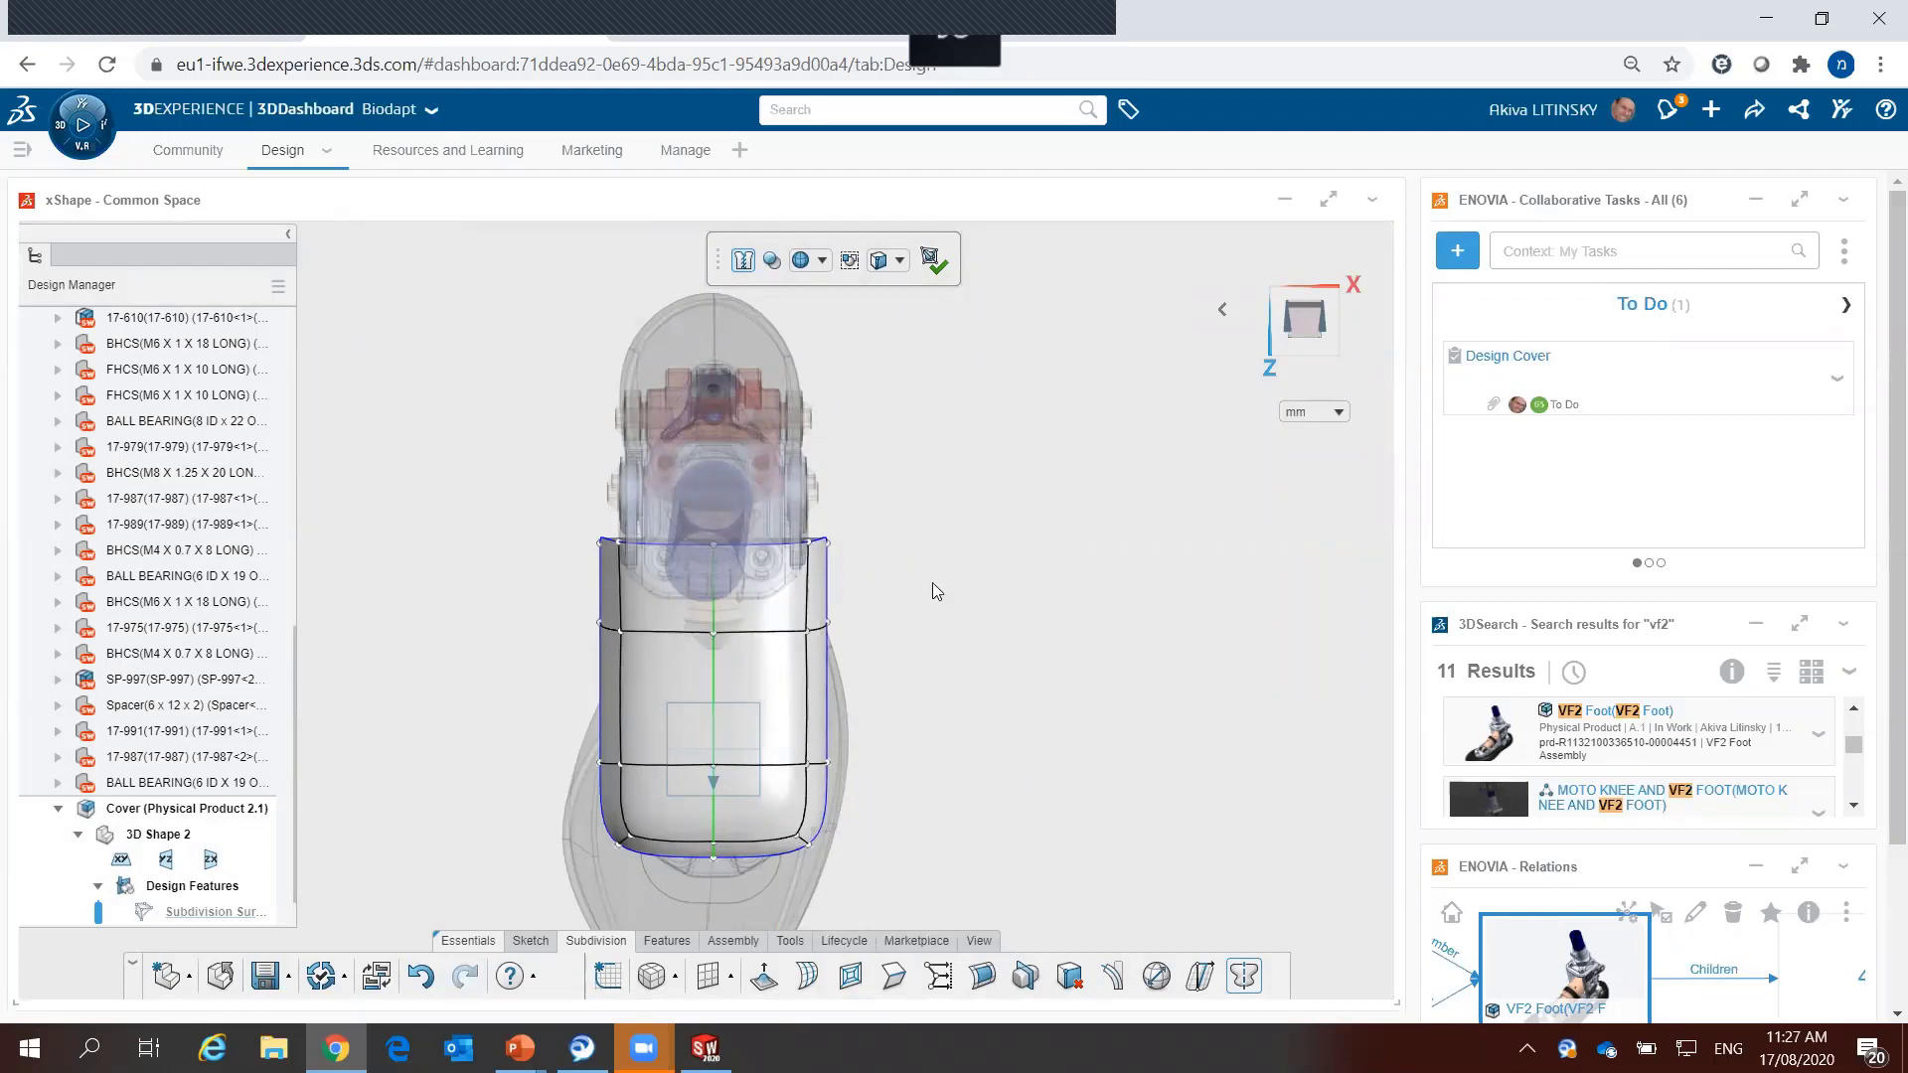
pyautogui.moveTo(913, 527); pyautogui.dragTo(744, 877)
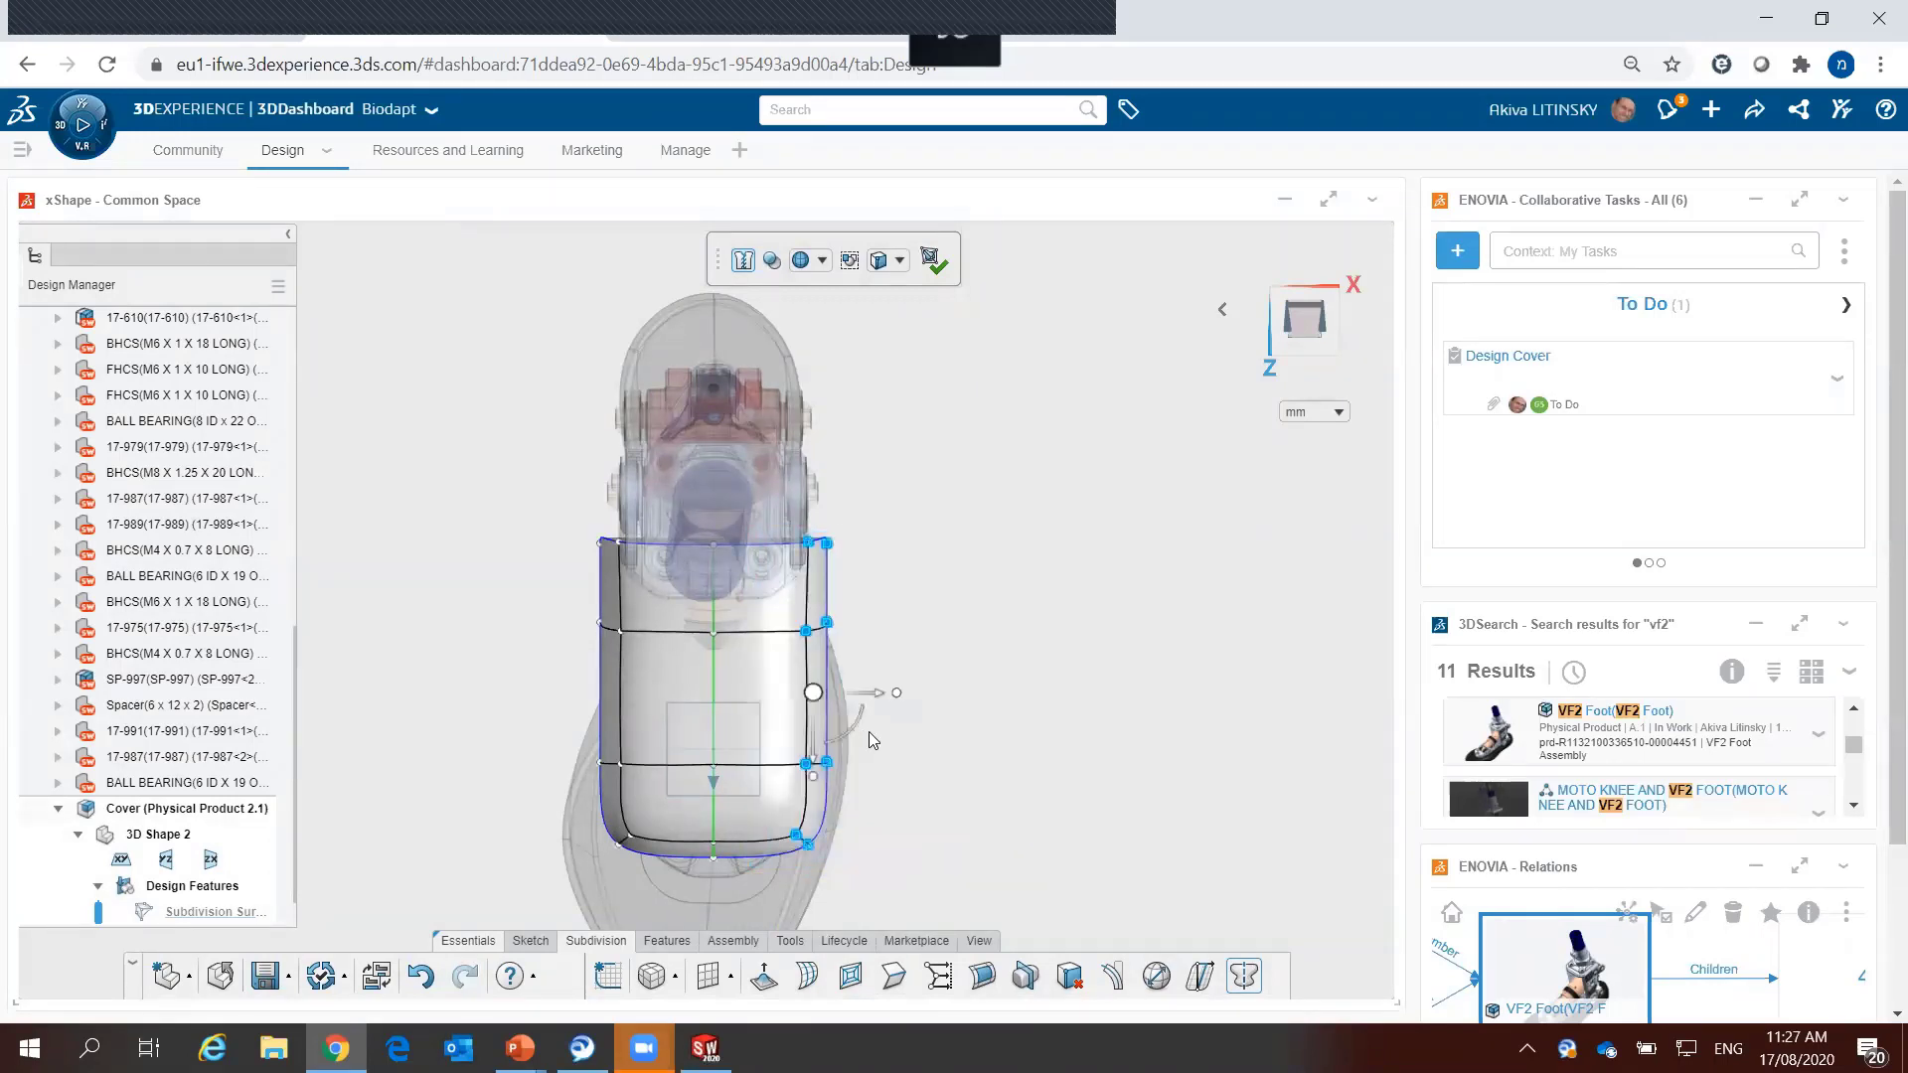
pyautogui.moveTo(885, 696)
pyautogui.mouseDown()
pyautogui.moveTo(839, 701)
pyautogui.moveTo(852, 693)
pyautogui.mouseUp()
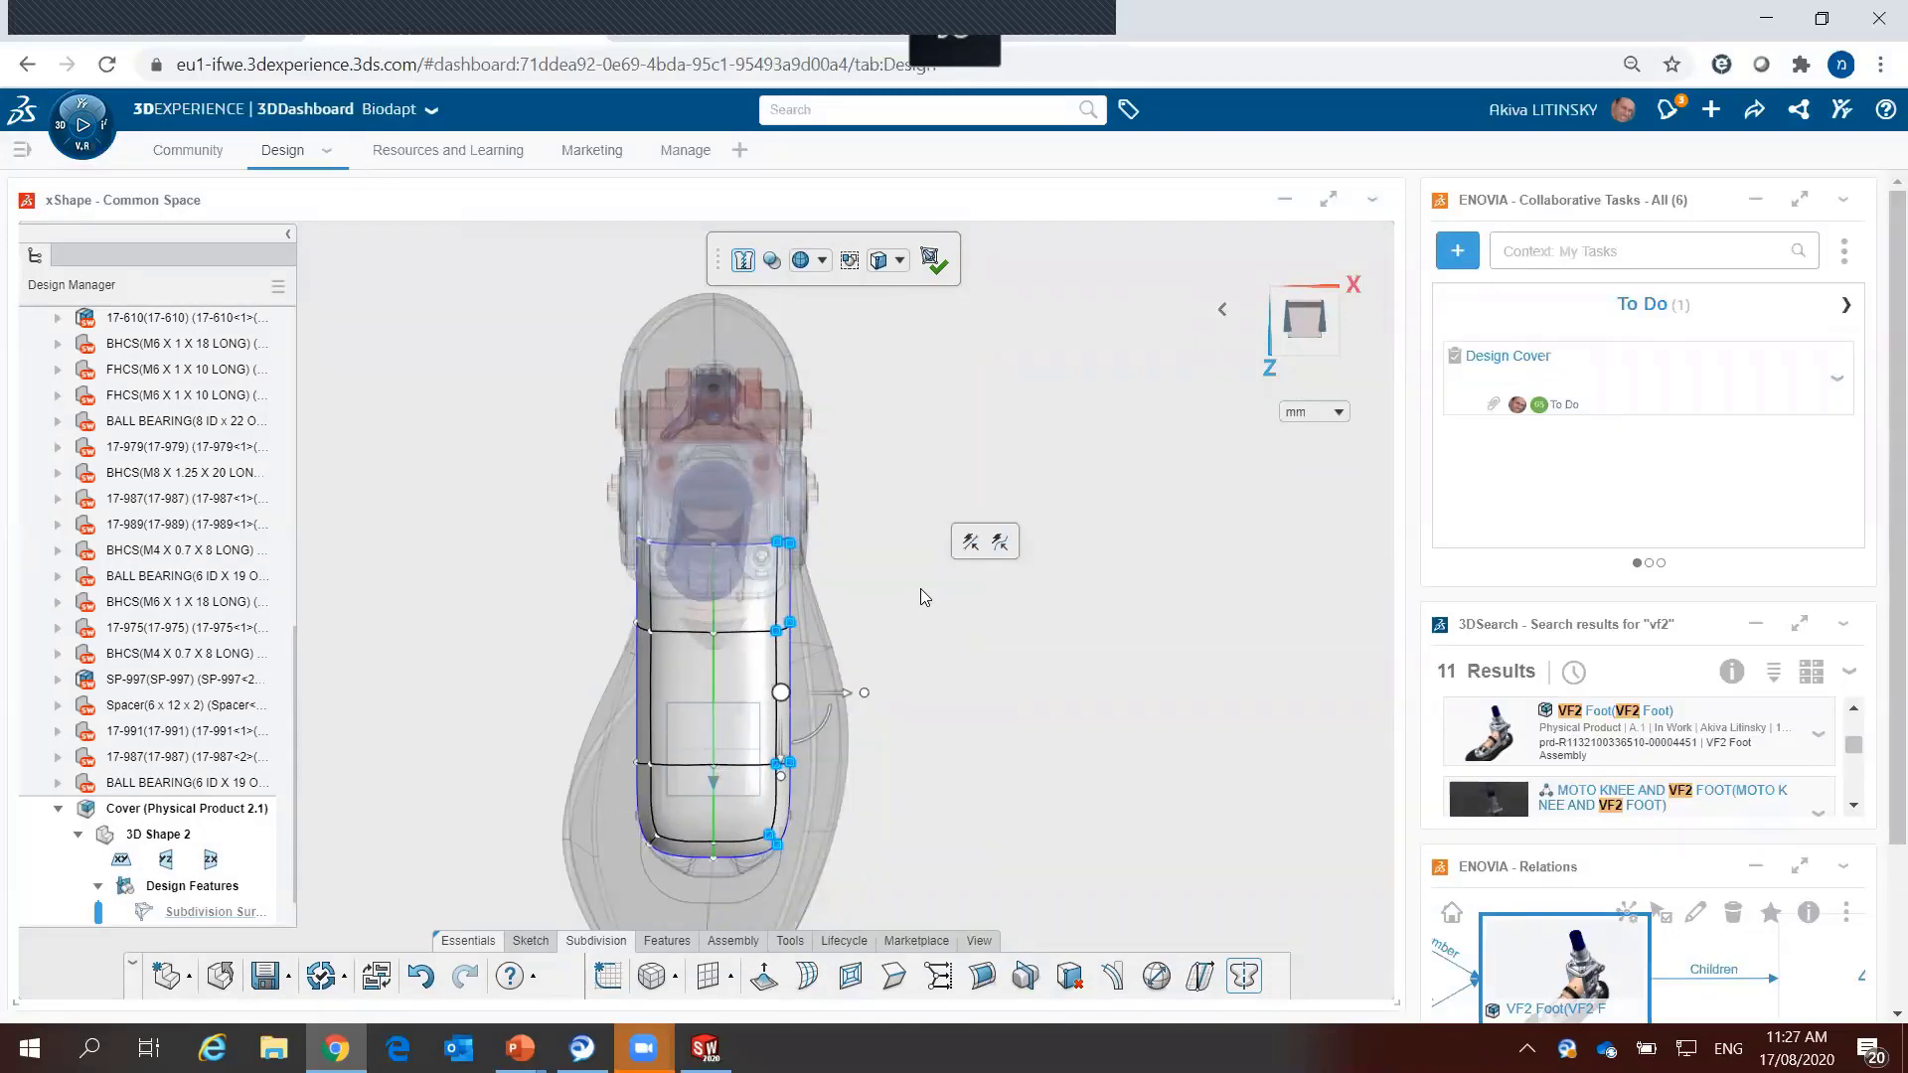
pyautogui.scroll(-3, 915, 588)
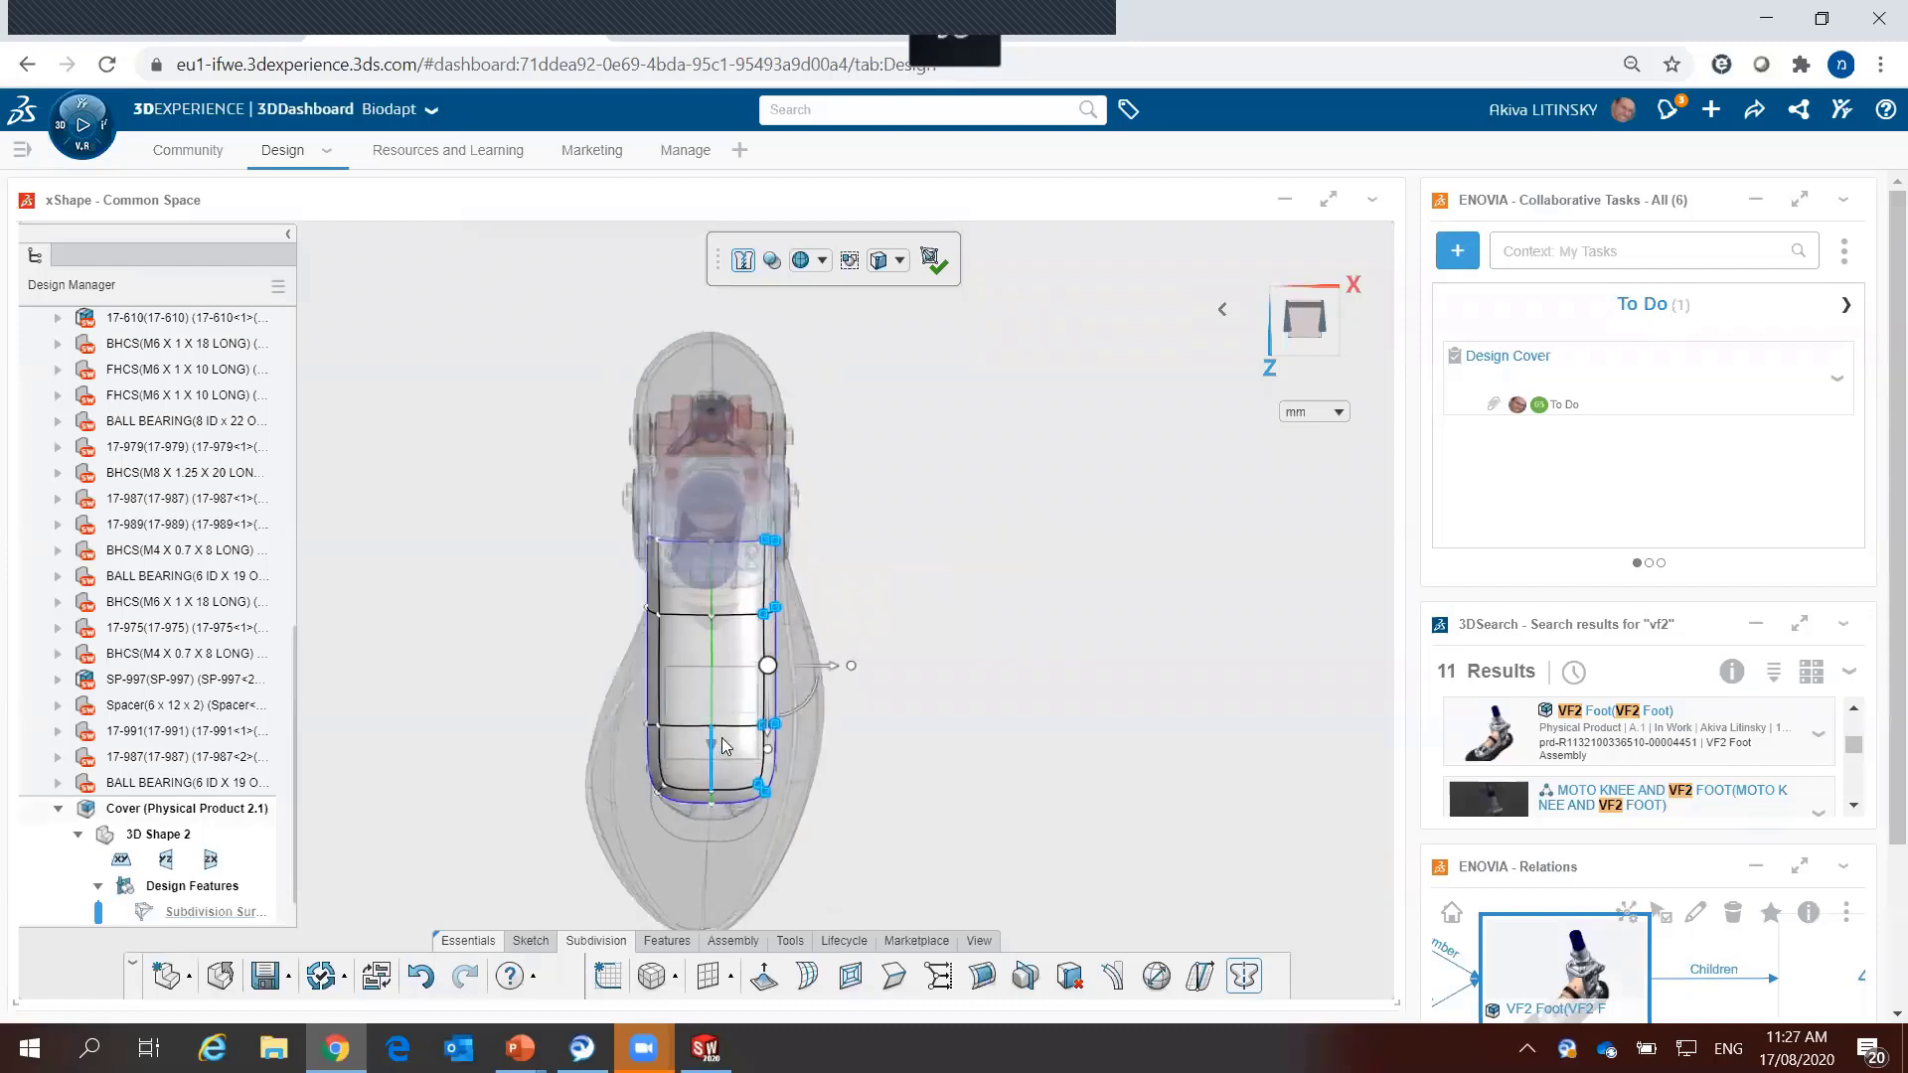
pyautogui.click(1243, 977)
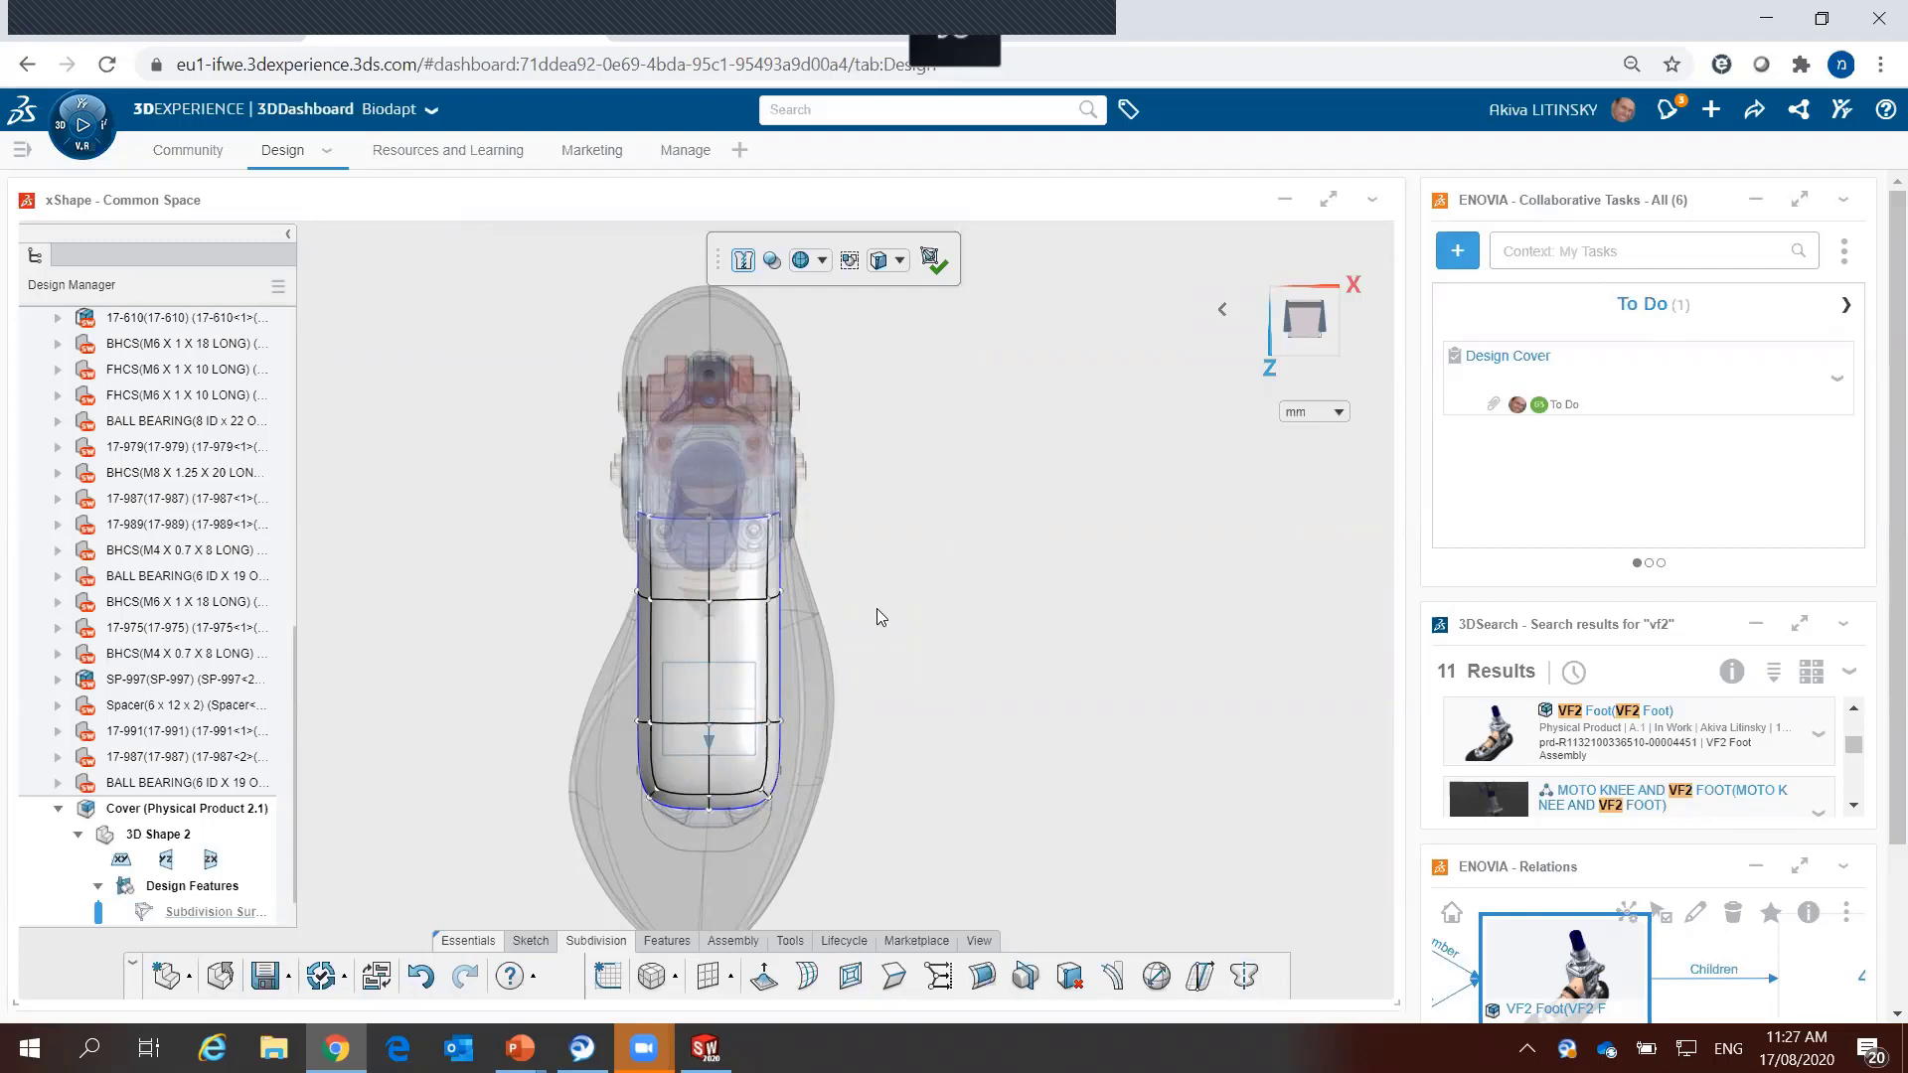
pyautogui.moveTo(880, 554); pyautogui.dragTo(741, 744)
pyautogui.scroll(2, 799, 736)
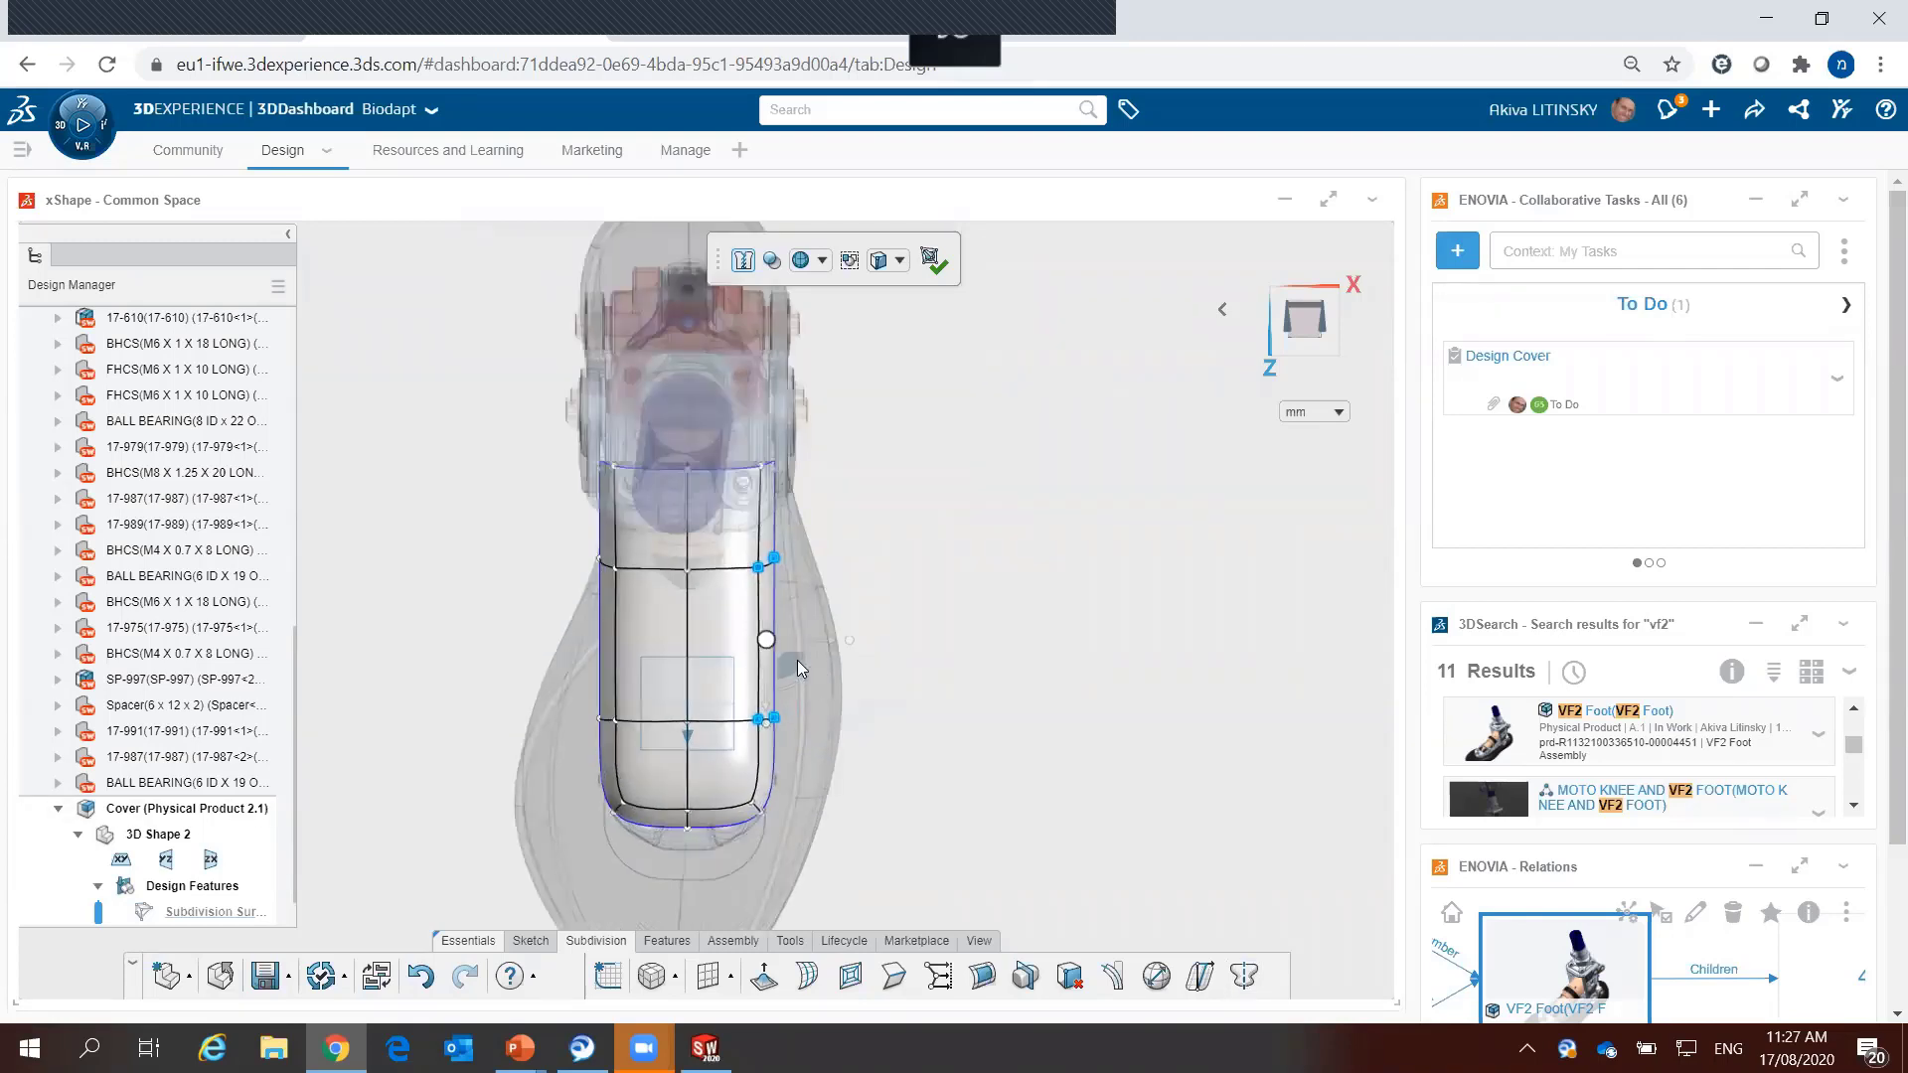
pyautogui.moveTo(797, 660)
pyautogui.mouseDown()
pyautogui.moveTo(819, 676)
pyautogui.moveTo(739, 870)
pyautogui.moveTo(804, 818)
pyautogui.mouseUp()
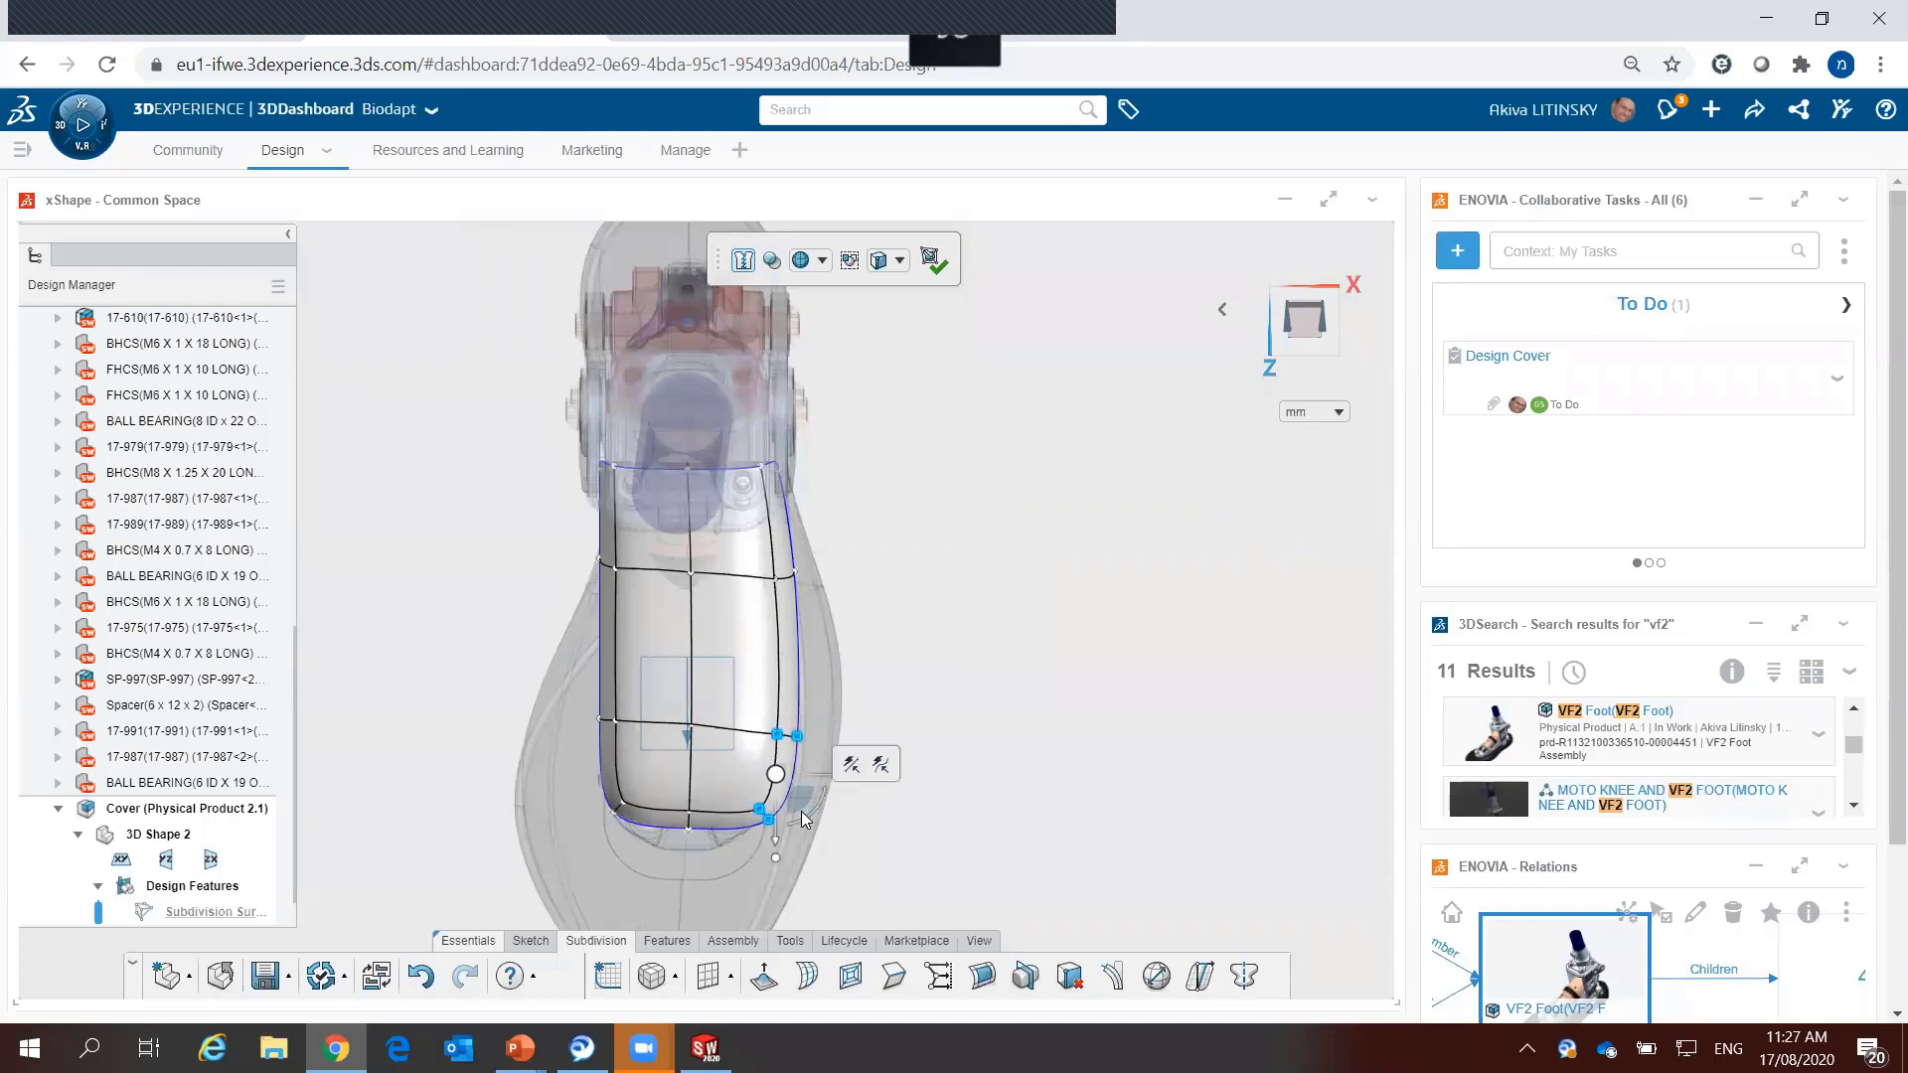
# Step: Push the cage's left-edge vertices outward and select the lower-left corner vertices
pyautogui.click(957, 704)
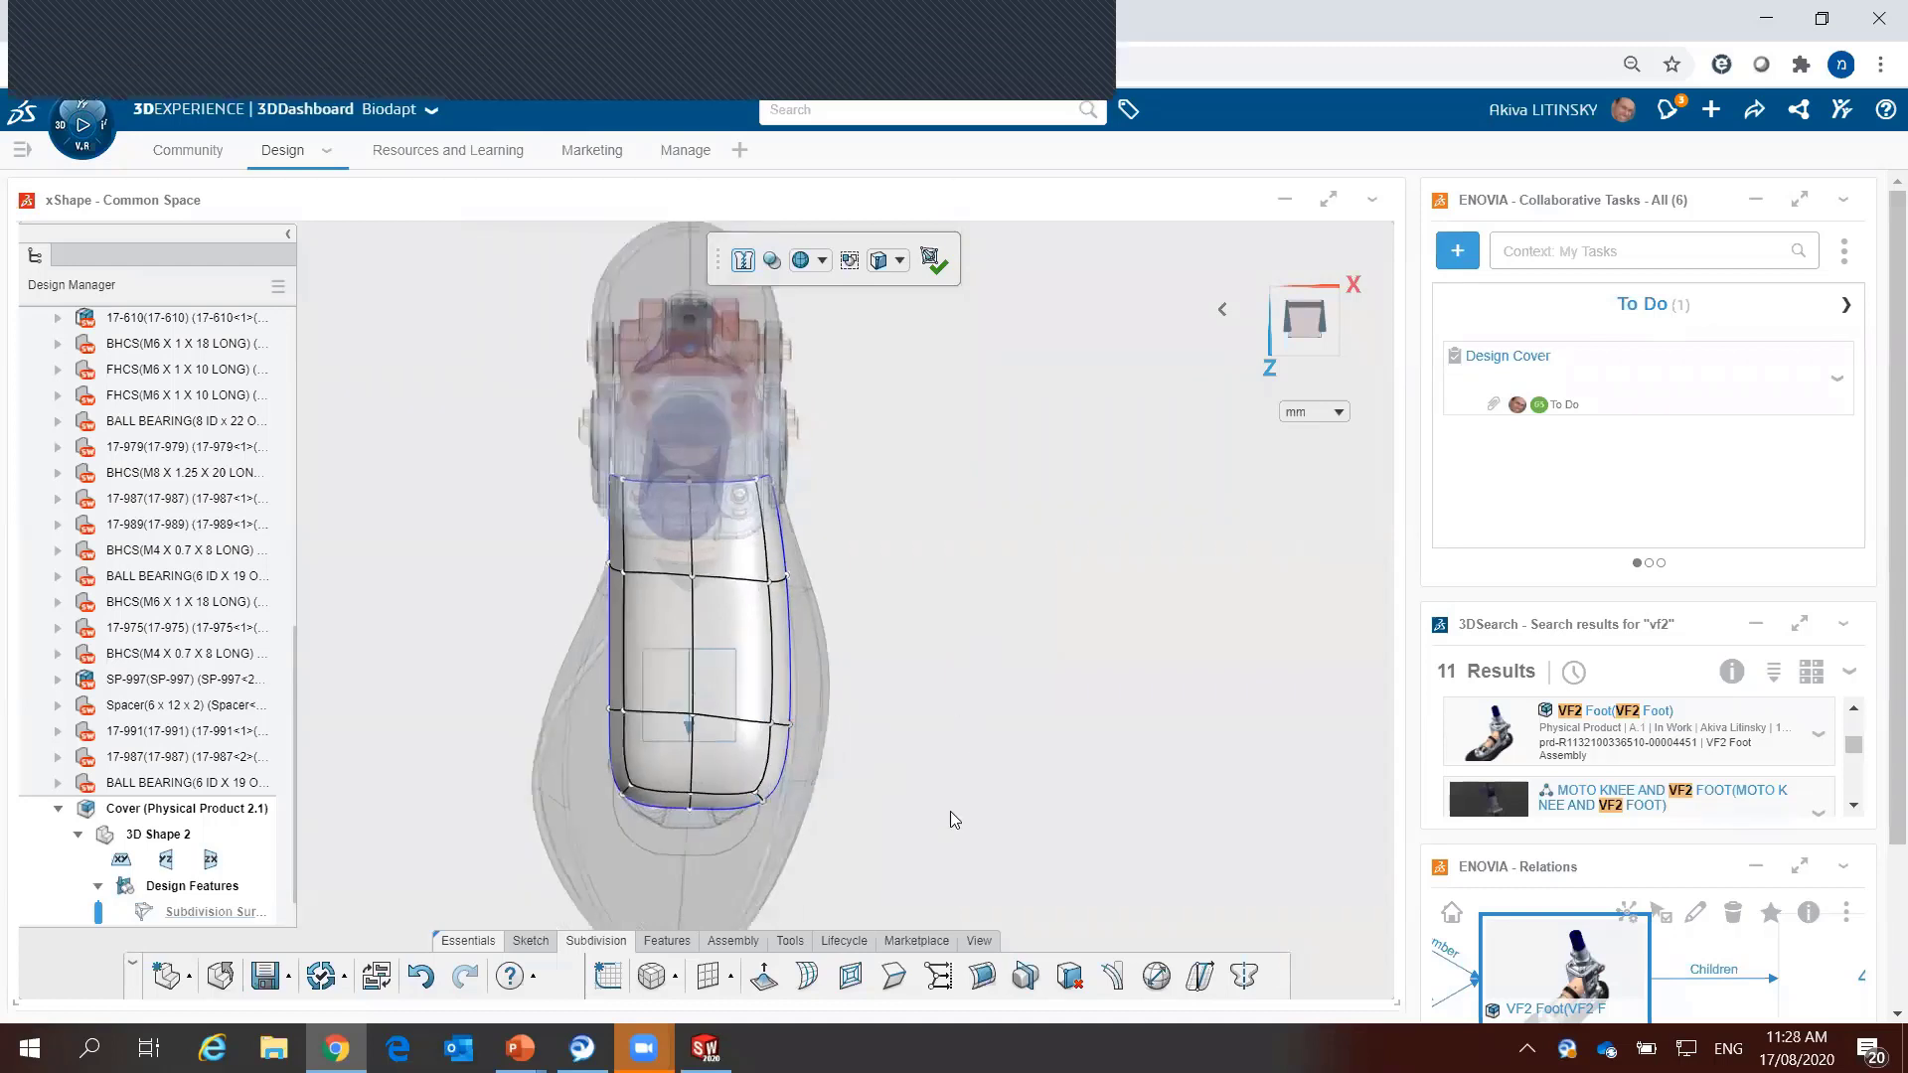
pyautogui.moveTo(950, 811); pyautogui.dragTo(574, 542, button='middle')
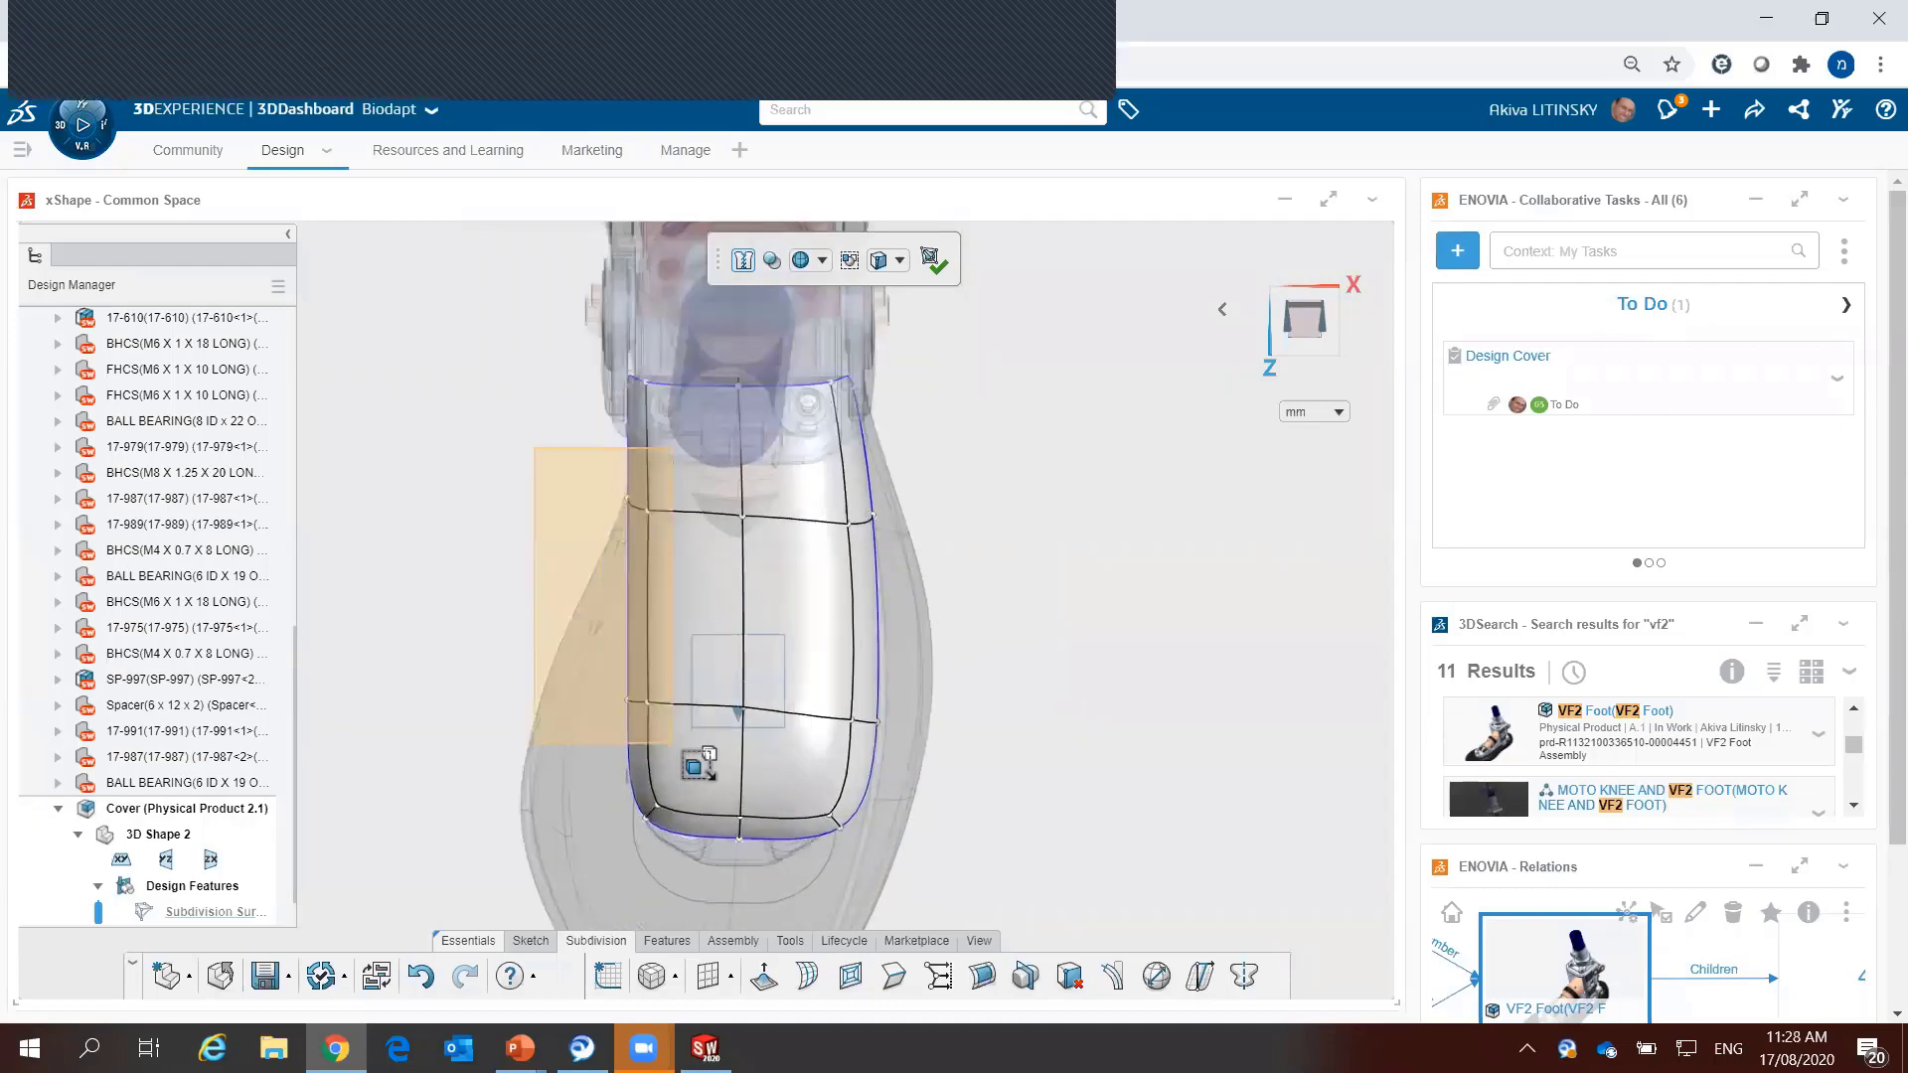
pyautogui.moveTo(563, 541); pyautogui.dragTo(644, 701)
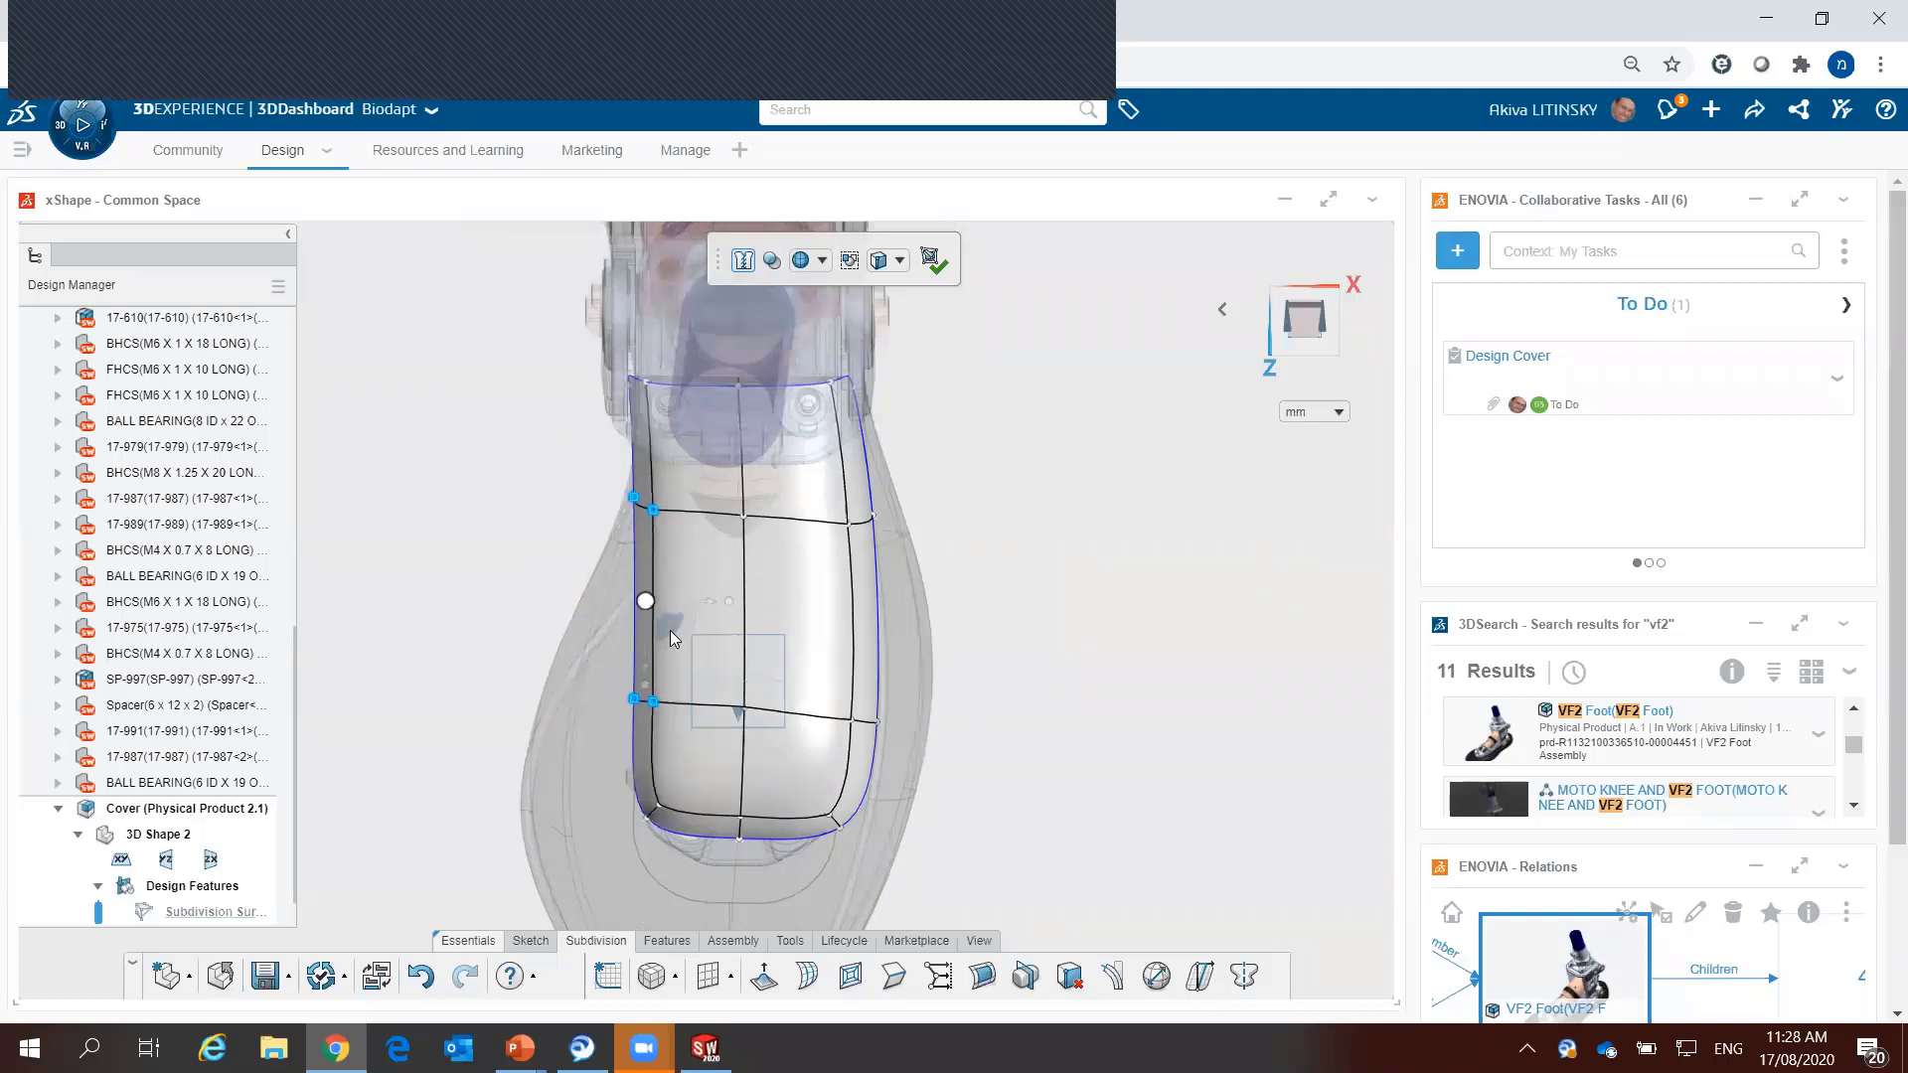
pyautogui.moveTo(670, 630); pyautogui.dragTo(654, 650)
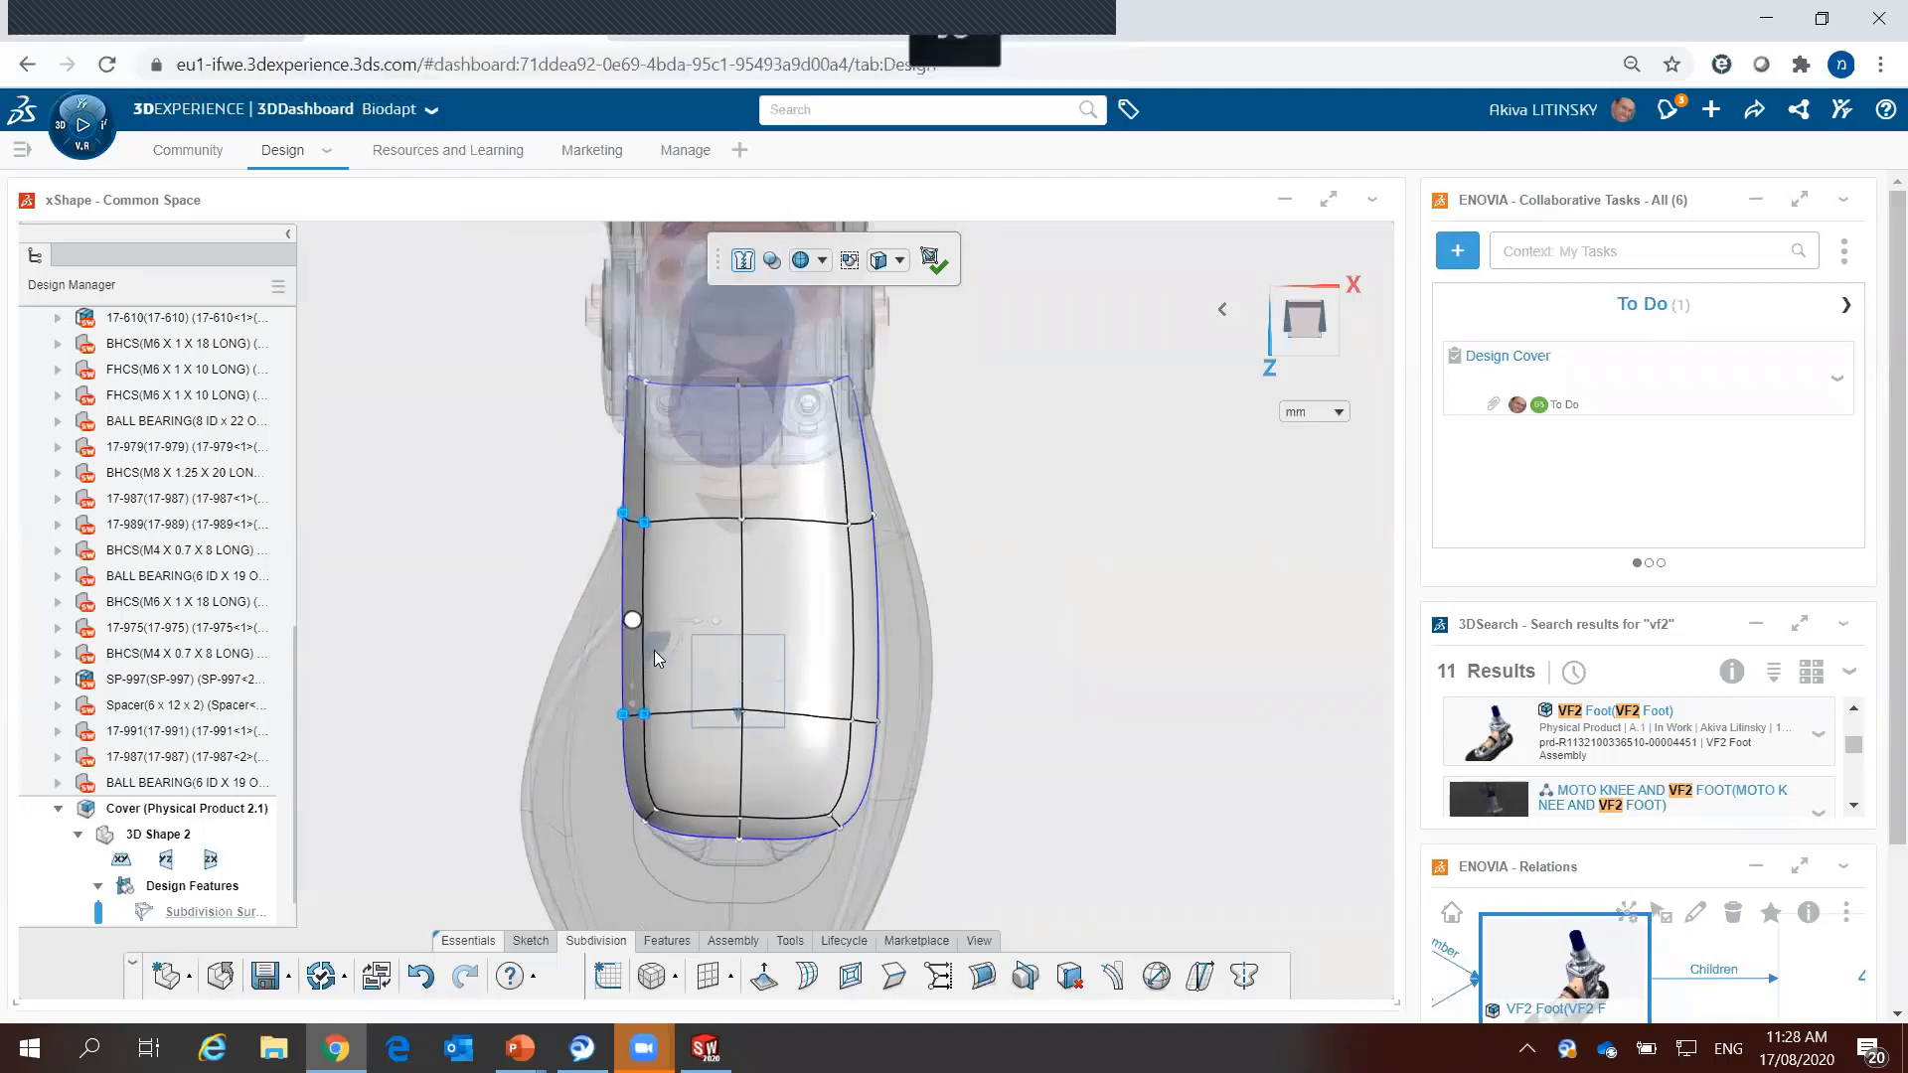
pyautogui.moveTo(467, 674)
pyautogui.mouseDown()
pyautogui.moveTo(670, 835)
pyautogui.moveTo(793, 833)
pyautogui.mouseUp()
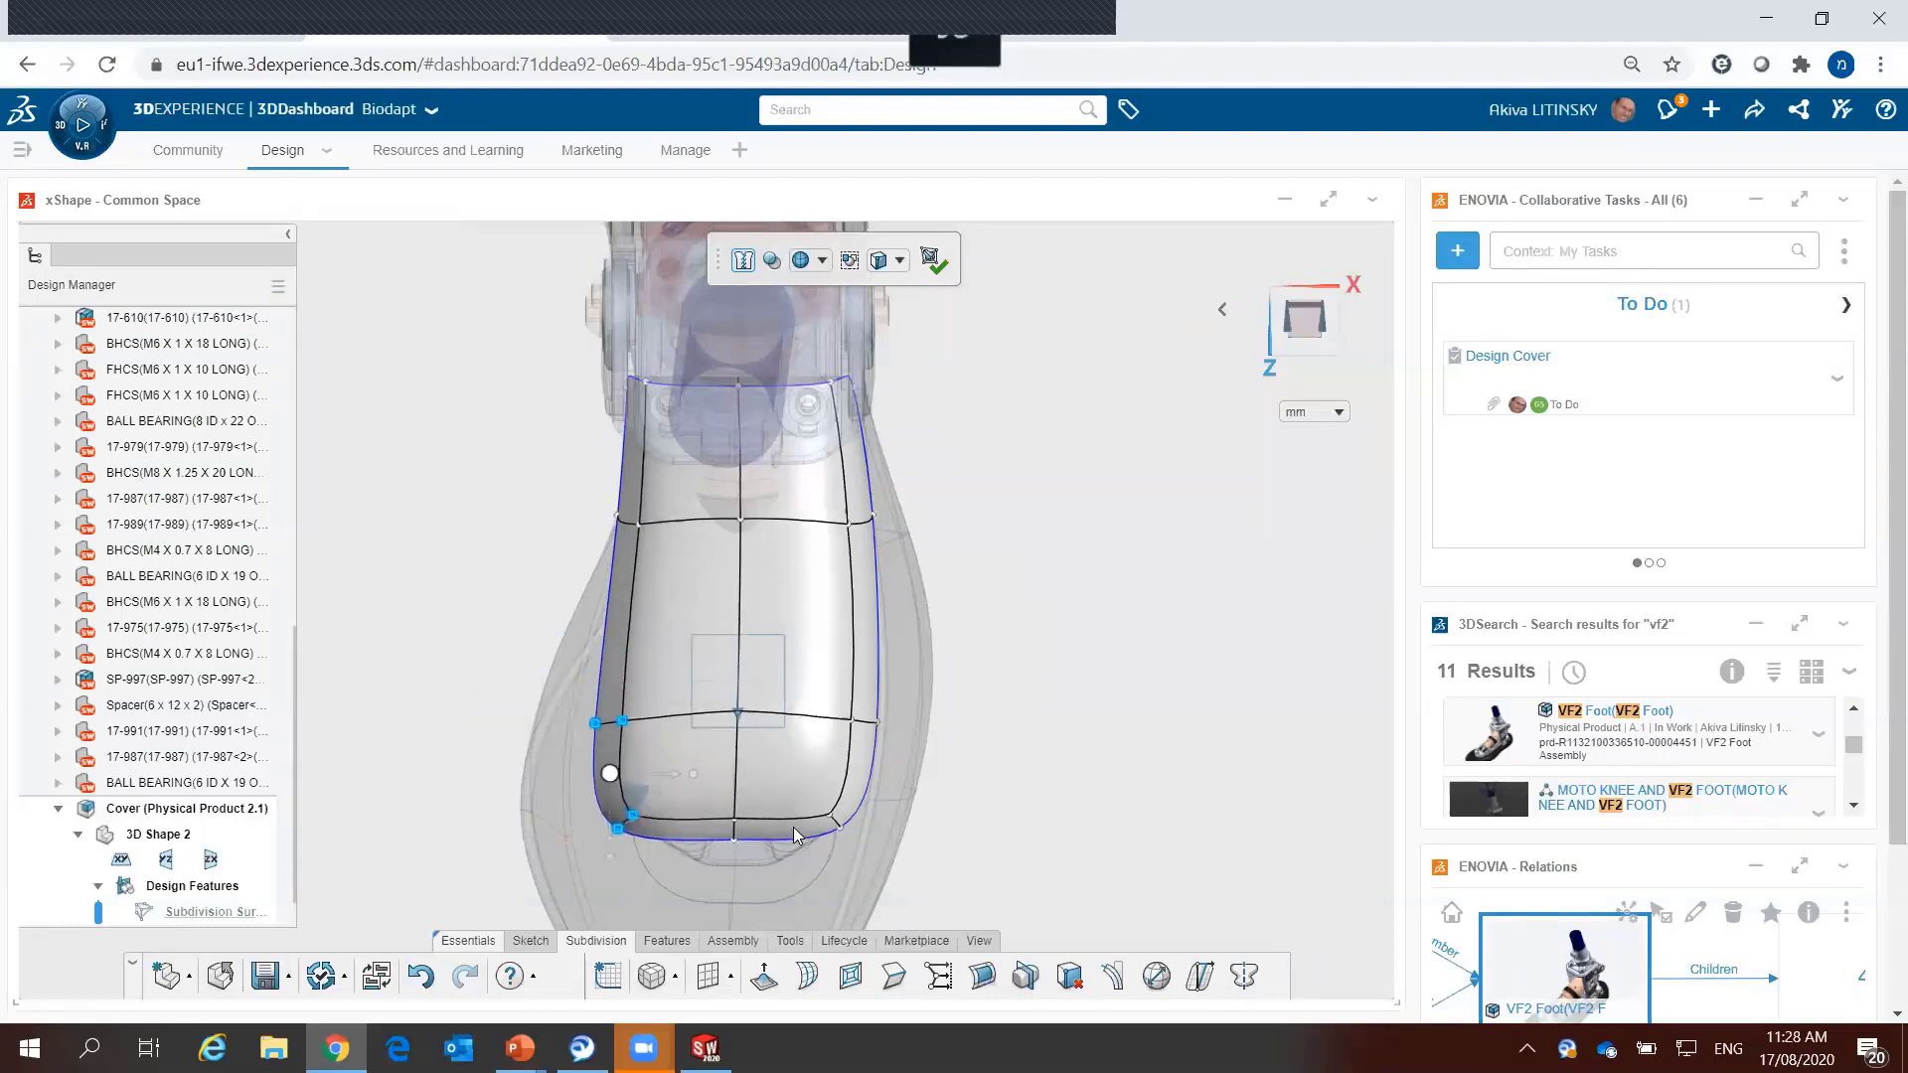
pyautogui.click(1023, 681)
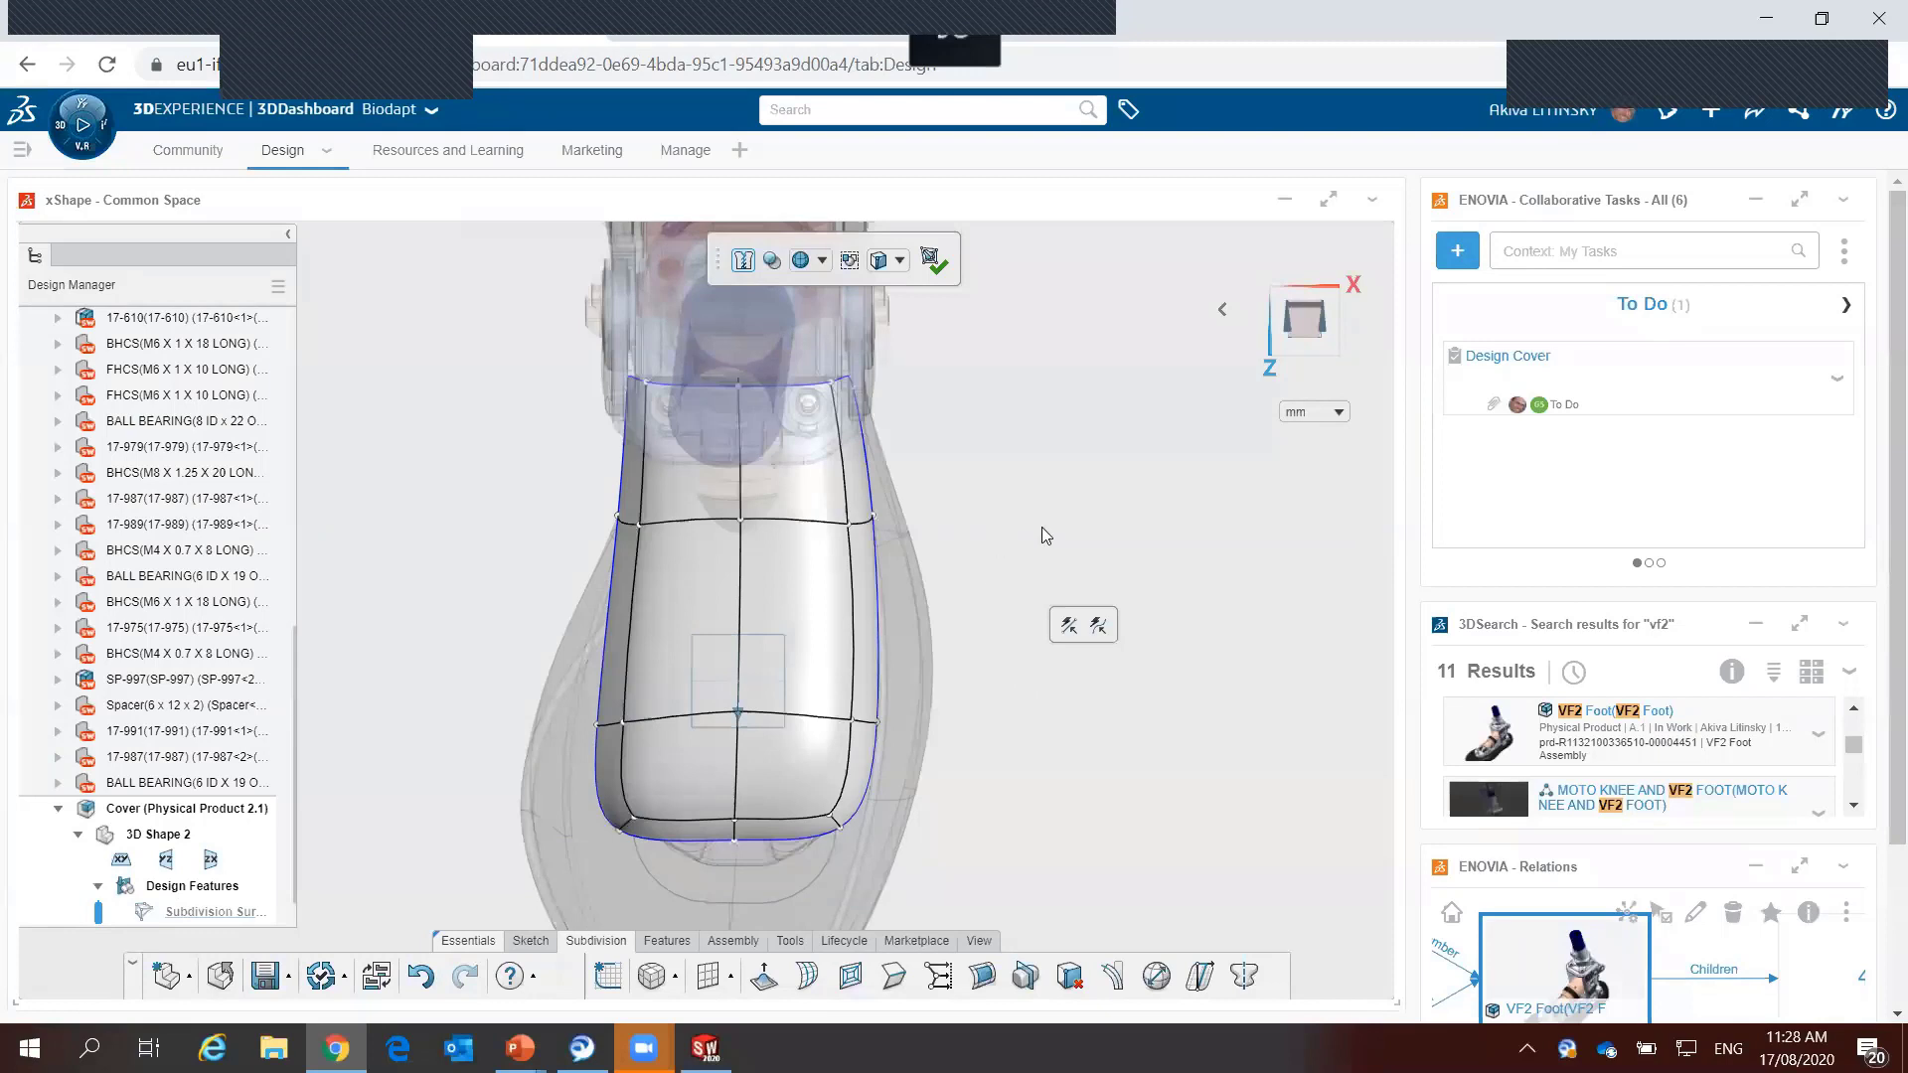
# Step: Inspect the reshaped cover and save it with Ctrl+S
pyautogui.moveTo(1042, 527)
pyautogui.mouseDown(button='middle')
pyautogui.moveTo(1056, 349)
pyautogui.moveTo(963, 400)
pyautogui.moveTo(935, 261)
pyautogui.mouseUp(button='middle')
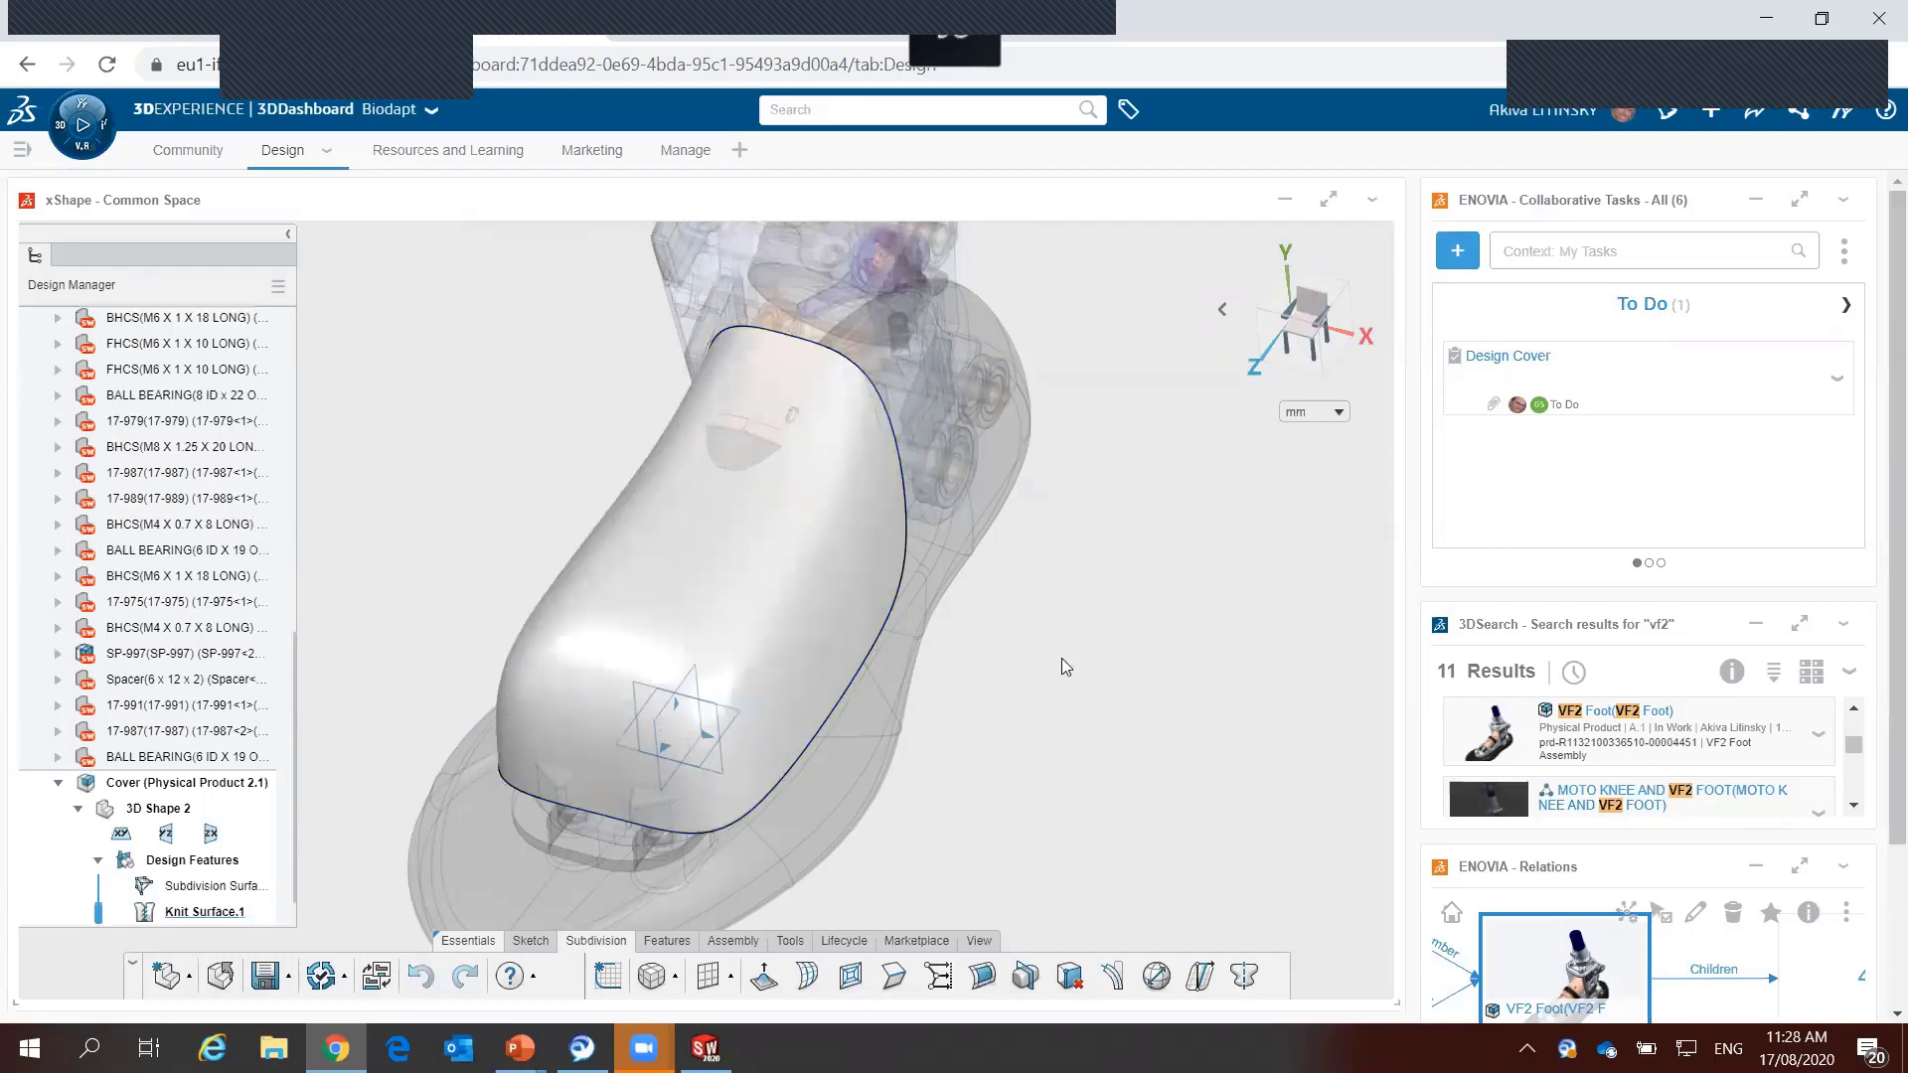
pyautogui.moveTo(1061, 658)
pyautogui.mouseDown(button='middle')
pyautogui.moveTo(1040, 583)
pyautogui.moveTo(1044, 660)
pyautogui.moveTo(1017, 593)
pyautogui.moveTo(1332, 666)
pyautogui.moveTo(1064, 660)
pyautogui.moveTo(1043, 630)
pyautogui.mouseUp(button='middle')
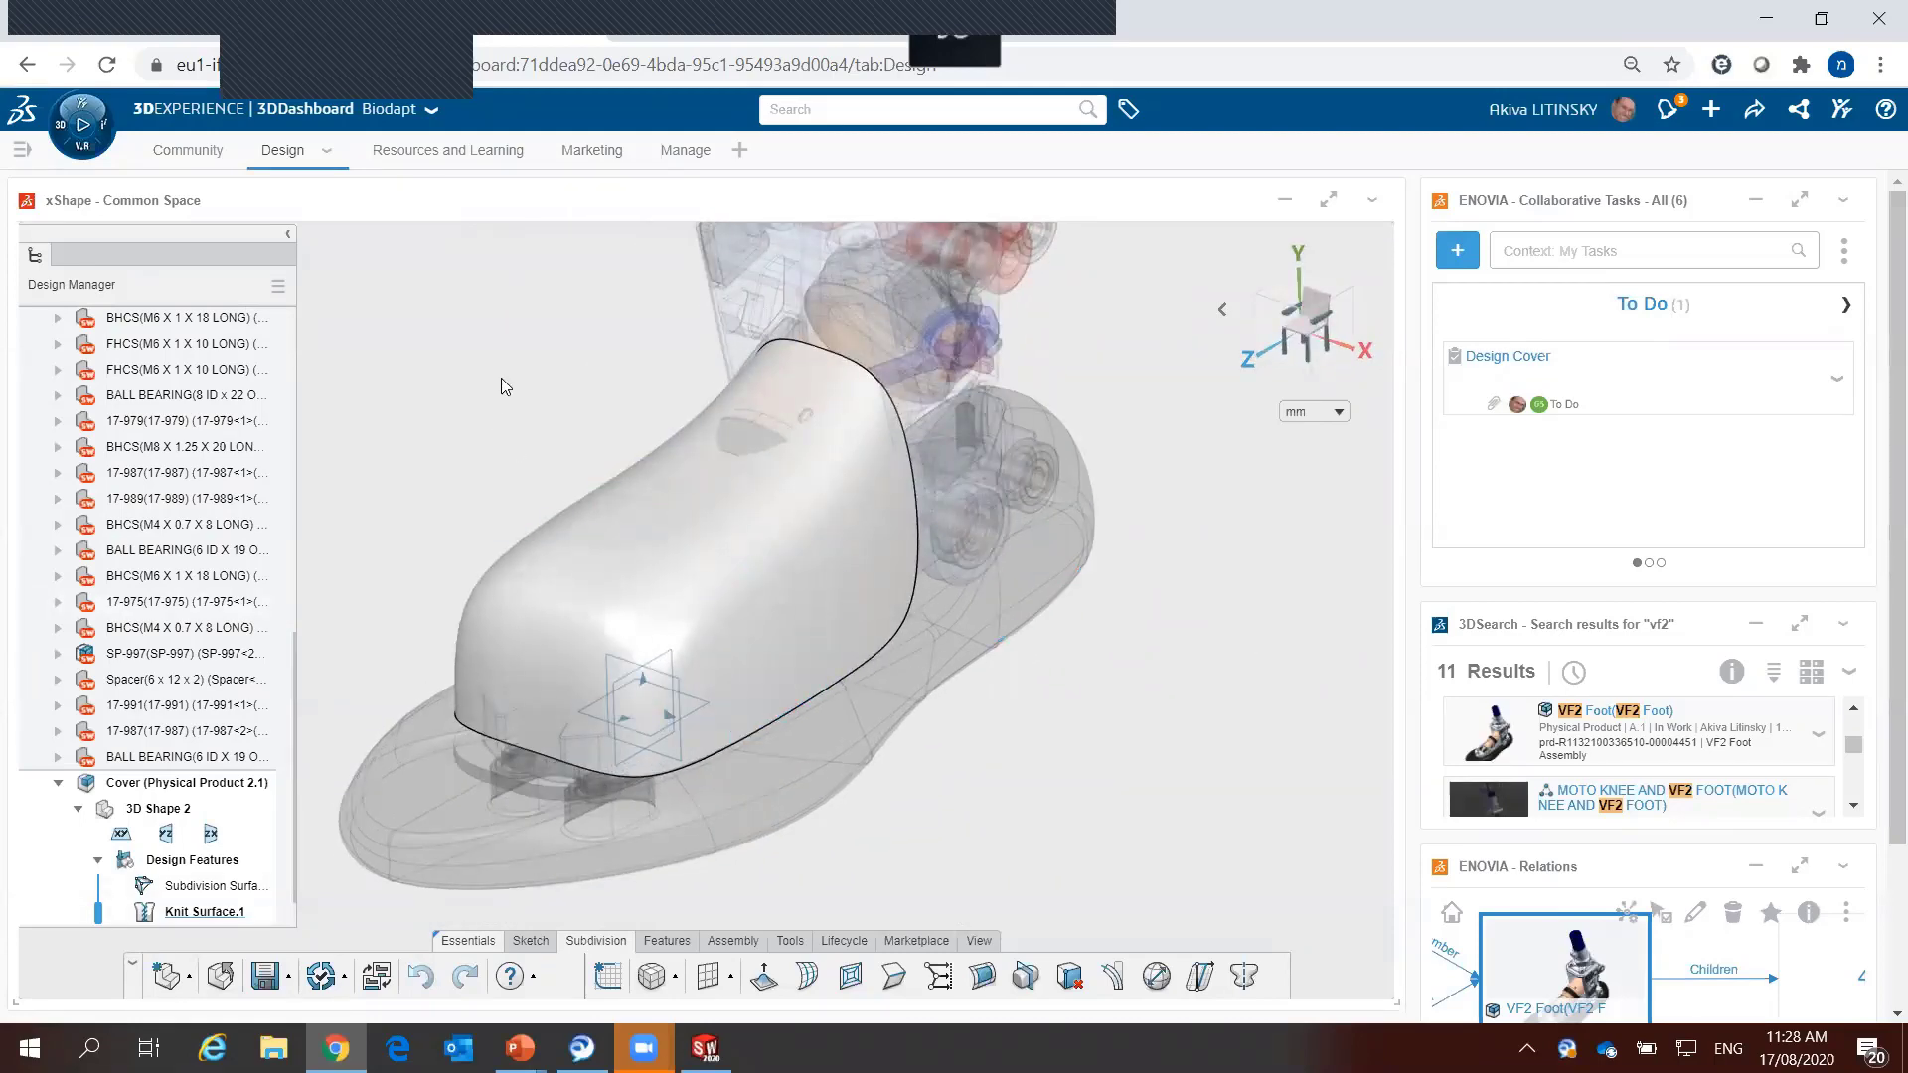
pyautogui.hotkey('ctrl', 's')
# Step: Make VF2 Foot the active assembly, then reactivate the Cover for editing
pyautogui.click(779, 648)
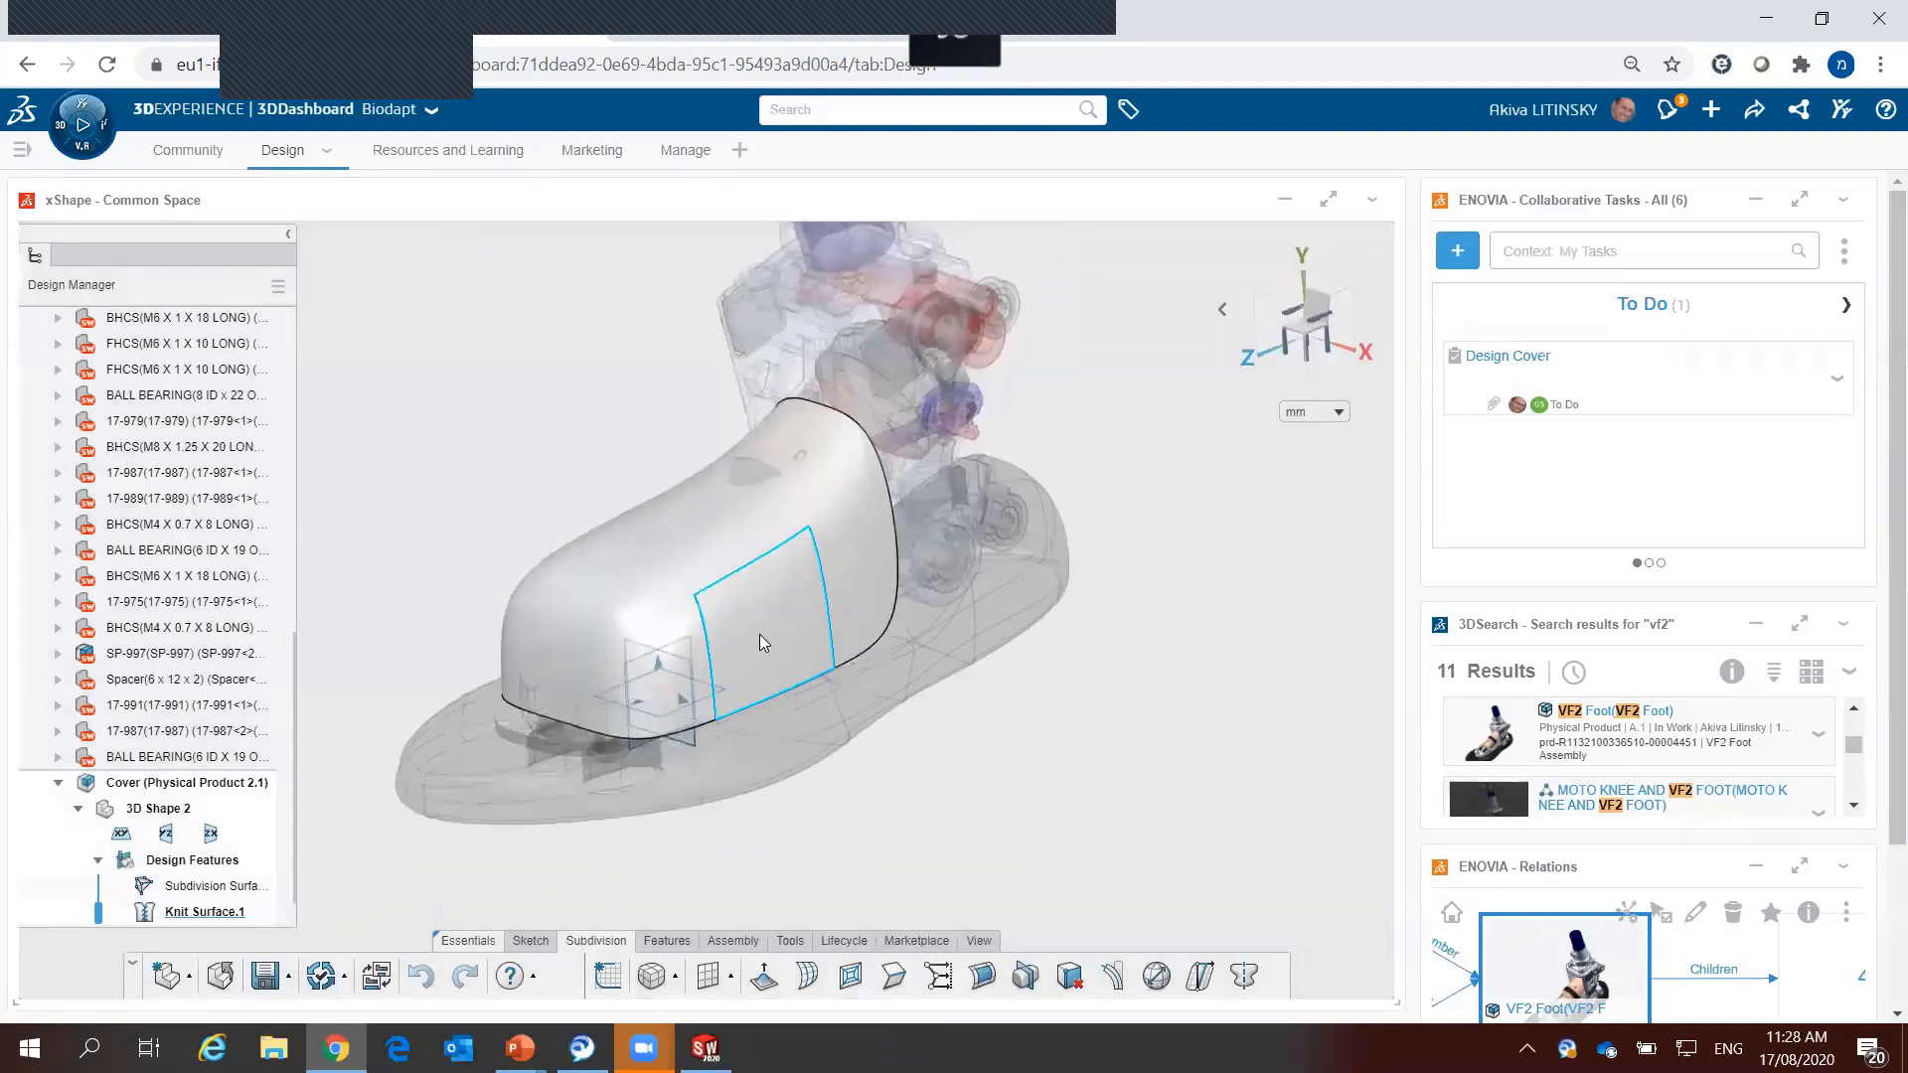
pyautogui.click(172, 785)
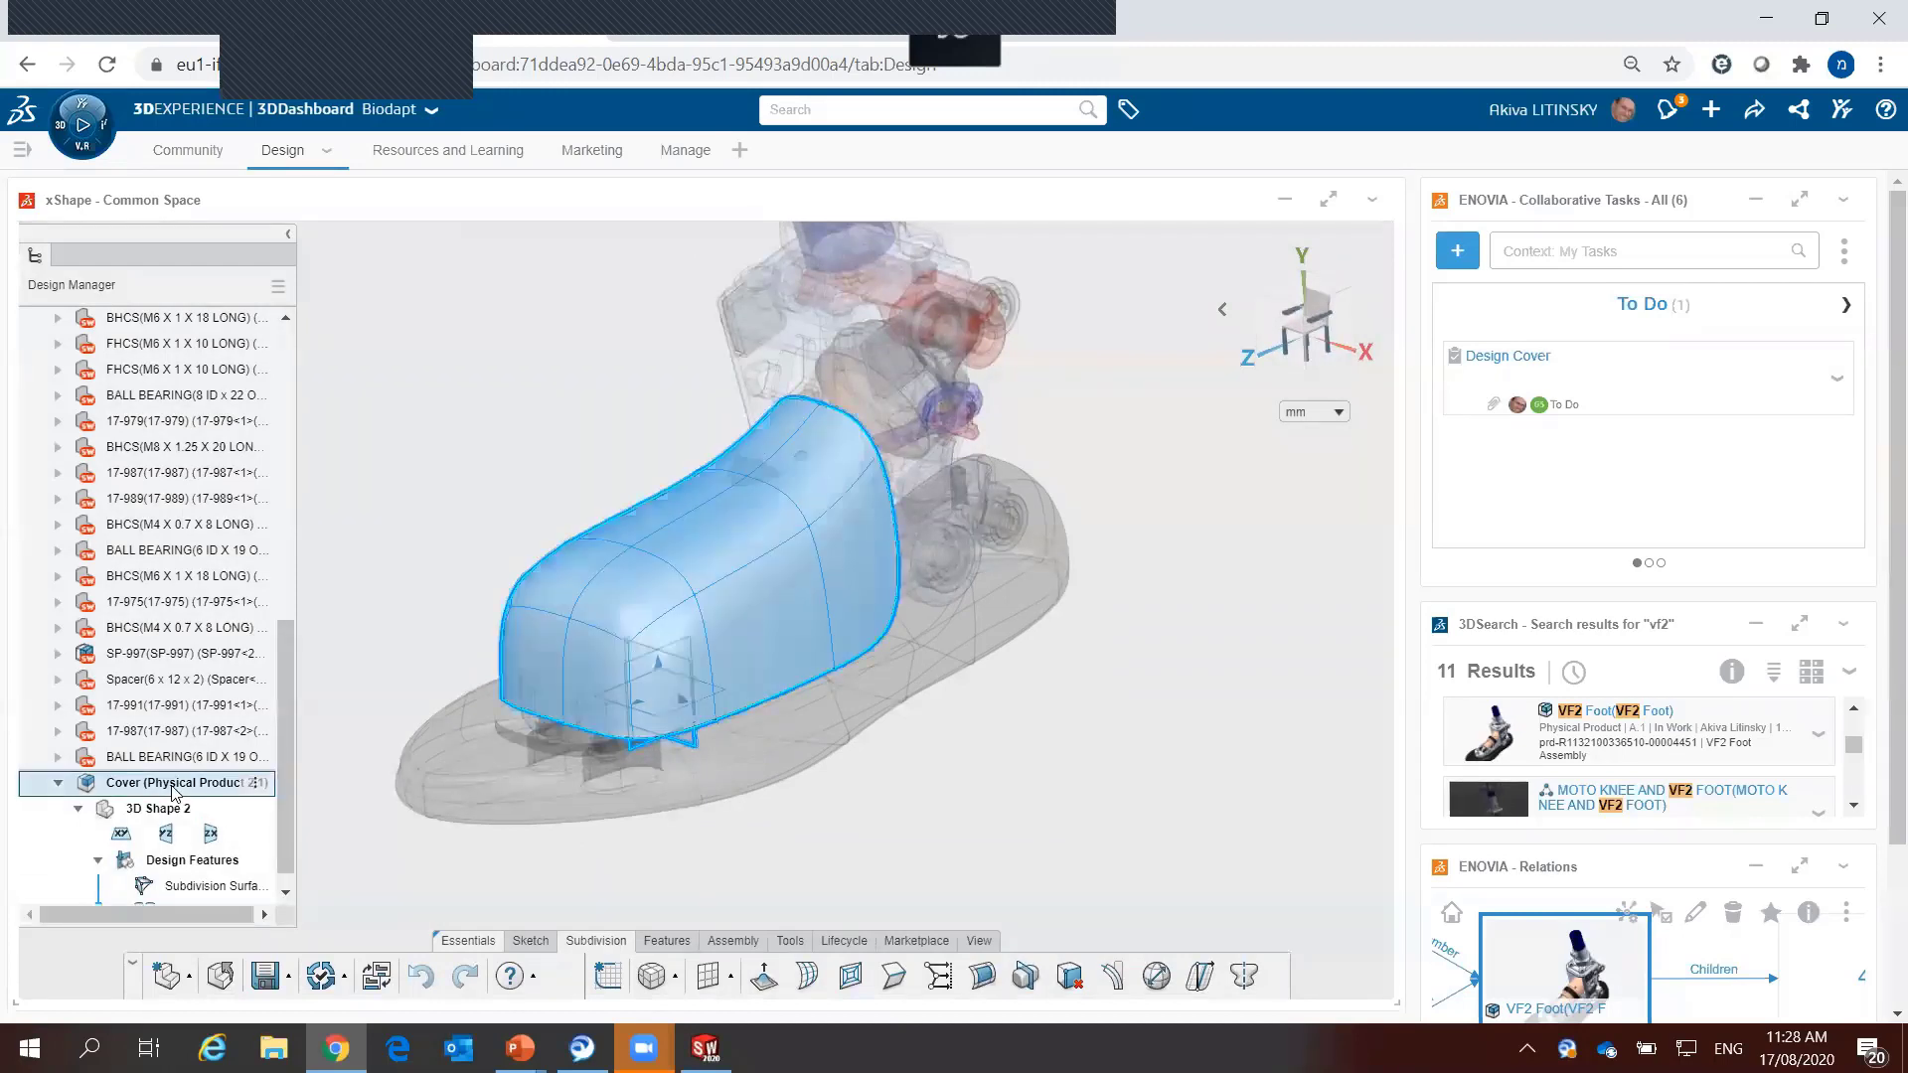
pyautogui.click(231, 743)
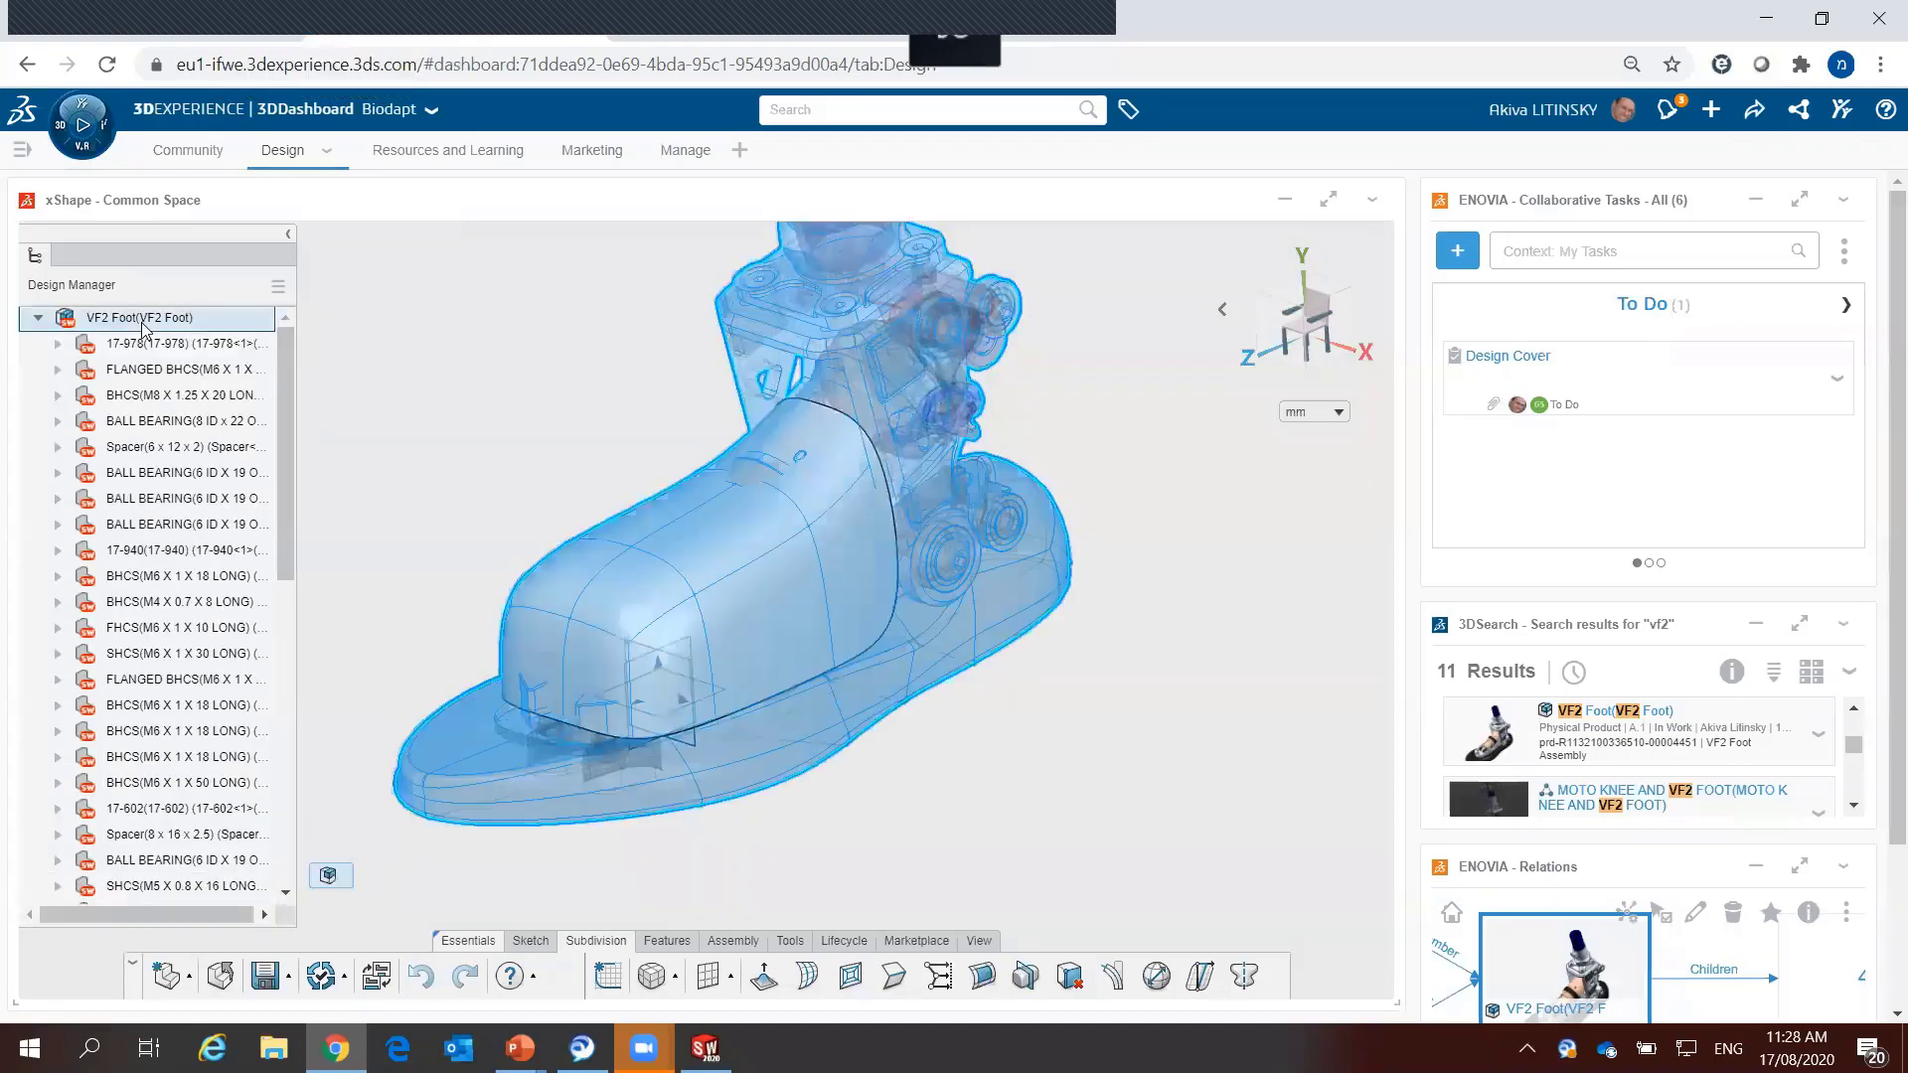
pyautogui.doubleClick(140, 318)
pyautogui.moveTo(533, 504); pyautogui.dragTo(785, 557, button='middle')
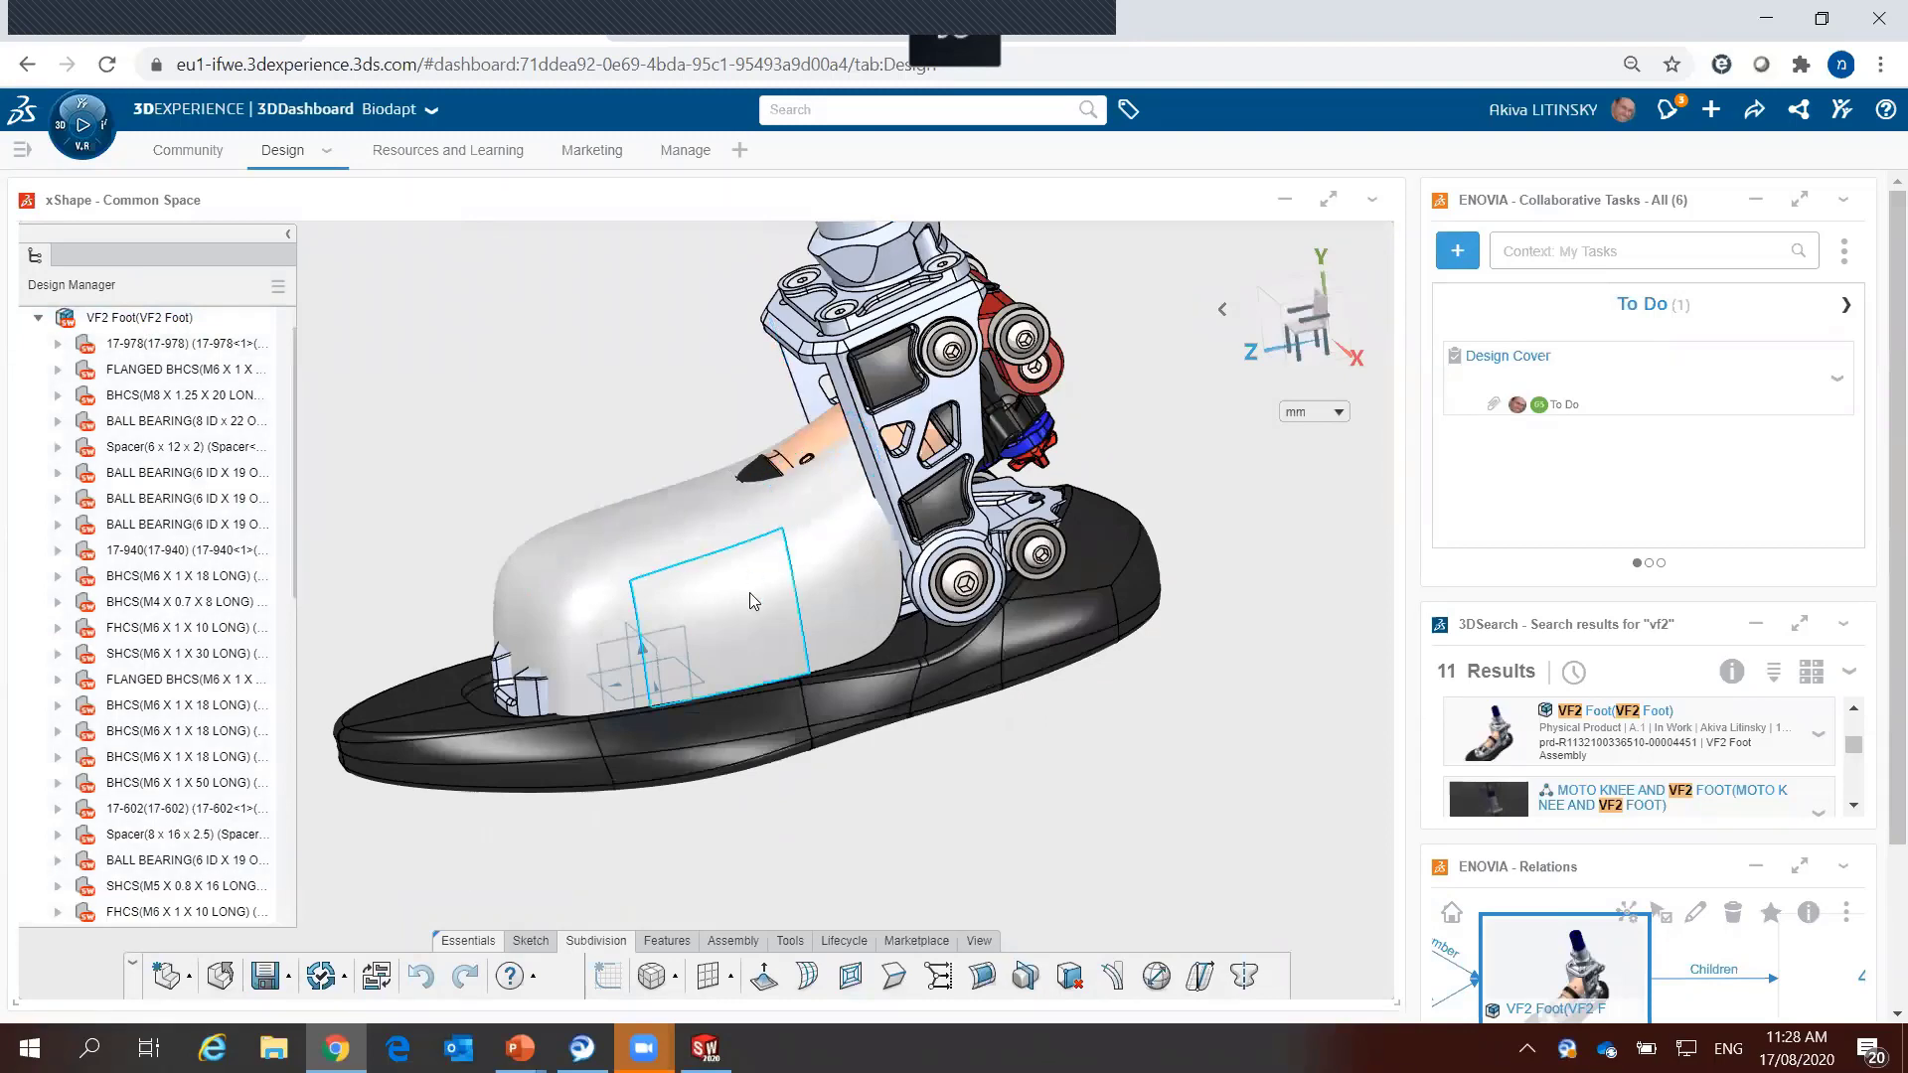
pyautogui.click(755, 568)
pyautogui.doubleClick(762, 554)
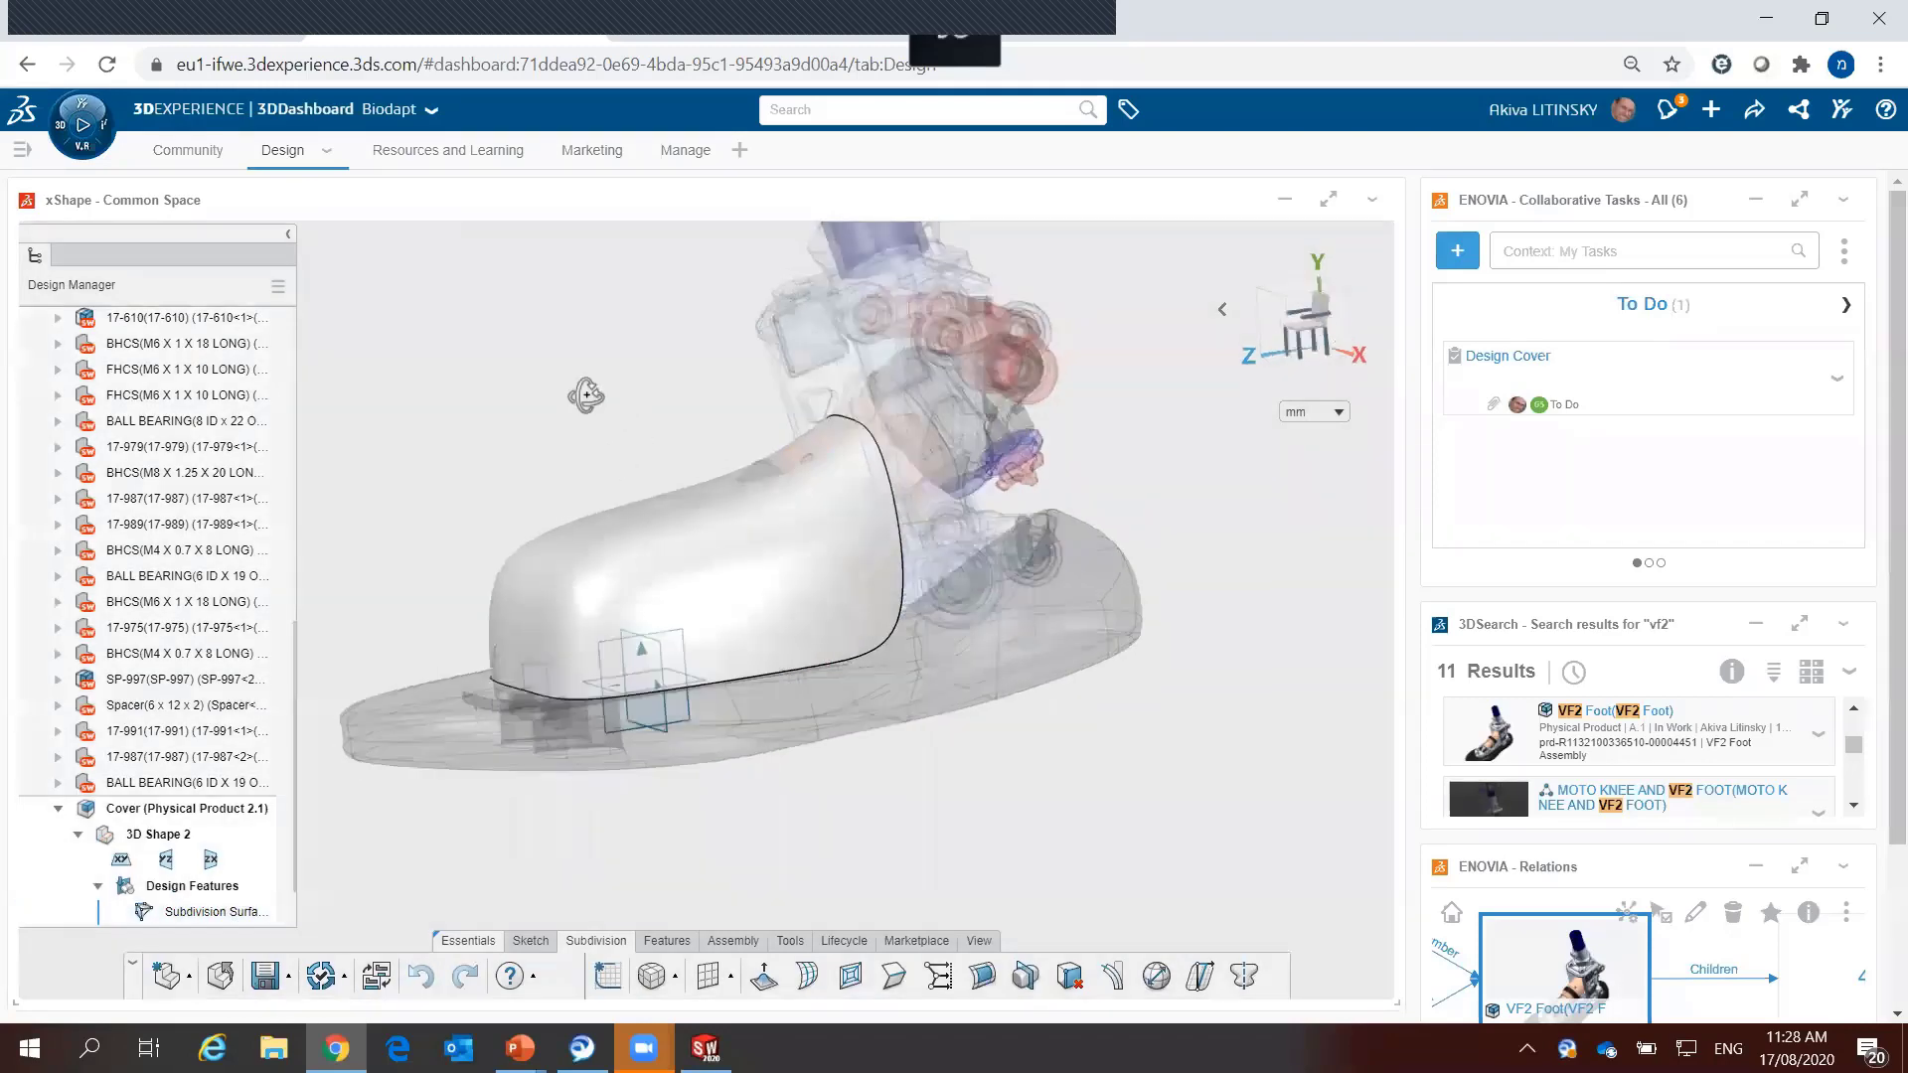
# Step: Reopen the subdivision cage in side view and raise the top vertices about 11.03 mm
pyautogui.doubleClick(650, 560)
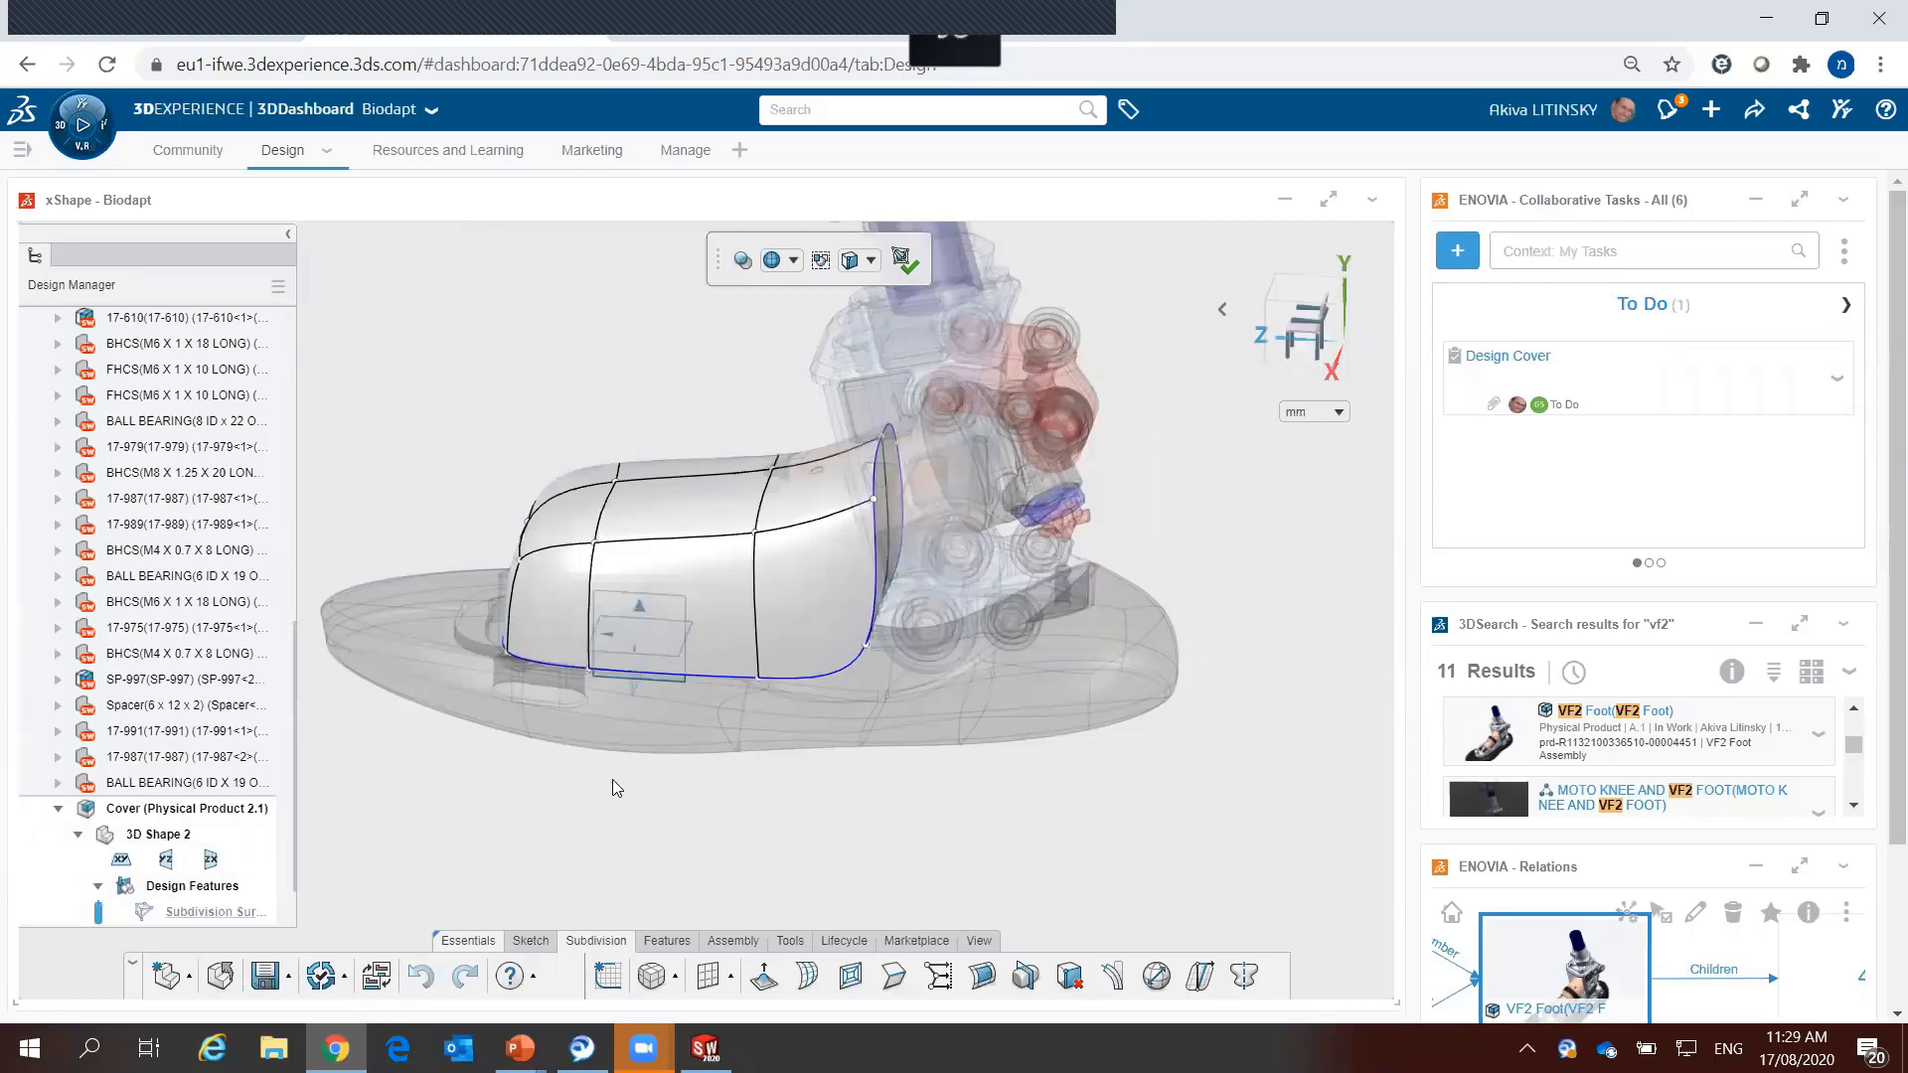
pyautogui.click(1320, 312)
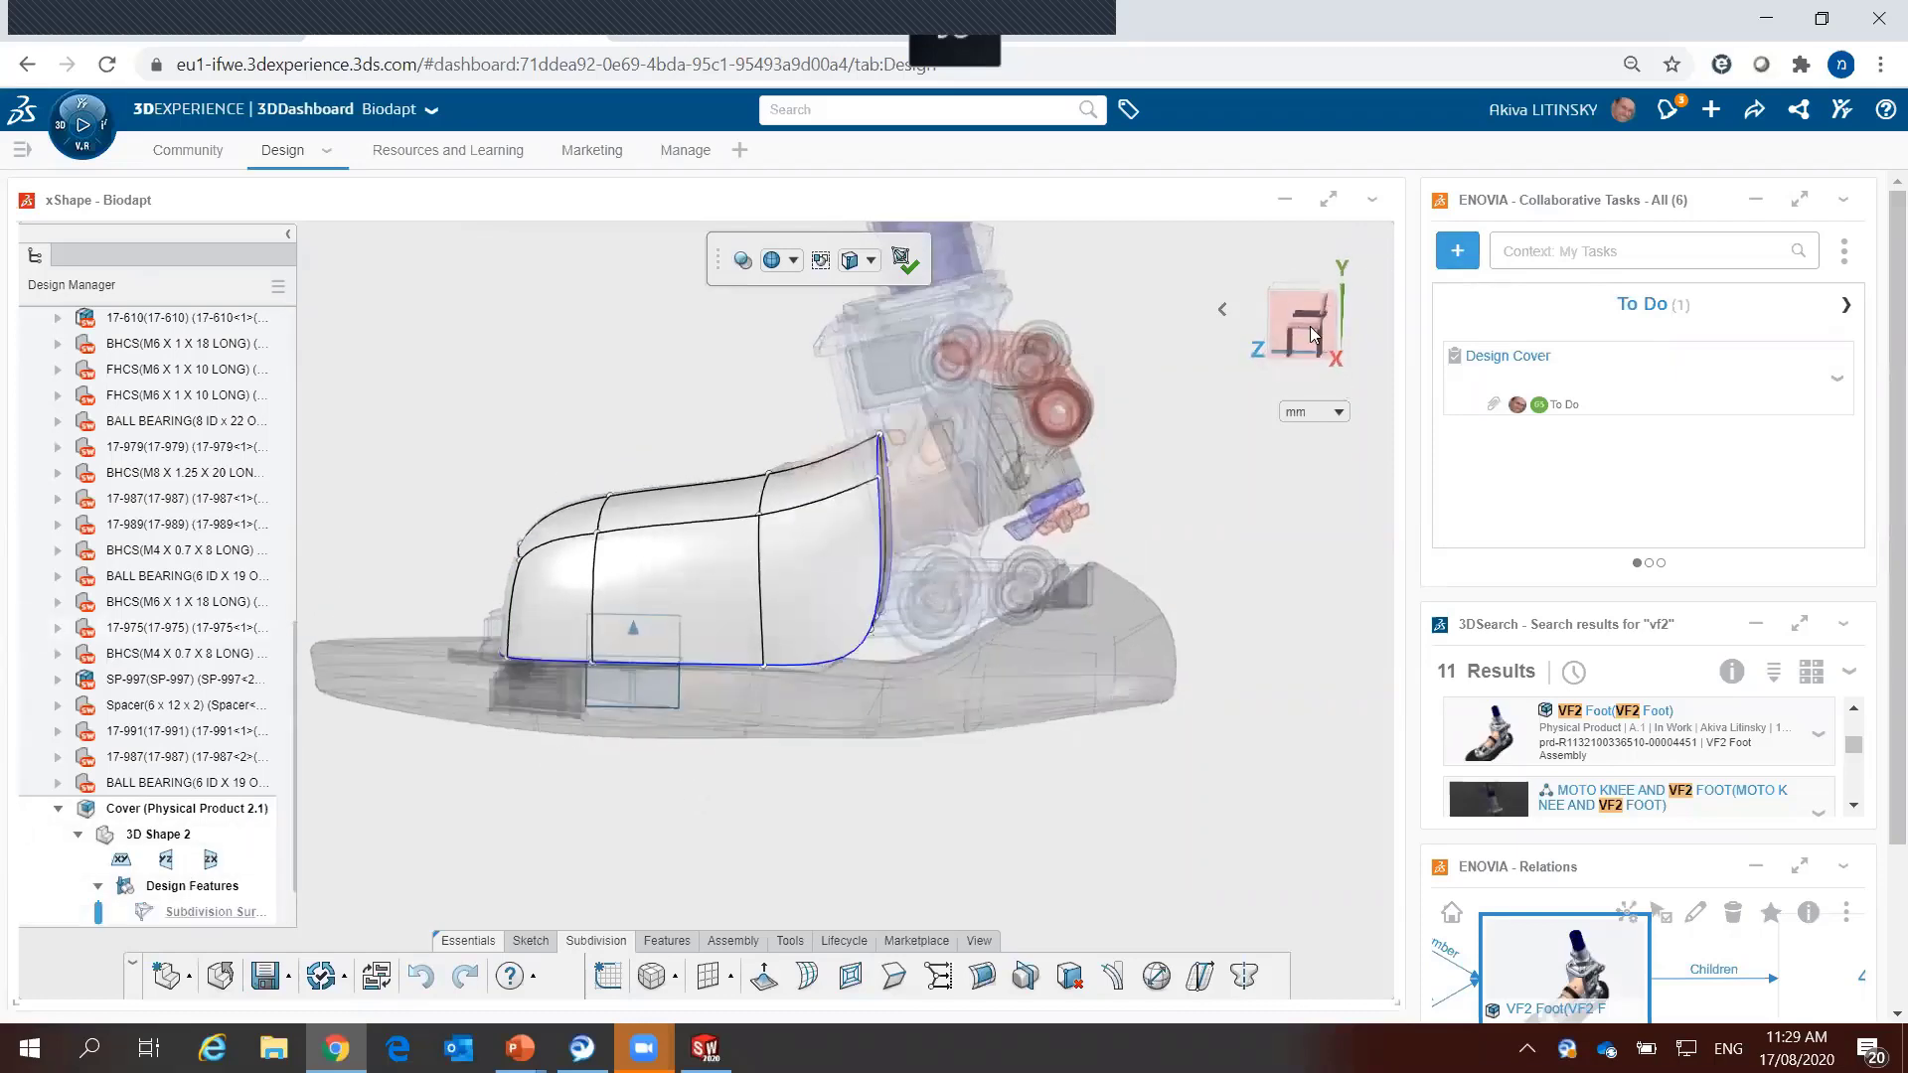
pyautogui.moveTo(485, 394); pyautogui.dragTo(883, 588)
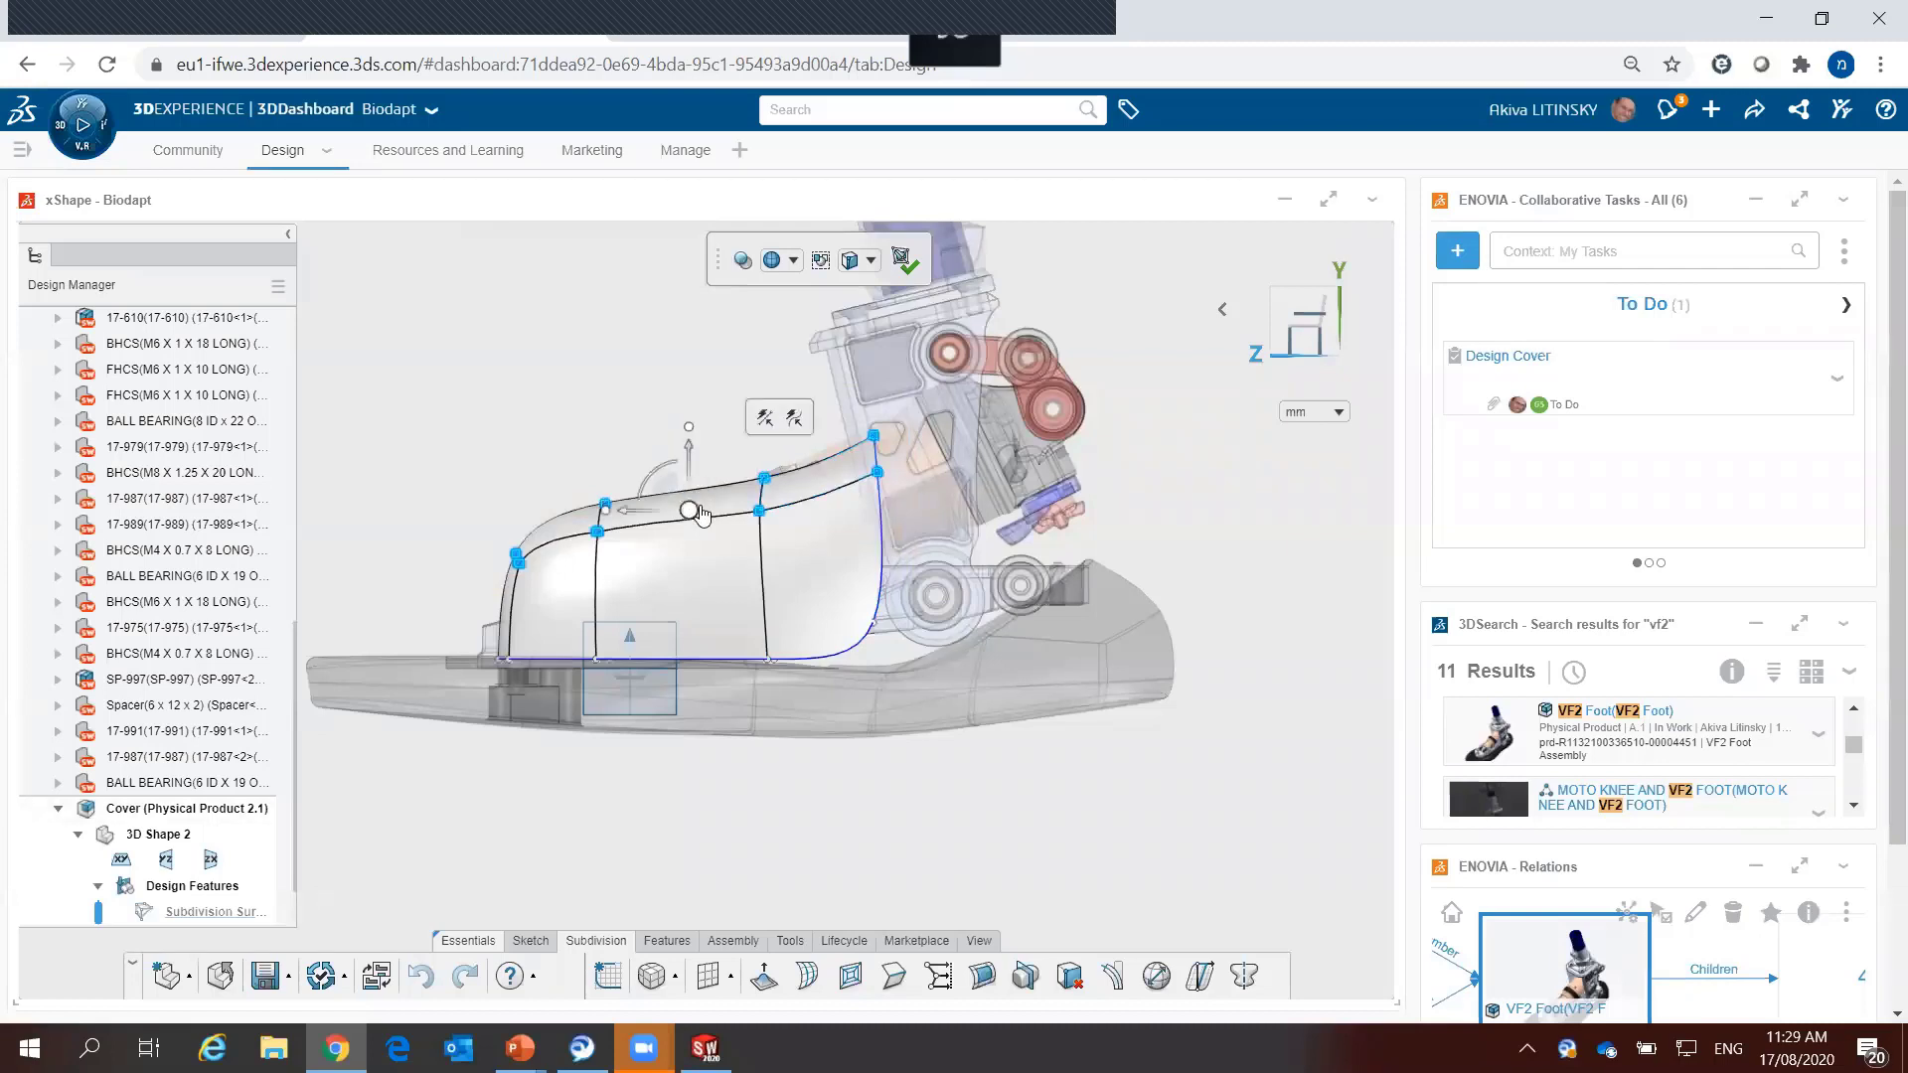
pyautogui.rightClick(690, 511)
pyautogui.moveTo(687, 449); pyautogui.dragTo(686, 403)
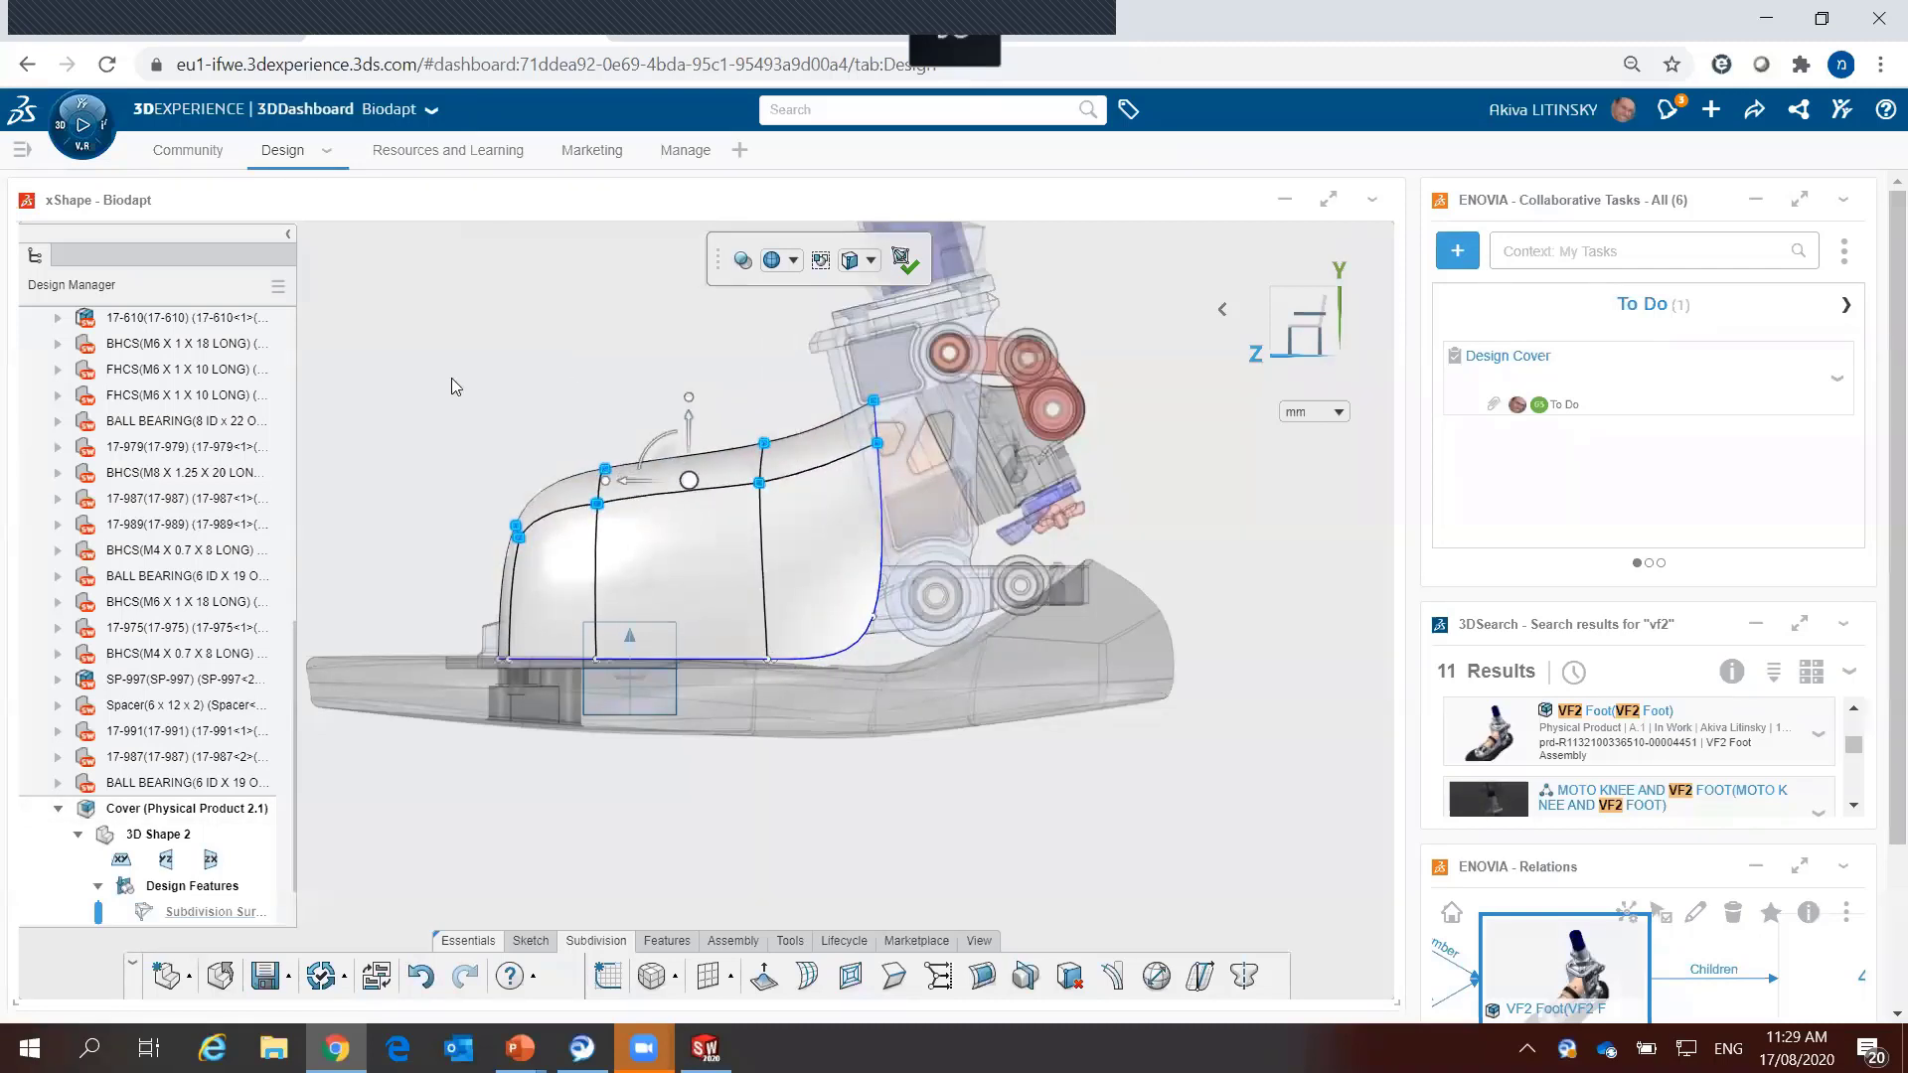
pyautogui.moveTo(421, 386); pyautogui.dragTo(660, 727)
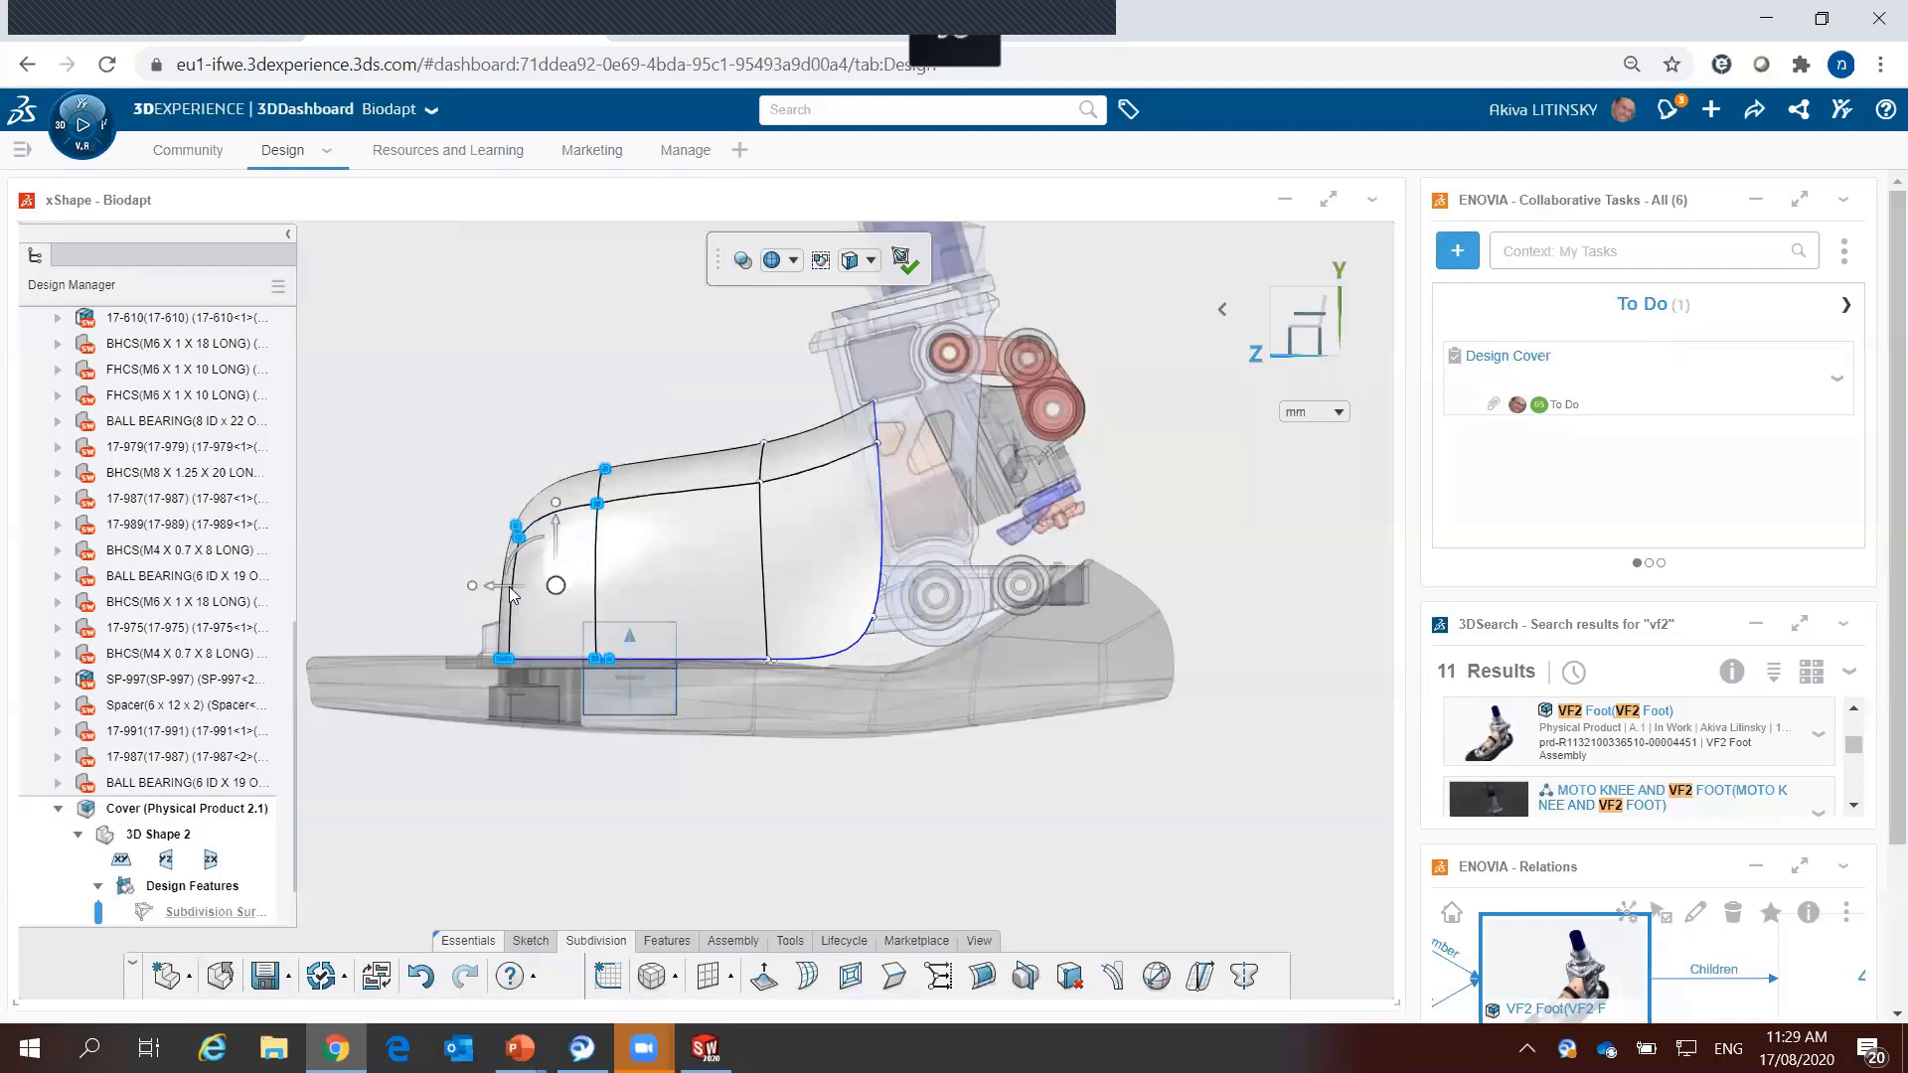
# Step: Pull the left vertices outward and finish the subdivision edit
pyautogui.moveTo(487, 586); pyautogui.dragTo(441, 589)
pyautogui.click(902, 261)
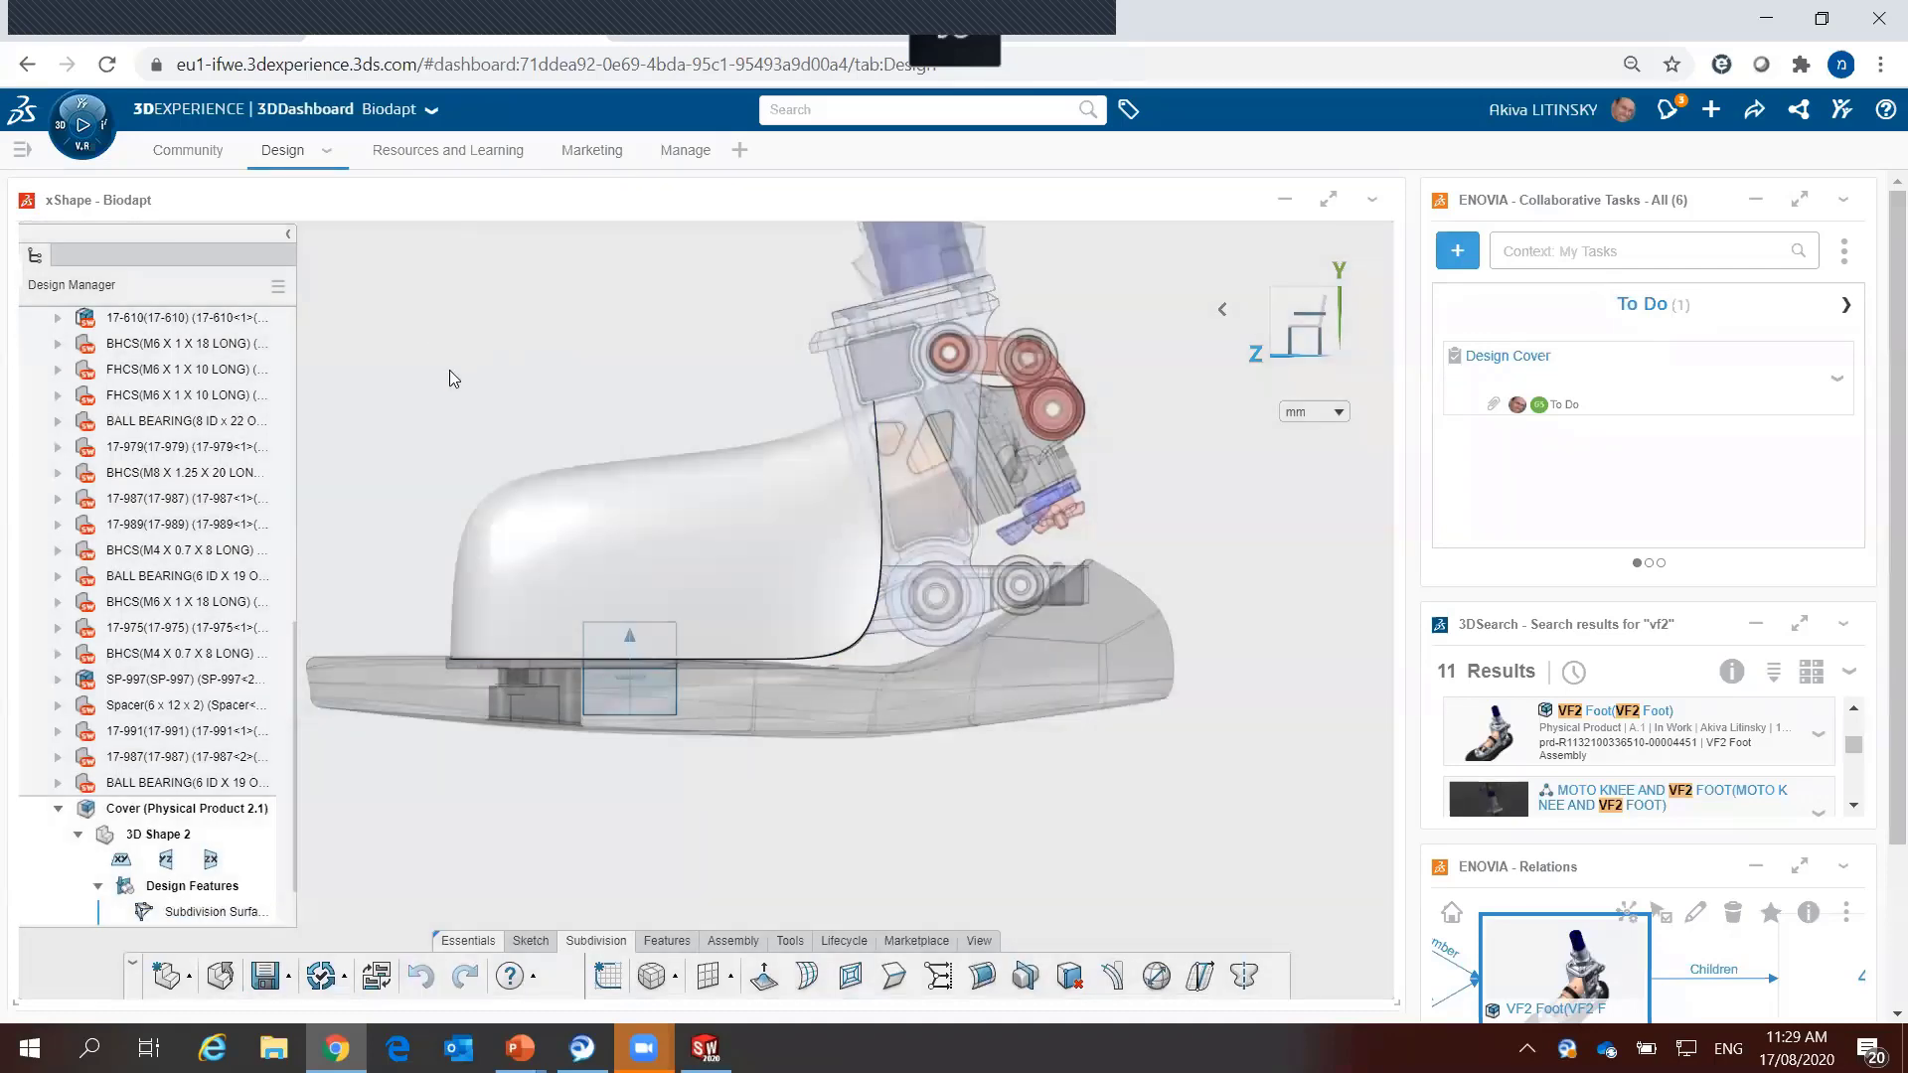
pyautogui.moveTo(450, 378); pyautogui.dragTo(622, 430, button='middle')
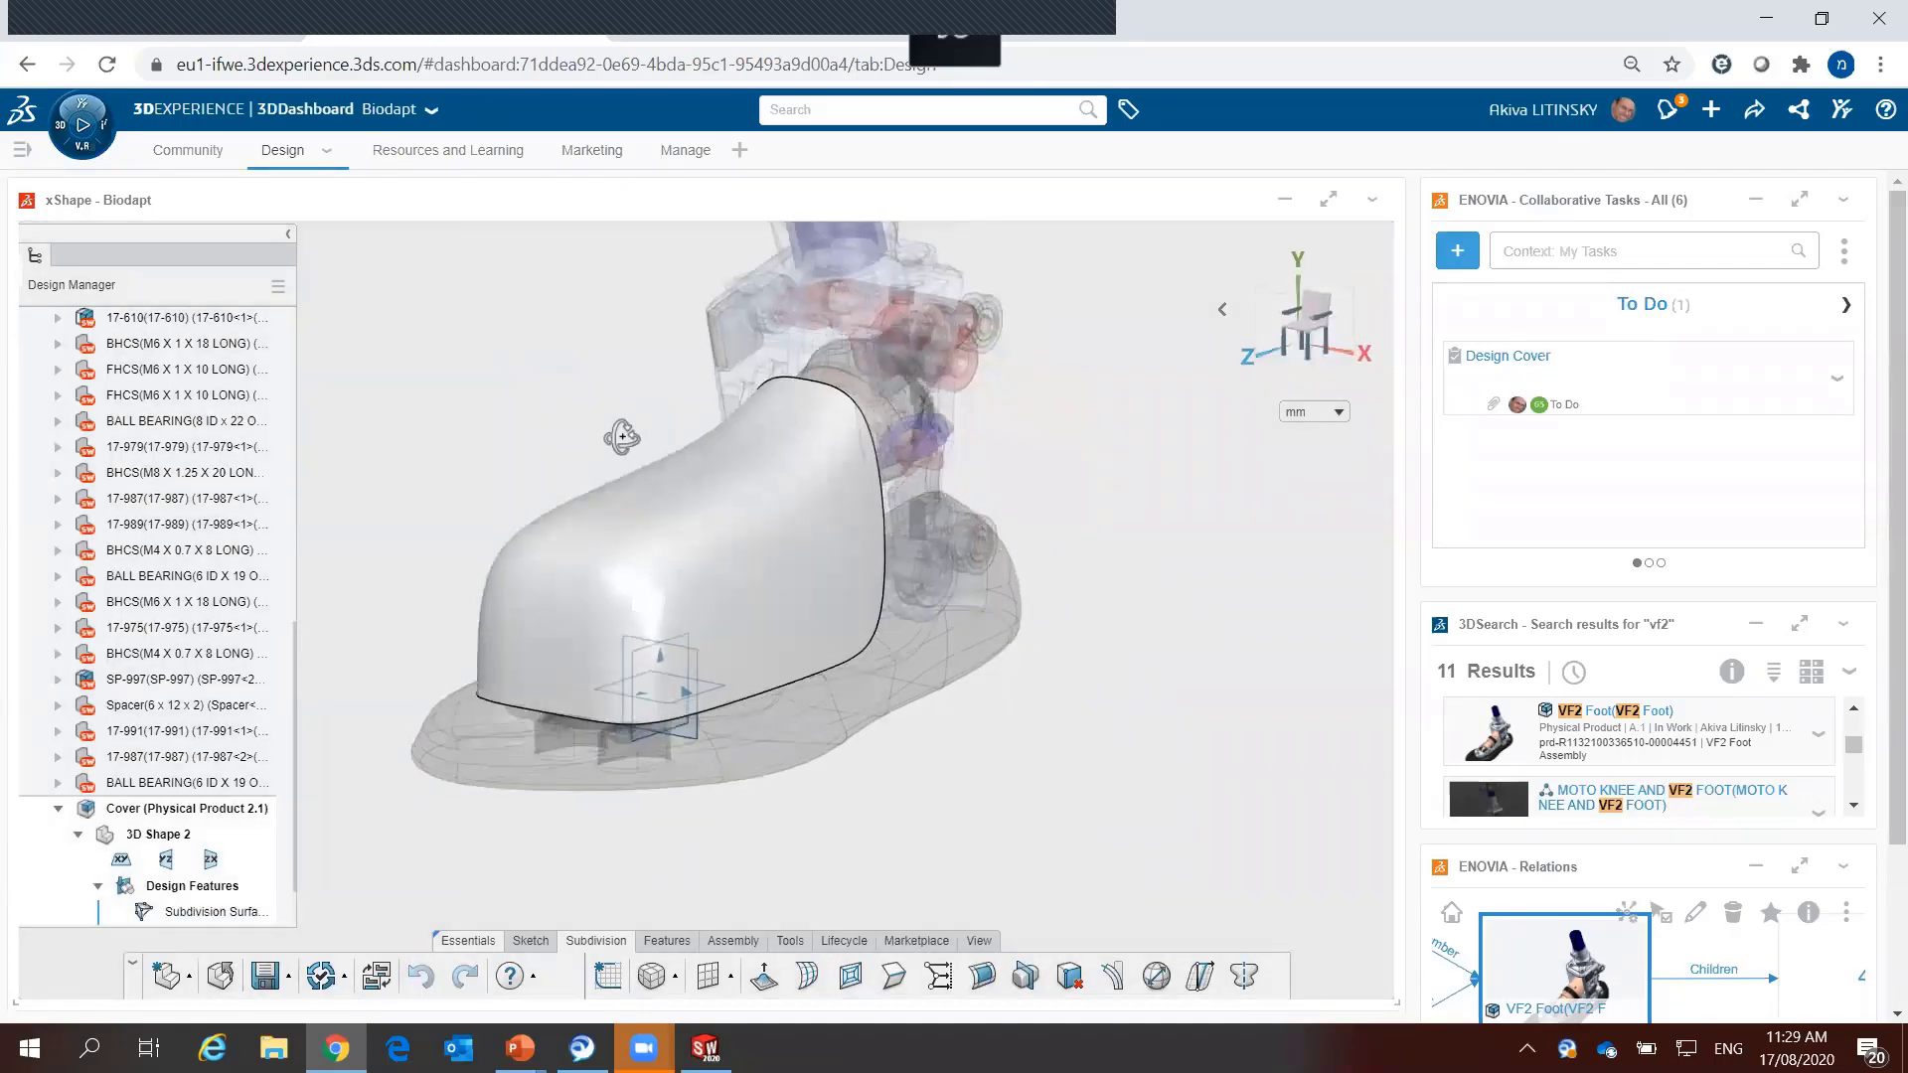
# Step: Show the VF2 Foot assembly opaque and shaded, then select the Cover product in the tree
pyautogui.scroll(10, 288, 338)
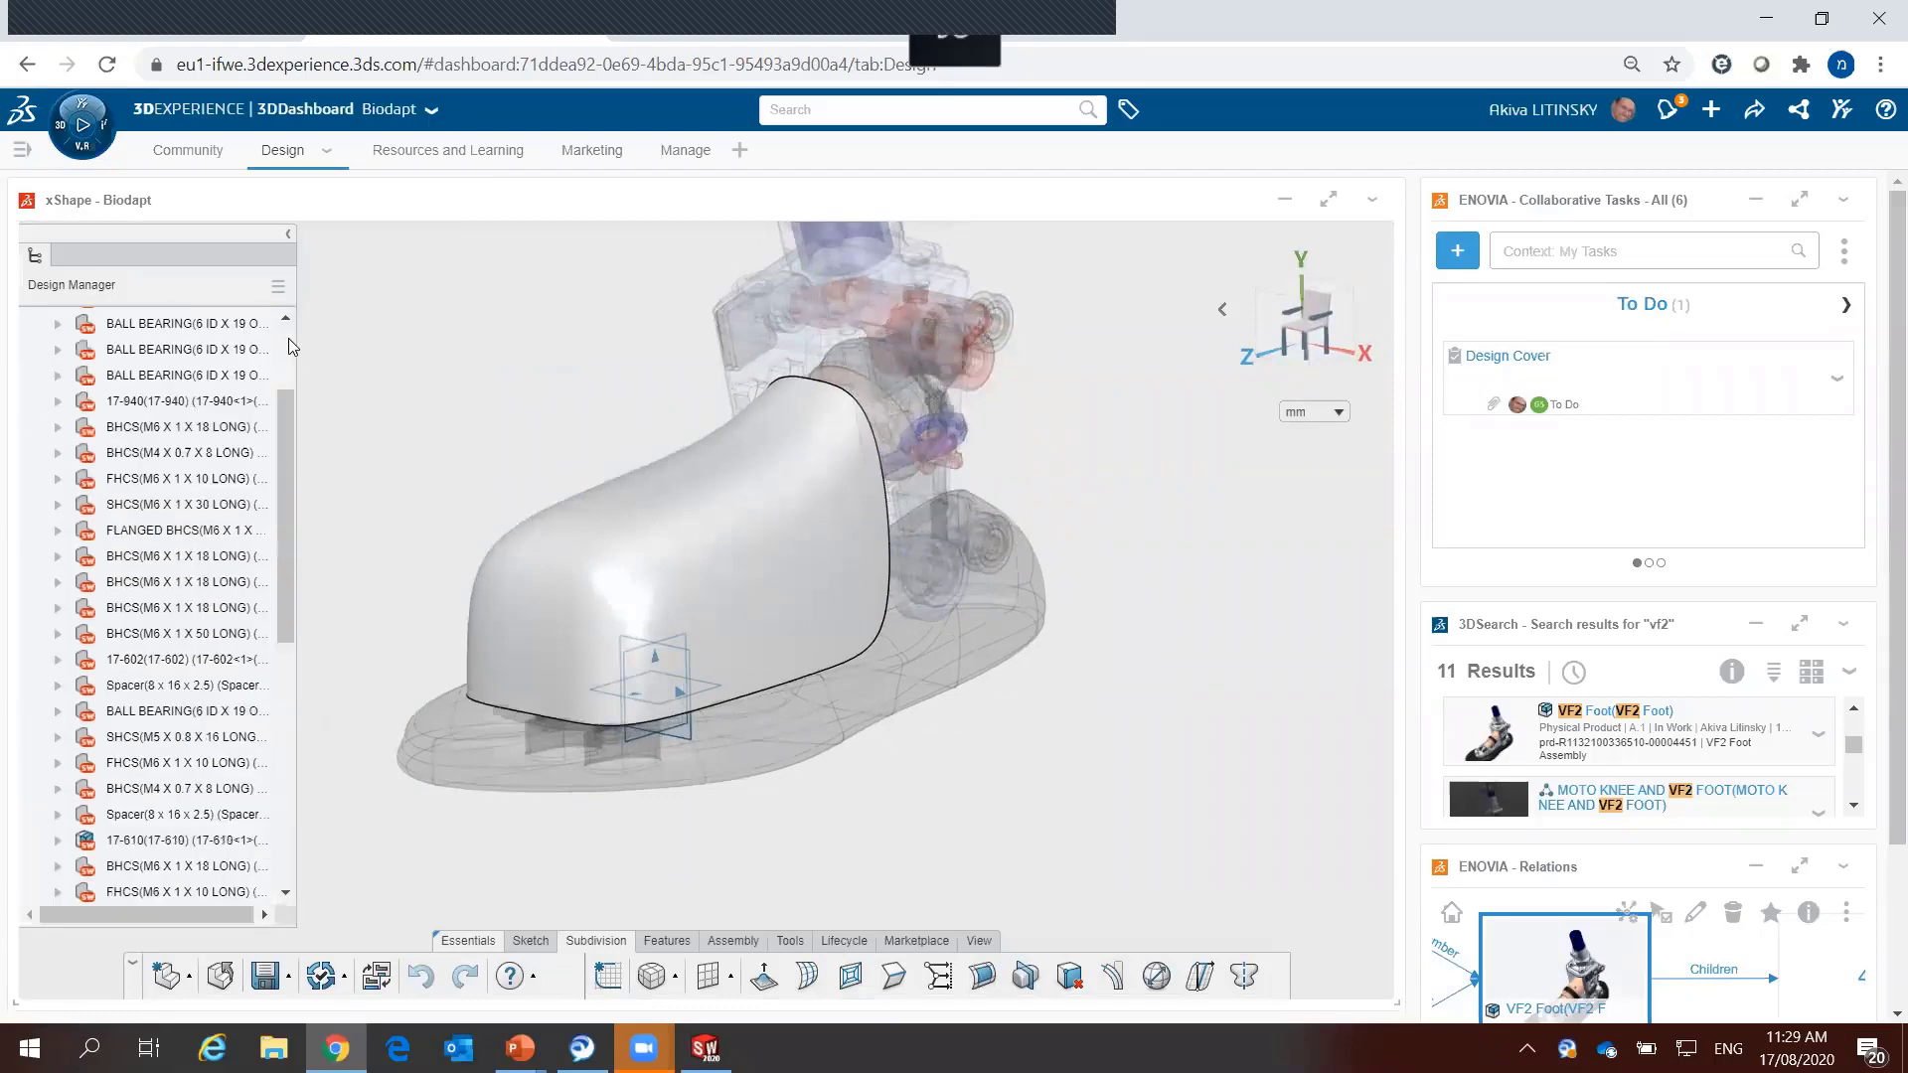
pyautogui.click(180, 320)
pyautogui.click(519, 384)
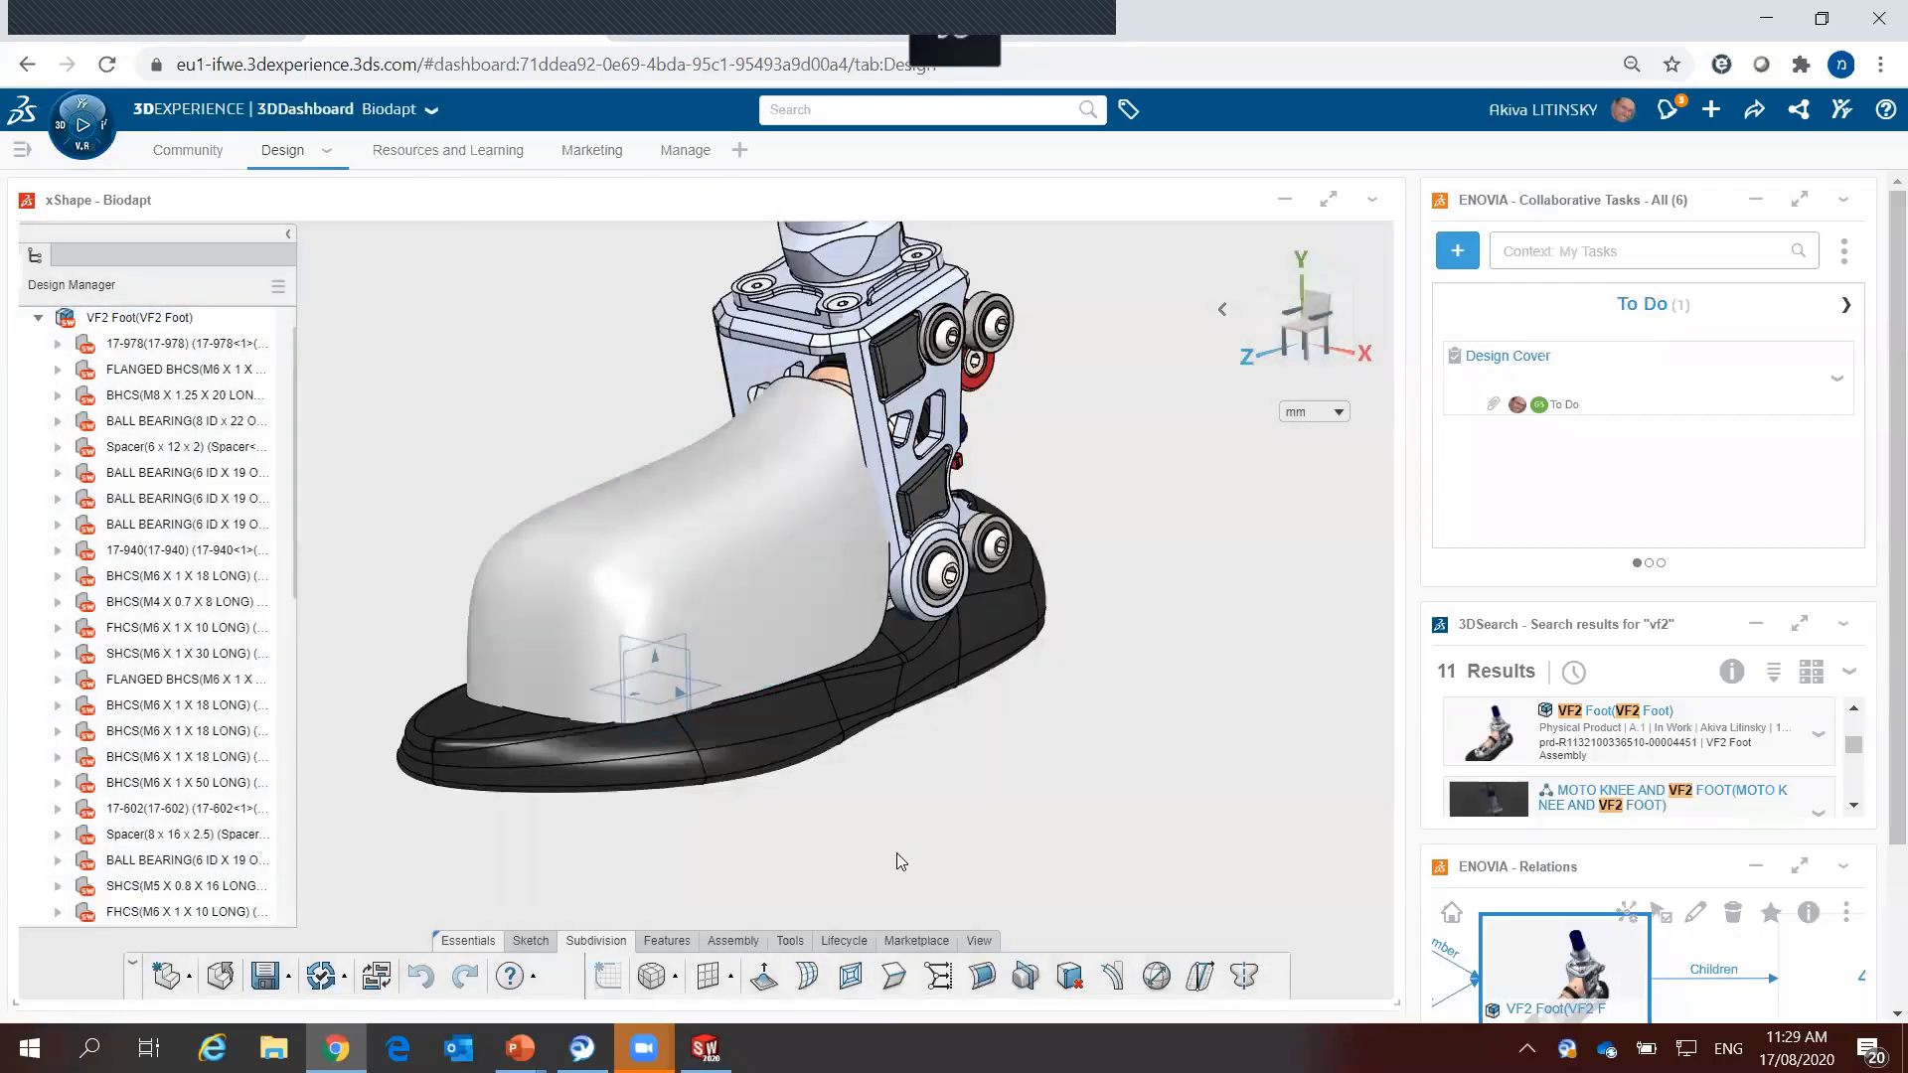
pyautogui.moveTo(896, 853)
pyautogui.mouseDown(button='middle')
pyautogui.moveTo(971, 826)
pyautogui.moveTo(1171, 877)
pyautogui.moveTo(900, 820)
pyautogui.mouseUp(button='middle')
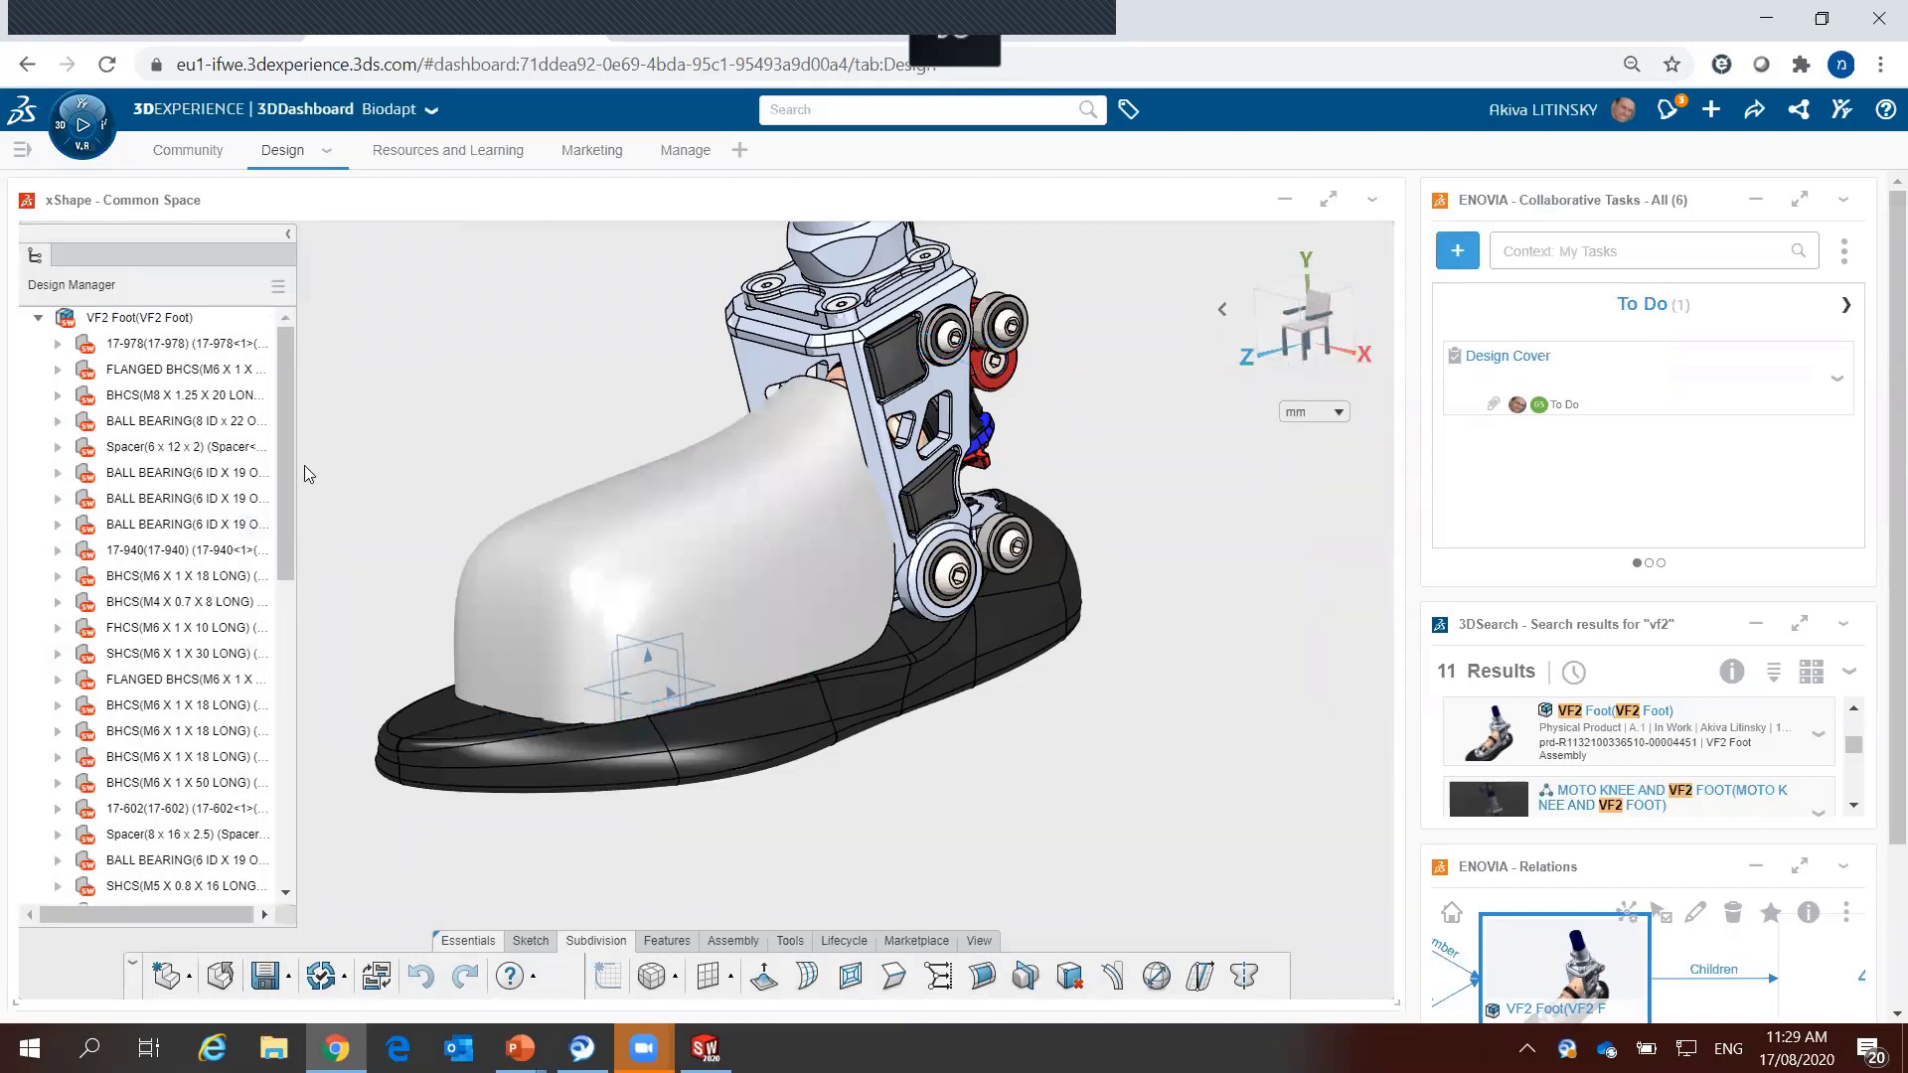
pyautogui.moveTo(282, 450); pyautogui.dragTo(282, 815)
pyautogui.click(207, 787)
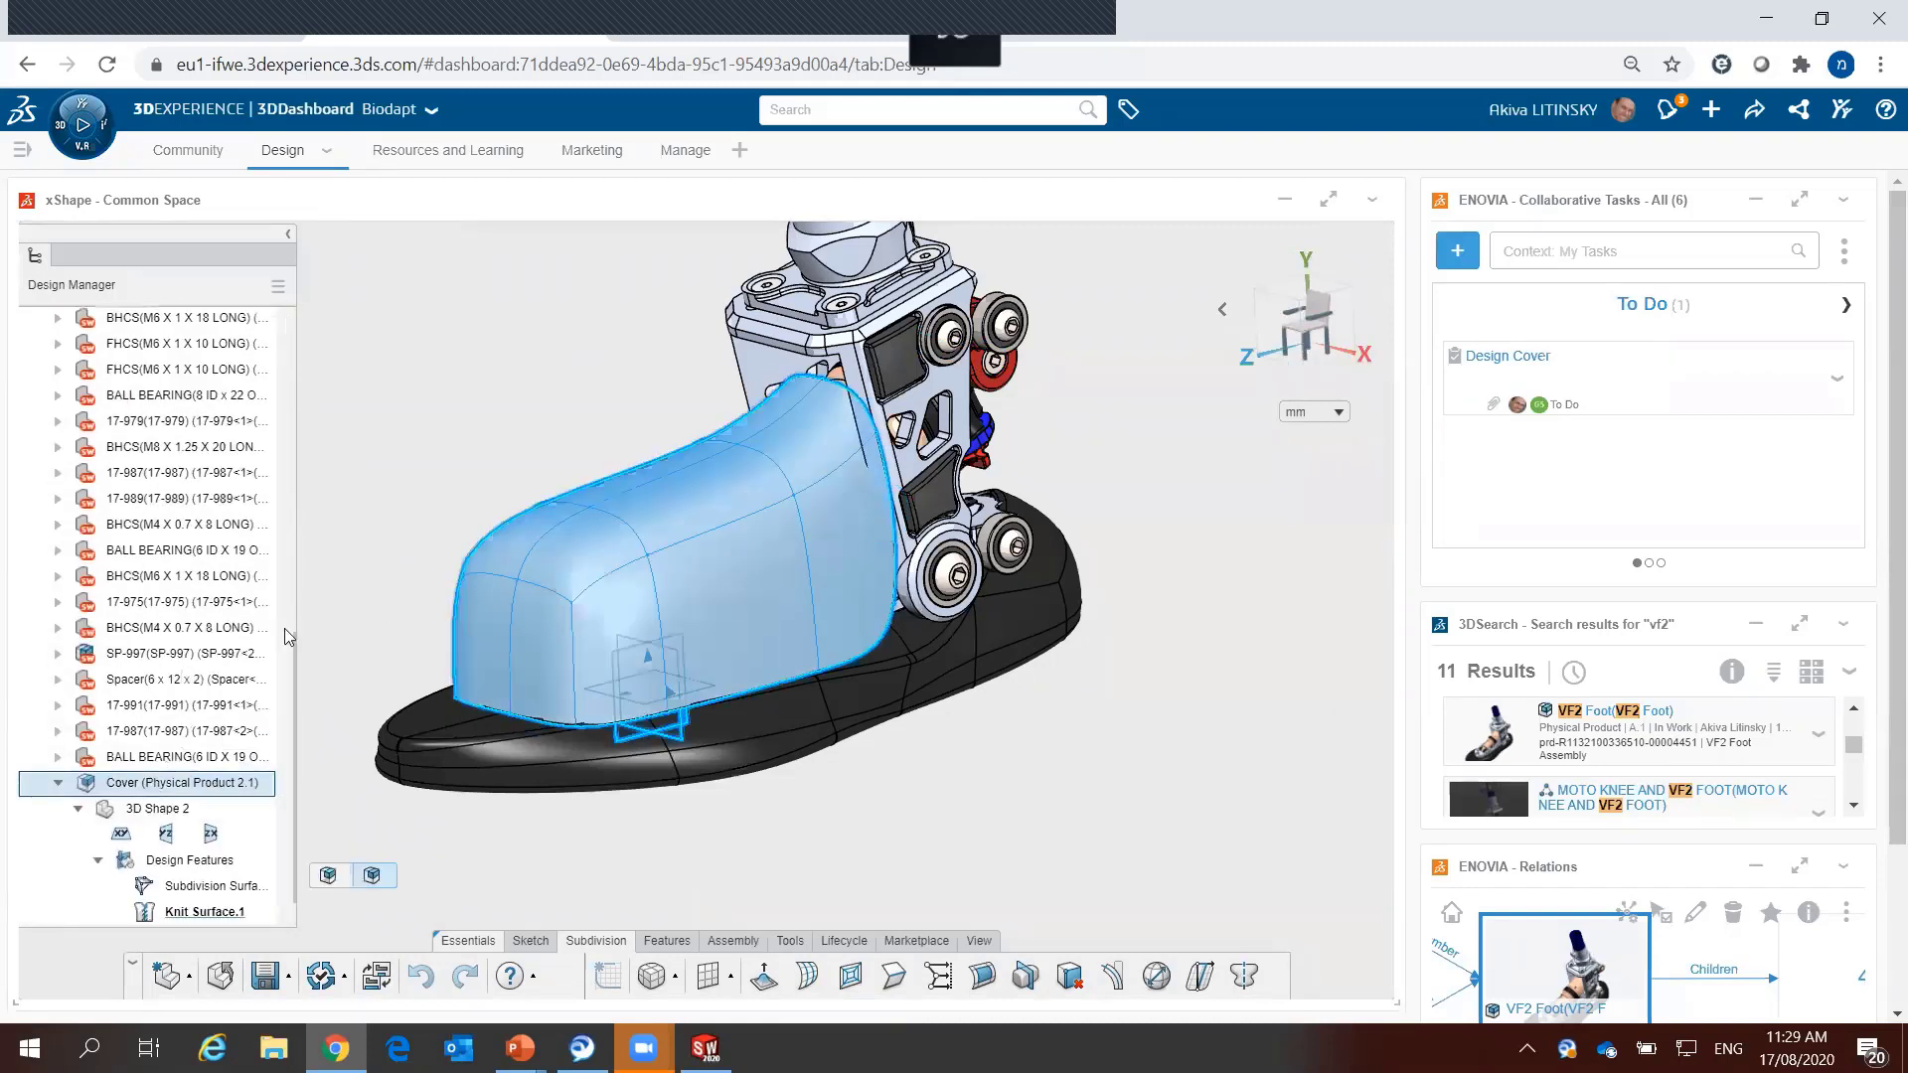
pyautogui.click(149, 764)
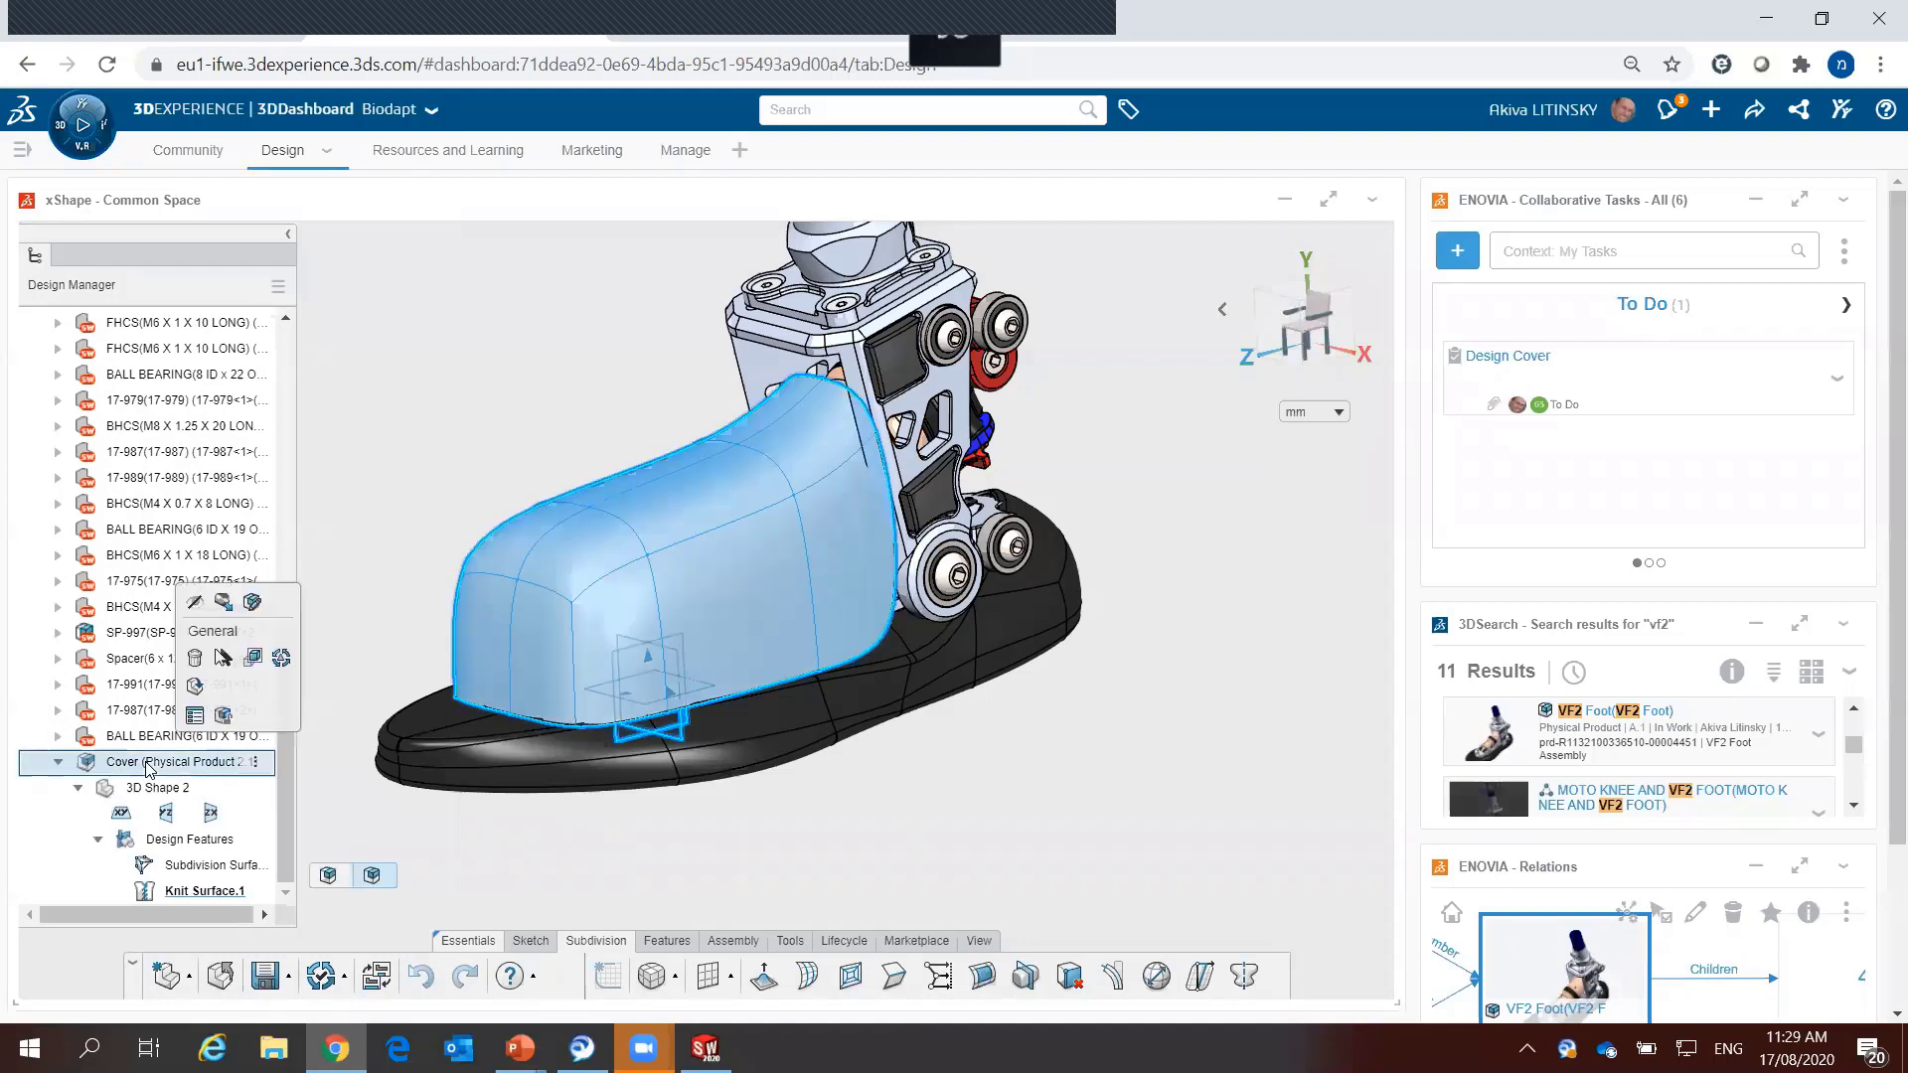
# Step: Close and save VF2 Foot, then start a Shell on the Cover's Face.1
pyautogui.click(195, 688)
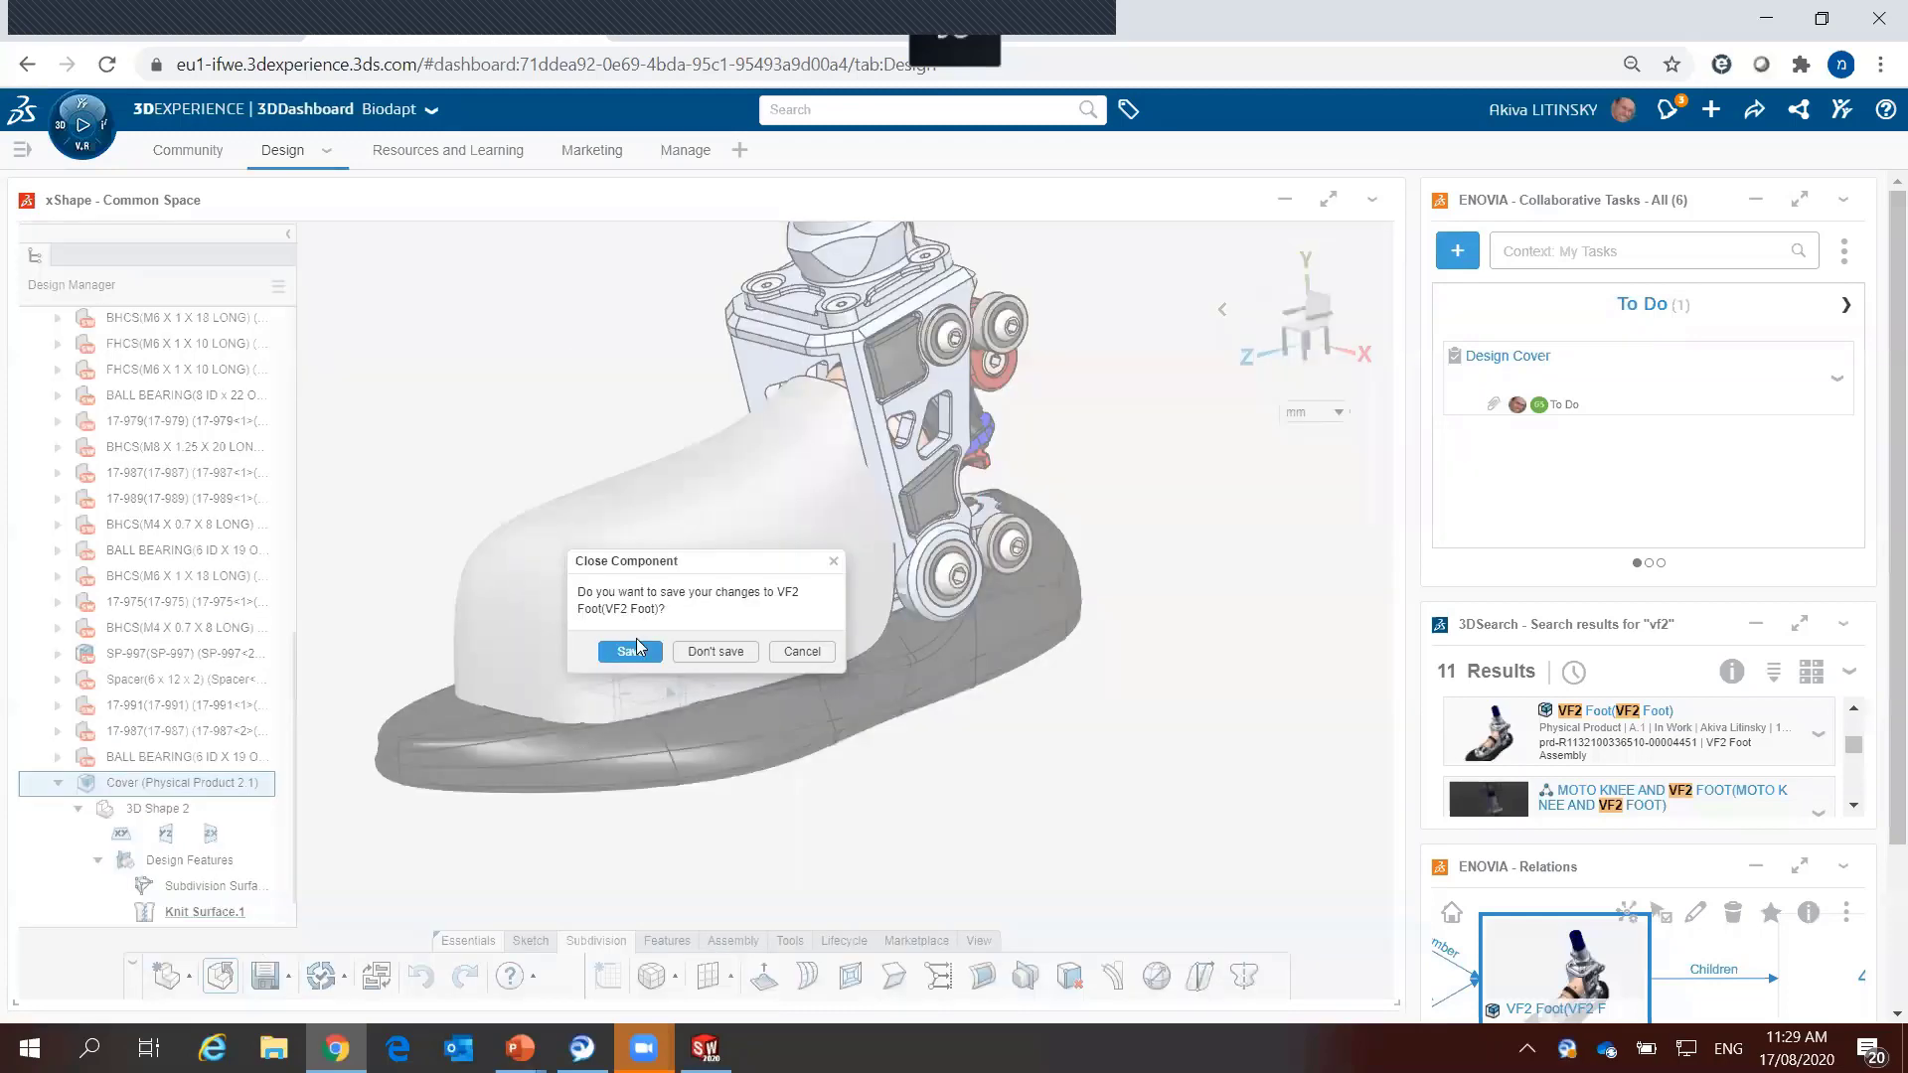
pyautogui.click(636, 647)
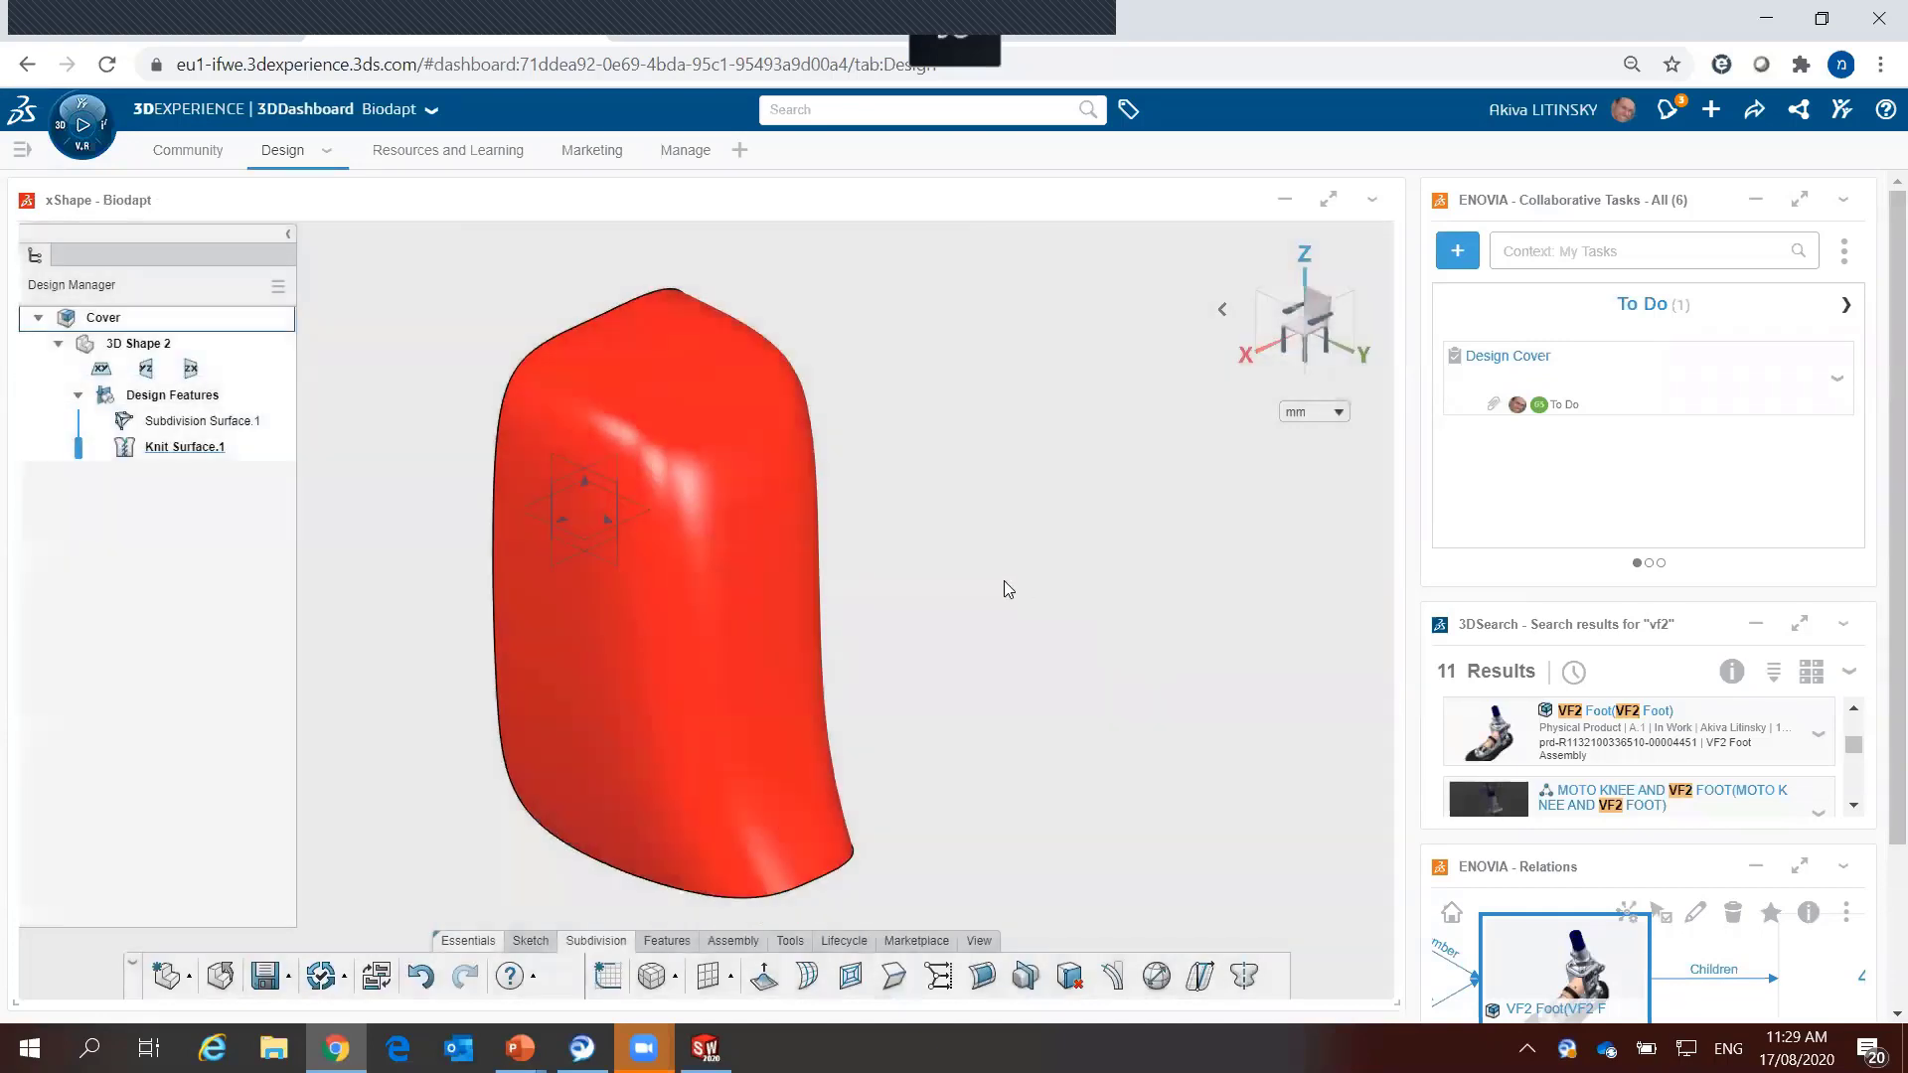
pyautogui.moveTo(915, 647)
pyautogui.mouseDown(button='middle')
pyautogui.moveTo(957, 408)
pyautogui.moveTo(967, 514)
pyautogui.moveTo(954, 341)
pyautogui.mouseUp(button='middle')
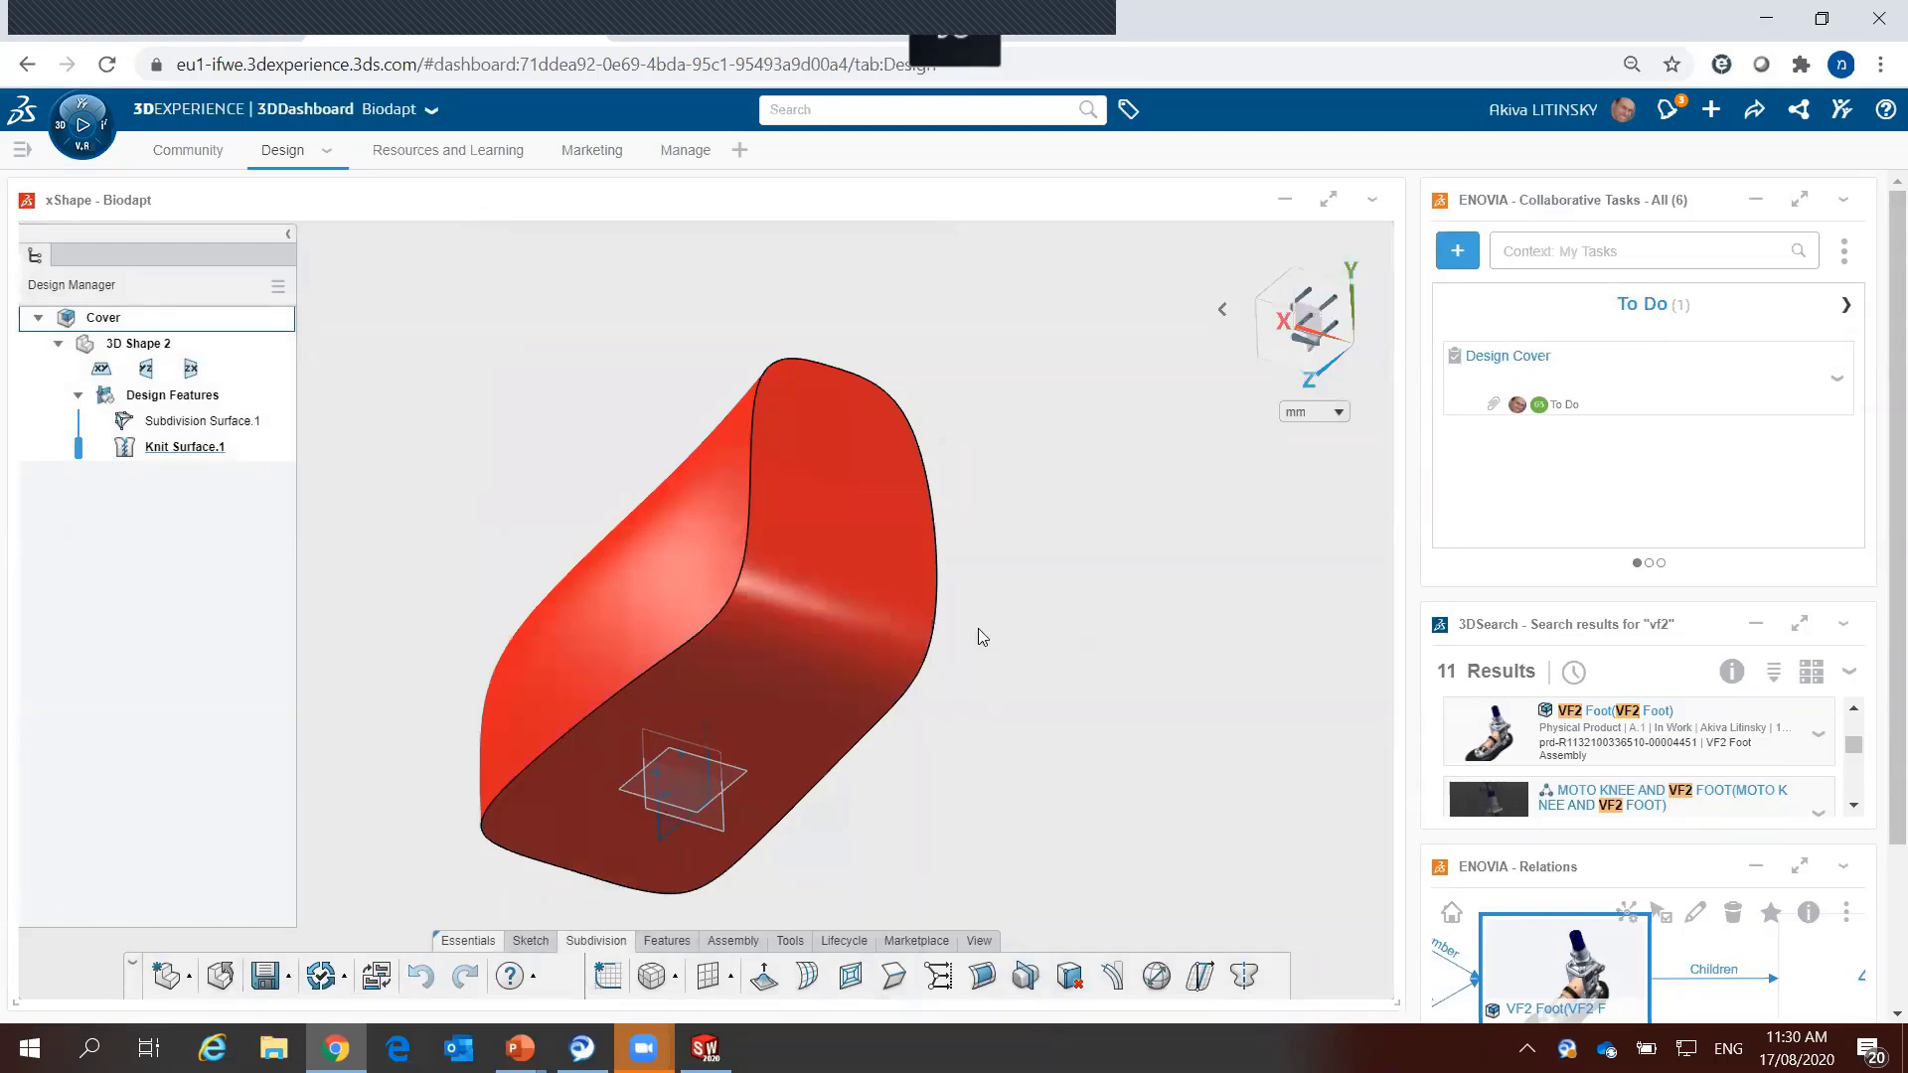
pyautogui.click(667, 940)
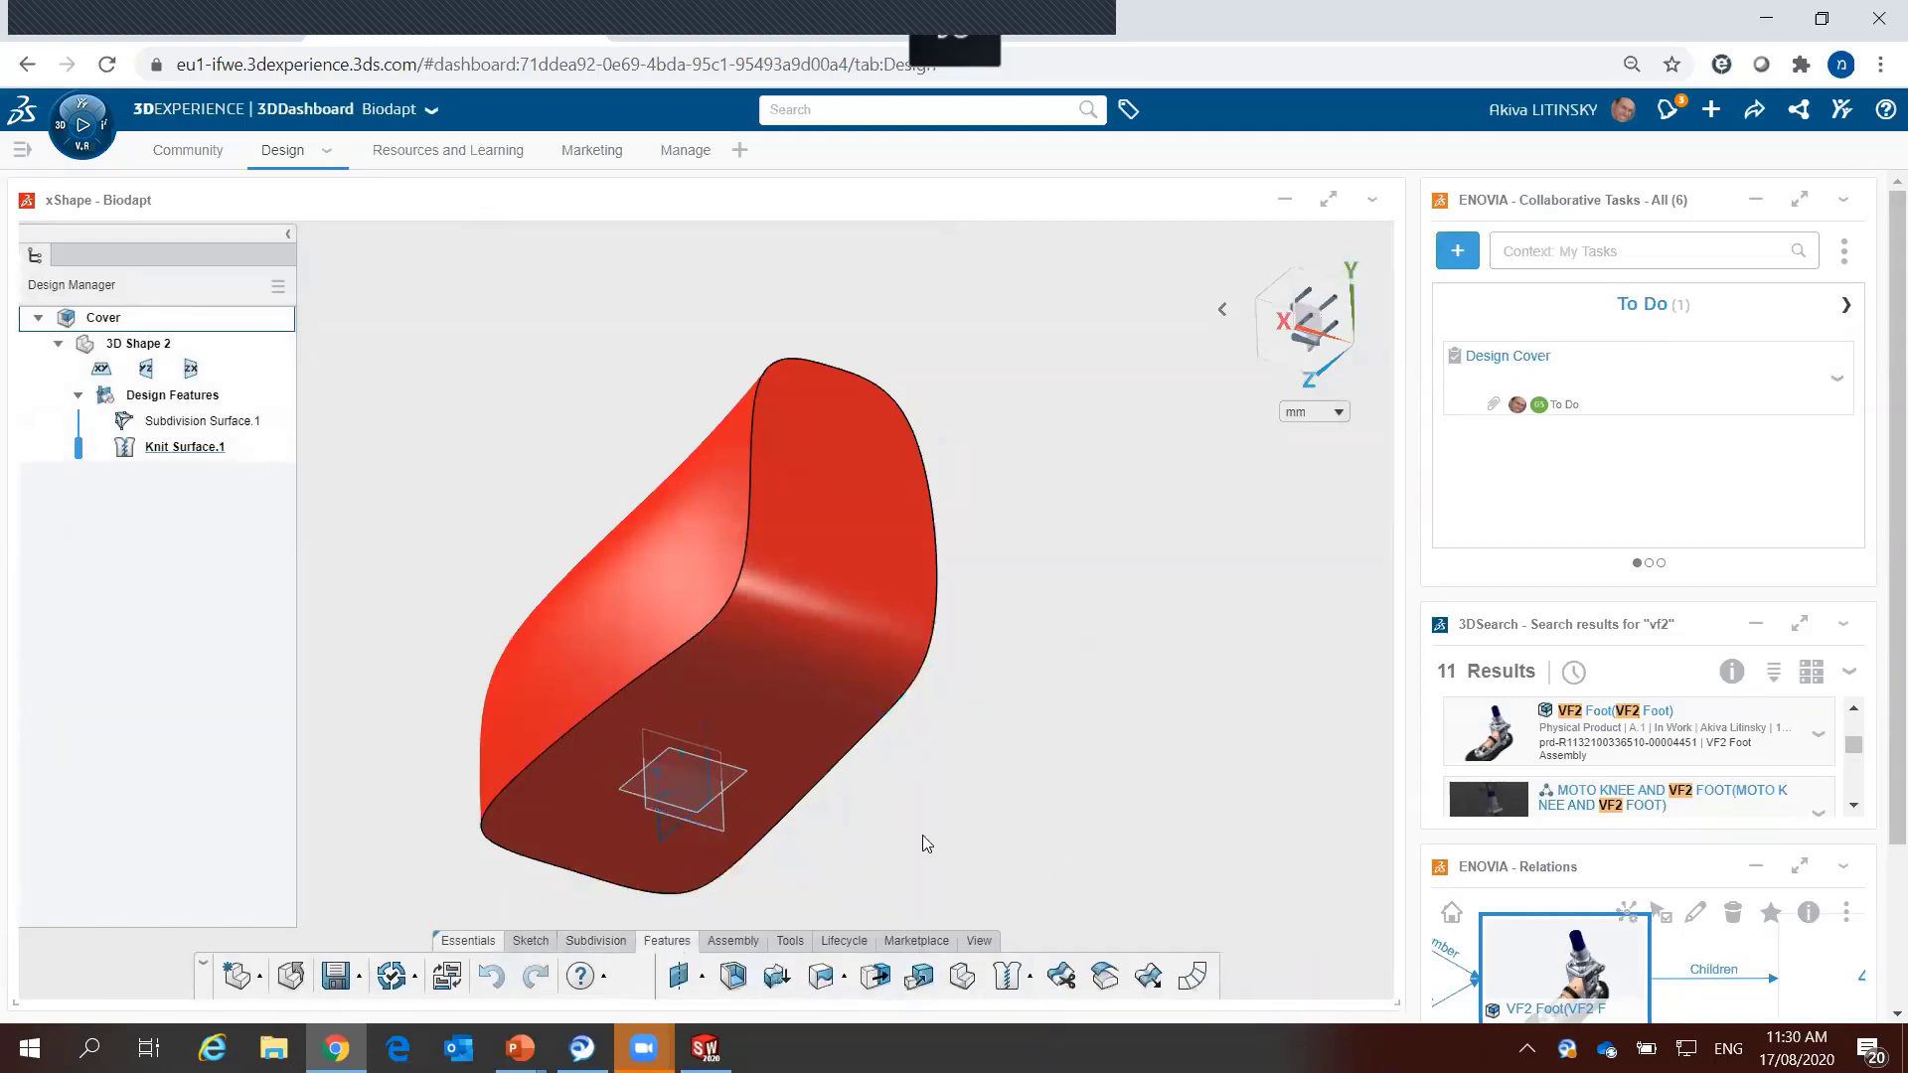
pyautogui.click(767, 644)
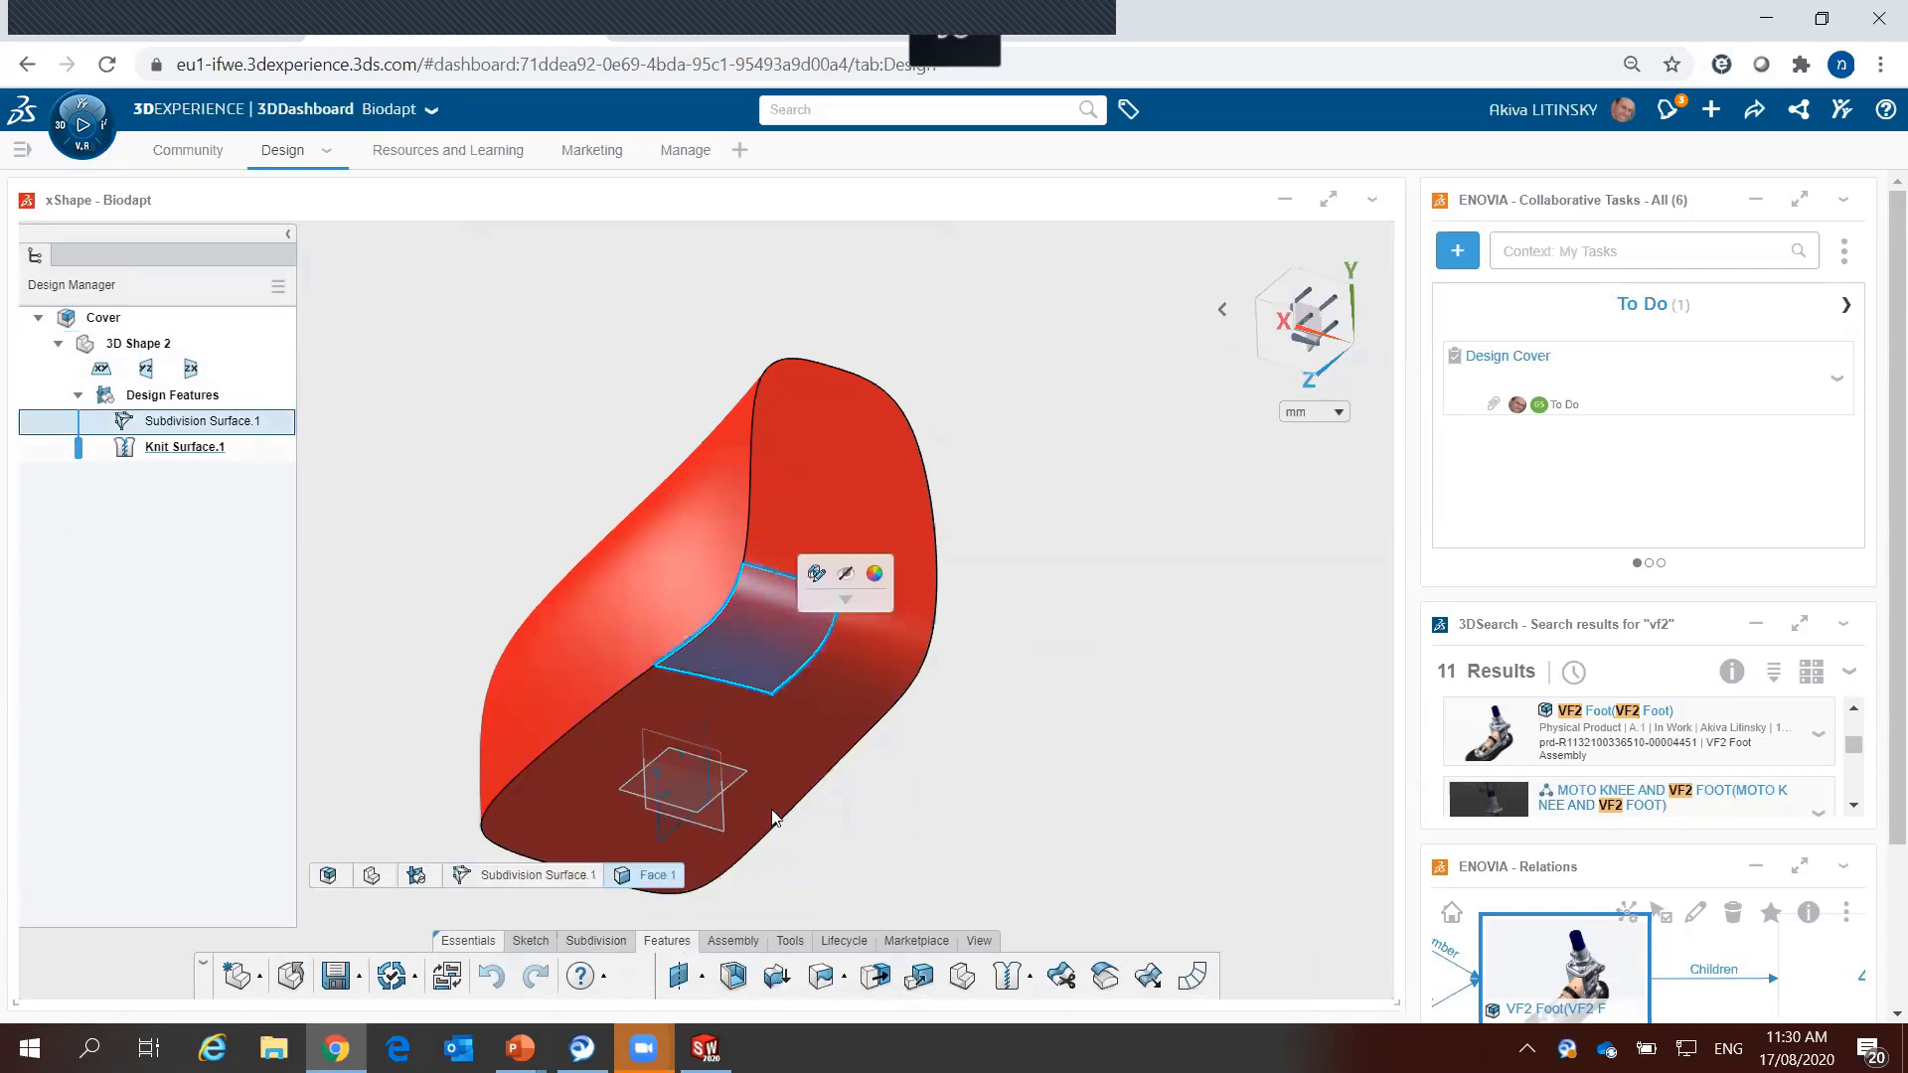
pyautogui.click(733, 975)
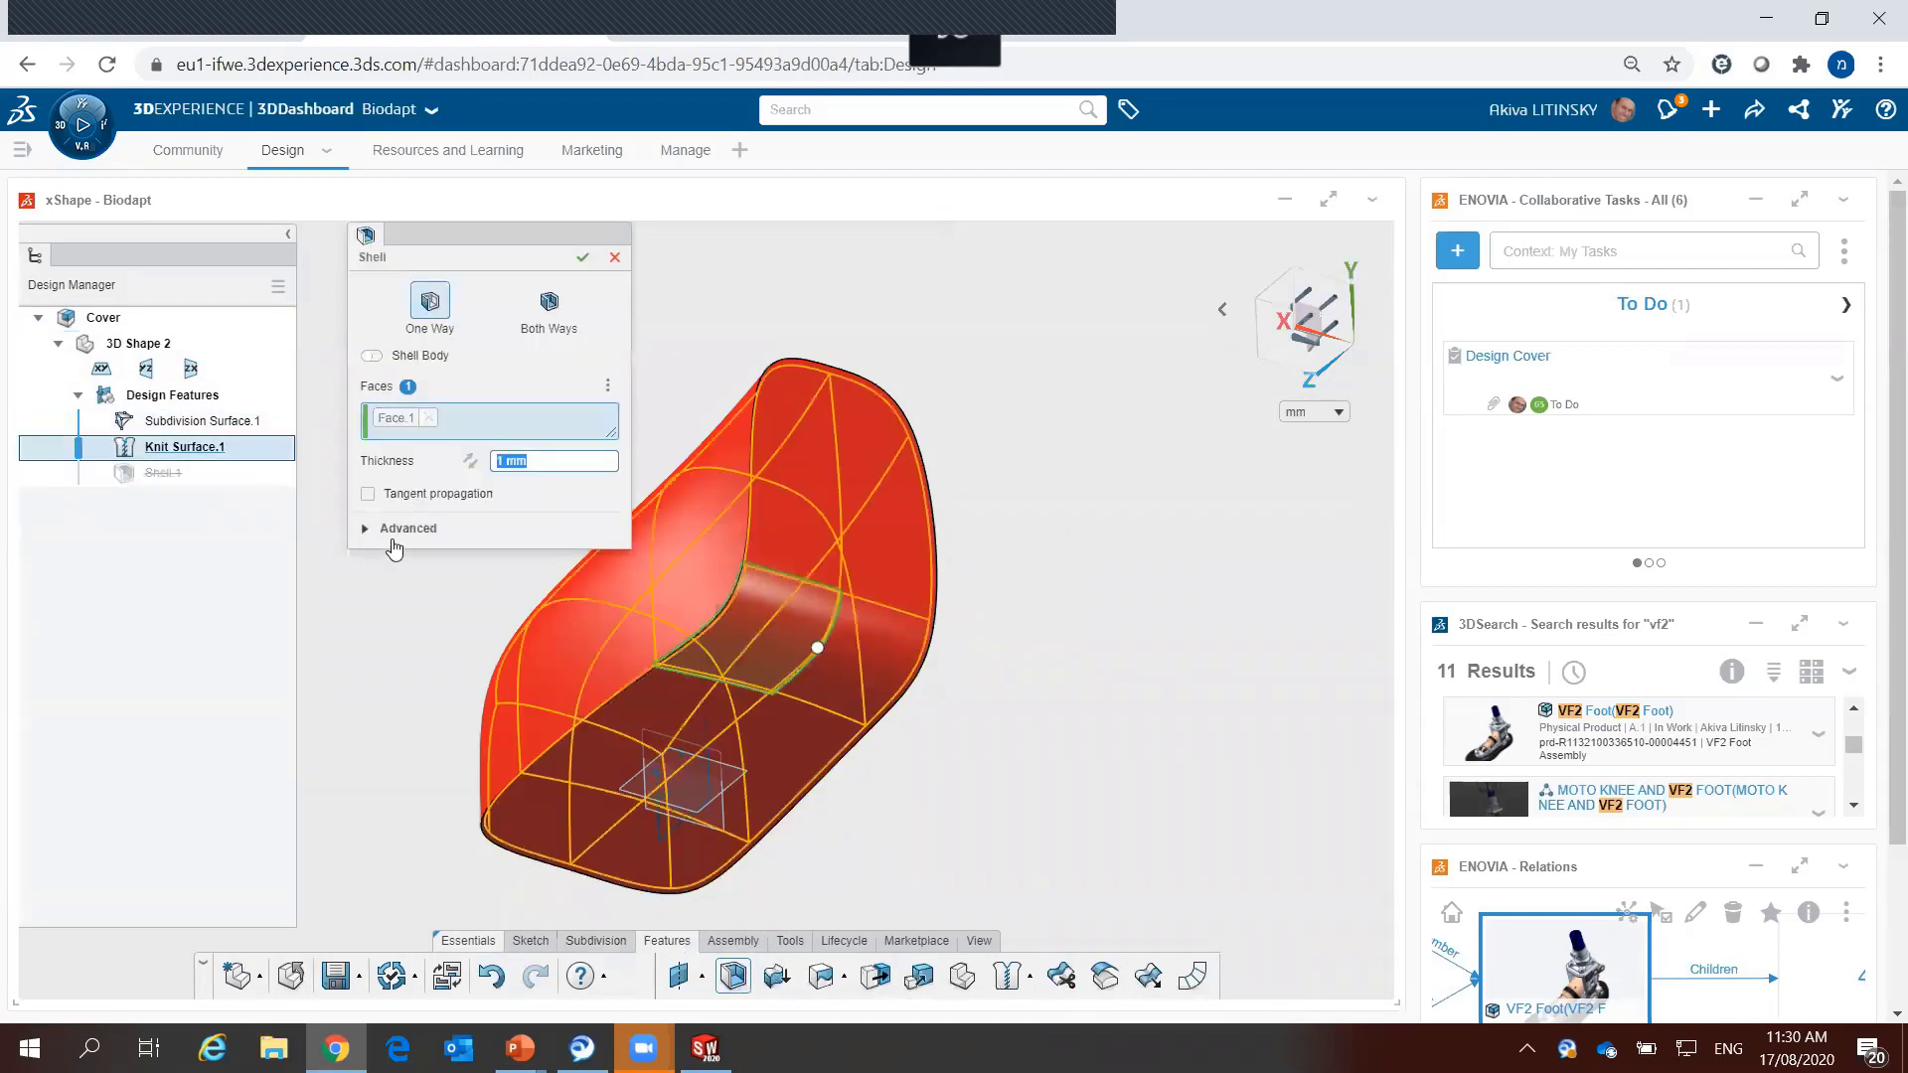
# Step: Create a 1 mm Shell.1 with tangent propagation and flipped thickness direction
pyautogui.click(368, 495)
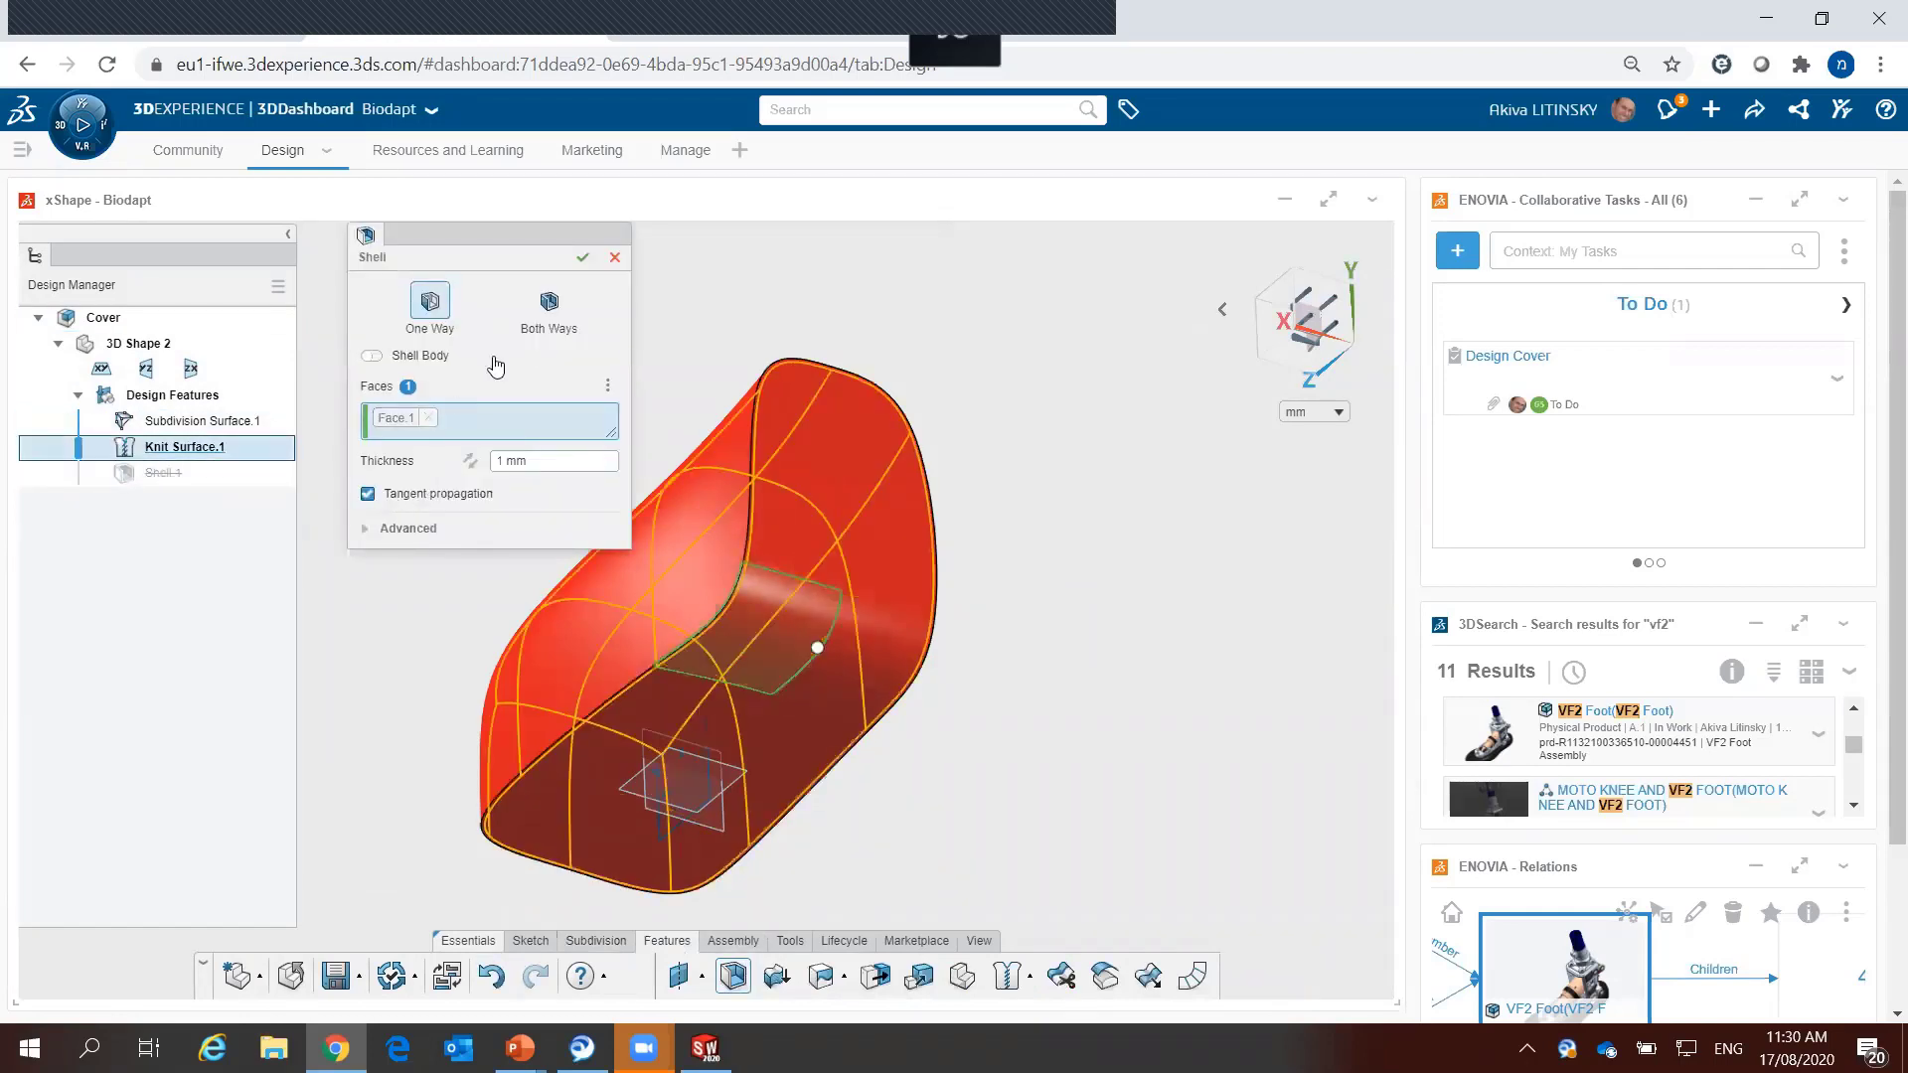
pyautogui.click(470, 463)
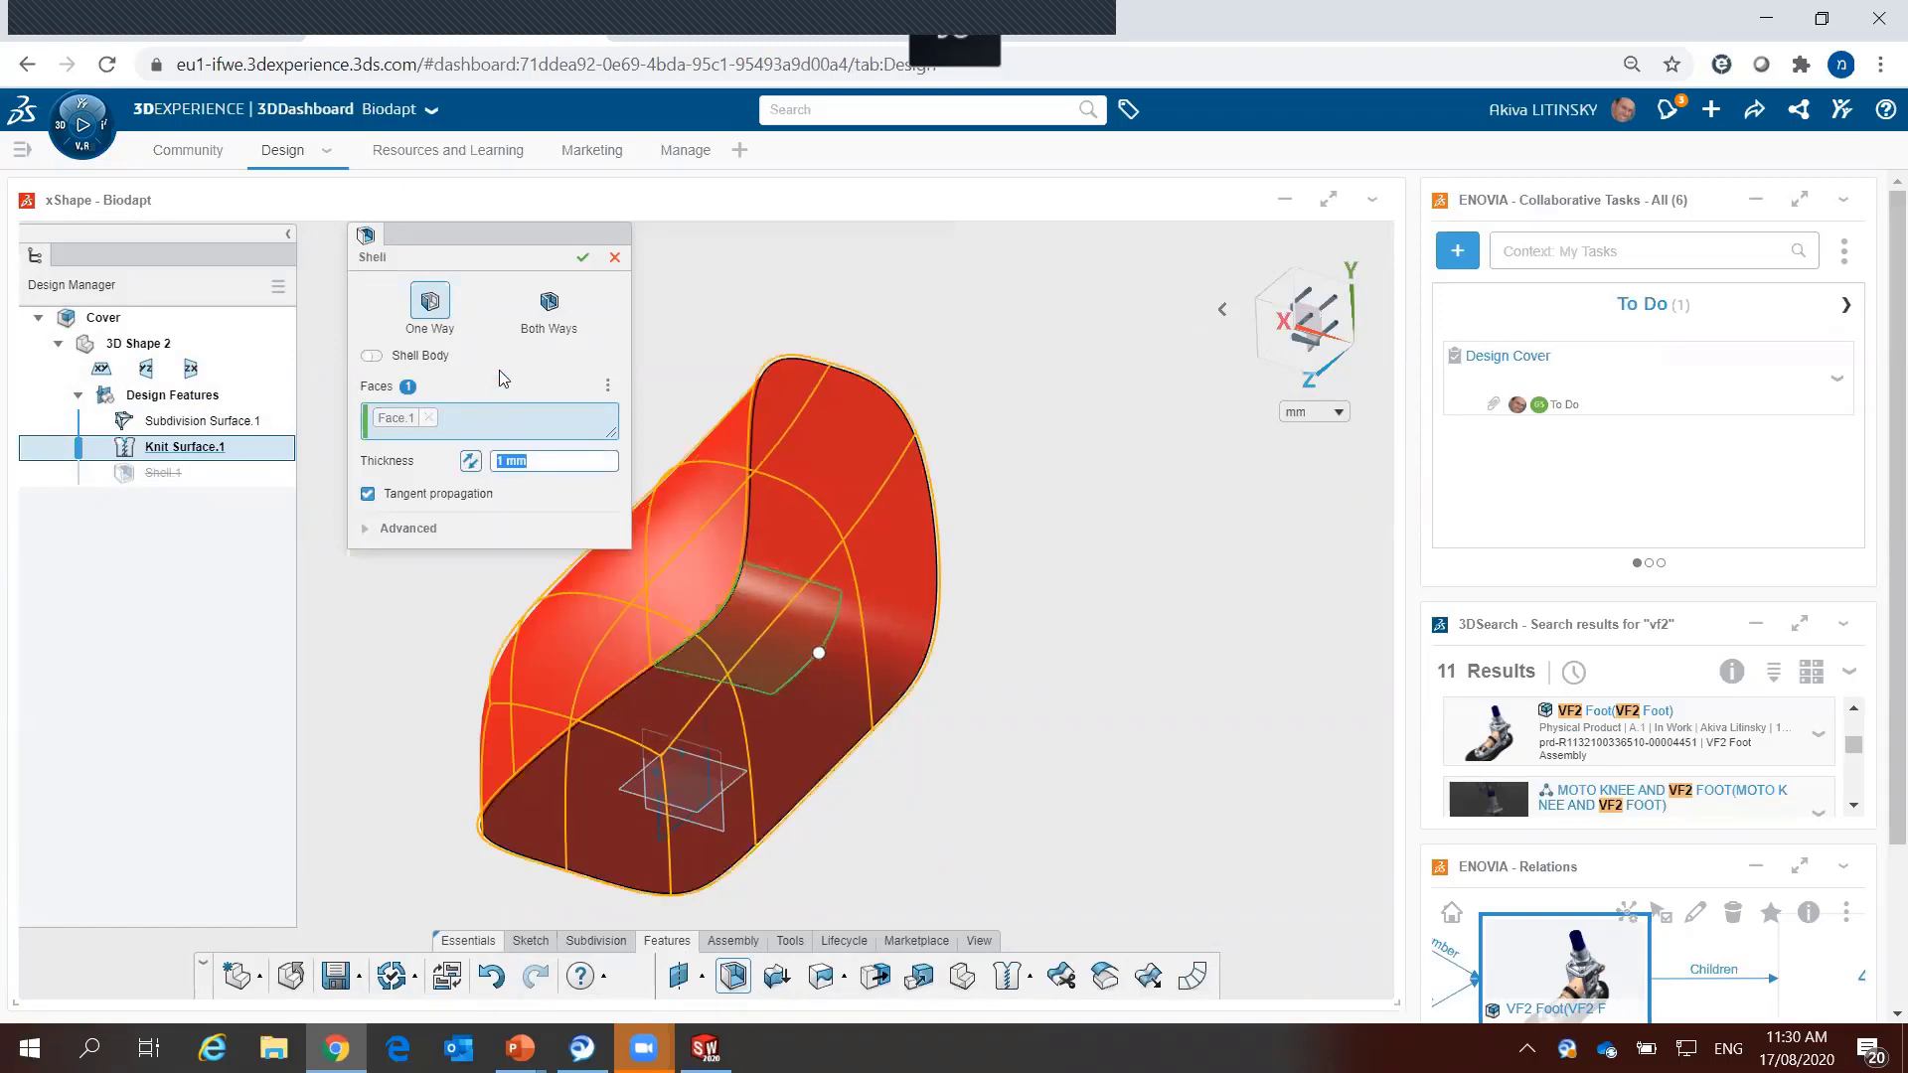
pyautogui.click(584, 260)
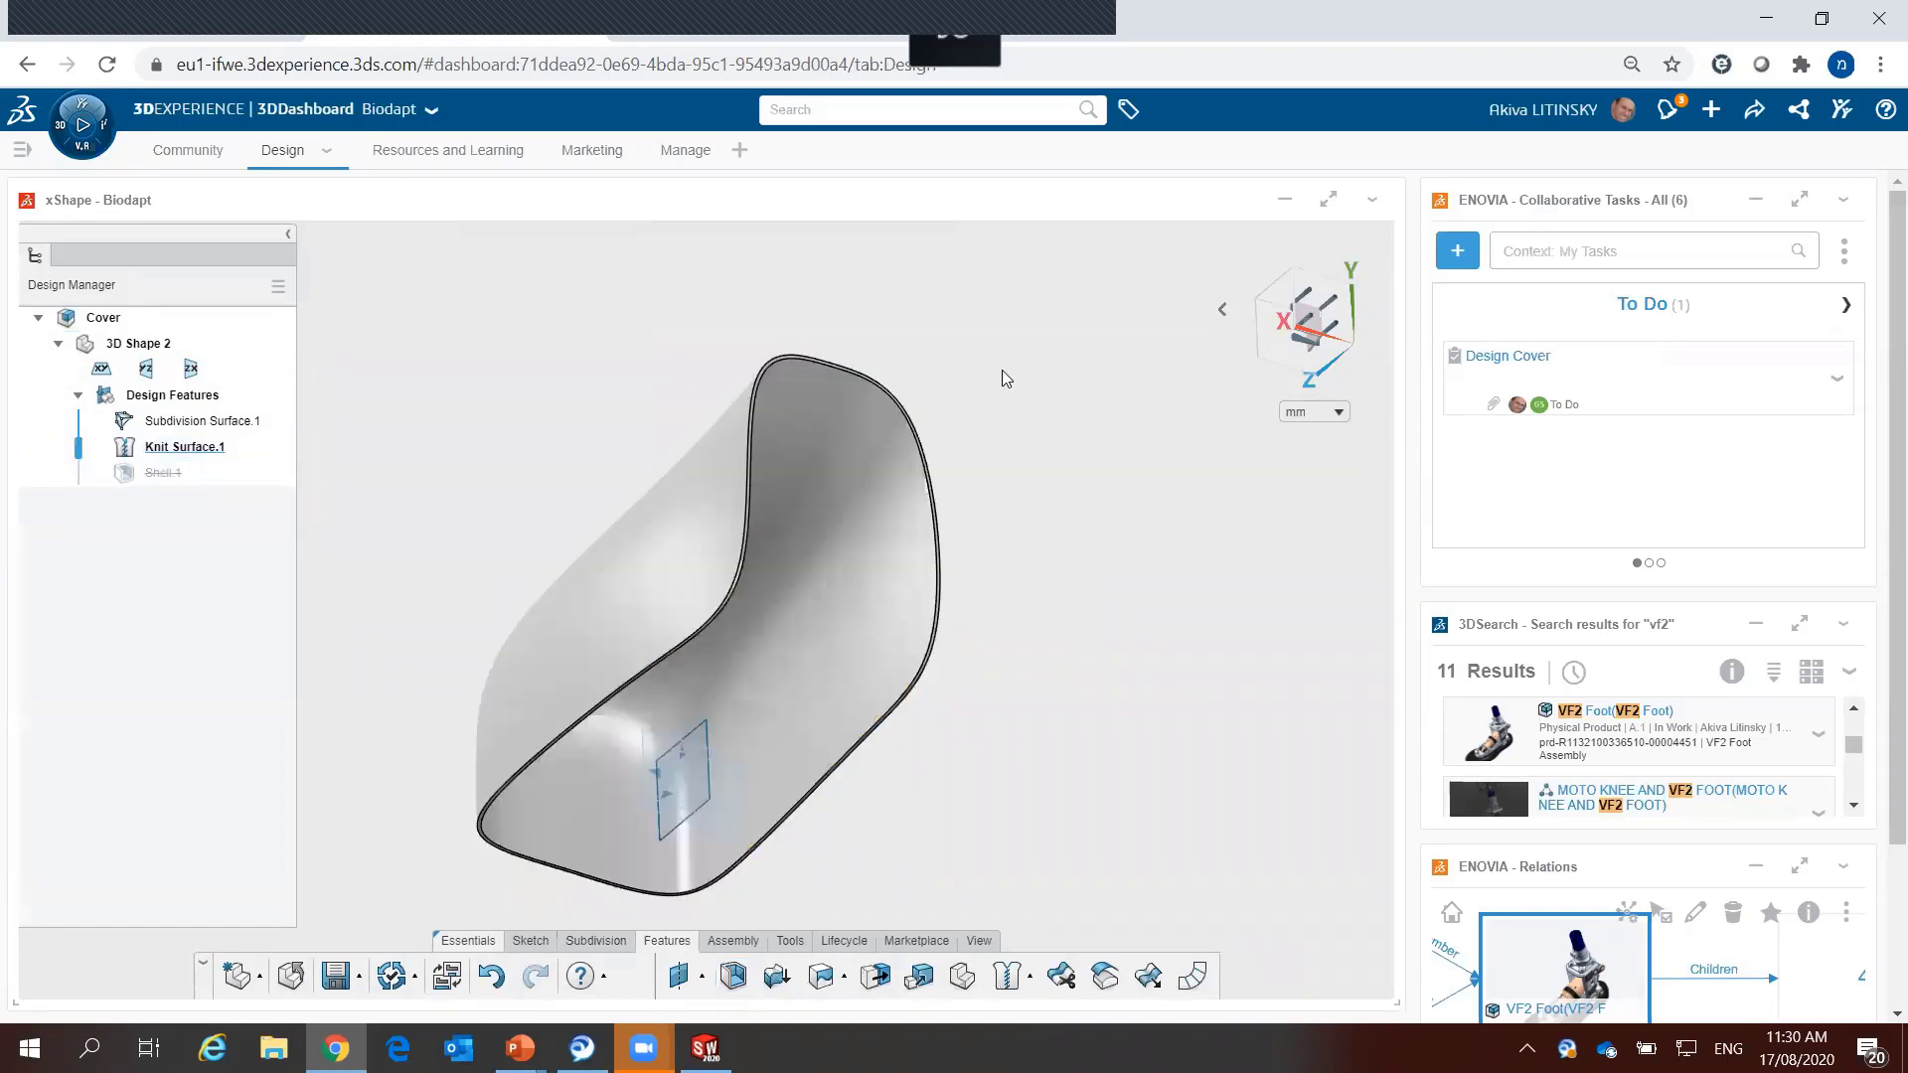
pyautogui.moveTo(1022, 517)
pyautogui.mouseDown(button='middle')
pyautogui.moveTo(829, 534)
pyautogui.moveTo(710, 699)
pyautogui.mouseUp(button='middle')
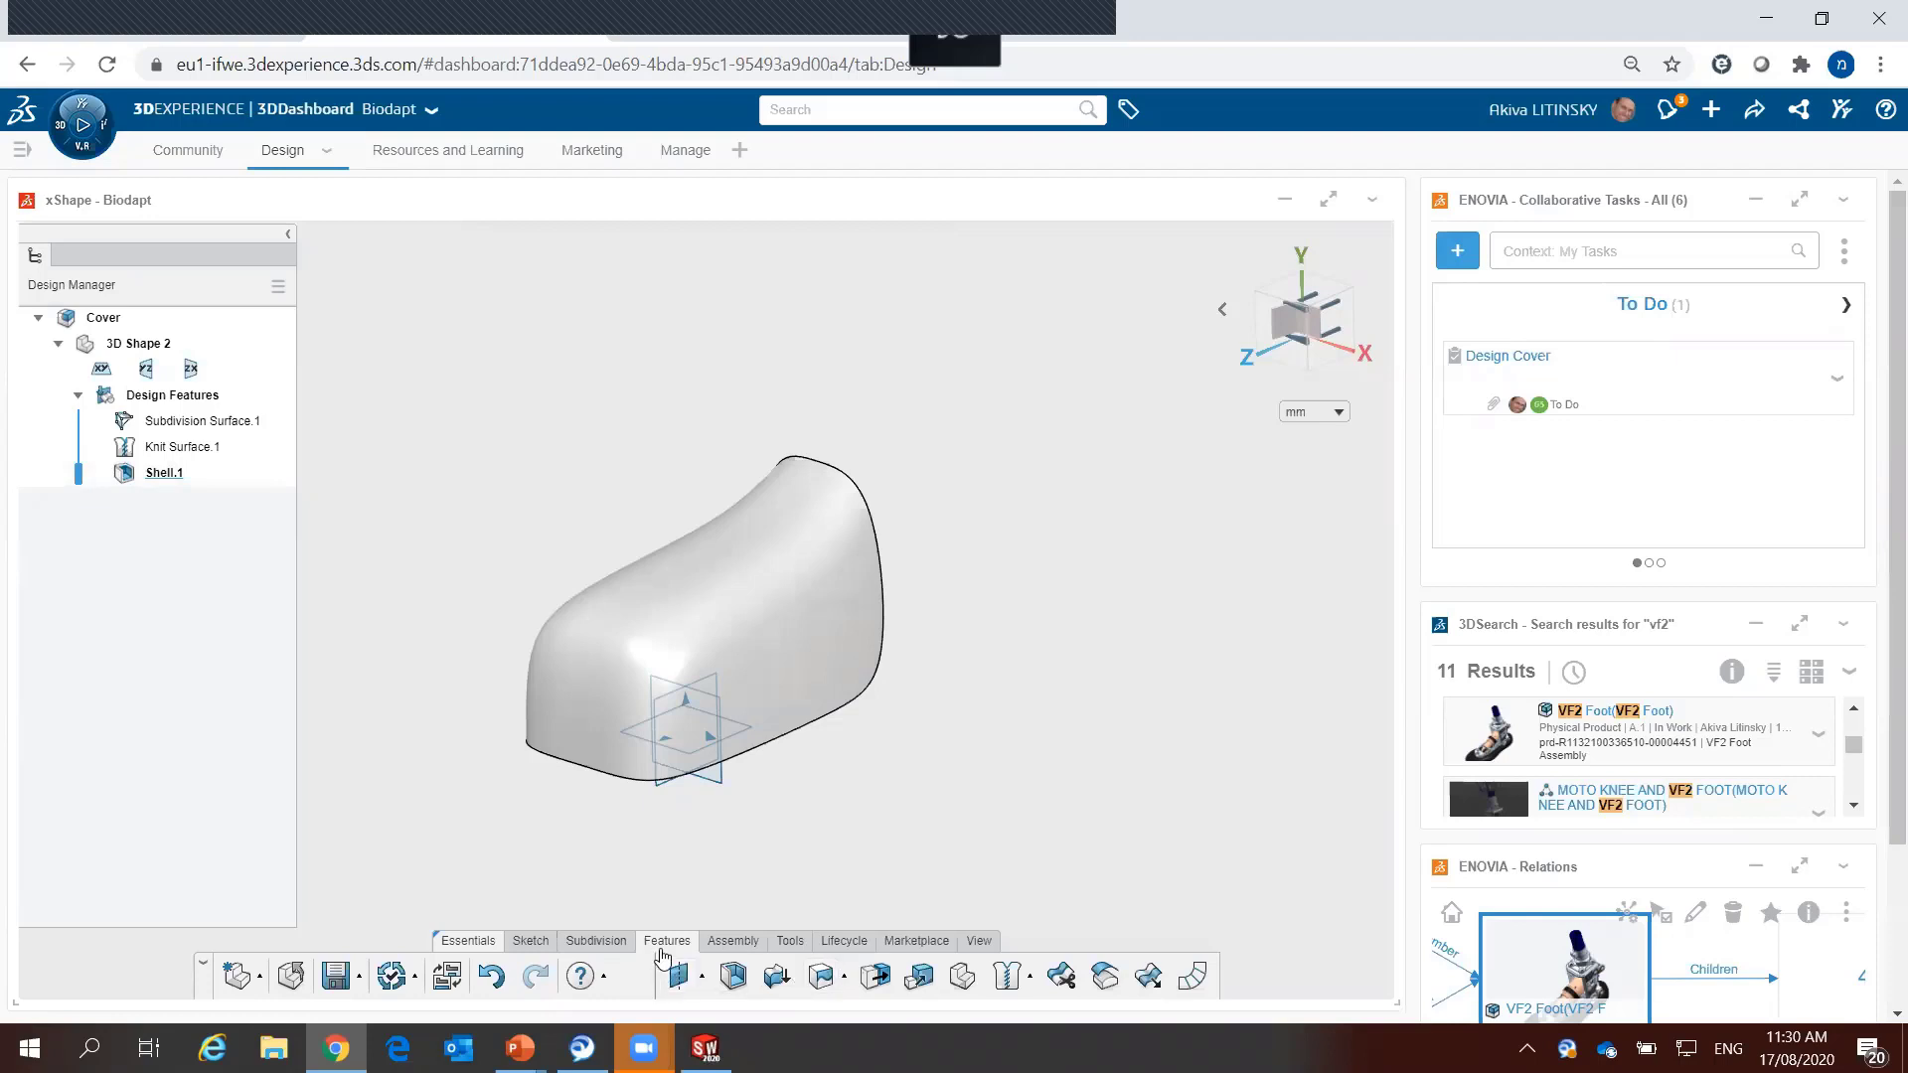
# Step: Run a 1 deg draft analysis with reversed zx-plane pull direction and inspect the cover's colours
pyautogui.click(789, 941)
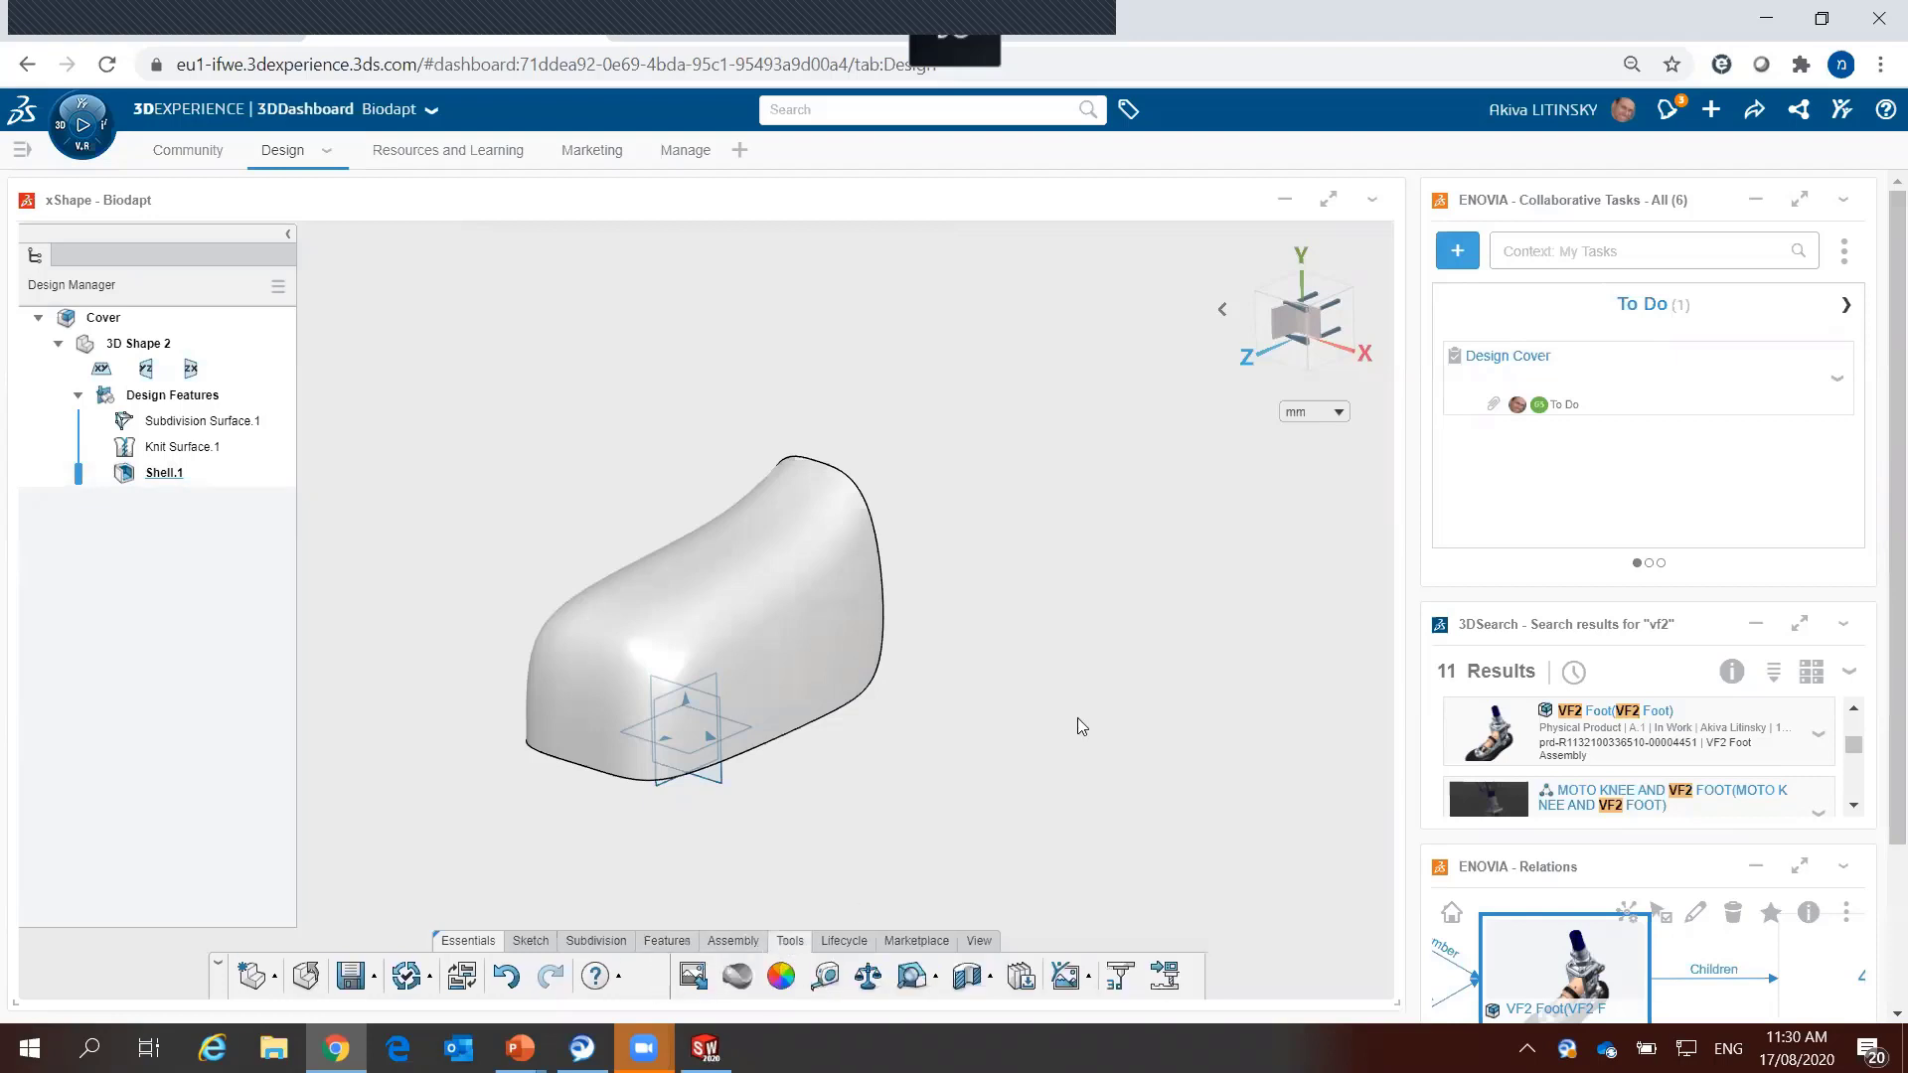
pyautogui.click(916, 978)
pyautogui.click(735, 741)
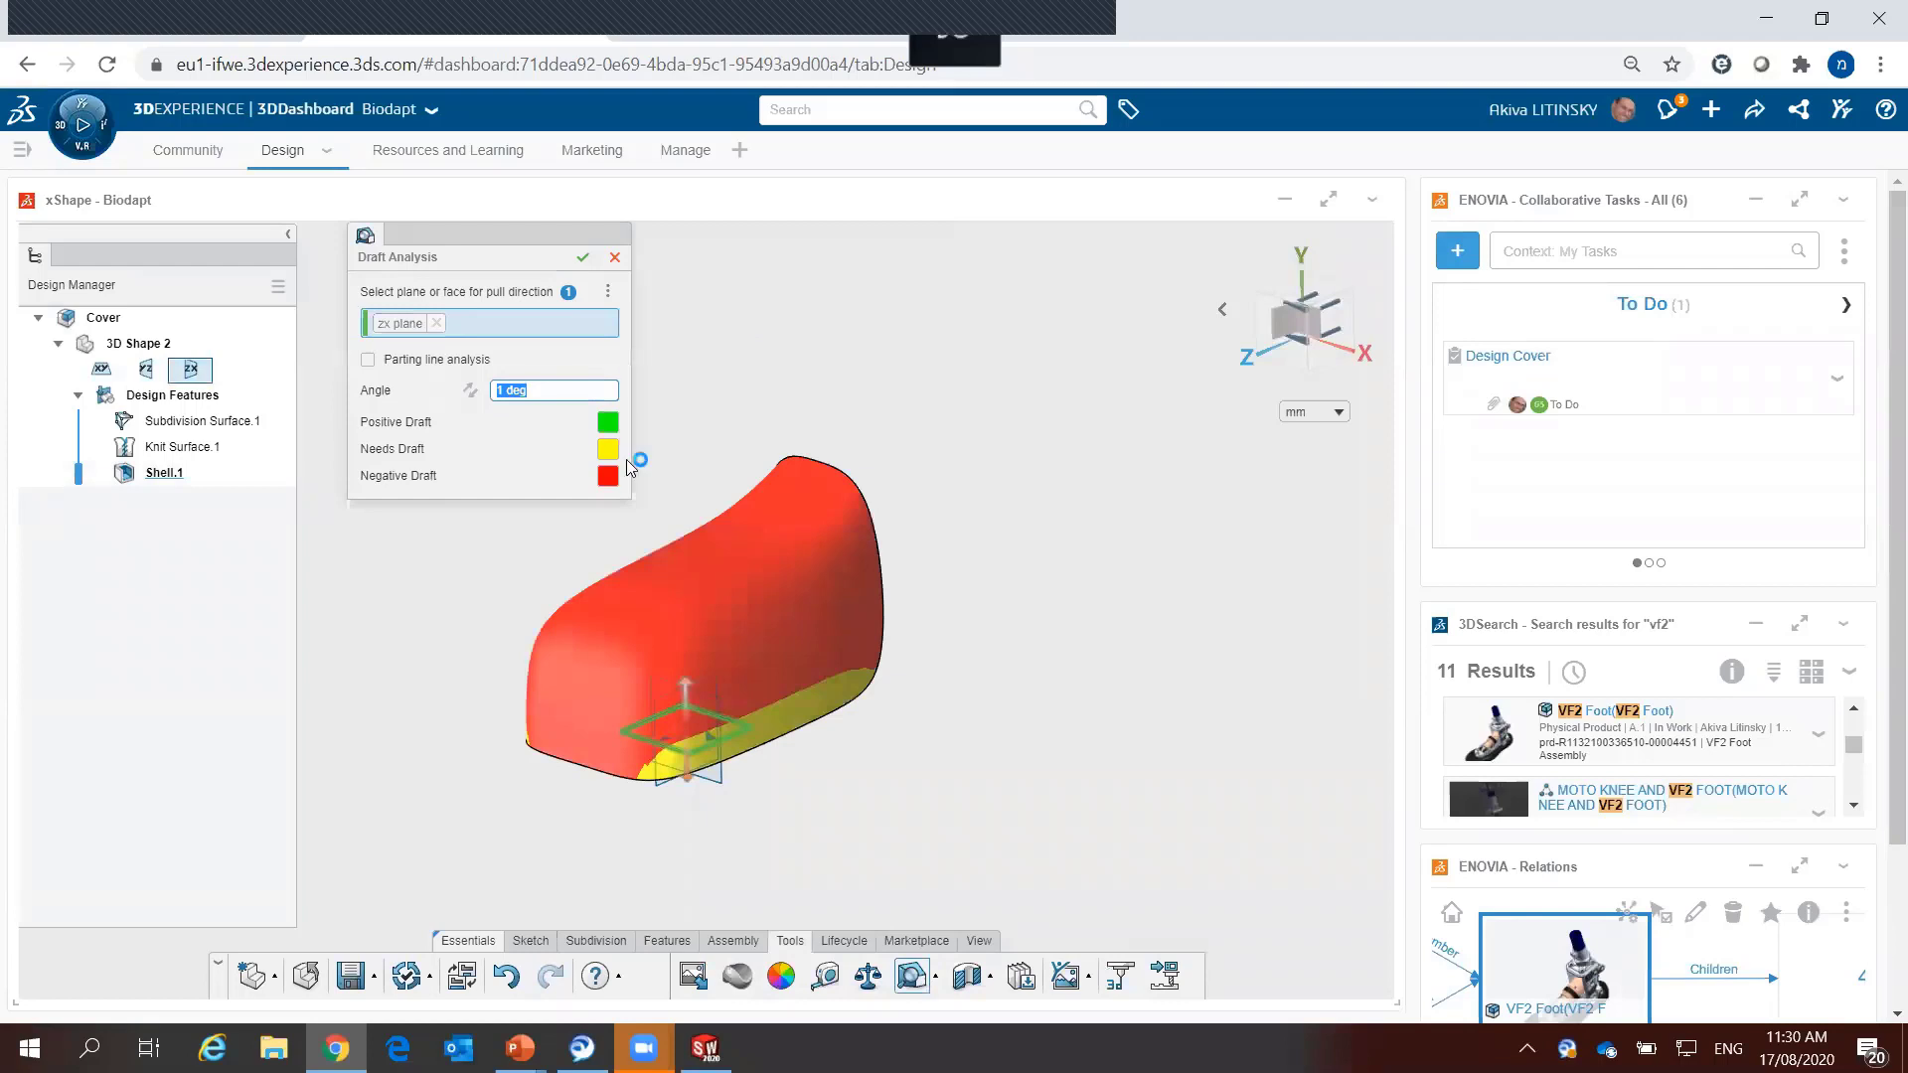
pyautogui.click(470, 390)
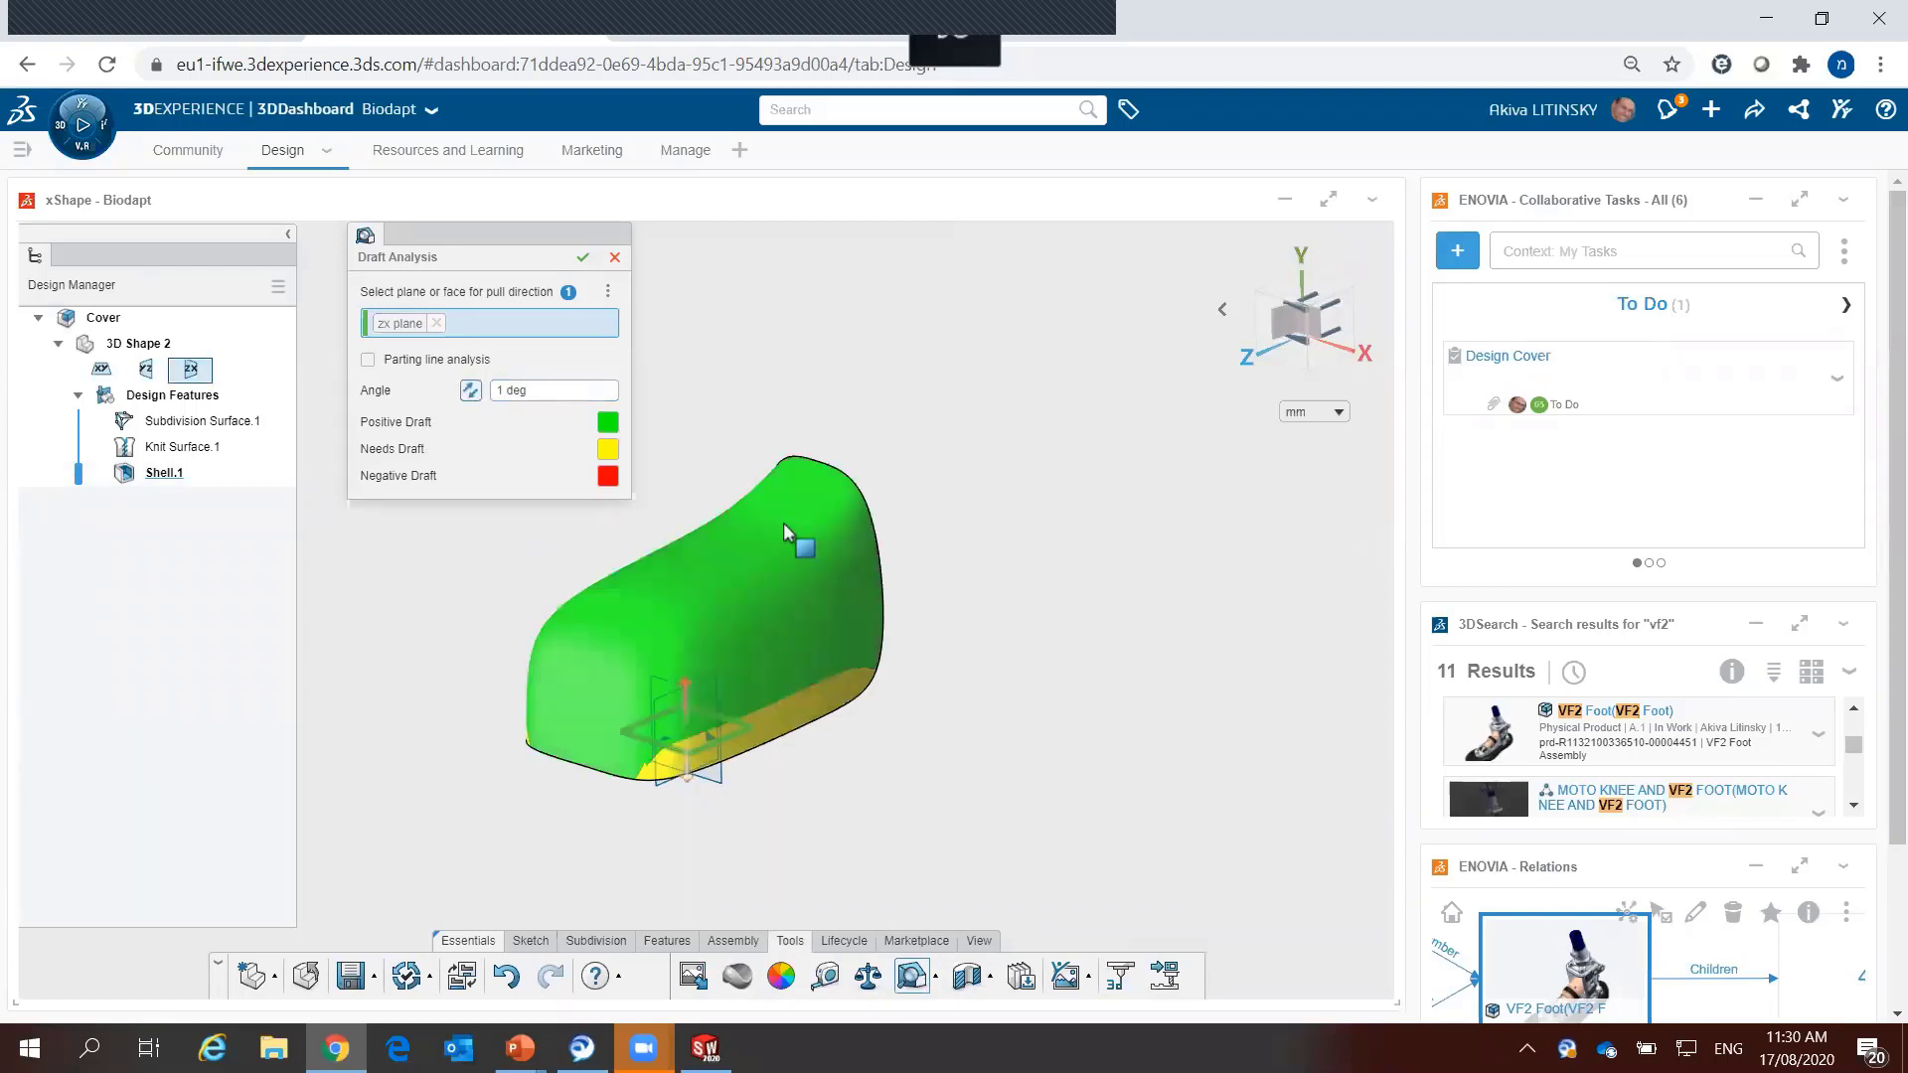
pyautogui.moveTo(851, 732)
pyautogui.mouseDown(button='middle')
pyautogui.moveTo(1078, 714)
pyautogui.moveTo(842, 723)
pyautogui.mouseUp(button='middle')
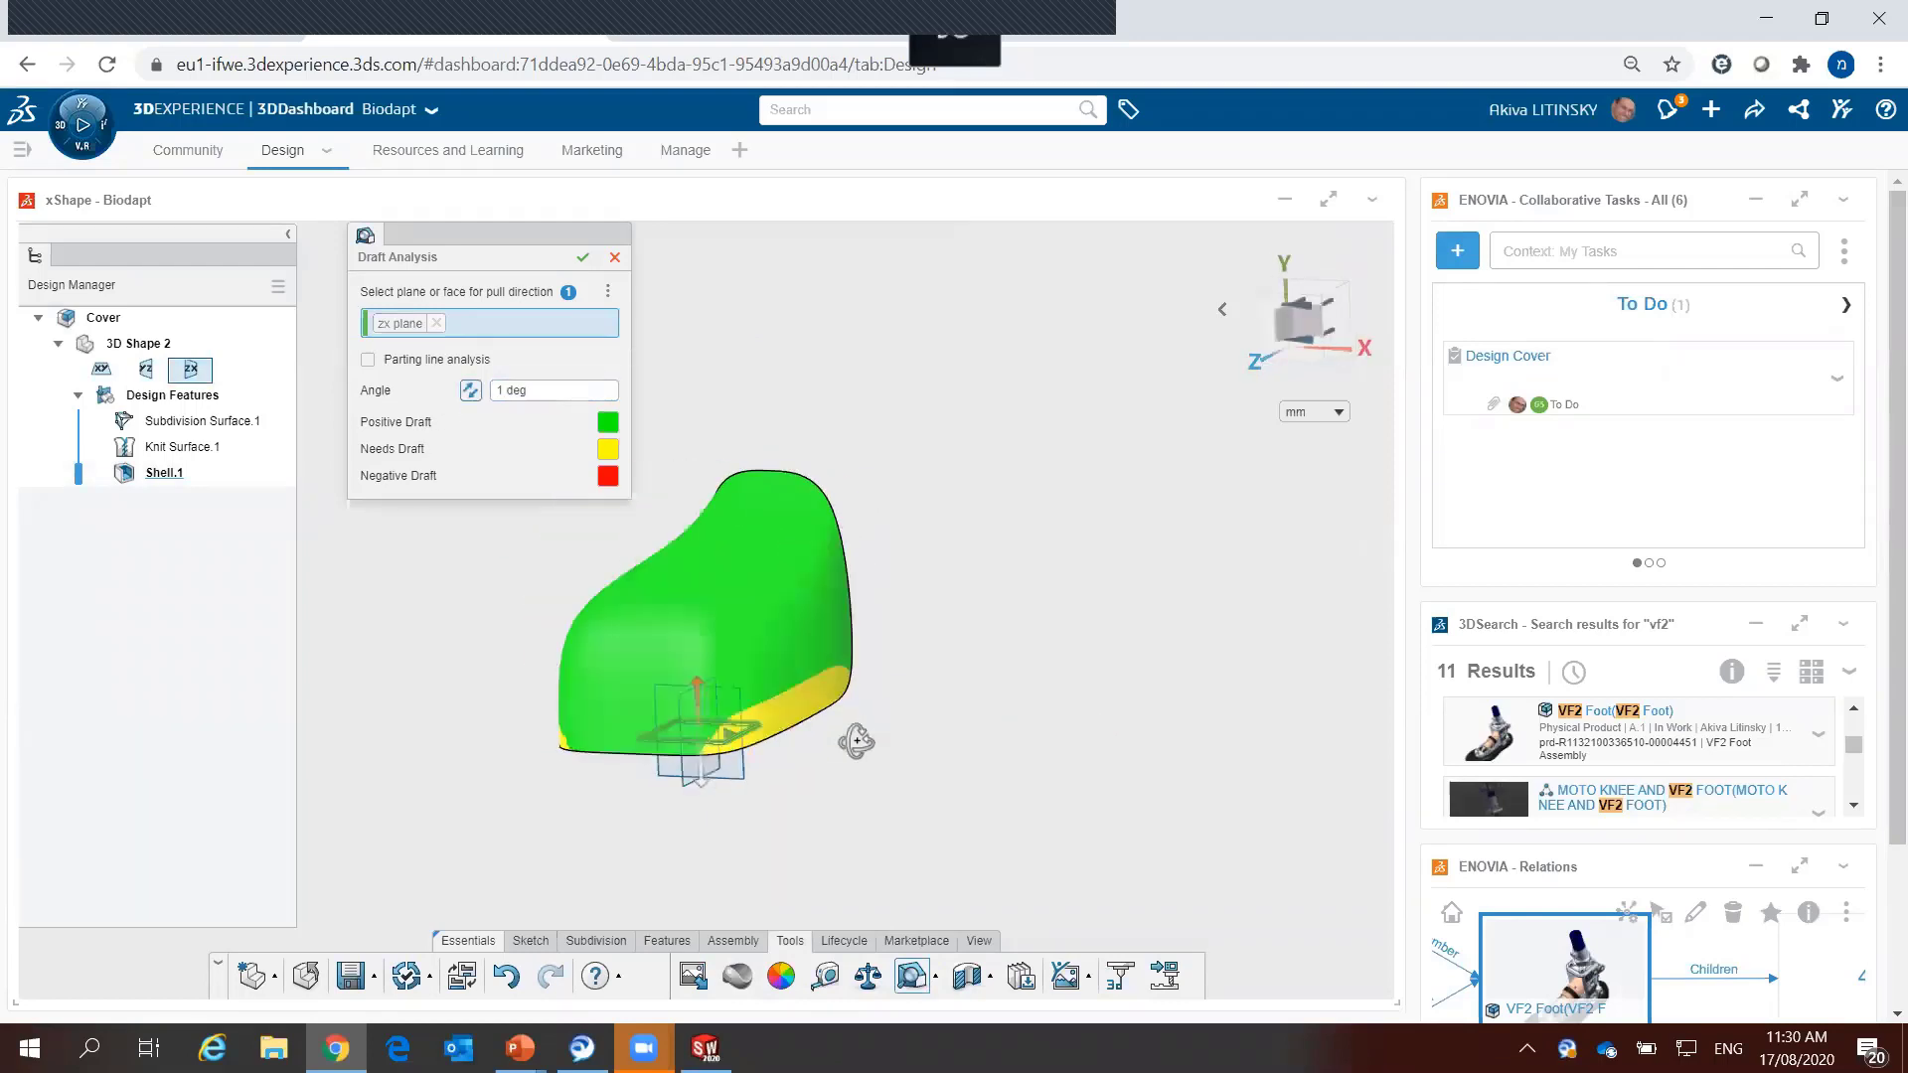
pyautogui.click(583, 257)
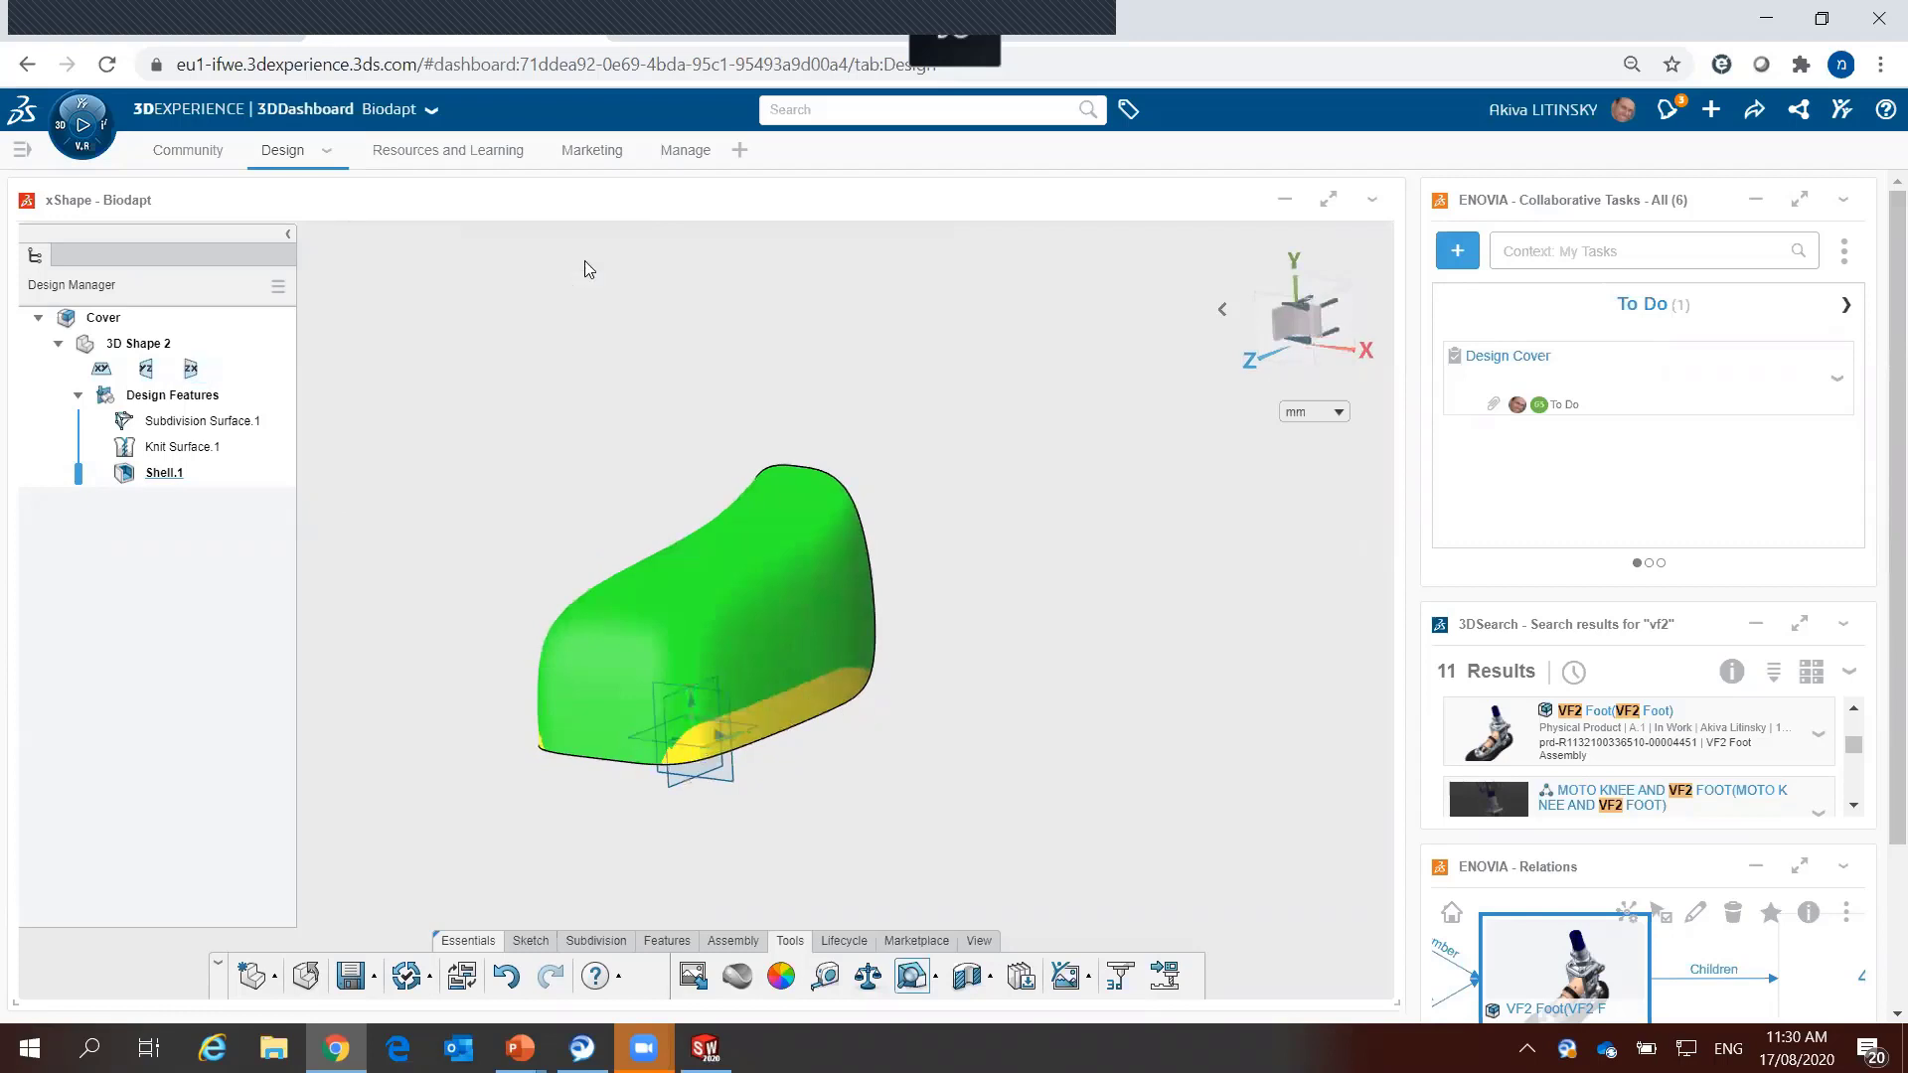
pyautogui.moveTo(668, 674)
pyautogui.mouseDown(button='middle')
pyautogui.moveTo(686, 525)
pyautogui.moveTo(660, 755)
pyautogui.mouseUp(button='middle')
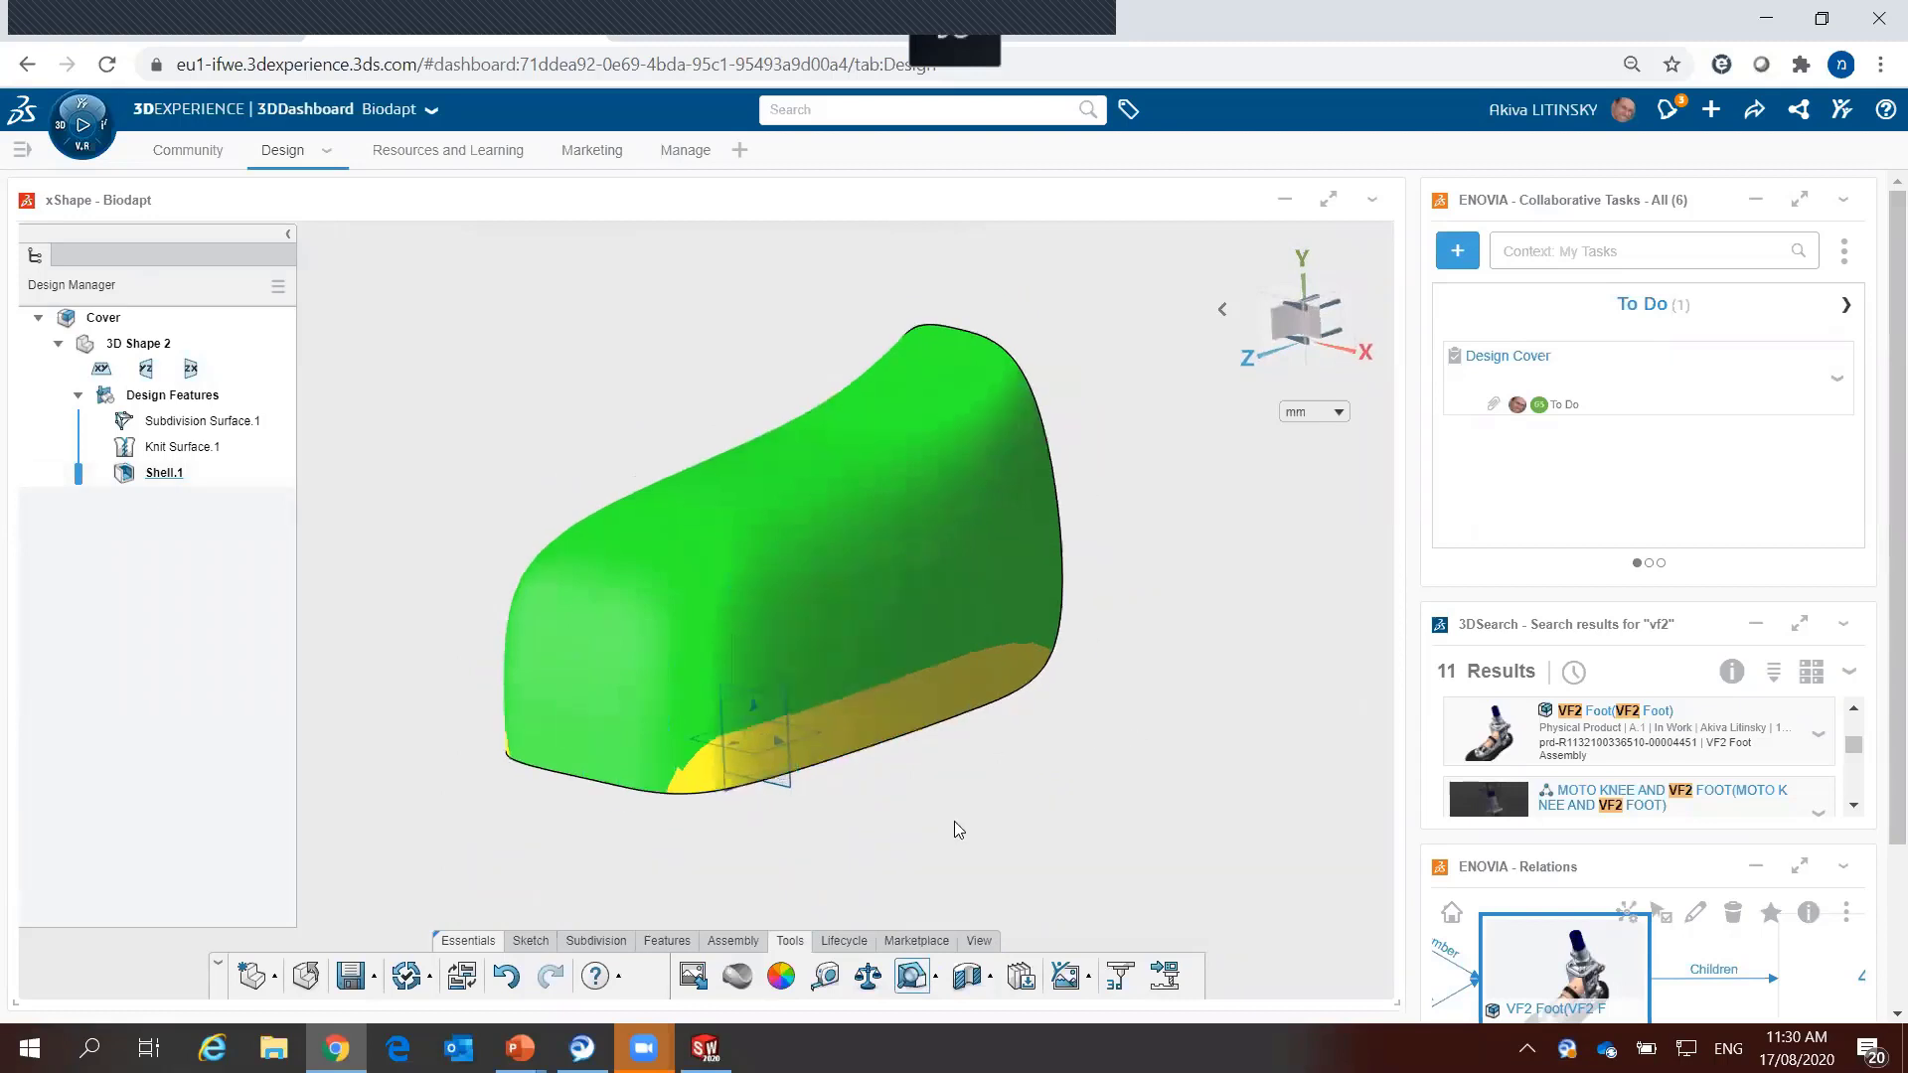
pyautogui.moveTo(954, 821)
pyautogui.mouseDown(button='middle')
pyautogui.moveTo(985, 792)
pyautogui.moveTo(905, 795)
pyautogui.mouseUp(button='middle')
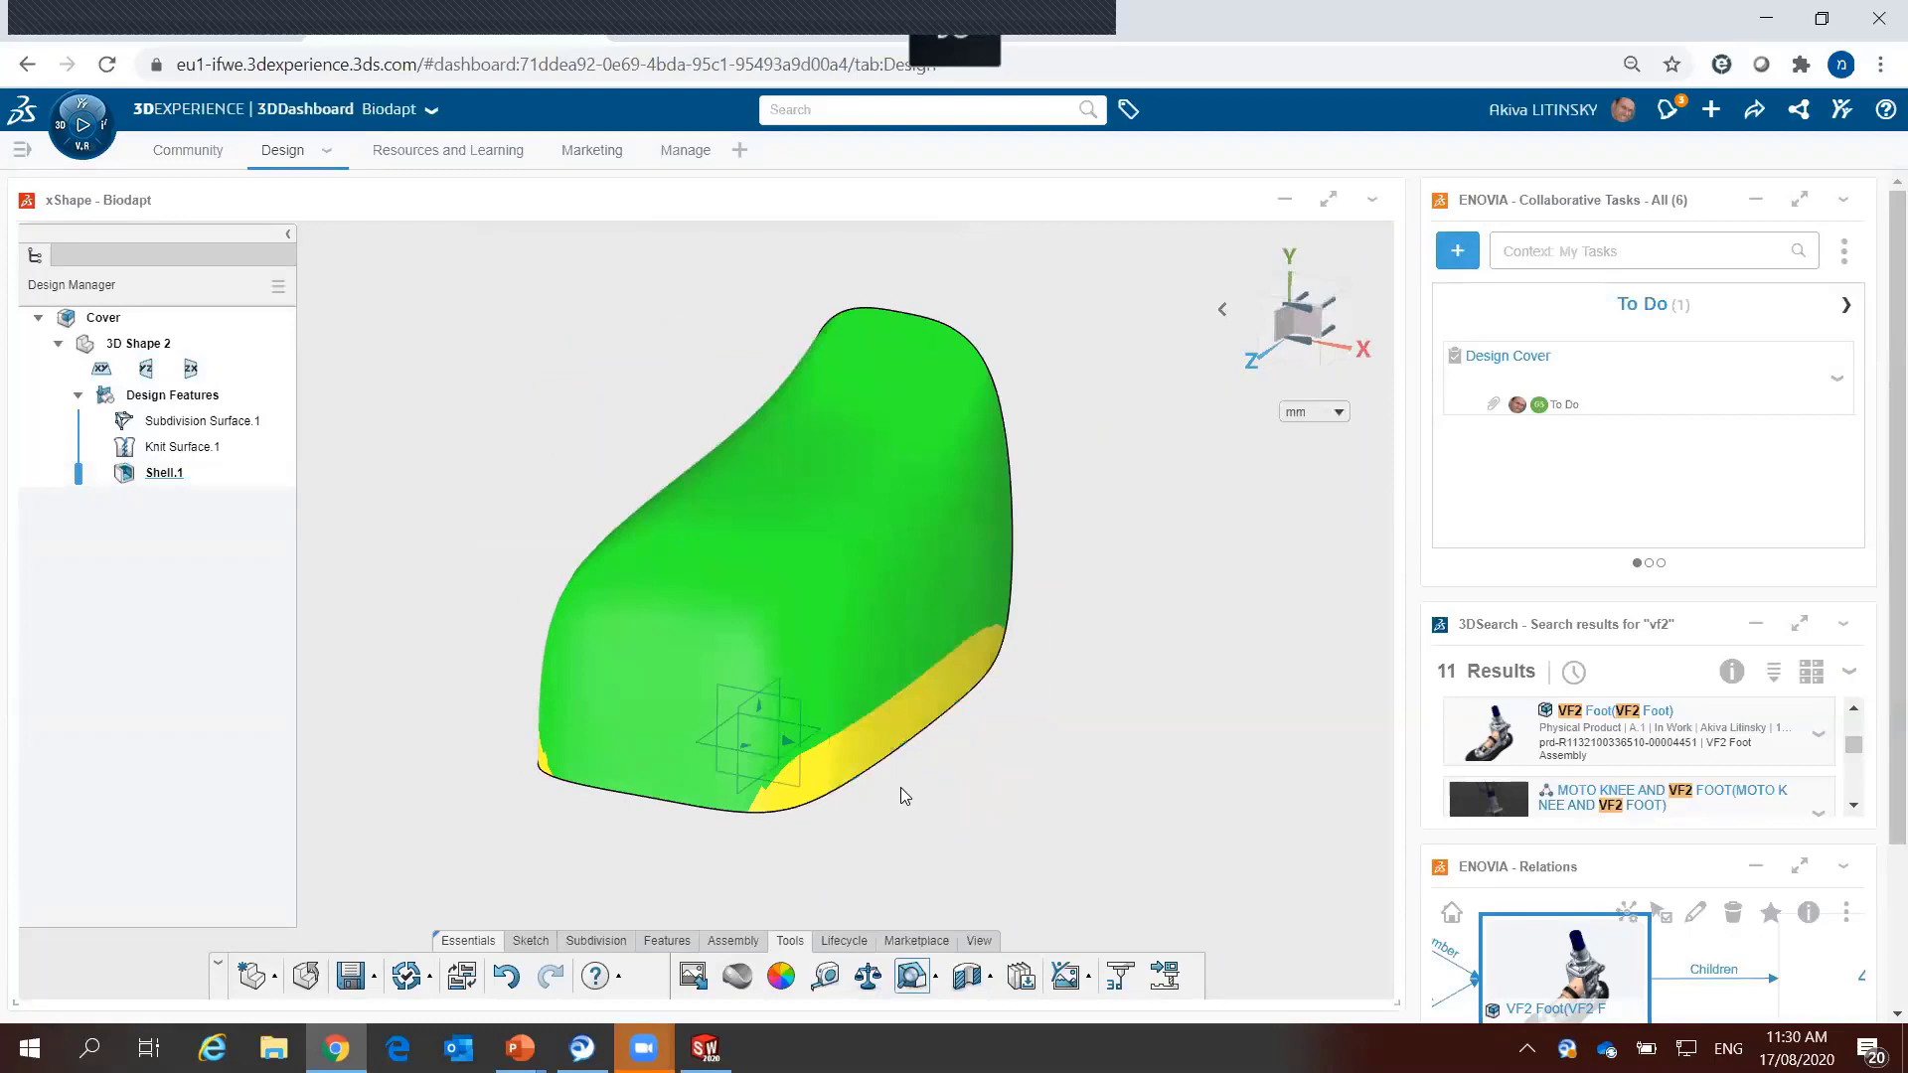
pyautogui.moveTo(984, 804); pyautogui.dragTo(908, 807, button='middle')
# Step: Open Shell.1 for editing and close it unchanged, then check Subdivision Surface.1
pyautogui.click(846, 582)
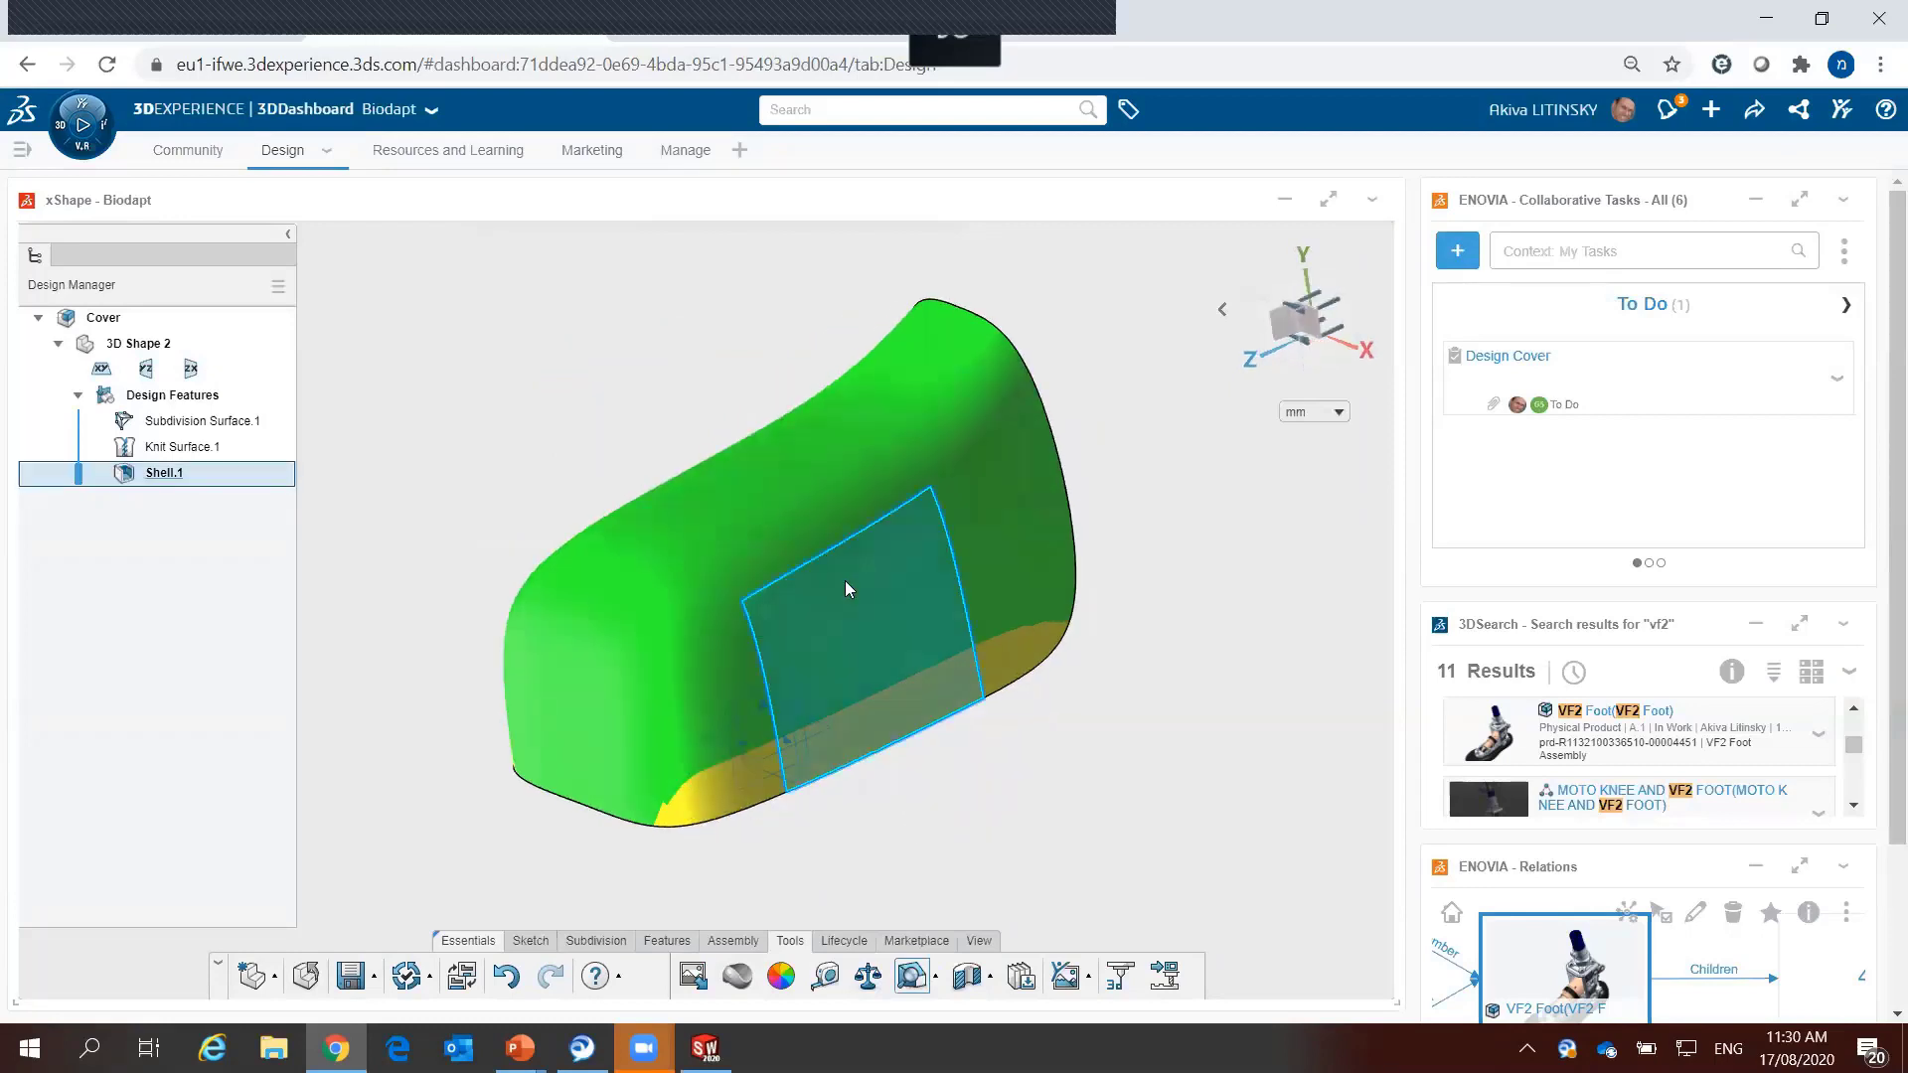
pyautogui.doubleClick(845, 581)
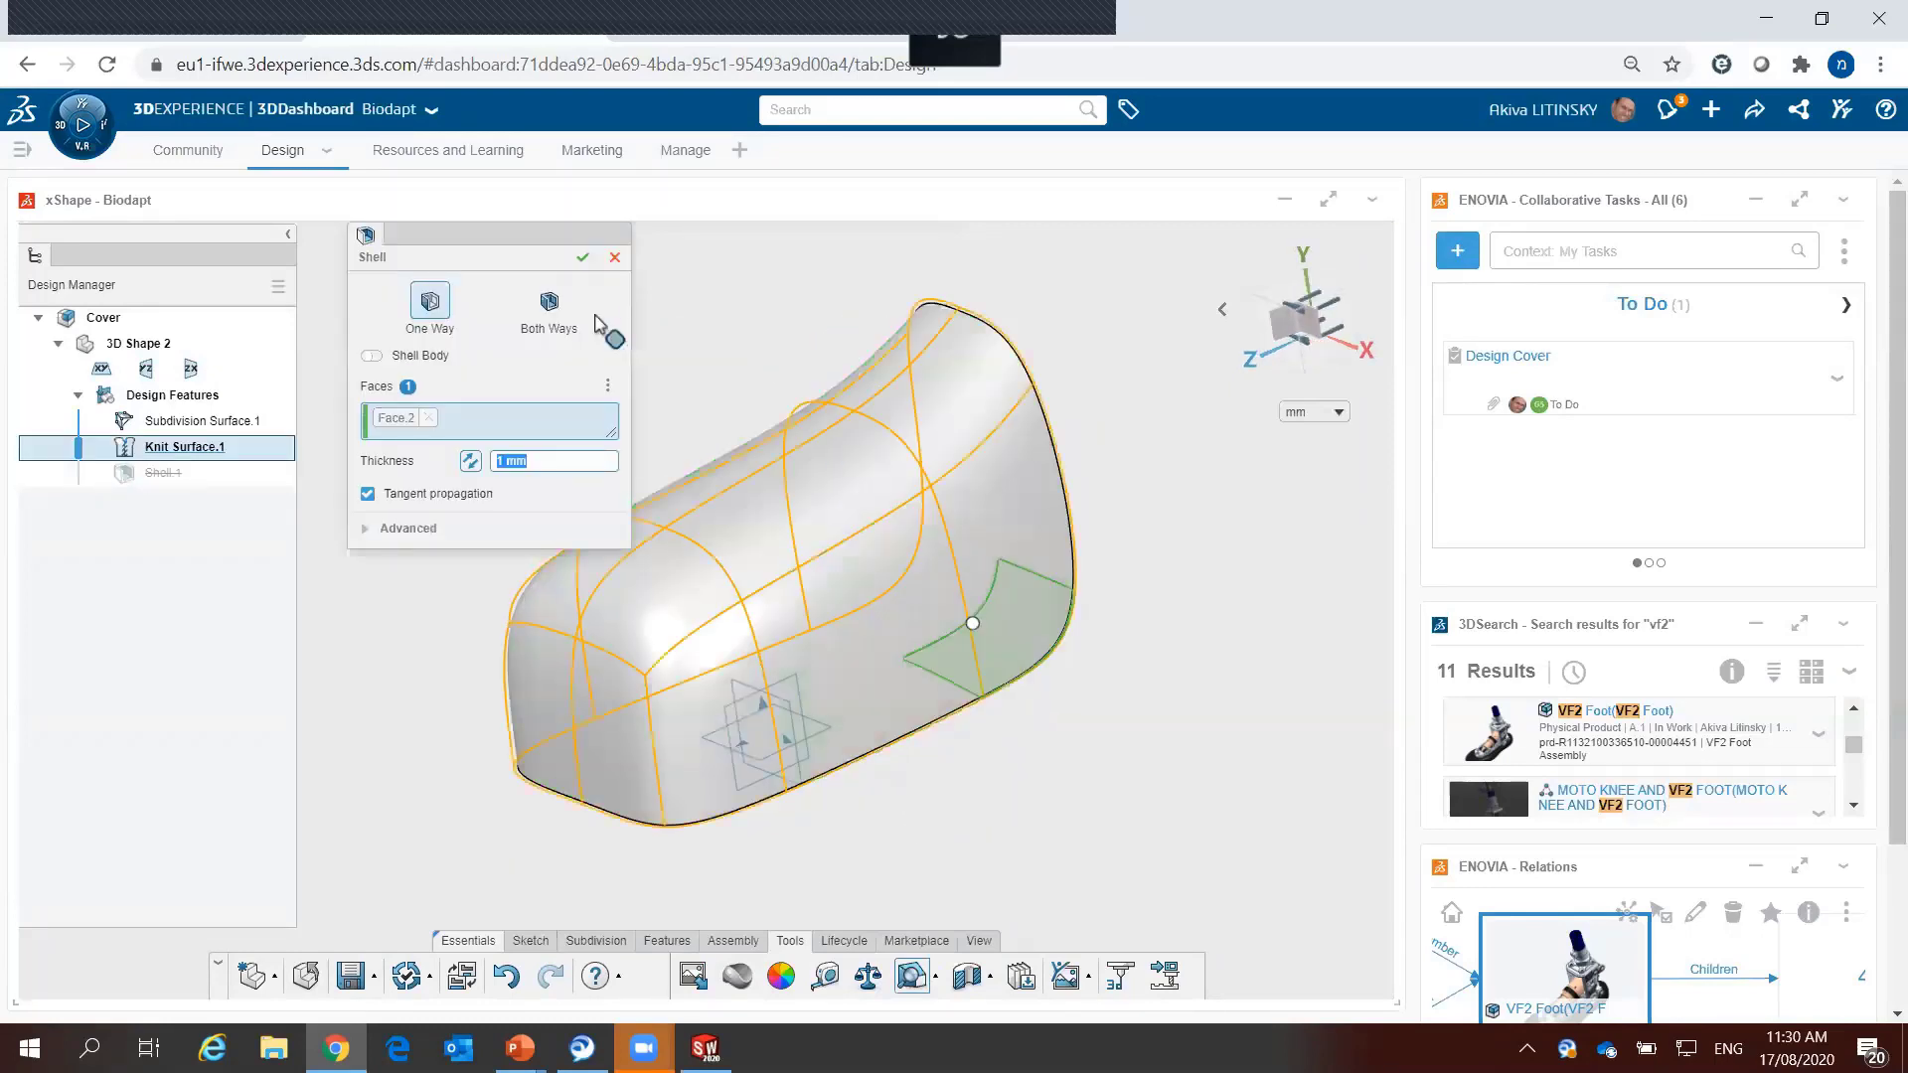
pyautogui.click(615, 260)
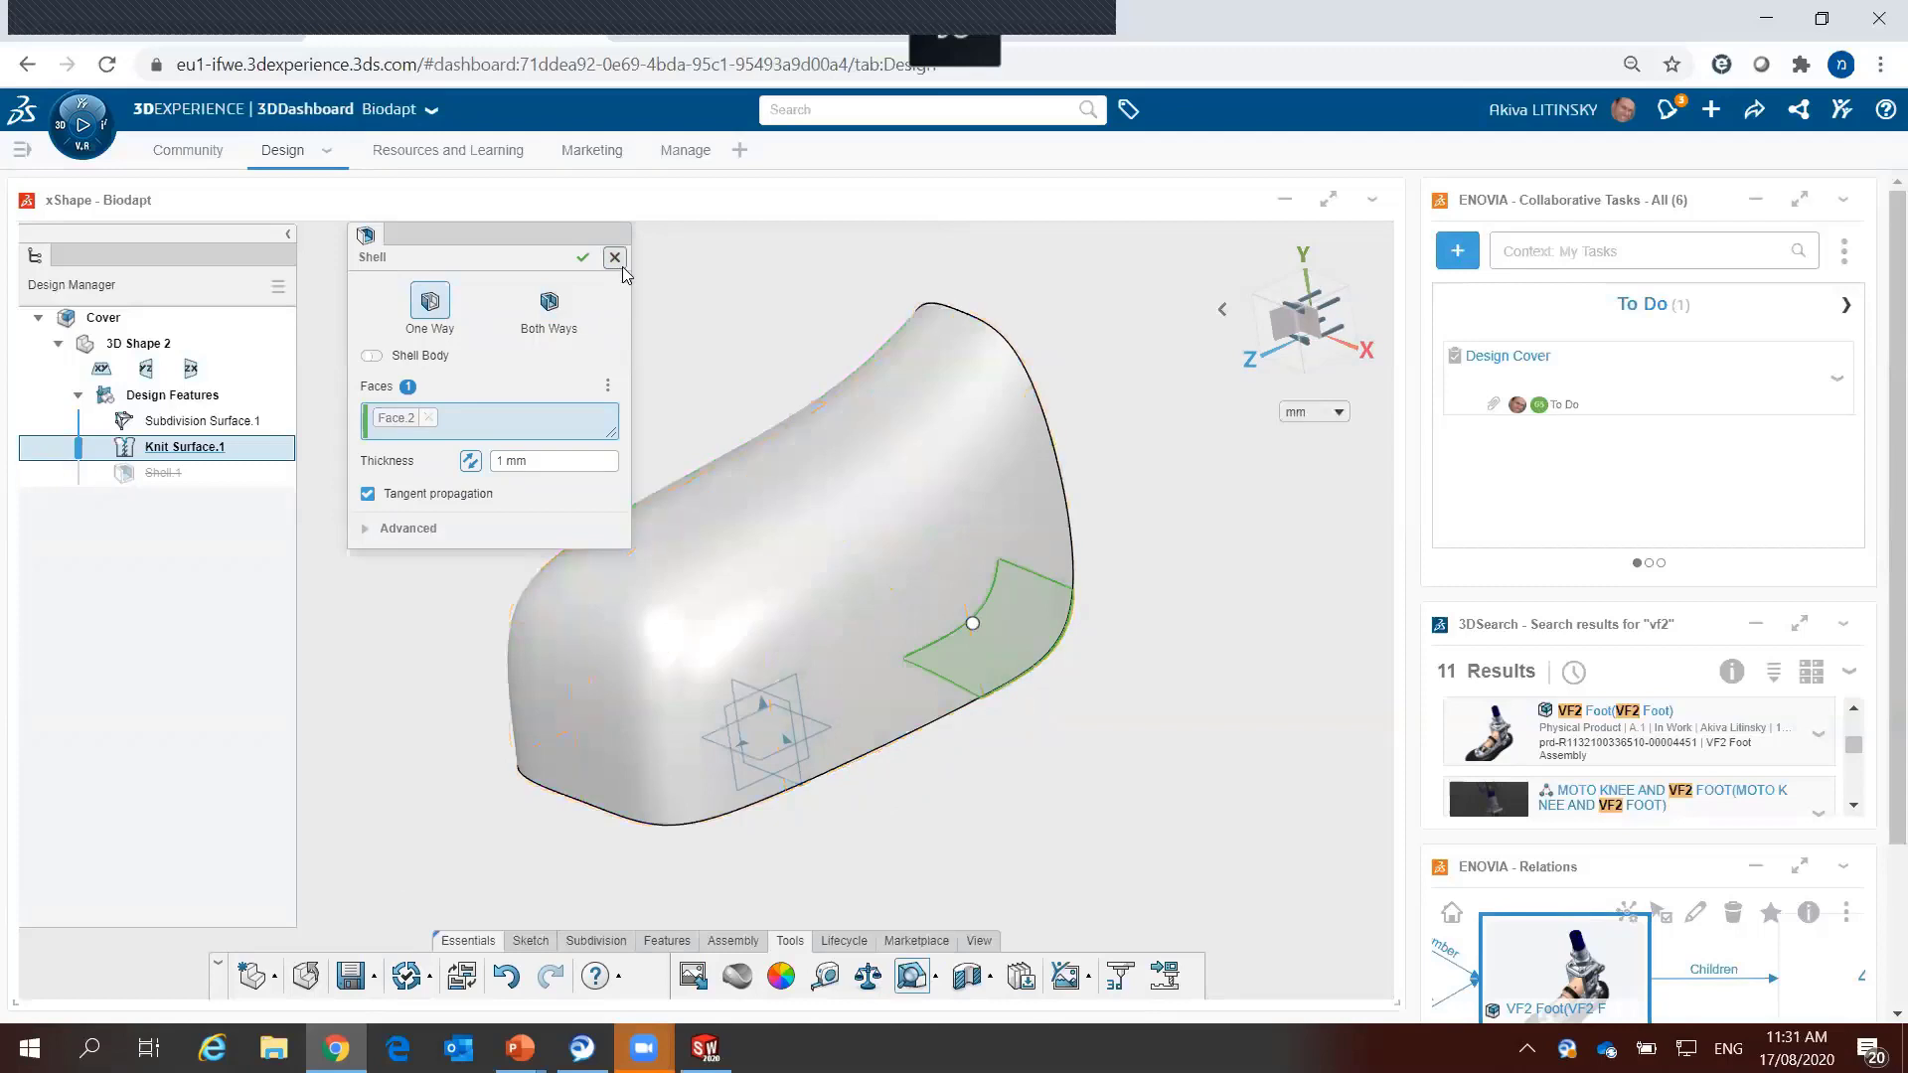
pyautogui.click(182, 423)
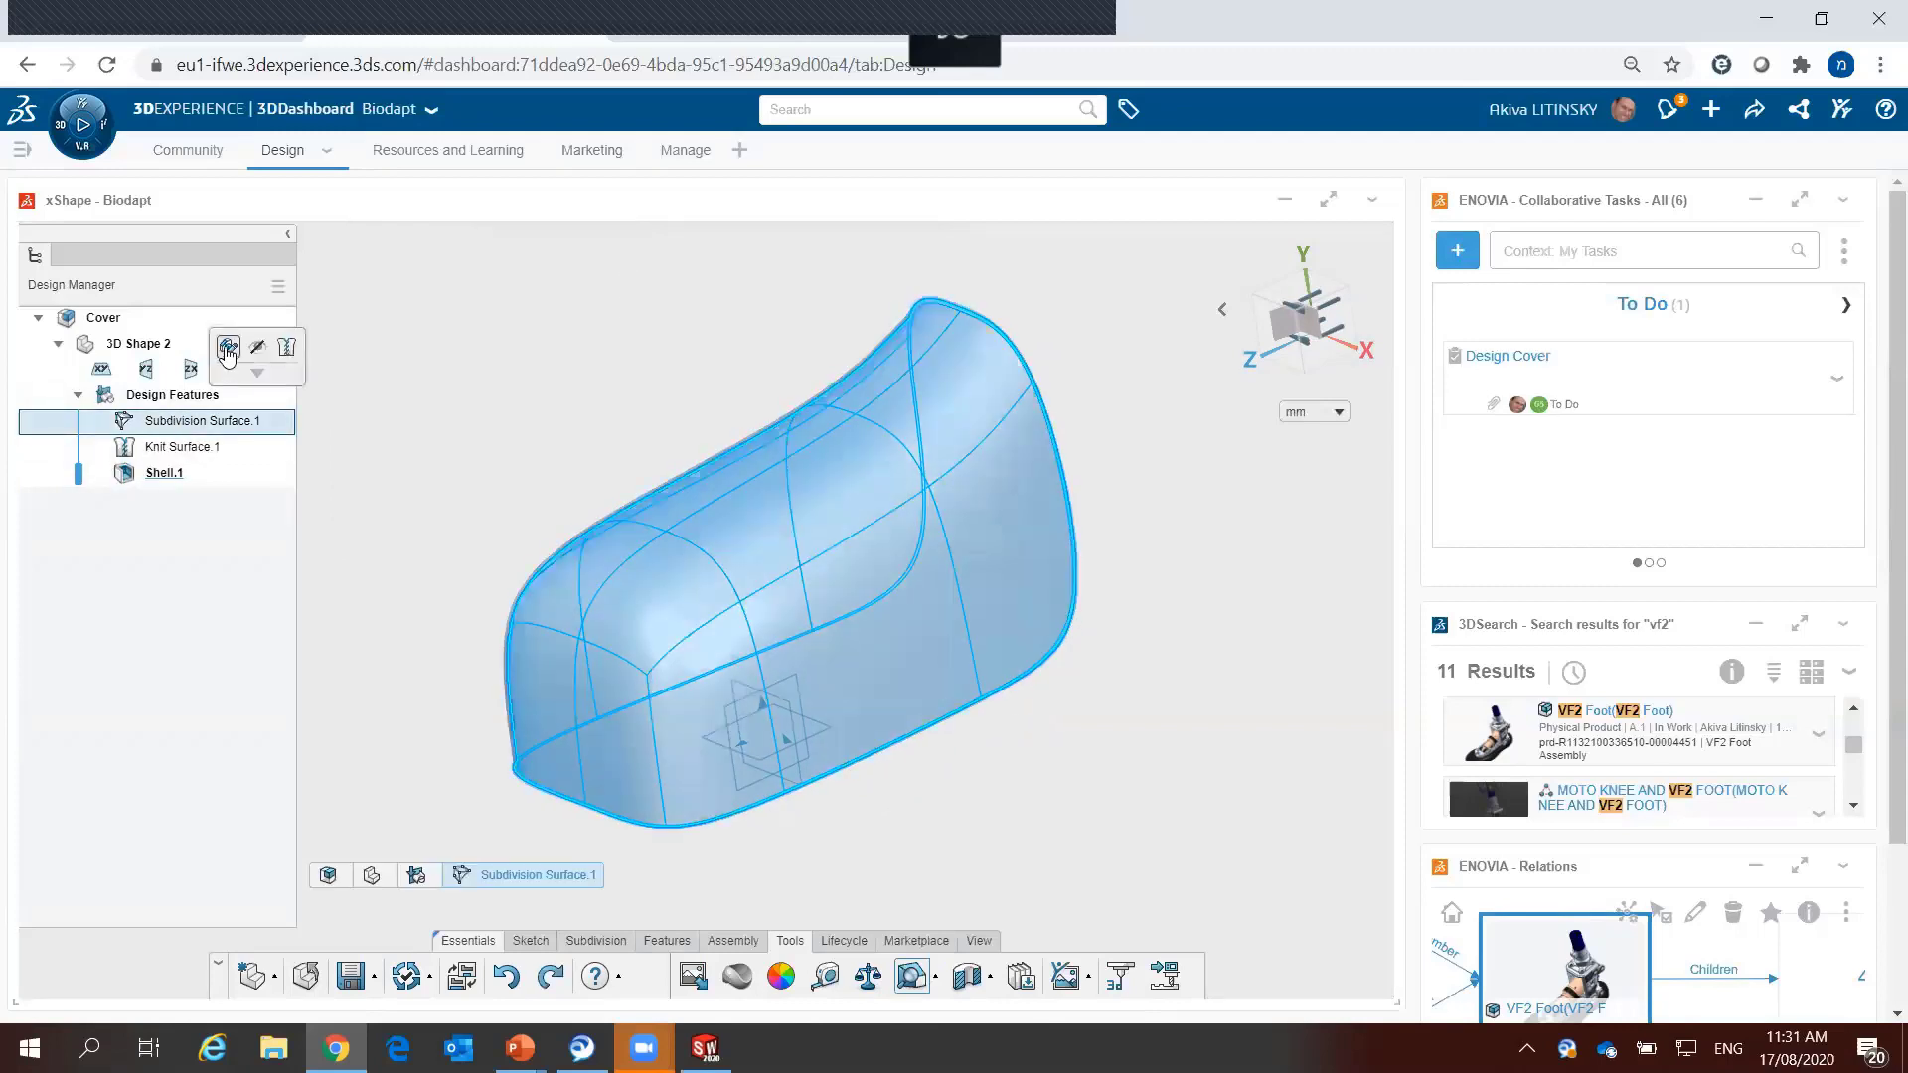
pyautogui.click(703, 392)
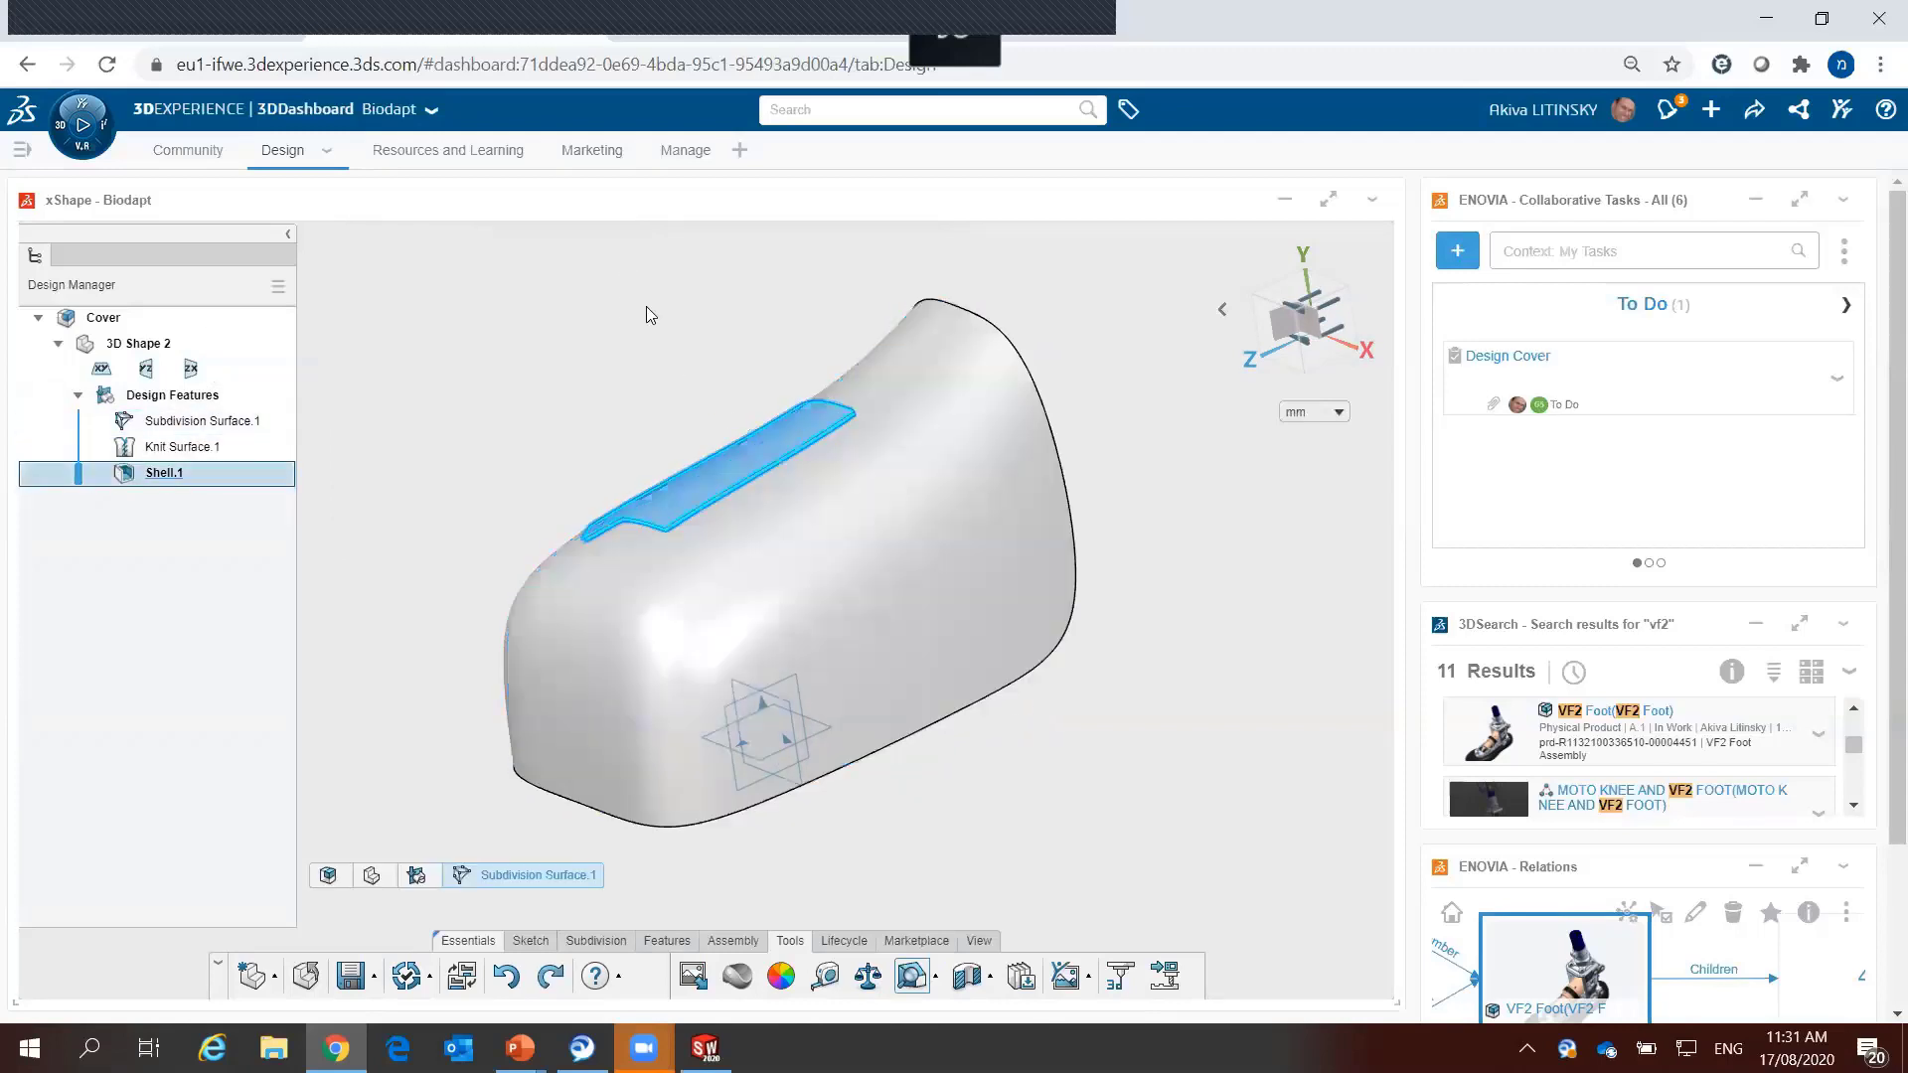
# Step: Run a new draft analysis with the zx plane as pull direction
pyautogui.click(912, 979)
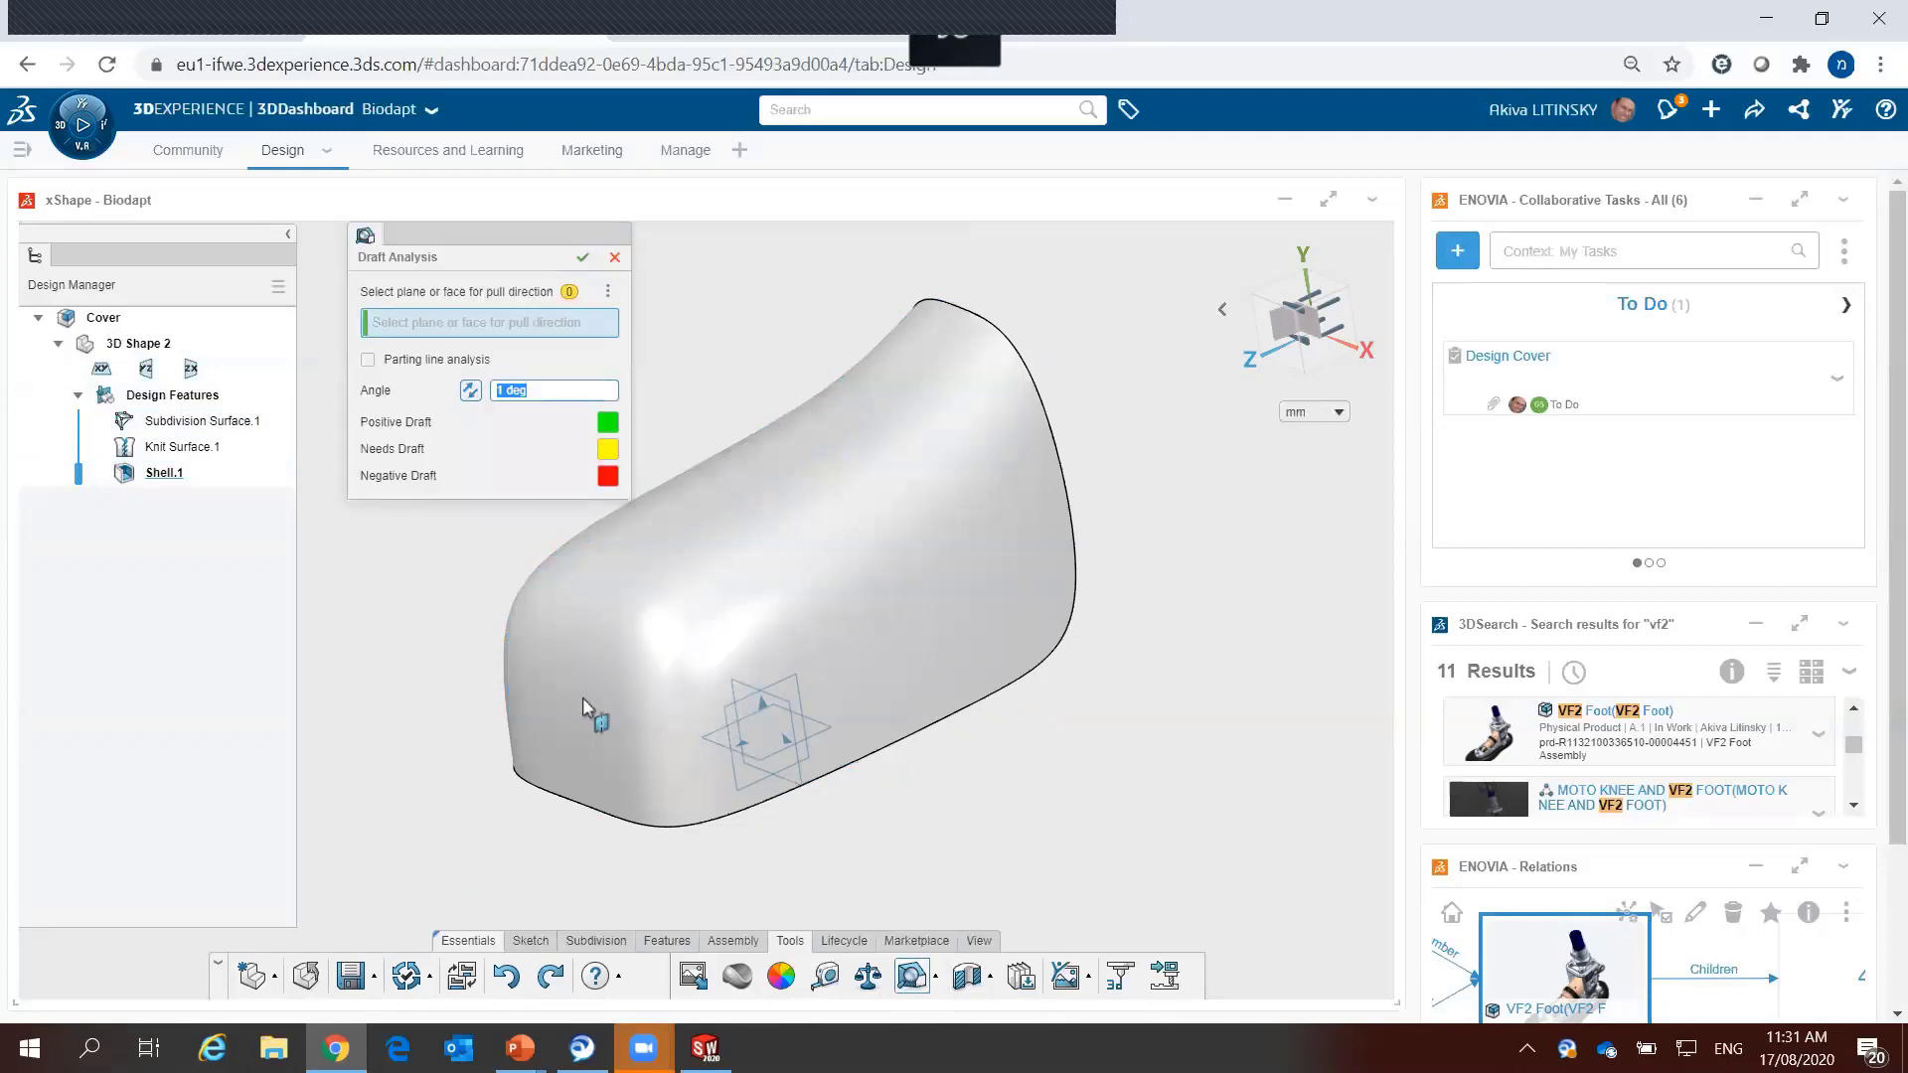
pyautogui.click(793, 747)
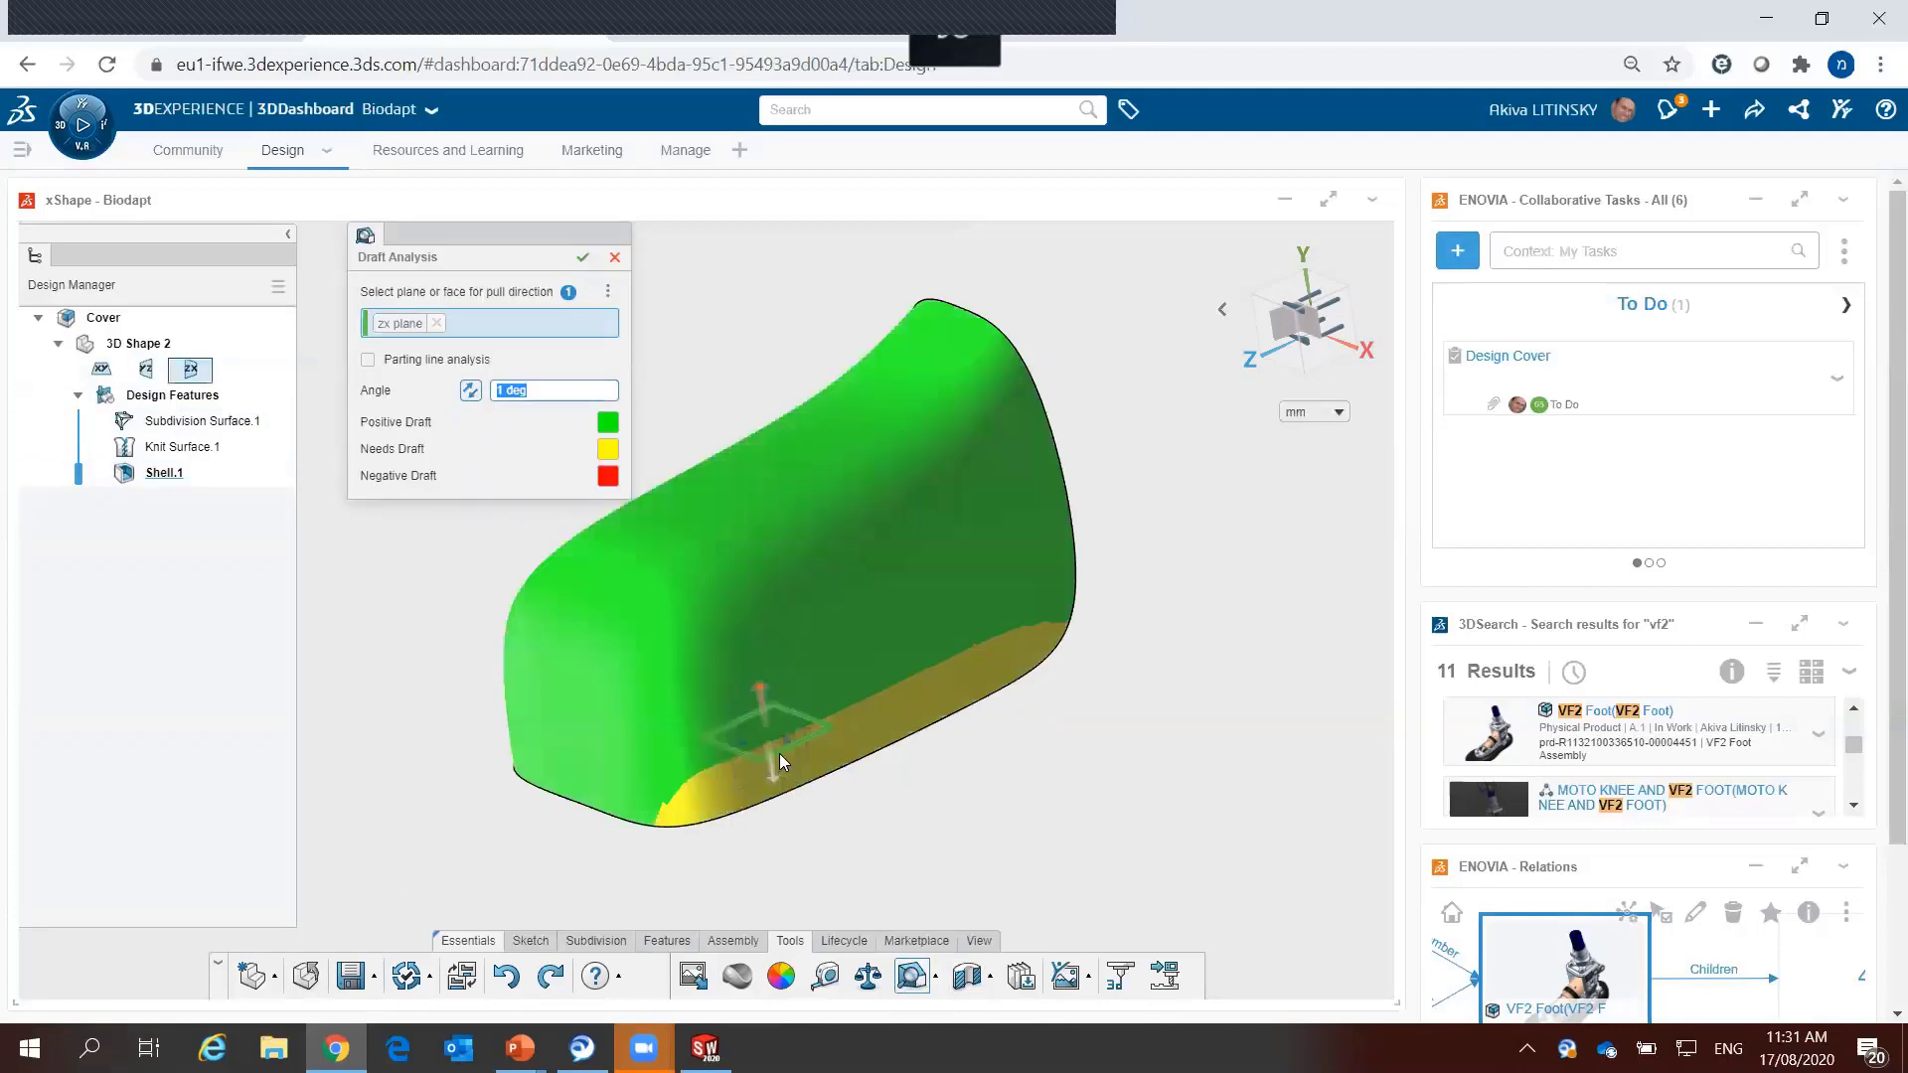
pyautogui.click(582, 256)
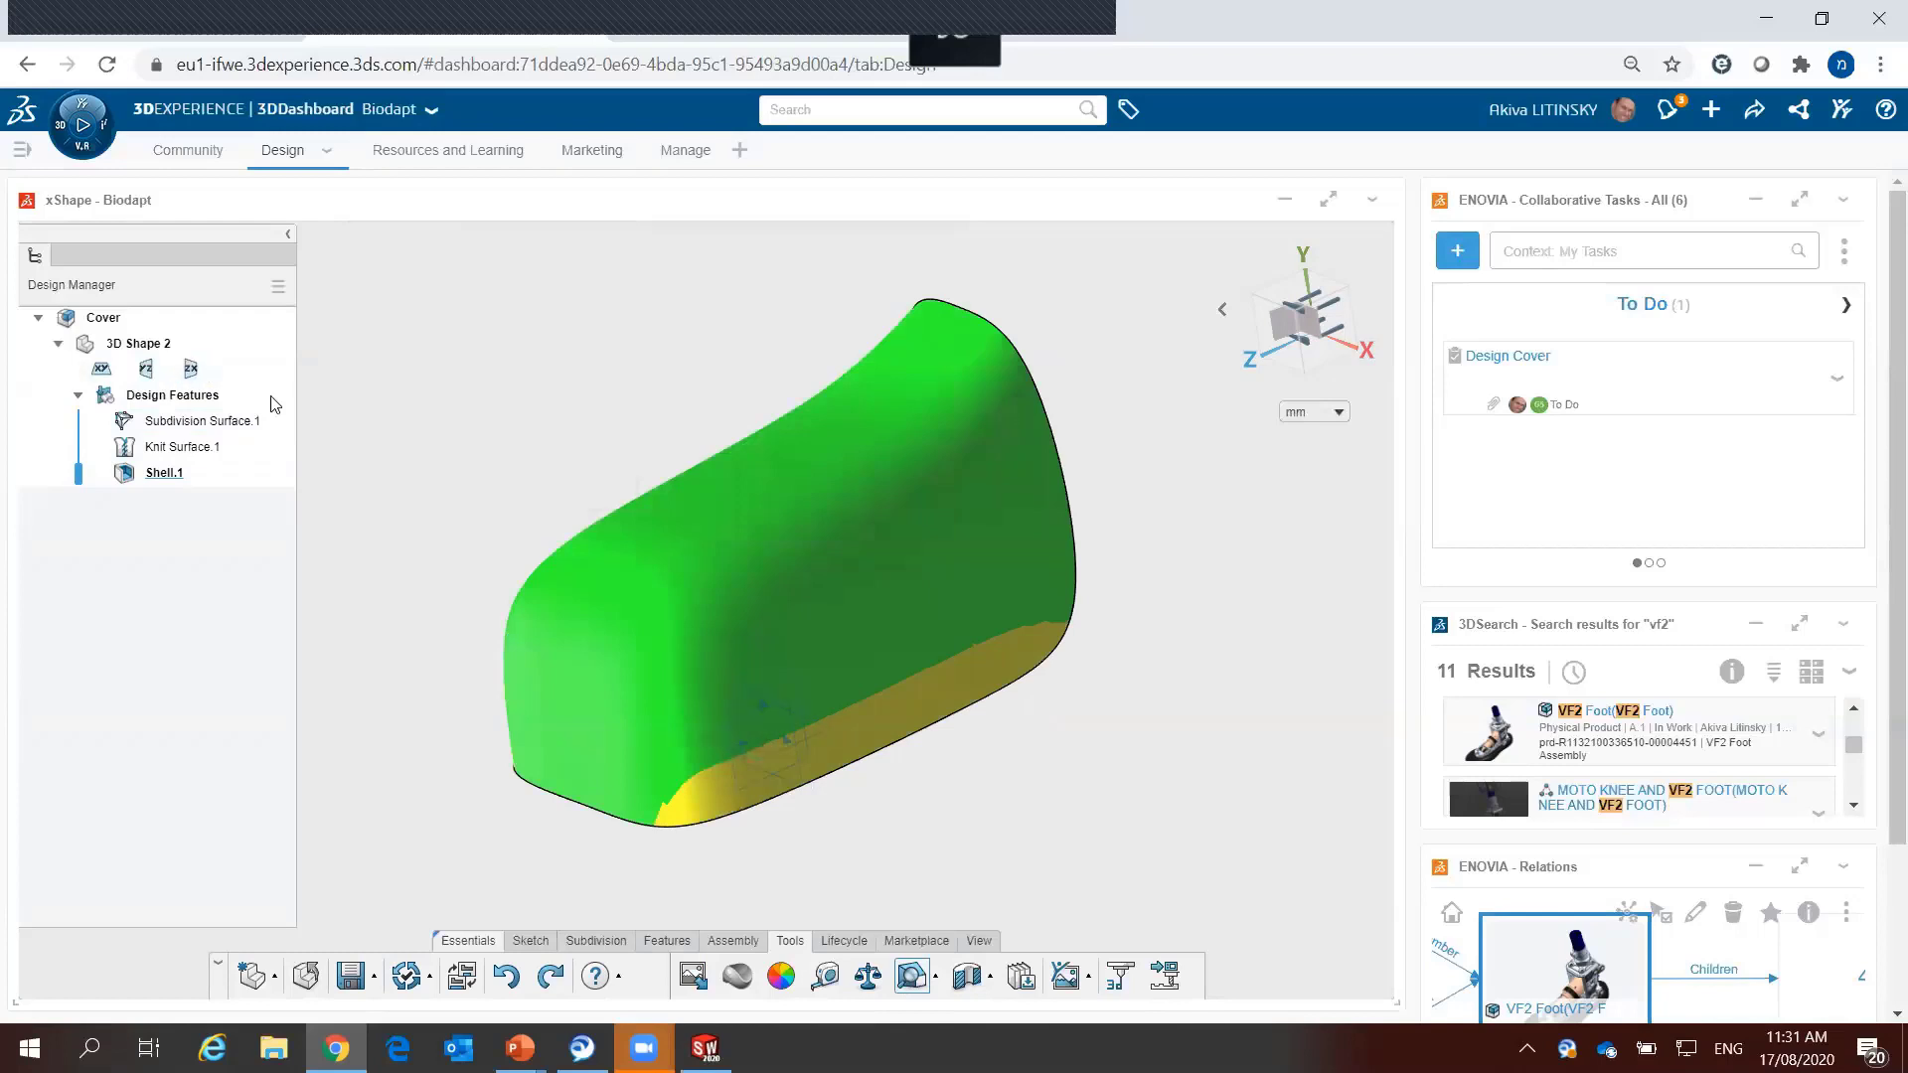
pyautogui.click(181, 420)
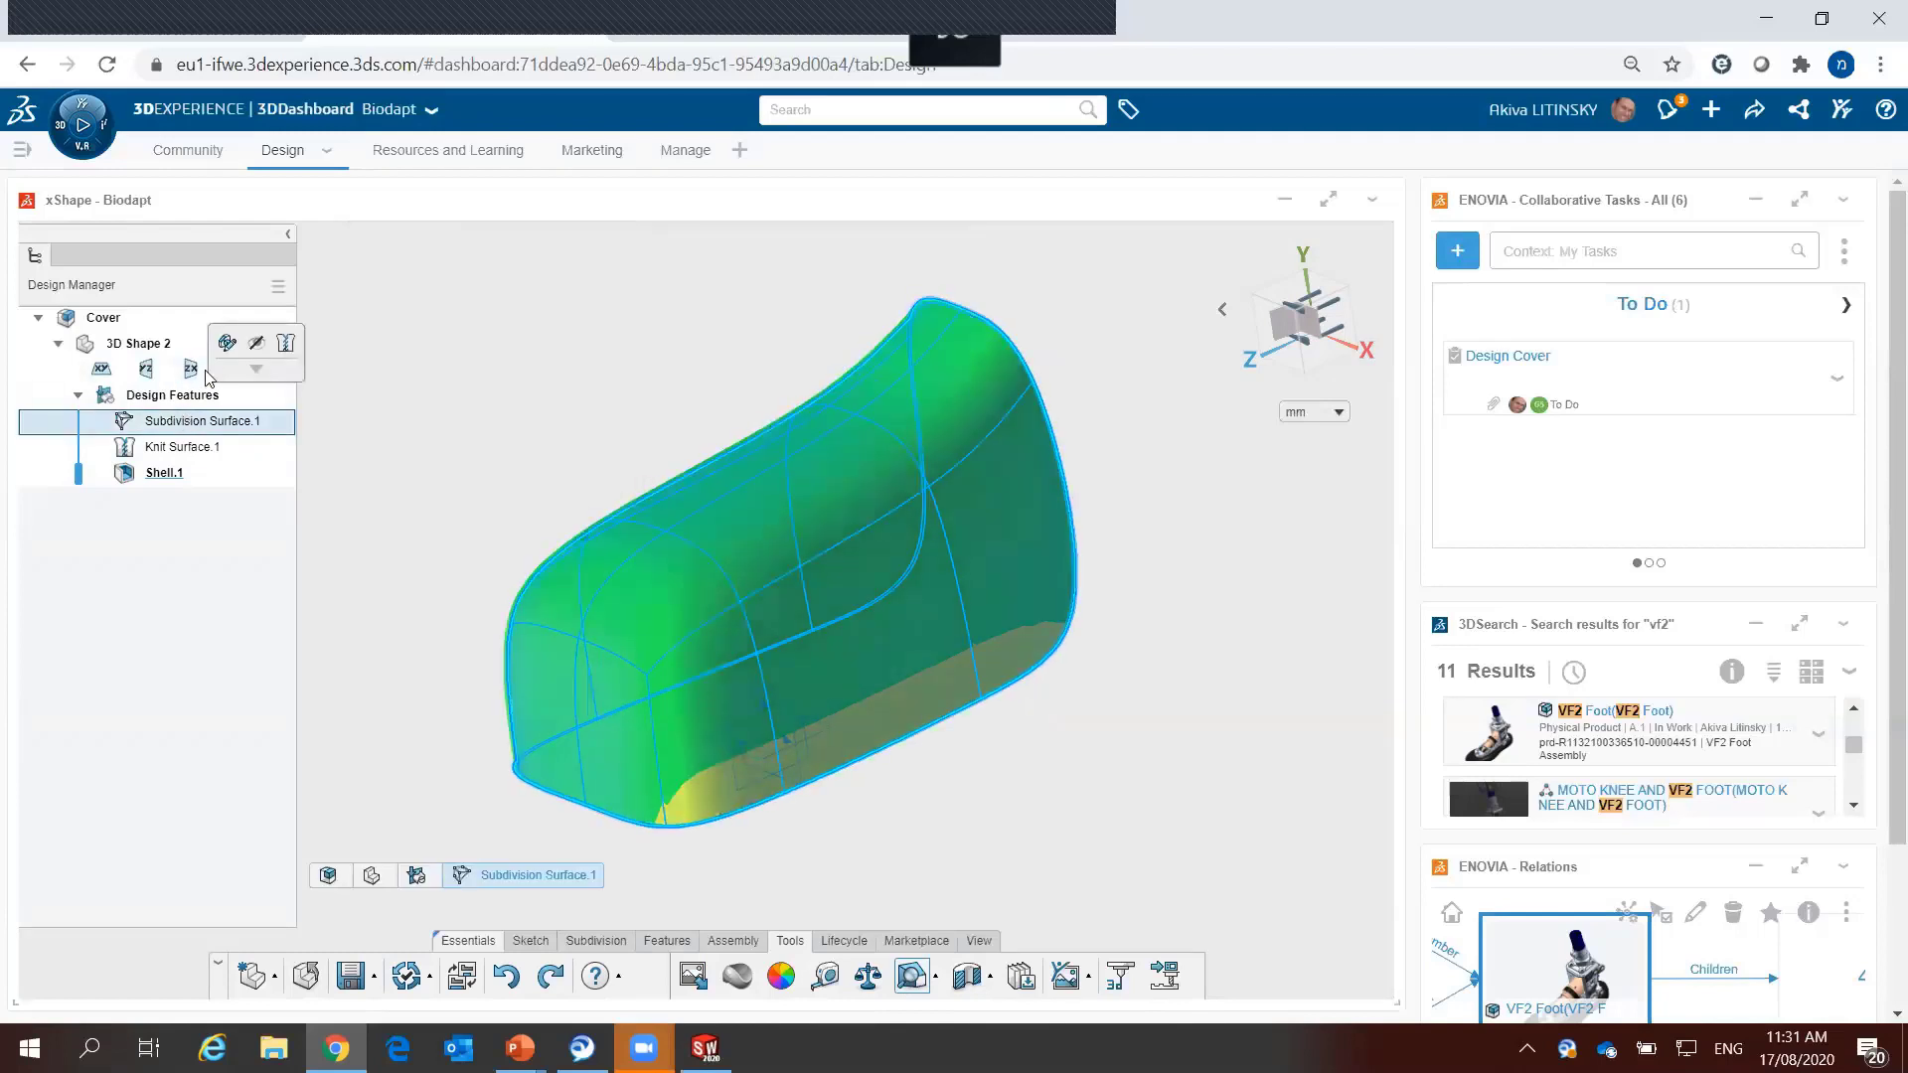
# Step: Edit Subdivision Surface.1, pulling a top edge and a side diagonal edge outward
pyautogui.click(227, 343)
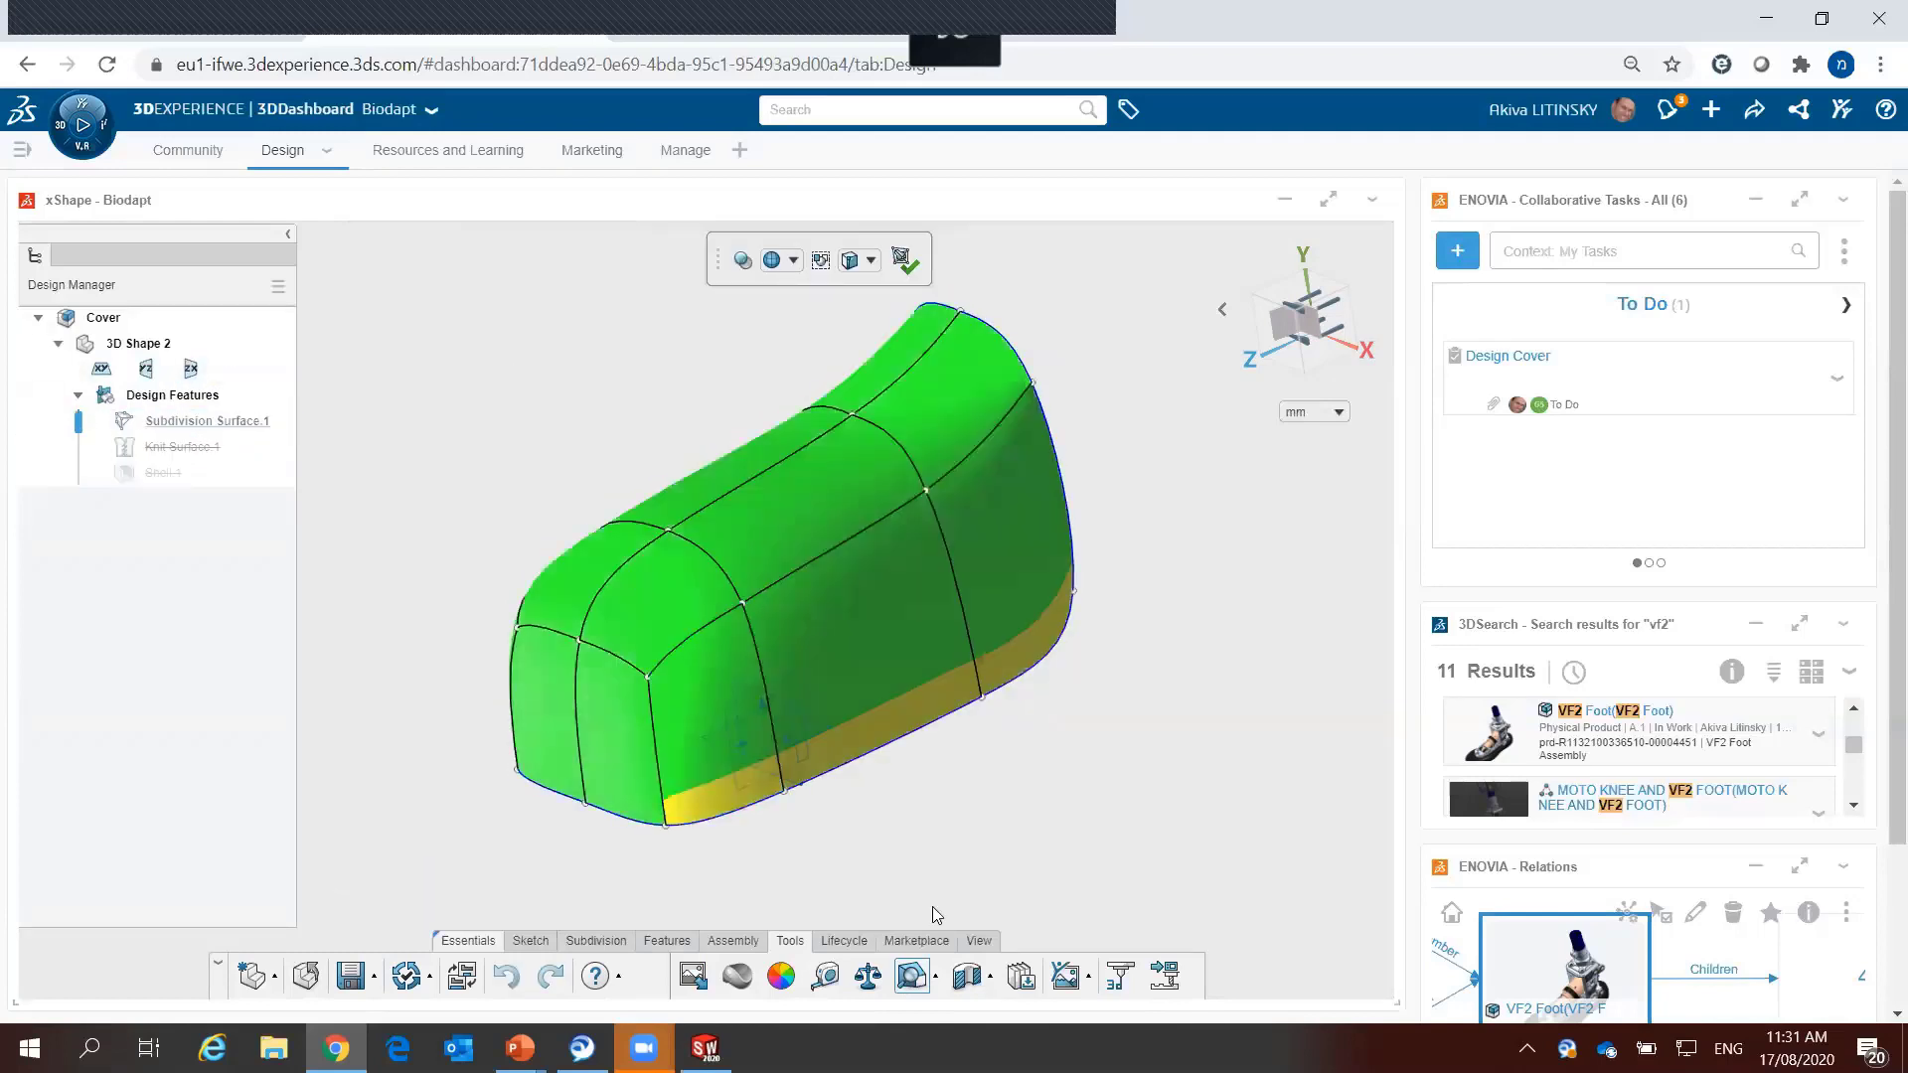
pyautogui.moveTo(940, 835)
pyautogui.mouseDown(button='middle')
pyautogui.moveTo(994, 785)
pyautogui.moveTo(1047, 792)
pyautogui.moveTo(975, 814)
pyautogui.moveTo(1057, 818)
pyautogui.moveTo(997, 771)
pyautogui.mouseUp(button='middle')
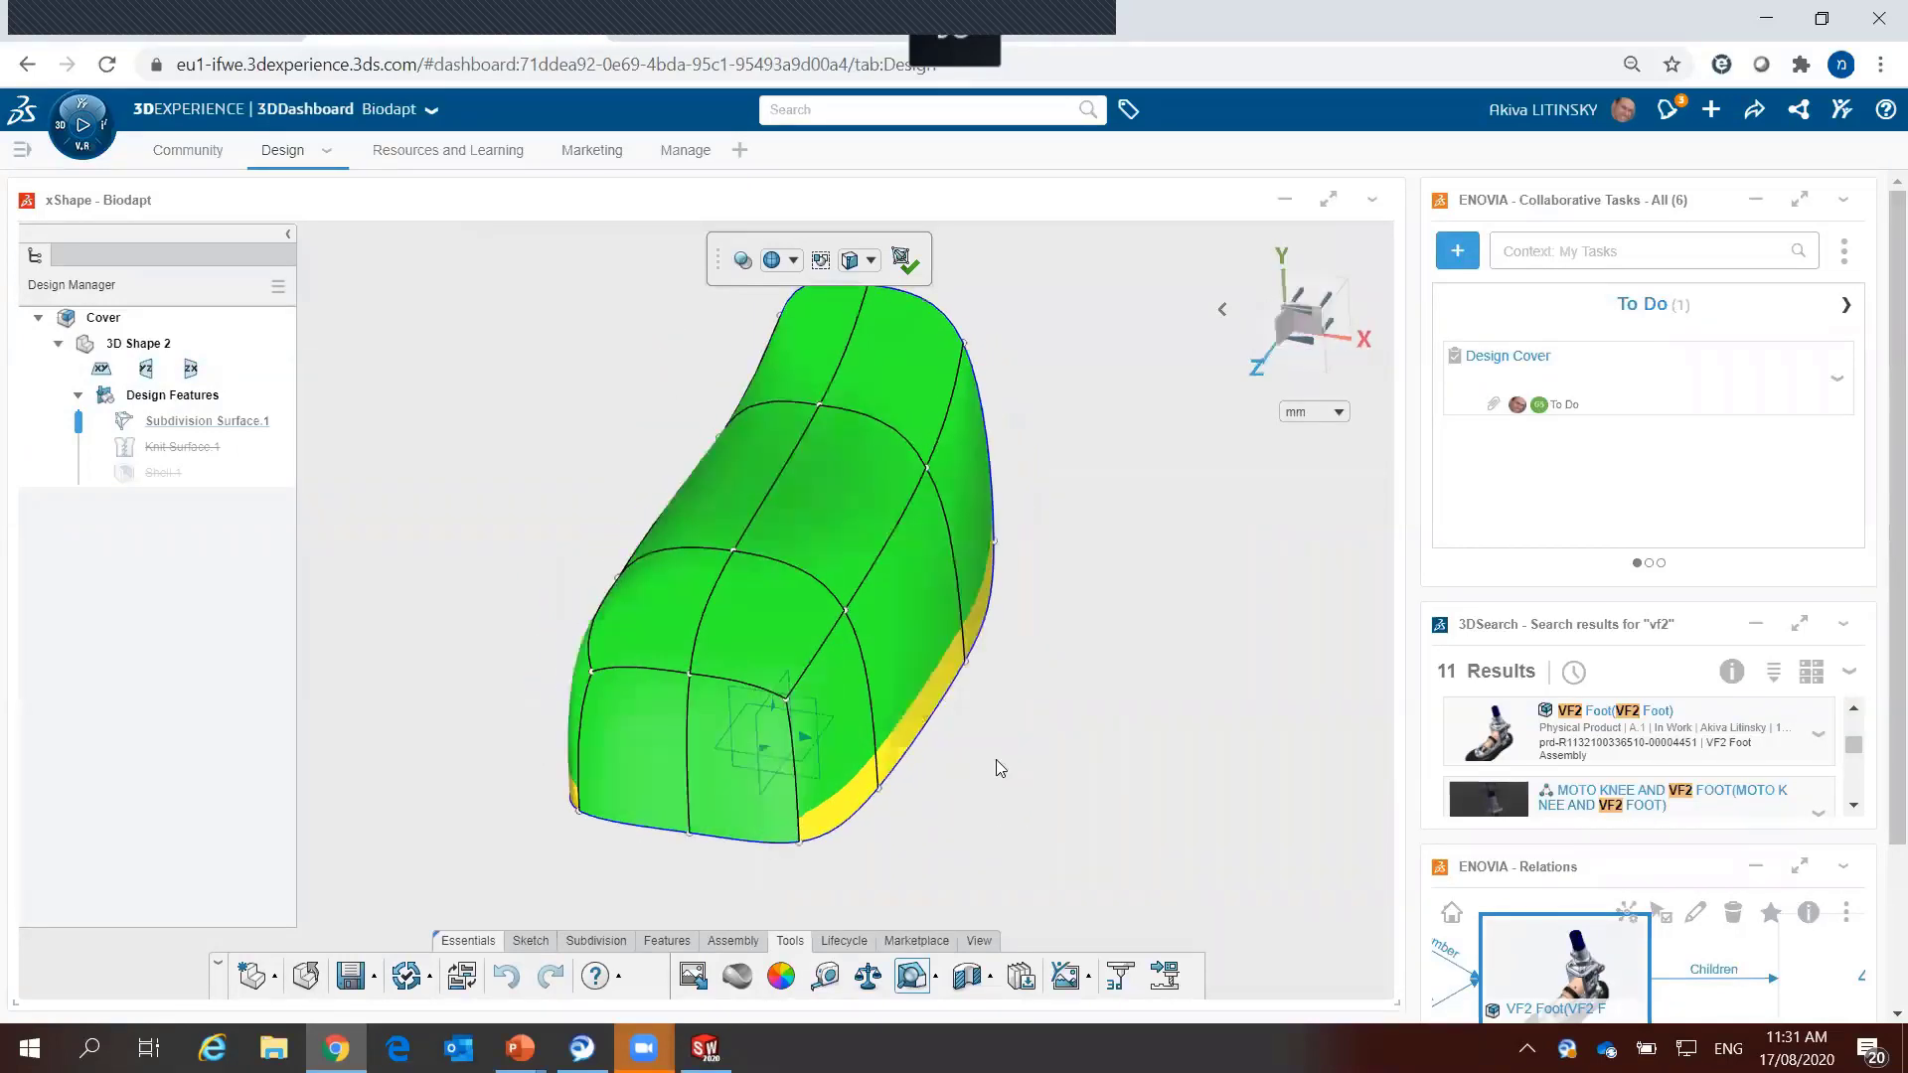
pyautogui.click(895, 527)
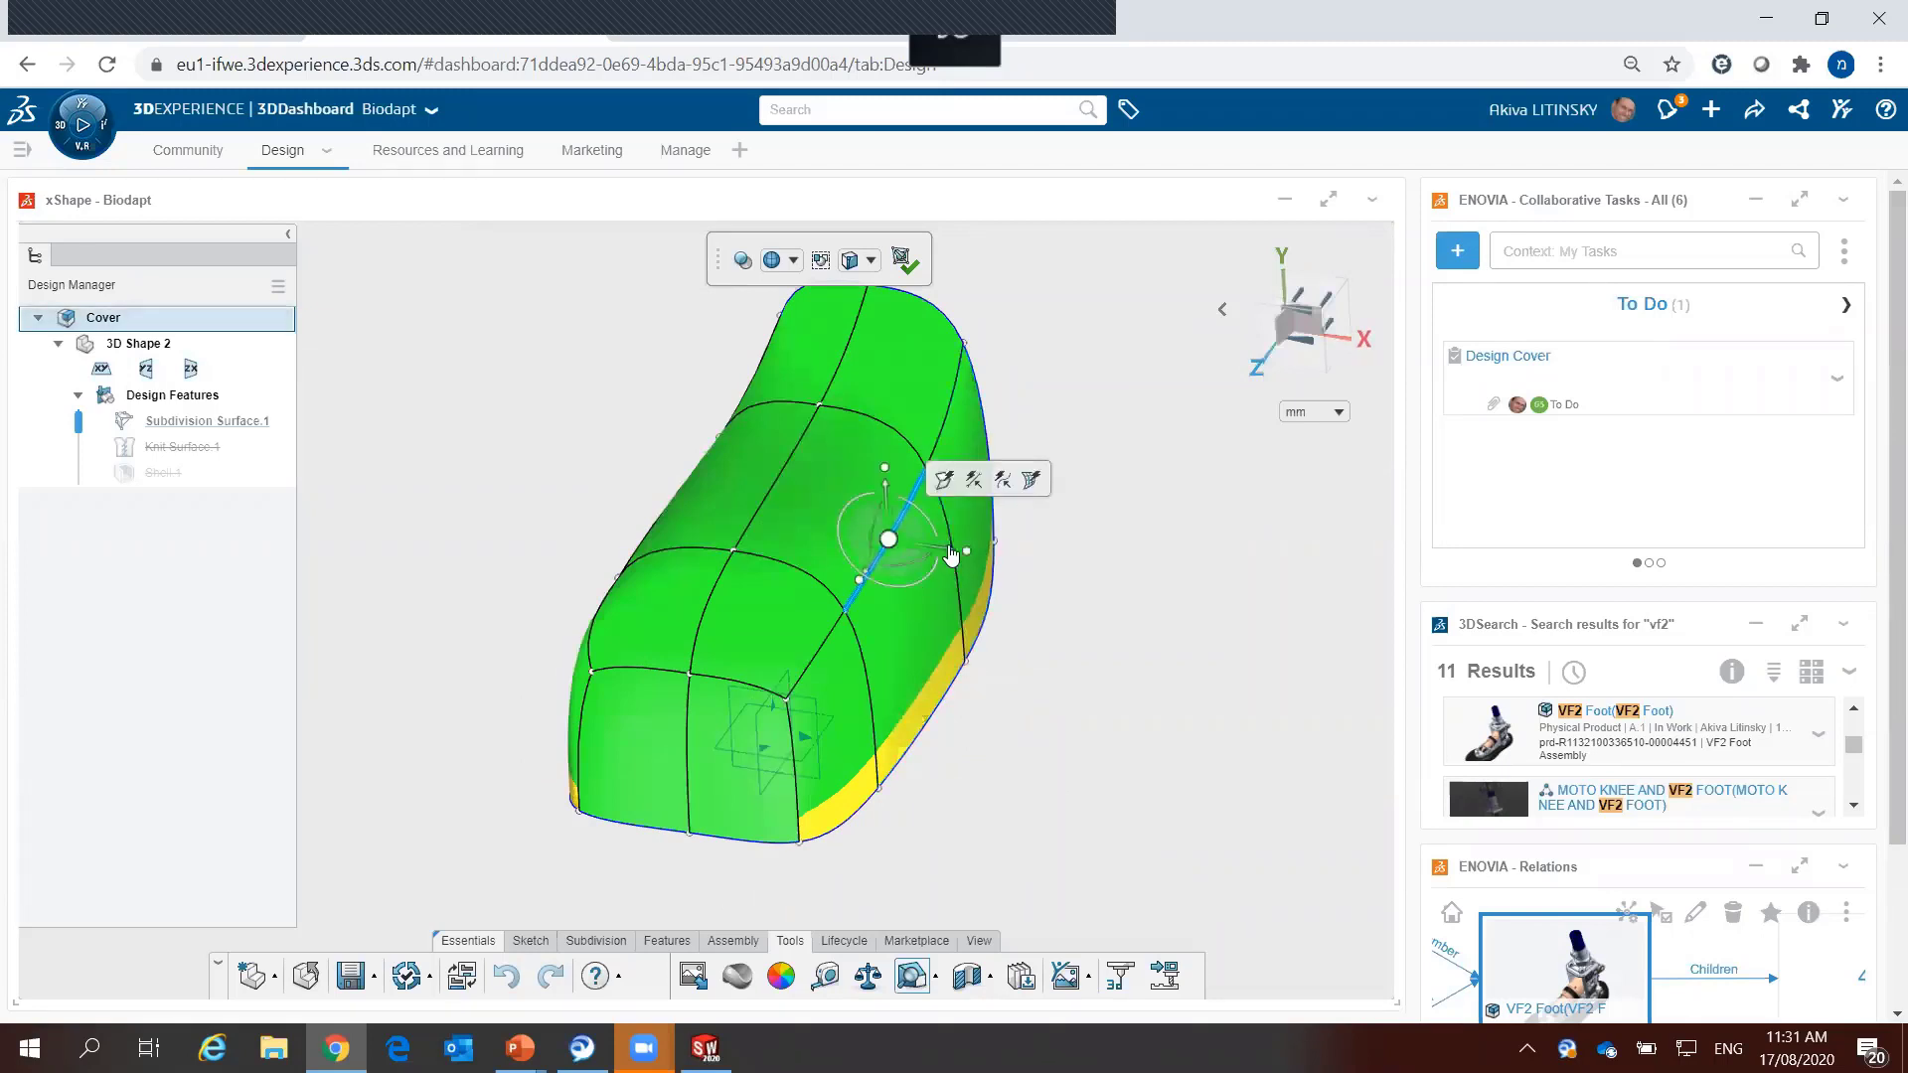
pyautogui.moveTo(951, 555); pyautogui.dragTo(939, 542)
pyautogui.moveTo(950, 785); pyautogui.dragTo(1116, 789, button='middle')
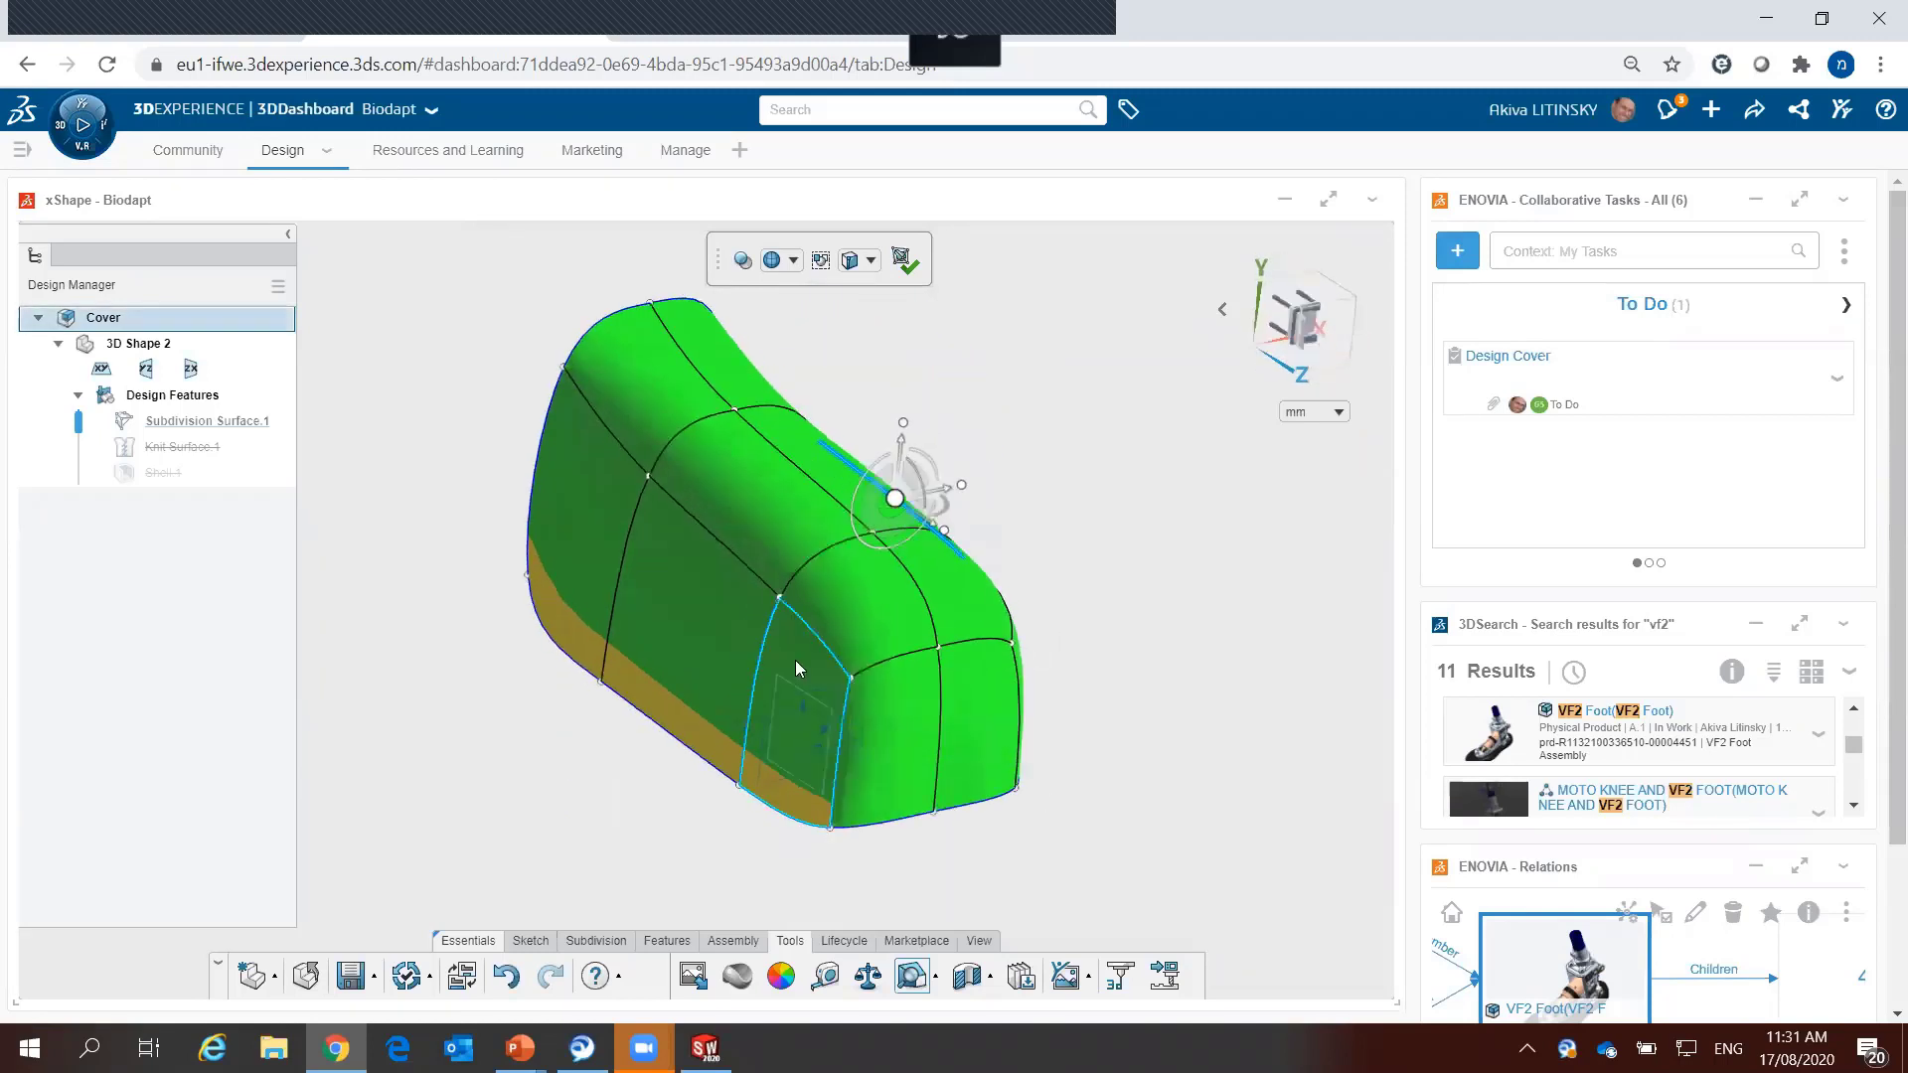
pyautogui.click(714, 537)
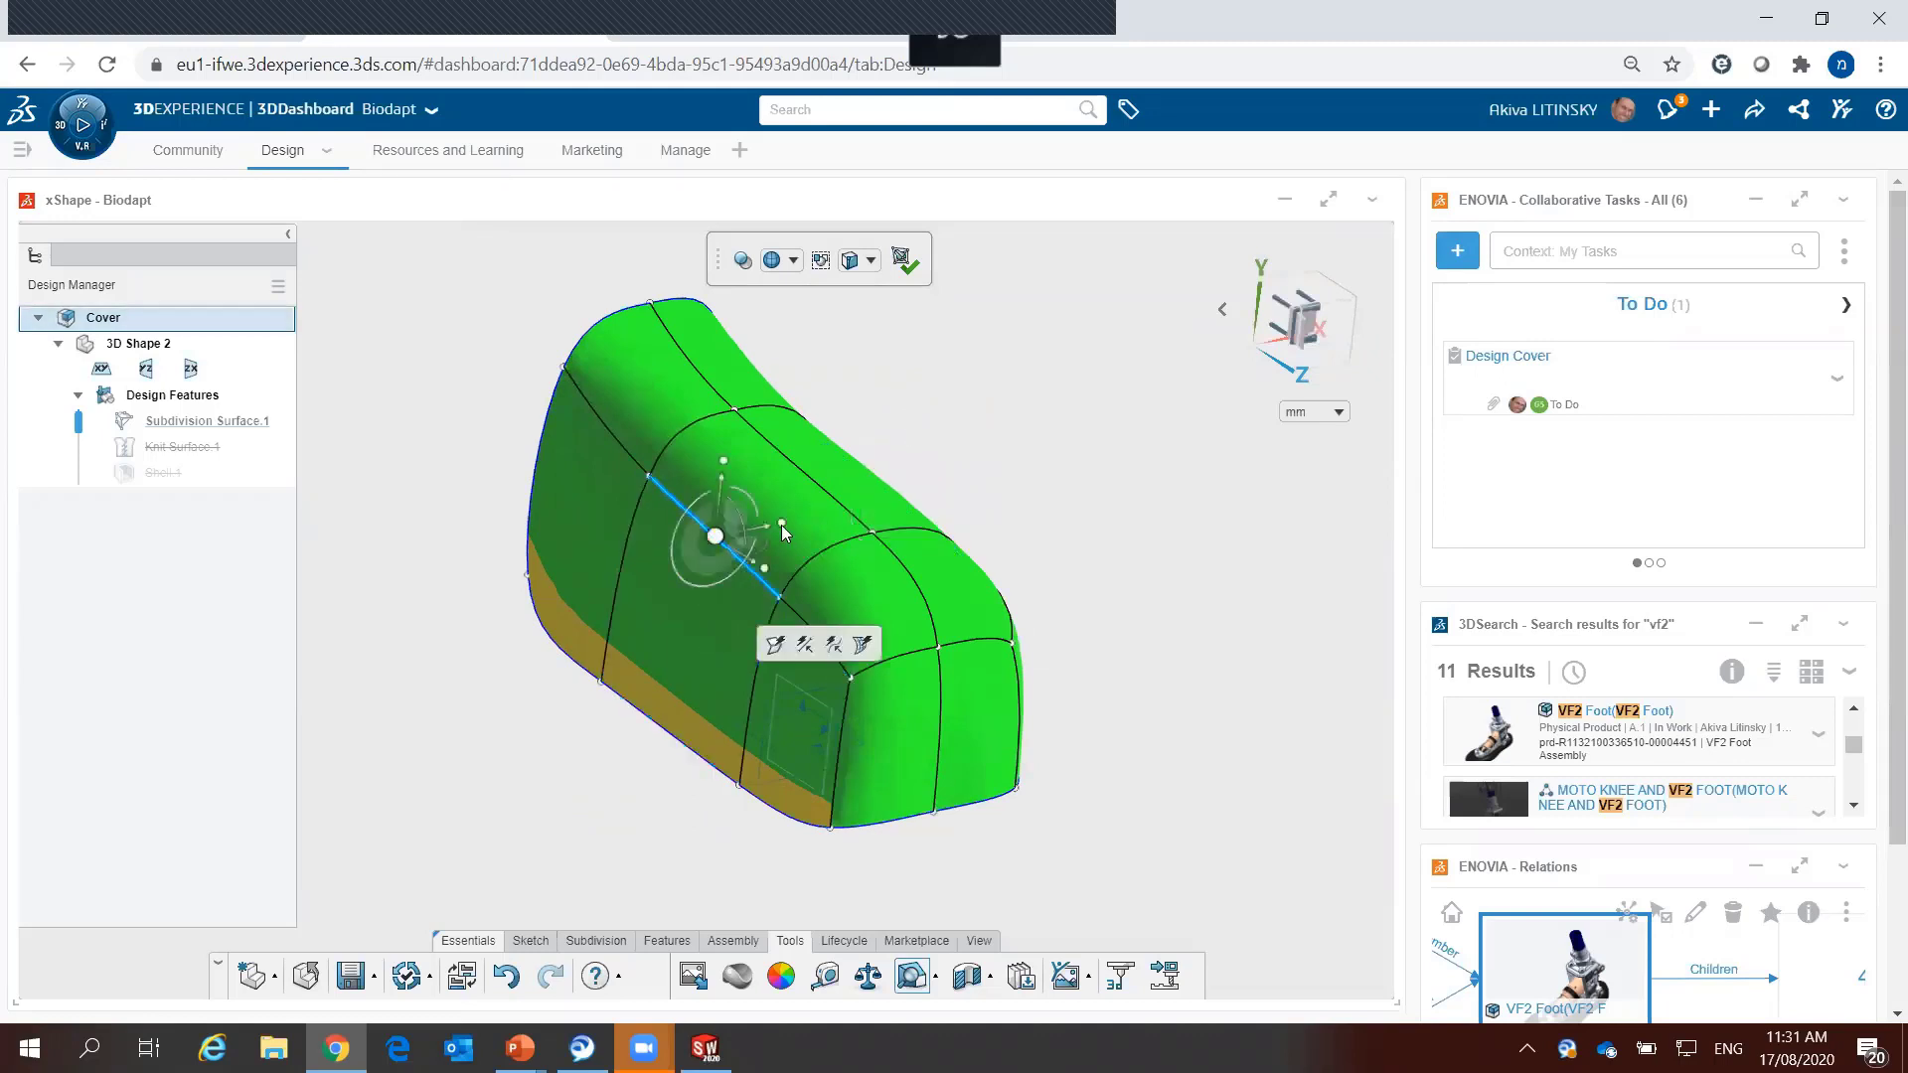
pyautogui.moveTo(761, 535); pyautogui.dragTo(773, 522)
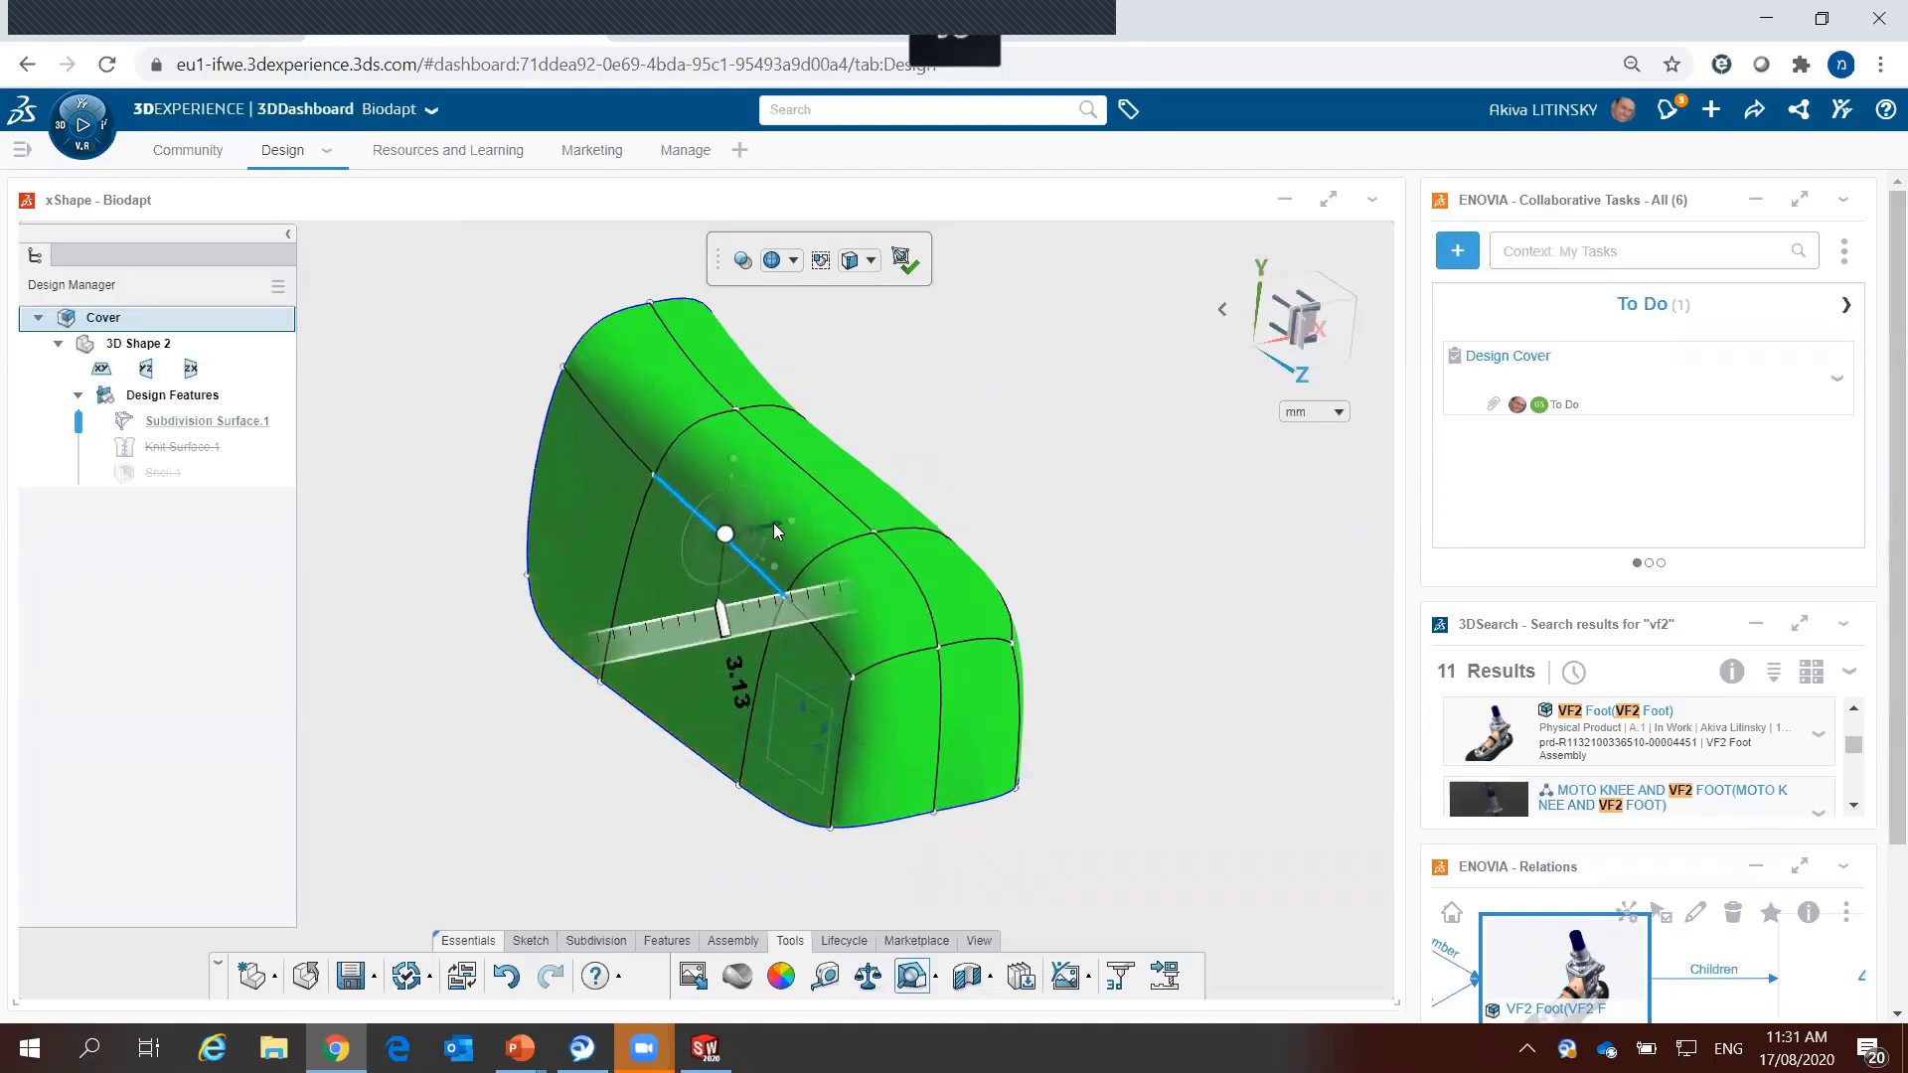
# Step: Pull the short front edge to round the toe, then validate the edit
pyautogui.moveTo(975, 818)
pyautogui.mouseDown(button='middle')
pyautogui.moveTo(739, 787)
pyautogui.moveTo(729, 829)
pyautogui.mouseUp(button='middle')
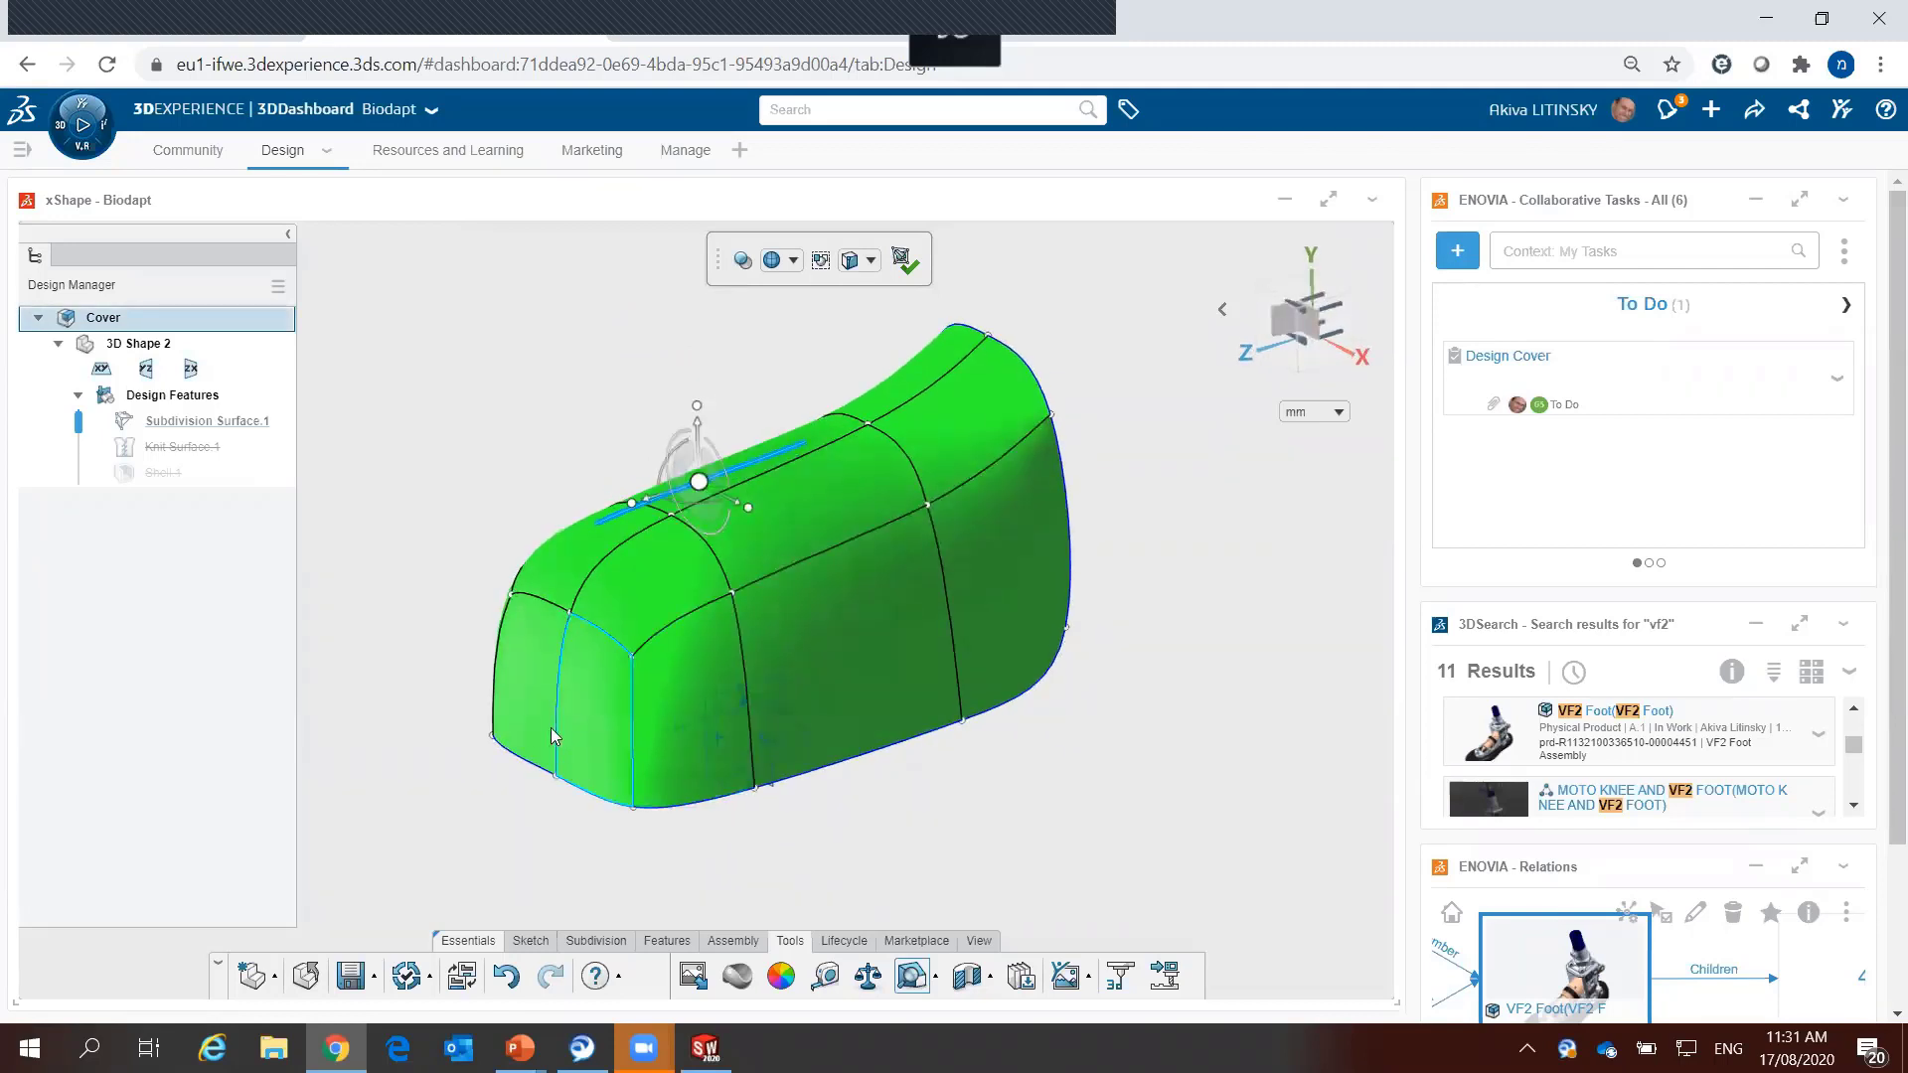
pyautogui.click(600, 627)
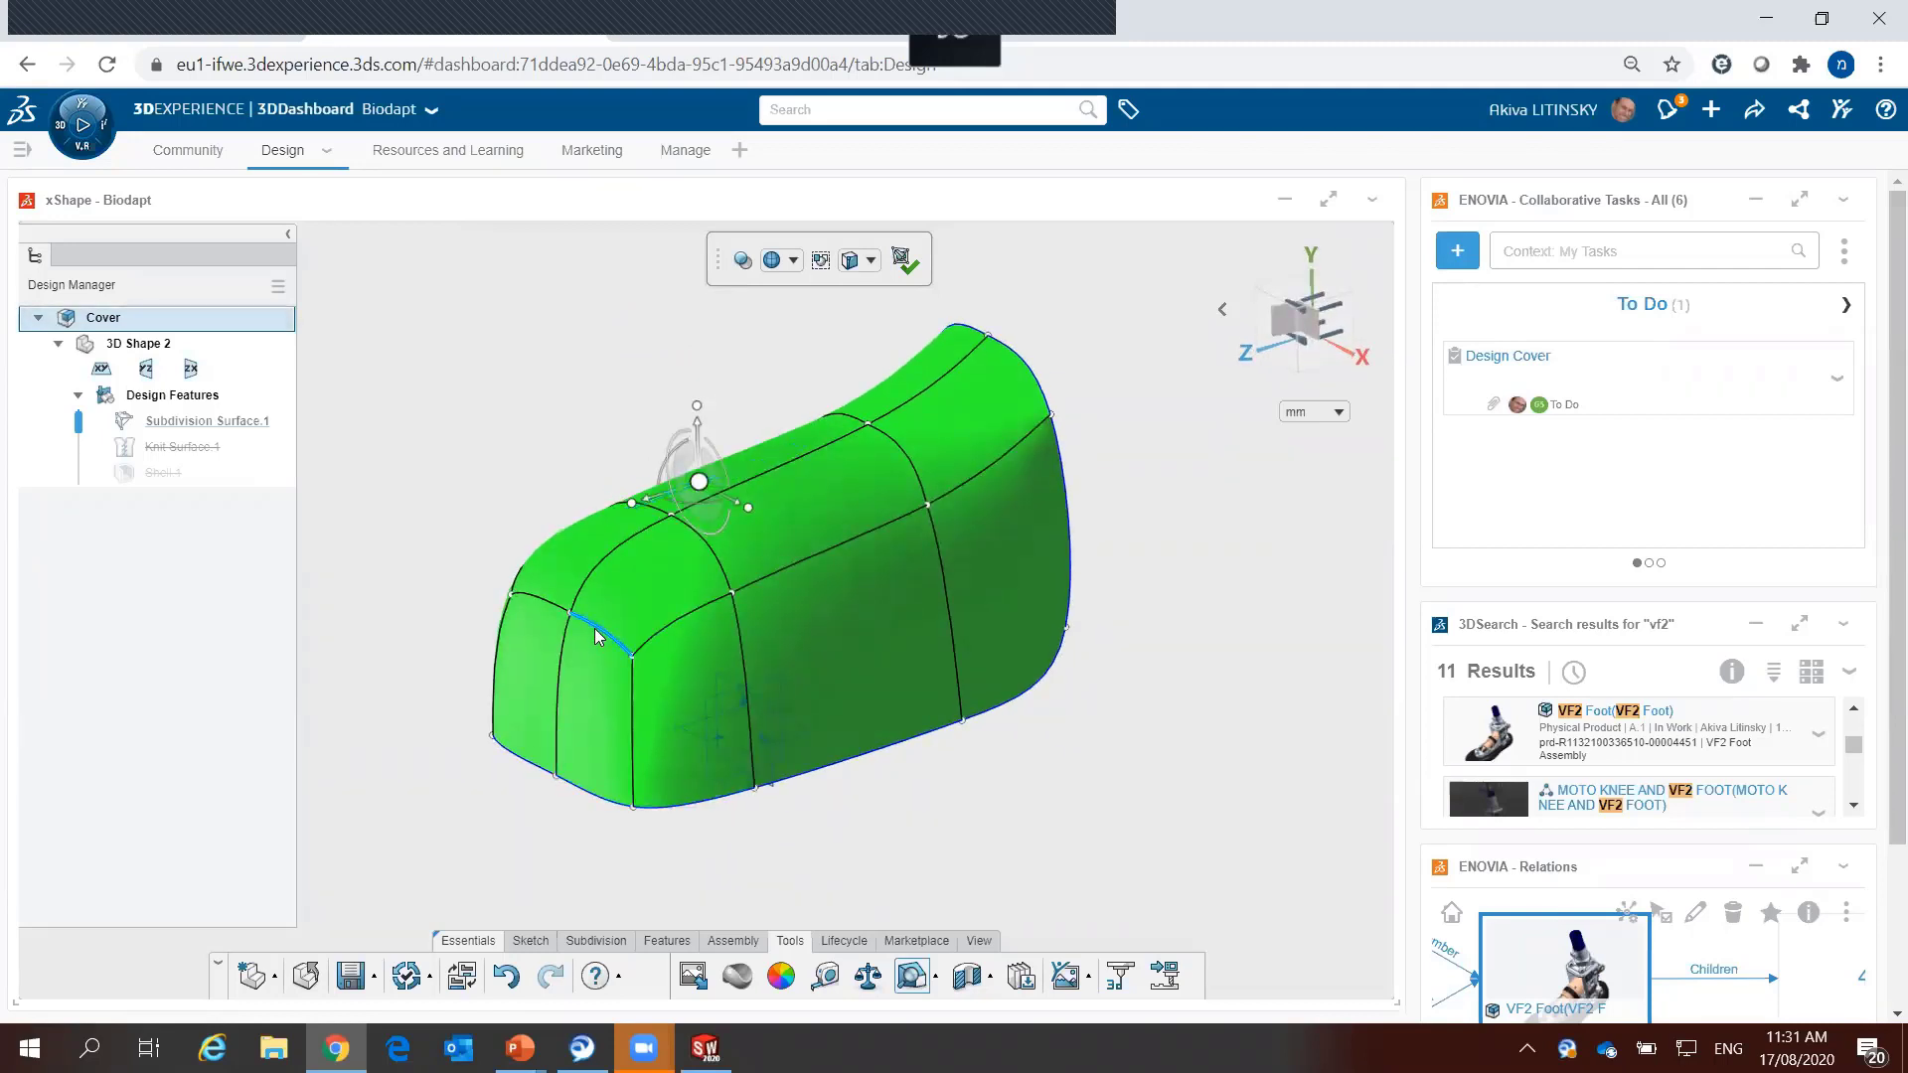
pyautogui.click(536, 607)
pyautogui.moveTo(537, 607); pyautogui.dragTo(469, 703, button='middle')
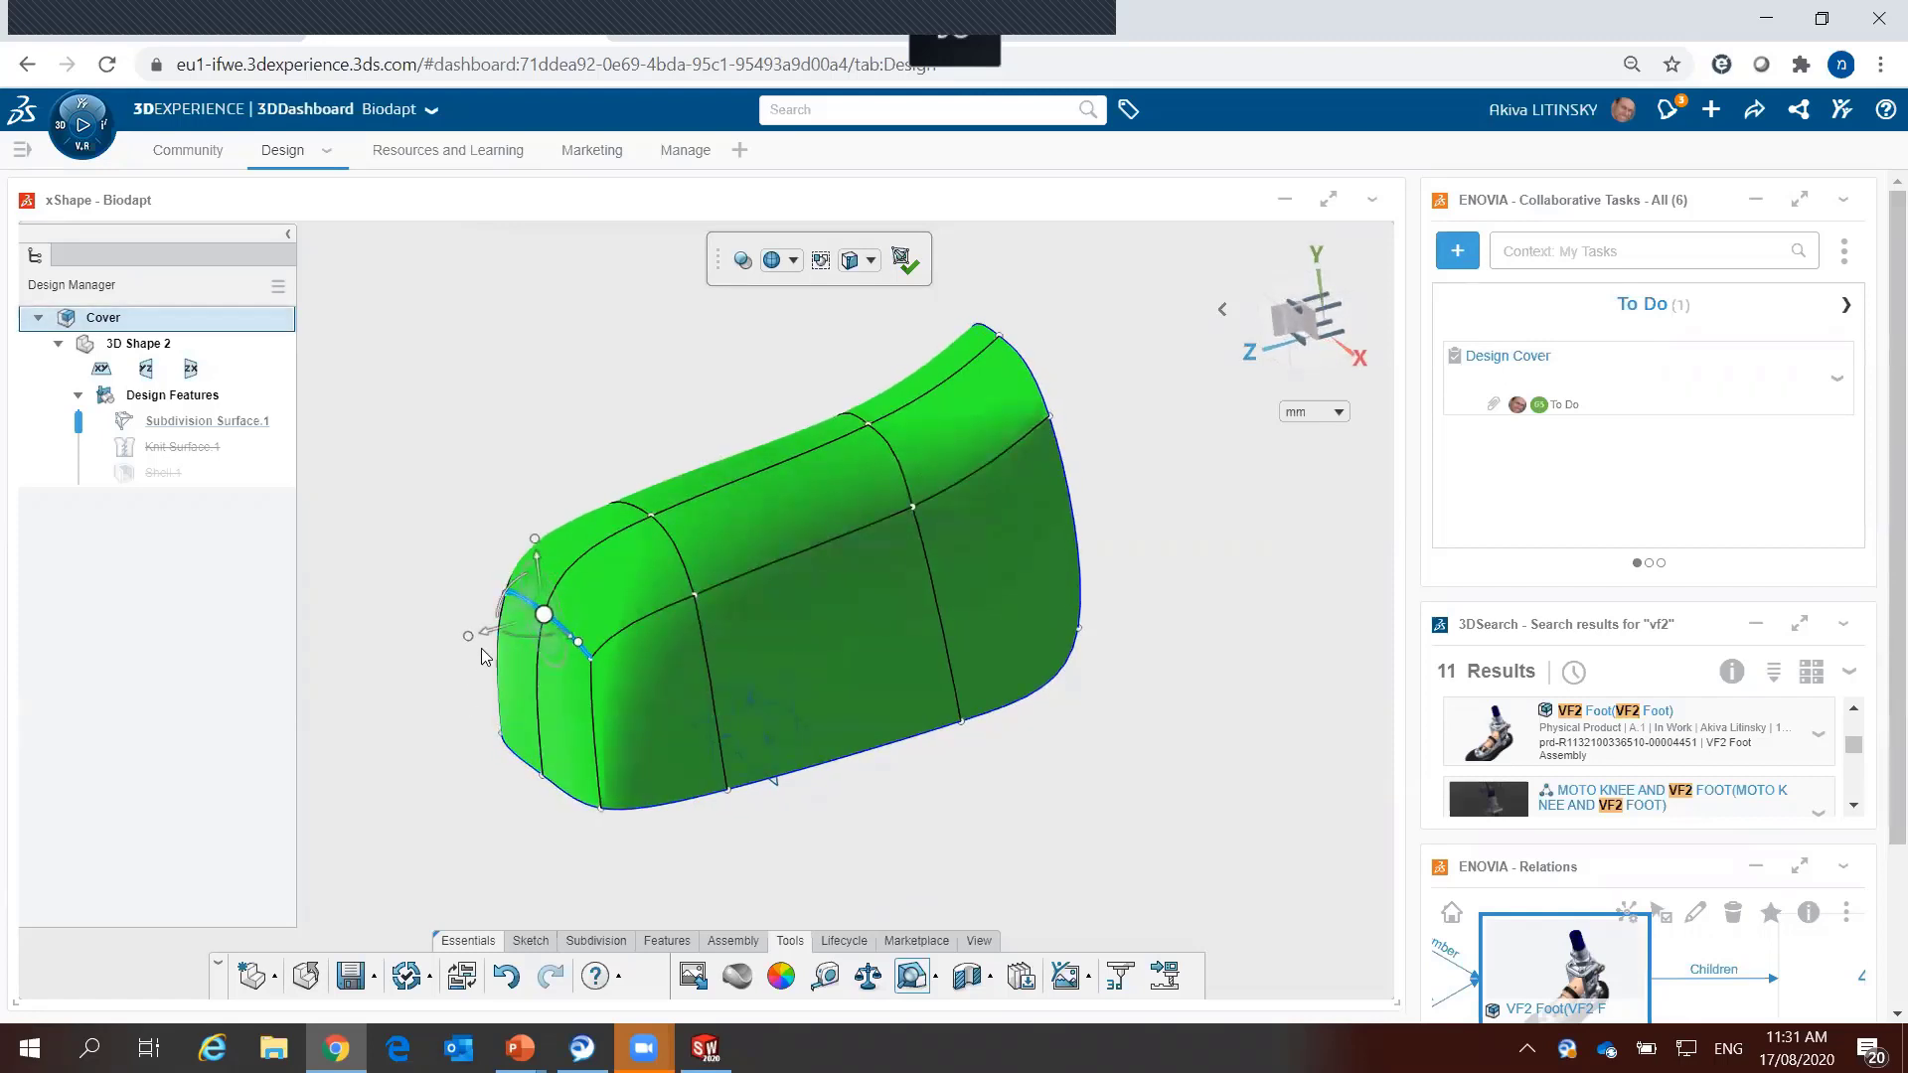
pyautogui.moveTo(481, 648); pyautogui.dragTo(497, 632)
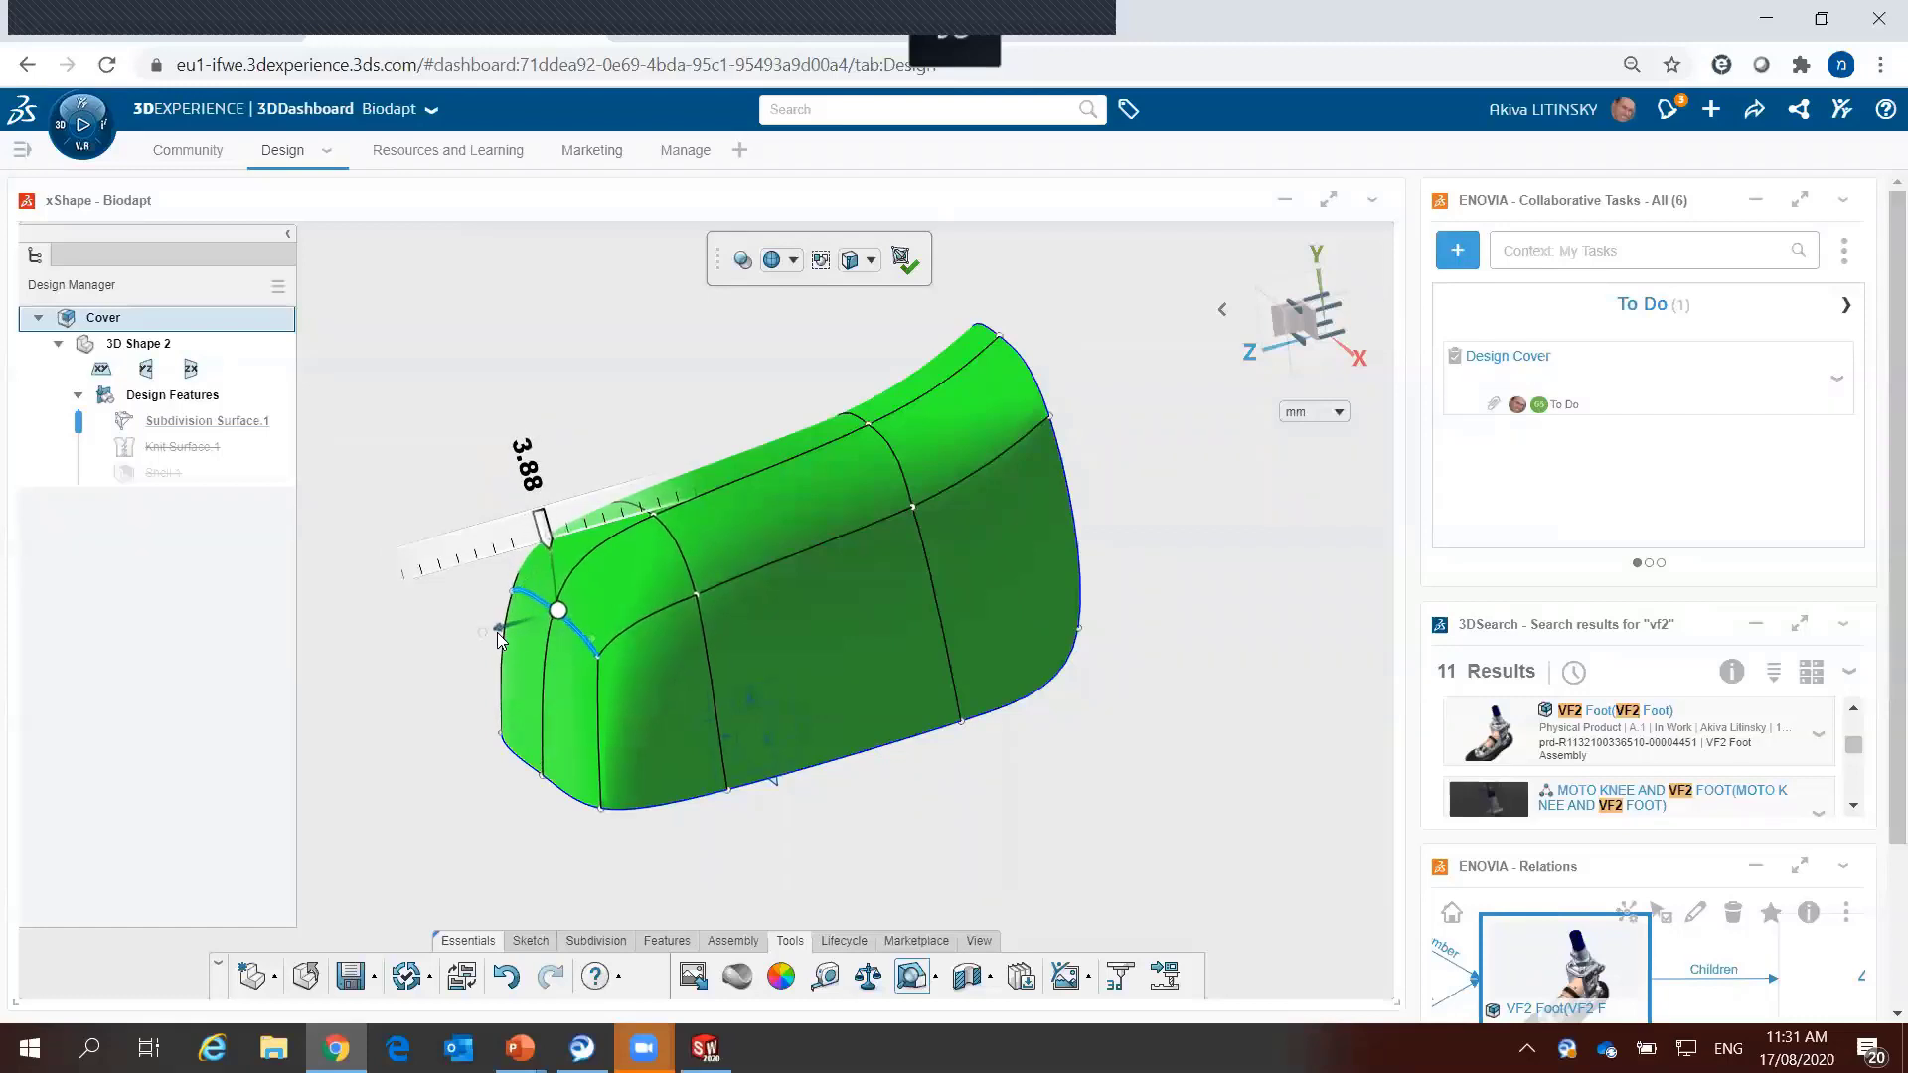
pyautogui.click(904, 261)
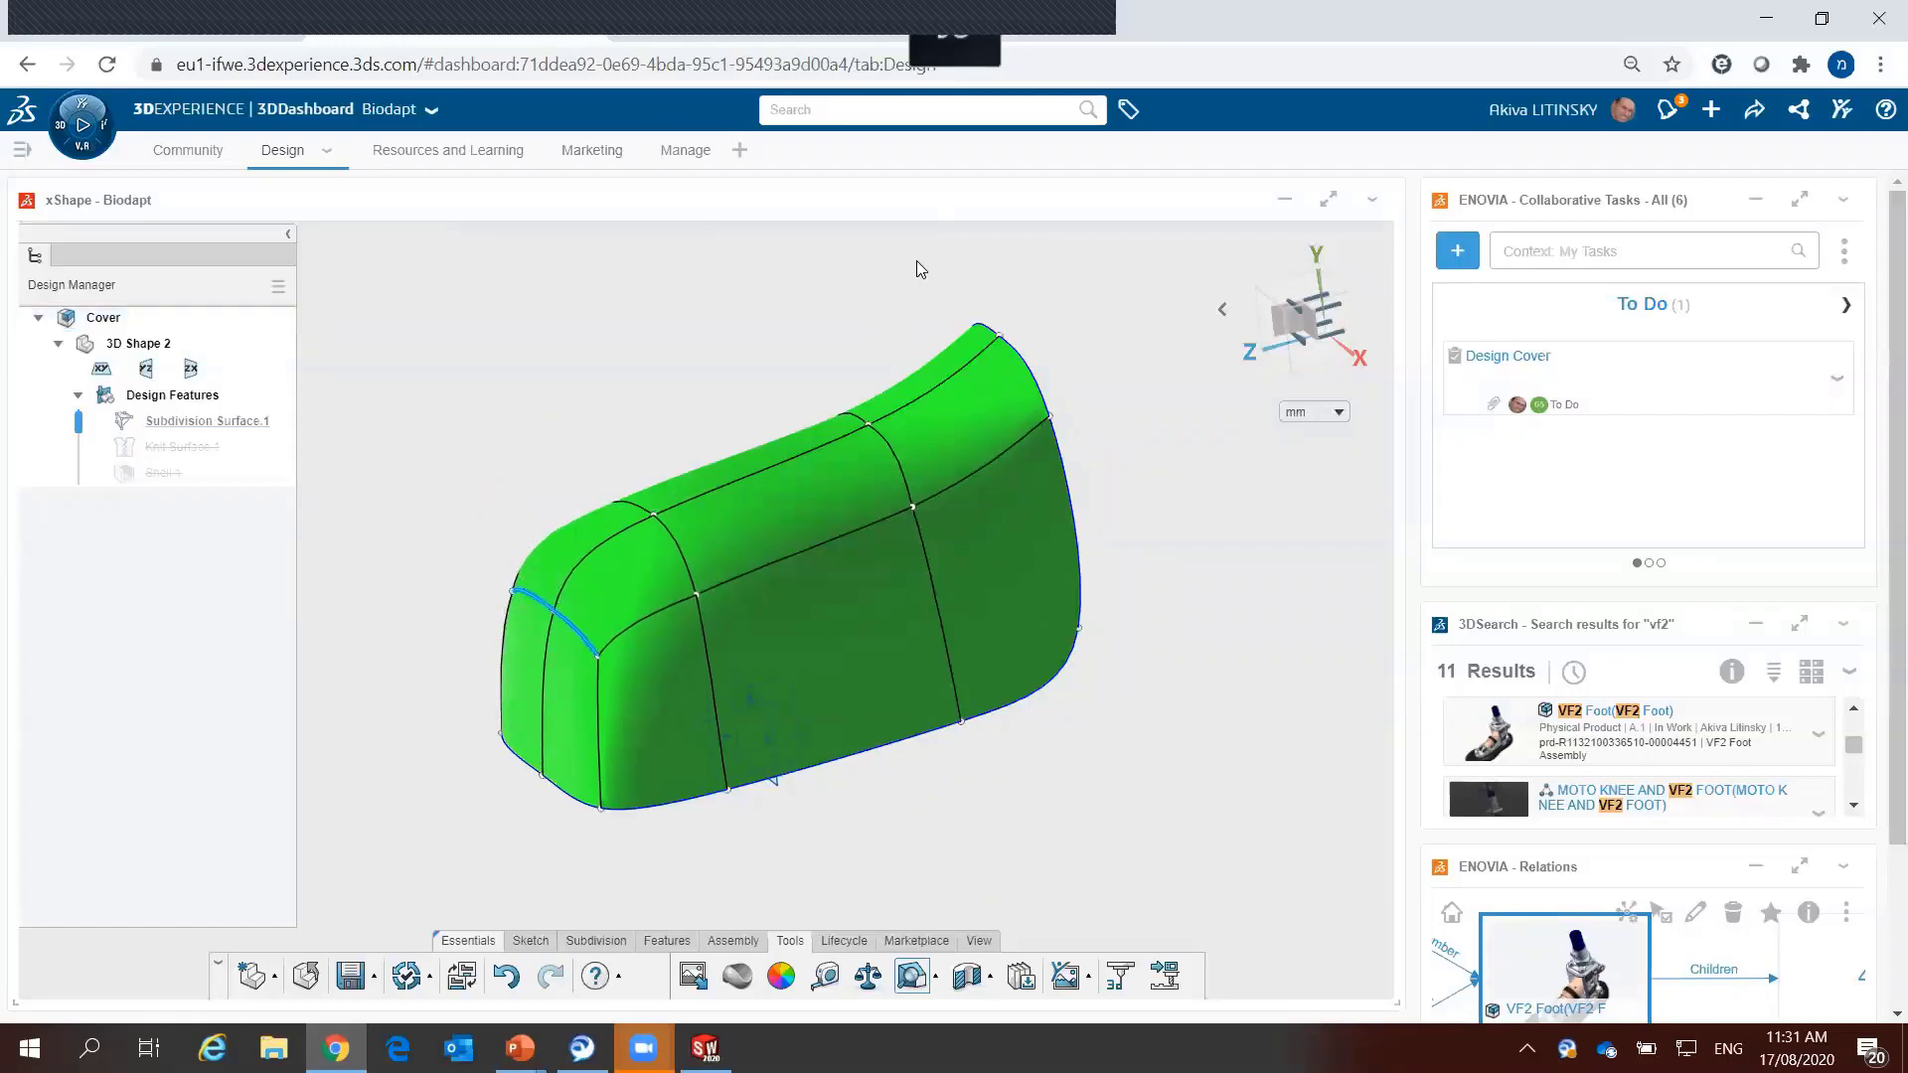
# Step: Orbit the viewport to inspect the rebuilt shelled cover, now shaded green all over
pyautogui.moveTo(623, 380)
pyautogui.mouseDown(button='middle')
pyautogui.moveTo(1171, 537)
pyautogui.moveTo(1337, 502)
pyautogui.moveTo(1014, 597)
pyautogui.moveTo(660, 511)
pyautogui.moveTo(529, 626)
pyautogui.moveTo(528, 503)
pyautogui.moveTo(528, 587)
pyautogui.moveTo(509, 522)
pyautogui.mouseUp(button='middle')
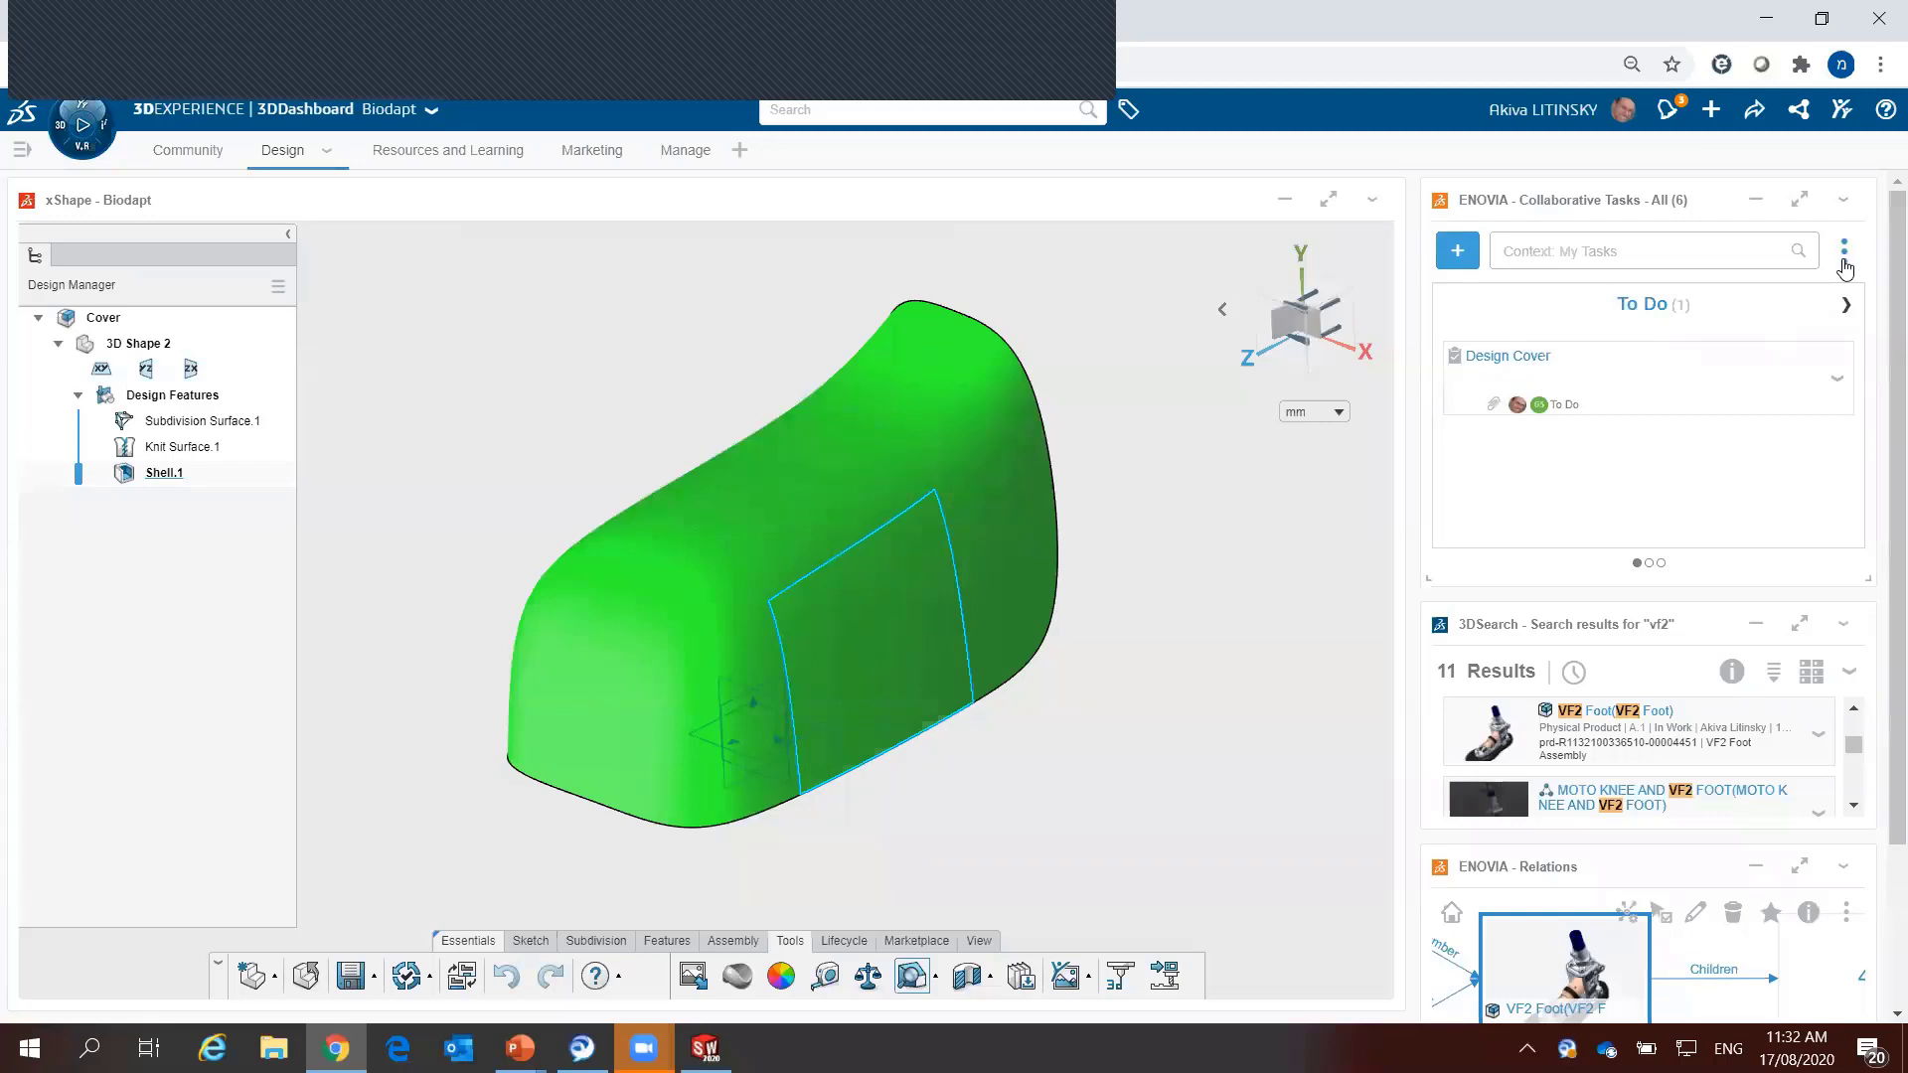
# Step: Mark the Design Cover task Completed on the maximized Collaborative Tasks board, then restore it
pyautogui.click(1800, 199)
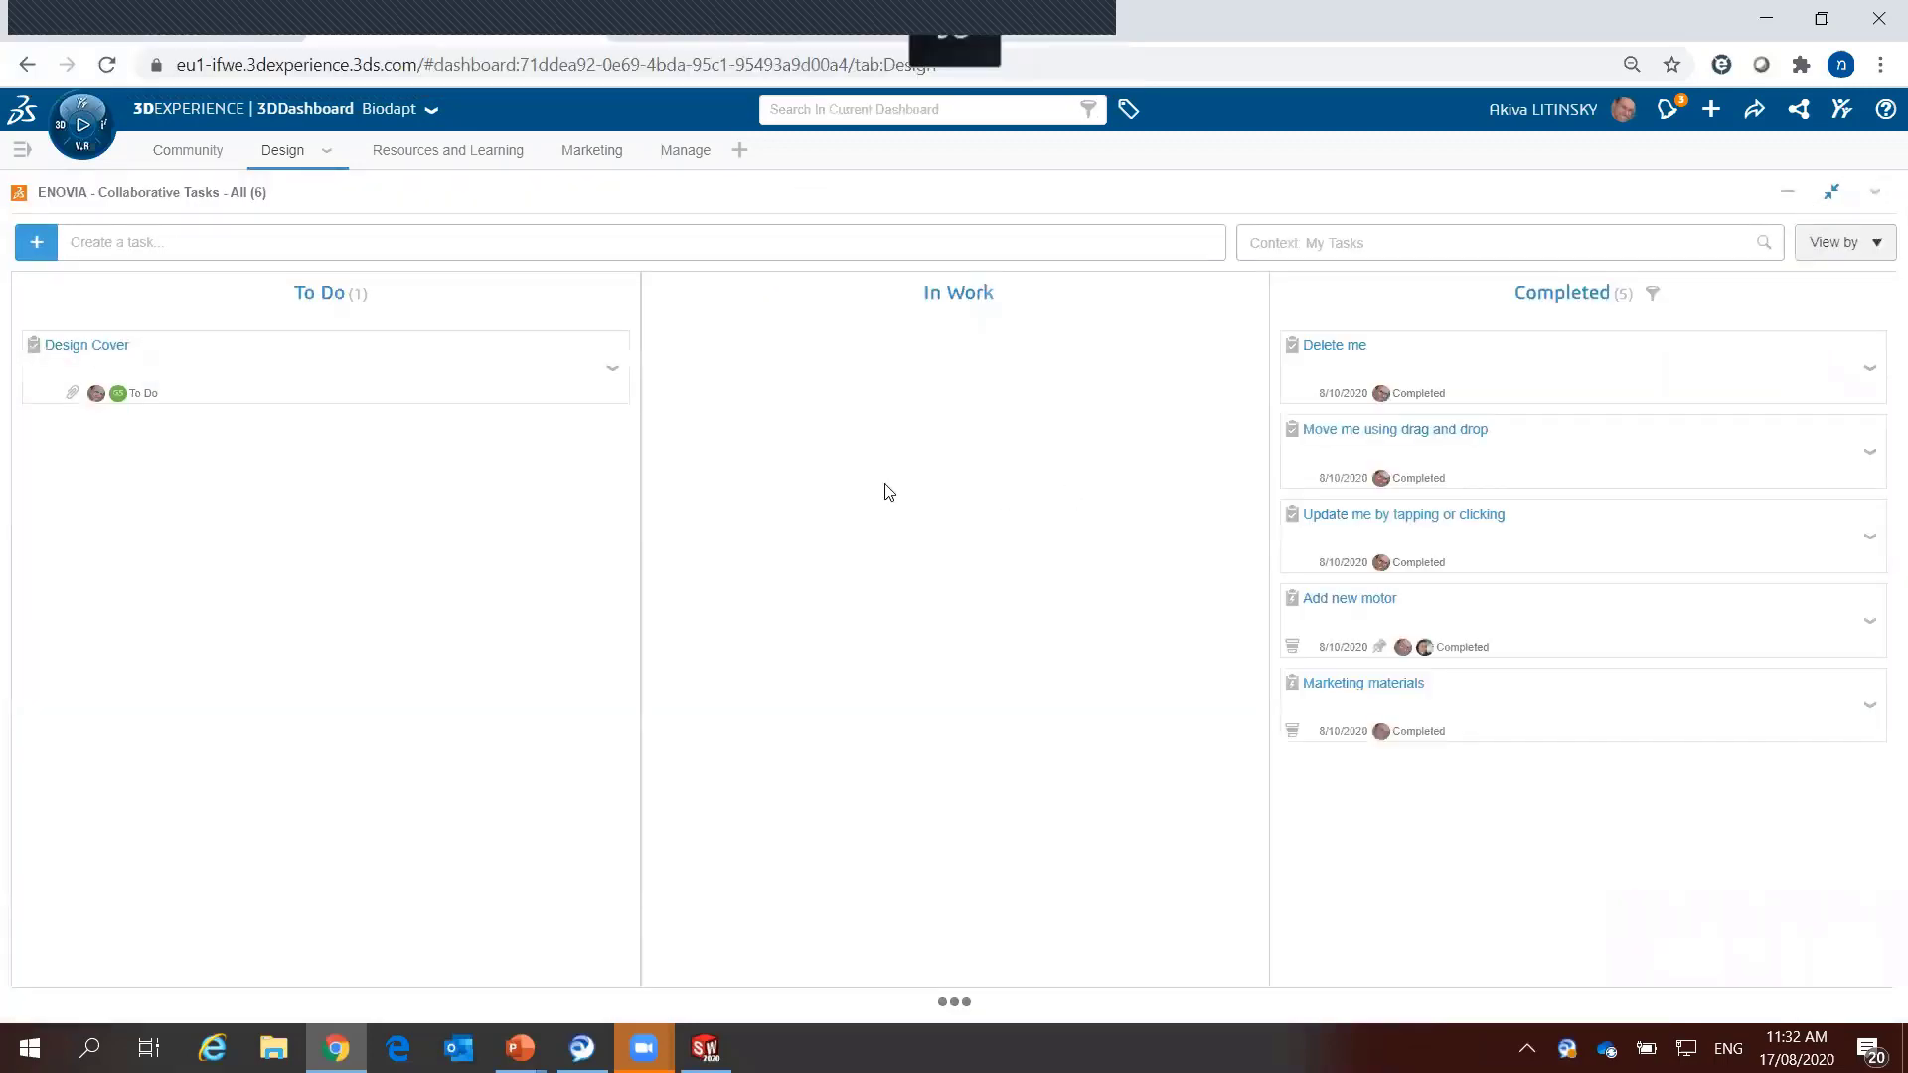
pyautogui.click(147, 359)
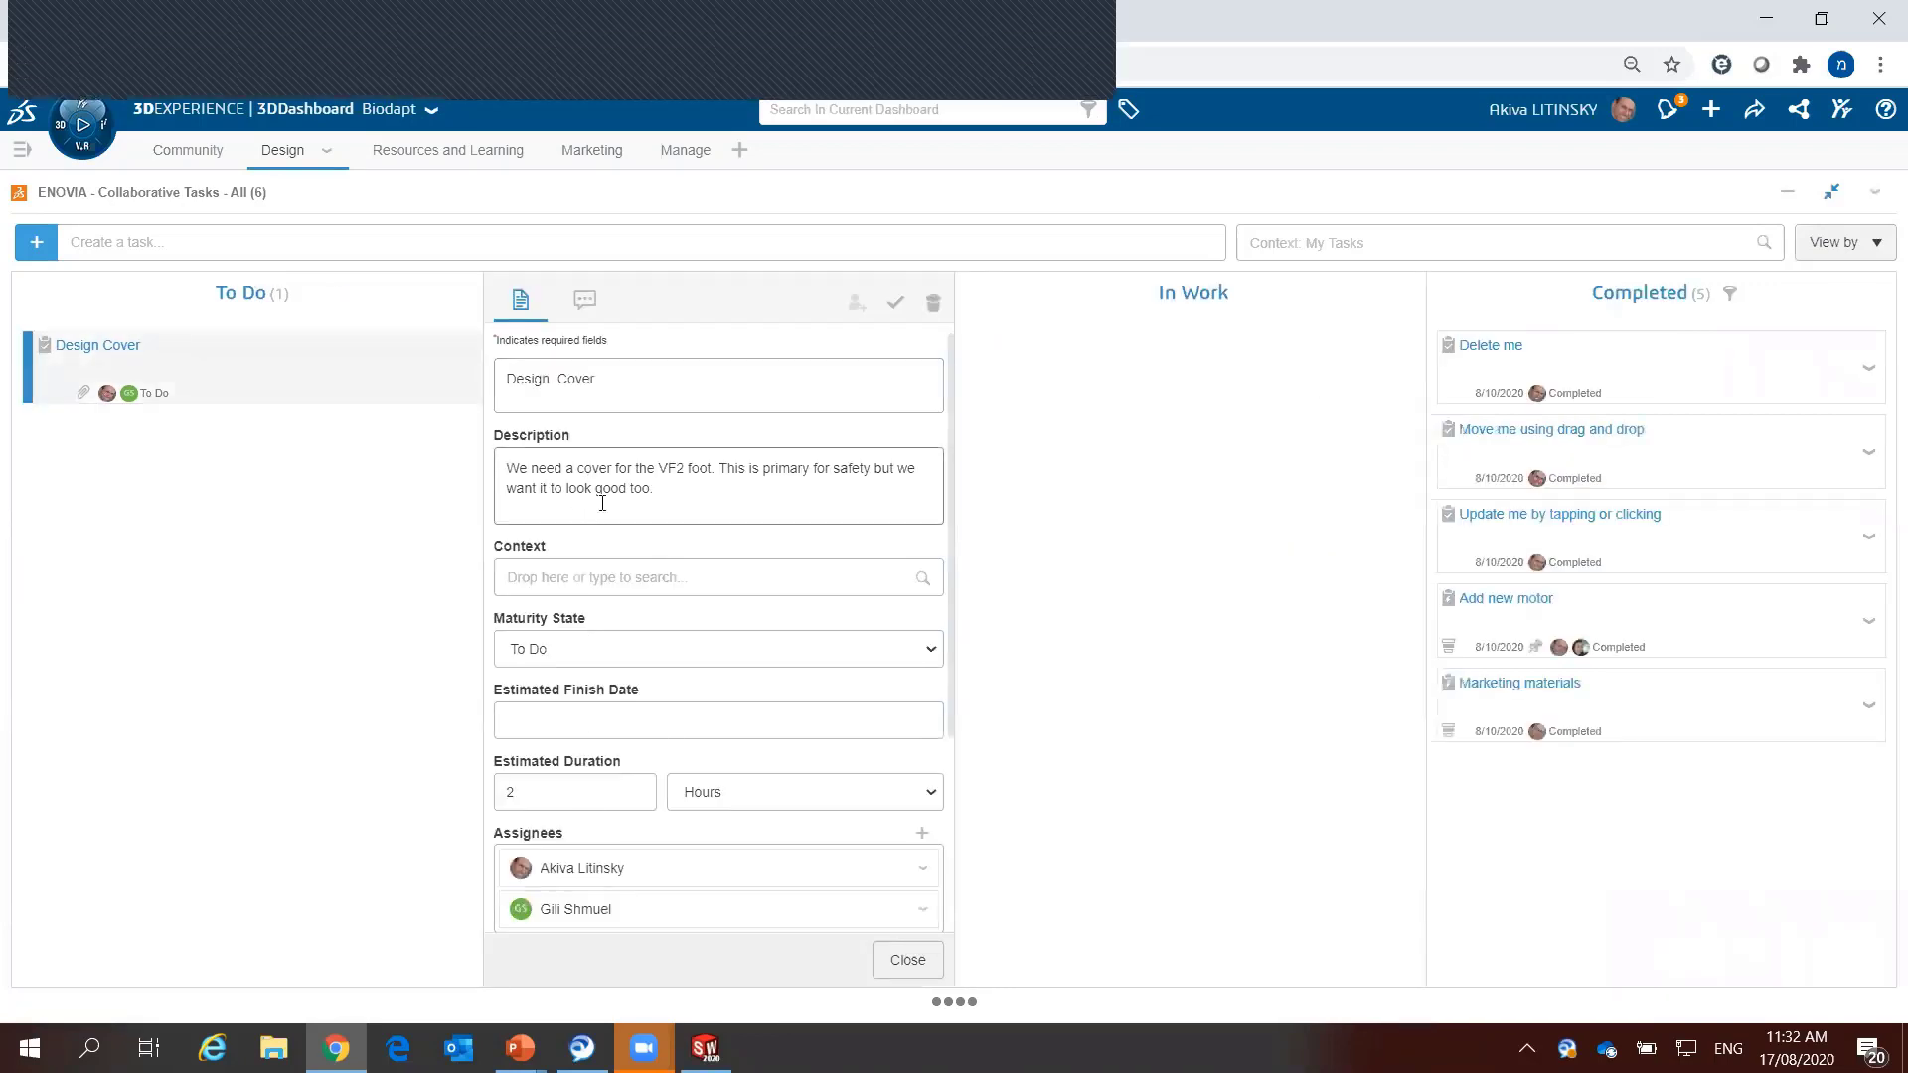
pyautogui.click(907, 960)
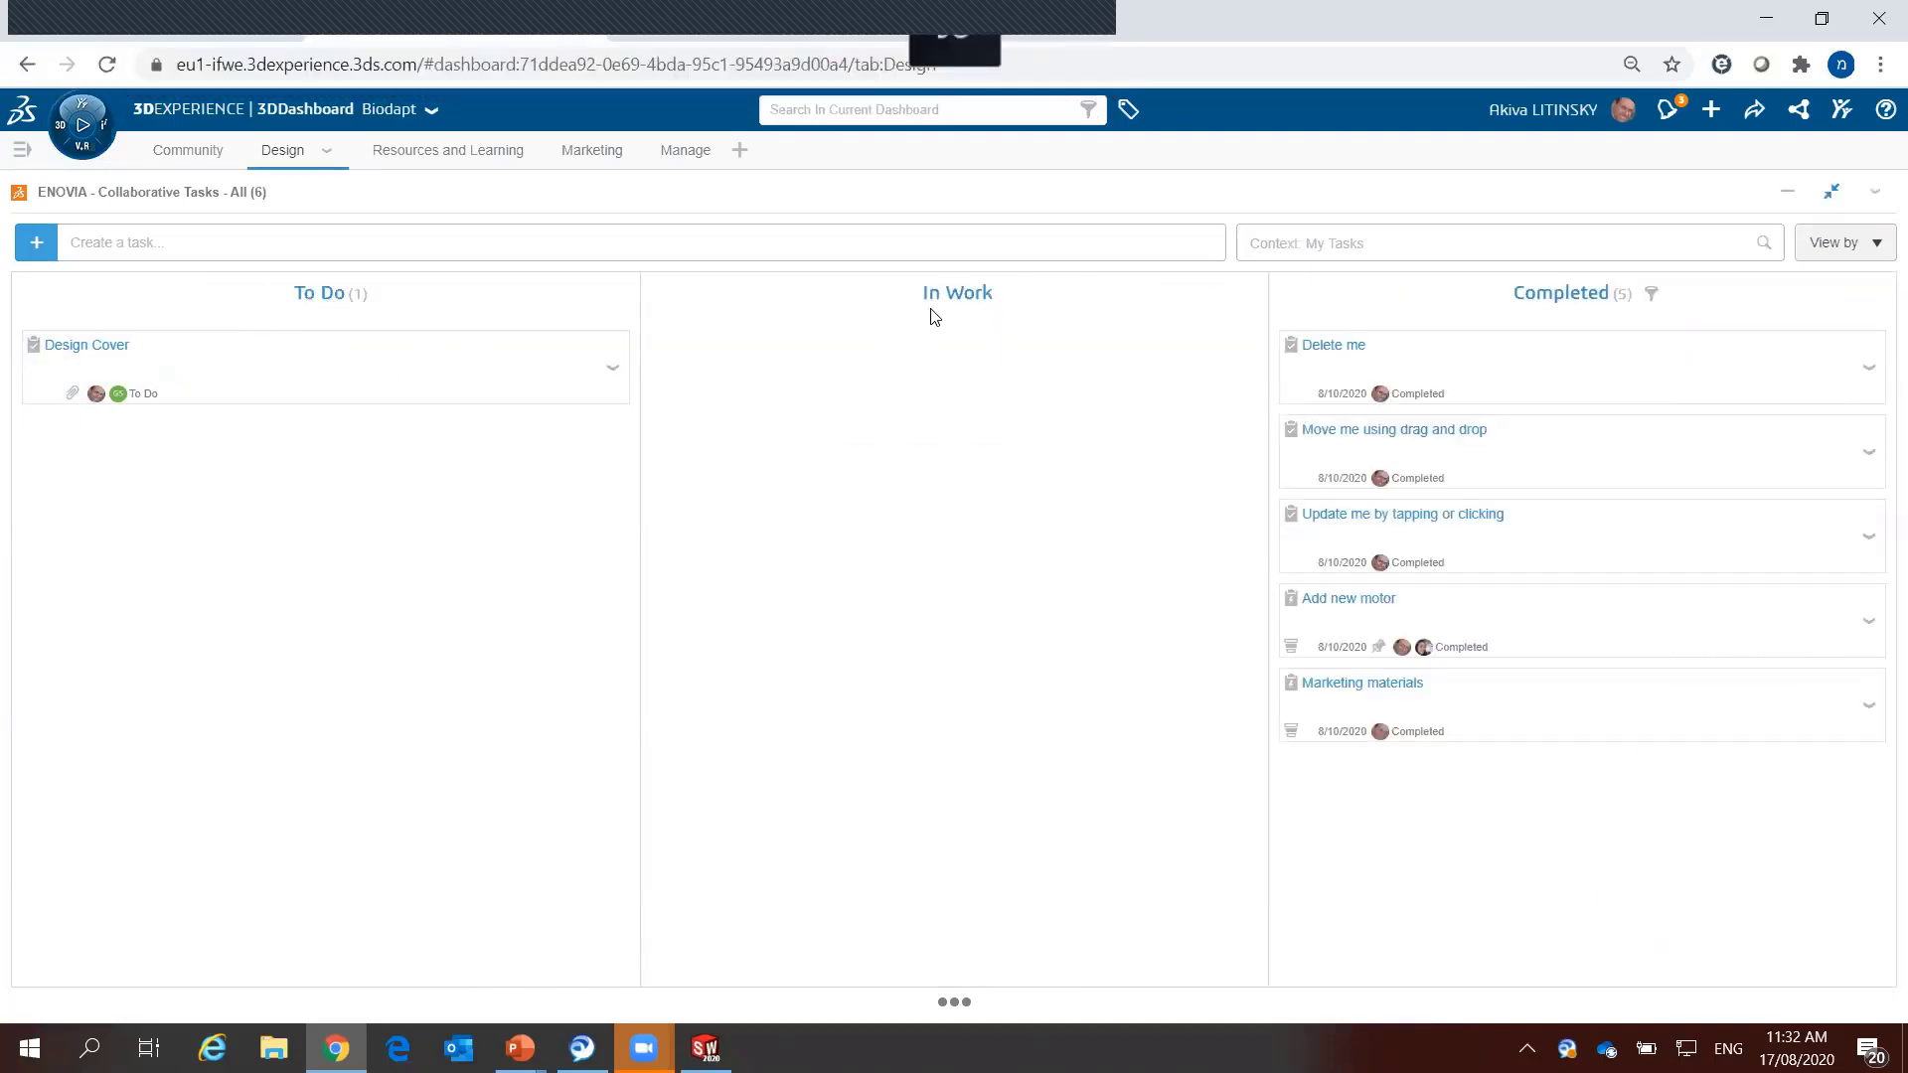
pyautogui.click(611, 369)
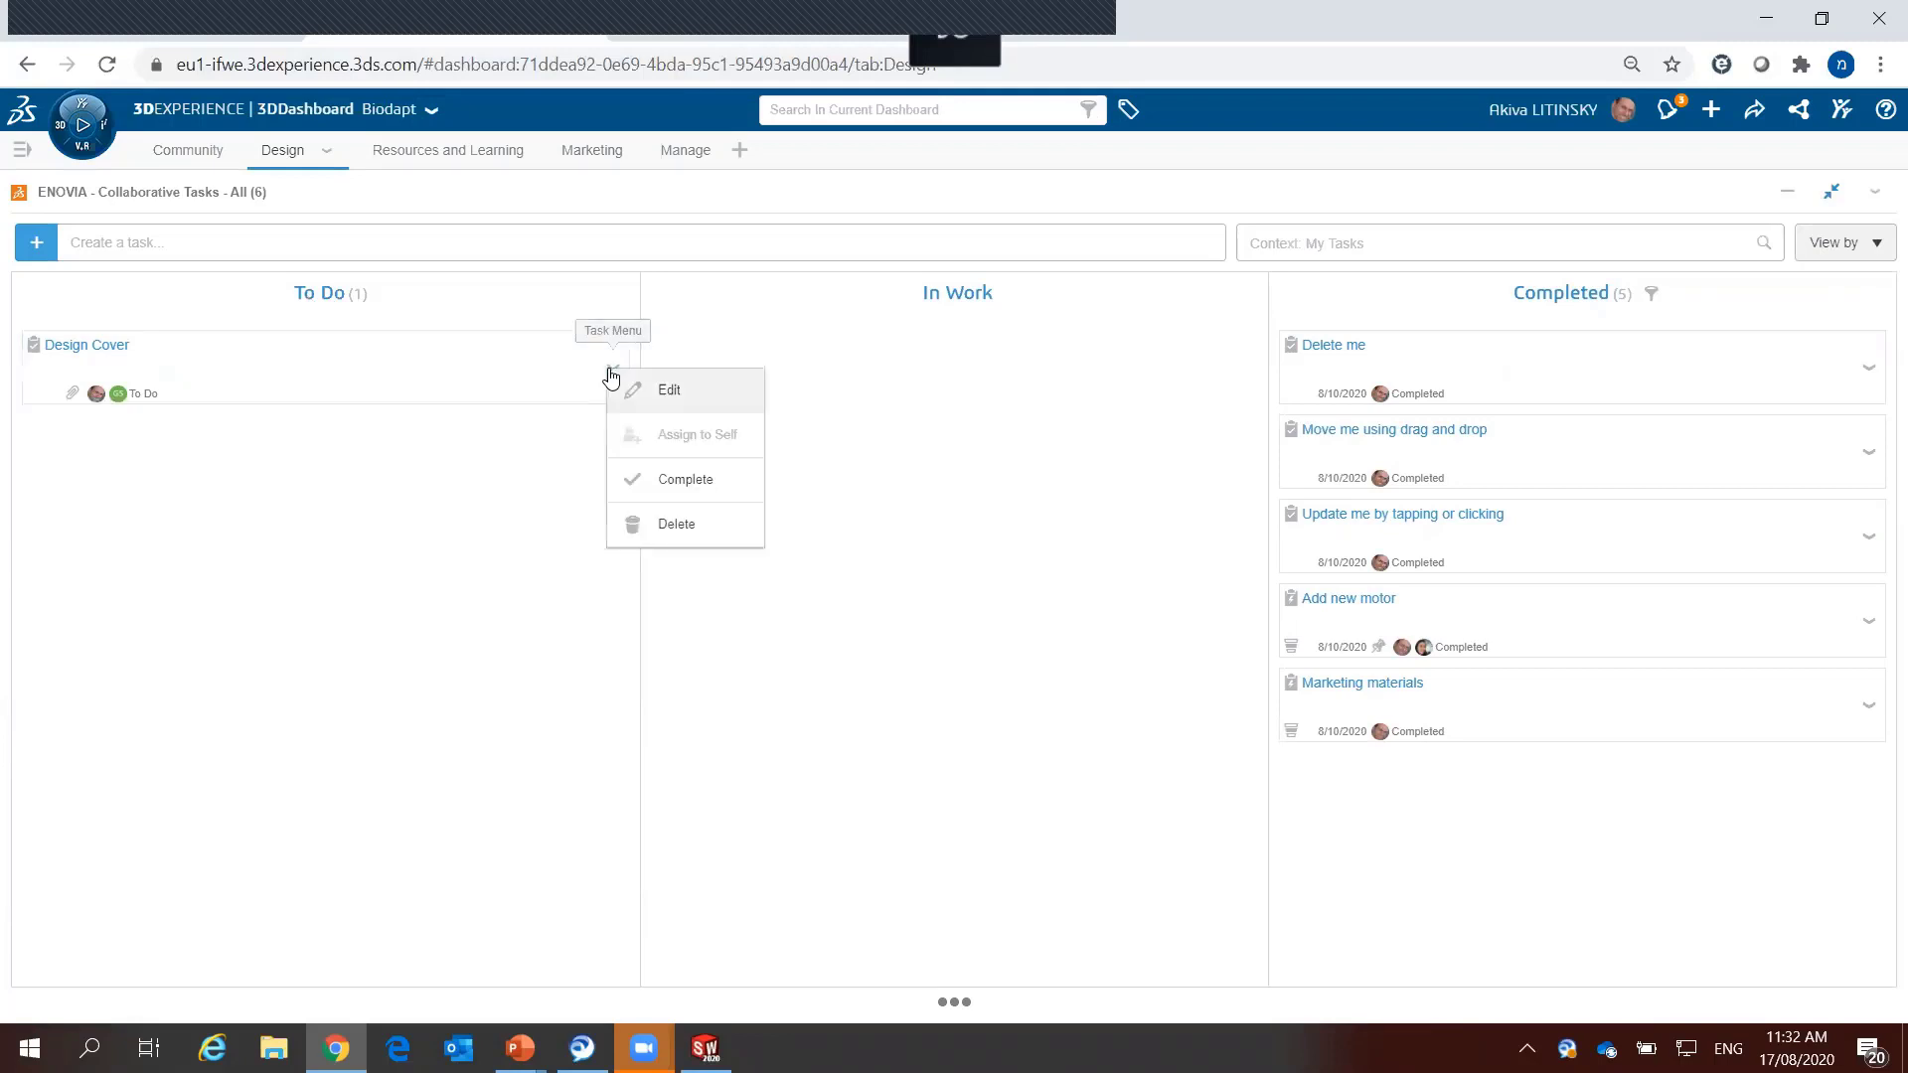
pyautogui.click(390, 354)
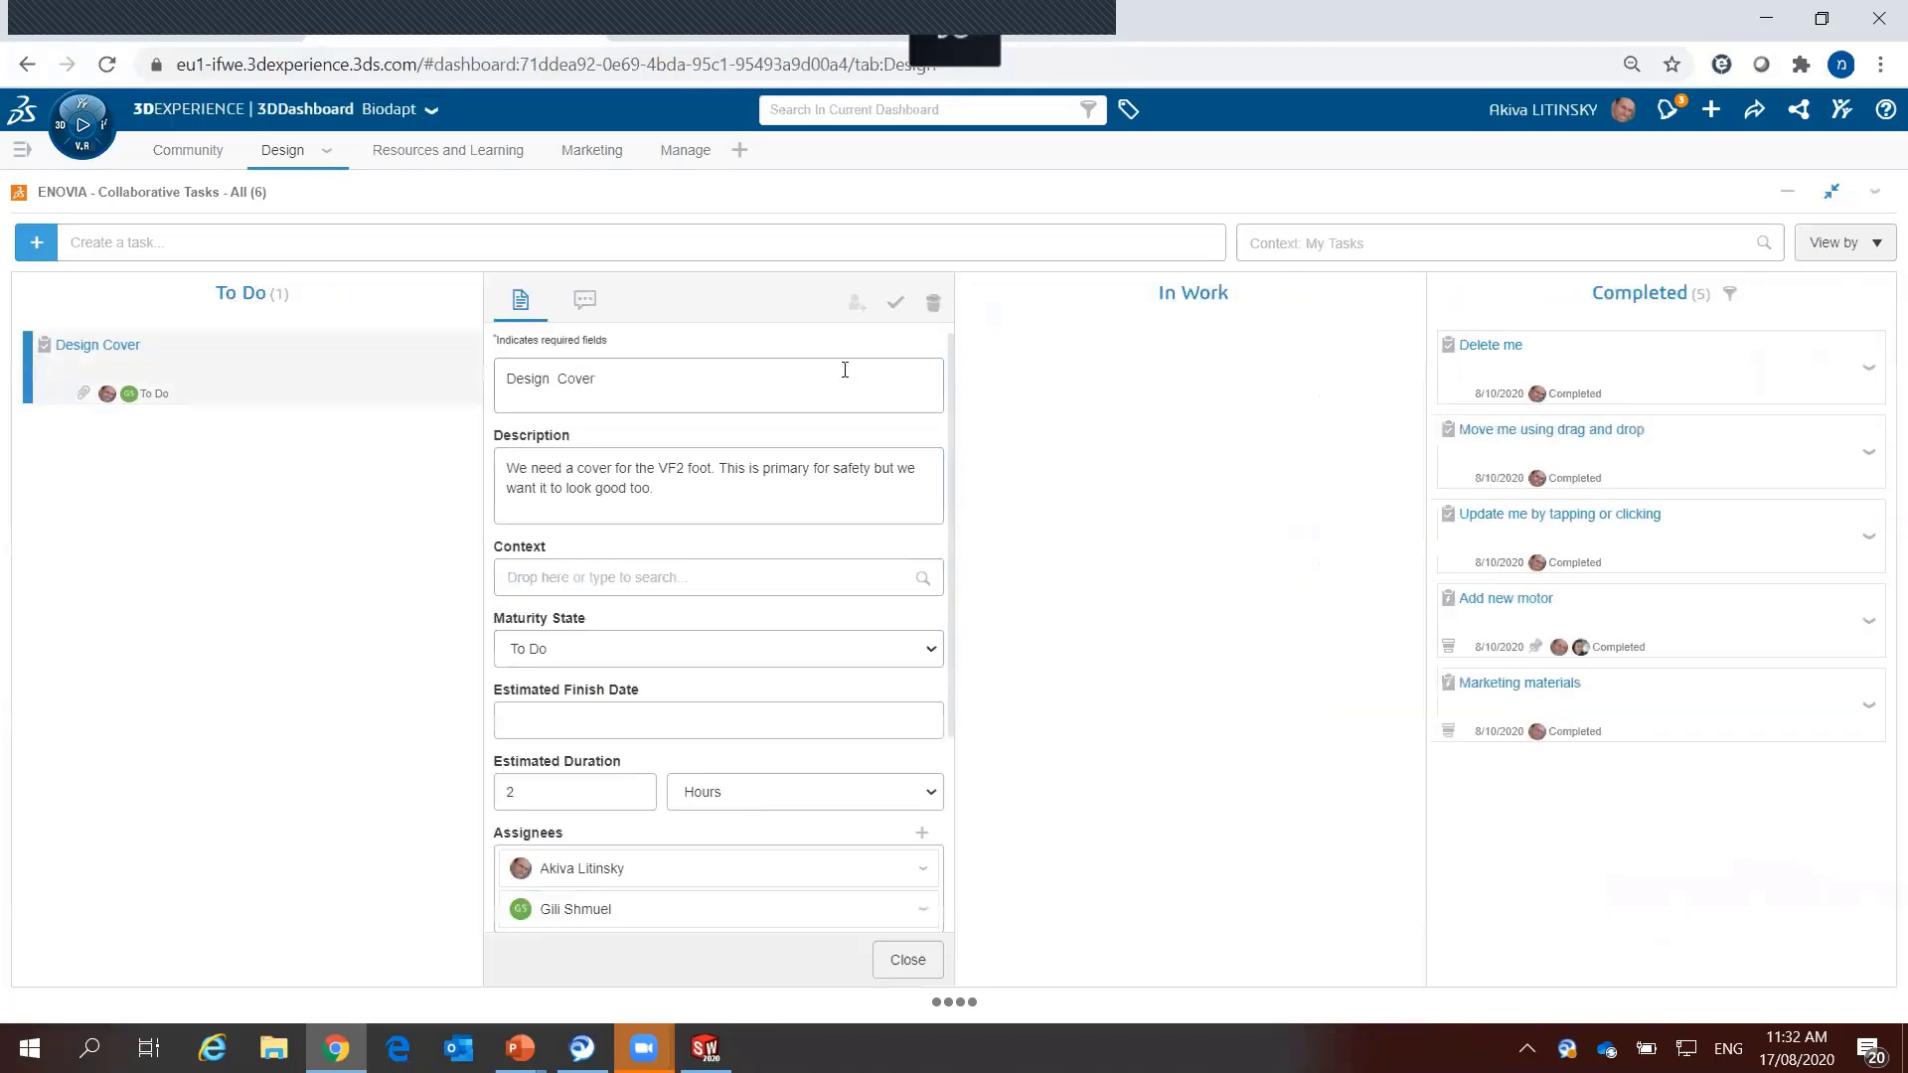
pyautogui.click(895, 306)
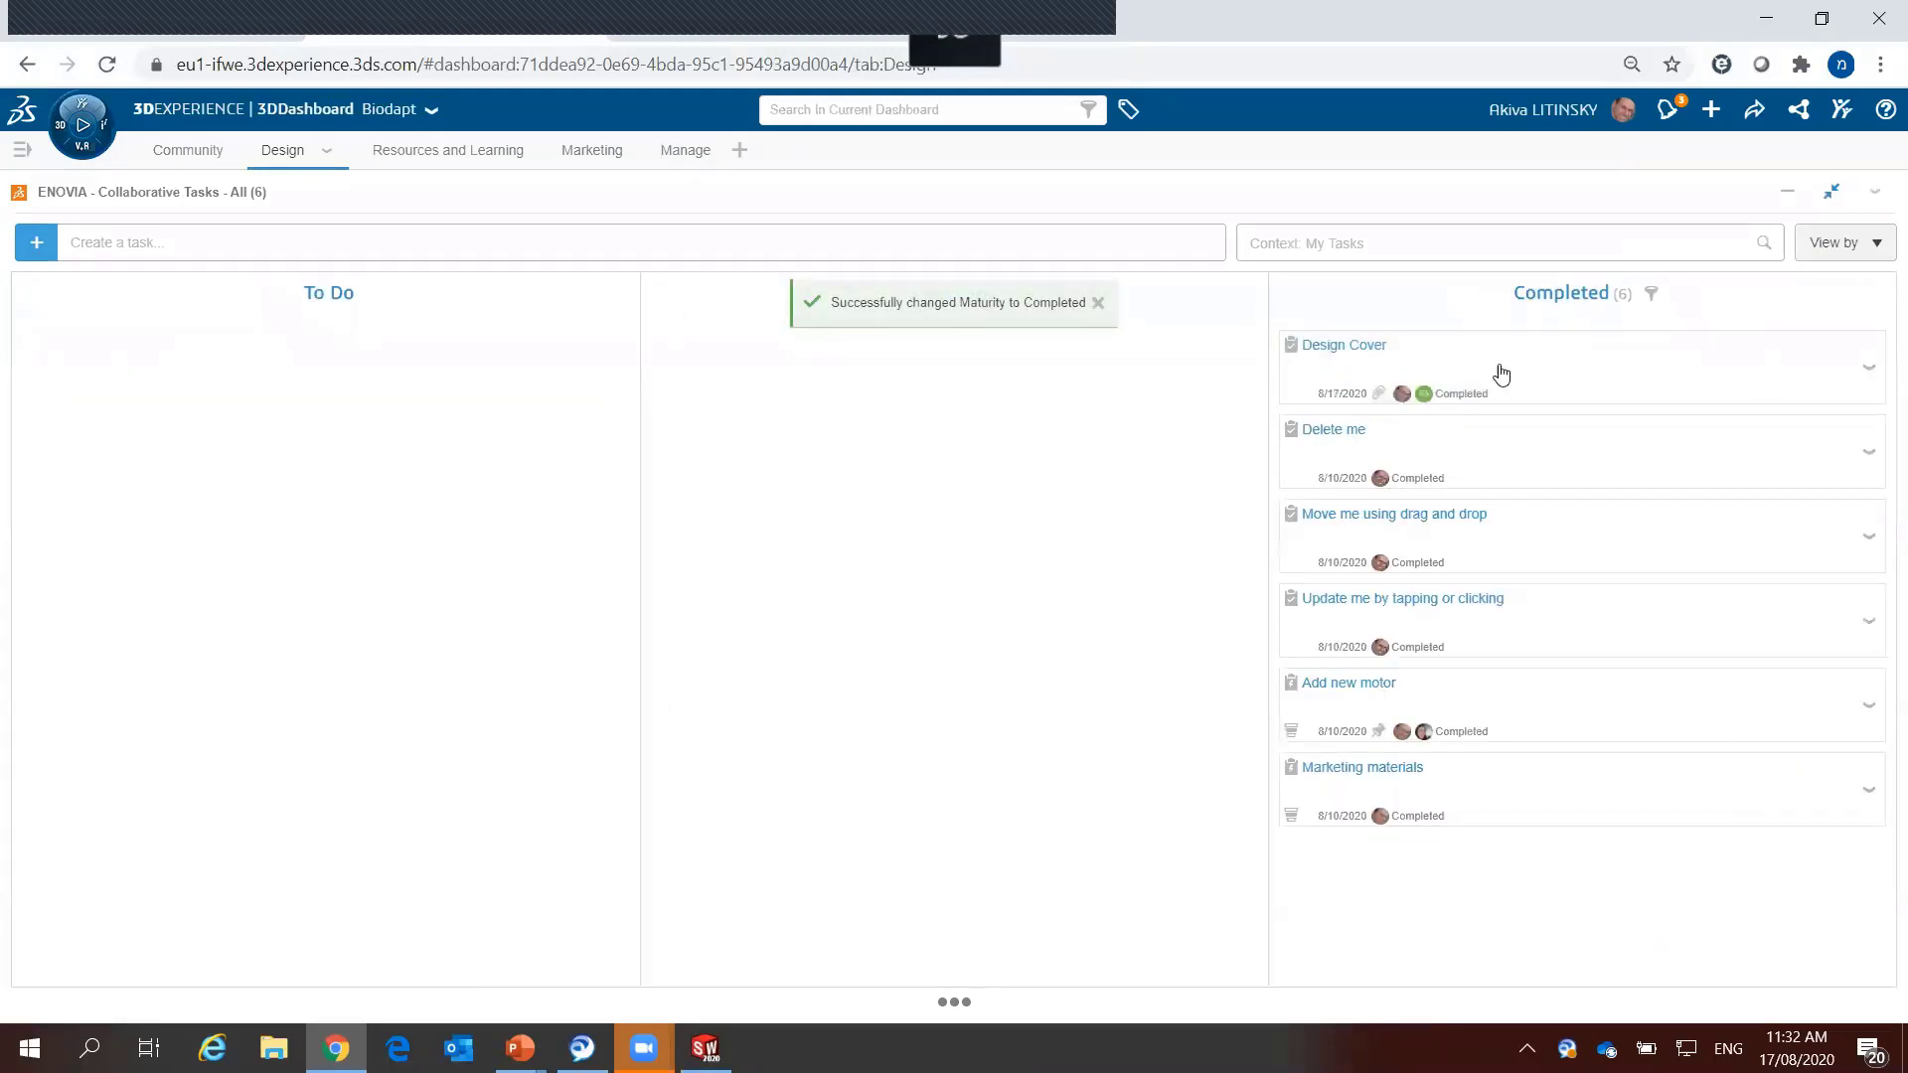
pyautogui.click(1832, 194)
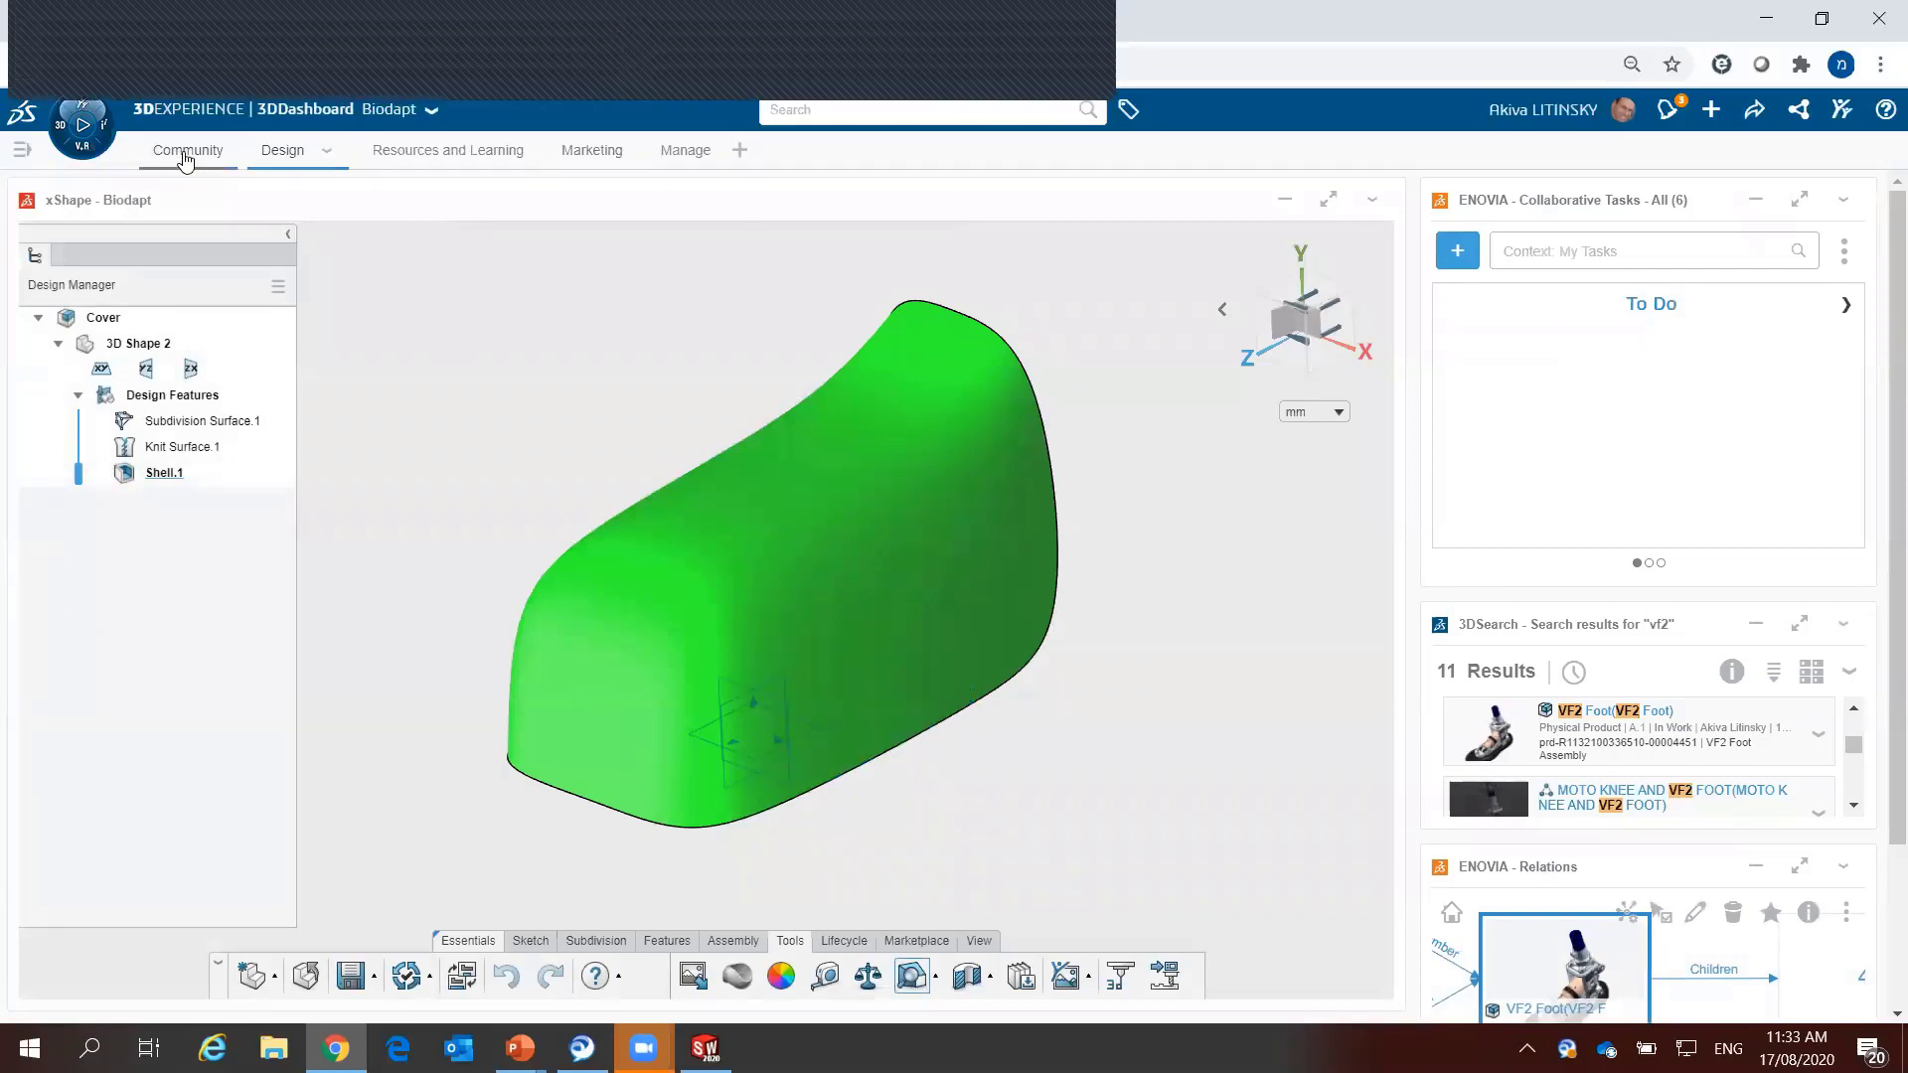
# Step: On the Community dashboard, rotate the knee and foot model upright and preview it enlarged
pyautogui.click(188, 150)
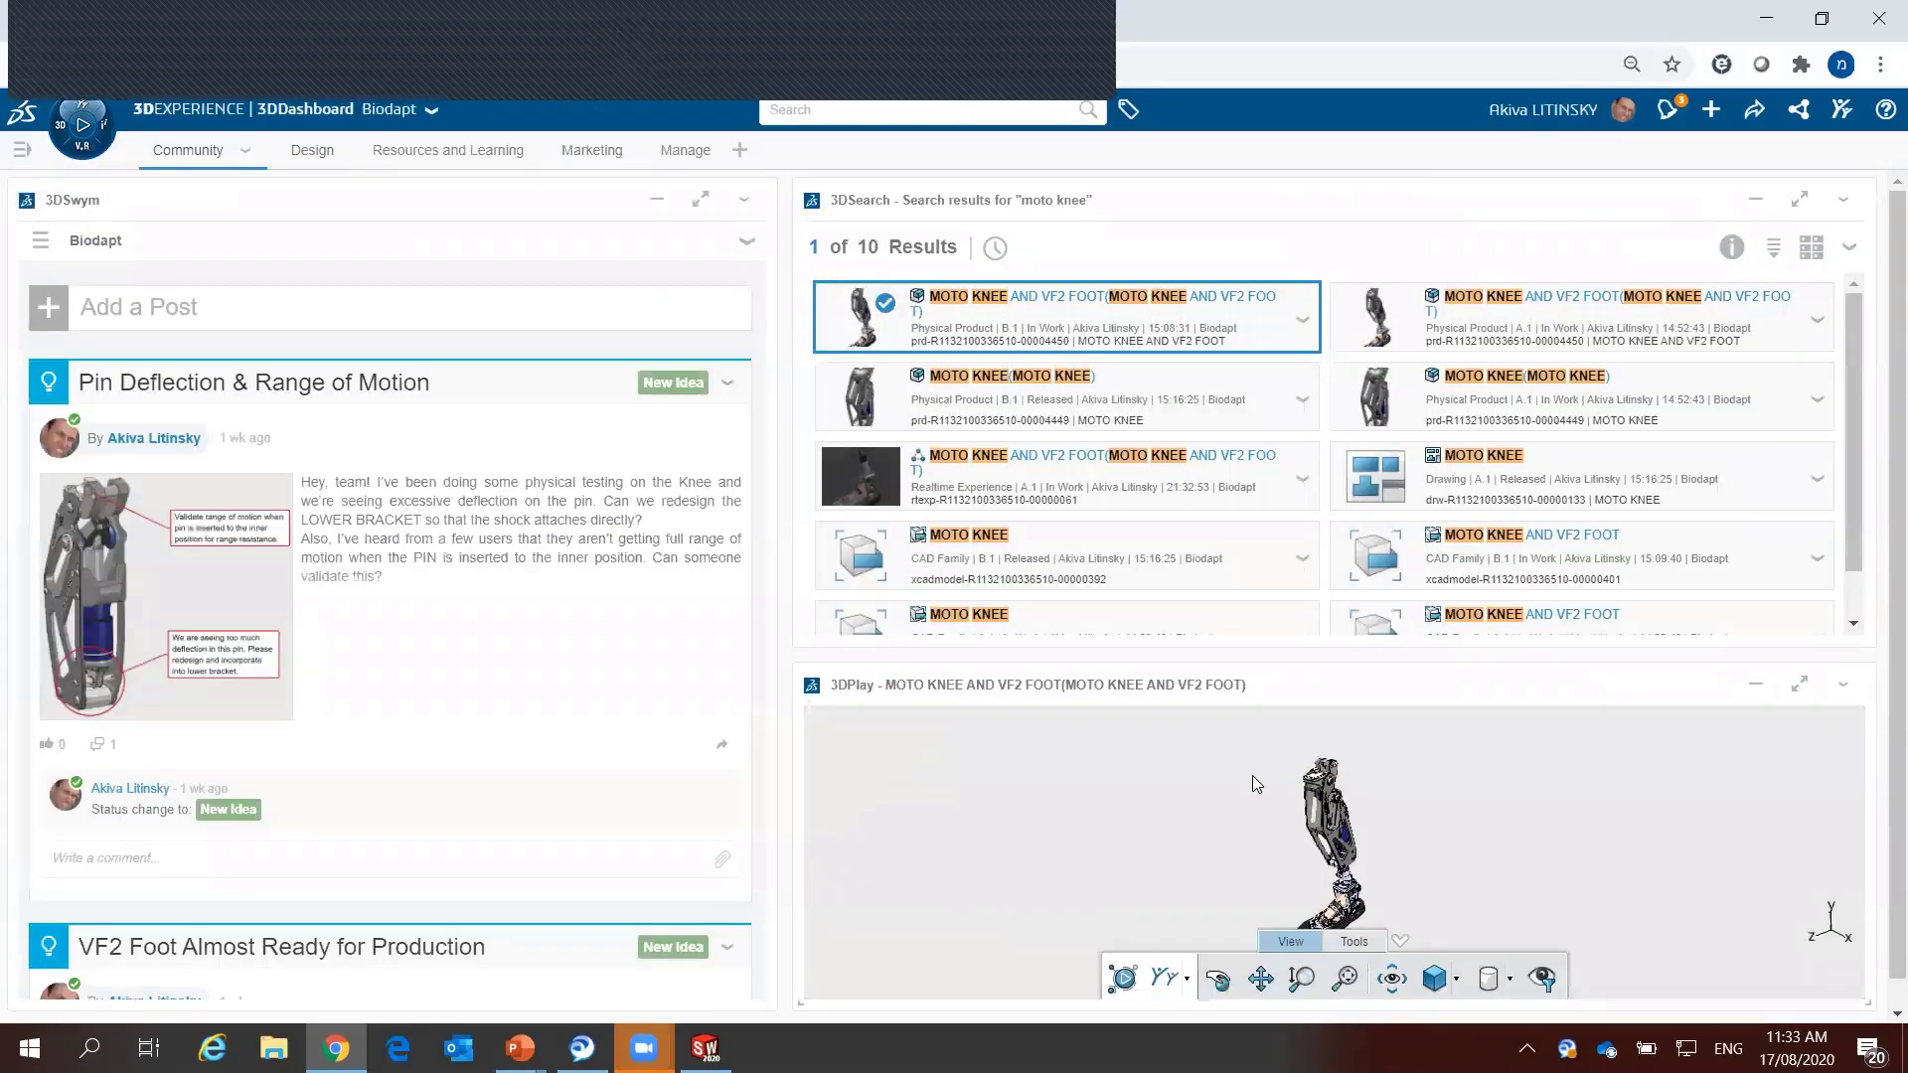
pyautogui.moveTo(1253, 775); pyautogui.dragTo(1374, 835)
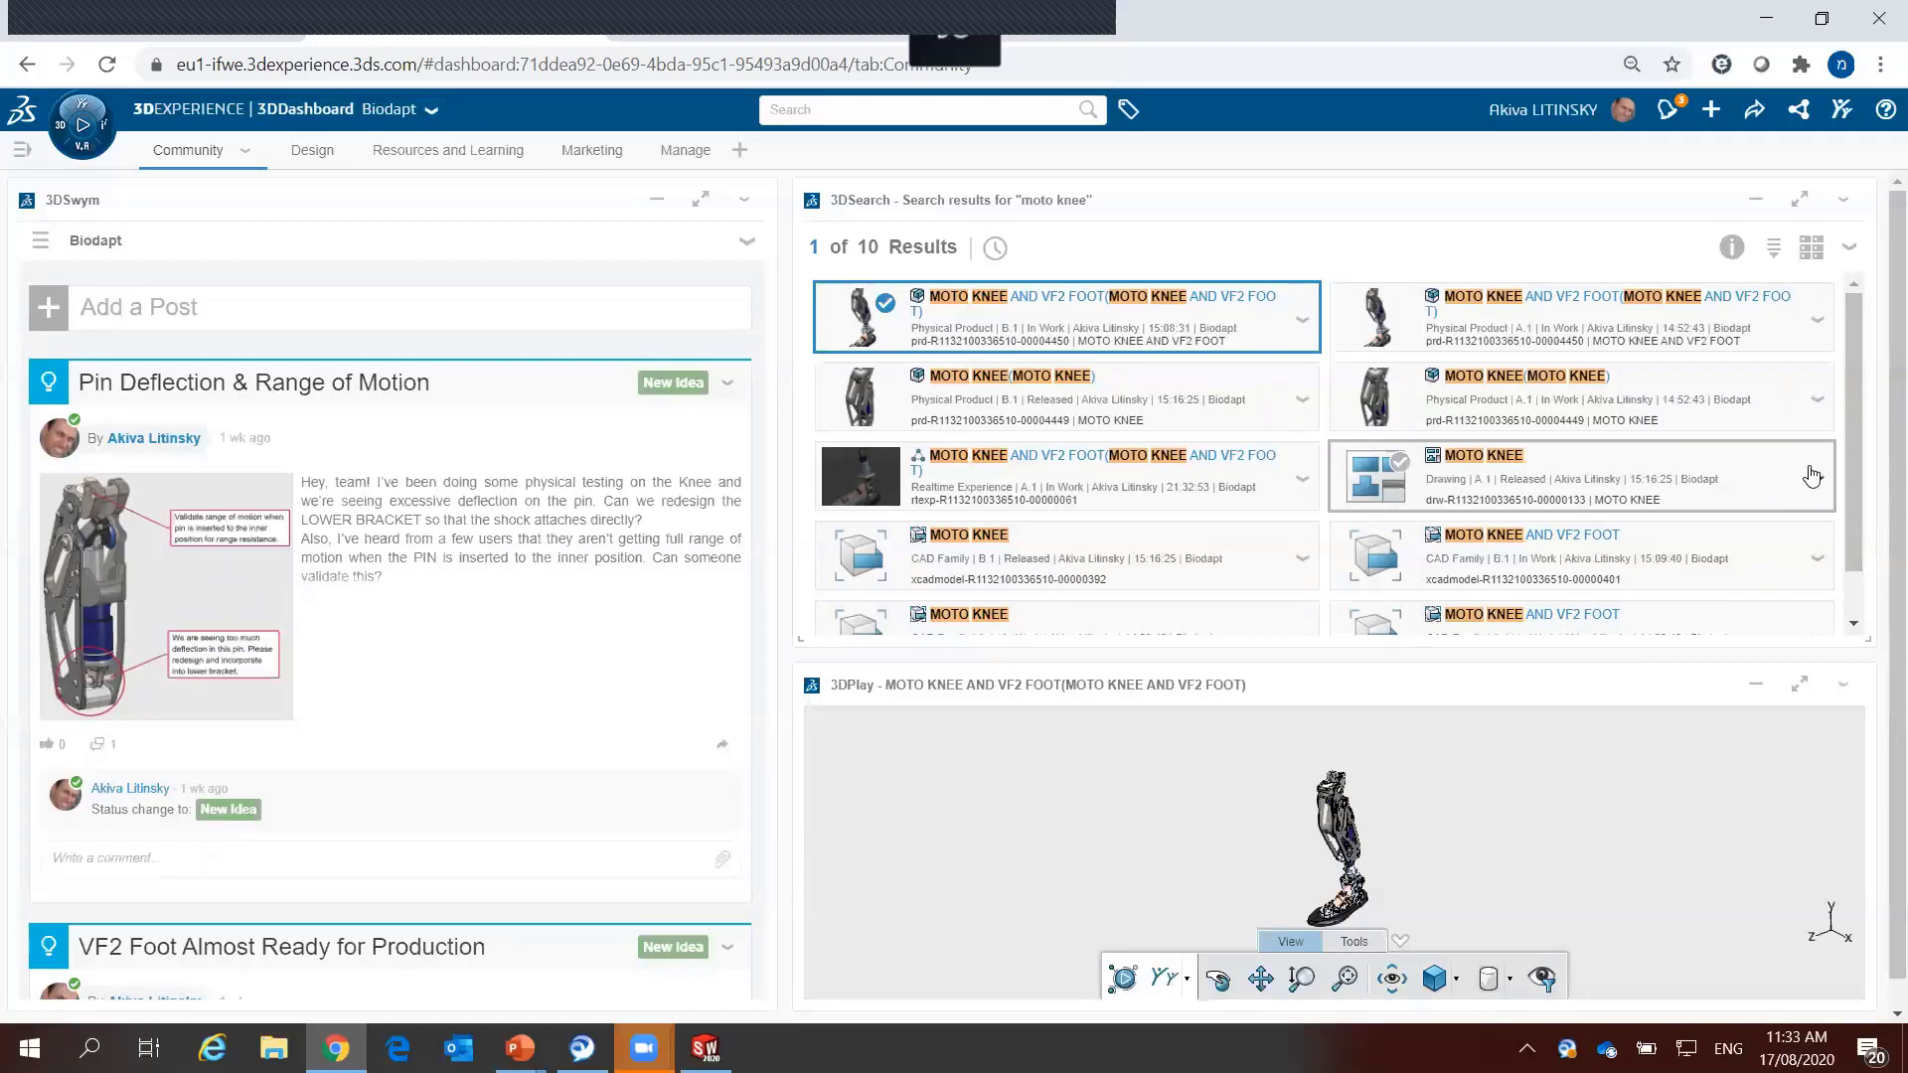
pyautogui.moveTo(1581, 475)
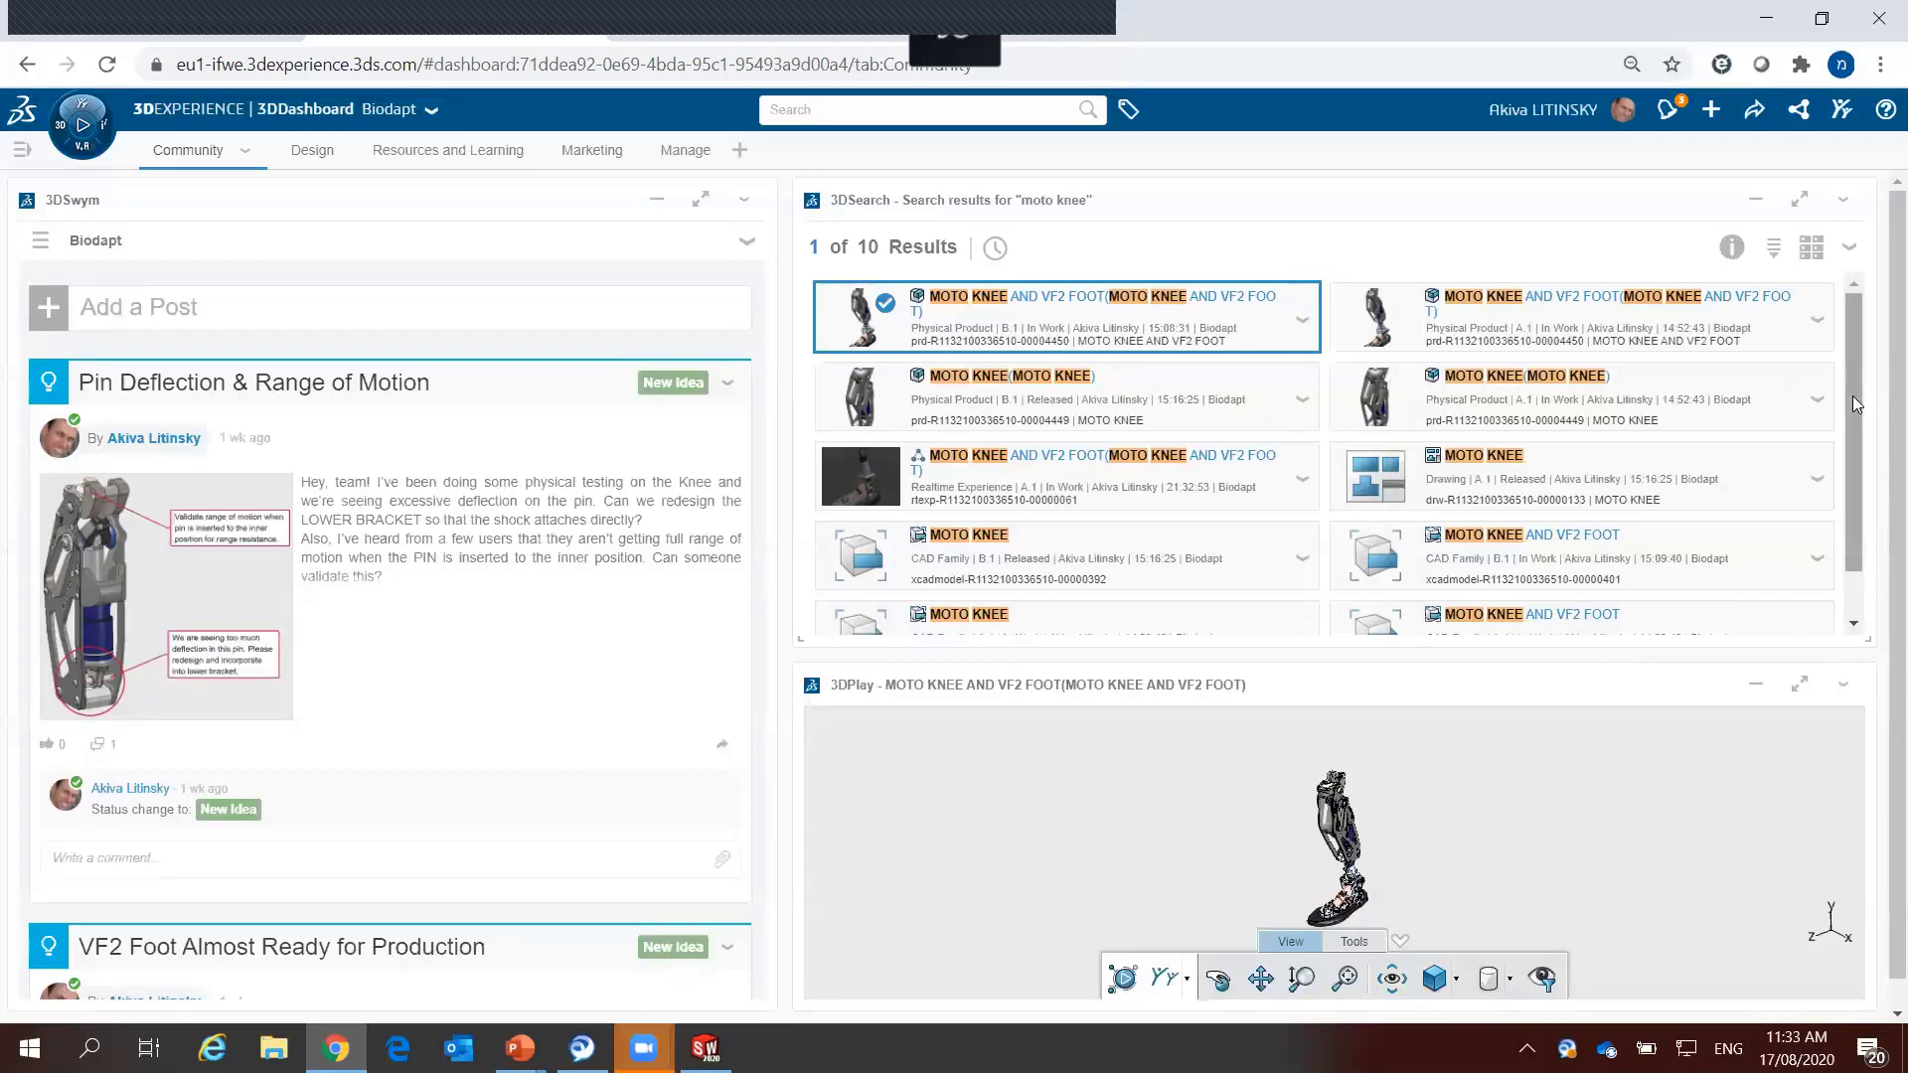
pyautogui.moveTo(1853, 395); pyautogui.dragTo(1847, 336)
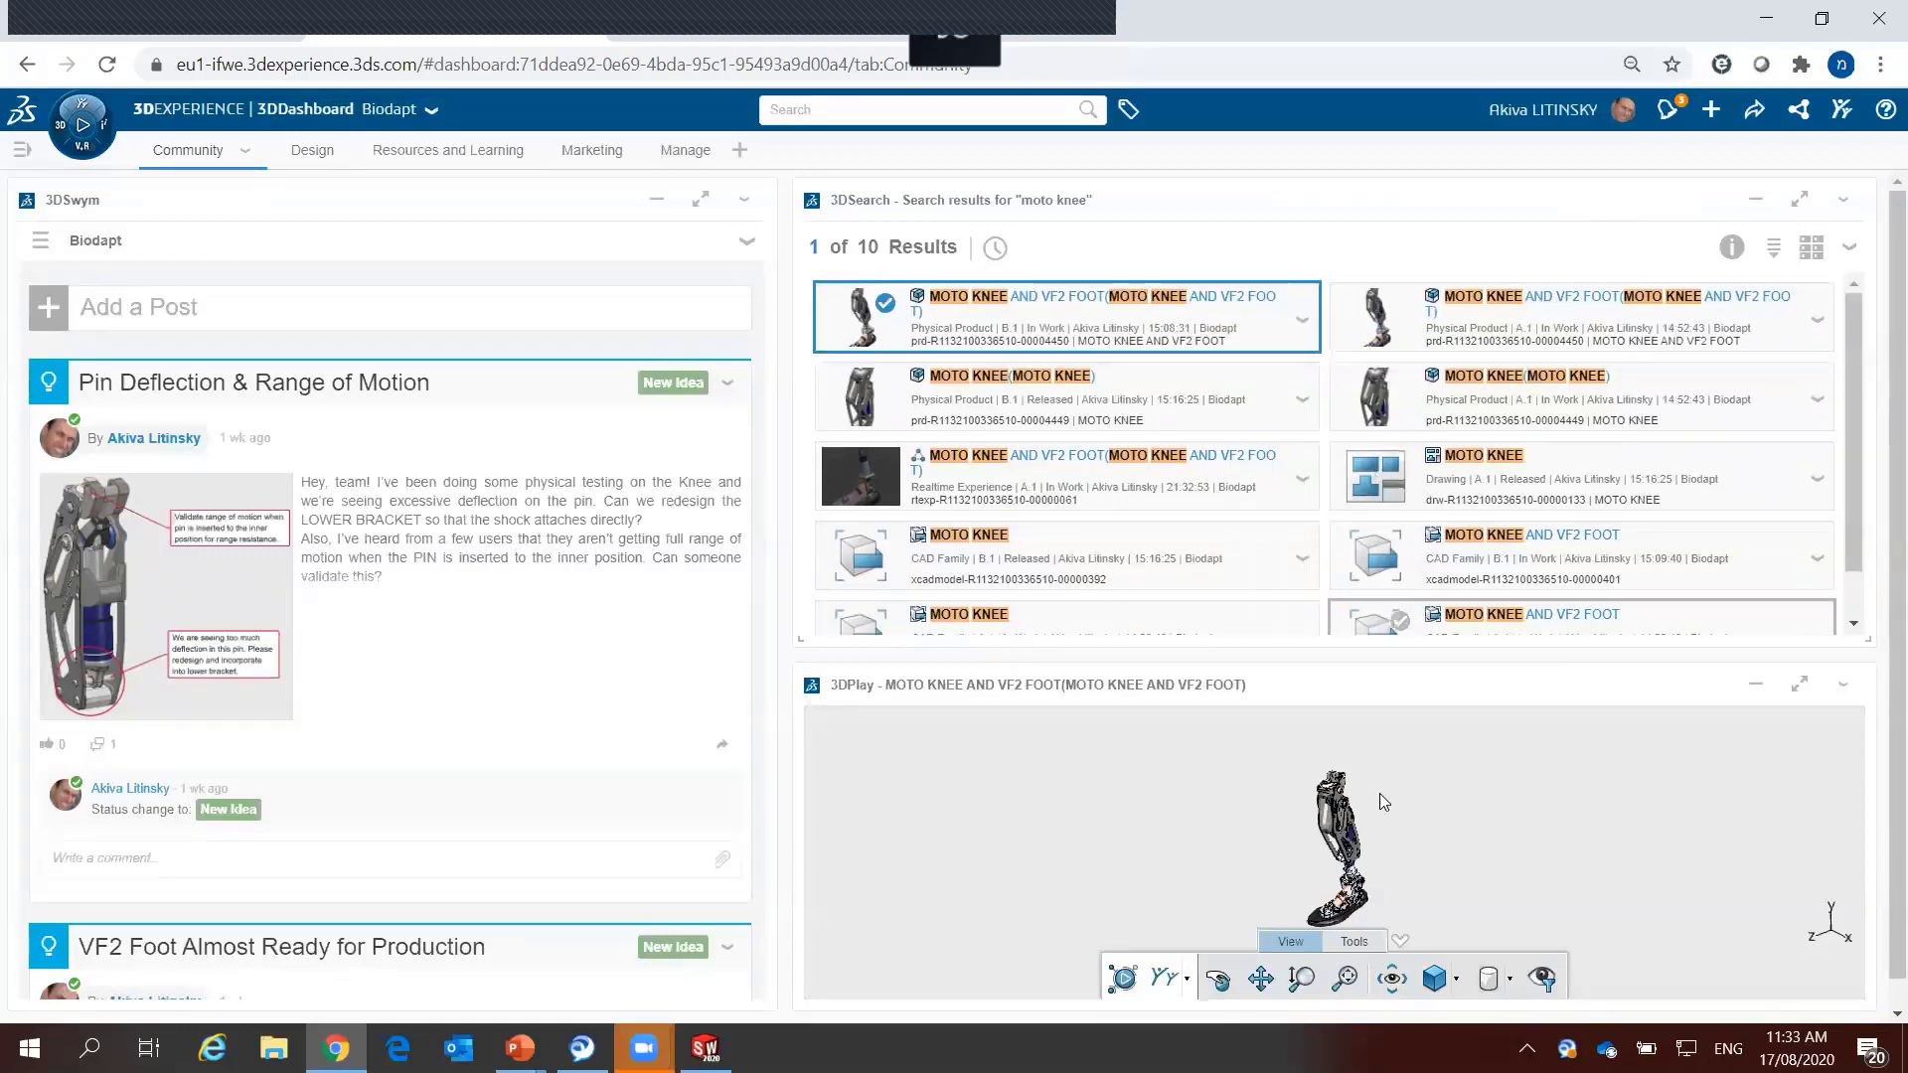
pyautogui.click(1799, 685)
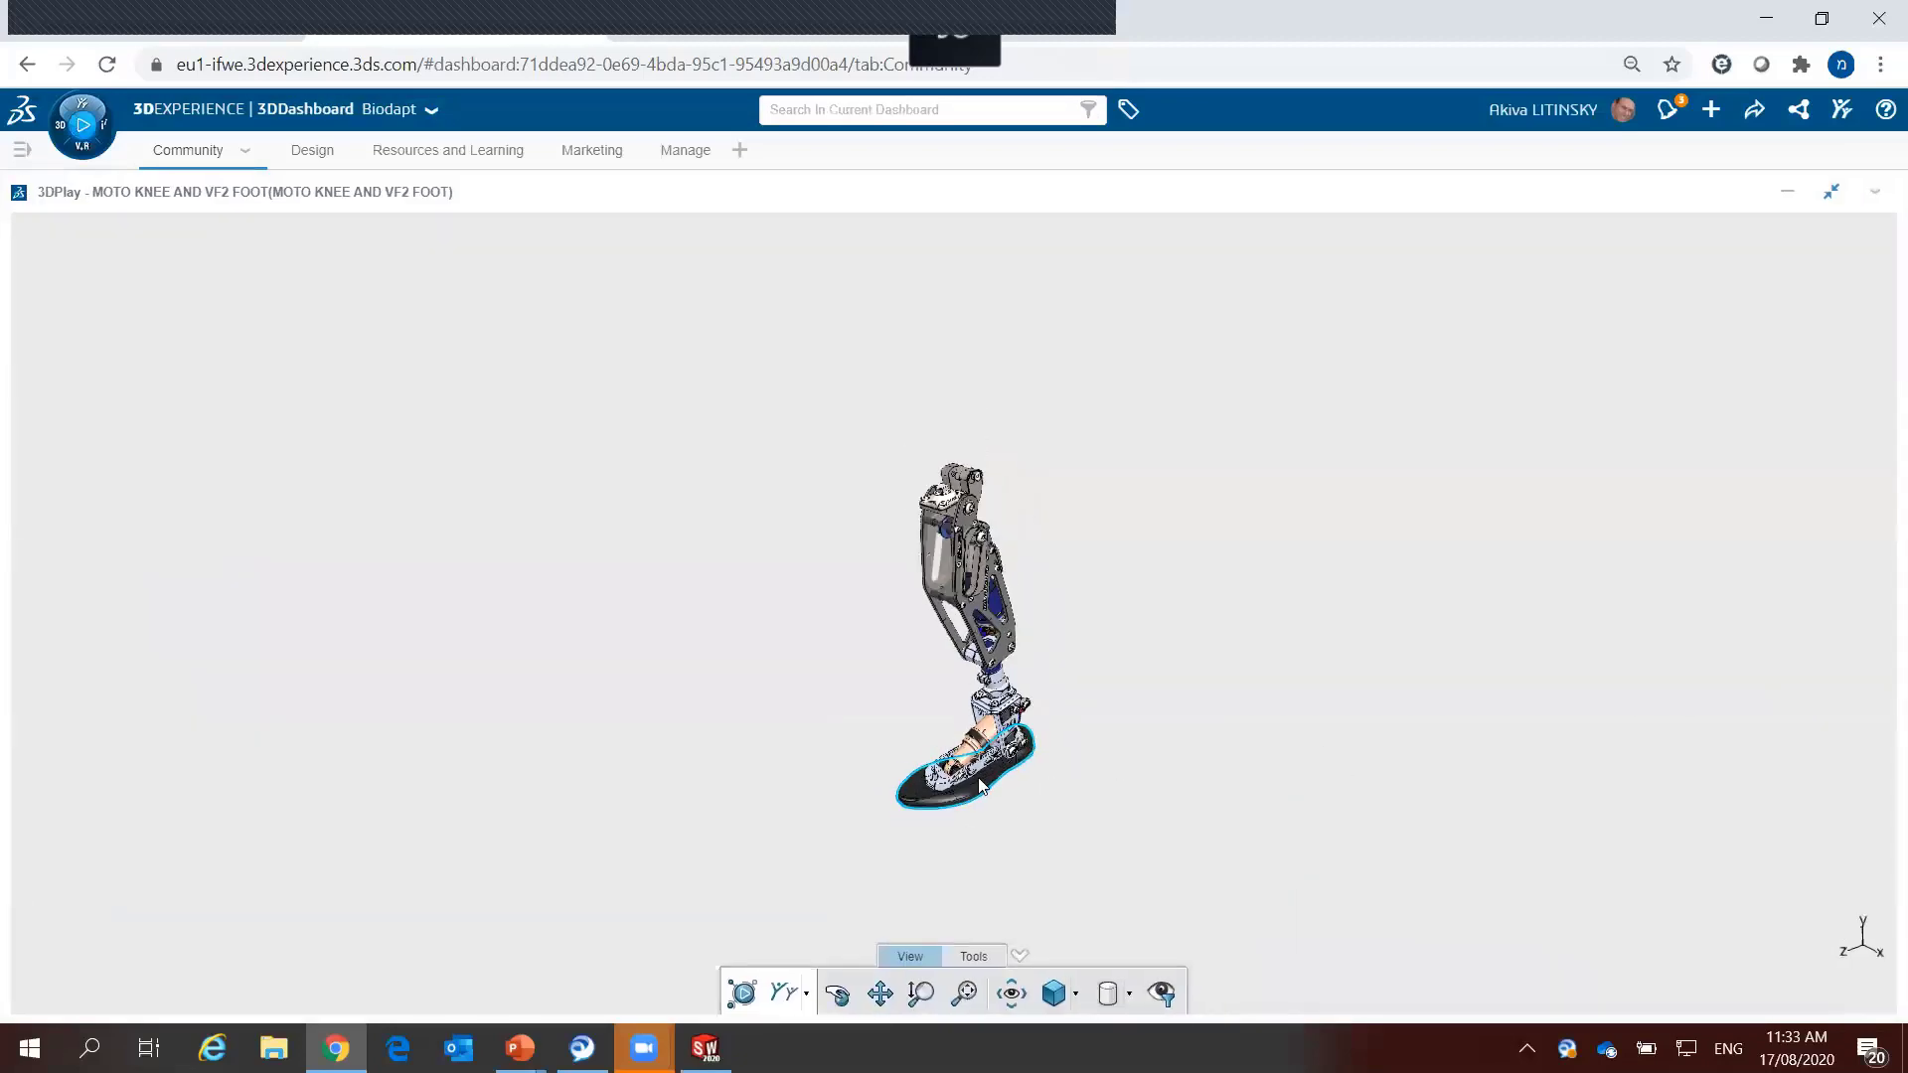
pyautogui.scroll(3, 976, 775)
pyautogui.scroll(3, 976, 778)
pyautogui.scroll(3, 976, 777)
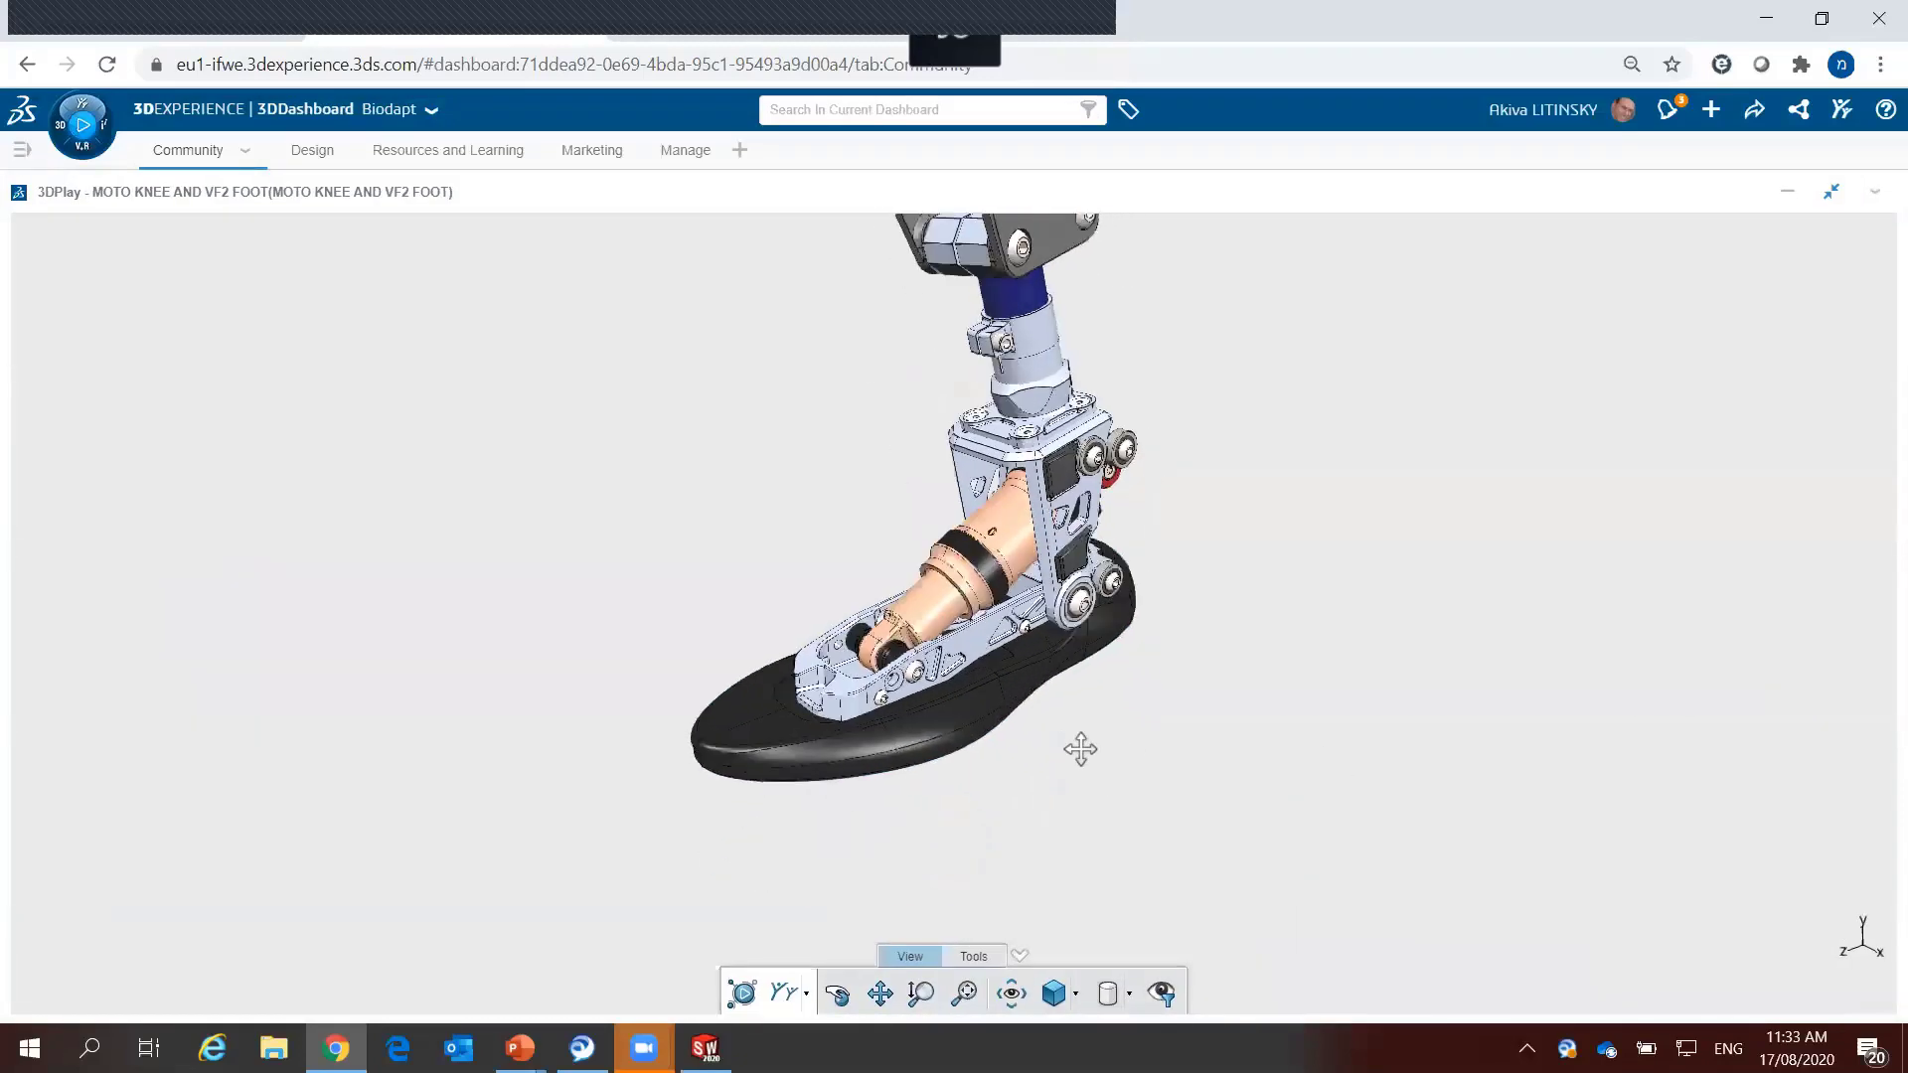
pyautogui.click(1834, 193)
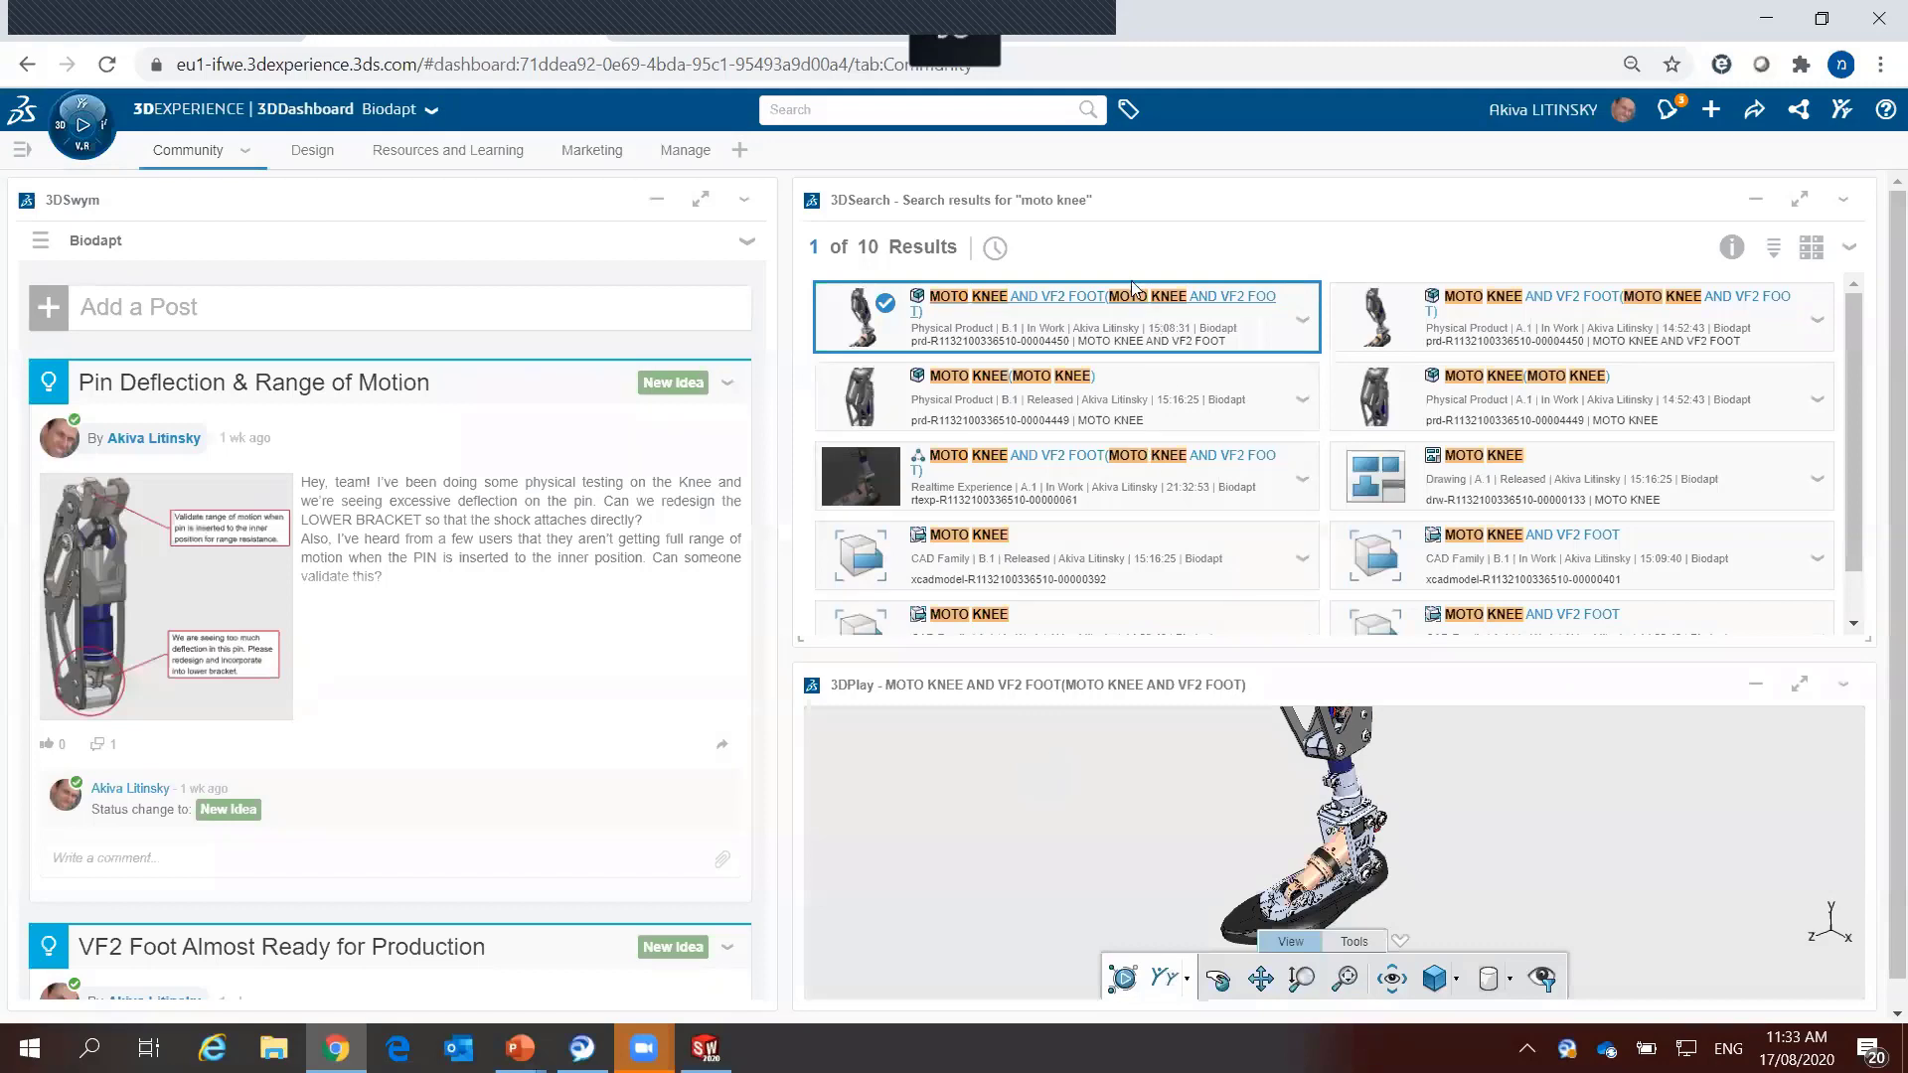
# Step: Load the MOTO KNEE AND VF2 FOOT product into 3DPlay, reload it, and maximize the viewer
pyautogui.click(1844, 200)
pyautogui.click(1773, 317)
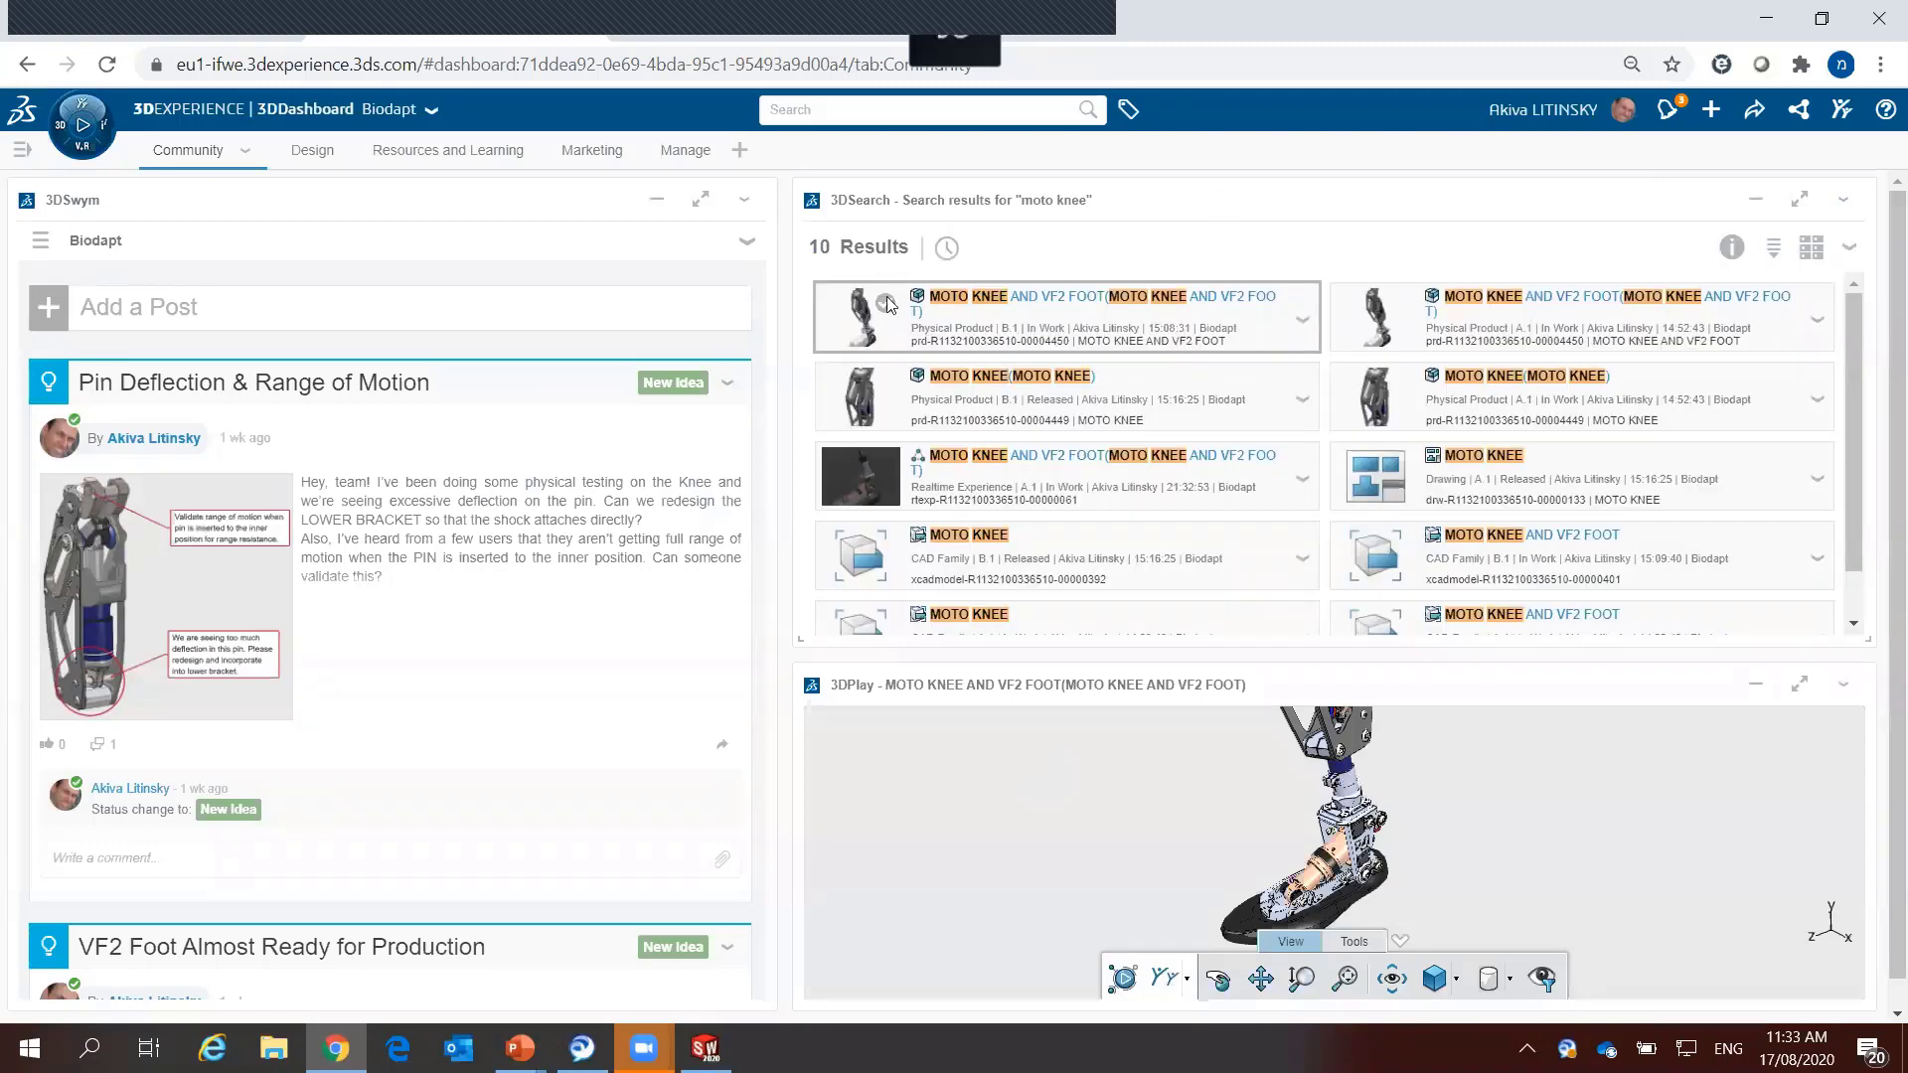
pyautogui.moveTo(1023, 308); pyautogui.dragTo(1192, 798)
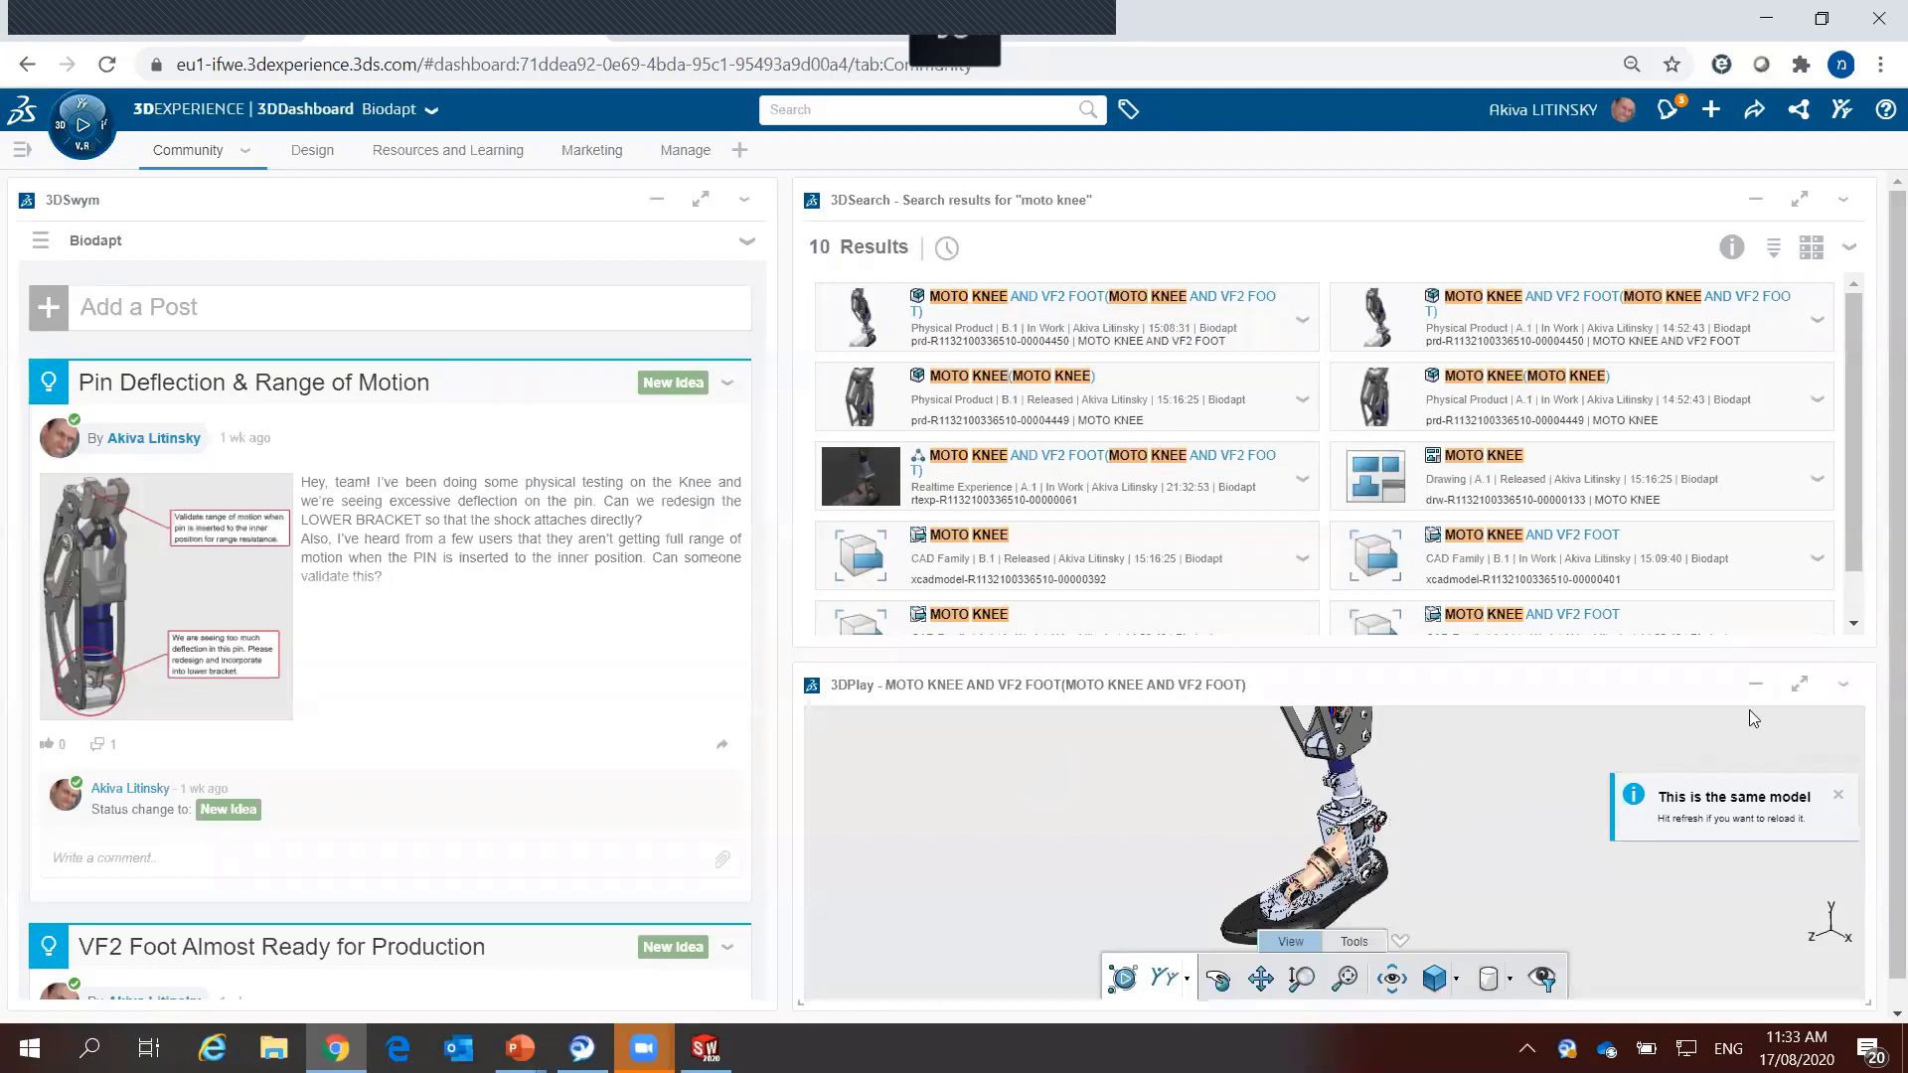
pyautogui.click(1844, 684)
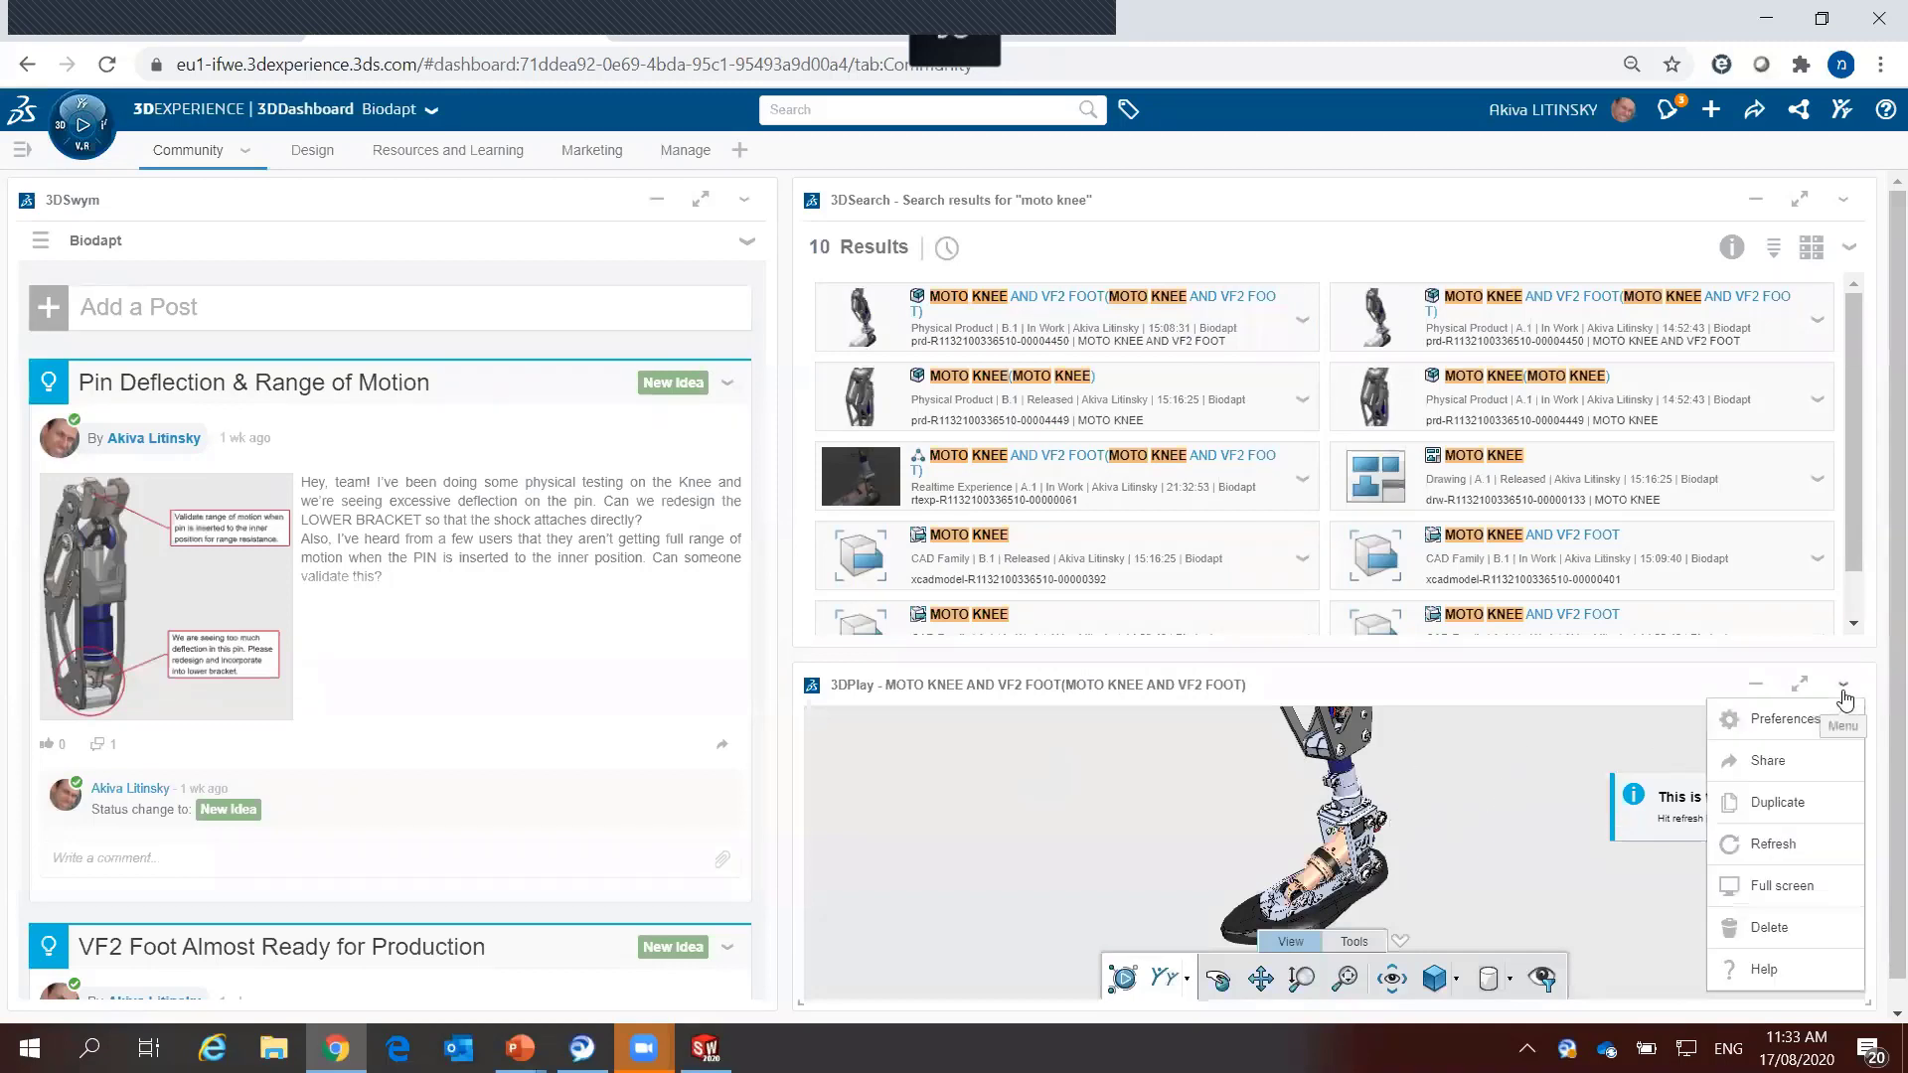
pyautogui.click(1781, 850)
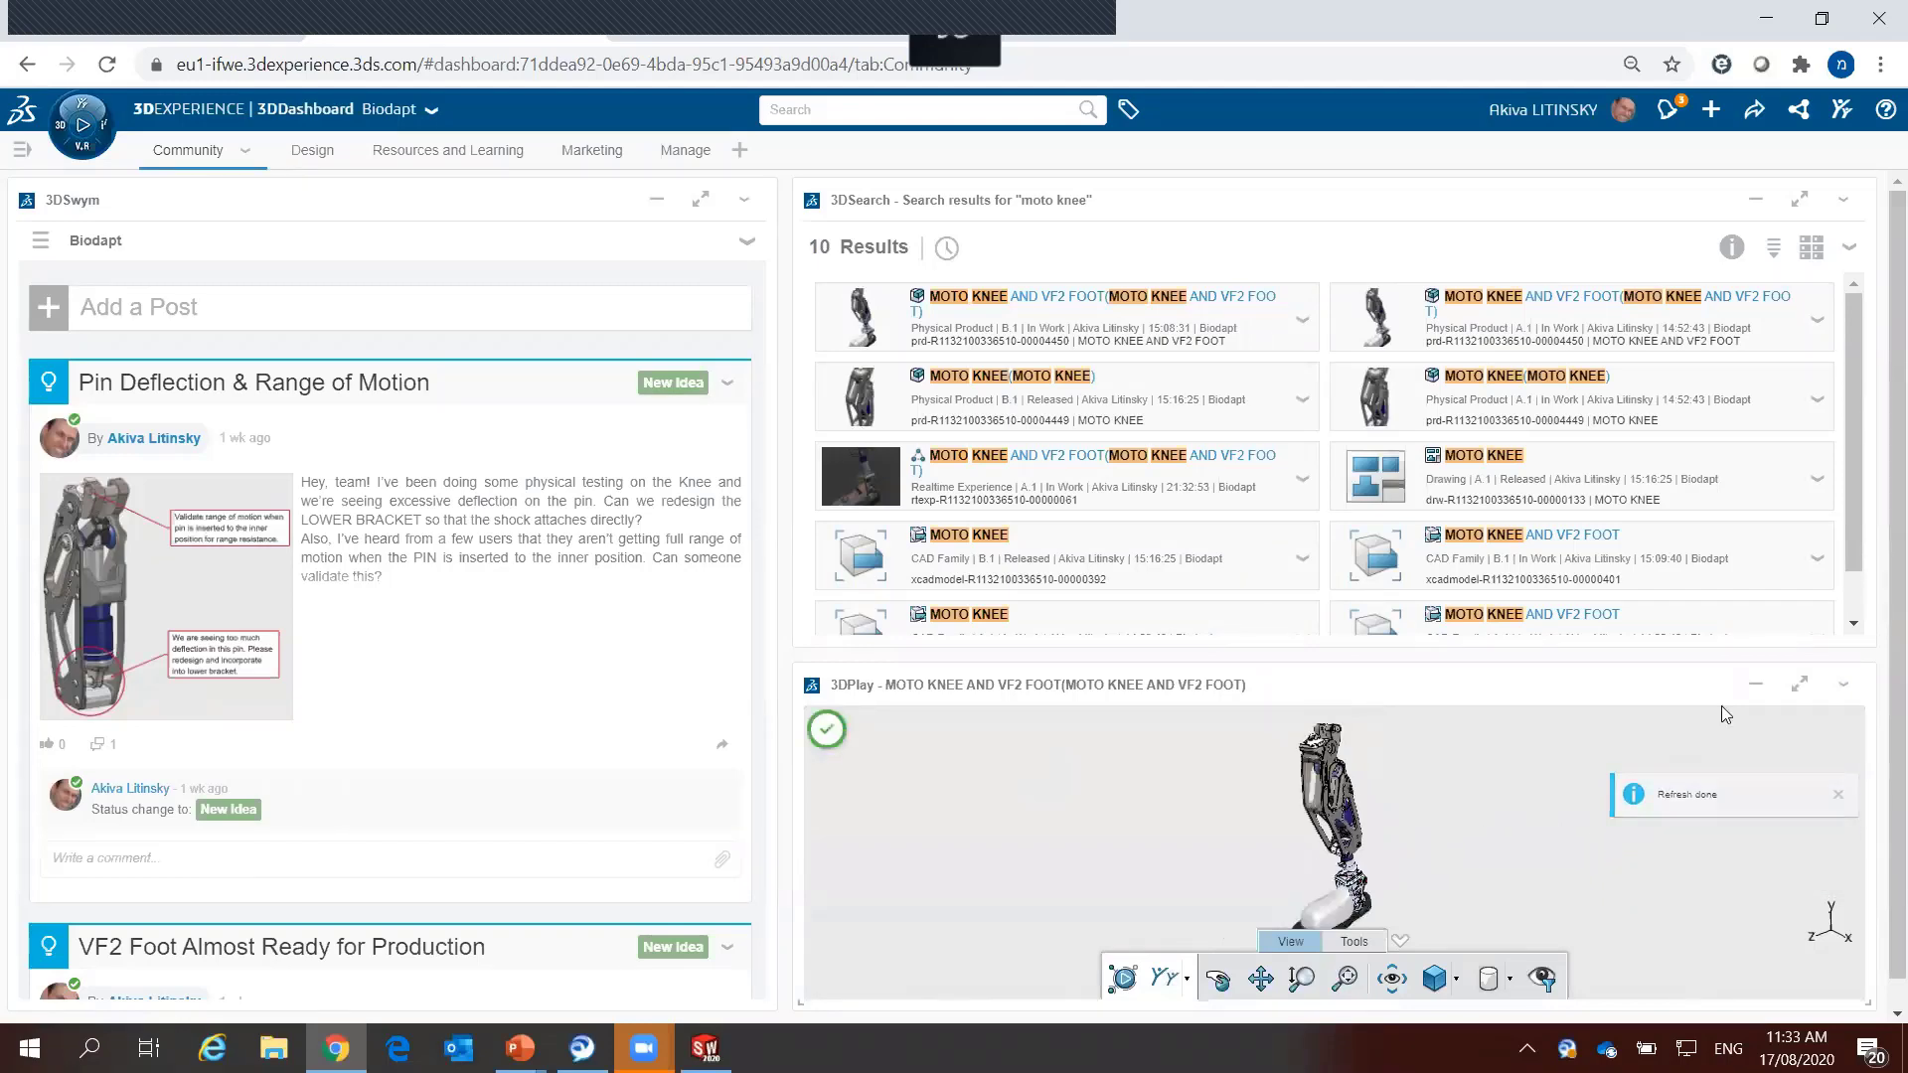
pyautogui.click(1800, 685)
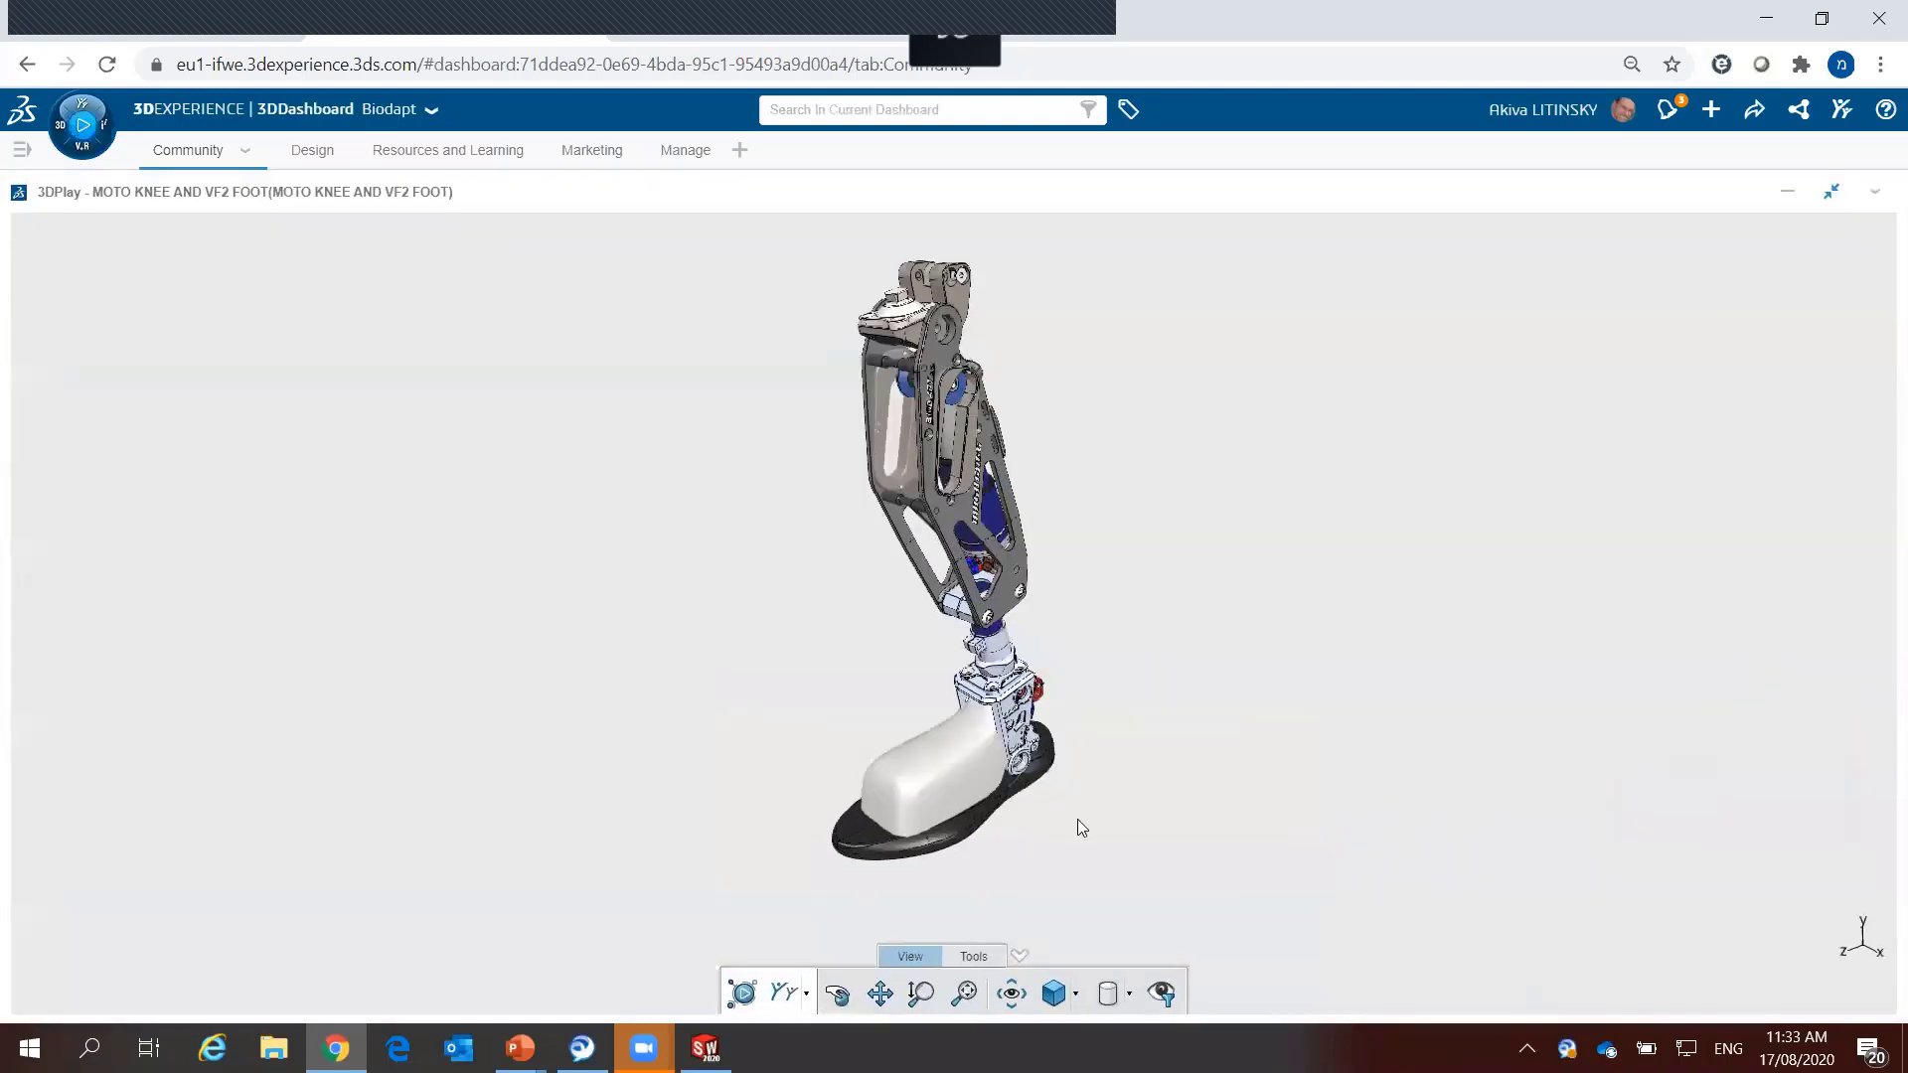
# Step: Circle the foot in red with the Annotate pen tool
pyautogui.scroll(3, 1077, 819)
pyautogui.scroll(-3, 1038, 646)
pyautogui.scroll(3, 1044, 654)
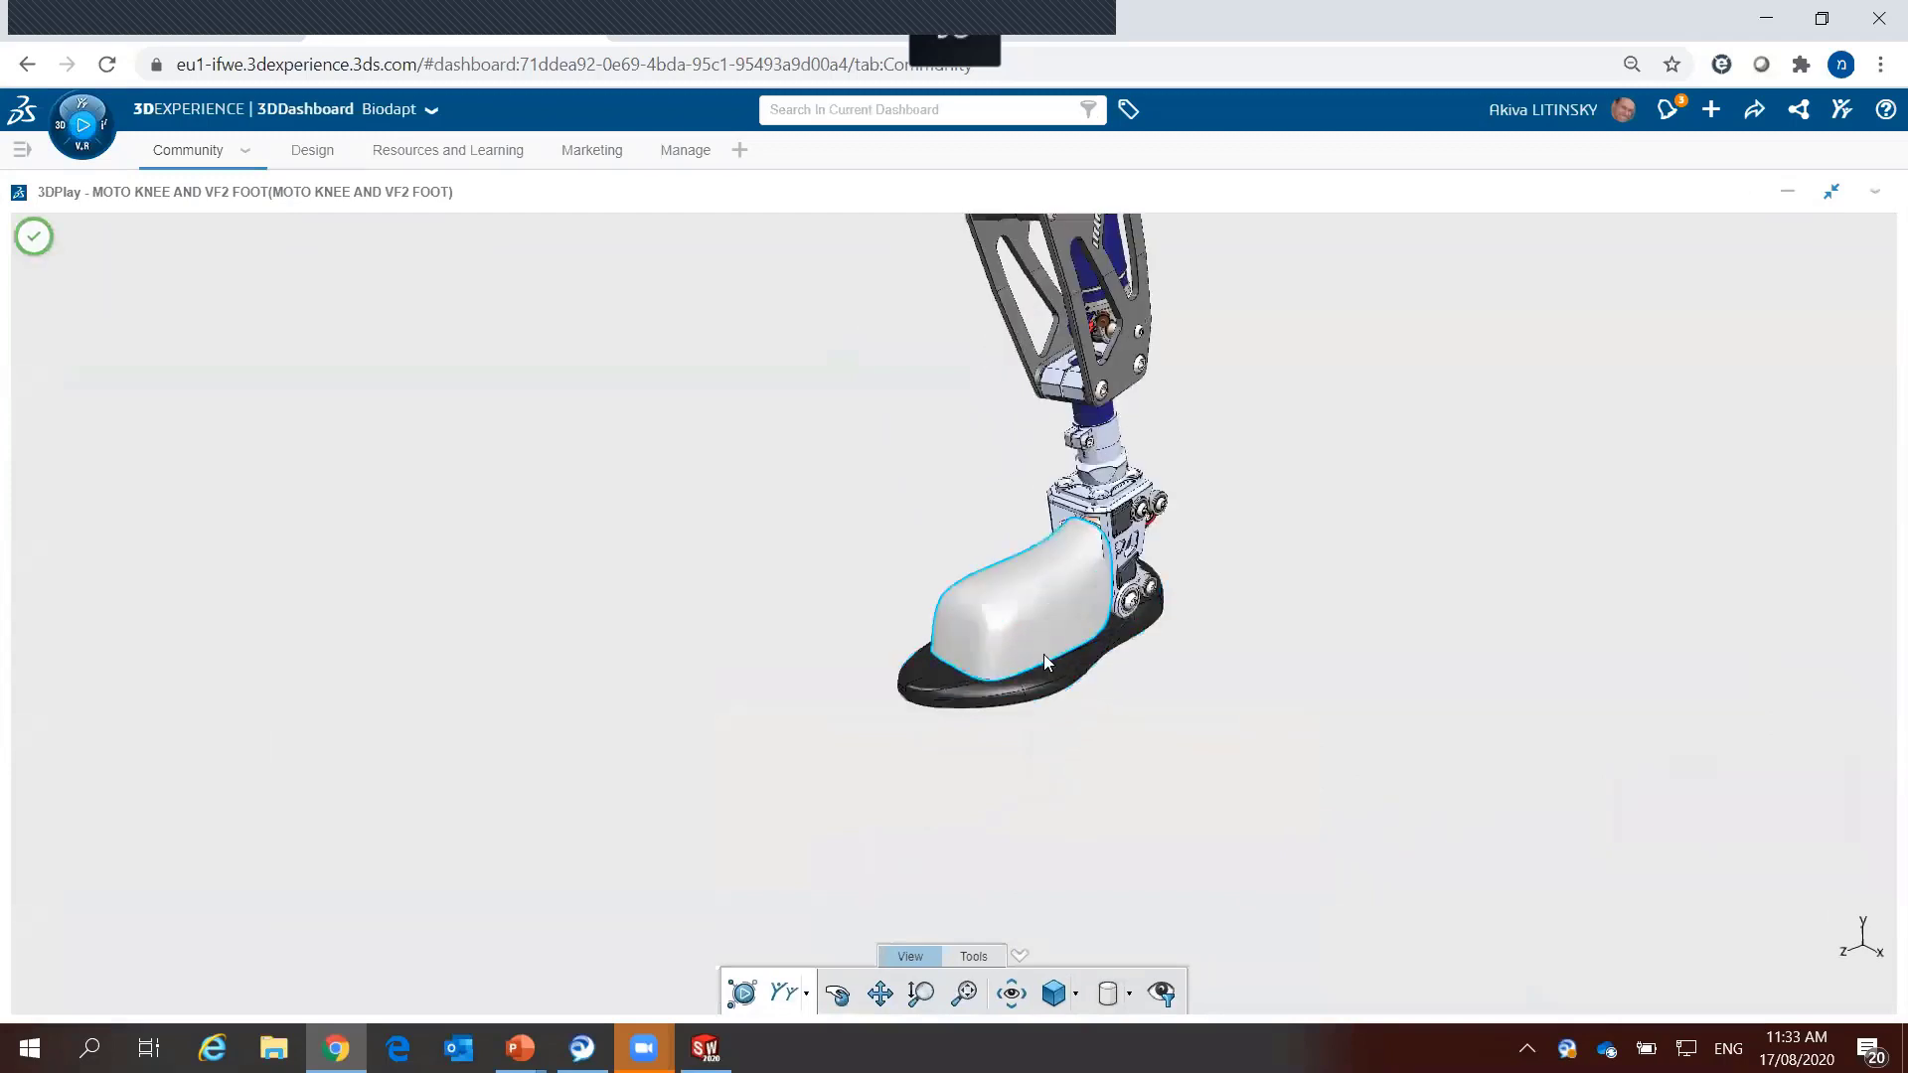
pyautogui.scroll(2, 1149, 779)
pyautogui.scroll(2, 1107, 775)
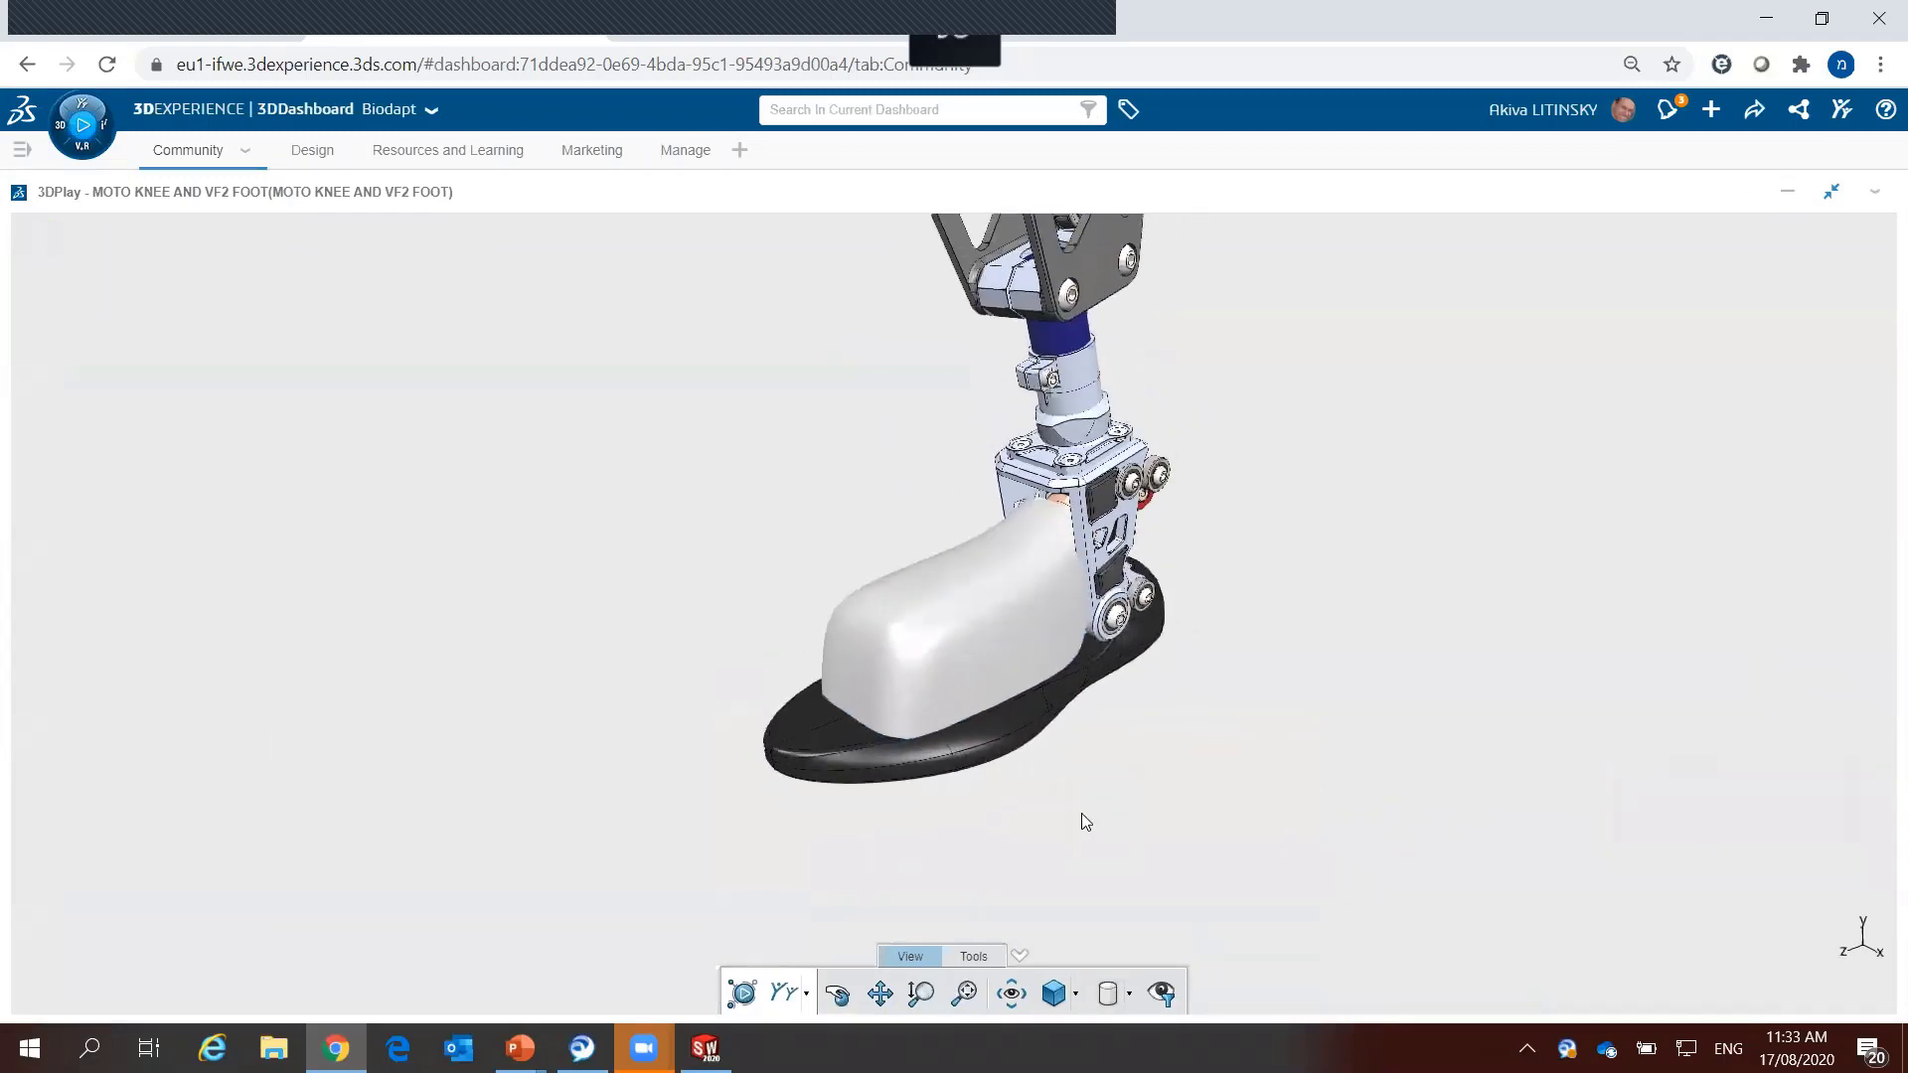
pyautogui.click(973, 956)
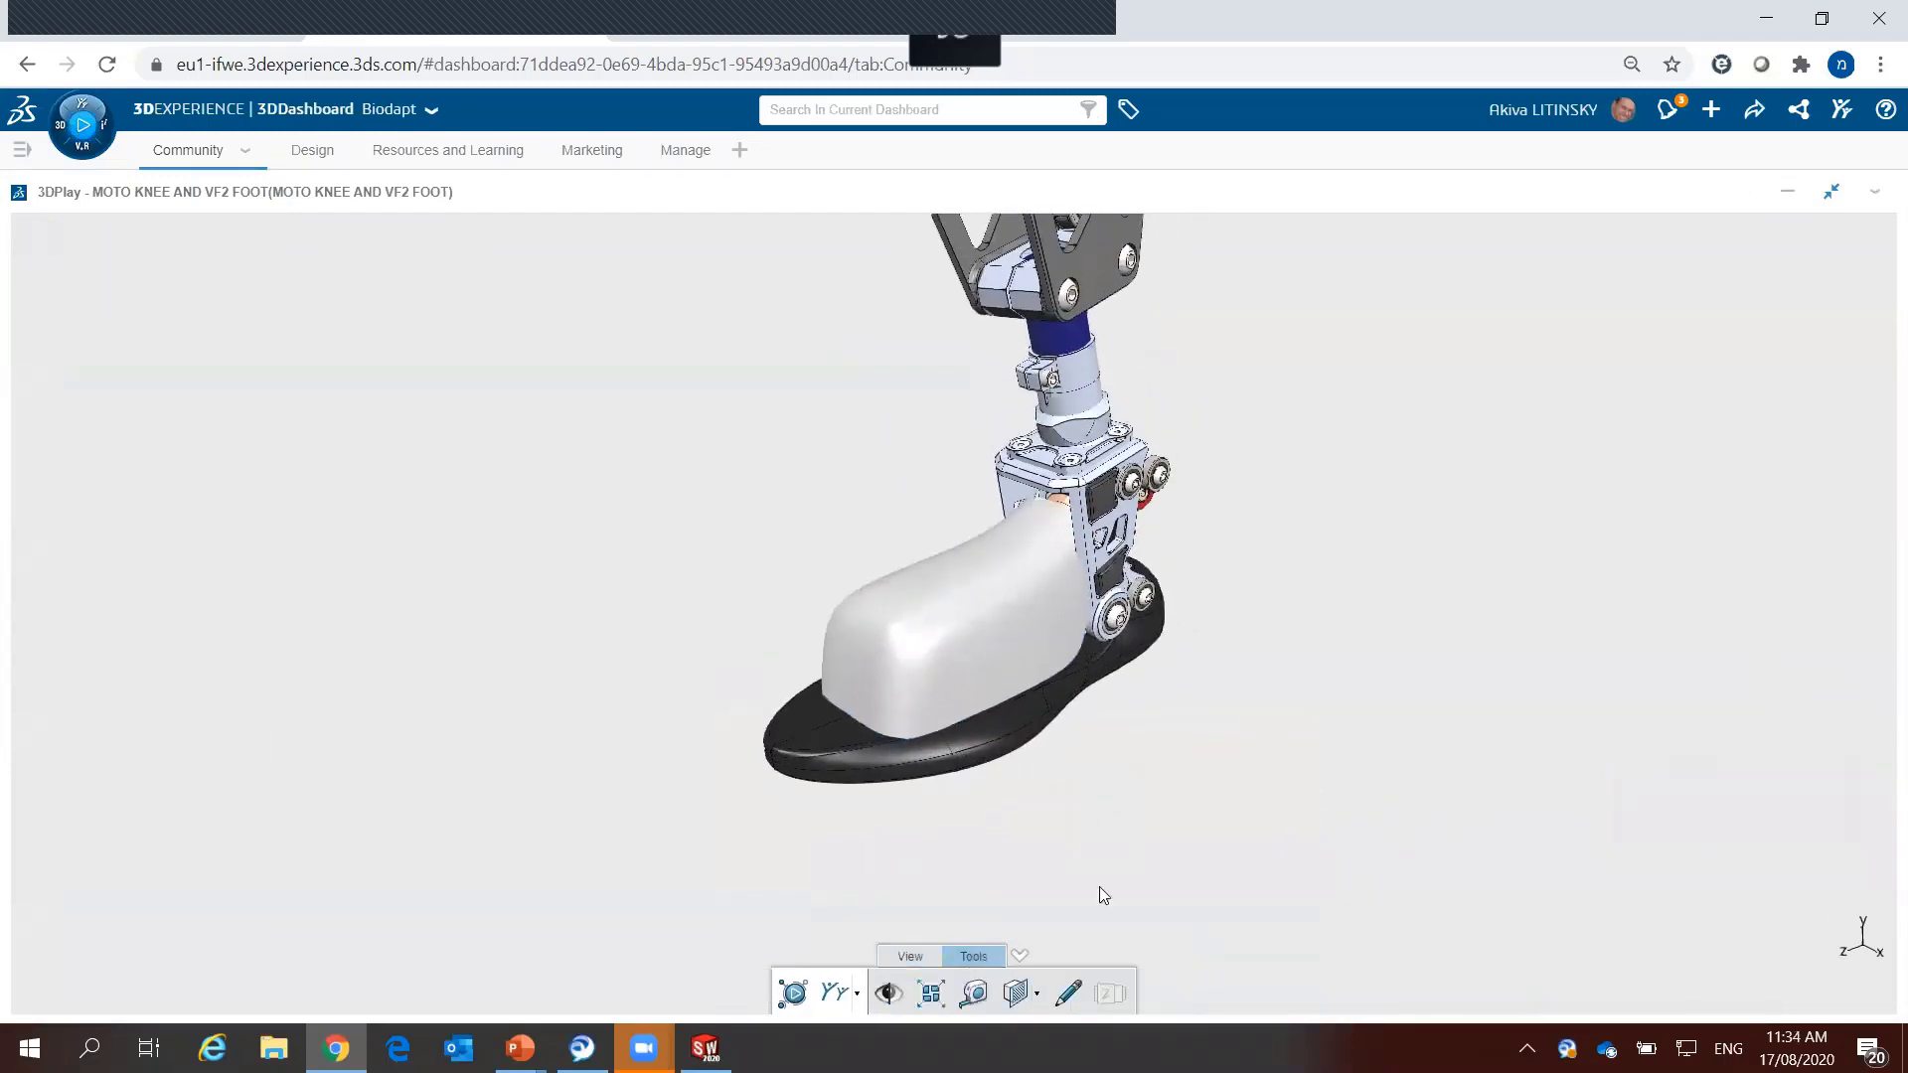
pyautogui.click(1069, 992)
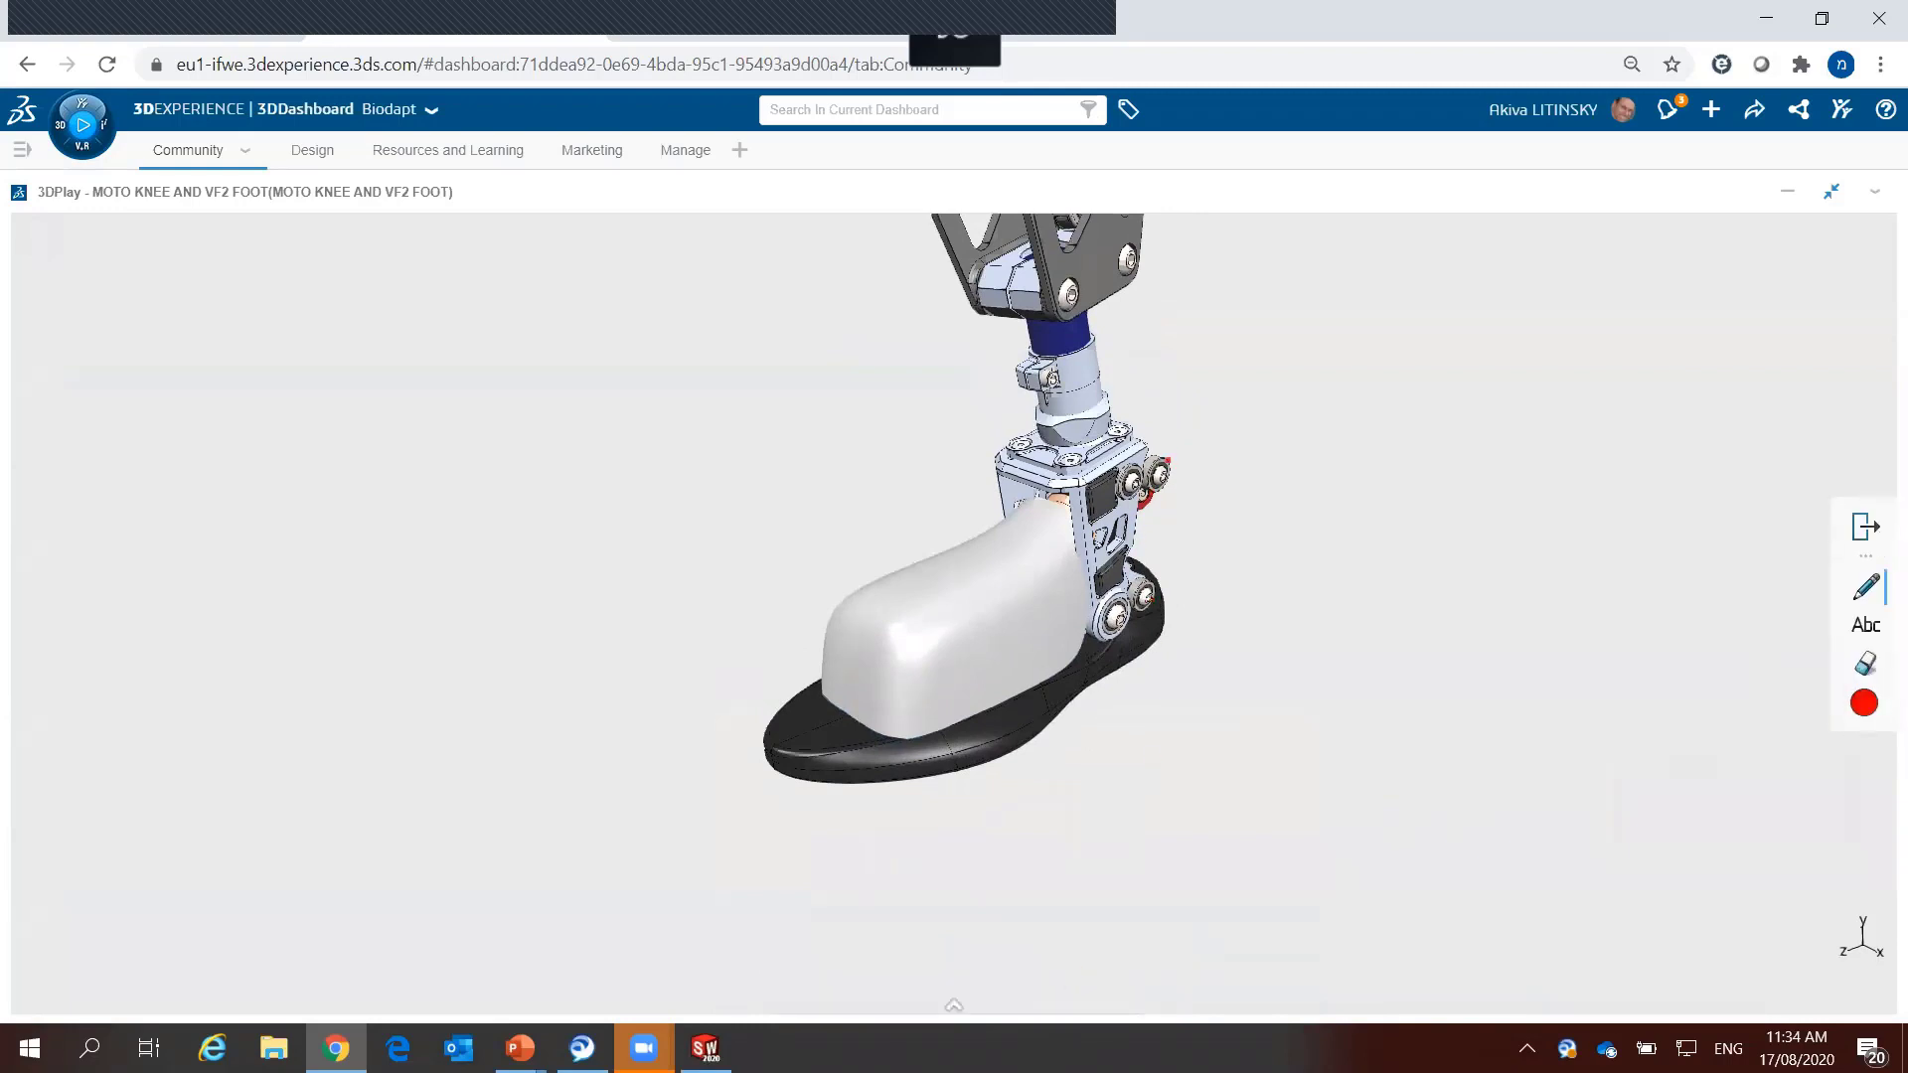
pyautogui.moveTo(1156, 442)
pyautogui.mouseDown()
pyautogui.moveTo(766, 477)
pyautogui.moveTo(1078, 831)
pyautogui.moveTo(1178, 467)
pyautogui.moveTo(1158, 442)
pyautogui.mouseUp()
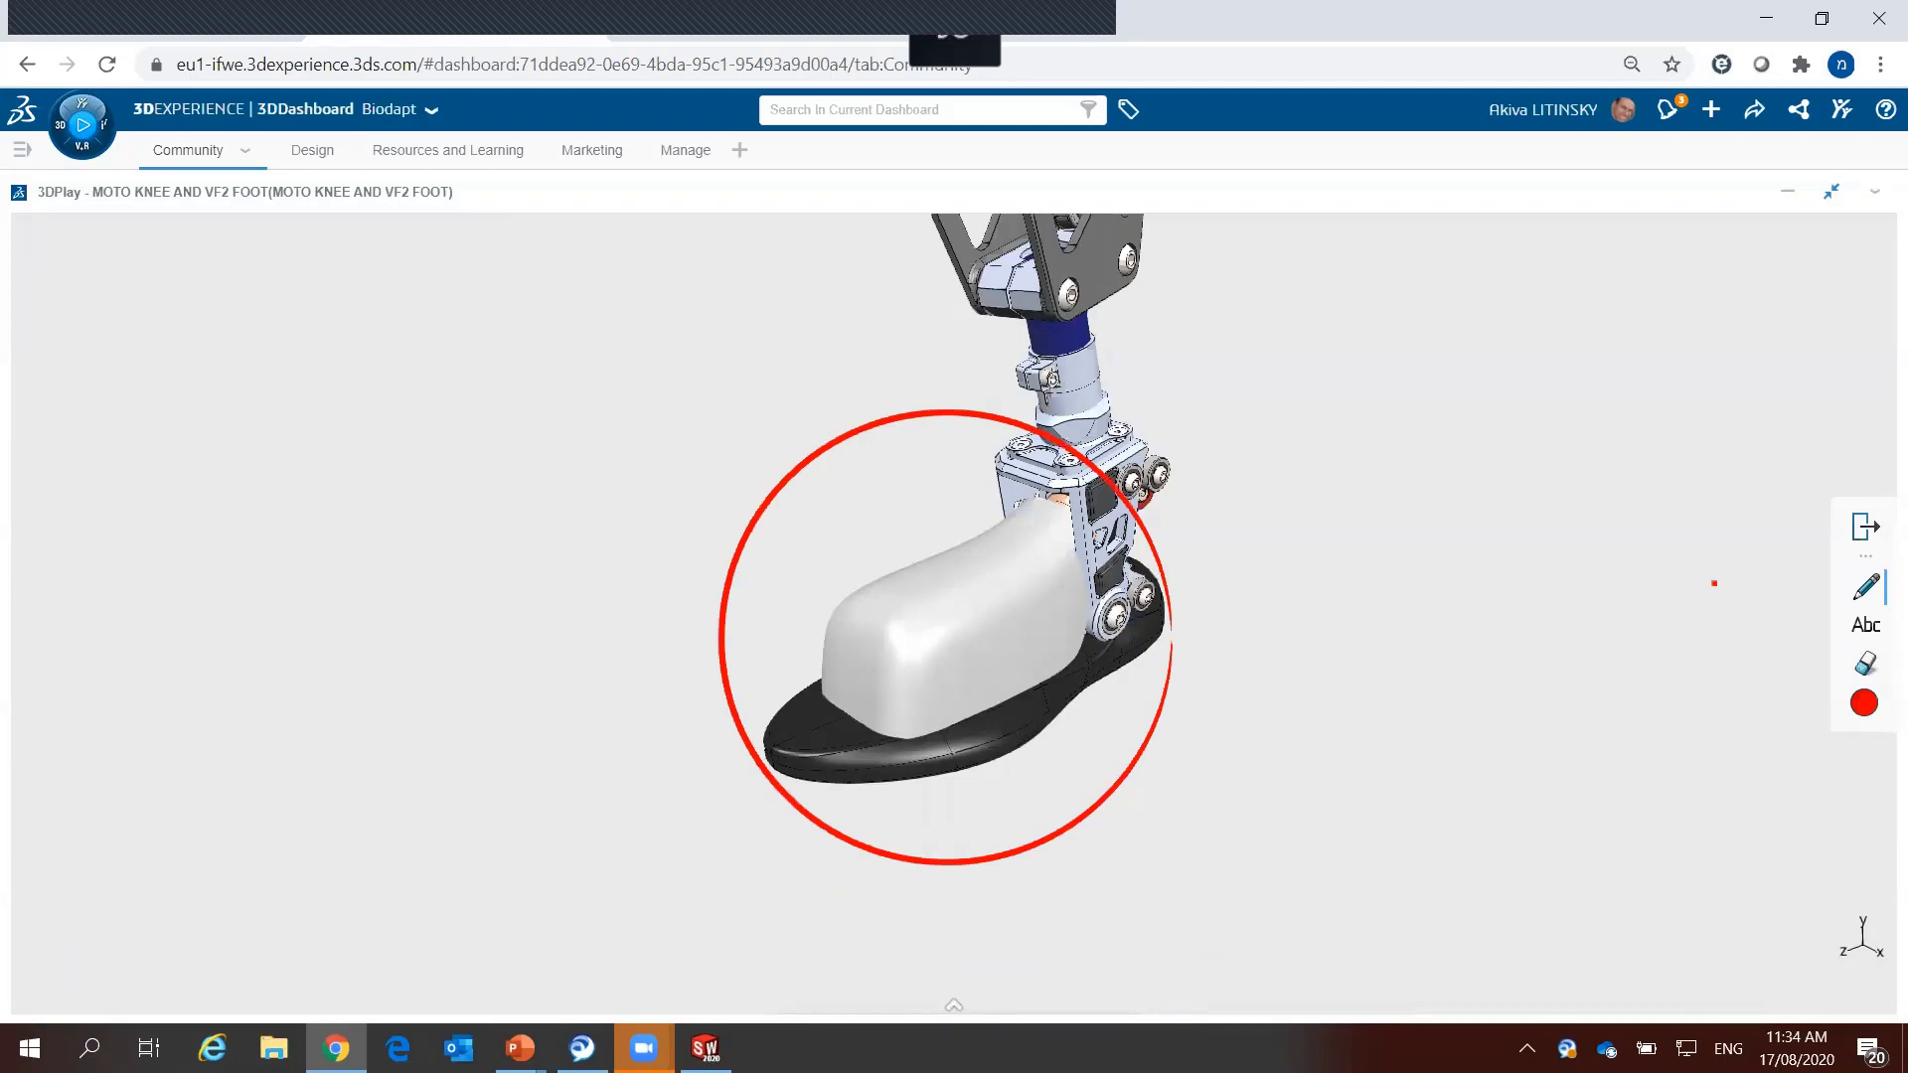
# Step: Add a 'New Cover' text label and draw an arrow from it to the circle
pyautogui.click(1867, 629)
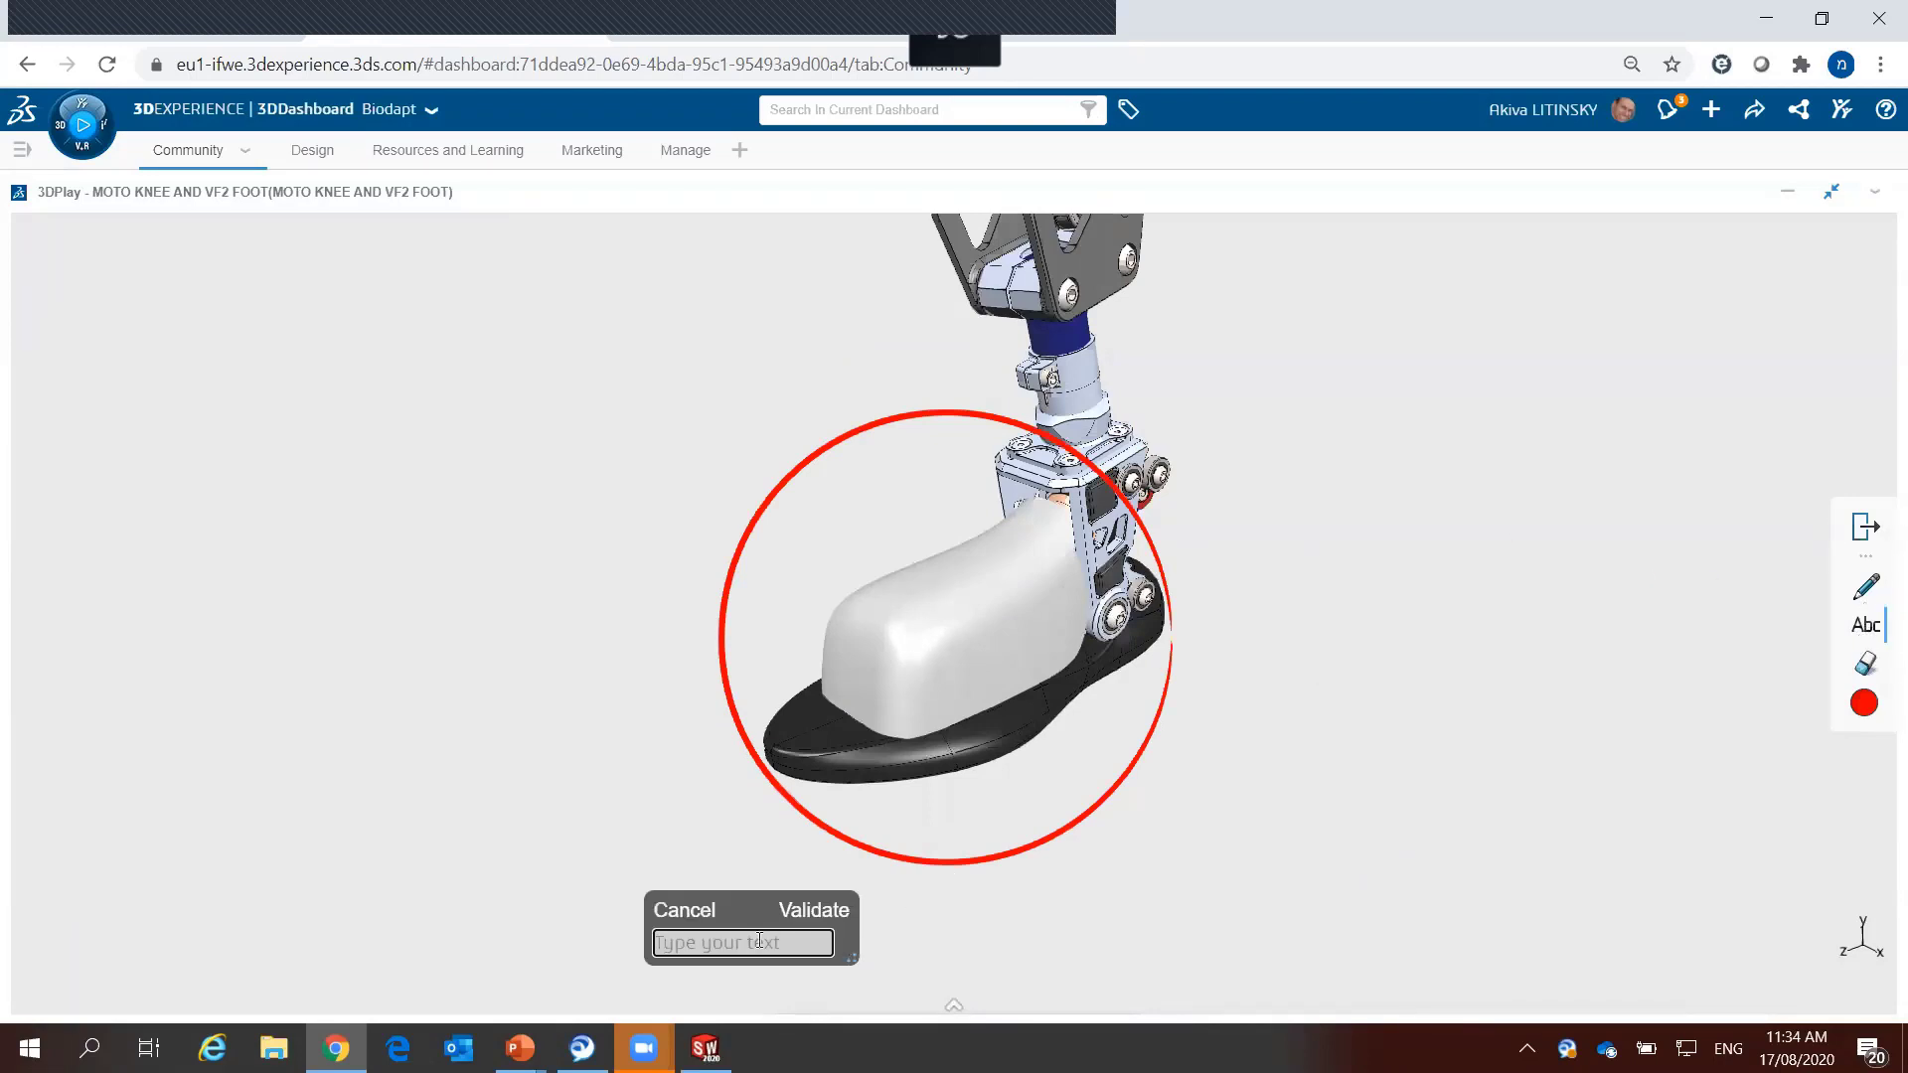
pyautogui.write('New C')
pyautogui.write('over')
pyautogui.click(829, 910)
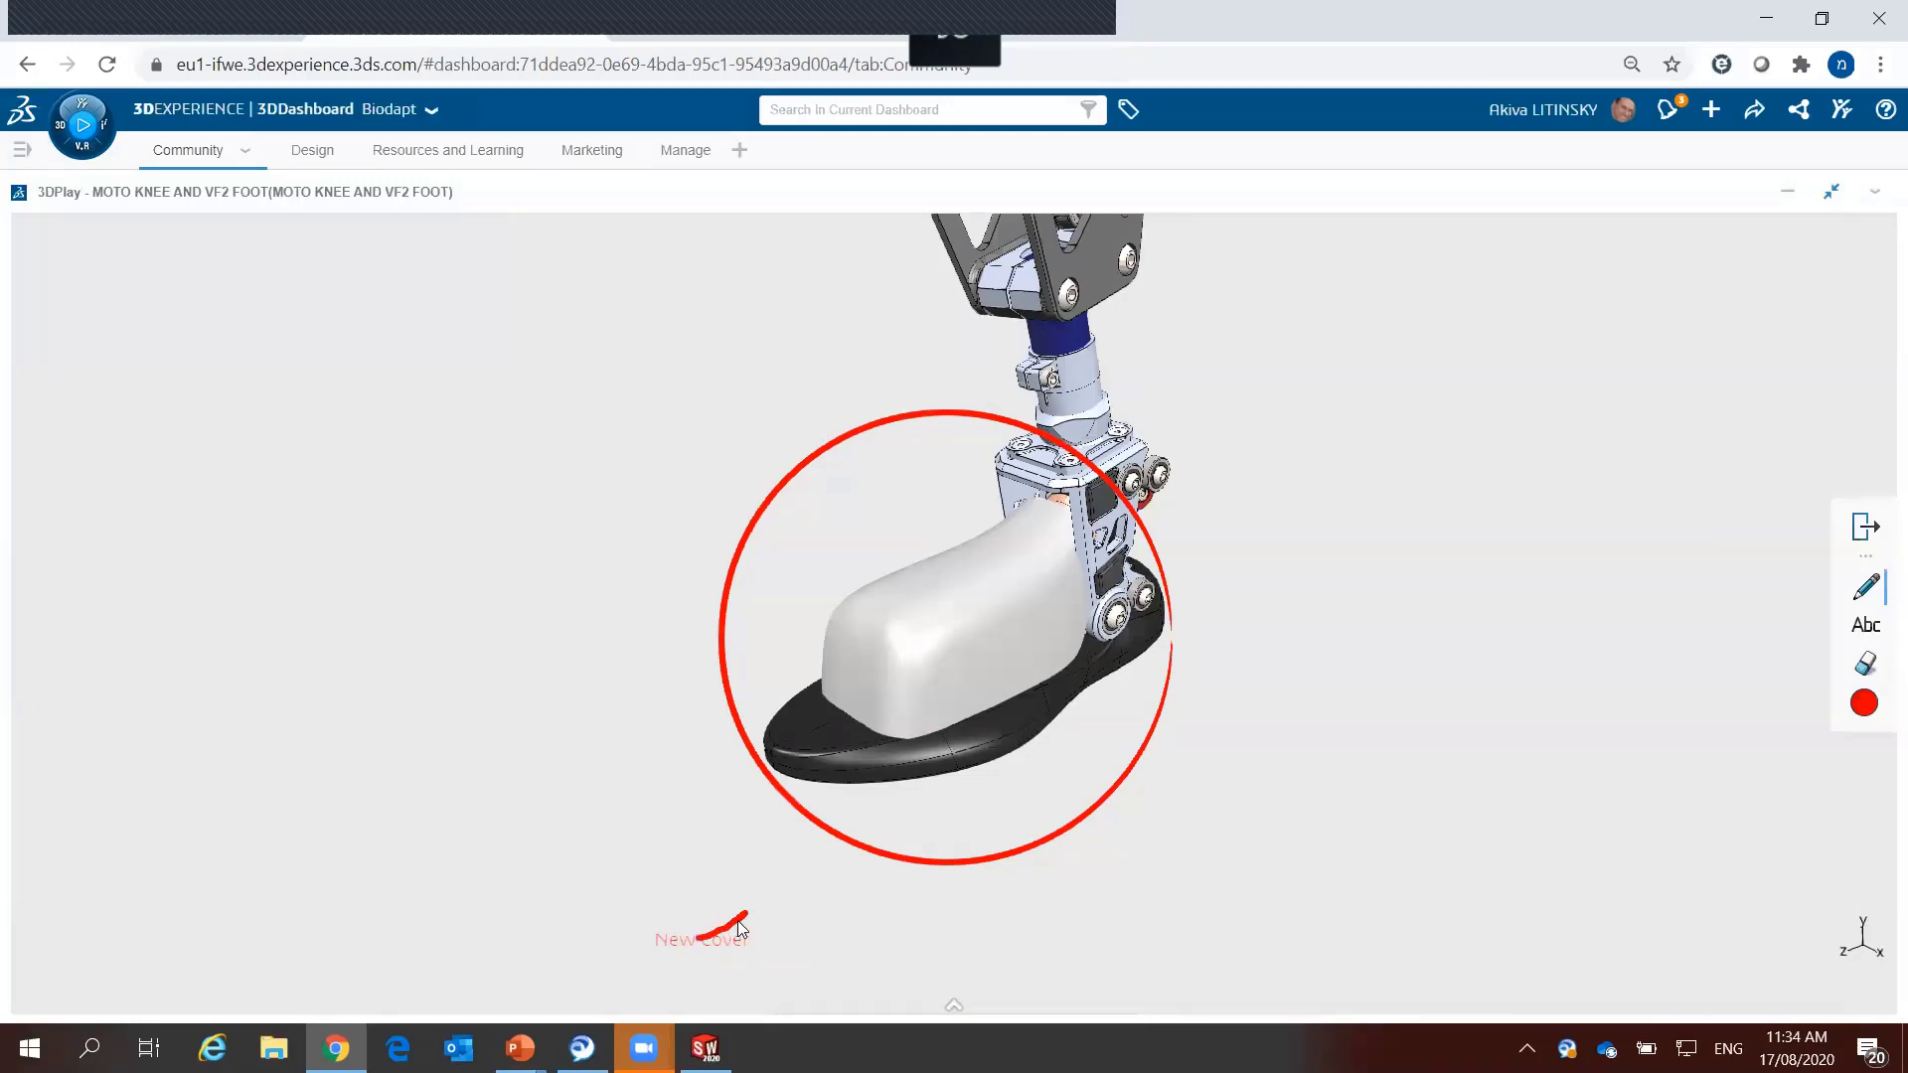
pyautogui.moveTo(741, 916)
pyautogui.mouseDown()
pyautogui.moveTo(825, 839)
pyautogui.moveTo(805, 883)
pyautogui.moveTo(829, 876)
pyautogui.mouseUp()
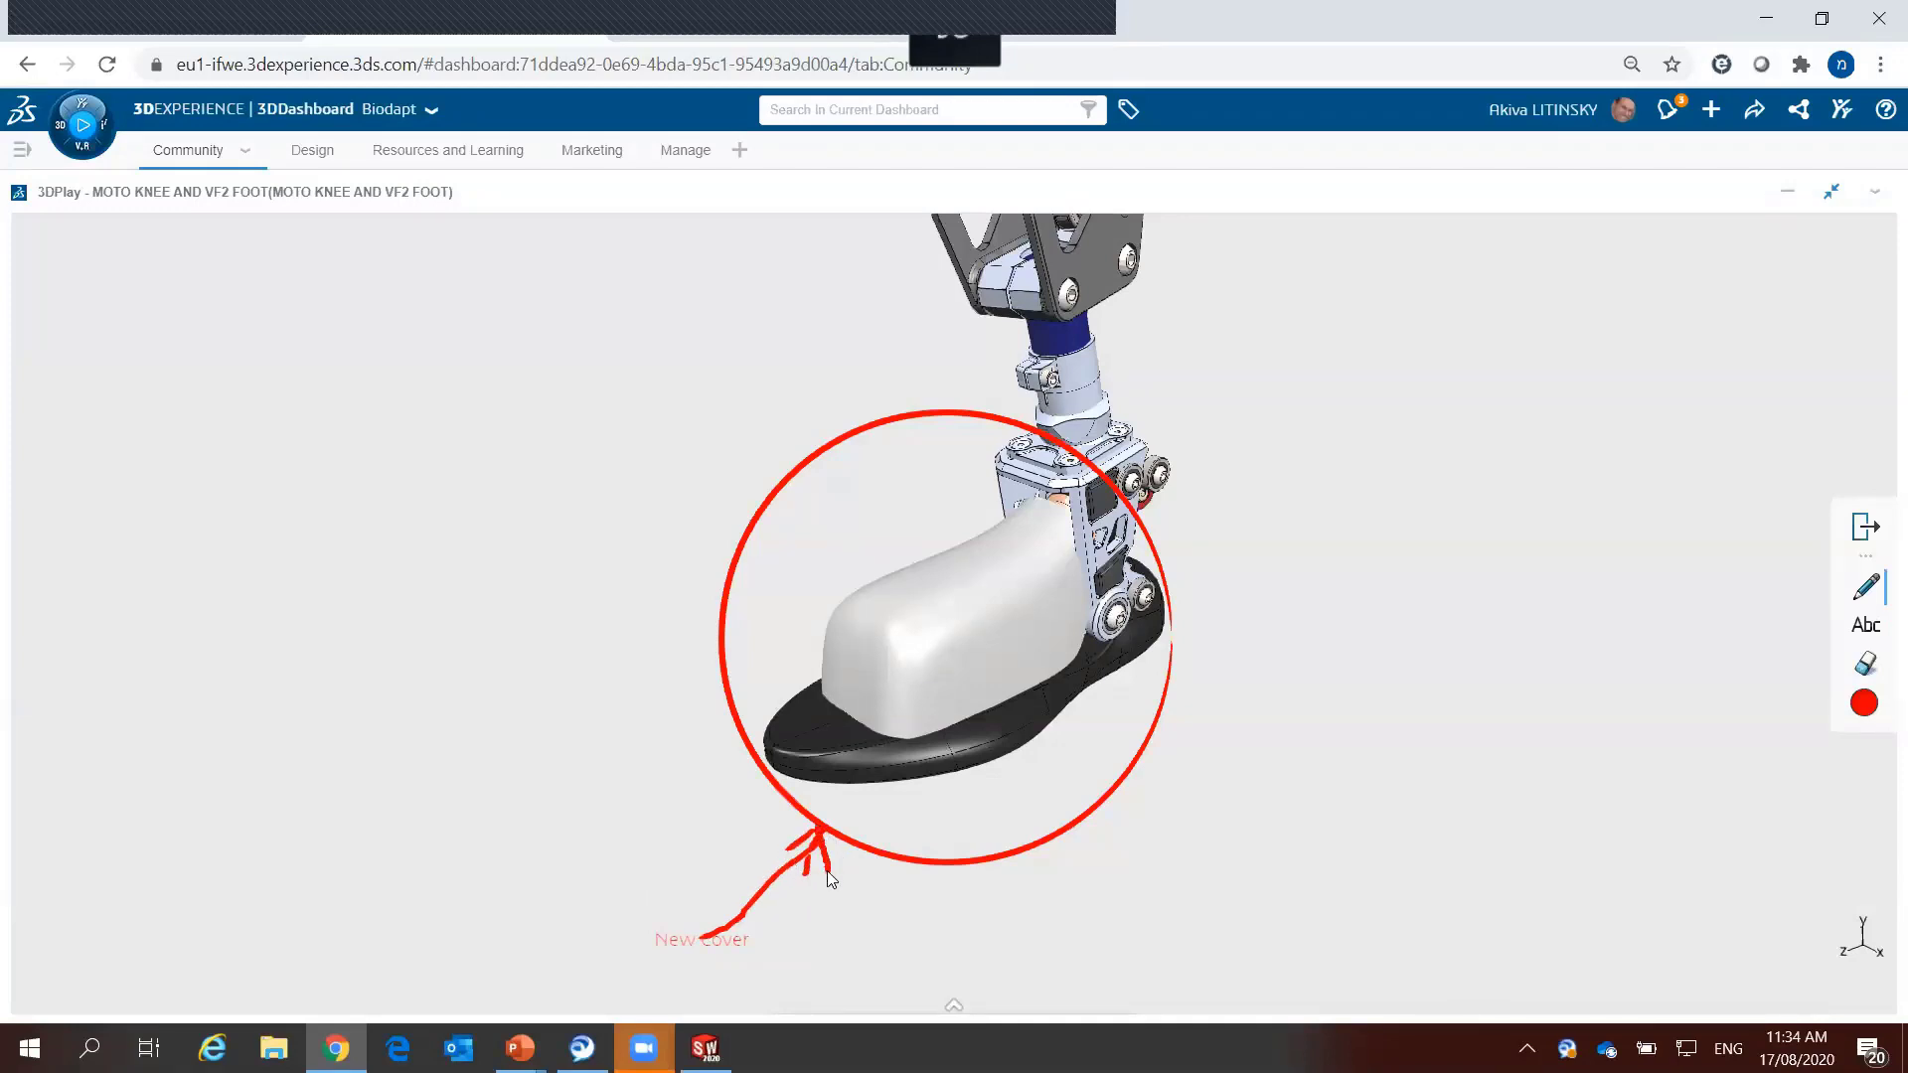
# Step: Save a screenshot of the annotated view and drop the PNG into the VF2 Foot post's comment box
pyautogui.click(1834, 196)
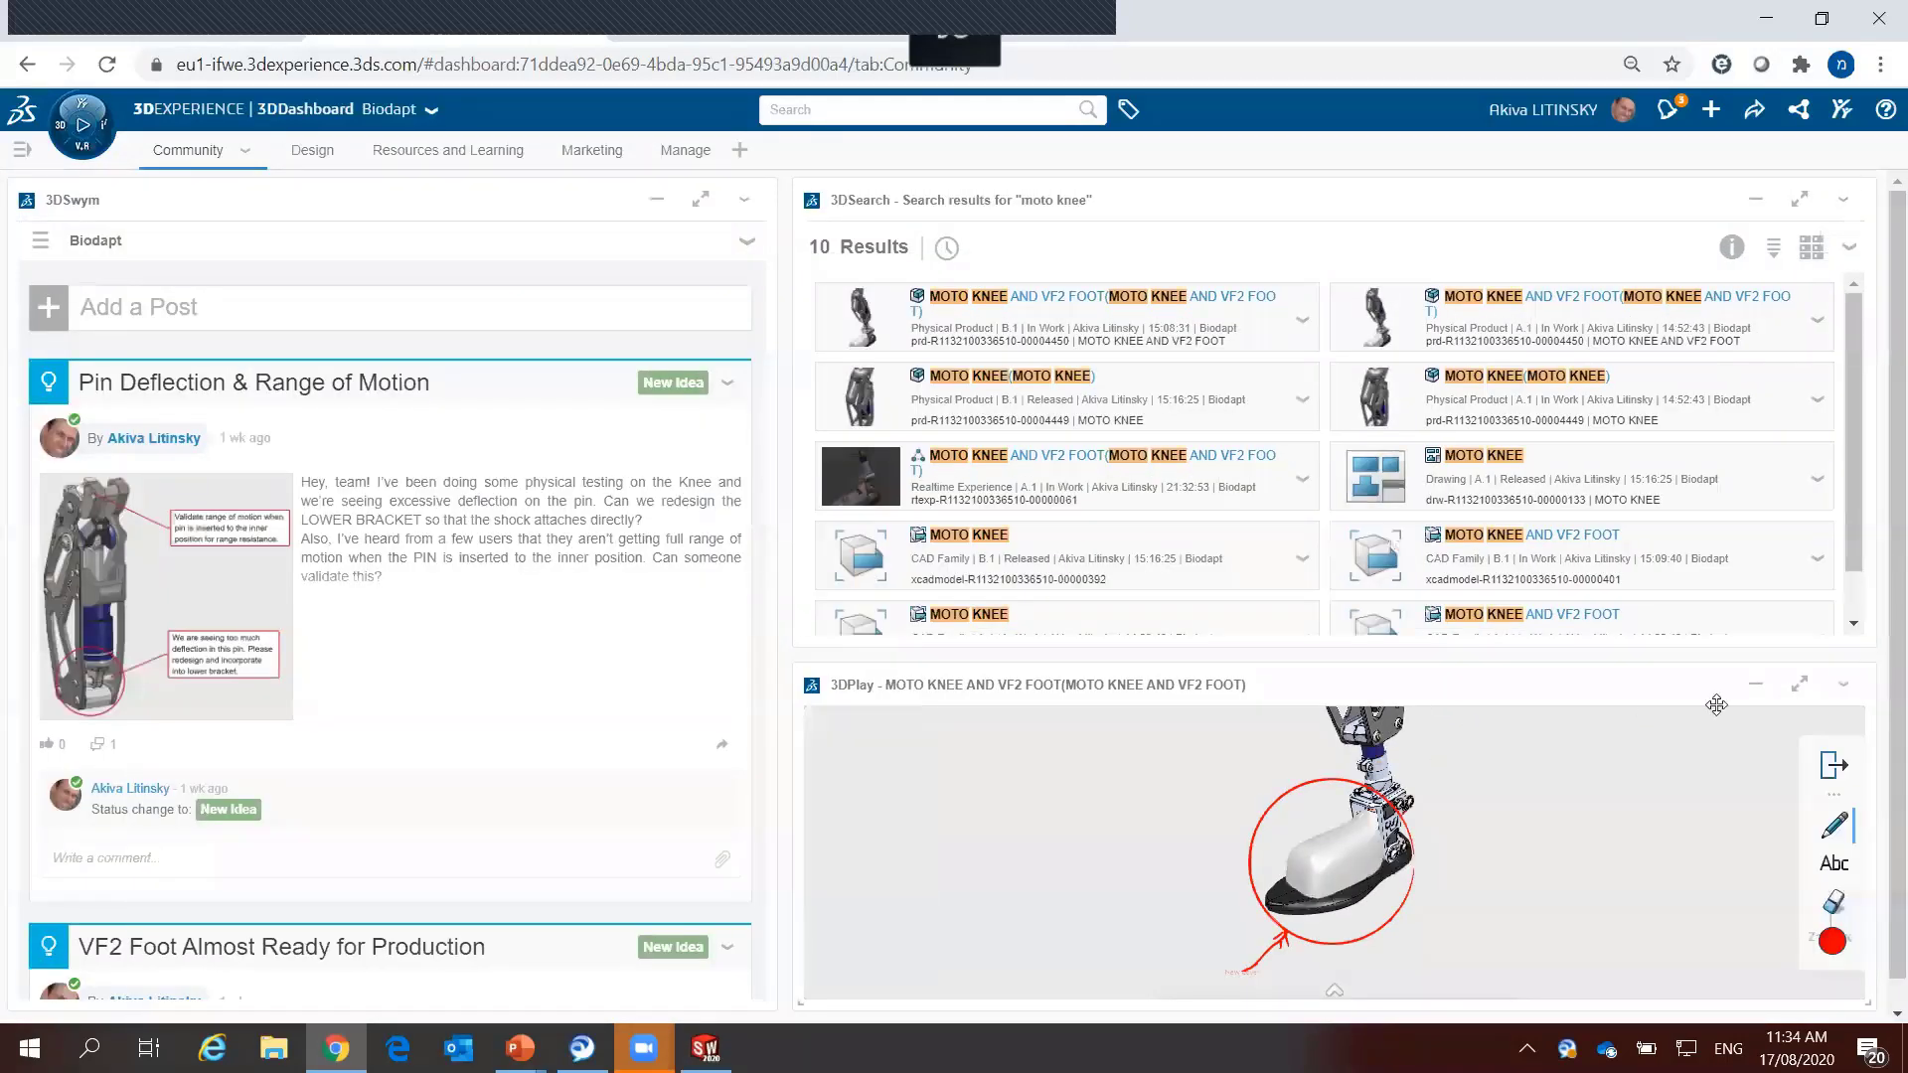
pyautogui.scroll(-1, 1341, 894)
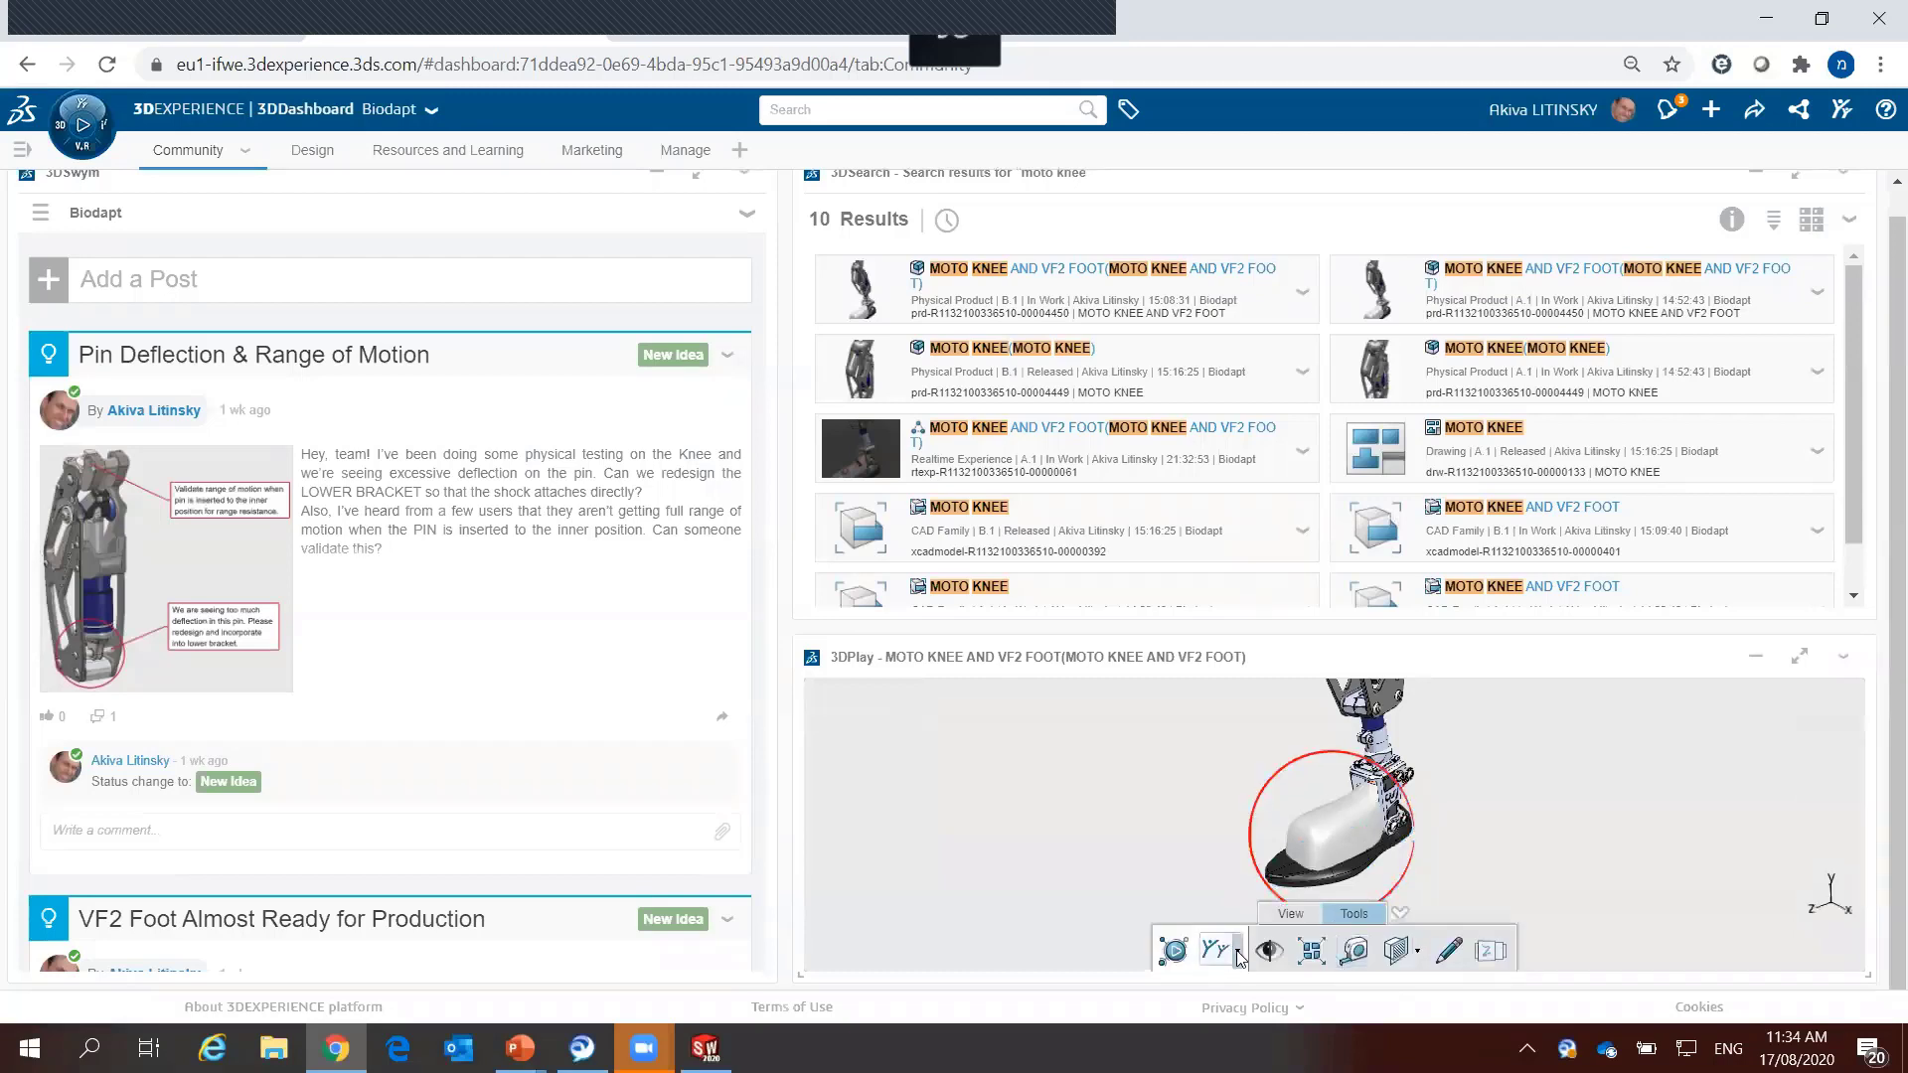
pyautogui.click(1223, 951)
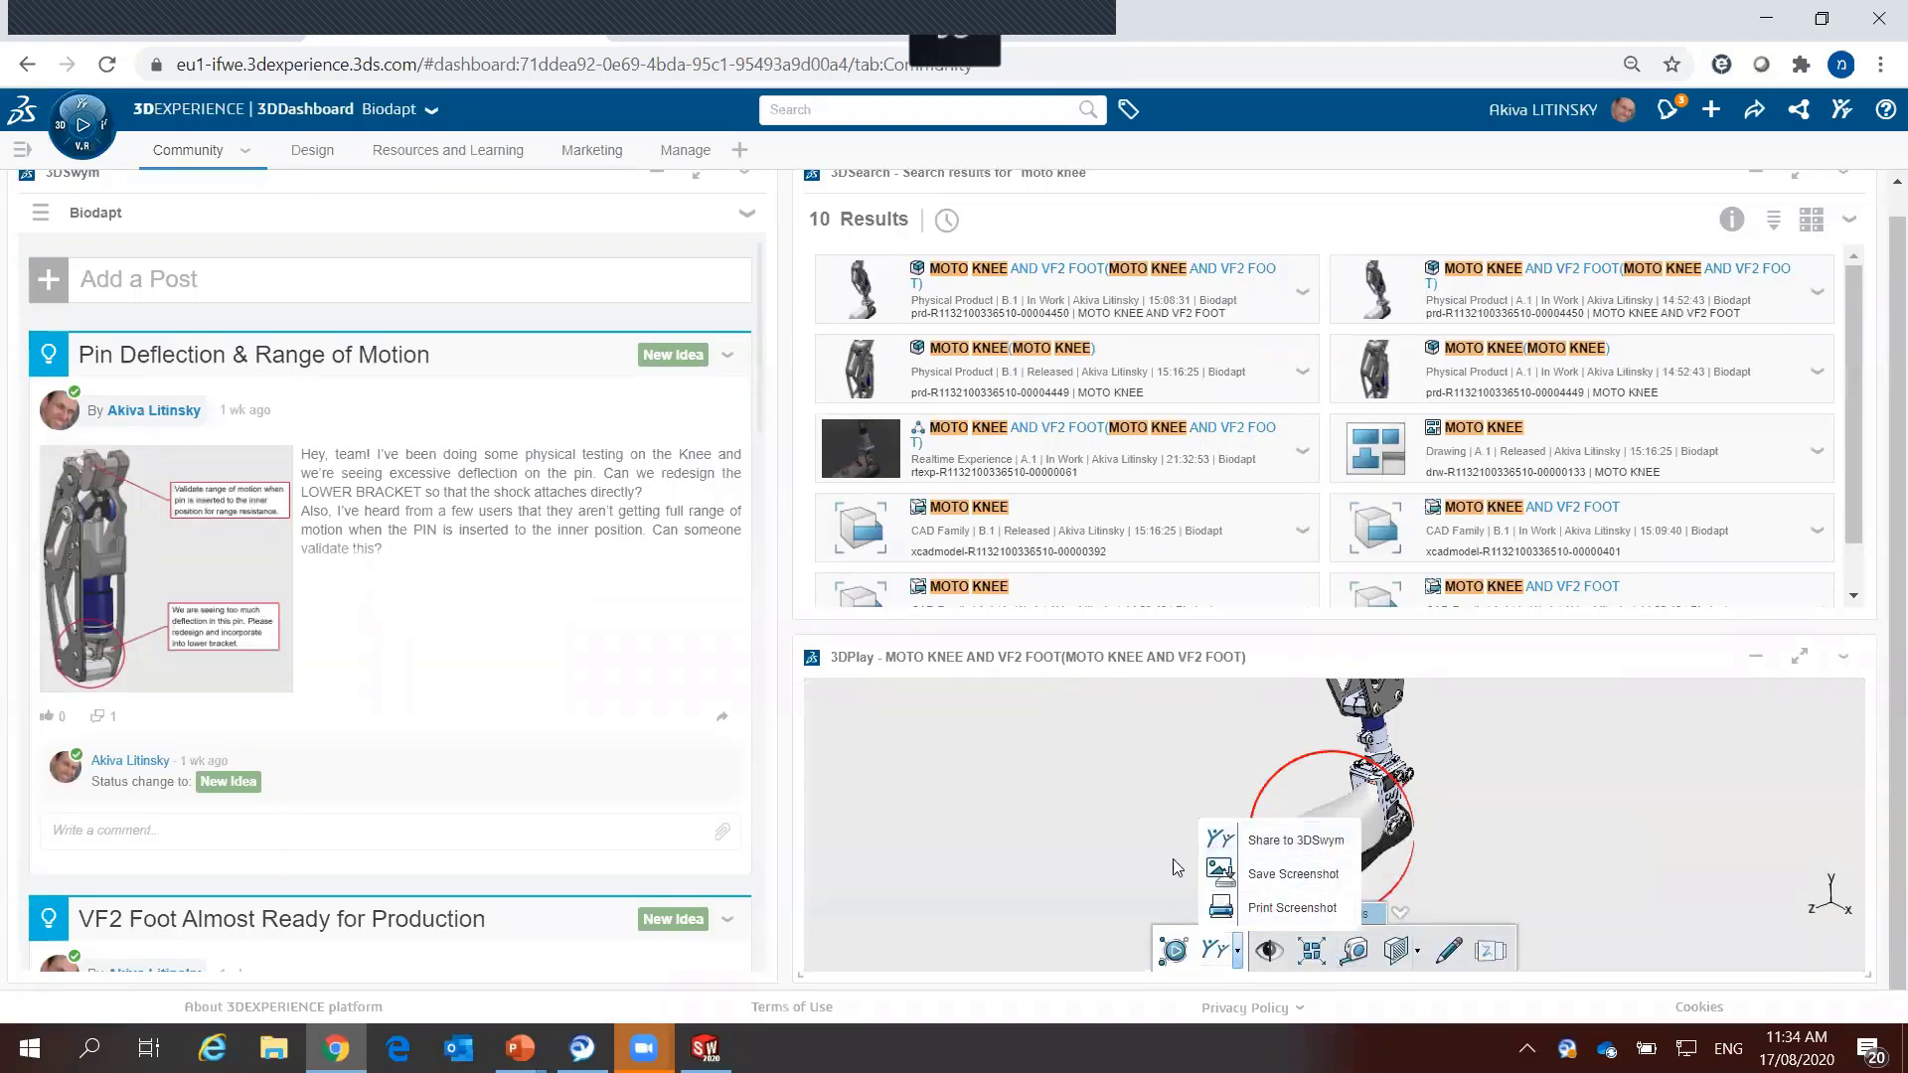
pyautogui.click(1299, 875)
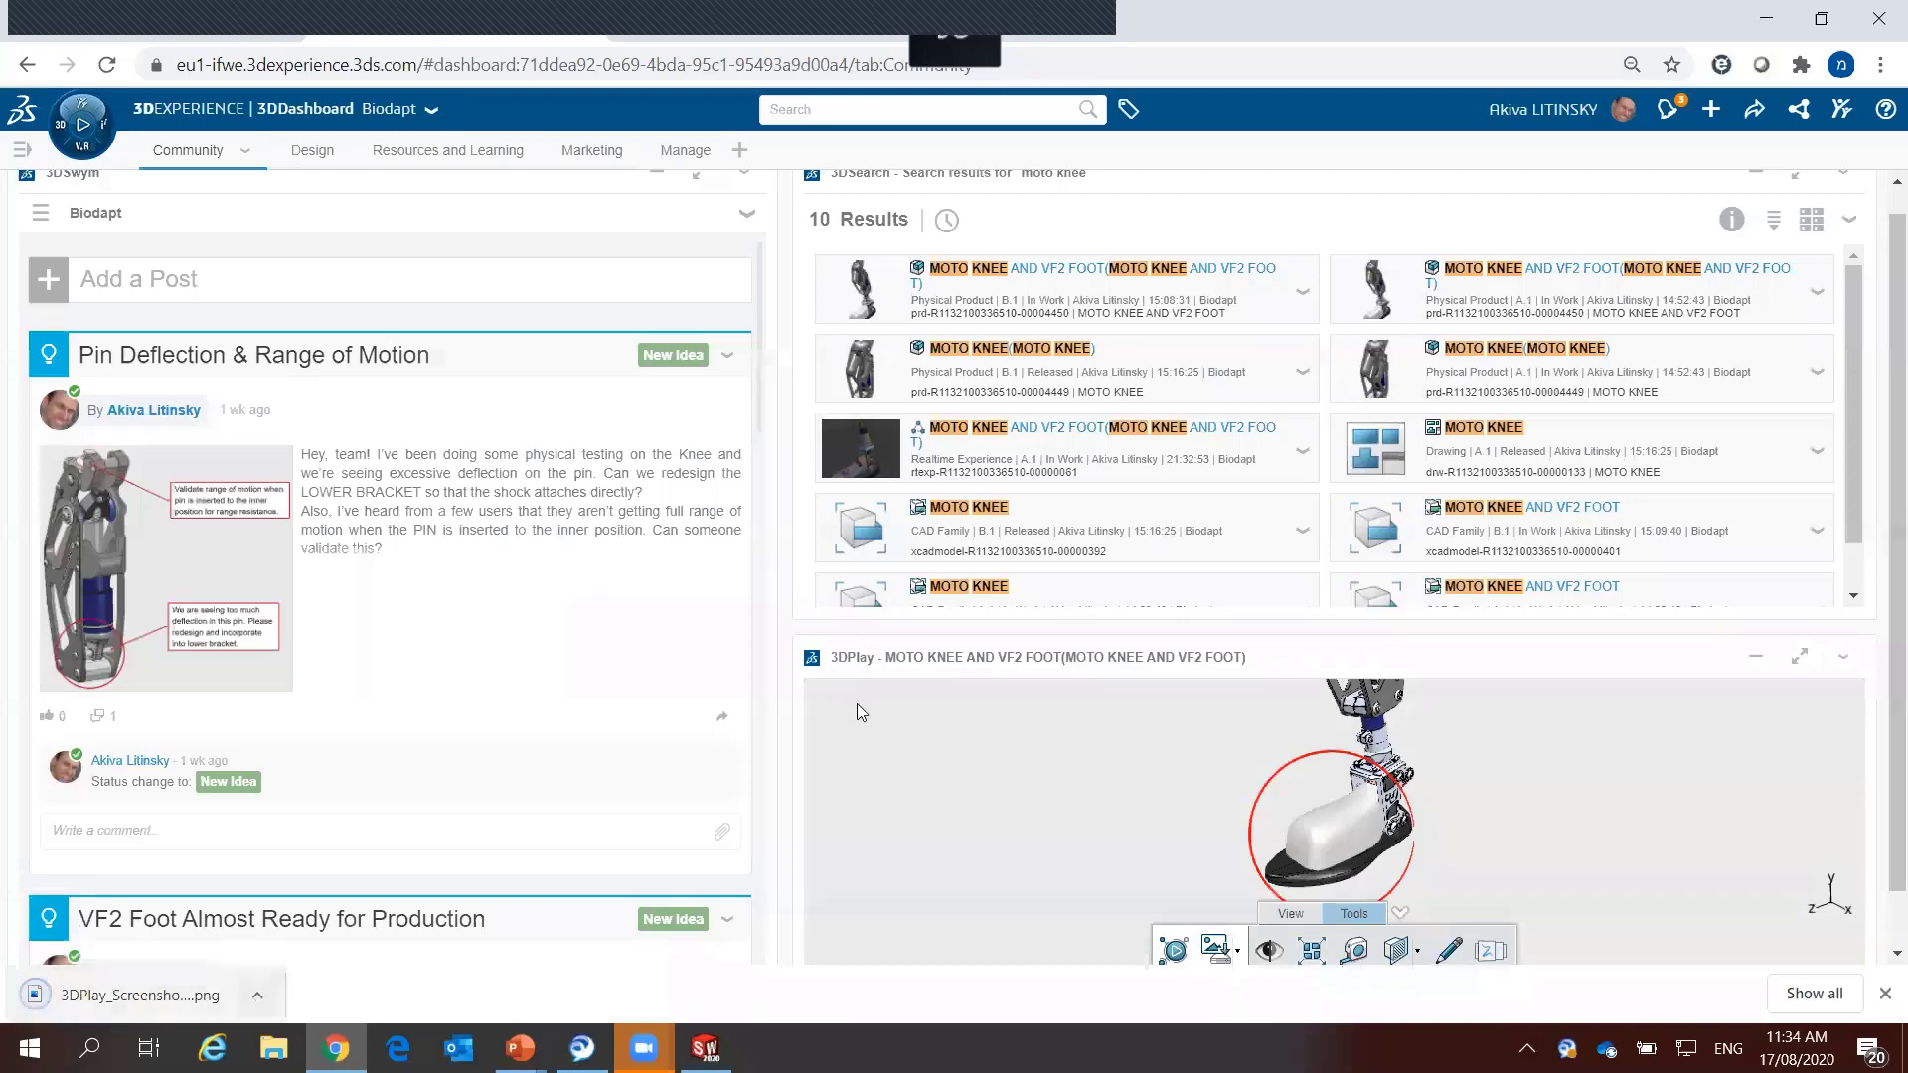
pyautogui.moveTo(757, 432); pyautogui.dragTo(758, 587)
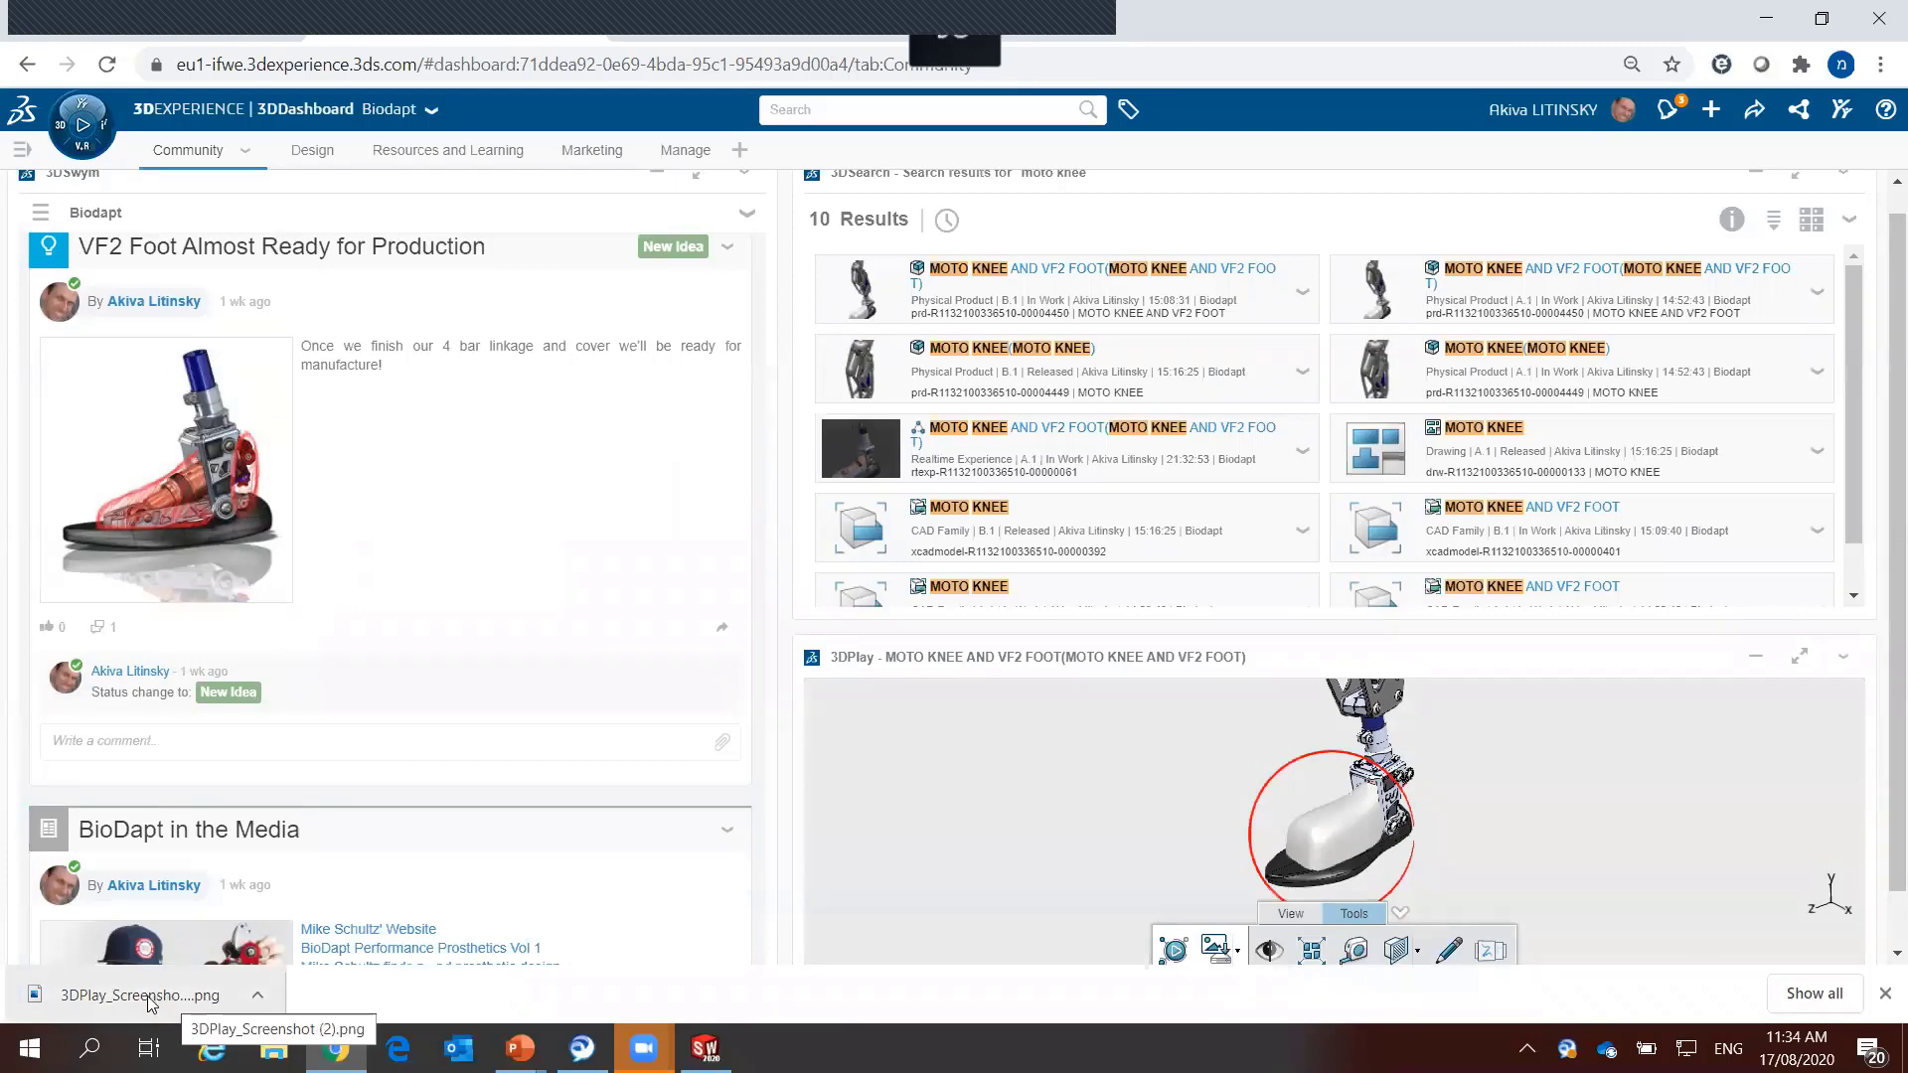
pyautogui.moveTo(171, 1003)
pyautogui.mouseDown()
pyautogui.moveTo(215, 749)
pyautogui.moveTo(333, 801)
pyautogui.mouseUp()
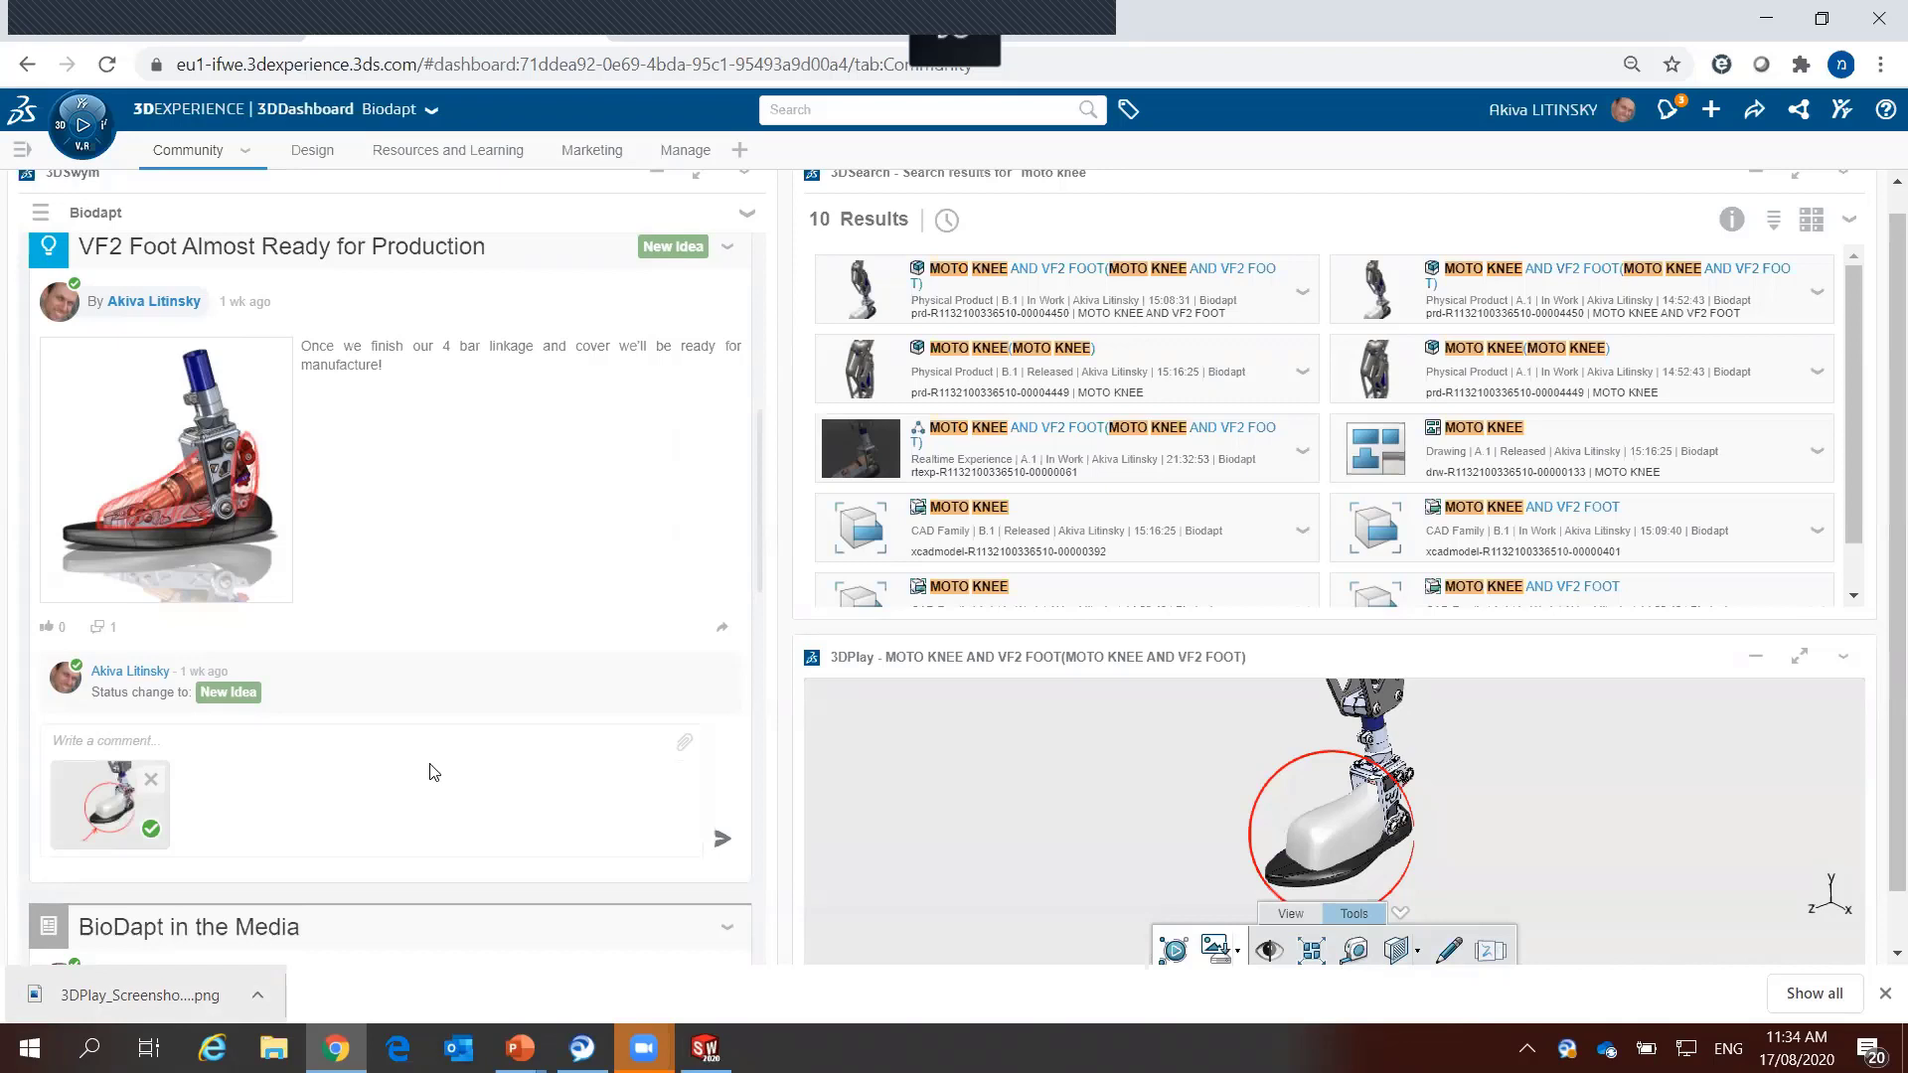
# Step: Post the comment 'New new cover is ready' with the attached screenshot
pyautogui.click(264, 741)
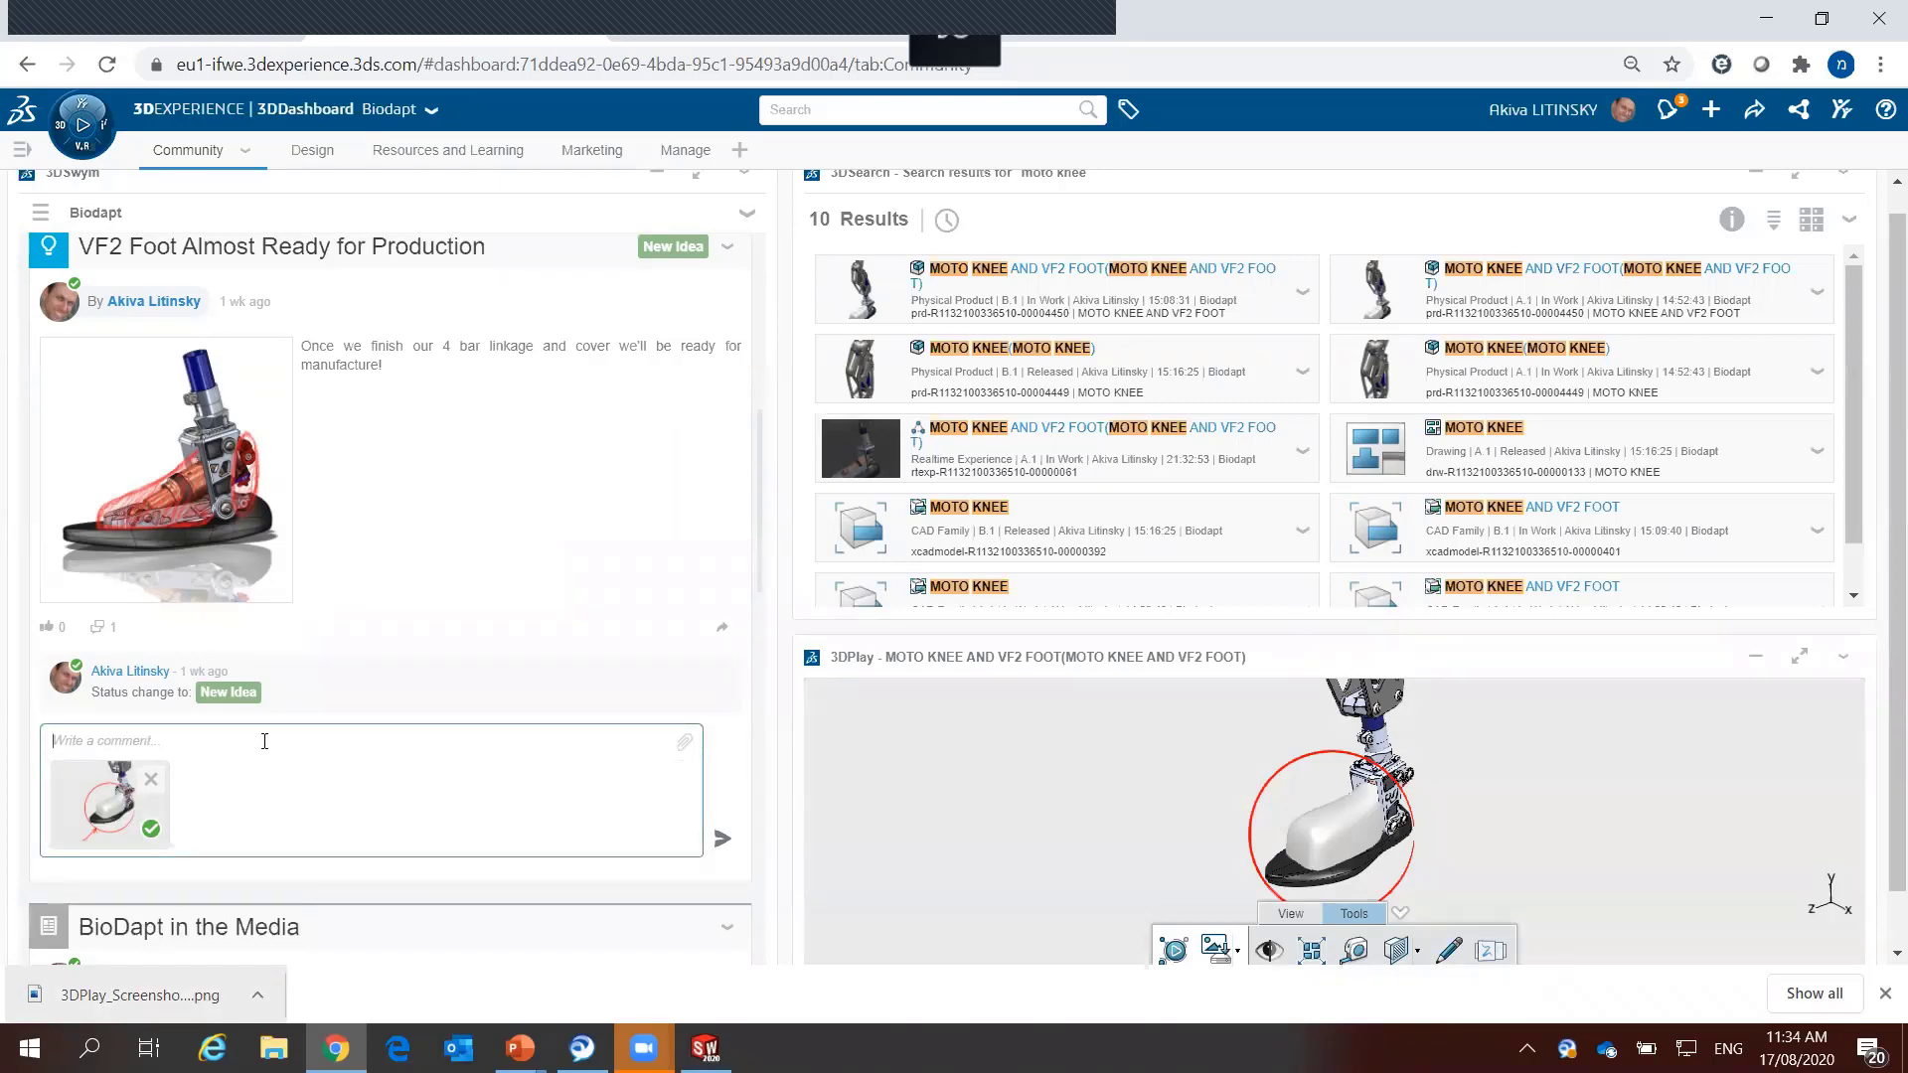
pyautogui.write('New ')
pyautogui.write('new cover ')
pyautogui.write('is ready')
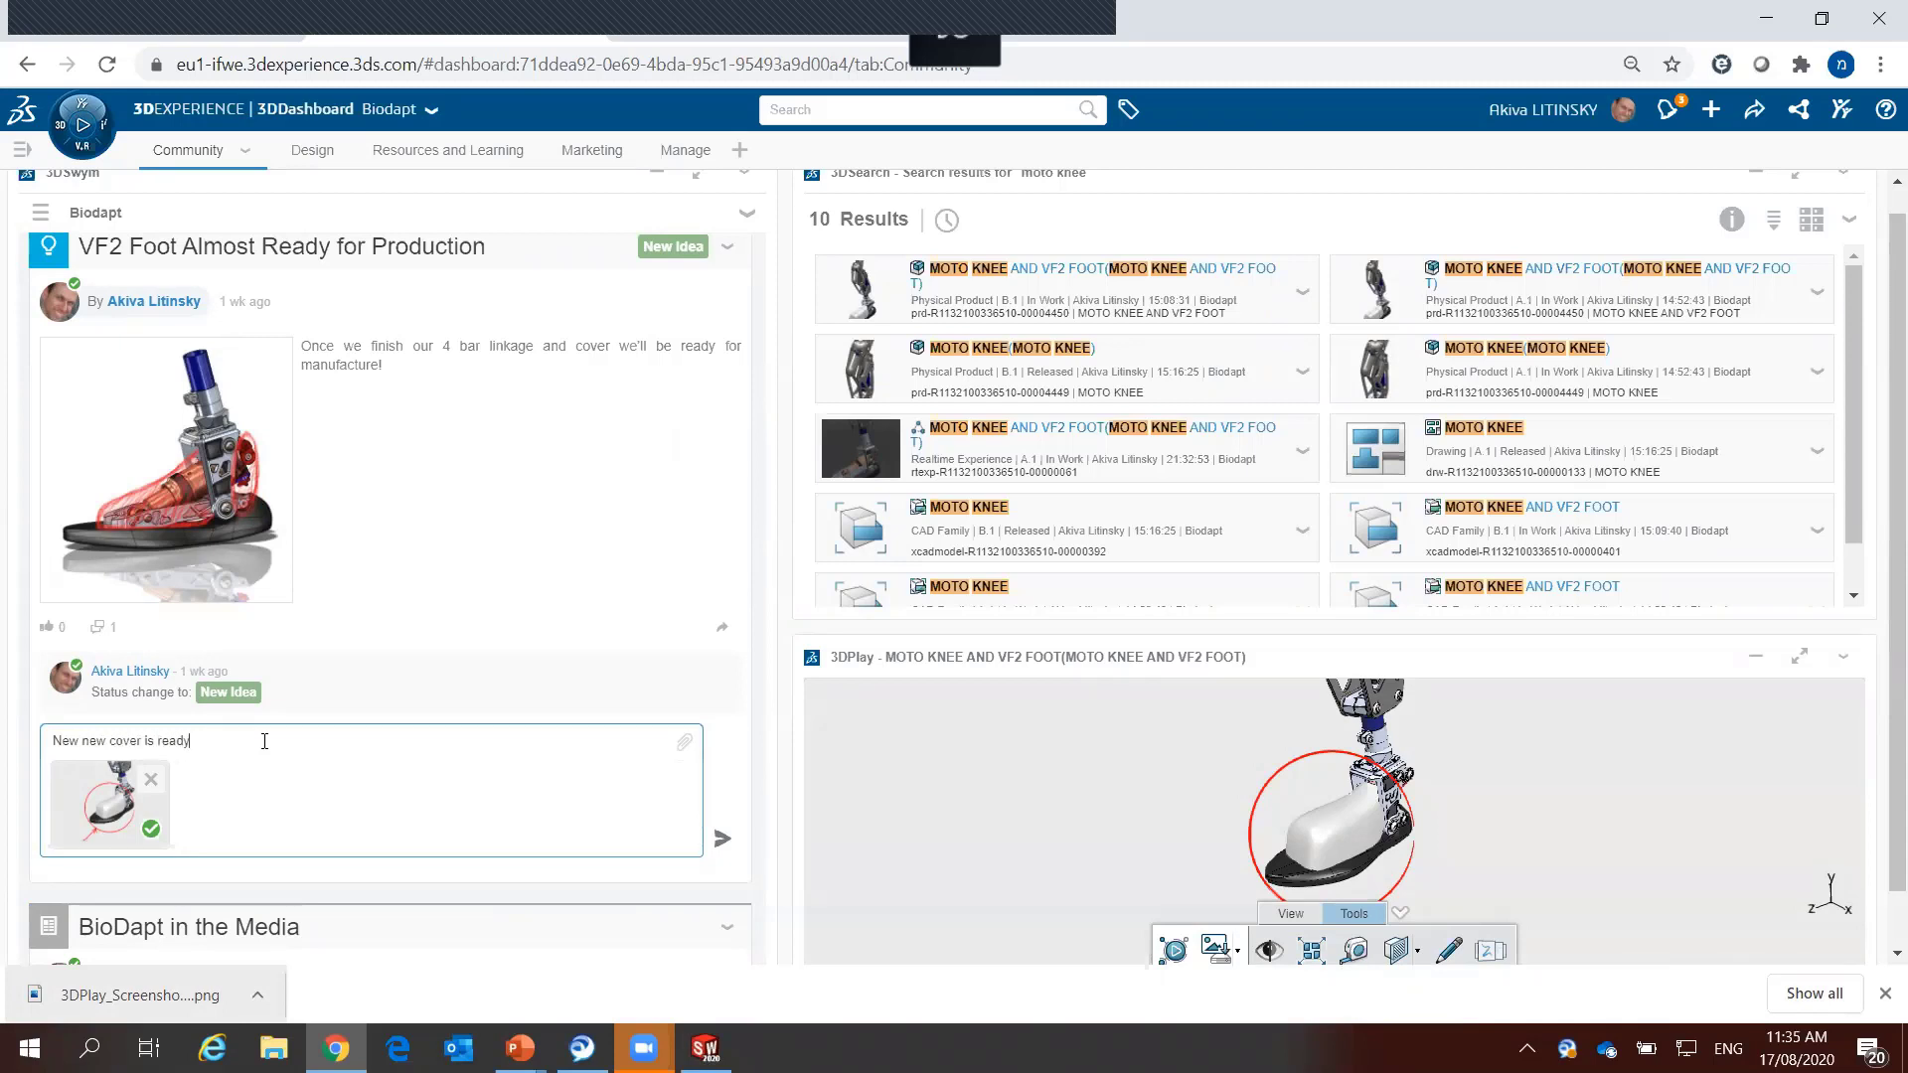
pyautogui.click(723, 839)
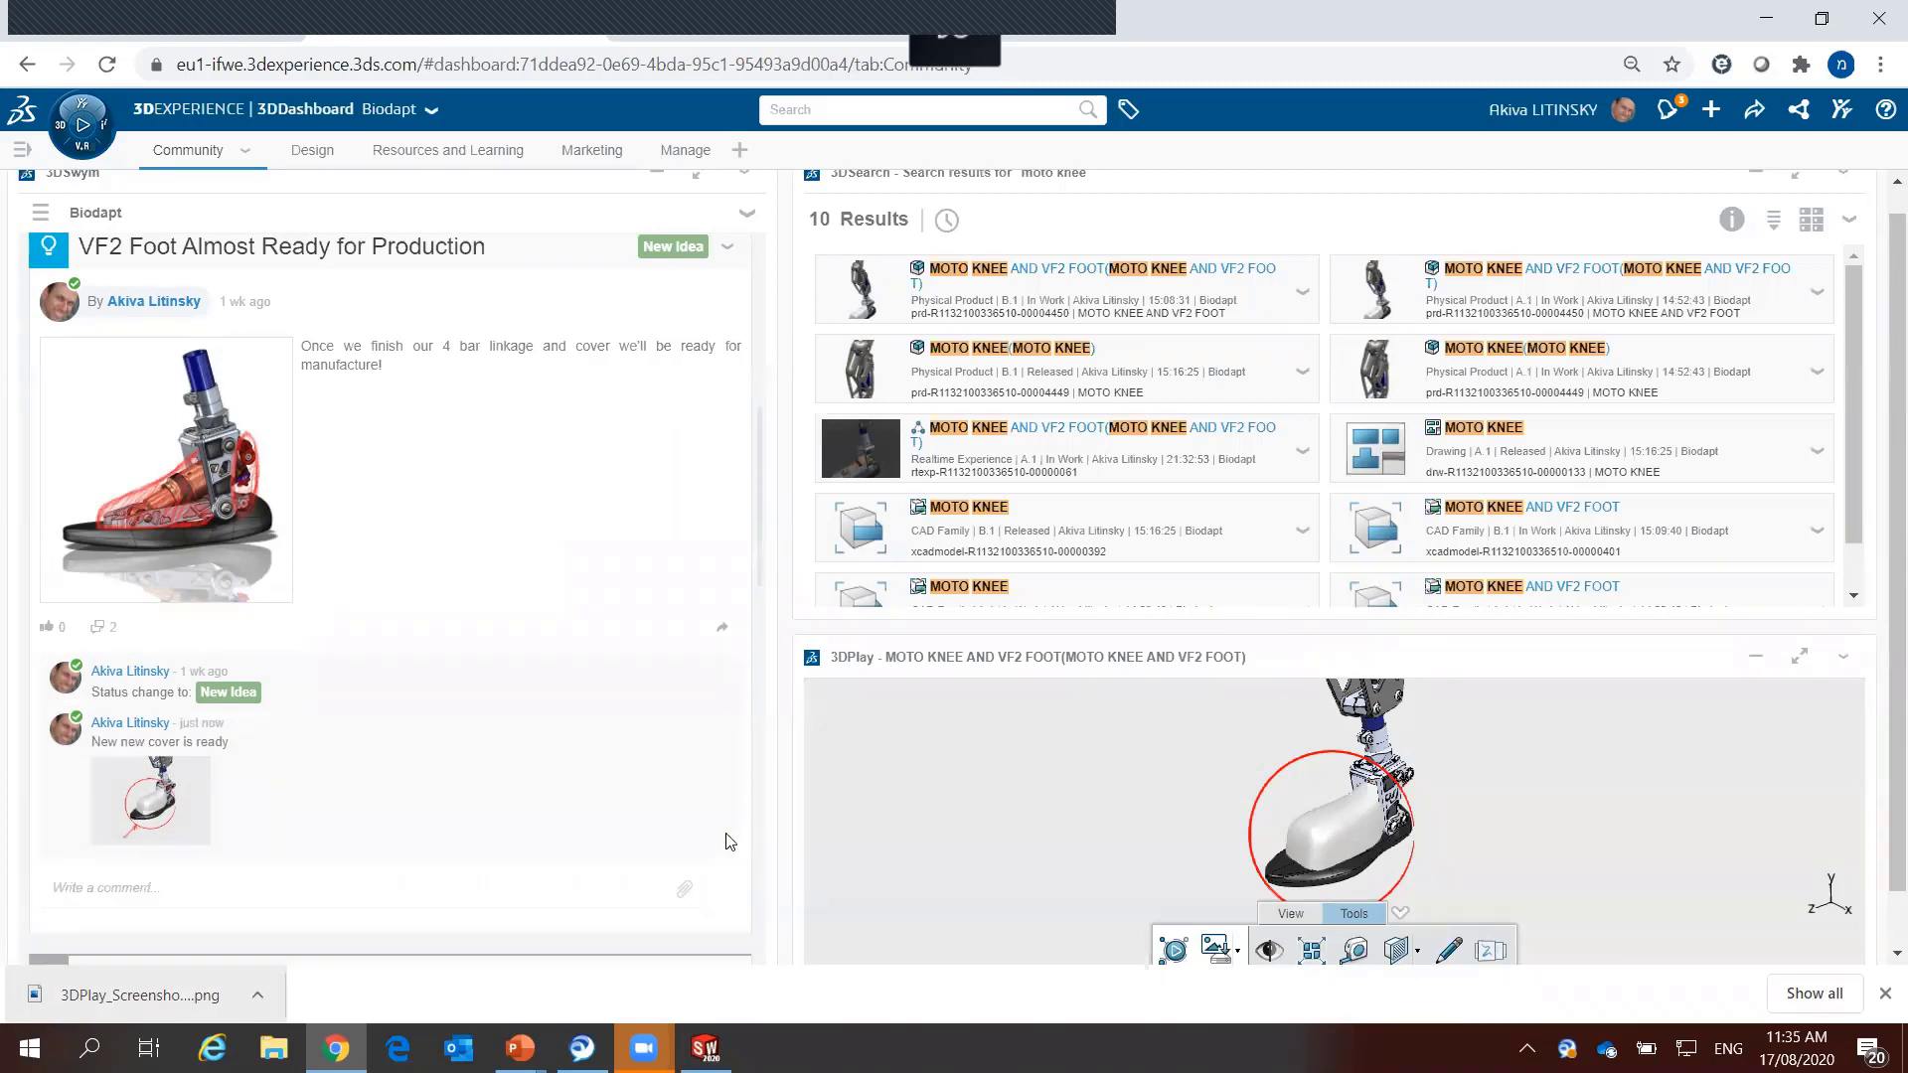
pyautogui.moveTo(388, 850)
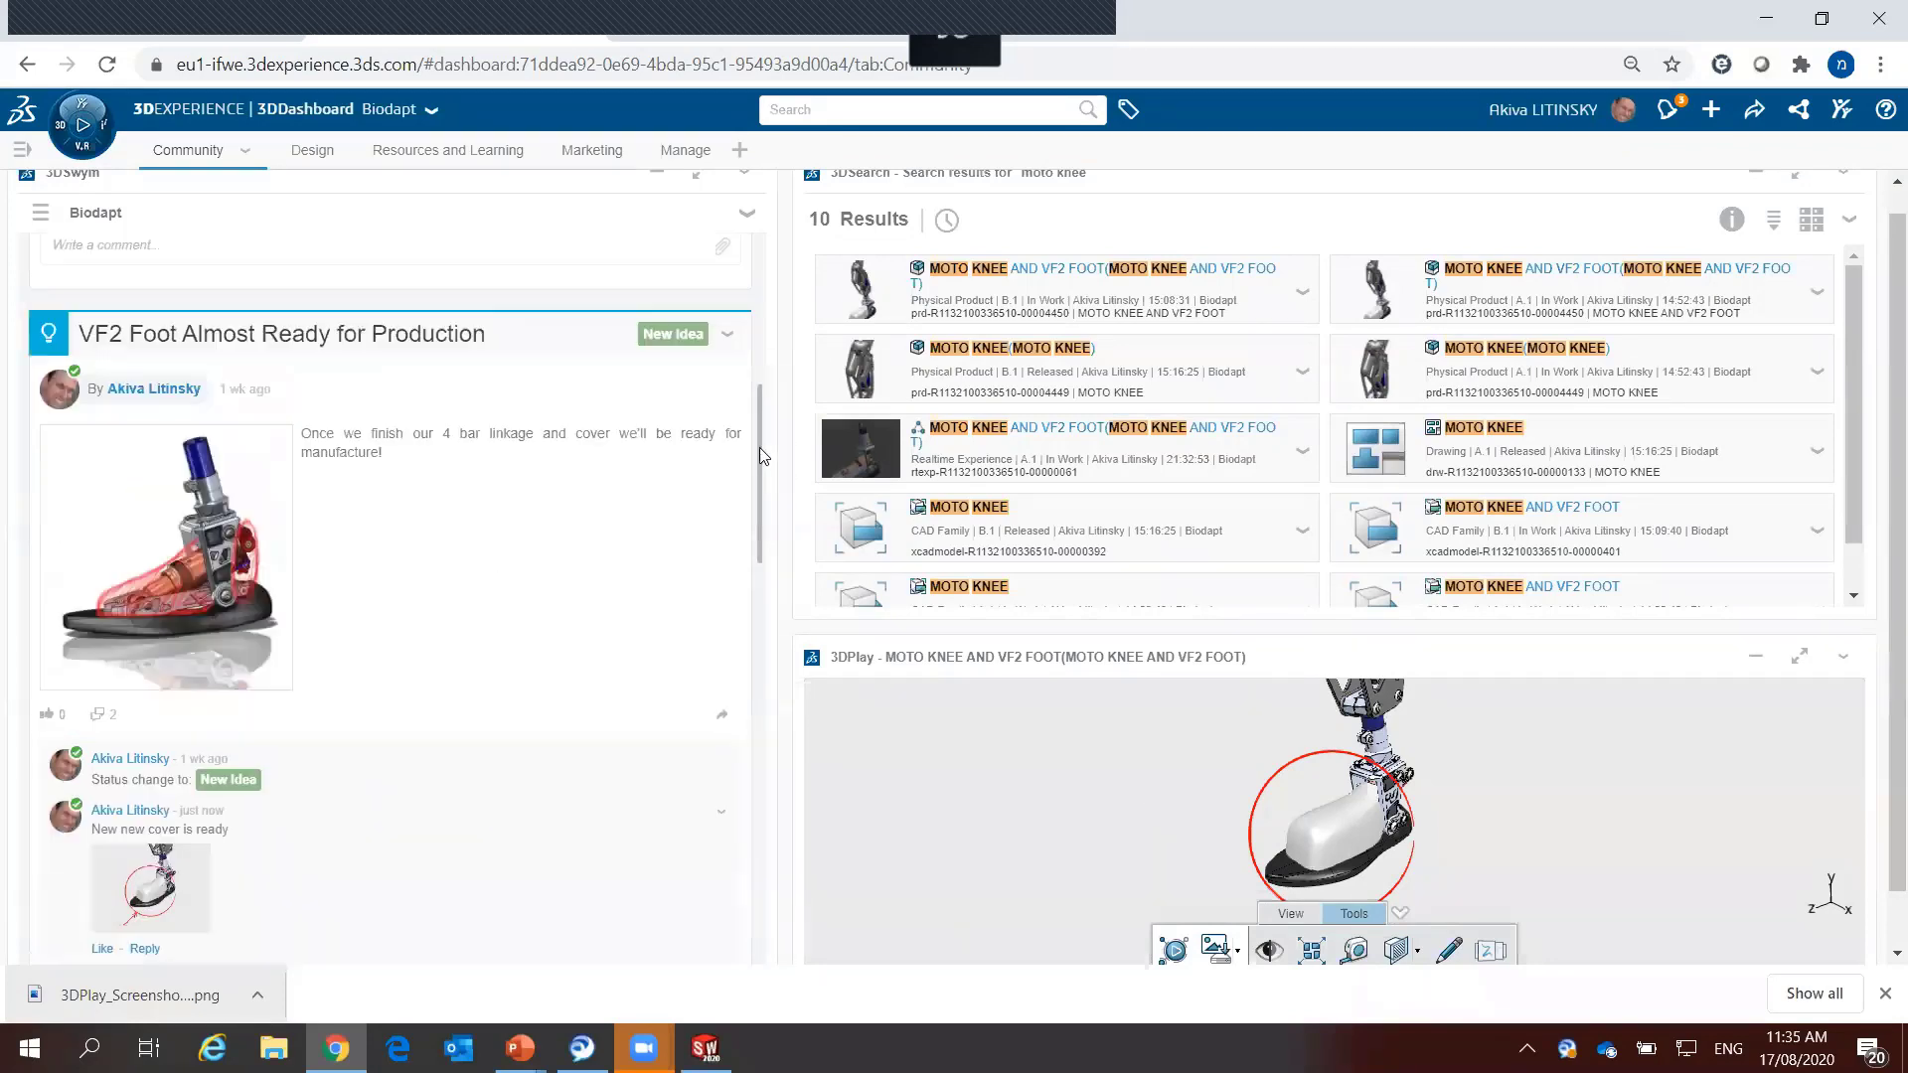
pyautogui.moveTo(759, 447)
pyautogui.mouseDown()
pyautogui.moveTo(751, 402)
pyautogui.moveTo(751, 524)
pyautogui.mouseUp()
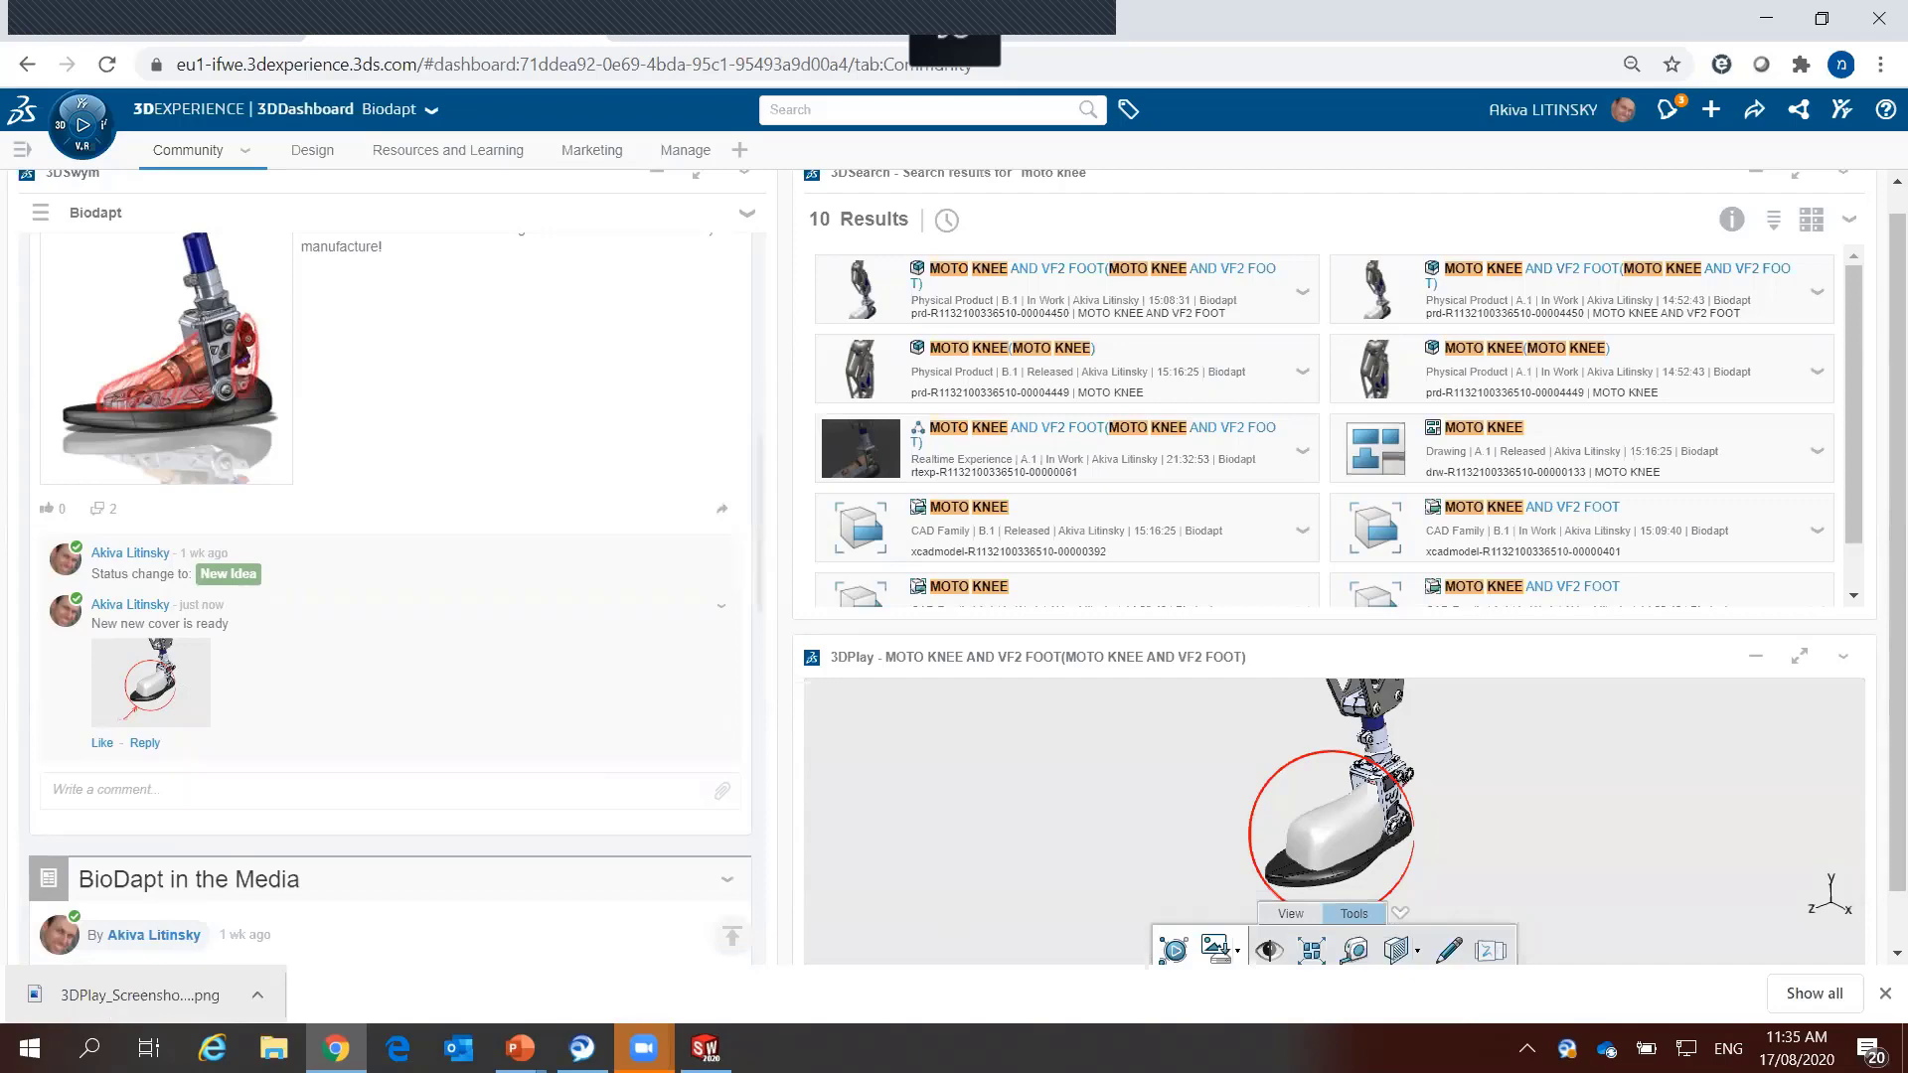
# Step: Launch SOLIDWORKS Visualize 2020 from a Start search for 'visua' and open the 3DX.svpj project
pyautogui.click(30, 1048)
pyautogui.write('v')
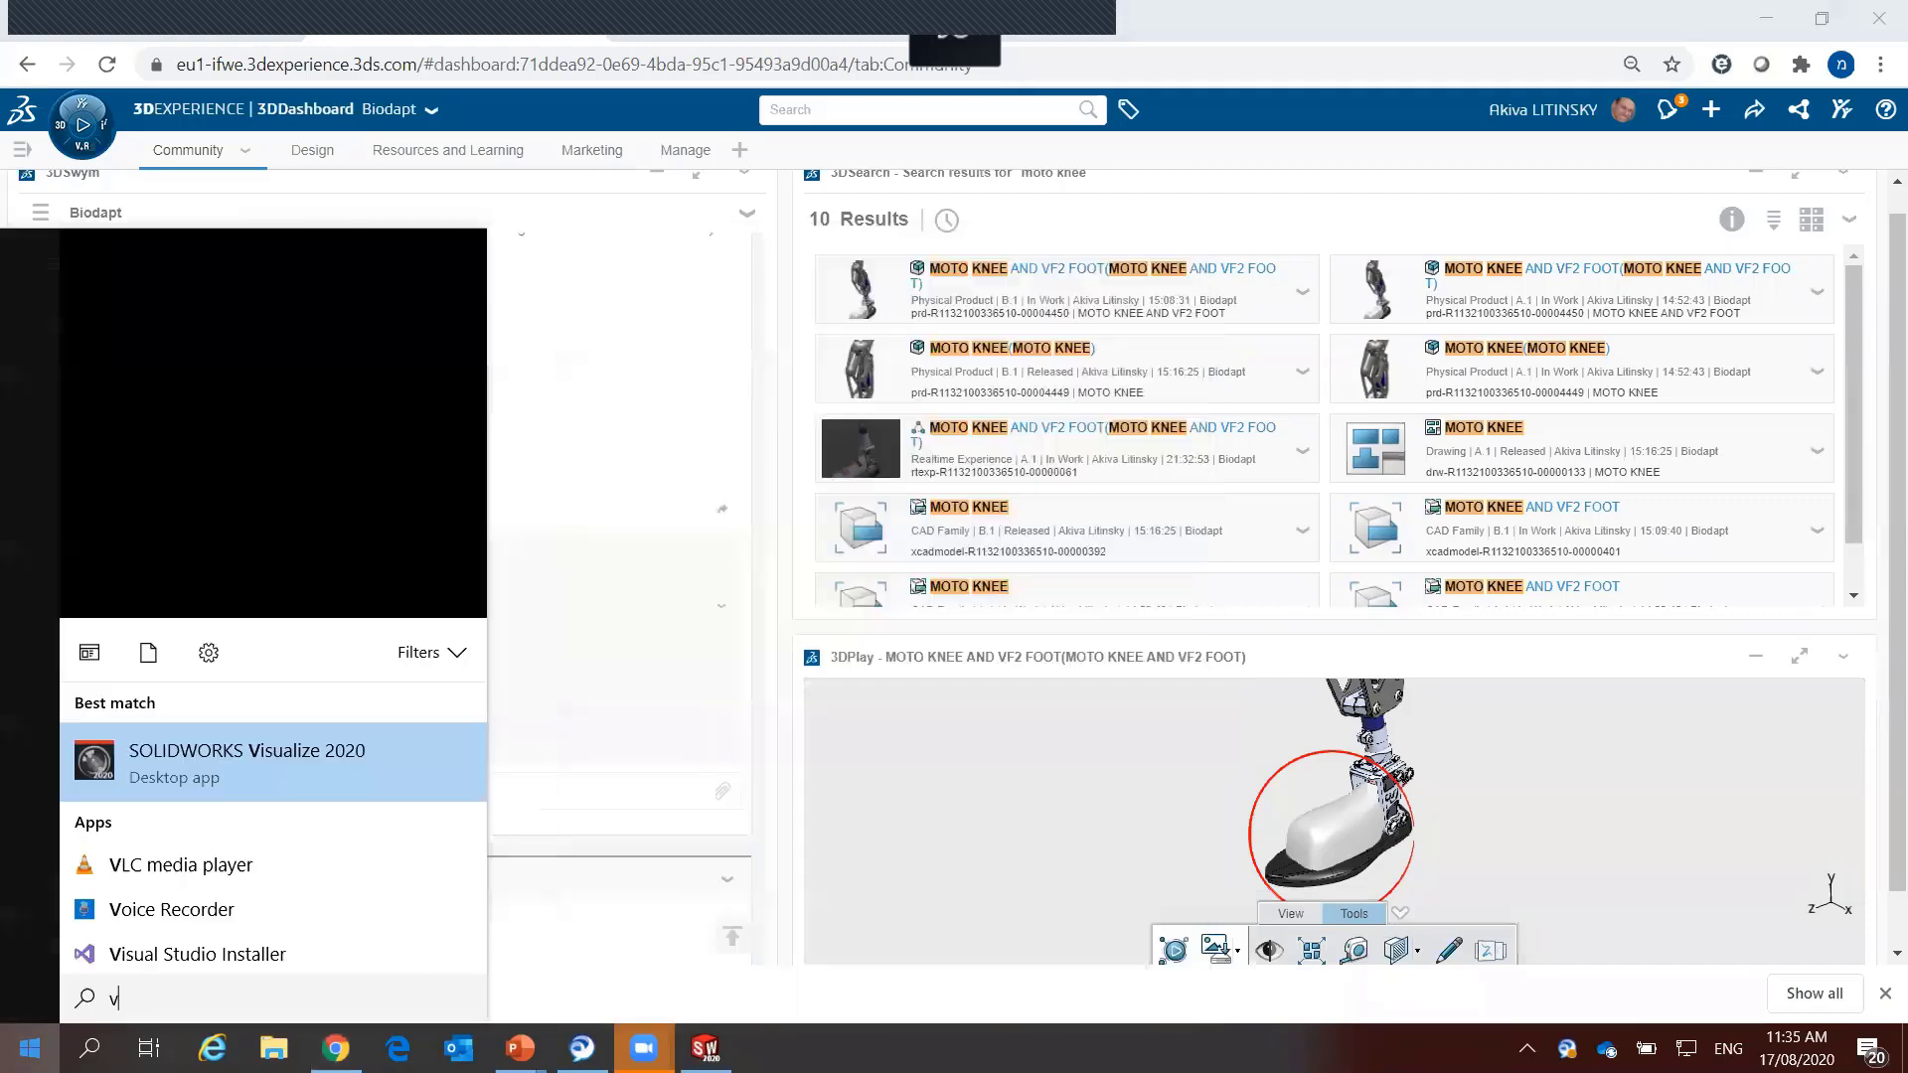
pyautogui.write('isua')
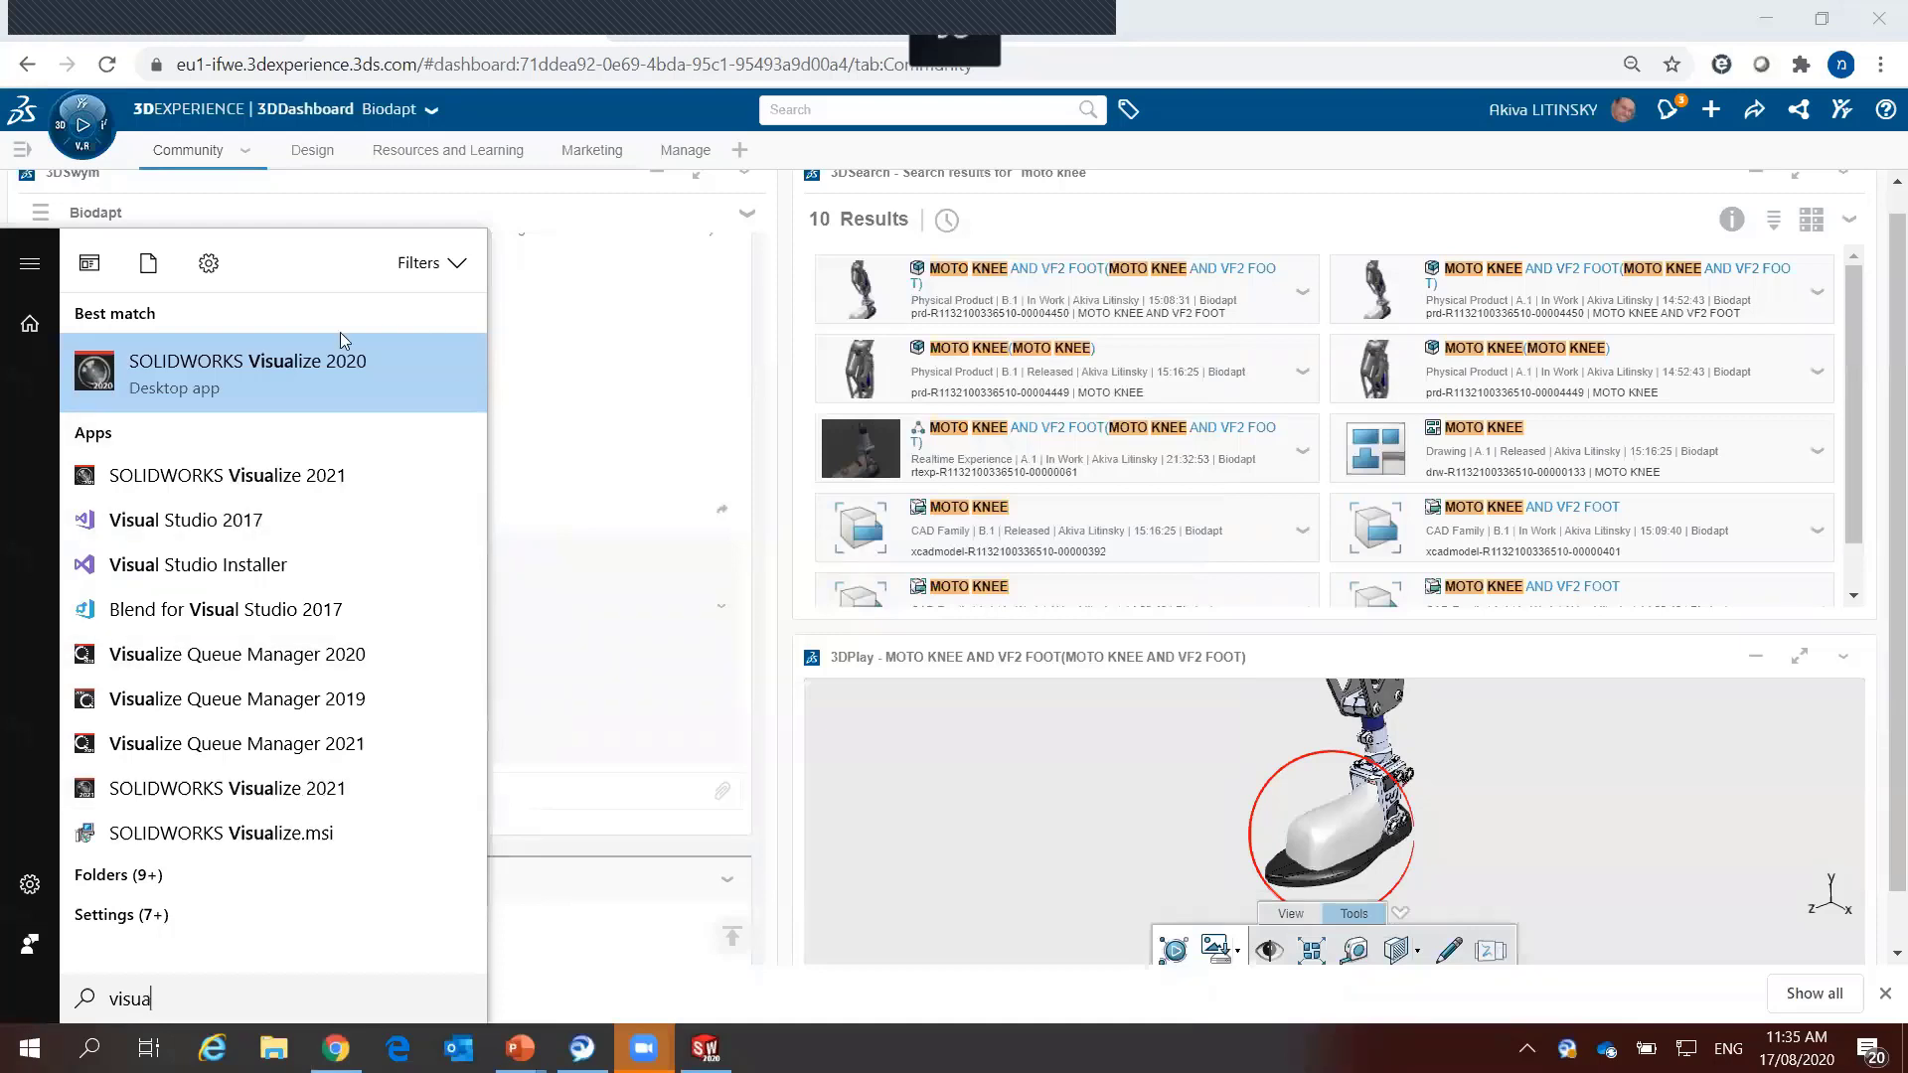
pyautogui.click(331, 350)
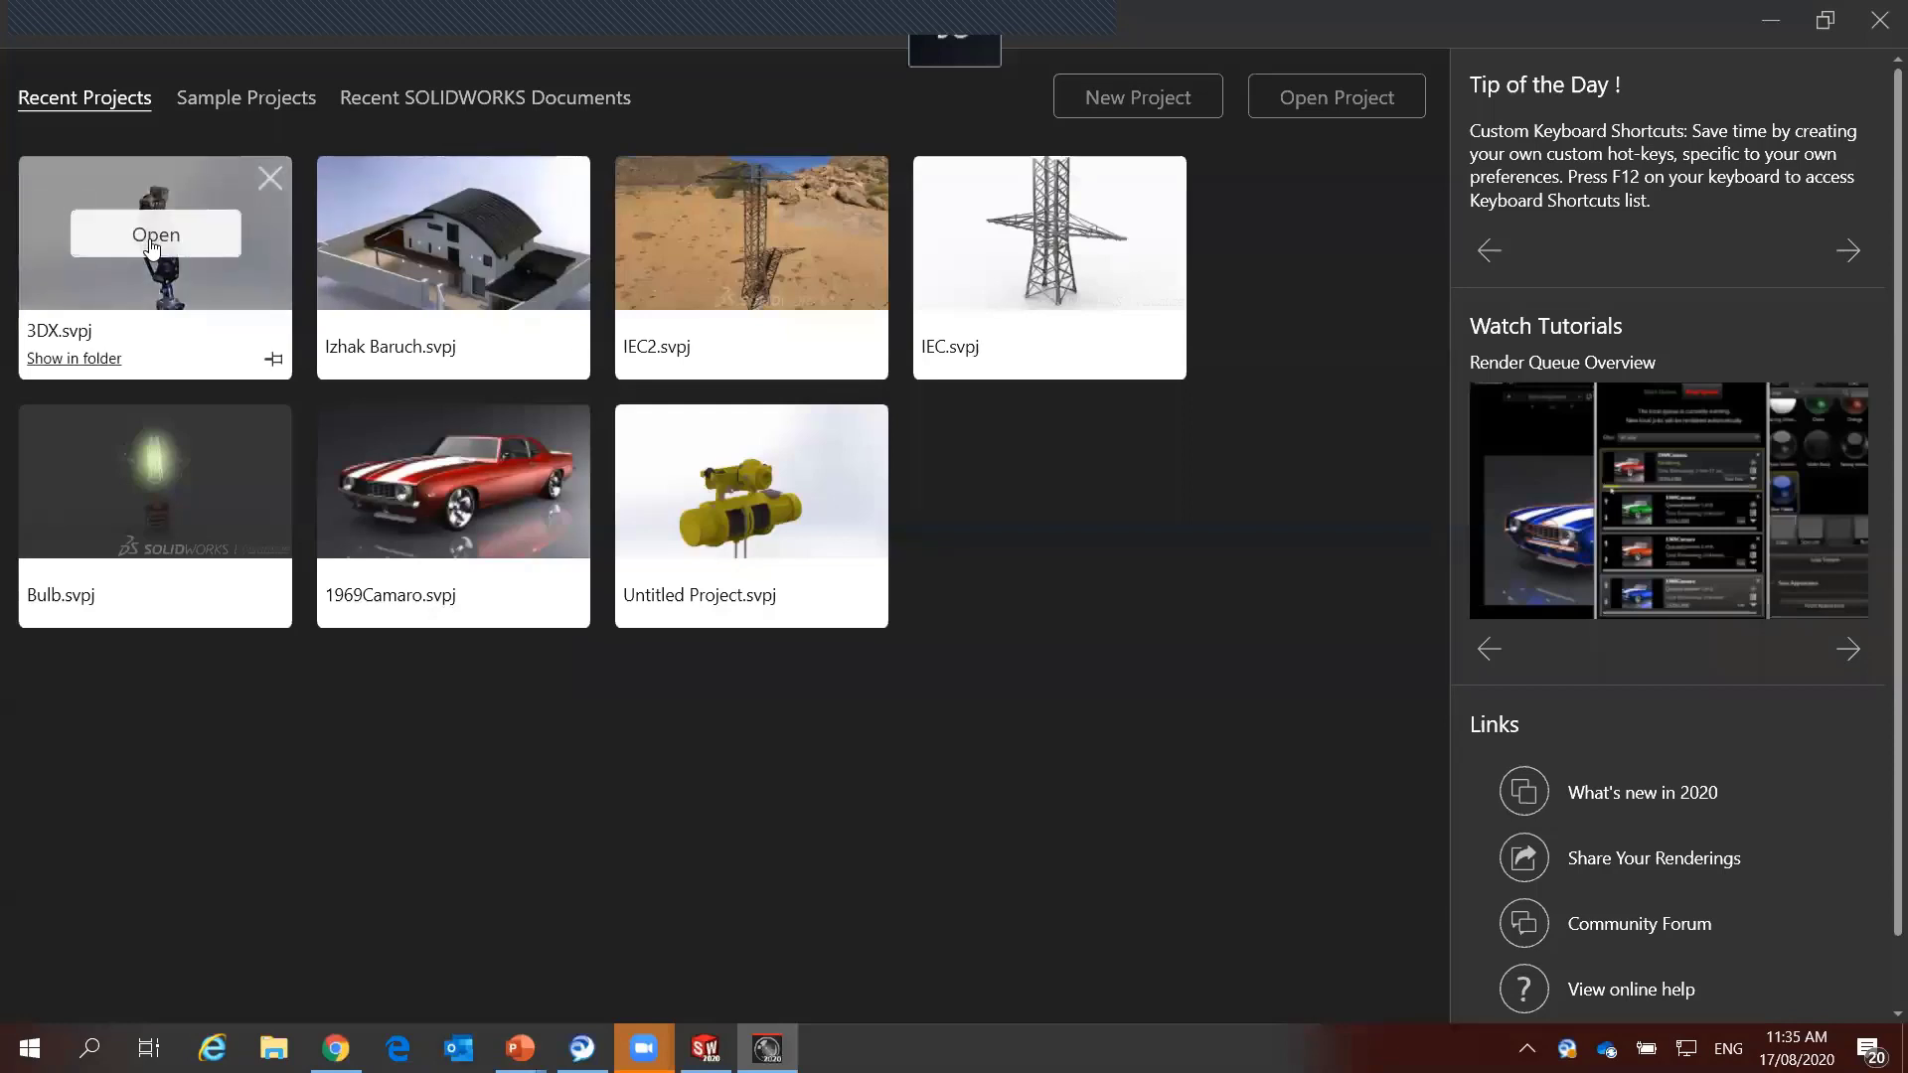
pyautogui.click(154, 241)
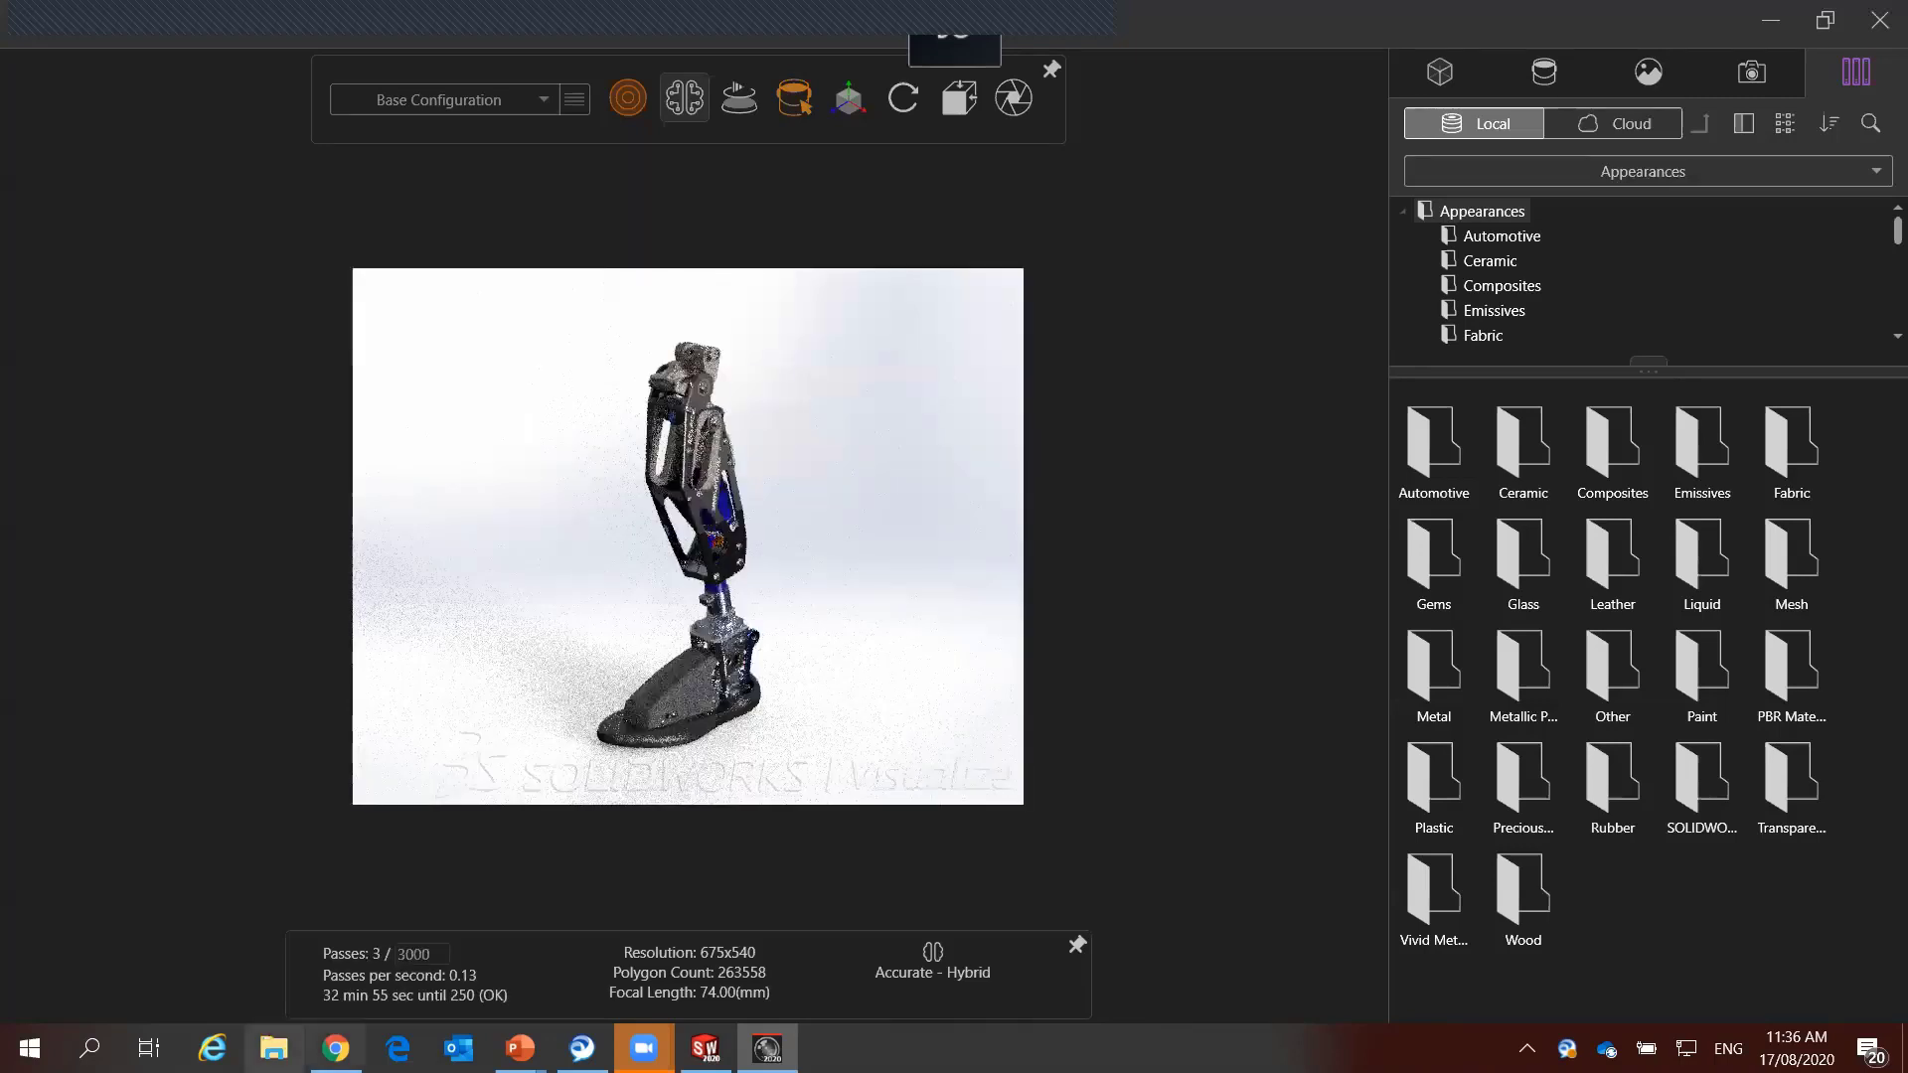
# Step: In File Explorer, browse C:\3DEXPERIENCE\My Work and scroll through its part list
pyautogui.click(273, 1049)
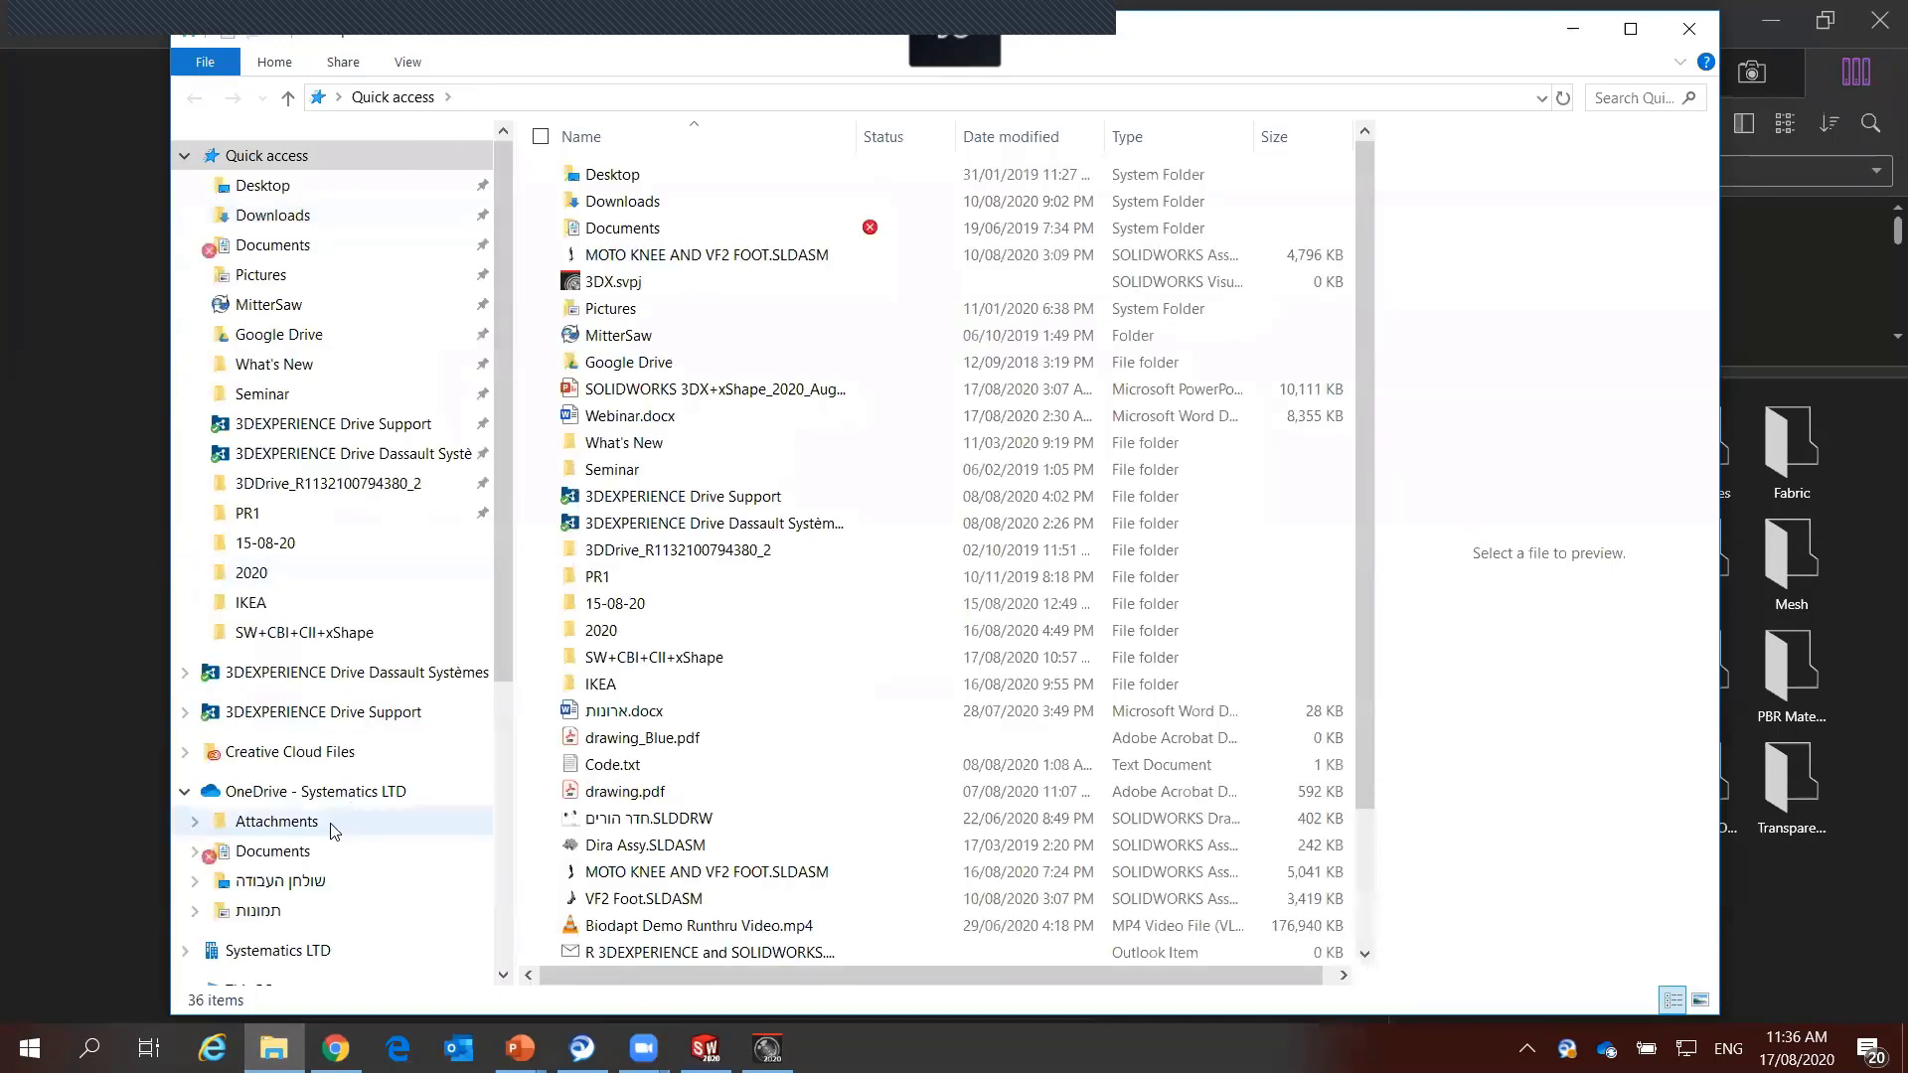
pyautogui.scroll(-3, 318, 815)
pyautogui.click(267, 773)
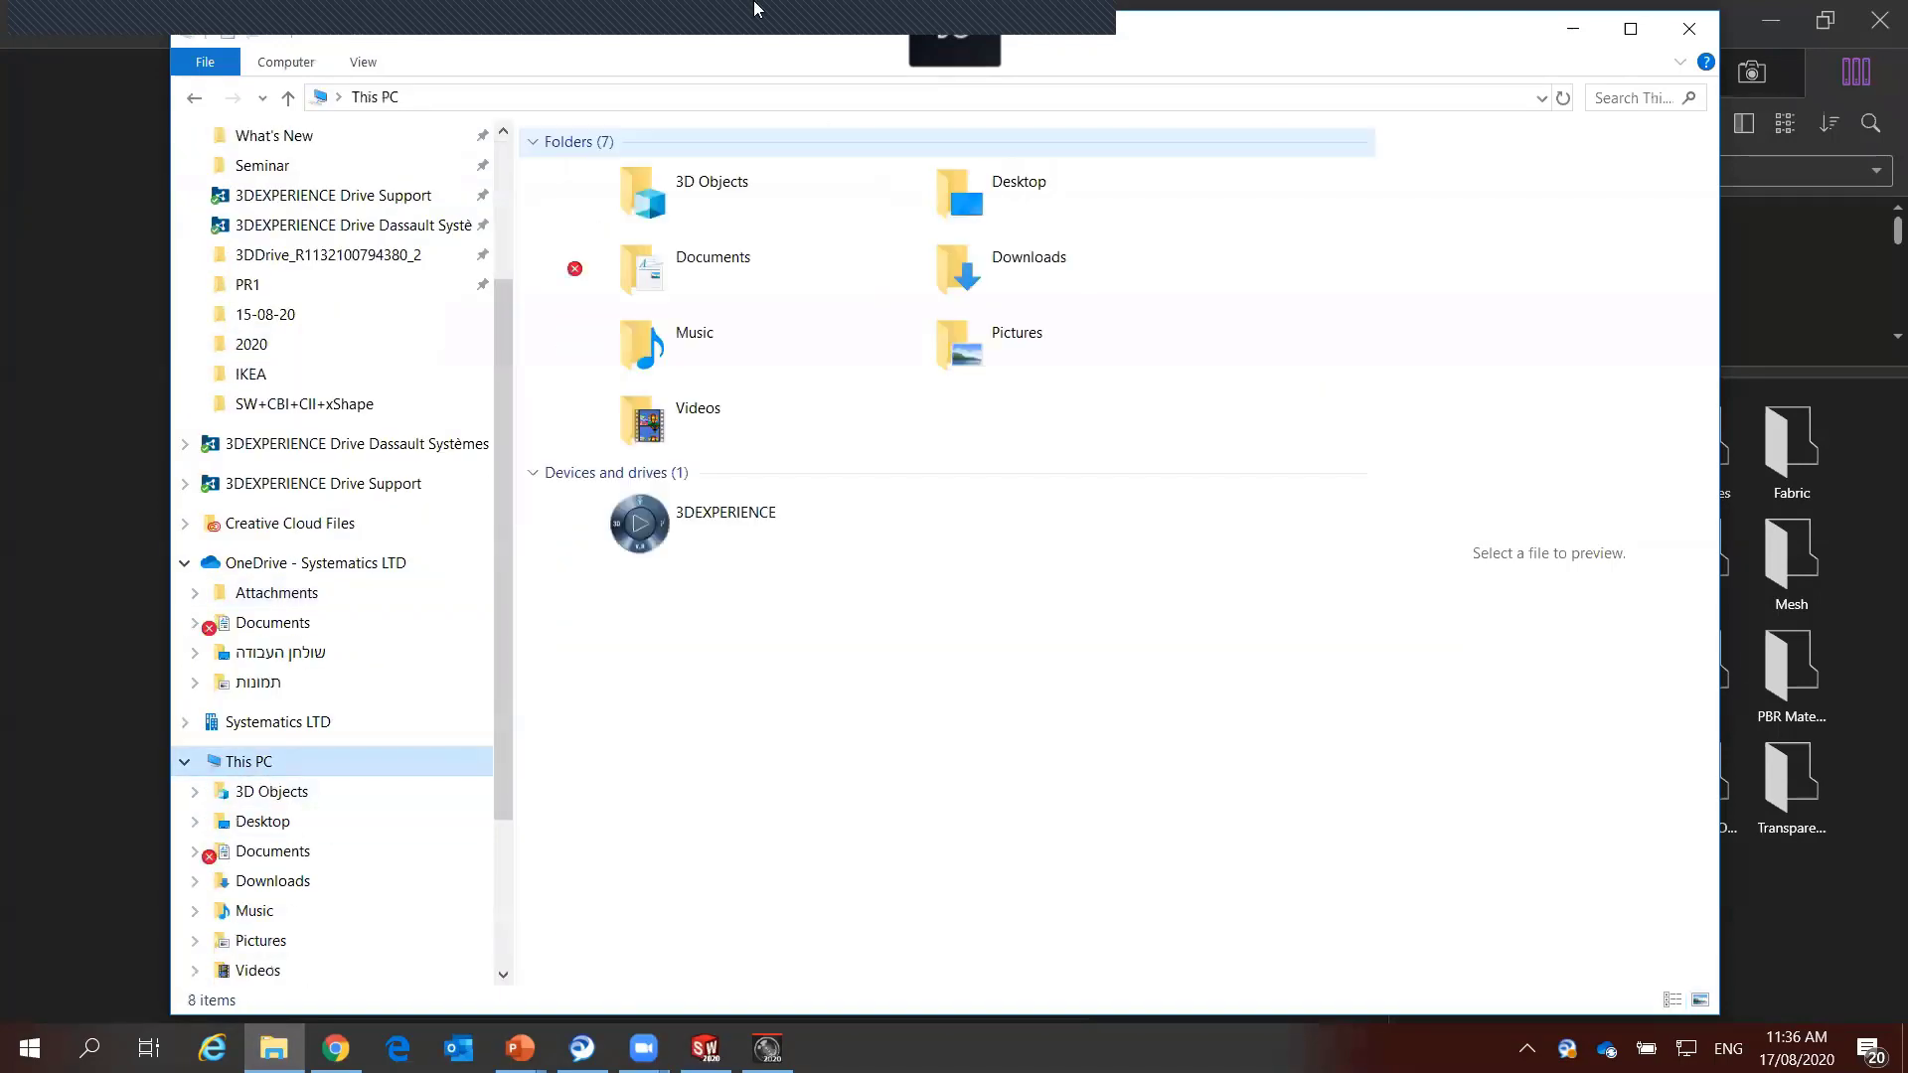
pyautogui.click(1018, 534)
pyautogui.doubleClick(1018, 534)
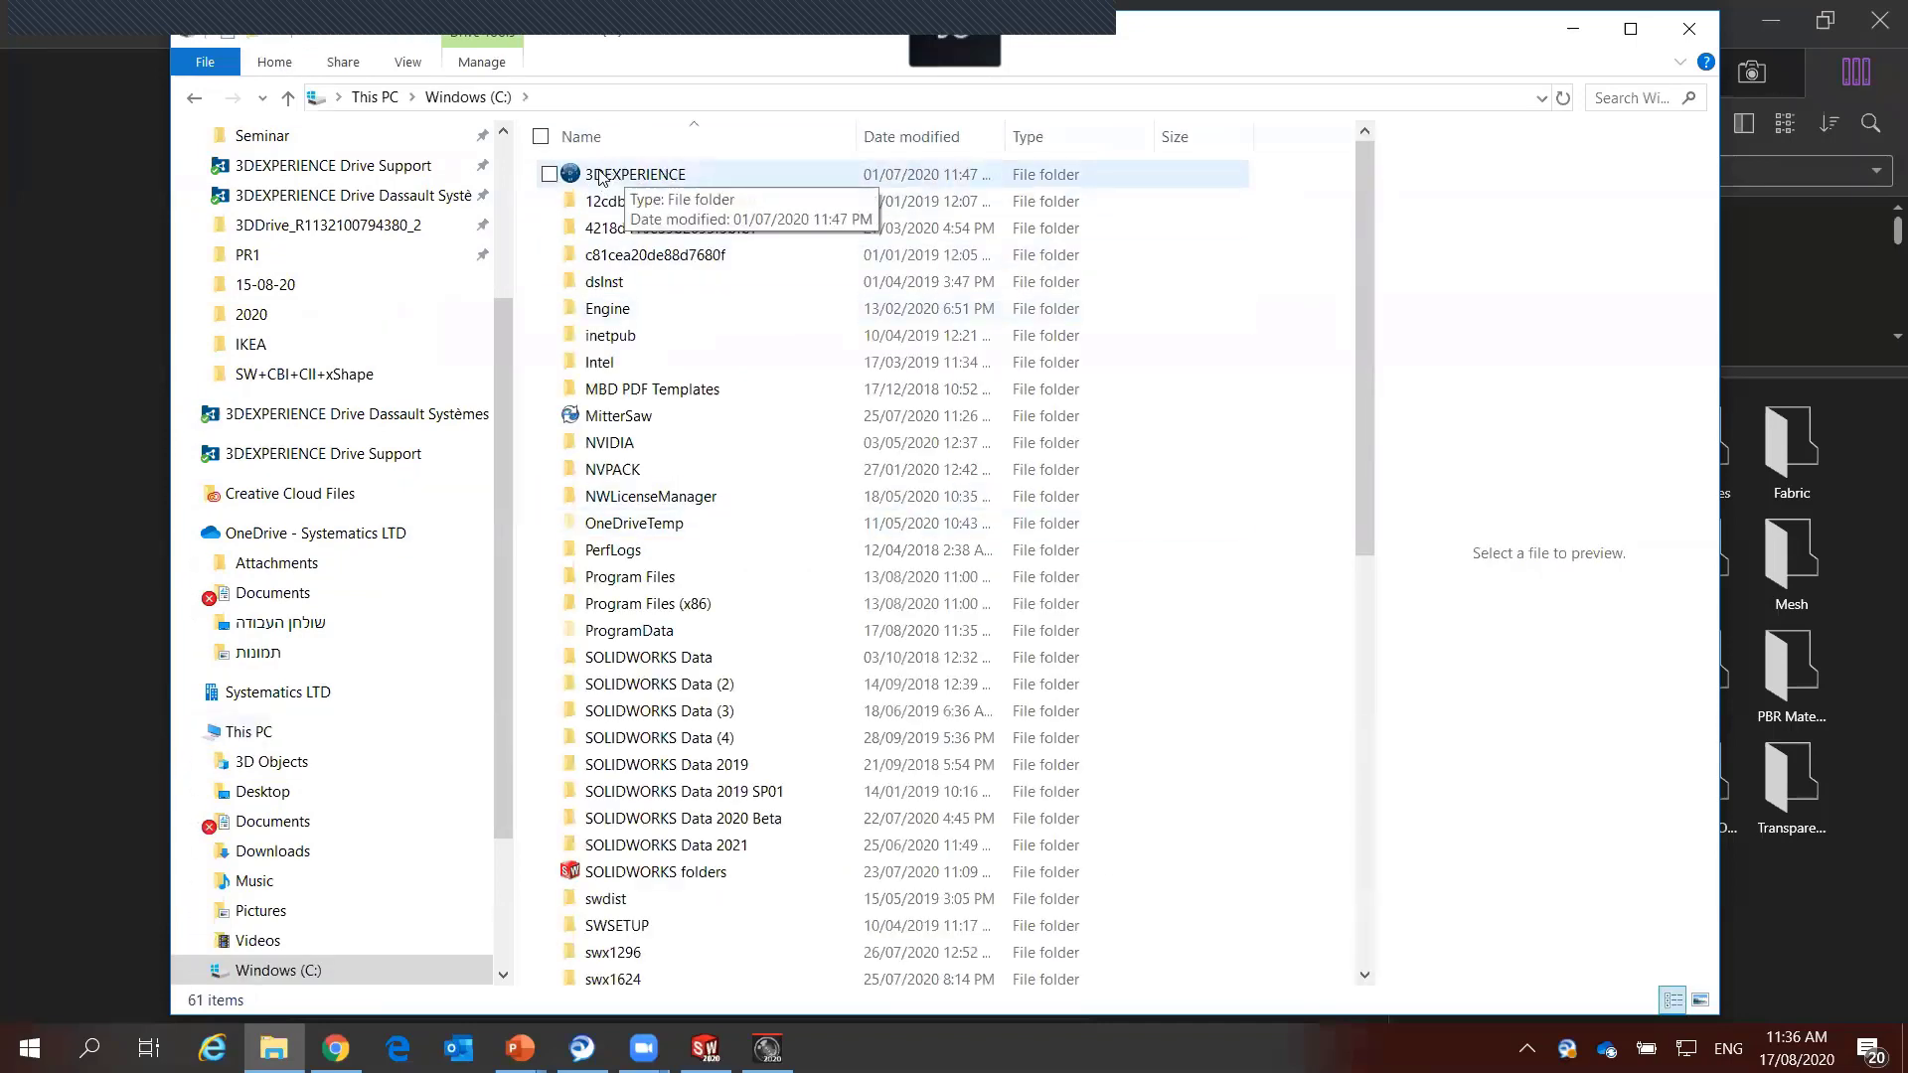
pyautogui.doubleClick(598, 175)
pyautogui.doubleClick(578, 167)
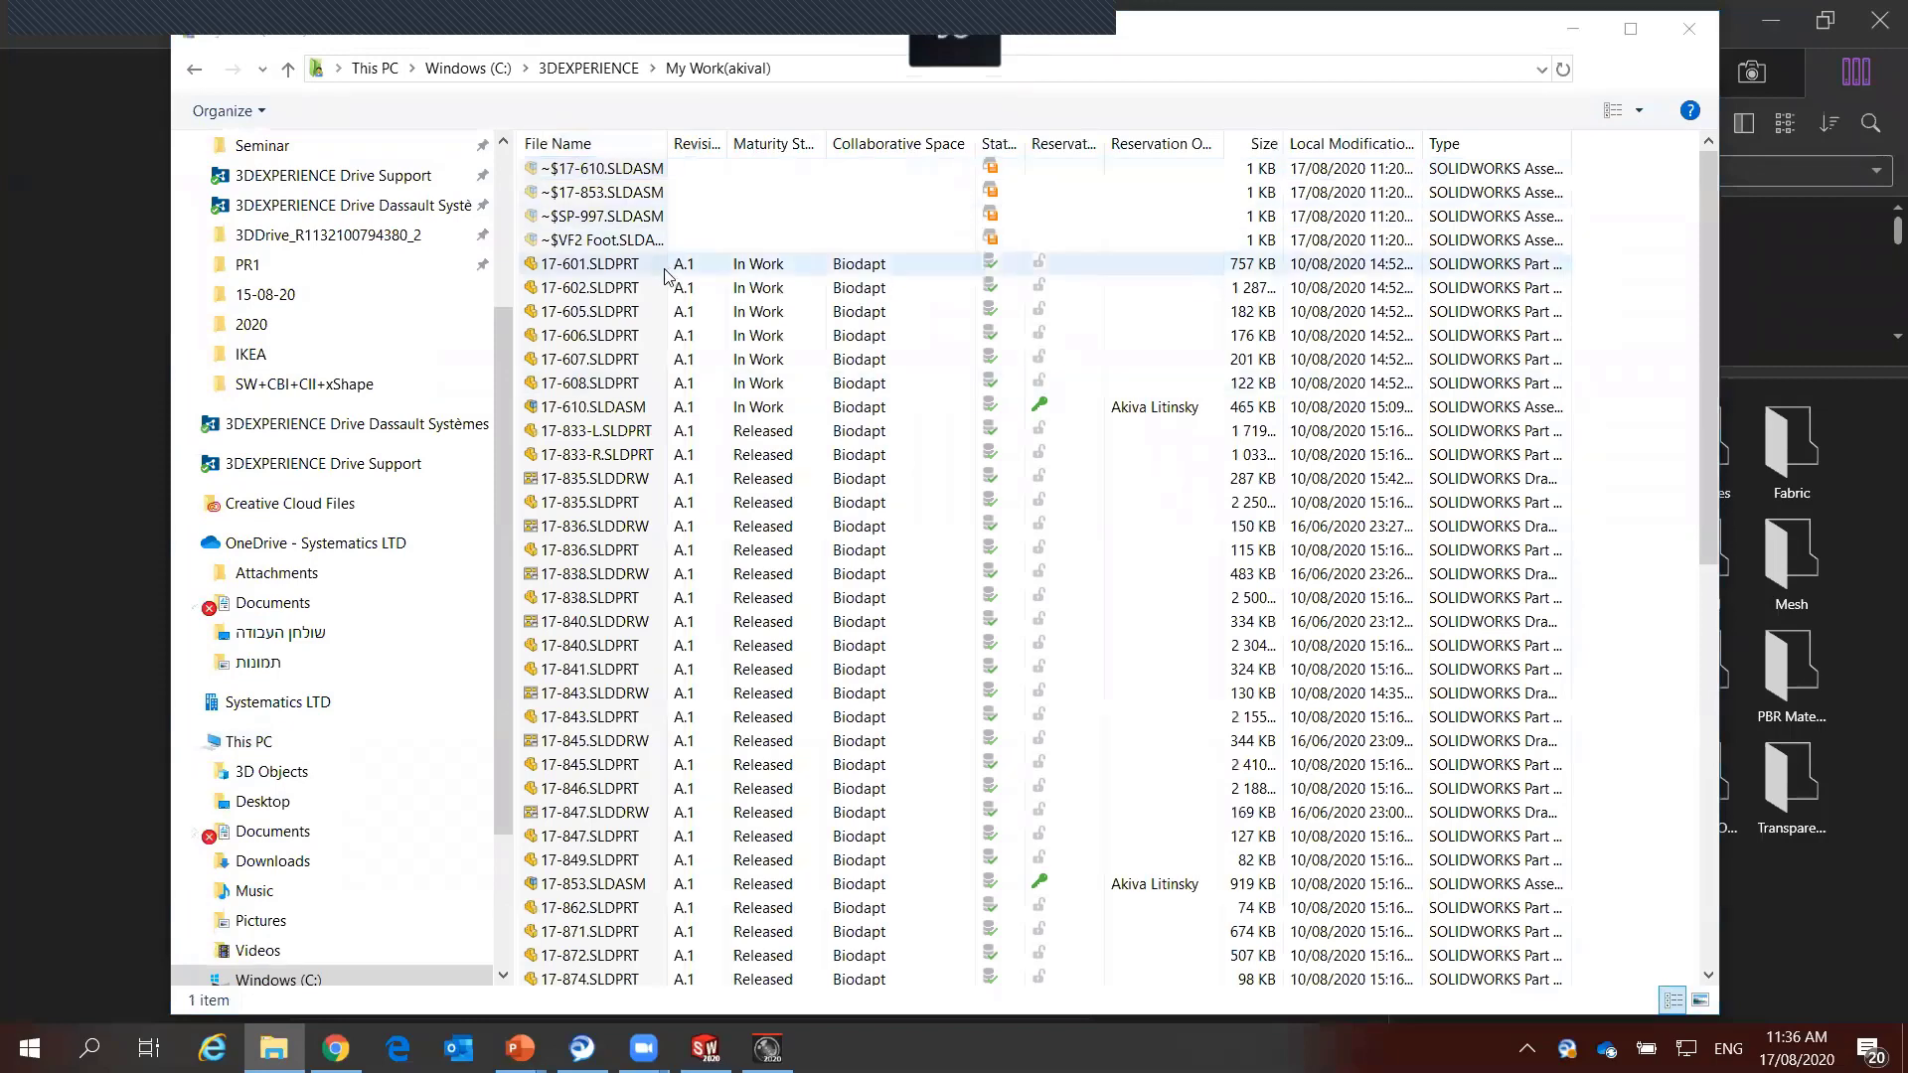
pyautogui.scroll(-11, 792, 550)
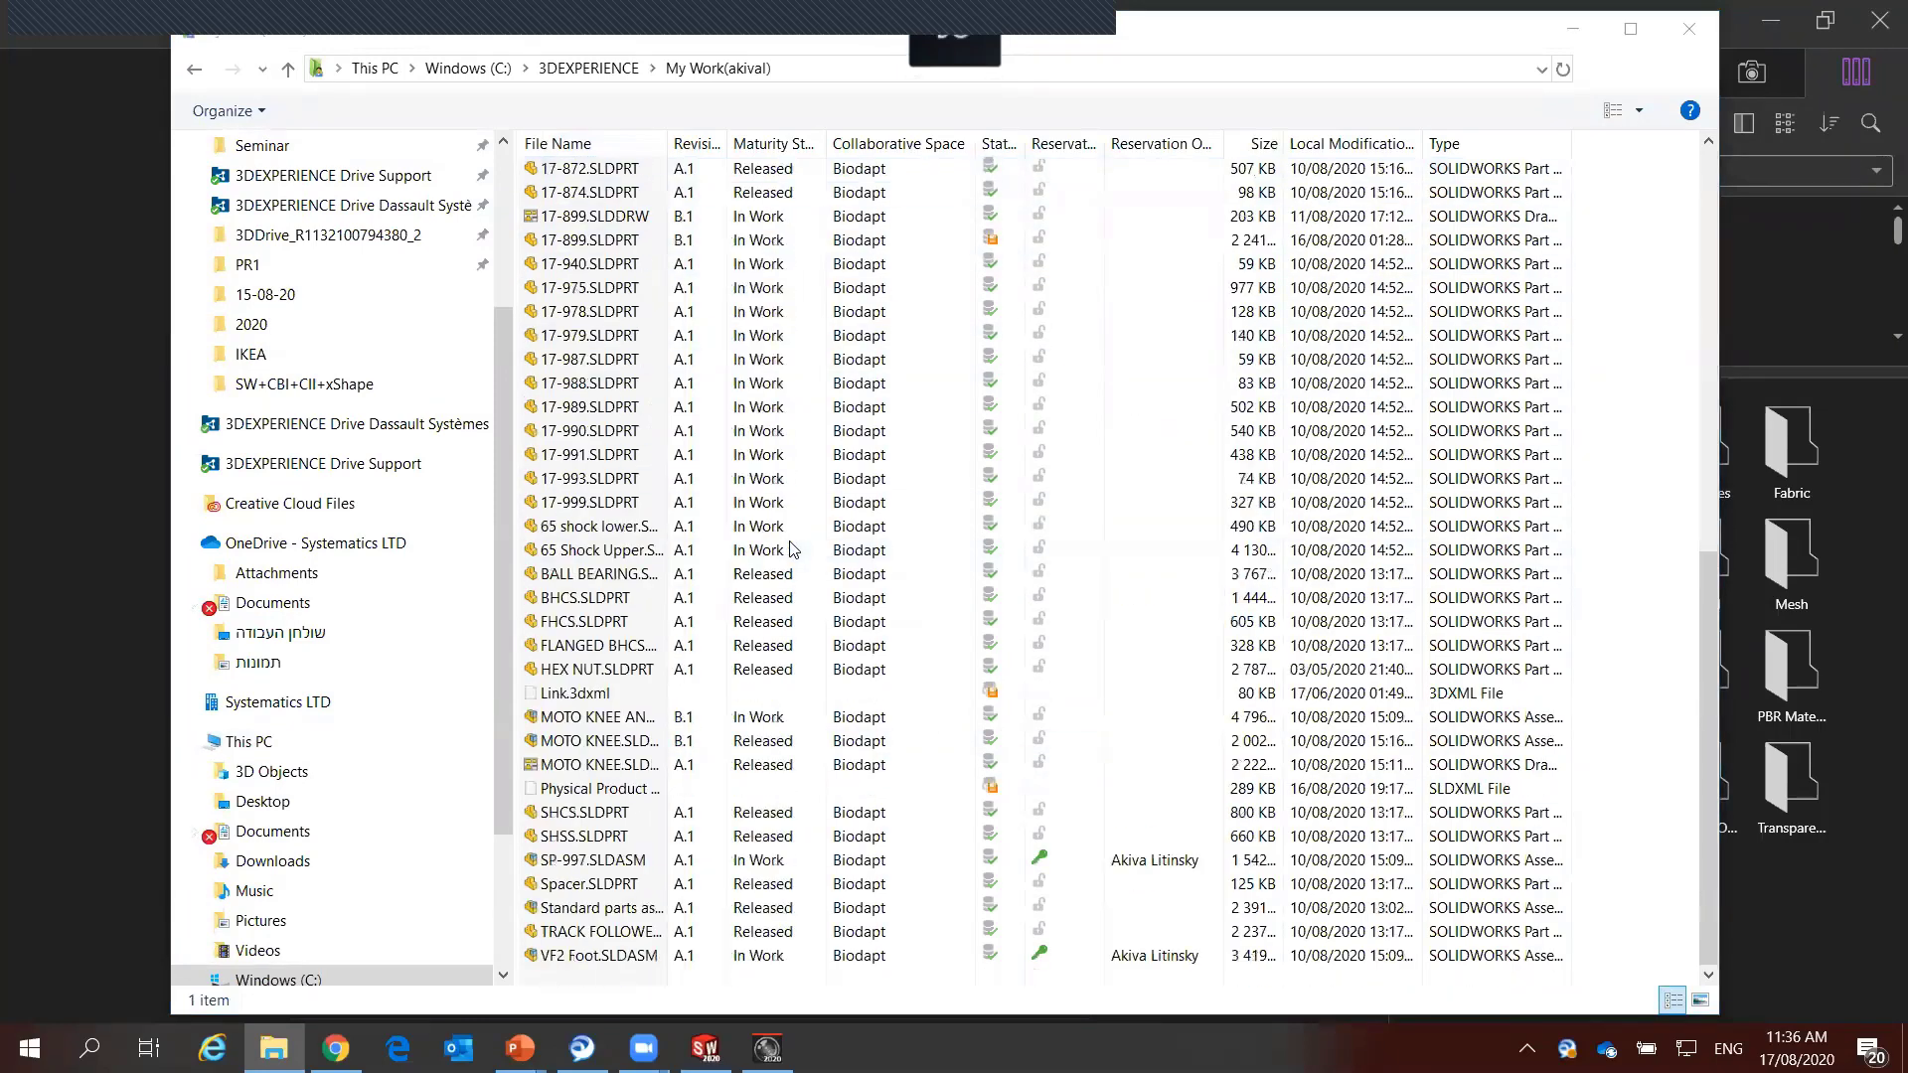
pyautogui.scroll(11, 792, 549)
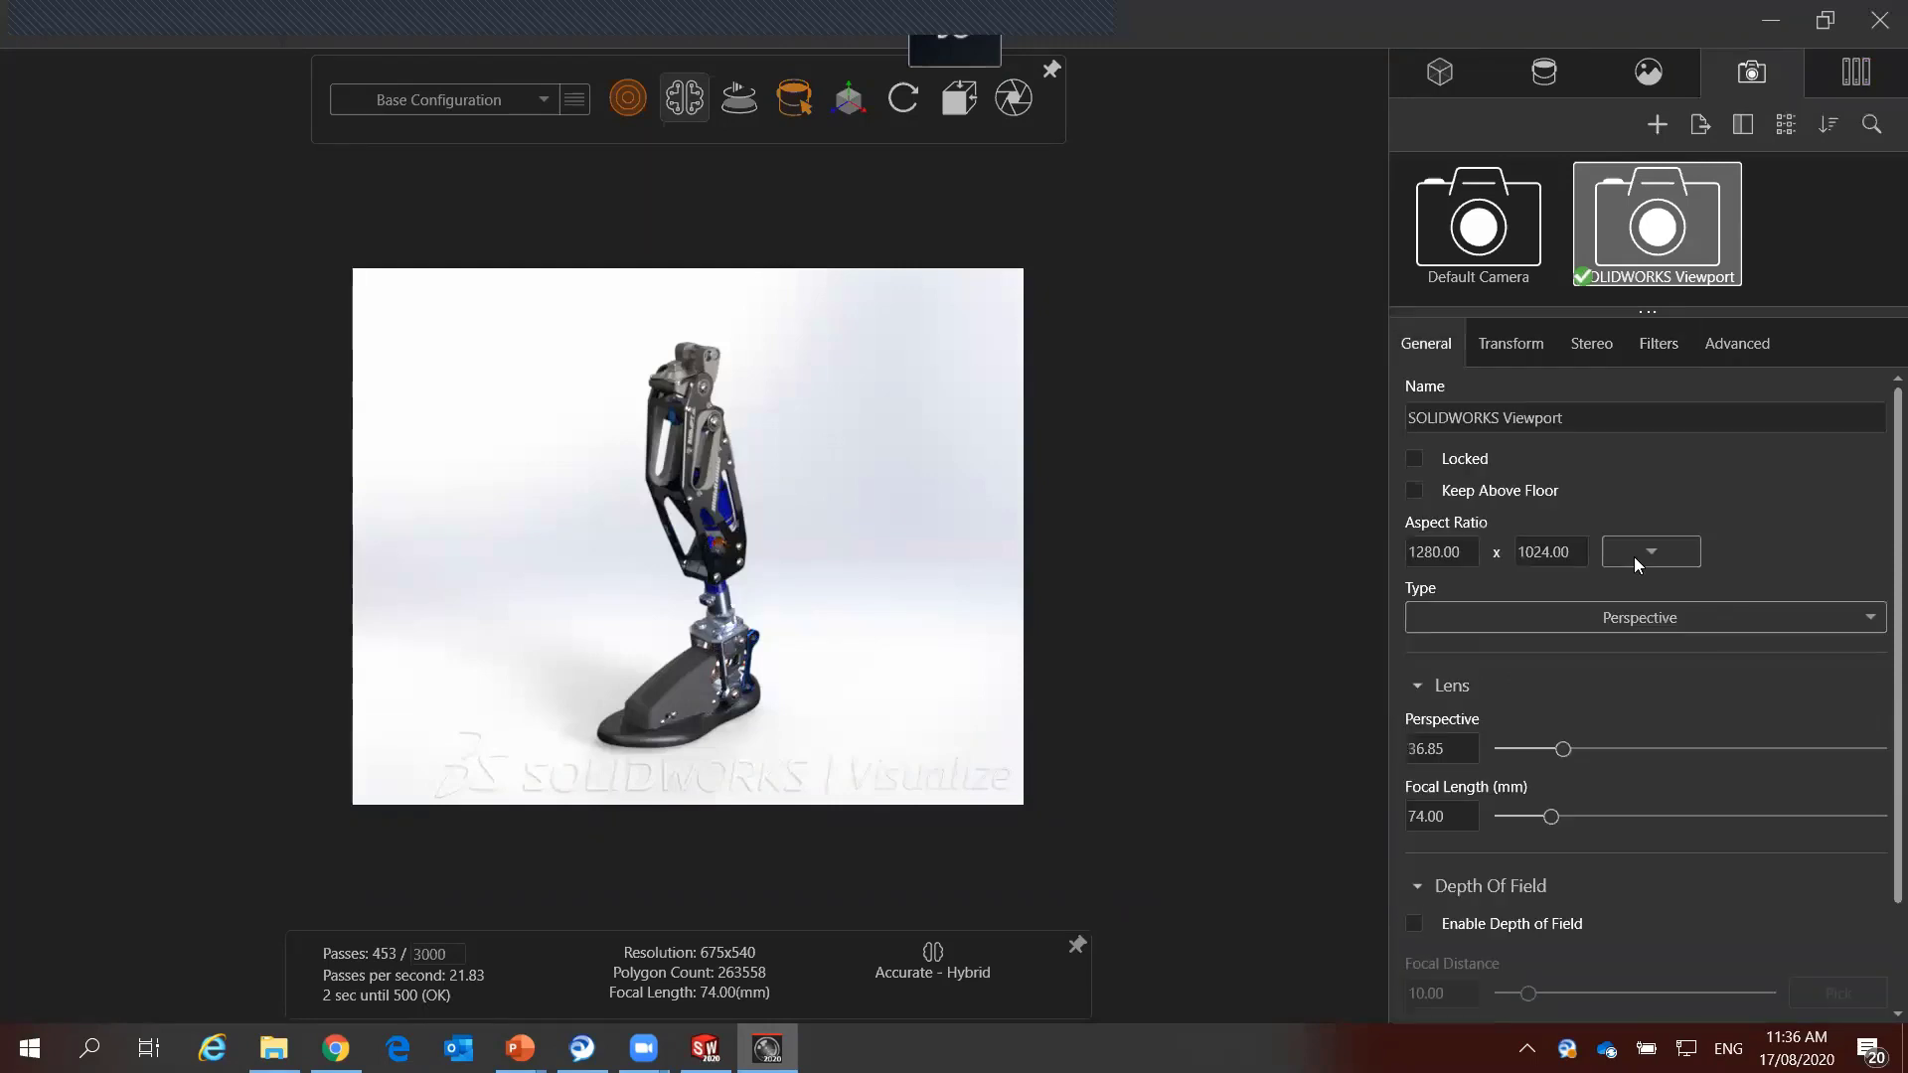
# Step: Set the camera aspect ratio to HDTV 16:9 and show the environment in the viewport
pyautogui.click(1527, 761)
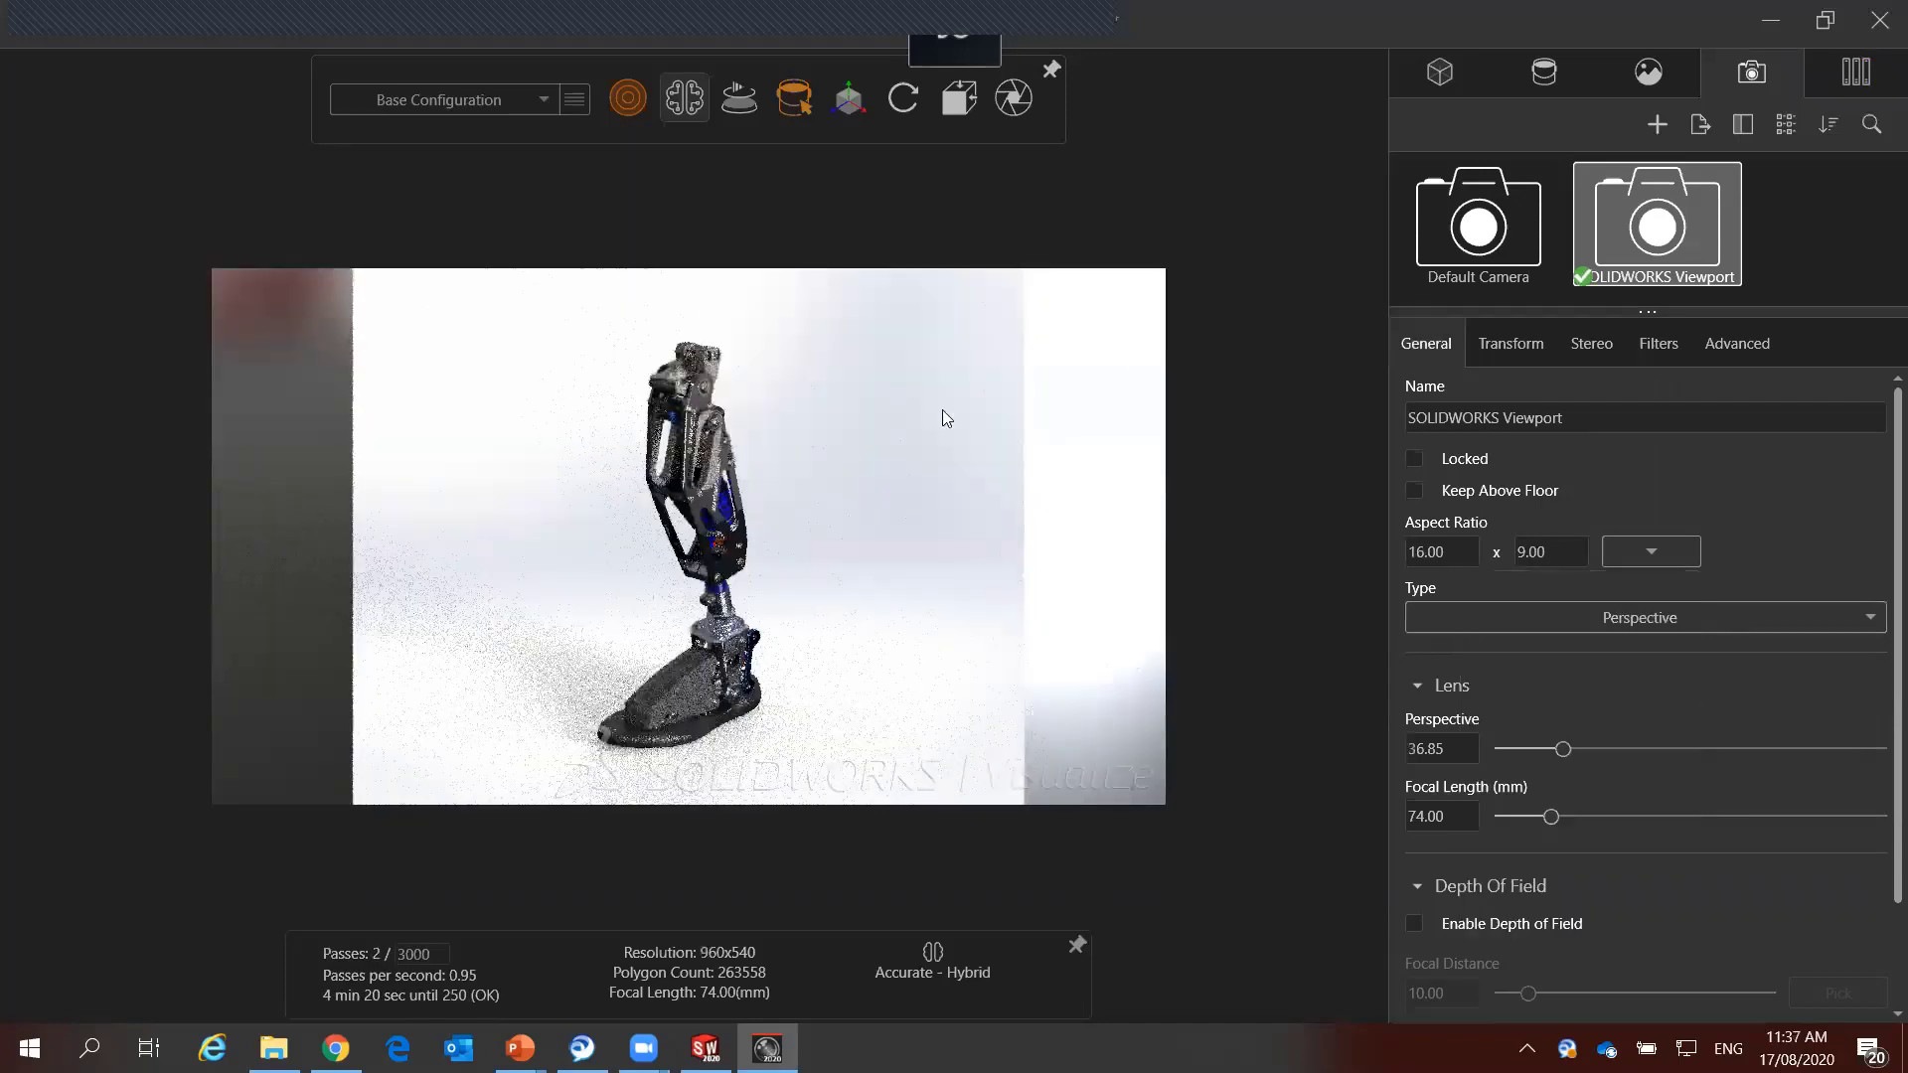
pyautogui.rightClick(943, 409)
pyautogui.moveTo(876, 507)
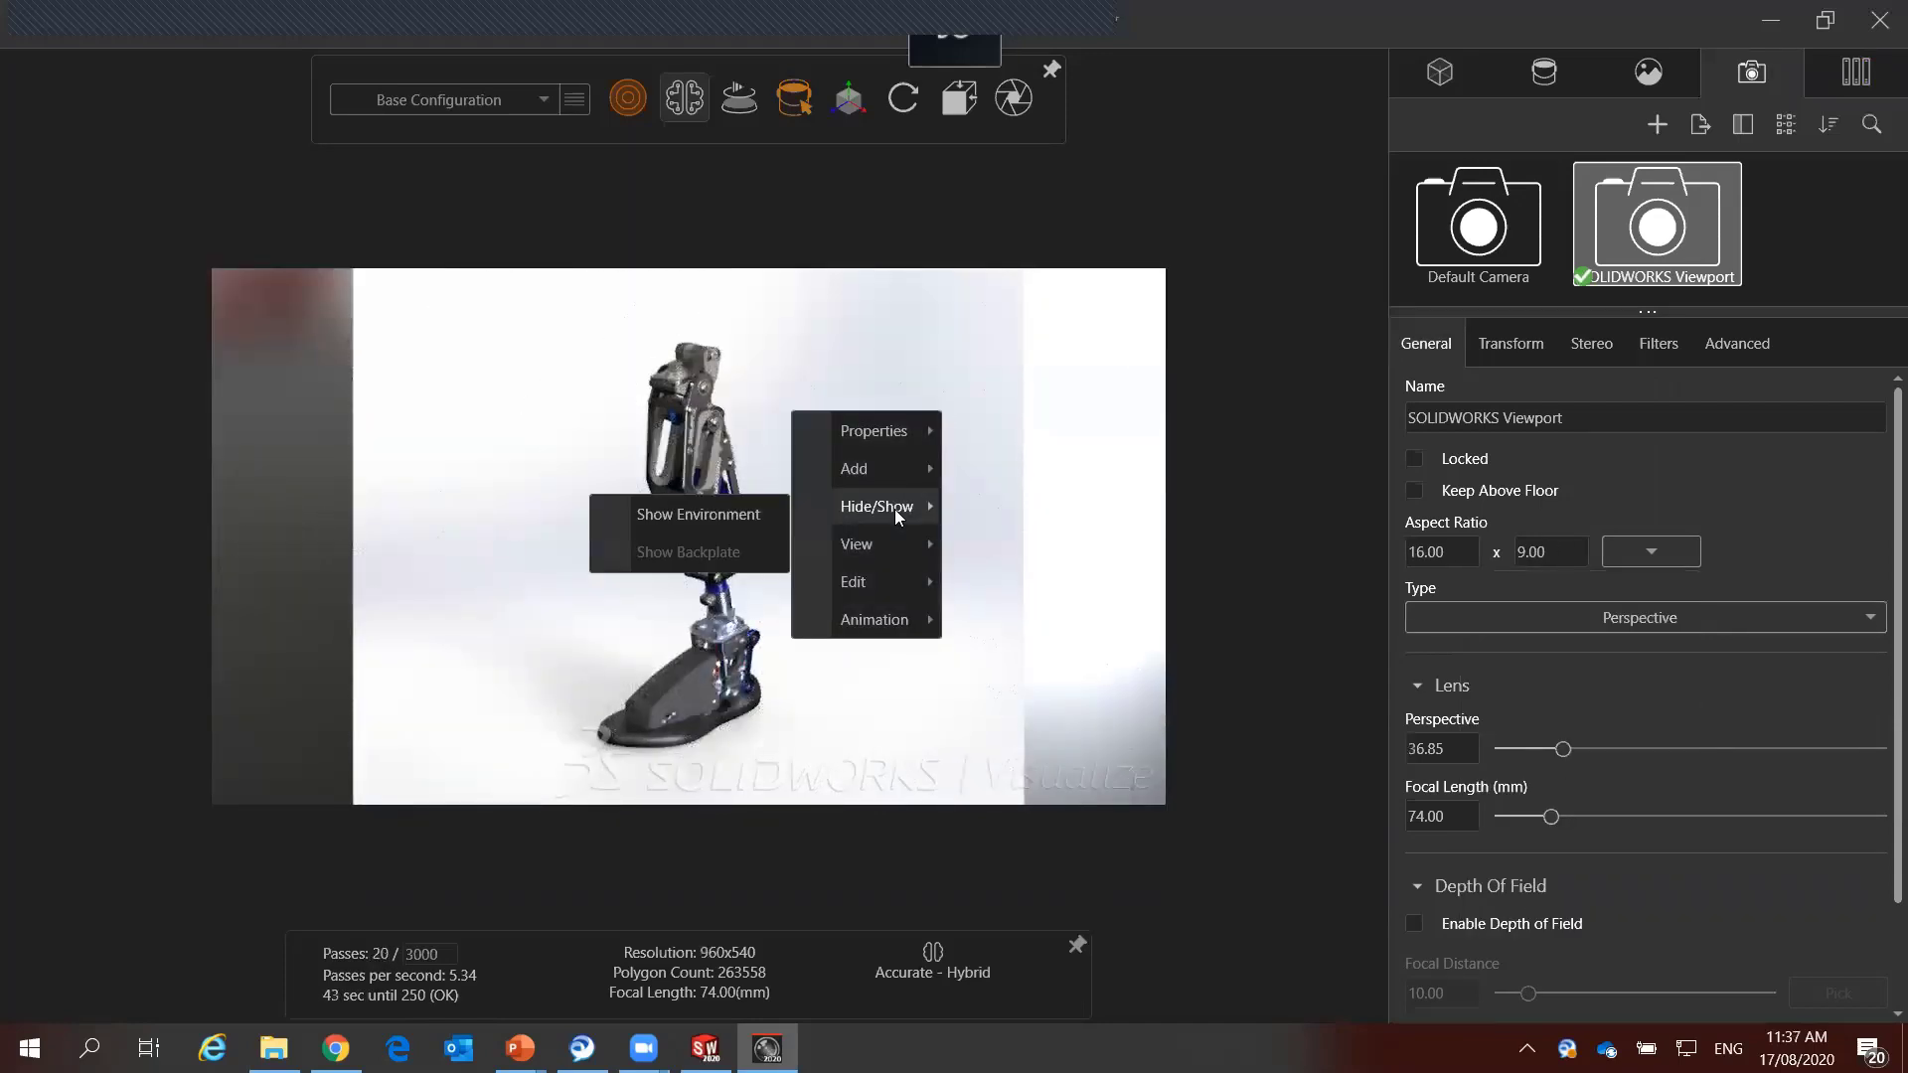
pyautogui.click(757, 509)
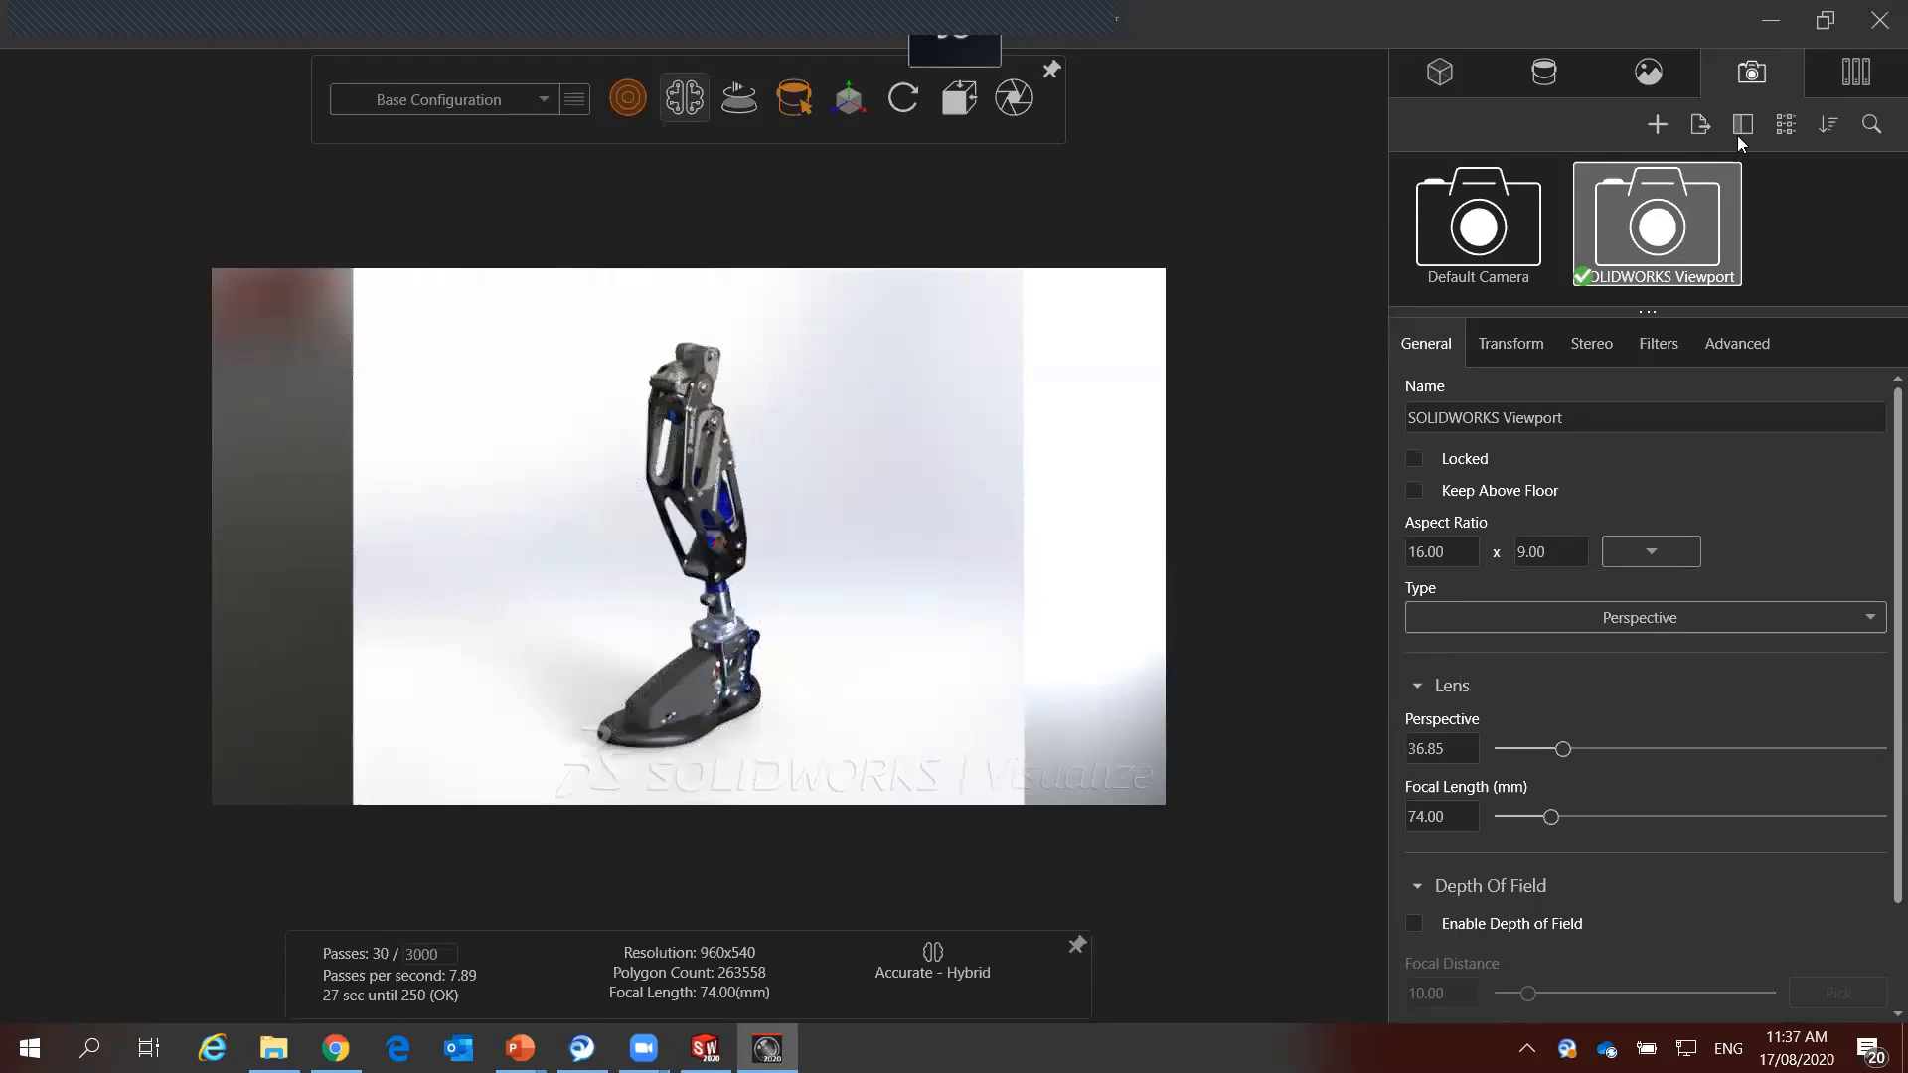
# Step: Apply the fish_hoek beach environment from the Environments library to the scene
pyautogui.click(1869, 79)
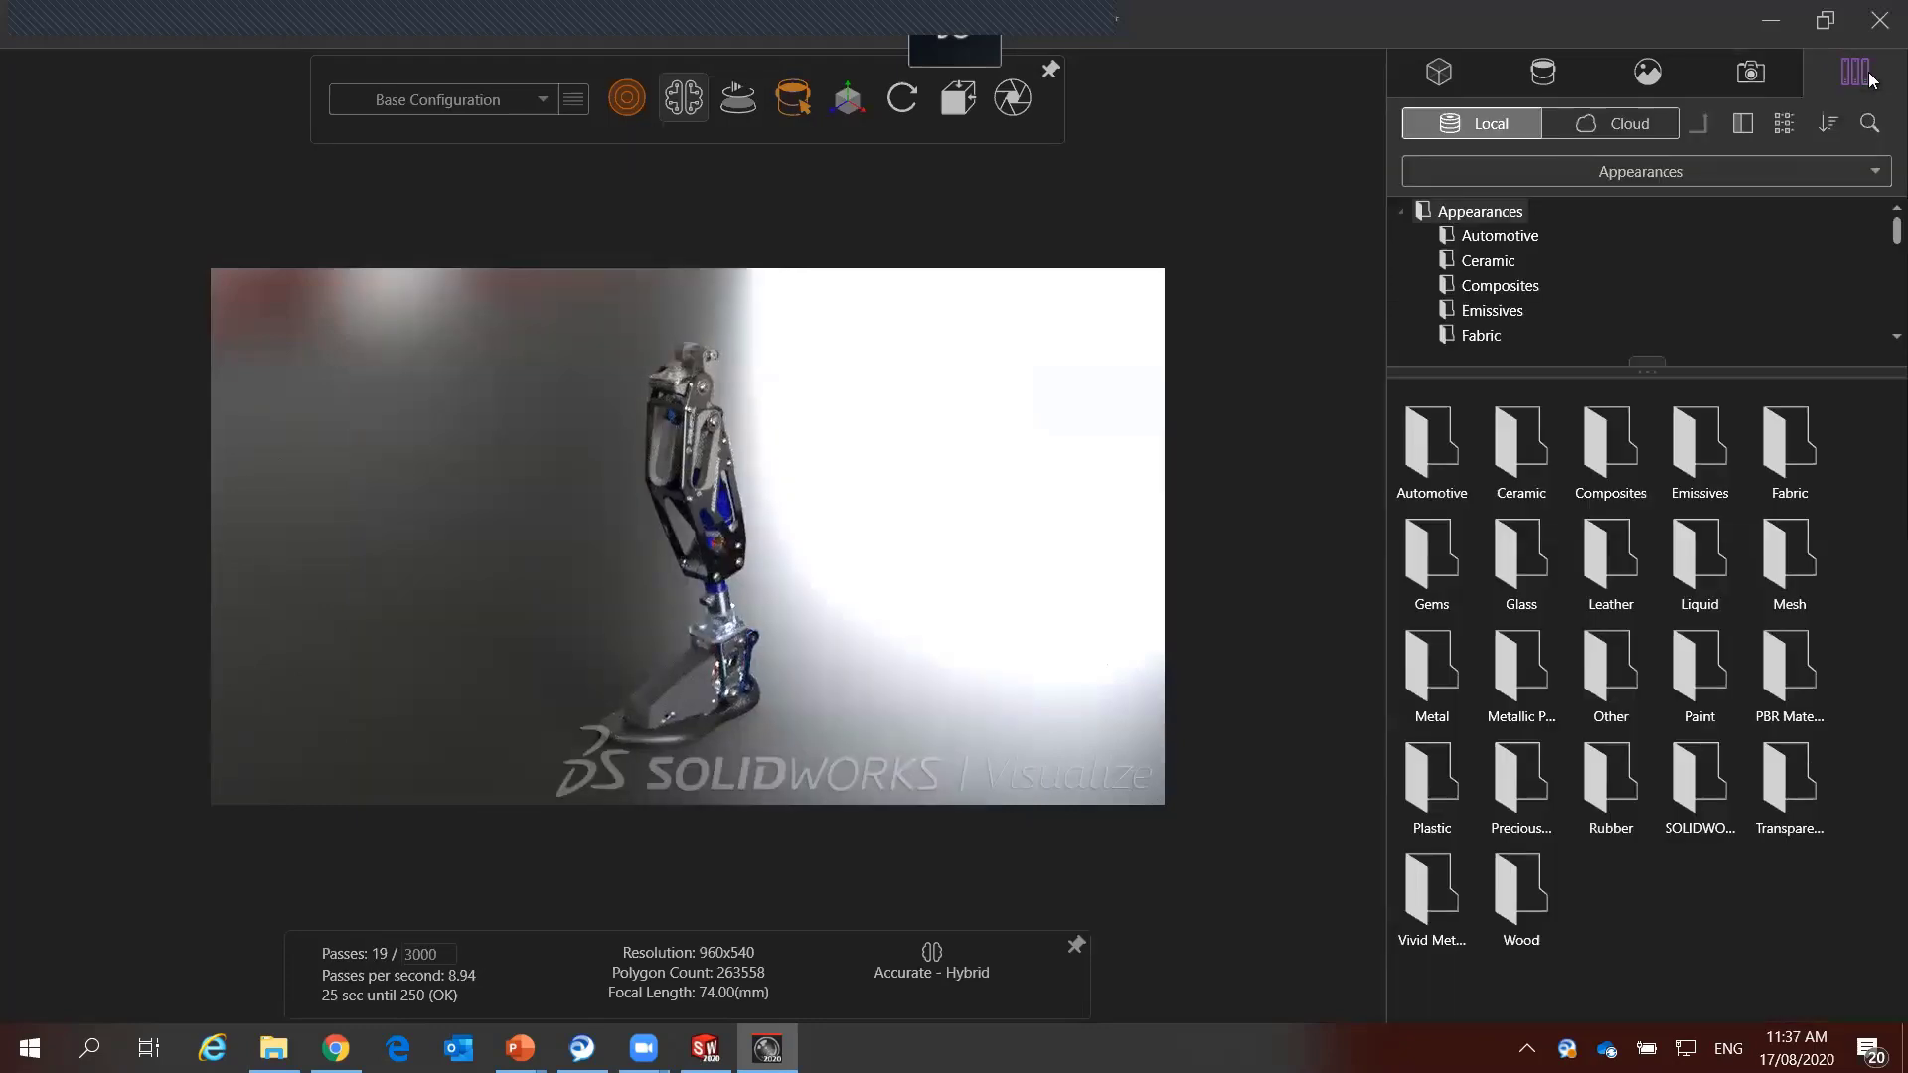
pyautogui.click(1608, 179)
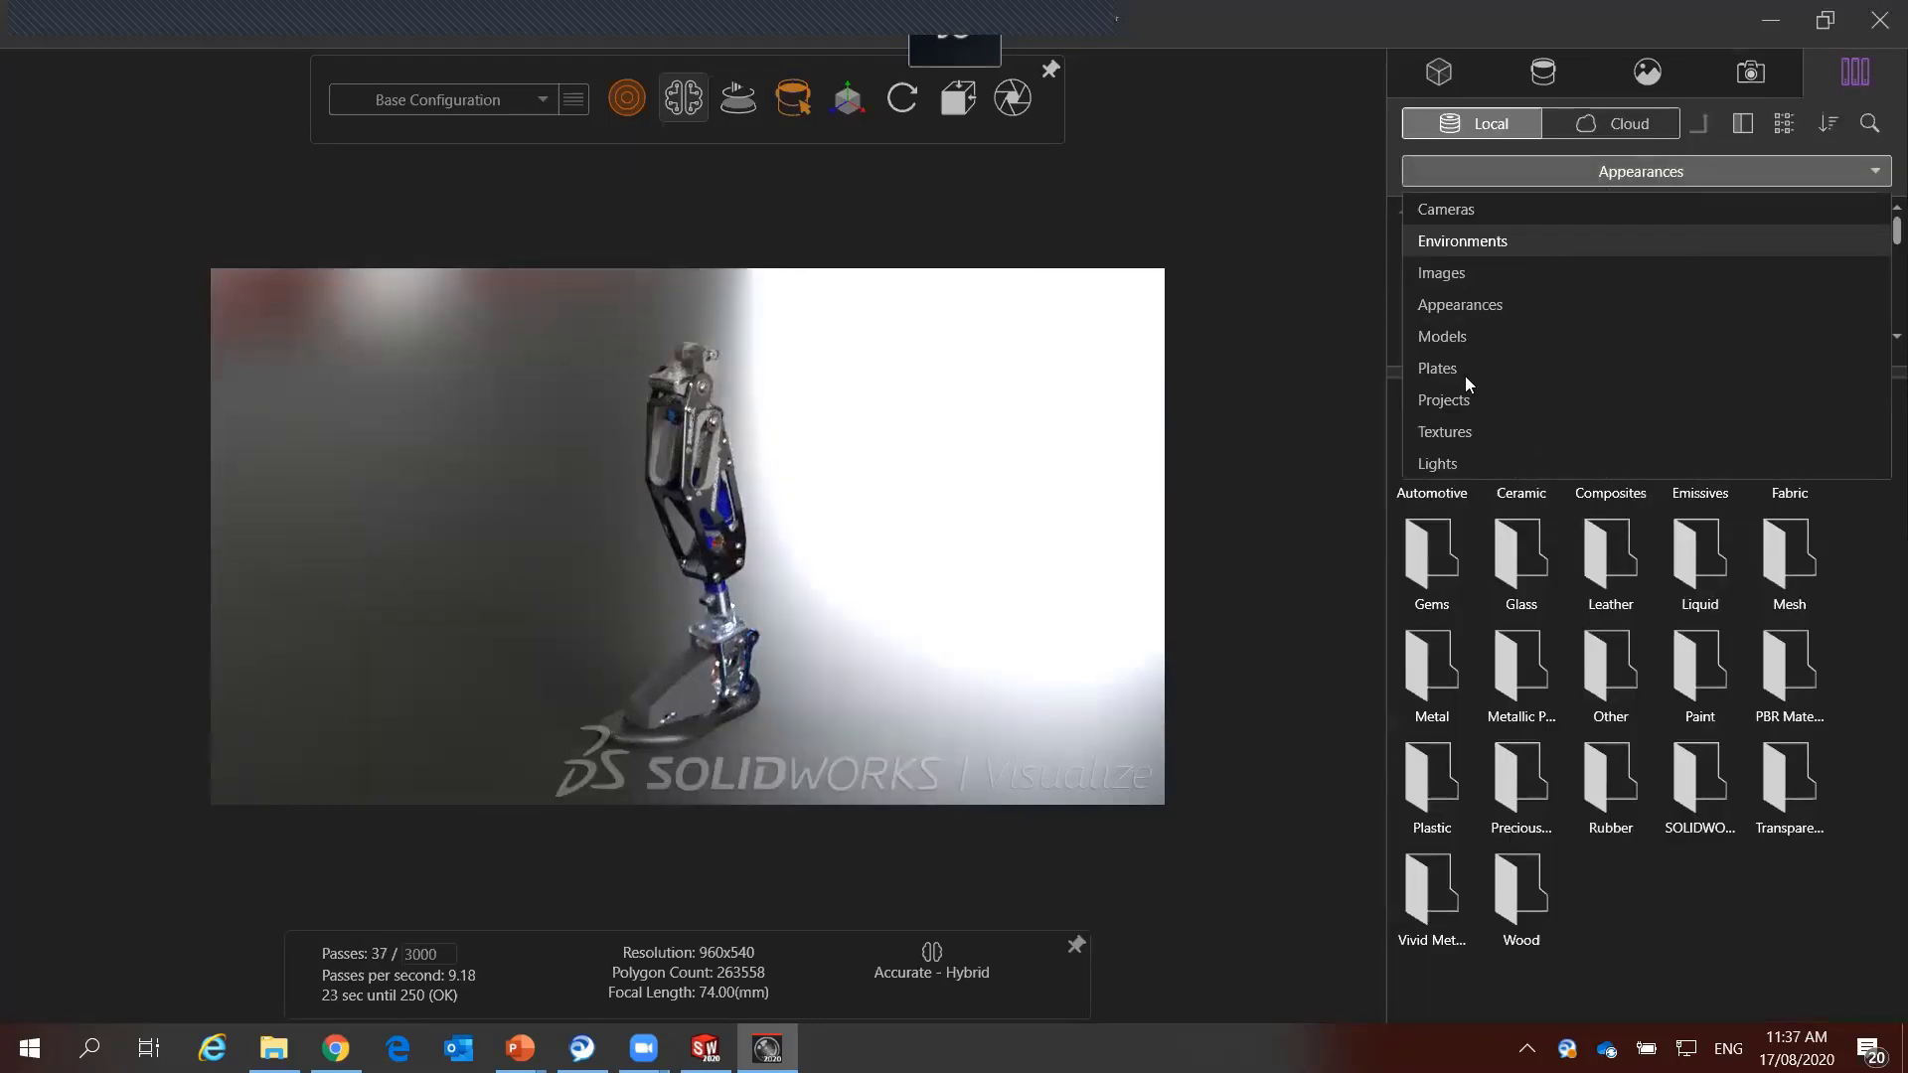
pyautogui.press('Escape')
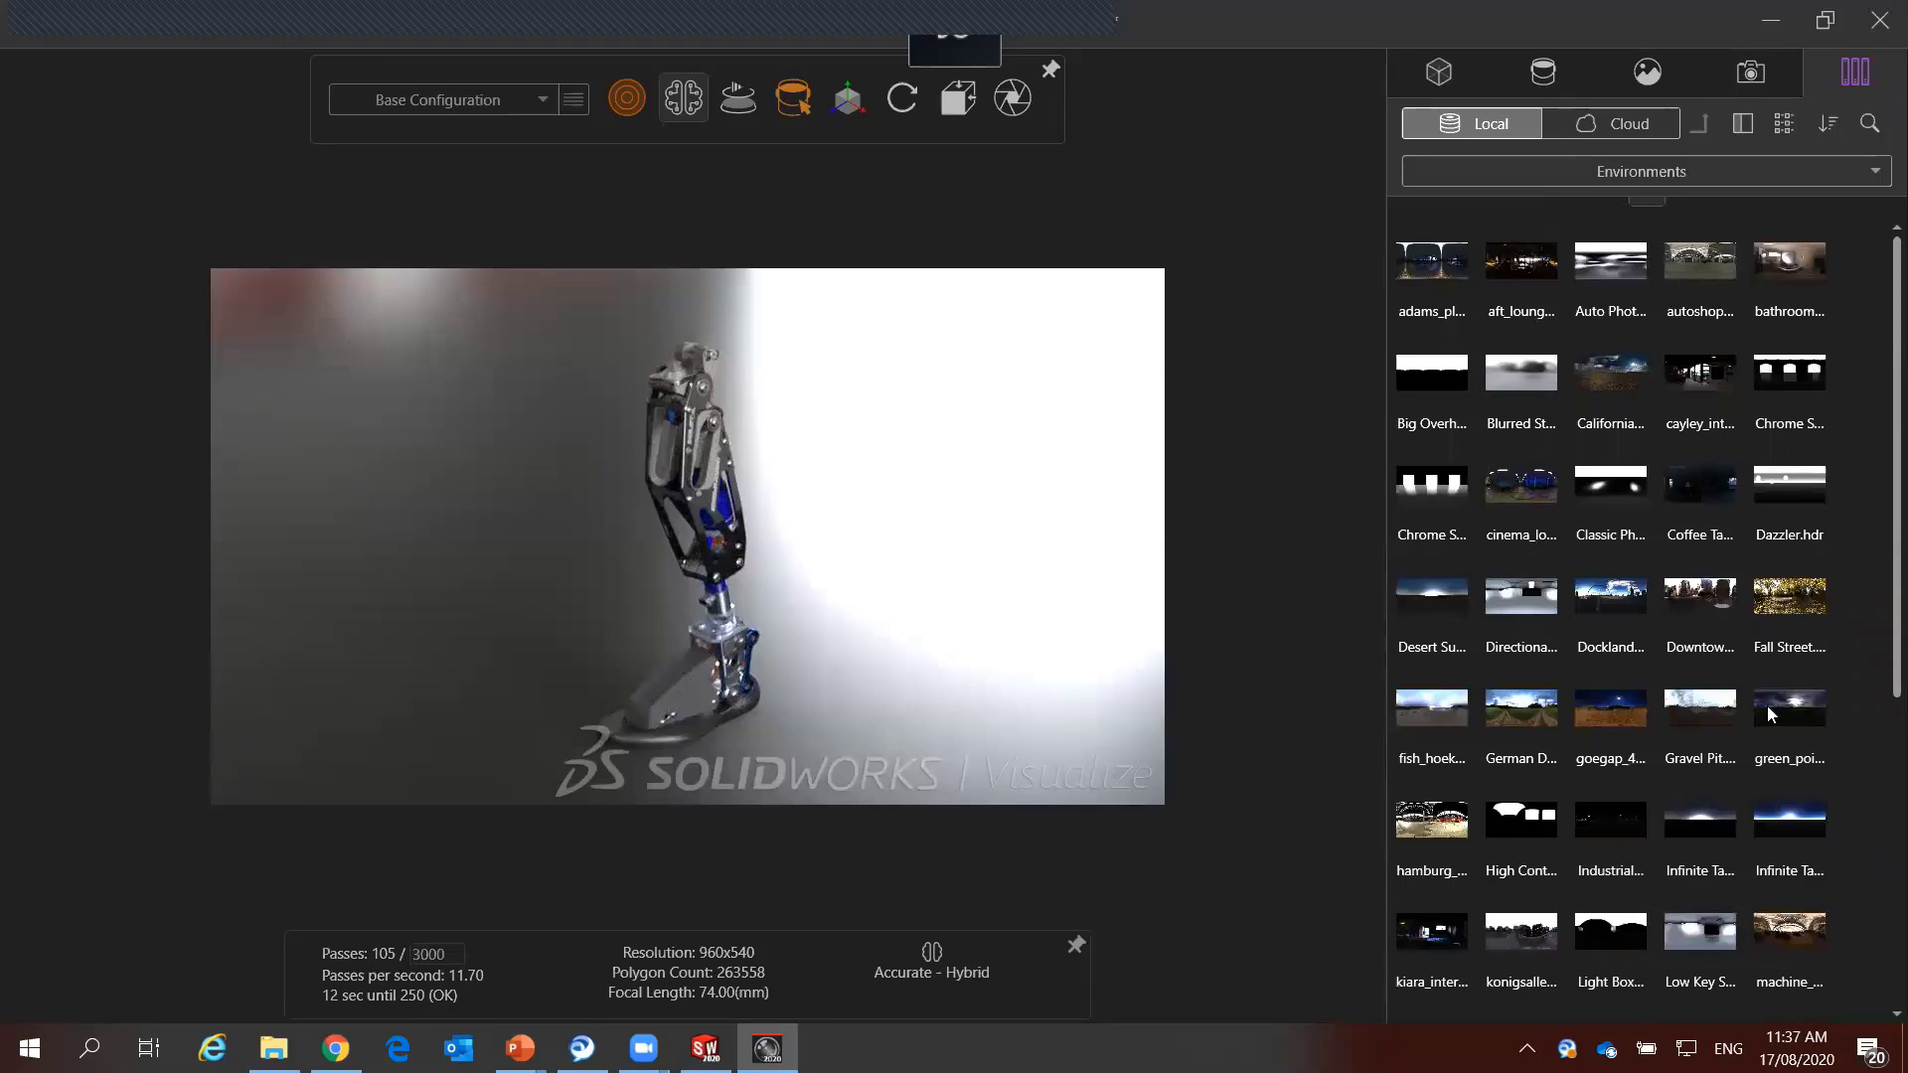
pyautogui.scroll(-3, 1765, 704)
pyautogui.scroll(-2, 1765, 703)
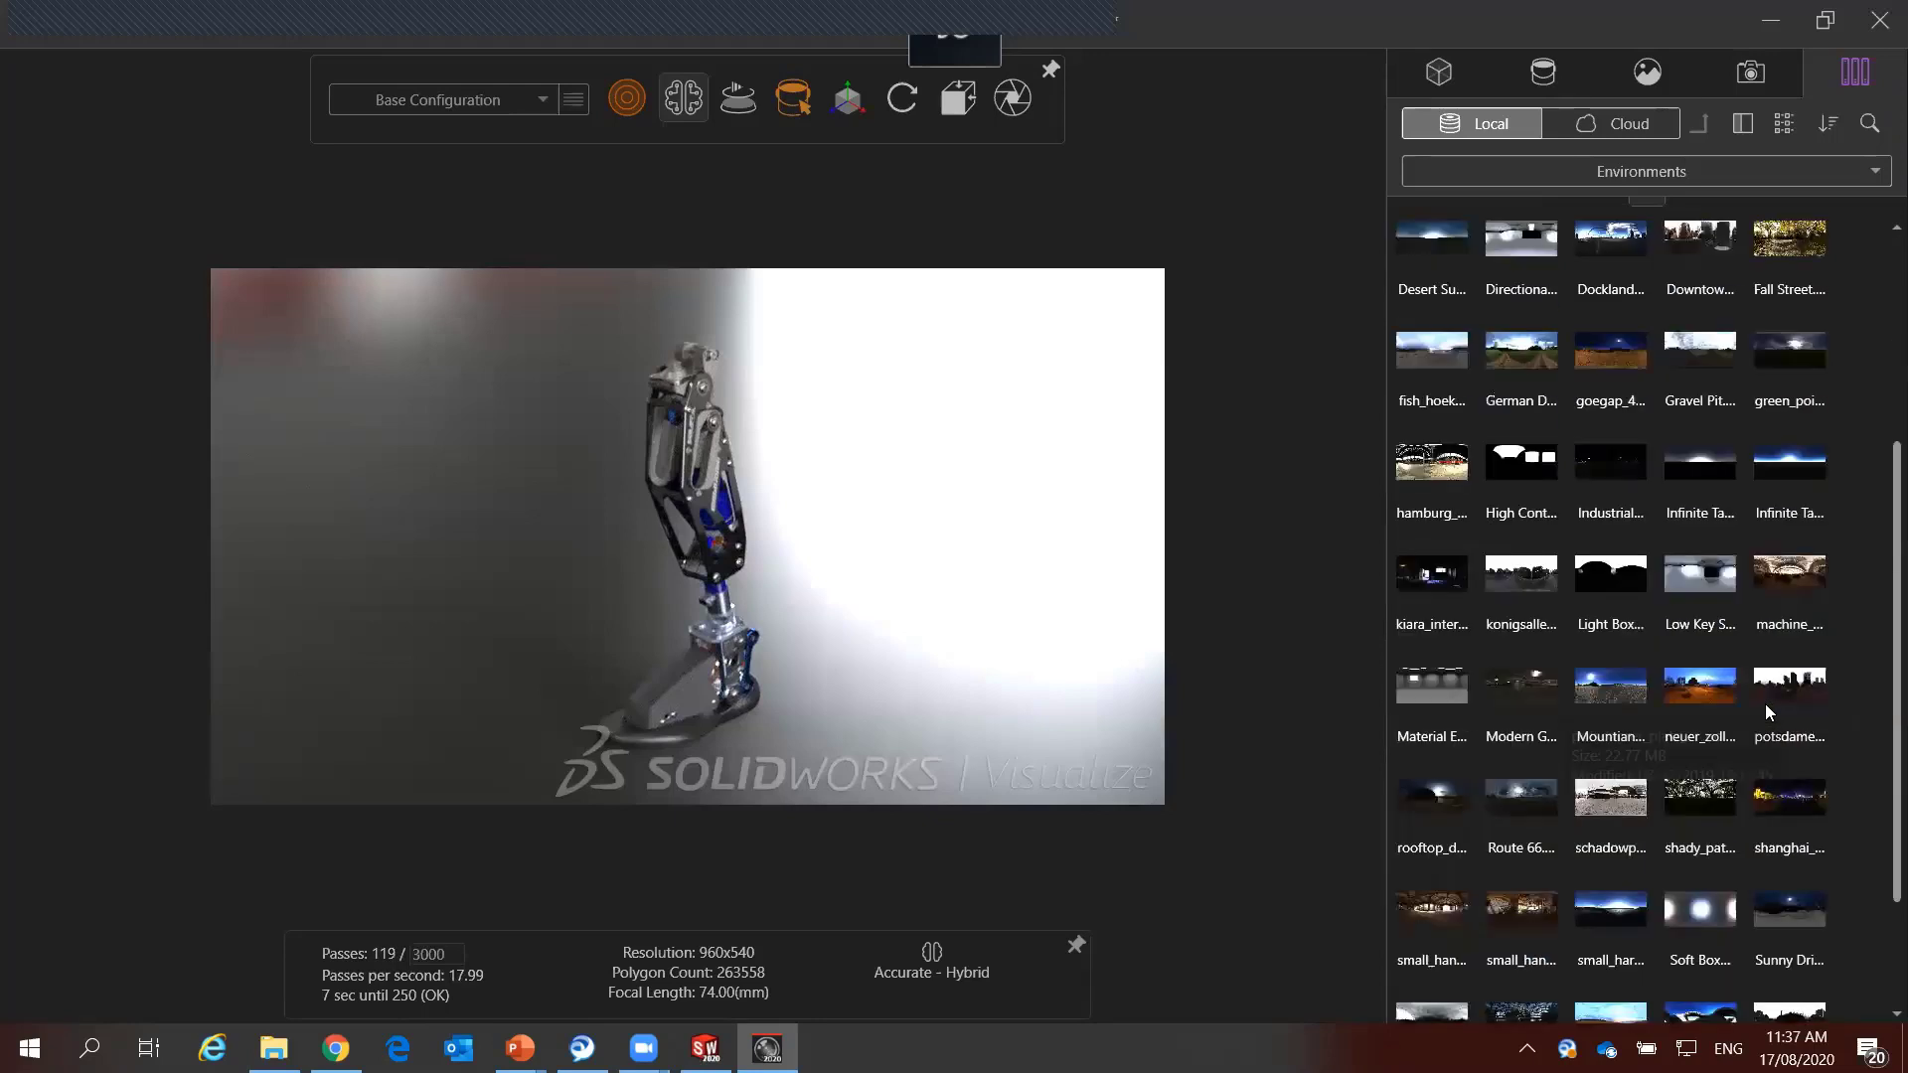
pyautogui.scroll(-2, 1765, 704)
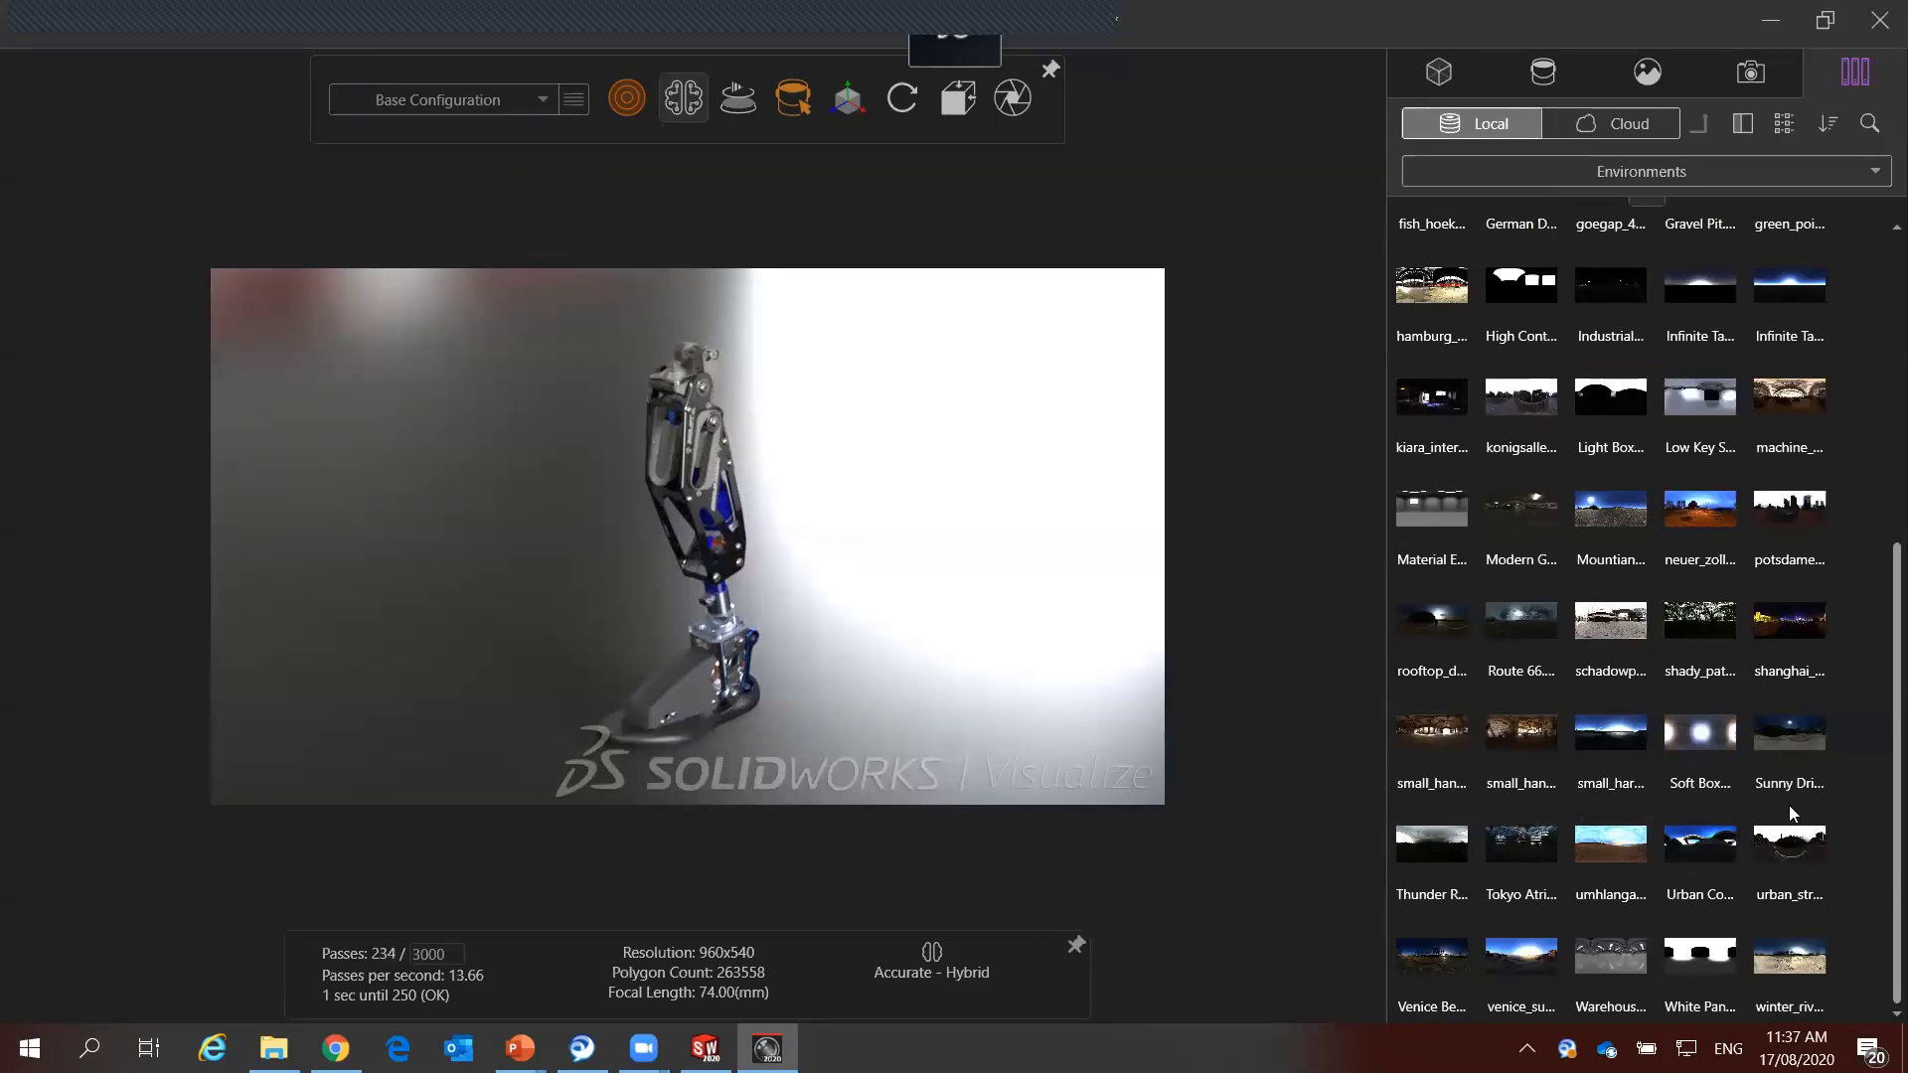
pyautogui.scroll(1, 1789, 806)
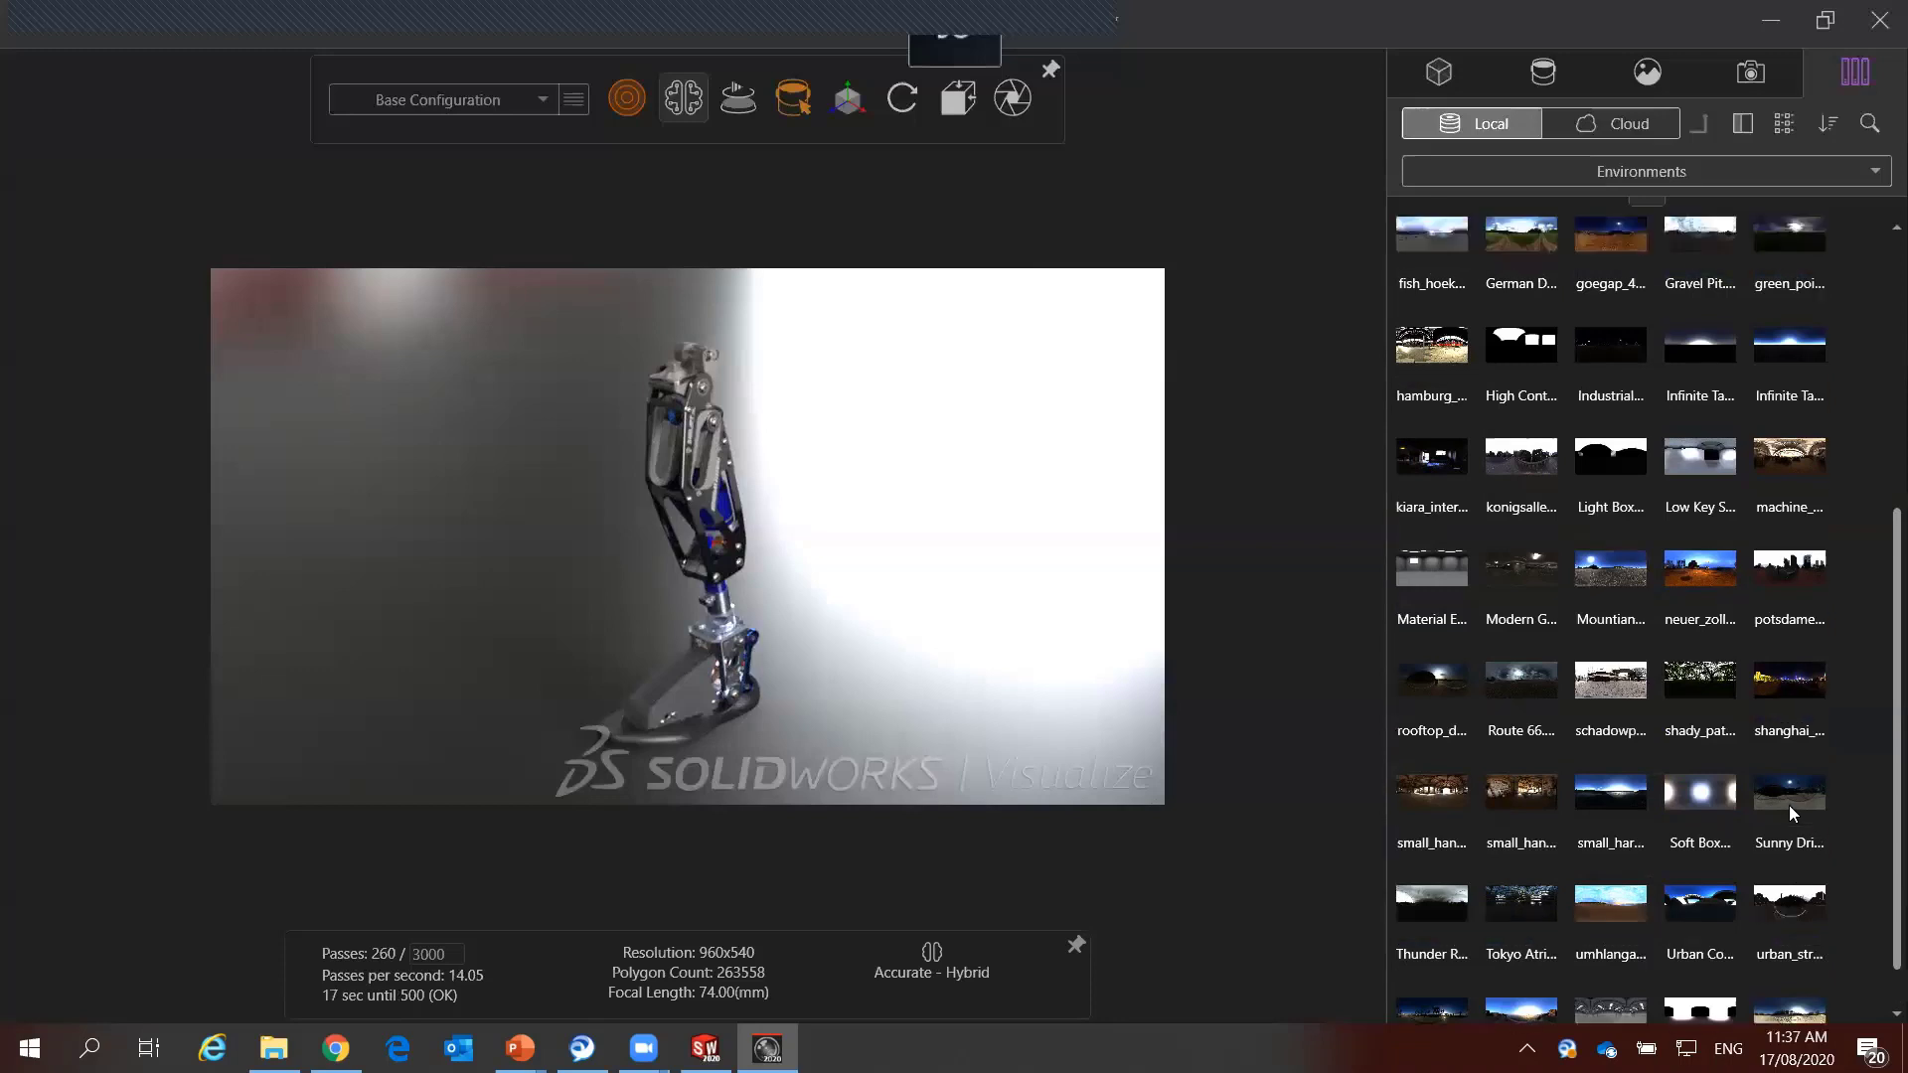
pyautogui.scroll(1, 1789, 805)
pyautogui.scroll(1, 1789, 805)
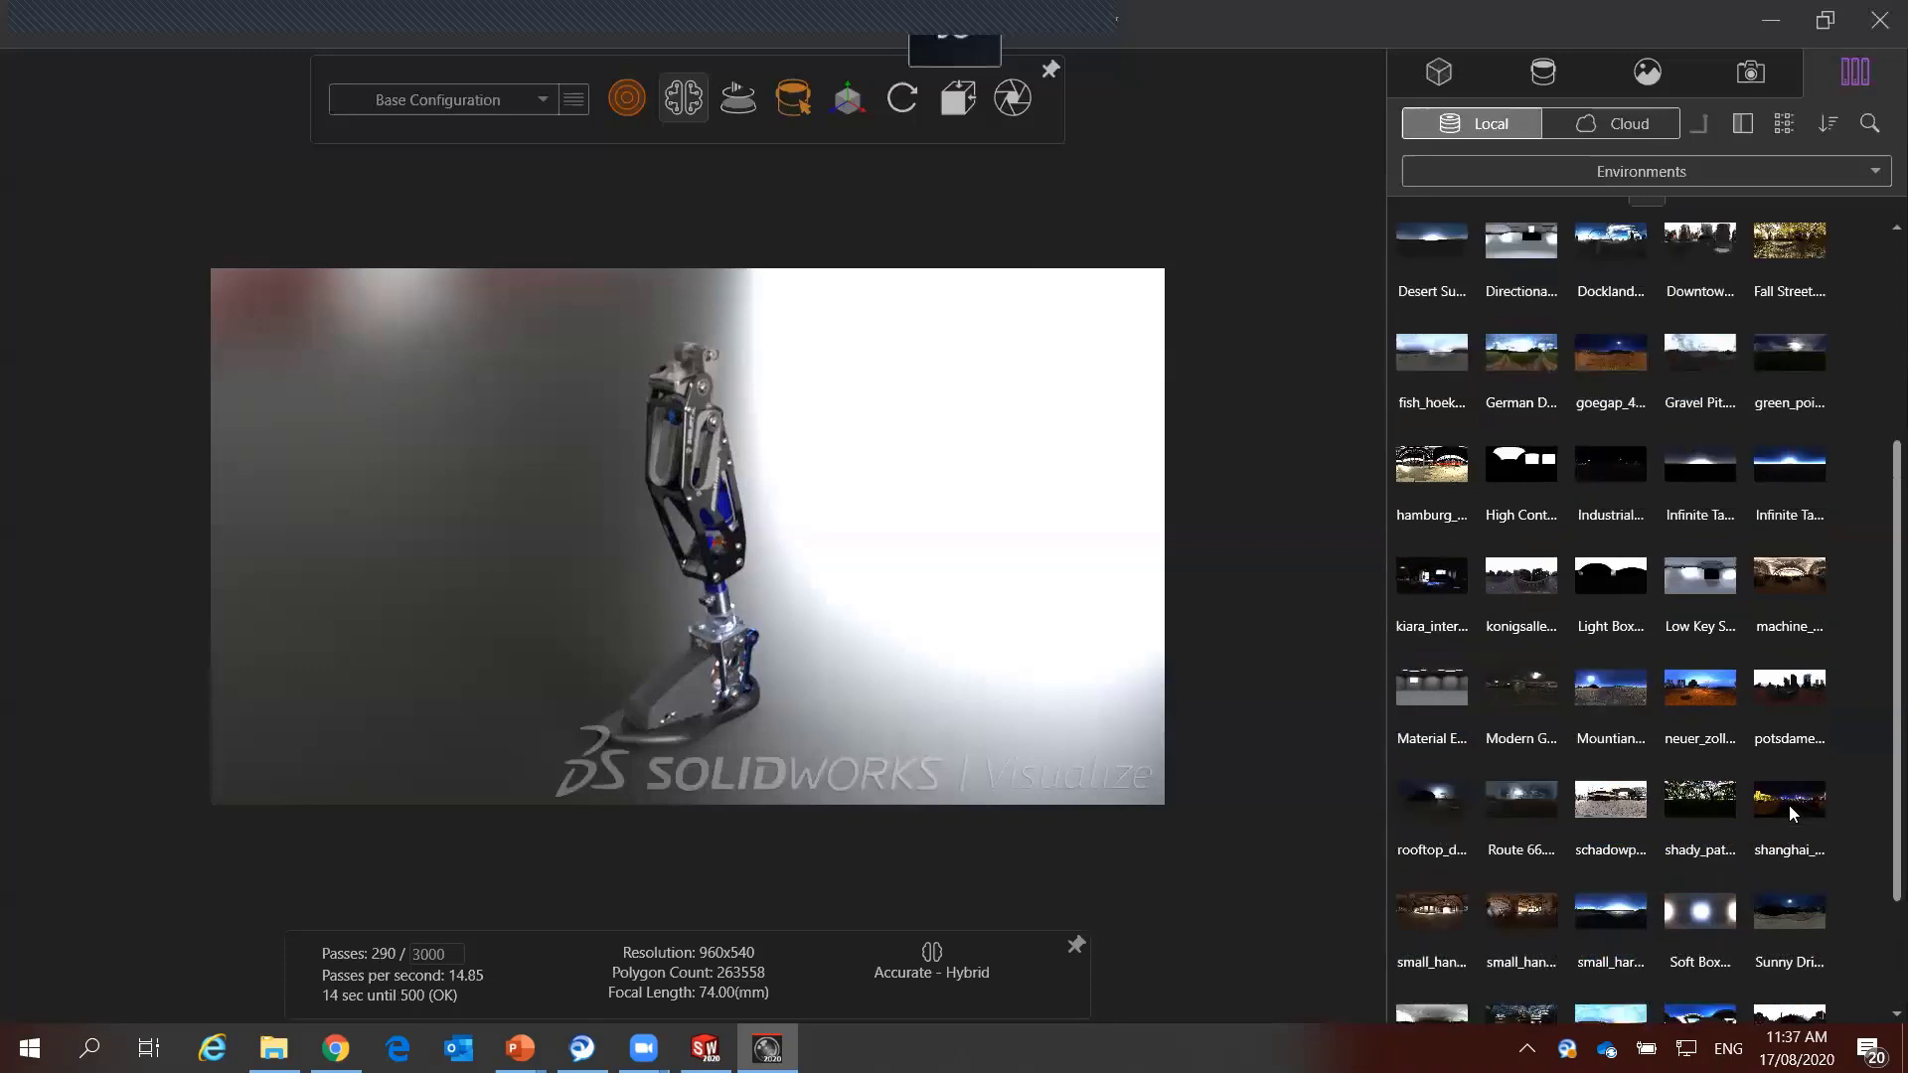
pyautogui.scroll(1, 1789, 806)
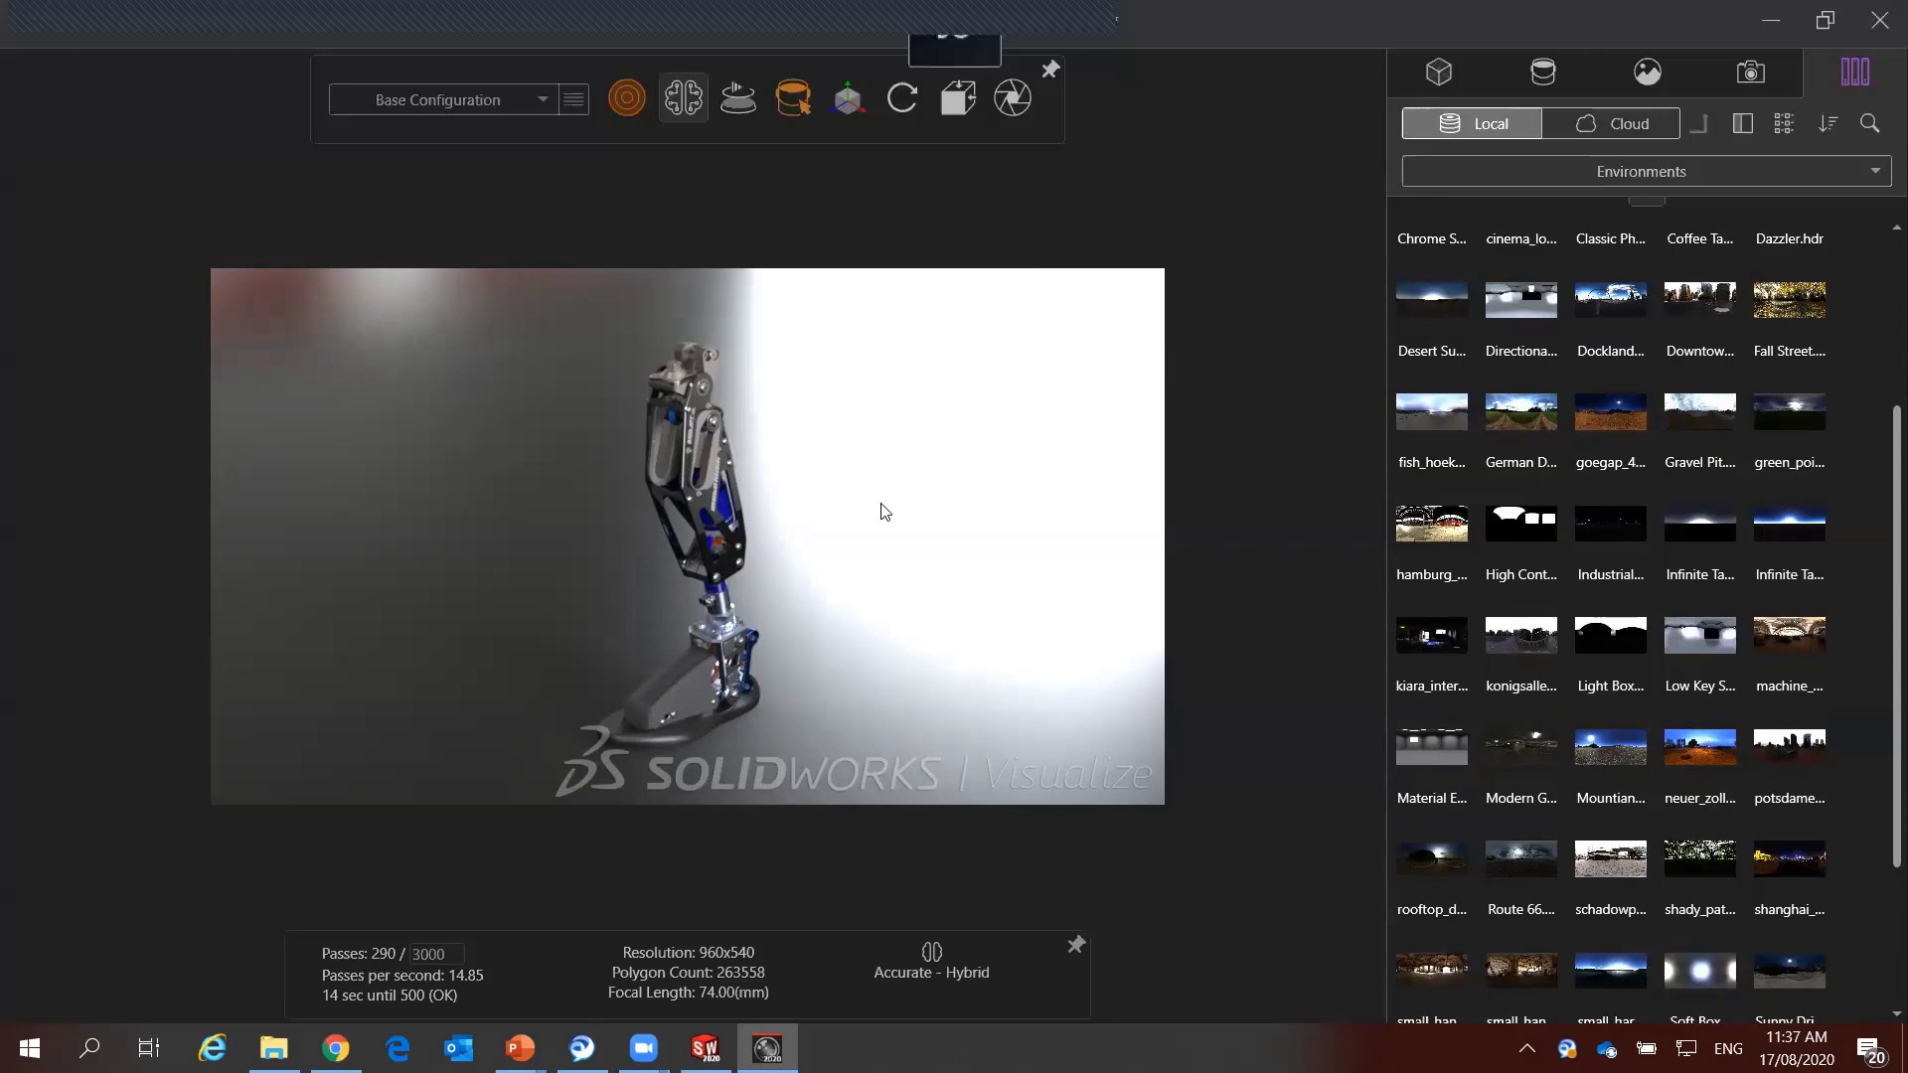
pyautogui.moveTo(881, 512); pyautogui.dragTo(880, 512)
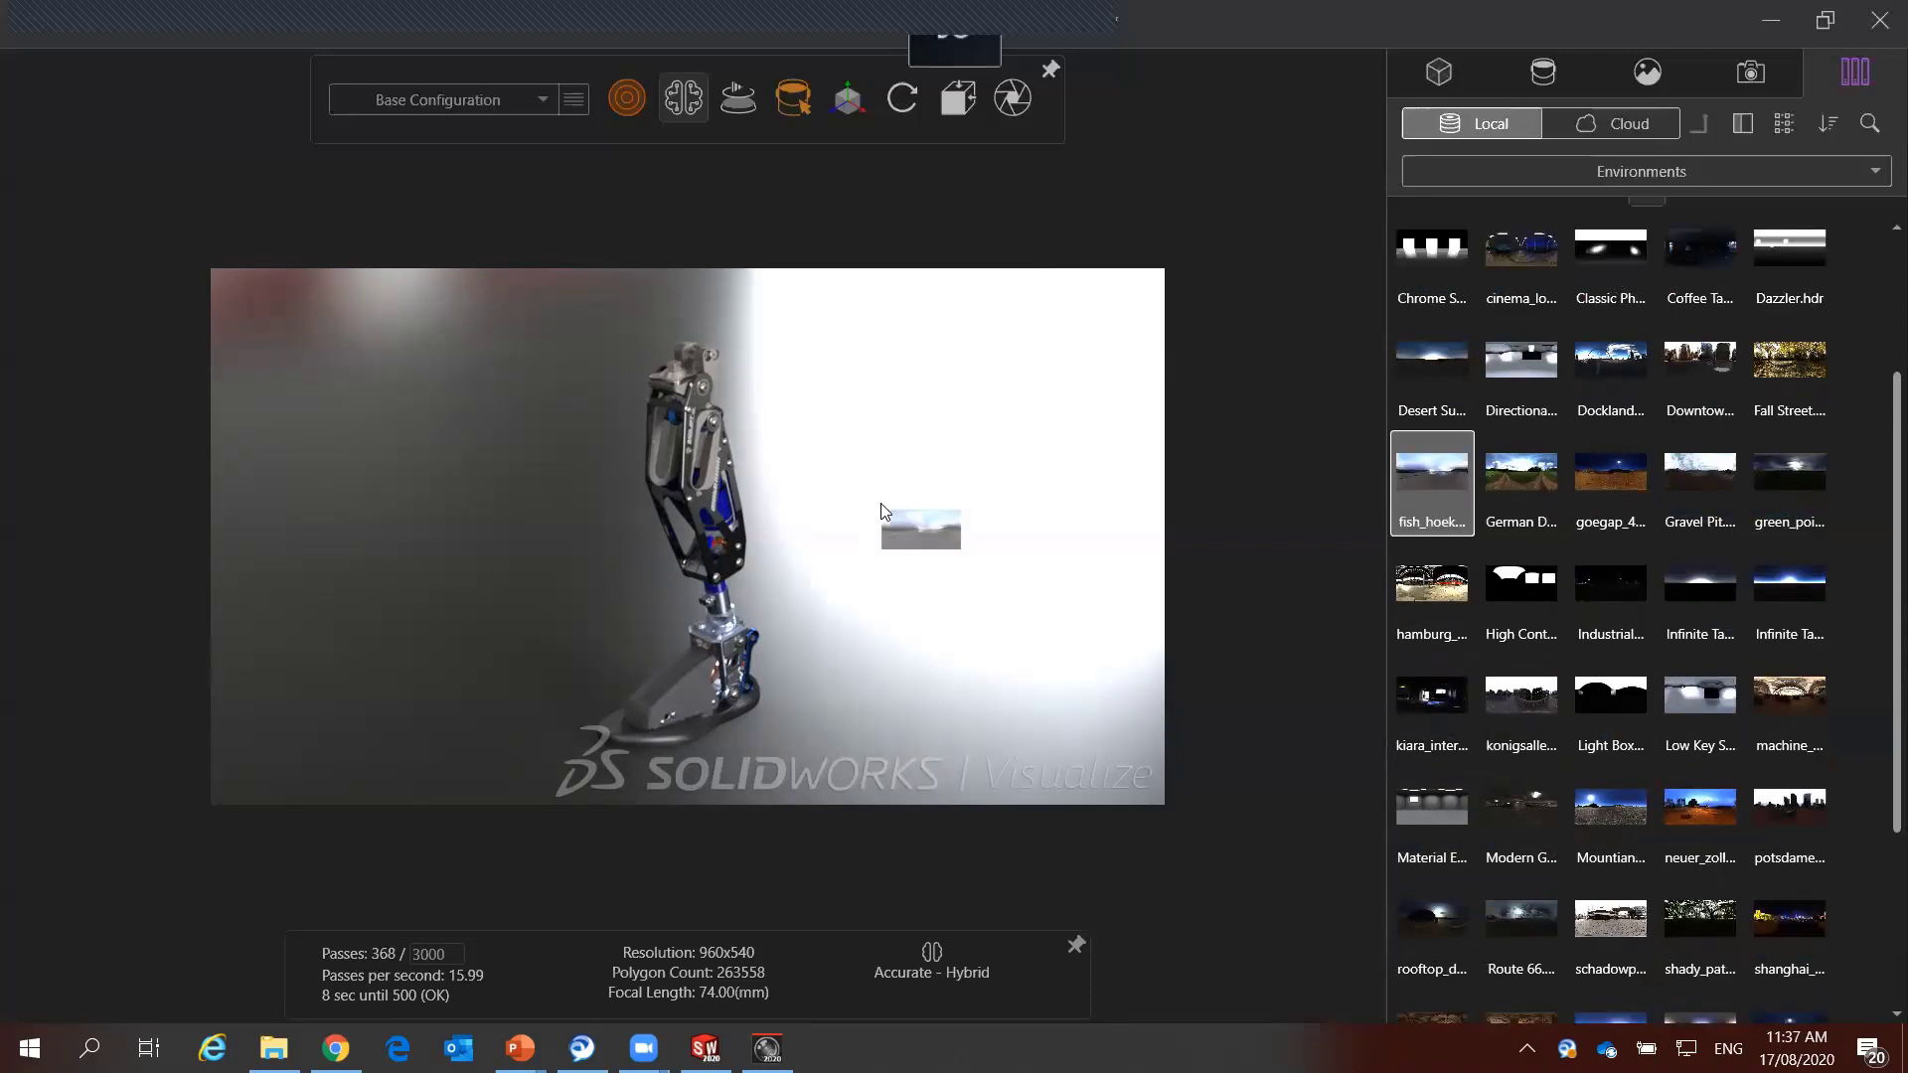
pyautogui.moveTo(881, 512); pyautogui.dragTo(880, 511)
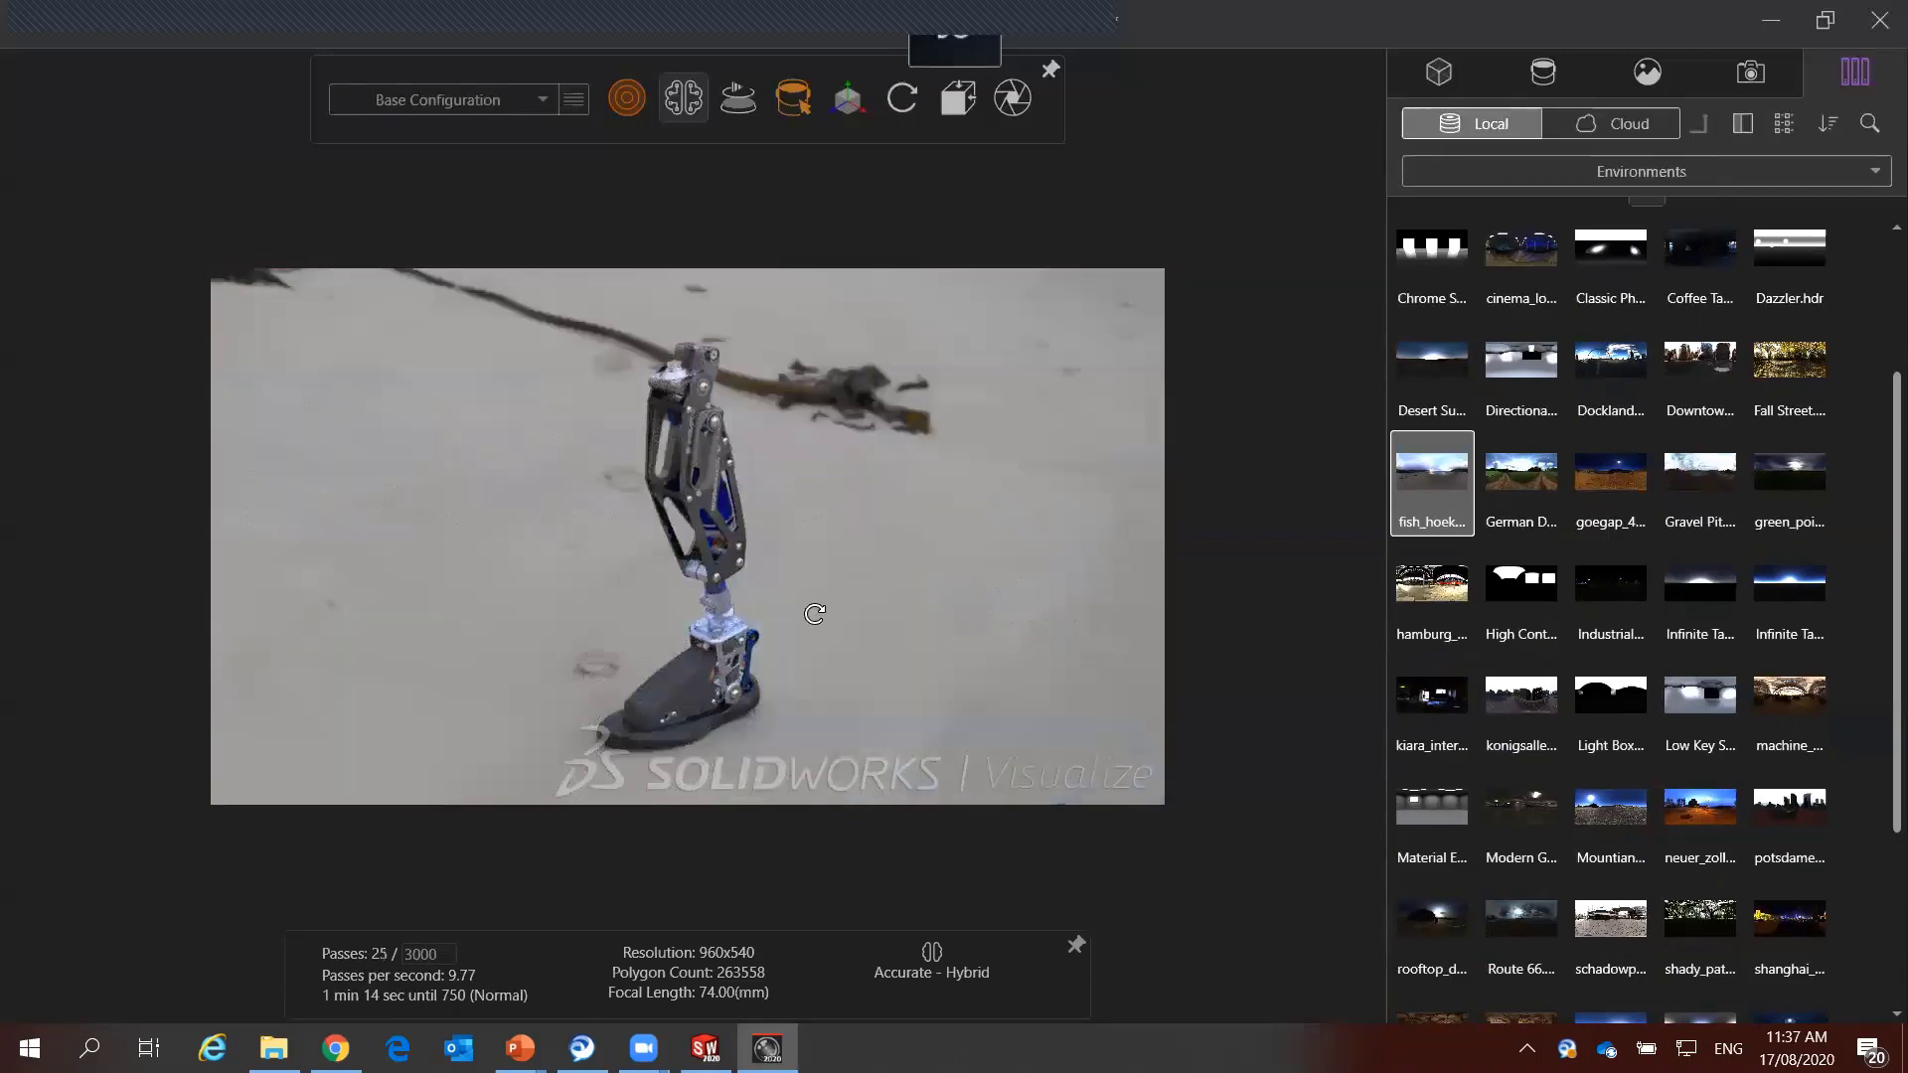
# Step: Orbit and zoom in to frame the leg close on the foot
pyautogui.moveTo(815, 614); pyautogui.dragTo(833, 571)
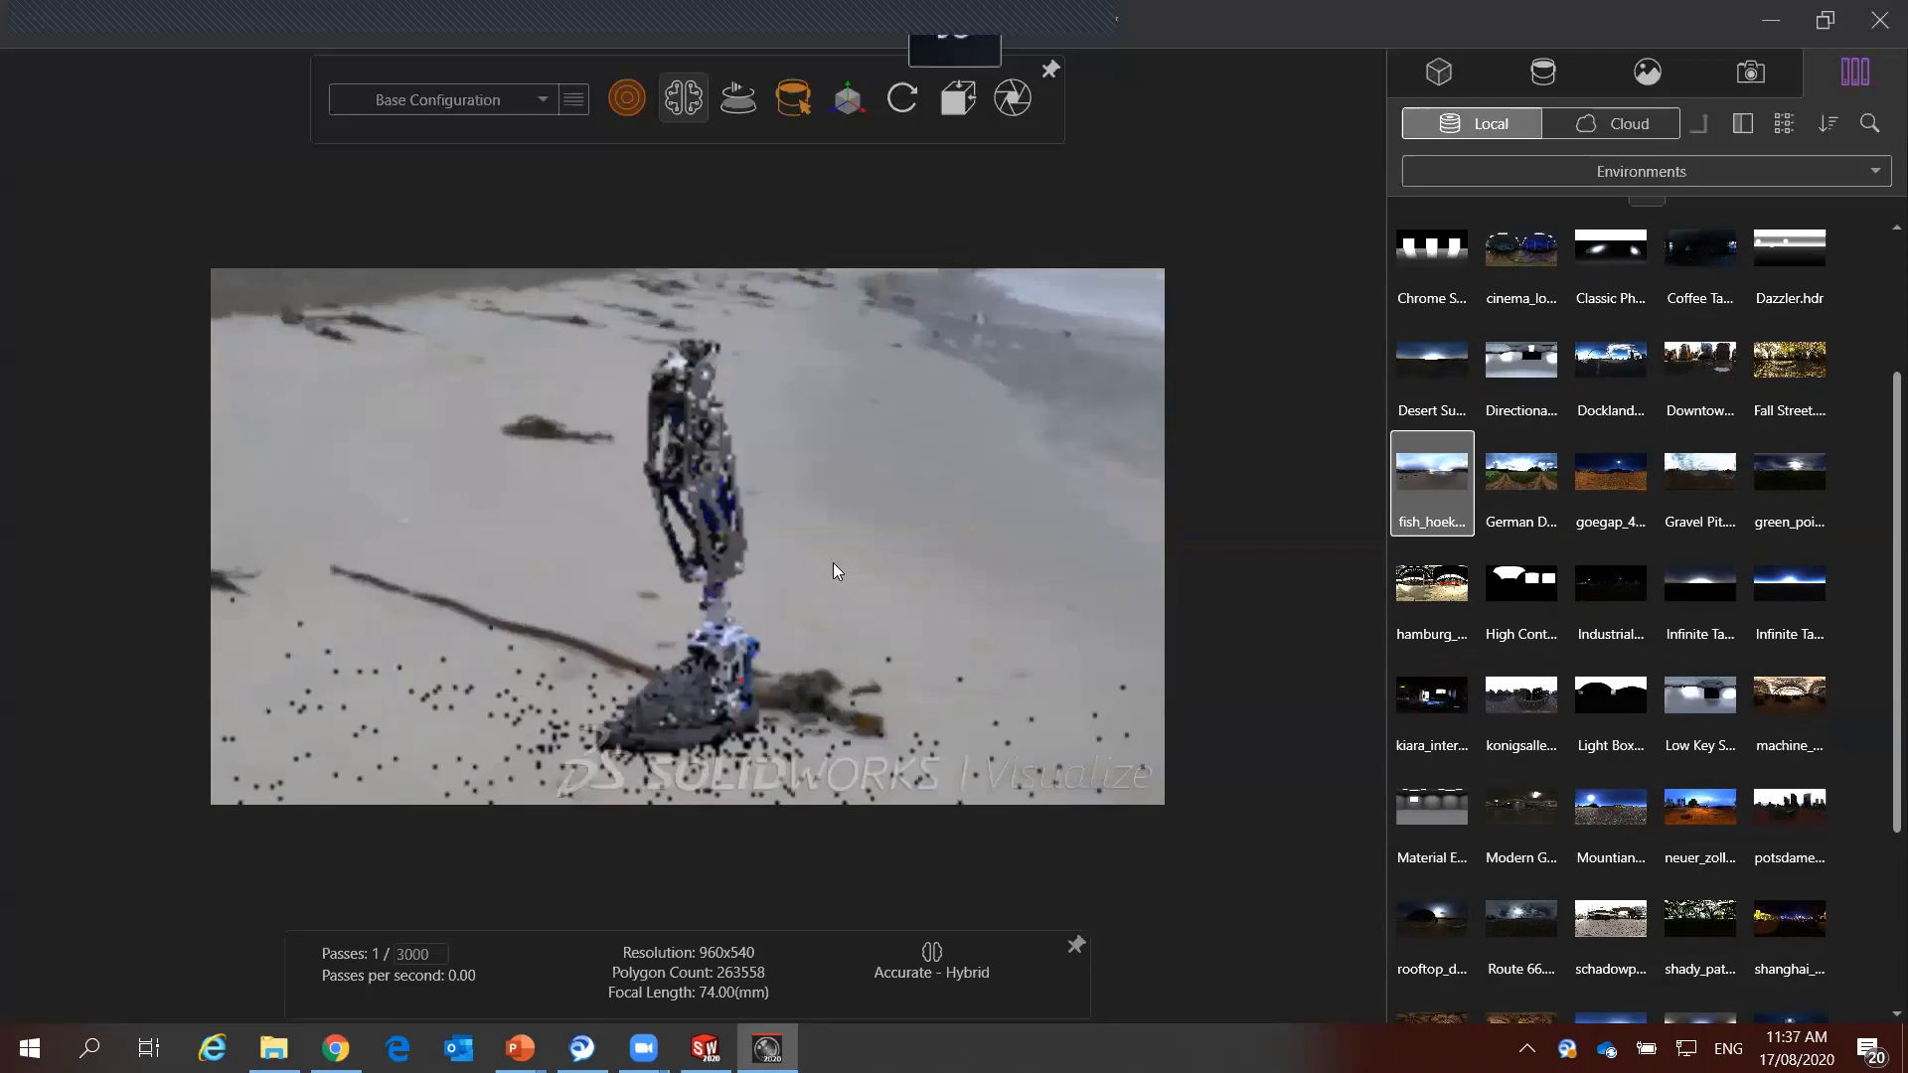
pyautogui.scroll(2, 673, 656)
pyautogui.scroll(2, 676, 648)
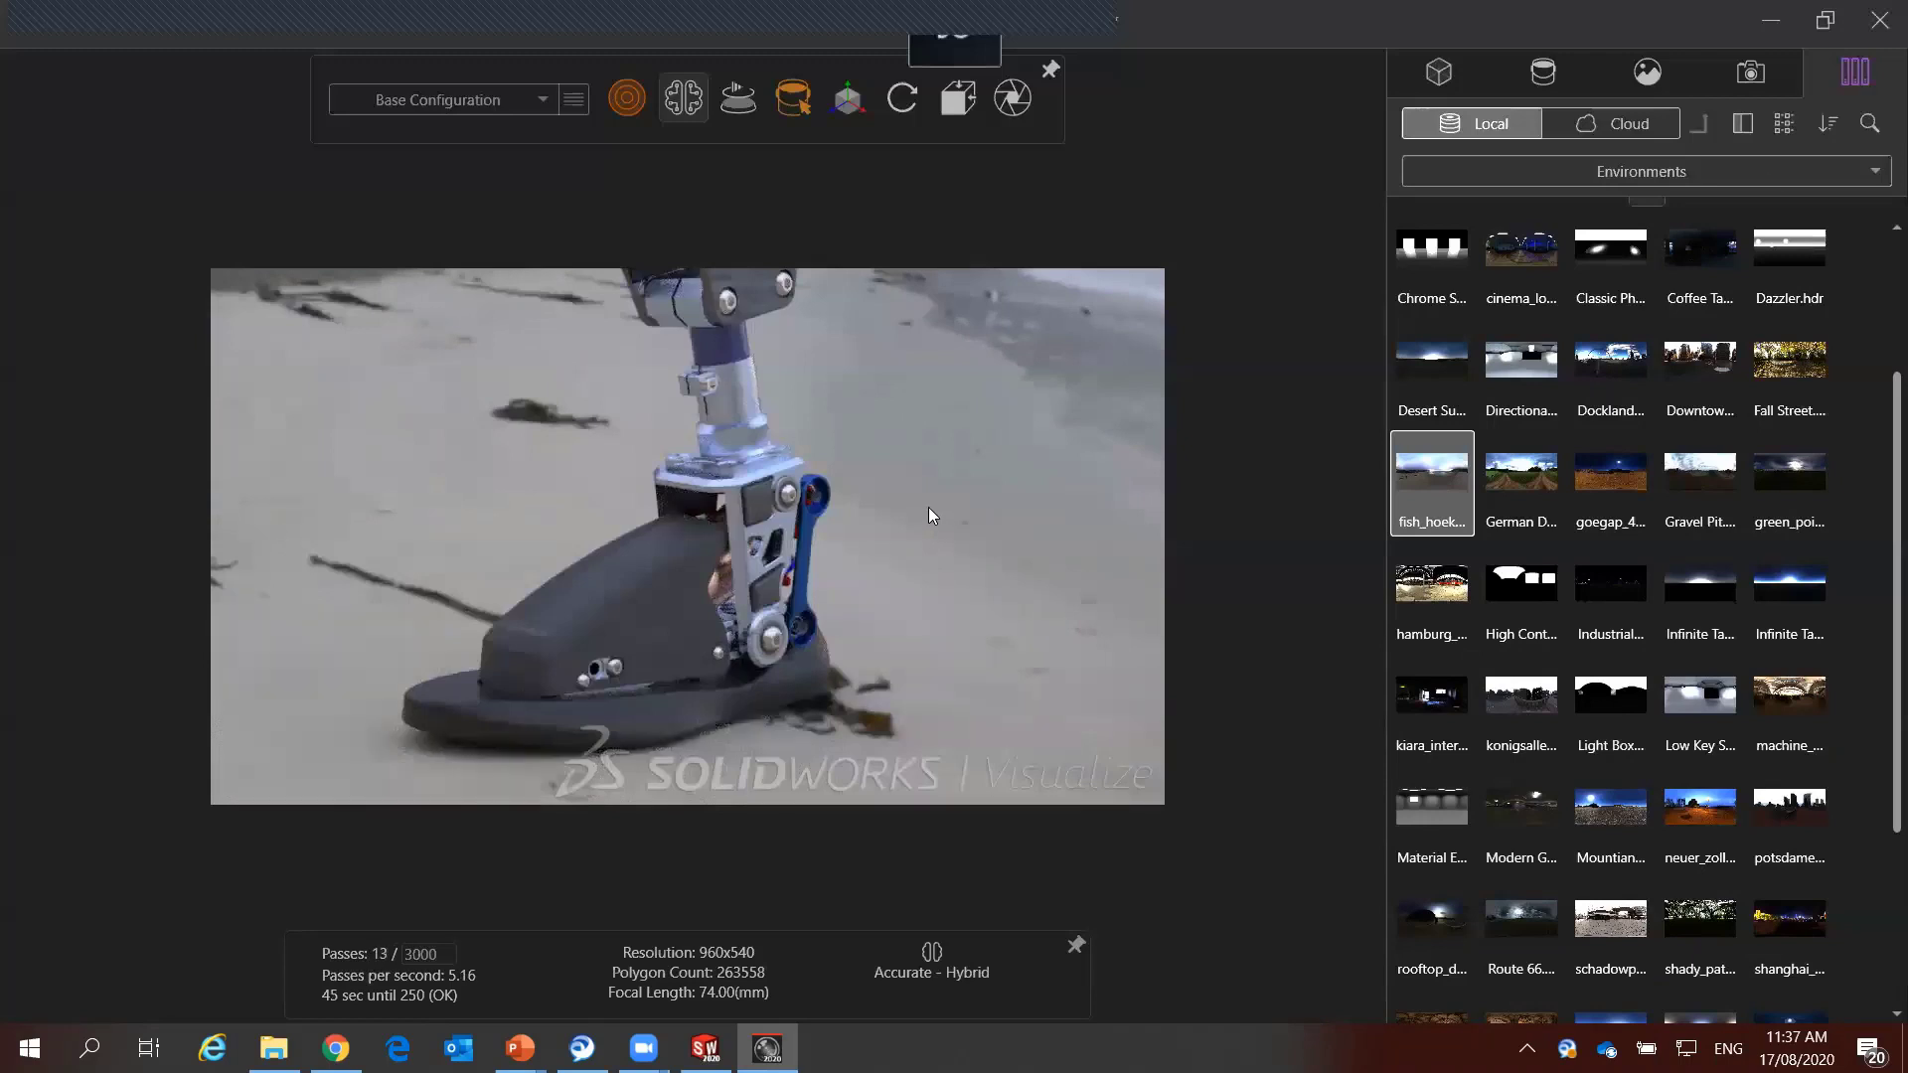
pyautogui.click(1672, 179)
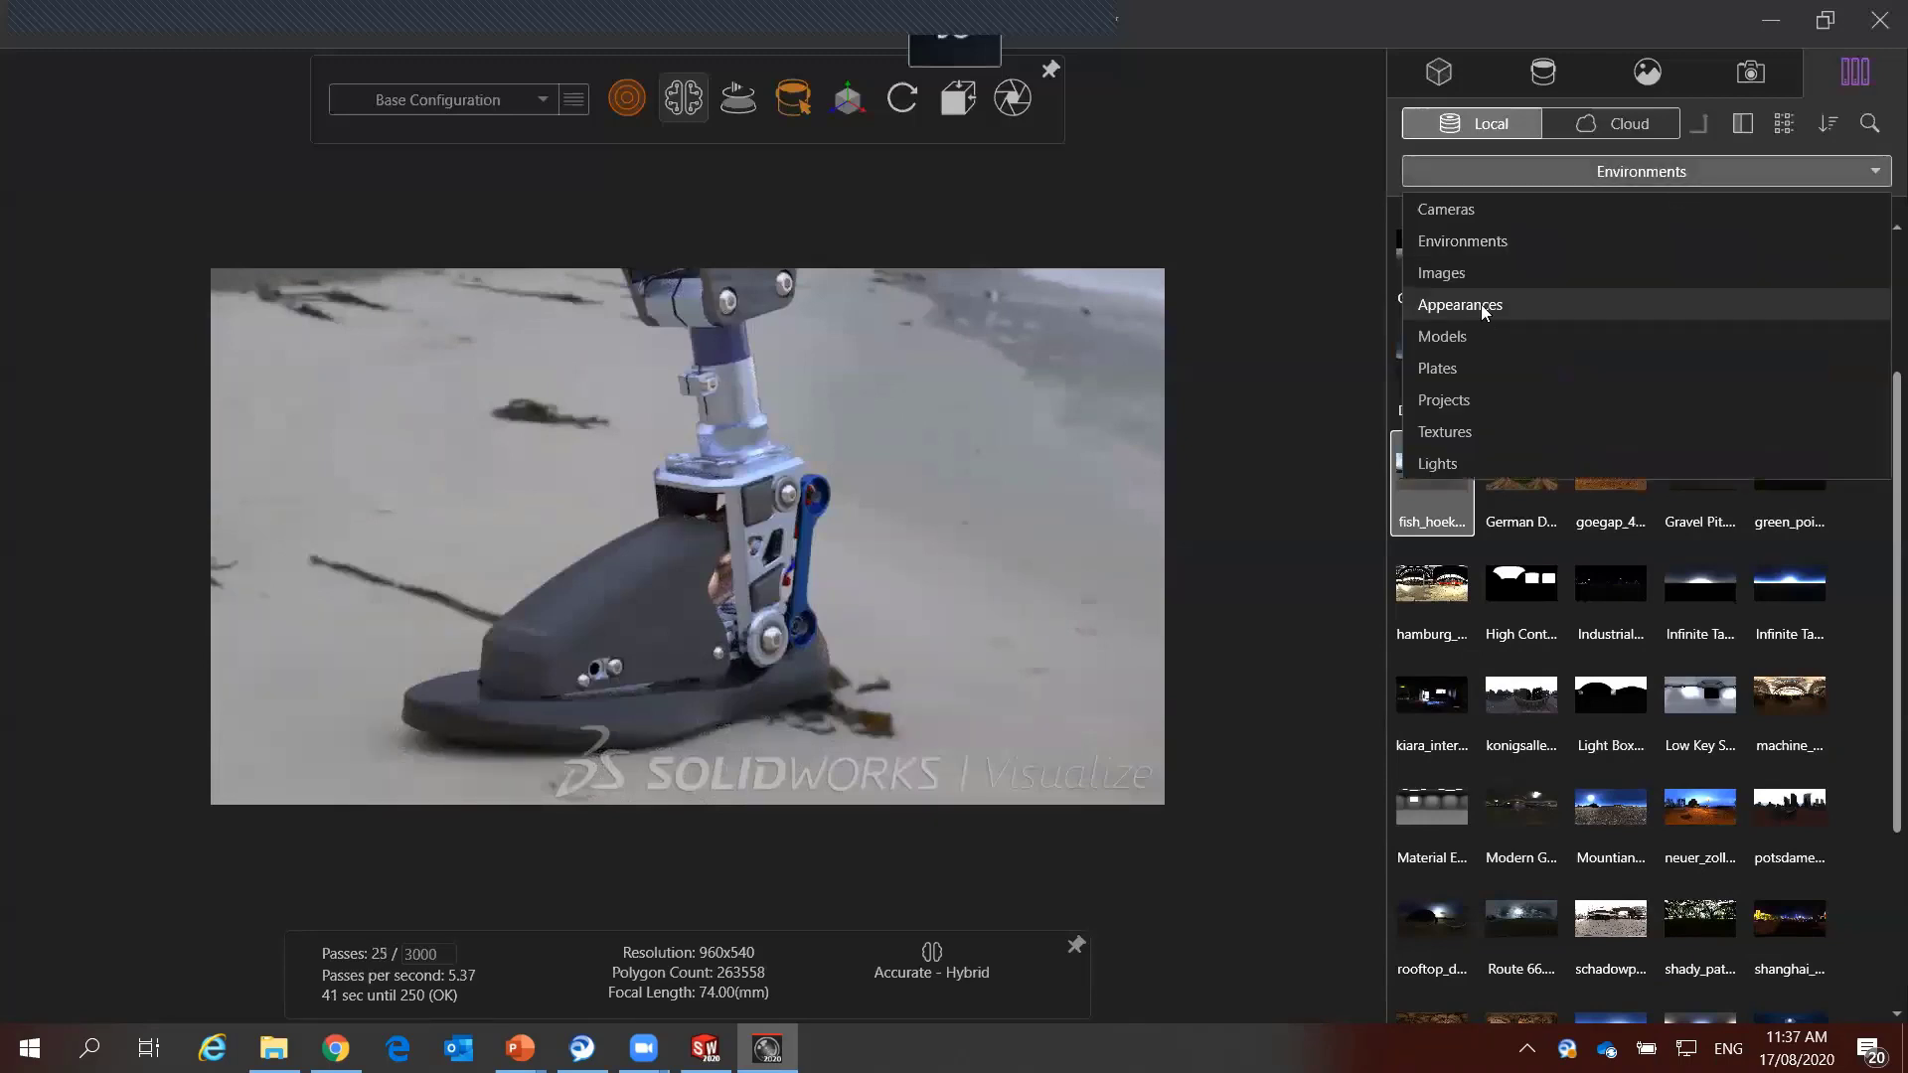
# Step: Apply Black Sapphire to the foot shell and Anodized Red to the bracket, then orbit toward the water
pyautogui.click(1484, 308)
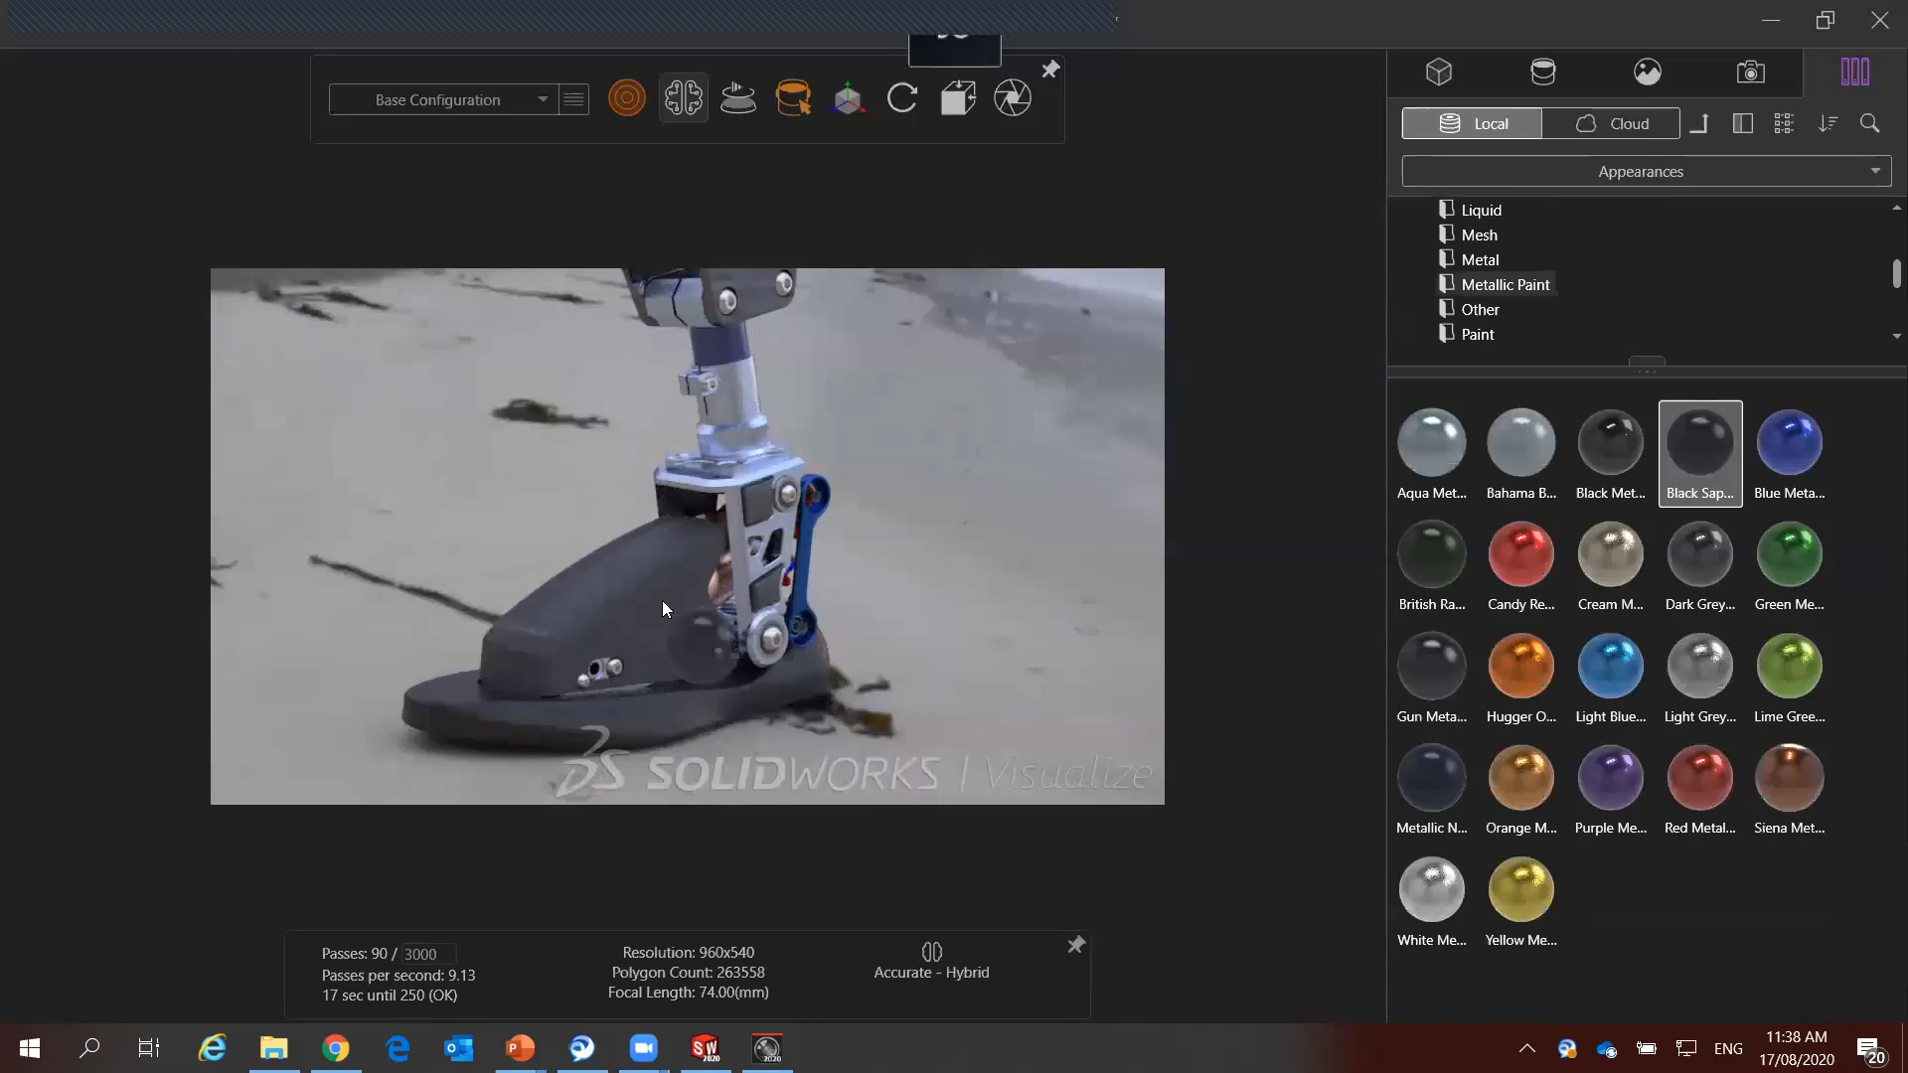
pyautogui.moveTo(663, 603); pyautogui.dragTo(663, 603)
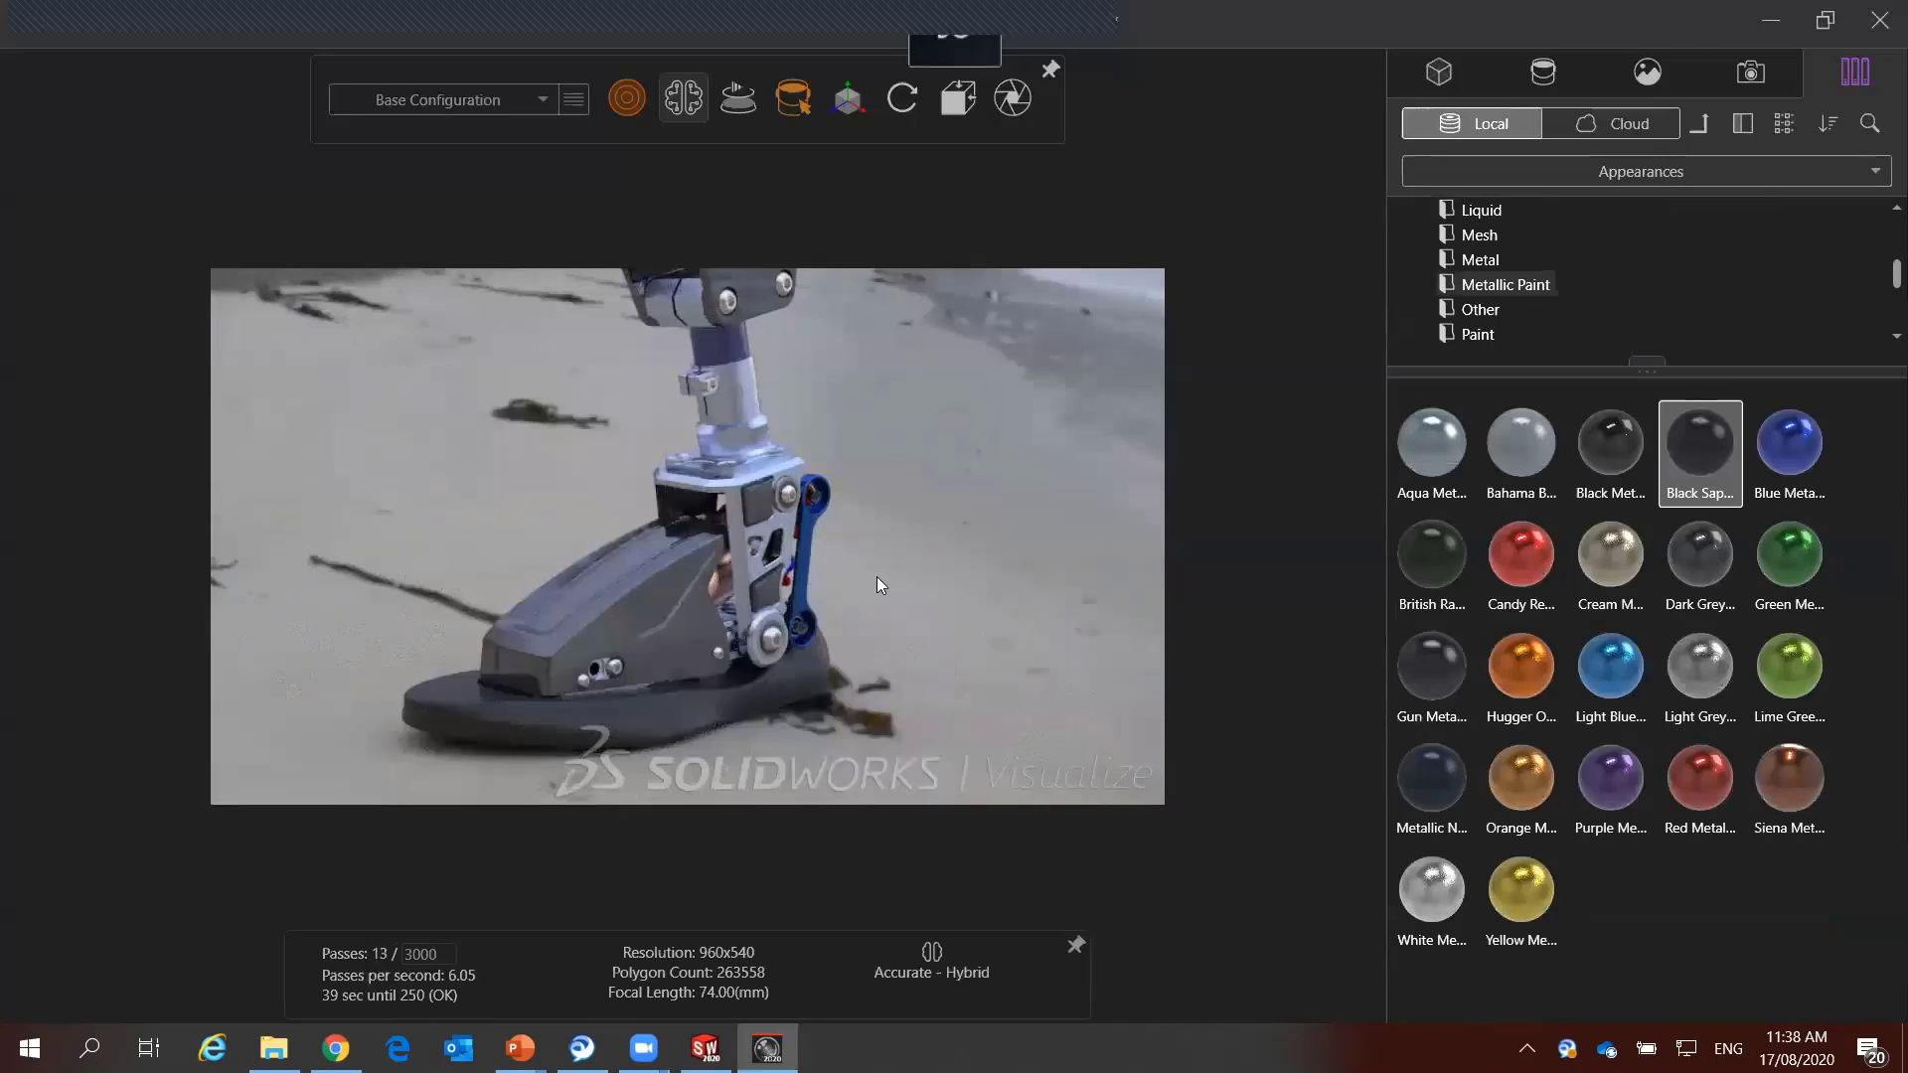
pyautogui.click(1480, 261)
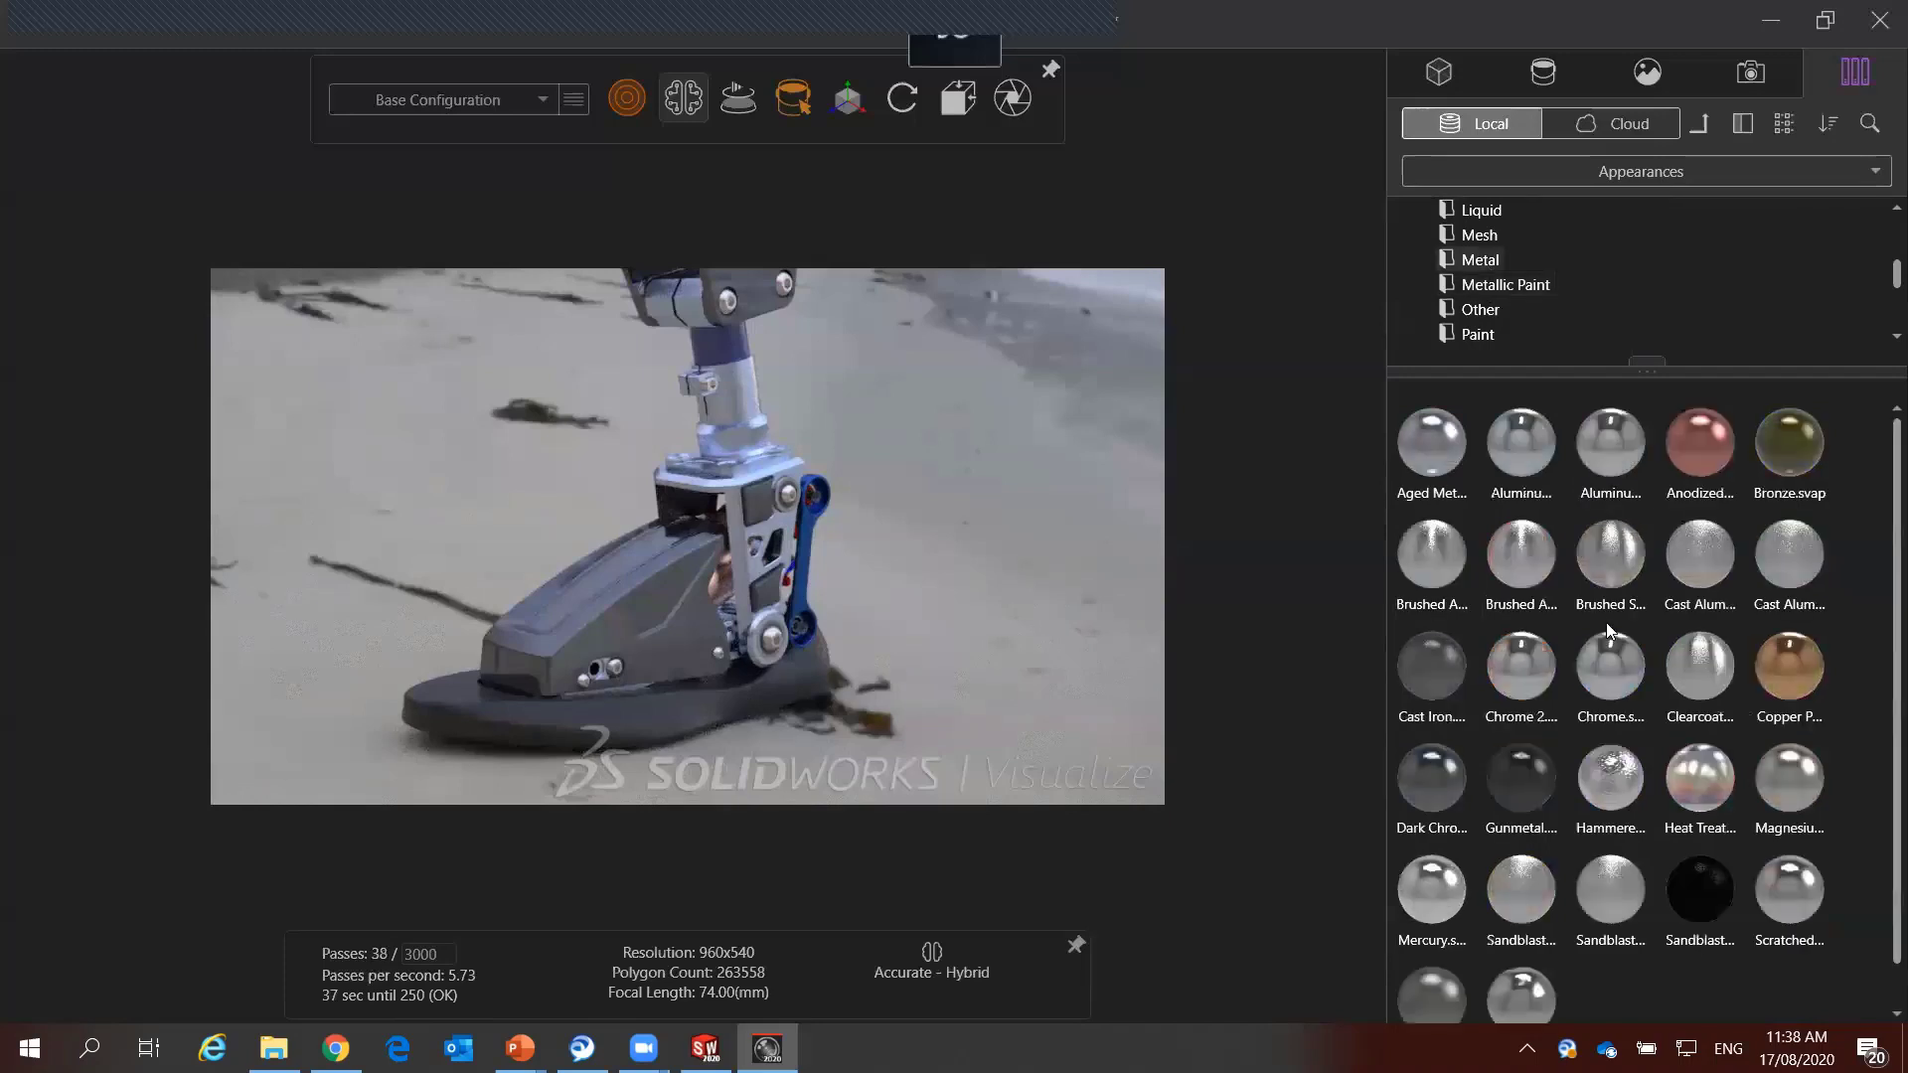
pyautogui.moveTo(703, 393); pyautogui.dragTo(731, 388)
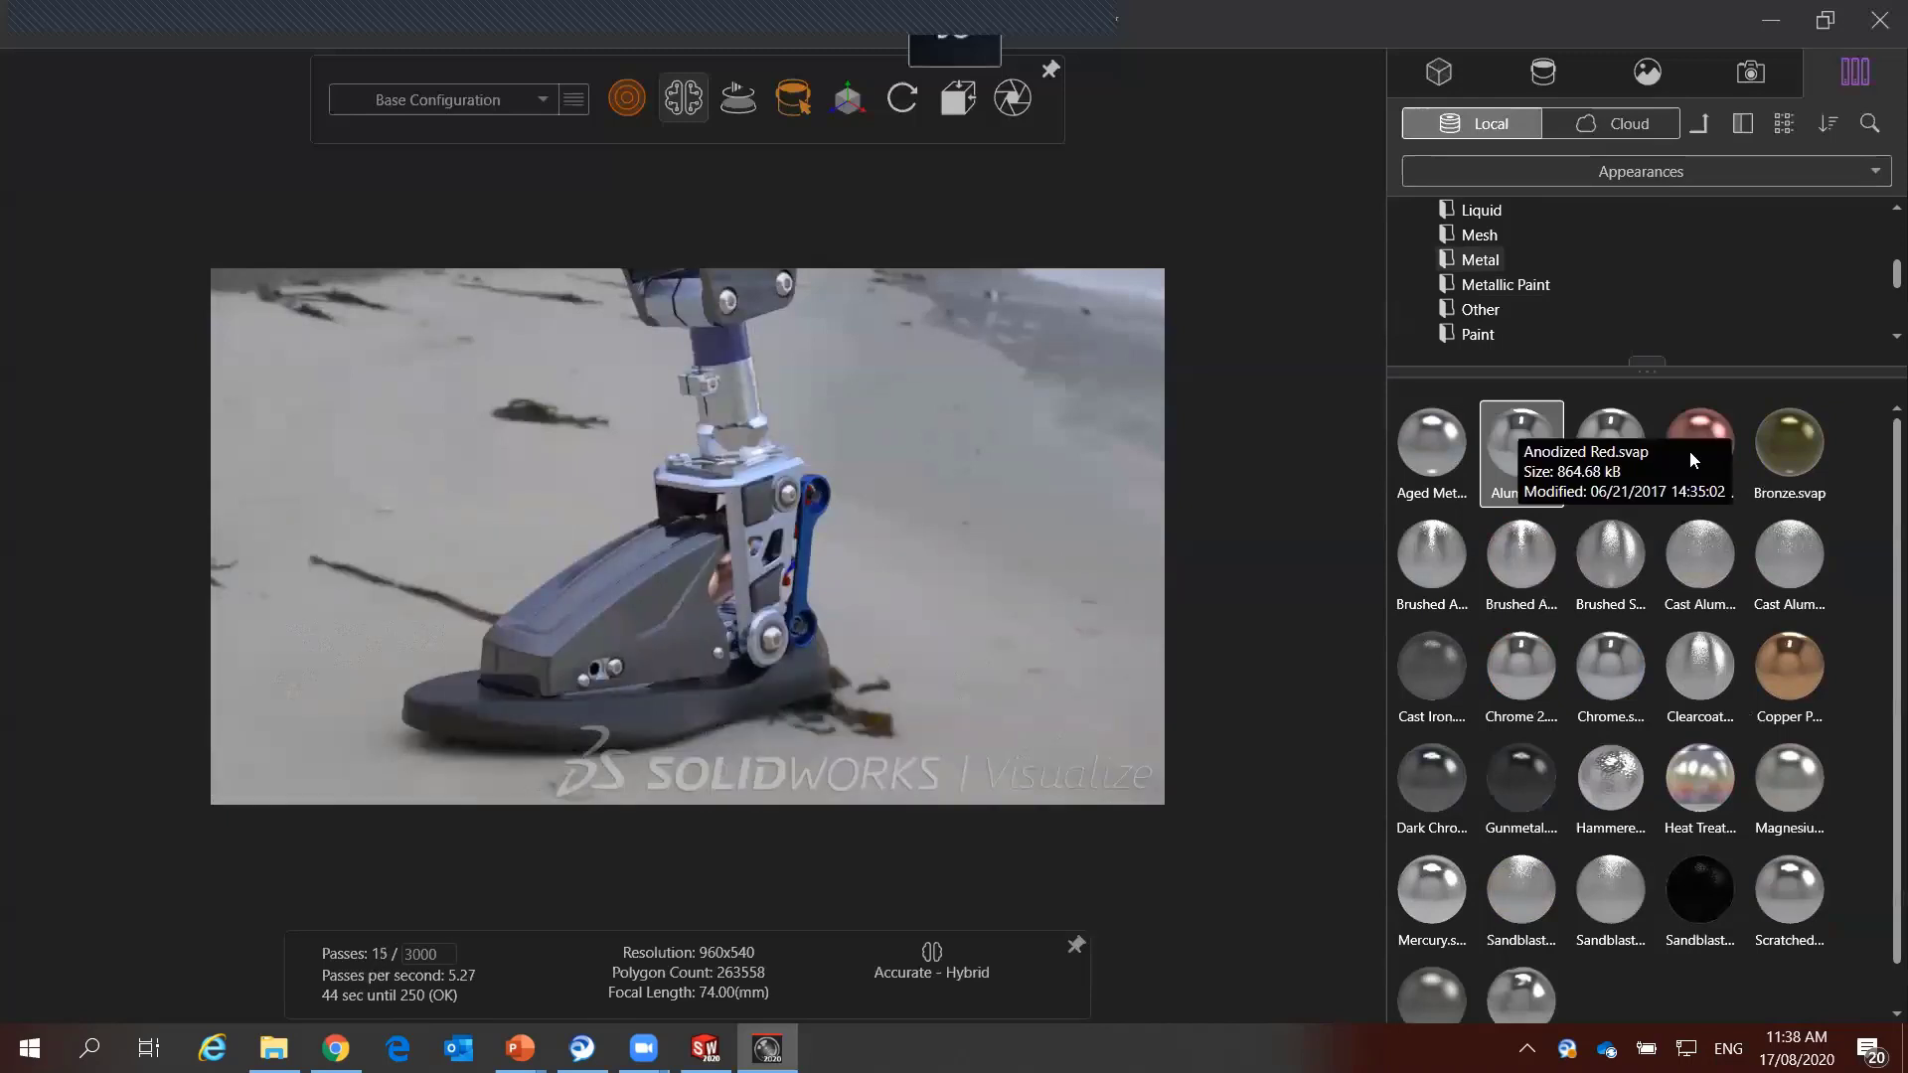
pyautogui.moveTo(1695, 452); pyautogui.dragTo(801, 672)
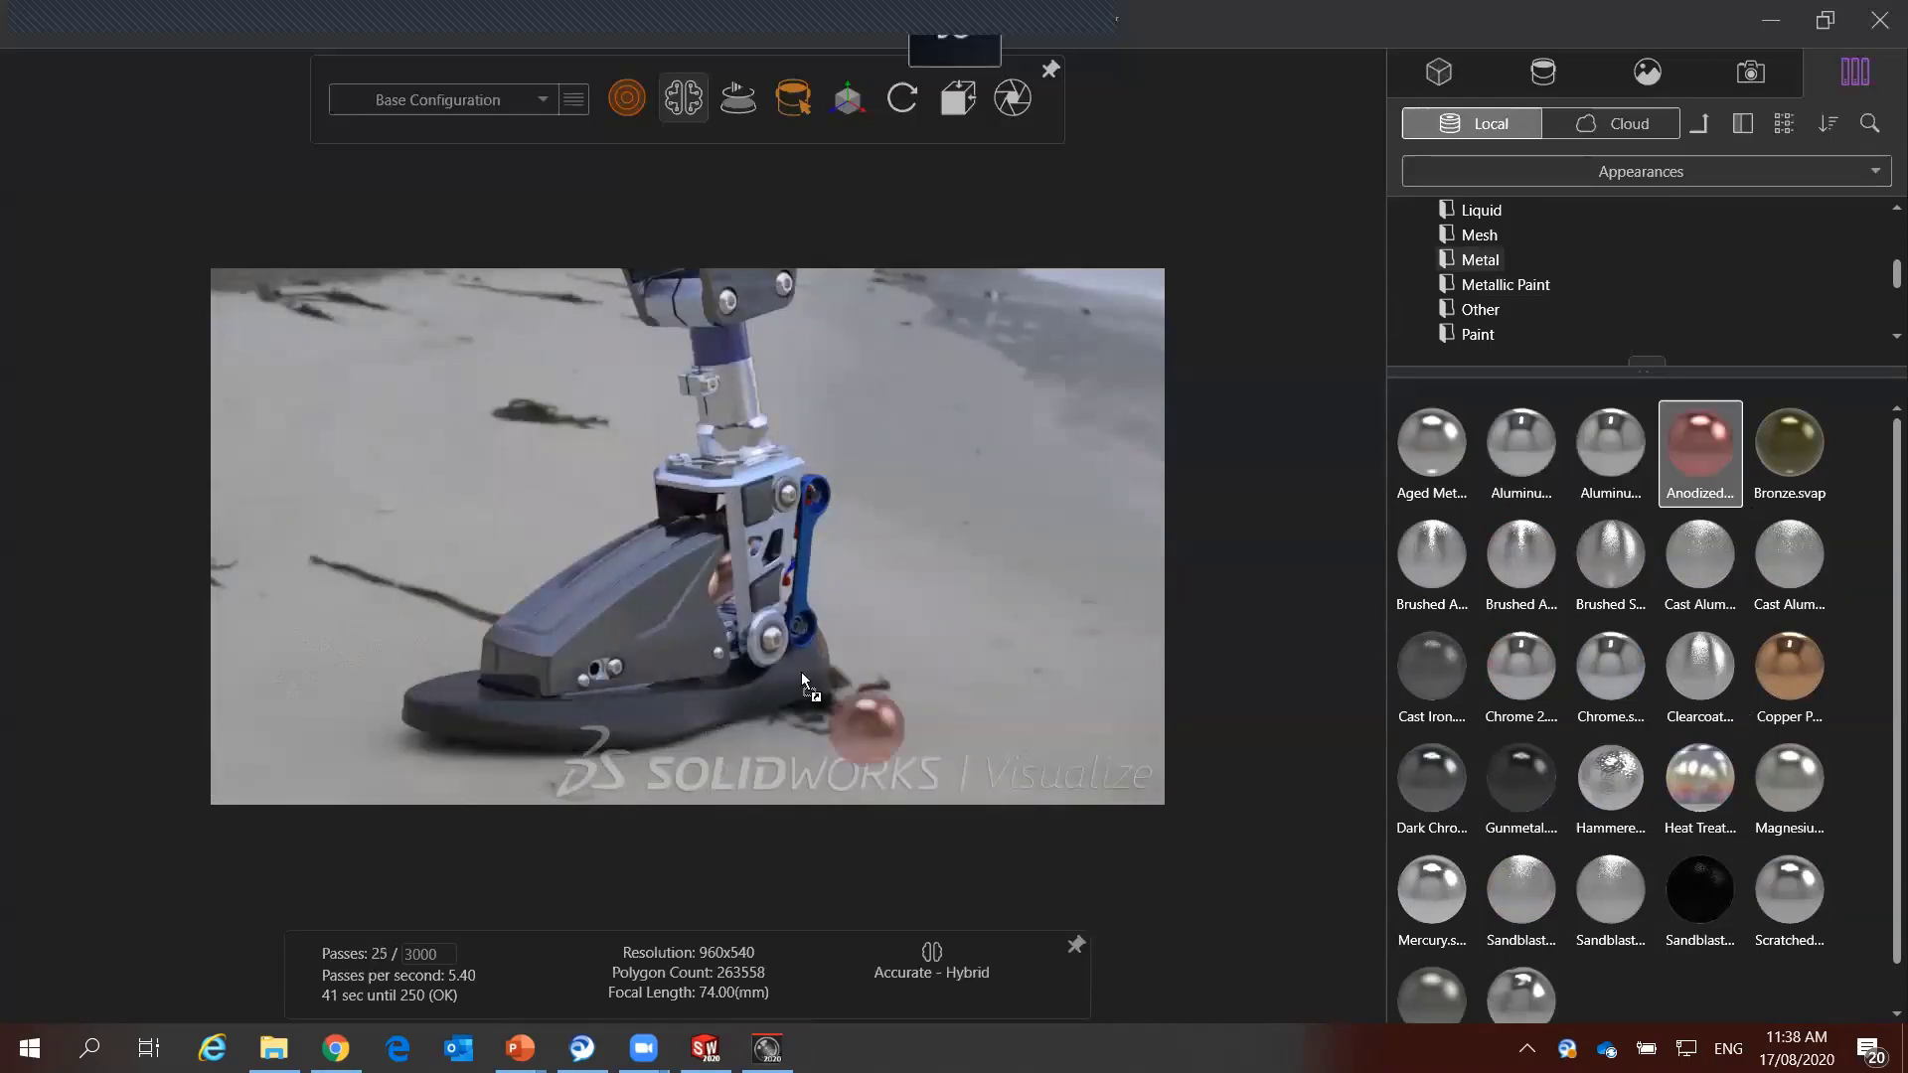
pyautogui.moveTo(782, 520); pyautogui.dragTo(781, 521)
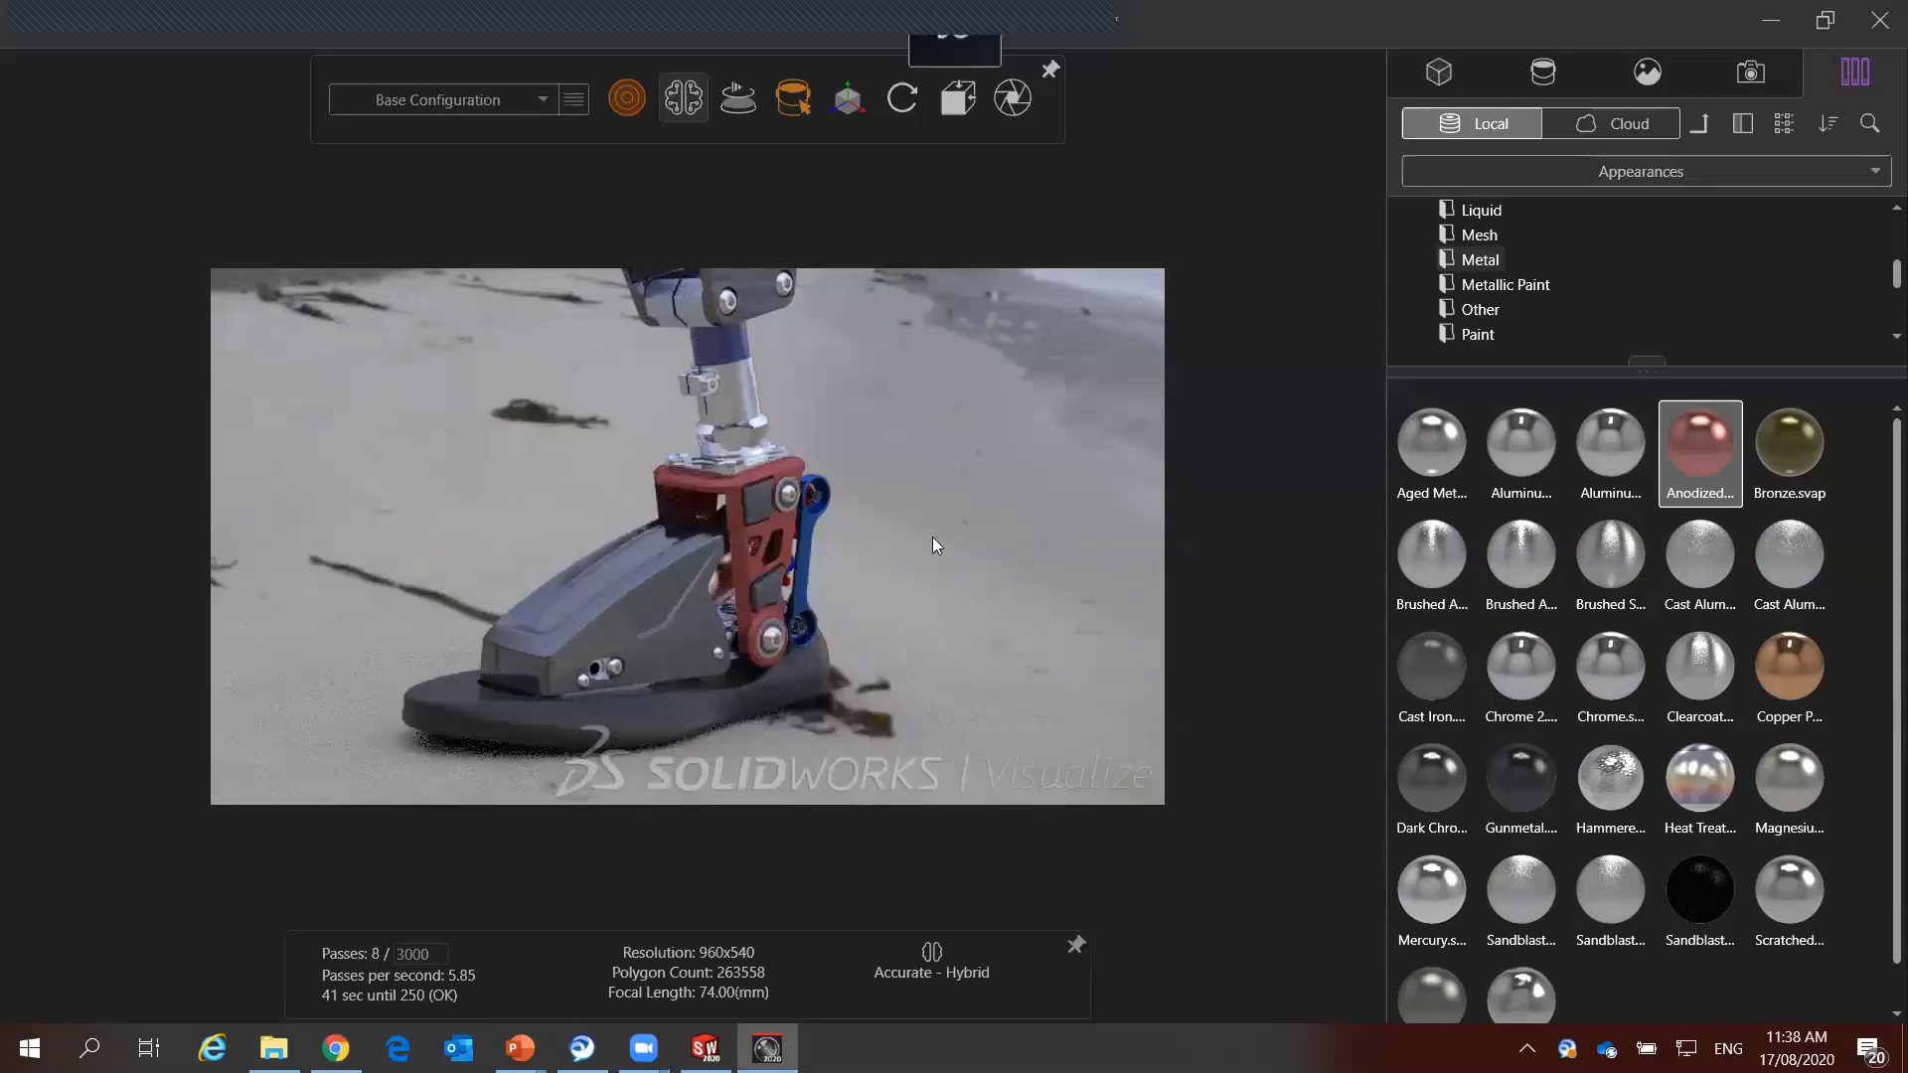
pyautogui.moveTo(636, 569); pyautogui.dragTo(633, 570)
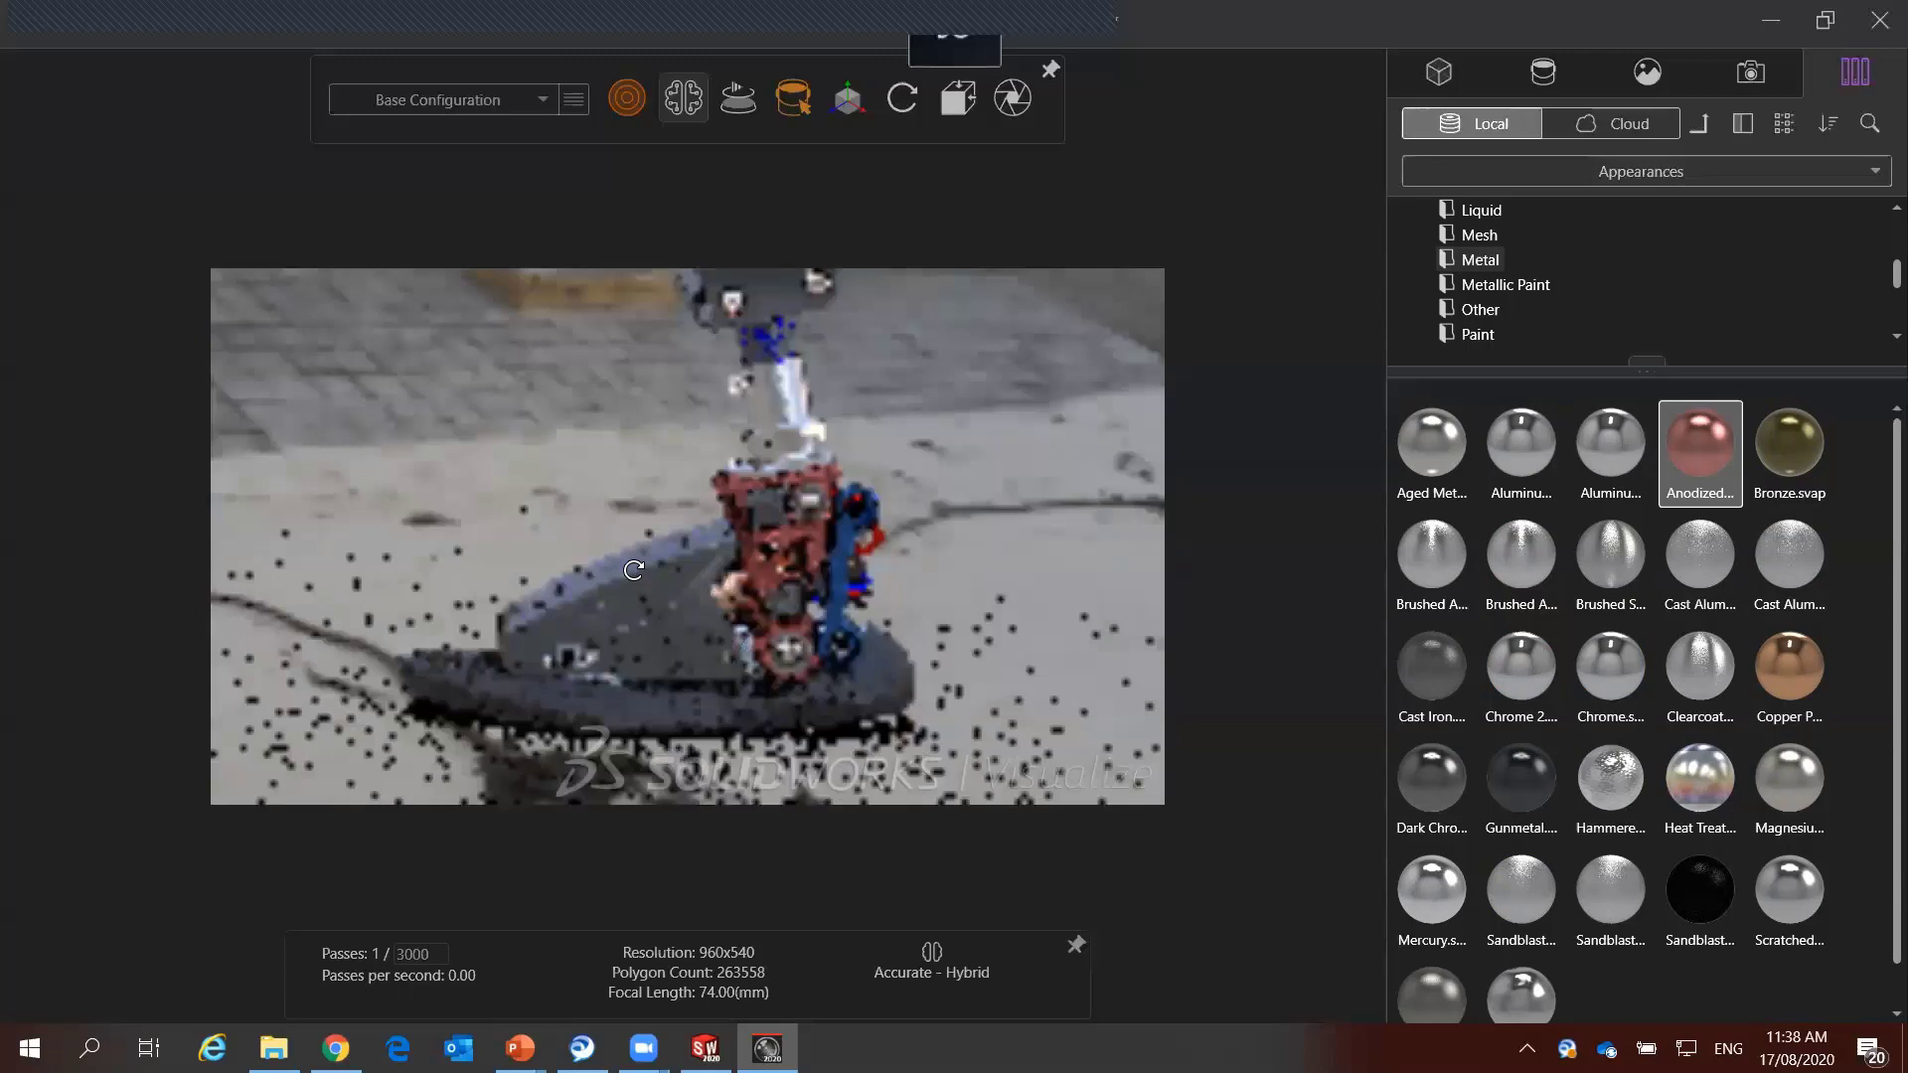
pyautogui.moveTo(633, 570)
pyautogui.mouseDown()
pyautogui.moveTo(598, 610)
pyautogui.moveTo(511, 599)
pyautogui.mouseUp()
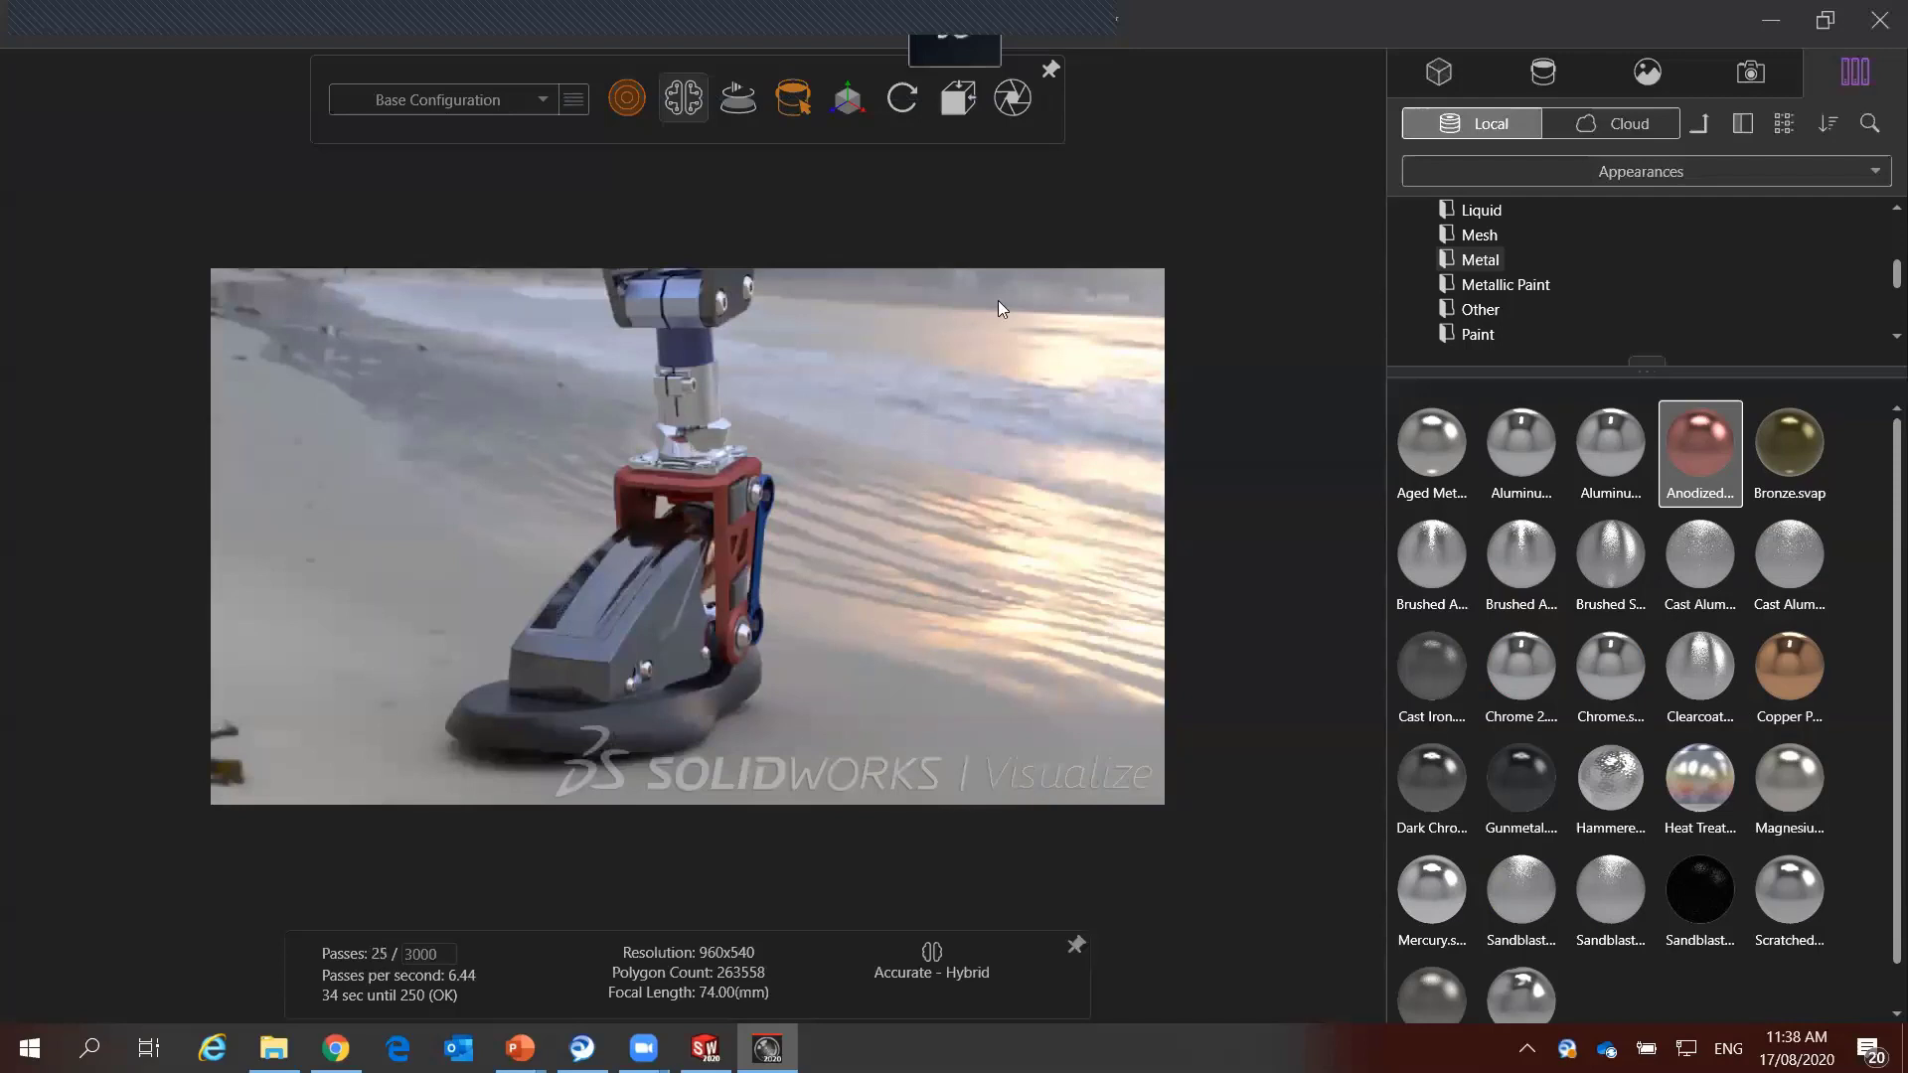
# Step: Render the beach scene at 1920x1080 as 3DX 2.jpg and reveal the file in Explorer
pyautogui.click(1014, 98)
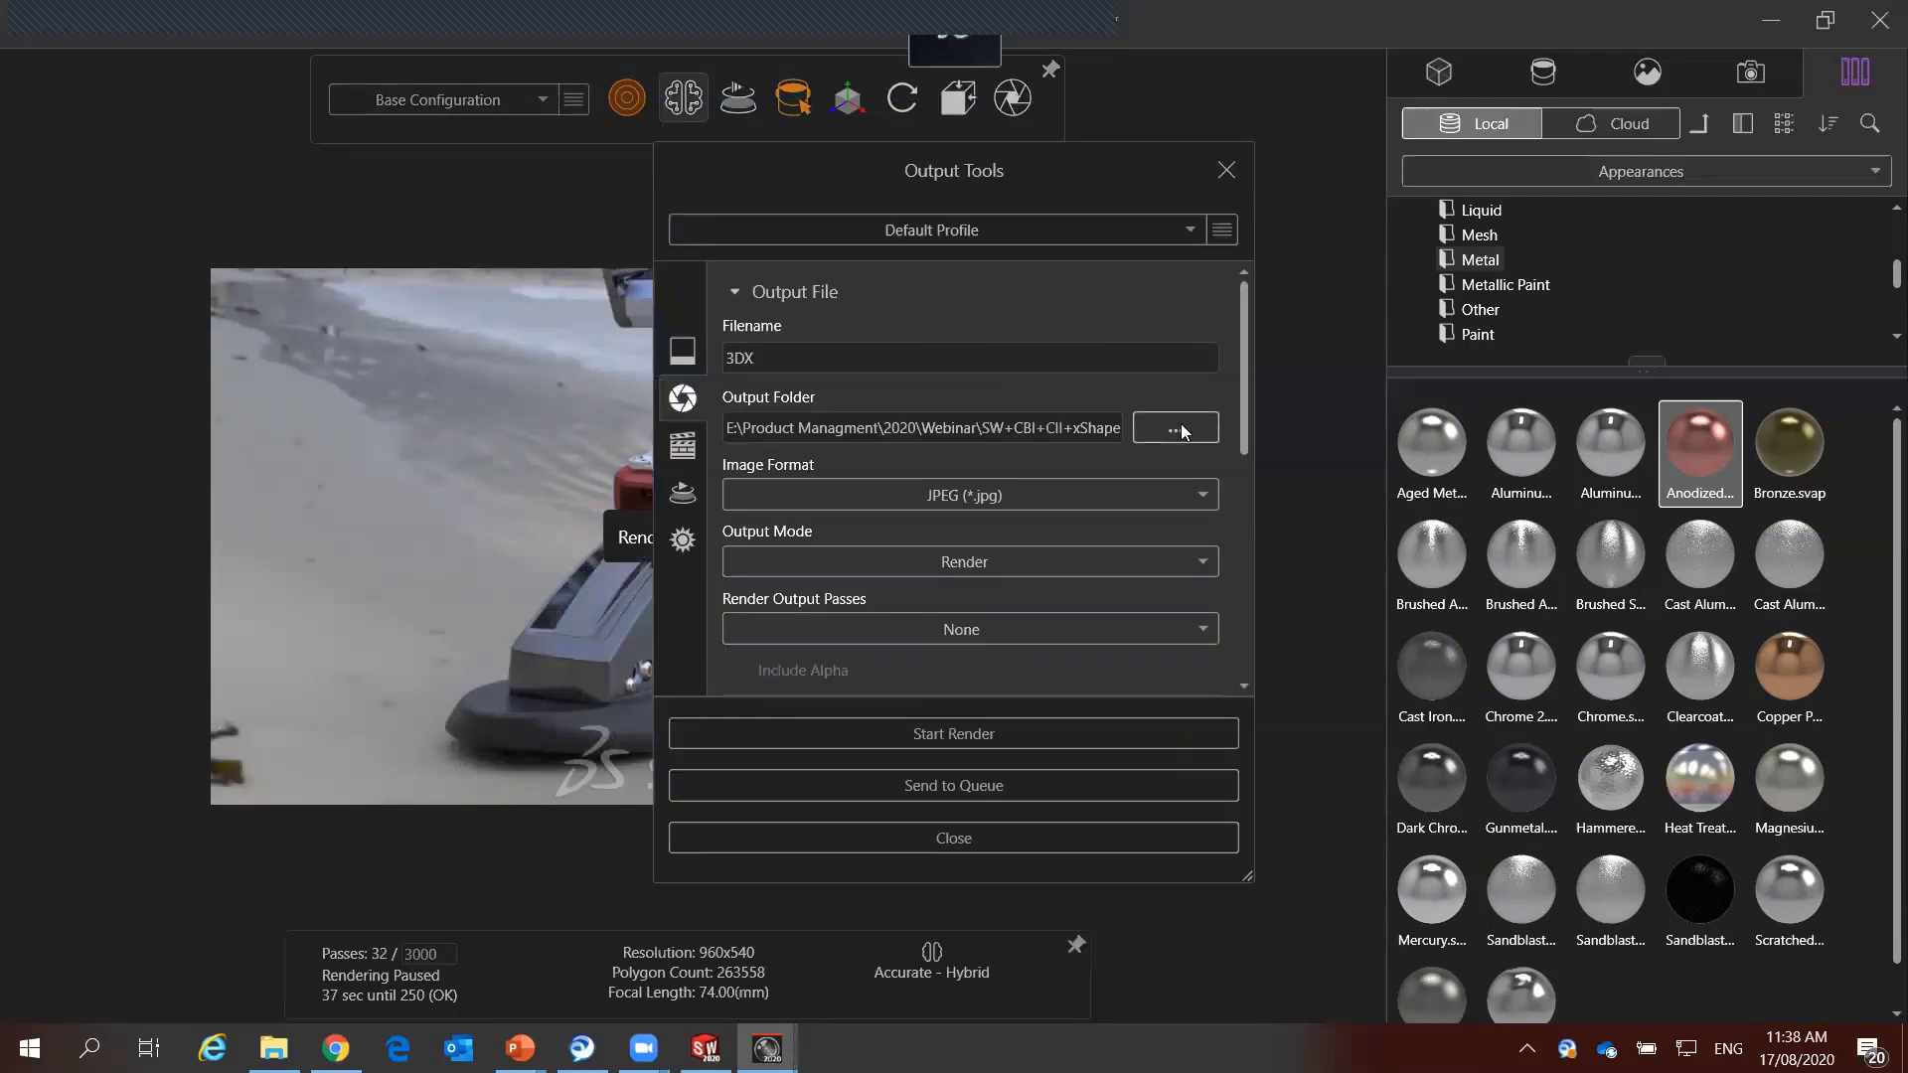
pyautogui.moveTo(1246, 426); pyautogui.dragTo(1243, 633)
pyautogui.scroll(-1, 1244, 567)
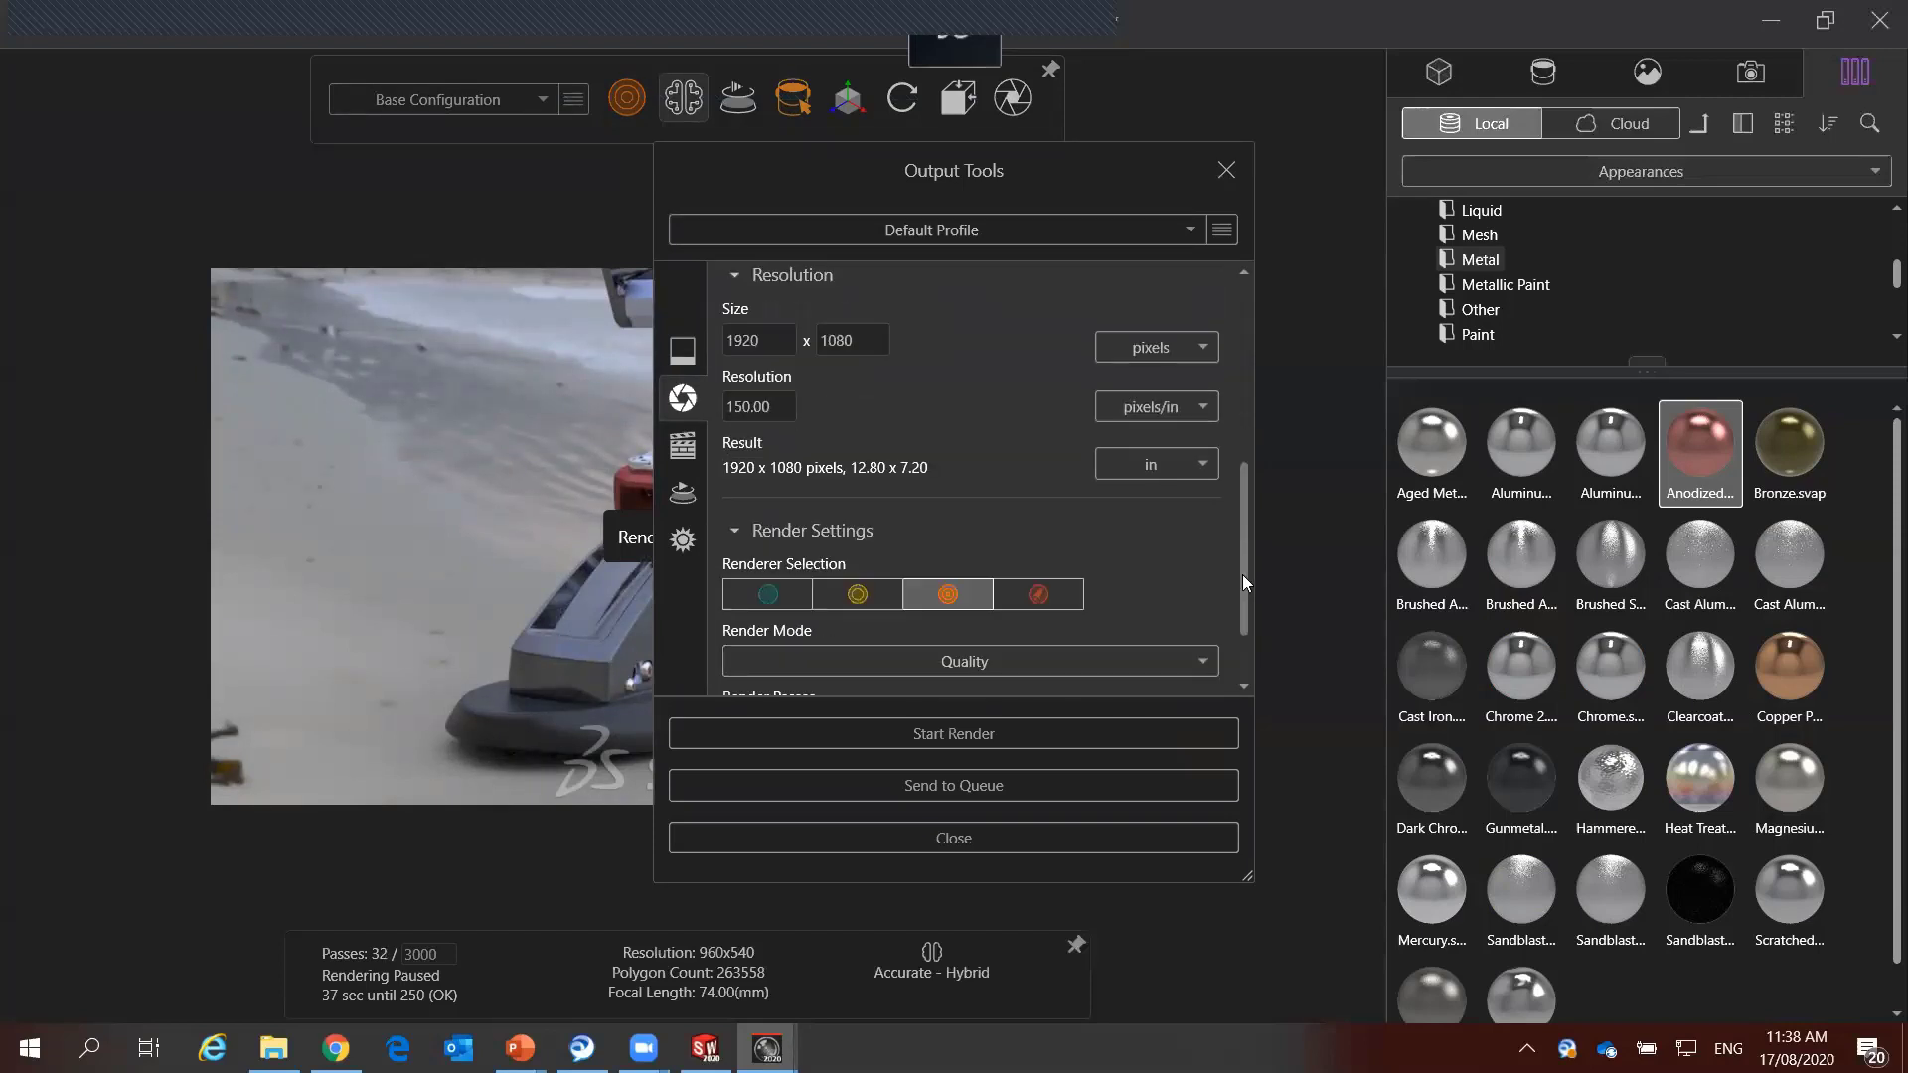
pyautogui.click(975, 733)
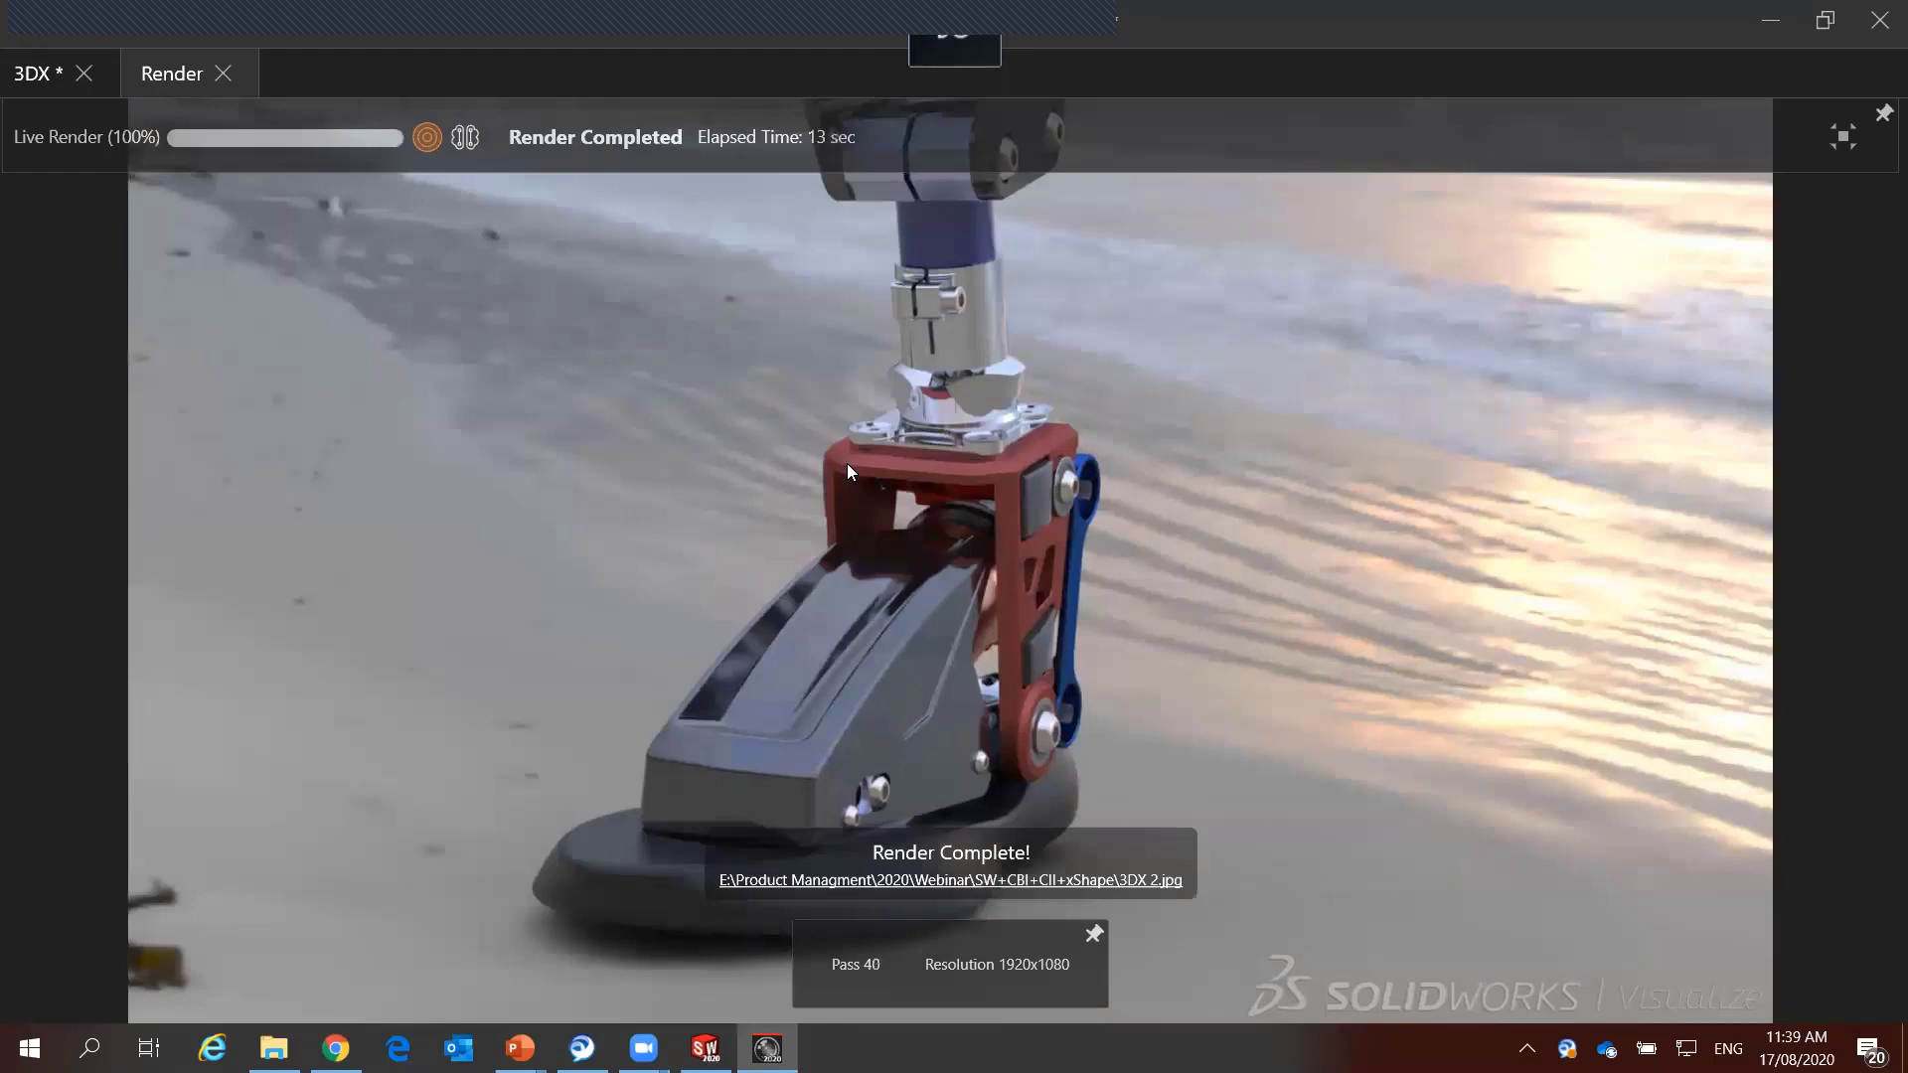
pyautogui.click(1082, 889)
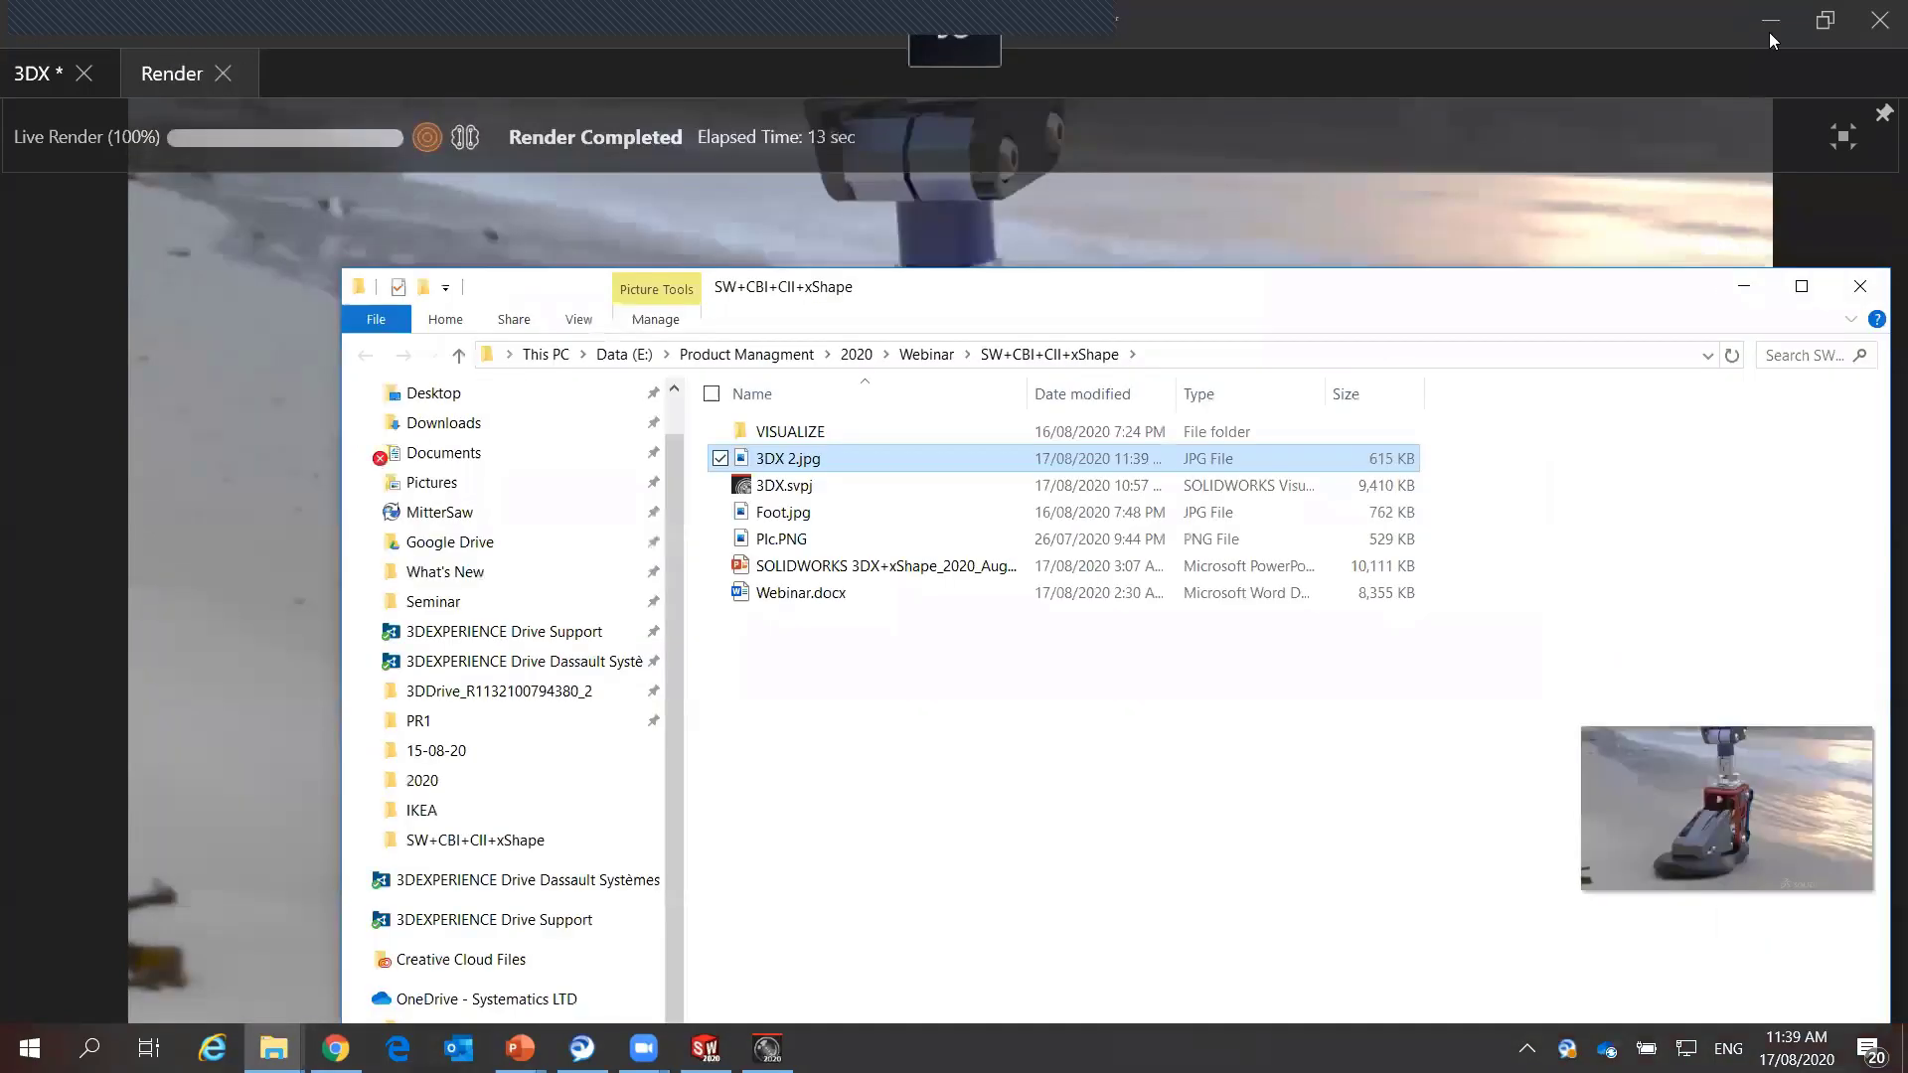
pyautogui.click(1770, 33)
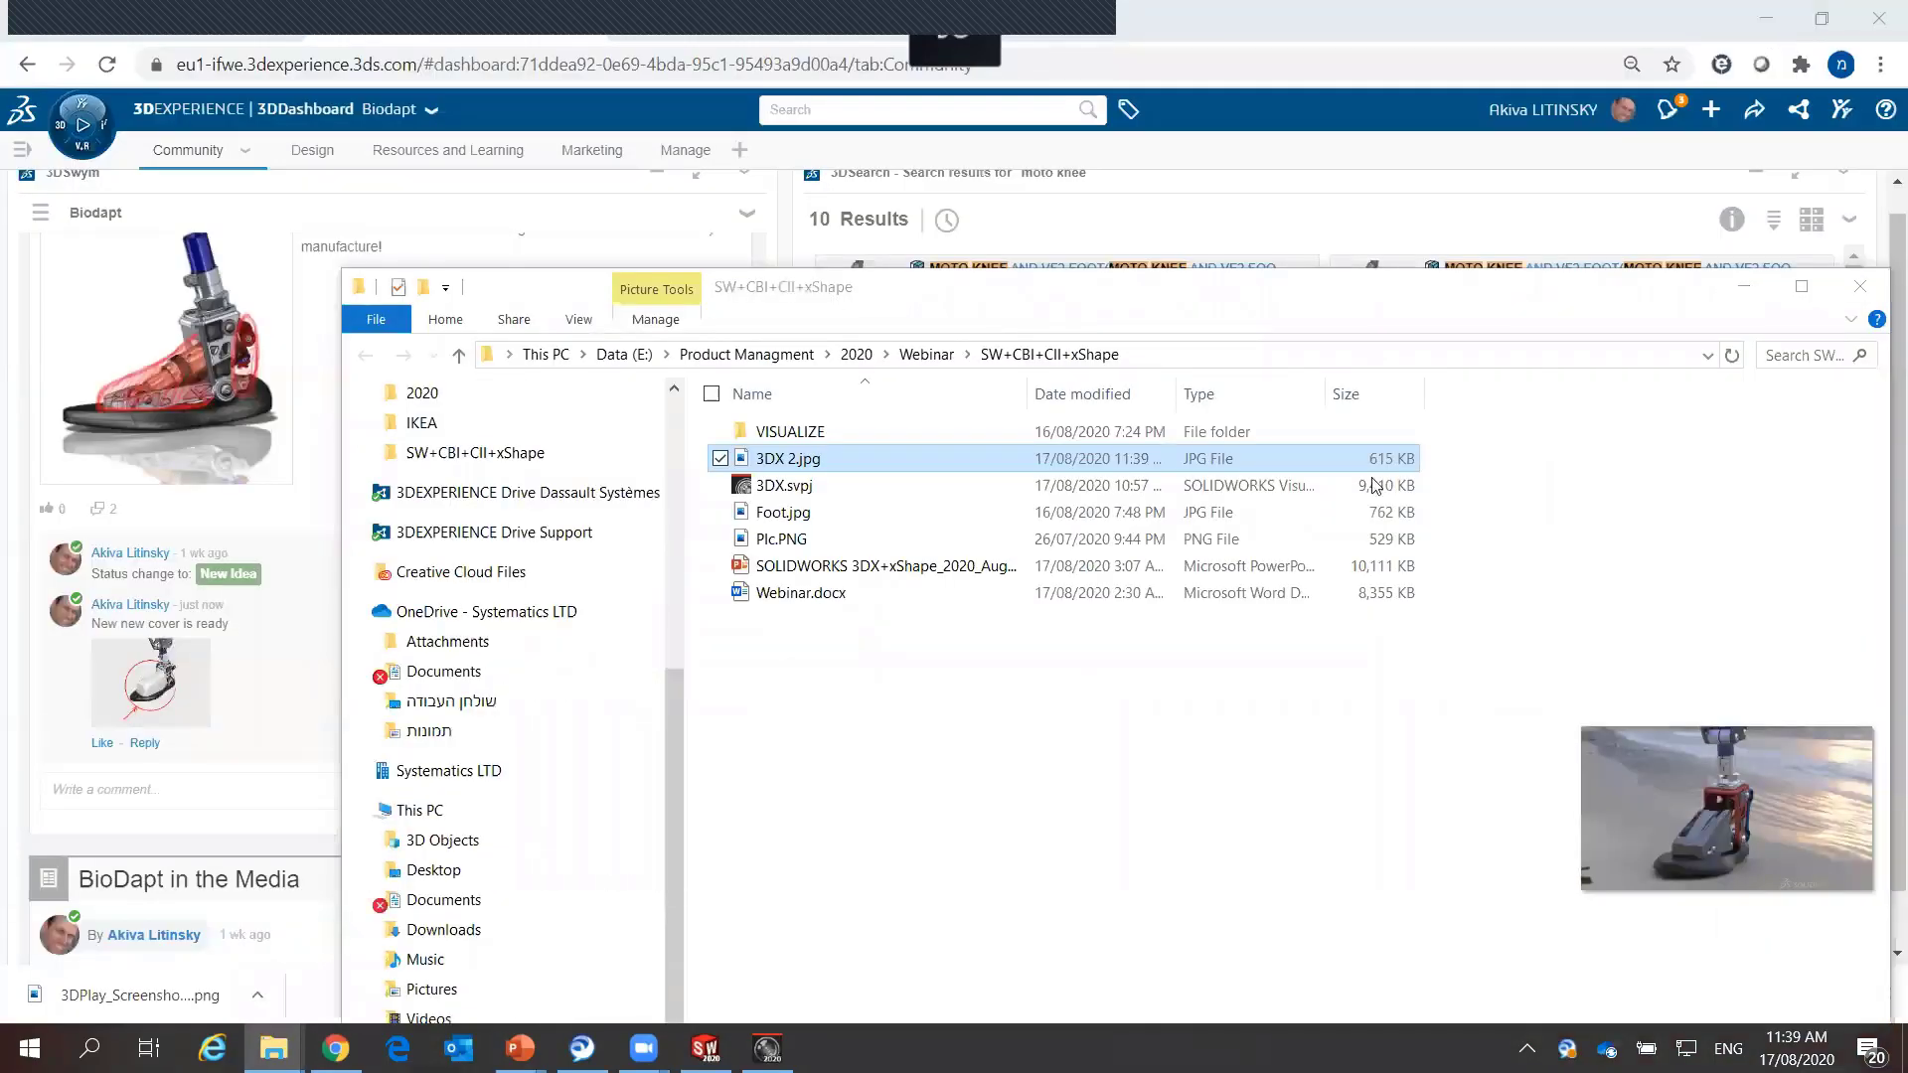
# Step: Start a new 3D / Photo / Video post in the Biodapt community feed
pyautogui.click(1744, 286)
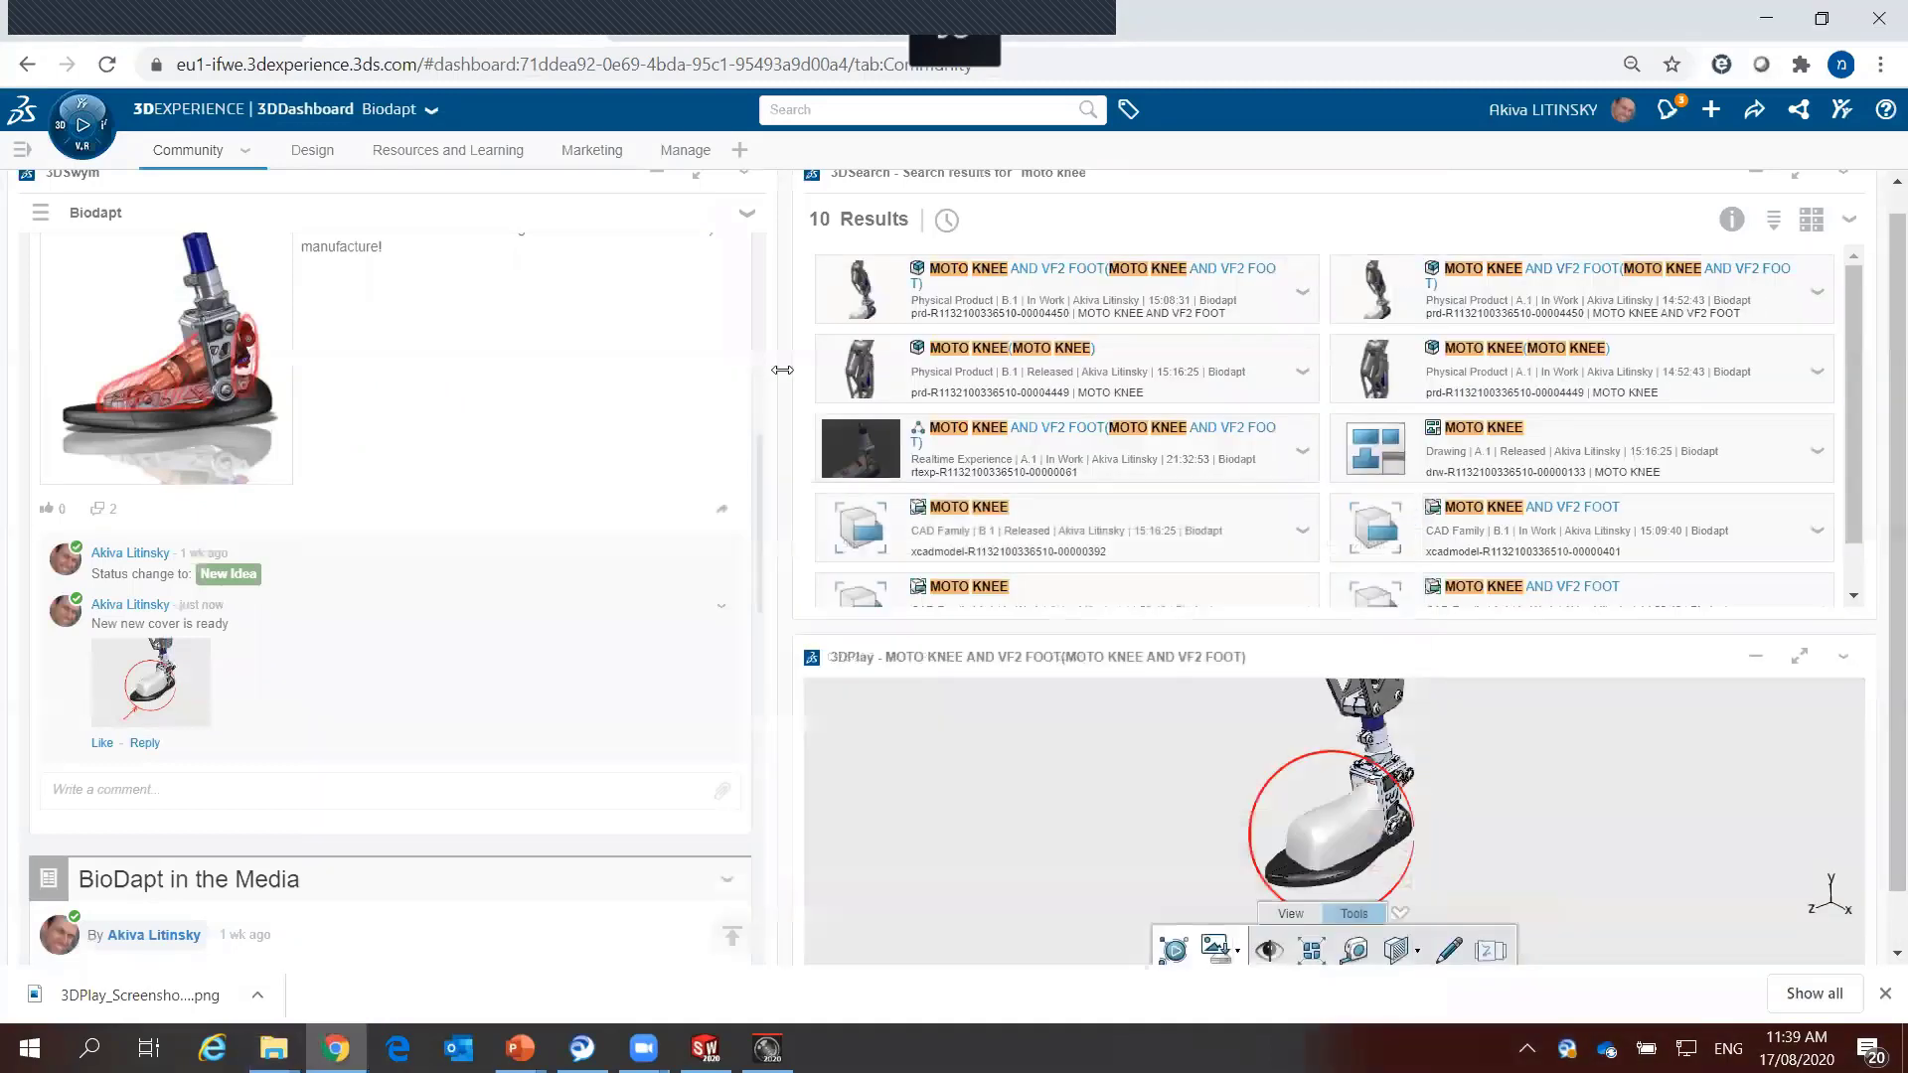
pyautogui.scroll(8, 759, 538)
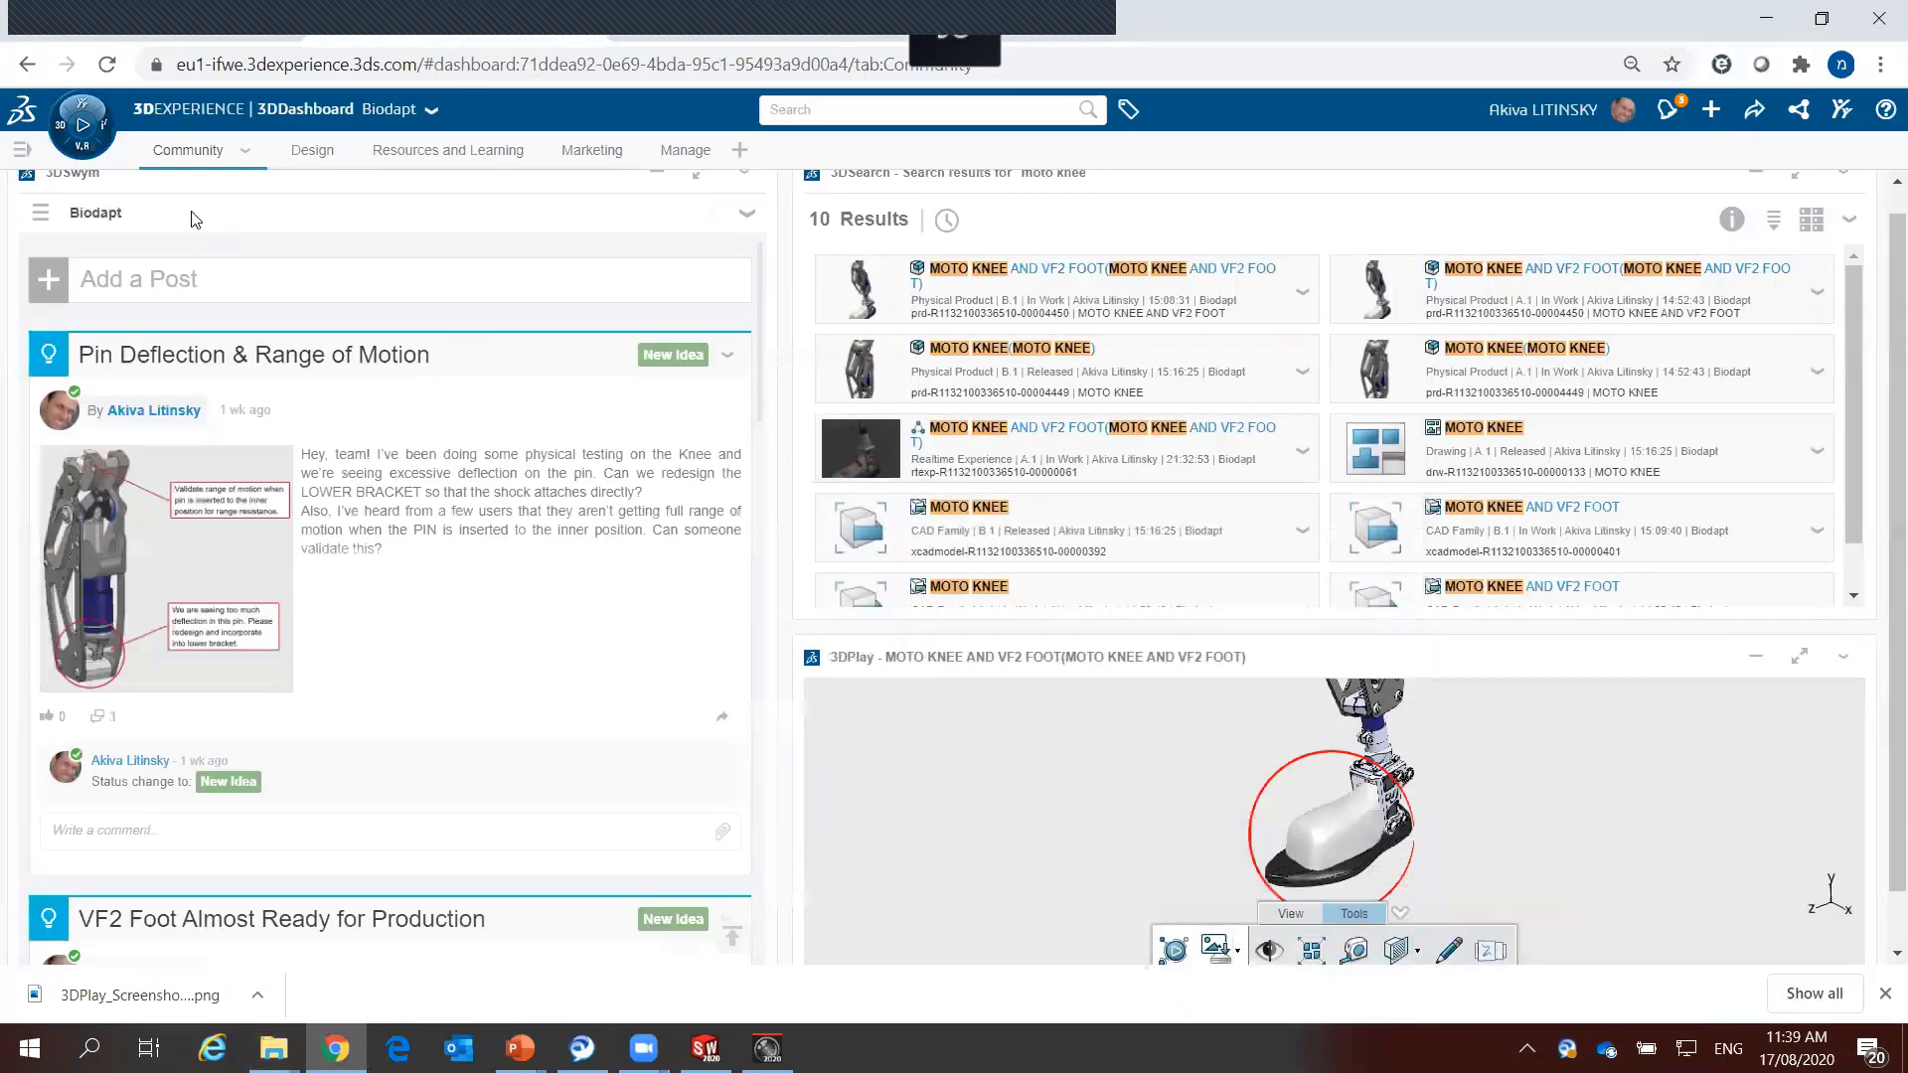
pyautogui.click(50, 288)
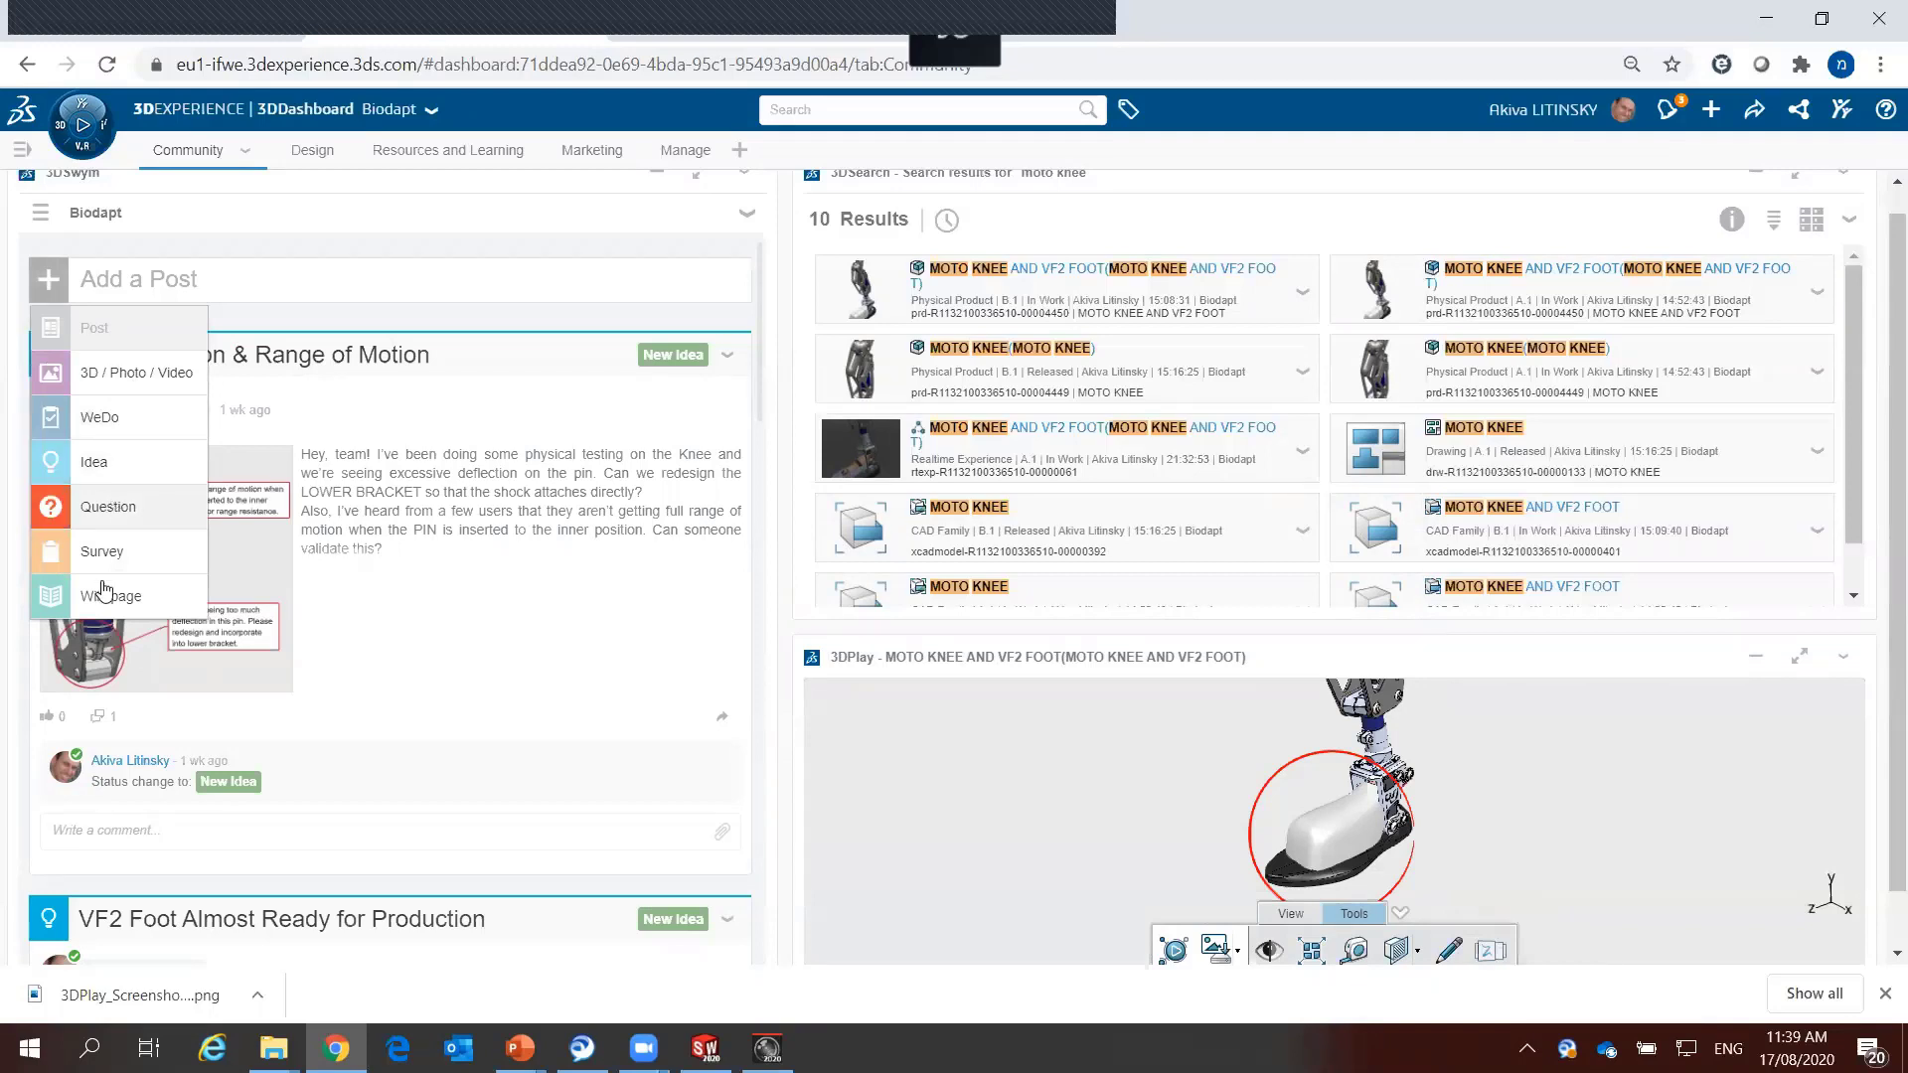
pyautogui.click(118, 384)
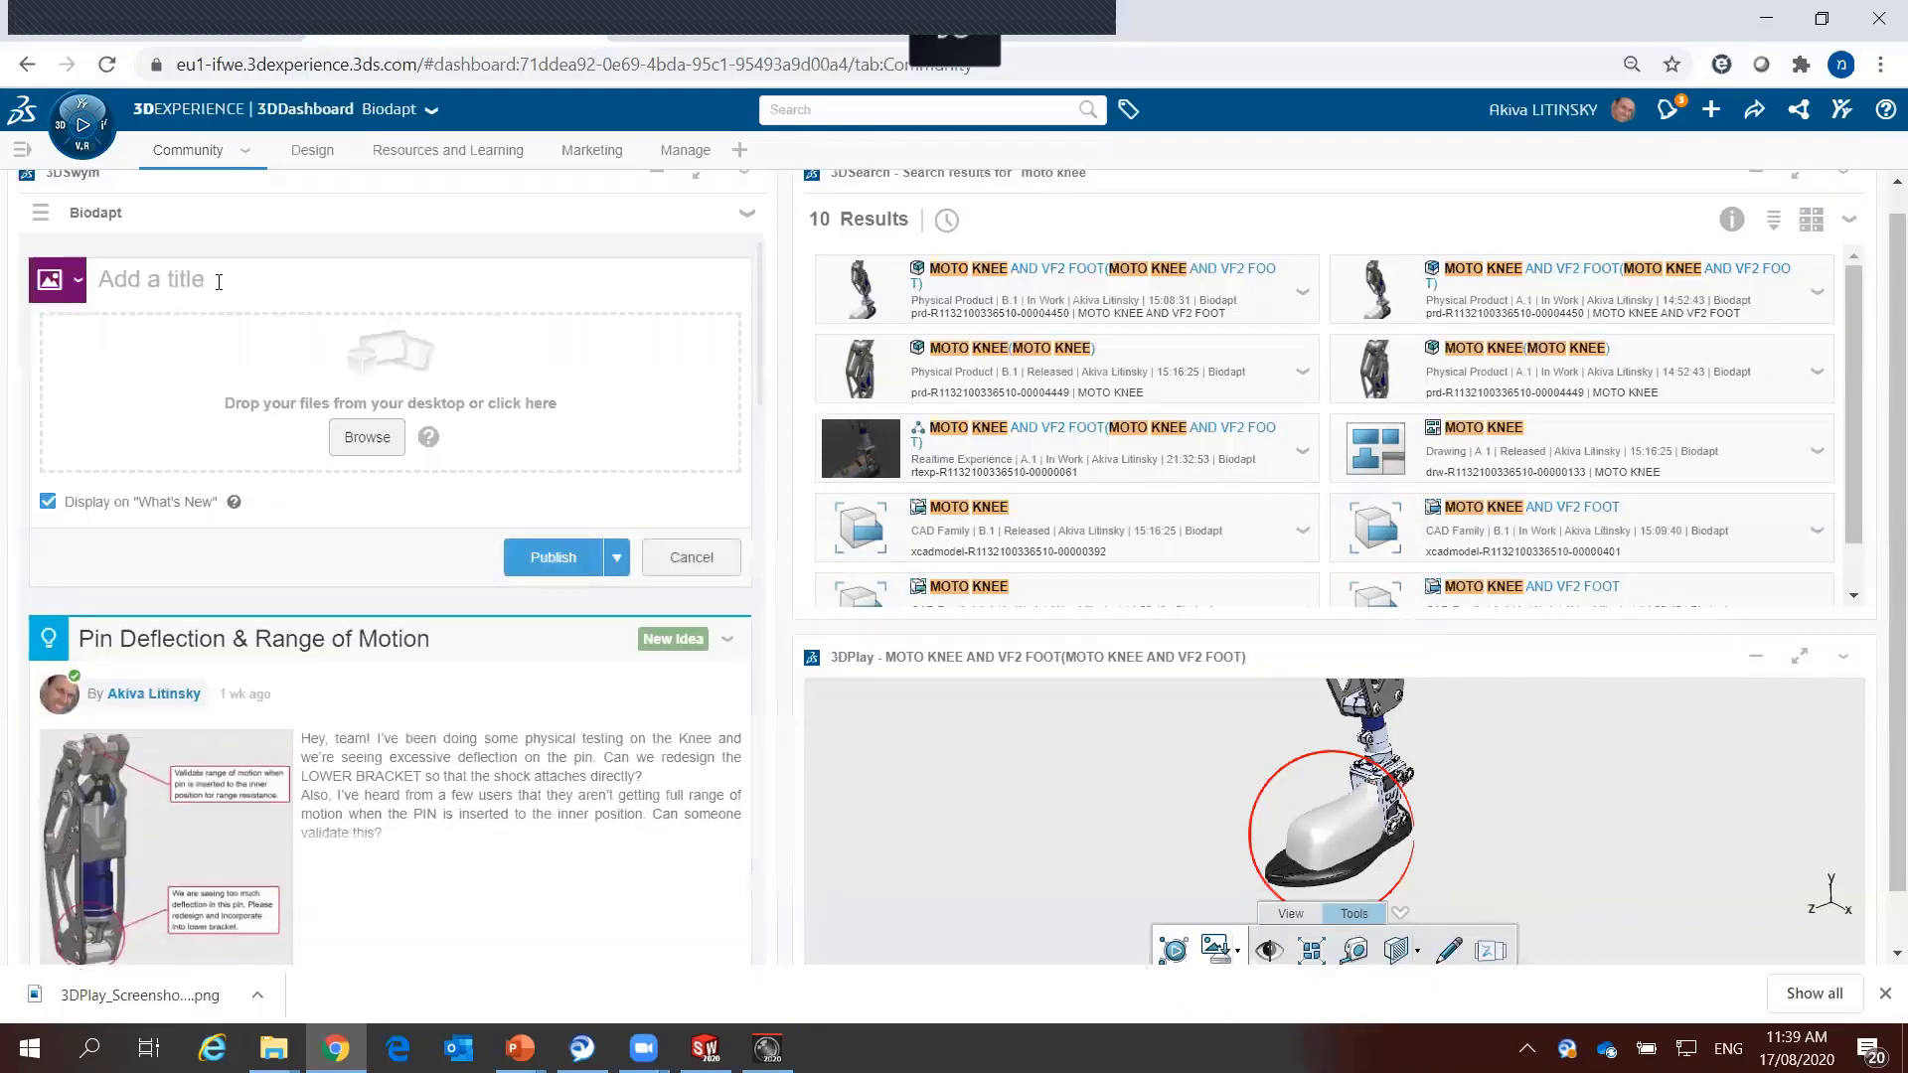
pyautogui.moveTo(272, 1047)
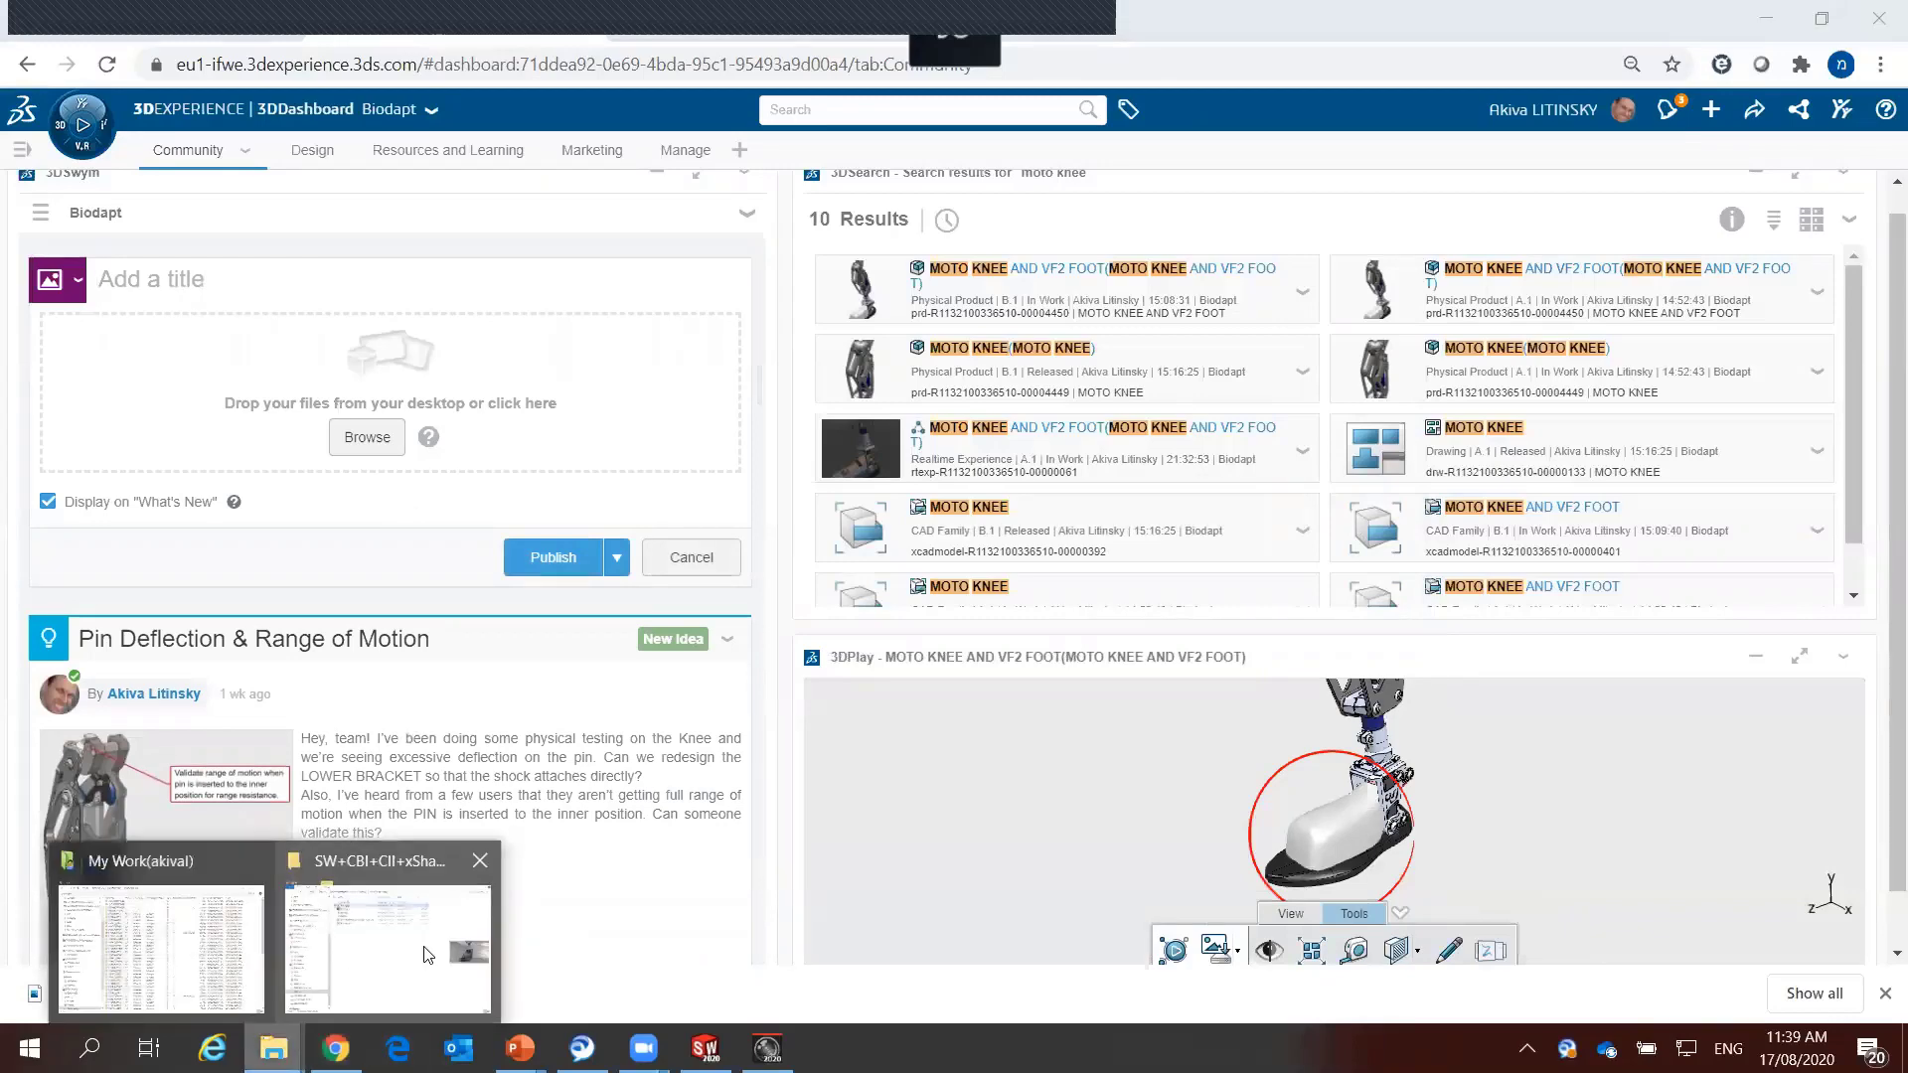
# Step: Attach 3DX 2.jpg, title the post 'New Cover render', and publish it
pyautogui.click(392, 930)
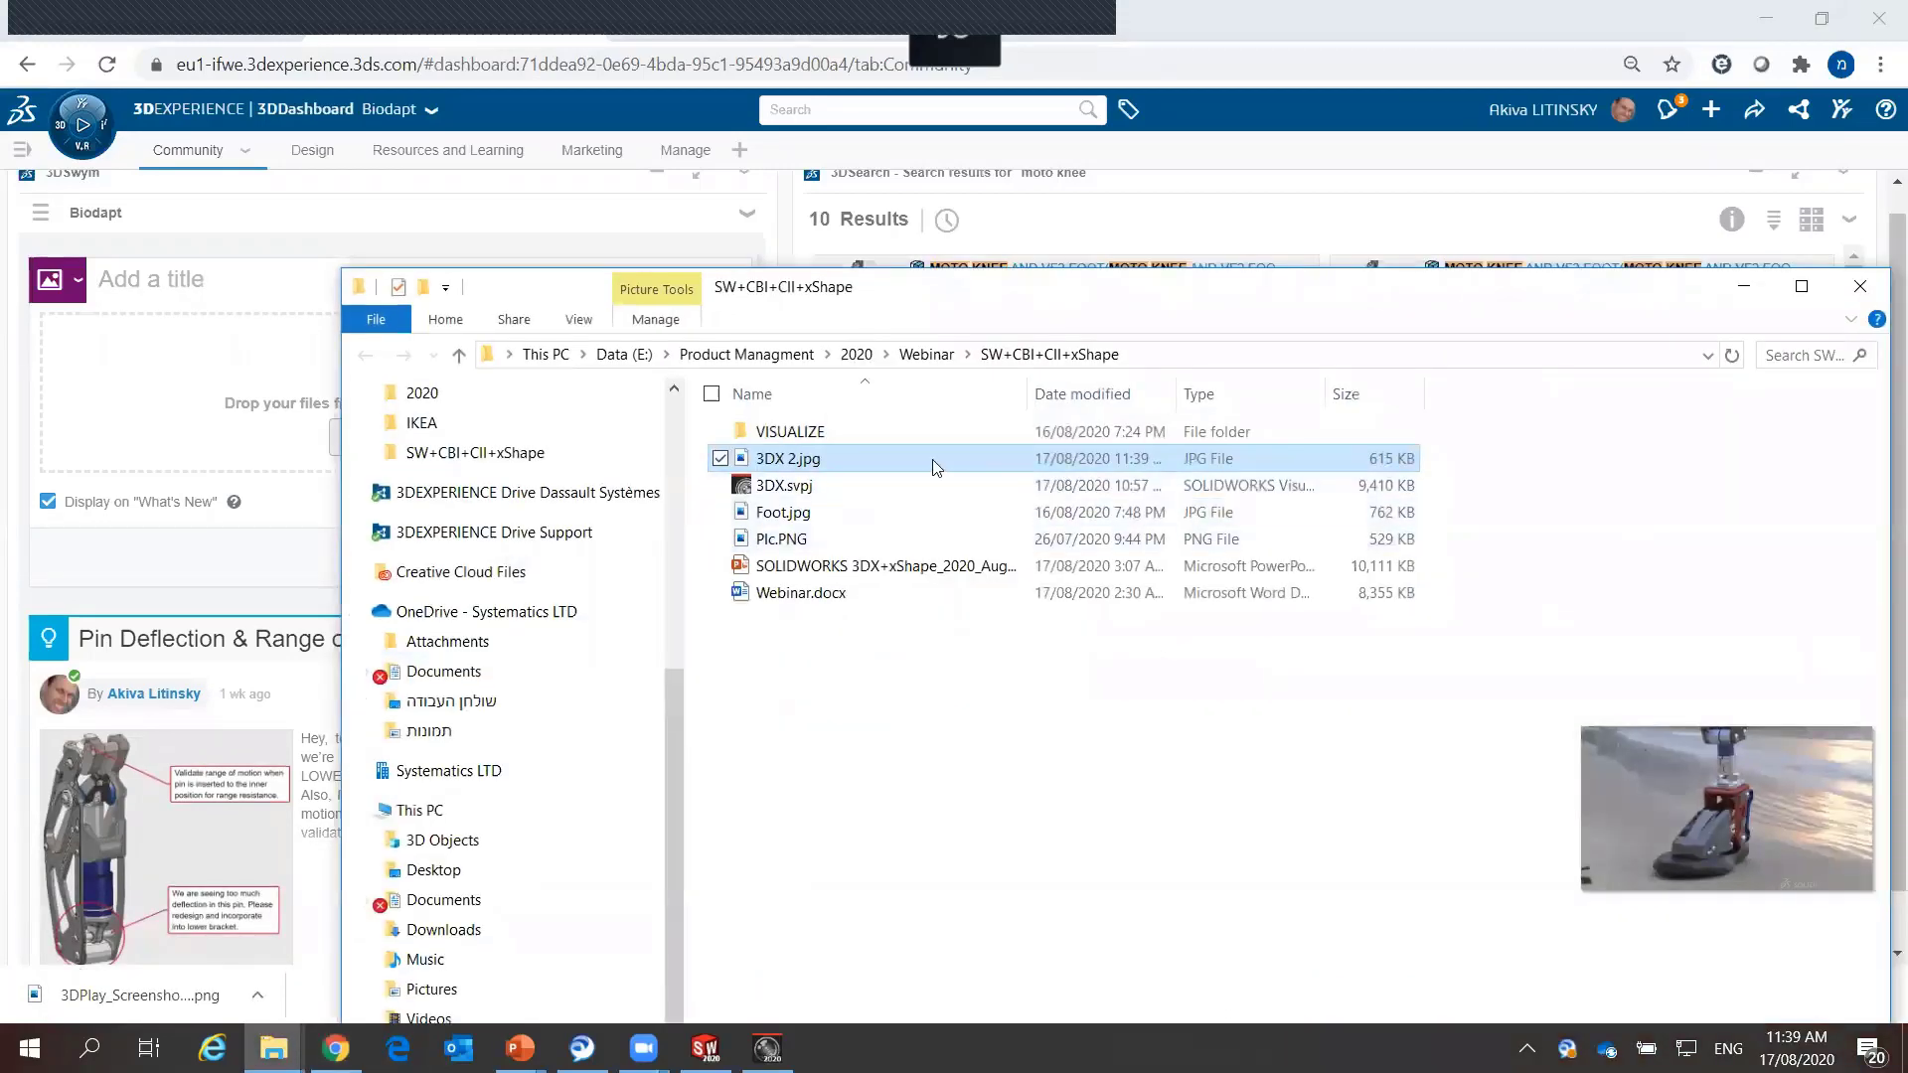
pyautogui.moveTo(934, 460); pyautogui.dragTo(189, 413)
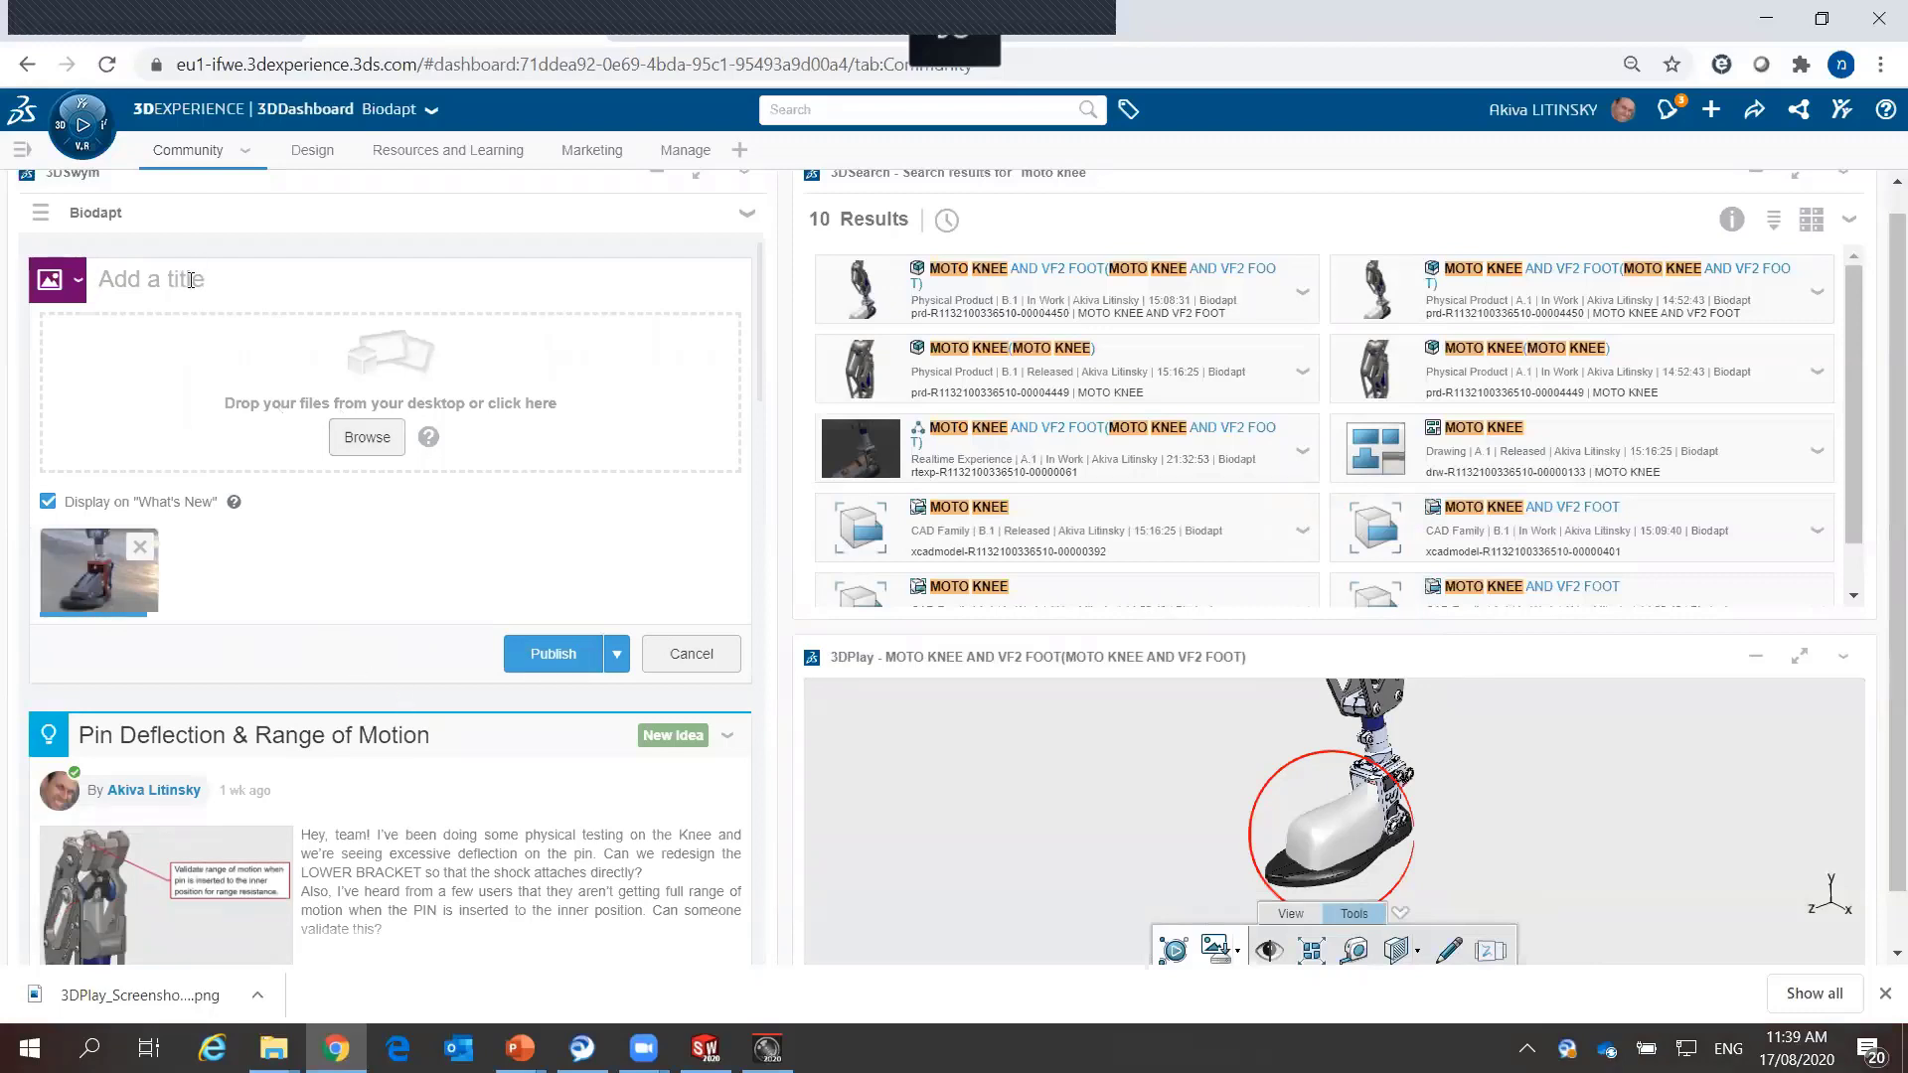
pyautogui.write('New ')
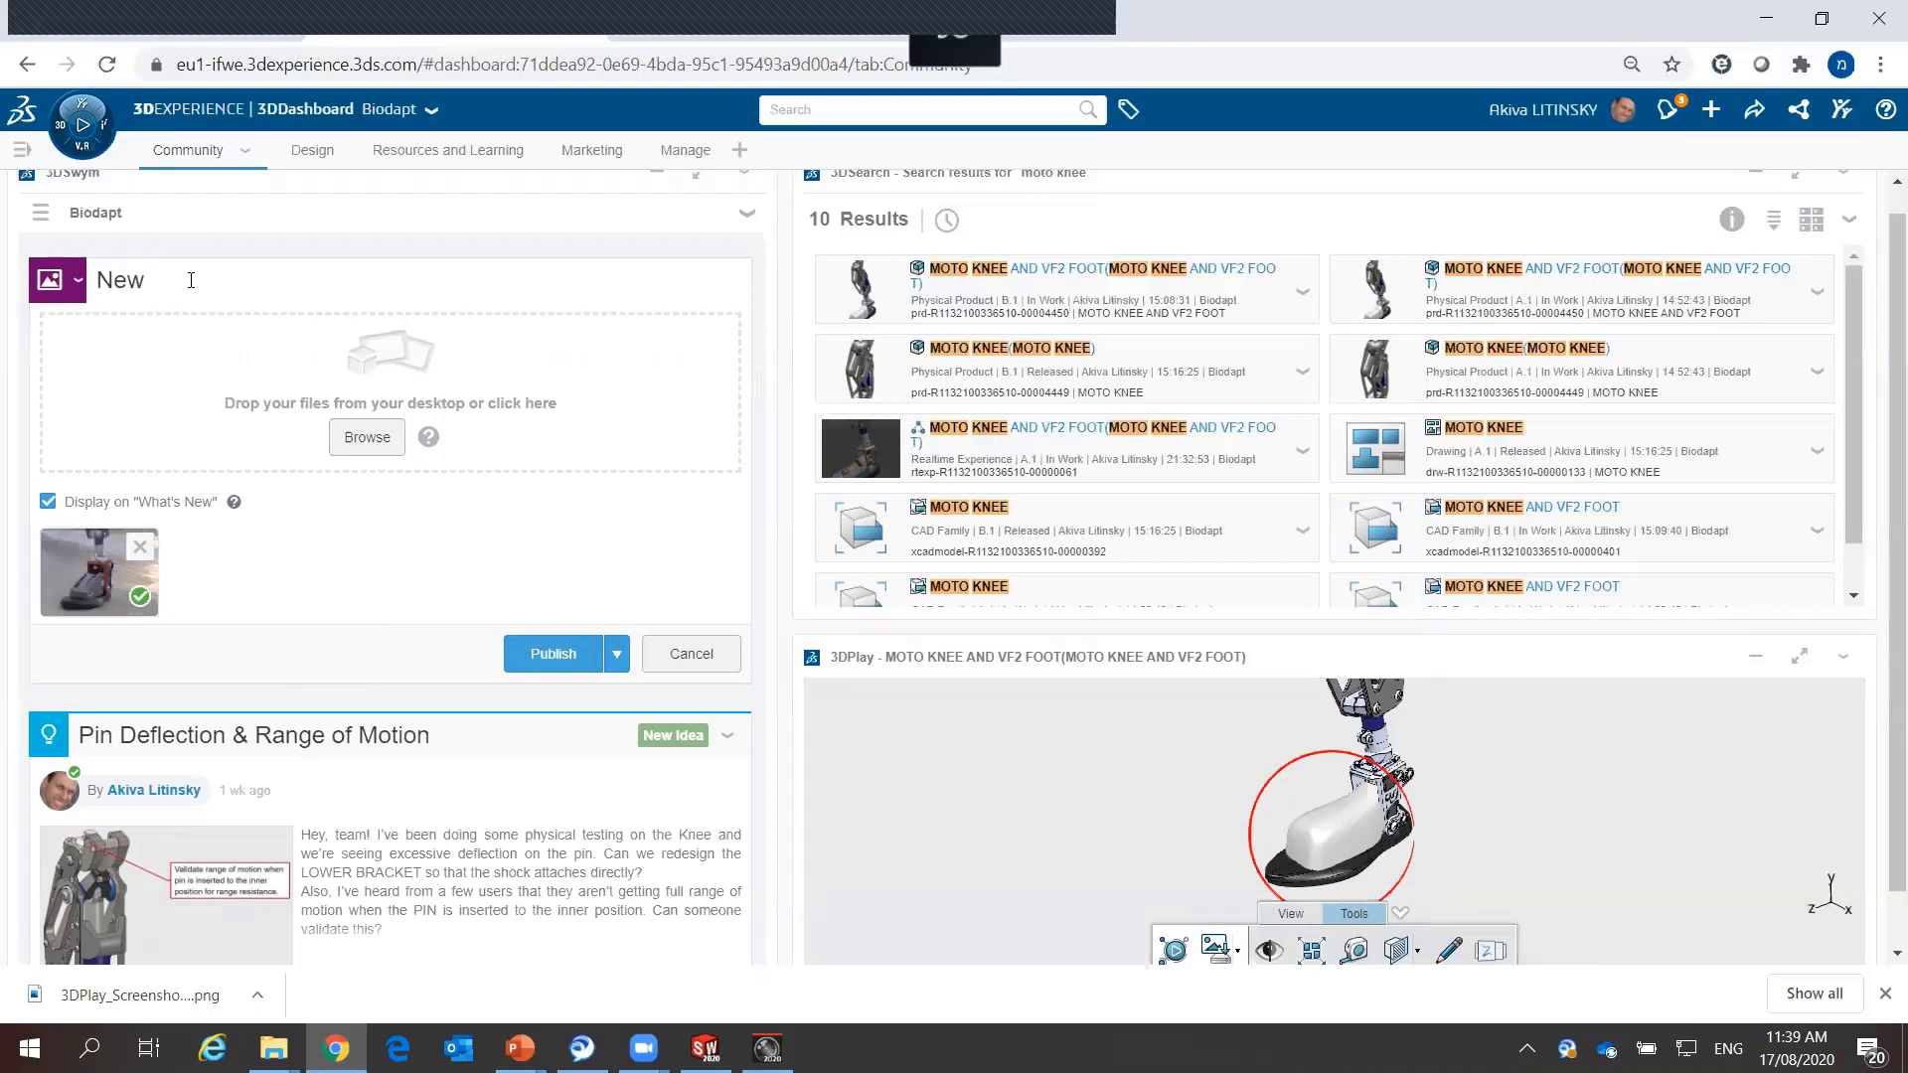
pyautogui.write('Cover render')
pyautogui.click(544, 653)
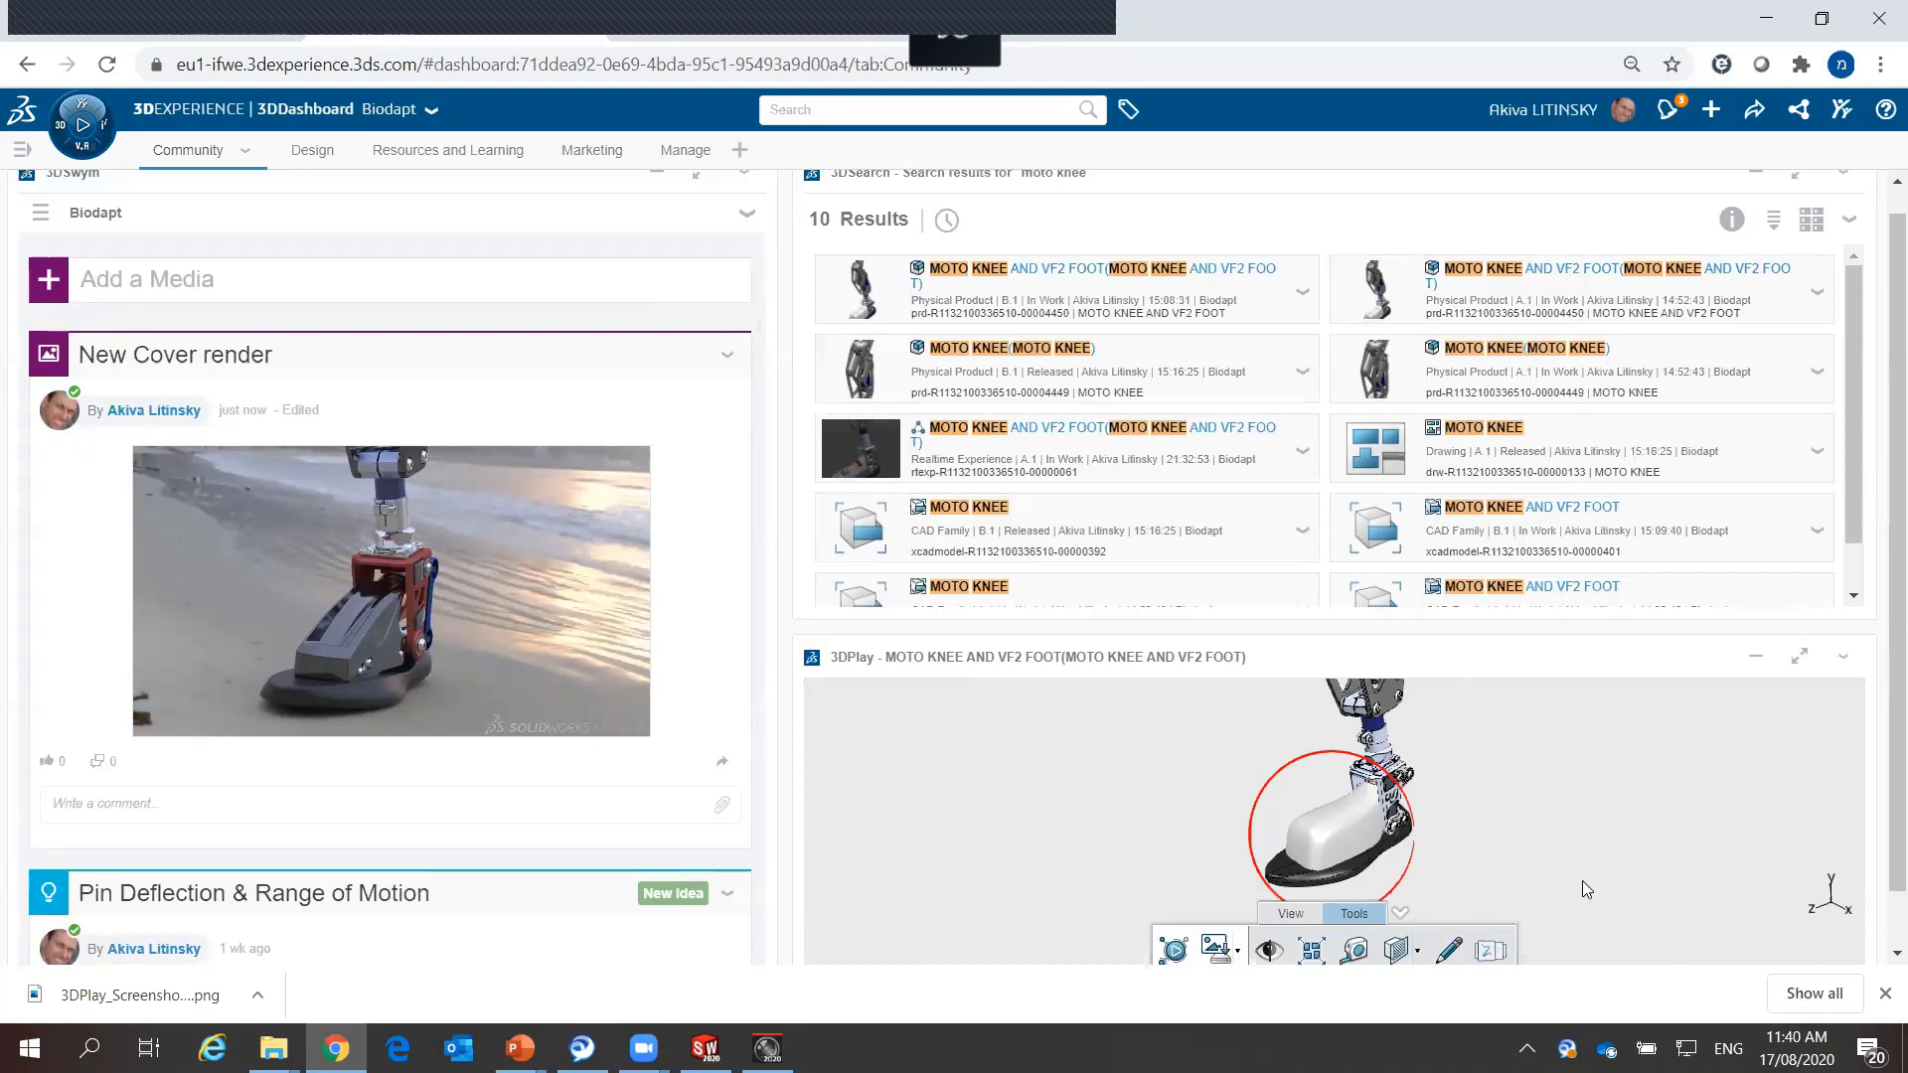
# Step: Turn the knee-and-foot model, then view the Design and Manage dashboard workspaces
pyautogui.moveTo(1448, 818); pyautogui.dragTo(1420, 805, button='middle')
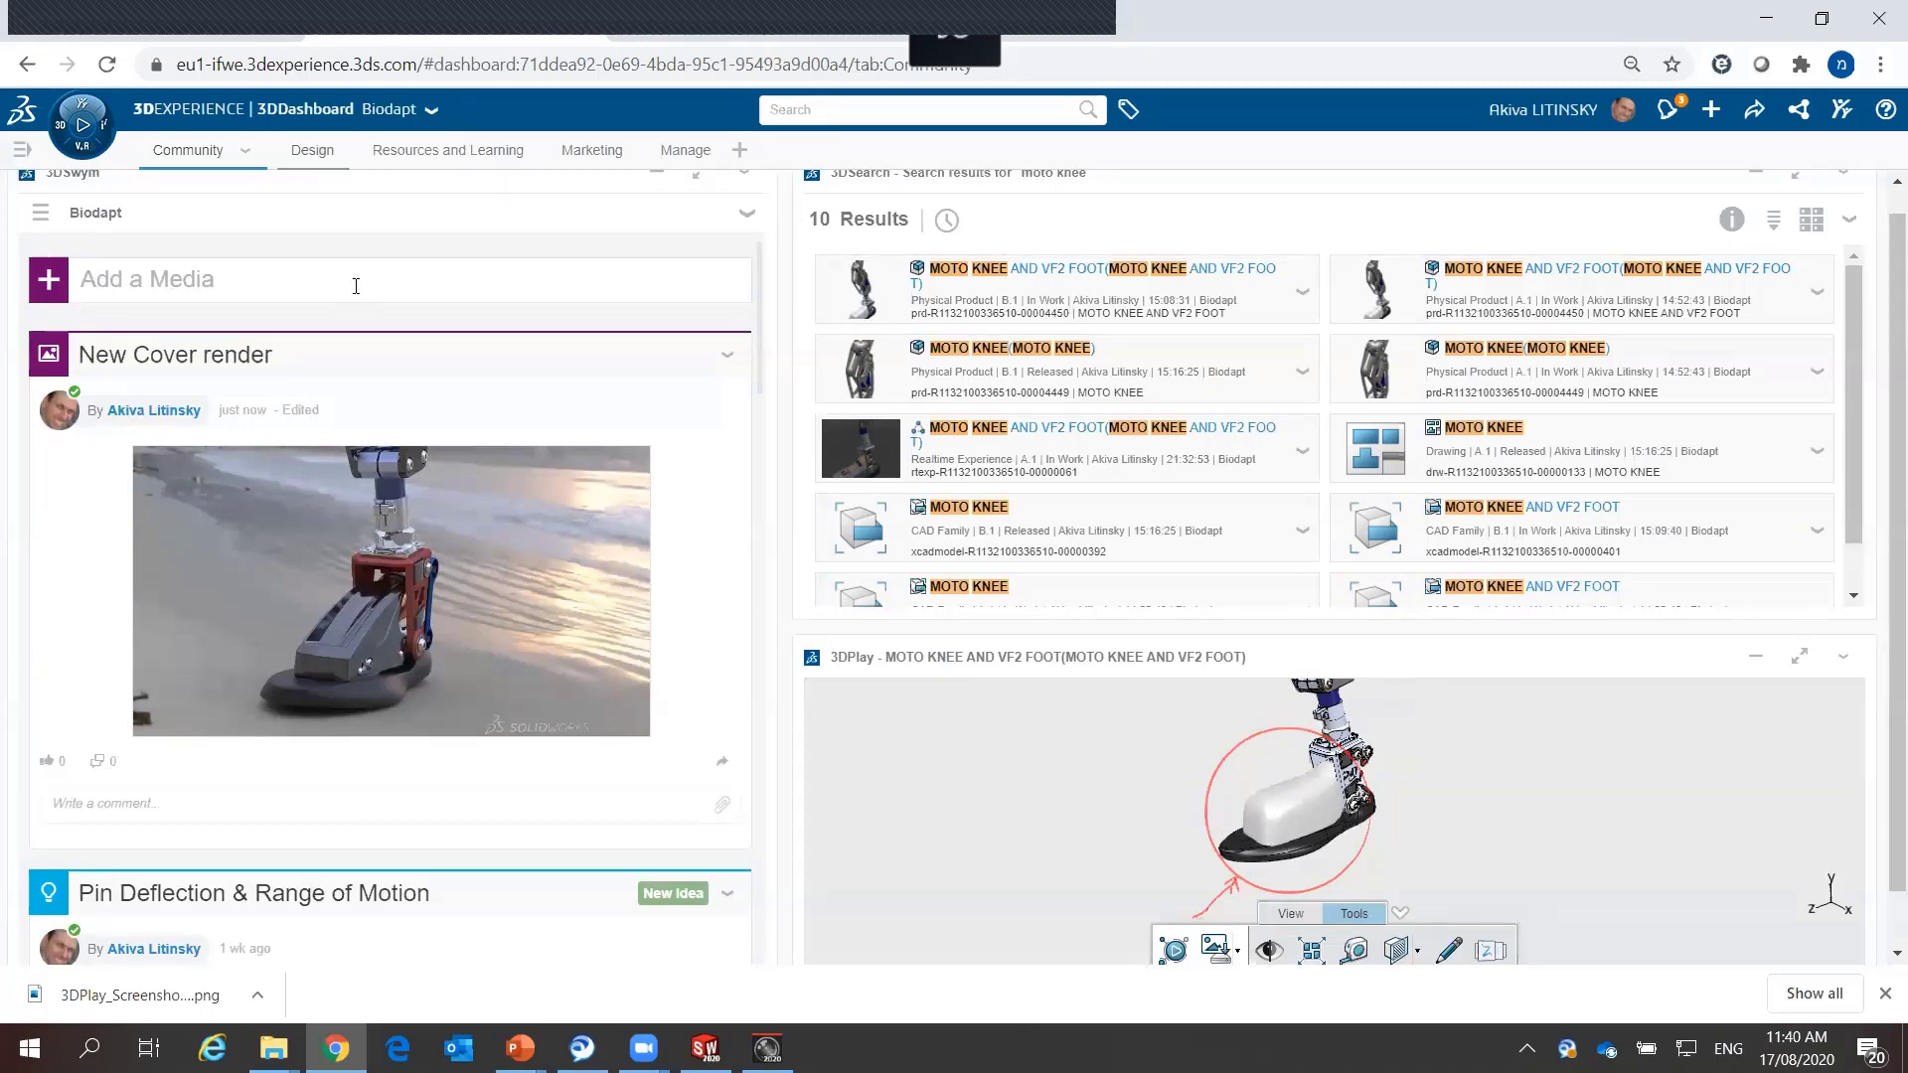
pyautogui.click(311, 154)
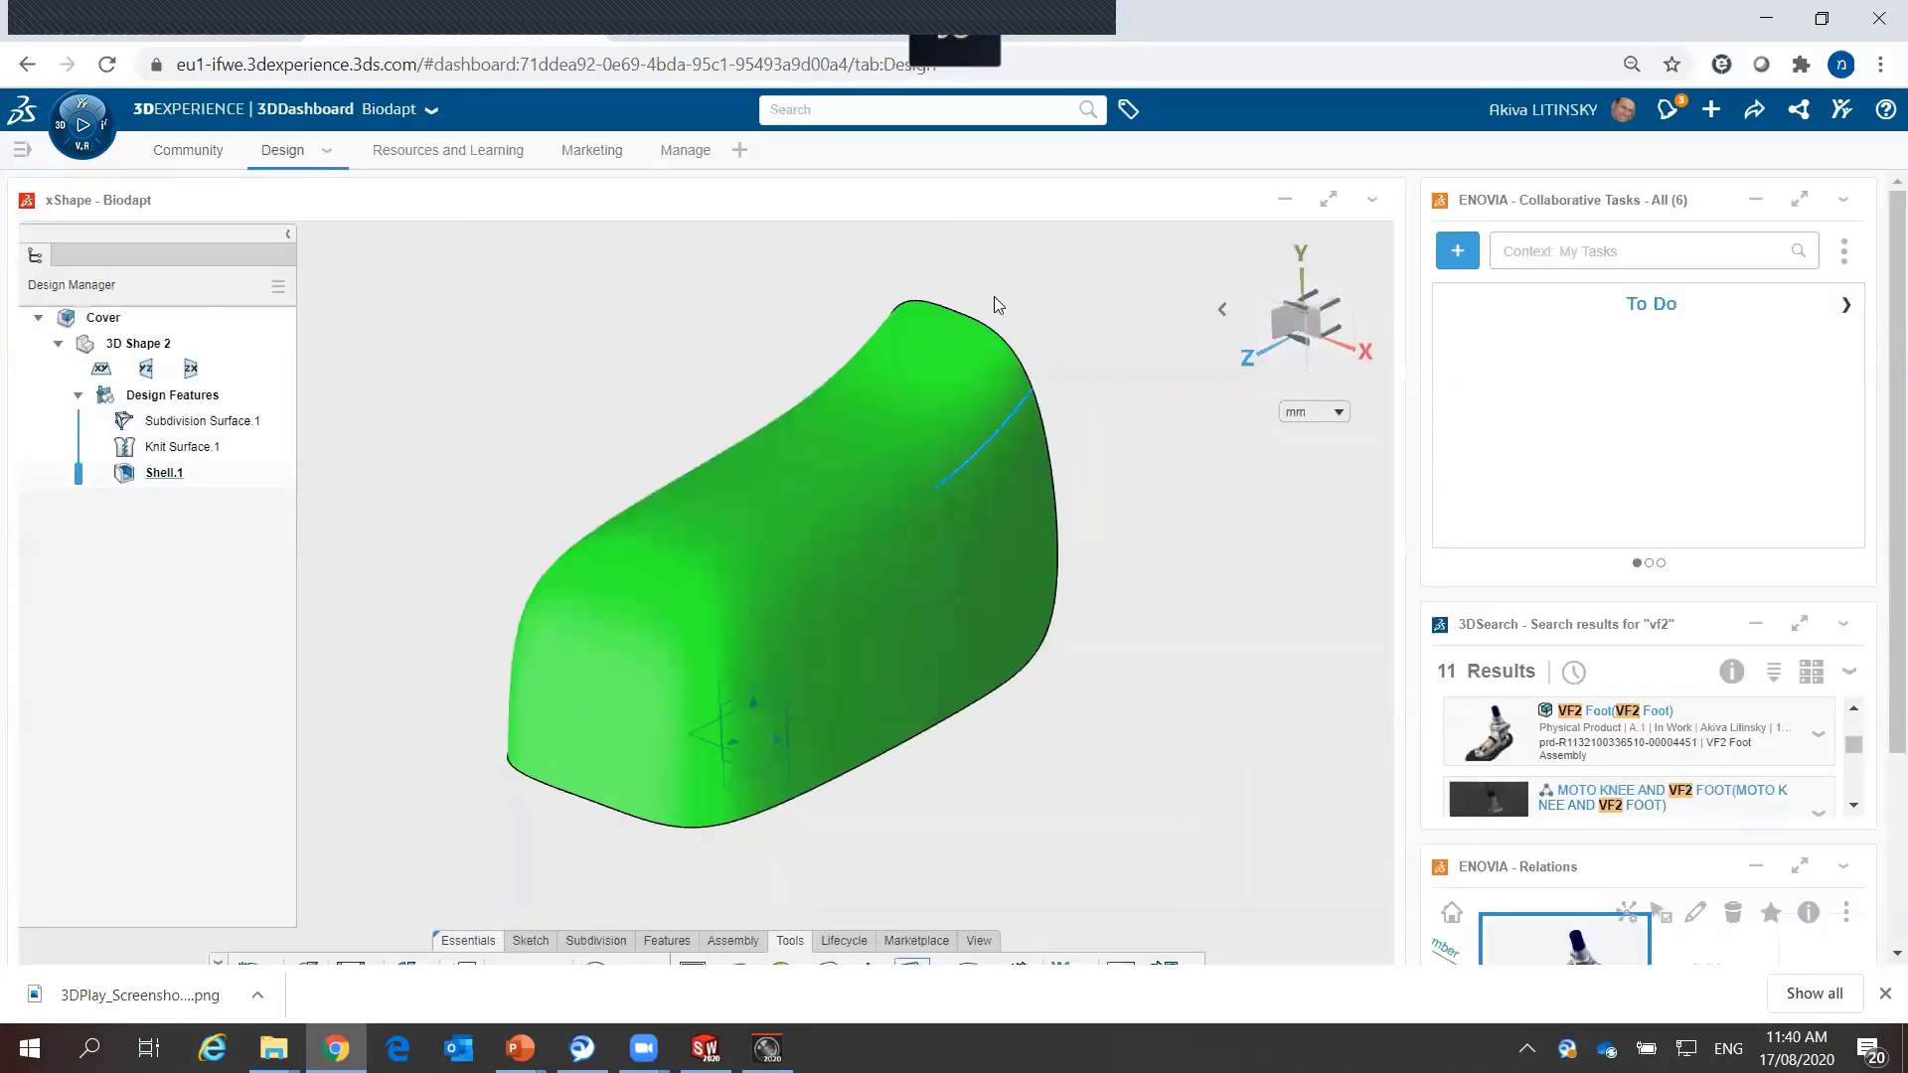
pyautogui.click(686, 157)
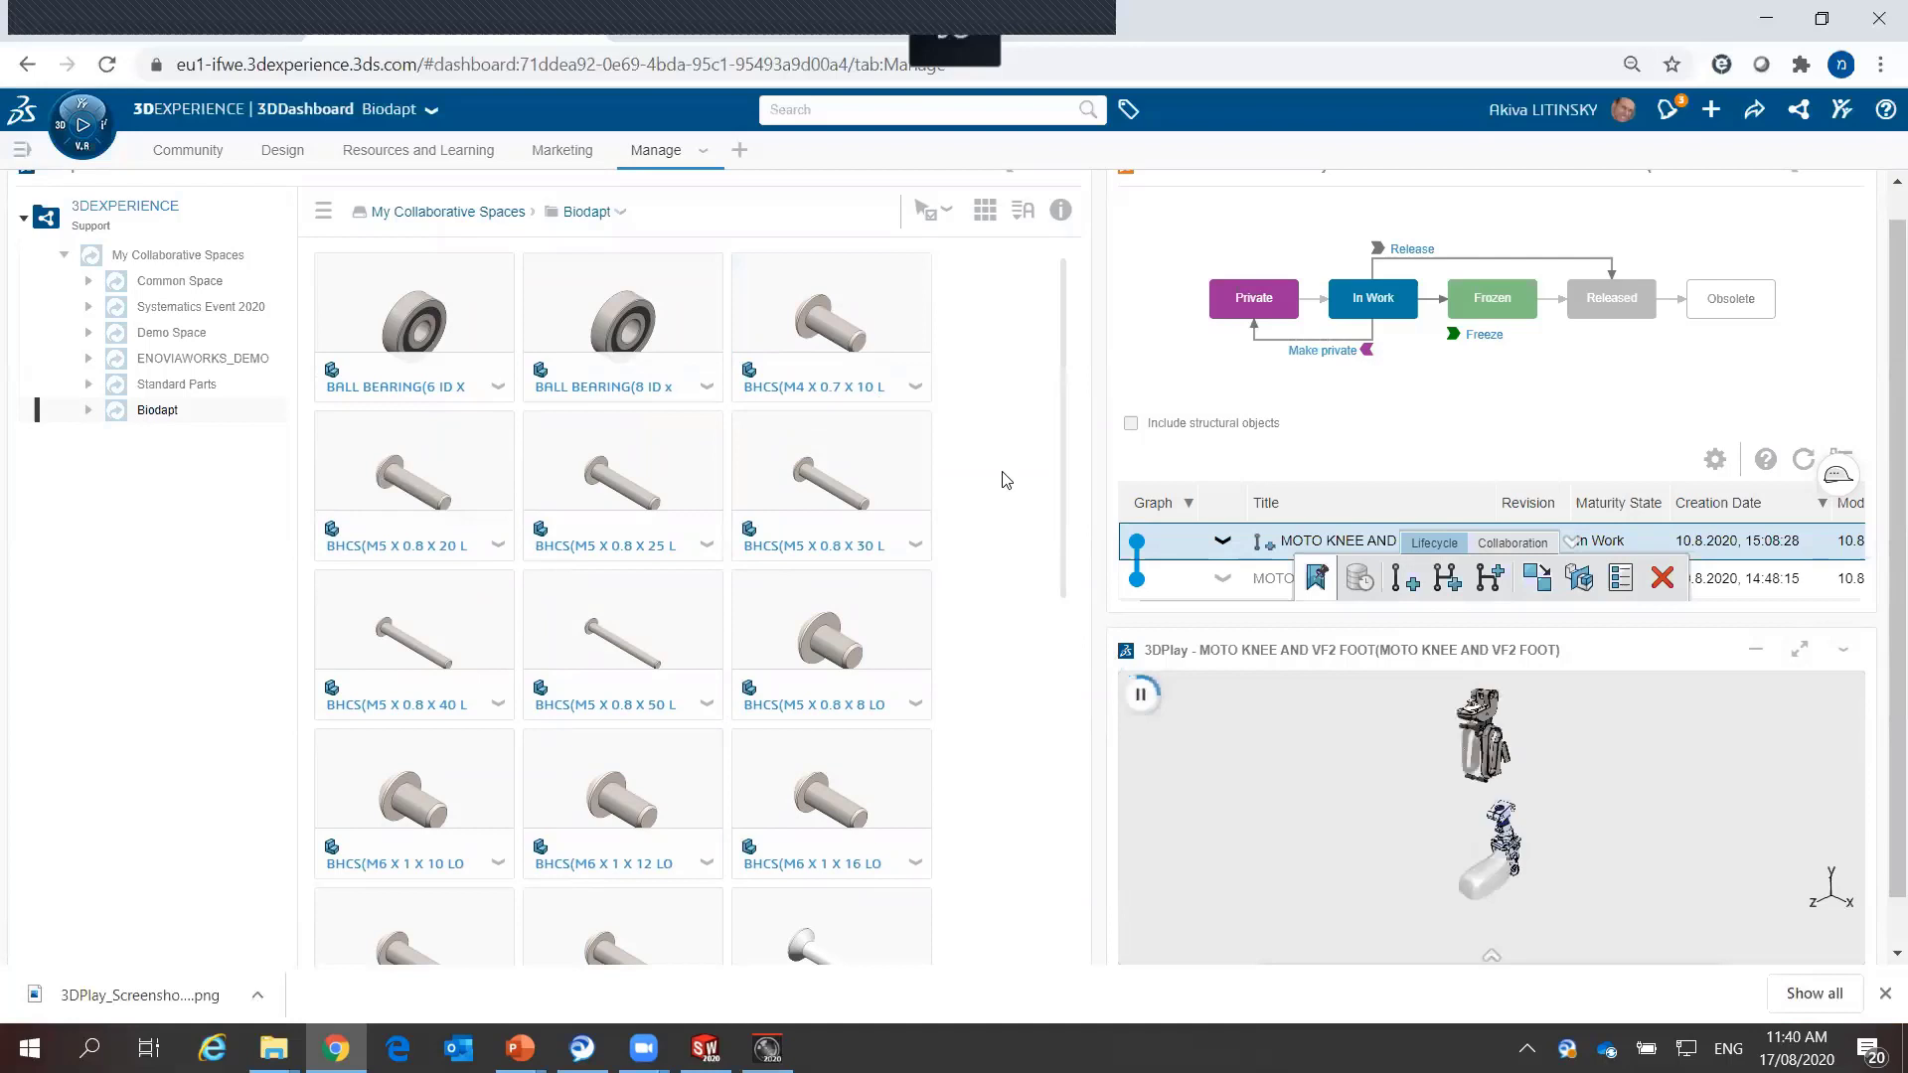
# Step: Rotate the model, return to the Community feed, then bring the SOLIDWORKS assembly forward
pyautogui.moveTo(1584, 885); pyautogui.dragTo(1535, 823)
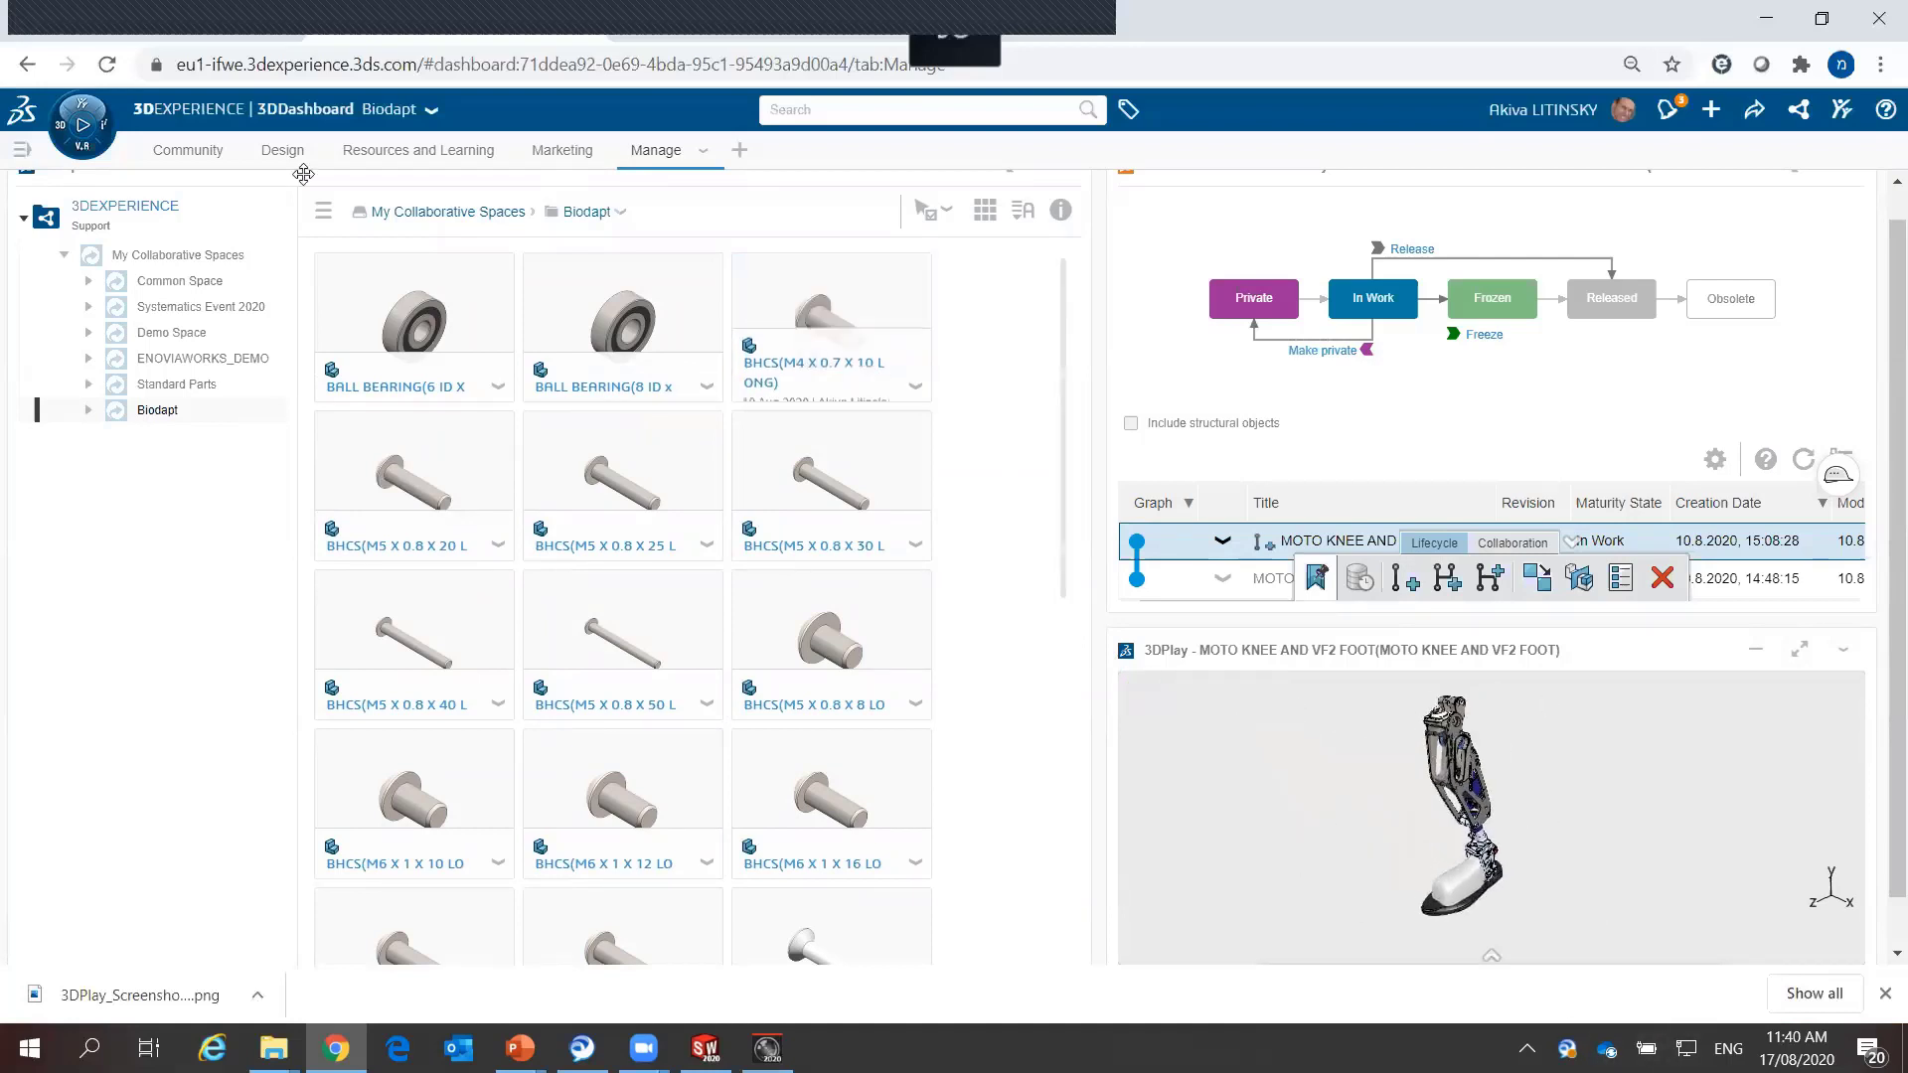
pyautogui.click(169, 156)
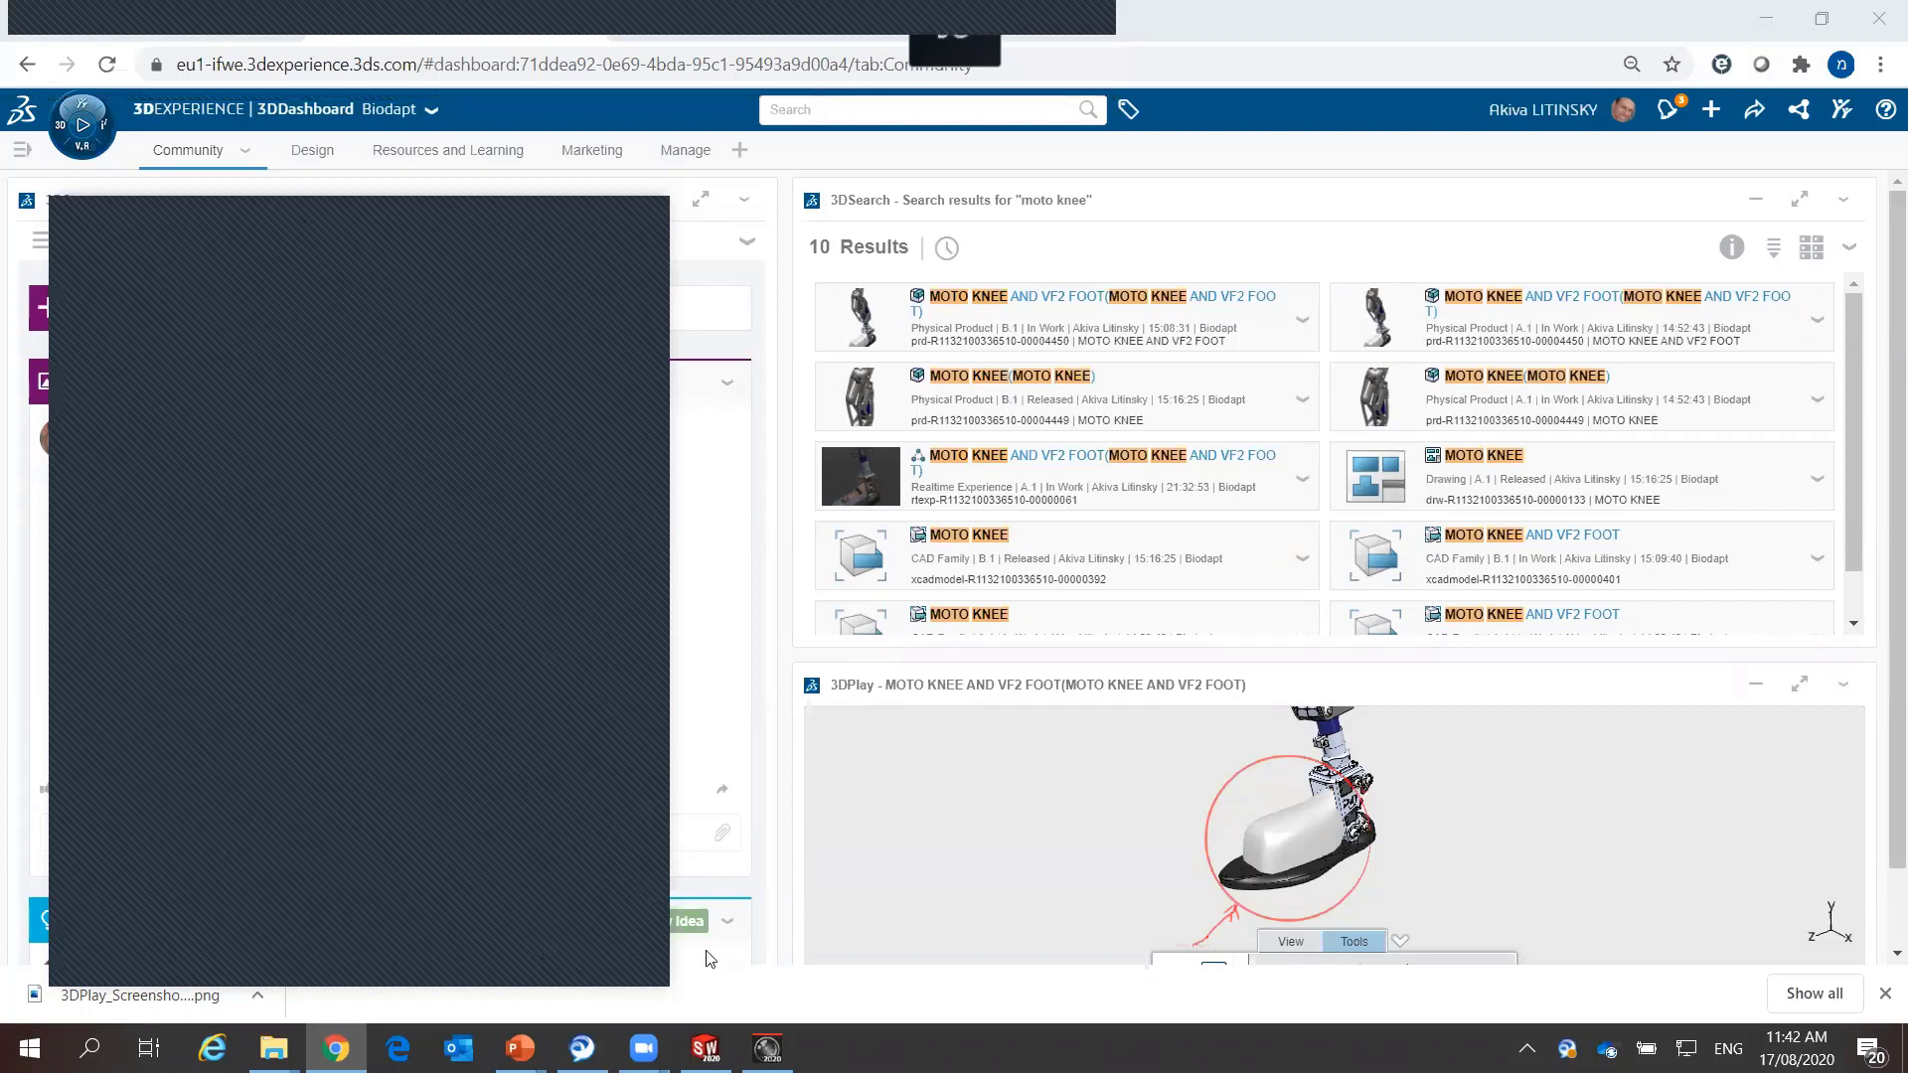
pyautogui.click(704, 1049)
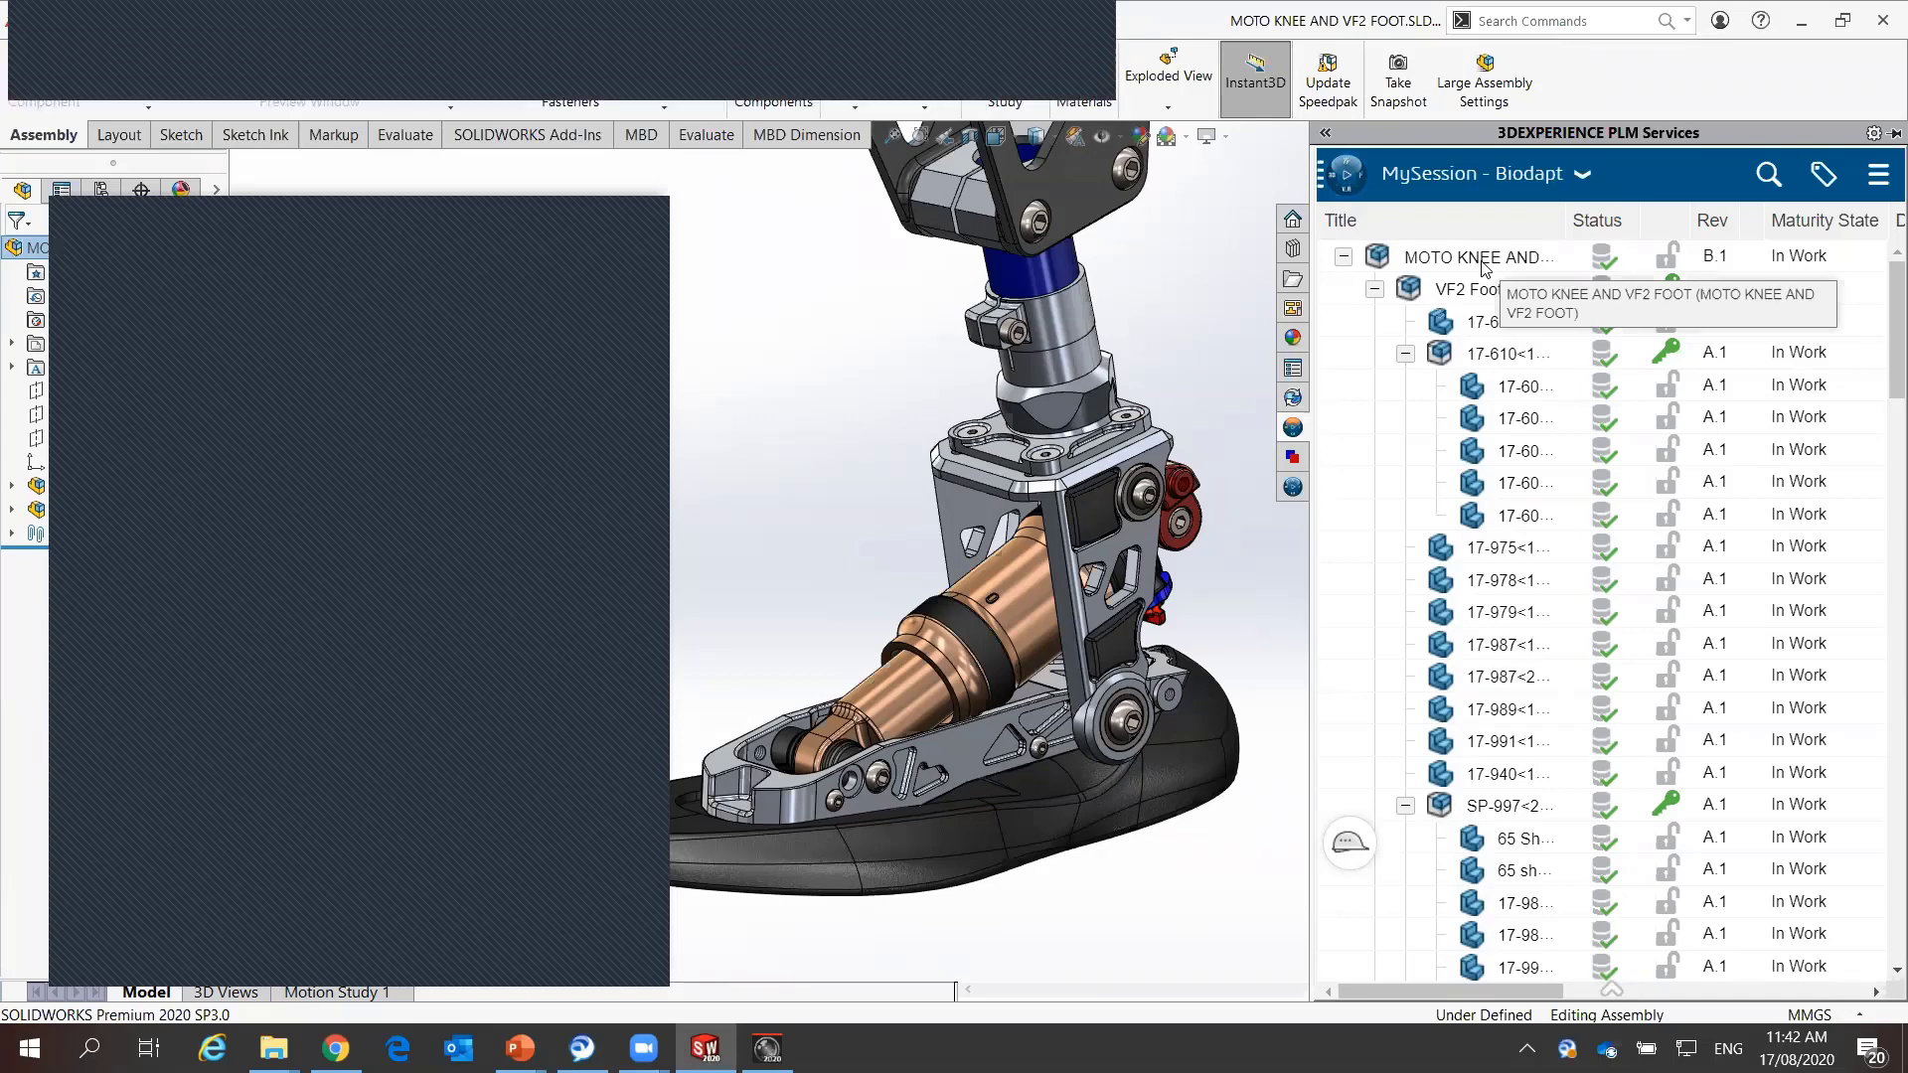
# Step: Review the MOTO KNEE AND VF2 FOOT lifecycle actions, close the PLM panel, return to Chrome
pyautogui.click(1482, 261)
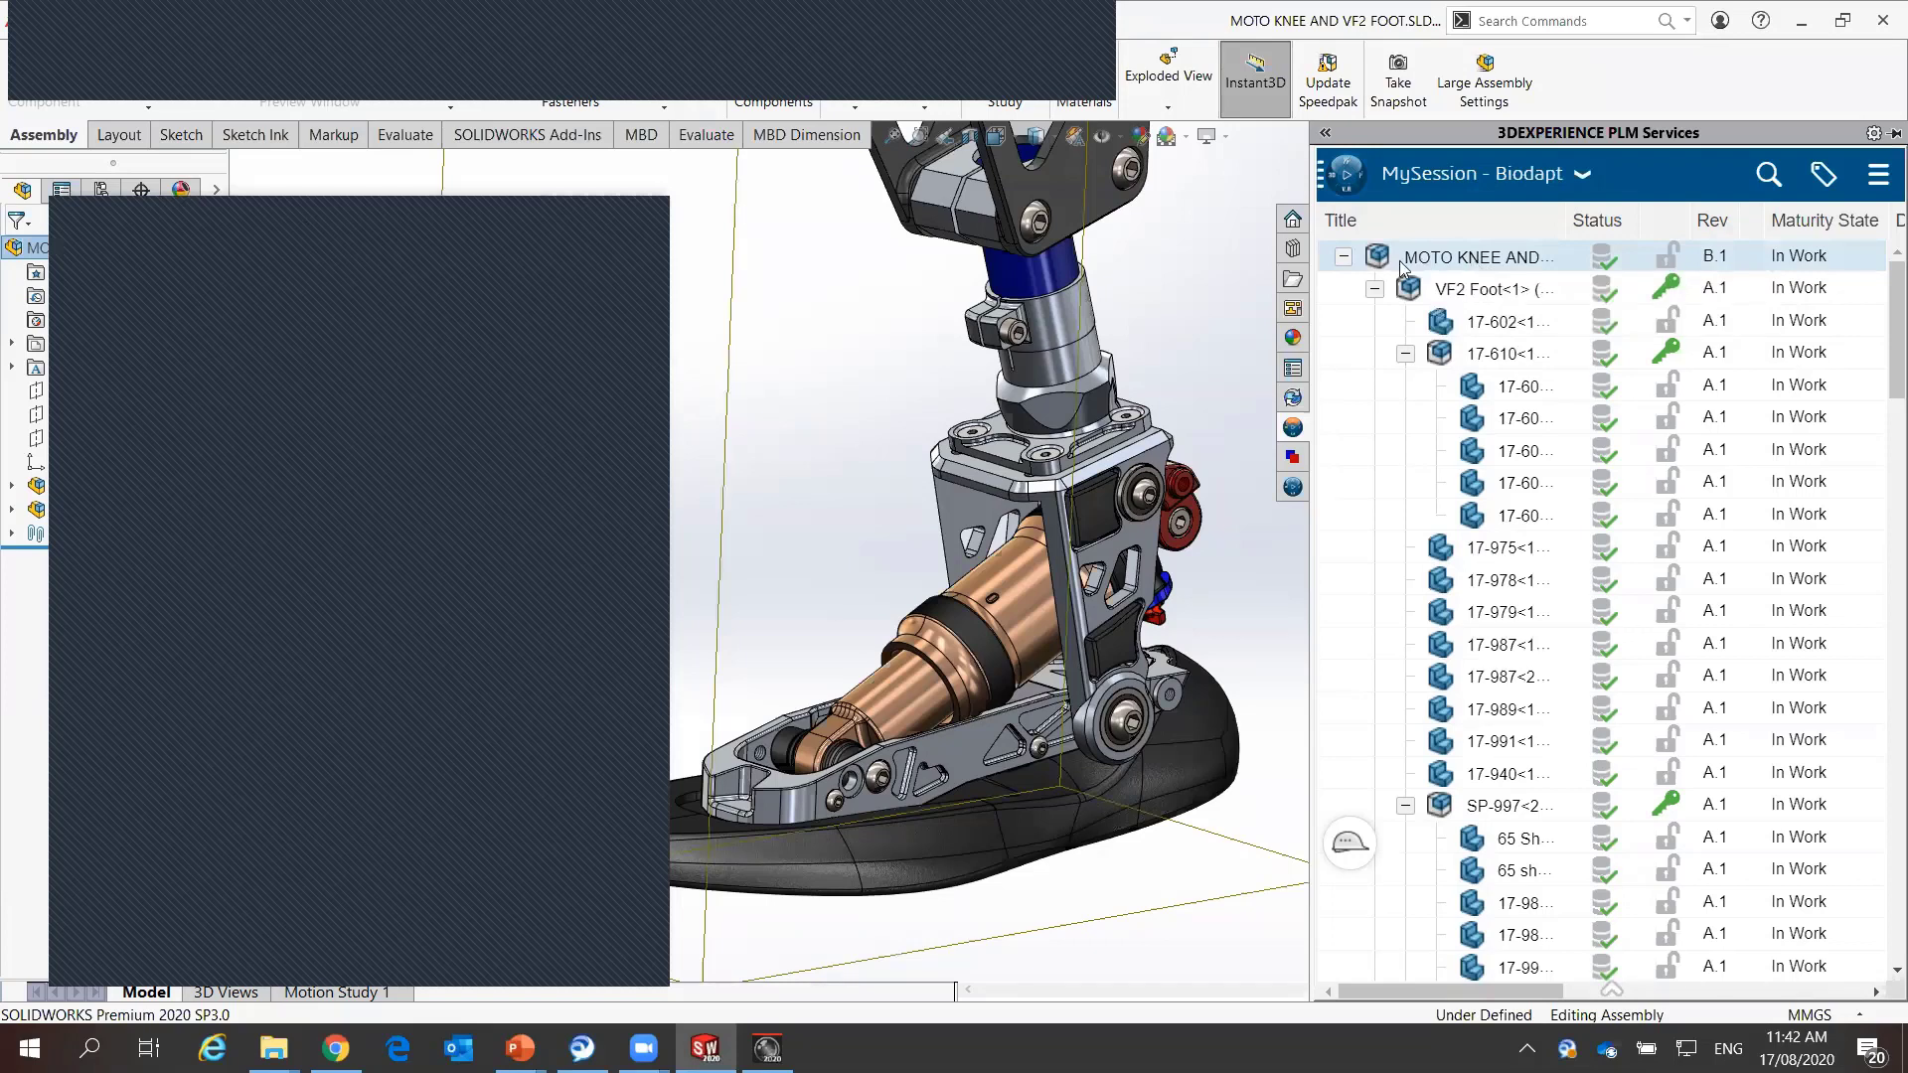
pyautogui.rightClick(1423, 258)
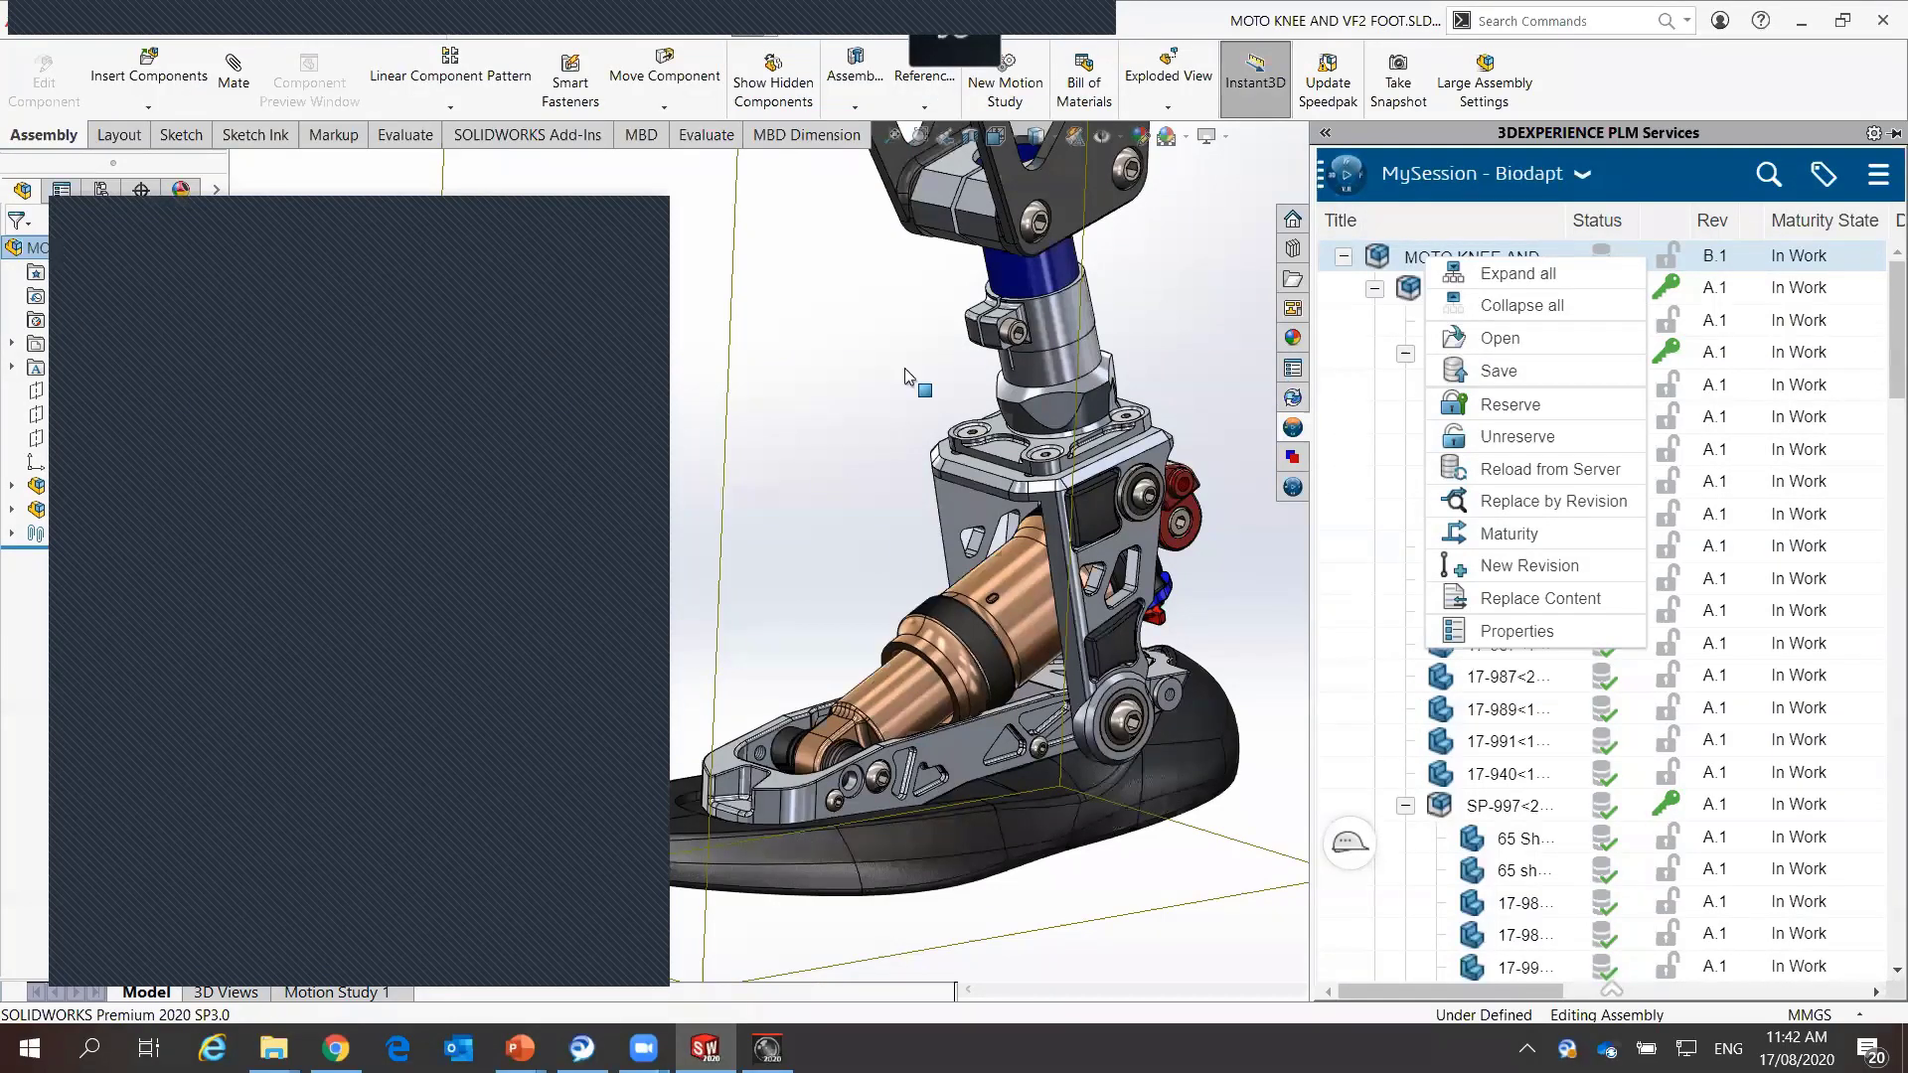
pyautogui.click(400, 189)
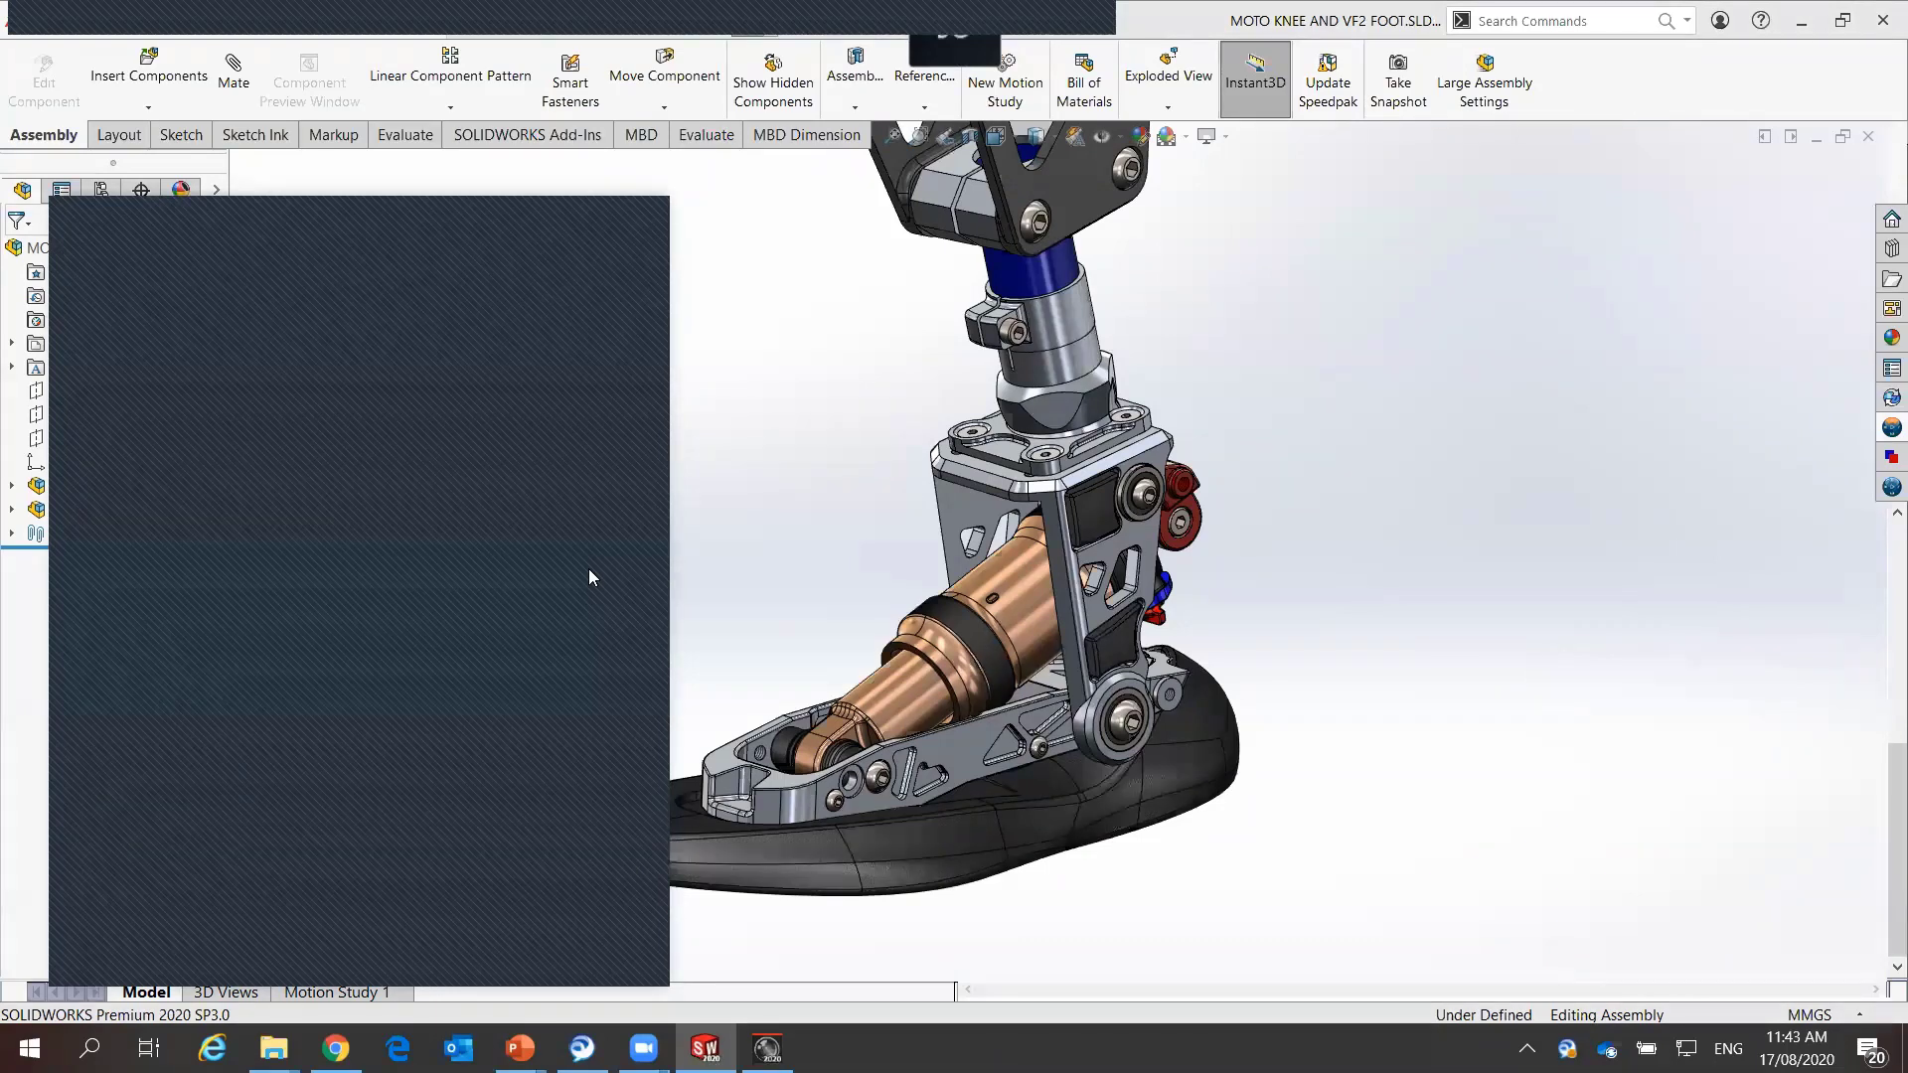
pyautogui.click(336, 1048)
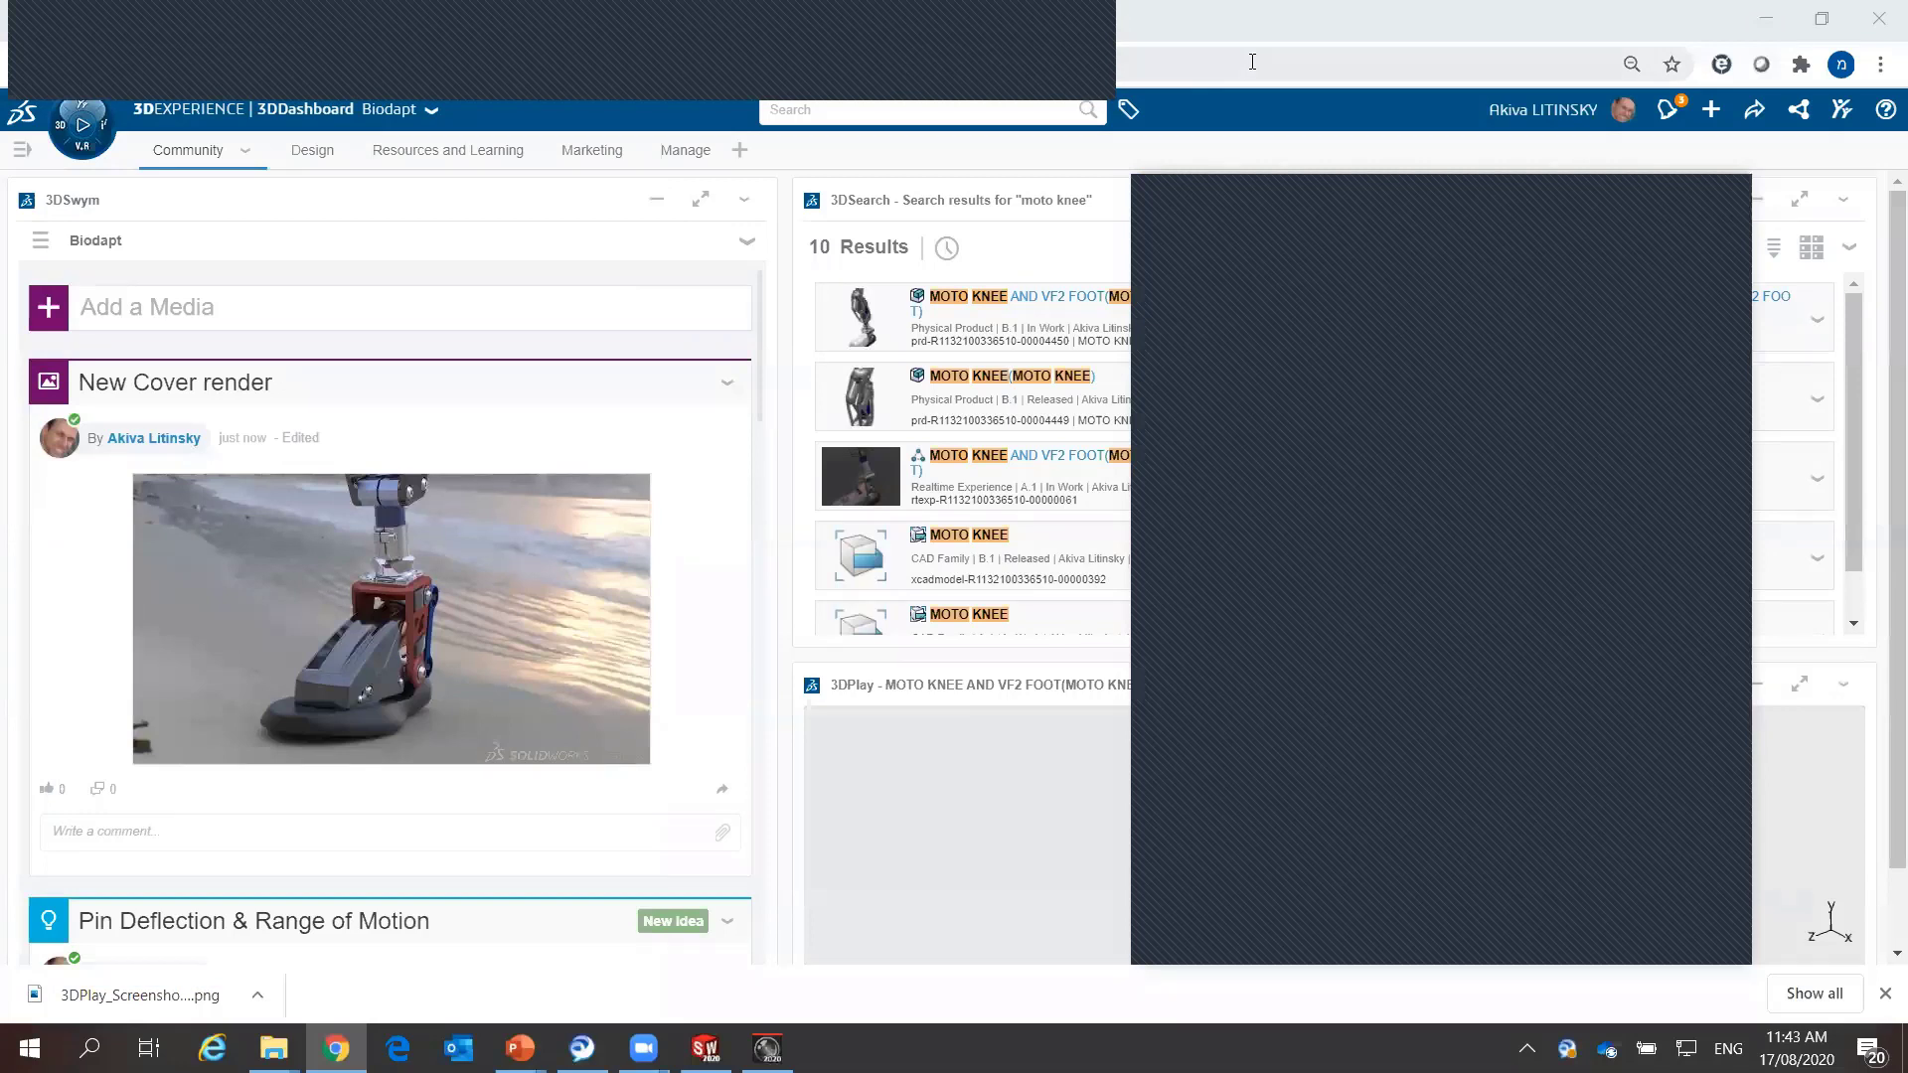
# Step: Go to youtube.com in a new browser tab
pyautogui.hotkey('ctrl', 't')
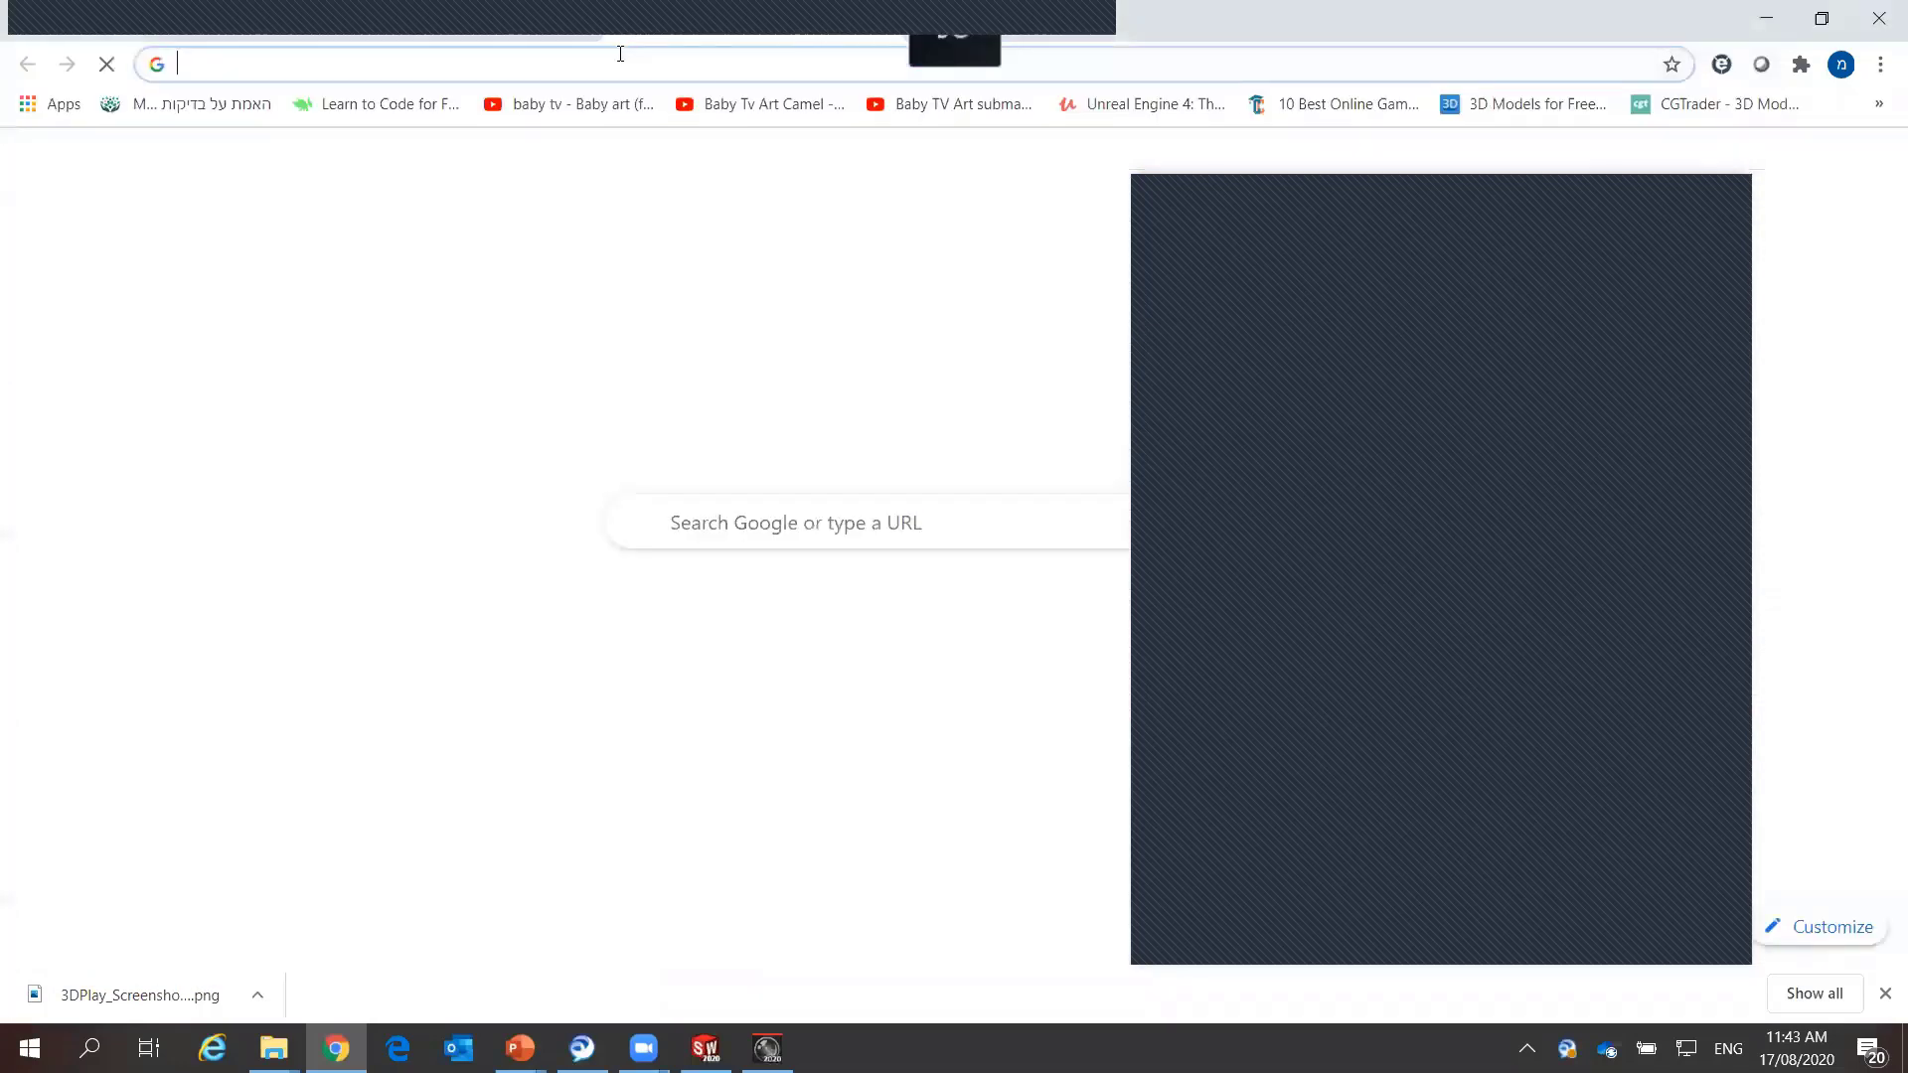
pyautogui.click(626, 56)
pyautogui.write('yo')
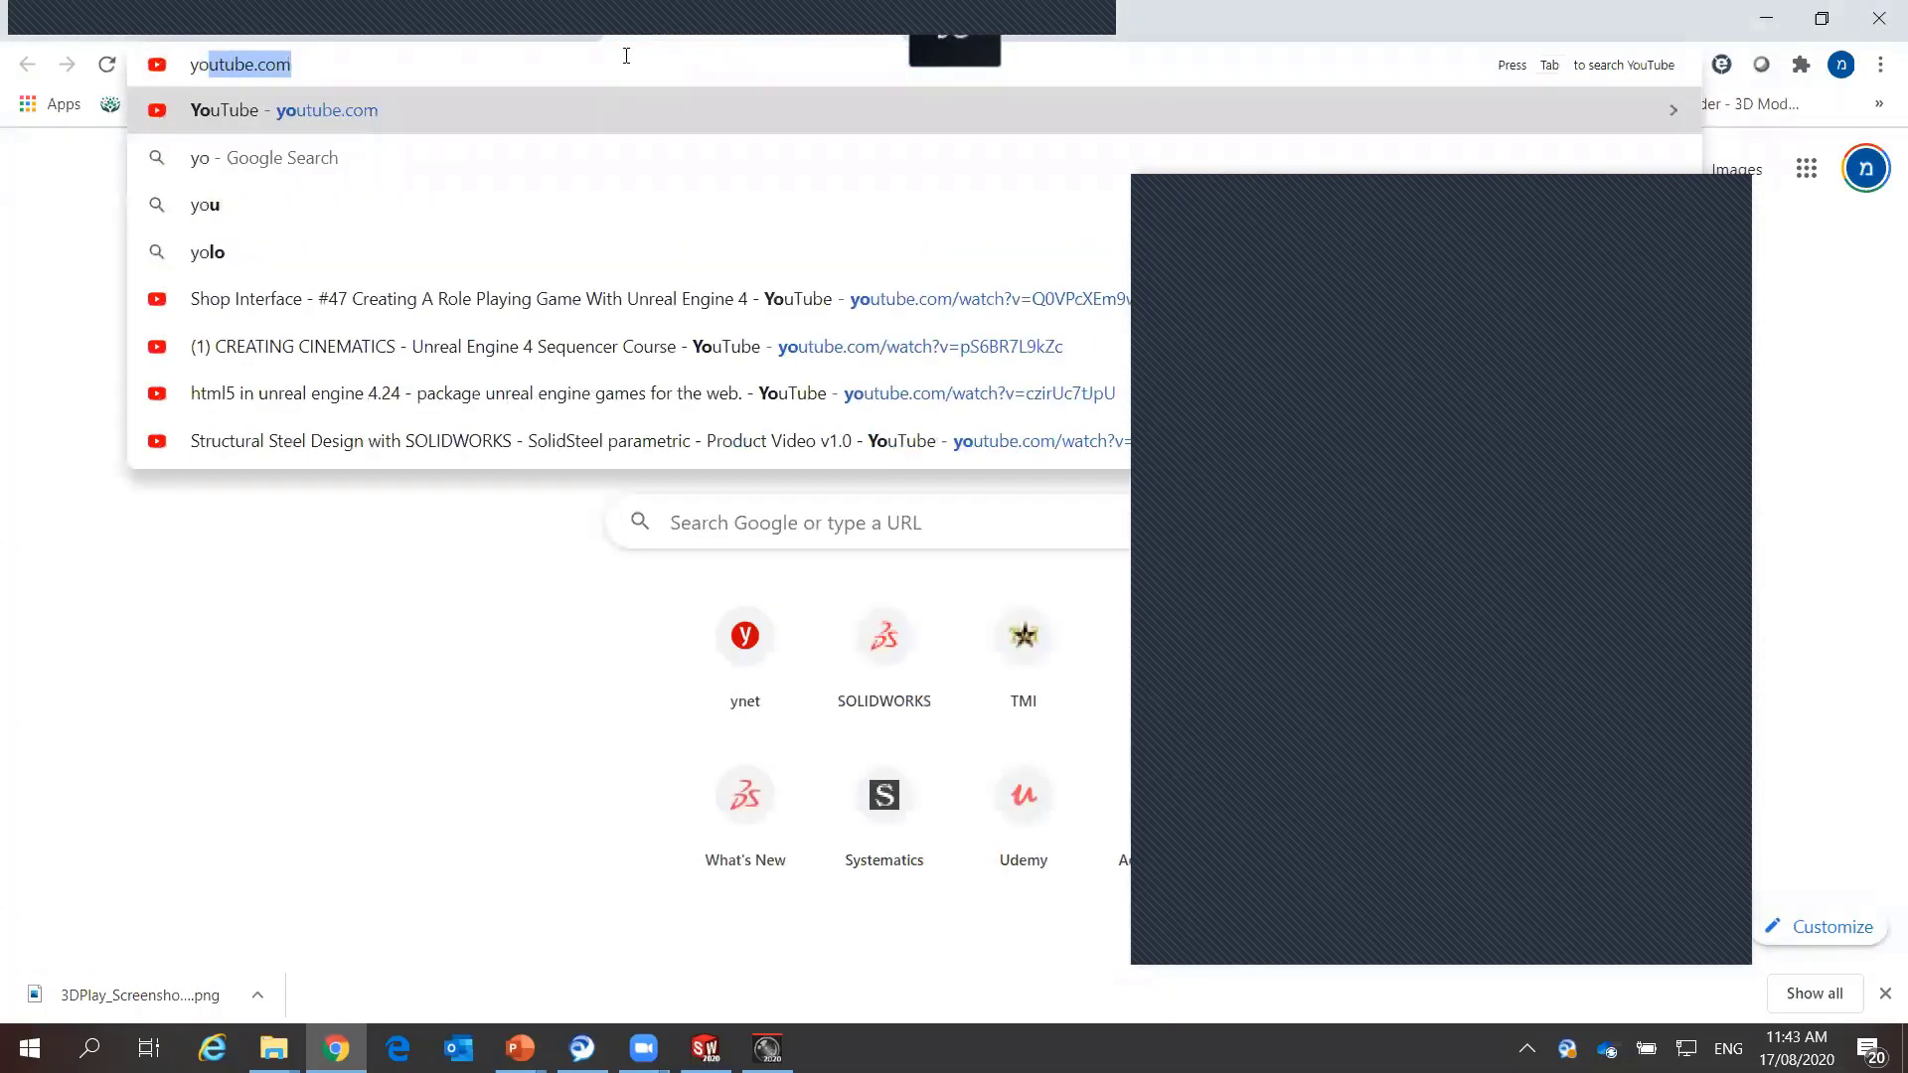
pyautogui.press('Return')
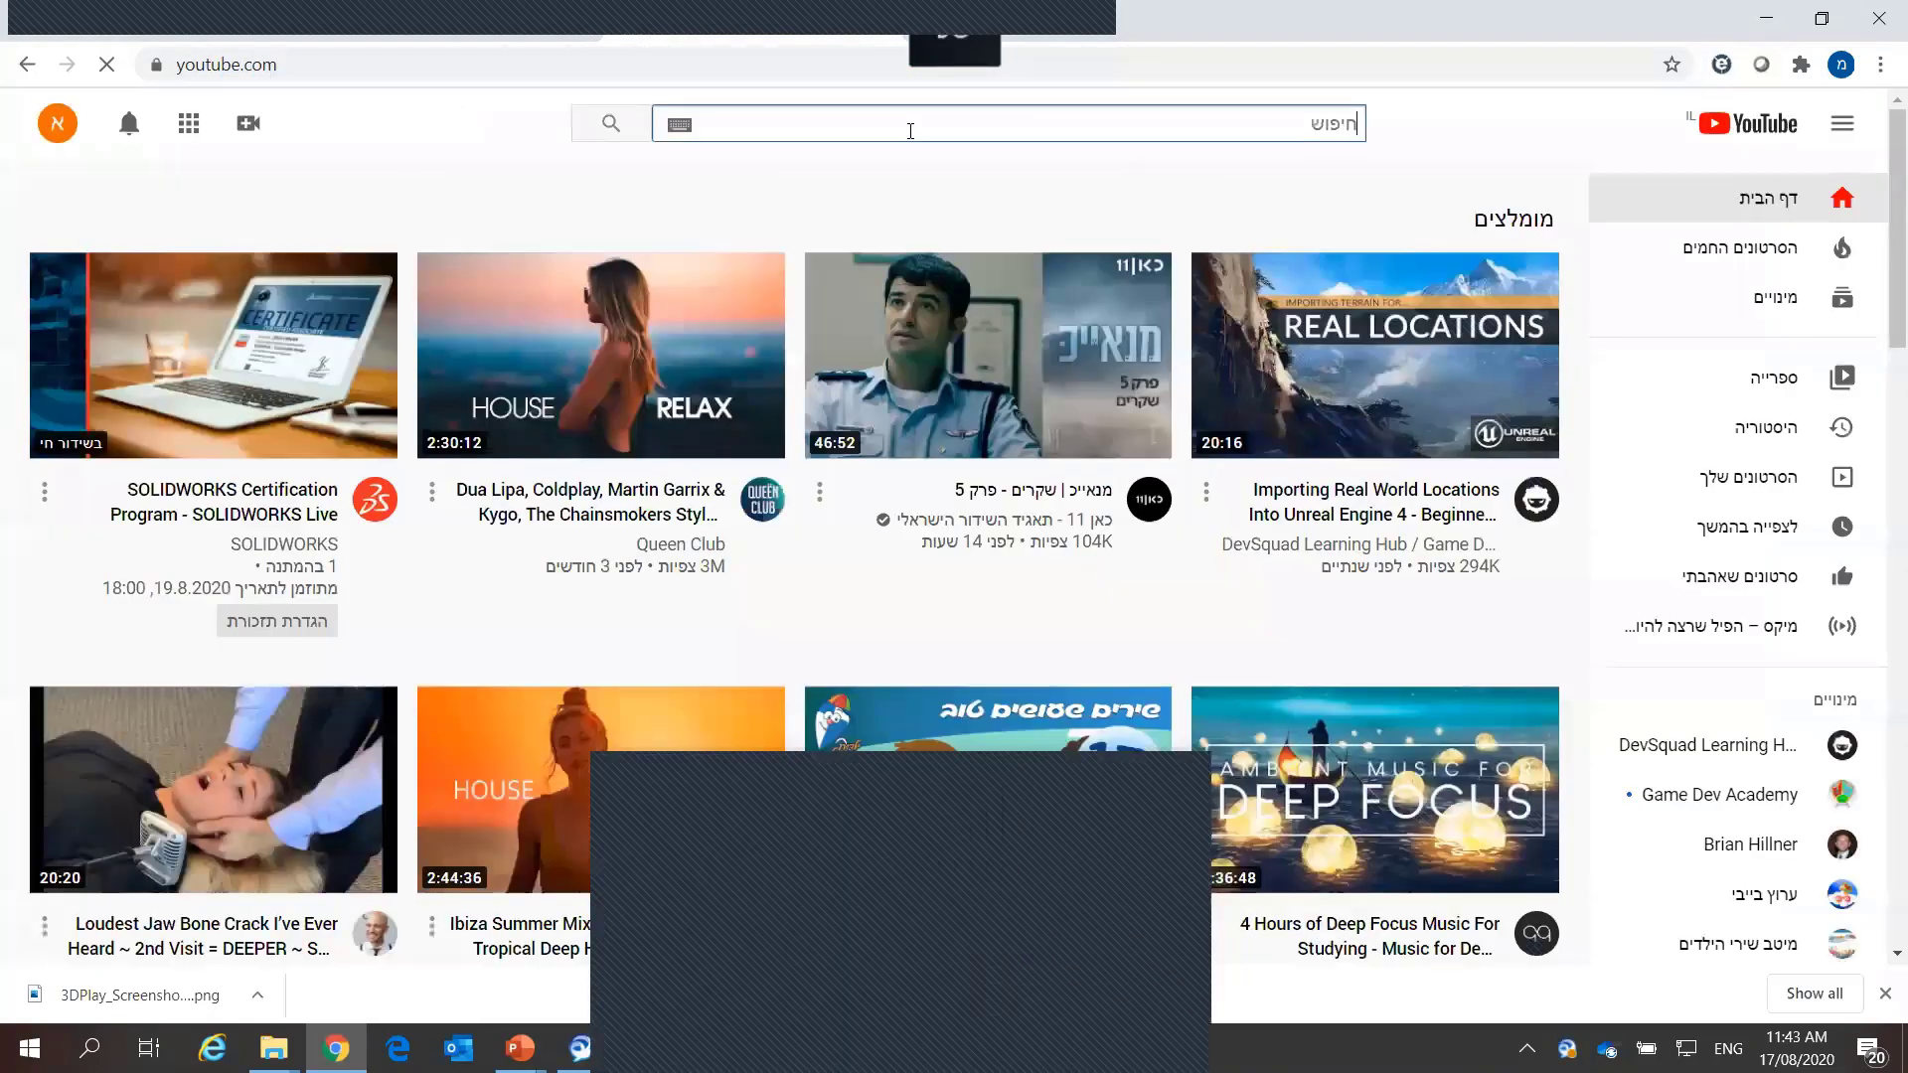
# Step: Search YouTube for 'solidworks israel'
pyautogui.click(911, 129)
pyautogui.write('solidwo')
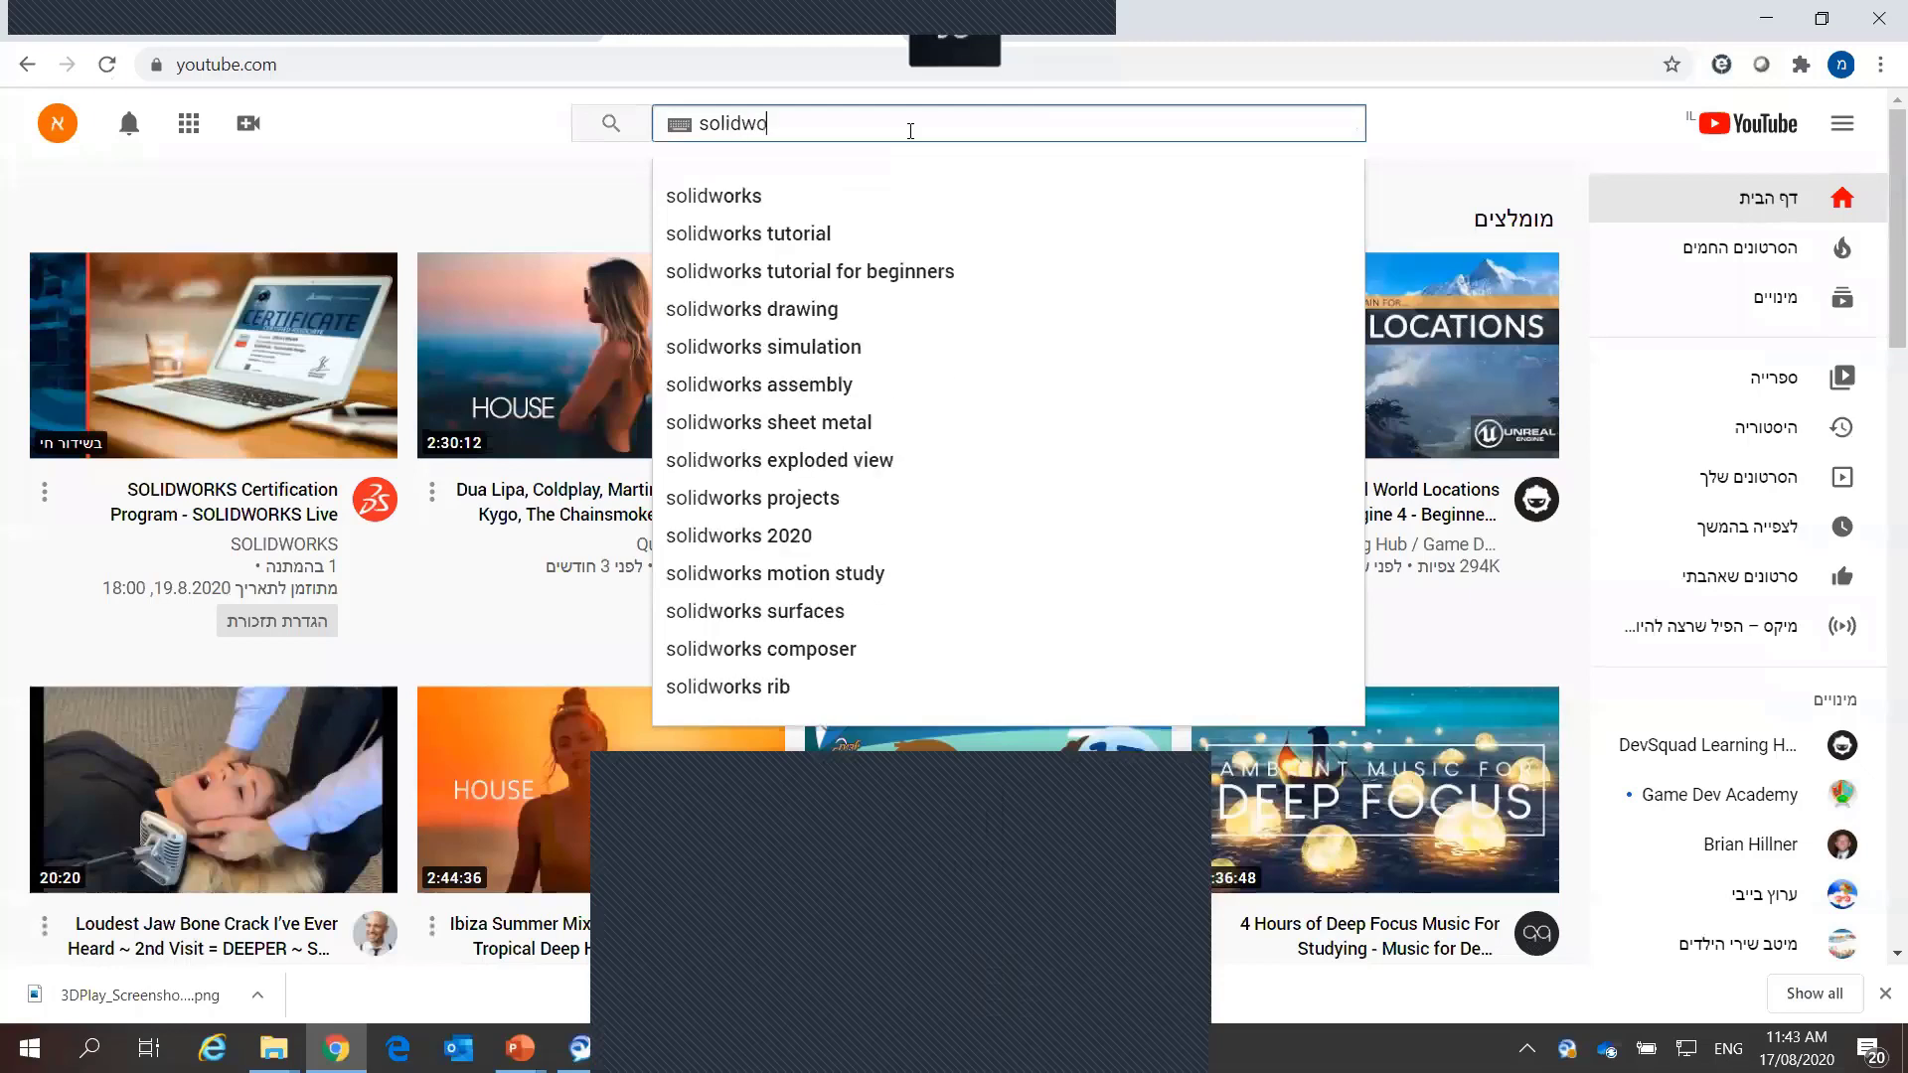
pyautogui.write('rks israel')
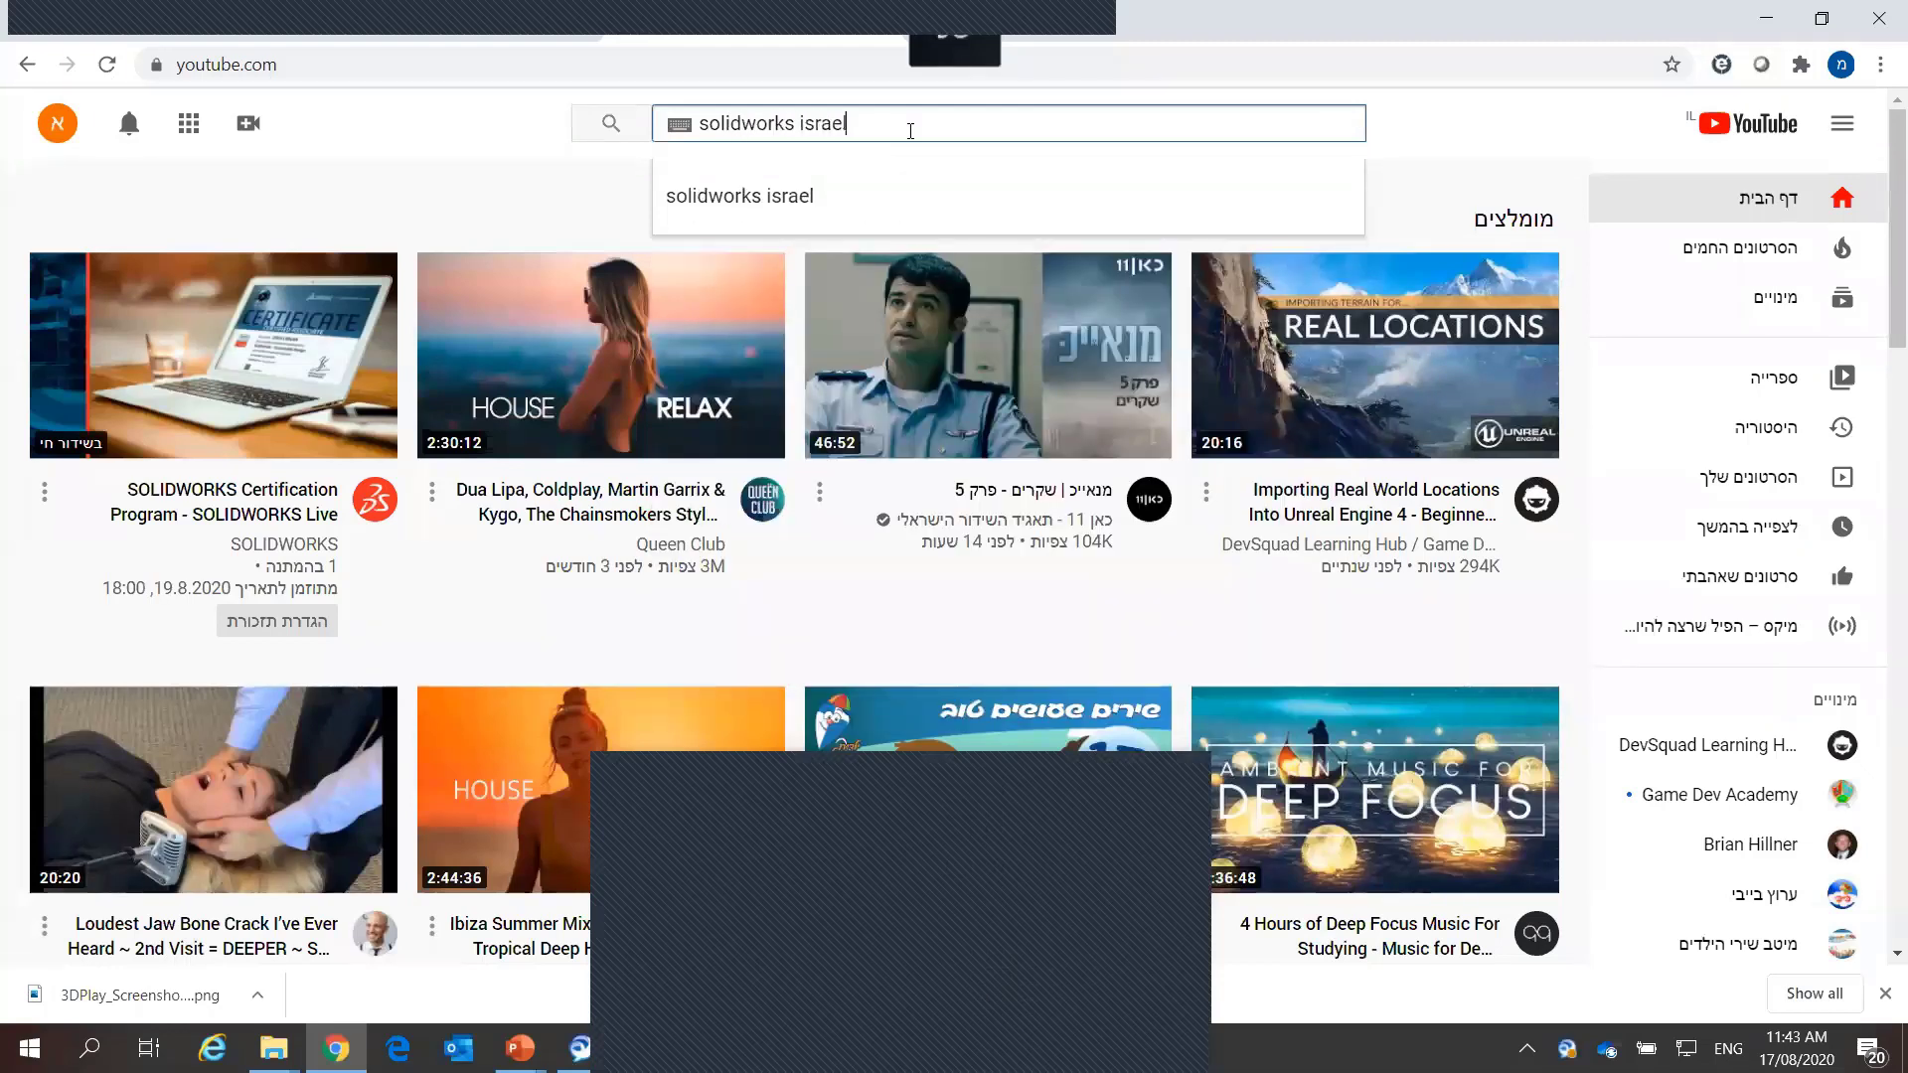
pyautogui.press('Return')
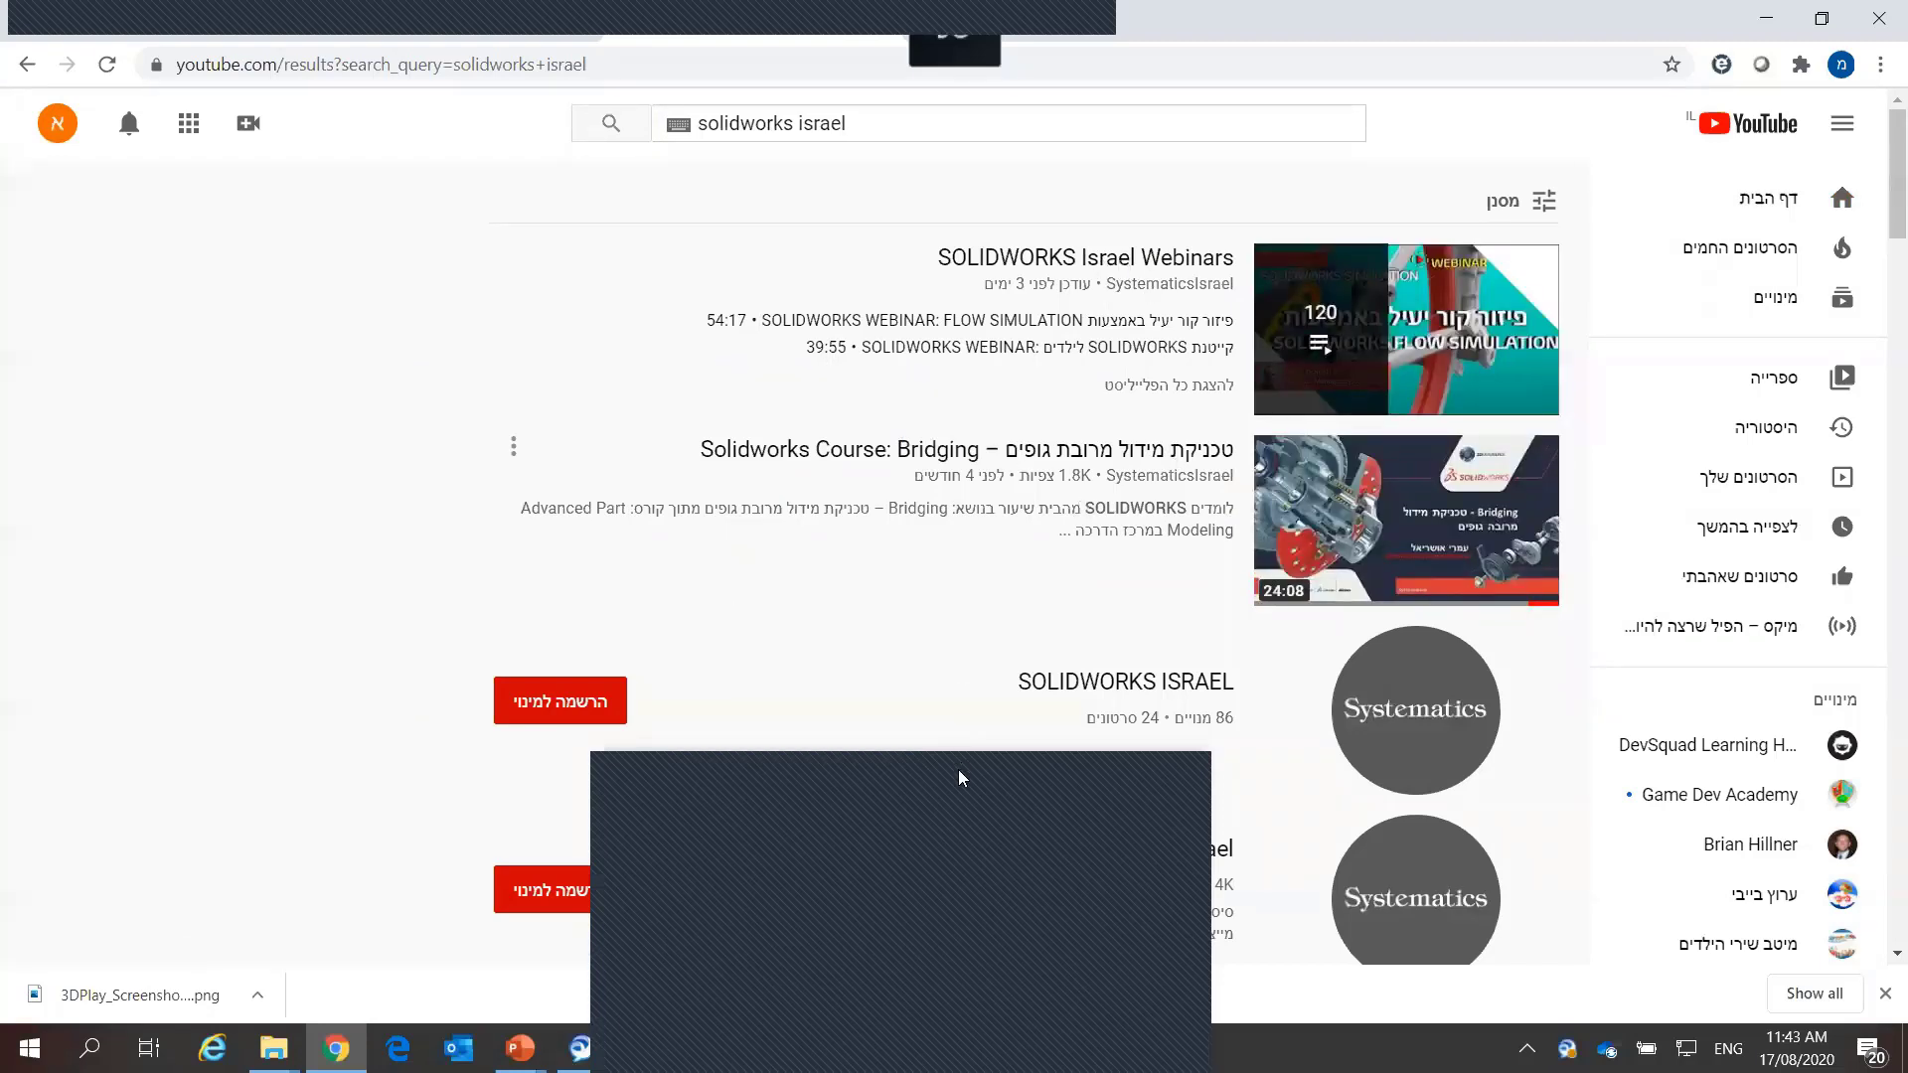
pyautogui.moveTo(961, 778); pyautogui.dragTo(467, 246)
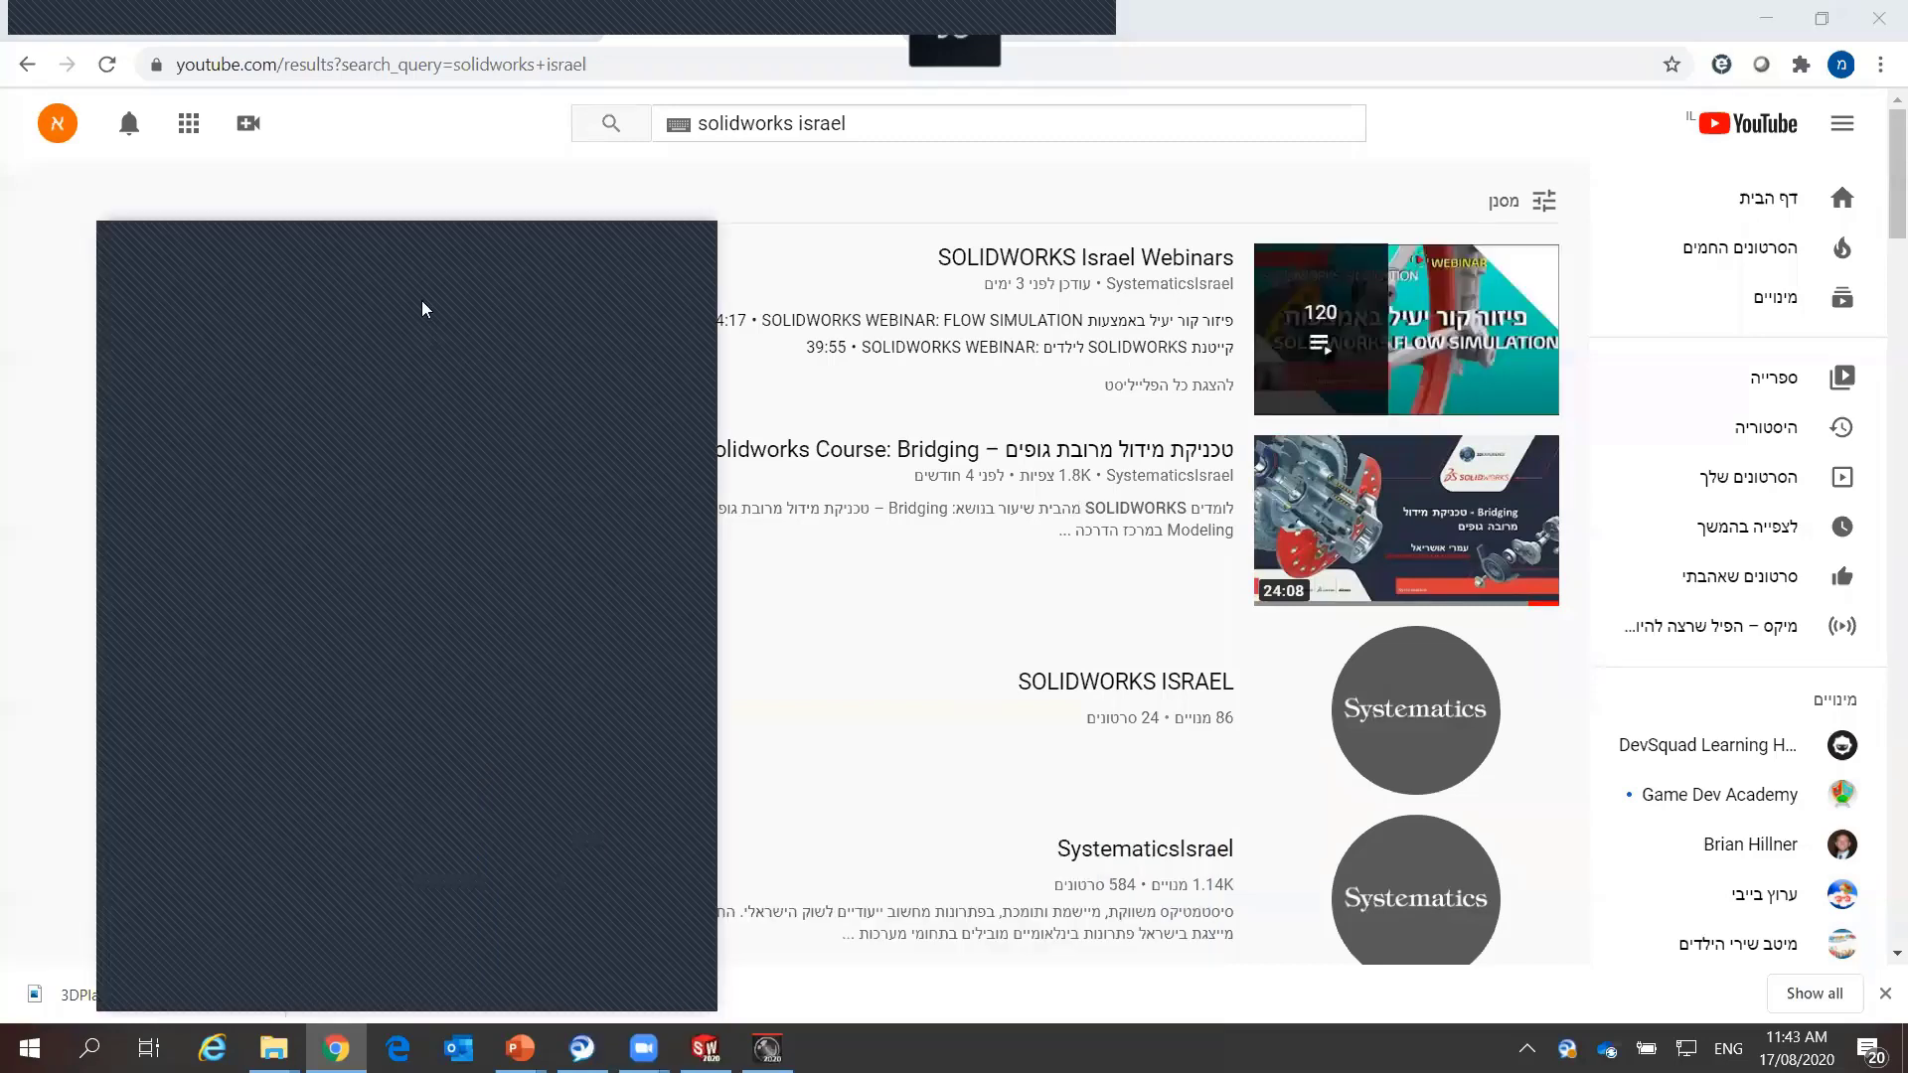
pyautogui.moveTo(463, 246); pyautogui.dragTo(420, 195)
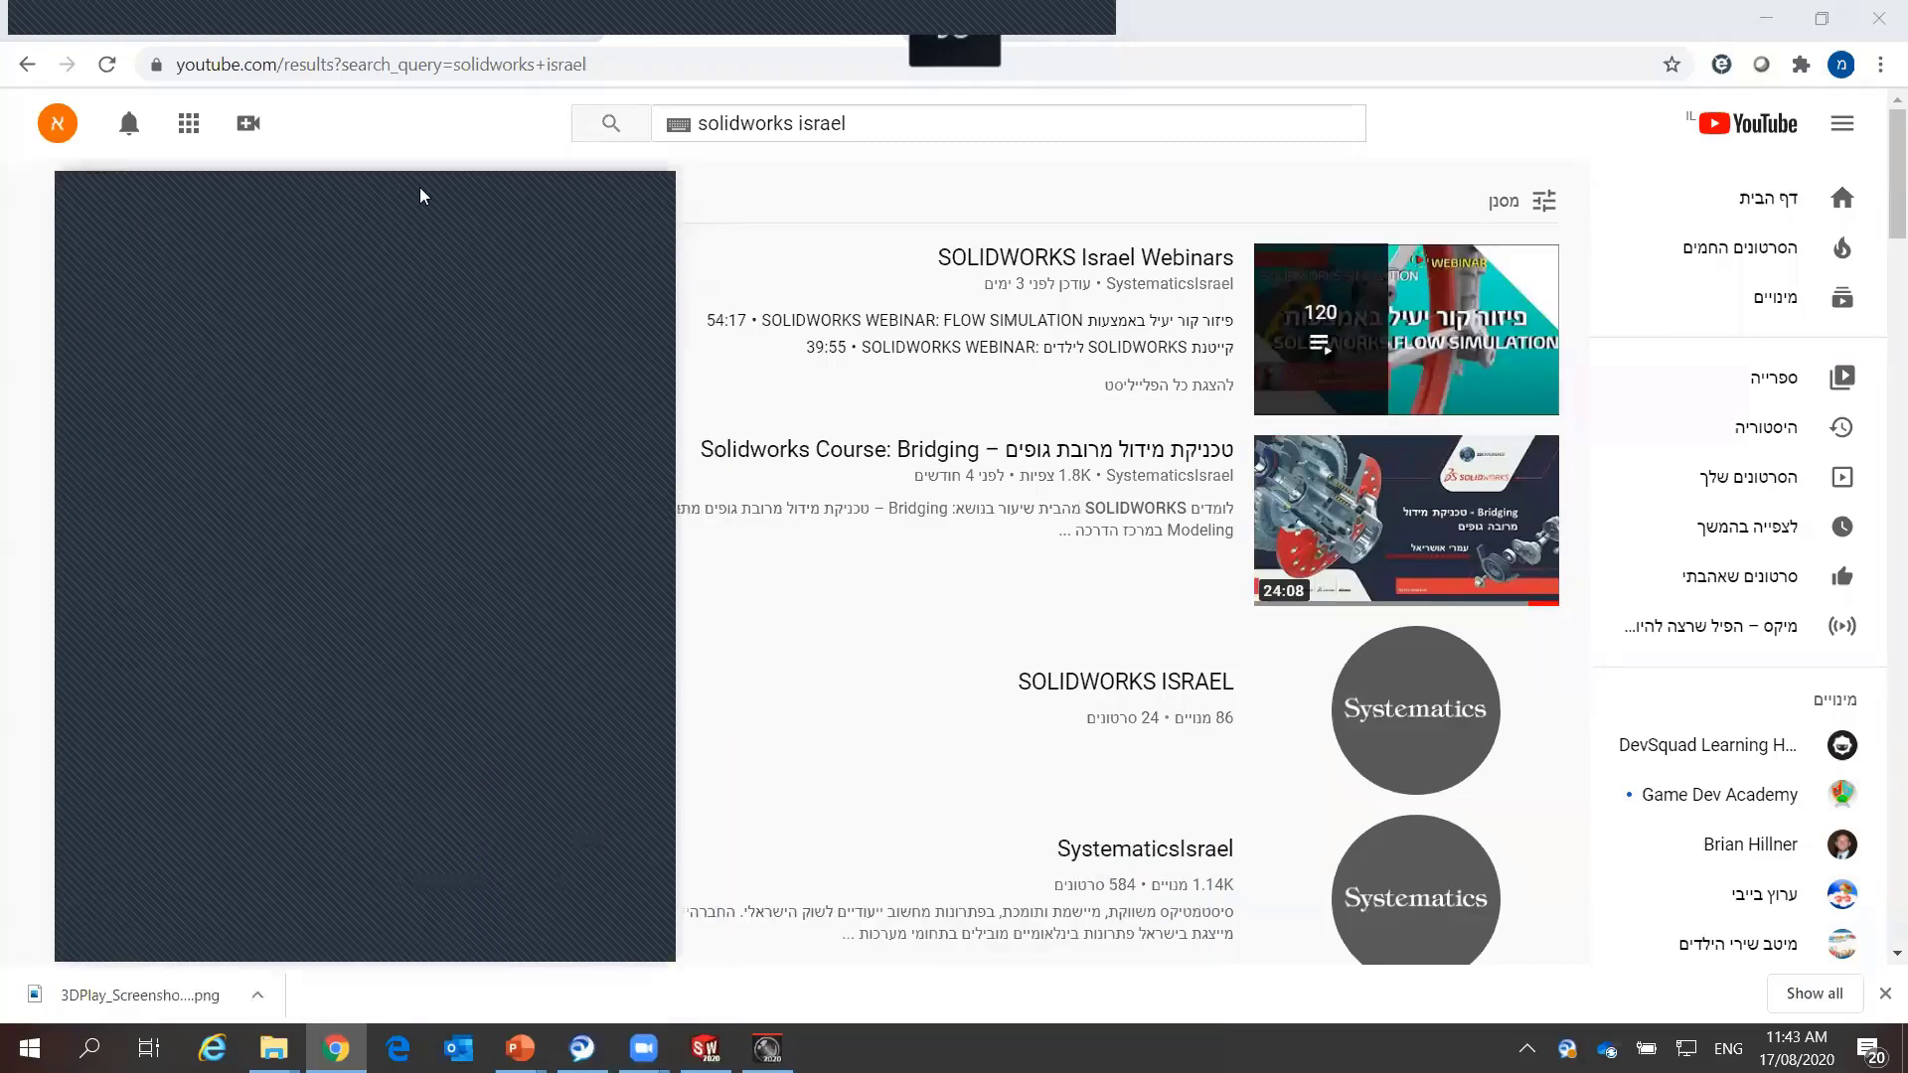